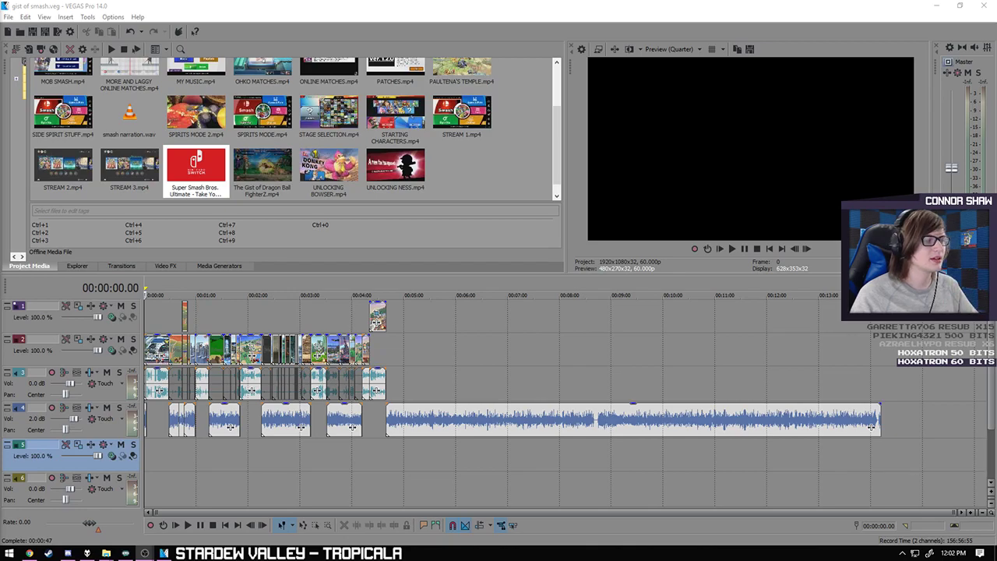
scroll(224, 492, up, 10)
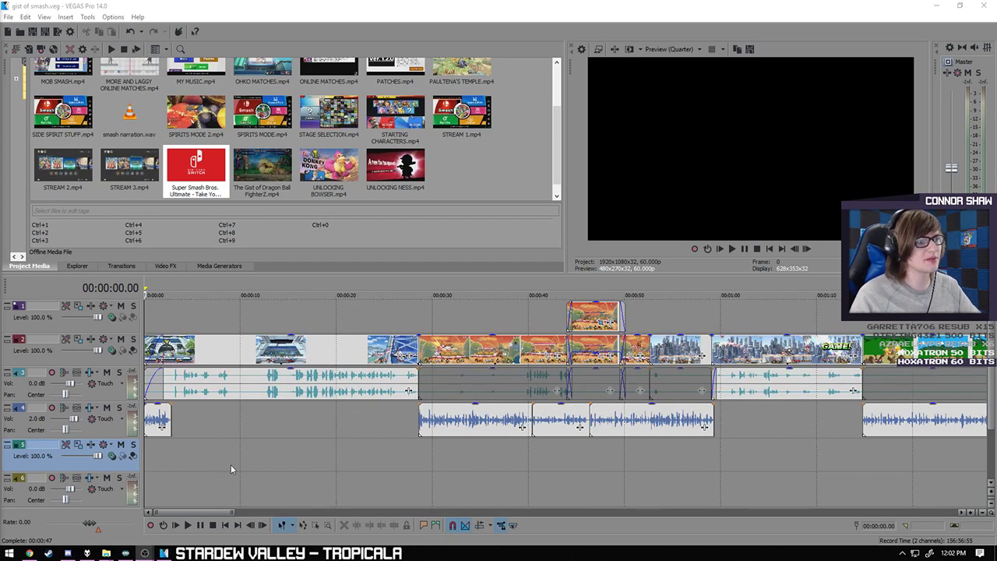
scroll(252, 465, down, 8)
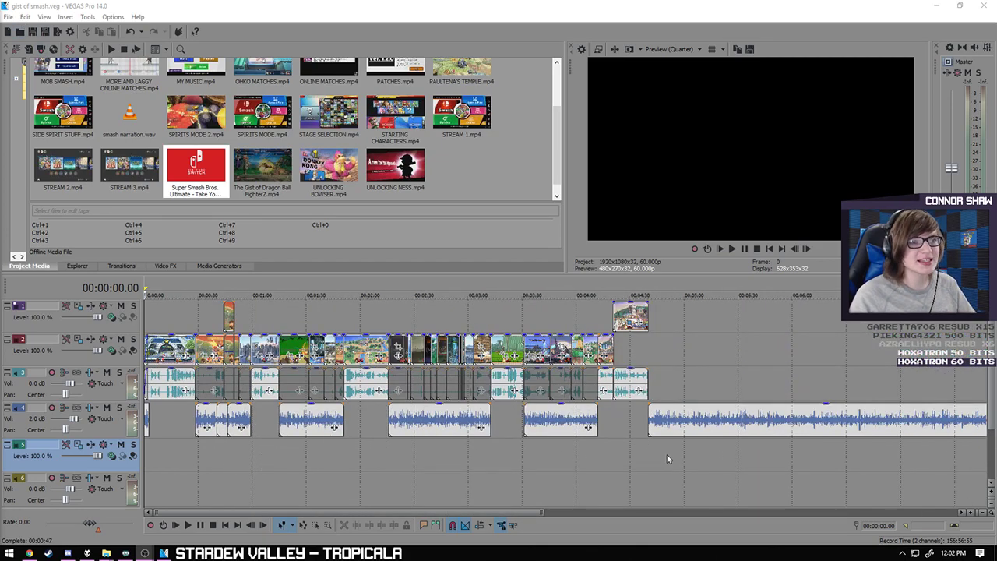
scroll(668, 458, down, 4)
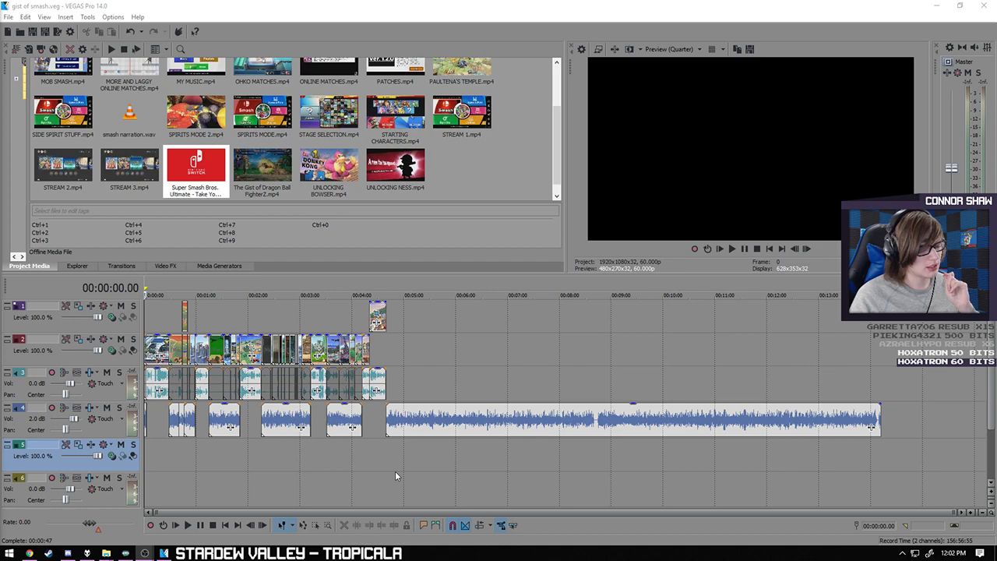
scroll(394, 477, up, 12)
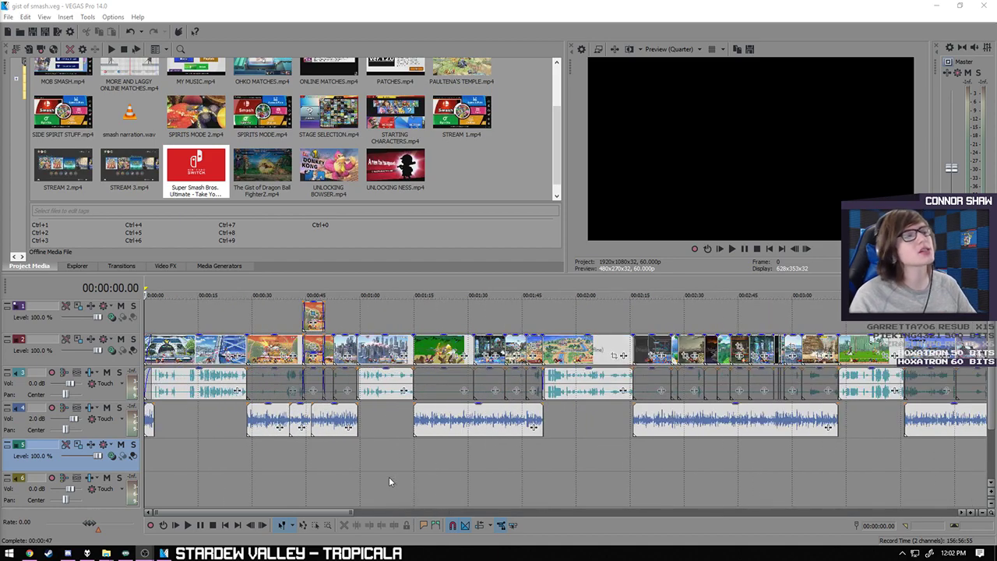
scroll(379, 472, down, 4)
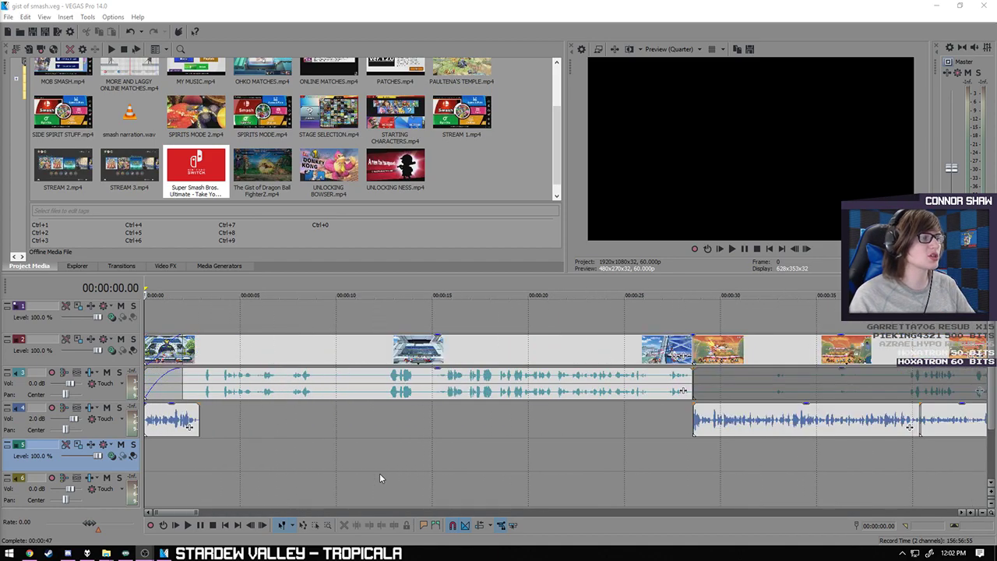
scroll(364, 474, up, 4)
scroll(363, 480, down, 2)
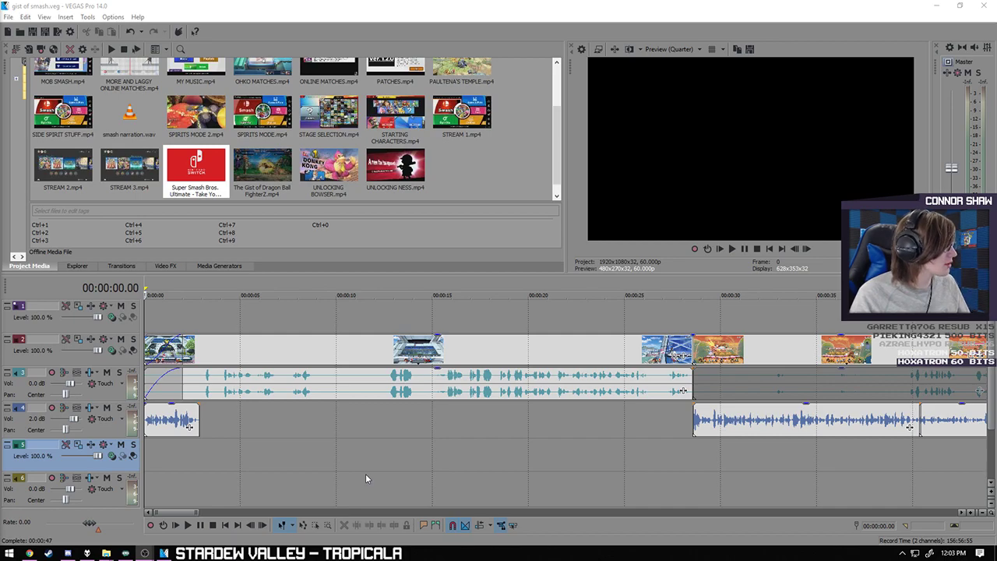
scroll(363, 477, down, 1)
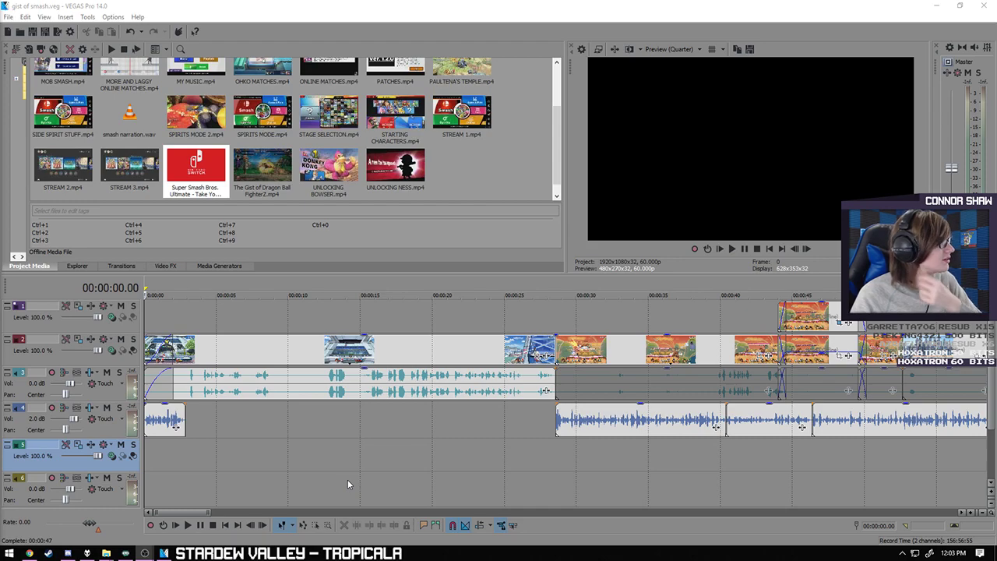
scroll(348, 483, down, 2)
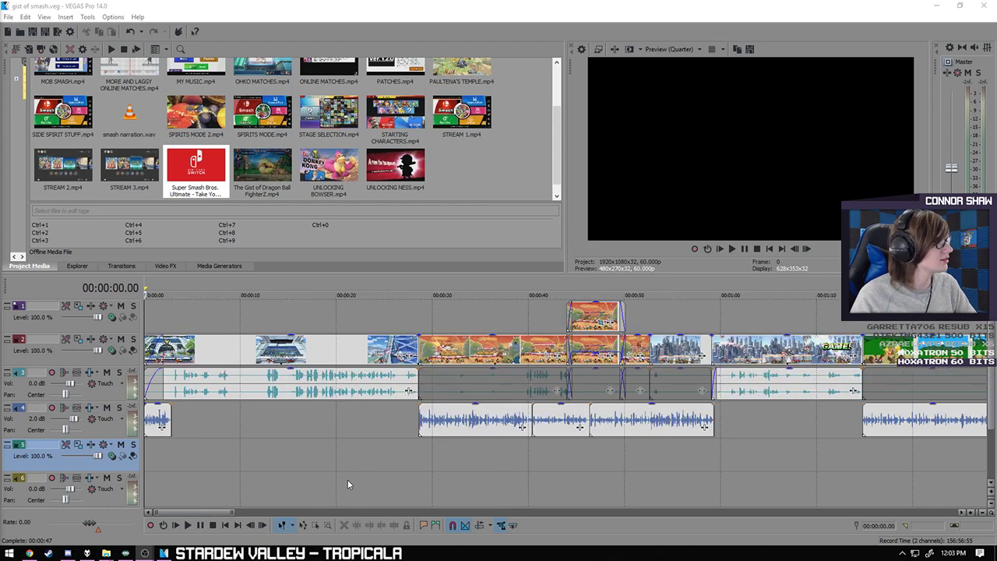
- Play the project from the beginning and pause at about 00:02:26 to review the first half of the edit
click(189, 526)
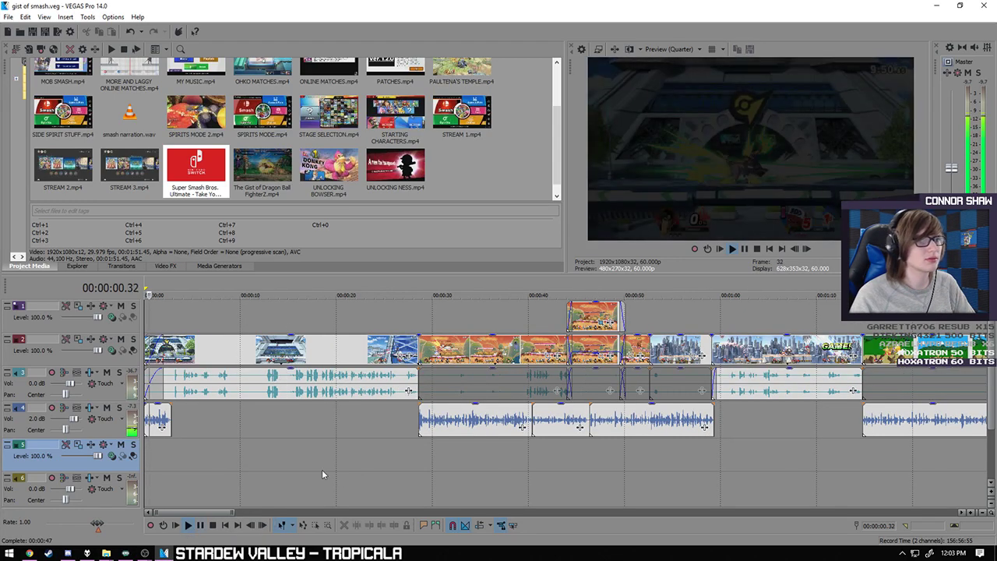
click(211, 526)
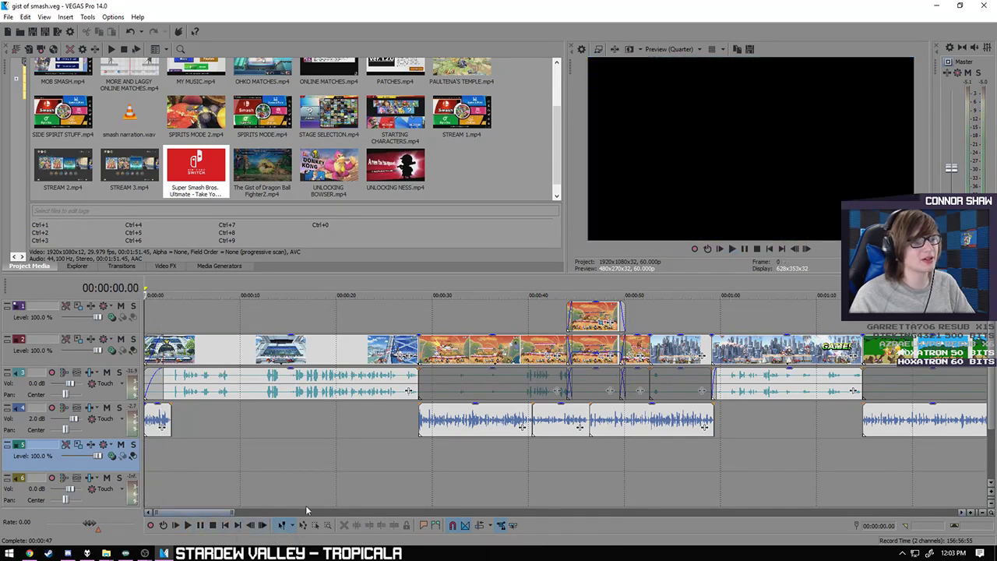
scroll(413, 470, down, 3)
scroll(477, 489, down, 2)
scroll(476, 488, up, 2)
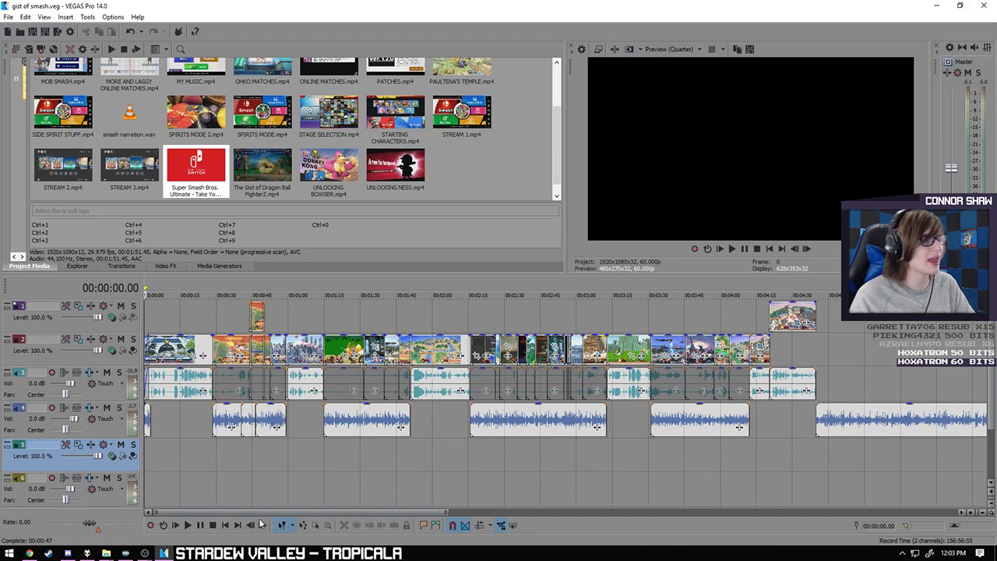
scroll(222, 496, up, 4)
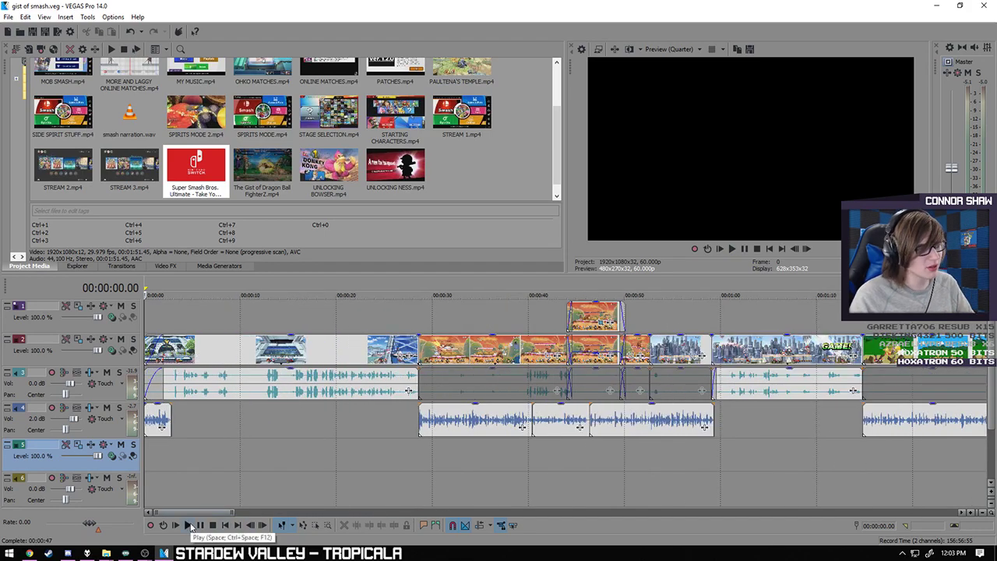
click(188, 525)
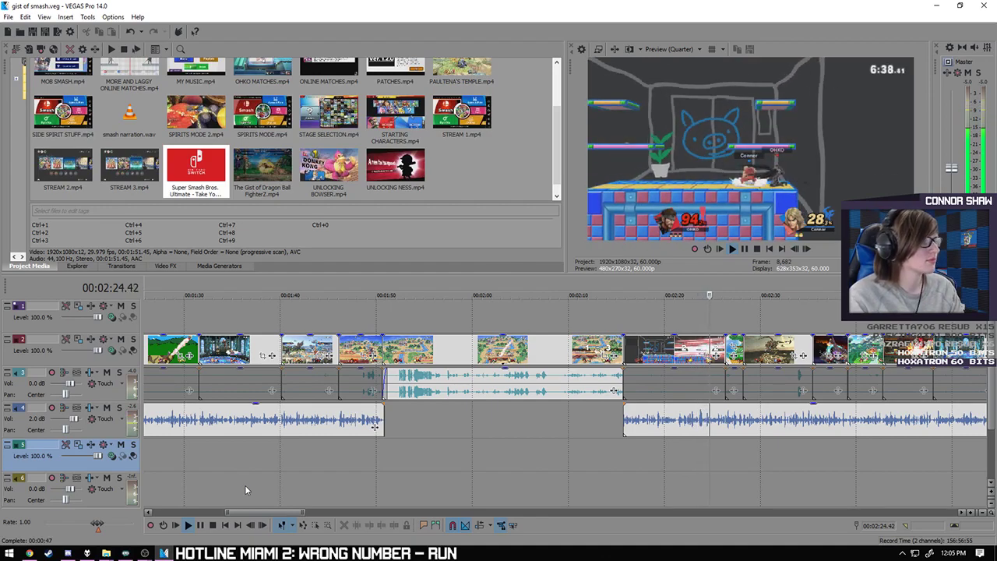
click(204, 522)
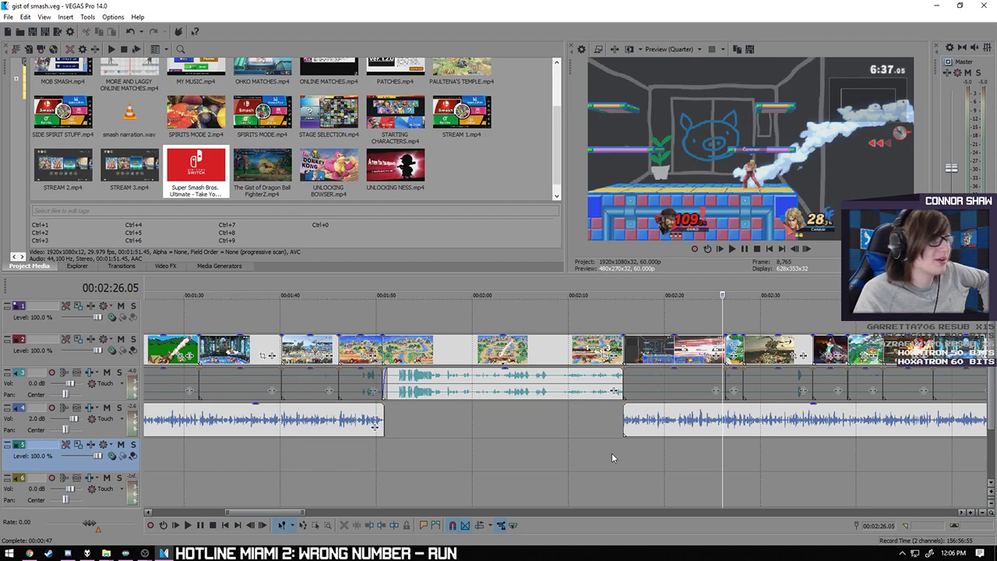
- Review the edit from the town-map gameplay clip, pausing playback at about 00:03:40
click(517, 456)
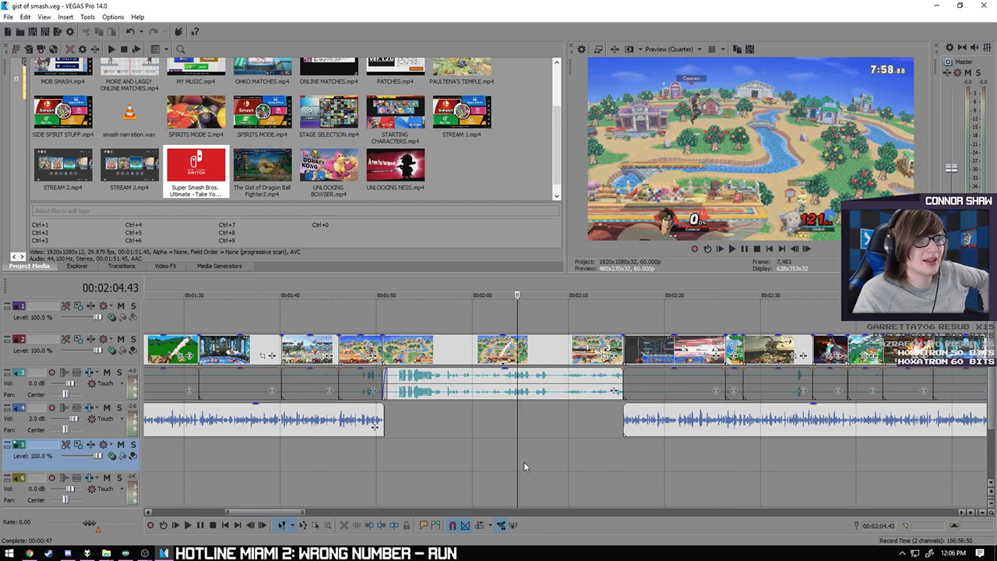
click(582, 468)
click(188, 525)
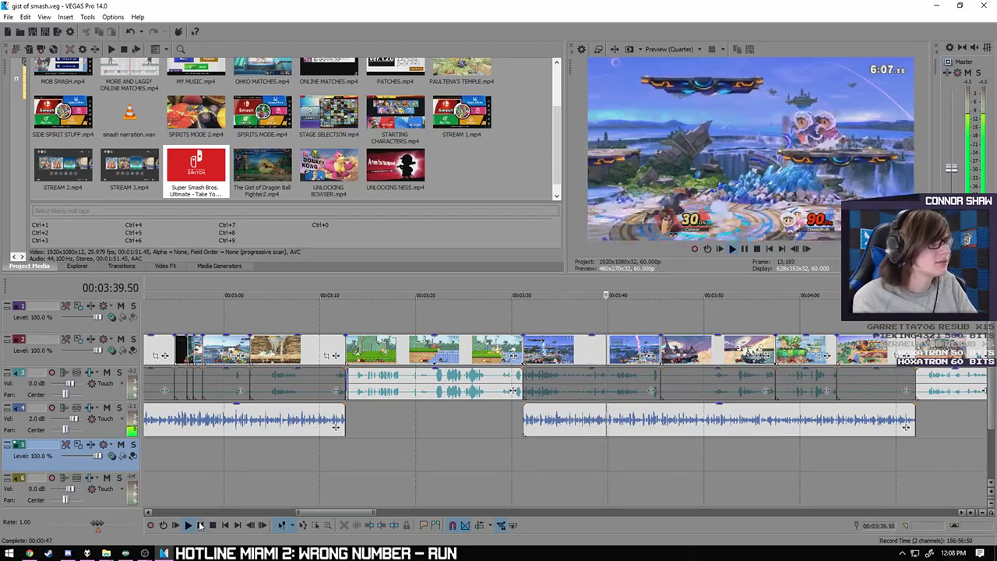
click(201, 525)
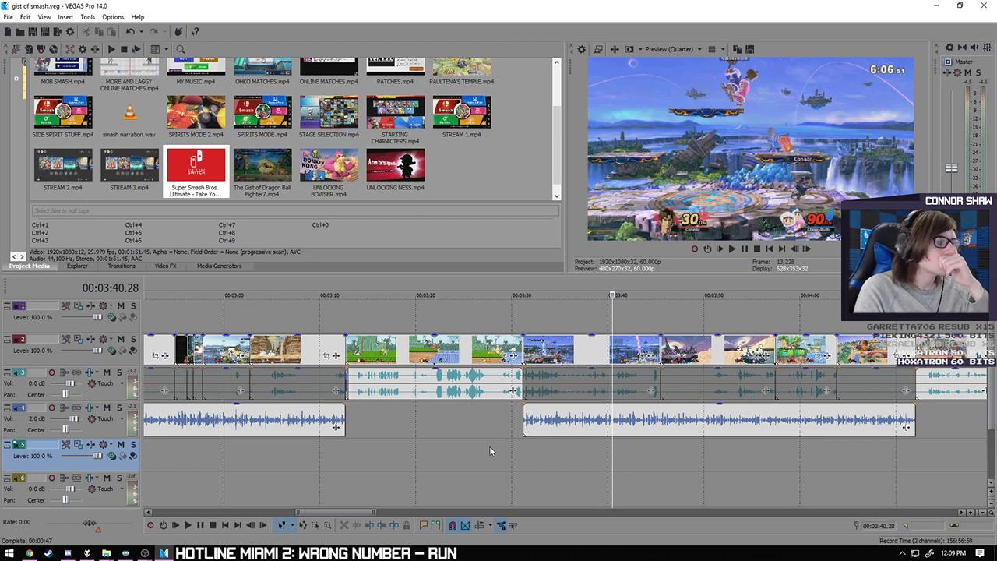
- Locate the OHKO MATCHES clip starting at about 00:02:57 and inspect its pan/crop framing
scroll(483, 422, down, 5)
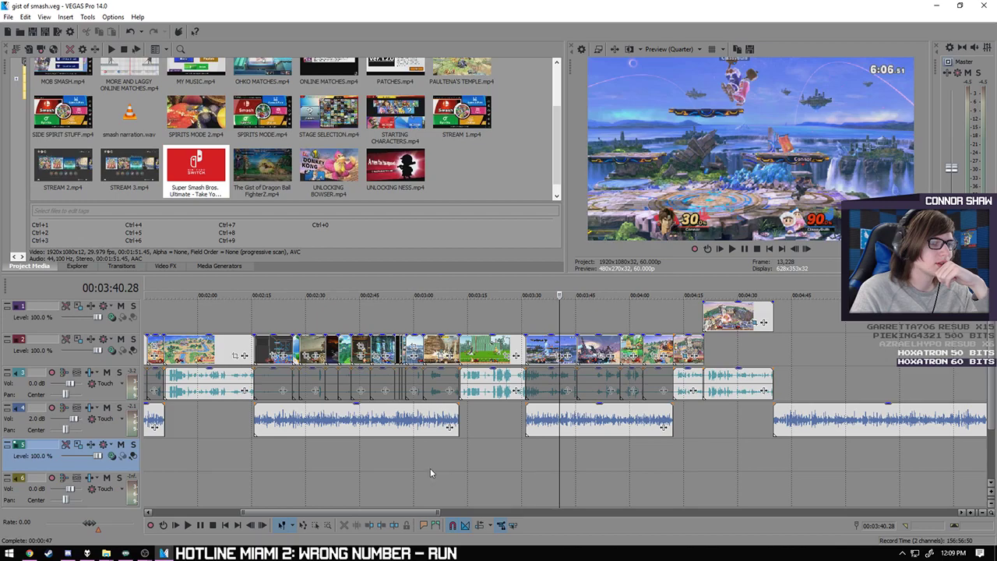
click(405, 461)
scroll(512, 457, up, 5)
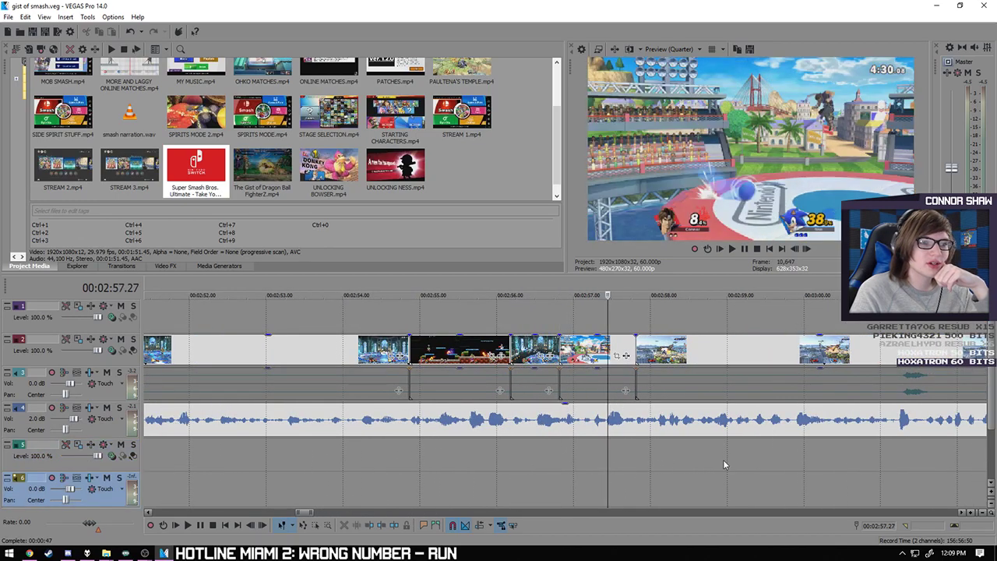
scroll(632, 480, up, 3)
click(606, 472)
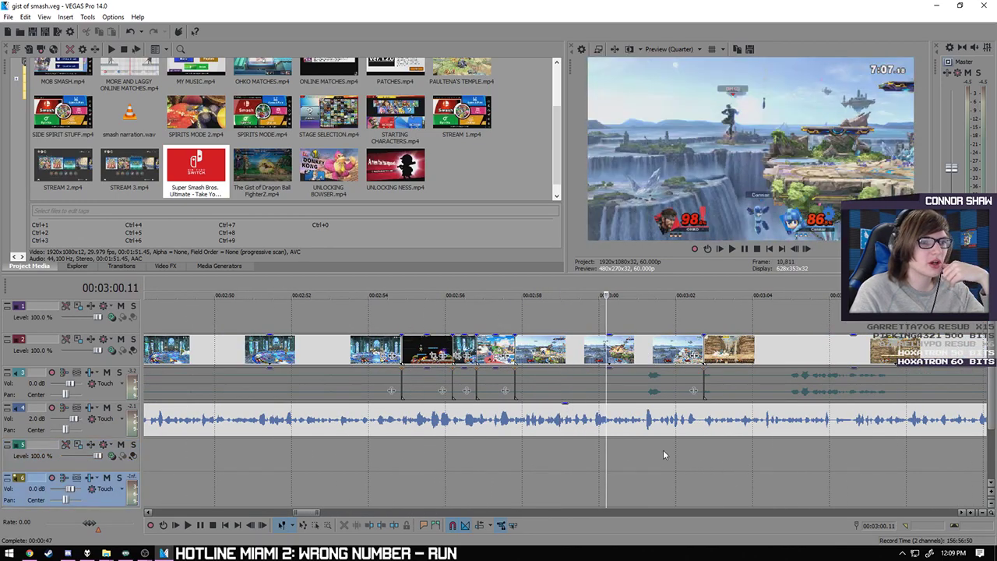
scroll(663, 449, up, 2)
click(382, 352)
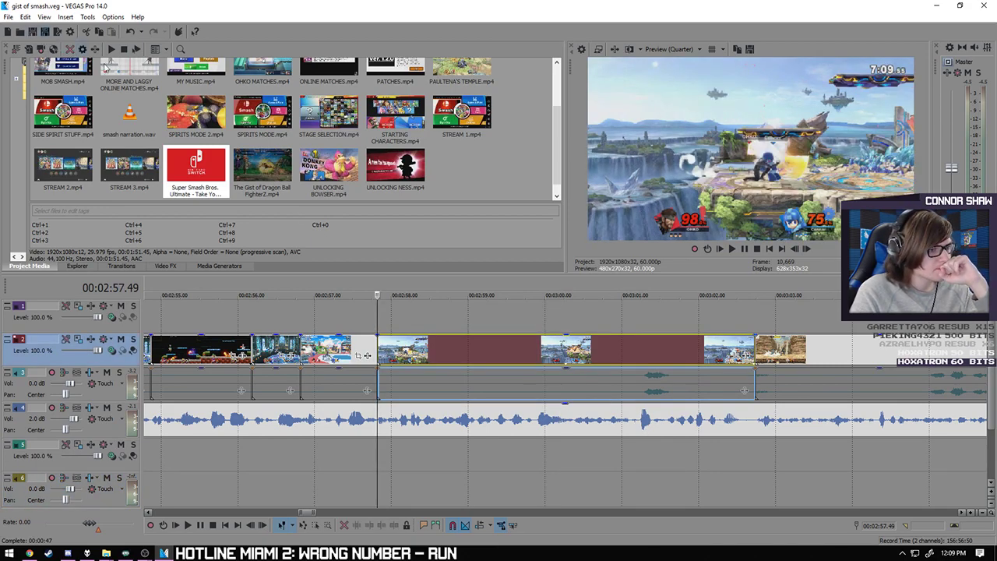
right_click(382, 351)
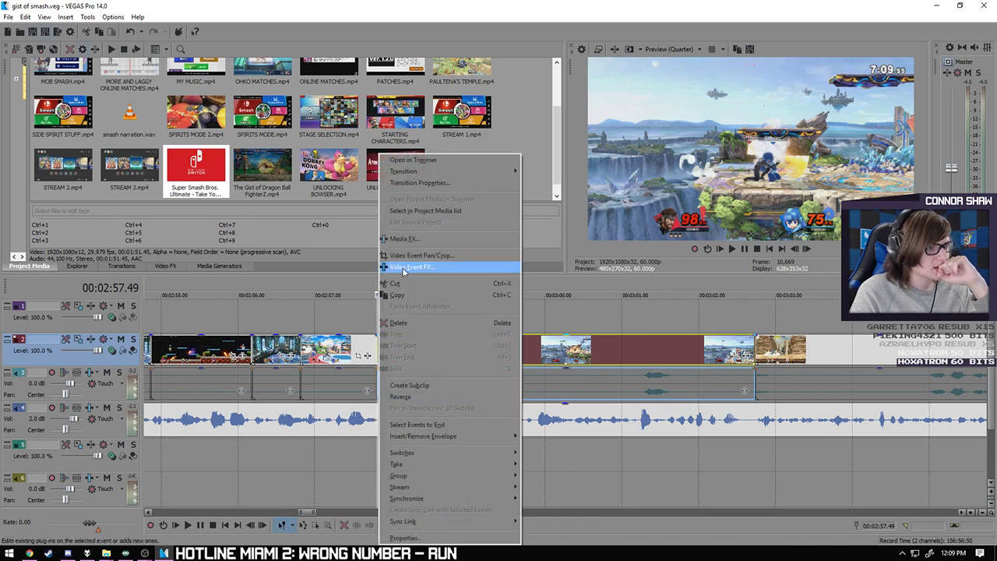
click(414, 257)
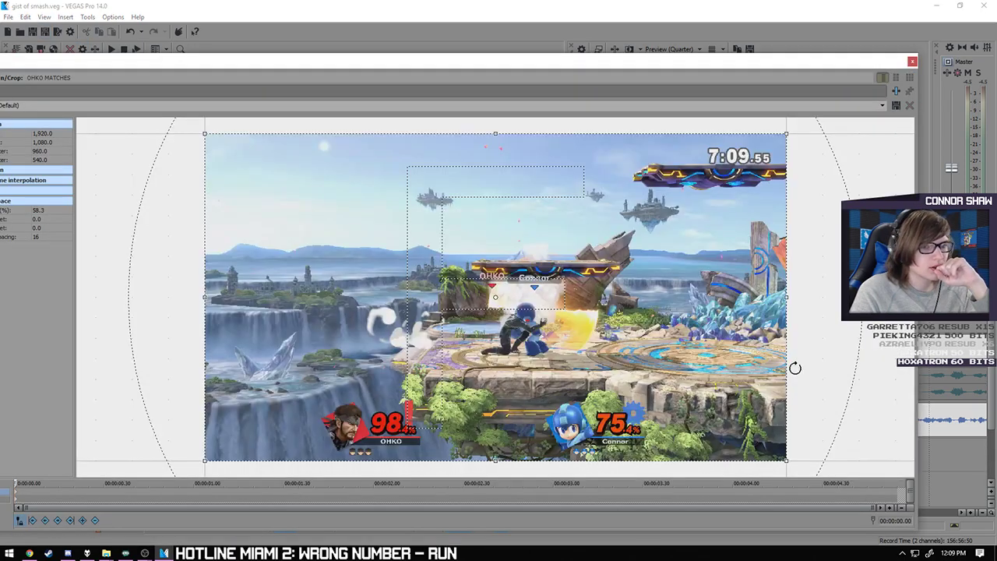
click(912, 61)
- Play through the OHKO MATCHES clip to find the cut point and split it with its audio at 00:03:01.42
click(621, 462)
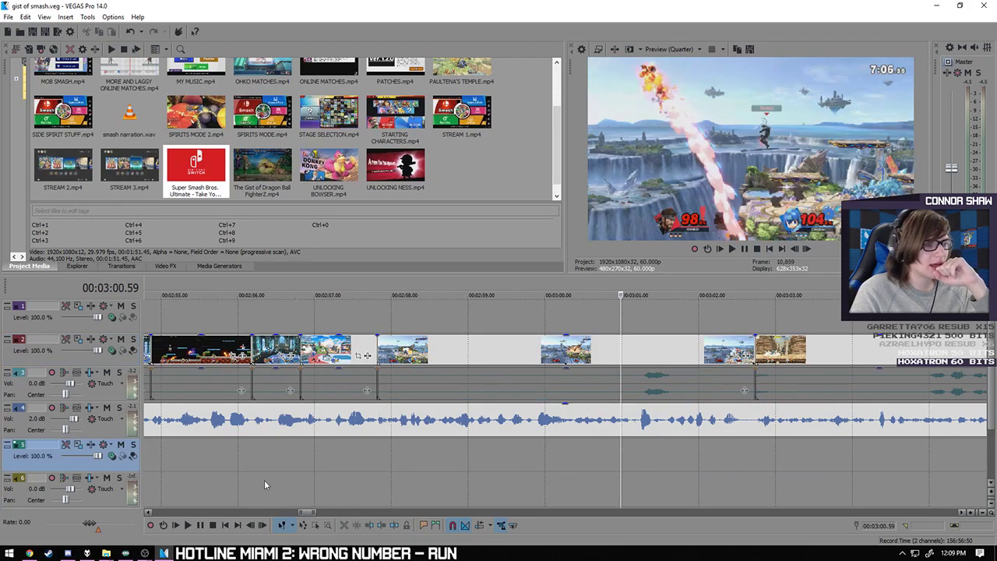
click(188, 526)
click(200, 525)
scroll(571, 427, up, 5)
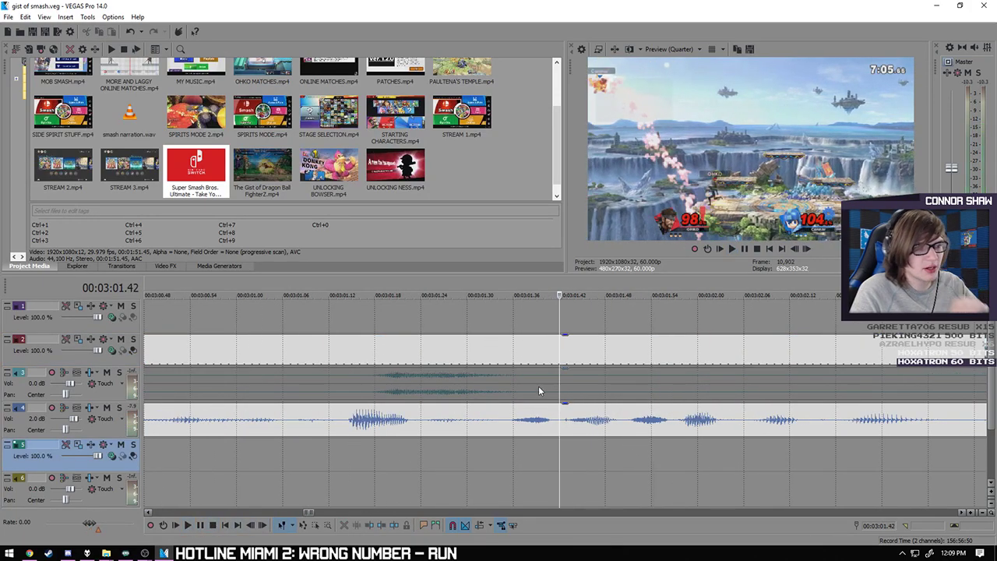
click(507, 389)
click(187, 525)
click(200, 525)
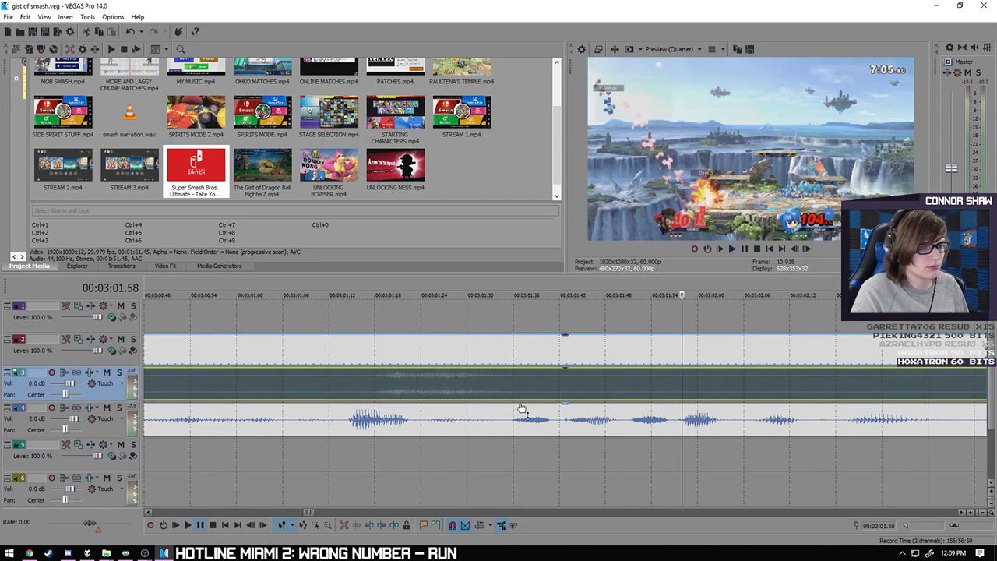
click(558, 382)
key(s)
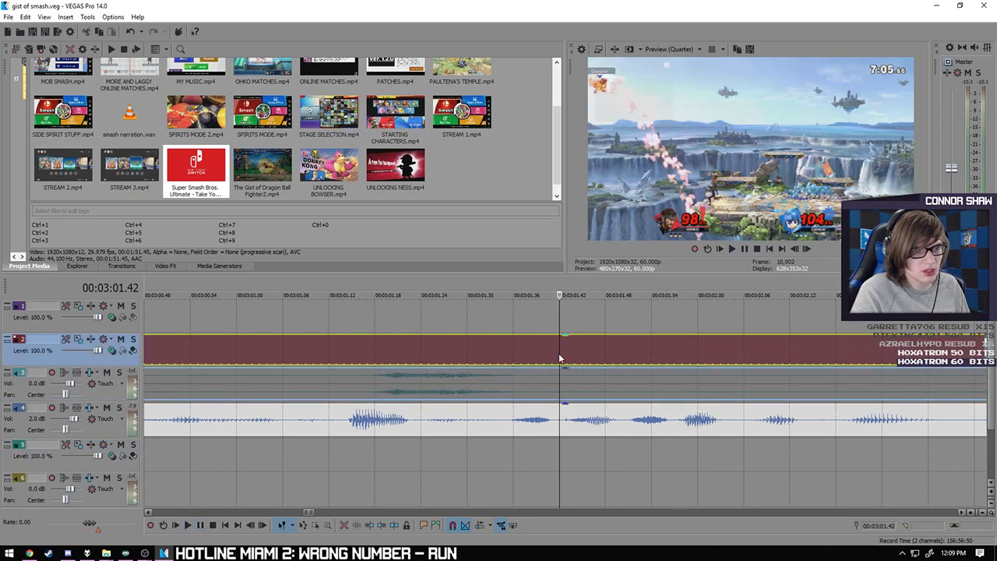
scroll(582, 395, up, 3)
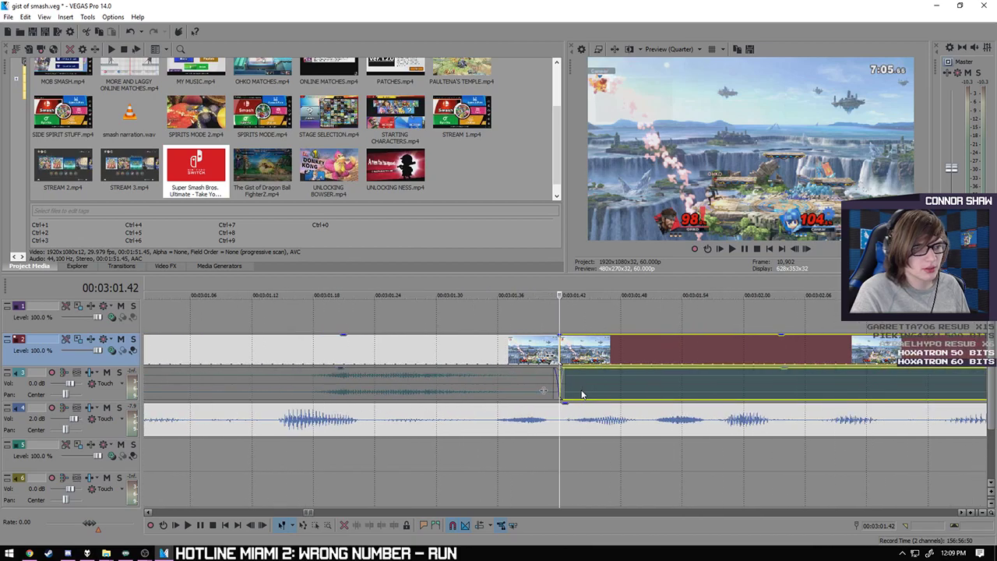
scroll(584, 395, down, 5)
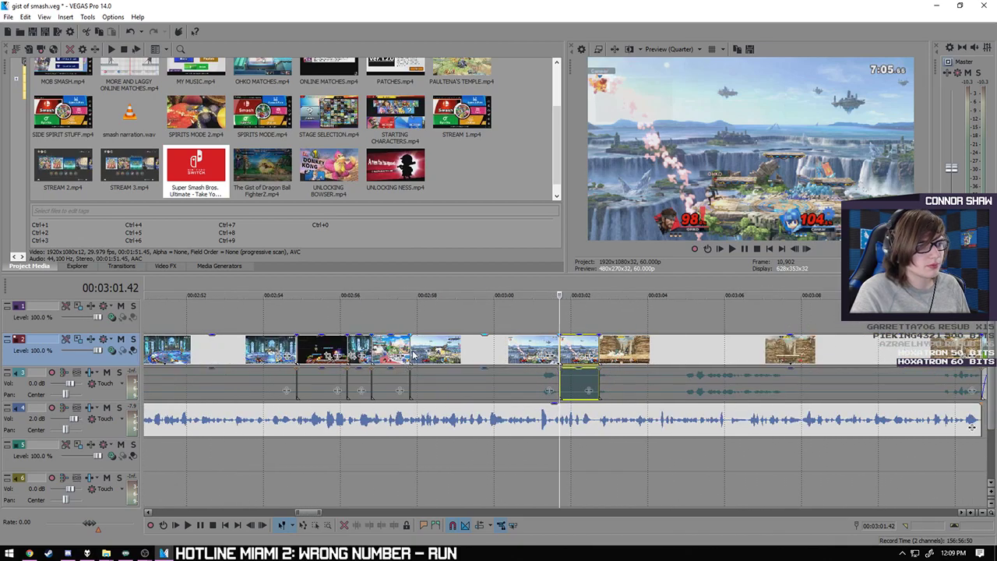
- In the first half's pan/crop, set an end keyframe at 00:00:03.53 cropped to about 1006 by 566, centred at X 768, Y 540
right_click(410, 348)
click(460, 257)
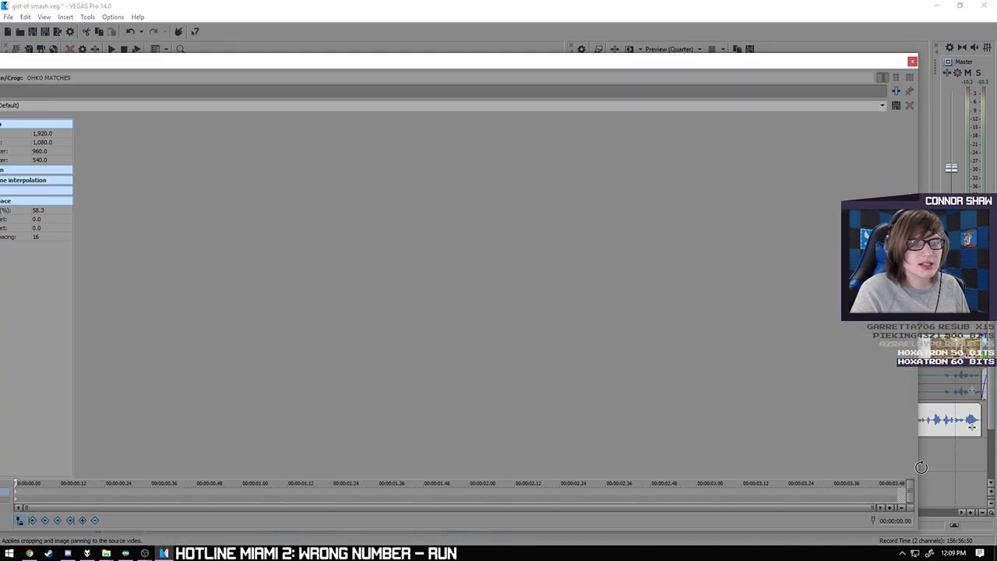
click(898, 497)
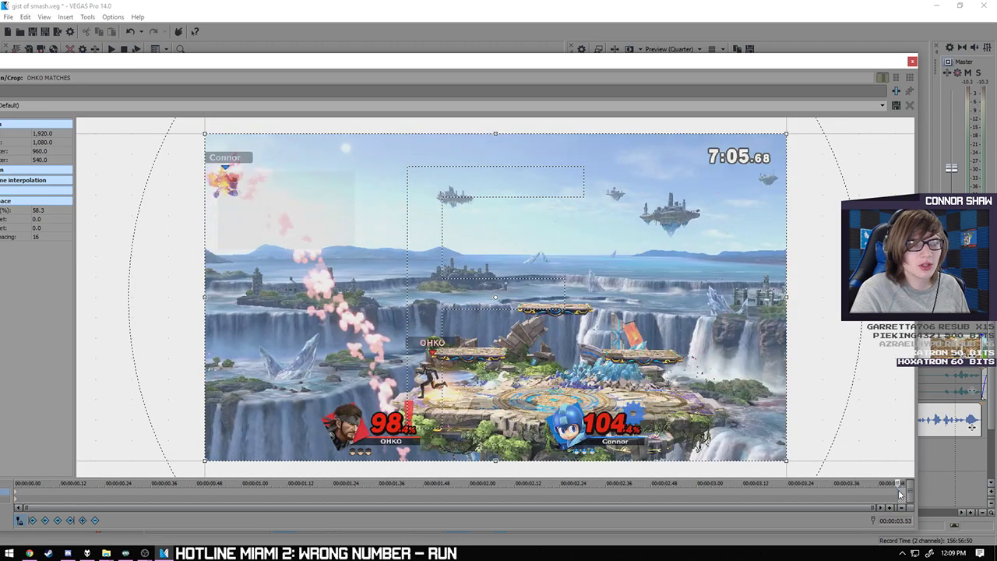
drag(496, 133, 506, 211)
drag(513, 267, 455, 268)
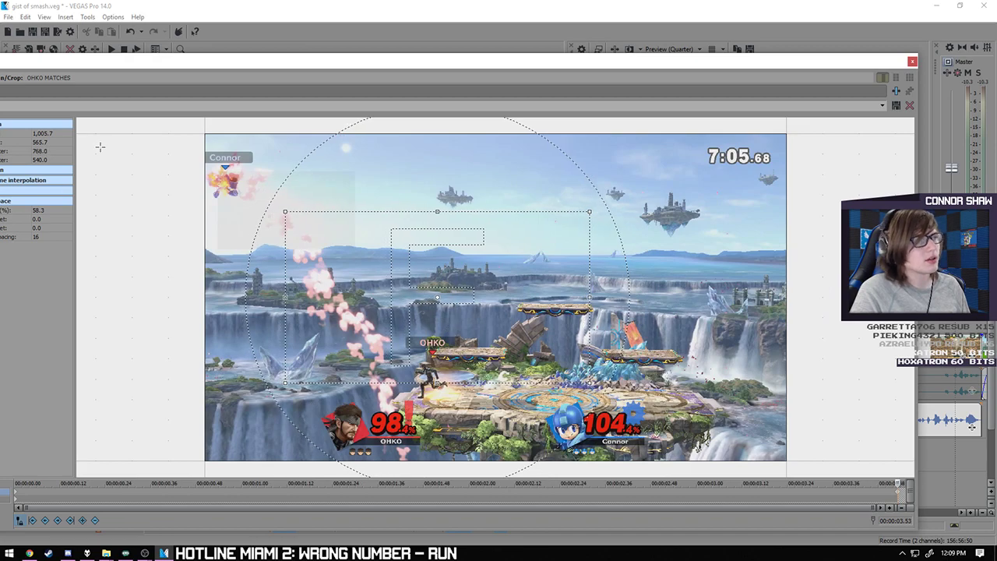
- Tighten the end keyframe's crop to about 666 by 375, centred near X 734, Y 781, tilt it counterclockwise around the OHKO fighter, and close pan/crop
drag(112, 67, 180, 39)
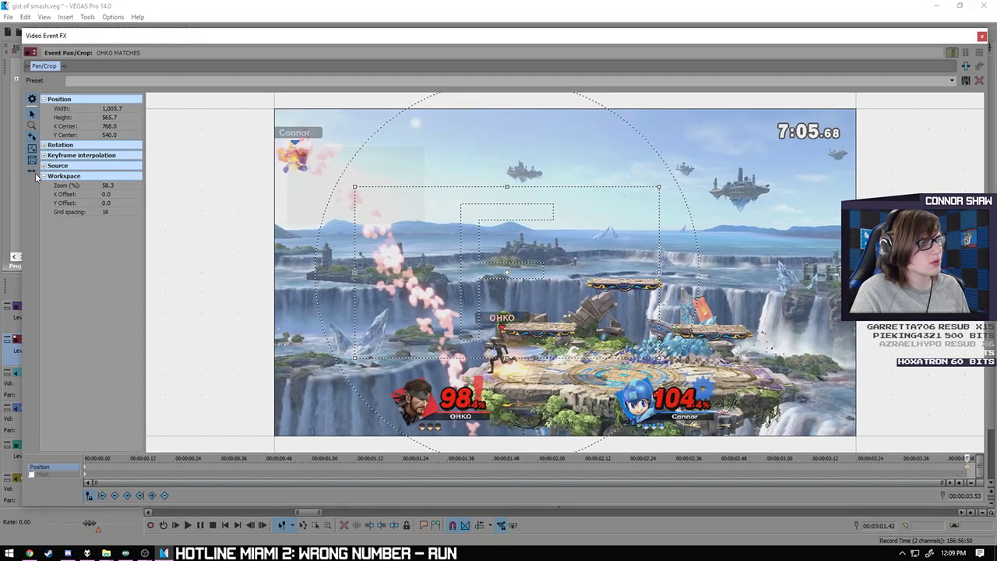
drag(705, 278, 675, 238)
drag(558, 272, 555, 317)
drag(475, 226, 511, 326)
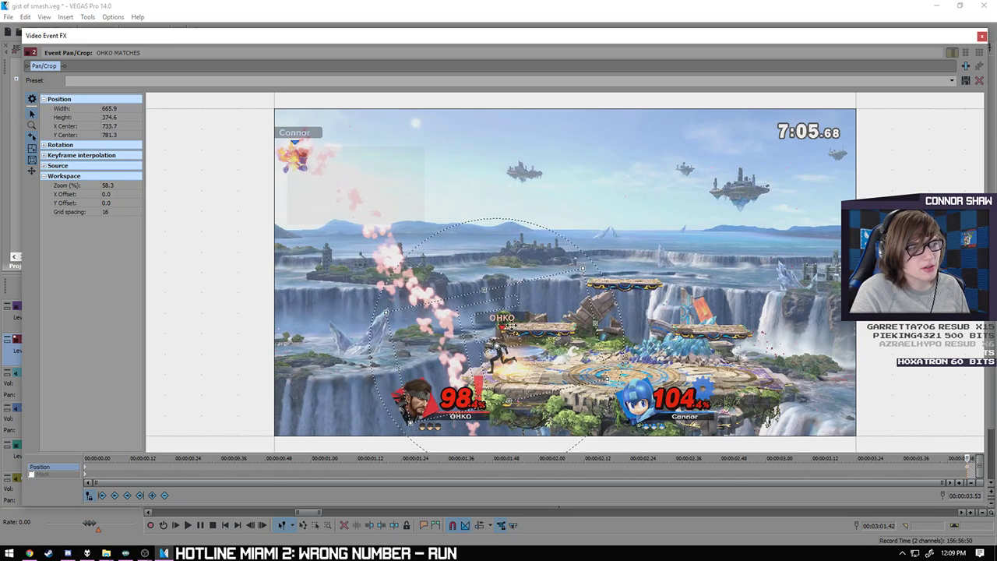
click(983, 36)
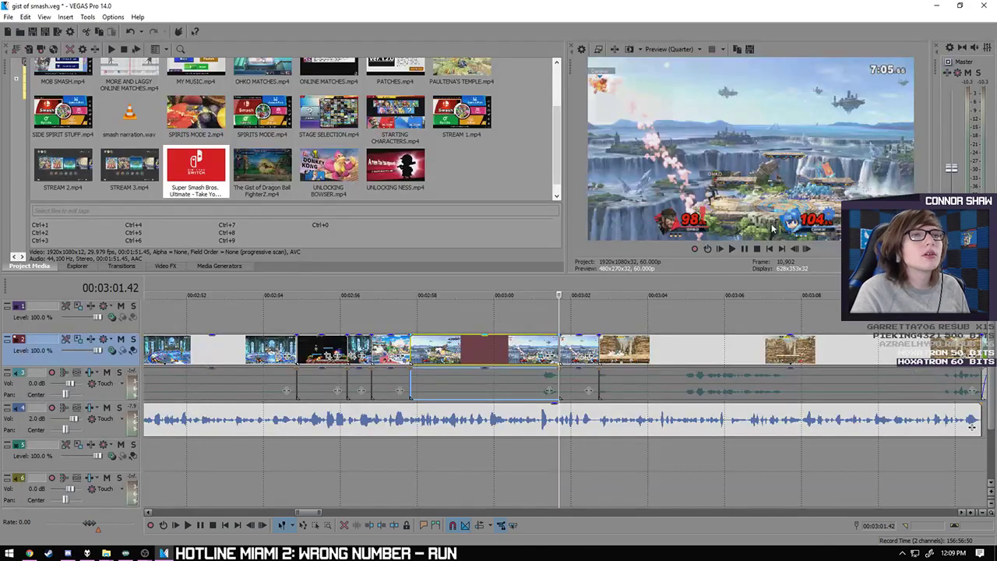
- Paste a copy of the zoomed OHKO MATCHES clip onto the empty top video track at 00:02:57.49 and delete its audio track
click(410, 344)
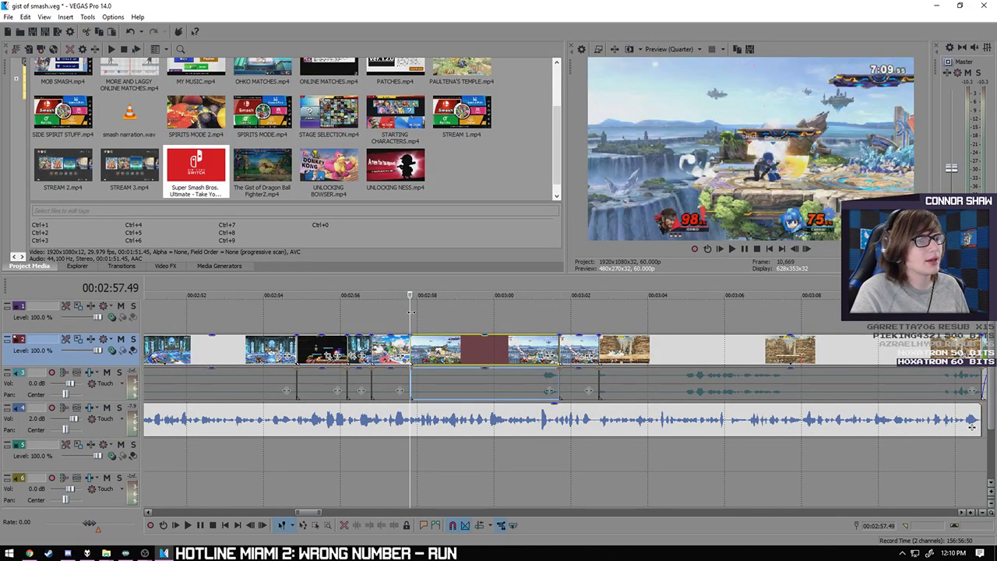
click(413, 315)
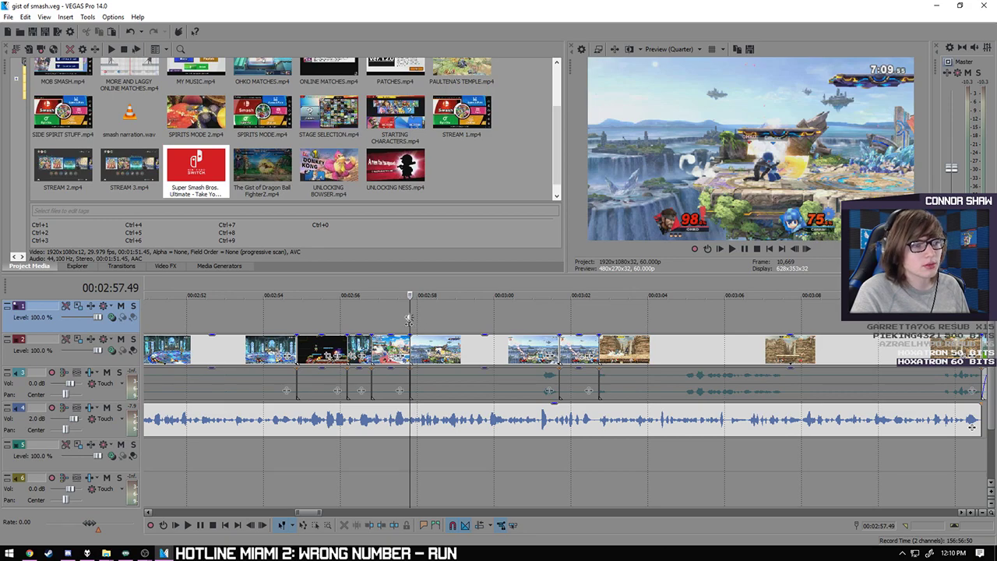
key(ctrl+v)
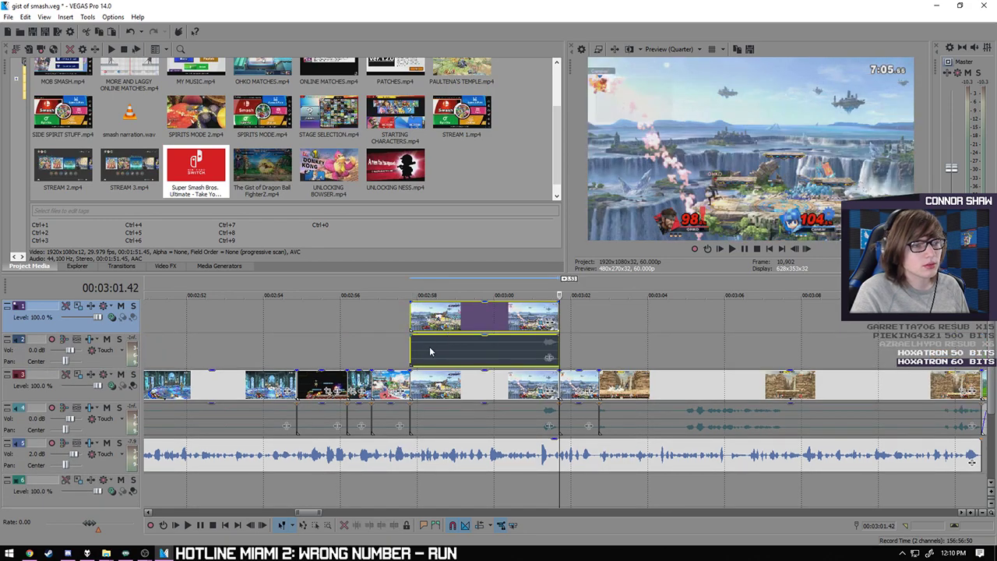
click(118, 360)
key(Delete)
click(411, 315)
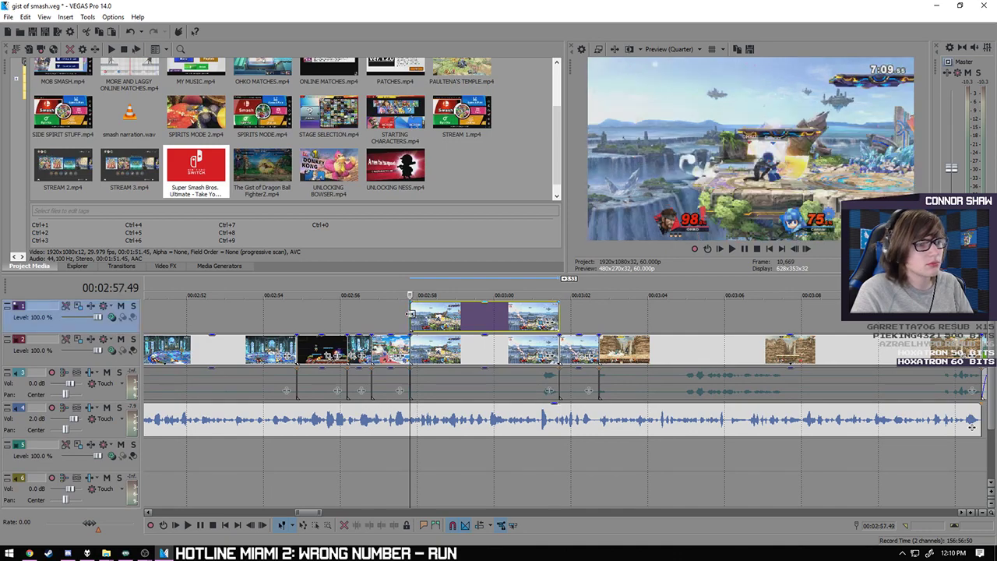
- Apply the VEGAS Black and White effect to the pasted OHKO MATCHES clip and close the effect window
right_click(411, 314)
key(Escape)
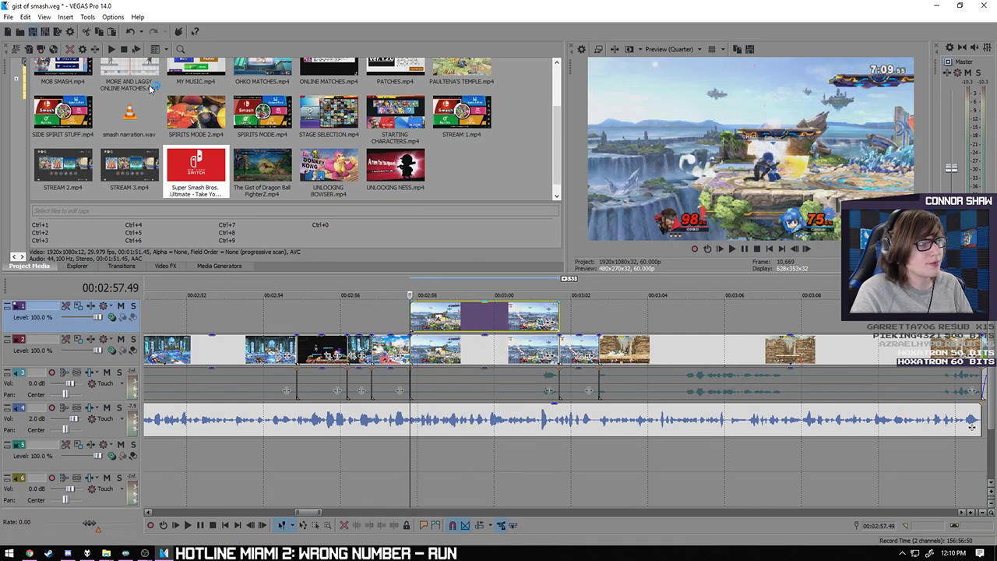
right_click(419, 300)
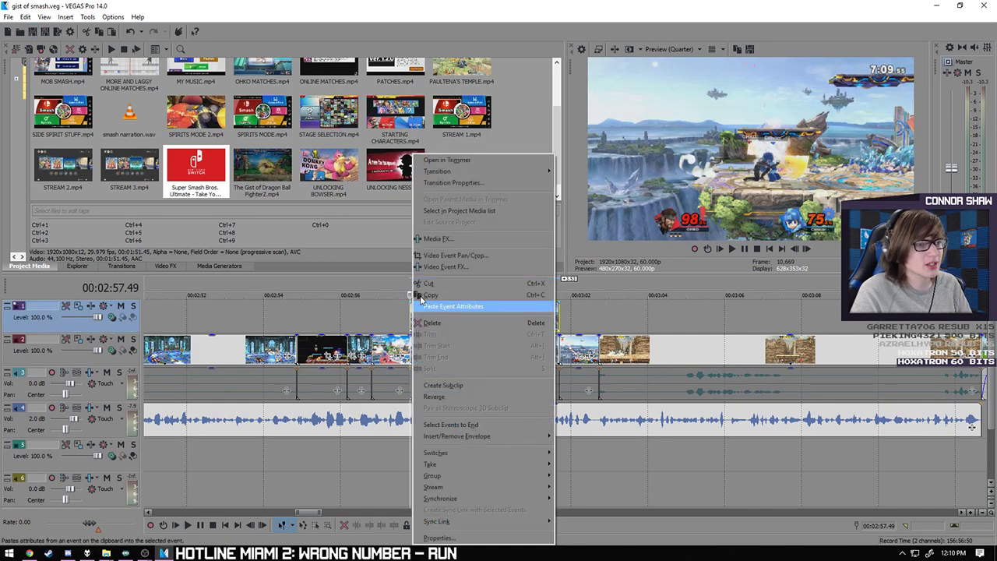
click(463, 266)
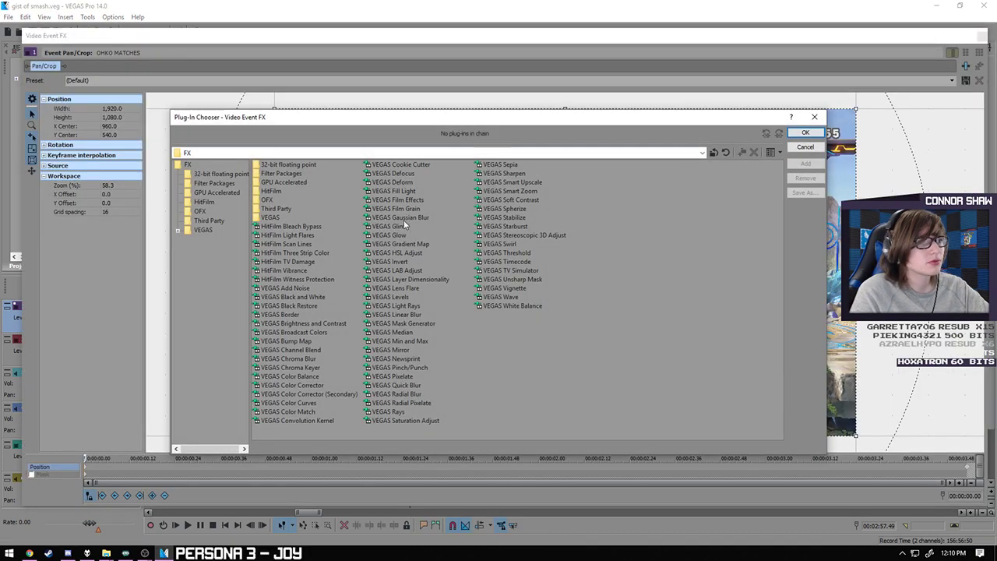
double_click(294, 297)
click(803, 134)
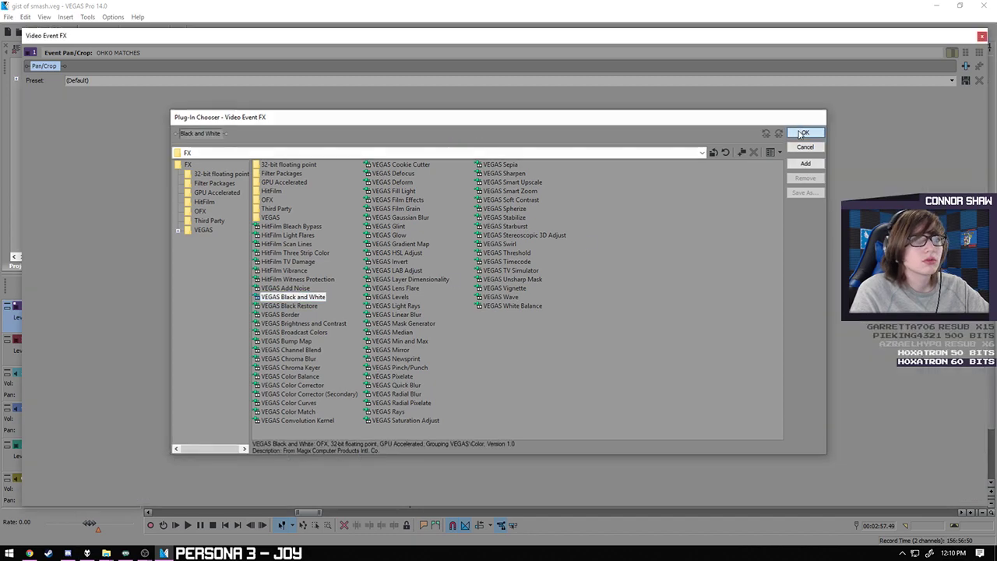
click(983, 36)
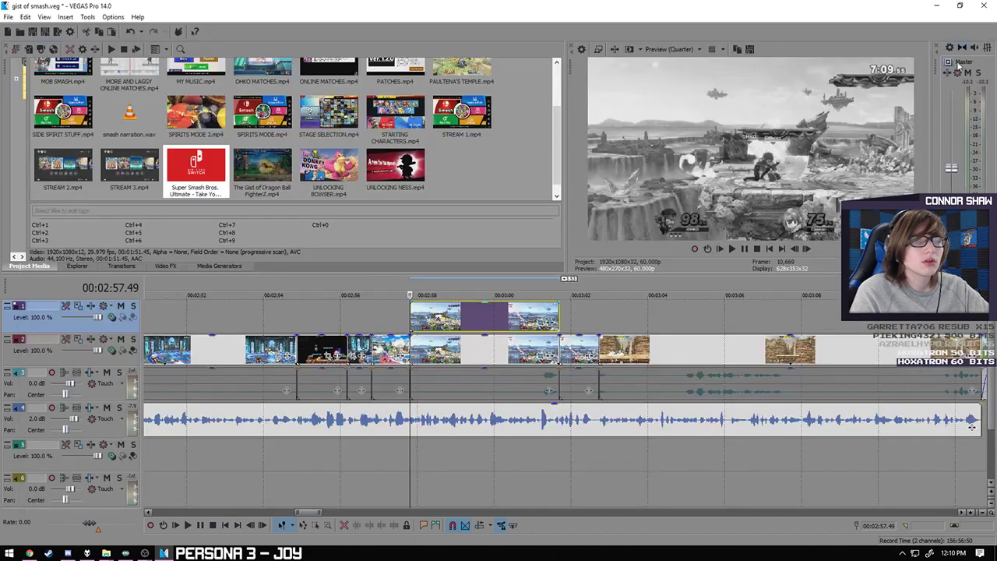
- Check the zoom in the lower OHKO MATCHES clip's pan/crop and slightly adjust the tilt of its end keyframe at 00:00:03.53
click(429, 353)
drag(459, 320, 436, 319)
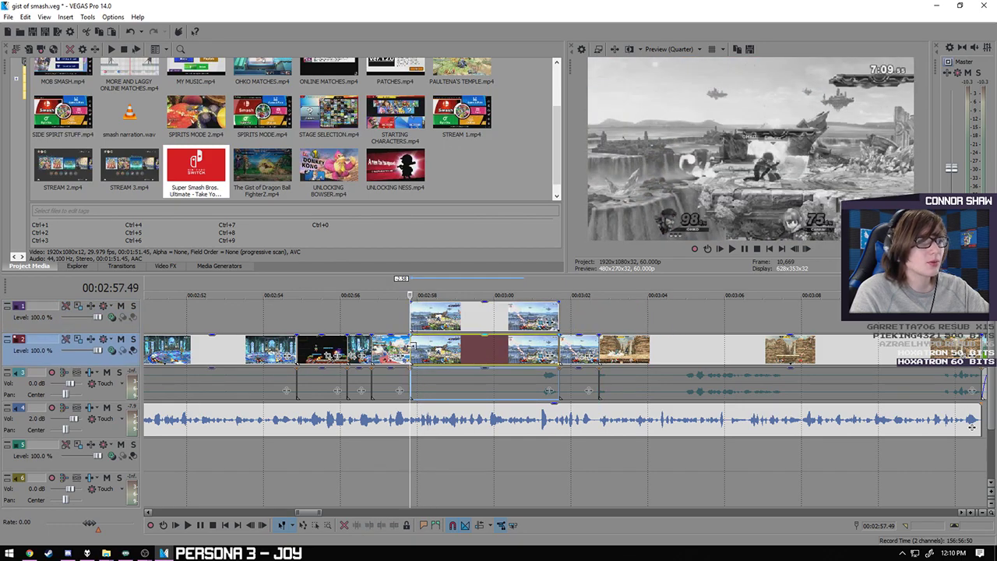
right_click(410, 347)
click(442, 257)
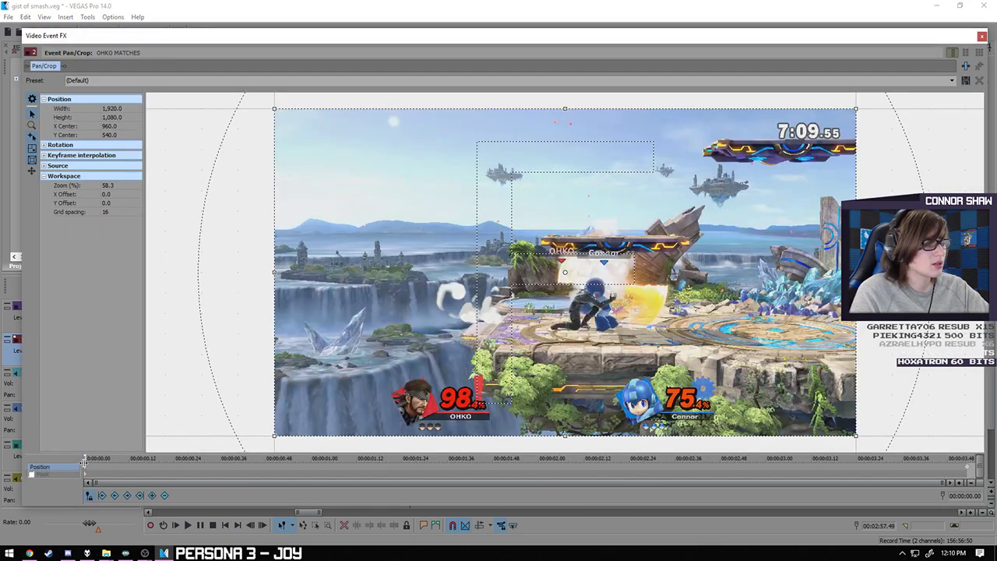
drag(85, 460, 263, 465)
click(966, 461)
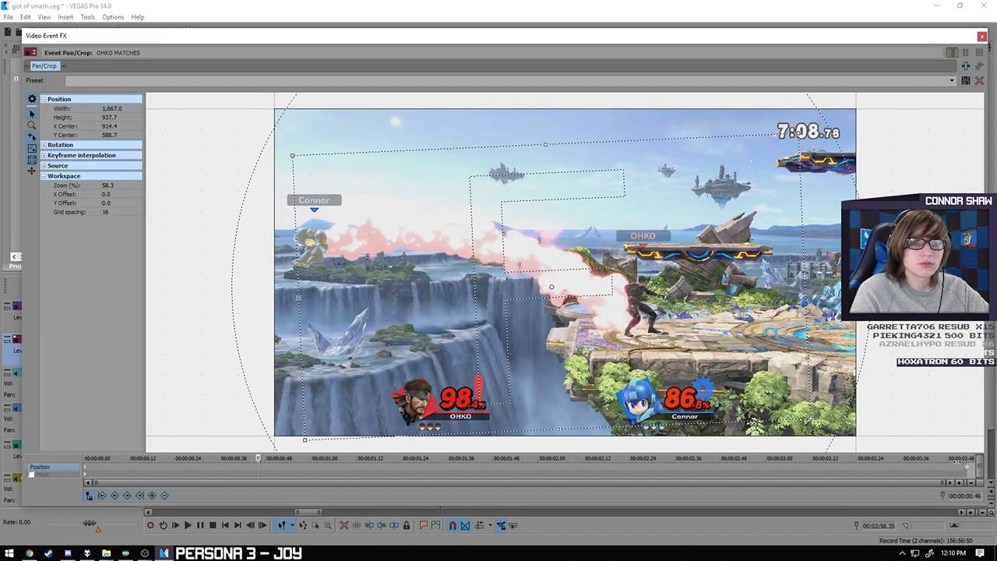
drag(620, 350, 619, 360)
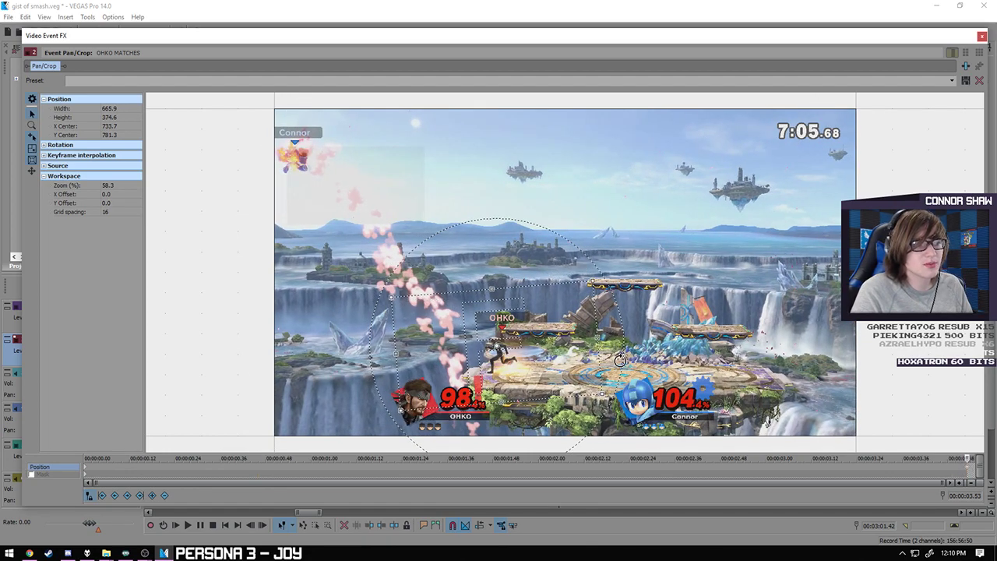
- Tighten the start keyframe's crop to about 1,877 by 1,056, centred at X 960, Y 540, preview the zoom, and close pan/crop
click(95, 468)
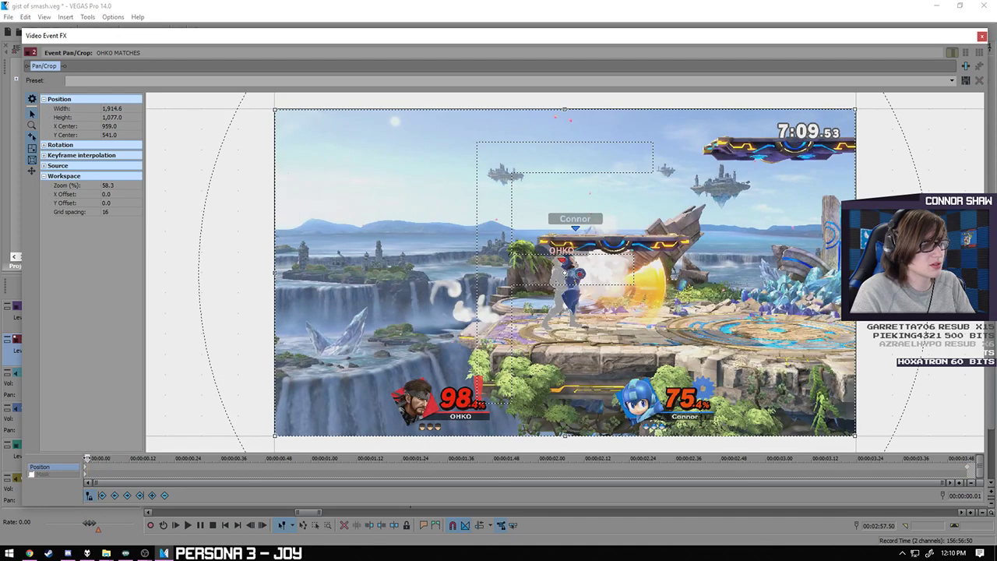
mouse_move(94, 461)
mouse_down()
mouse_move(114, 463)
mouse_move(78, 465)
mouse_up()
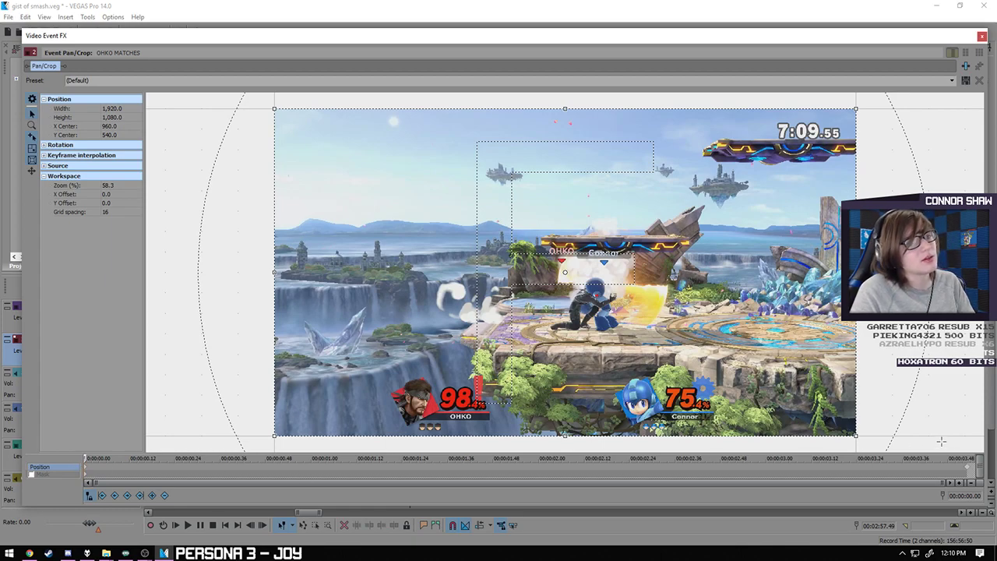
click(970, 468)
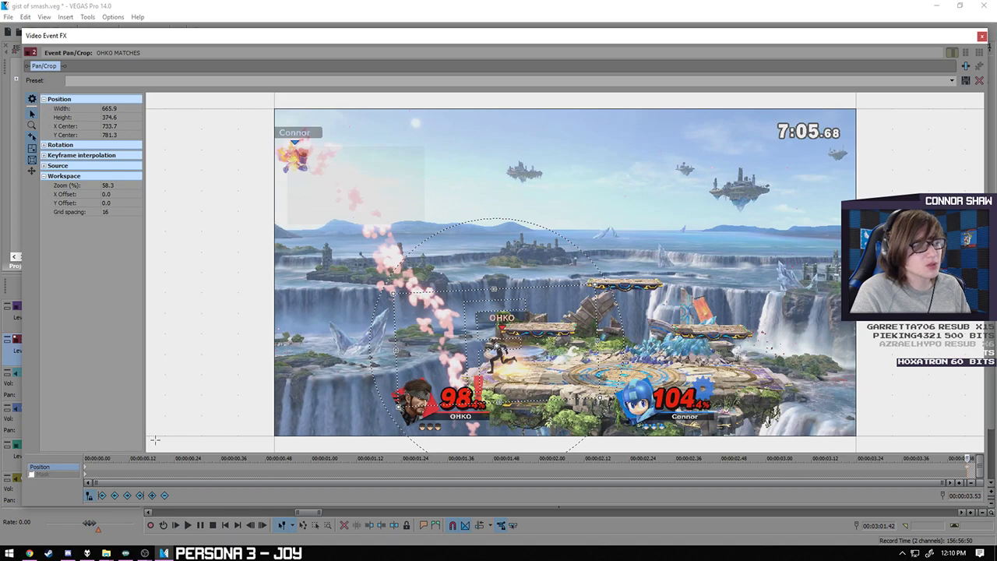
click(86, 468)
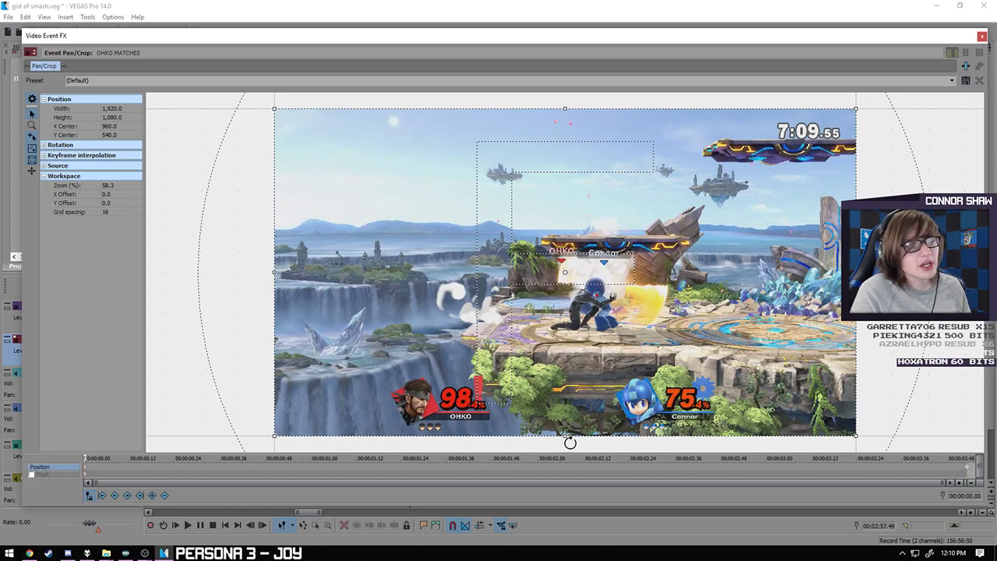
drag(564, 437, 564, 434)
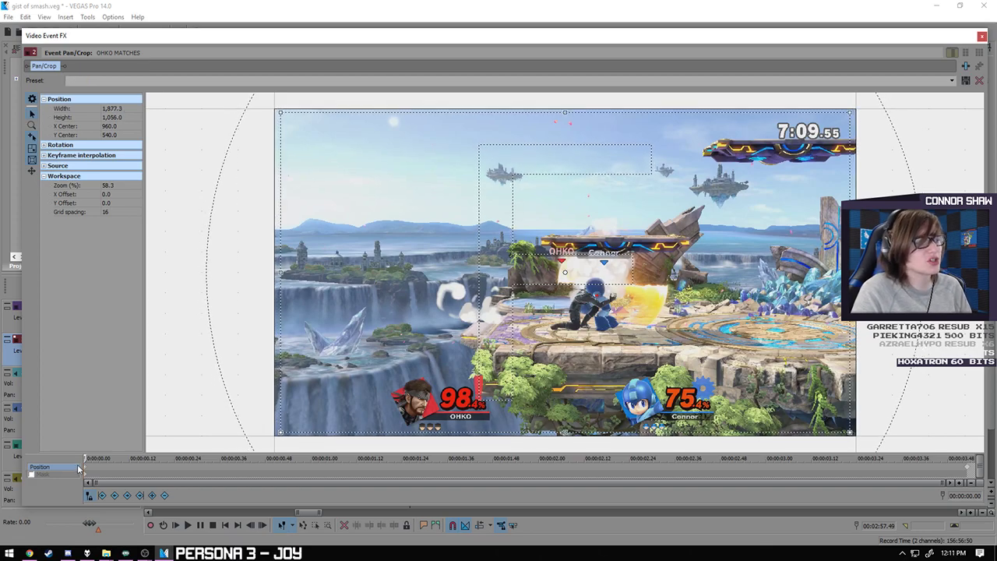
key(space)
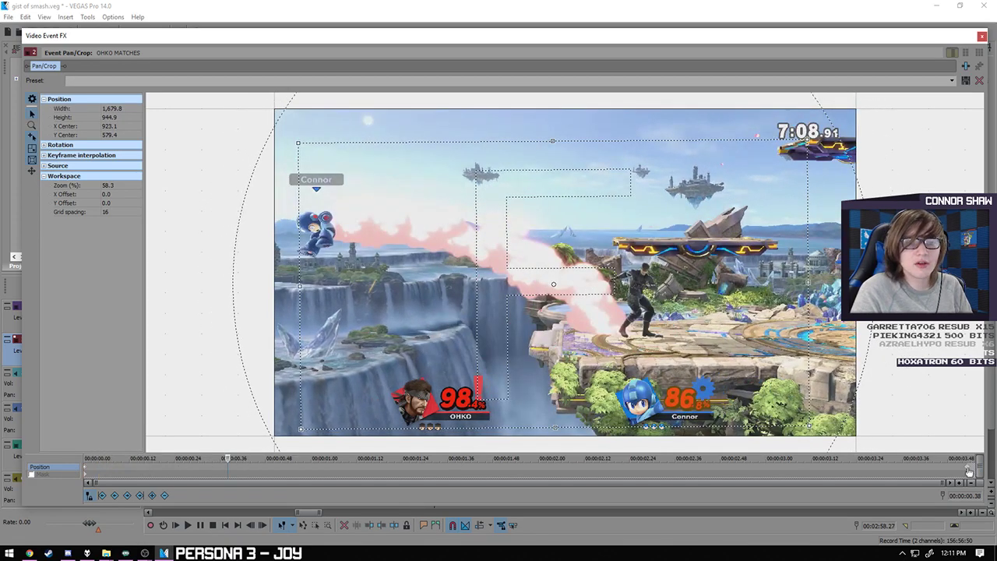
click(969, 471)
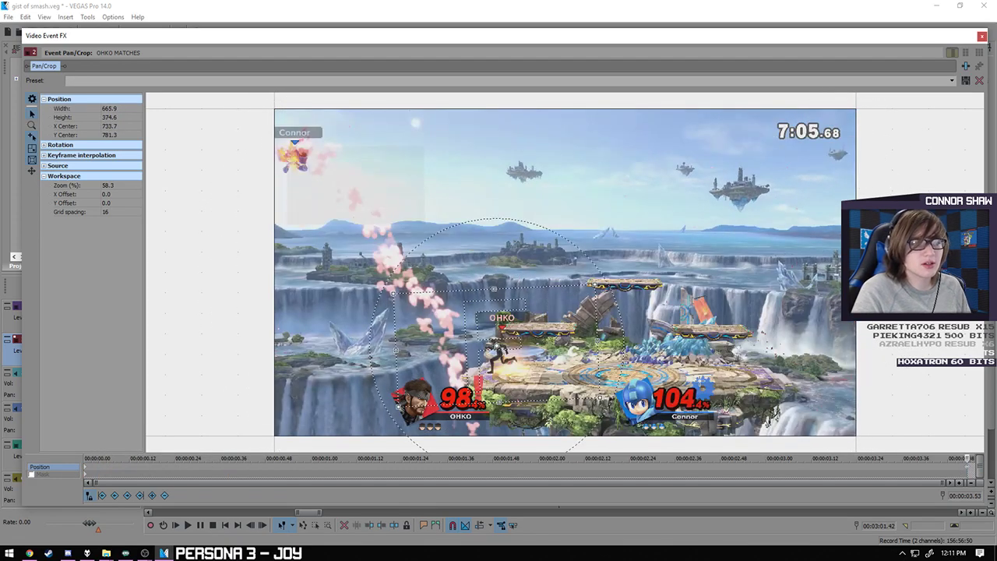
click(983, 36)
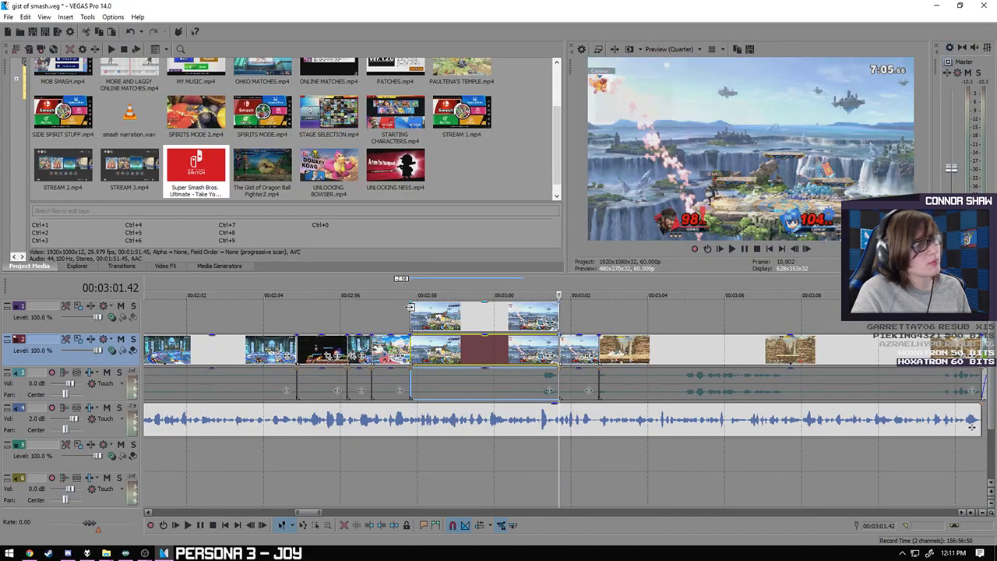
- Copy the lower clip's pan/crop keyframes to the black-and-white copy, giving its start a crop of about 1,877 by 1,056, and close pan/crop
click(410, 347)
right_click(412, 347)
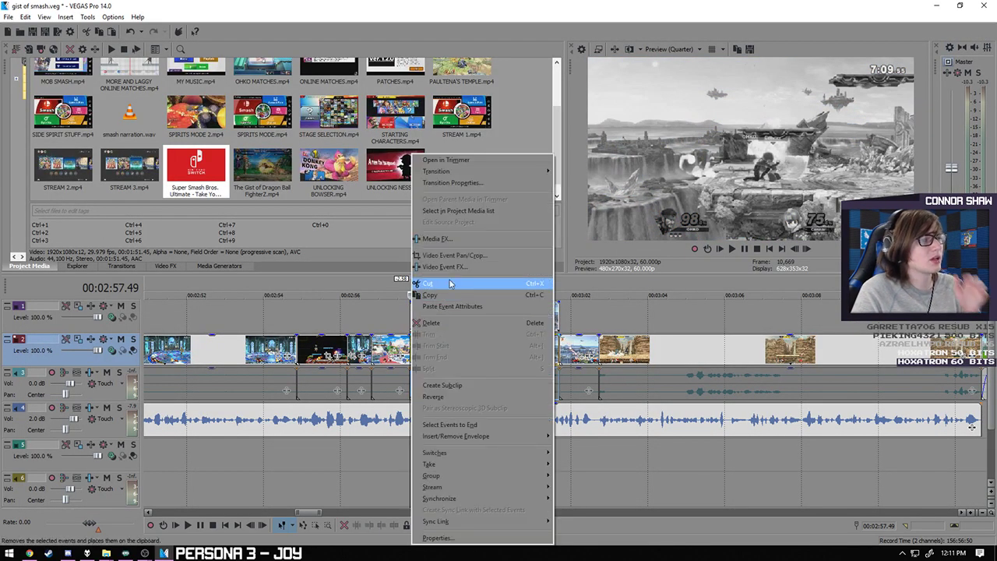
click(456, 258)
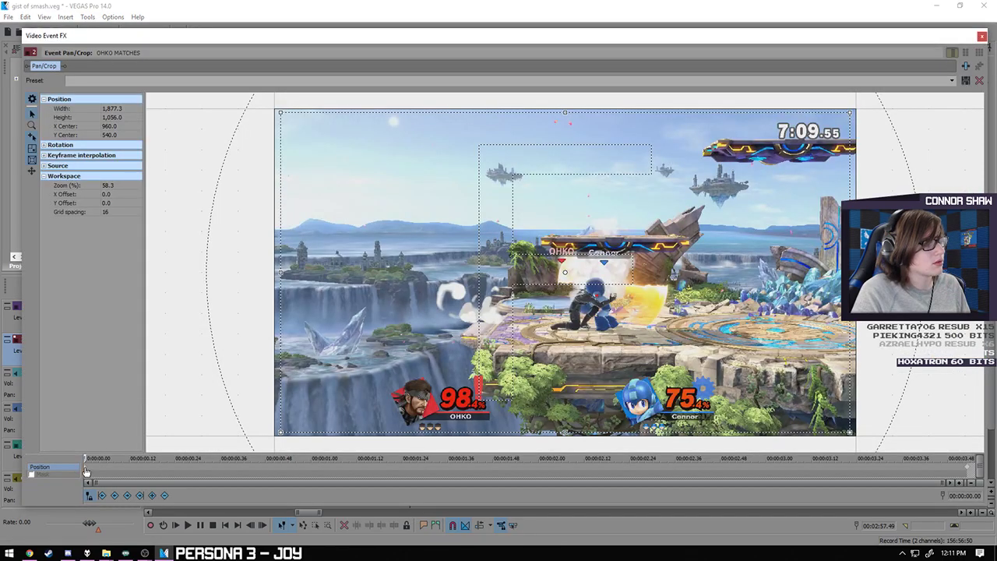
click(968, 471)
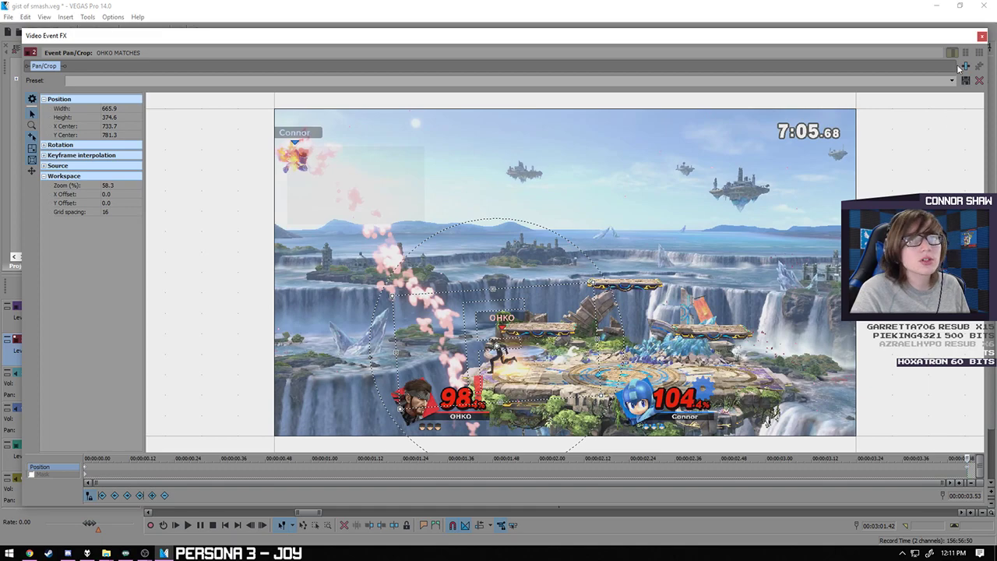
click(982, 36)
click(412, 347)
right_click(411, 347)
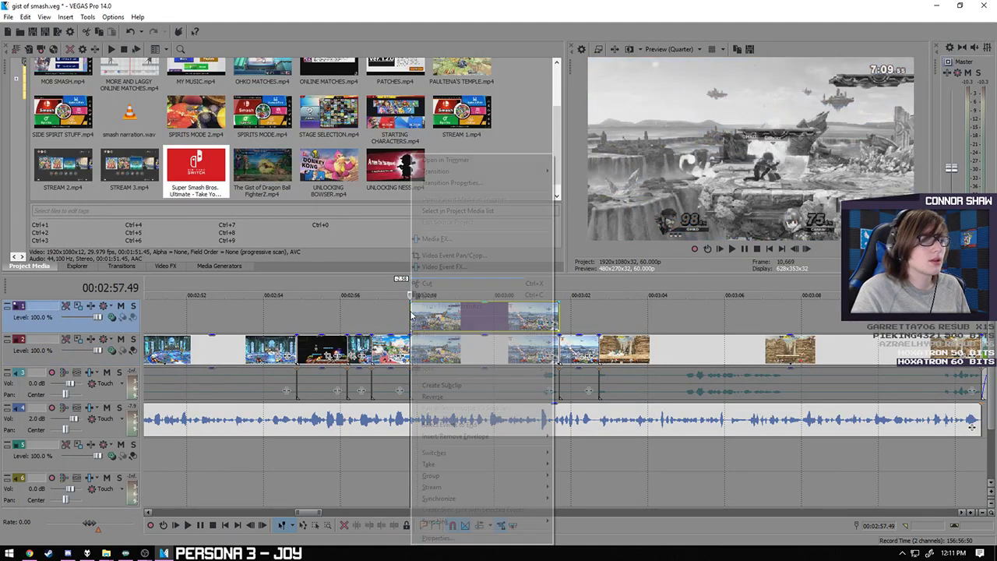
click(449, 257)
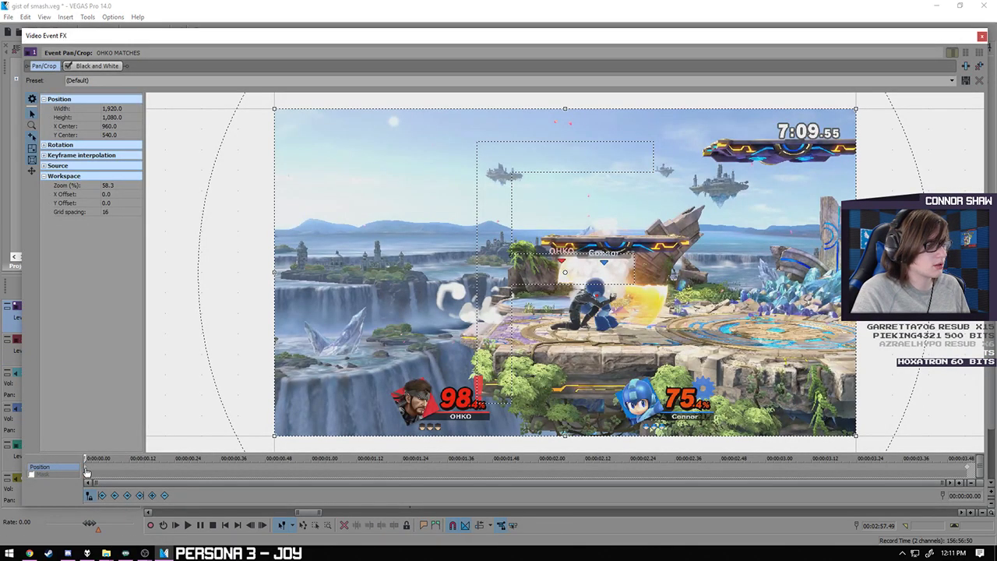
click(87, 472)
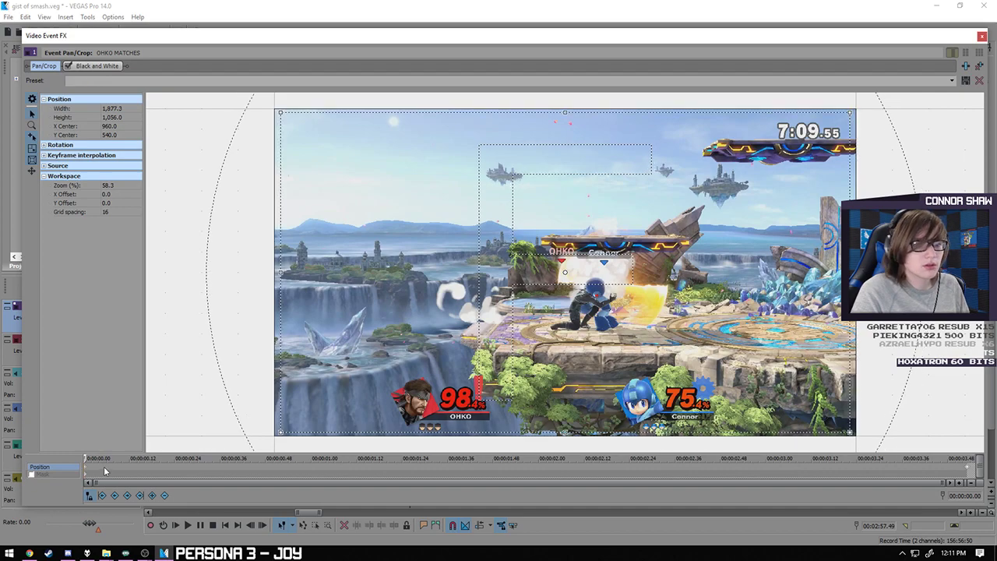
click(968, 471)
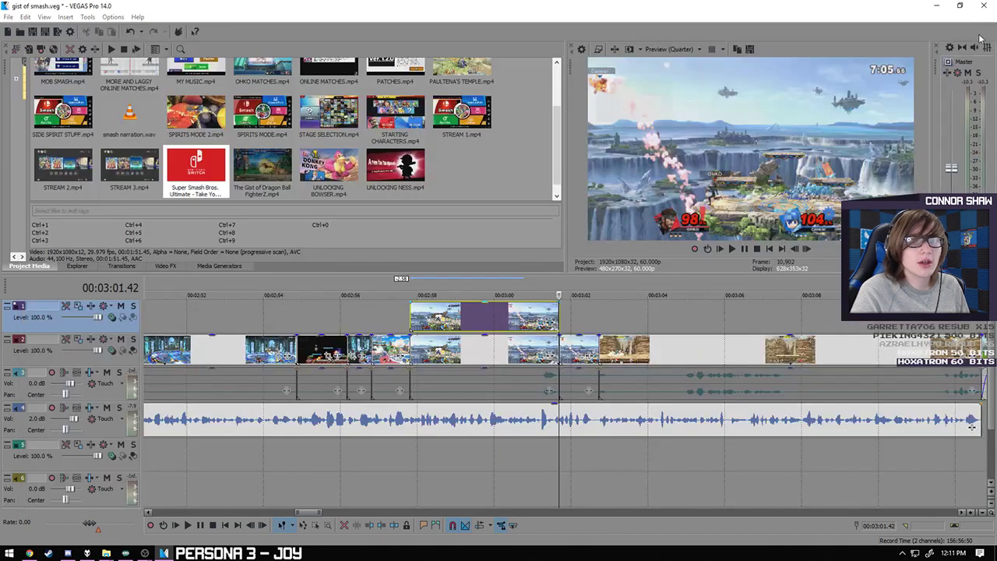
click(982, 36)
- Add a fade-in across nearly the full length of the black-and-white clip and play the transition from 00:02:56.55
drag(409, 303, 555, 312)
click(375, 333)
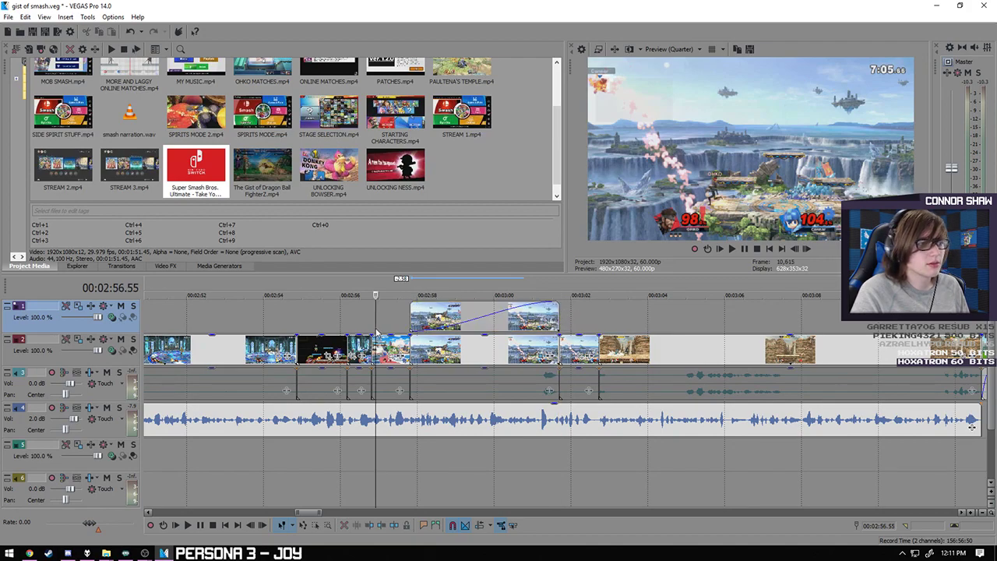
click(190, 526)
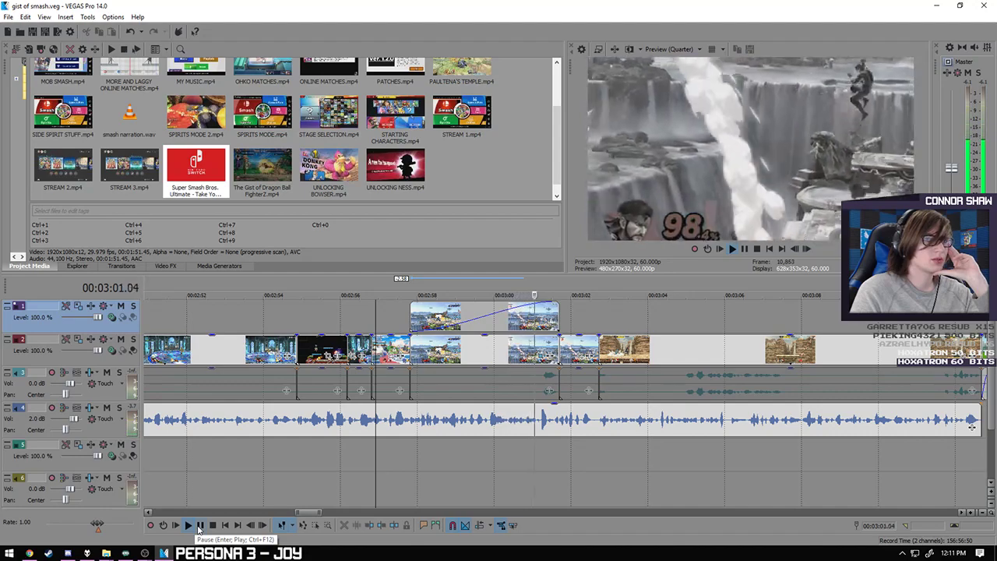
click(199, 526)
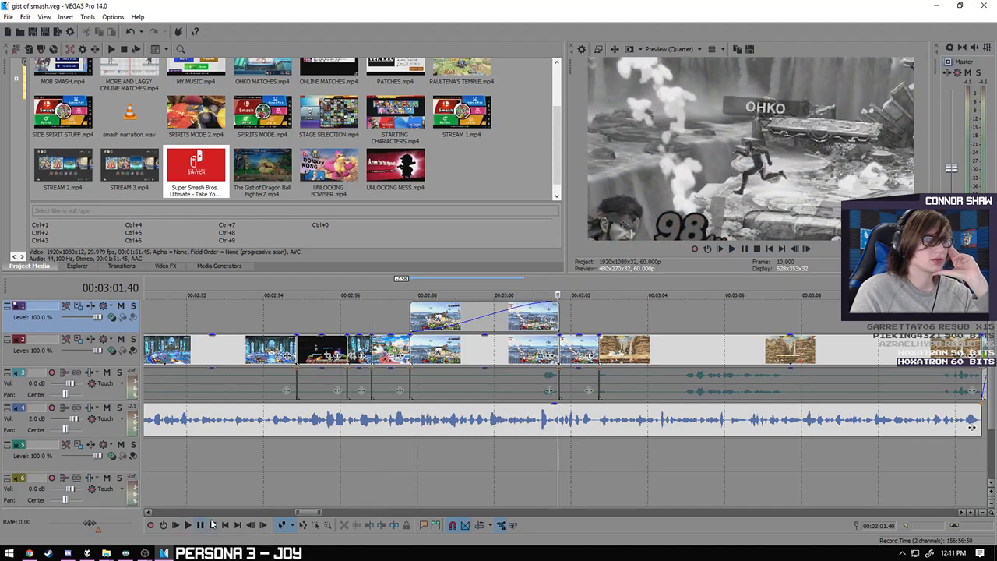
- In the lower OHKO MATCHES clip's pan/crop, shift the crop towards the fighter with a new keyframe at 00:00:00.36
click(417, 347)
right_click(416, 347)
click(452, 267)
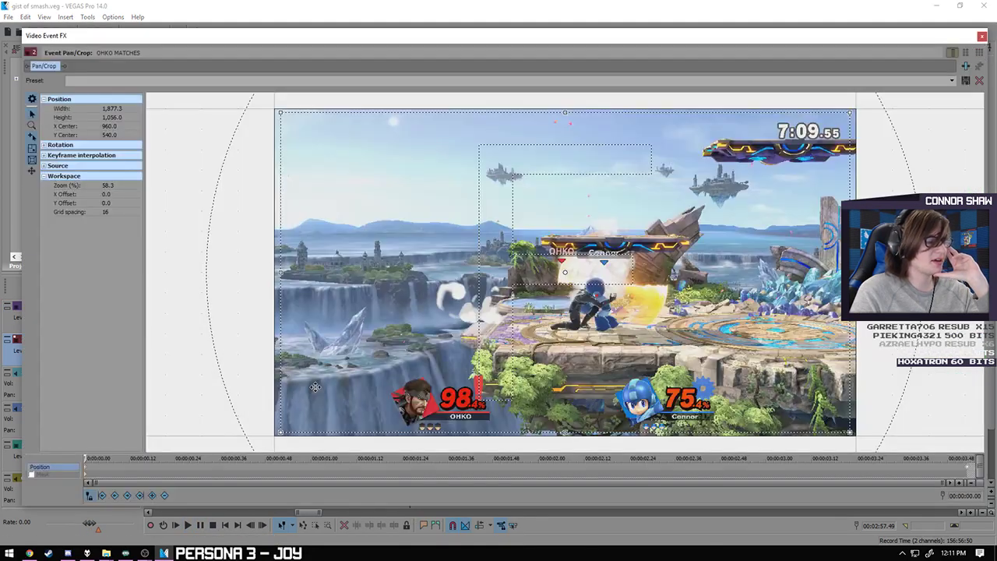
drag(88, 459, 220, 468)
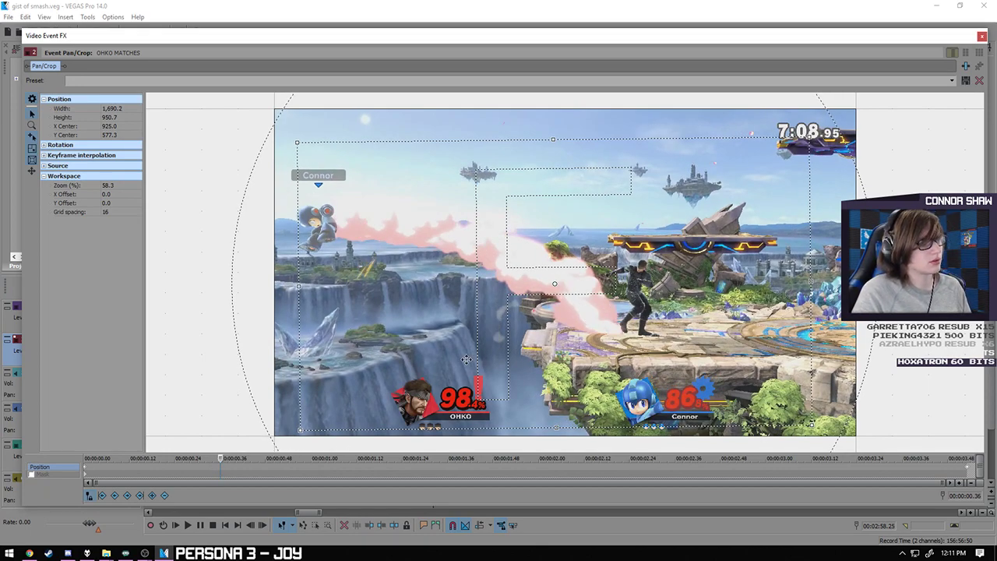
drag(613, 300, 654, 300)
- Recentre the crop on the fighter at about X 1,165, Y 584 at 00:00:01.14 and X 1,212, Y 590 at 00:00:01.56, then check through 00:00:03.53
drag(211, 459, 363, 459)
drag(610, 304, 662, 291)
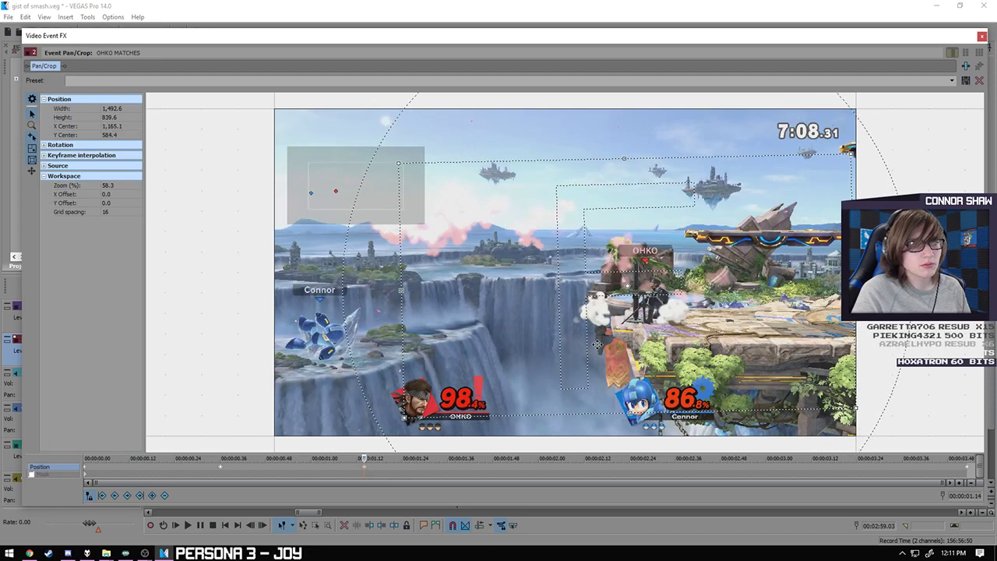
key(space)
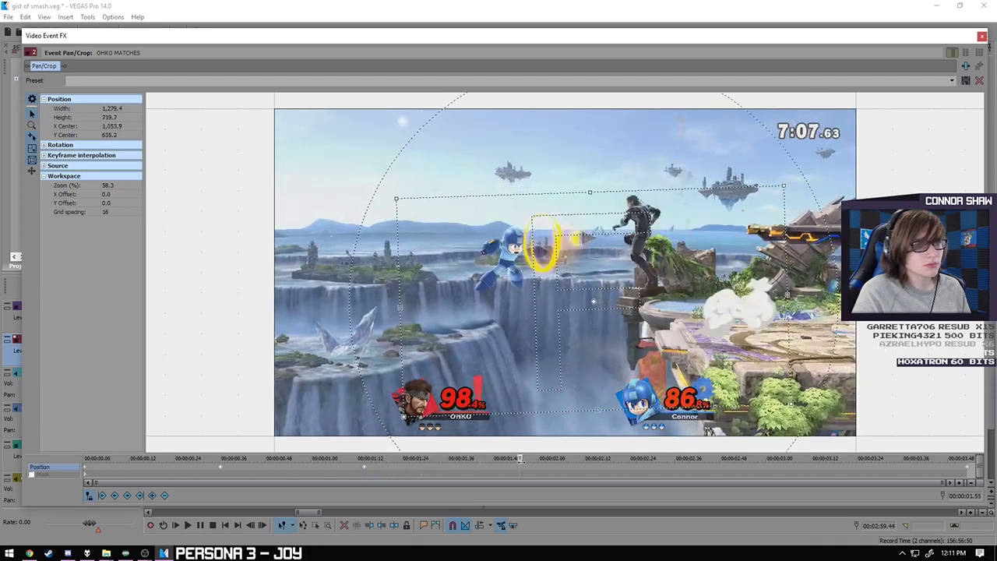
drag(592, 353, 662, 323)
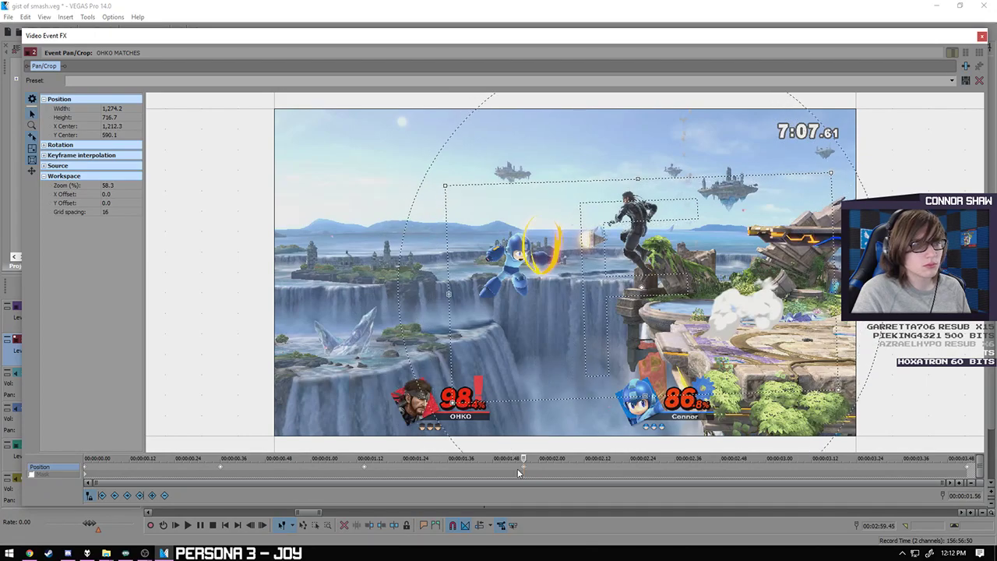
drag(524, 459, 969, 458)
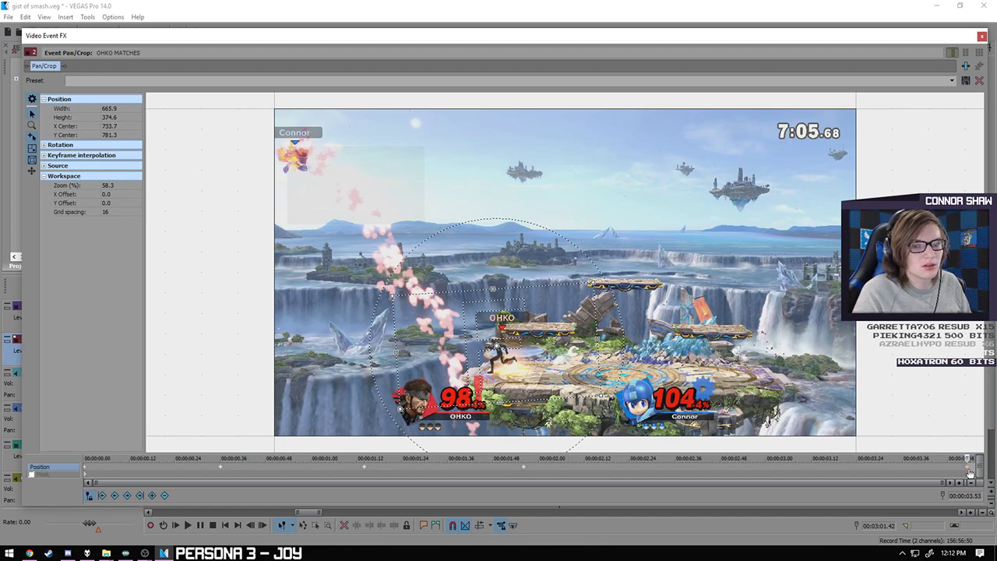
- Copy the lower clip's updated pan/crop keyframes to the black-and-white OHKO MATCHES copy and close pan/crop
click(88, 473)
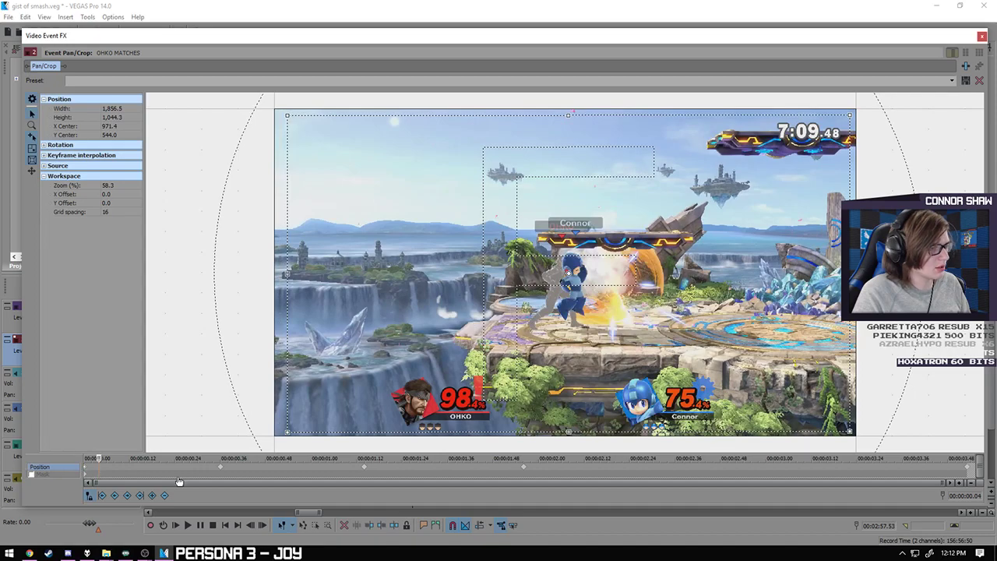
click(223, 472)
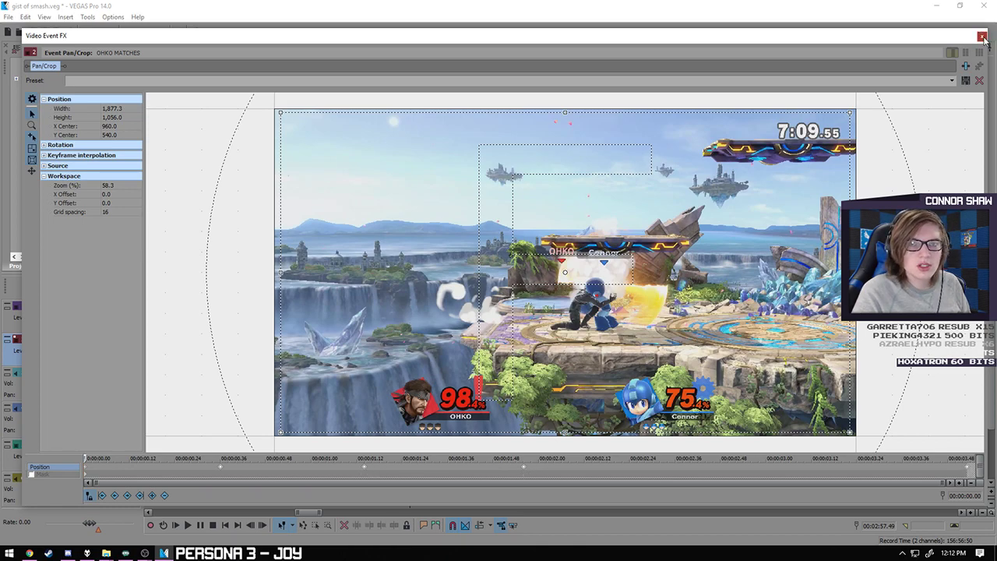
click(981, 35)
right_click(412, 314)
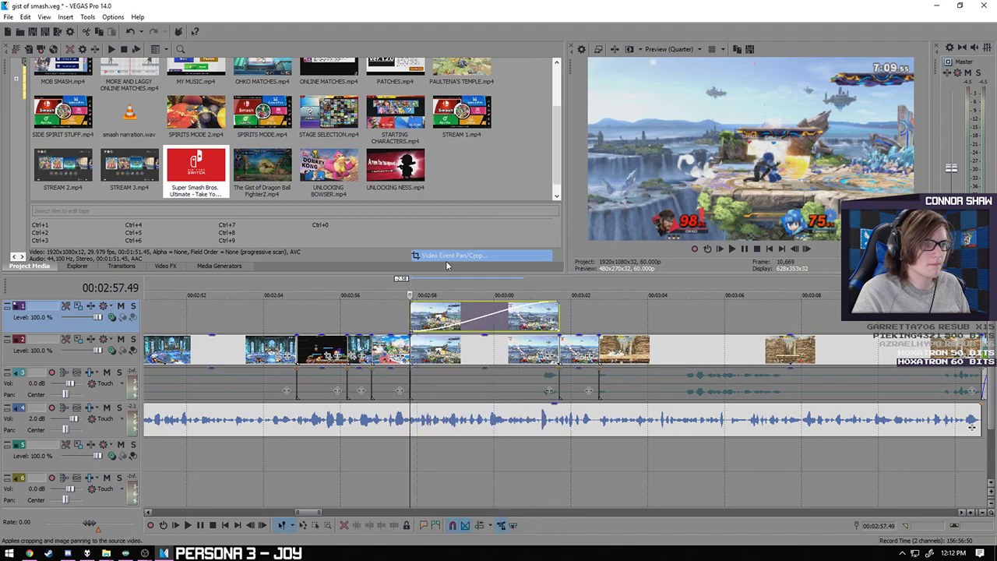
click(458, 257)
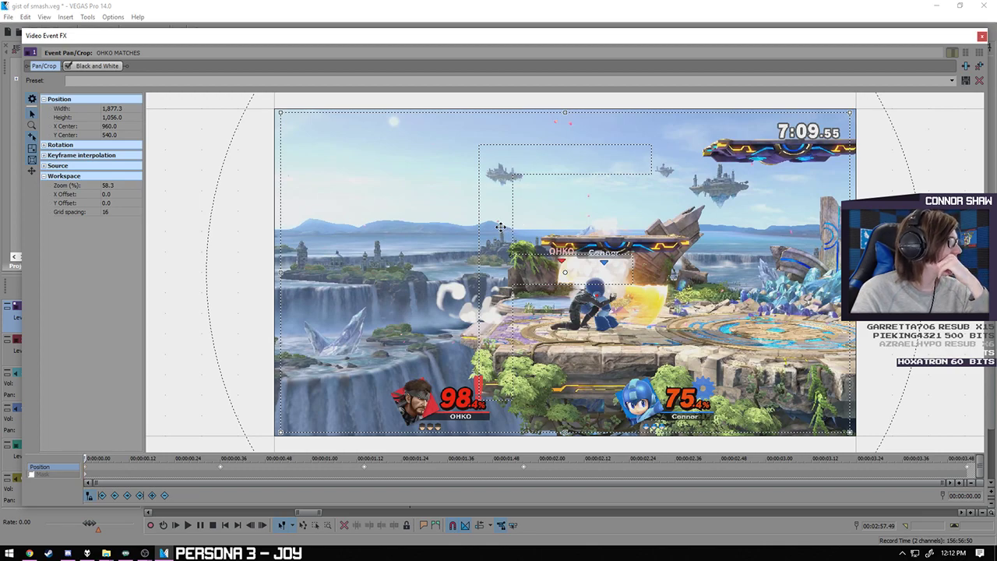
click(981, 37)
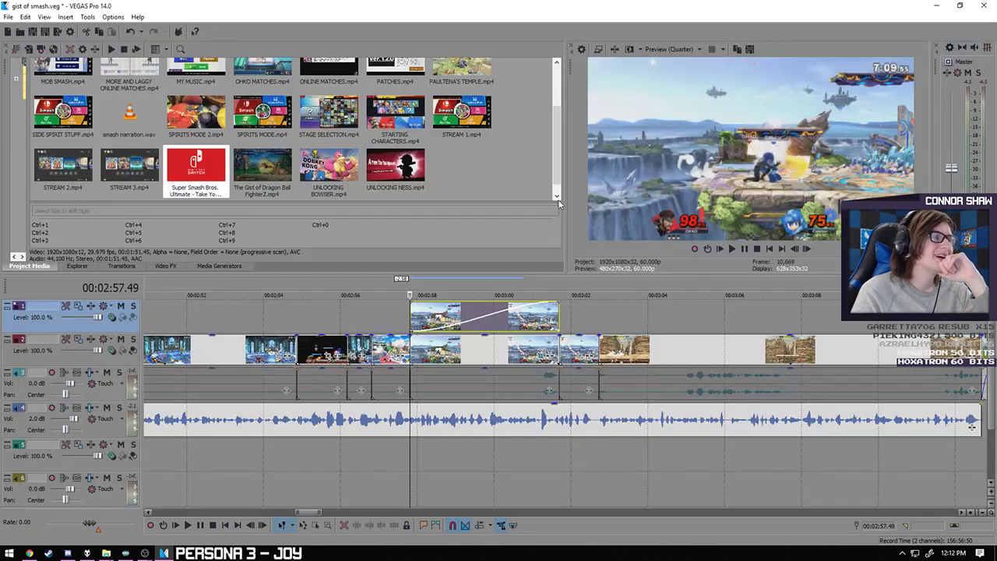
- Play the OHKO MATCHES zoom and black-and-white fade from 00:02:57.33 to just beyond the effect
click(400, 322)
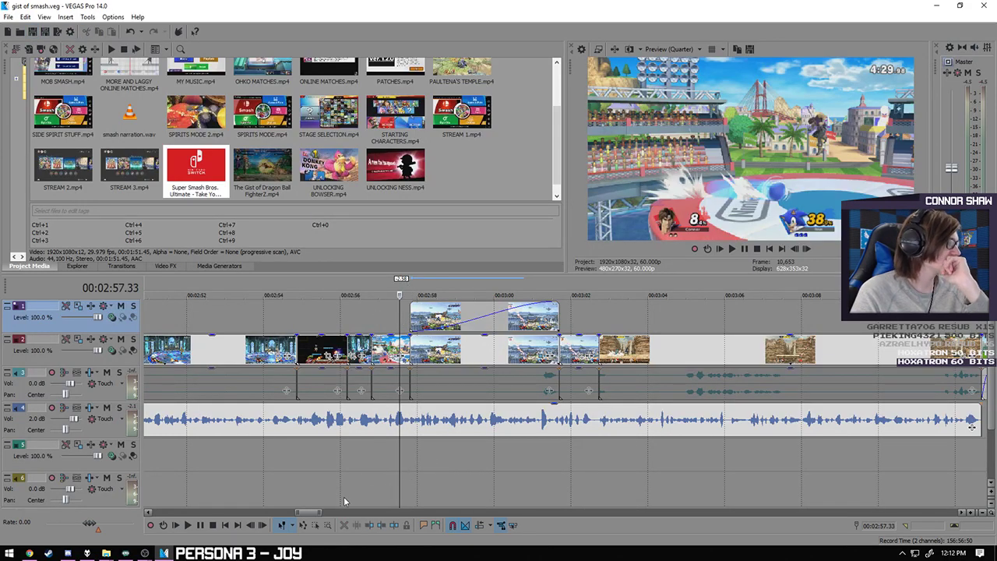
click(188, 527)
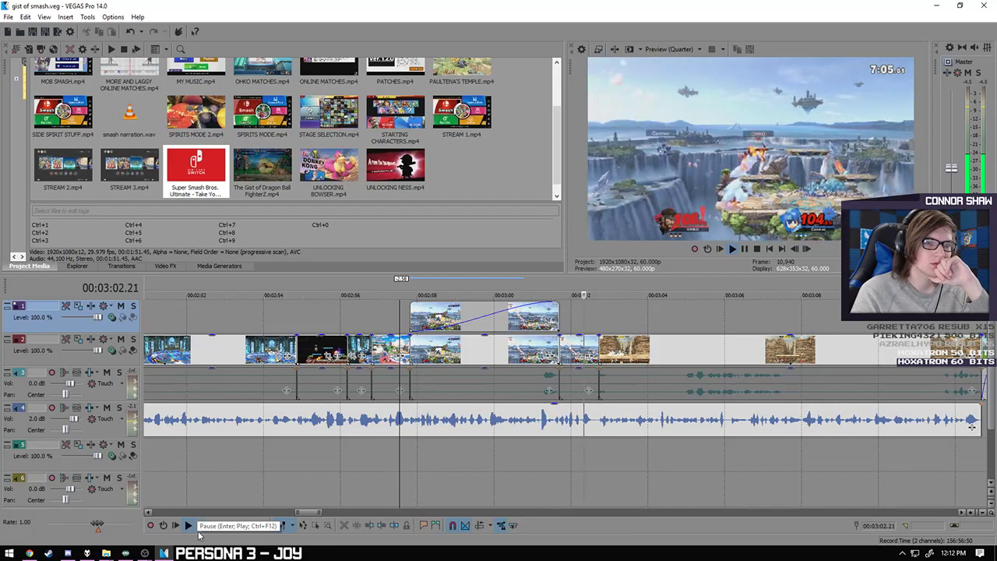
click(199, 533)
- Replay the edit from about 00:02:56 through the OHKO section into the desert stage clip, stopping at 00:03:04.11
click(413, 469)
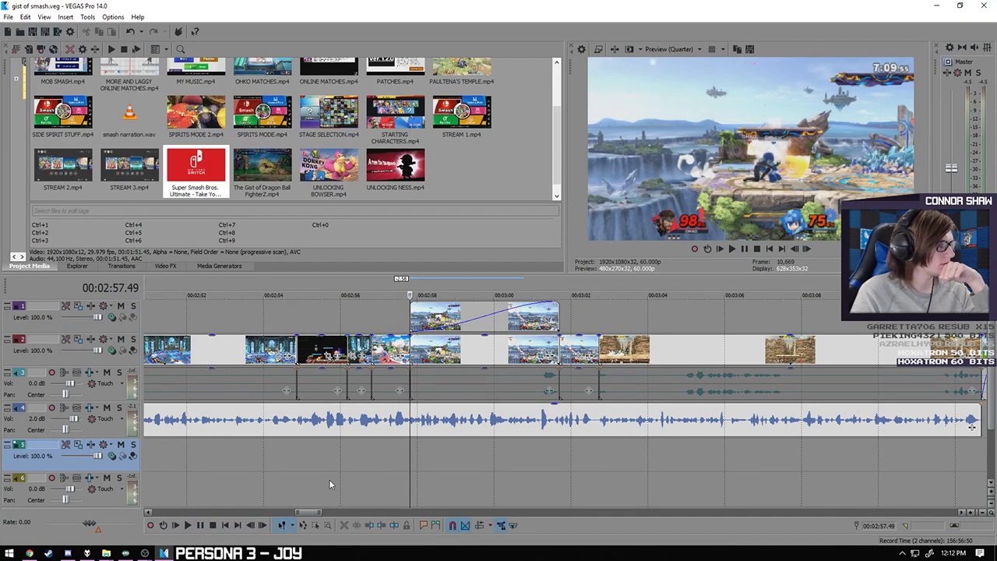
click(299, 473)
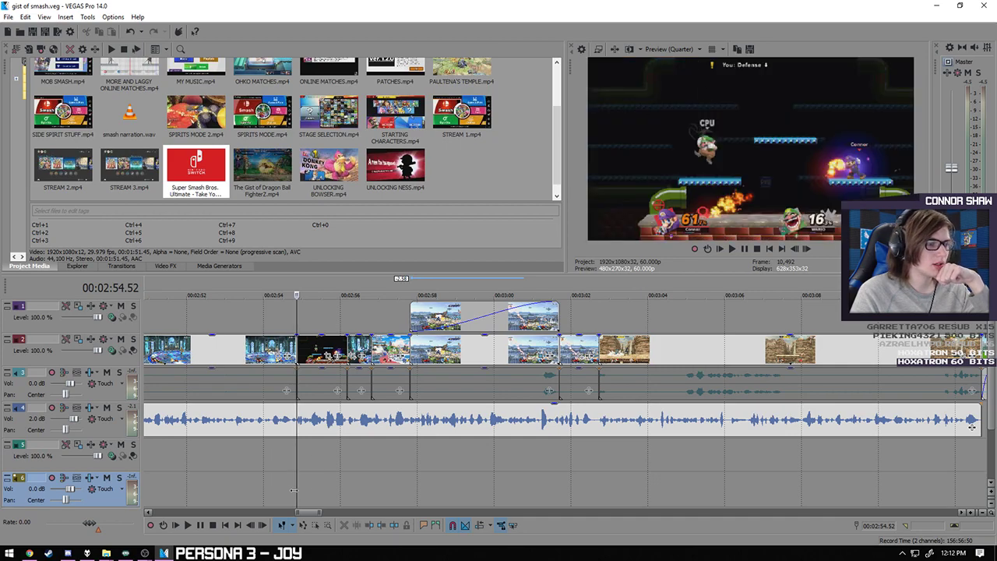
click(234, 480)
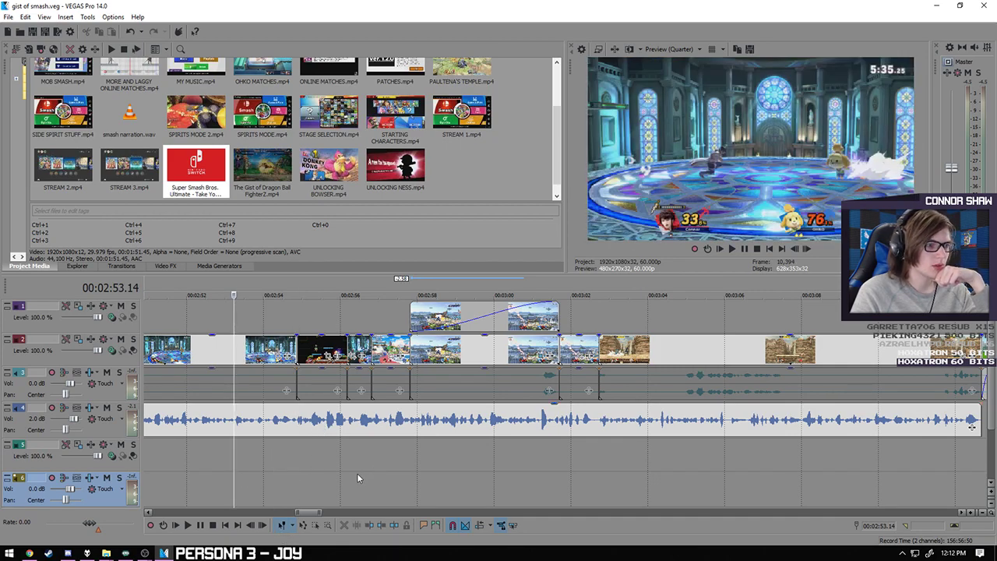
click(349, 468)
click(188, 525)
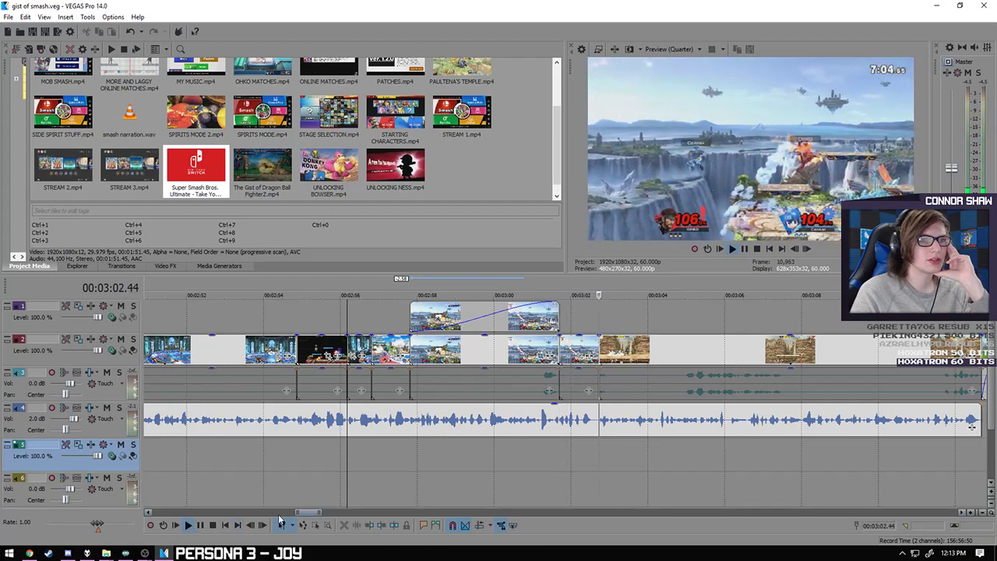
key(space)
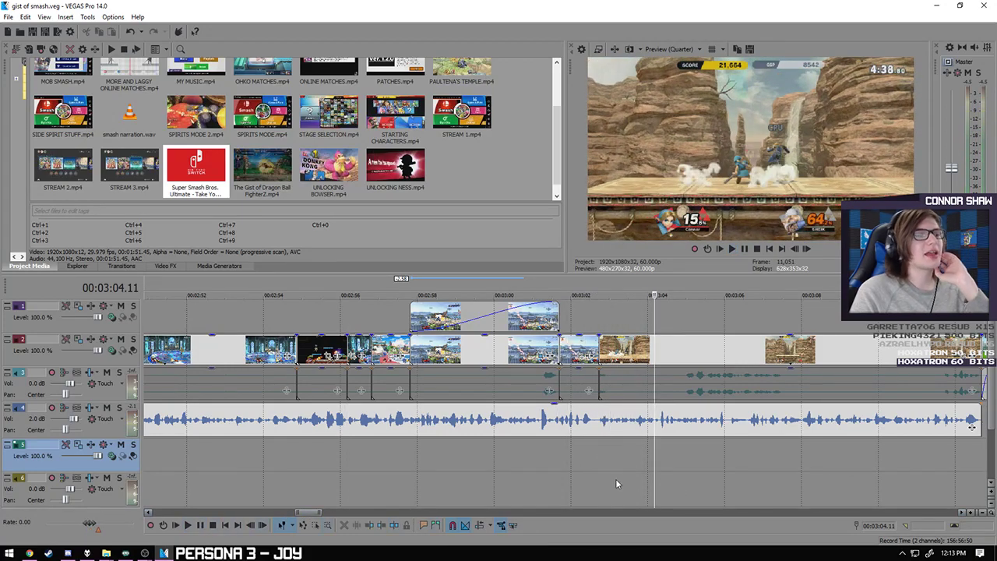
- Examine the desert stage clip and its narration on the timeline, from 00:03:02.44 to the cut just after 00:03:12
click(600, 484)
scroll(604, 480, down, 3)
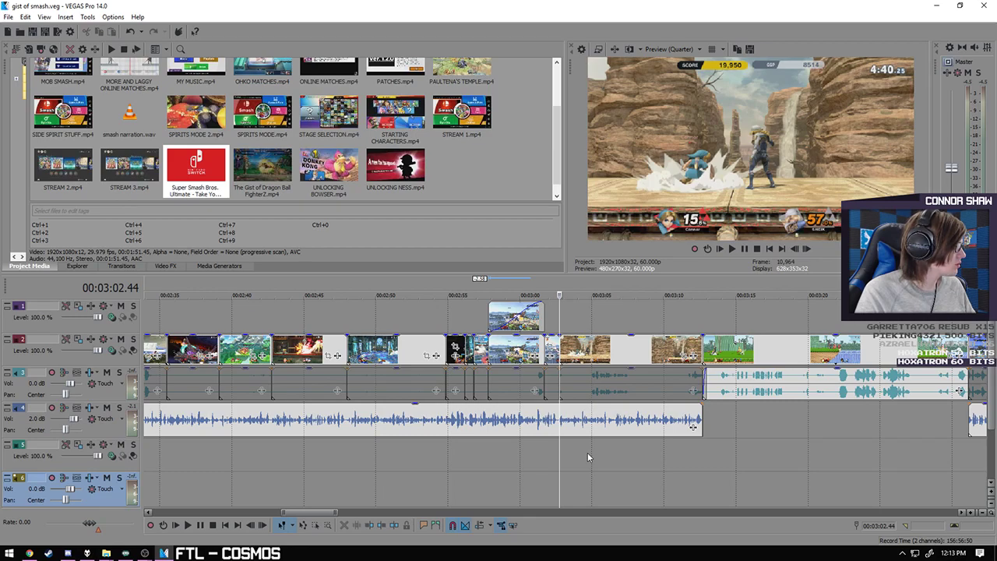
click(692, 459)
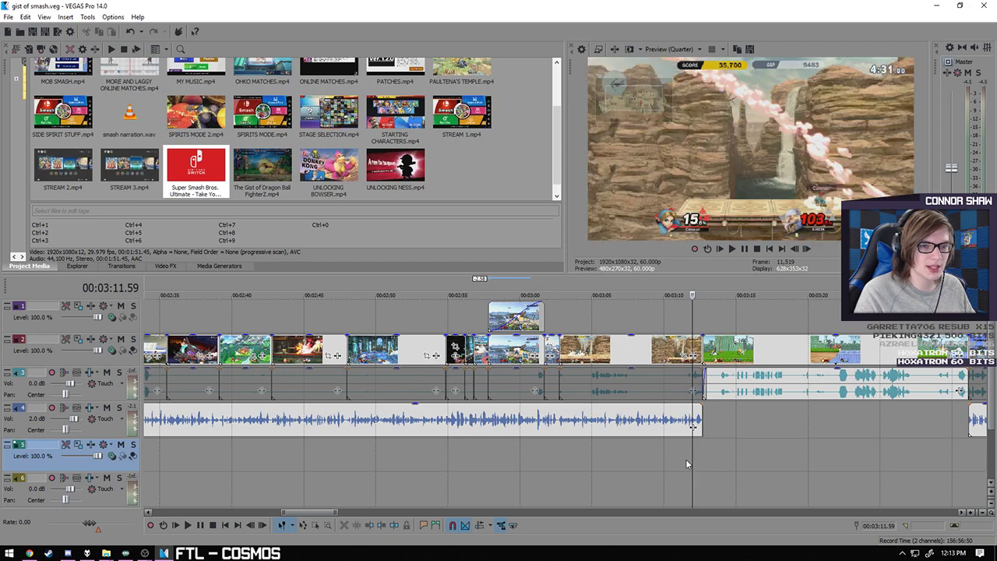
click(686, 460)
scroll(537, 483, down, 10)
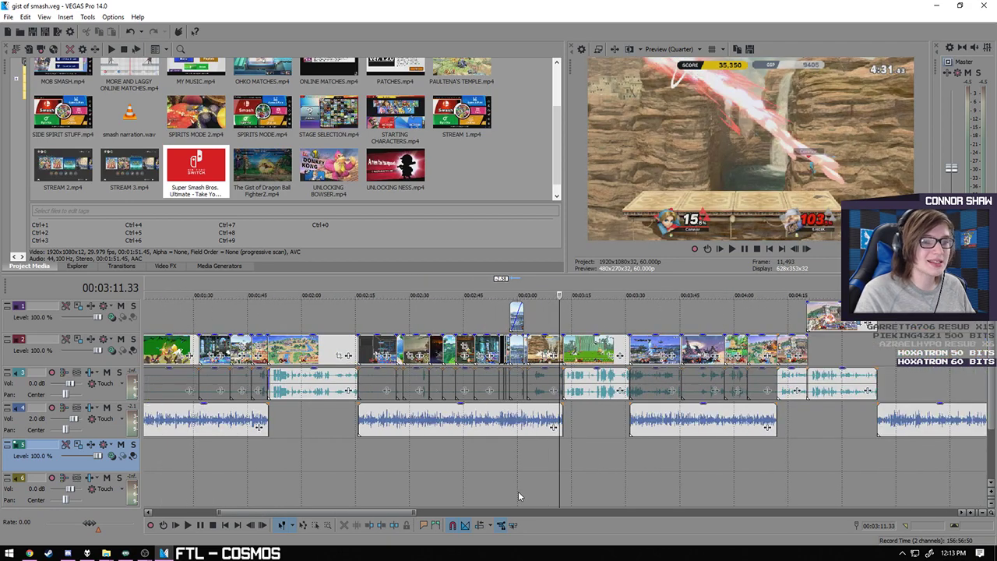
scroll(548, 479, up, 5)
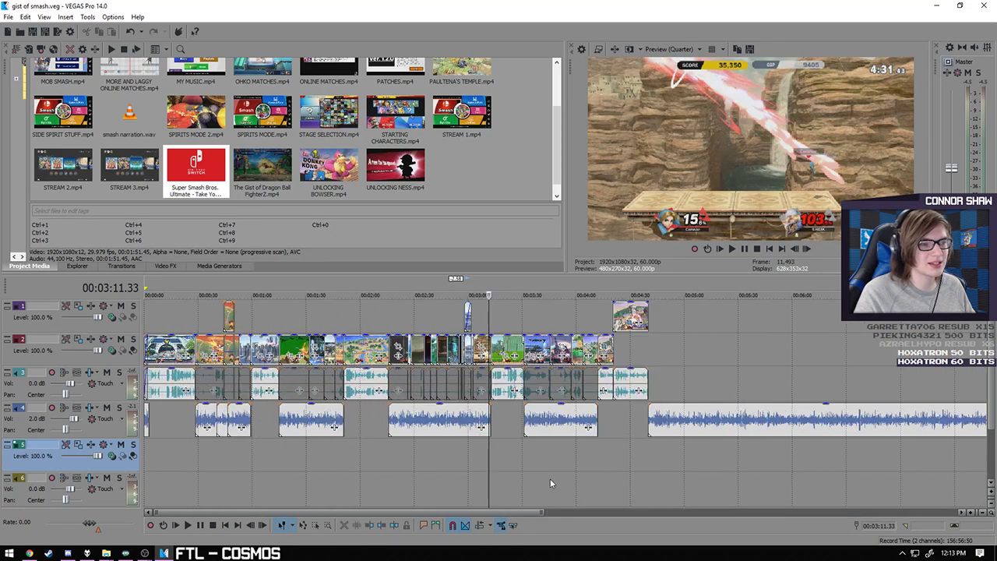
scroll(600, 481, up, 10)
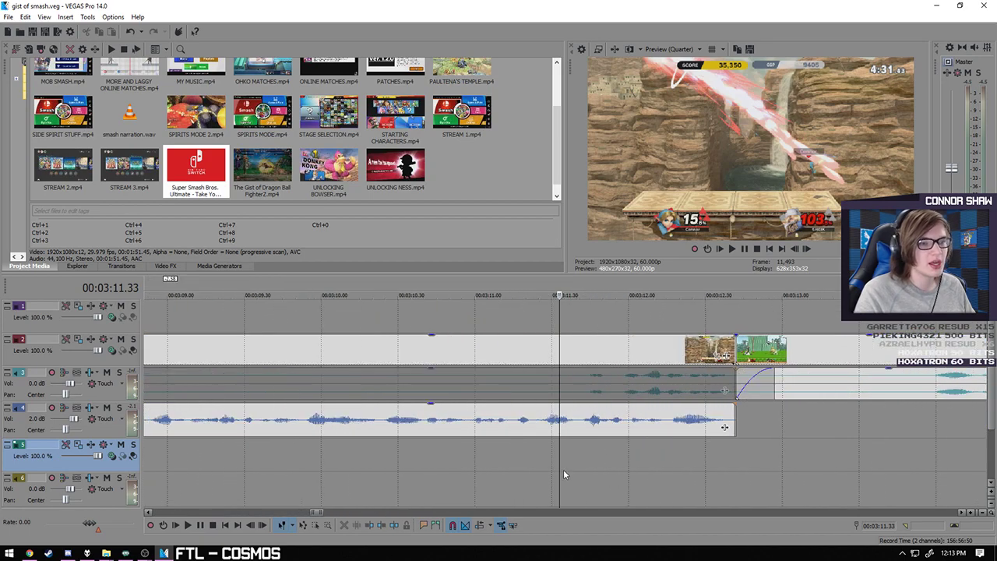
click(574, 468)
scroll(584, 469, down, 6)
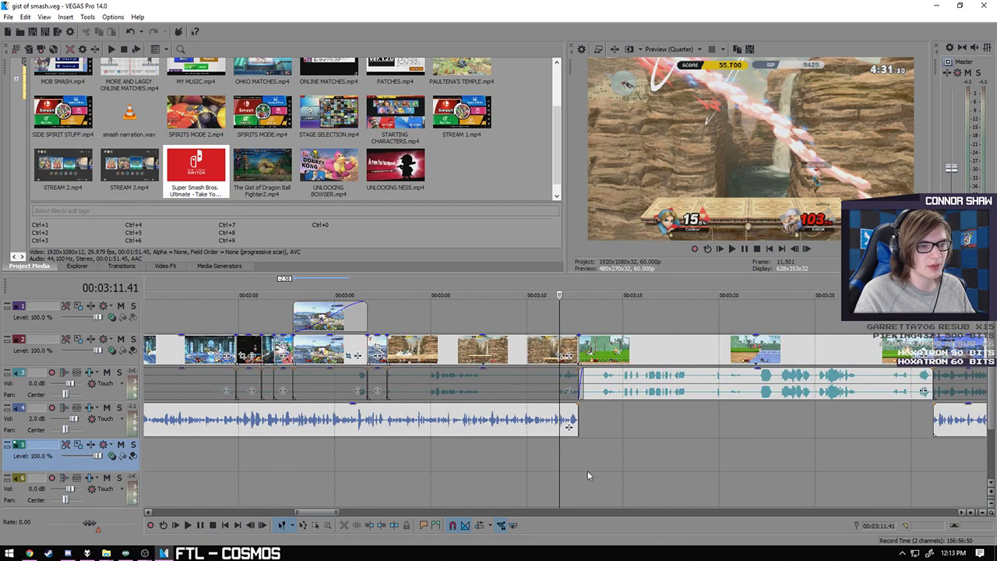
scroll(588, 472, up, 6)
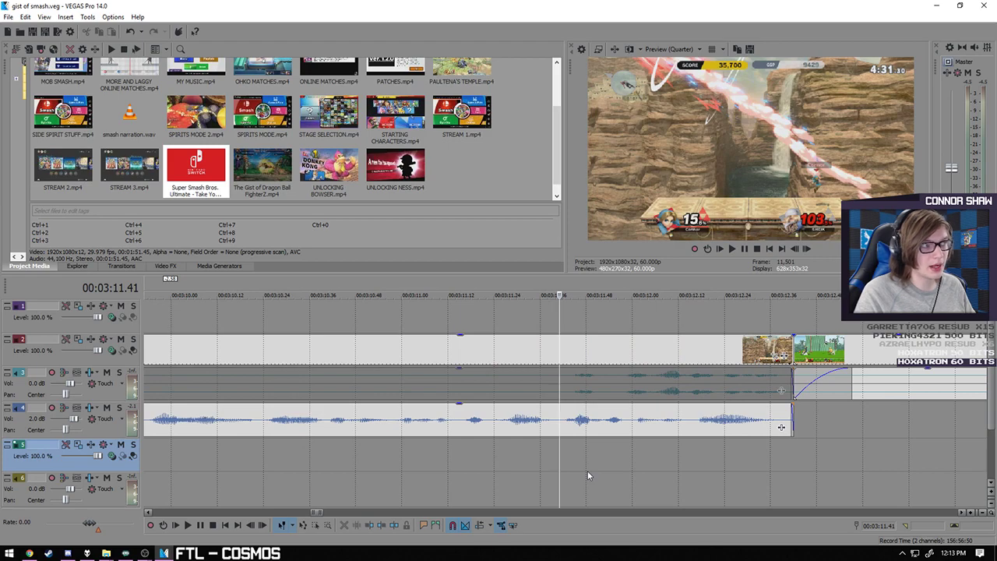
scroll(585, 471, down, 5)
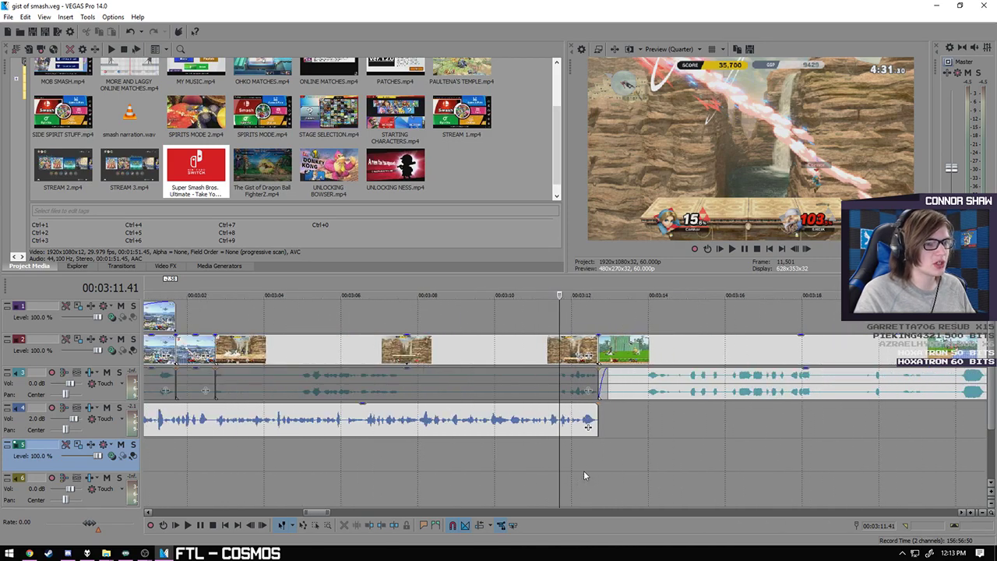
scroll(584, 471, up, 1)
click(414, 464)
click(425, 461)
click(567, 466)
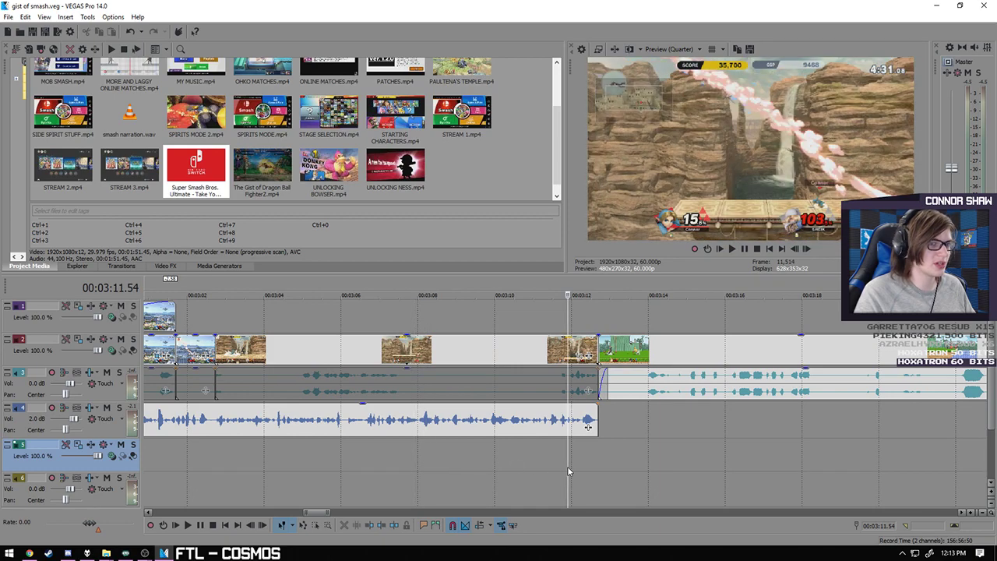
scroll(567, 465, down, 1)
- Play the desert stage section from 00:03:02.44 past the cut to the following green stage clip
click(382, 458)
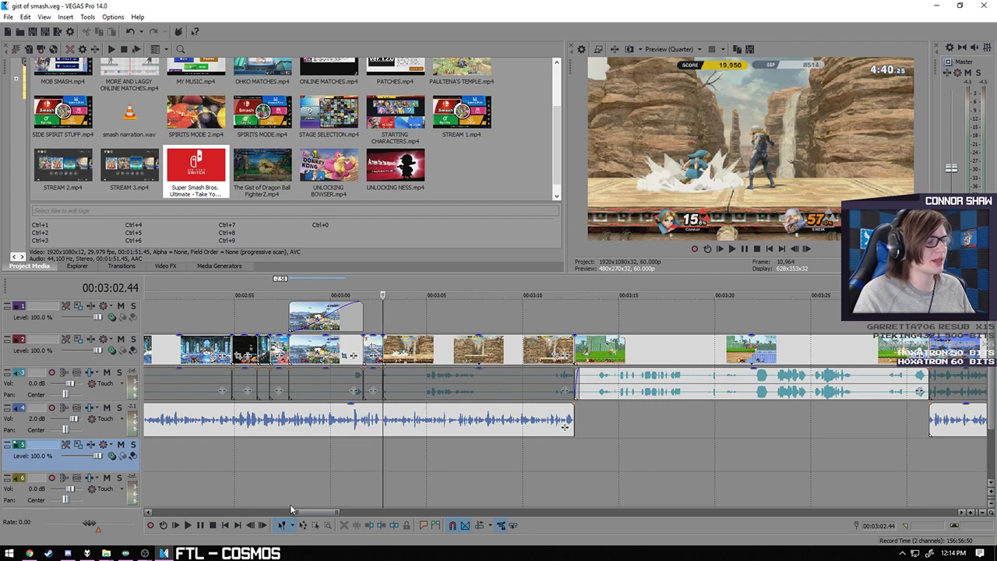
click(187, 526)
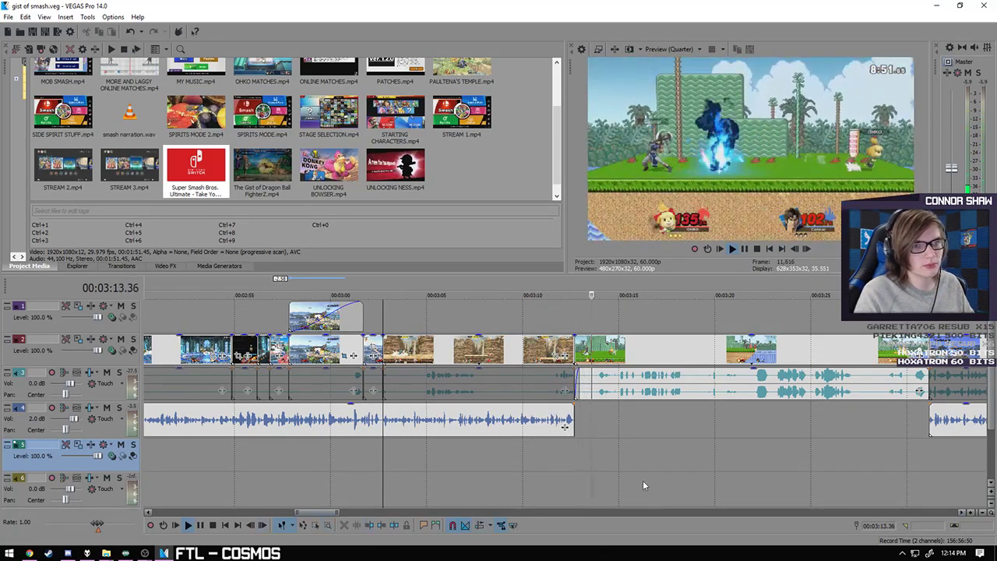
scroll(642, 479, down, 2)
scroll(521, 472, down, 2)
click(207, 523)
- Play the remaining edited footage from about 00:03:38 until the video has ended, pausing after 00:04:41
click(947, 478)
scroll(947, 478, up, 1)
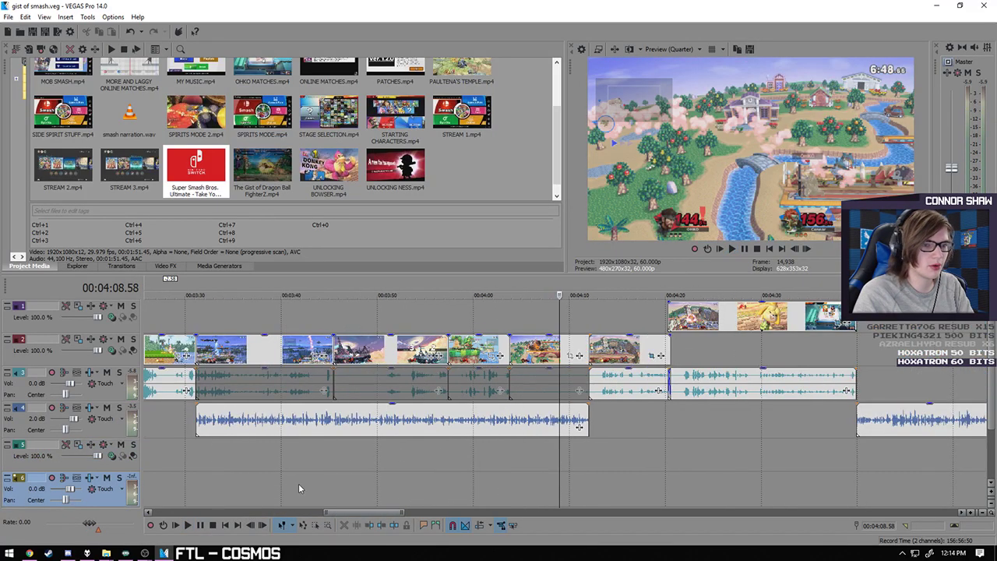
click(261, 459)
click(188, 525)
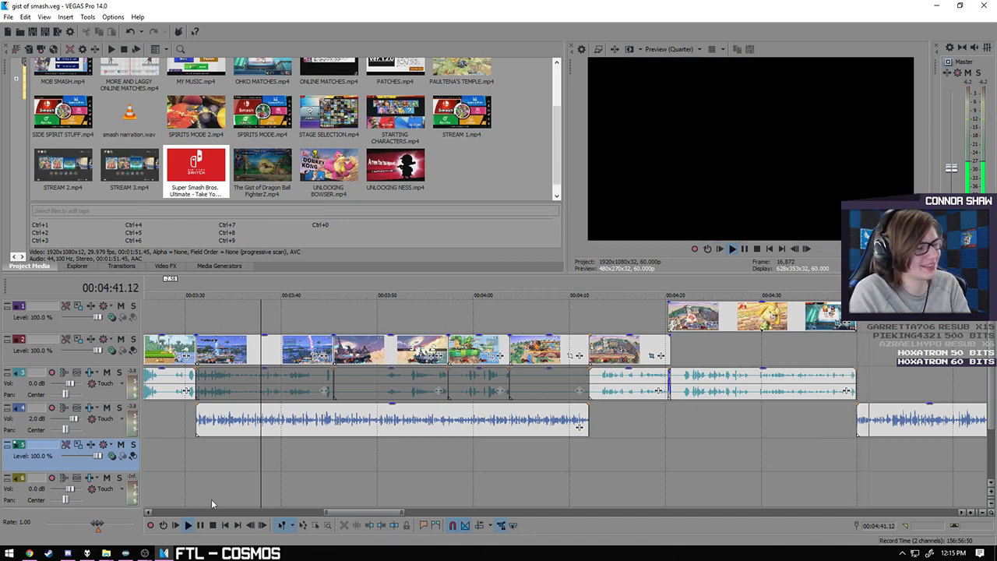
click(201, 527)
- Place the edit cursor at 00:04:39.54, where the last video clip ends and the next narration begins
scroll(652, 461, up, 6)
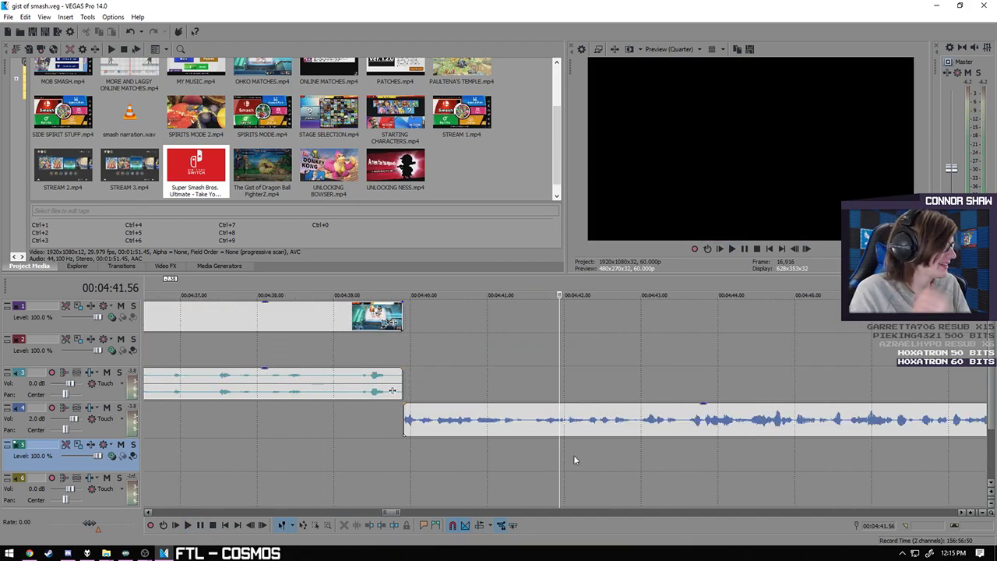
click(411, 457)
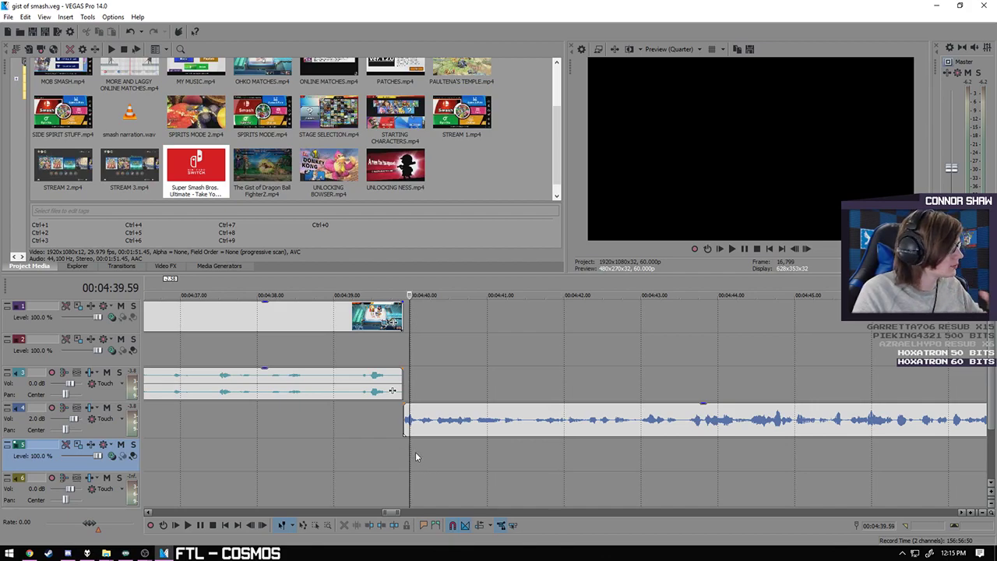
click(402, 457)
scroll(402, 457, up, 5)
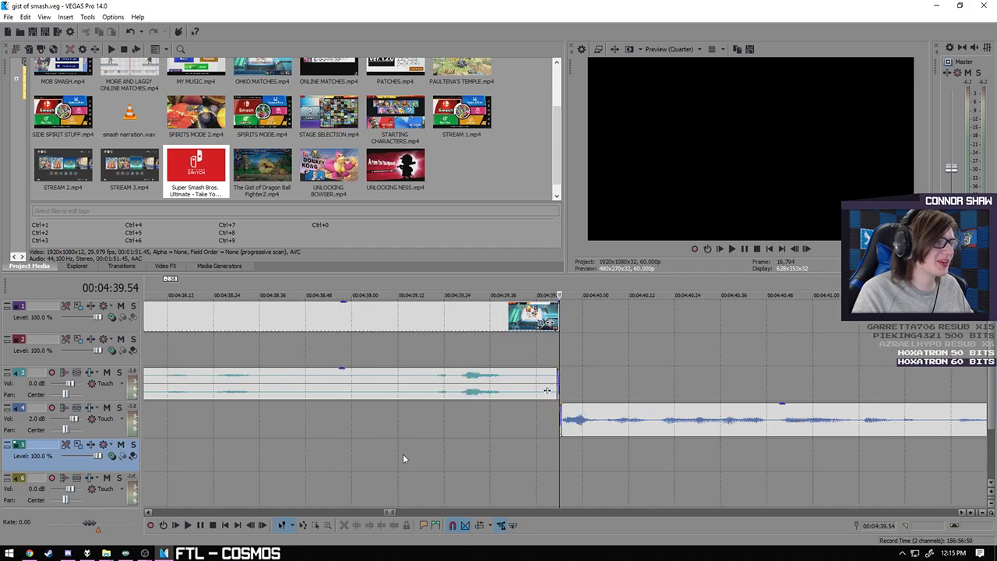
scroll(514, 463, down, 10)
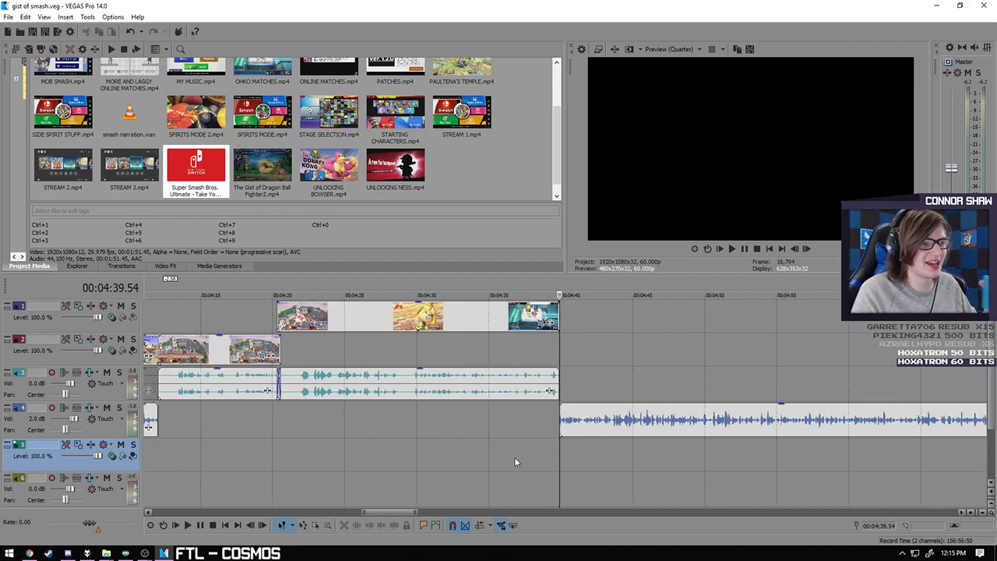
- Play the narration from 00:04:39.54 to about 00:04:50 and return the edit cursor to the narration's start
scroll(689, 466, down, 2)
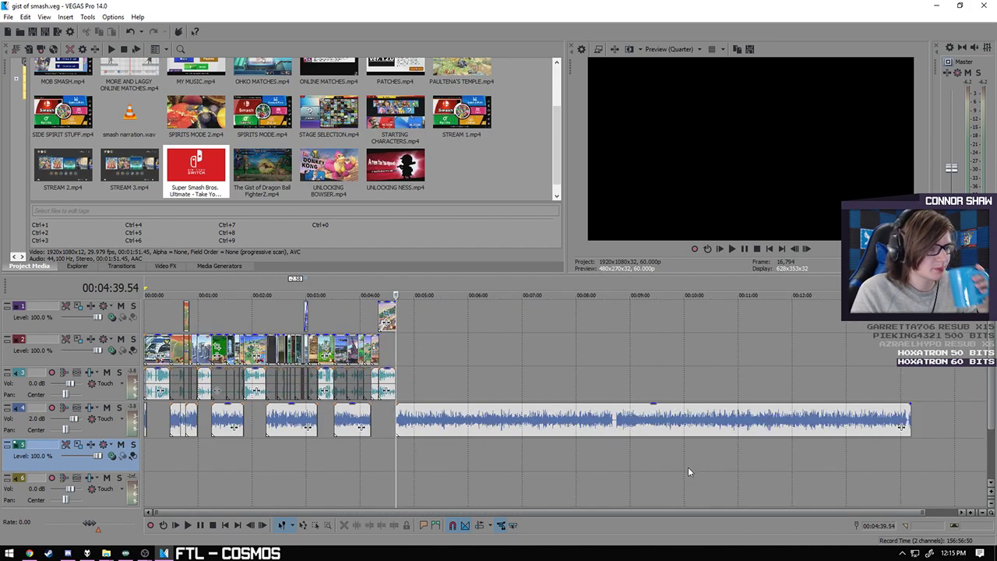
scroll(689, 467, up, 2)
scroll(664, 475, up, 3)
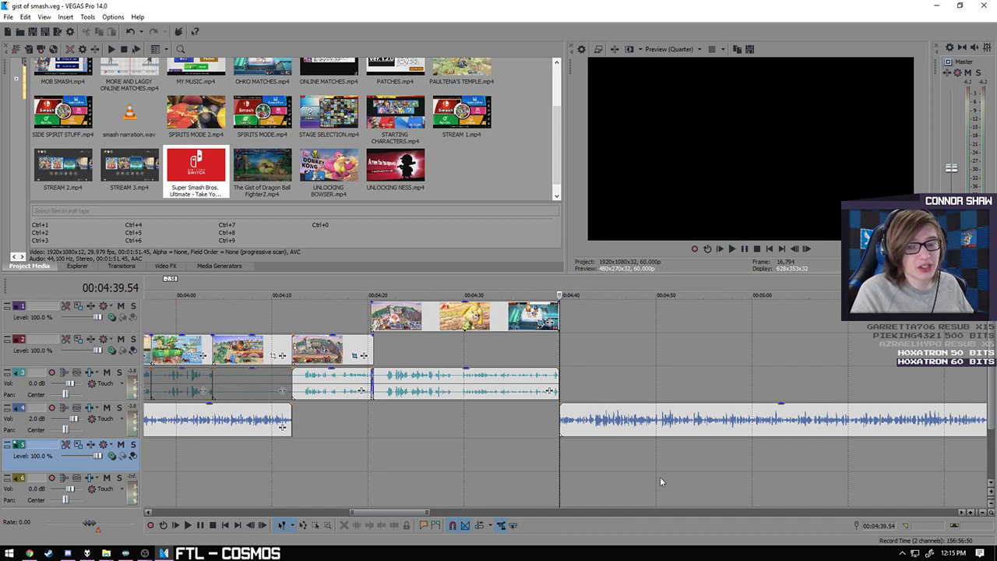
scroll(553, 144, up, 1)
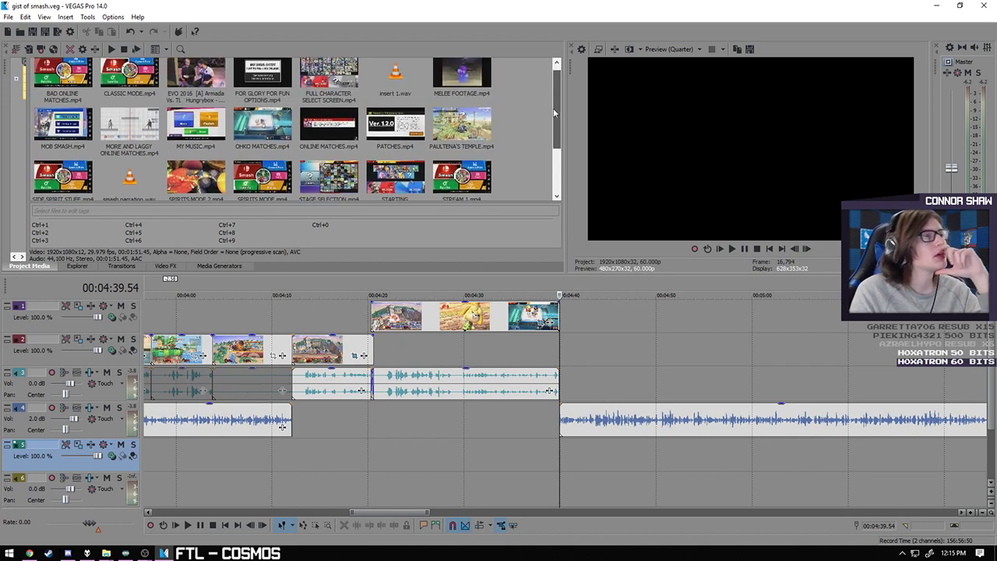
drag(543, 131, 542, 137)
click(201, 527)
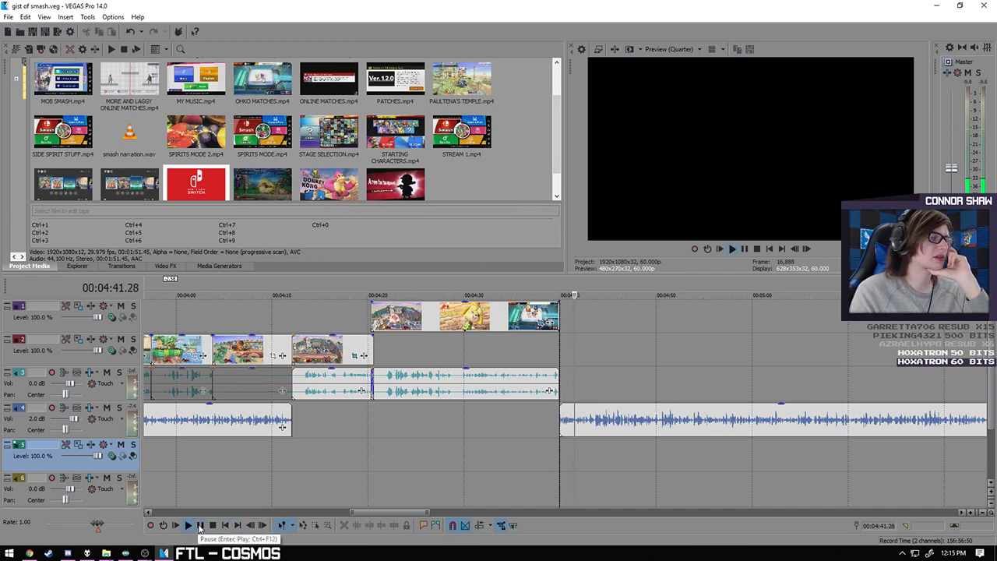
click(201, 525)
scroll(552, 501, up, 4)
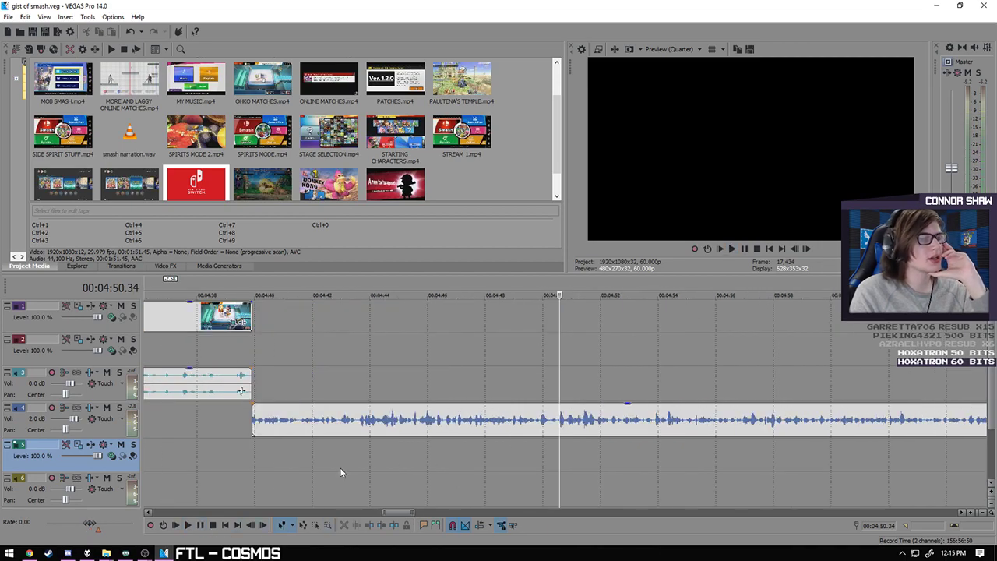
click(250, 461)
- Add OHKO MATCHES.mp4 from the project media to new tracks, starting after the end of the long narration clip
scroll(269, 461, down, 10)
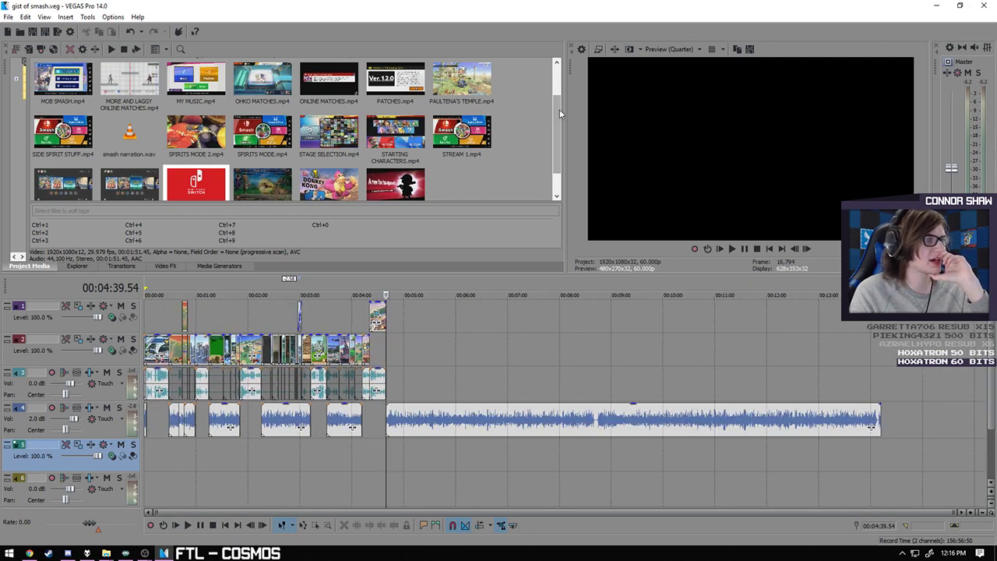
drag(559, 108, 558, 125)
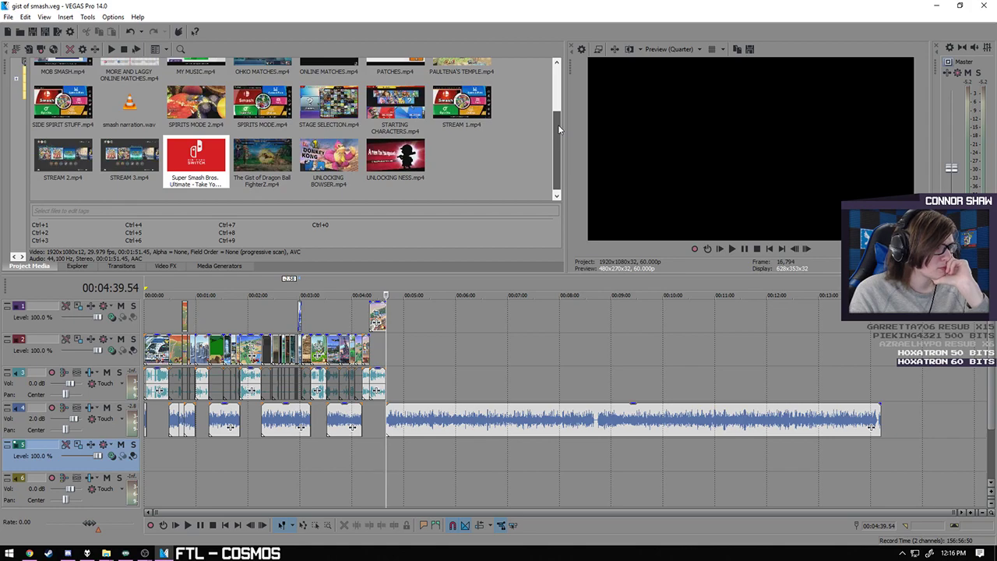
scroll(557, 124, up, 1)
click(263, 105)
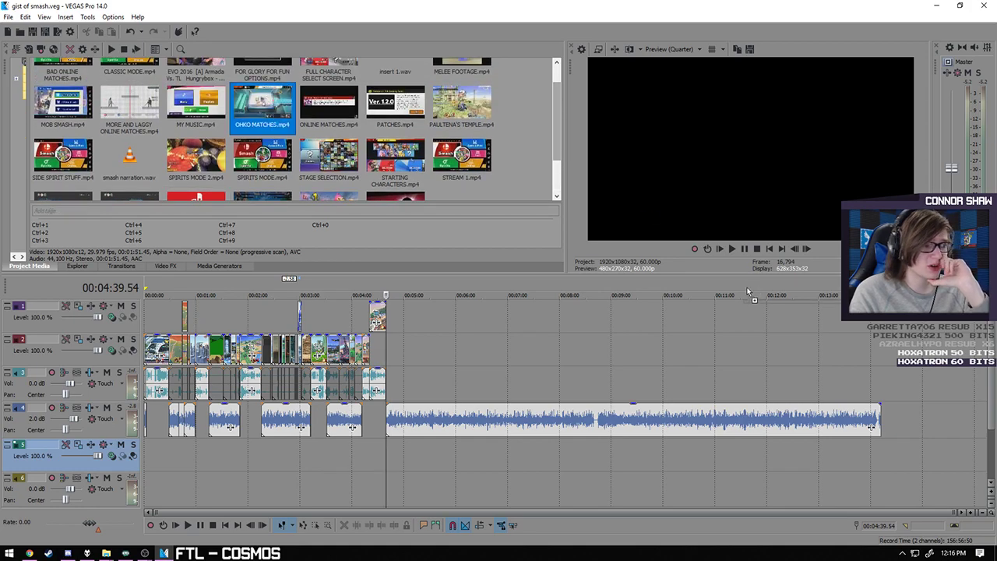
drag(894, 460, 893, 460)
scroll(894, 460, down, 5)
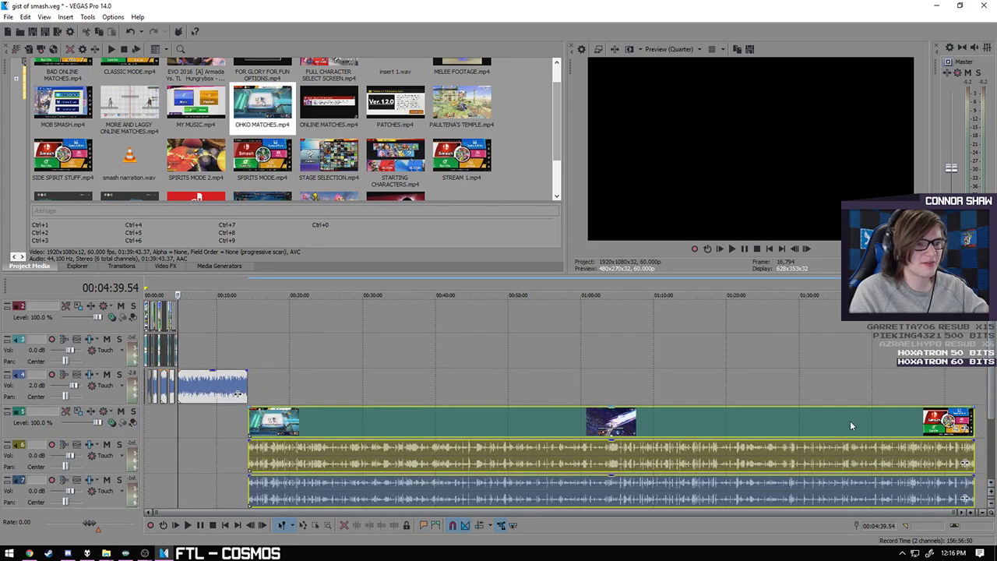
- Delete the second audio track of the added OHKO MATCHES clip
click(118, 507)
scroll(117, 498, down, 1)
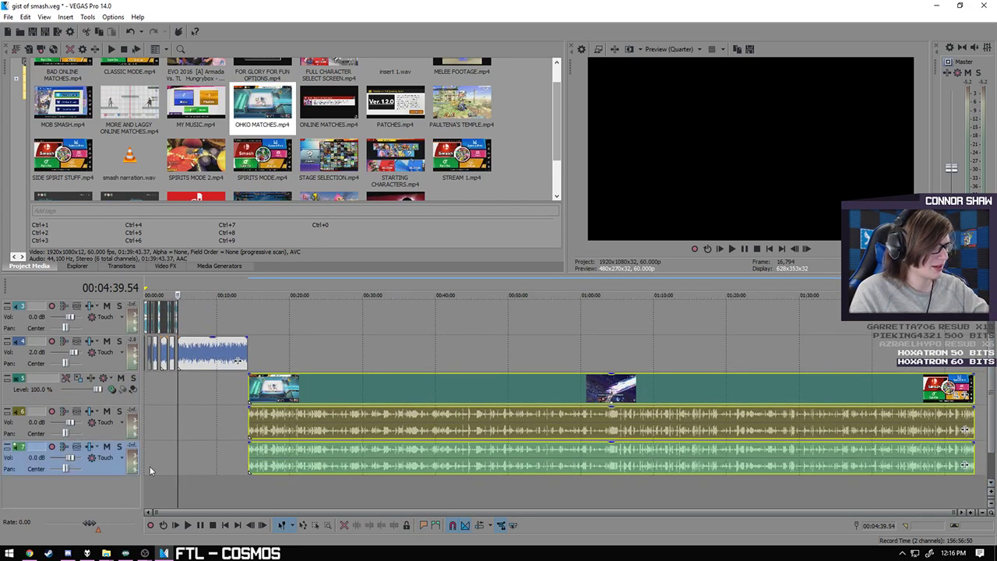
key(Delete)
- Mute the remaining audio event of the OHKO MATCHES clip
click(309, 421)
right_click(309, 420)
mouse_move(366, 314)
click(471, 314)
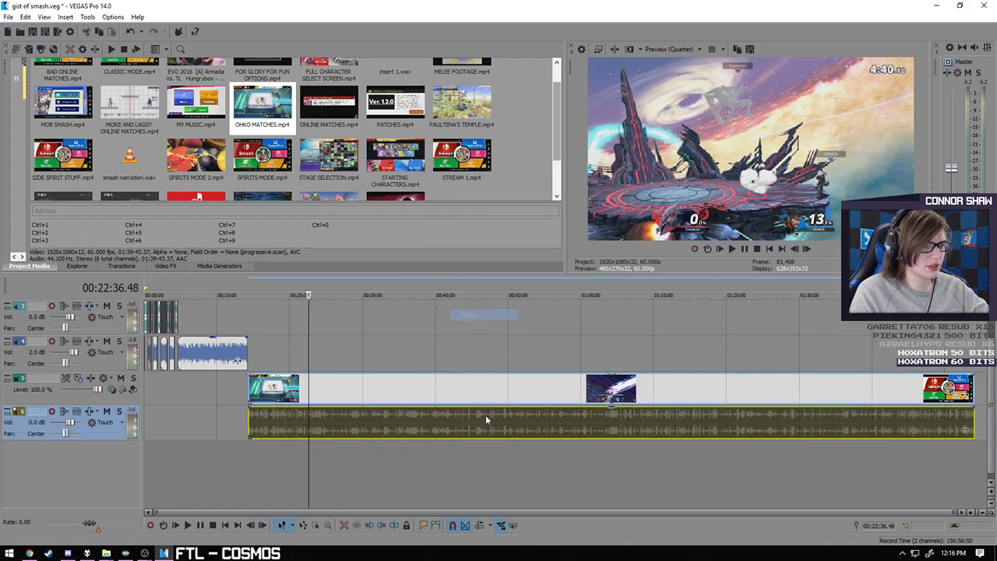
- Examine the cathedral stage match in the OHKO MATCHES footage from about 00:38:27 to 00:39:04
click(424, 431)
scroll(514, 431, up, 5)
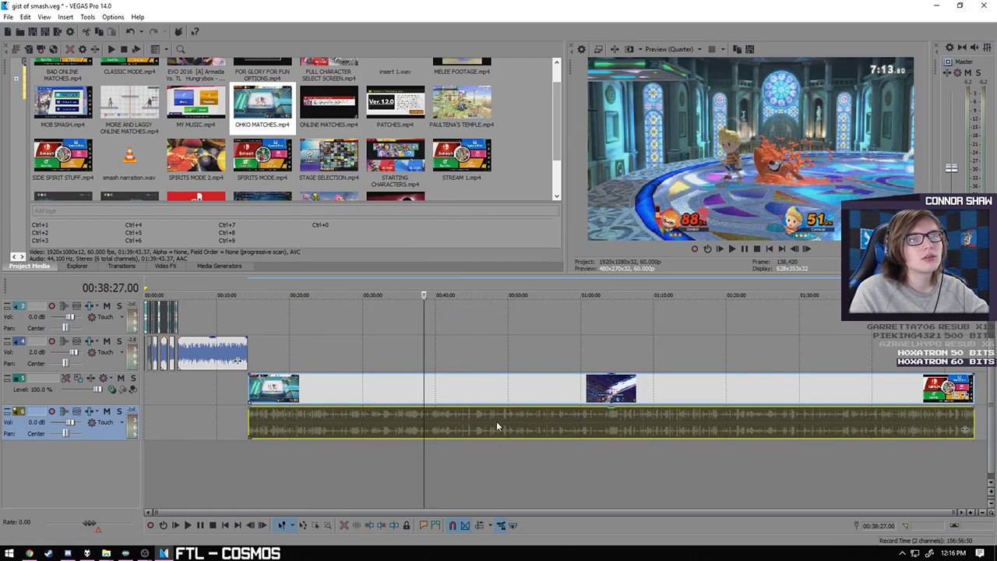
click(564, 437)
click(579, 441)
scroll(527, 459, up, 5)
click(187, 524)
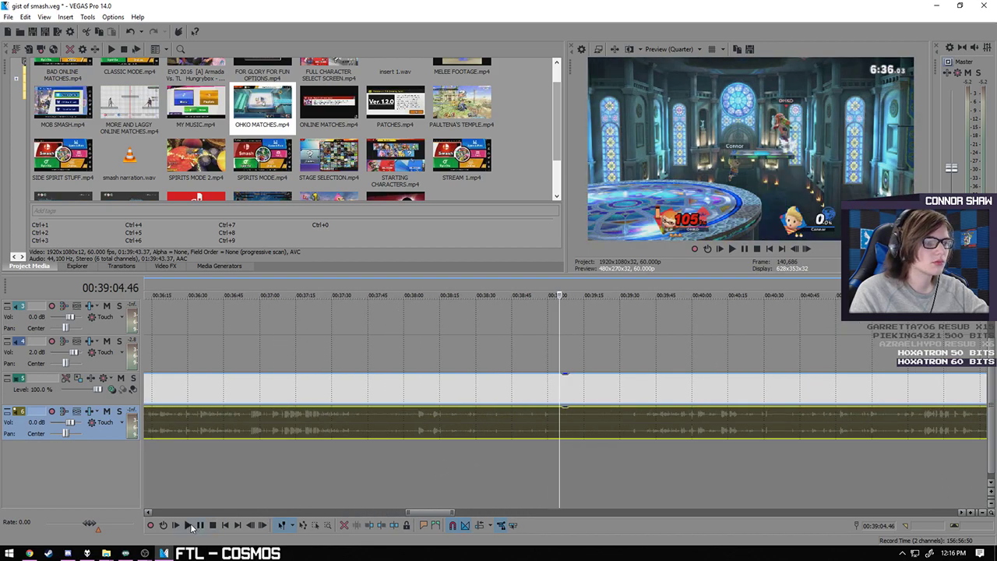
scroll(479, 462, down, 4)
key(space)
- Skim the end of the cathedral stage match, between about 00:41:05 and 00:40:17, for usable gameplay
click(621, 428)
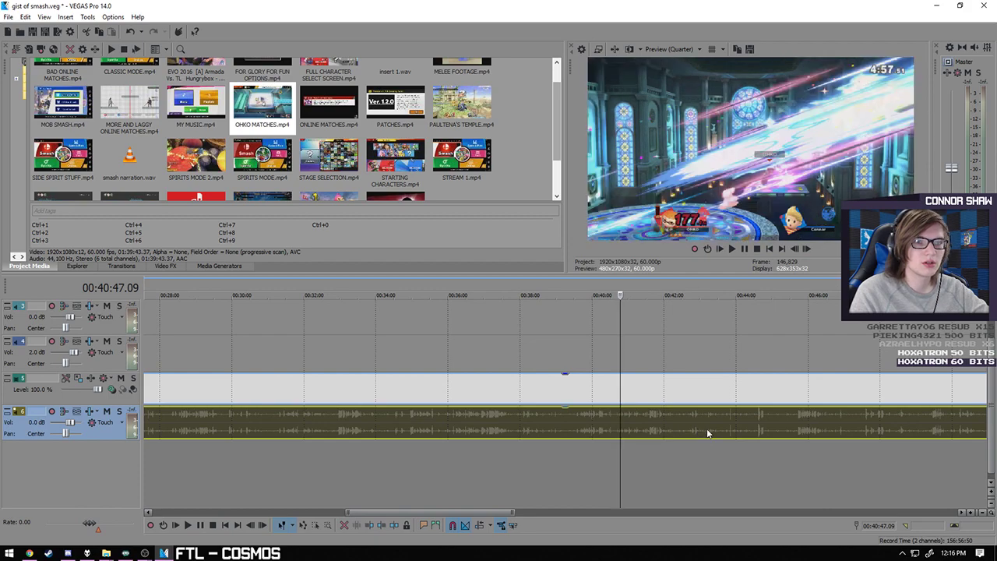
click(631, 436)
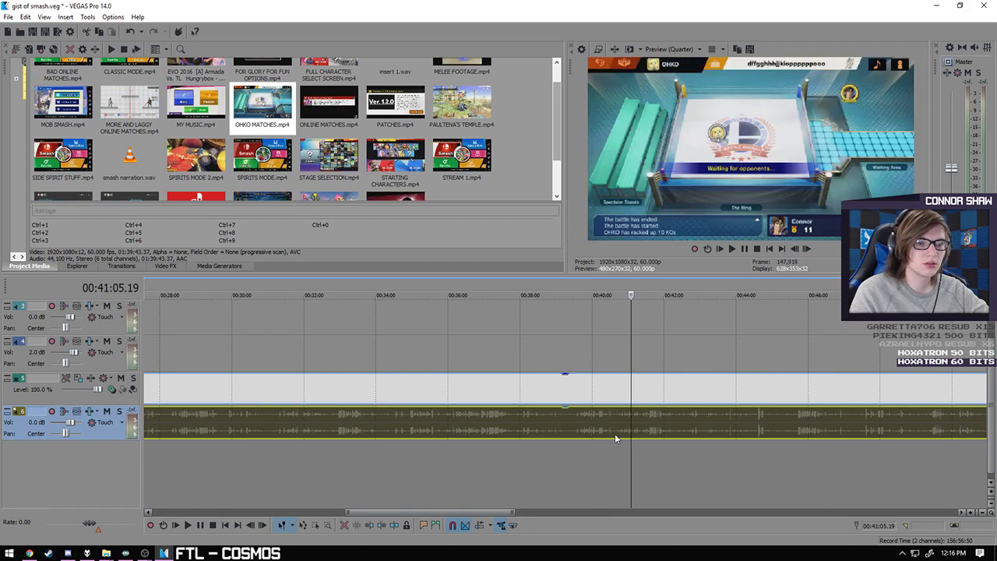
click(626, 434)
scroll(615, 434, up, 3)
click(539, 436)
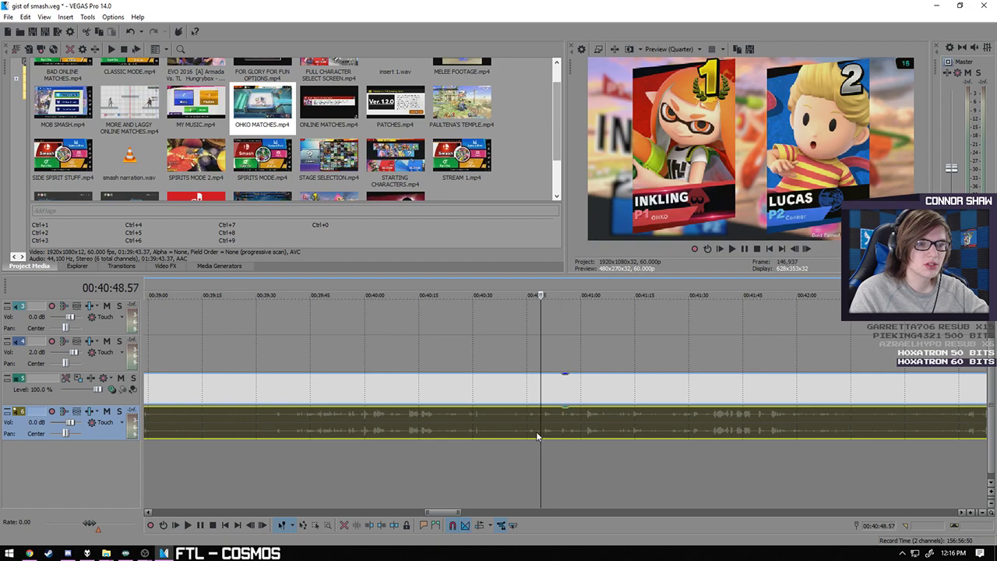
click(503, 429)
click(449, 433)
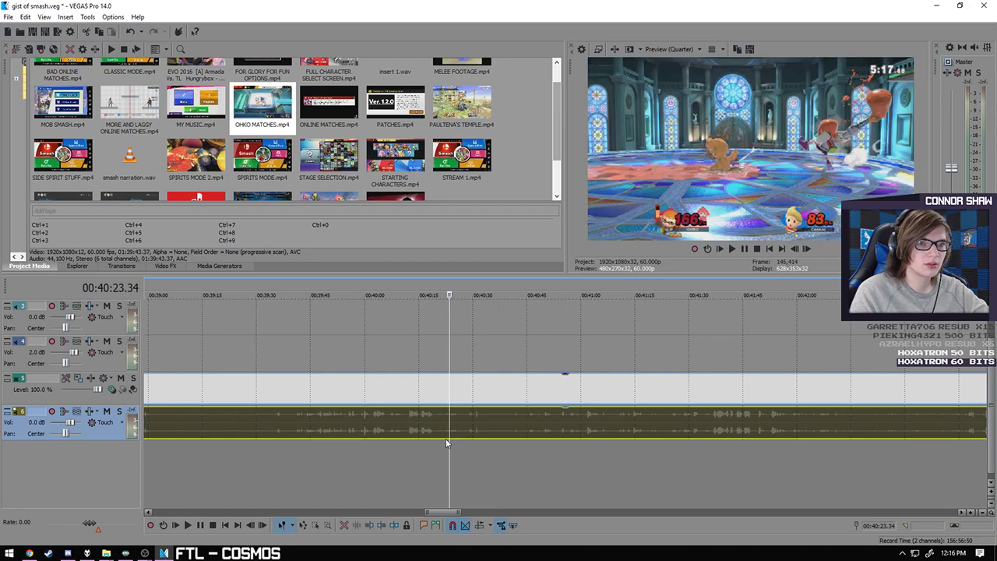
click(429, 439)
- Sample later matches in the OHKO MATCHES footage, including 01:07:54.42 and 01:20:36.34
scroll(557, 473, down, 6)
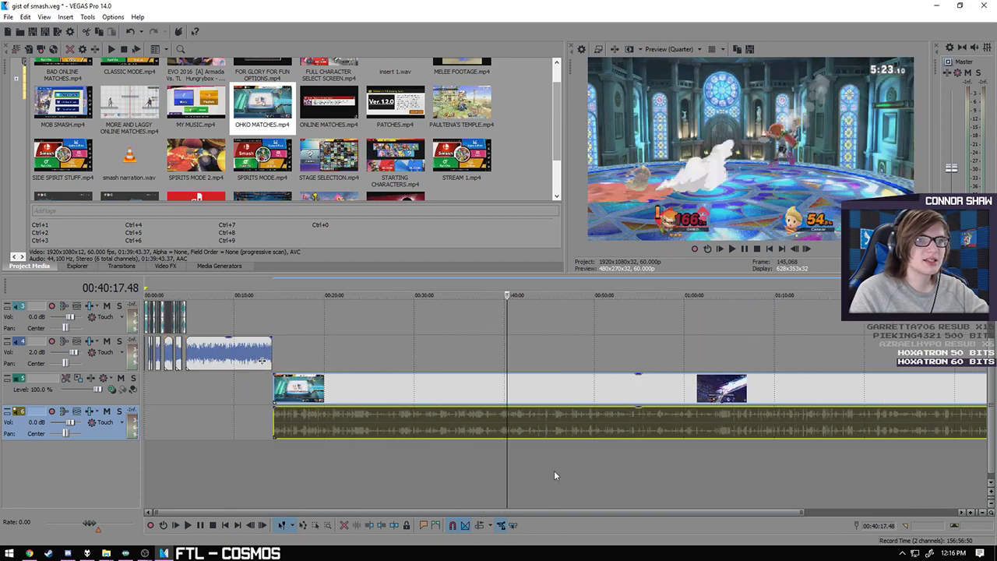
scroll(554, 470, down, 1)
click(478, 422)
click(528, 432)
click(638, 436)
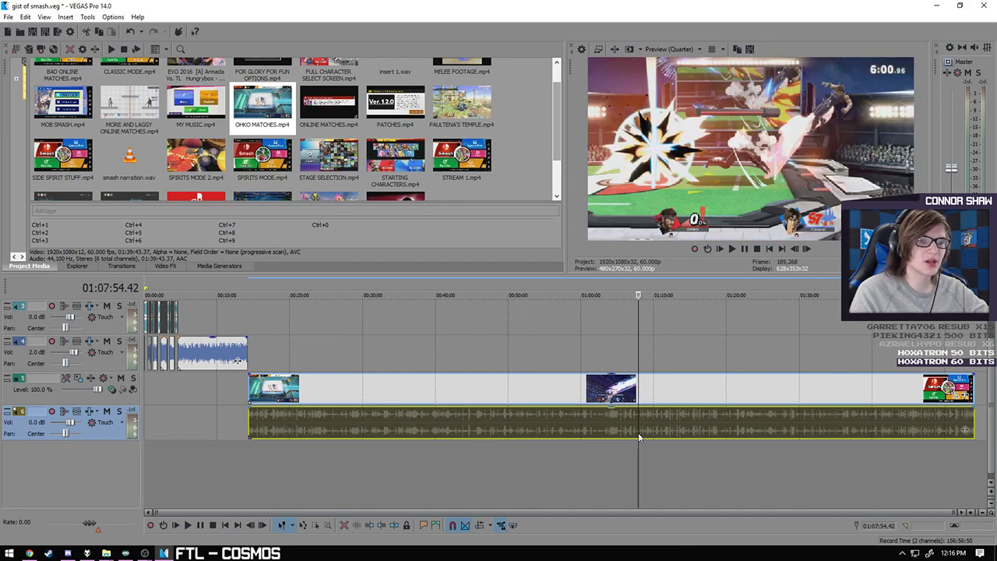
click(731, 434)
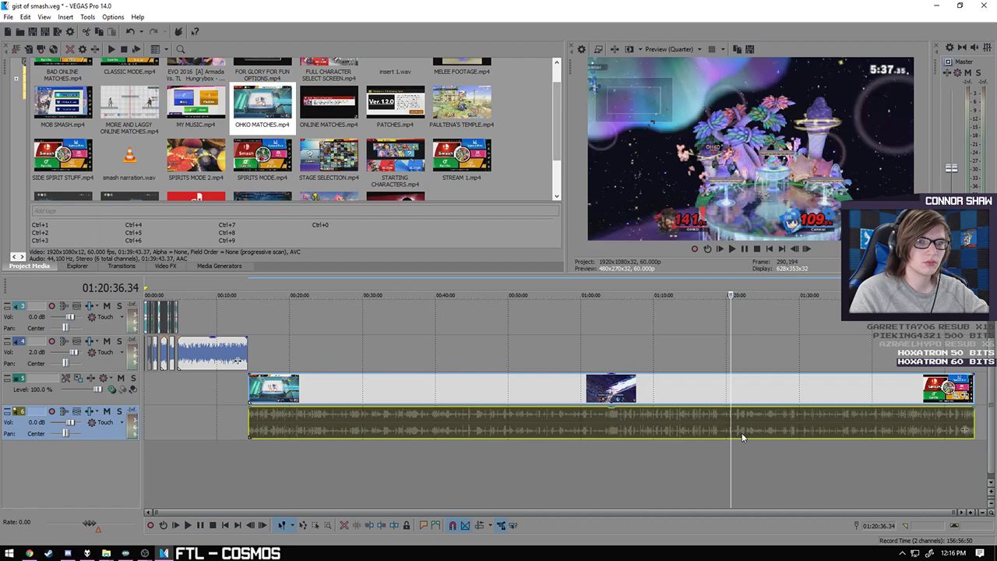
- Examine the Mega Man match from 01:20:36 through its finish, playing the footage at about 01:22:00
scroll(740, 436, up, 5)
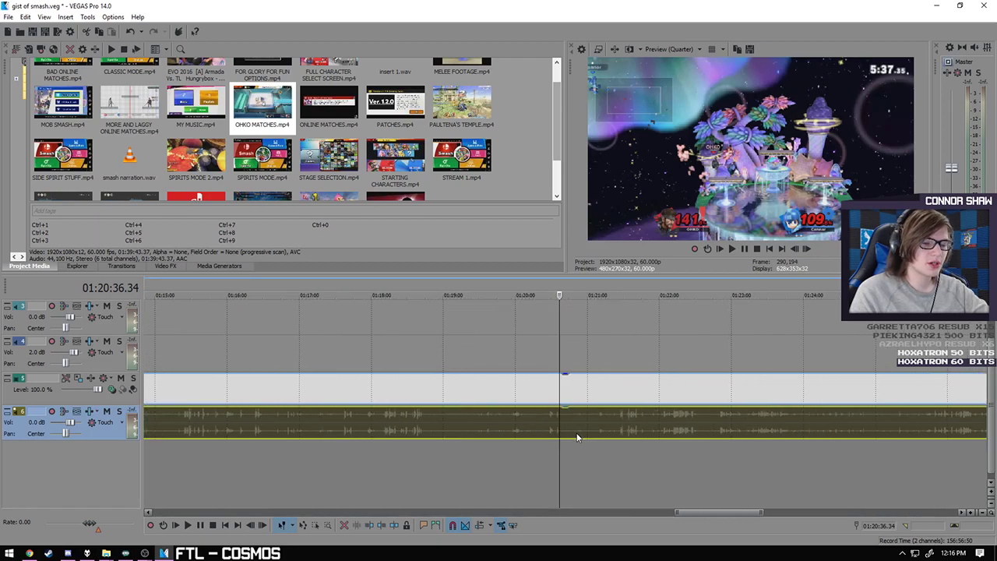
scroll(572, 433, up, 3)
click(652, 426)
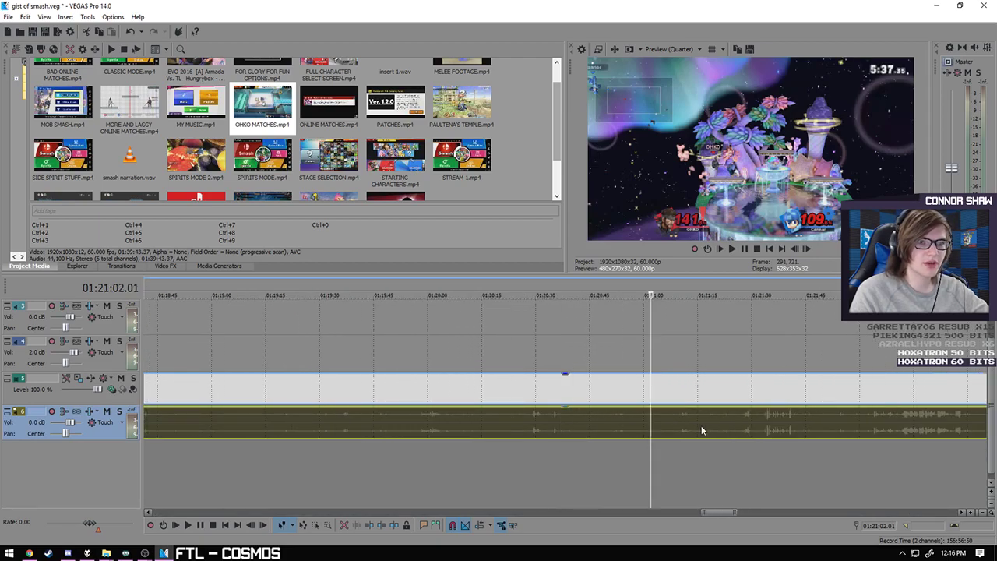
click(701, 428)
click(762, 434)
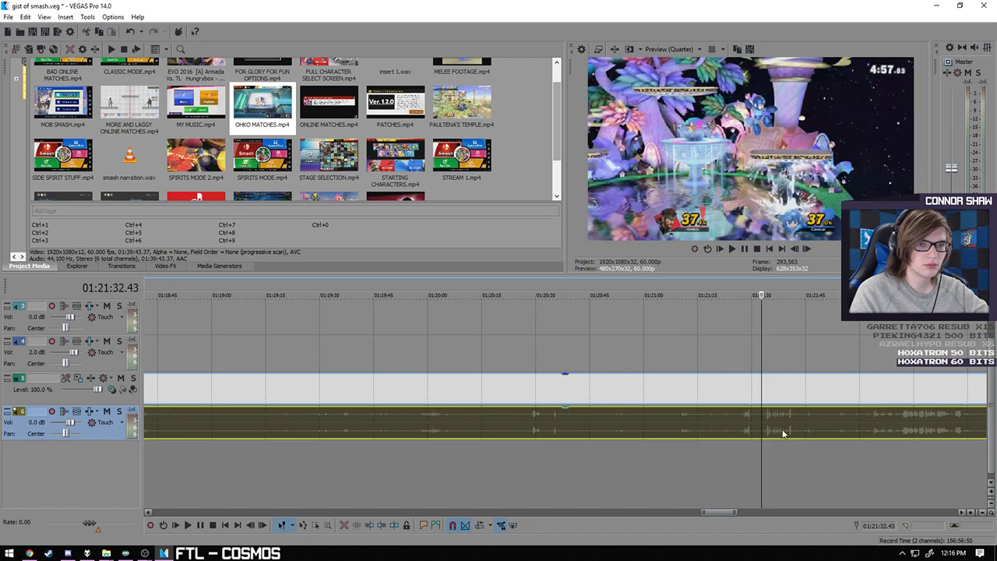
click(855, 435)
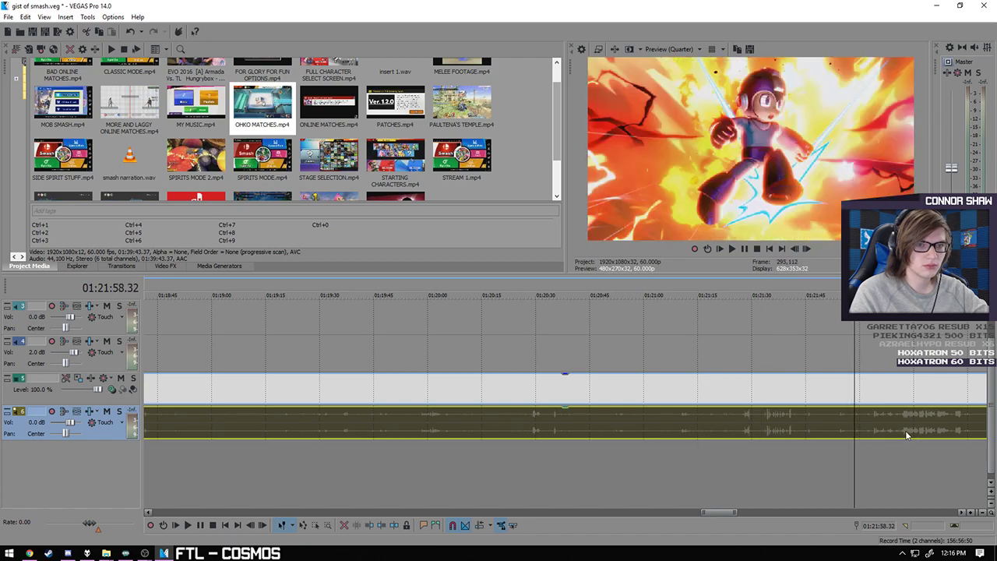
scroll(589, 440, up, 2)
click(188, 525)
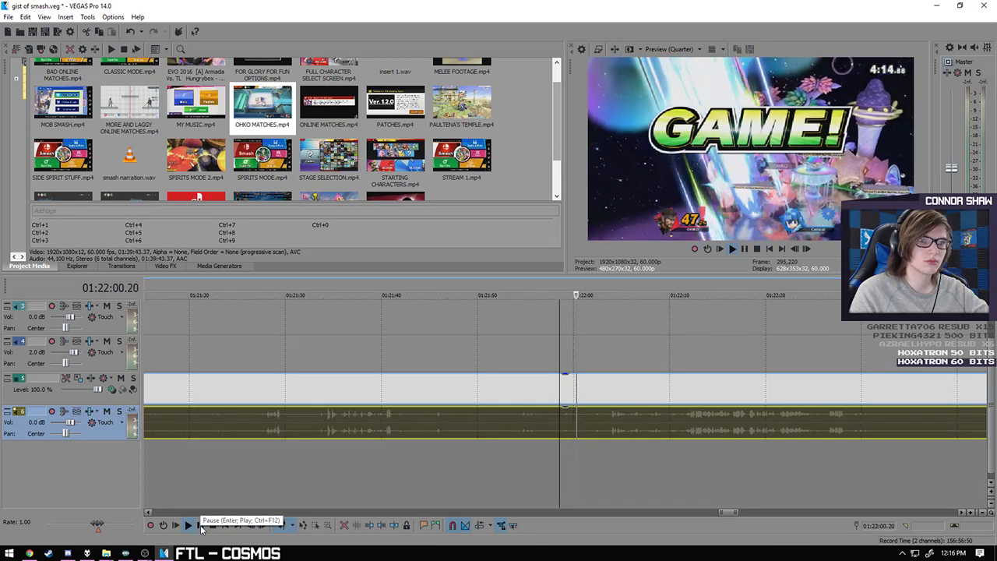
click(200, 526)
- Play the Mega Man match from 01:21:33.25 to its finish at about 01:22:00
click(317, 419)
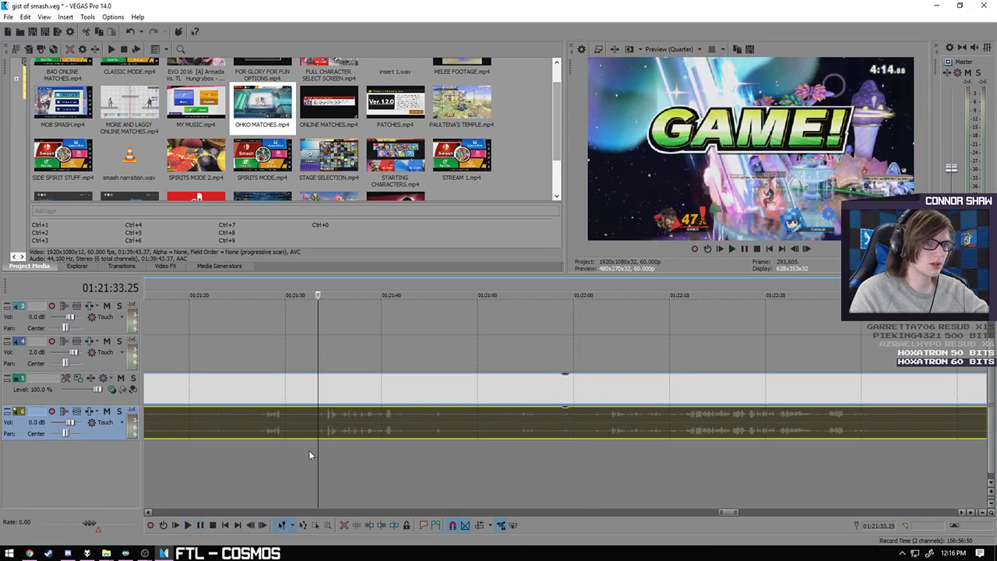
click(200, 526)
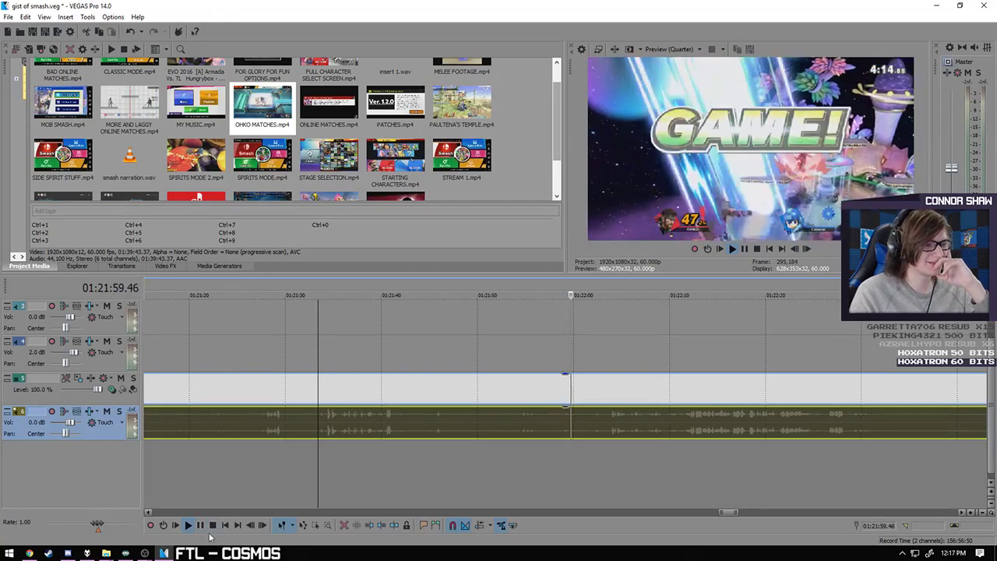
click(202, 526)
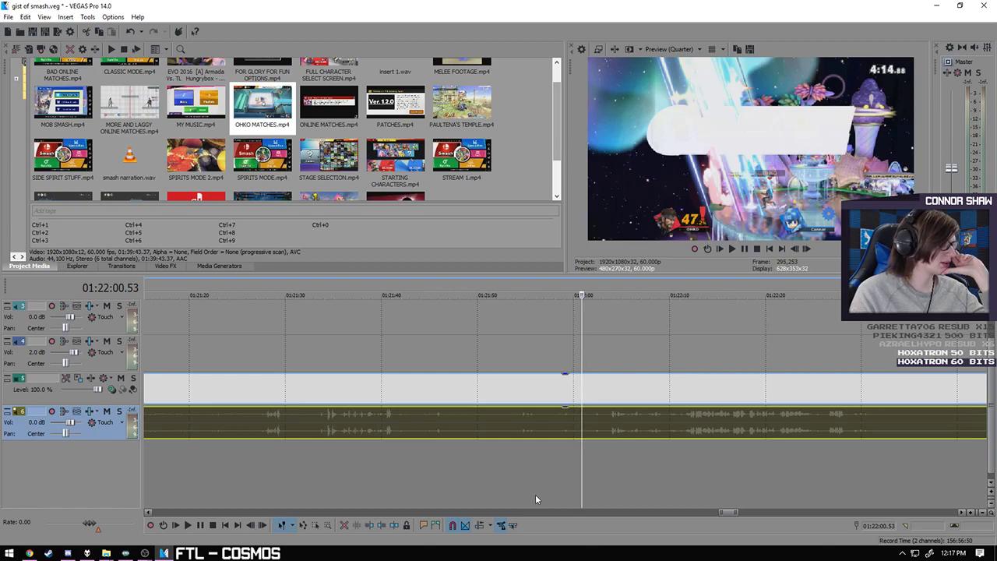
- Skim the OHKO MATCHES footage from 01:22:17 to 01:25:44 for another match to use
click(738, 418)
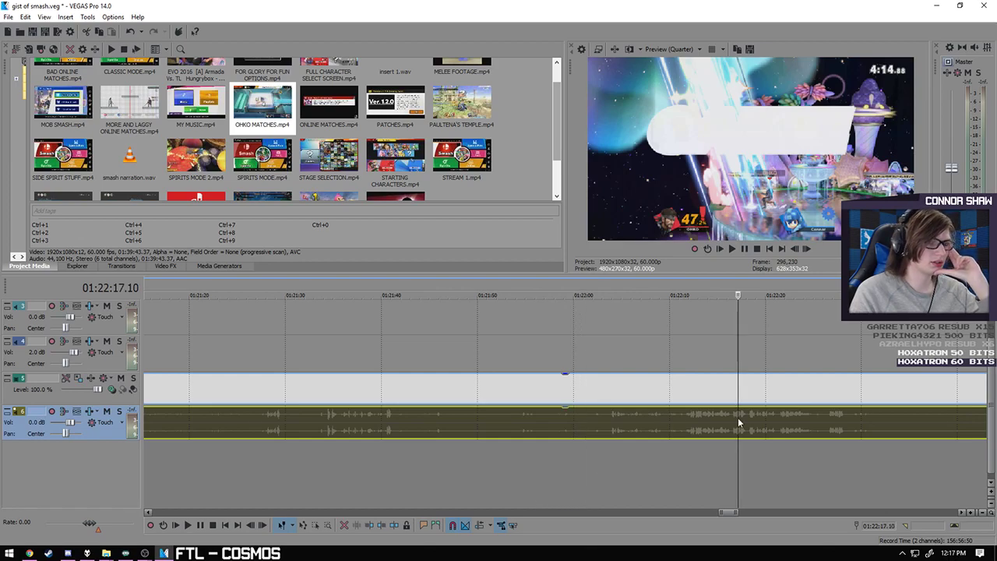
scroll(801, 430, down, 3)
click(709, 418)
click(811, 428)
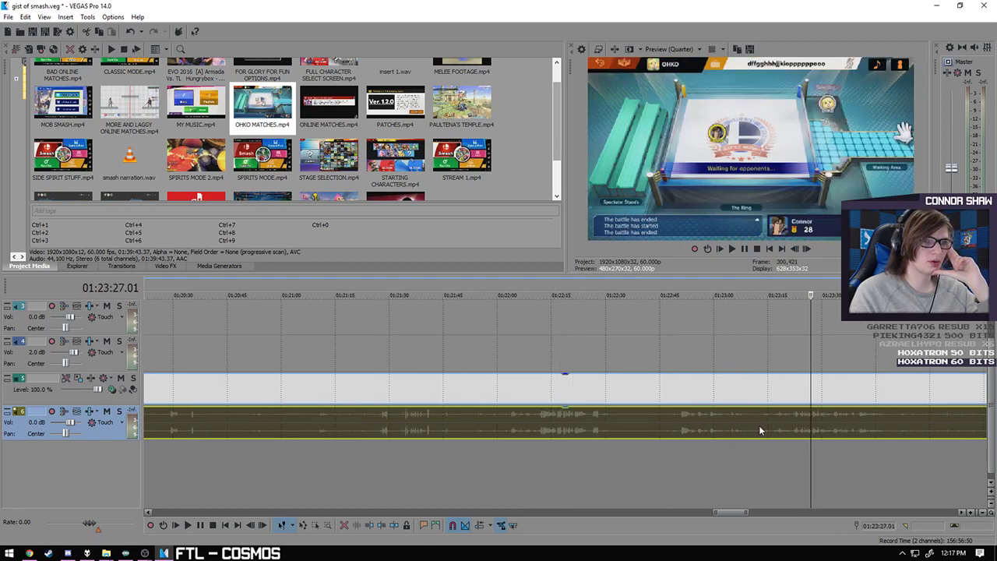
scroll(768, 428, down, 3)
scroll(647, 424, up, 3)
click(579, 415)
click(693, 425)
click(825, 424)
click(888, 424)
scroll(889, 424, down, 3)
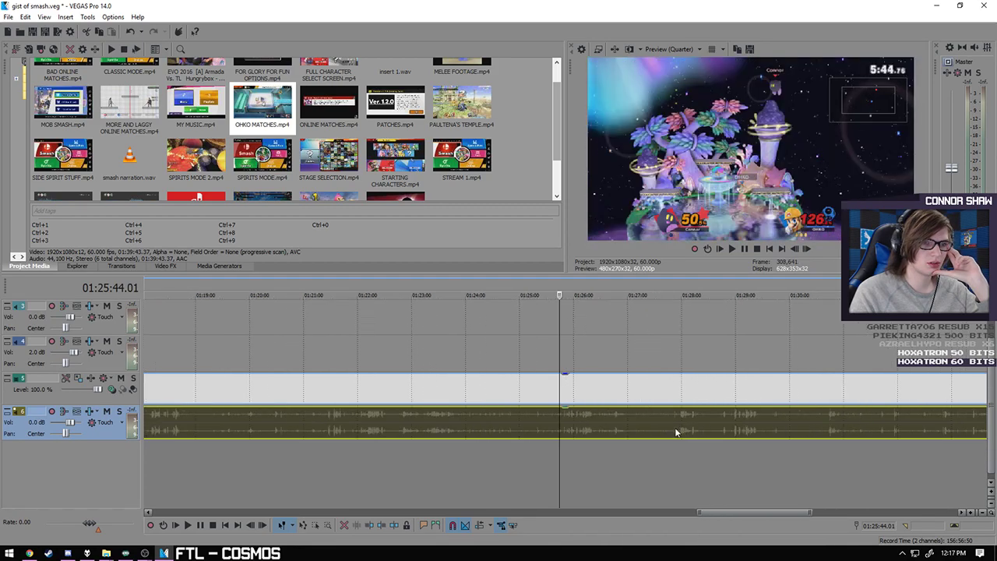
- Examine the fountain stage match before the 01:26:28 stage selection, working back to 01:25:19.32
click(604, 419)
click(599, 422)
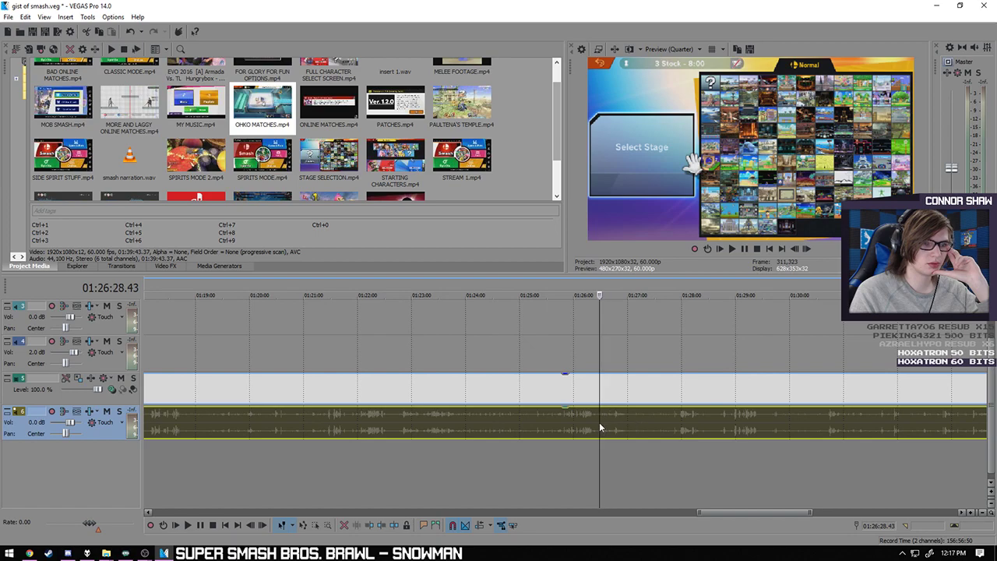
click(585, 422)
scroll(581, 423, up, 3)
click(518, 421)
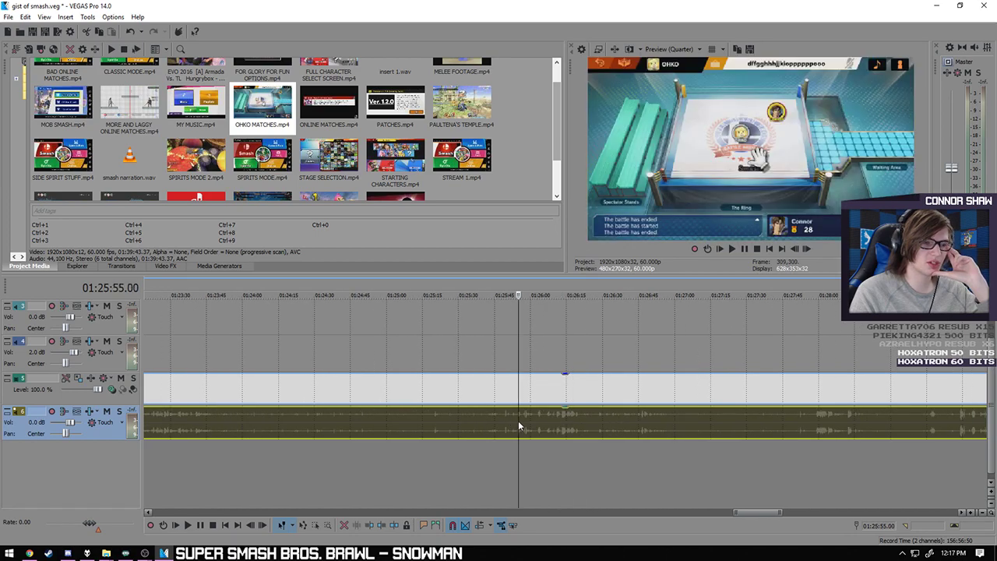
click(465, 419)
click(446, 420)
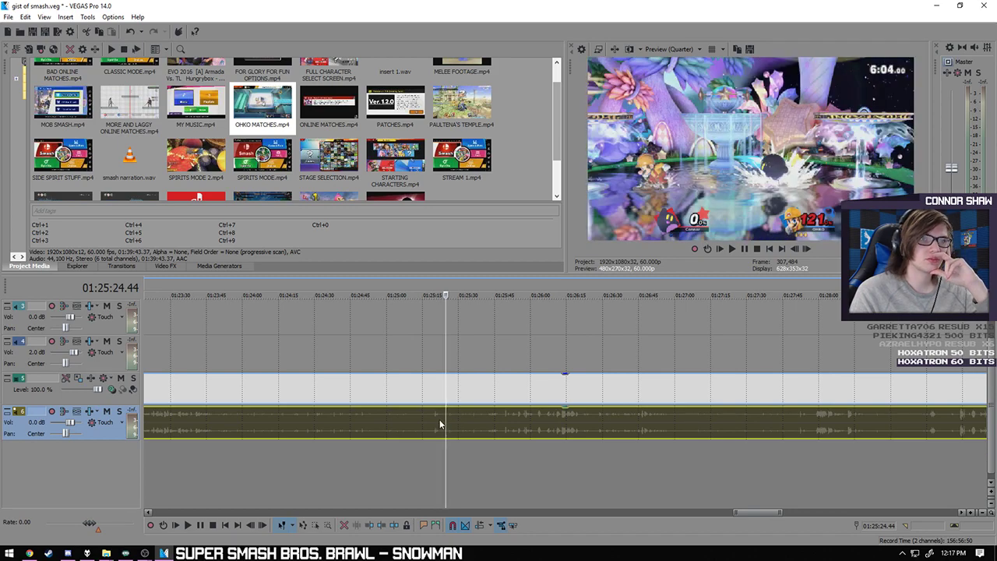
click(434, 423)
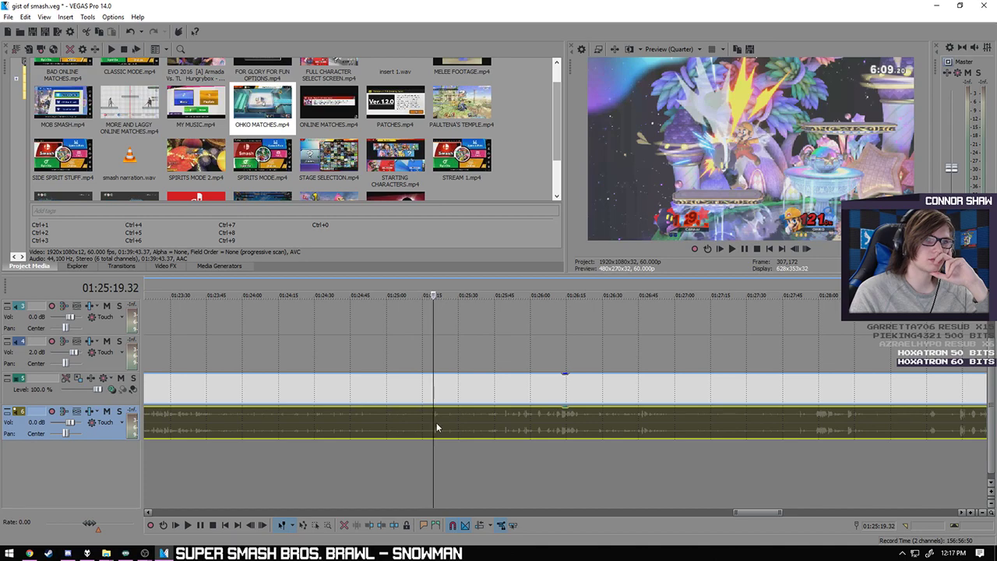
- Examine the end of the fountain stage match between 01:25:17 and 01:26:06, playing the finish from 01:25:47.15
click(418, 425)
click(479, 425)
click(549, 428)
click(547, 427)
scroll(534, 423, up, 3)
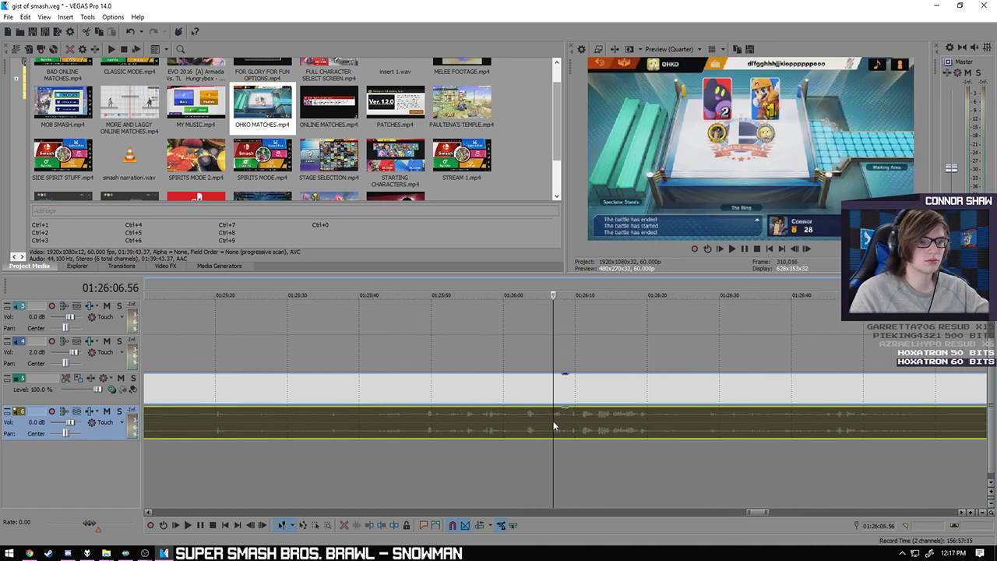
key(j)
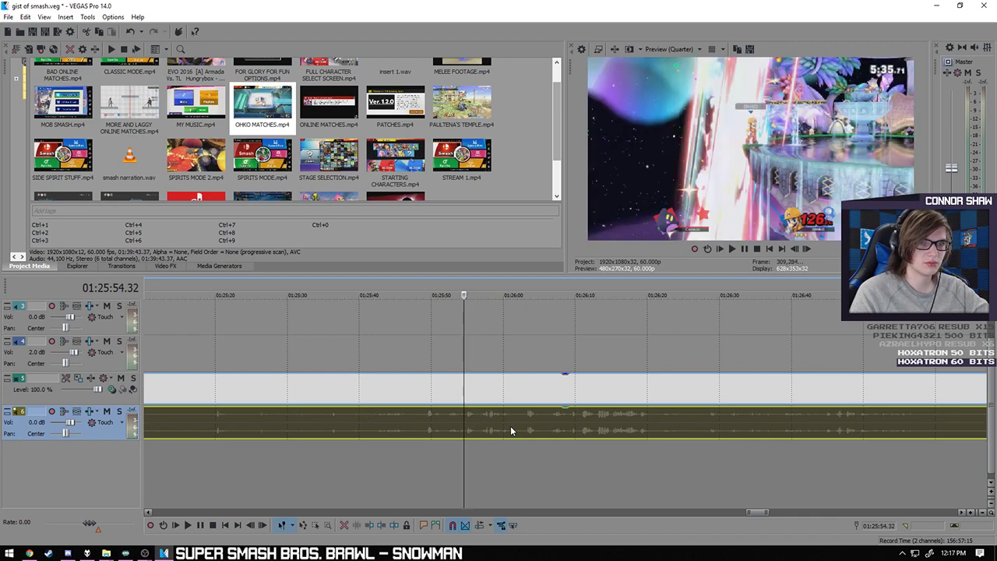
key(k)
click(448, 422)
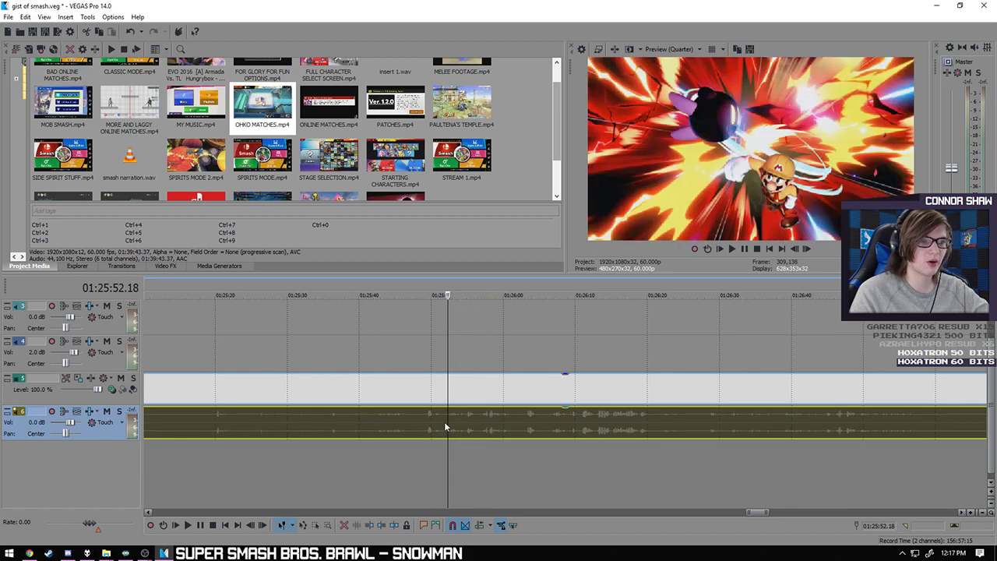
click(413, 427)
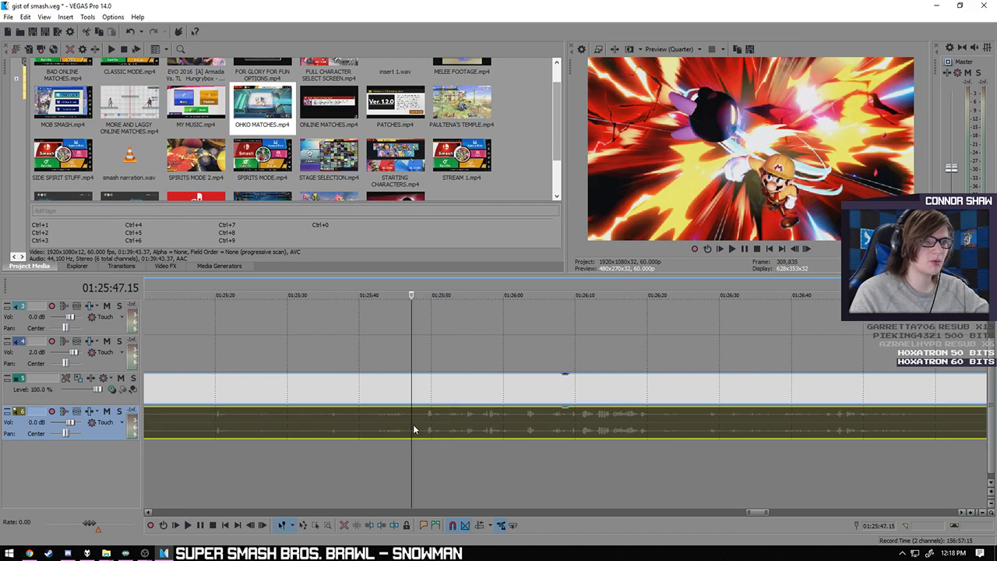
click(187, 525)
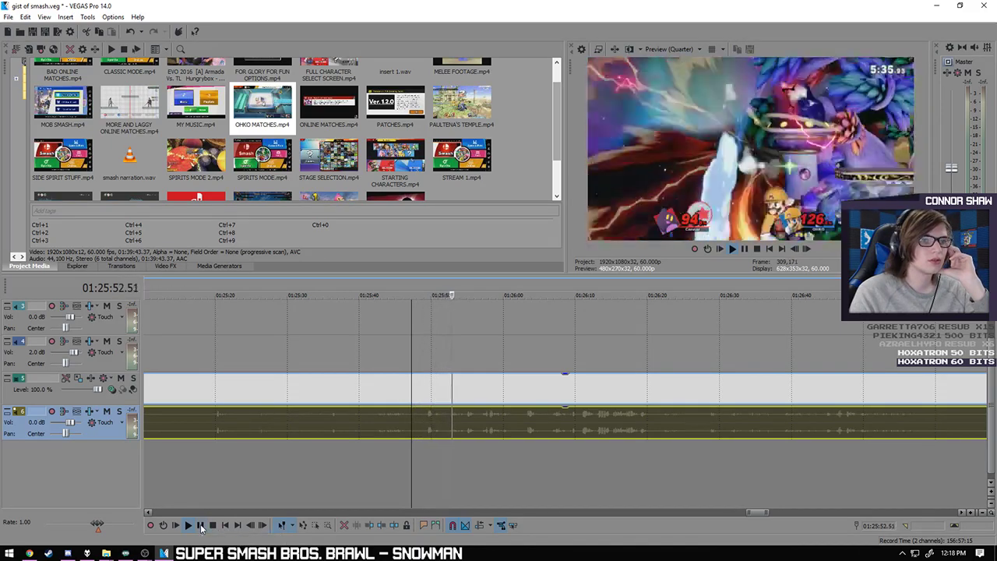
click(211, 526)
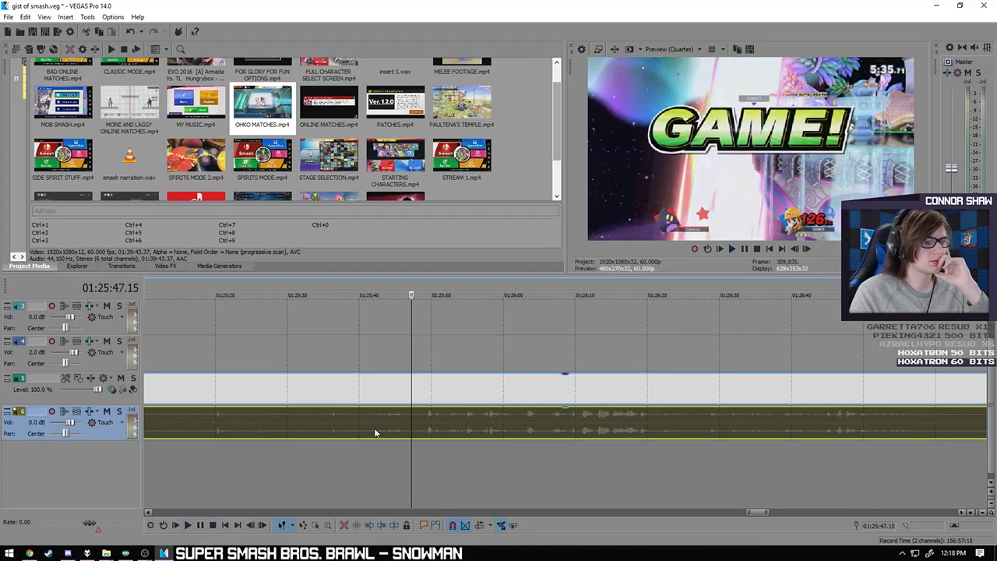
- Split the OHKO MATCHES footage at about 01:25:38 and delete everything before the split
click(376, 416)
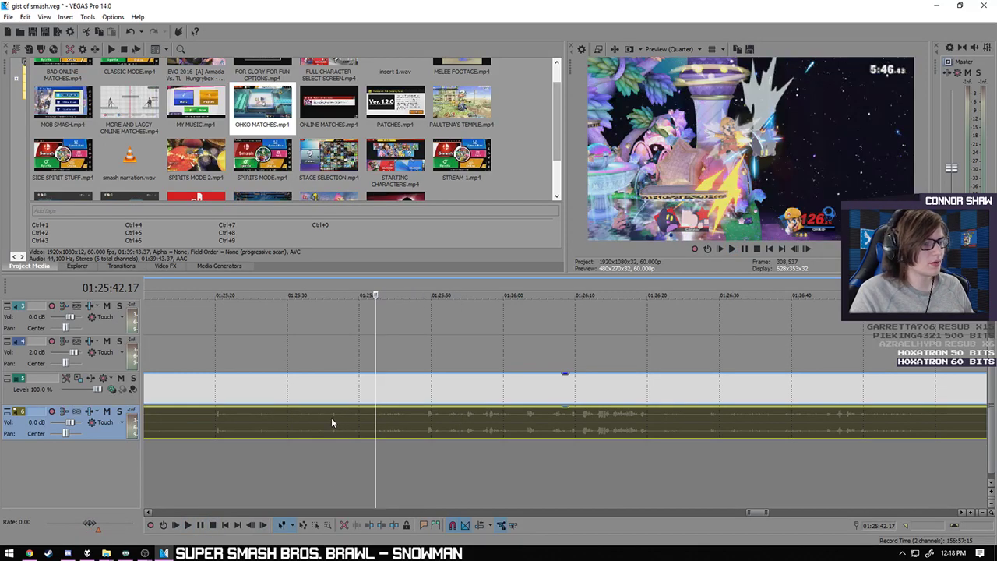
click(350, 421)
key(s)
click(306, 392)
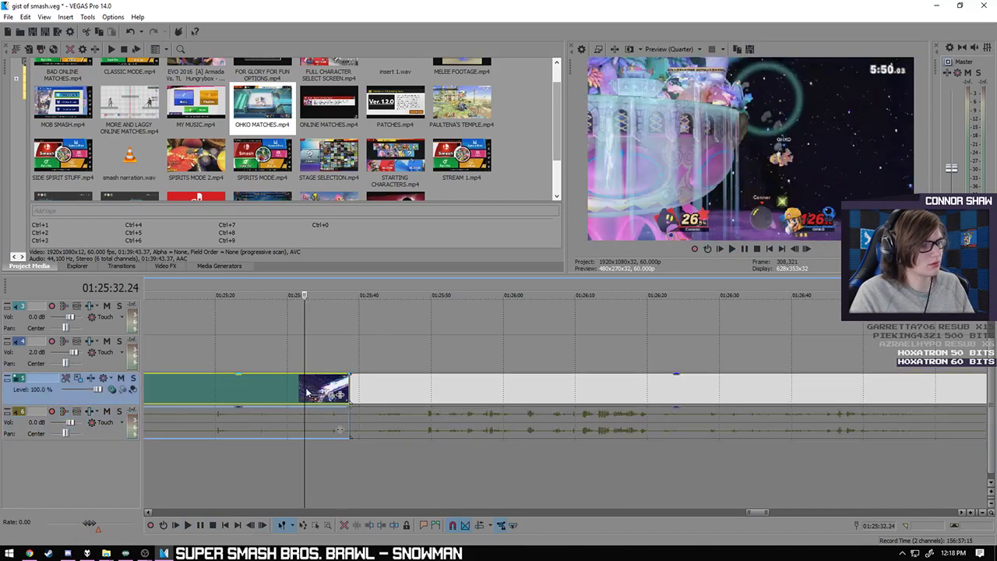
key(Delete)
- Split the OHKO MATCHES footage at 01:25:55.16, after the finishing blow, and delete everything after the split
click(441, 415)
click(469, 416)
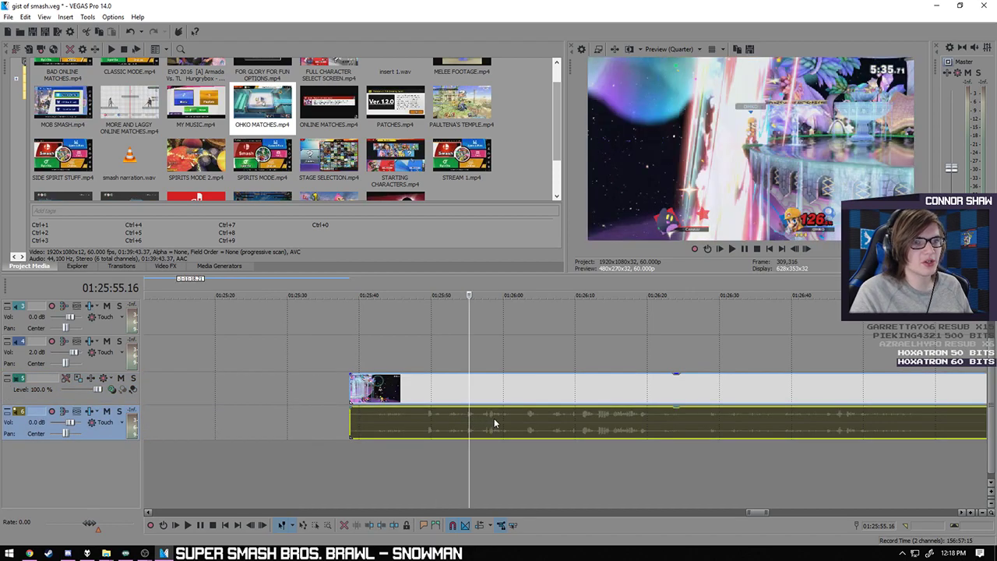
key(s)
key(Delete)
scroll(480, 423, down, 5)
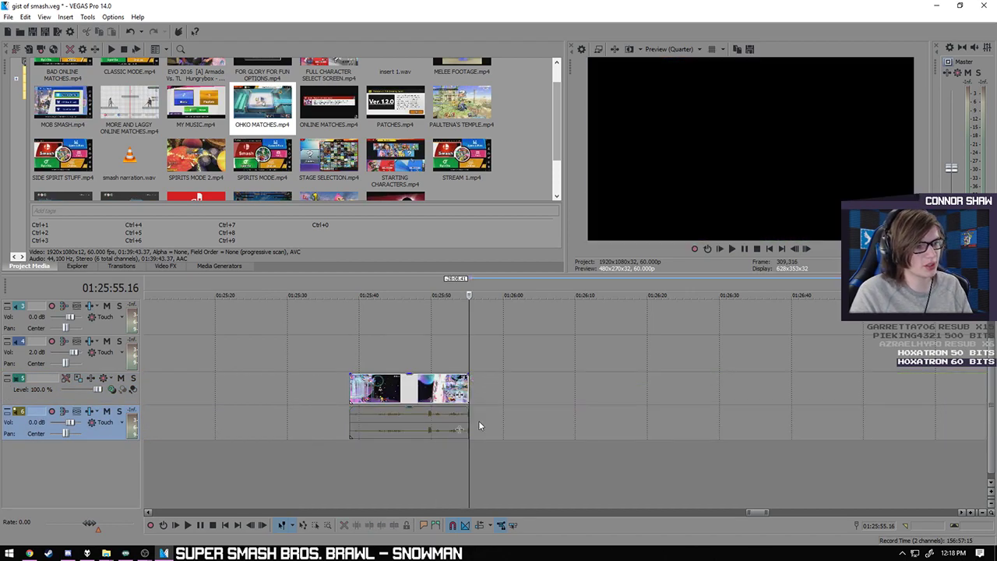
- Move the trimmed fountain match clip with its audio onto tracks 2 and 3, starting with the narration at 00:04:39.54
click(554, 420)
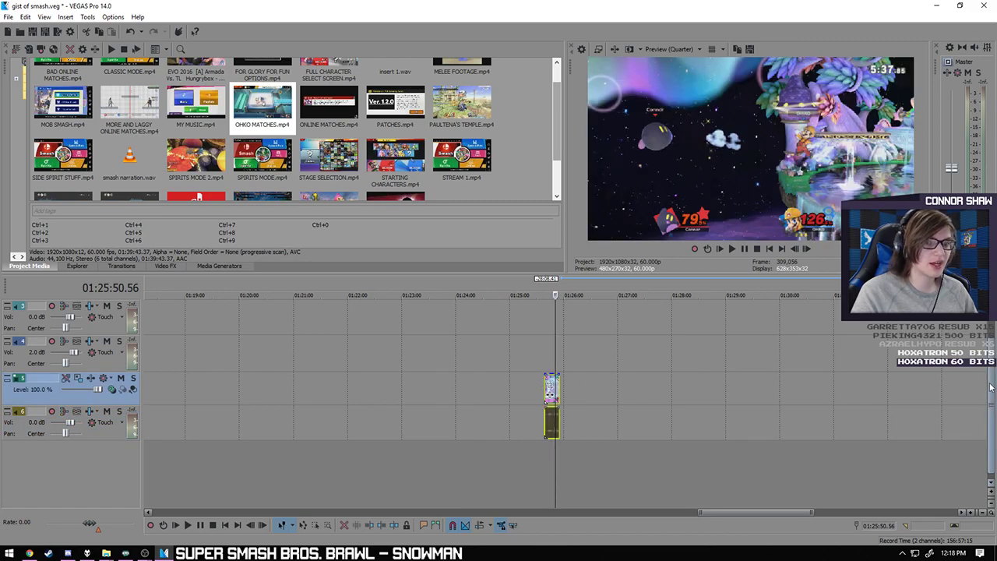
scroll(992, 380, up, 2)
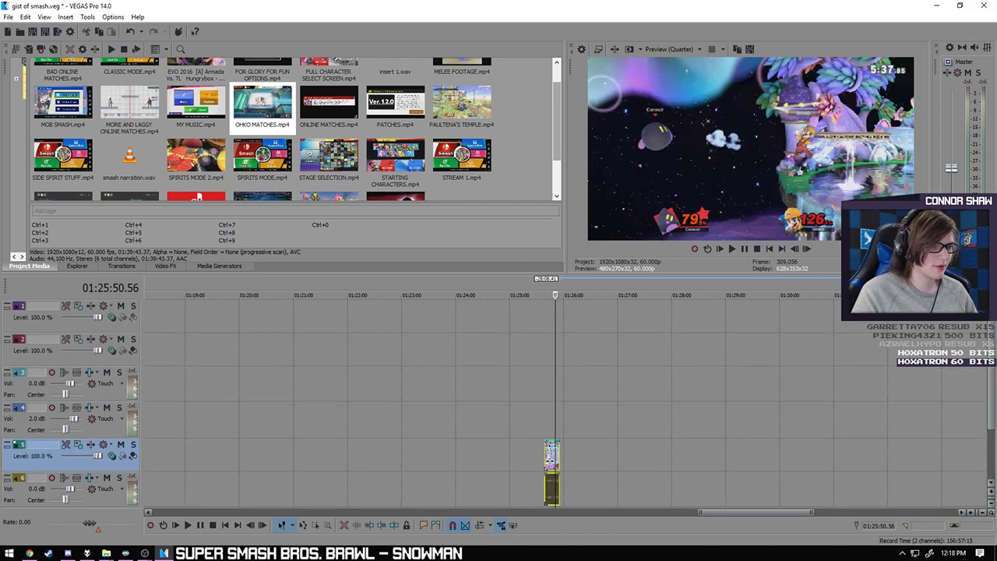
scroll(33, 357, left, 3)
scroll(33, 357, left, 15)
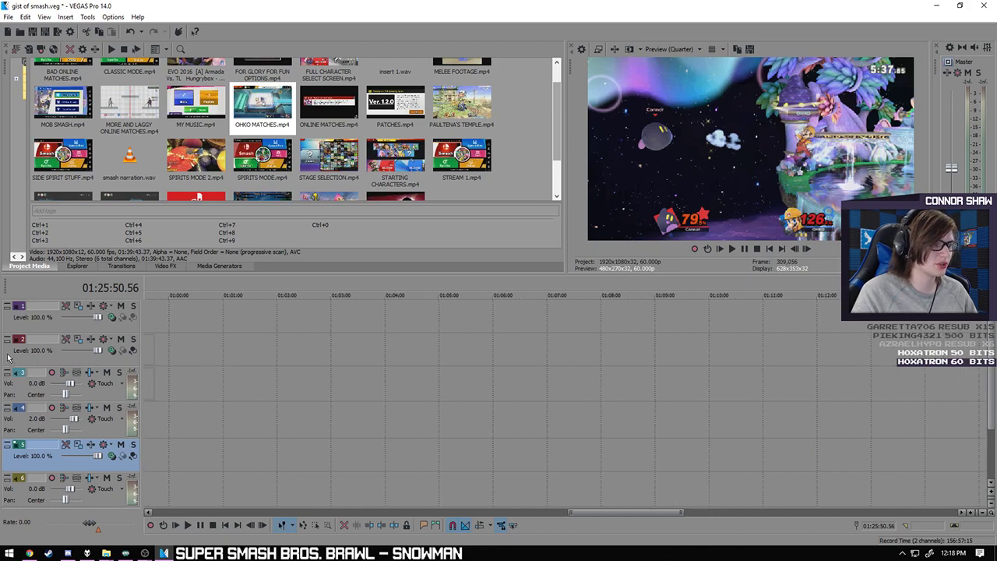
scroll(6, 356, left, 3)
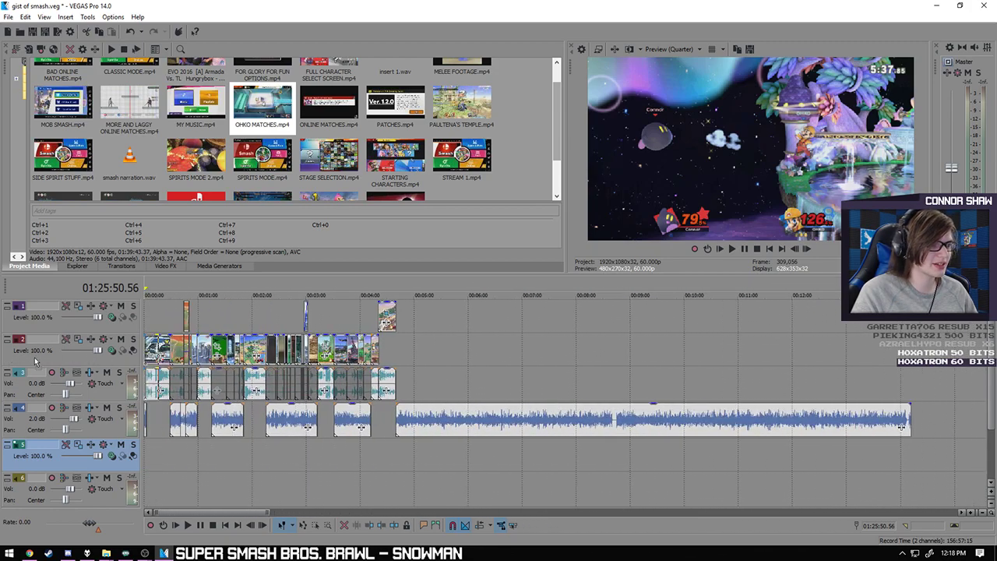
click(403, 466)
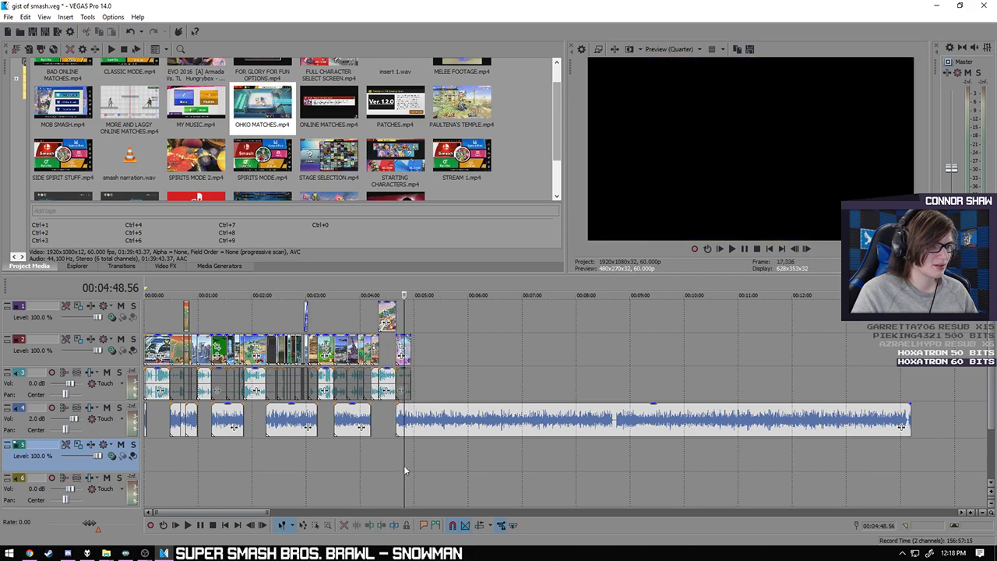
scroll(403, 466, up, 6)
click(431, 462)
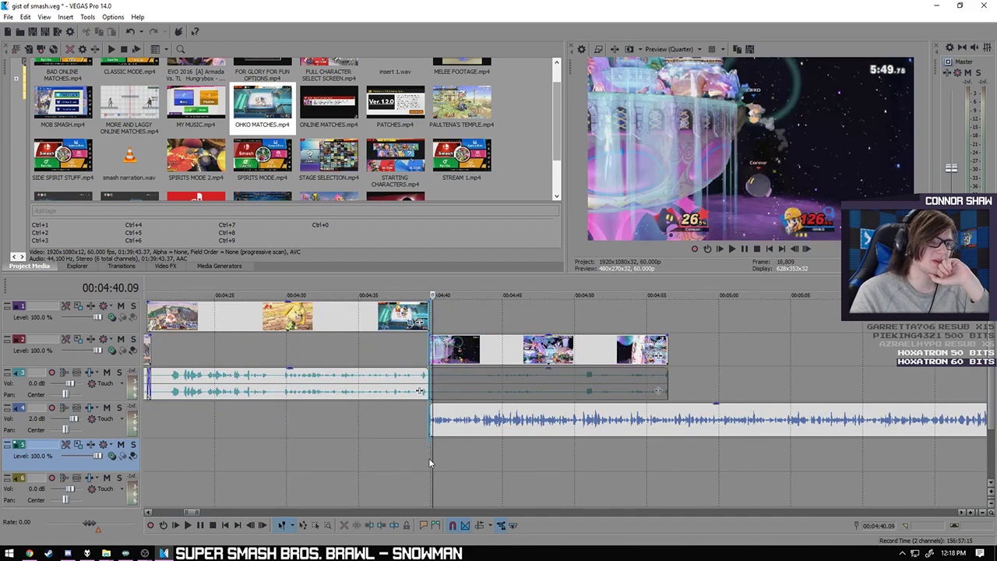
- Split the fountain match clip at the finishing hit, about 00:04:53, and delete the part before it
click(562, 387)
click(583, 382)
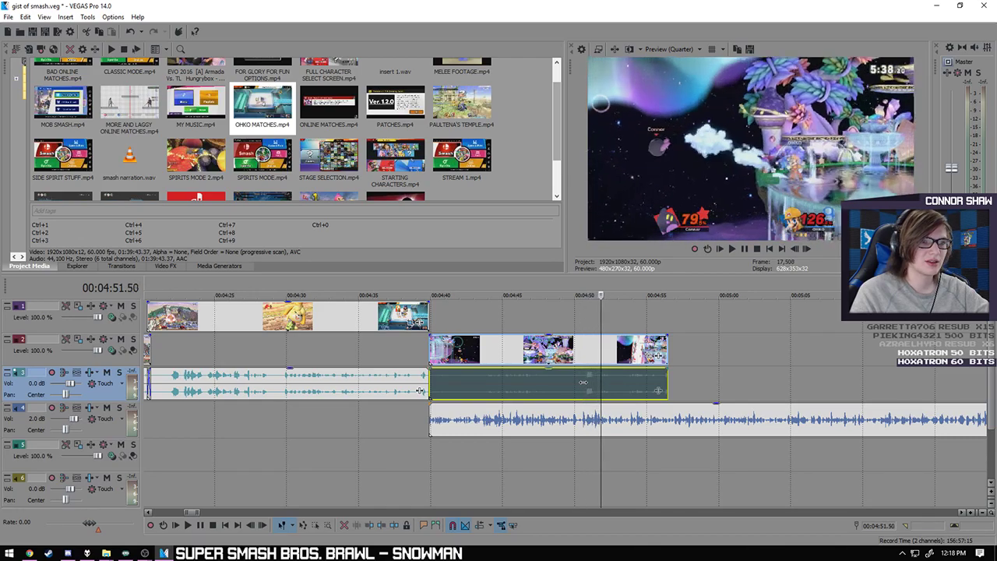
key(Return)
scroll(537, 387, up, 3)
key(s)
click(471, 362)
key(Delete)
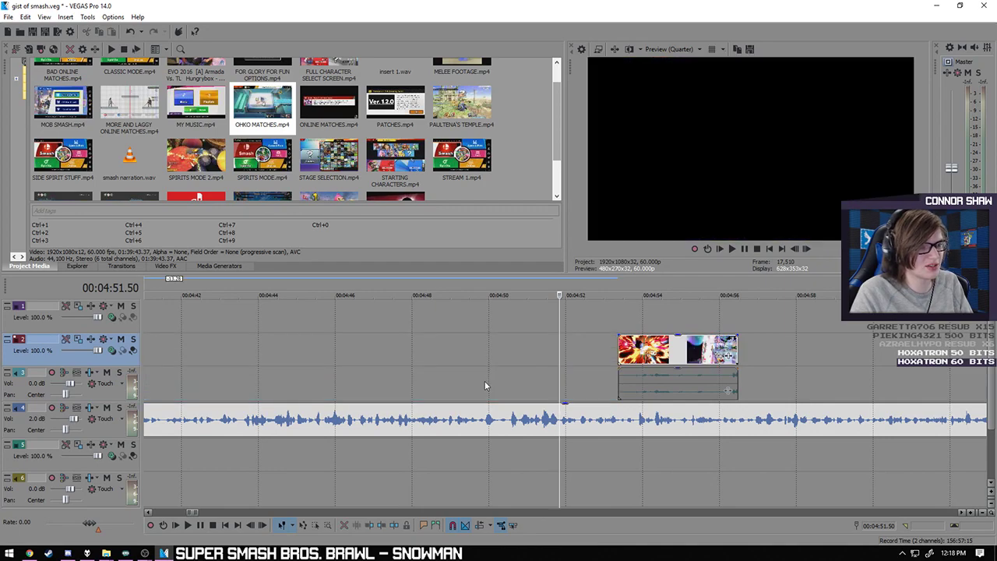
- Play the narration before the remaining clip and move the finishing hit to start at 00:04:47.54
click(190, 528)
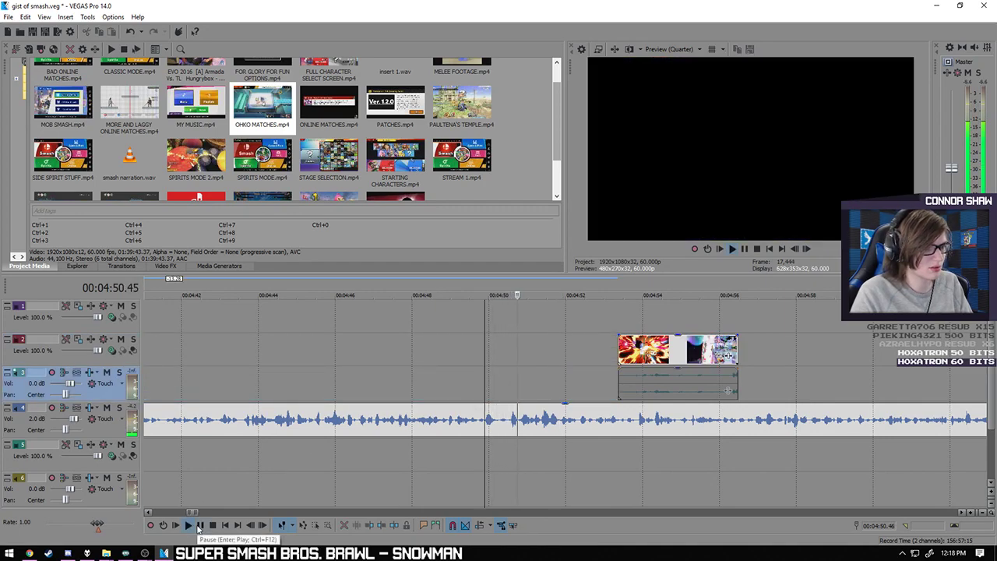
key(Return)
click(385, 458)
key(Return)
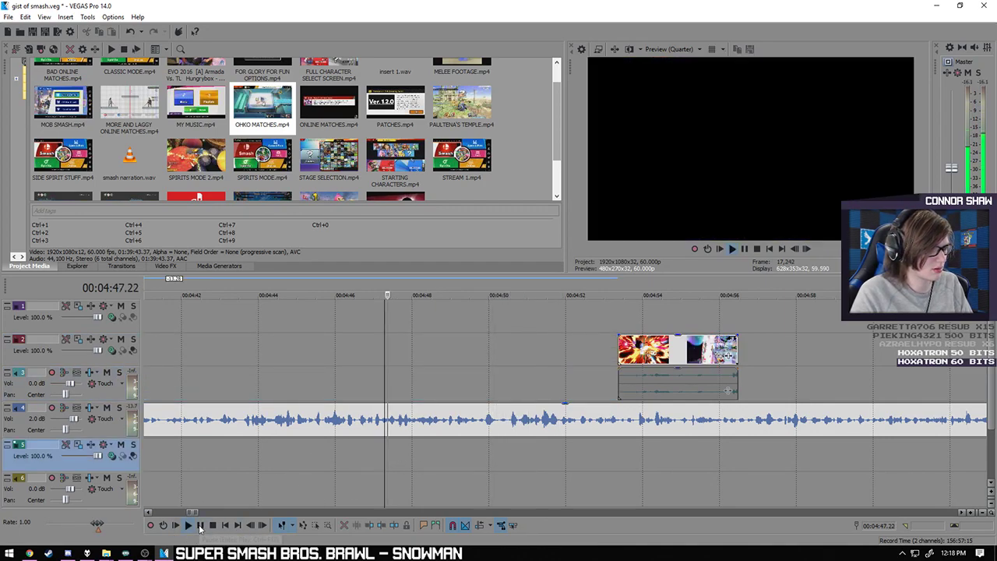
drag(643, 358, 433, 358)
- Extend the start of the finishing-hit clip back to 00:04:39.54 and play the section against the narration
scroll(516, 359, down, 5)
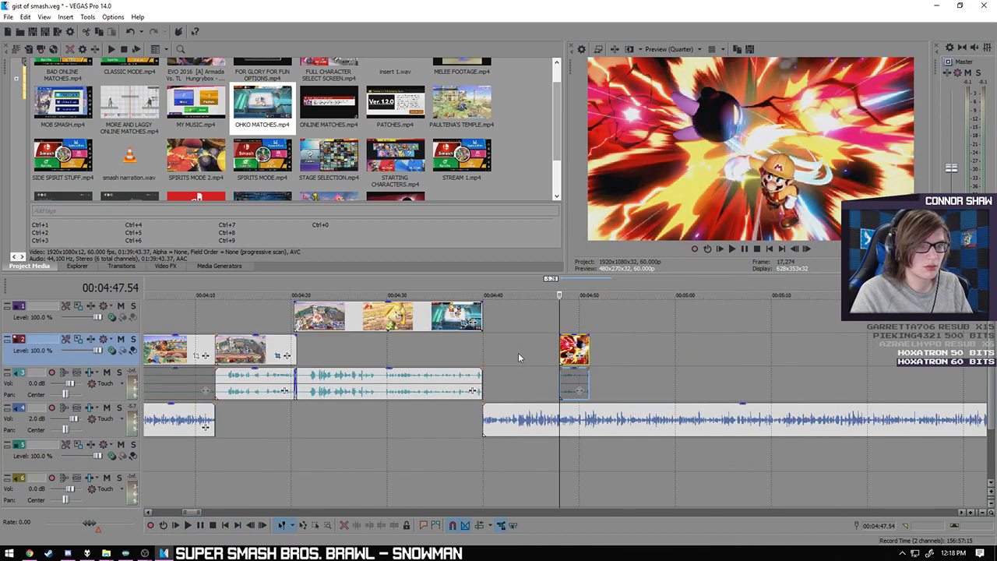
drag(560, 352, 483, 352)
click(488, 463)
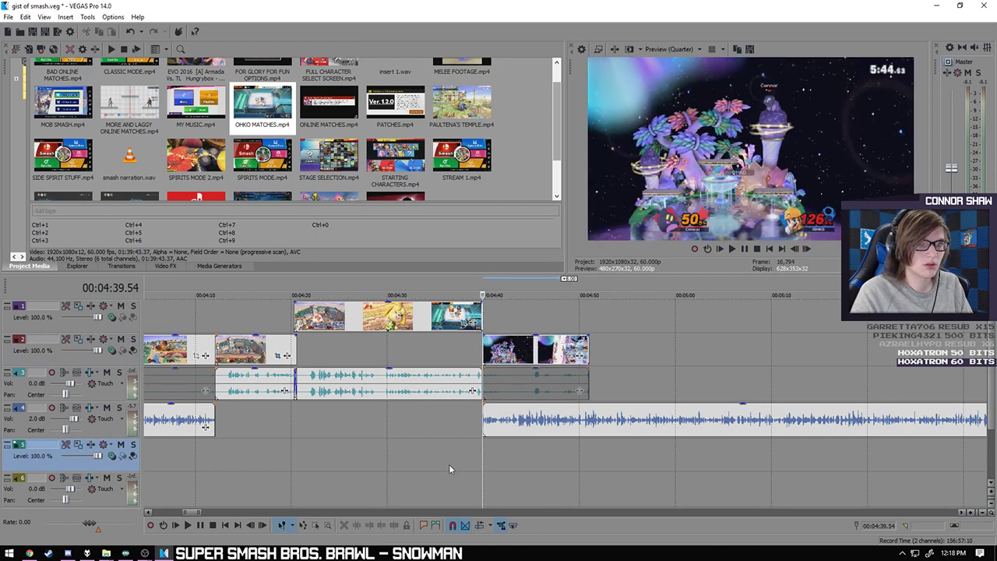
click(200, 526)
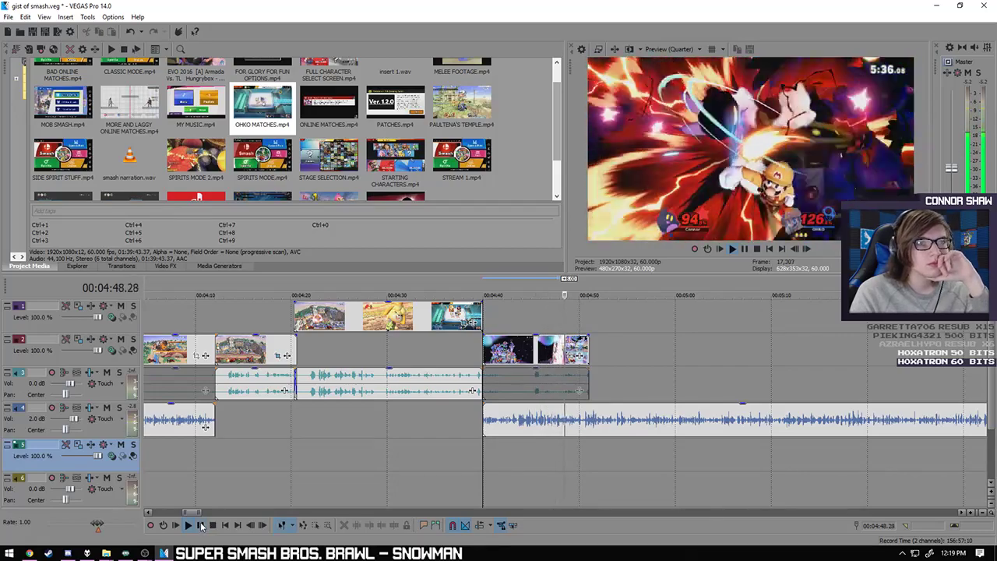
click(200, 525)
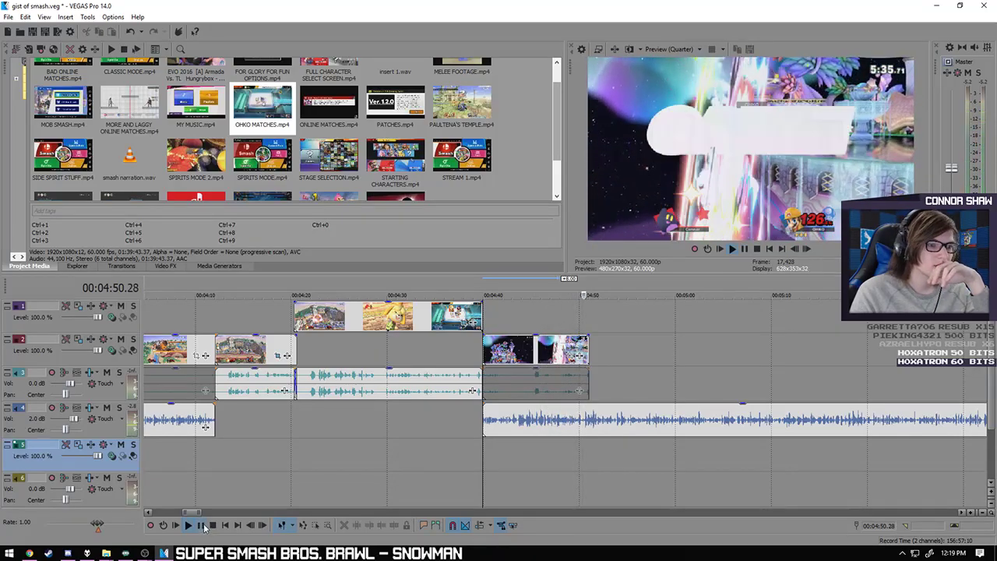
- Split the fountain match clip at 00:04:50.30 and delete the remainder after it
scroll(417, 429, up, 10)
click(567, 383)
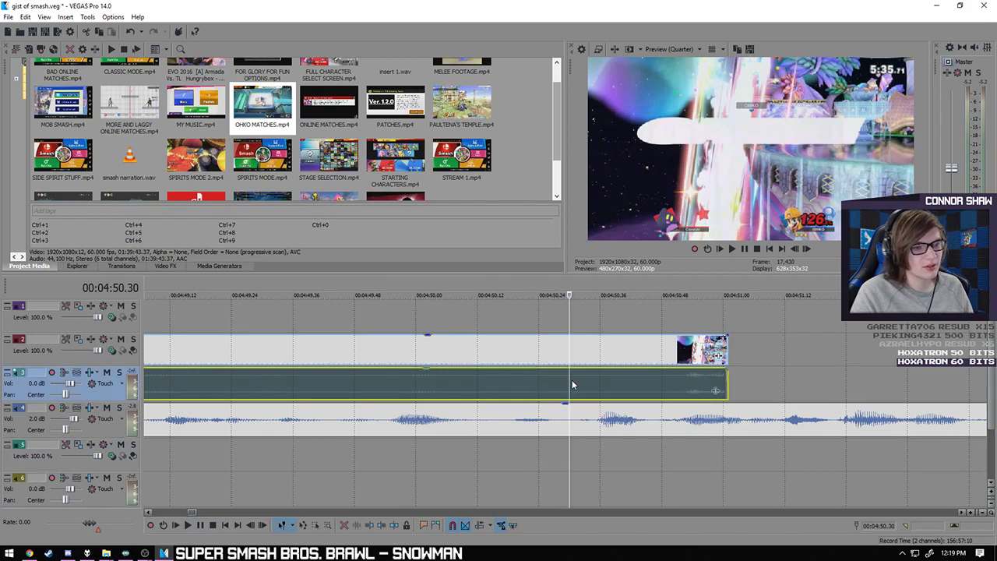
key(s)
scroll(568, 390, down, 3)
key(Delete)
- Play the narration following the clip up to 00:04:56.13 and save the project
key(space)
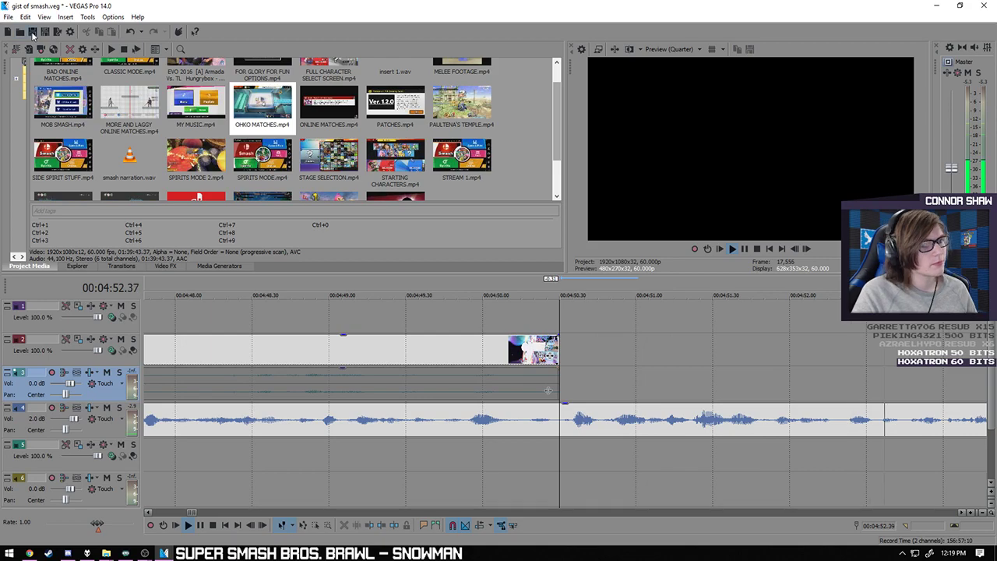
scroll(409, 436, down, 4)
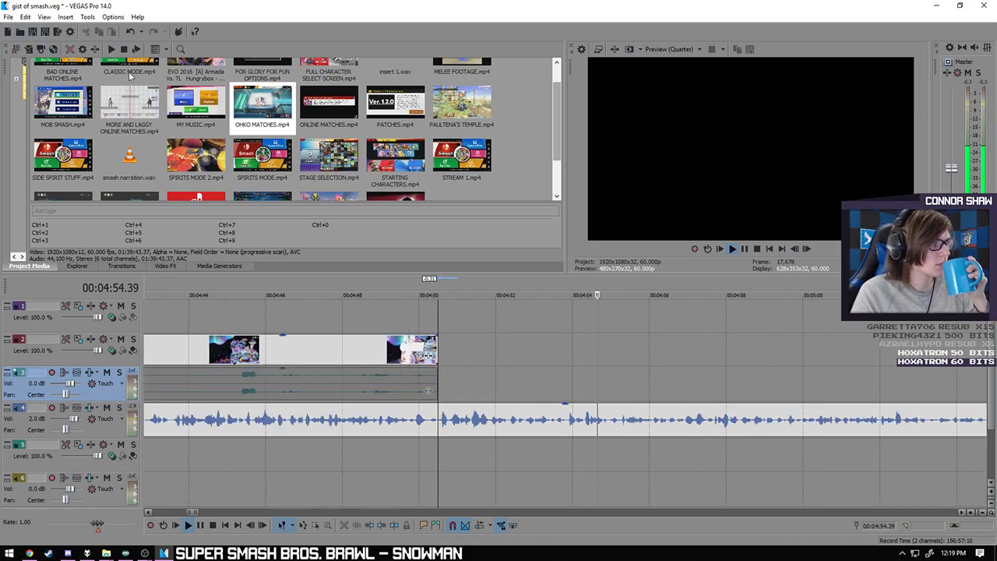
click(33, 31)
click(201, 525)
scroll(362, 489, down, 2)
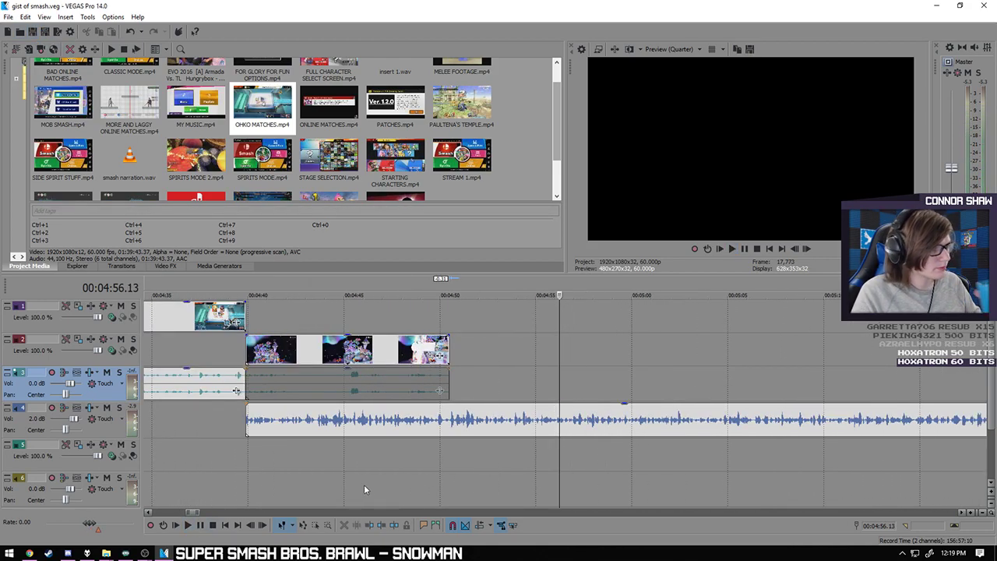
- Review the placed fountain match clip at points between 00:04:39.54 and its end at 00:04:50.30
click(248, 468)
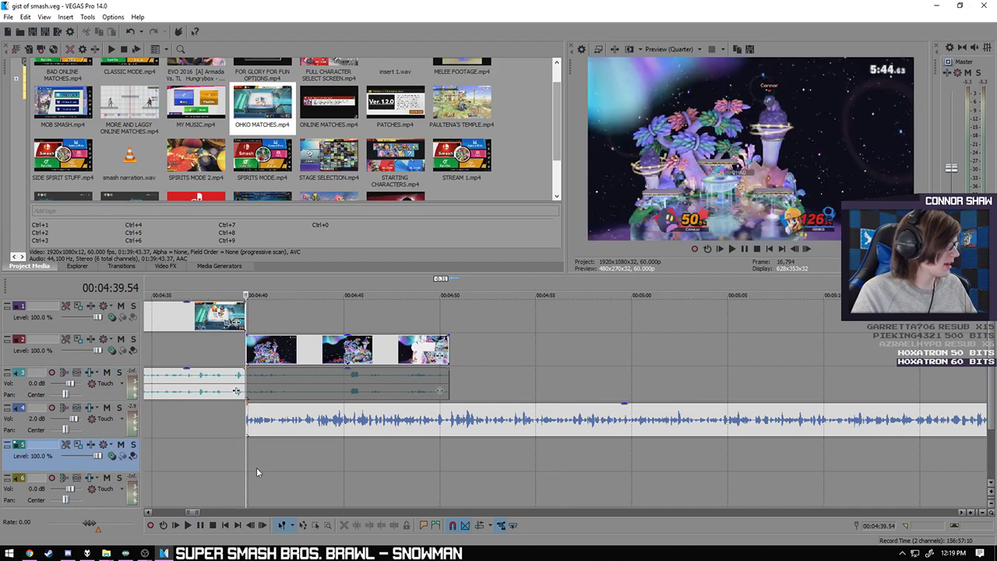
click(296, 471)
click(361, 477)
click(412, 467)
click(446, 461)
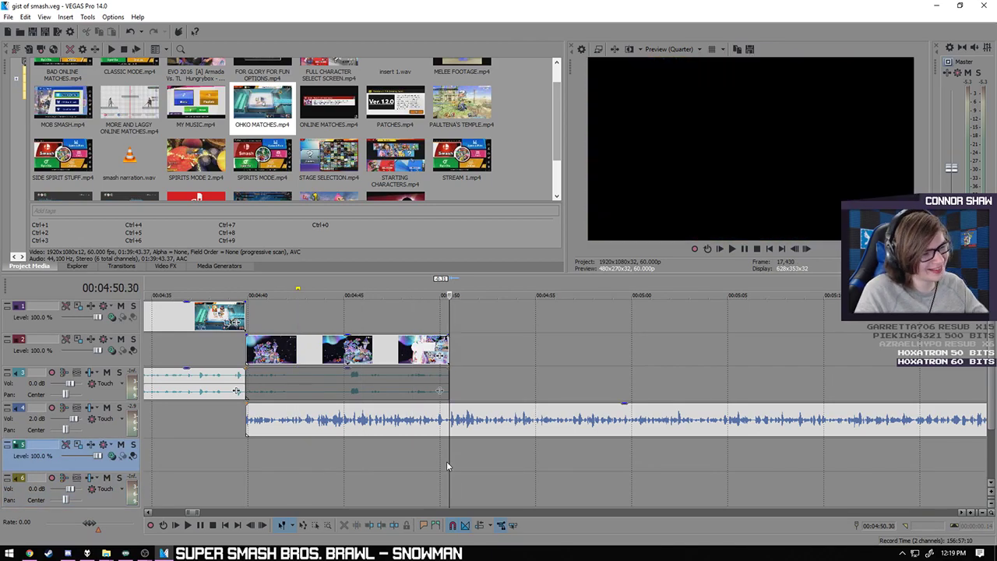
scroll(435, 459, up, 5)
scroll(421, 466, down, 3)
click(254, 464)
drag(407, 471, 561, 464)
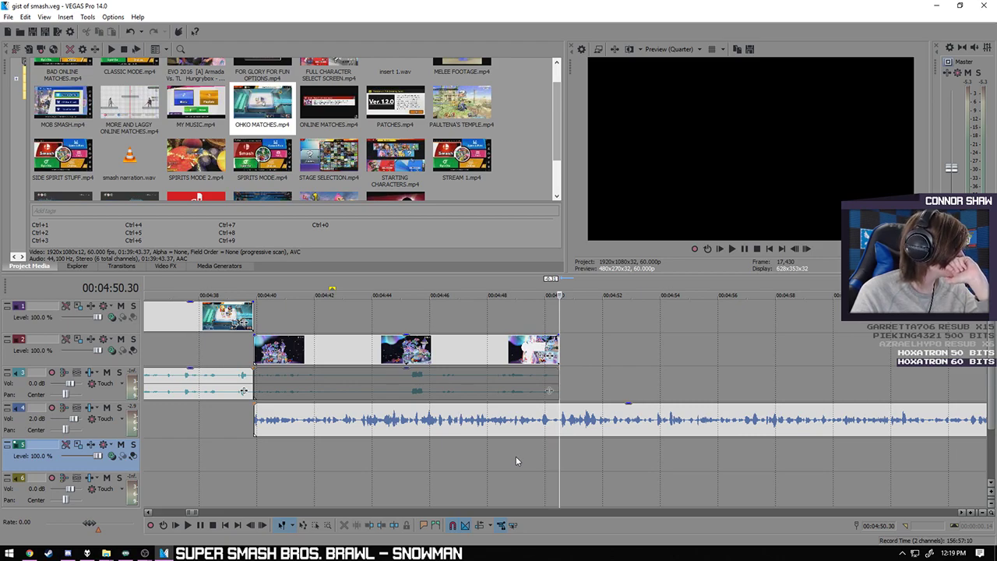
- Play the uncovered narration from 00:04:50.30 to 00:04:54.34, and place the playhead beyond the narration at 00:15:01.25
scroll(476, 465, up, 4)
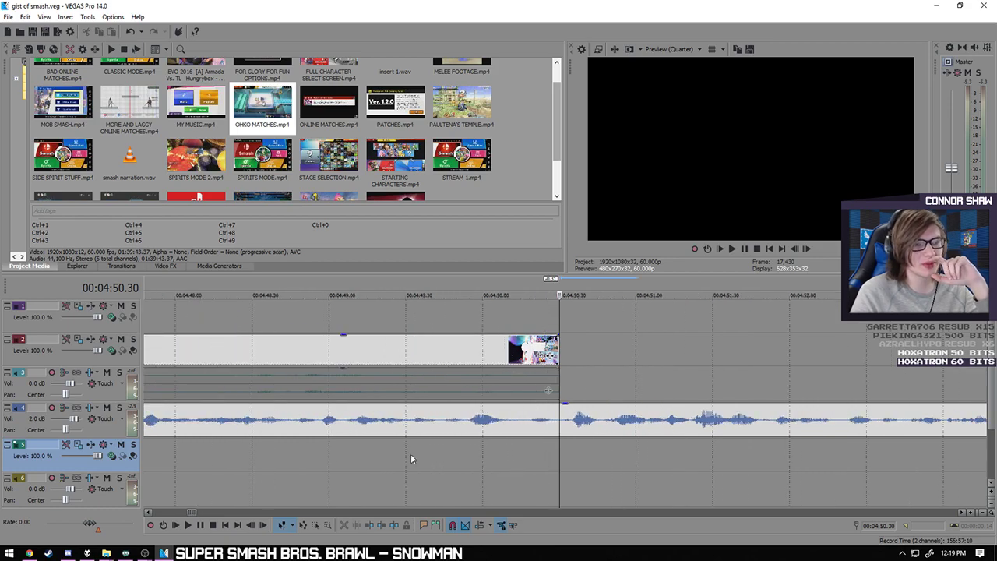
click(189, 523)
scroll(409, 491, down, 4)
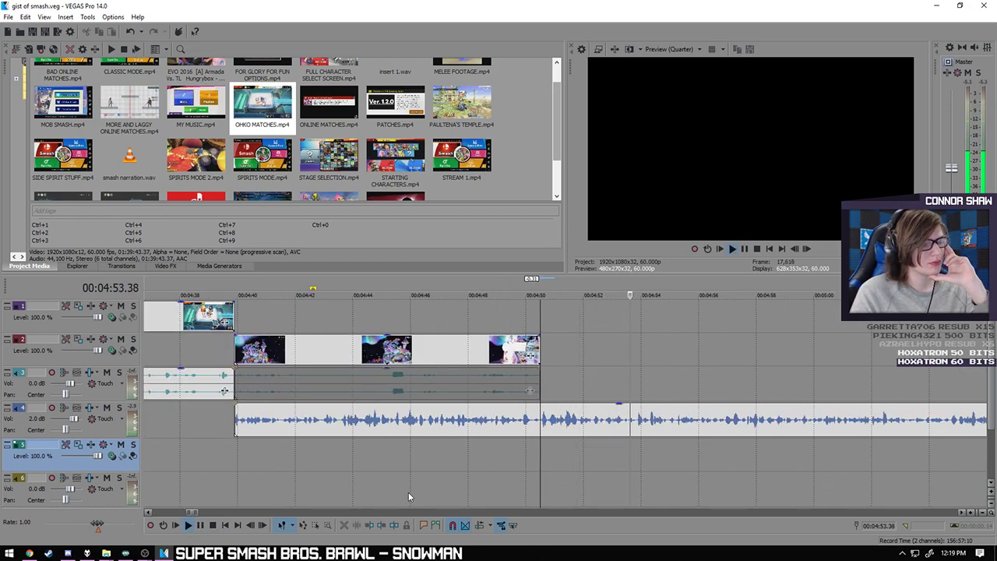
scroll(408, 492, down, 6)
key(Return)
scroll(685, 461, down, 8)
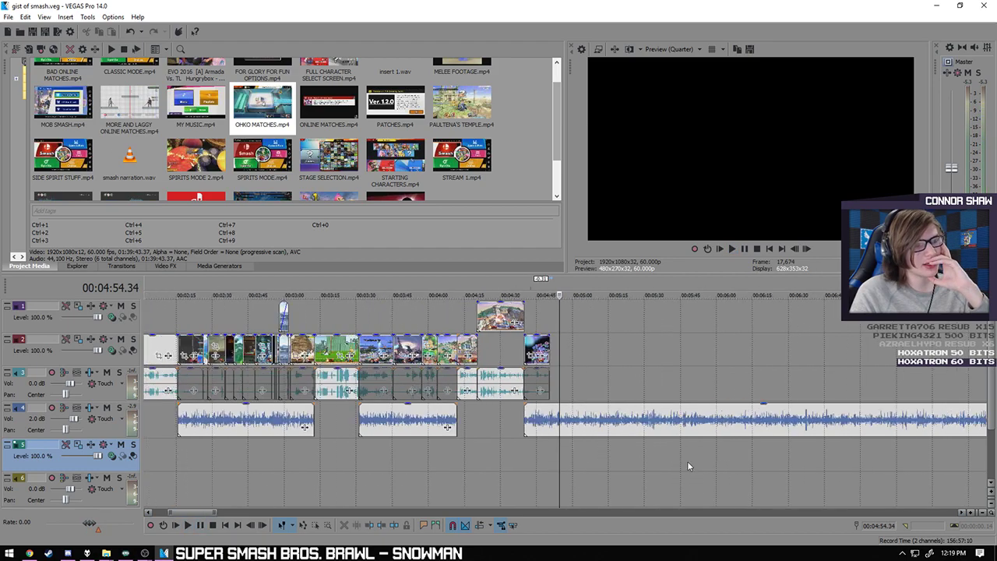
click(415, 453)
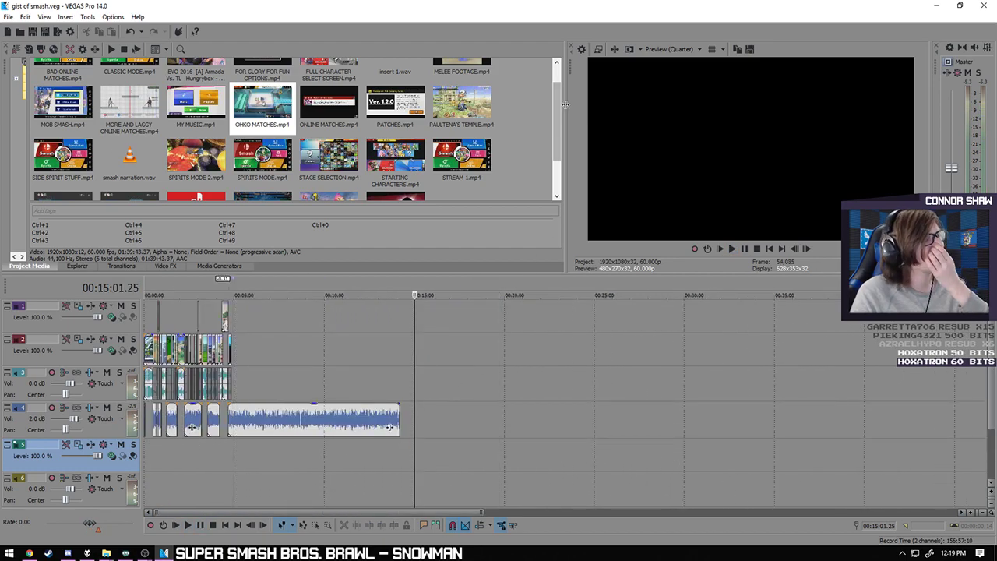
- Add ONLINE MATCHES.mp4 from the project media to tracks 5 and 6, starting after the narration's end
drag(555, 102, 560, 144)
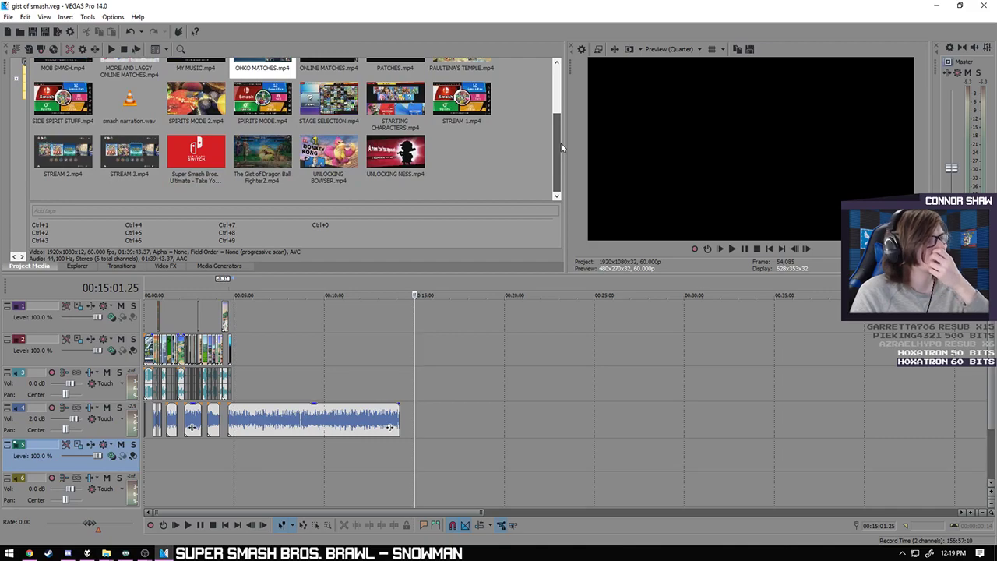
drag(561, 148, 576, 81)
drag(321, 117, 418, 452)
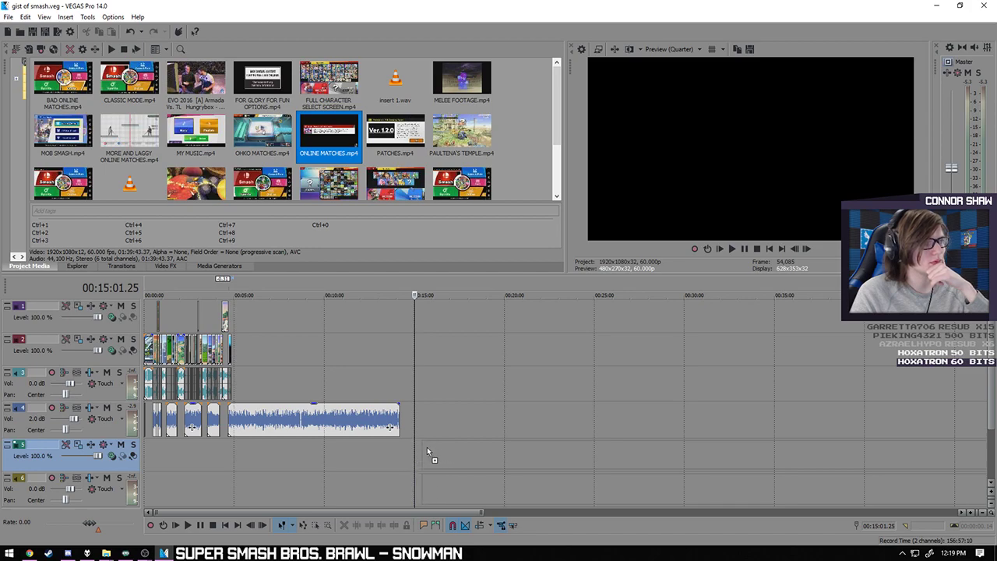
drag(427, 447, 427, 451)
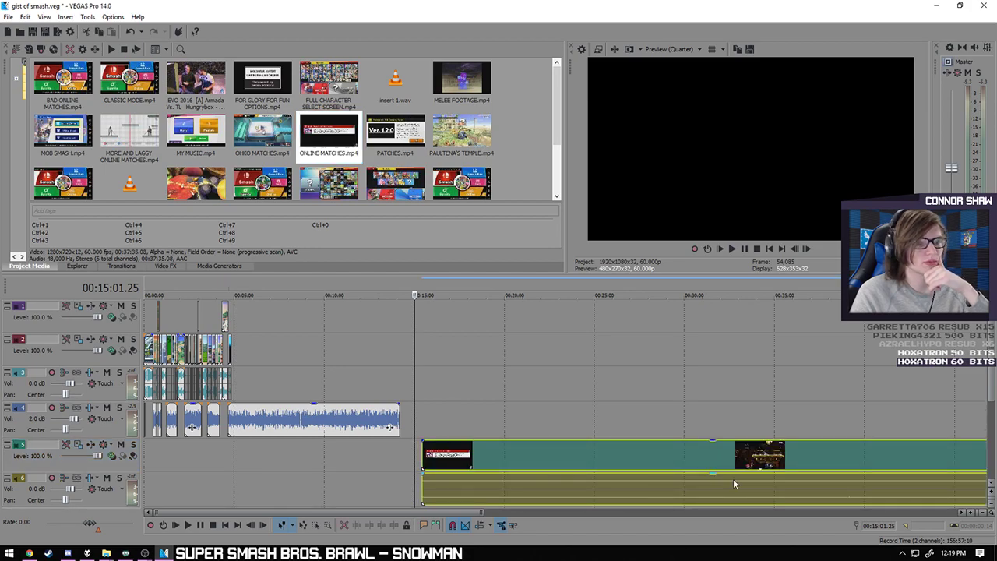
- Find the start of the Chrom vs. Ridley screen in the ONLINE MATCHES clip and cut away everything before 00:31:38.12
click(734, 478)
scroll(680, 477, down, 3)
scroll(421, 491, up, 4)
click(478, 489)
click(429, 491)
click(403, 503)
scroll(420, 497, up, 3)
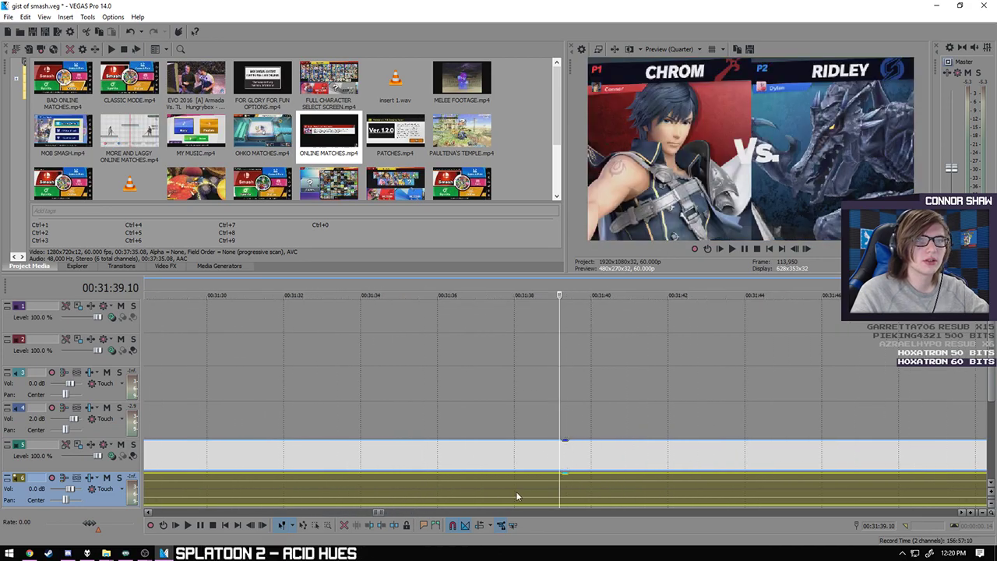
scroll(526, 491, up, 3)
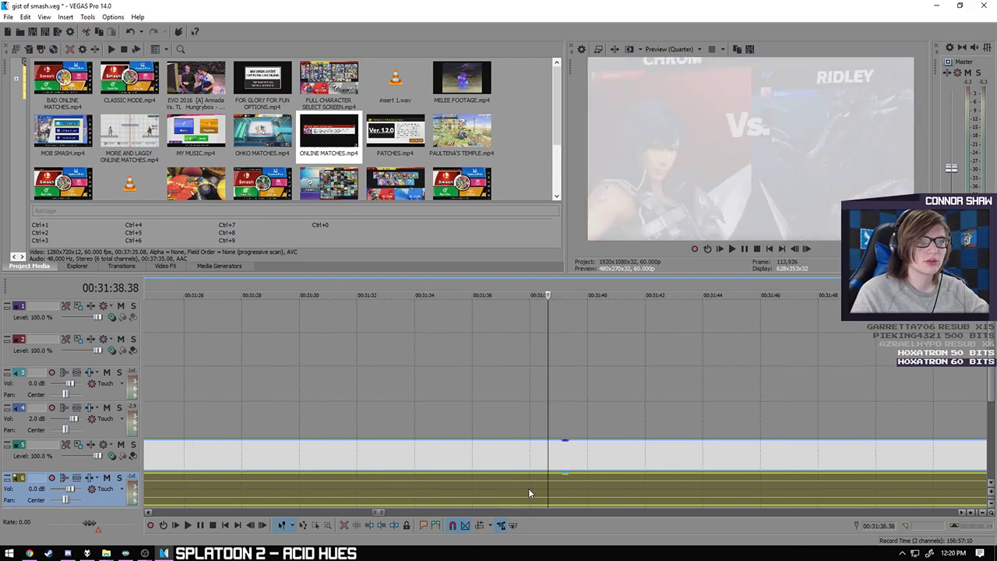
scroll(529, 493, up, 3)
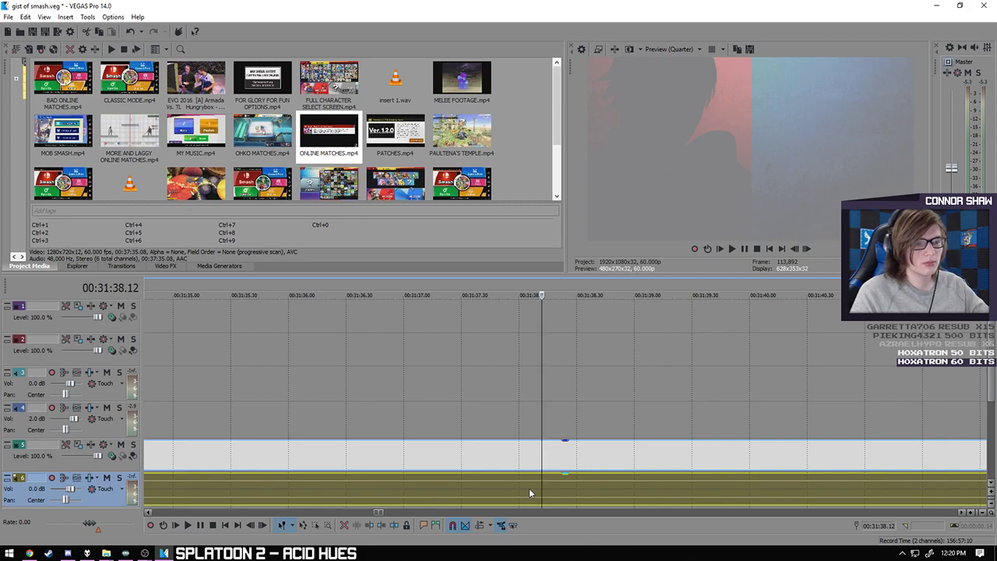
scroll(523, 488, down, 5)
click(463, 459)
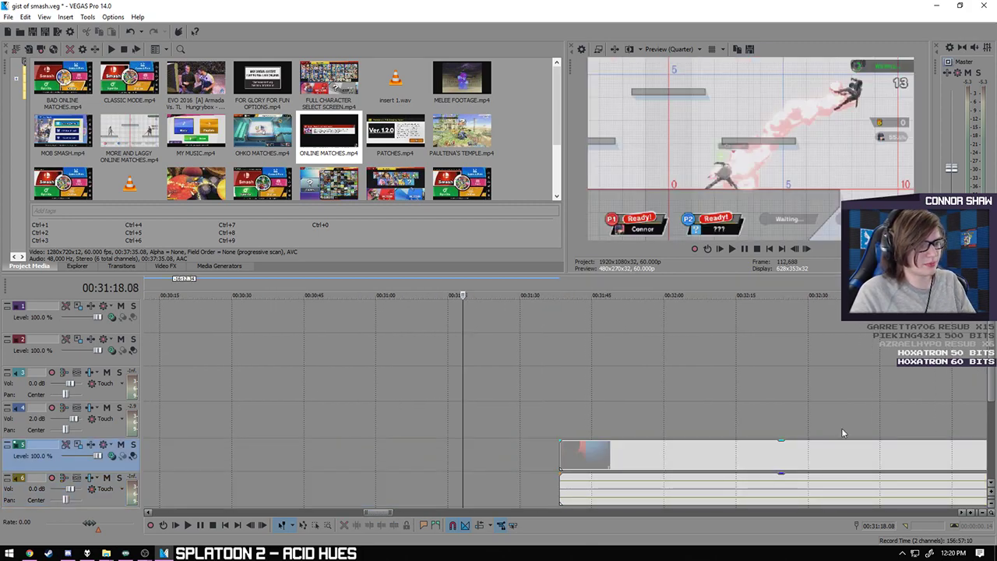
- Delete the two extra audio tracks, 7 and 8, that came with the ONLINE MATCHES clip
scroll(97, 399, down, 4)
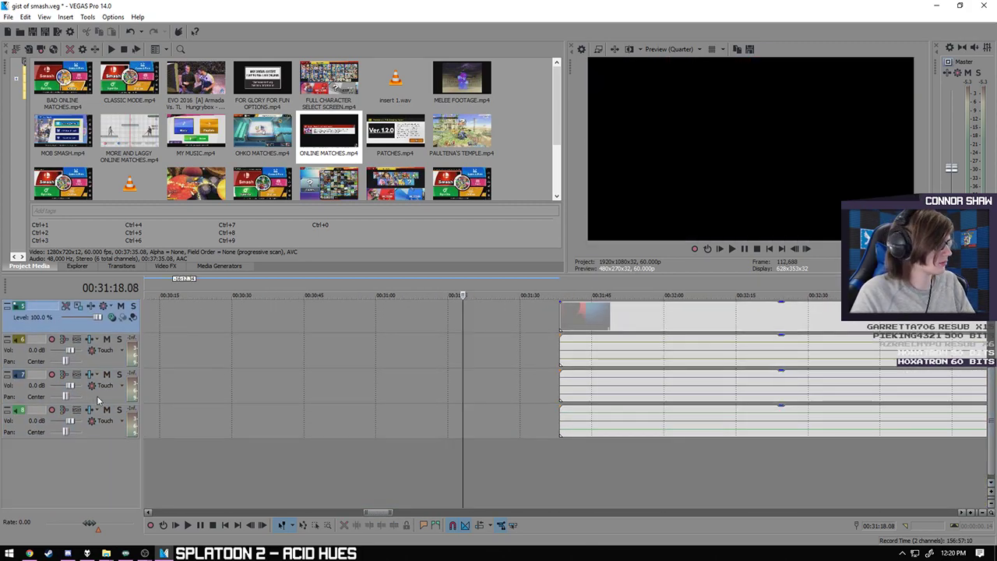
scroll(97, 400, up, 1)
scroll(98, 435, up, 1)
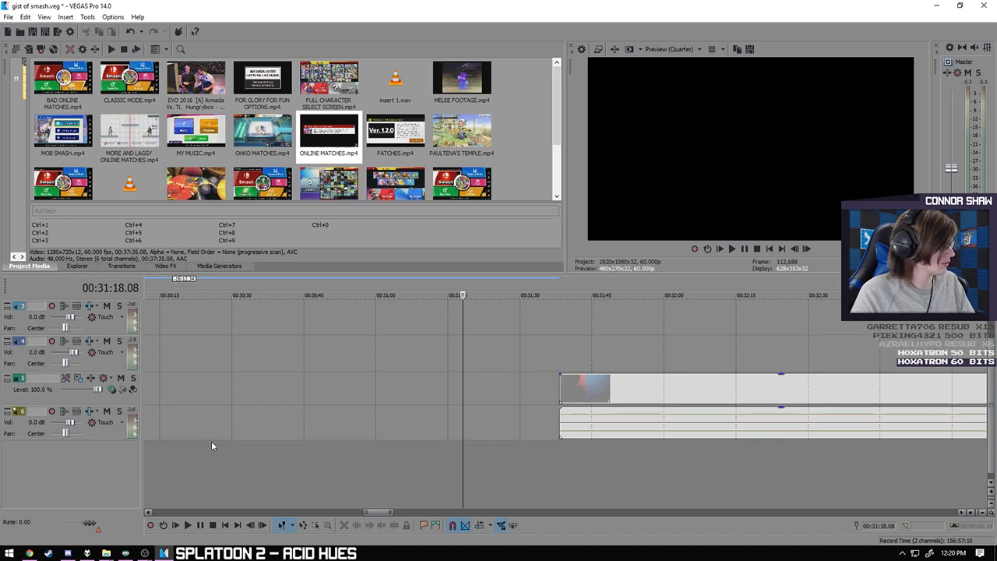
scroll(991, 415, up, 2)
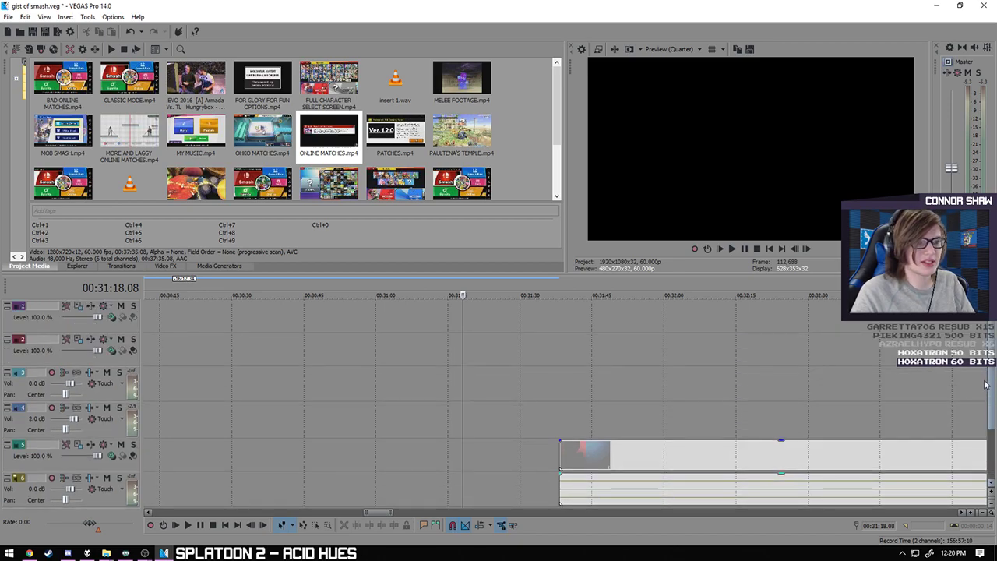
- Move the trimmed ONLINE MATCHES clip up to tracks 2 and 3, past the fountain match clip
scroll(536, 387, down, 6)
drag(401, 449, 393, 413)
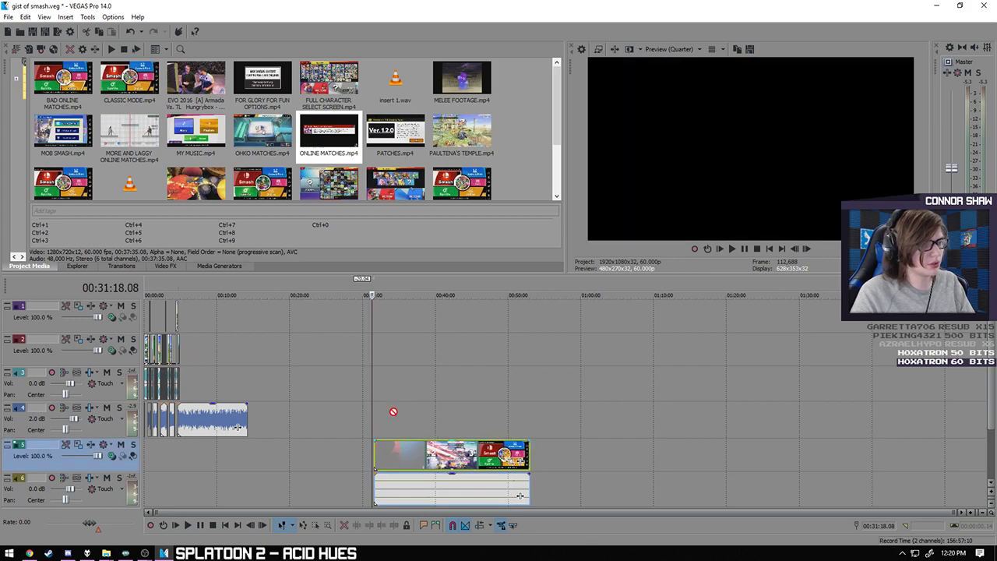
drag(406, 464, 228, 352)
scroll(394, 455, up, 5)
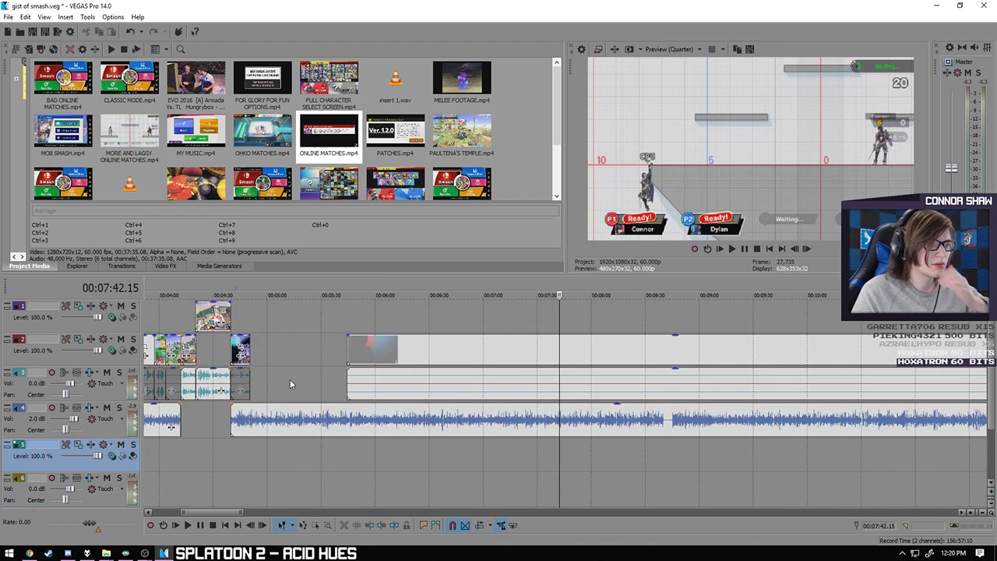
- Mute the ONLINE MATCHES audio event and move the clip against the fountain match clip's end at 00:04:50.30
click(377, 385)
right_click(377, 384)
mouse_move(411, 282)
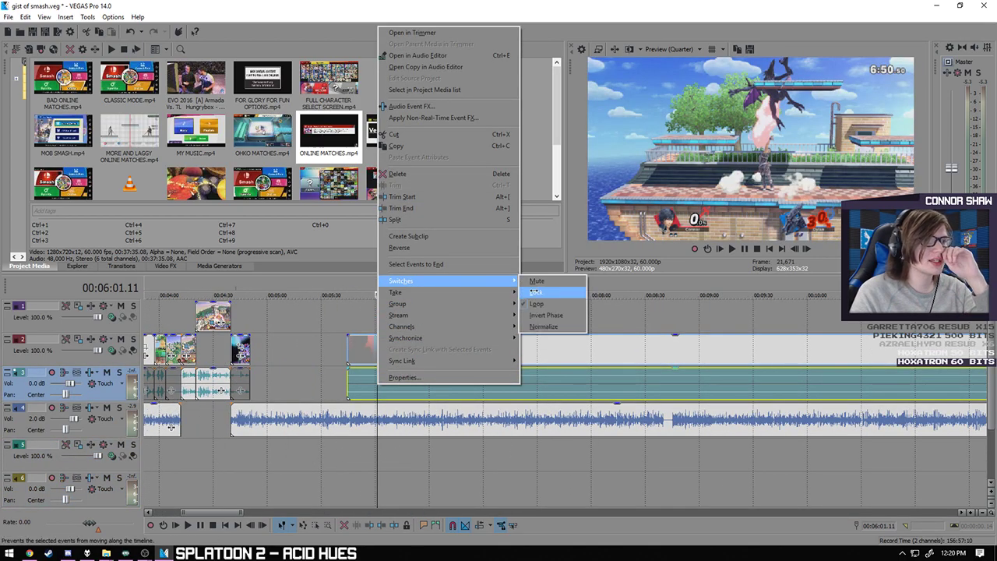
click(541, 285)
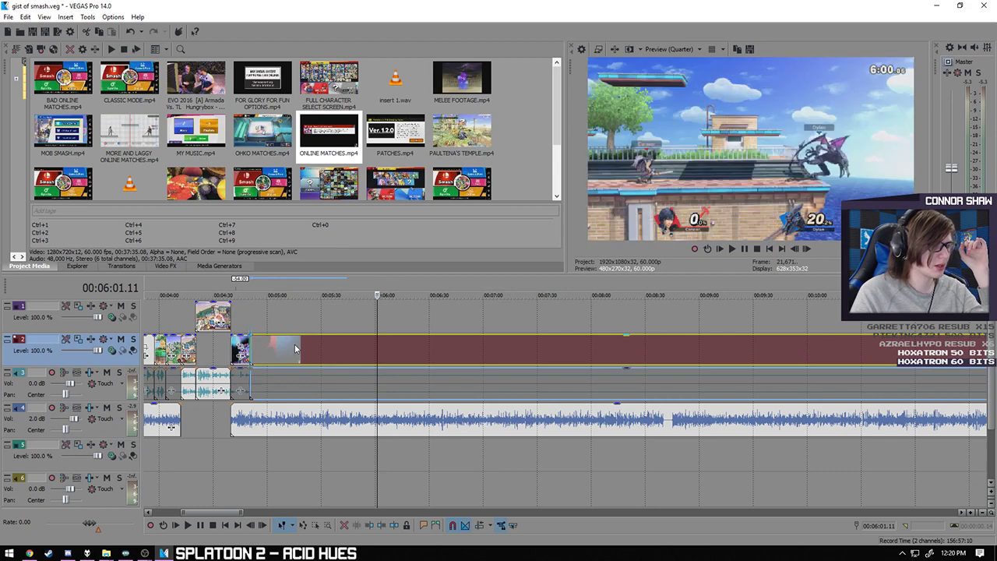
- Save the project and play the Chrom vs. Ridley clip against the narration from 00:04:50.30
click(252, 480)
scroll(379, 161, down, 3)
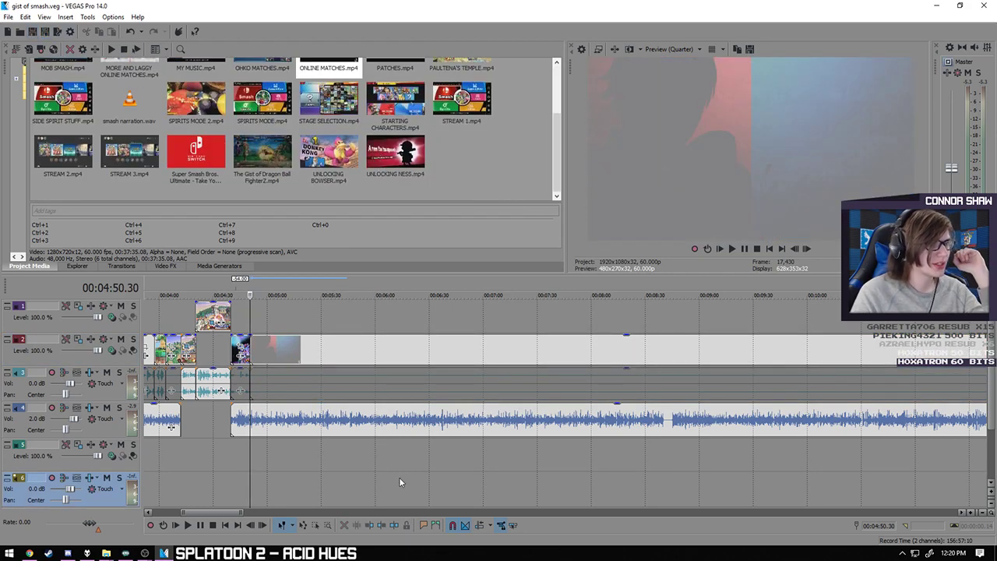
scroll(304, 495, up, 5)
click(188, 525)
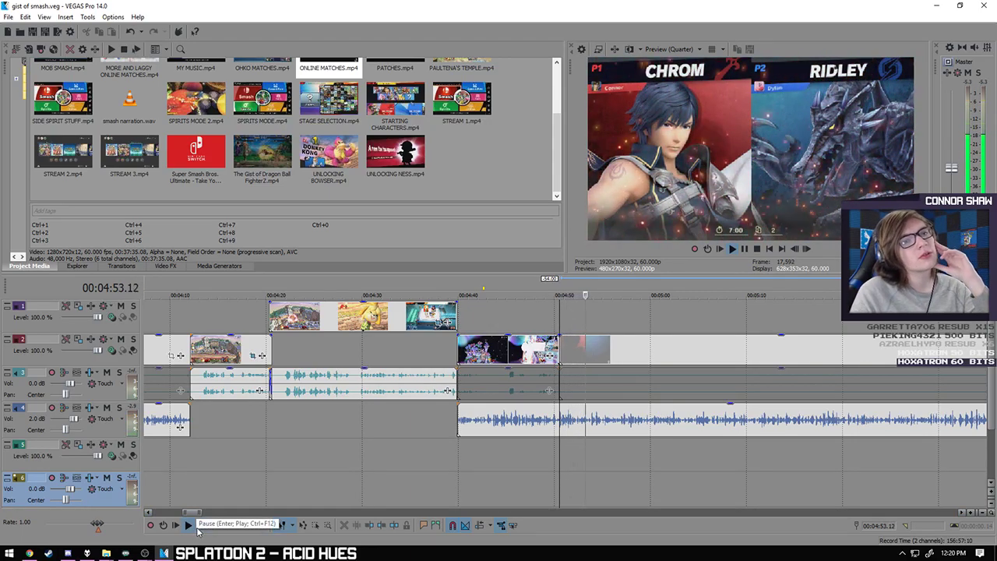
- Split the Chrom vs. Ridley clip at 00:04:54.08, where the match stage appears, and delete the remainder
scroll(525, 449, up, 8)
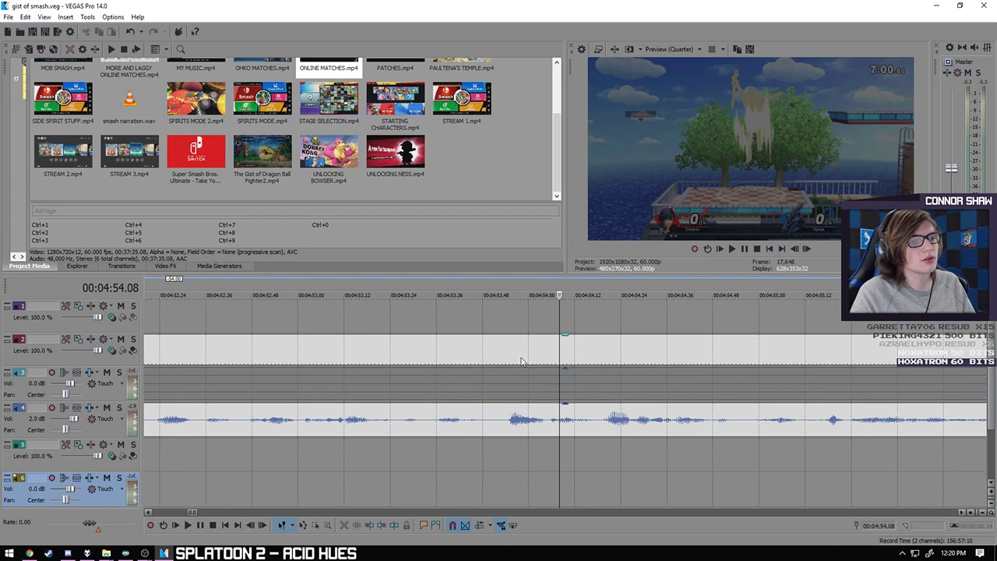
click(495, 382)
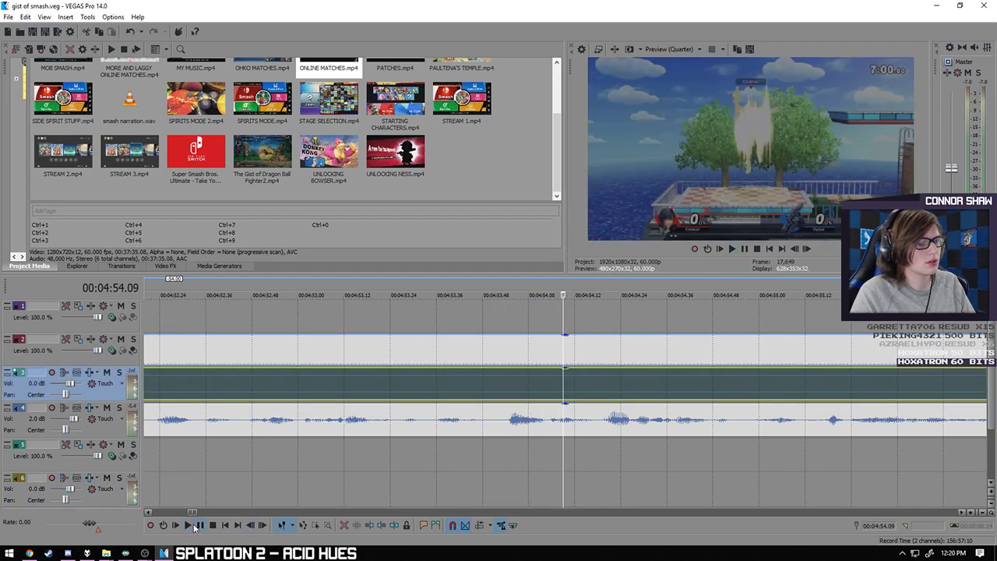
click(194, 526)
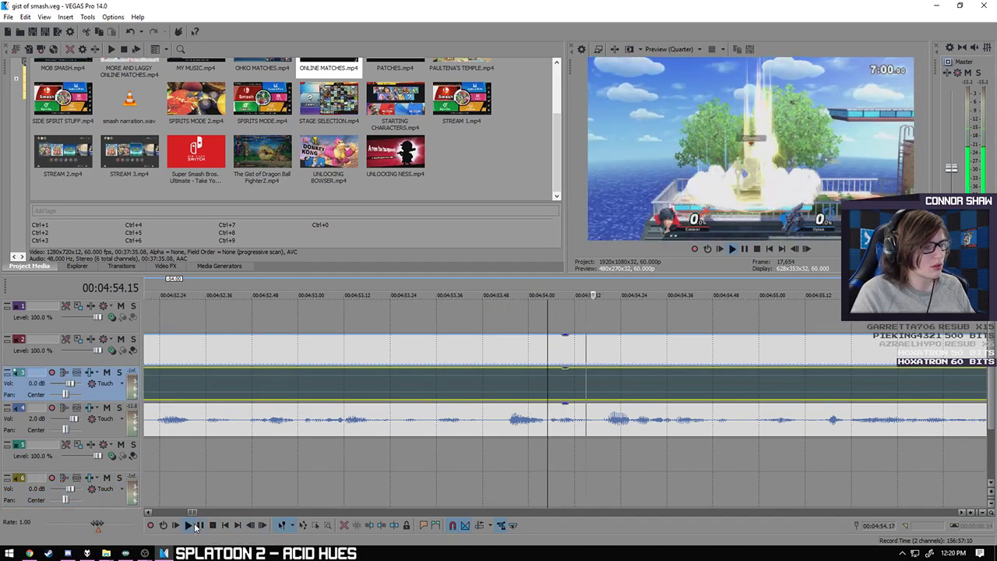
key(space)
click(561, 386)
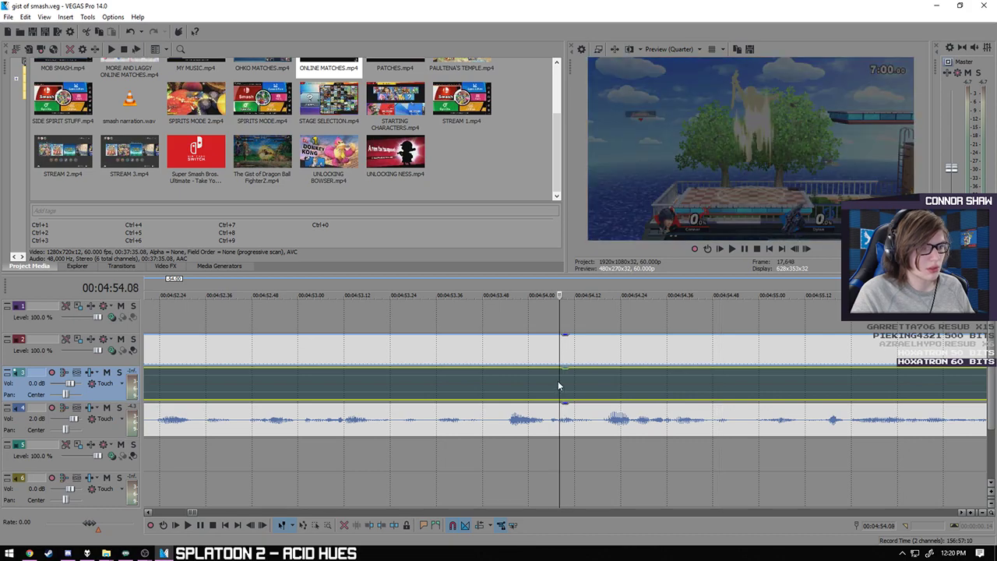
key(s)
scroll(501, 405, down, 4)
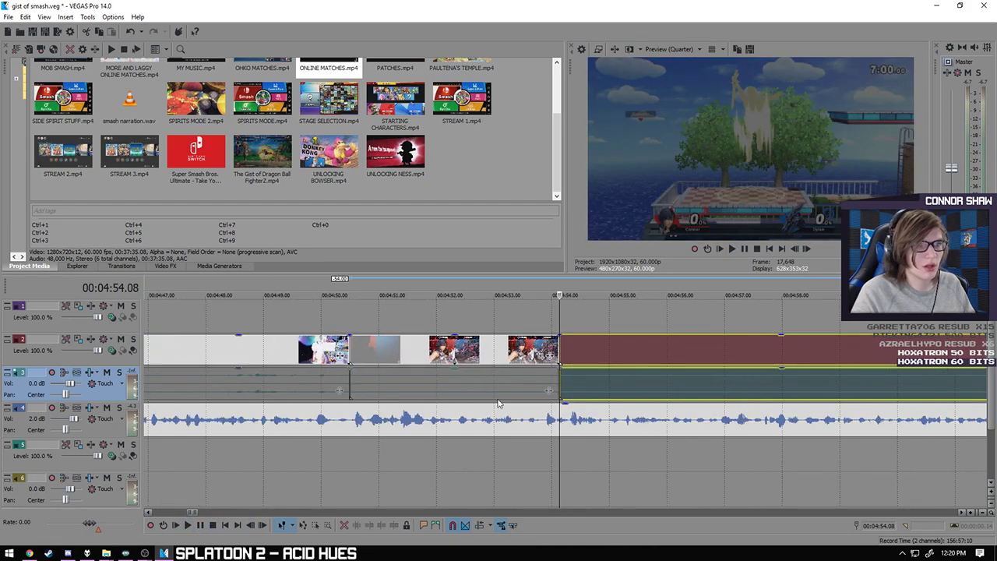
key(Delete)
- Shift the Chrom vs. Ridley clip two frames later and trim its end back to 00:04:54.08
mouse_move(449, 353)
mouse_down()
mouse_move(475, 353)
mouse_move(427, 352)
mouse_move(437, 353)
mouse_up()
scroll(455, 351, up, 5)
scroll(451, 362, down, 5)
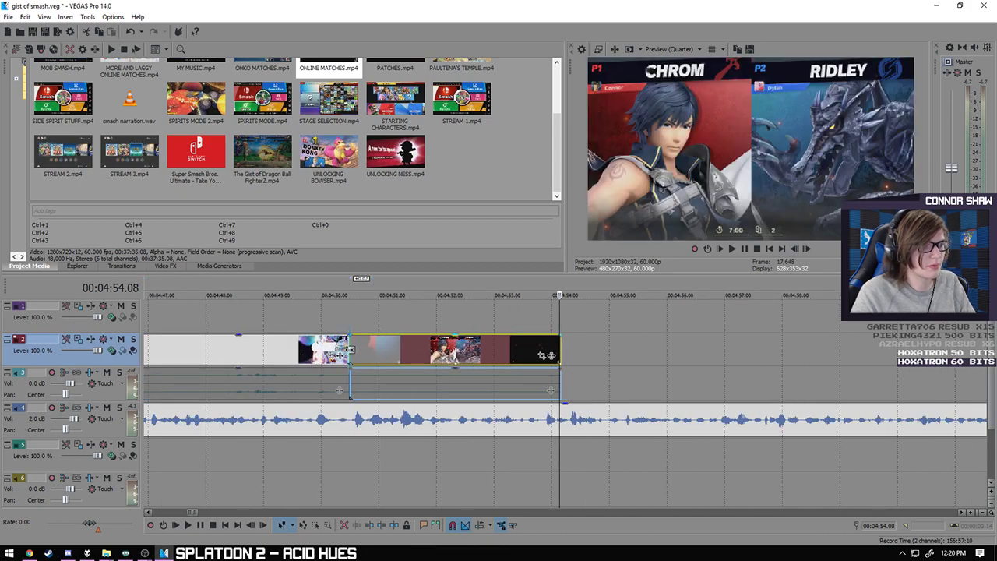
scroll(565, 387, up, 6)
scroll(564, 387, up, 3)
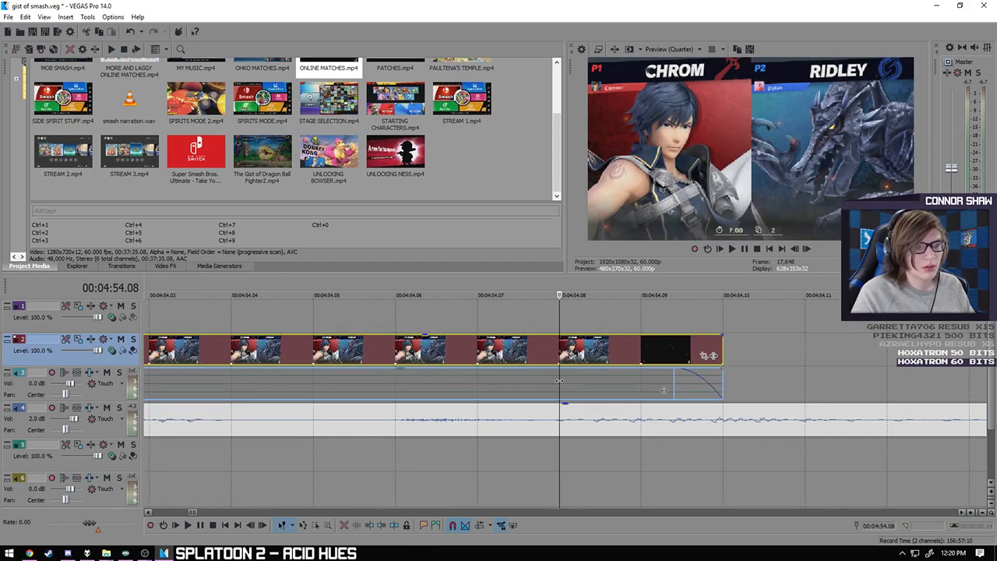
scroll(559, 380, down, 8)
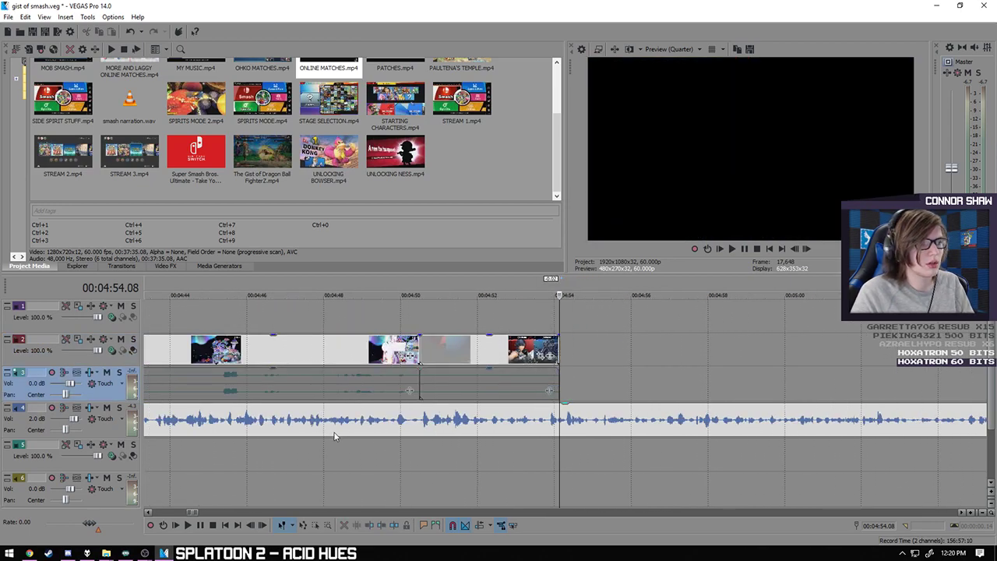
scroll(333, 435, down, 2)
- Play the versus screen clip and the uncovered narration from 00:04:50.30 to 00:04:57.39, and save the project
click(504, 467)
scroll(506, 465, up, 4)
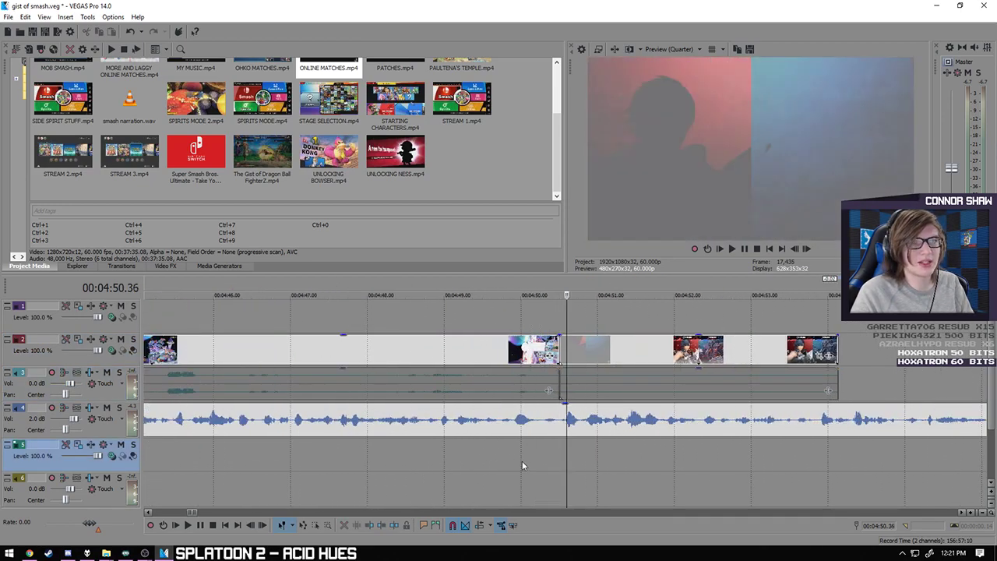
key(space)
click(559, 469)
key(space)
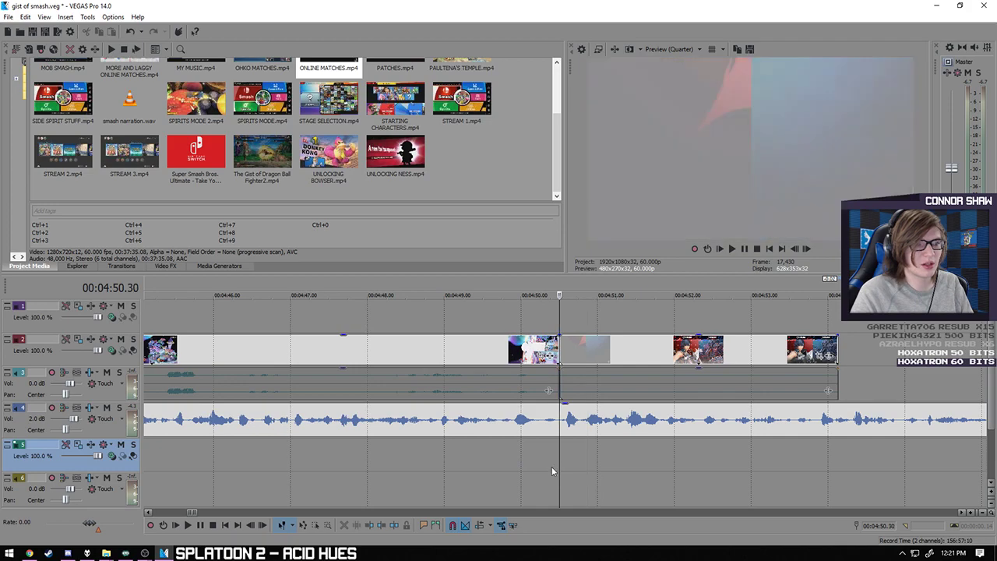
click(187, 526)
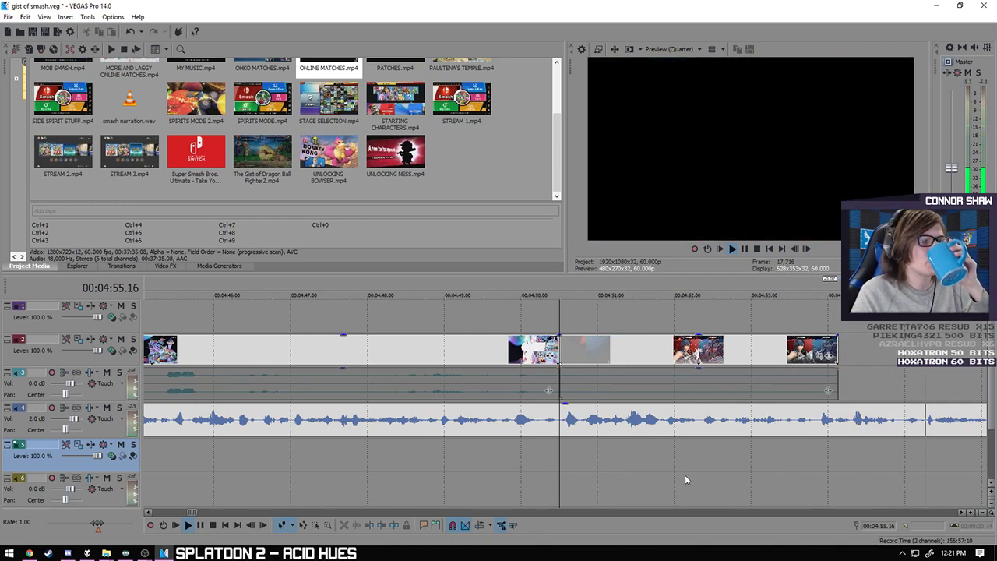
scroll(690, 478, down, 8)
click(201, 525)
scroll(688, 491, down, 3)
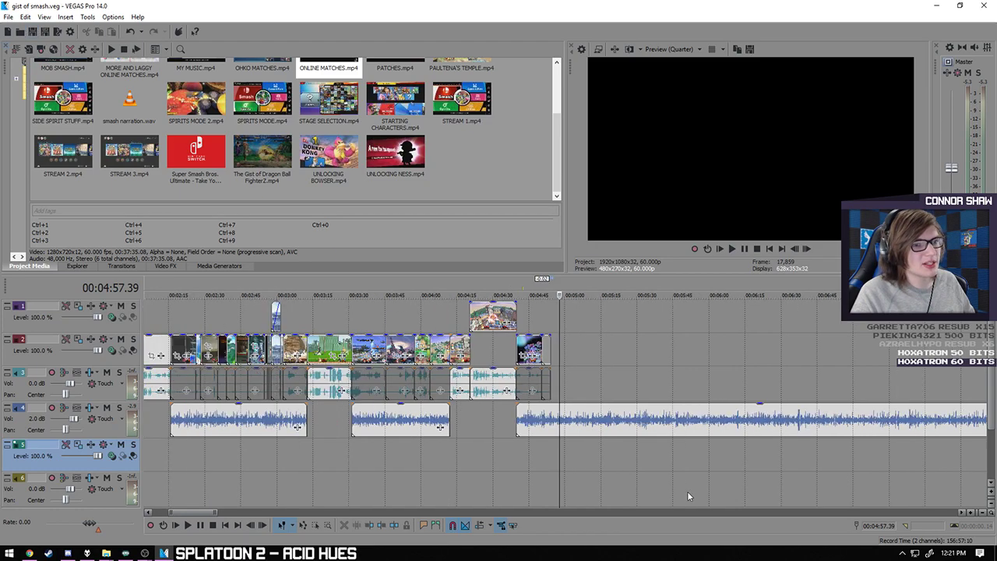
- Add ONLINE MATCHES.mp4 again to tracks 5 and 6, starting at the narration's end at 00:14:11.44
scroll(687, 491, down, 5)
click(339, 455)
scroll(338, 455, up, 4)
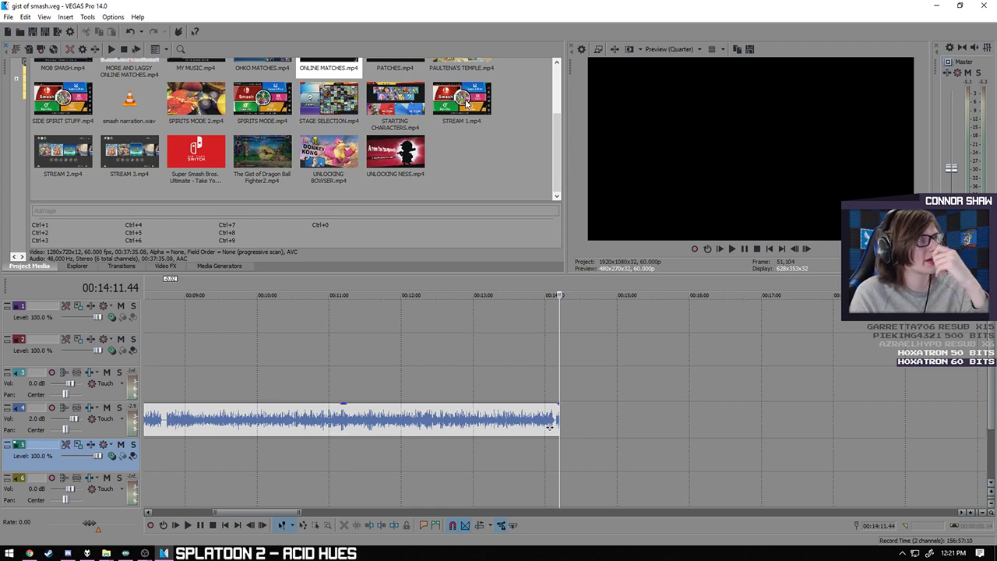
drag(561, 158, 541, 145)
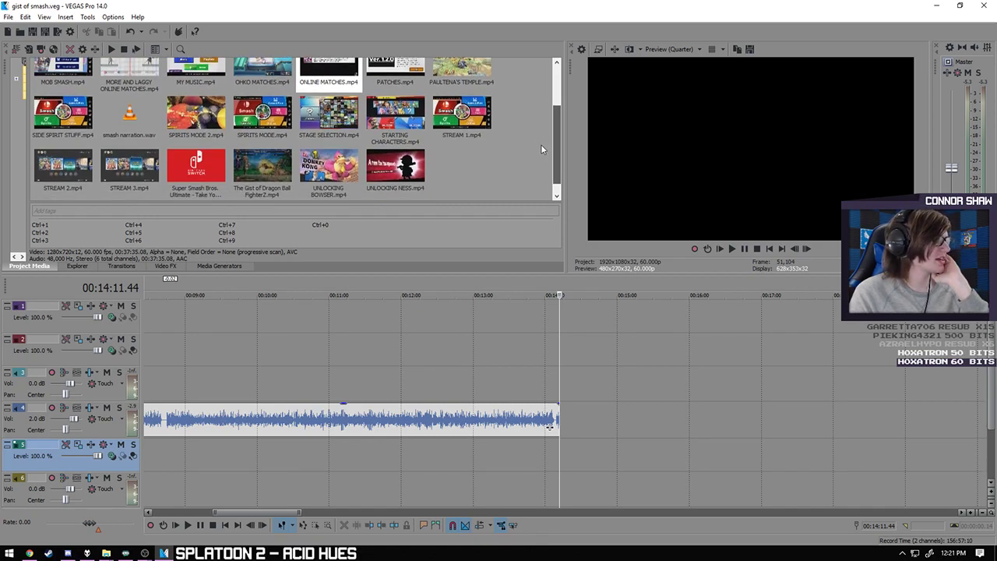
drag(540, 144, 469, 150)
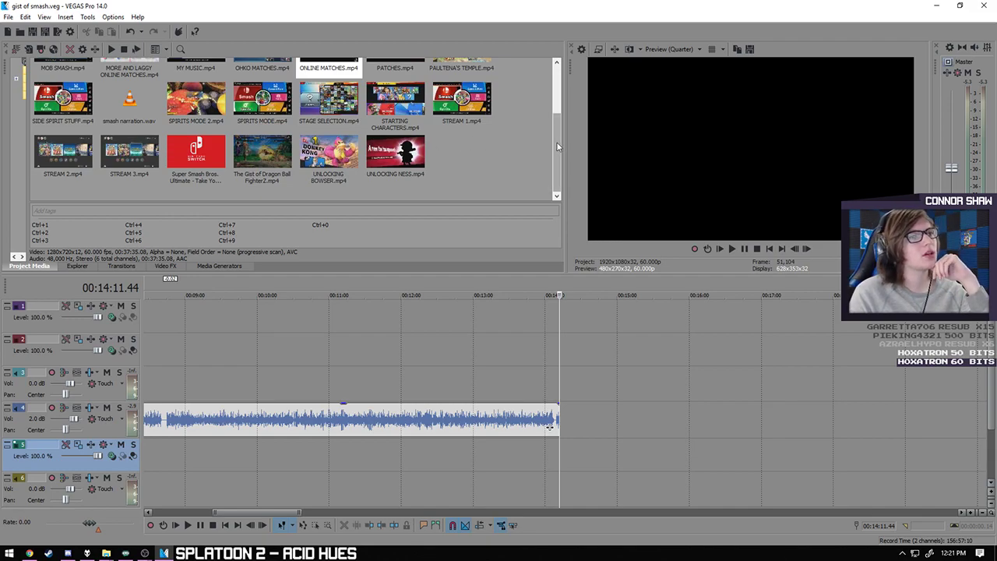
scroll(558, 148, up, 1)
drag(331, 92, 604, 473)
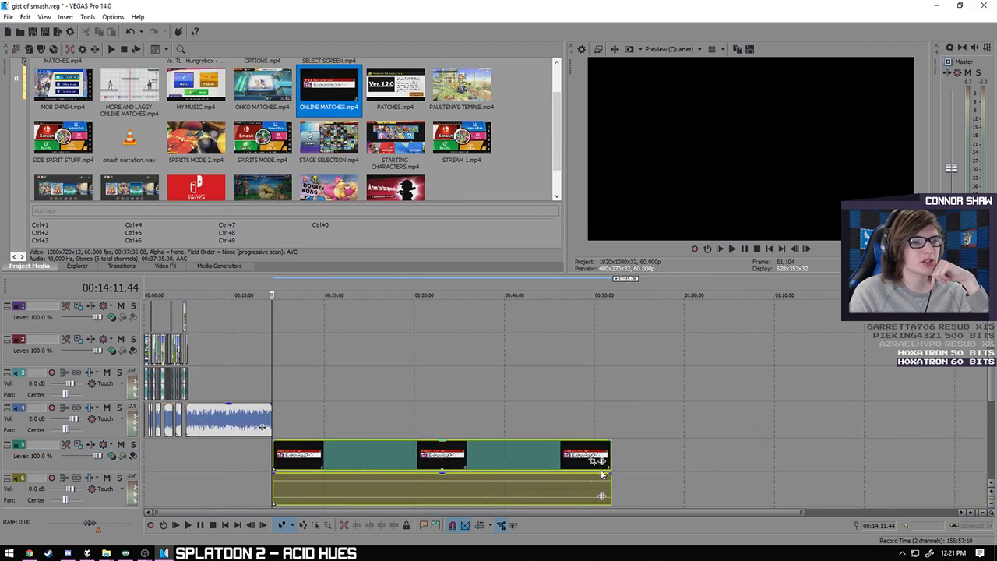
- Examine the new ONLINE MATCHES clip at several points up to 00:39:04.50 for another suitable match
click(392, 478)
scroll(411, 482, up, 5)
click(588, 482)
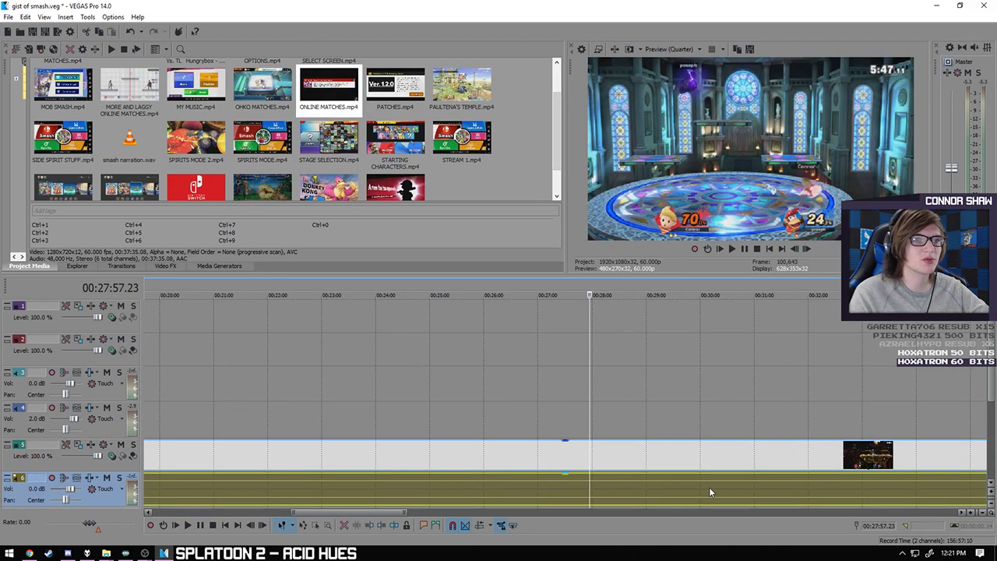
click(709, 490)
click(836, 486)
scroll(827, 486, down, 2)
click(676, 491)
key(space)
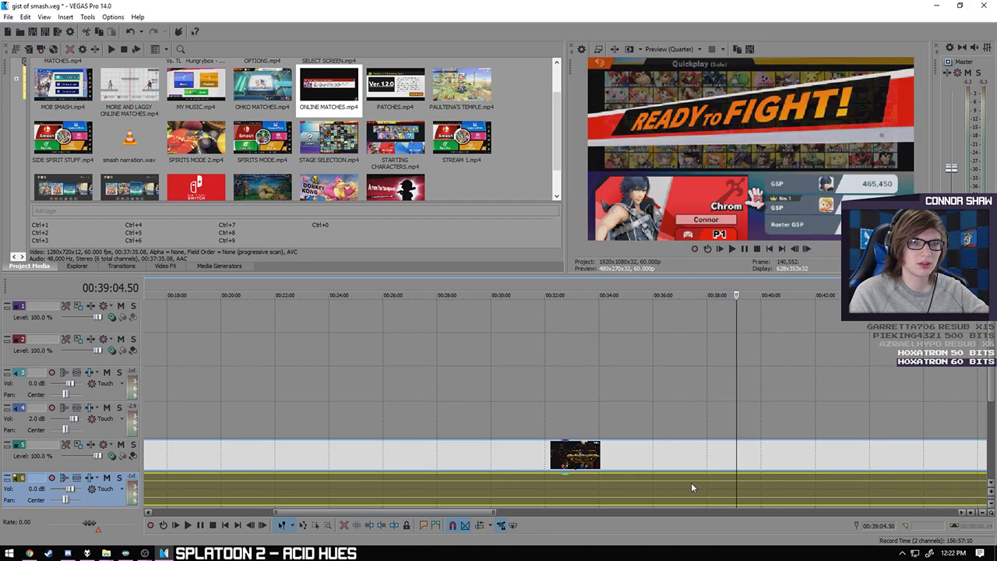
- Find the start of Chrom's intro in the ONLINE MATCHES clip and split the clip there at 00:38:35.43
scroll(691, 487, up, 2)
key(Left)
key(Left)
key(Left)
key(Left)
key(Left)
key(Left)
key(Left)
key(Left)
key(Left)
key(Left)
key(Left)
key(Left)
key(Left)
key(Left)
key(Left)
key(Left)
key(Left)
key(Left)
key(Left)
key(Left)
key(Left)
key(Left)
key(Left)
key(Left)
key(Left)
key(Left)
key(Left)
key(Left)
key(Left)
key(Left)
key(Left)
key(Left)
key(Left)
key(Left)
key(Left)
key(Left)
key(Left)
key(Left)
key(Left)
key(Left)
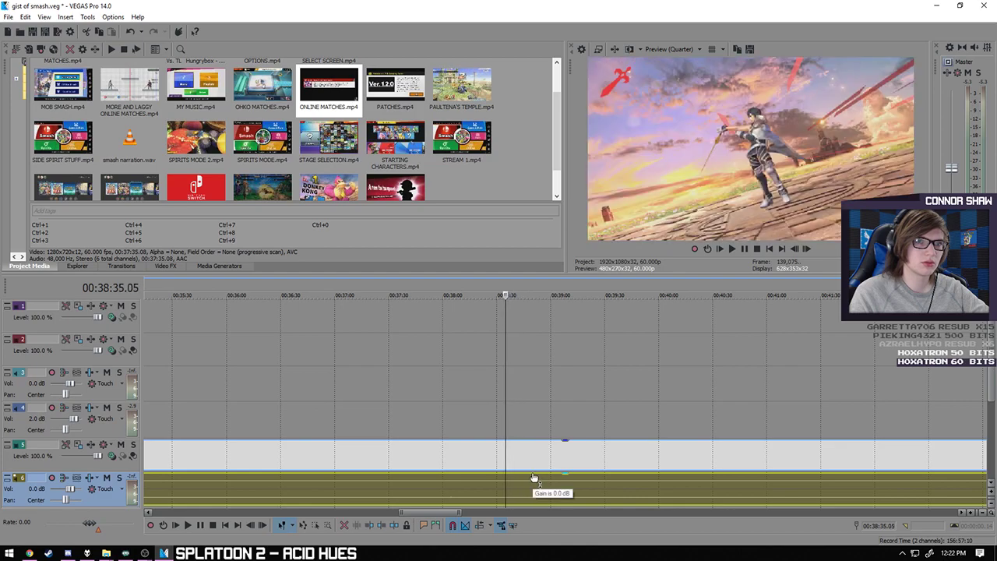
scroll(536, 478, up, 3)
key(Right)
key(Right)
key(Right)
key(Right)
key(Right)
key(Right)
key(Right)
key(Right)
key(Right)
key(Right)
key(Right)
key(Right)
key(Right)
key(Right)
key(Right)
key(Left)
key(Left)
key(Right)
key(Right)
scroll(576, 479, down, 5)
key(s)
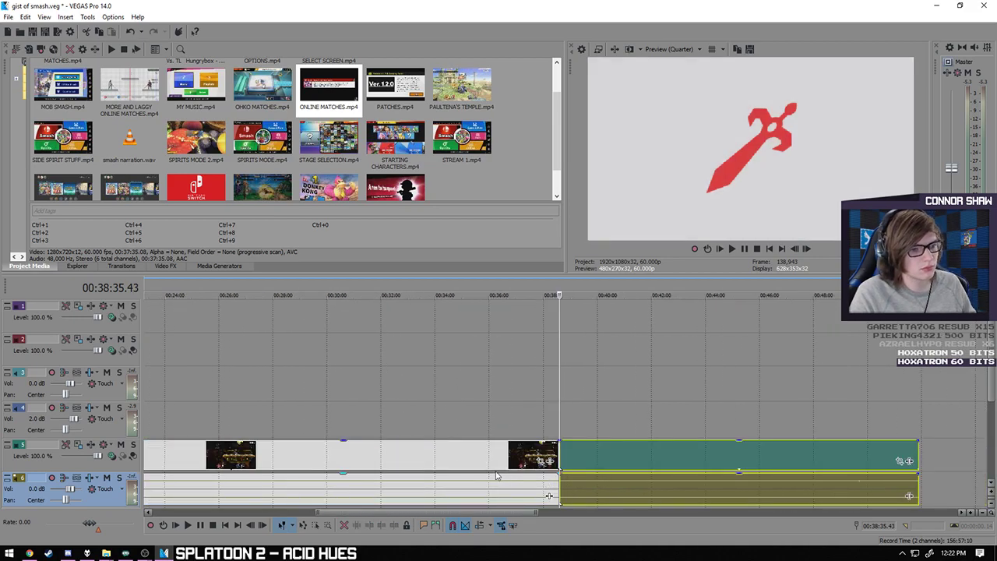
- Delete the part of the ONLINE MATCHES clip that lies before the split at 00:38:35.43
scroll(505, 475, down, 4)
click(356, 461)
key(Delete)
scroll(425, 436, down, 2)
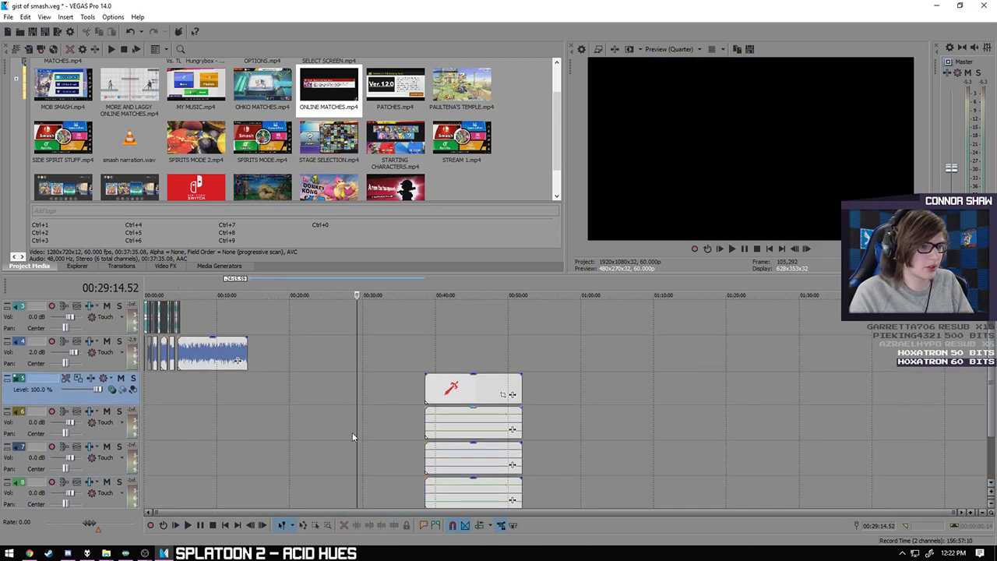
- Delete the extra audio tracks 7 and 8 and mute the remaining ONLINE MATCHES audio on track 6
click(100, 465)
key(Delete)
key(Delete)
right_click(433, 421)
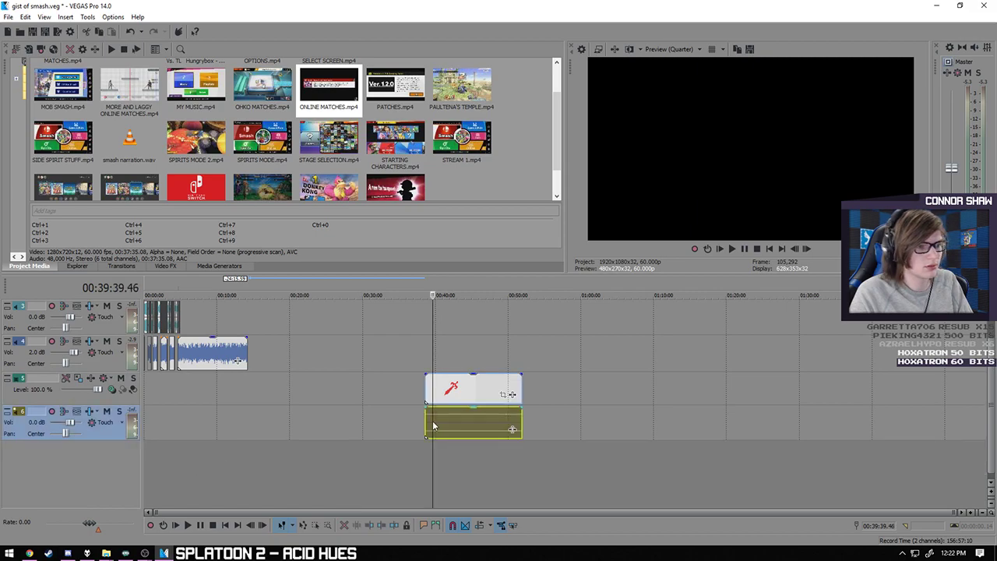
mouse_move(458, 317)
click(594, 317)
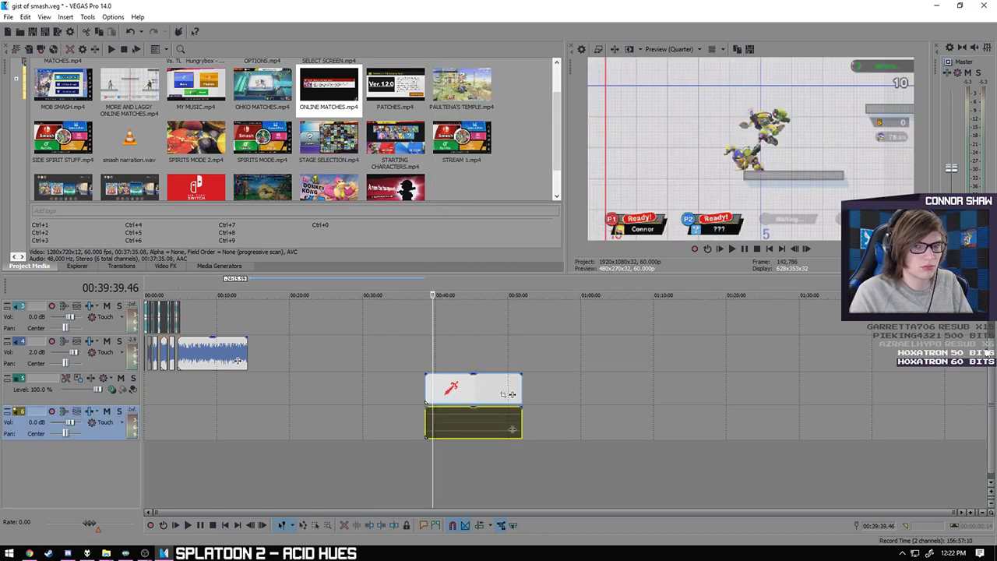
- Move the remaining ONLINE MATCHES footage back over the narration, with its video on track 2 and its audio on track 3
drag(990, 359, 989, 350)
drag(470, 397, 471, 398)
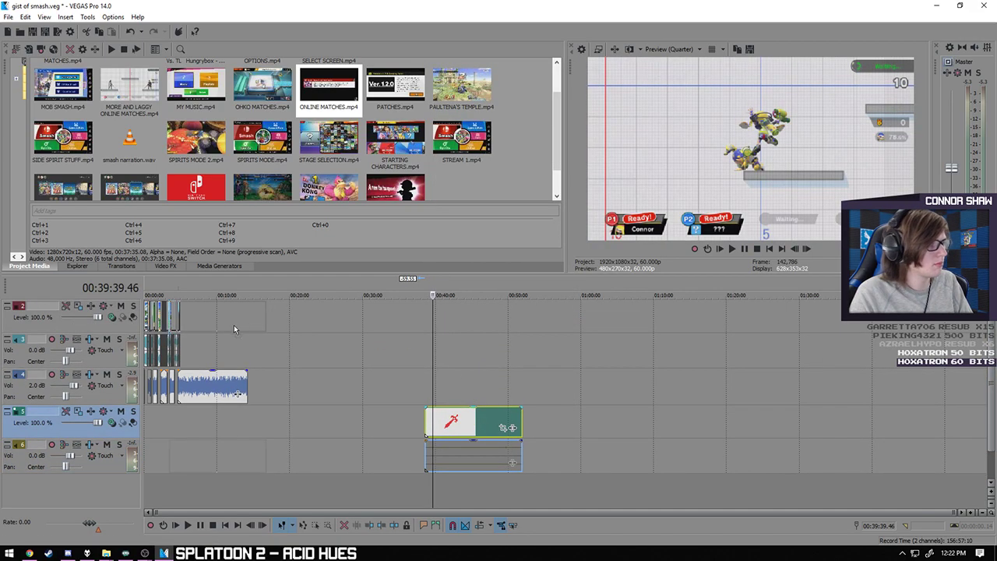
drag(244, 326, 246, 321)
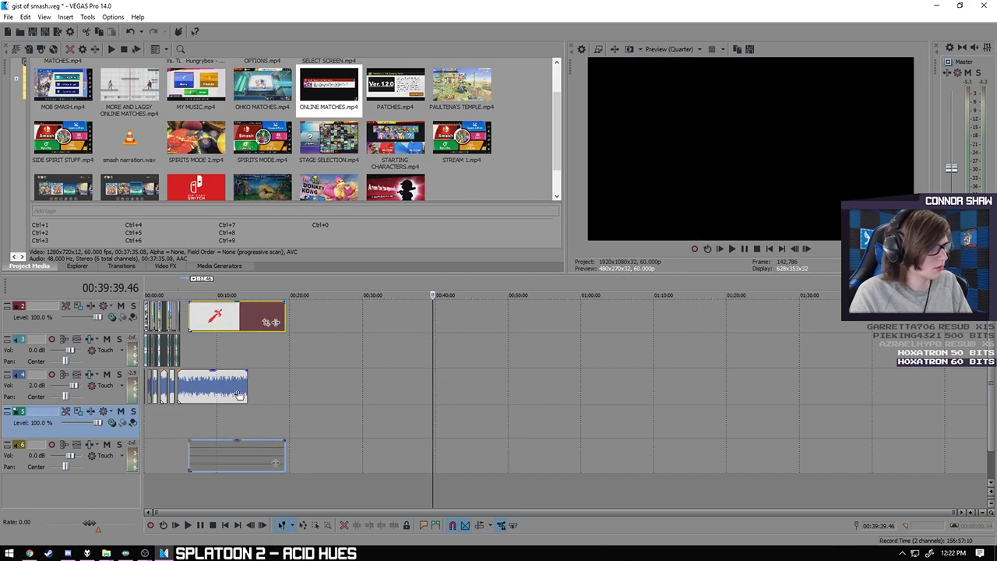
click(238, 458)
drag(239, 459, 219, 355)
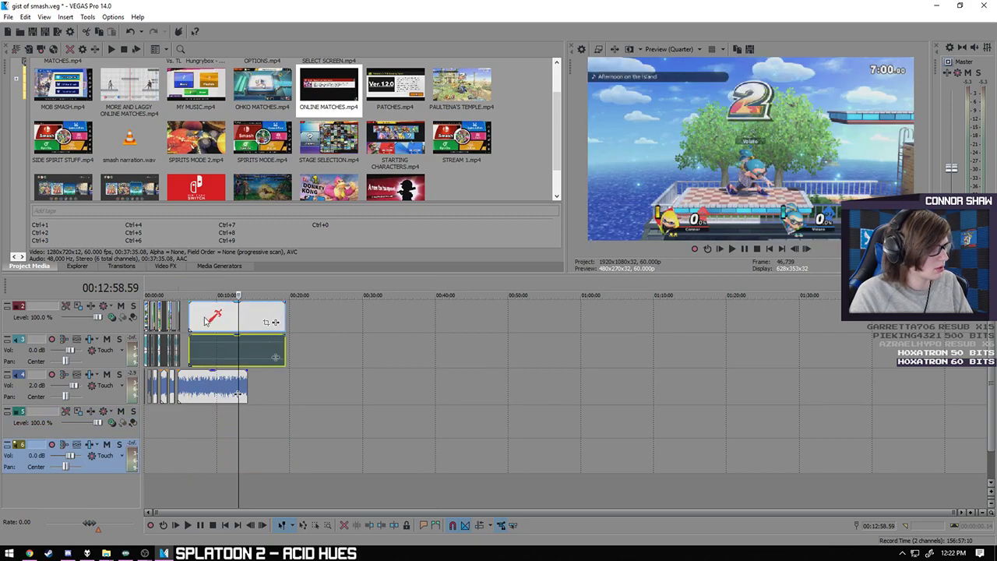
- Shift the Chrom intro clip earlier so it starts directly at the end of the Chrom vs. Ridley clip
click(189, 443)
scroll(262, 433, up, 5)
scroll(430, 449, up, 4)
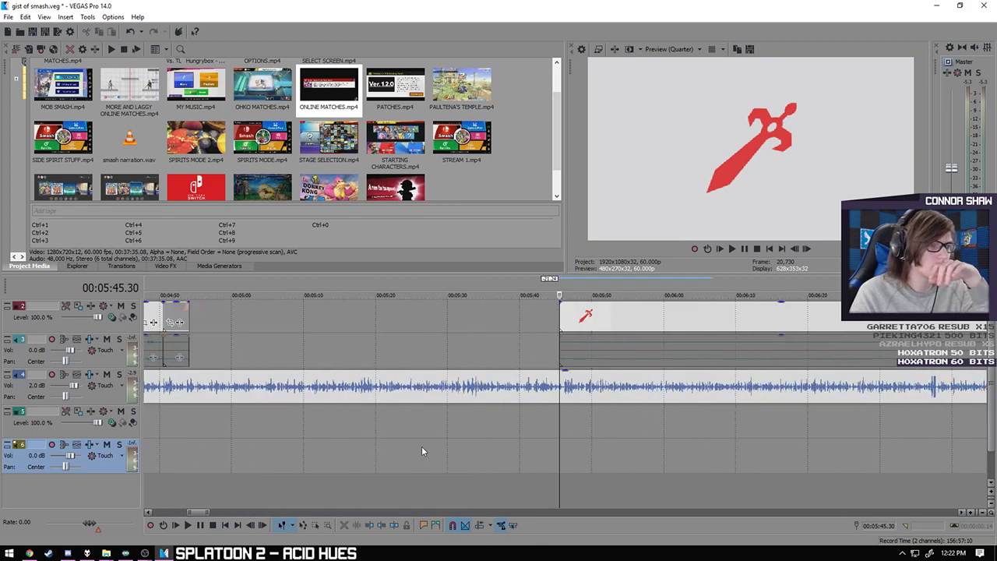
click(185, 427)
drag(588, 321, 215, 314)
scroll(613, 439, up, 5)
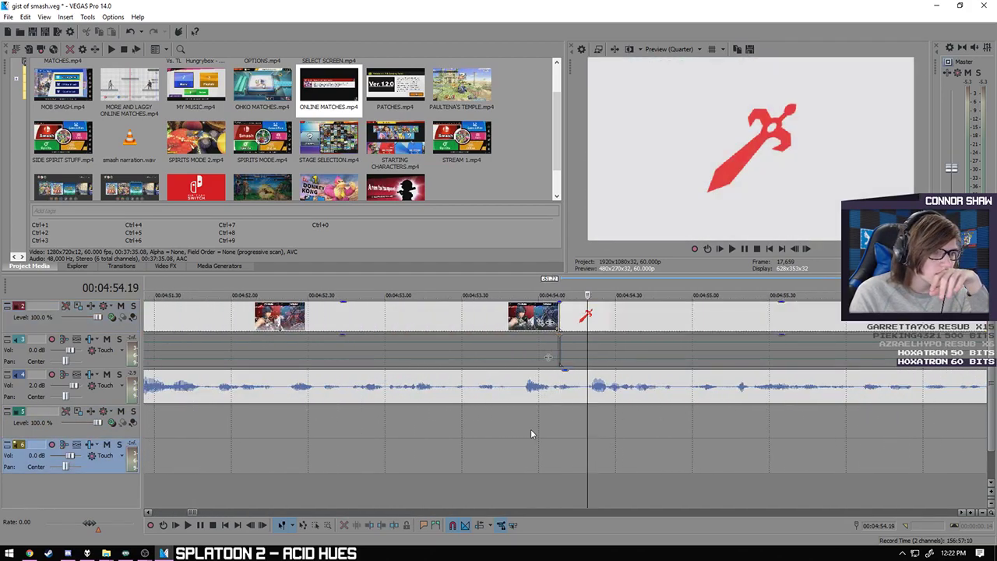
- Play the narration over the Chrom intro clip and trim the clip's end to 00:04:57.41
click(530, 428)
click(187, 526)
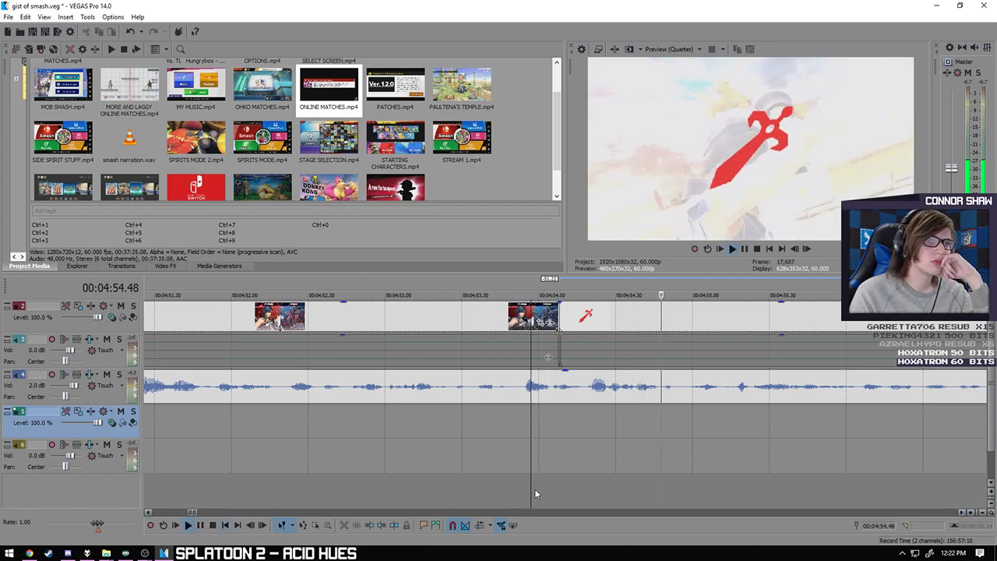
scroll(554, 453, down, 3)
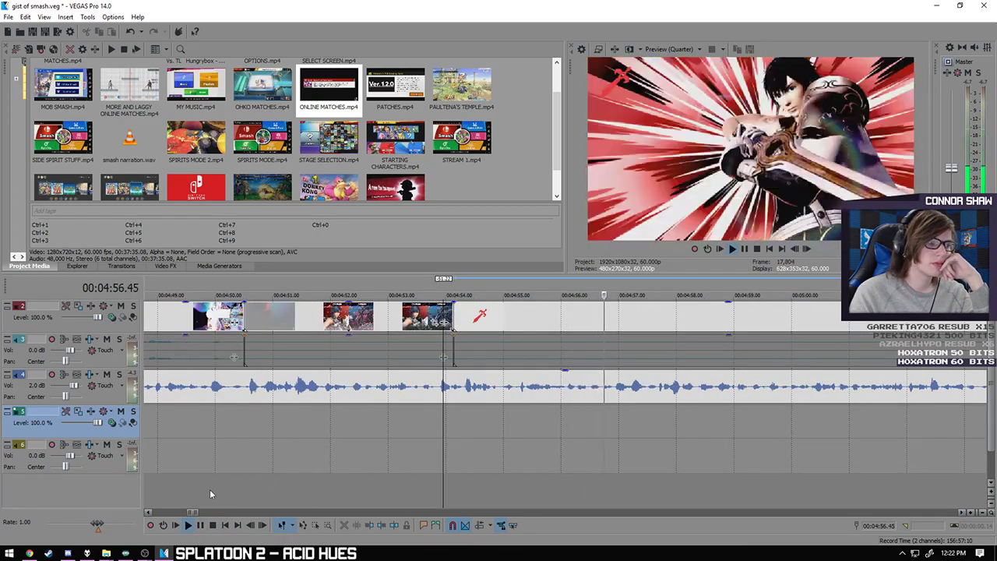
key(Return)
scroll(519, 473, up, 10)
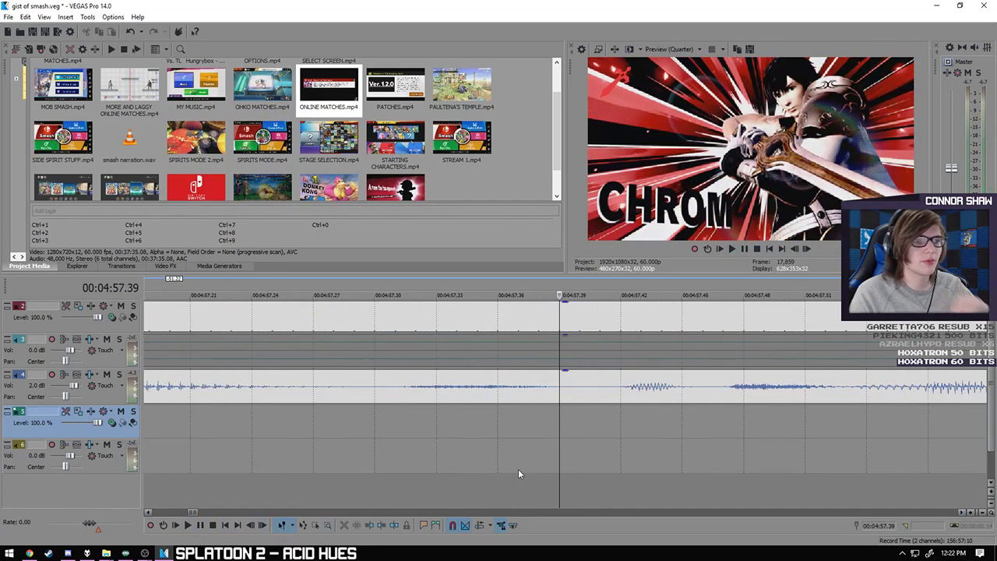
click(584, 342)
click(188, 525)
click(213, 525)
scroll(546, 450, down, 10)
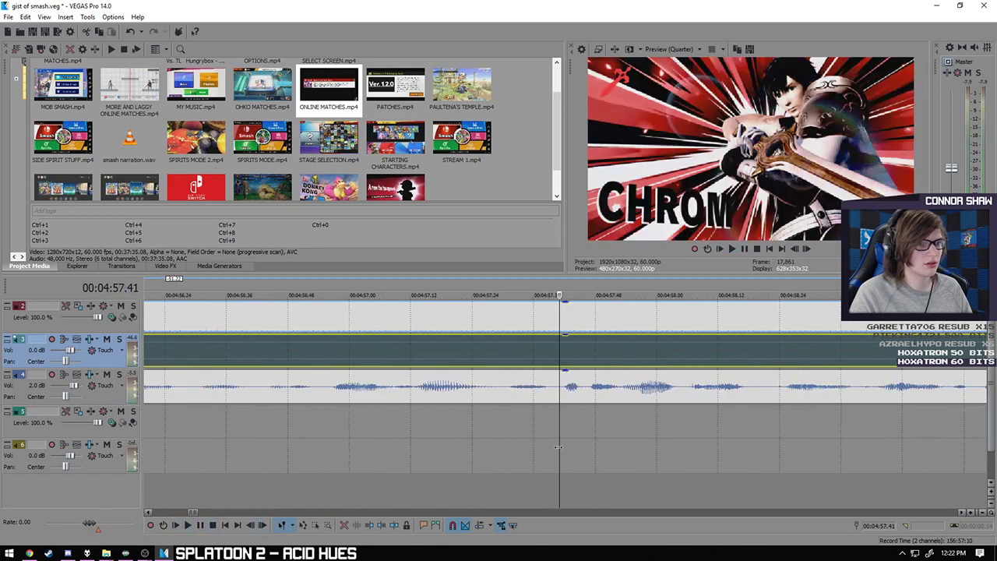
click(591, 431)
scroll(579, 435, down, 3)
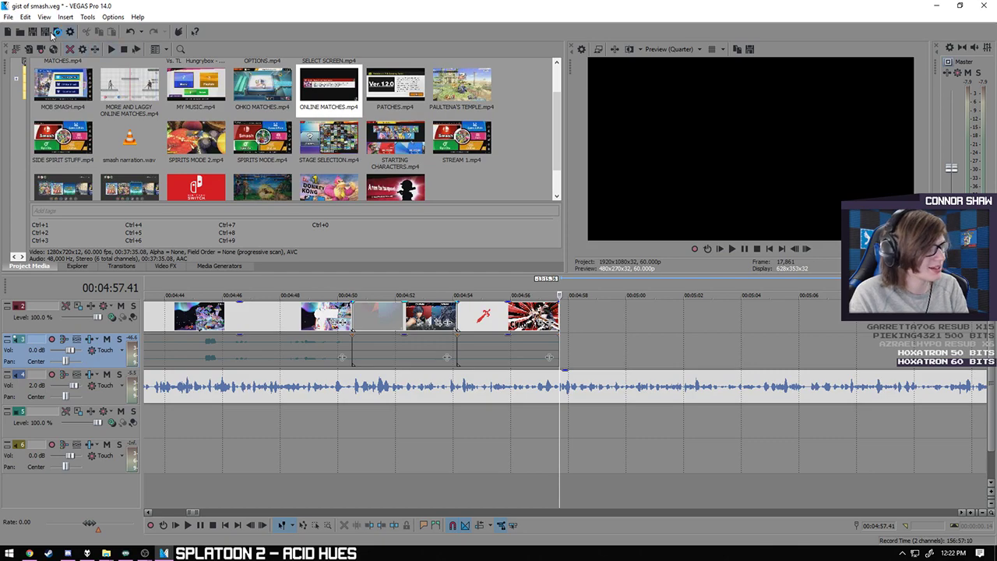
- Save the project and play the finished section from 00:04:50.30 through the end of the Chrom intro clip
click(356, 435)
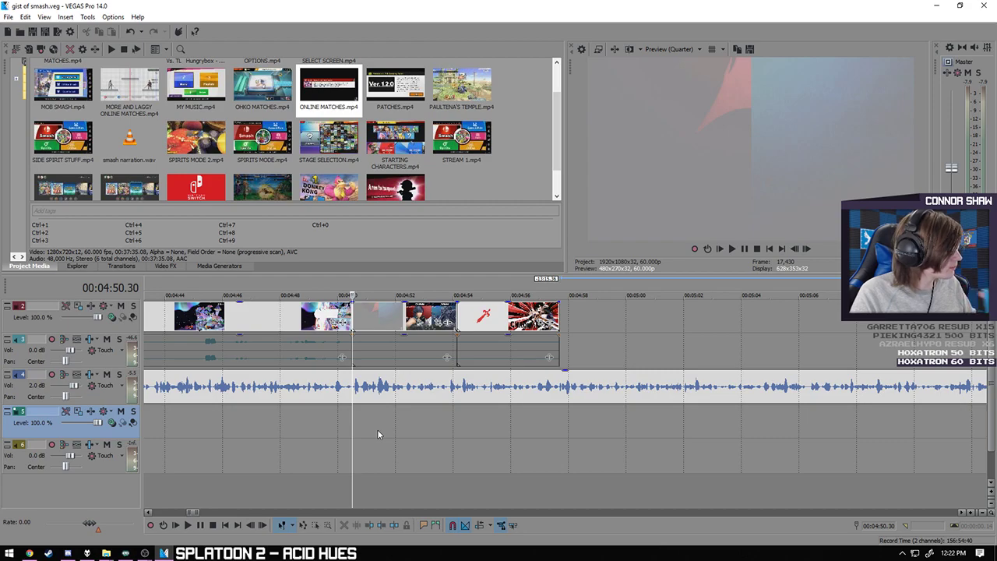
click(190, 526)
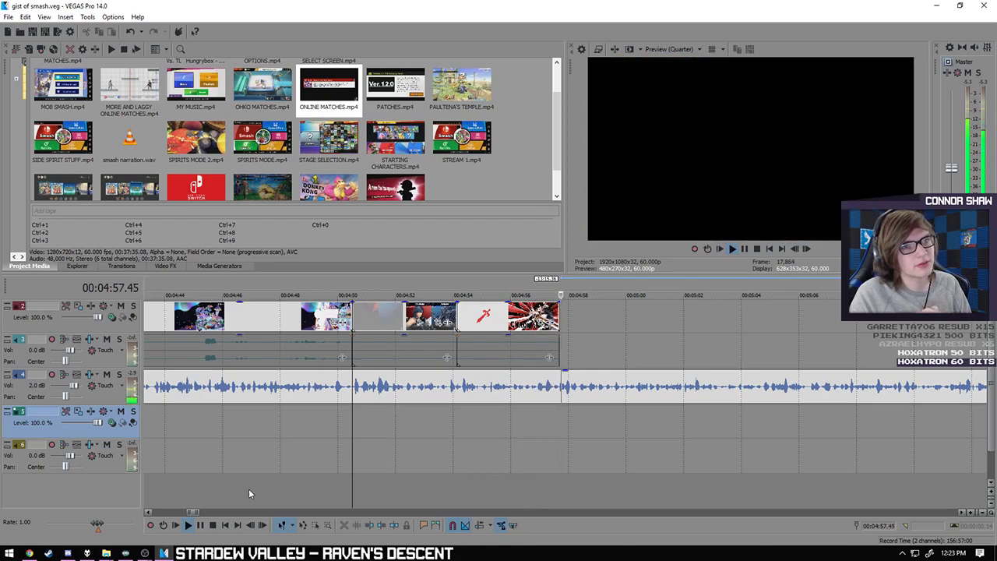
scroll(508, 453, up, 2)
click(201, 525)
- Play the uncovered narration from the Chrom intro clip's end at 00:04:57.41 to about 00:05:07.20
click(490, 442)
scroll(501, 444, up, 5)
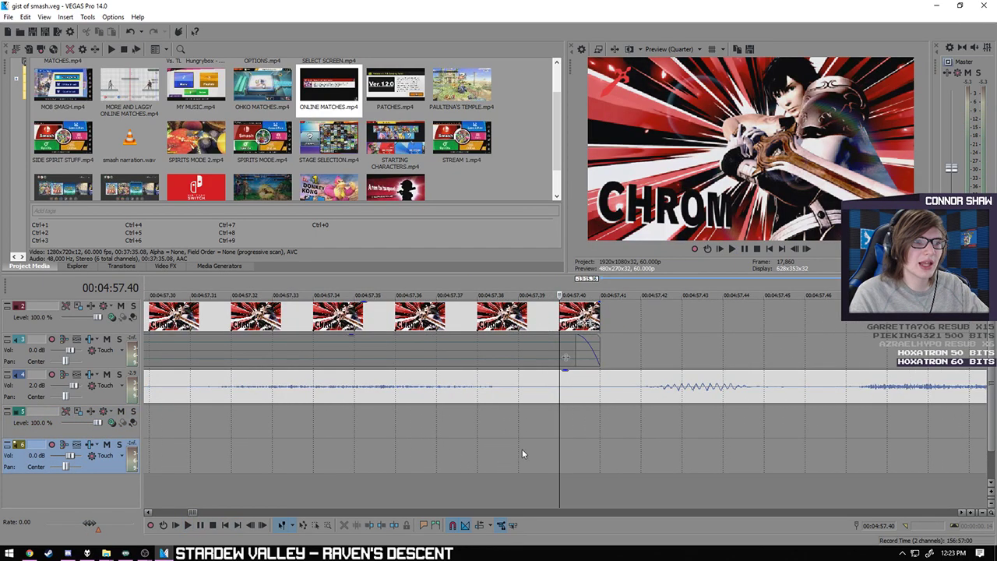
click(596, 458)
scroll(601, 462, down, 3)
click(187, 525)
scroll(455, 484, down, 5)
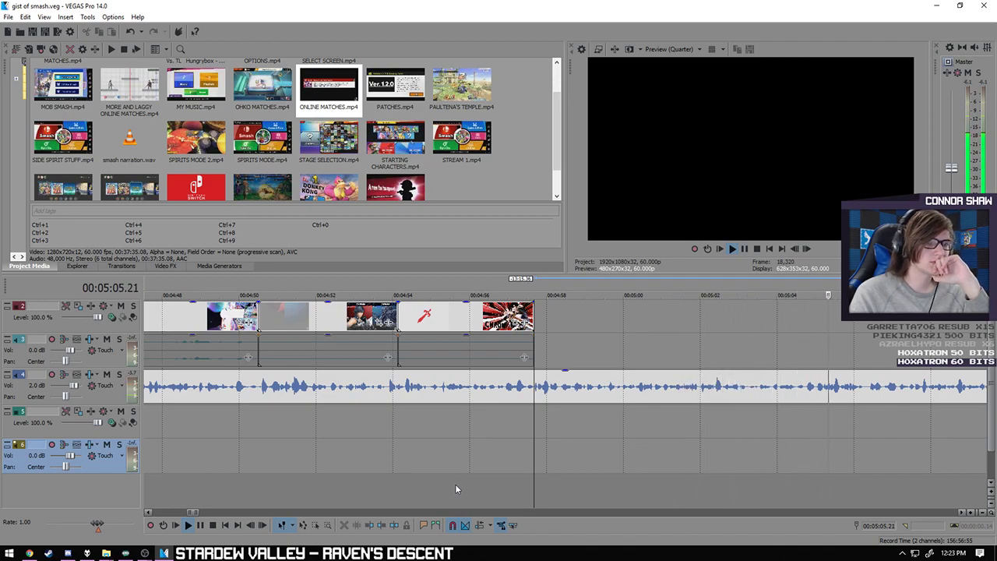
scroll(455, 483, down, 3)
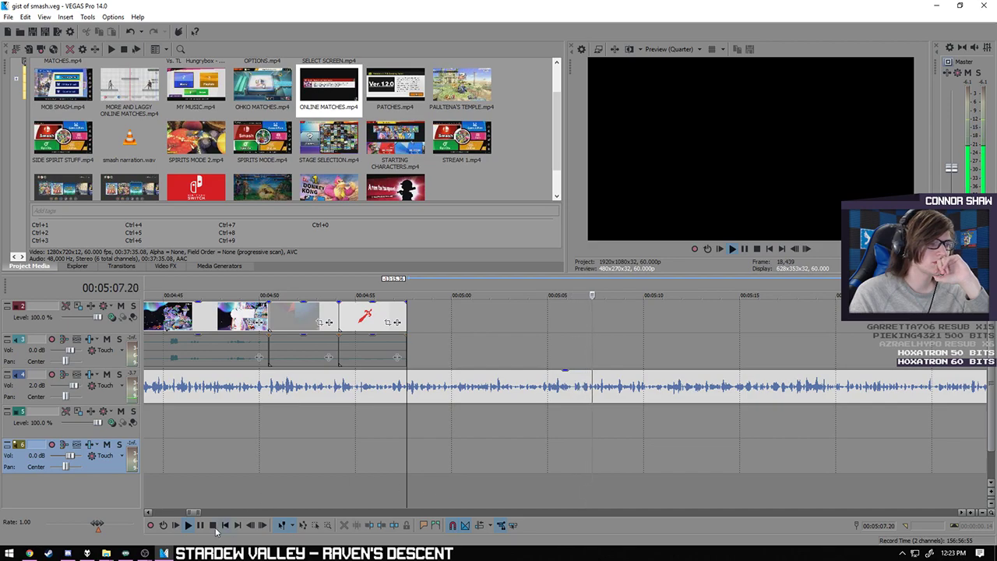
click(412, 421)
- Browse the project media and add STREAM 3.mp4 on new tracks from track 5 downward, starting just before 00:20:00
scroll(441, 441, down, 6)
scroll(441, 445, down, 5)
drag(560, 129, 481, 115)
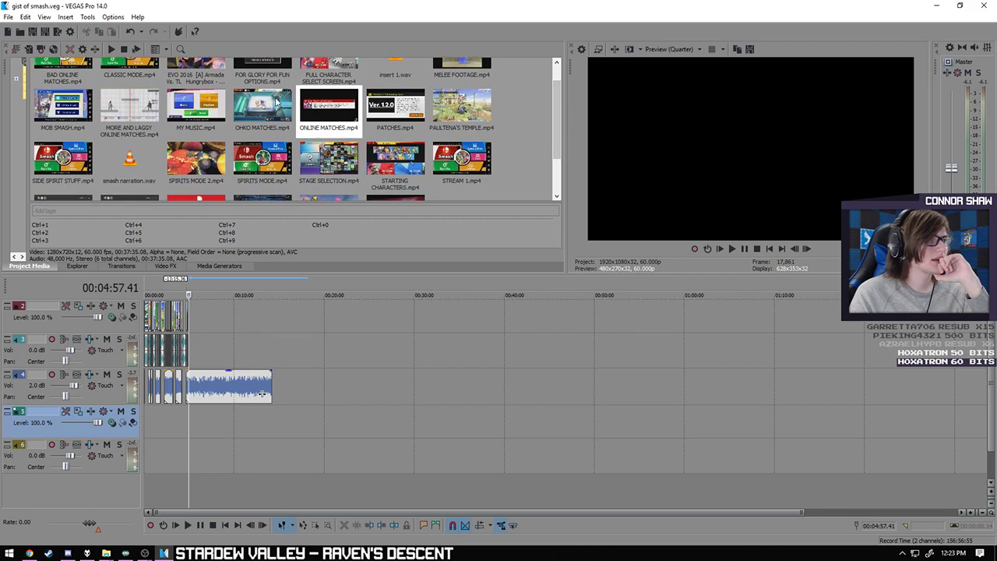
mouse_move(255, 110)
mouse_down()
mouse_move(385, 384)
mouse_move(355, 414)
mouse_move(350, 370)
mouse_move(378, 466)
mouse_move(347, 430)
mouse_move(269, 121)
mouse_up()
drag(559, 140, 559, 176)
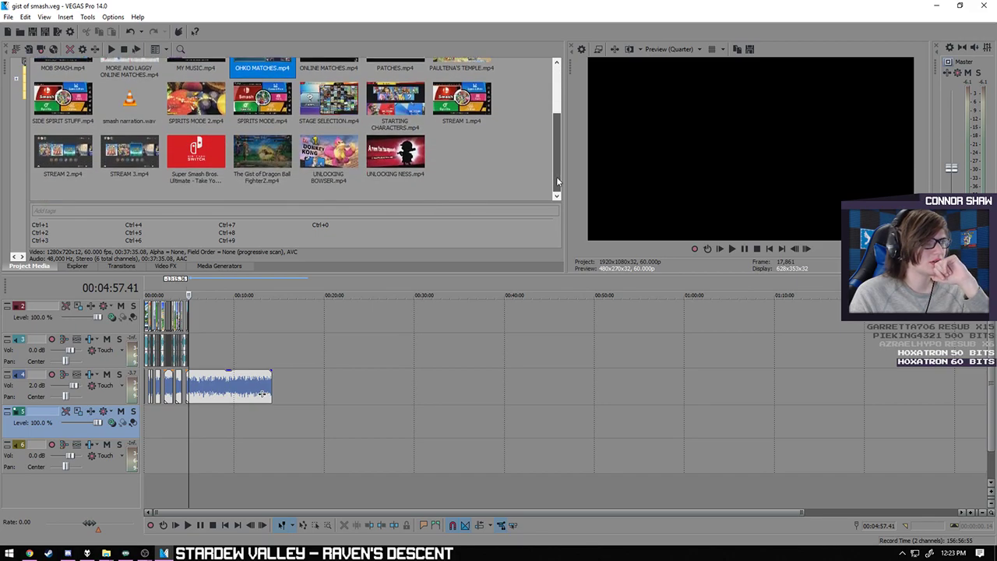
mouse_move(556, 178)
mouse_down()
mouse_move(552, 152)
mouse_move(557, 166)
mouse_up()
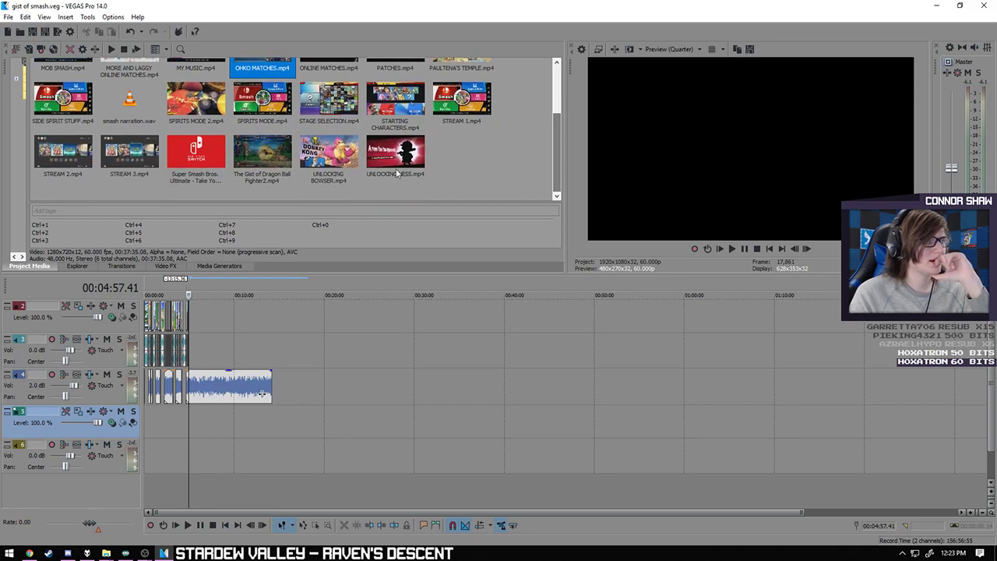
drag(139, 155, 322, 428)
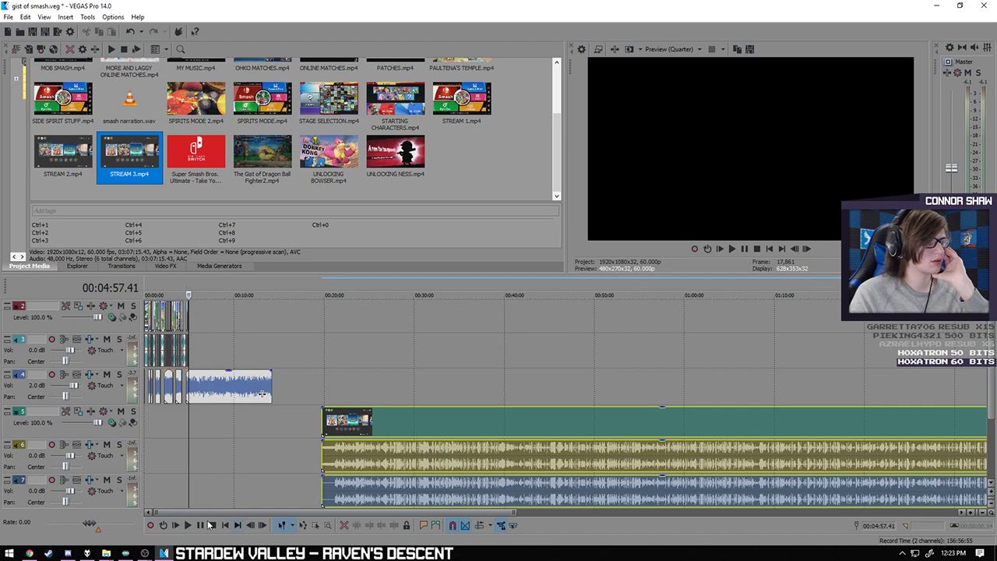
- Delete the extra audio track 7 and mute the STREAM 3 audio on track 6
click(109, 506)
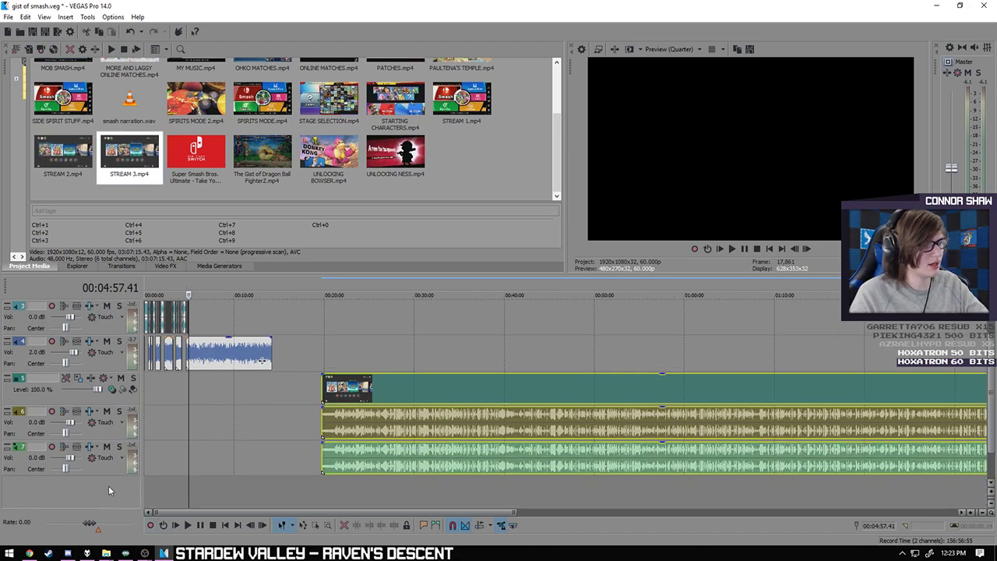
key(Delete)
right_click(360, 421)
mouse_move(425, 318)
click(534, 318)
- Examine the STREAM 3 clip at several points from 00:38:21.06 onward for a suitable match
click(491, 436)
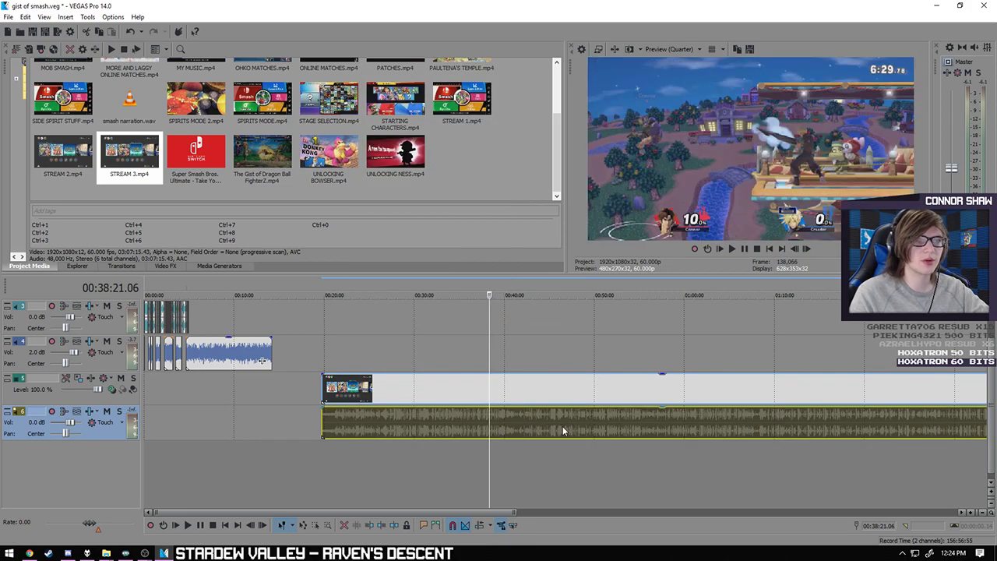
click(563, 431)
click(699, 423)
click(779, 434)
click(904, 435)
scroll(739, 445, up, 5)
click(691, 434)
scroll(742, 424, up, 4)
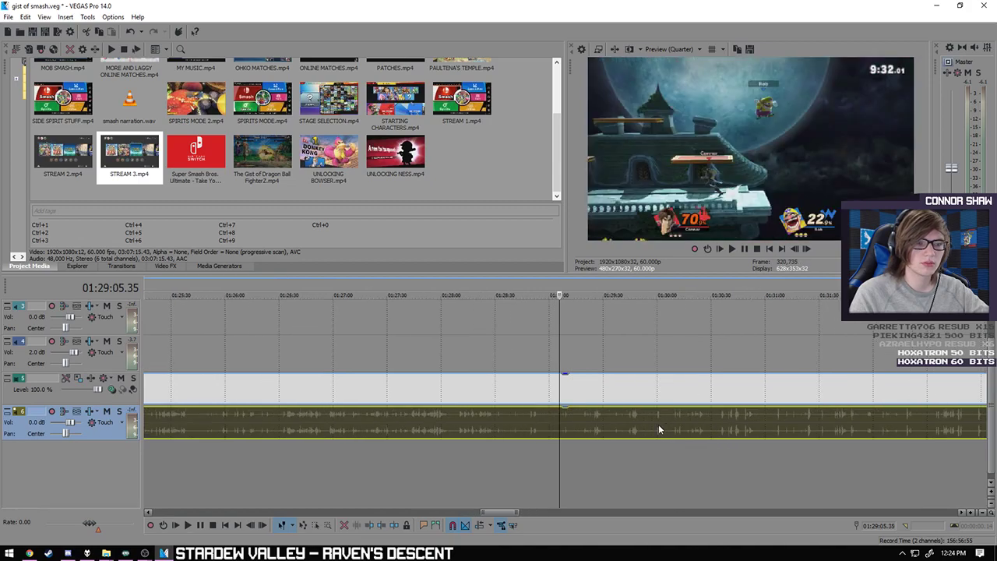
- Examine the Wario matches in the STREAM 3 clip between about 01:31:24 and 01:35:22 for usable moments
scroll(733, 428, down, 3)
click(740, 428)
click(802, 428)
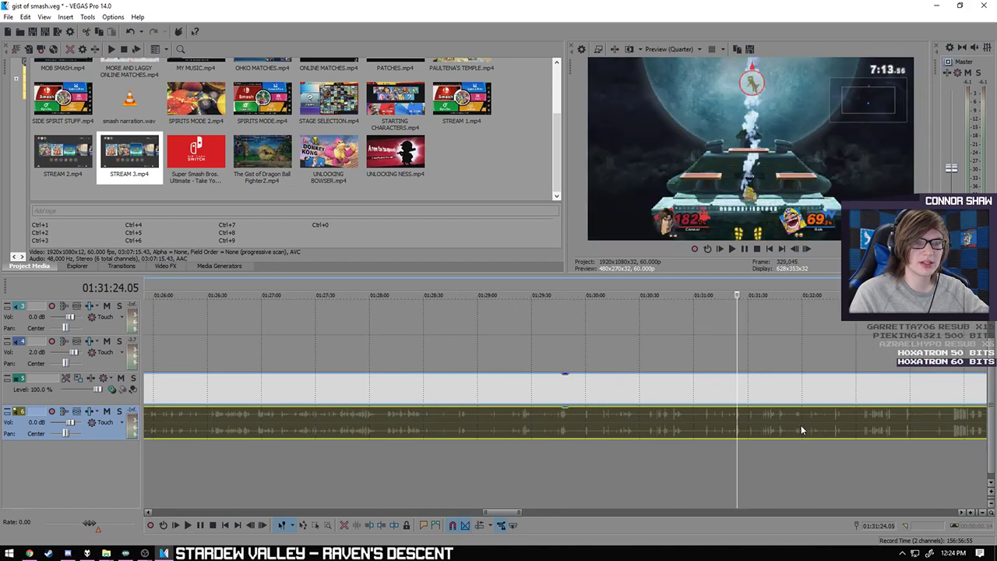
click(860, 429)
scroll(810, 430, up, 2)
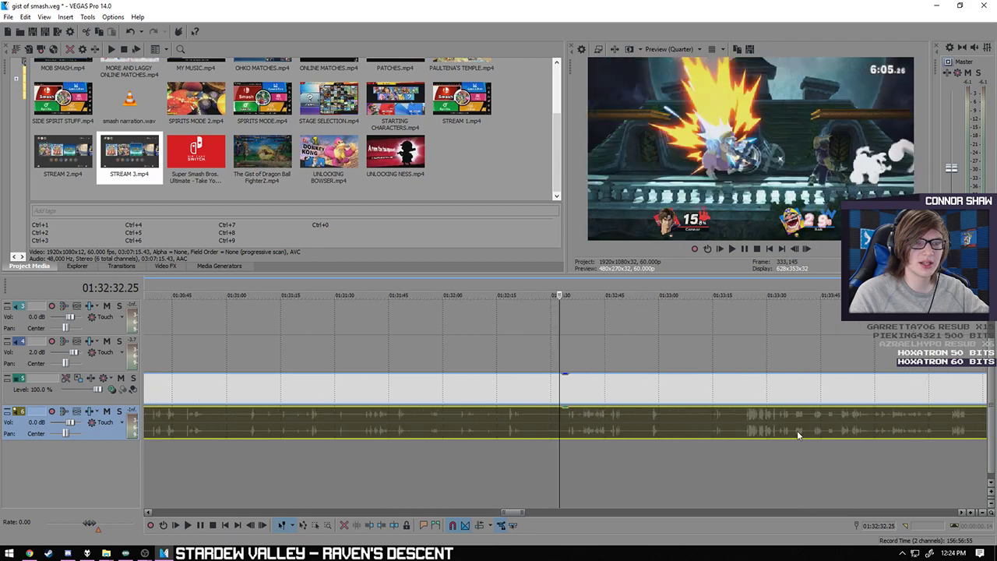
click(479, 436)
click(572, 434)
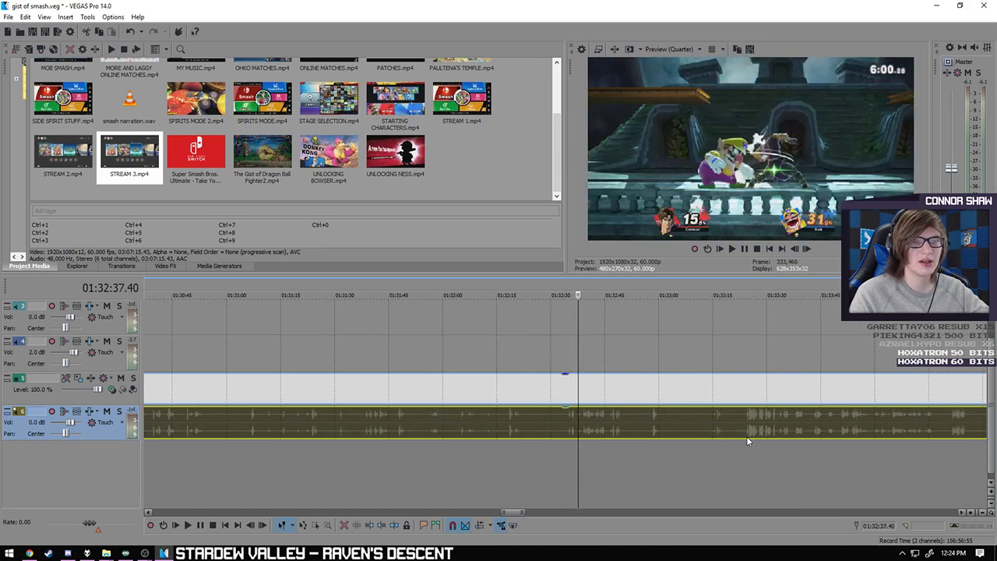
click(746, 437)
scroll(748, 435, down, 2)
click(669, 434)
click(778, 433)
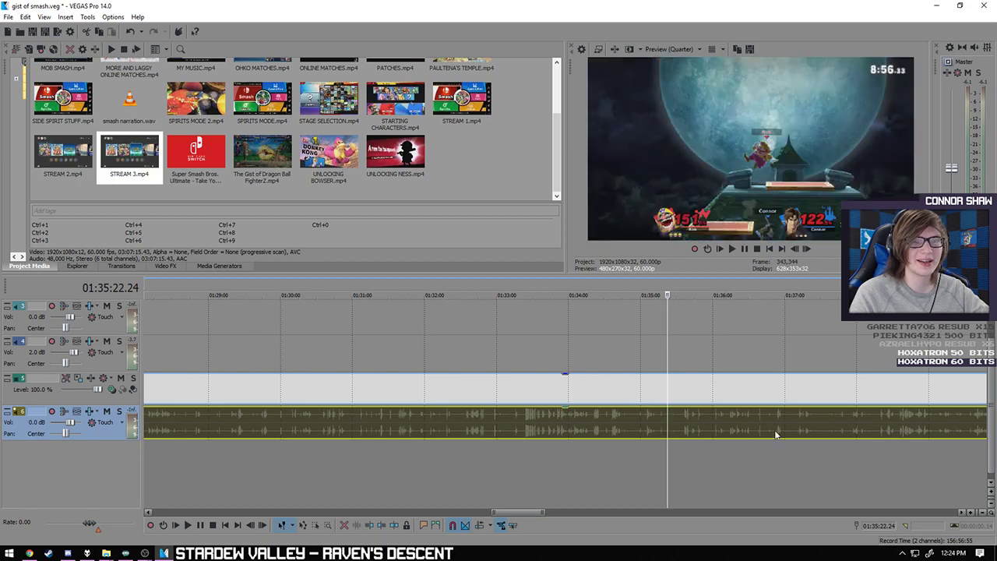
- Examine the STREAM 3 clip around 01:44:40 and 01:40:29, and play the Wario match from 01:35:47.55 to about 01:36:20
click(857, 430)
scroll(799, 436, down, 2)
click(800, 436)
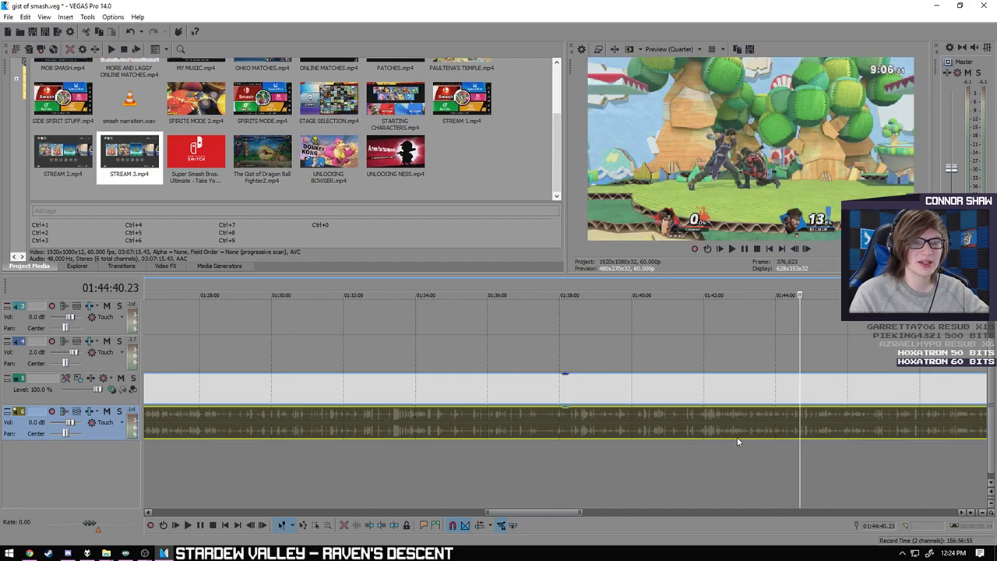
click(649, 436)
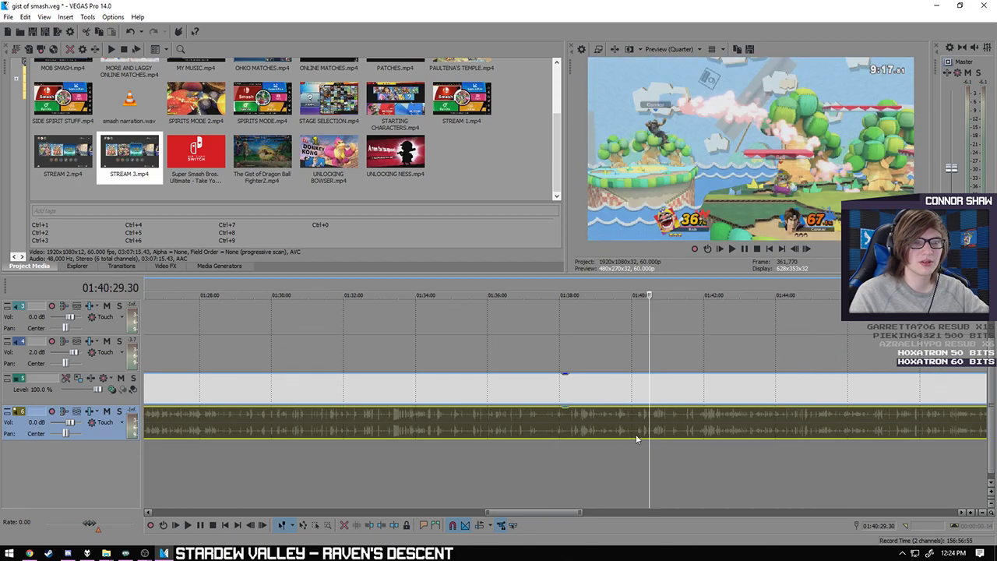
click(564, 437)
click(417, 437)
click(481, 438)
scroll(479, 436, up, 5)
click(557, 438)
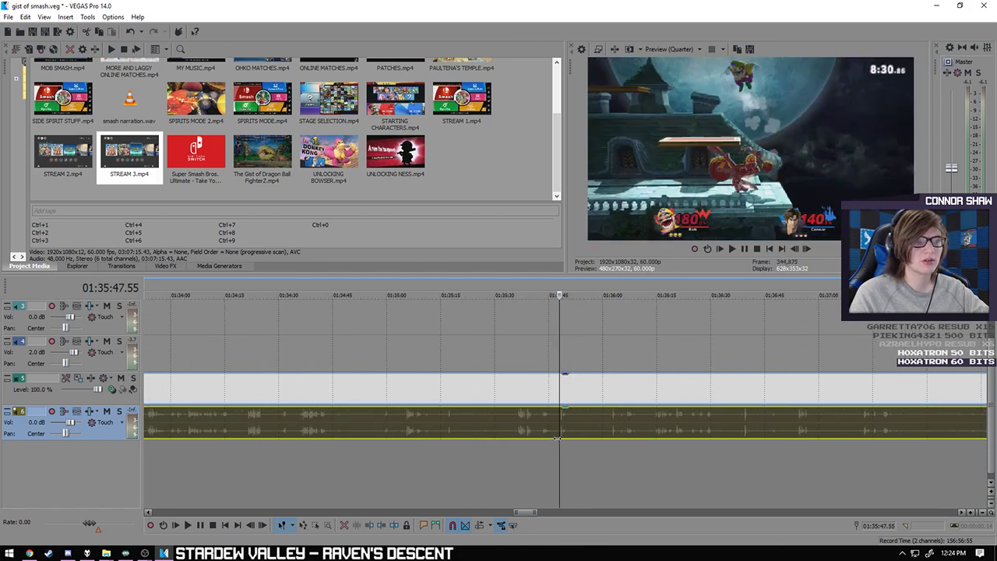
key(space)
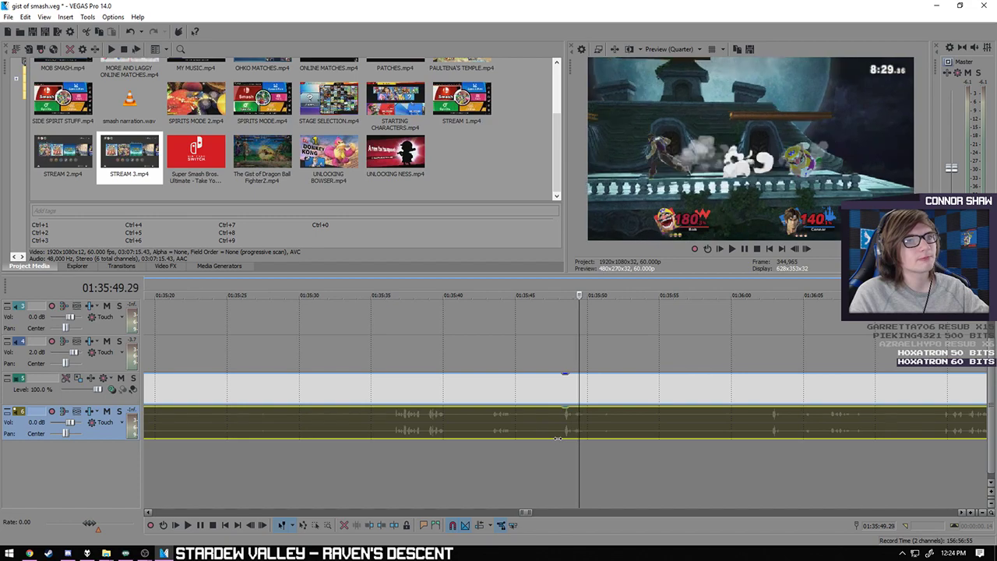
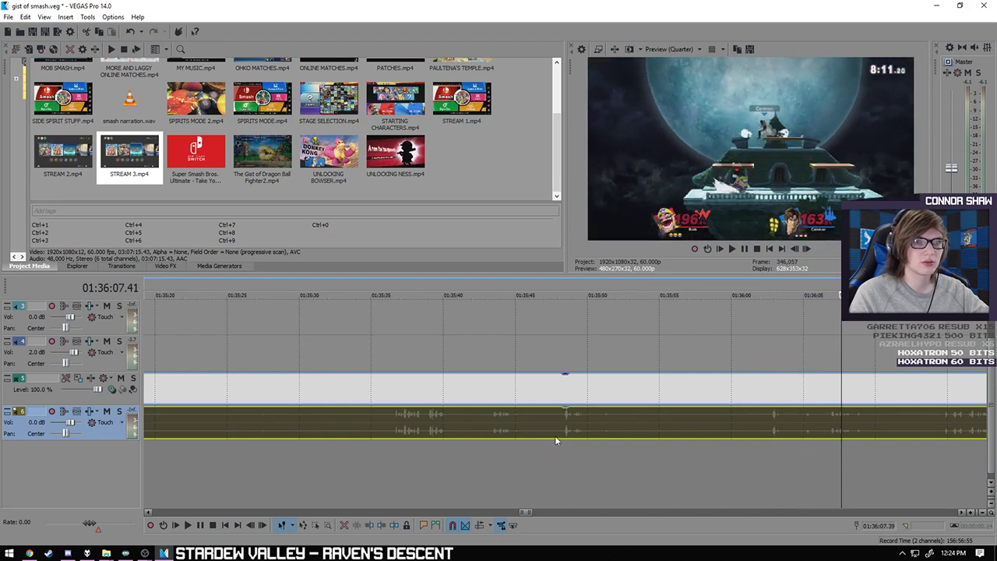
scroll(652, 441, down, 2)
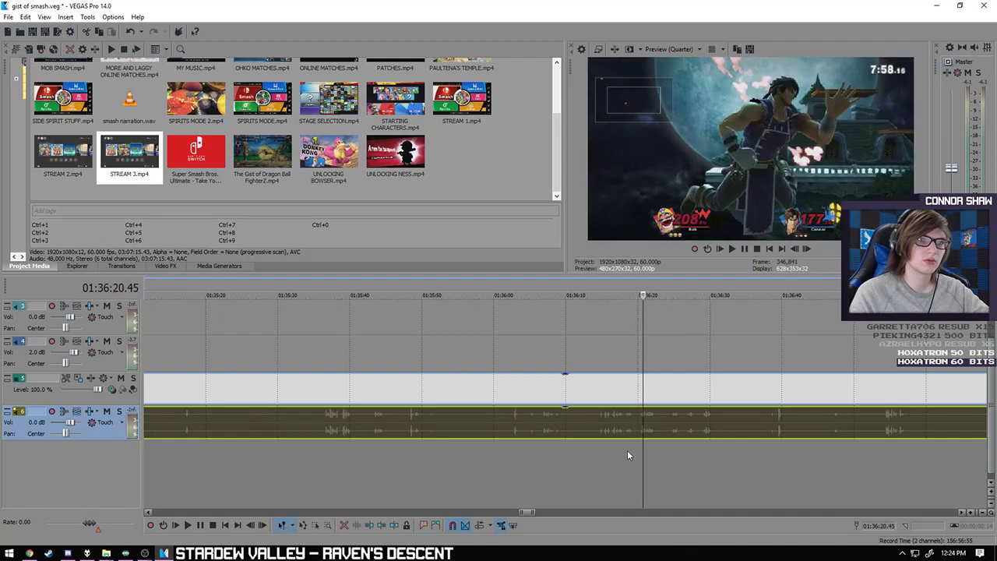
key(j)
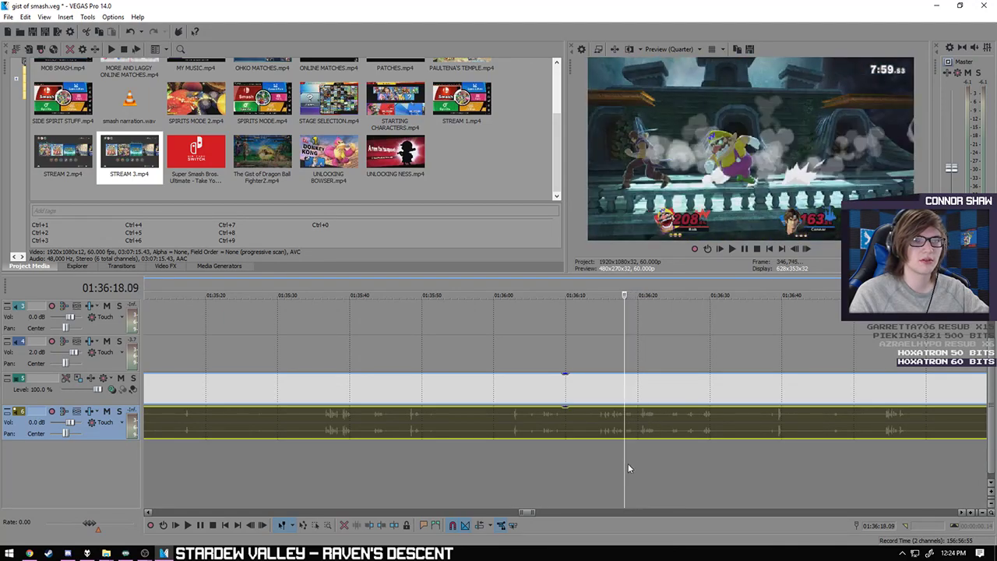
- Split the STREAM 3 clip at 01:36:15.06 and delete the portion before it
scroll(571, 472, up, 4)
scroll(537, 465, up, 4)
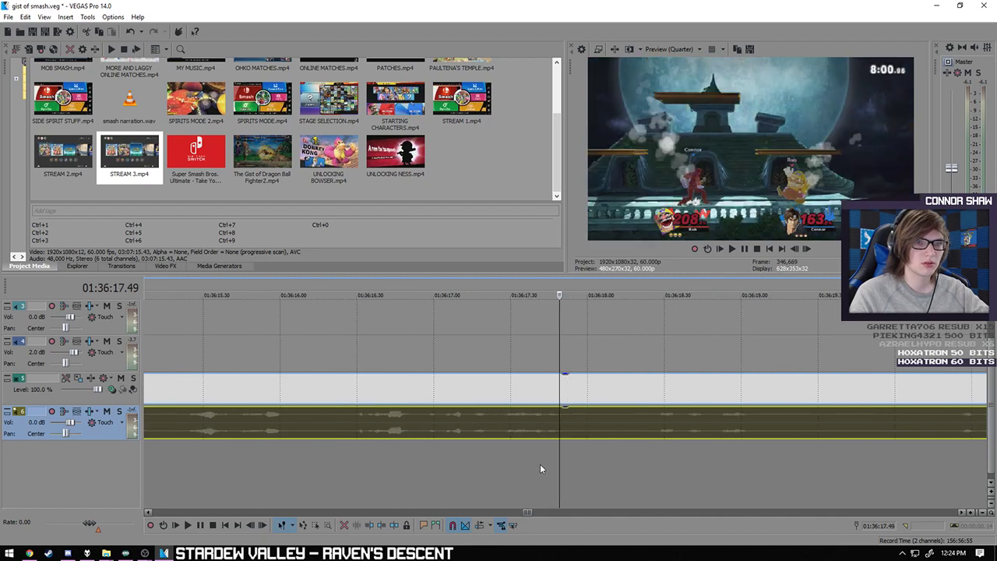
scroll(541, 468, up, 3)
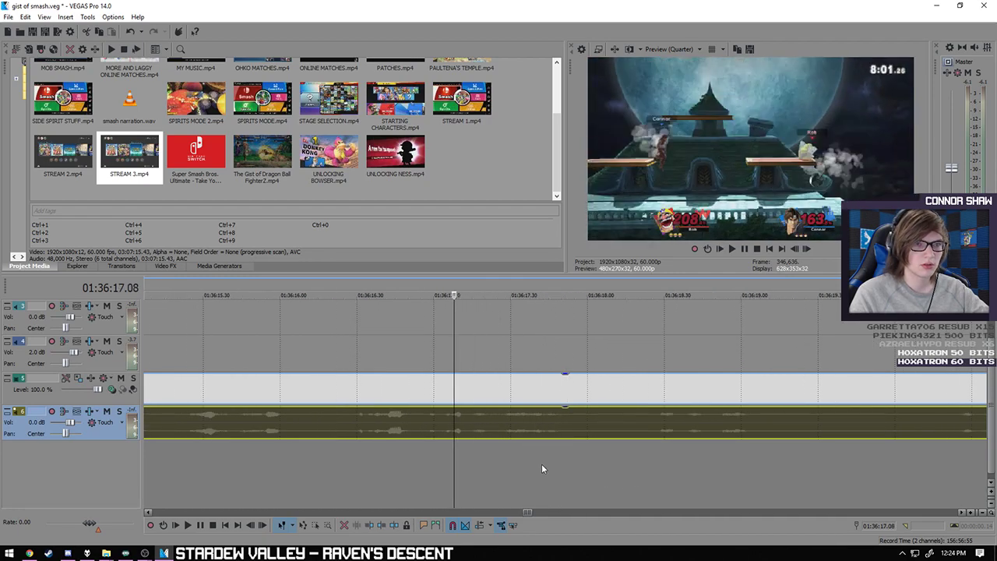
scroll(526, 444, up, 2)
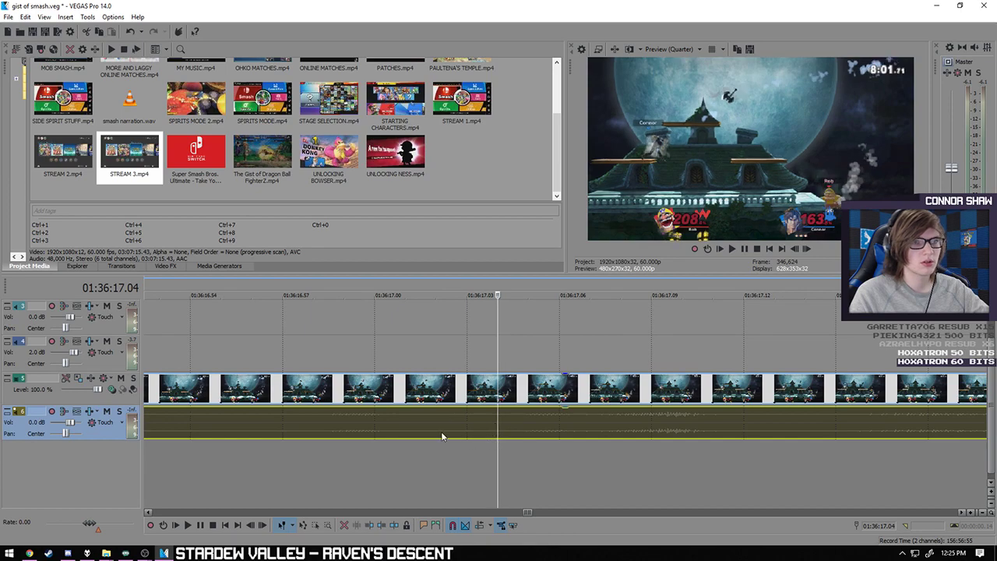
scroll(351, 429, down, 4)
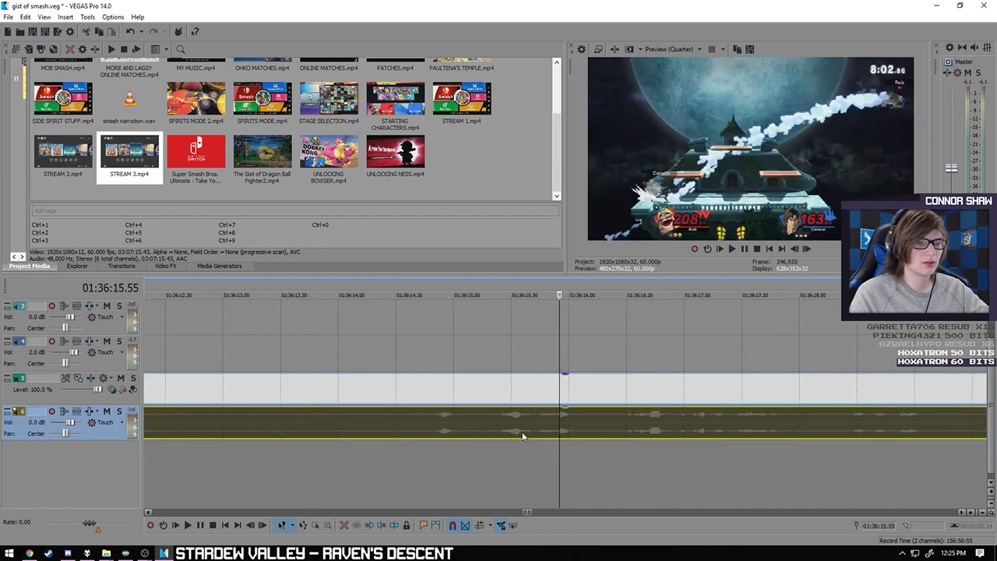
click(464, 415)
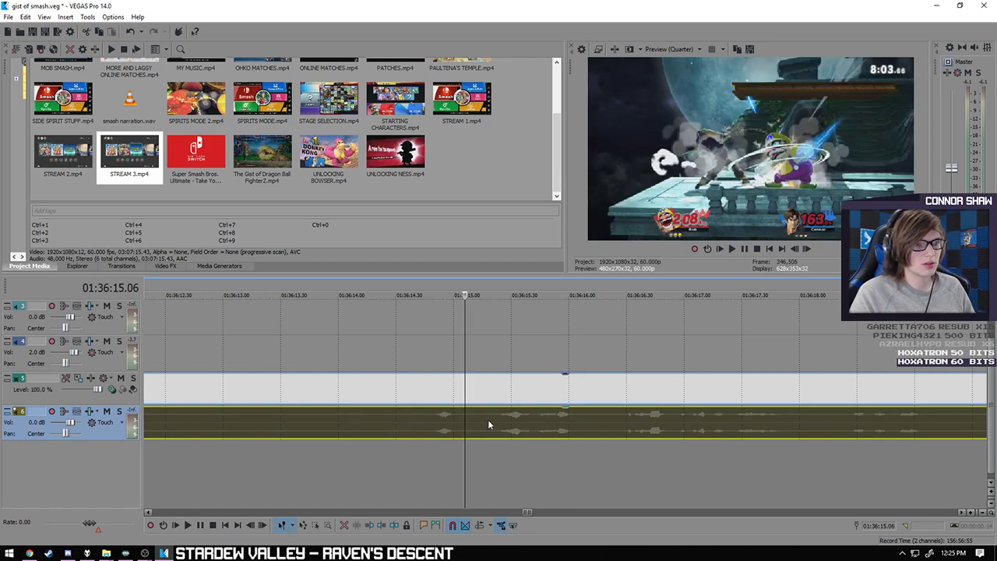
key(s)
scroll(483, 418, down, 6)
scroll(477, 416, down, 1)
click(448, 396)
key(Delete)
- Split the remaining STREAM 3 clip at 01:36:30.13 and delete everything after the cut
click(745, 429)
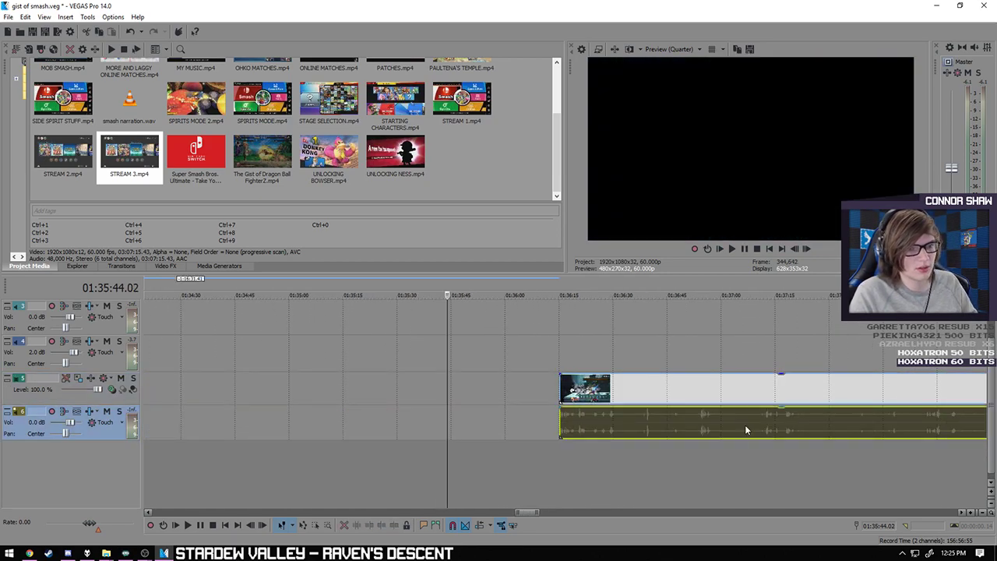
click(719, 430)
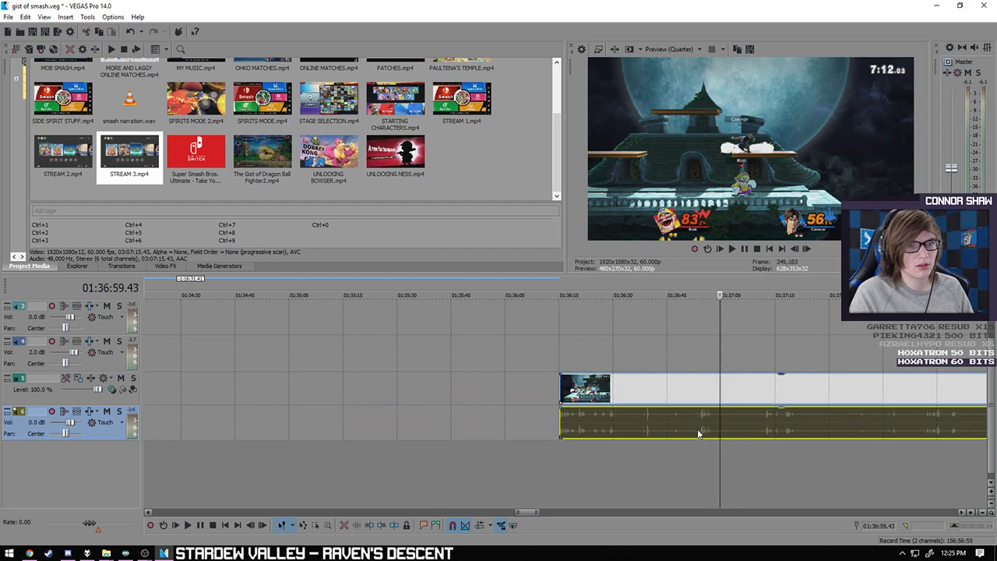
click(657, 430)
click(628, 430)
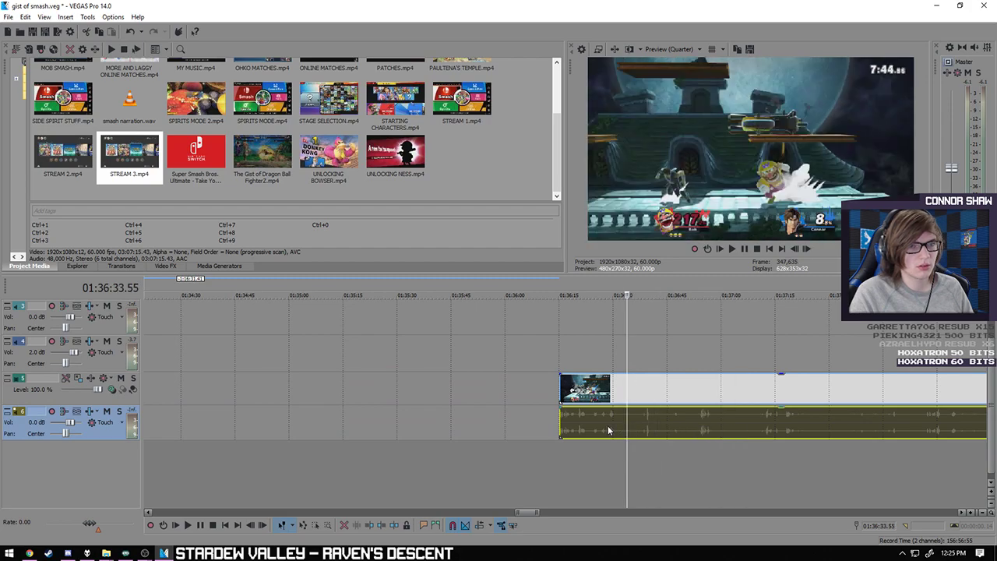
scroll(633, 430, up, 3)
click(546, 422)
click(523, 425)
key(s)
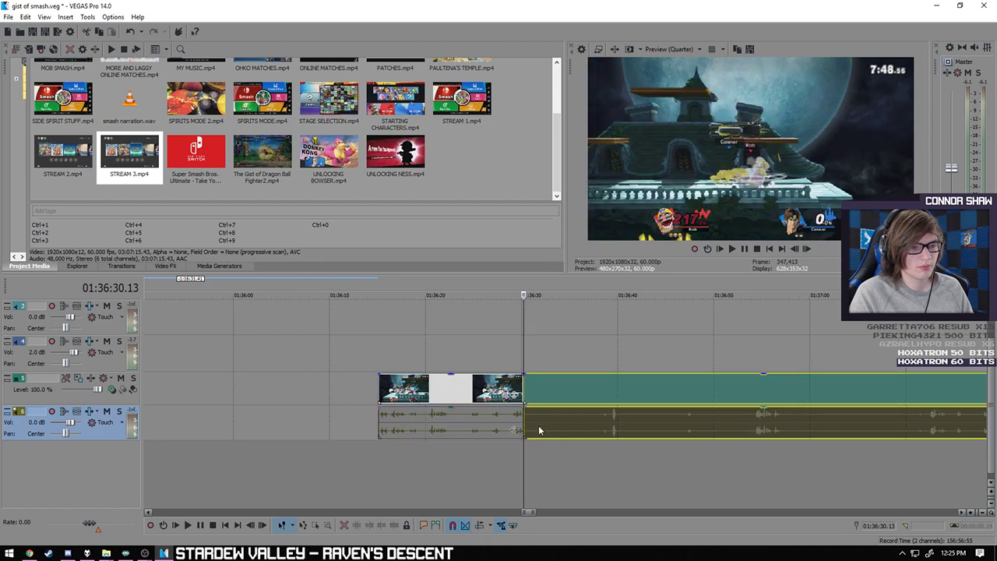
scroll(538, 405, down, 3)
key(Delete)
- Move the trimmed Wario clip with its audio to tracks 2 and 3, directly after the existing footage at 00:04:57.41
click(543, 393)
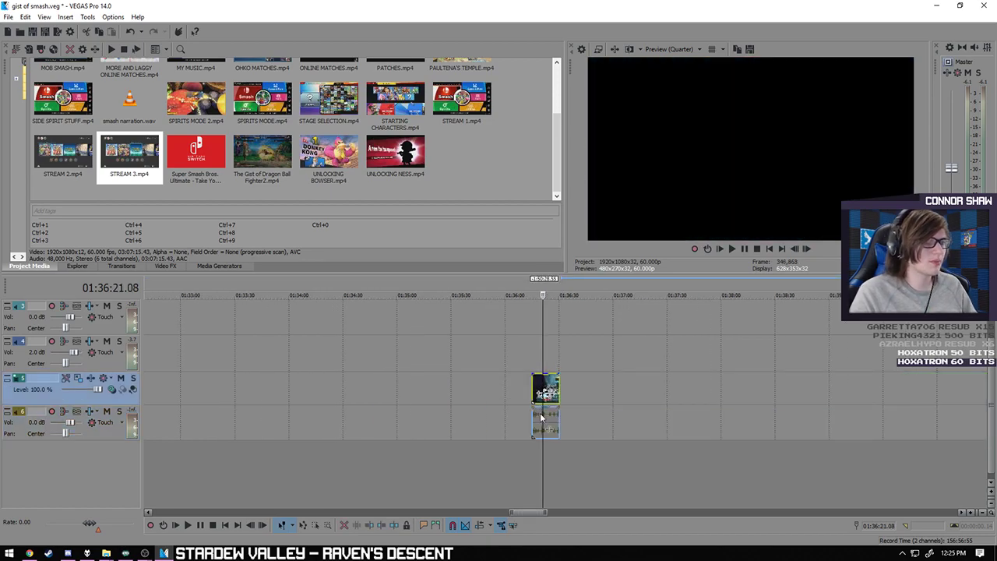
scroll(990, 374, up, 1)
scroll(990, 374, up, 1)
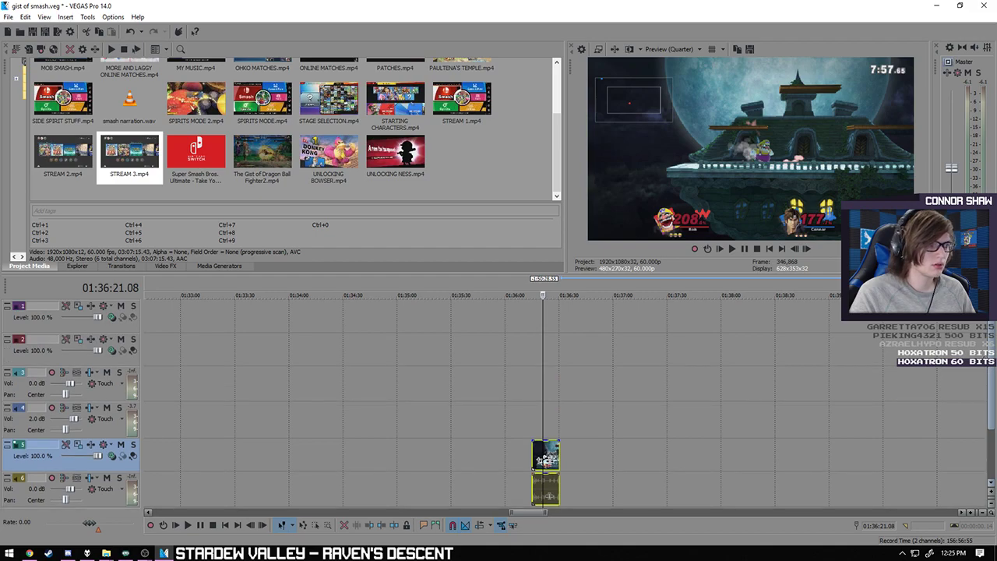
drag(546, 459, 389, 366)
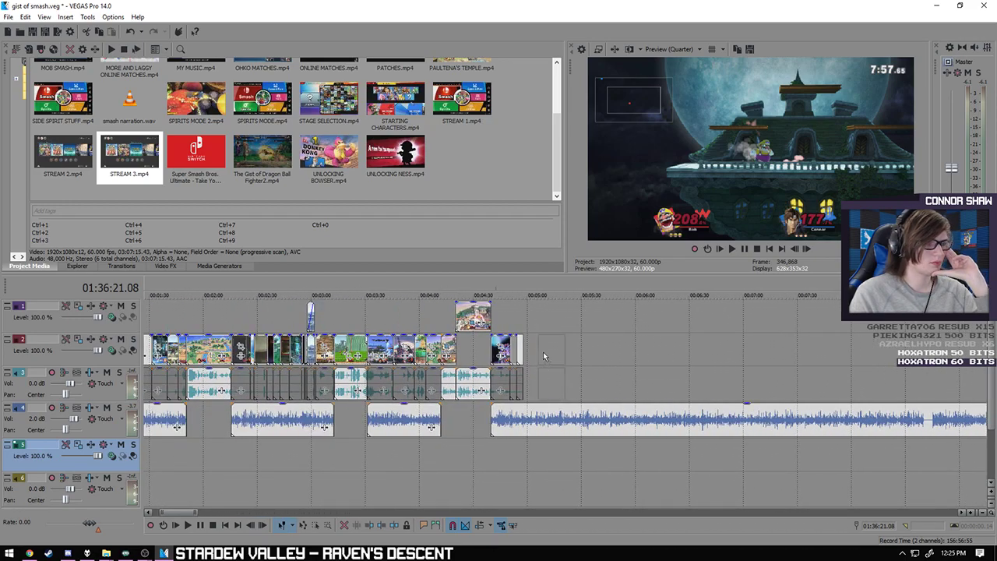
drag(532, 355, 535, 360)
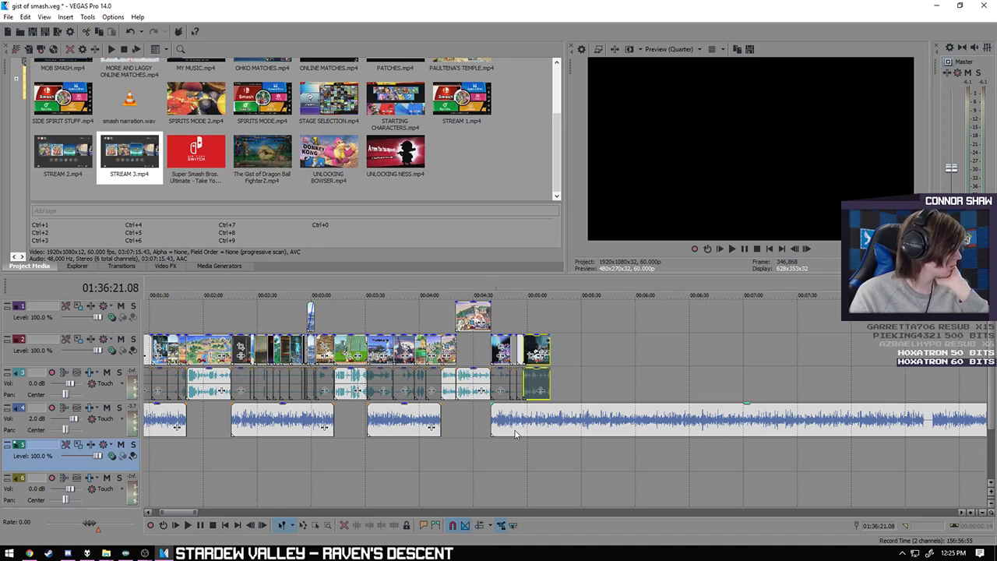
- Play the placed Wario clip against the narration from 00:04:57.41 and trim its end to 00:05:04.45
click(534, 468)
scroll(535, 464, up, 10)
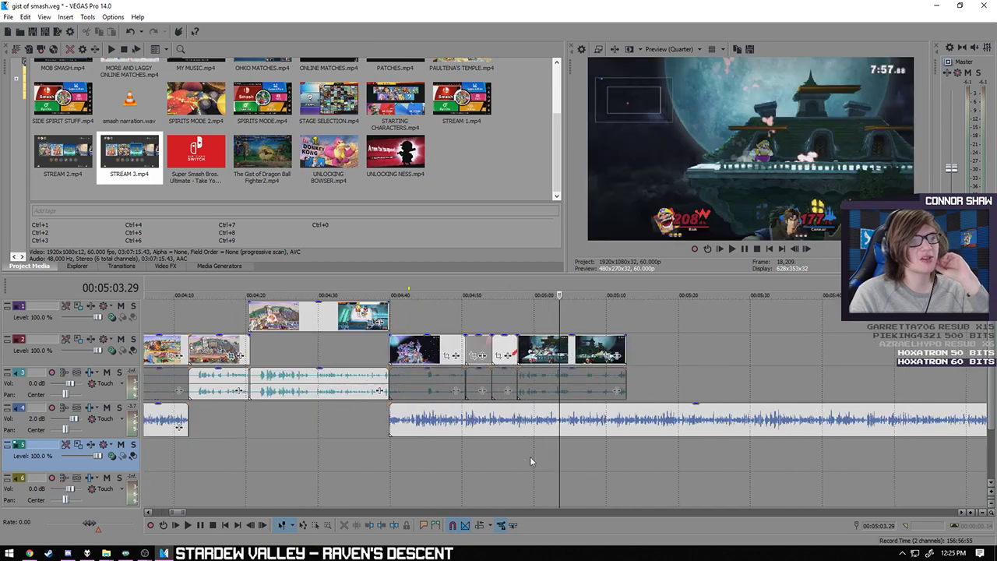
click(395, 468)
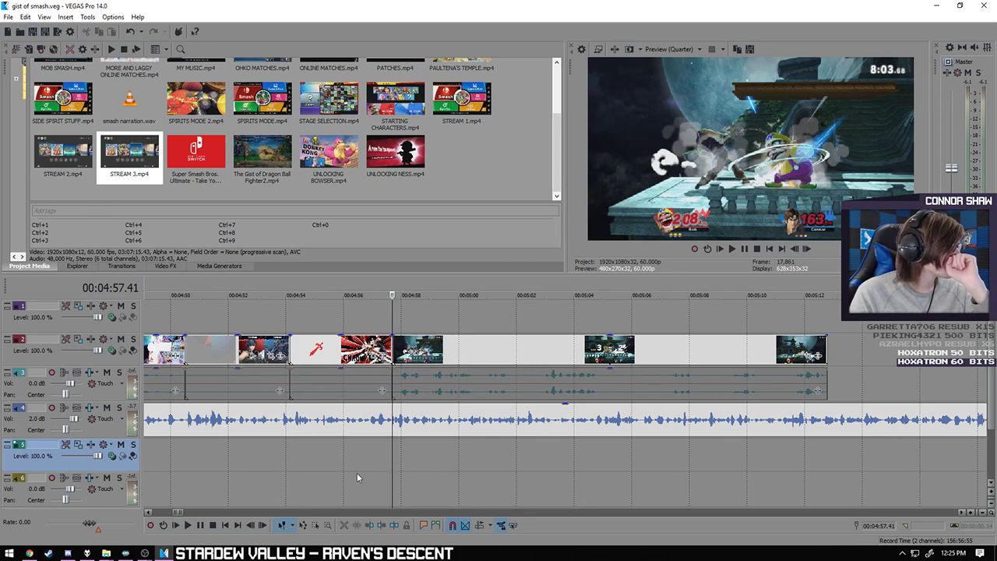
click(188, 526)
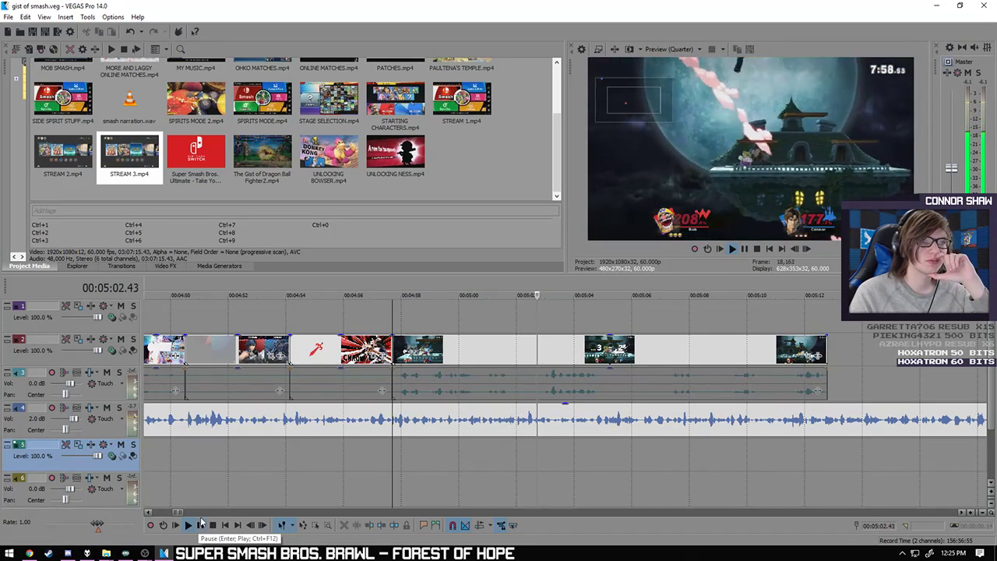
click(201, 526)
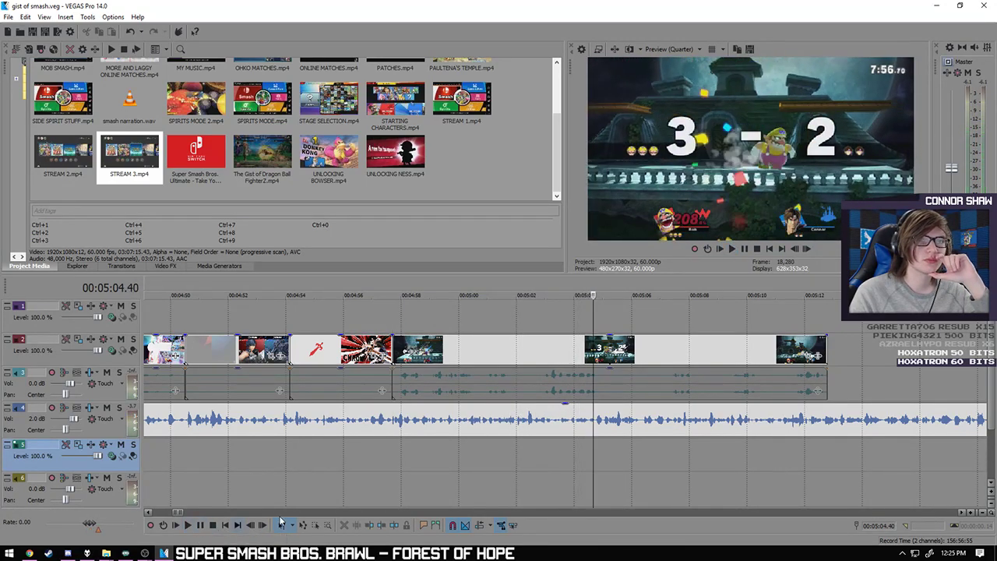
scroll(578, 393, up, 5)
click(578, 393)
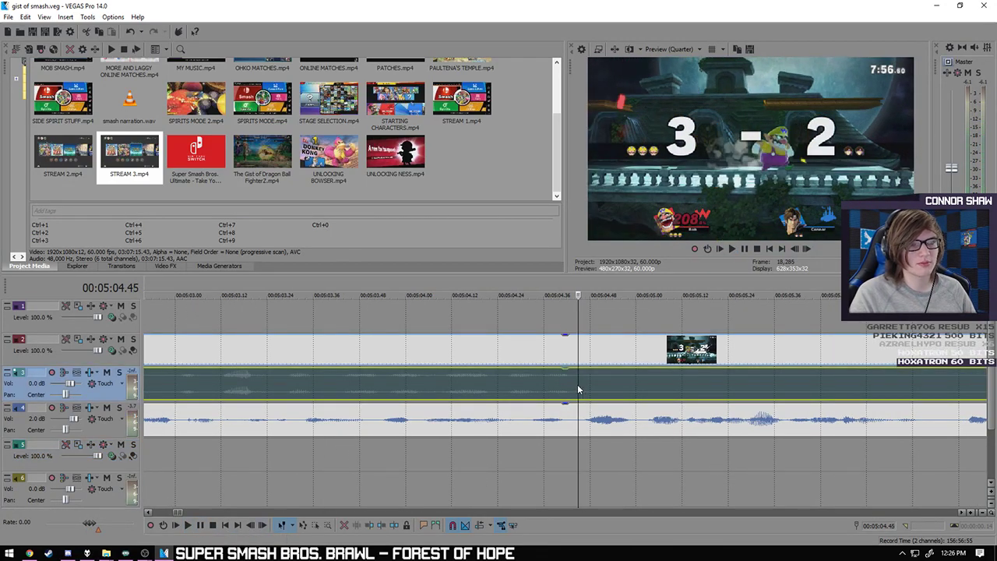
scroll(582, 394, down, 5)
- Play the uncovered narration from 00:05:04.45 to about 00:05:10 and return the playhead to the end of the footage
click(341, 479)
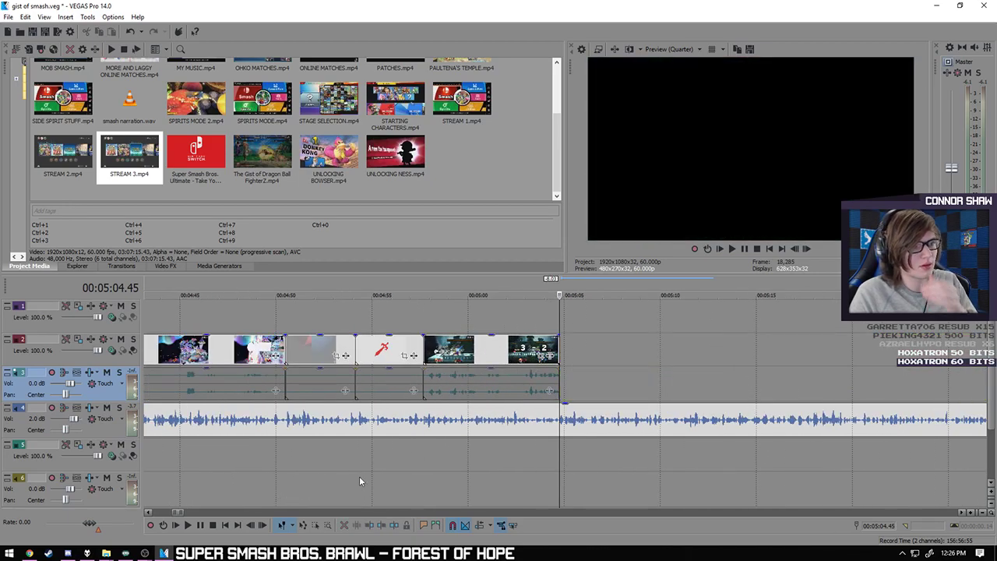
click(188, 525)
scroll(570, 470, up, 4)
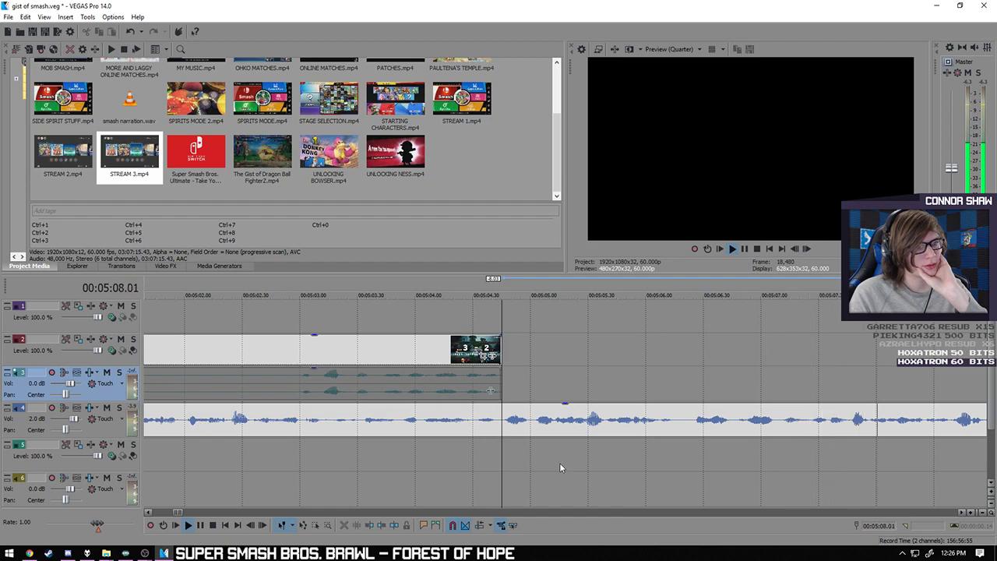
scroll(559, 463, down, 3)
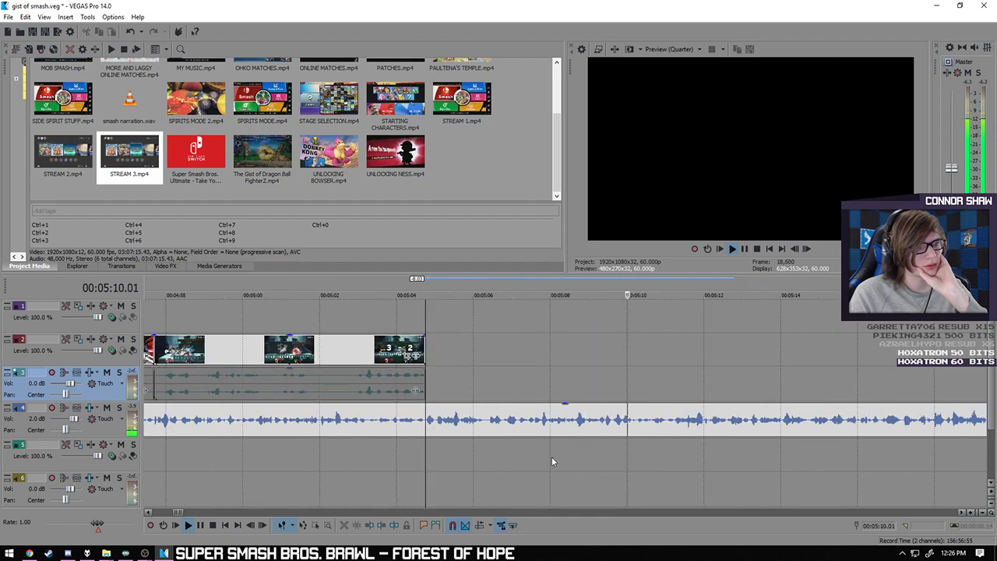
click(417, 460)
click(426, 464)
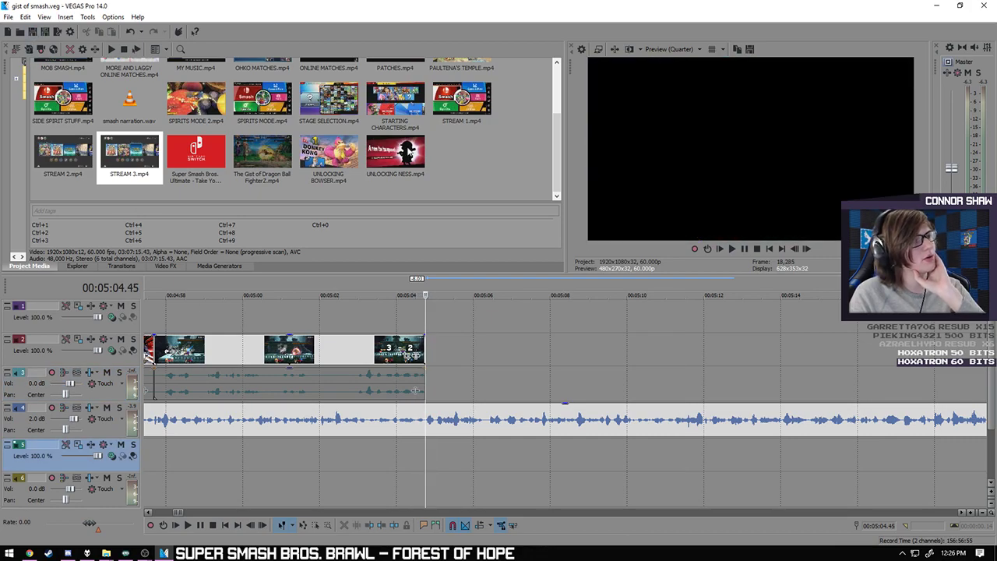
- Browse the project media and add STAGE SELECTION.mp4 from track 5 downward at about 00:15:30, past the end of the narration
scroll(465, 160, up, 1)
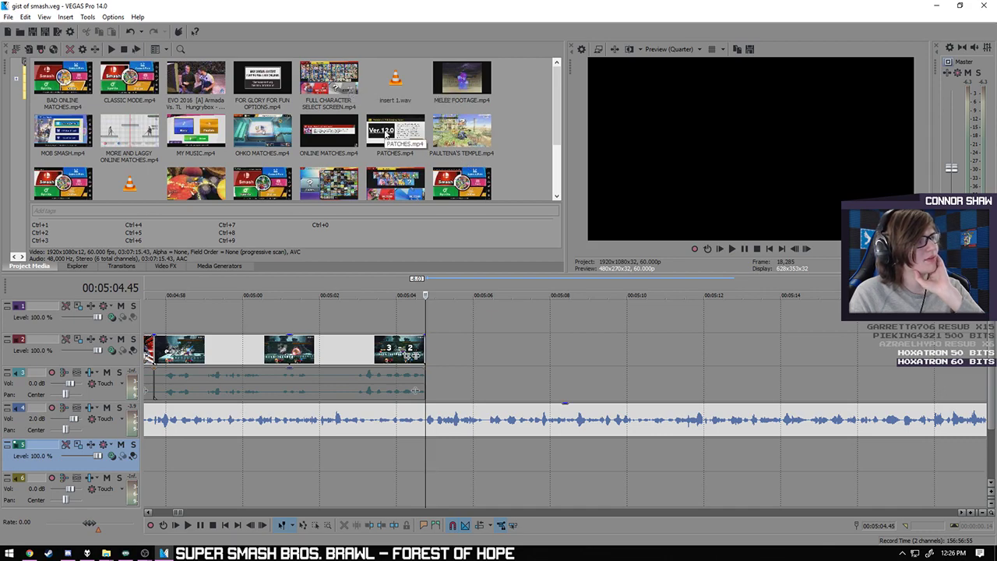
scroll(605, 330, up, 1)
scroll(604, 327, down, 10)
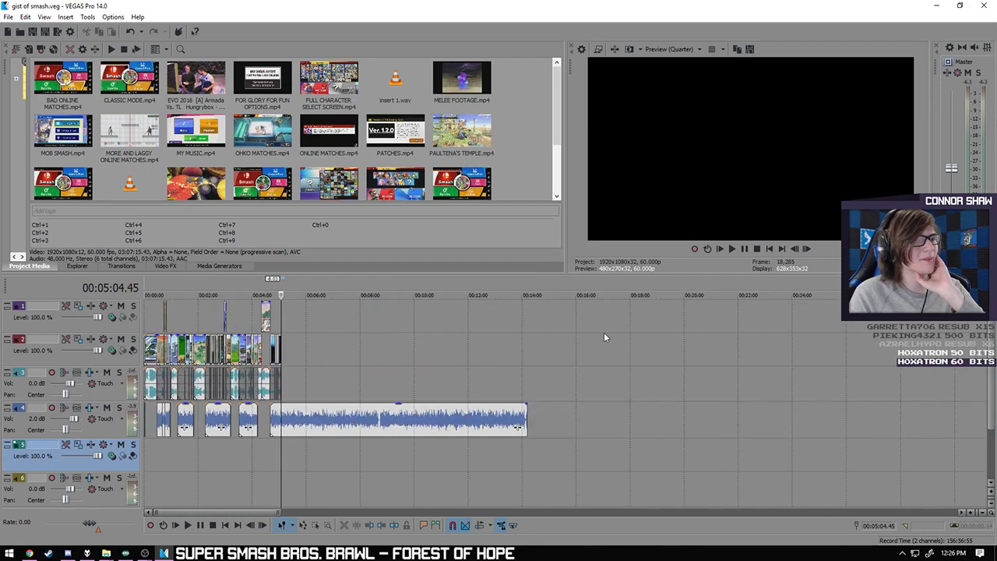
click(531, 449)
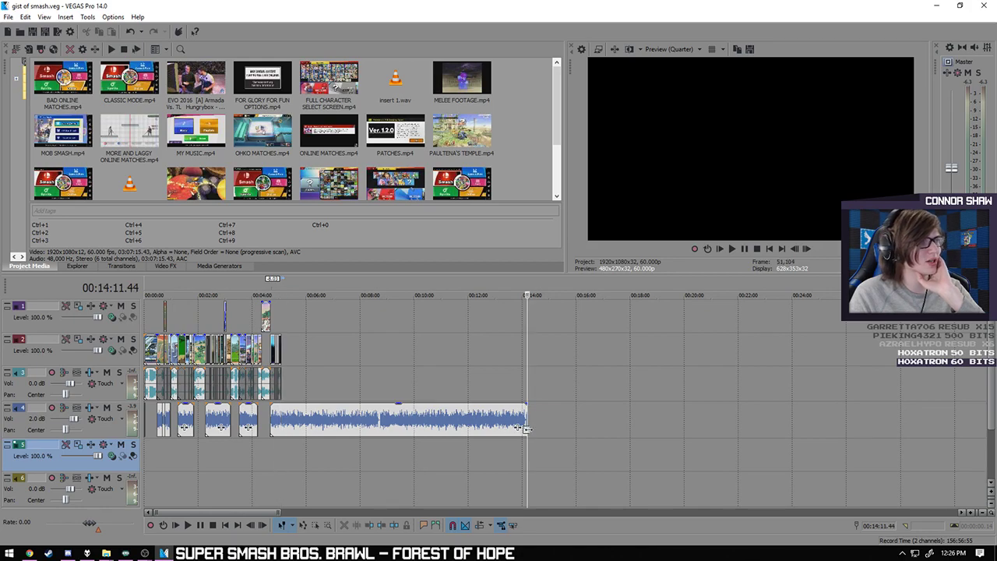
drag(559, 132, 558, 194)
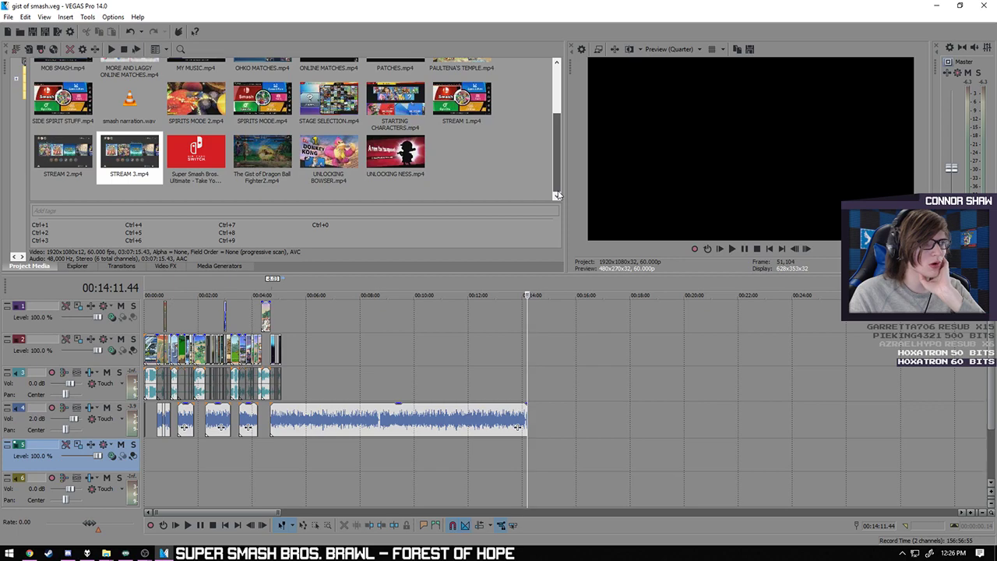
drag(558, 194, 568, 164)
drag(329, 138, 579, 461)
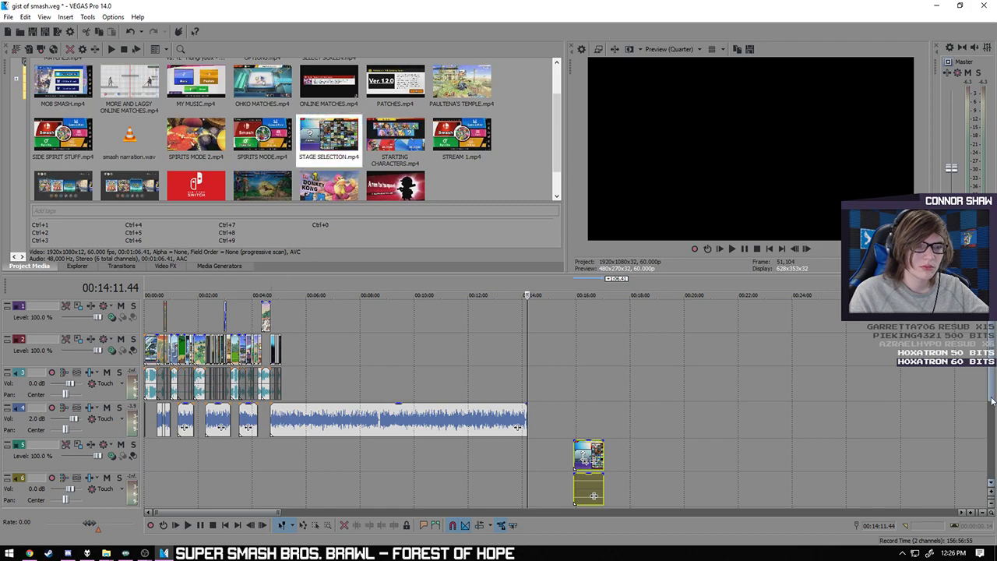
- Delete the extra audio track 7 that holds the stage selection clip's second audio stream
click(103, 475)
key(Delete)
key(Delete)
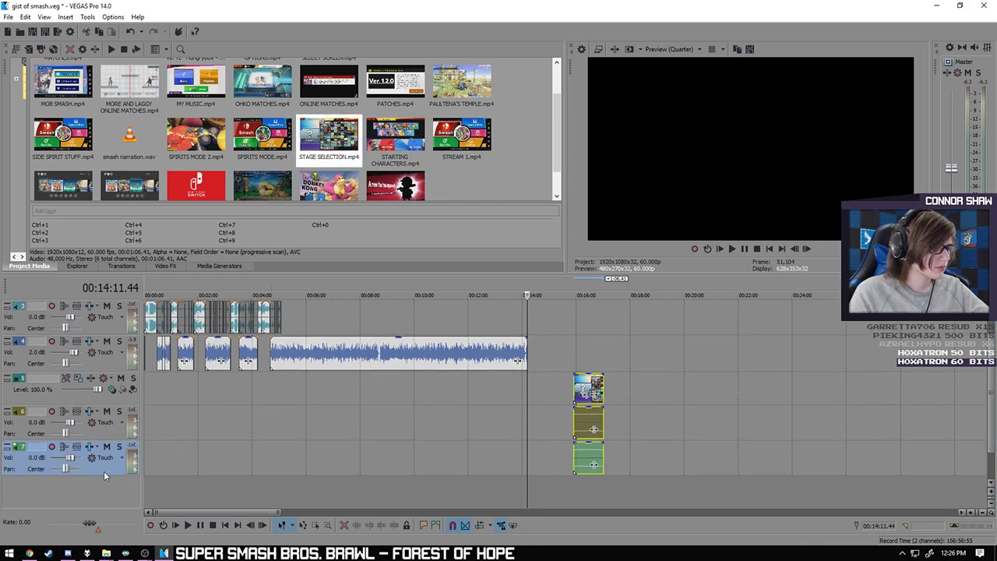
- Mute the audio event of the stage selection clip on track 6
click(589, 424)
right_click(589, 425)
mouse_move(623, 310)
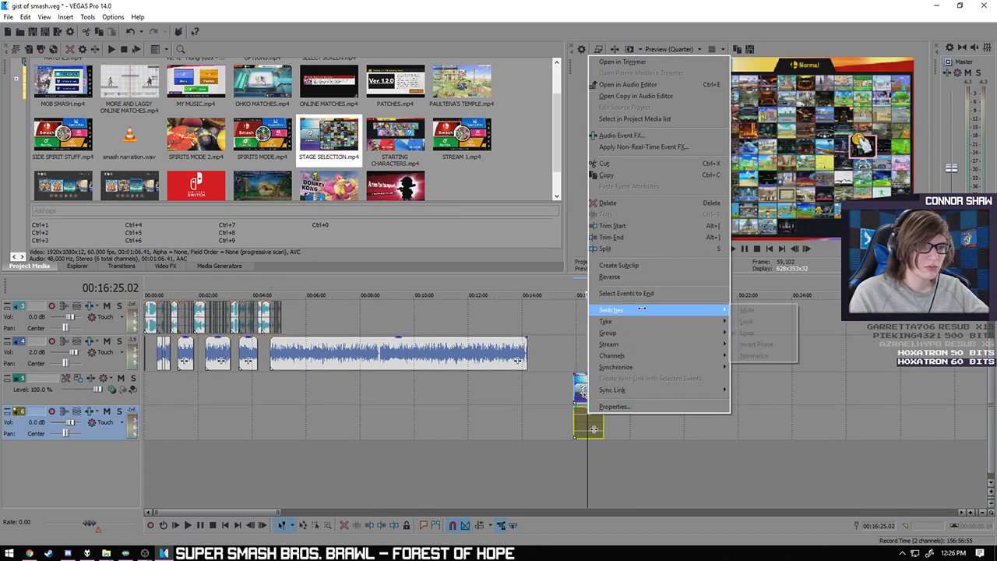
click(752, 311)
- Move the stage selection clip and its audio up to tracks 2 and 3, butted against the Wario clip's end at 00:05:04.45
click(585, 395)
click(590, 411)
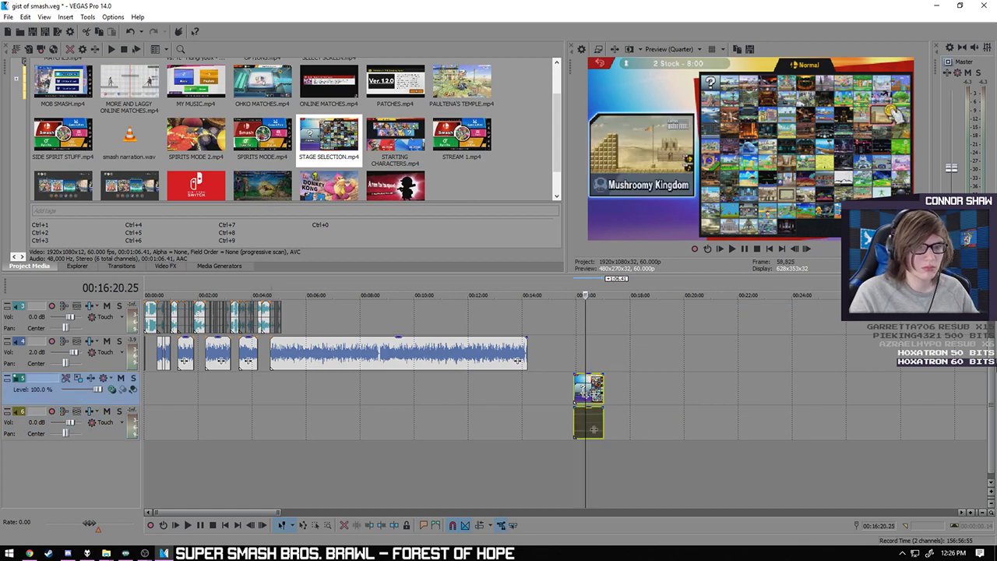
drag(992, 419, 992, 403)
drag(590, 425, 306, 319)
click(287, 430)
scroll(286, 429, up, 5)
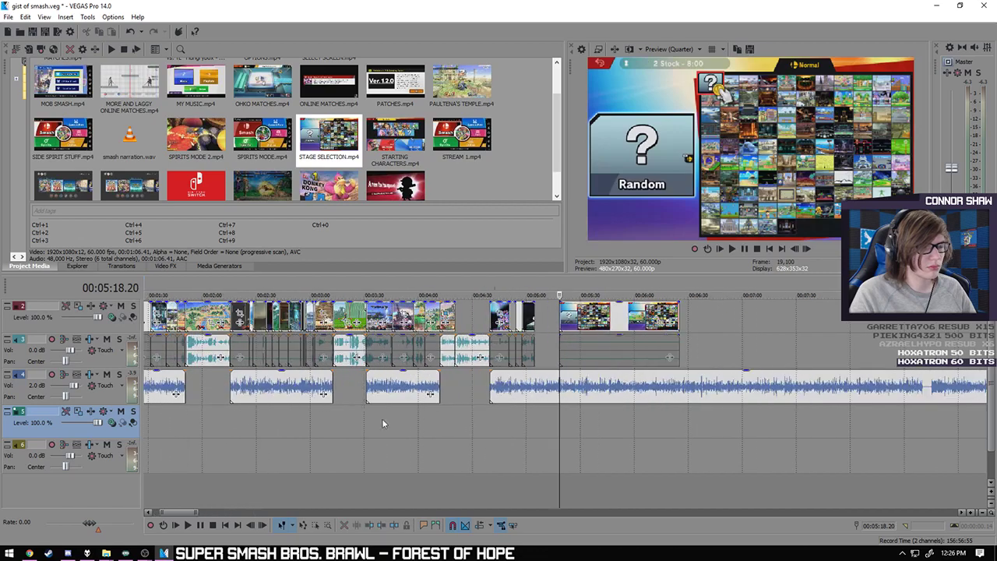
click(514, 322)
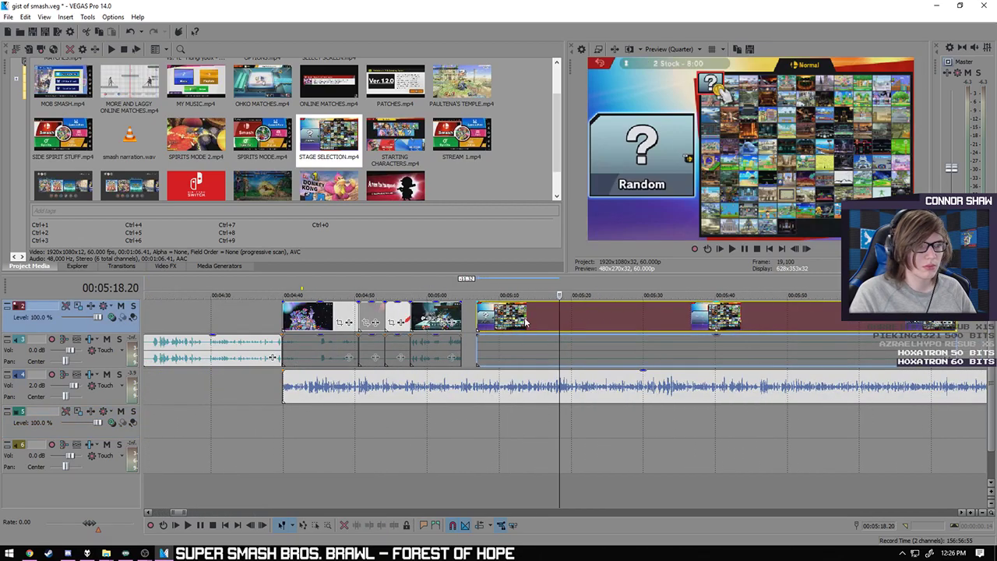
click(456, 410)
scroll(457, 410, up, 10)
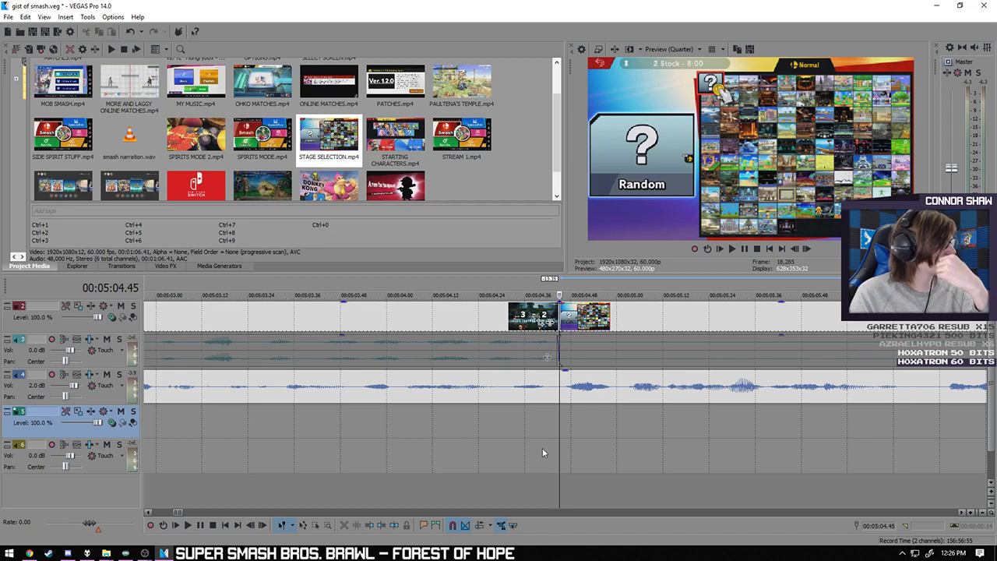
click(260, 434)
scroll(280, 438, down, 5)
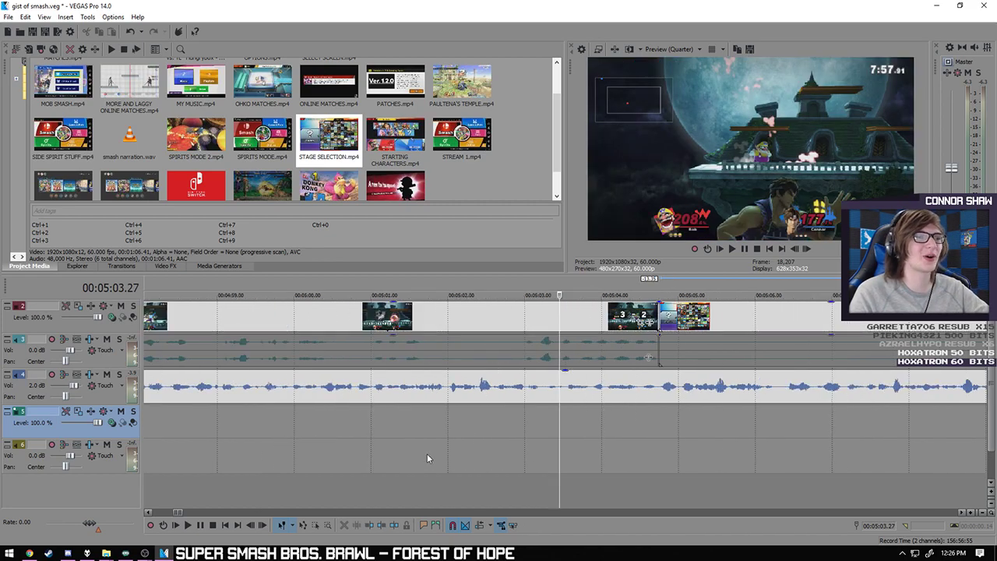
click(664, 442)
scroll(655, 446, up, 5)
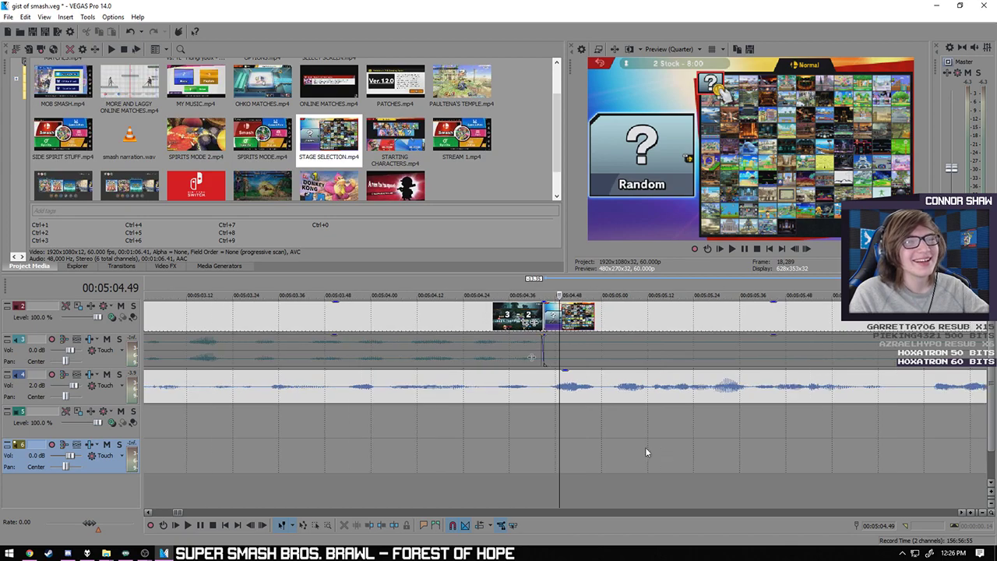
- Cut away the stage selection clip's opening up to 00:05:16.07 and move the remainder back to 00:05:04.45
click(635, 348)
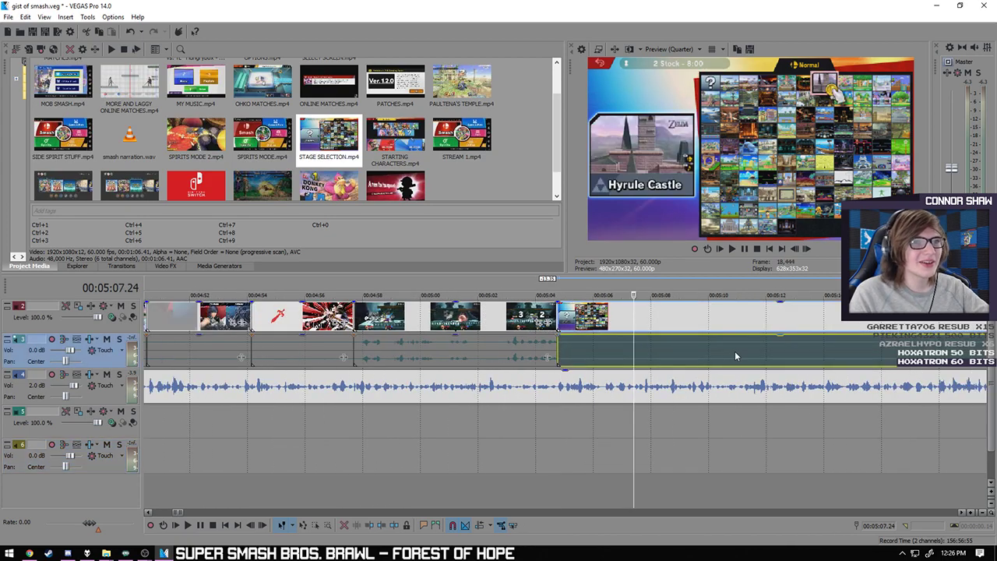
click(610, 363)
click(668, 367)
scroll(621, 380, down, 3)
click(629, 347)
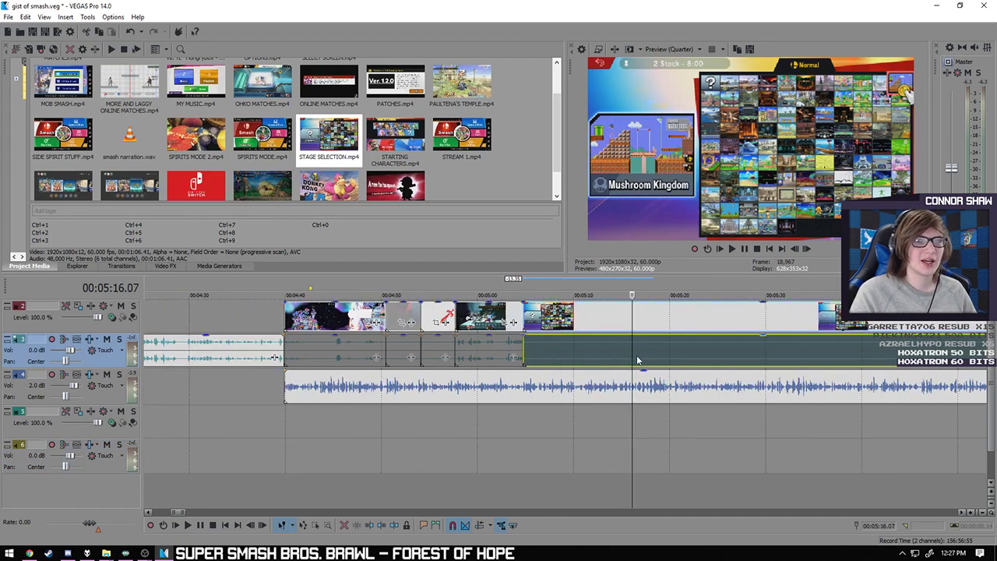
click(561, 317)
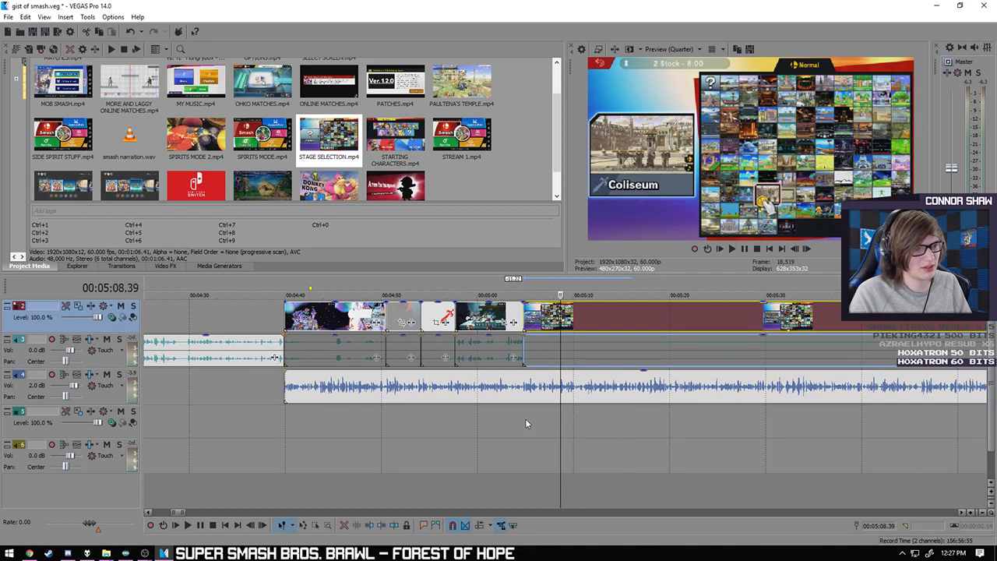
- Play the stage selection clip from 00:05:04.45, split it at 00:05:08.03 and delete the part before the split
click(526, 417)
click(187, 526)
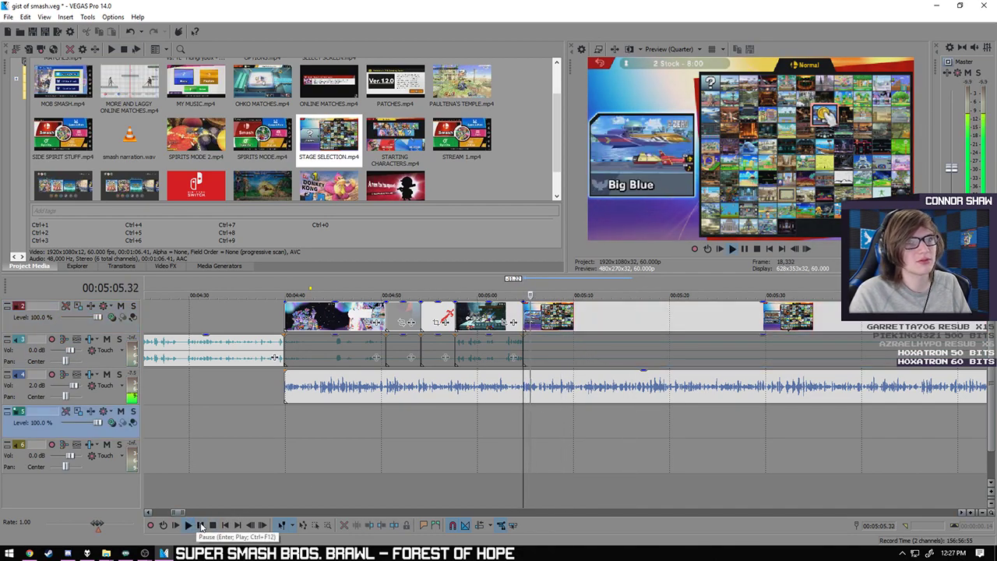
click(201, 527)
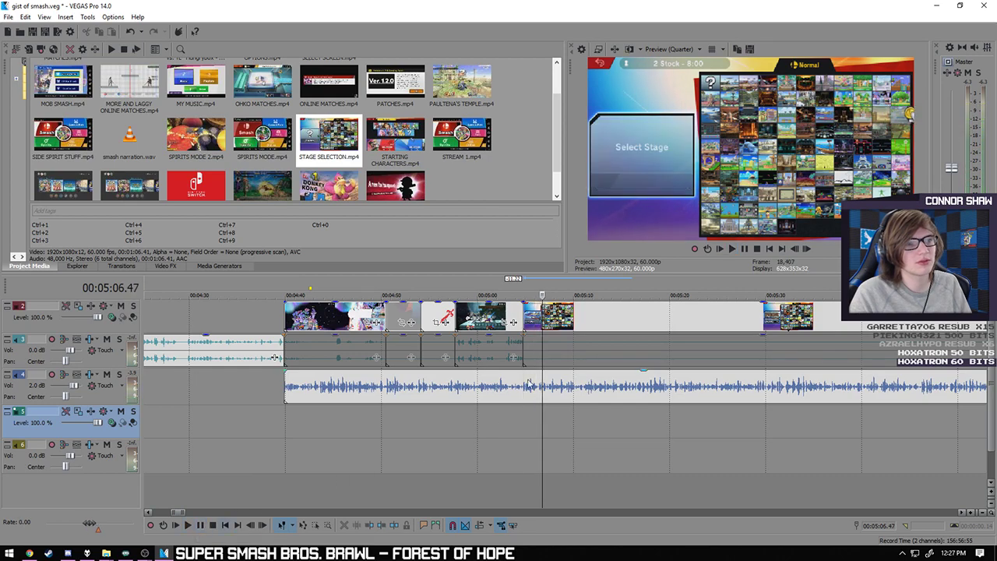
click(561, 352)
key(Left)
key(Left)
key(Left)
key(Left)
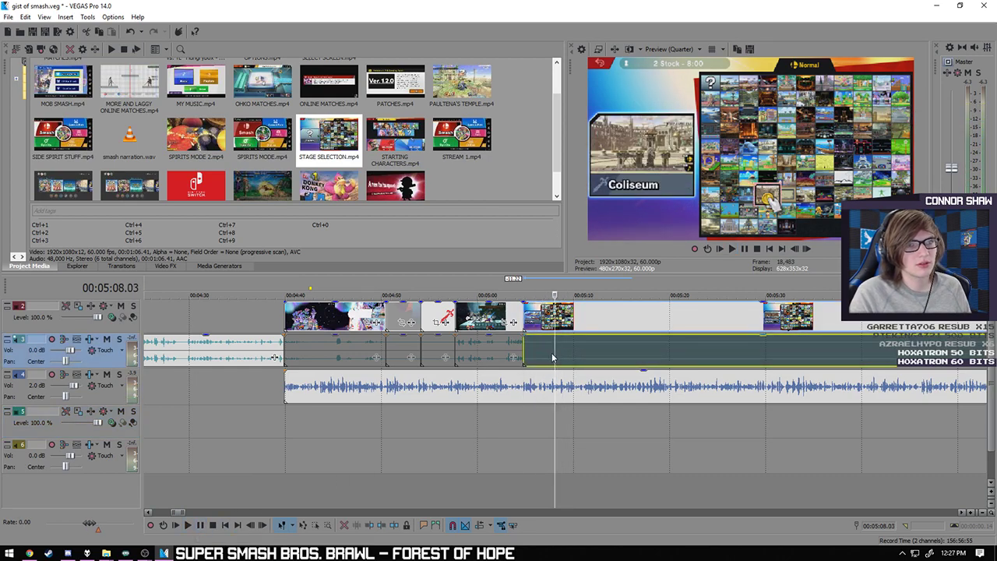
key(s)
key(Delete)
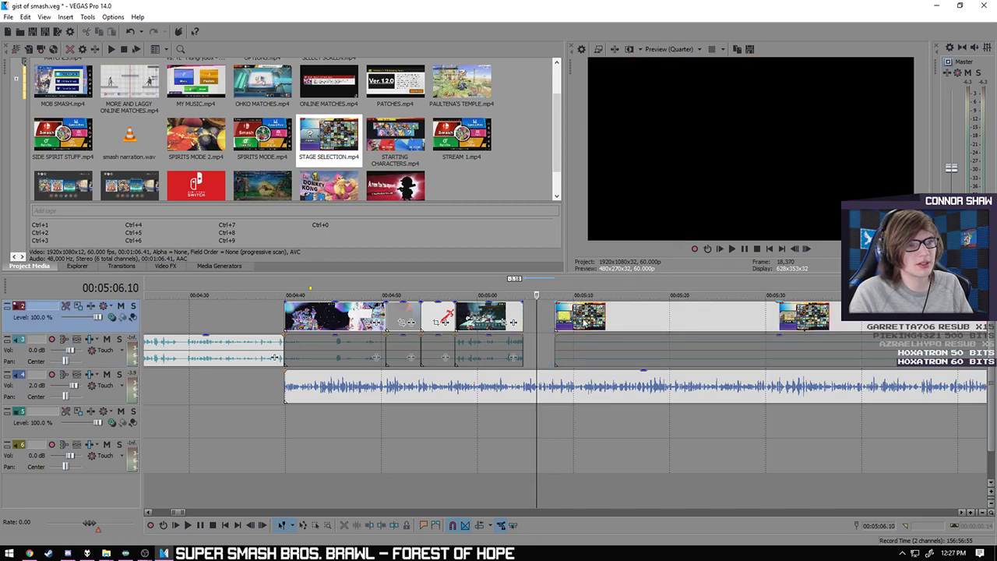
- Close the gap by moving the remaining stage selection clip to 00:05:04.45, and play it against the narration to about 00:05:11
click(537, 411)
click(524, 424)
click(187, 526)
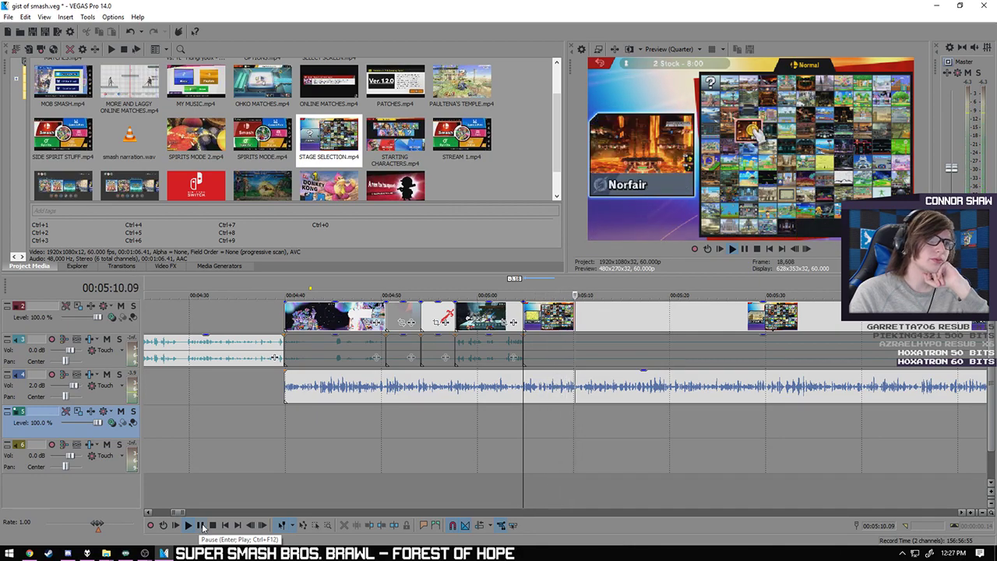
click(201, 526)
- Save the project, then split the stage selection clip at 00:05:11.15 and delete everything after the split
scroll(469, 485, up, 6)
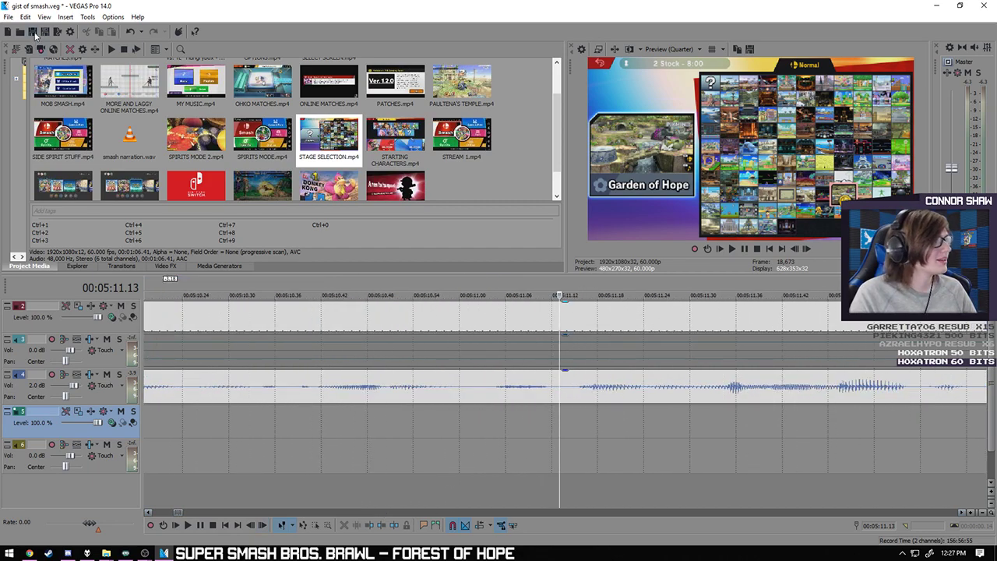
scroll(556, 367, up, 2)
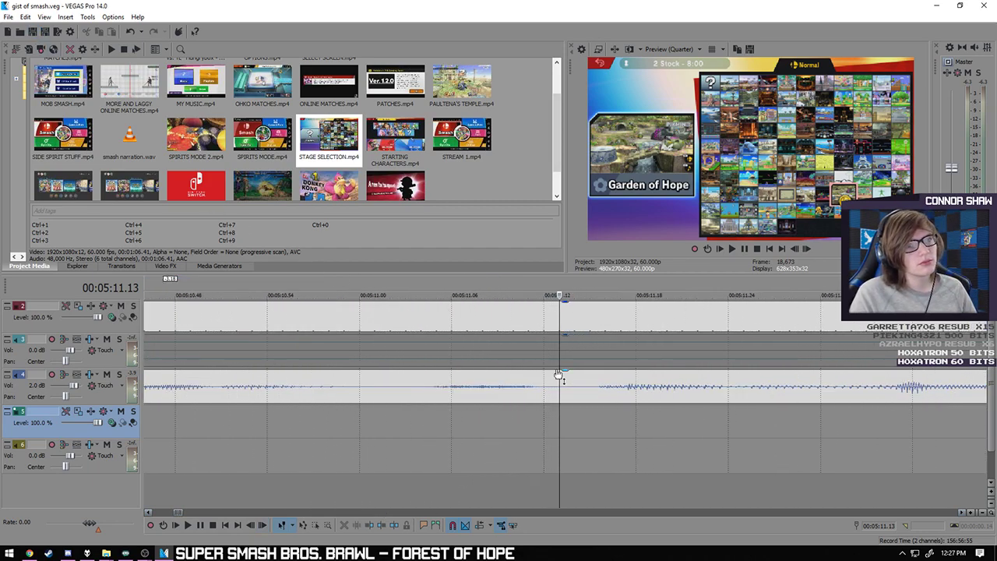
click(573, 358)
click(434, 356)
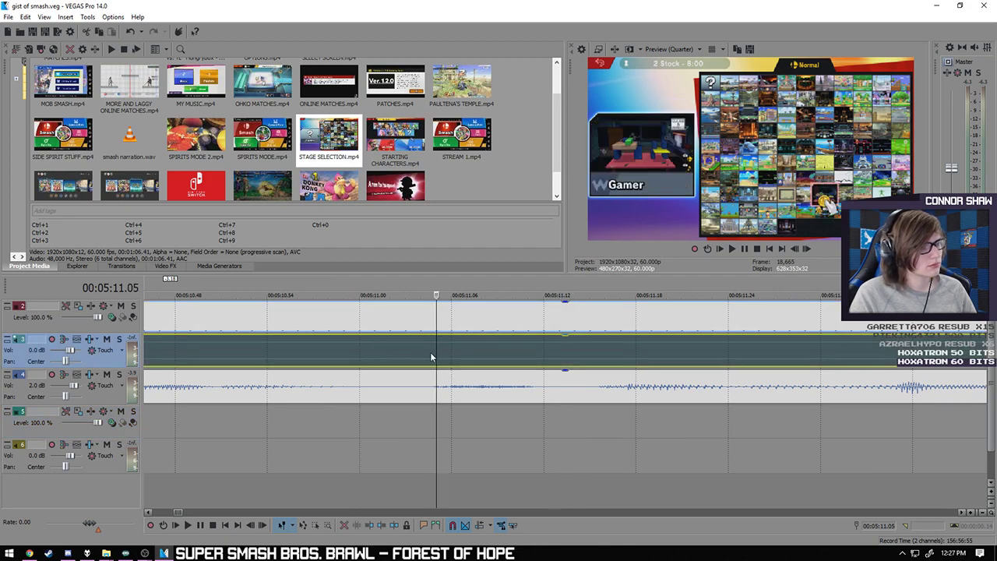
click(650, 356)
click(574, 357)
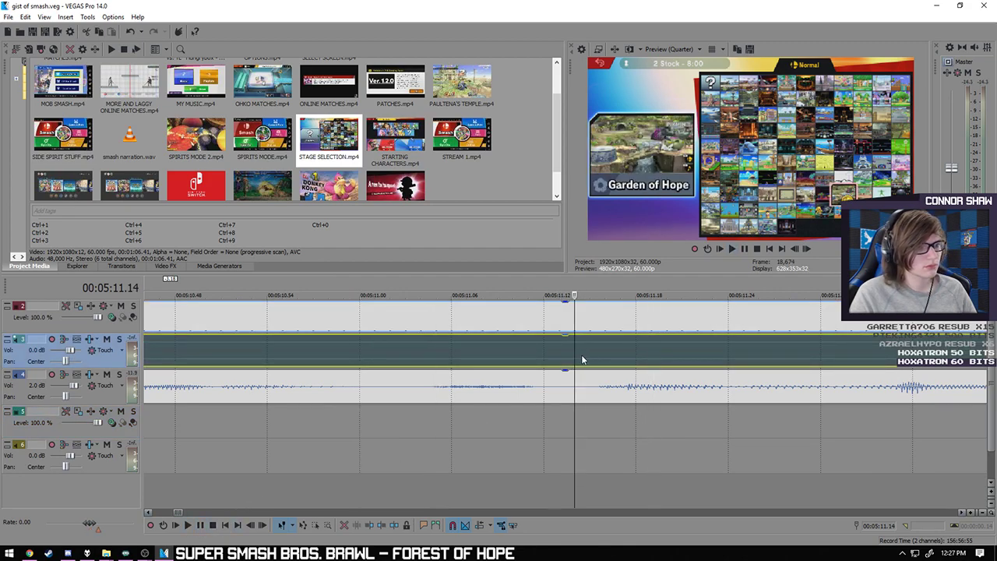
scroll(491, 407, down, 2)
key(Delete)
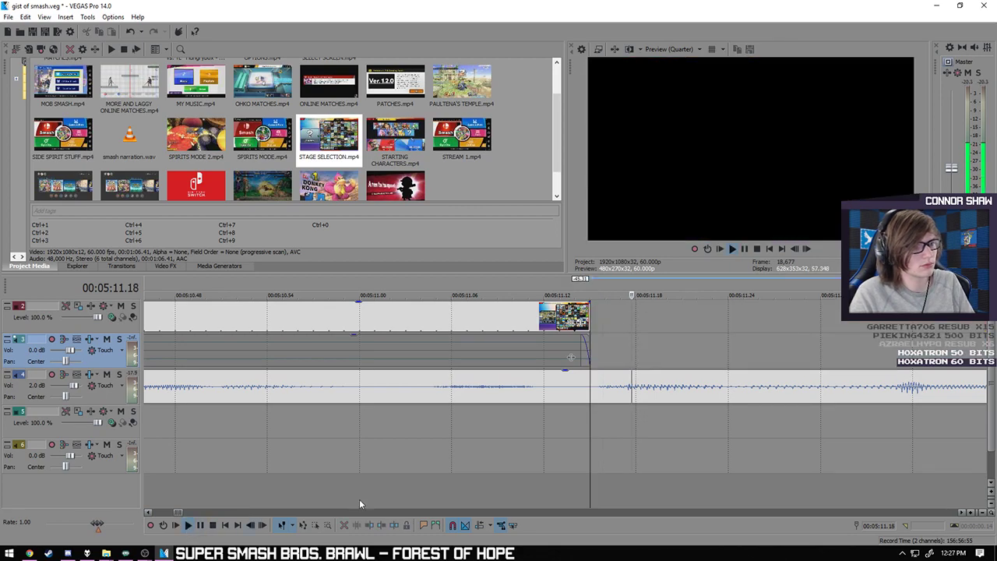
- Play the uncovered narration from 00:05:11.15 to 00:05:21.08 and return the playhead to the end of the footage
key(space)
scroll(581, 462, down, 3)
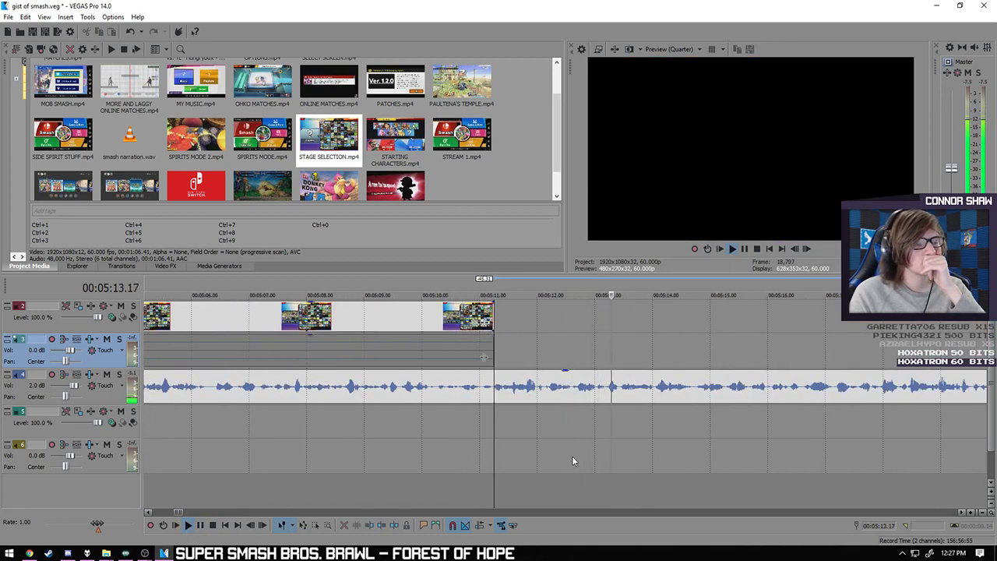
scroll(563, 448, down, 4)
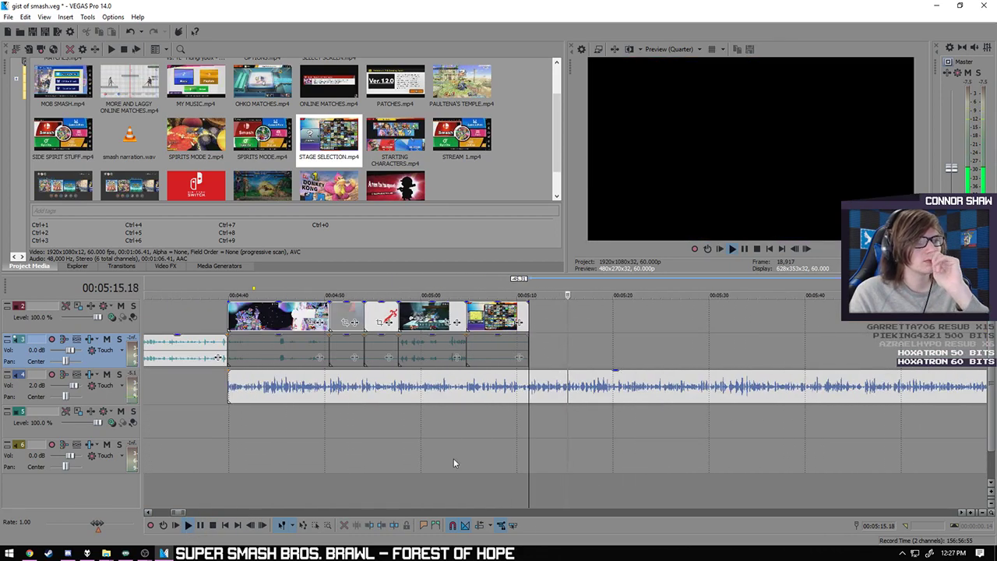
click(199, 528)
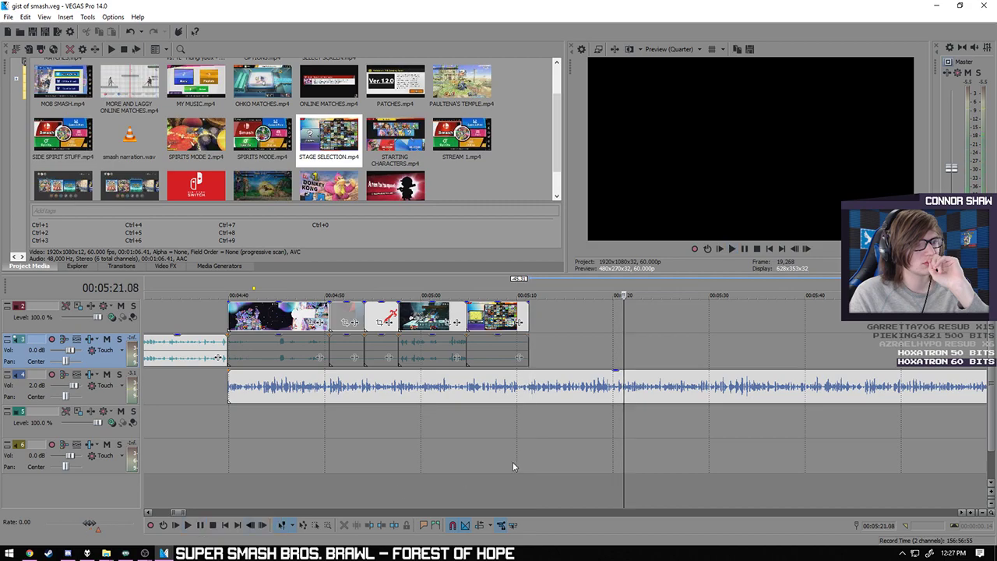
click(532, 426)
click(527, 425)
scroll(585, 436, up, 10)
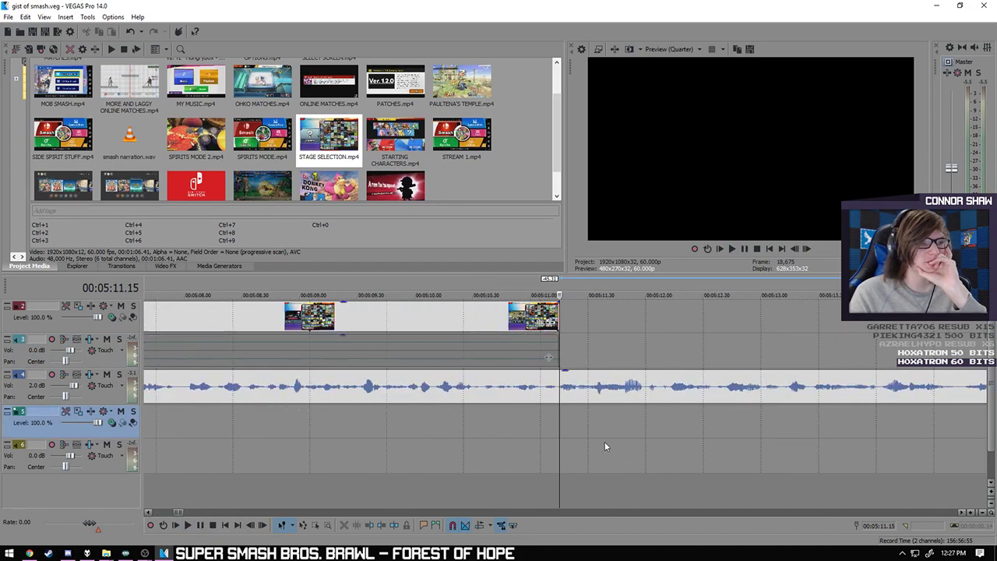
- Survey the uncovered narration up to its end at 00:14:11.44 and mark the time range from 00:08:48.58 to 00:13:38.26
scroll(604, 442, down, 15)
scroll(603, 443, up, 3)
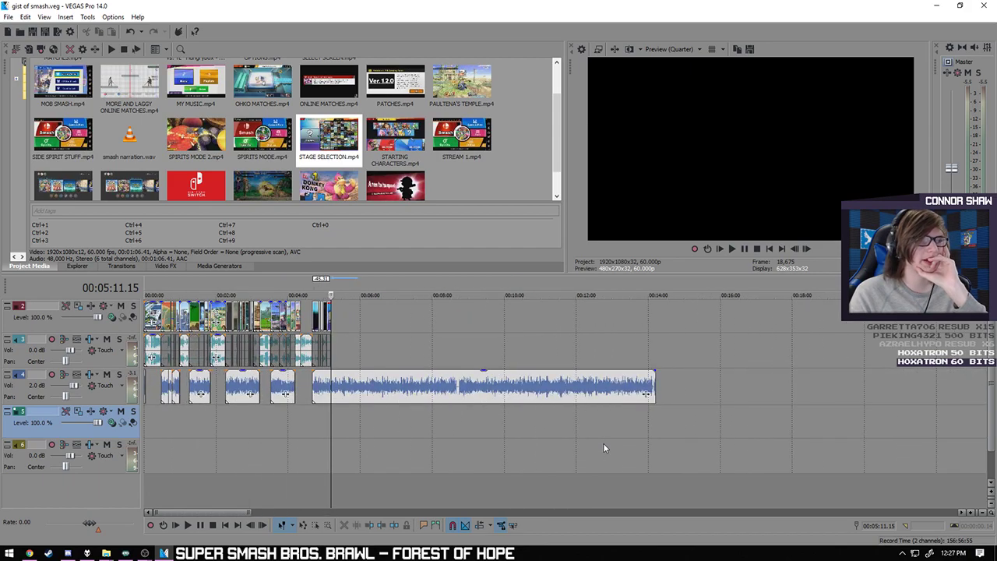
click(656, 421)
scroll(656, 420, up, 6)
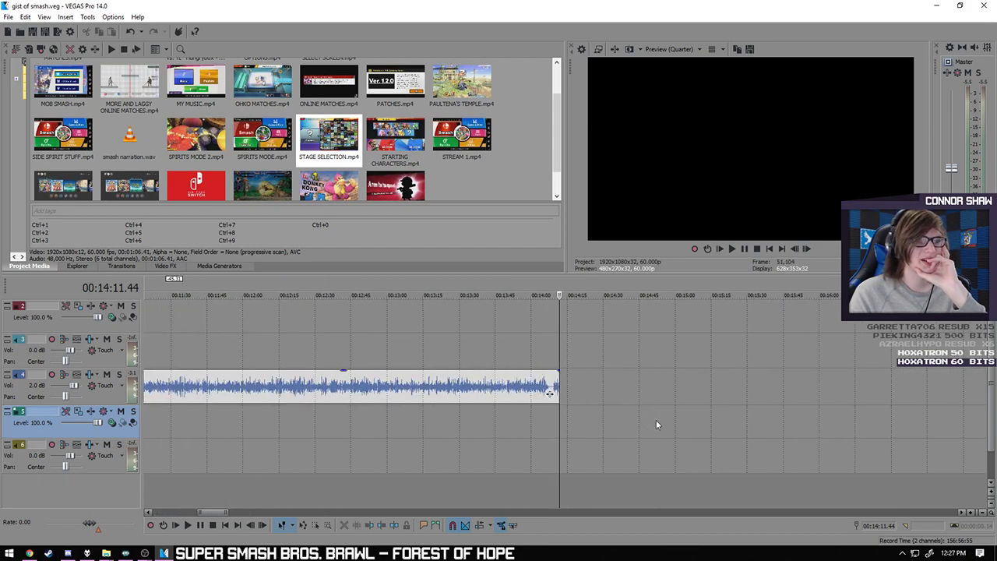
scroll(655, 421, down, 5)
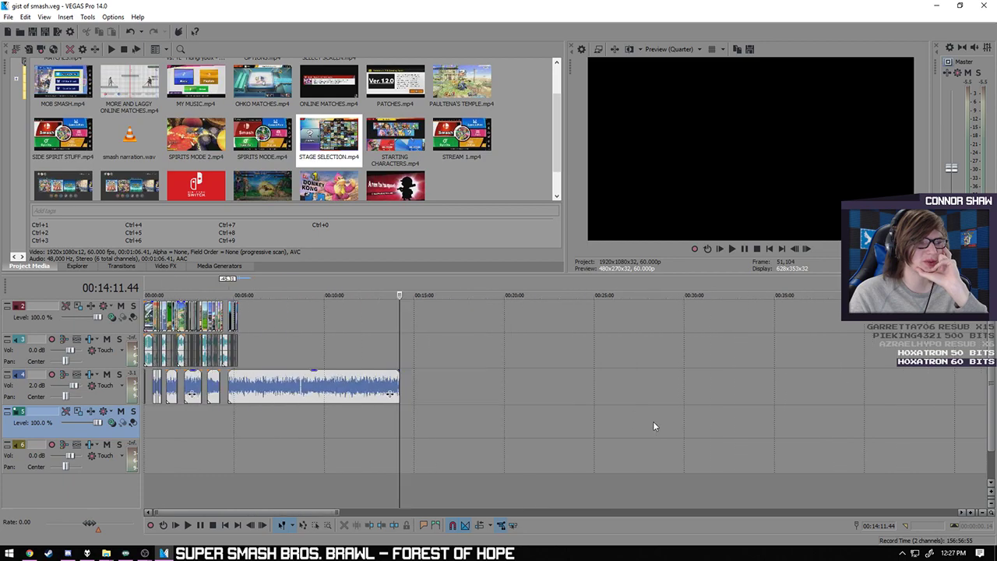
scroll(616, 425, up, 3)
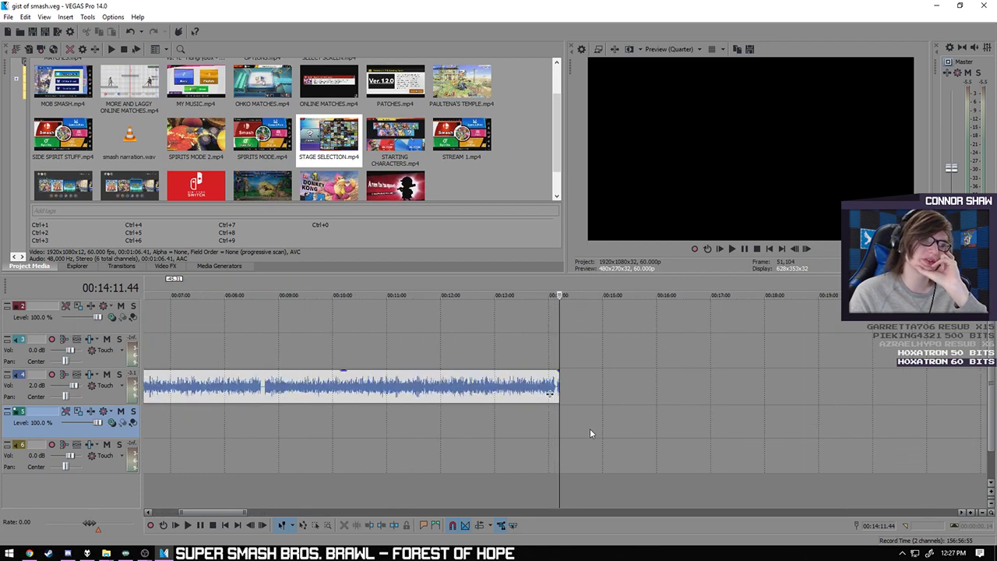
click(361, 422)
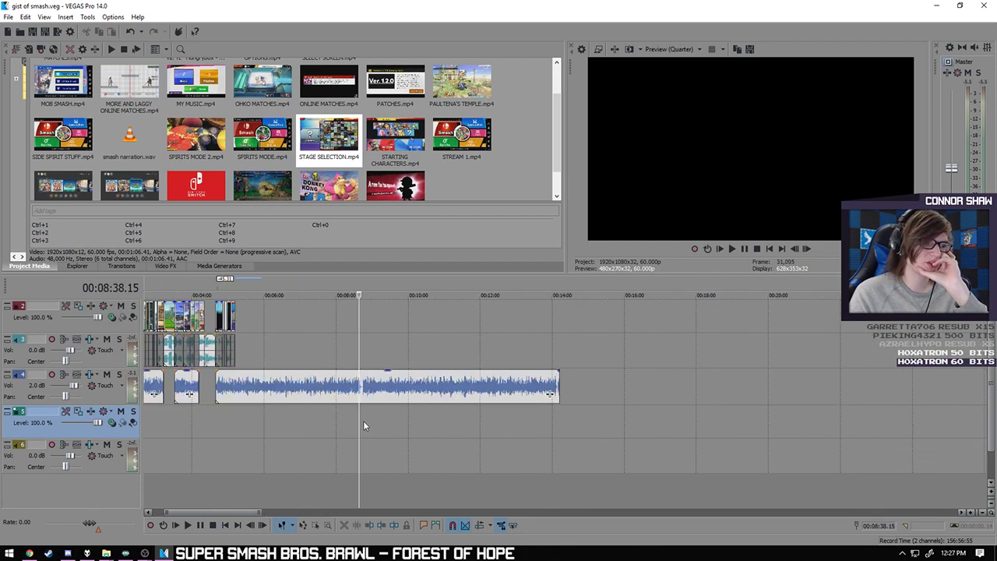
click(555, 435)
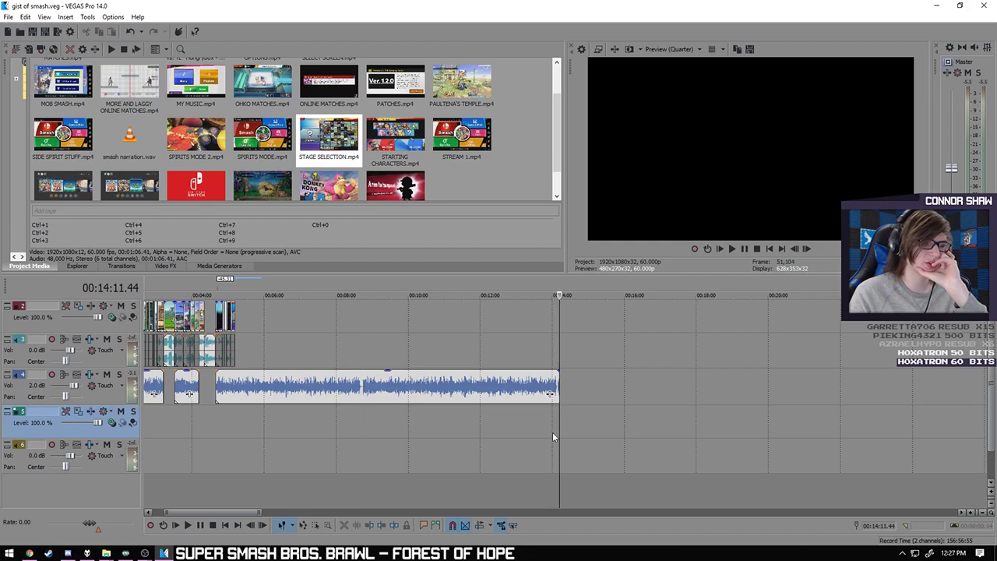
click(224, 439)
drag(366, 437, 538, 455)
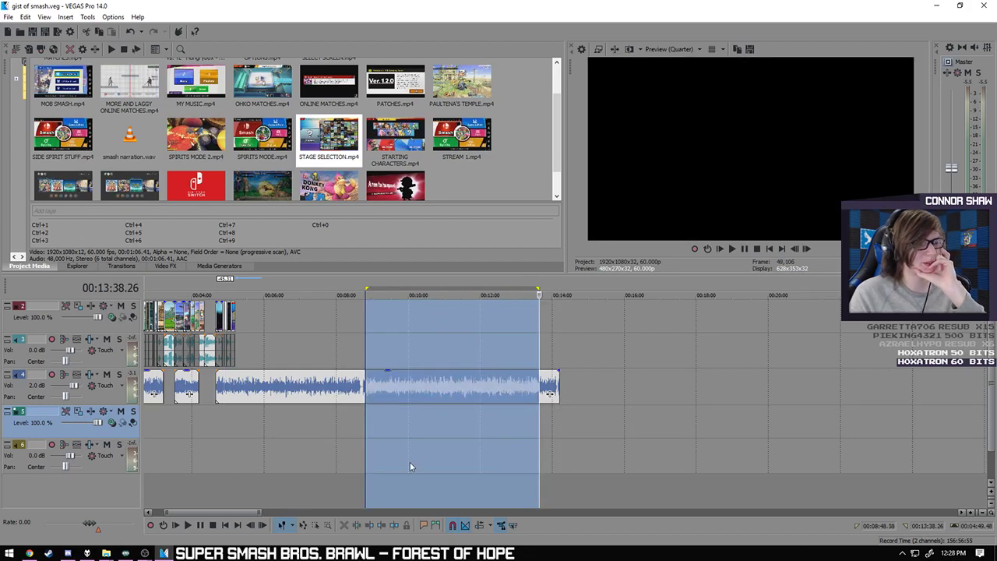
- Compare where the placed footage ends with the end of the narration to judge how much still needs covering
click(231, 433)
scroll(231, 431, up, 4)
scroll(348, 451, up, 5)
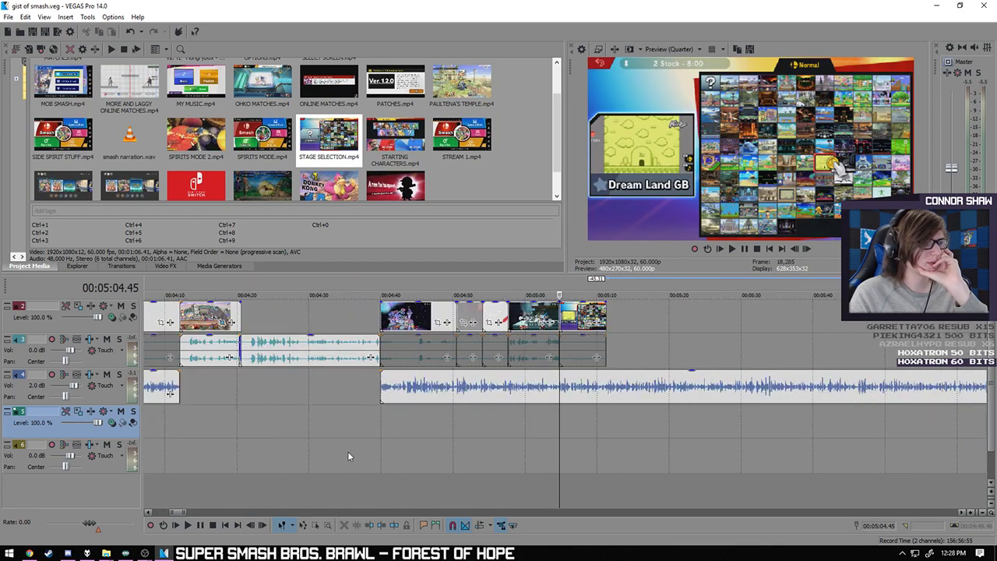
scroll(349, 451, down, 8)
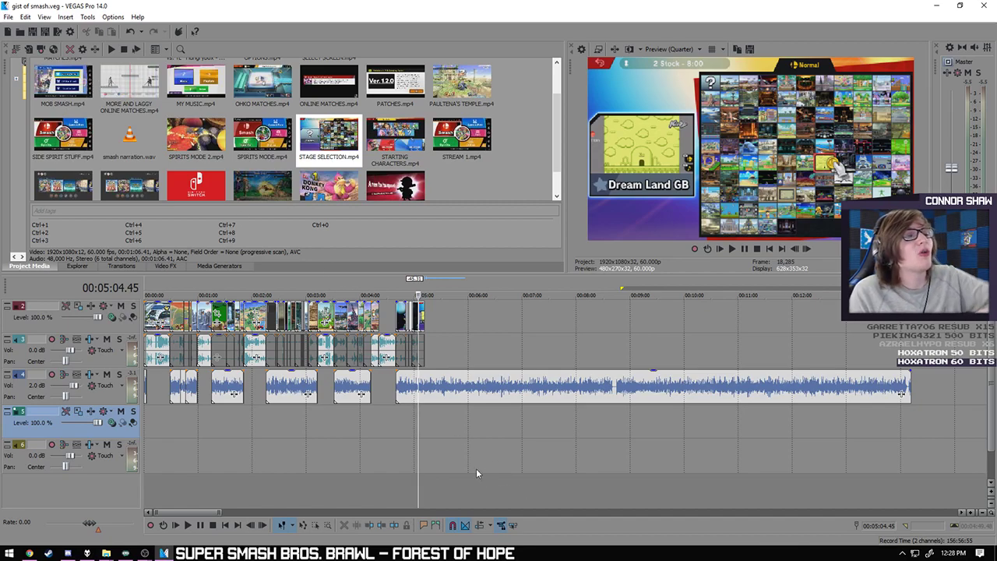
click(429, 429)
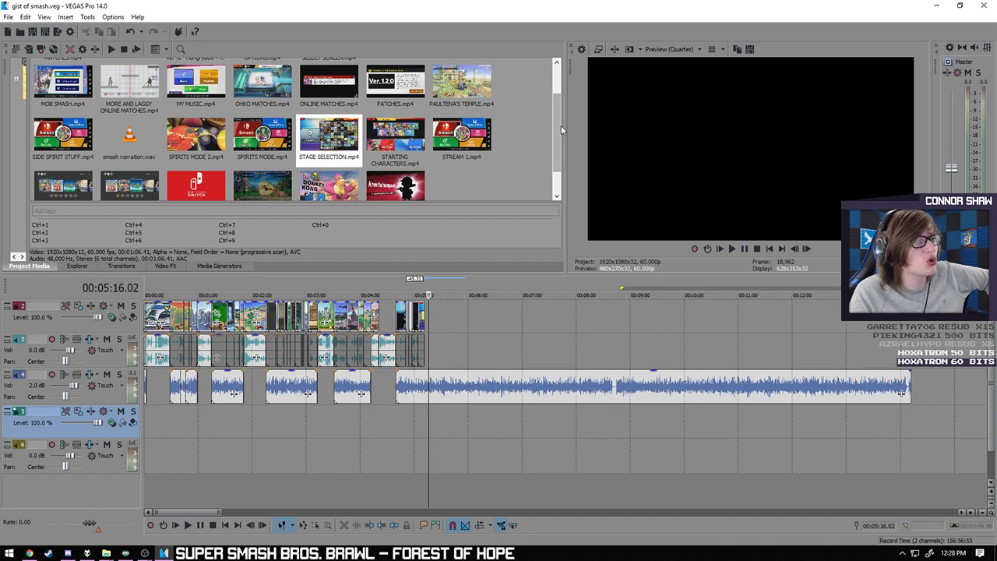
scroll(667, 458, down, 5)
click(399, 430)
scroll(515, 429, up, 15)
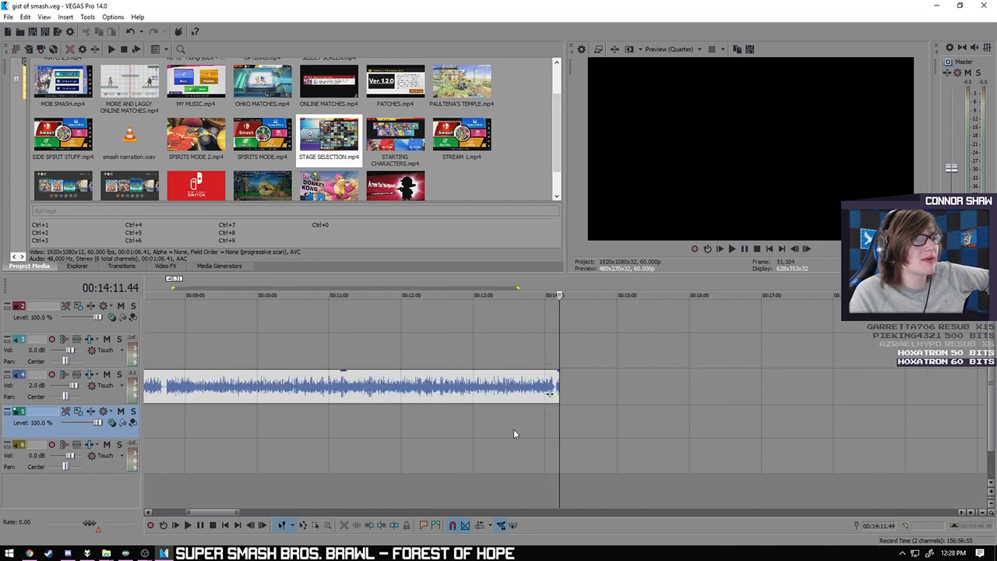
- Browse the project media from start to end for footage that can cover the remaining narration
click(575, 386)
scroll(657, 379, down, 10)
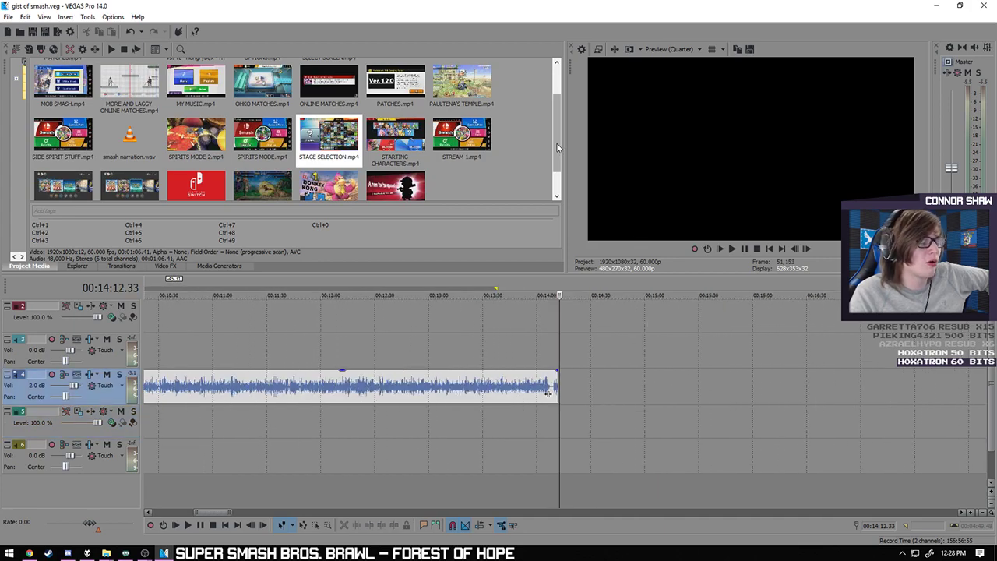
scroll(556, 183, down, 1)
drag(564, 95, 576, 118)
scroll(560, 164, down, 2)
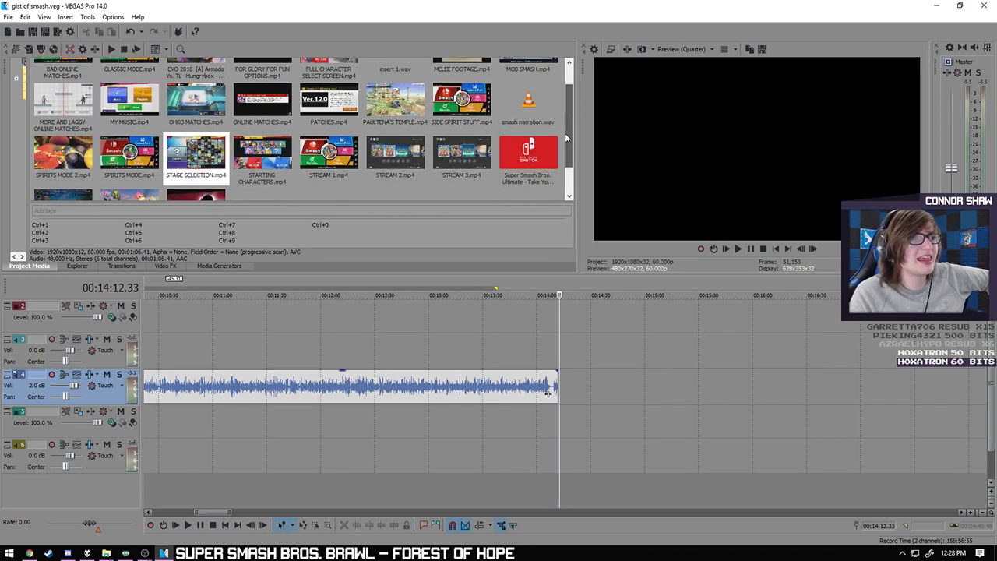
scroll(558, 168, up, 2)
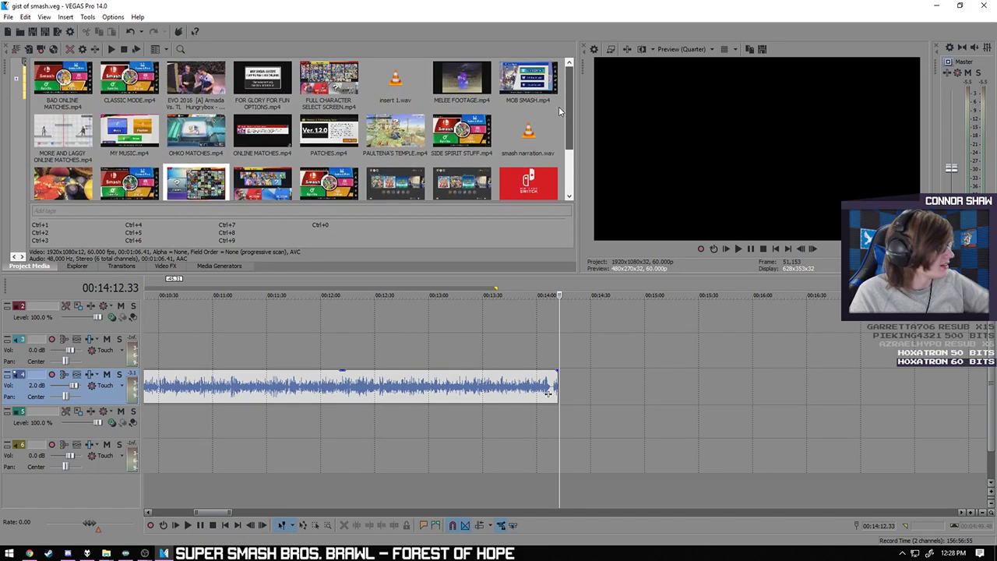
scroll(558, 117, down, 1)
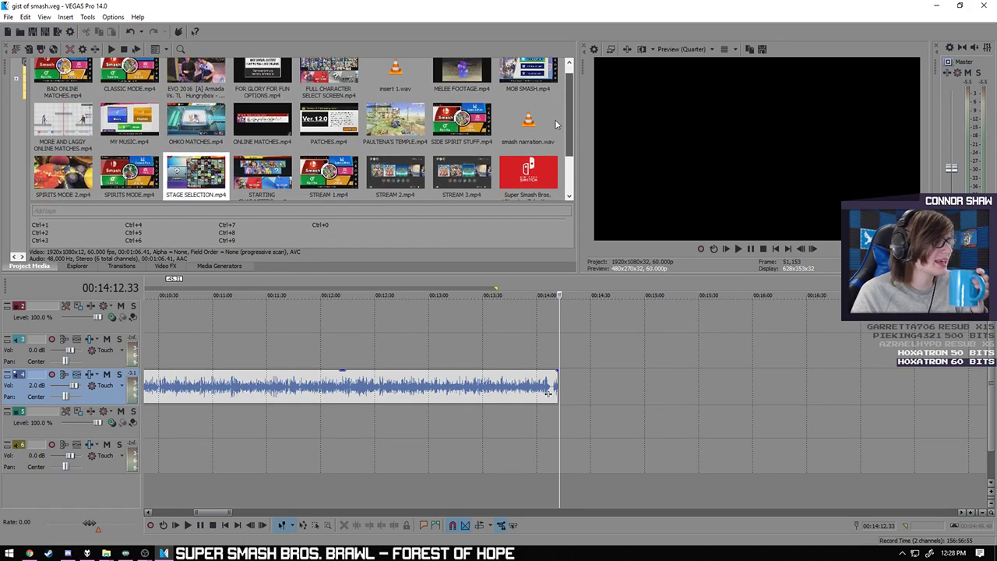
scroll(557, 125, down, 2)
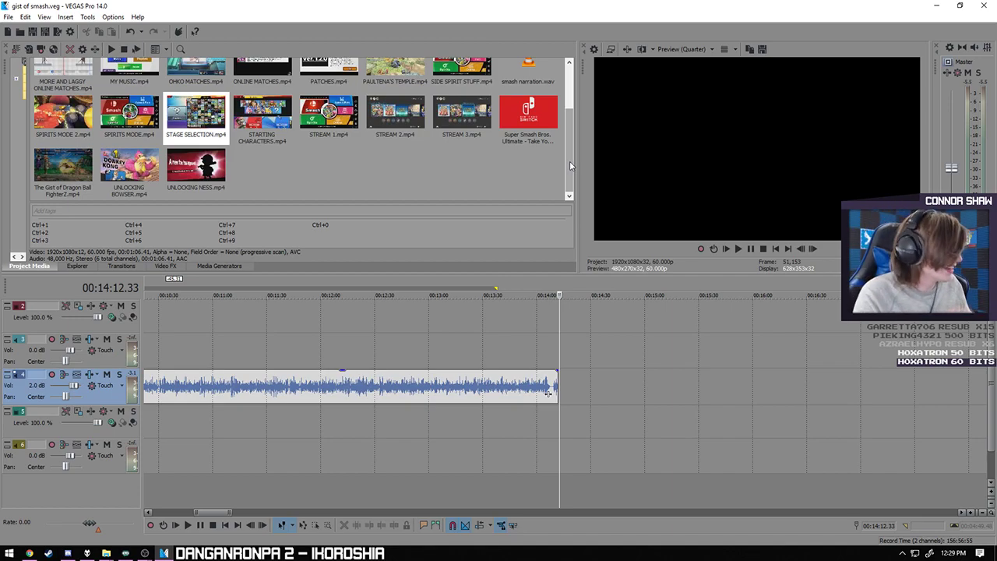
scroll(666, 366, down, 5)
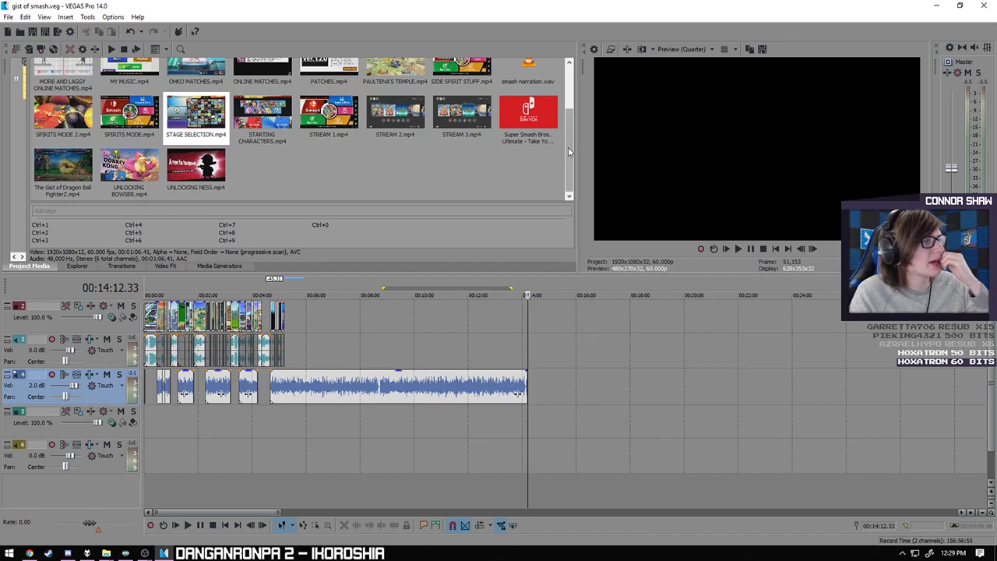
drag(568, 147, 576, 104)
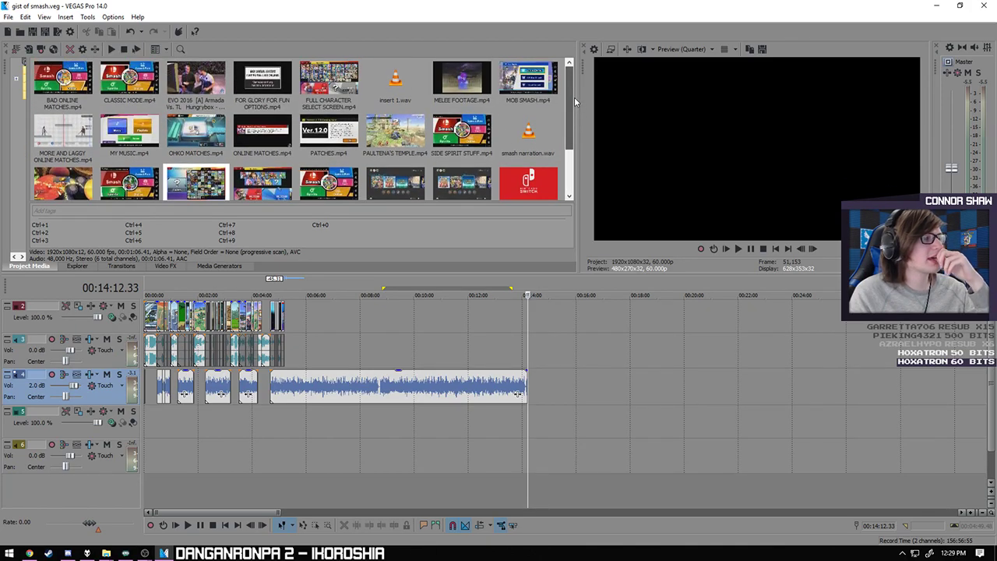
drag(576, 101, 580, 144)
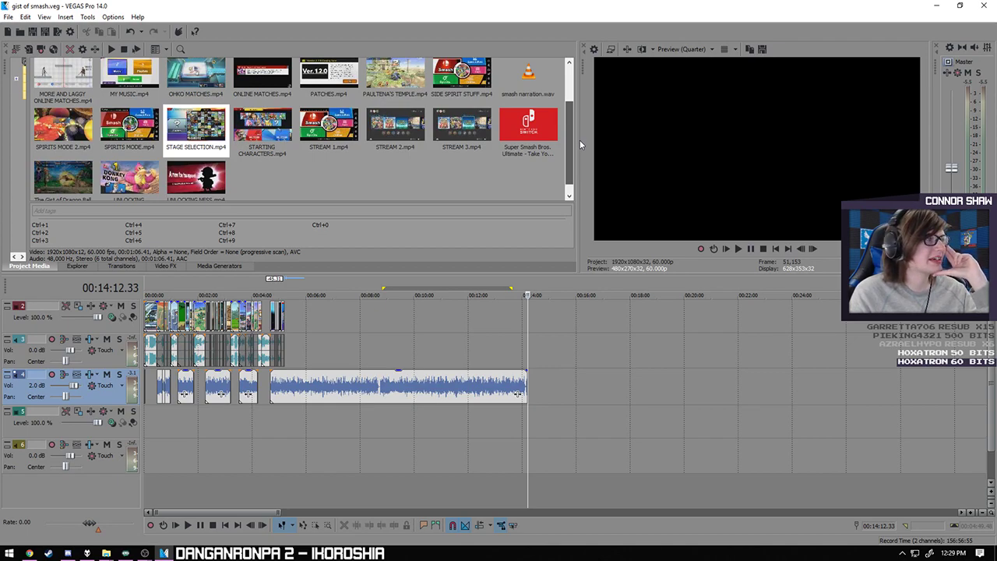
drag(580, 139, 571, 102)
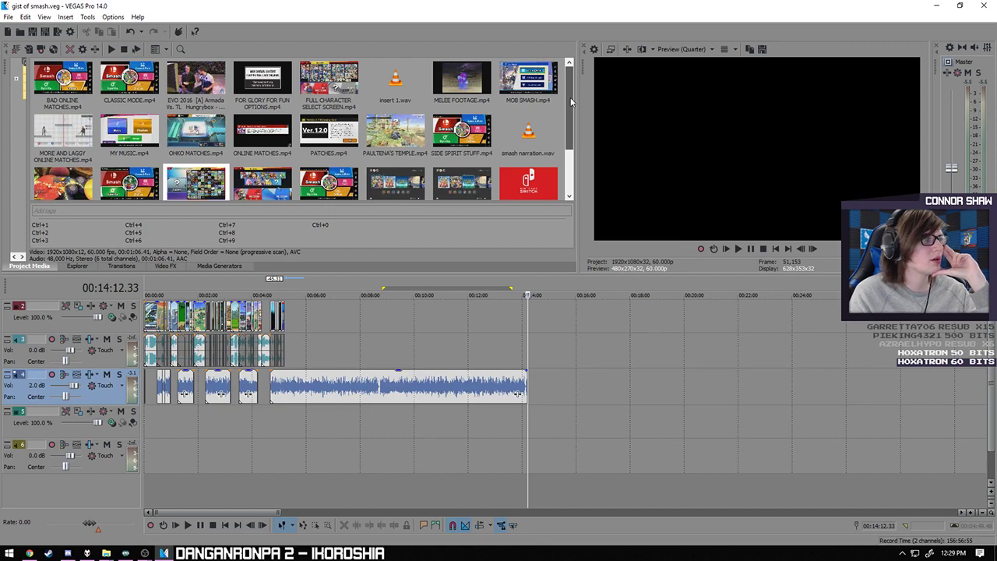
- Place BAD ONLINE MATCHES.mp4 on the timeline beyond the narration's end and delete its extra audio track
drag(62, 85, 558, 425)
click(106, 505)
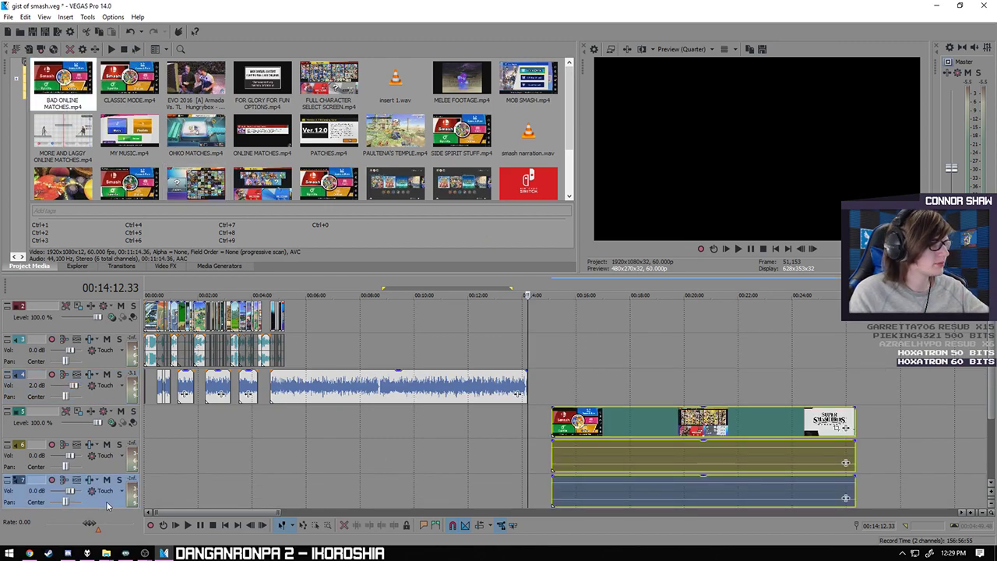
scroll(107, 505, down, 1)
key(Delete)
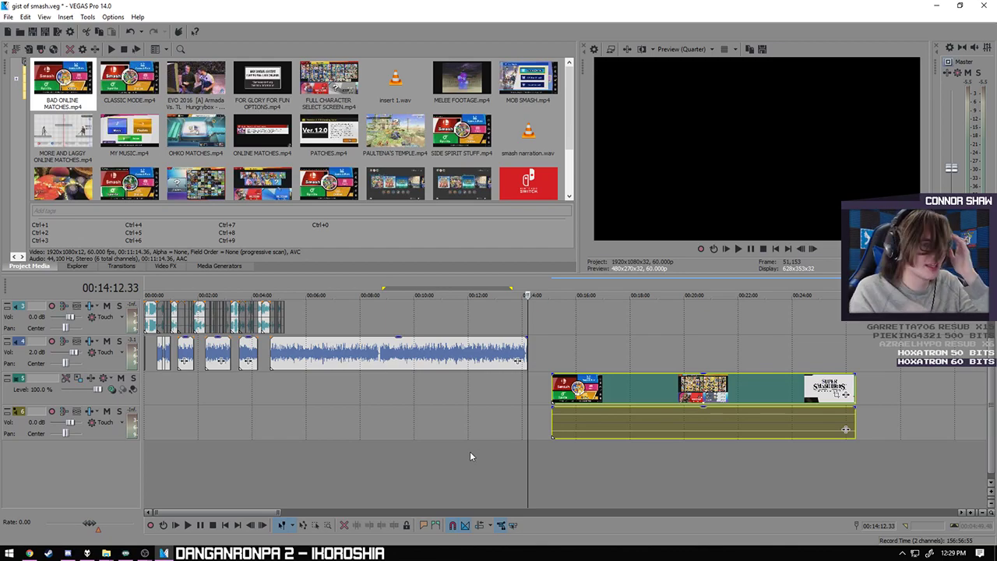
- Skim the BAD ONLINE MATCHES footage and delete the clip from the timeline
click(596, 427)
click(623, 427)
scroll(627, 428, up, 8)
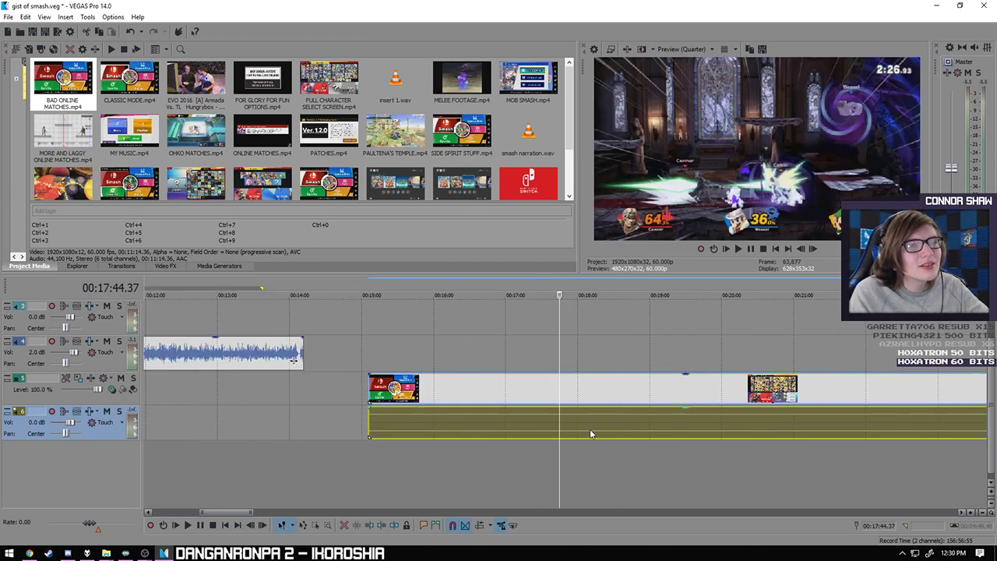
scroll(631, 429, down, 10)
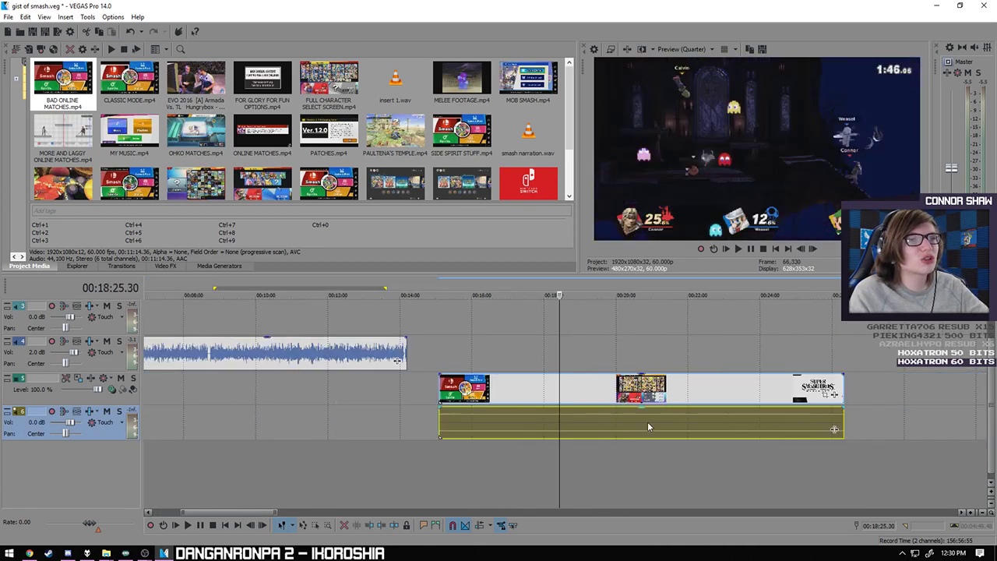
click(295, 397)
key(Delete)
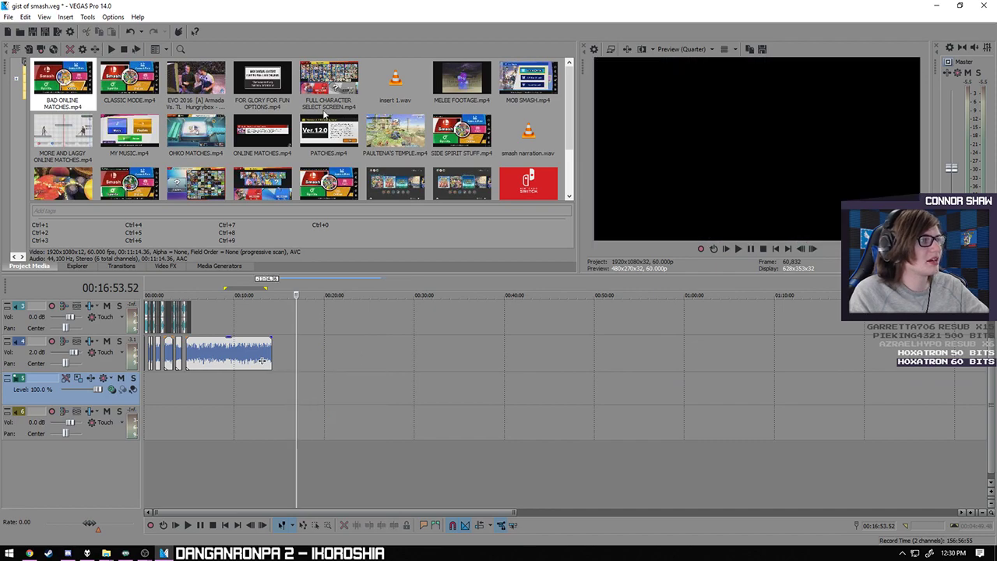
- Place MORE AND LAGGY ONLINE MATCHES.mp4 on the timeline beyond the narration's end and delete its extra audio track
drag(570, 115, 566, 145)
drag(62, 90, 290, 395)
shift+click(105, 473)
key(Delete)
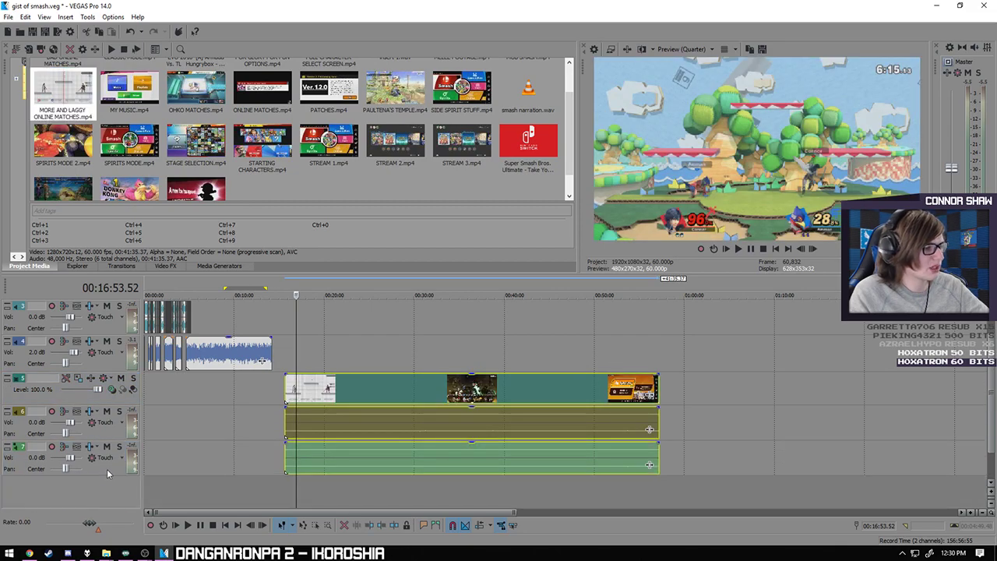
- Skim the laggy matches clip and play the match footage from 00:23:22.26 to about 00:23:44
click(308, 428)
click(363, 424)
scroll(405, 425, up, 3)
scroll(493, 429, down, 2)
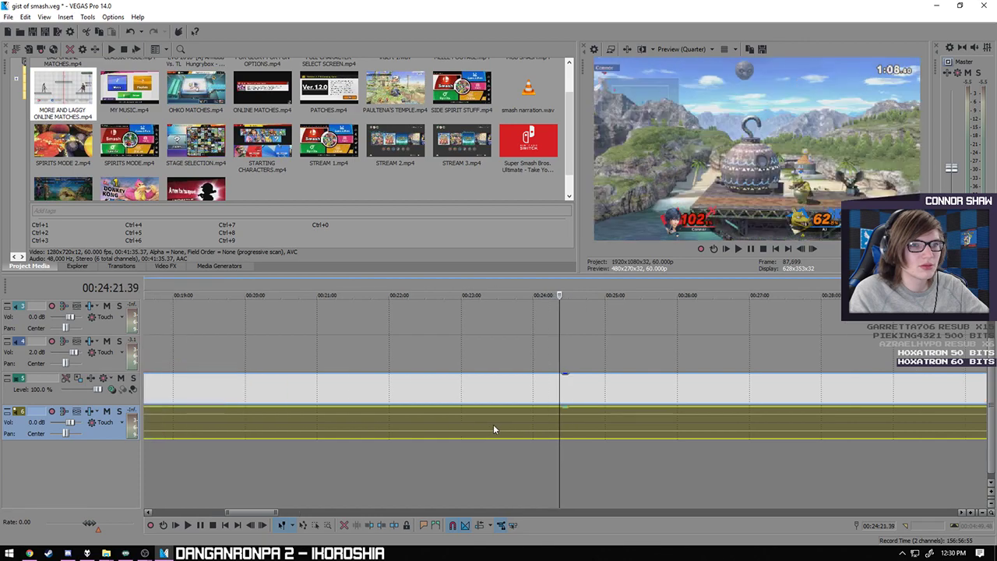
scroll(506, 424, up, 3)
click(479, 423)
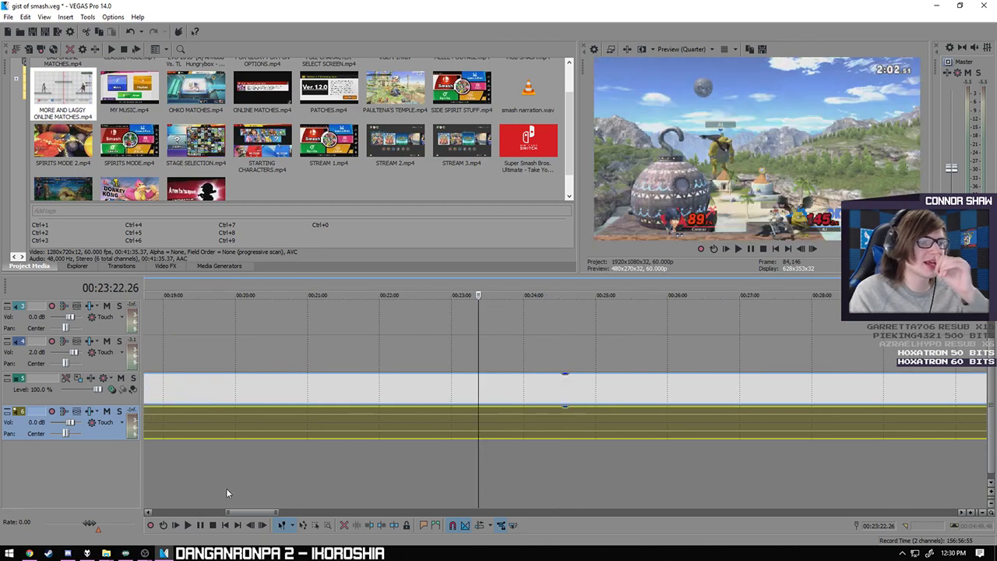
click(187, 525)
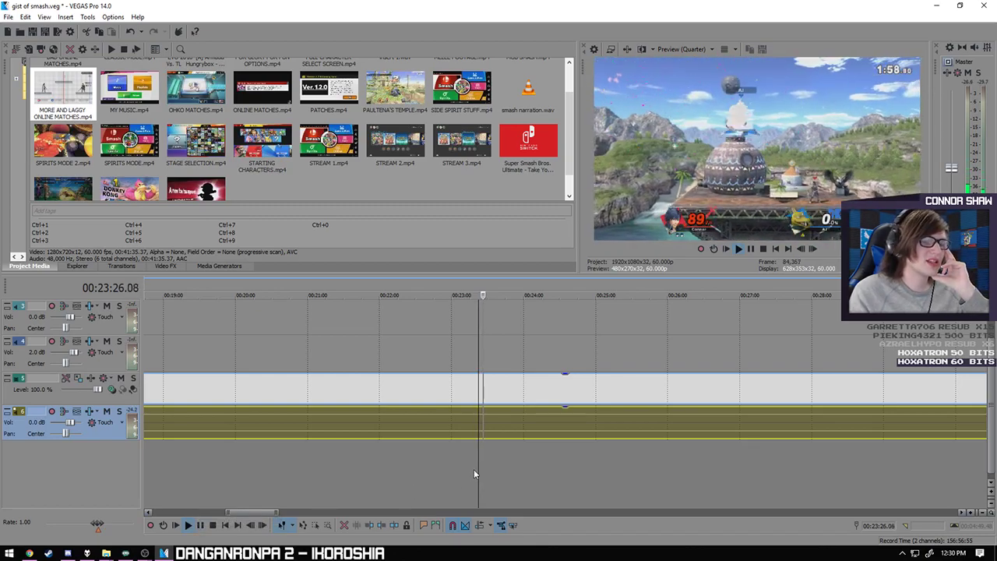
scroll(473, 468, down, 1)
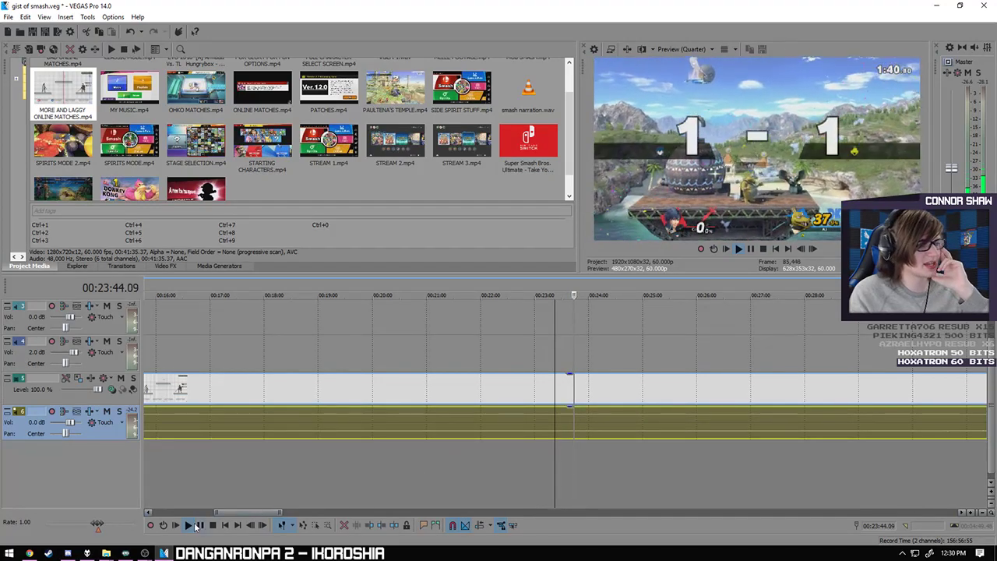
key(space)
- Skim further matches in the laggy matches clip and review the footage from 00:25:52.46 to 00:26:19.30
scroll(359, 483, down, 5)
click(487, 416)
click(505, 418)
click(536, 415)
scroll(531, 416, up, 4)
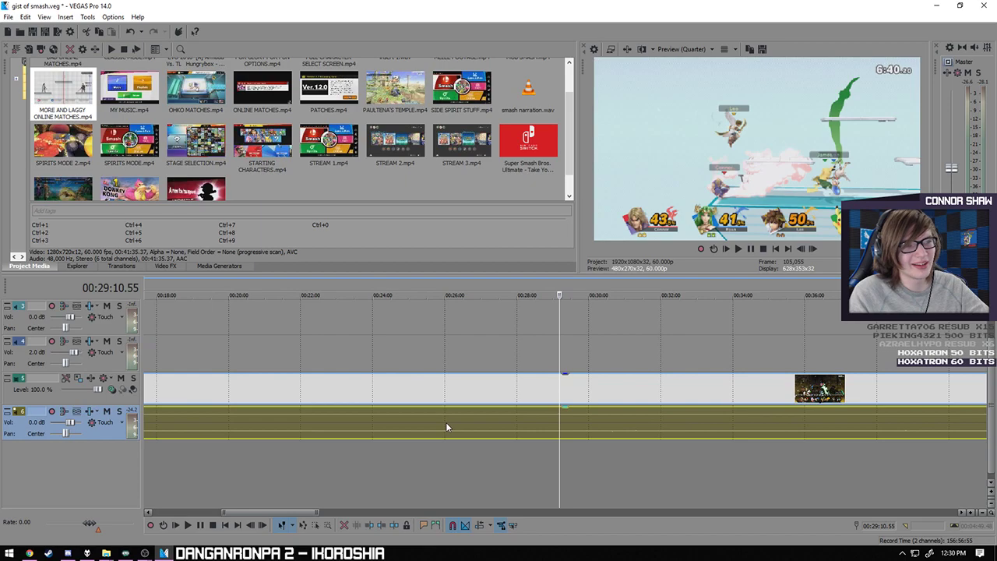
click(445, 422)
scroll(434, 420, up, 4)
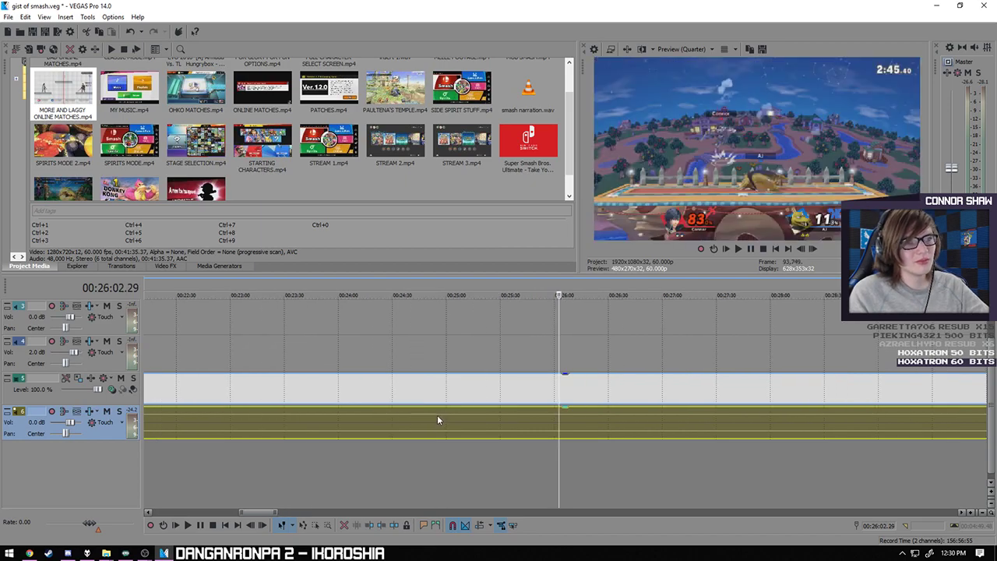
scroll(440, 417, up, 3)
key(j)
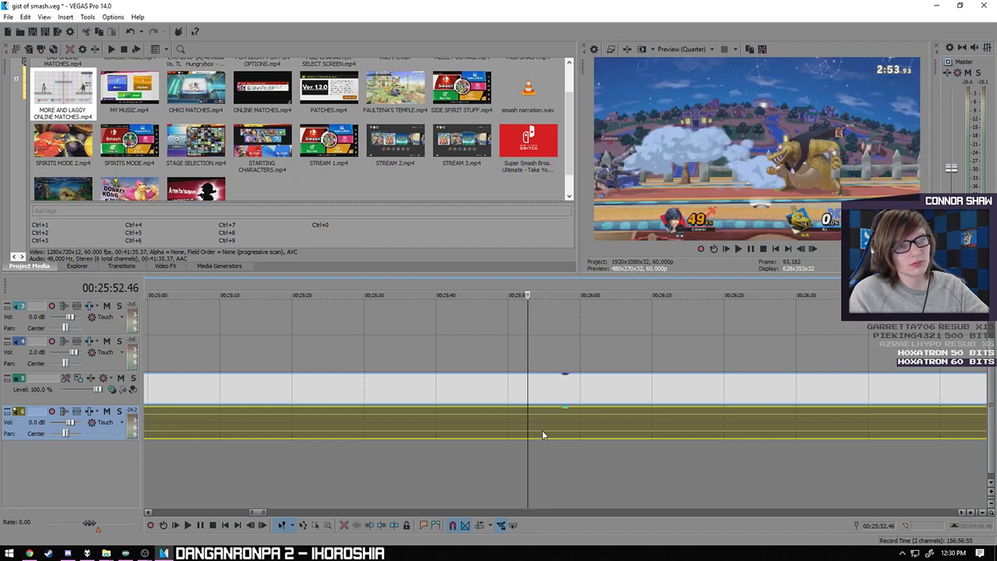
key(l)
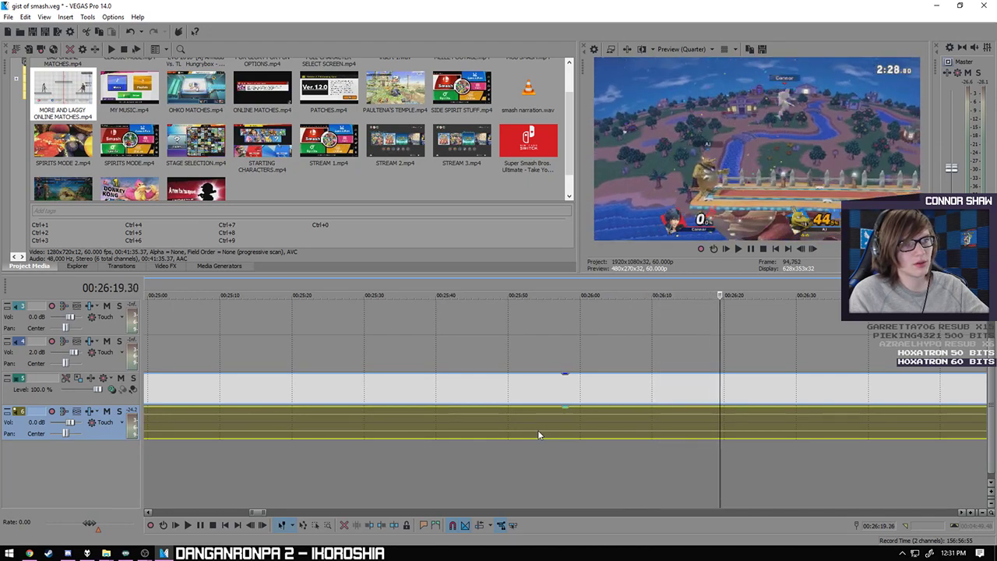
- Review the same match in the laggy matches clip from 00:26:33.22 to 00:26:56.19 for a usable starting moment
scroll(537, 434, down, 4)
click(586, 413)
click(618, 415)
click(580, 413)
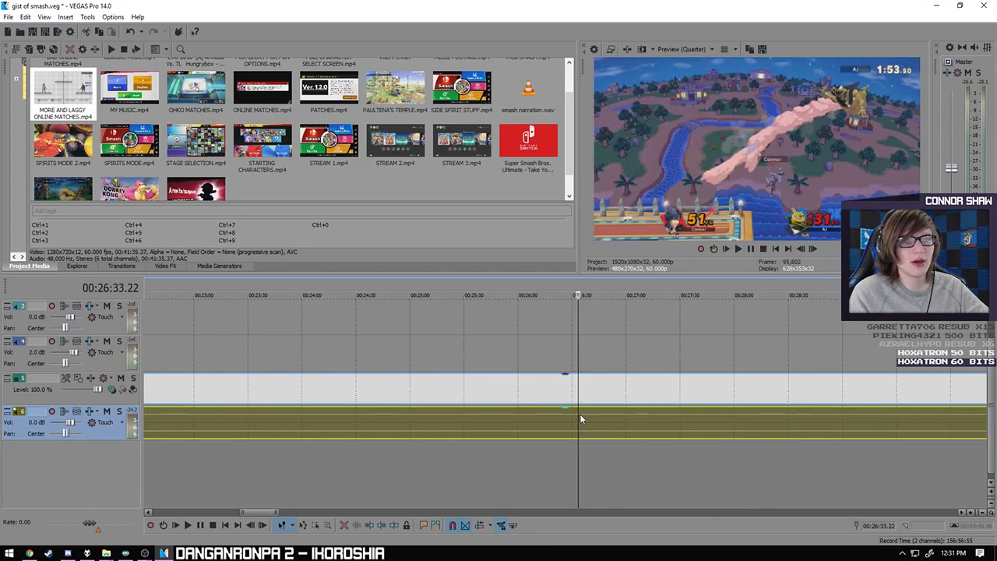
scroll(580, 414, up, 4)
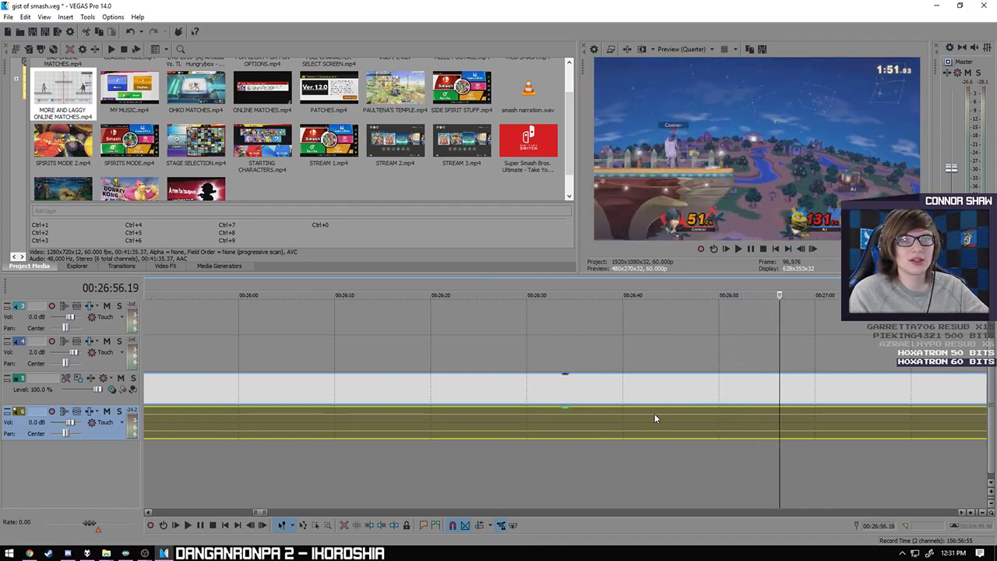
- Split the laggy matches clip at 00:26:52.16 and delete everything before the split
key(j)
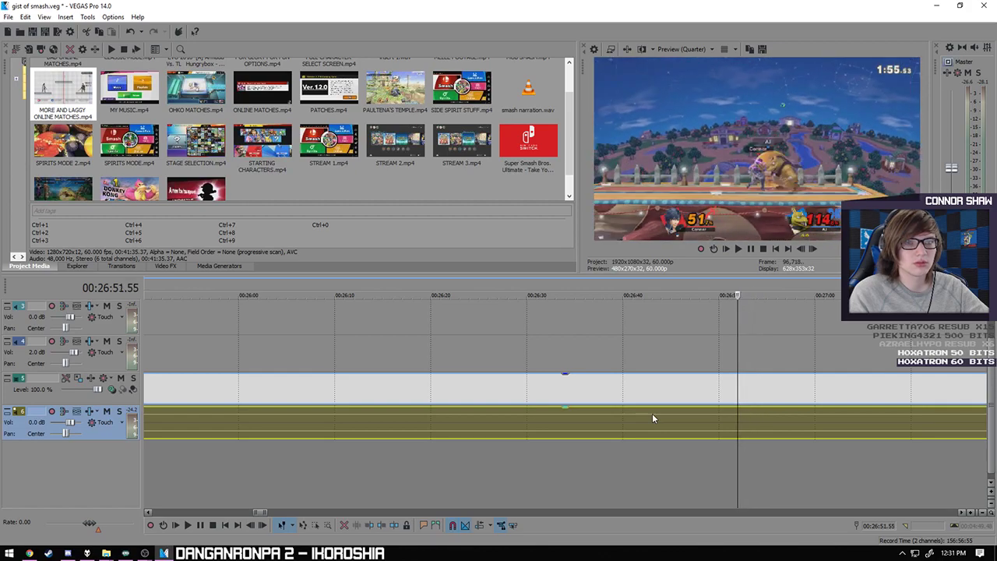
key(l)
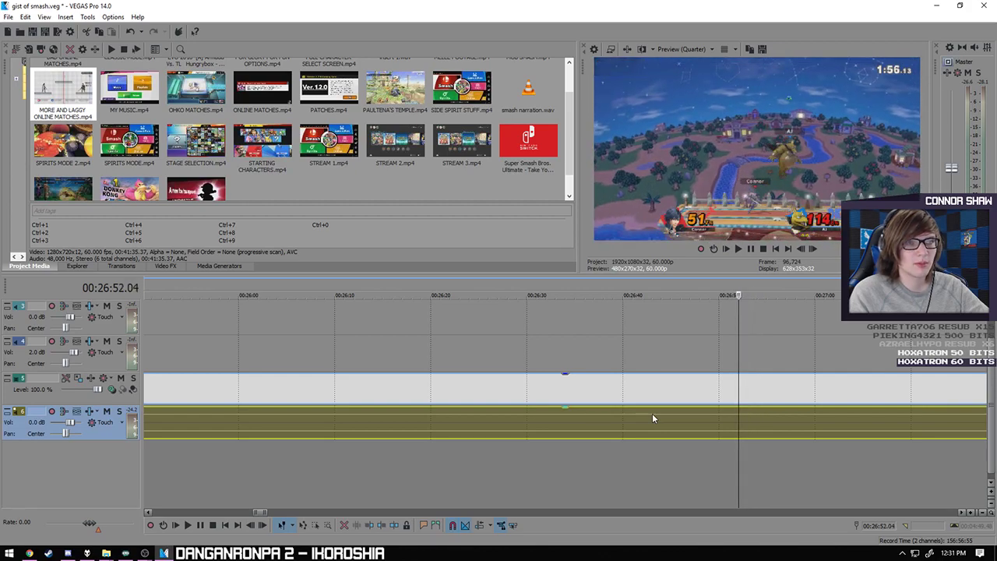
key(k)
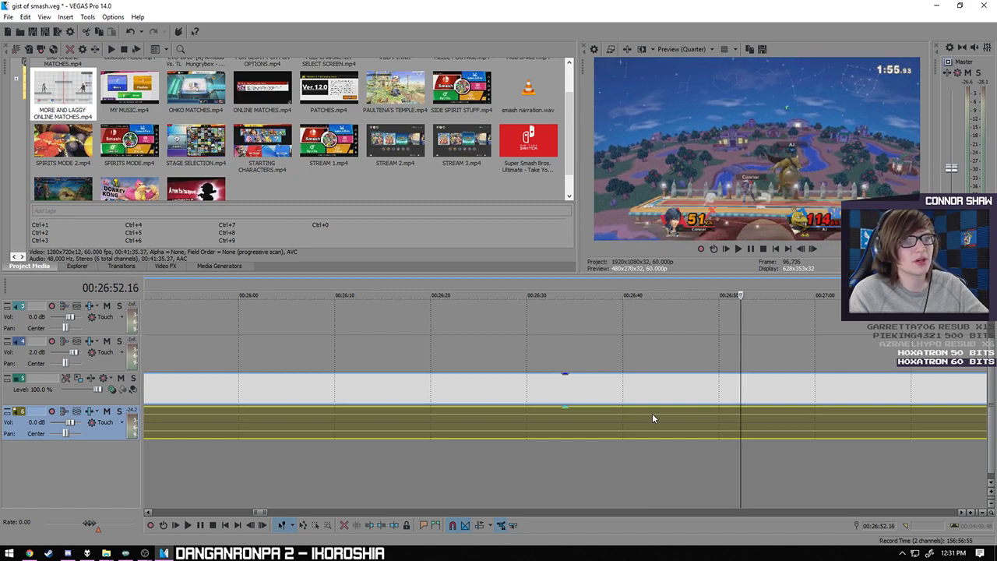
scroll(653, 414, down, 10)
scroll(410, 430, down, 3)
click(293, 392)
key(Delete)
- Mute the audio of the trimmed laggy matches clip
right_click(327, 416)
mouse_move(355, 313)
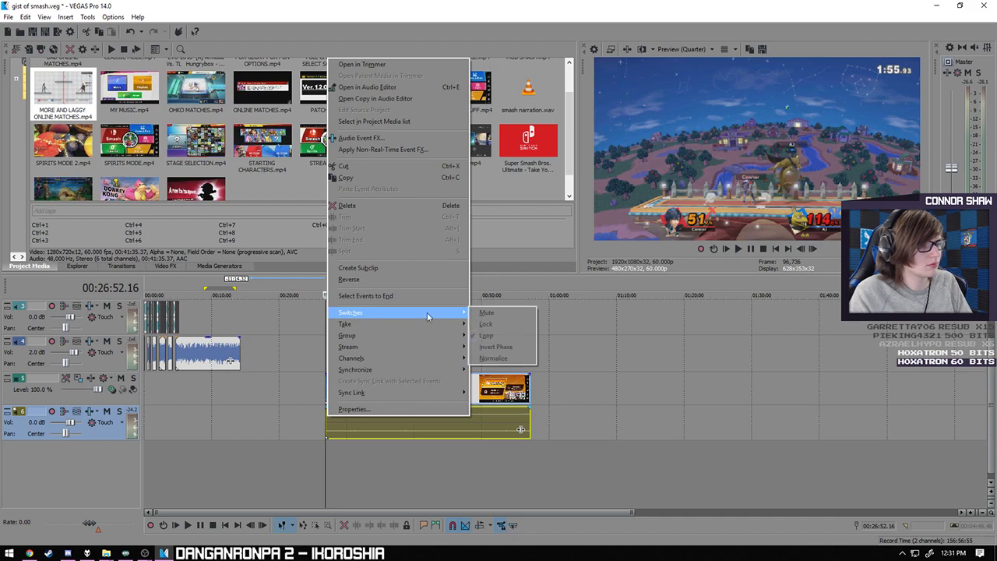
click(487, 314)
- Move the trimmed laggy matches clip onto the main footage tracks 2 and 3, after the stage selection footage
click(345, 408)
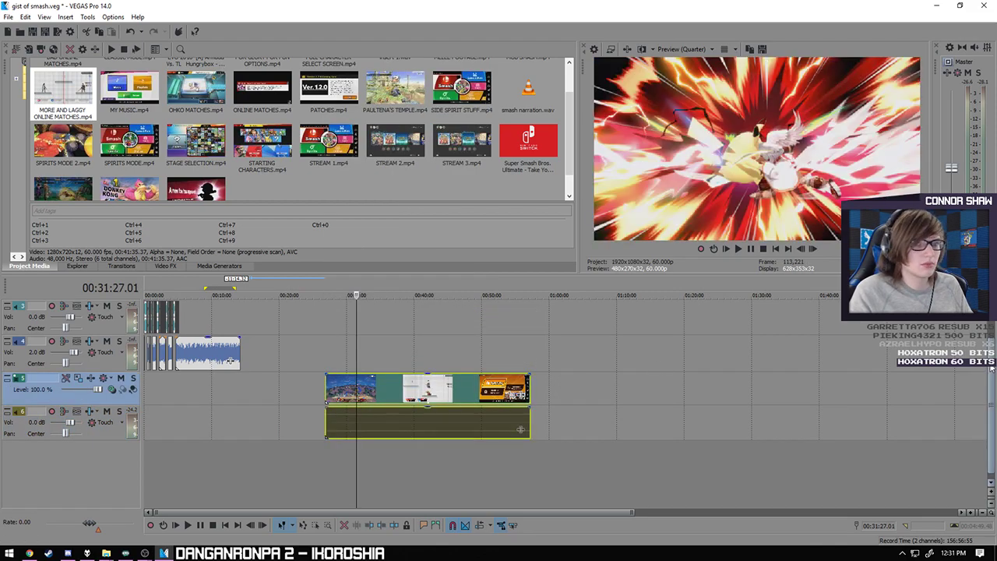
scroll(343, 424, up, 1)
scroll(393, 421, up, 3)
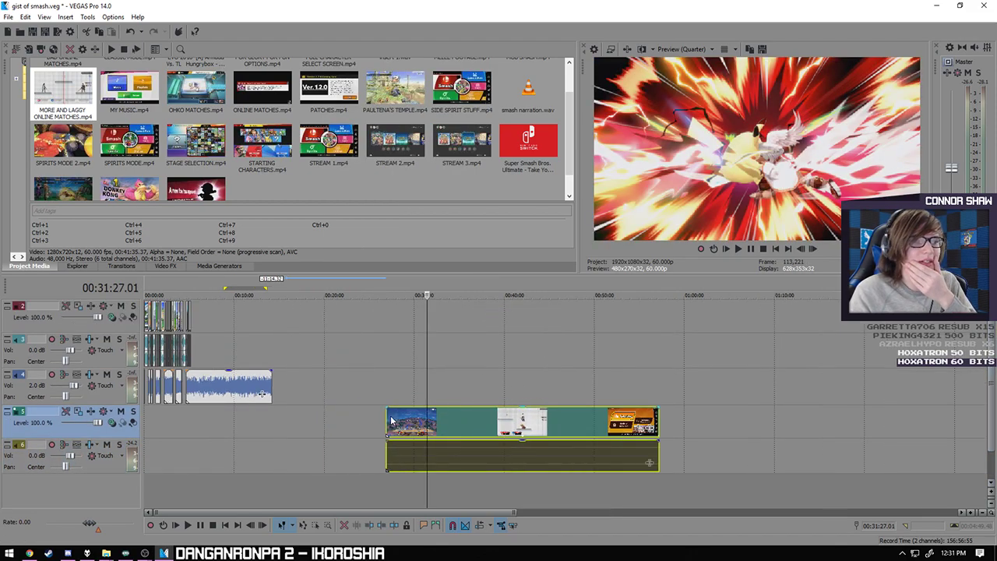
scroll(394, 421, down, 3)
drag(354, 421, 212, 316)
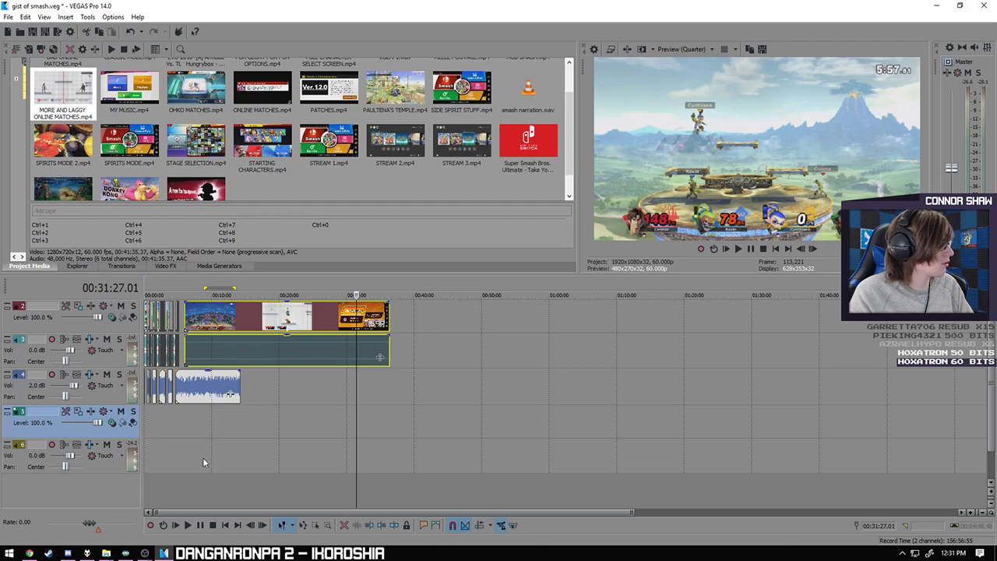
- Snap the laggy matches clip to the end of the stage selection footage at 00:05:11.15 and save the project
click(187, 442)
scroll(247, 444, up, 5)
scroll(405, 465, up, 2)
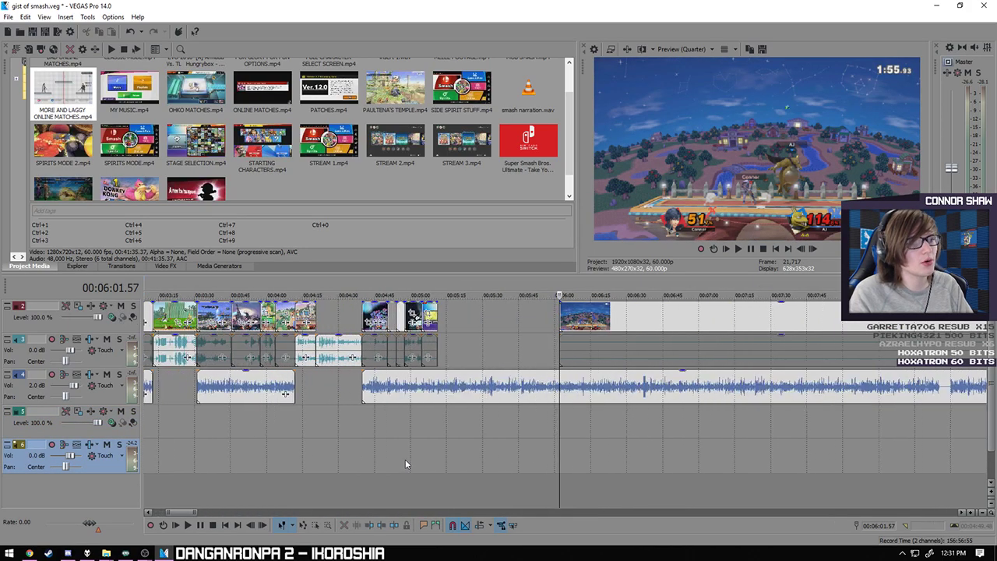
drag(584, 325, 459, 325)
click(435, 422)
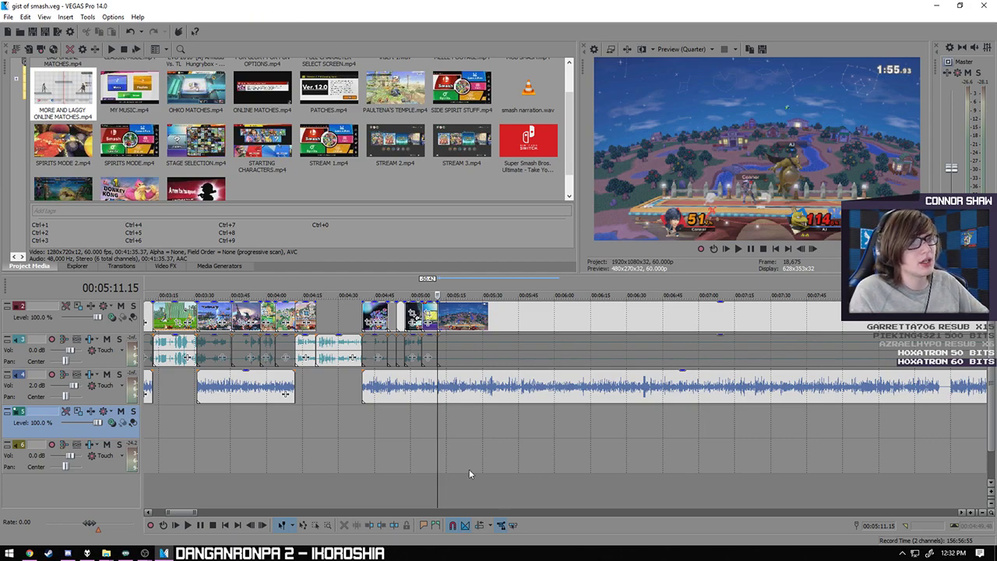
scroll(468, 439, up, 3)
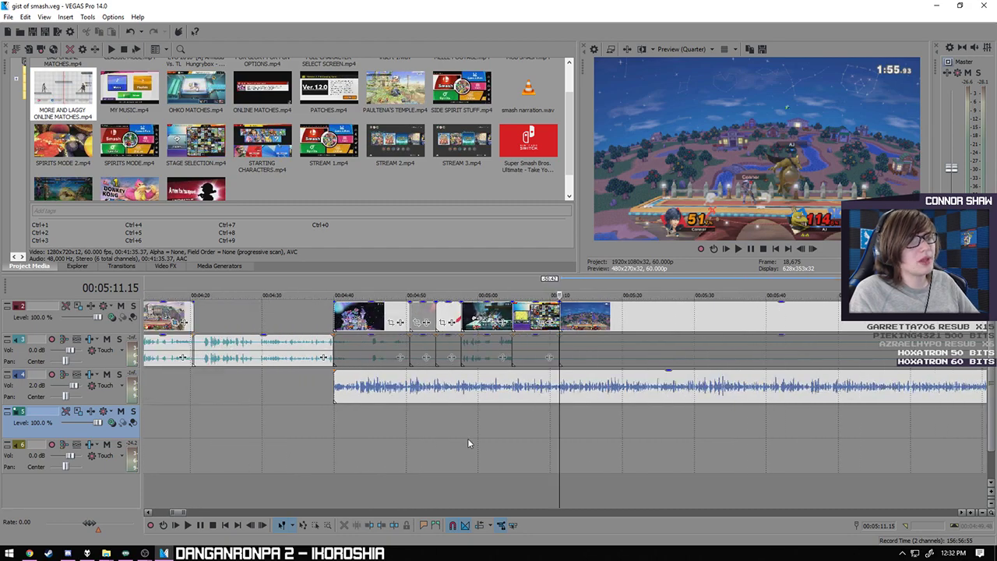
- Look over the uncovered stretch of the timeline between 00:04:20 and 00:04:30, then return to the laggy matches clip's start at 00:05:11.15
click(377, 437)
scroll(381, 432, up, 3)
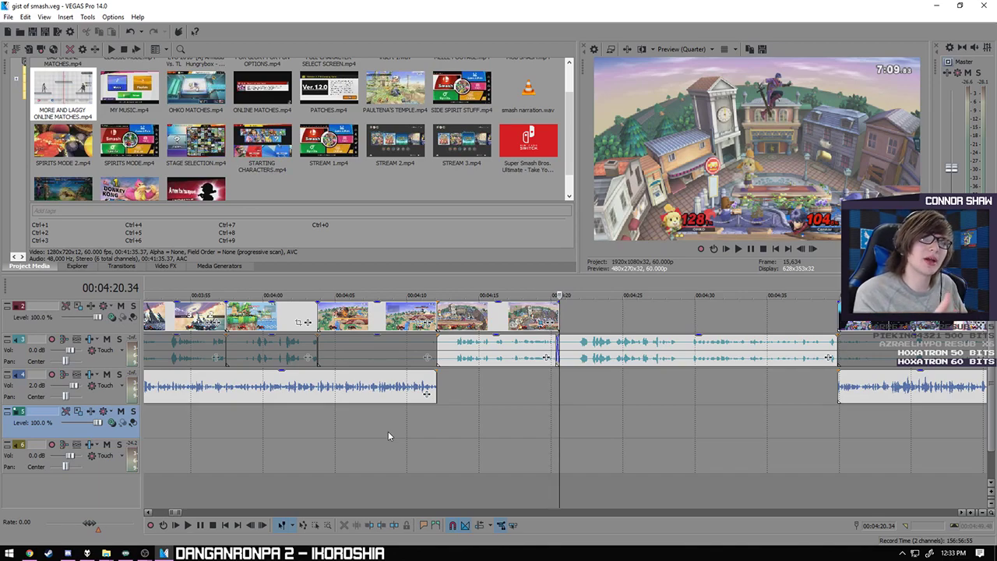
click(700, 411)
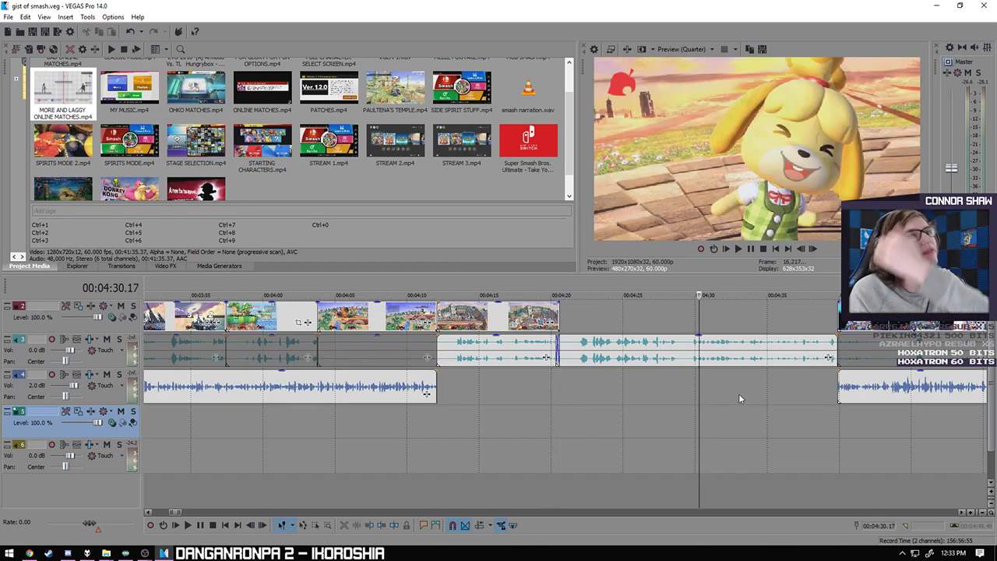
click(741, 394)
scroll(739, 396, down, 3)
scroll(735, 403, down, 2)
scroll(653, 451, down, 3)
click(657, 437)
click(651, 436)
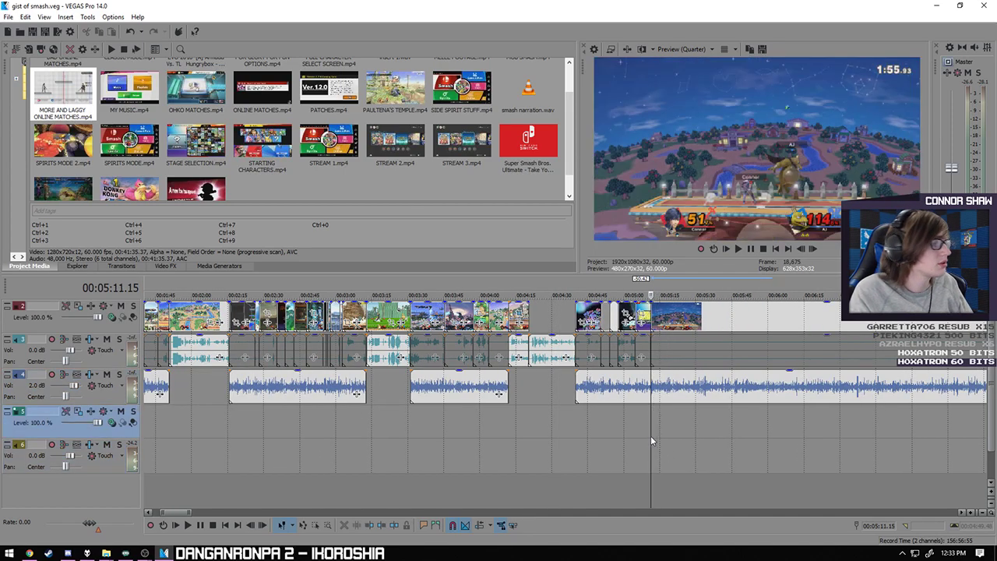
scroll(650, 435, up, 3)
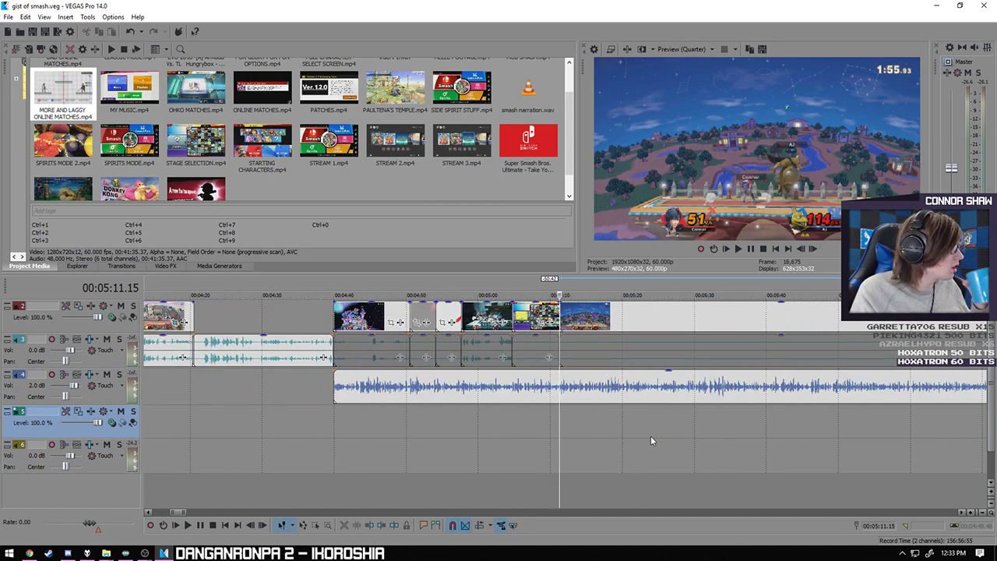
scroll(650, 435, down, 2)
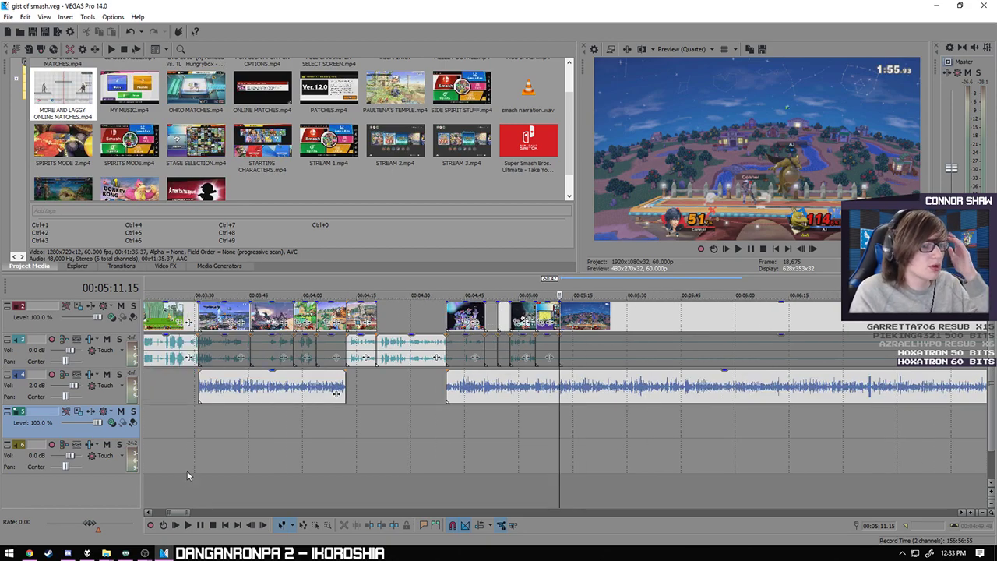
- Play the laggy matches clip against the narration from 00:05:11.15 to look for a suitable cut point
click(186, 526)
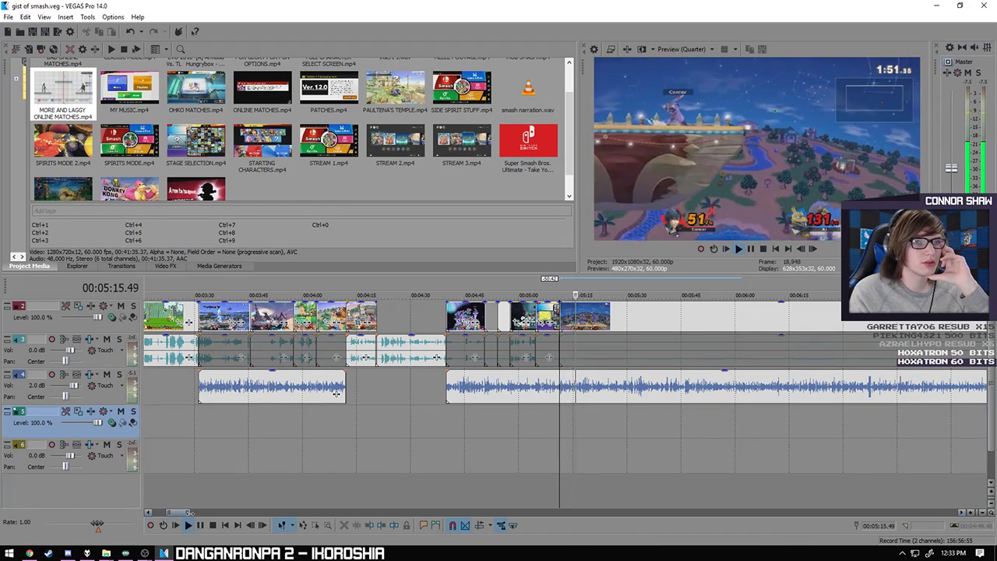
key(space)
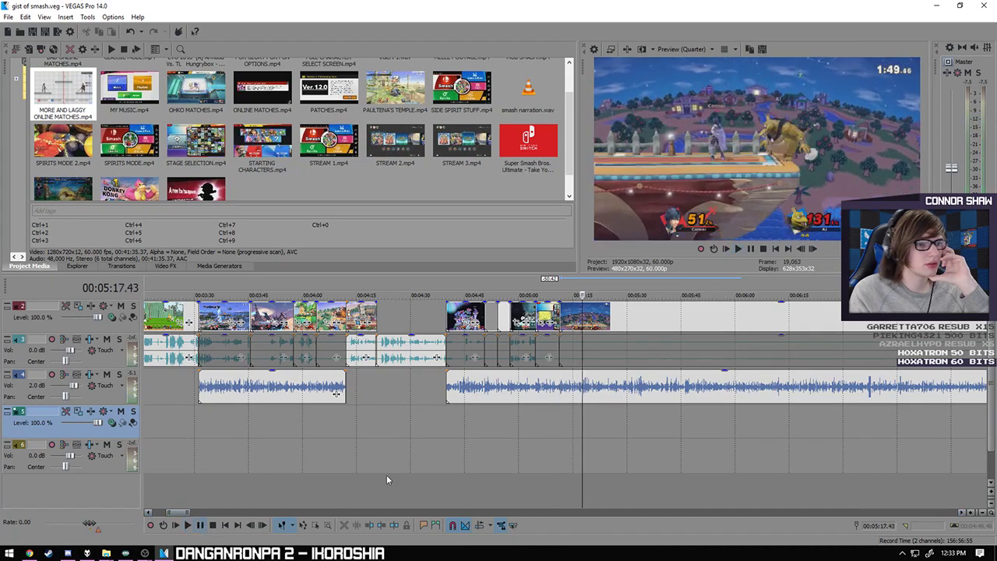
scroll(501, 445, up, 3)
click(501, 445)
key(space)
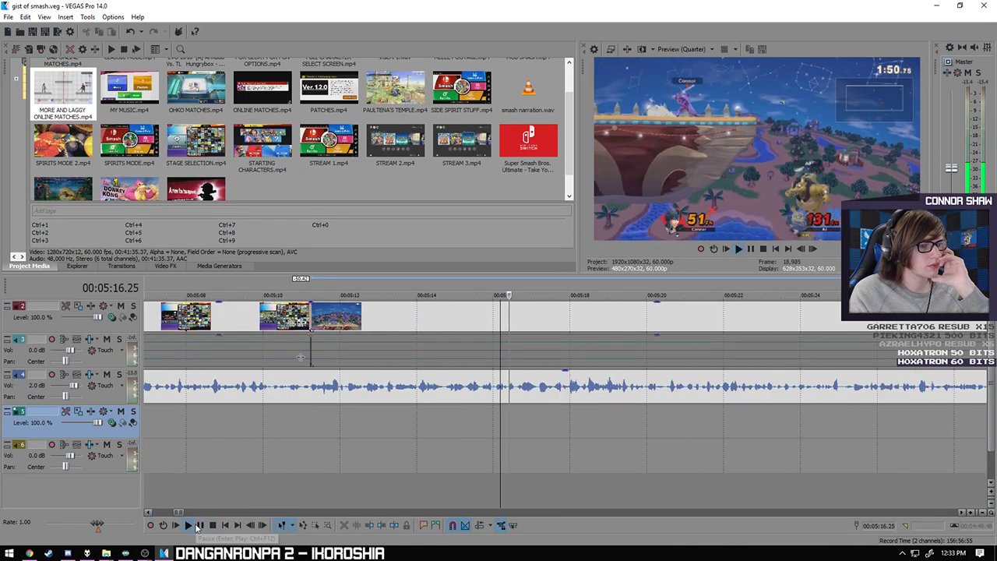
key(Return)
click(385, 420)
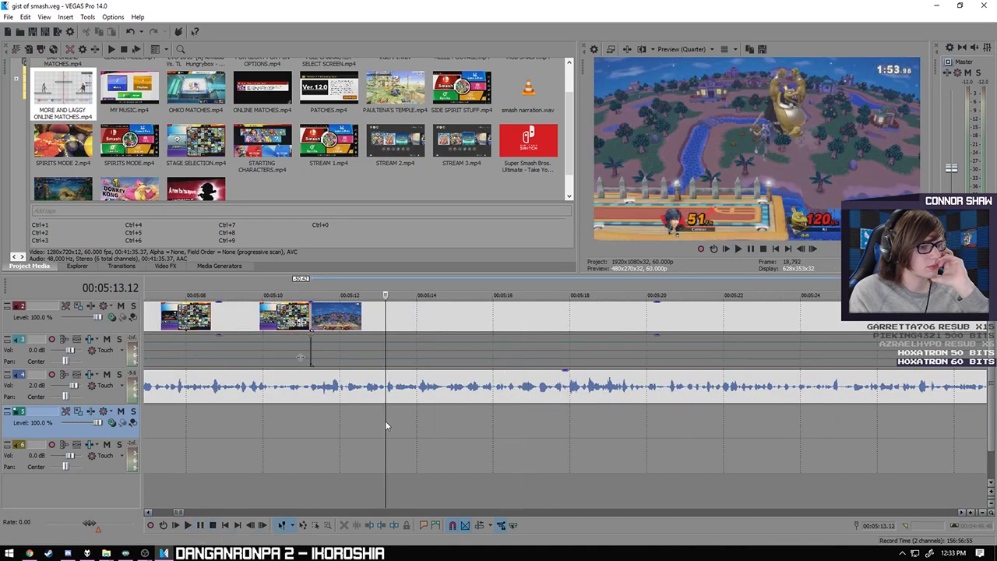
- Split the laggy matches clip at 00:05:17.10, delete everything after the split and save the project
click(188, 525)
click(198, 527)
scroll(397, 464, up, 4)
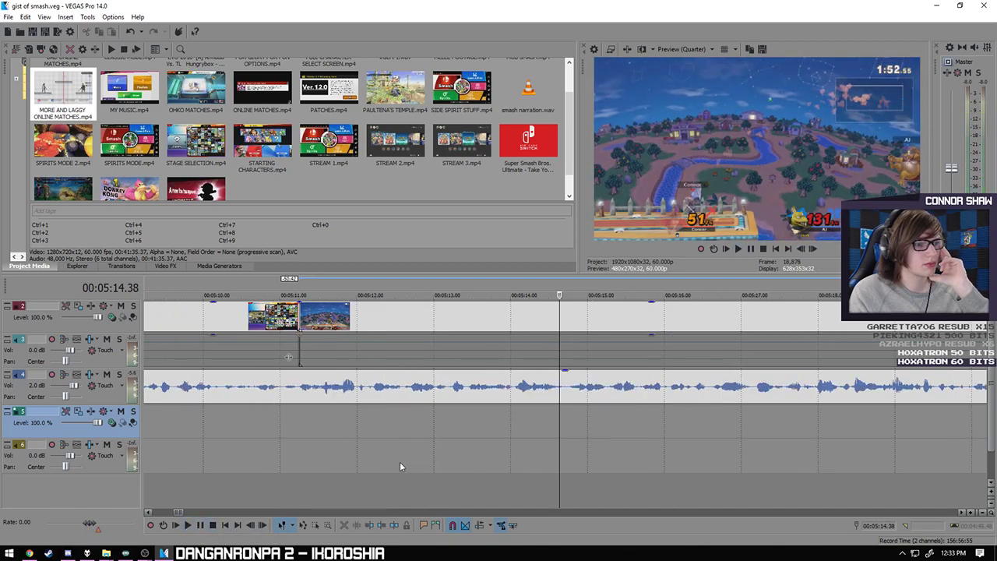
click(190, 526)
scroll(318, 494, down, 4)
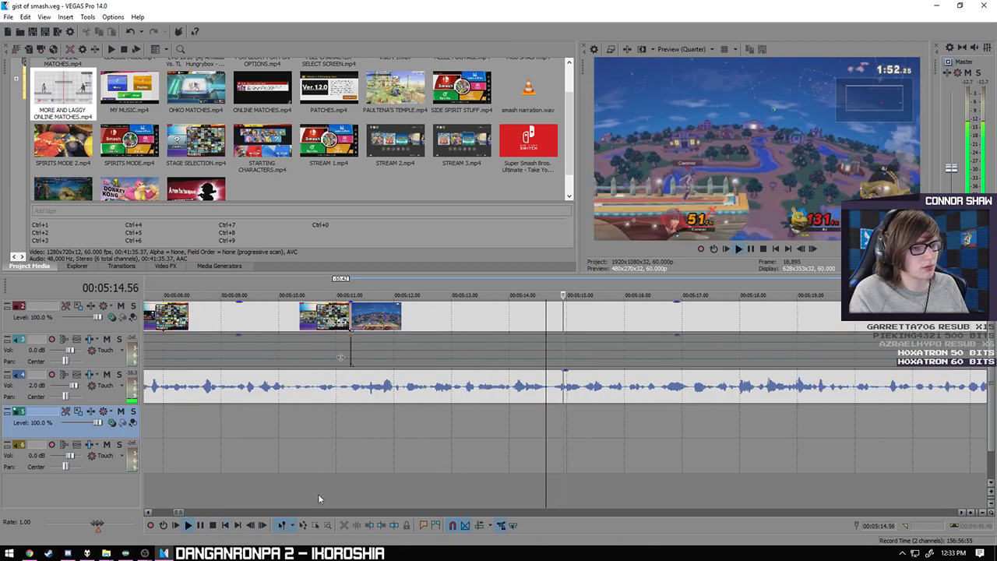
click(200, 527)
scroll(577, 427, up, 5)
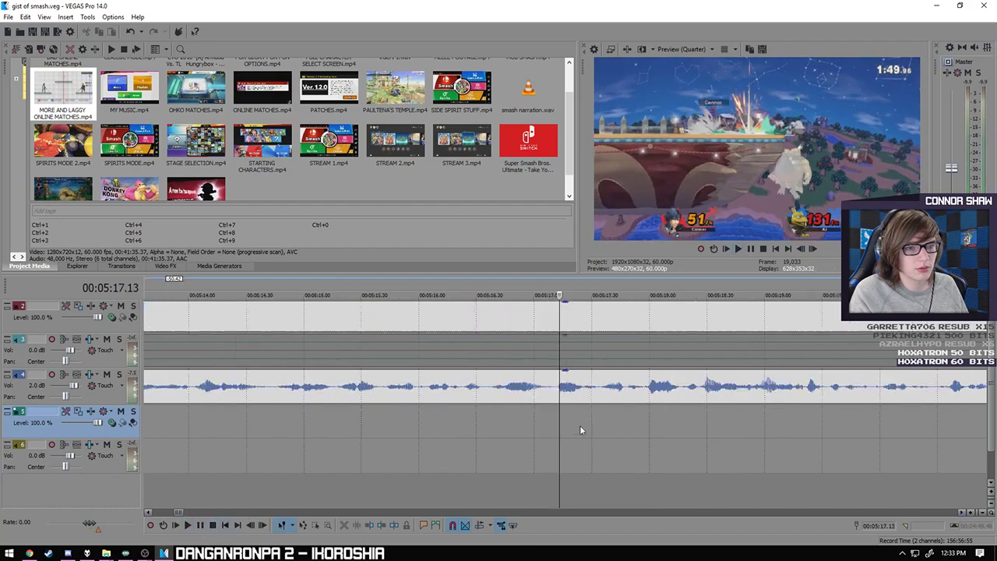
click(530, 356)
scroll(475, 421, down, 8)
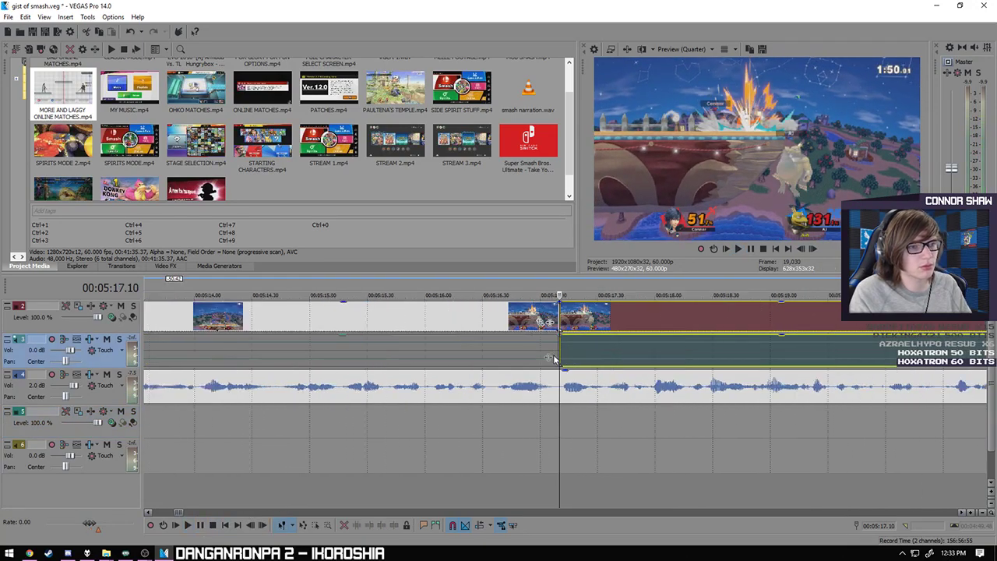
click(443, 435)
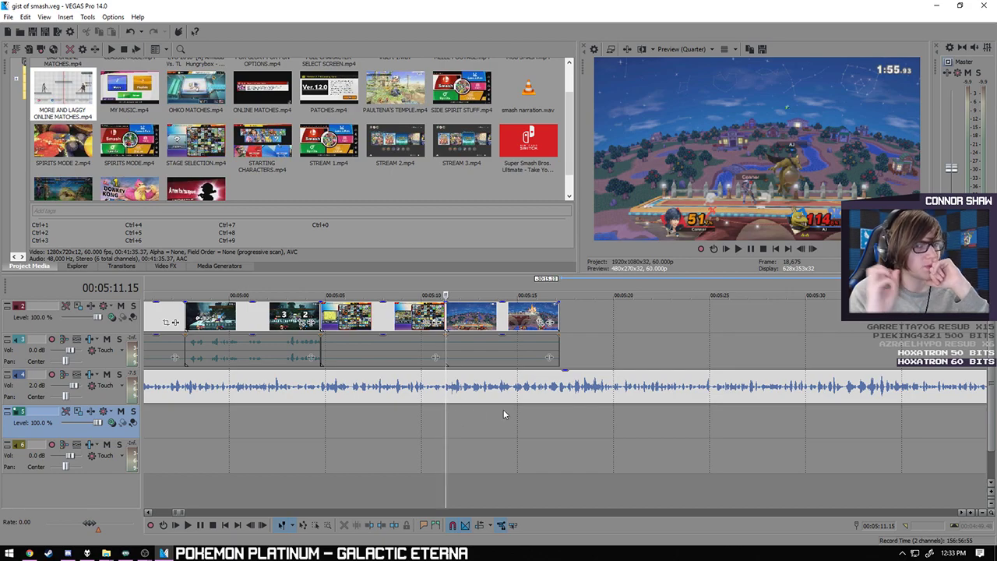
- Look over the earlier edited section around 00:00:46.25, then return to the end of the laggy matches clip at 00:05:17.10
scroll(227, 495, down, 10)
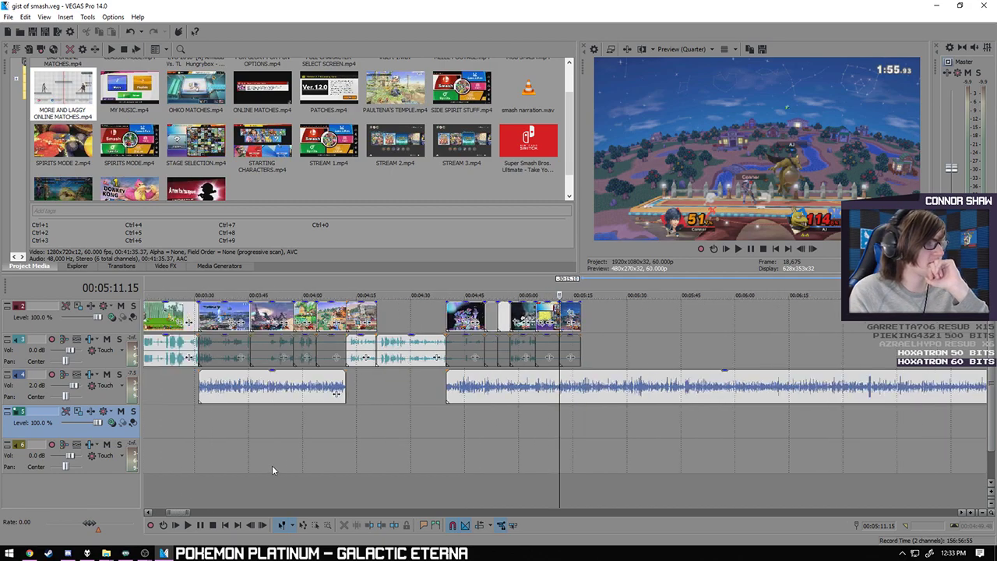
click(185, 453)
scroll(451, 453, up, 10)
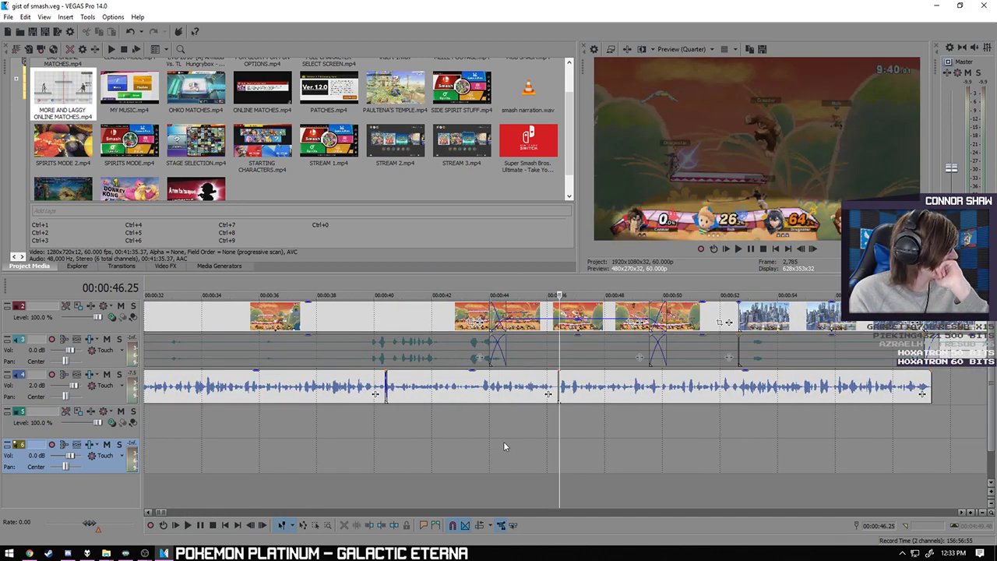
scroll(500, 436, down, 8)
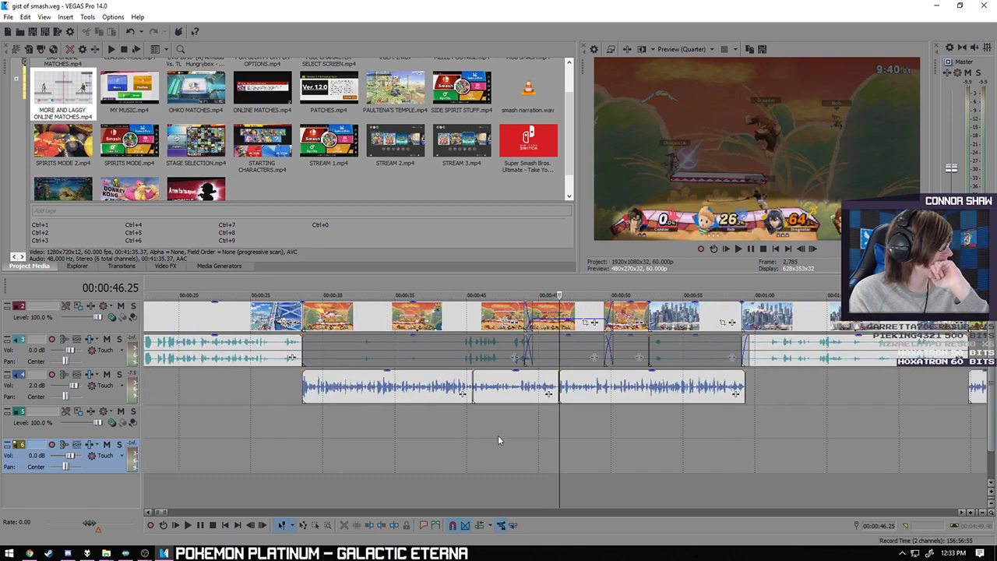
scroll(631, 416, down, 5)
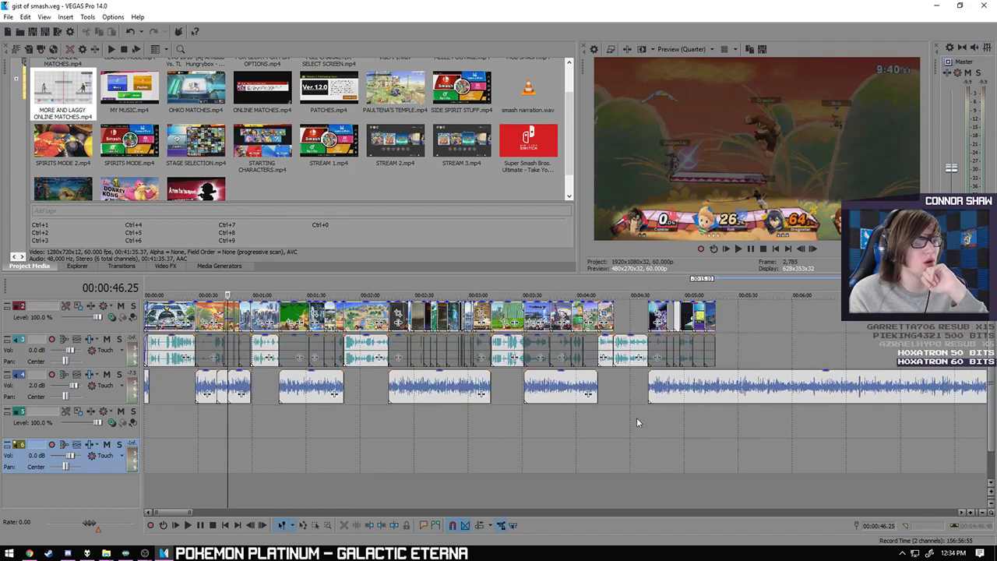
click(719, 430)
click(716, 432)
scroll(715, 432, up, 15)
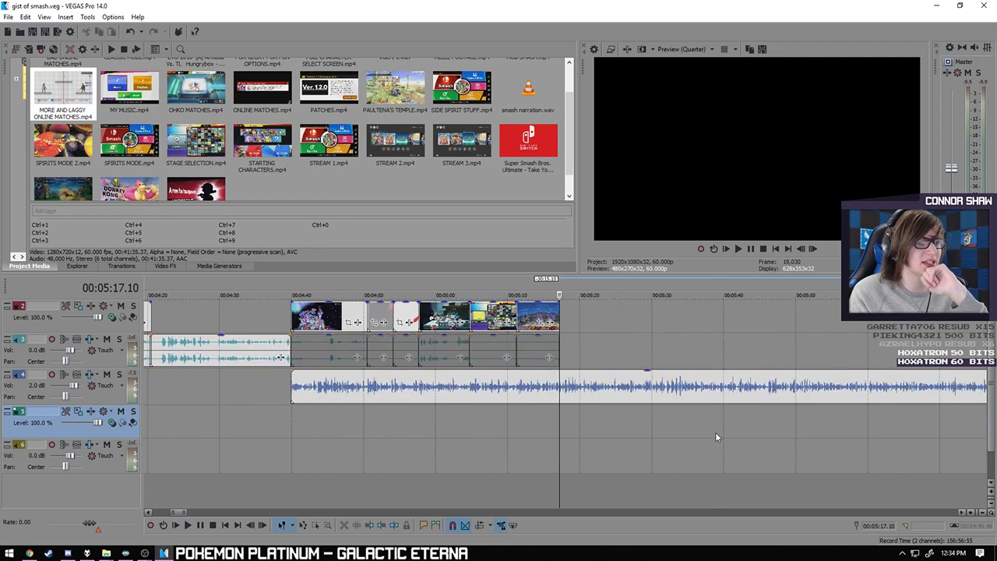
click(608, 424)
click(680, 424)
scroll(702, 424, down, 3)
click(524, 428)
click(530, 426)
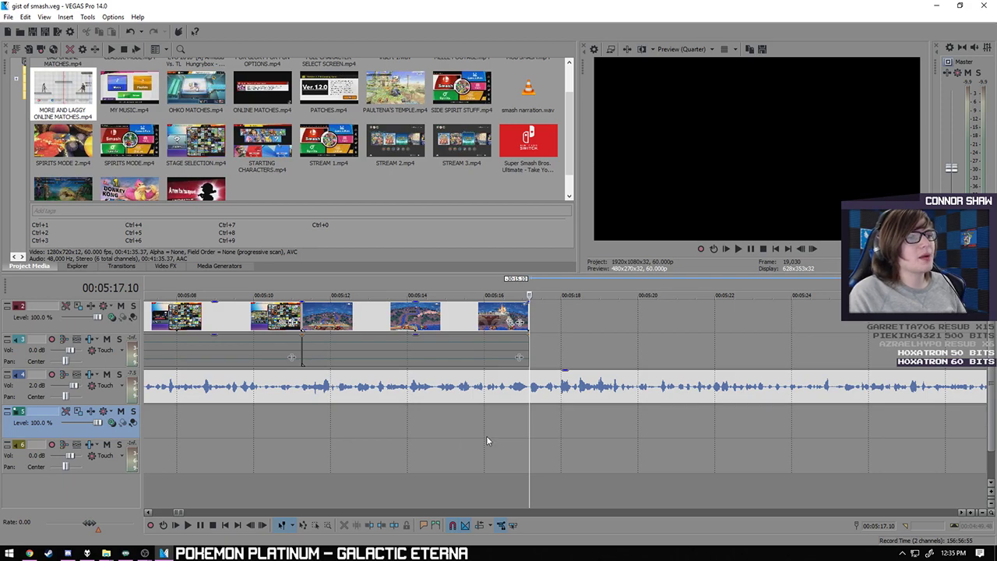
- Check the laggy matches clip around 00:05:14.07 and the match footage around 00:05:00.33
click(445, 443)
click(411, 445)
key(space)
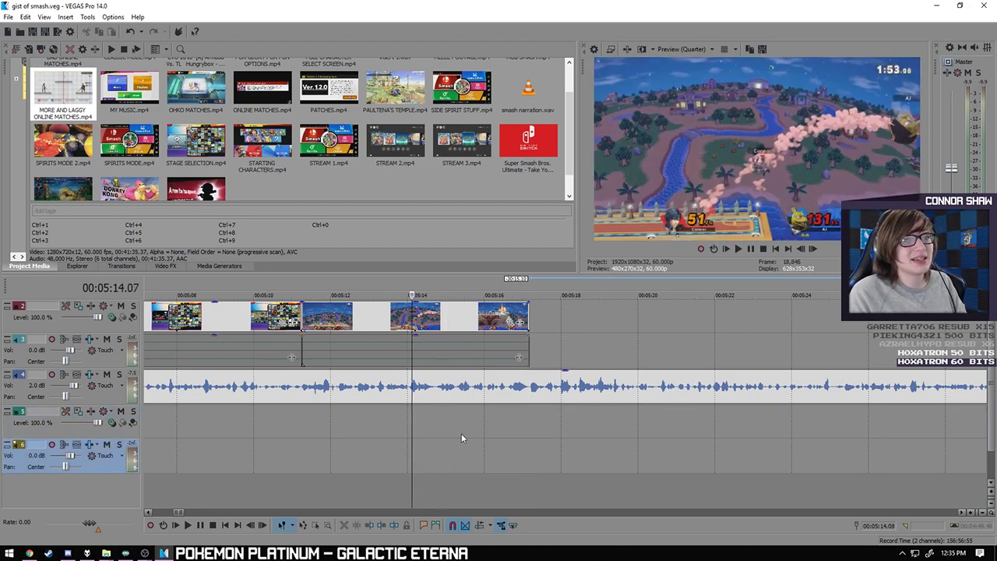
key(Return)
scroll(595, 449, down, 3)
click(360, 445)
scroll(382, 440, down, 2)
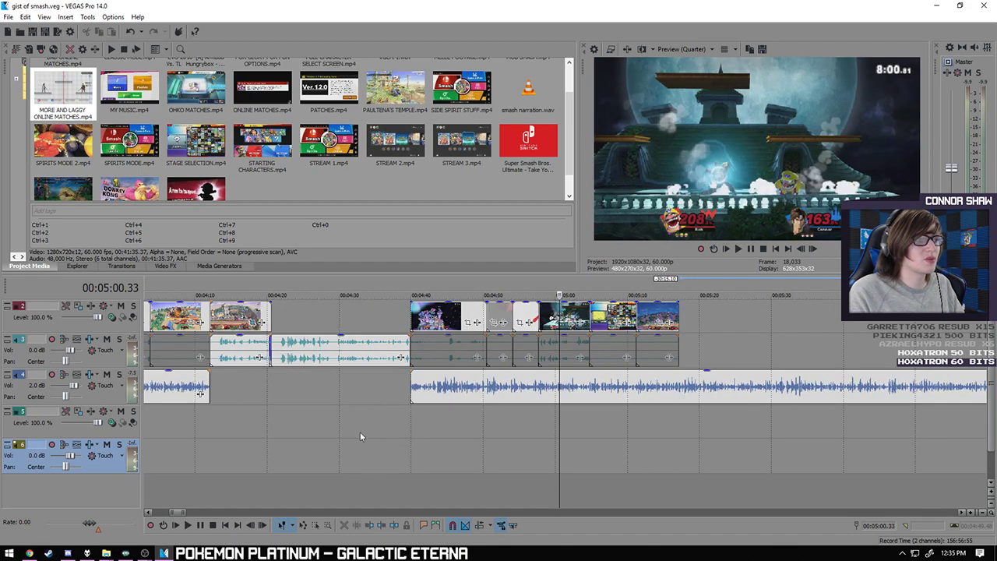
- Preview the match footage from 00:04:47 to 00:04:49, then place the playhead at the end of the covered footage at 00:05:17.10
click(430, 439)
scroll(451, 435, up, 4)
click(567, 436)
click(614, 437)
key(space)
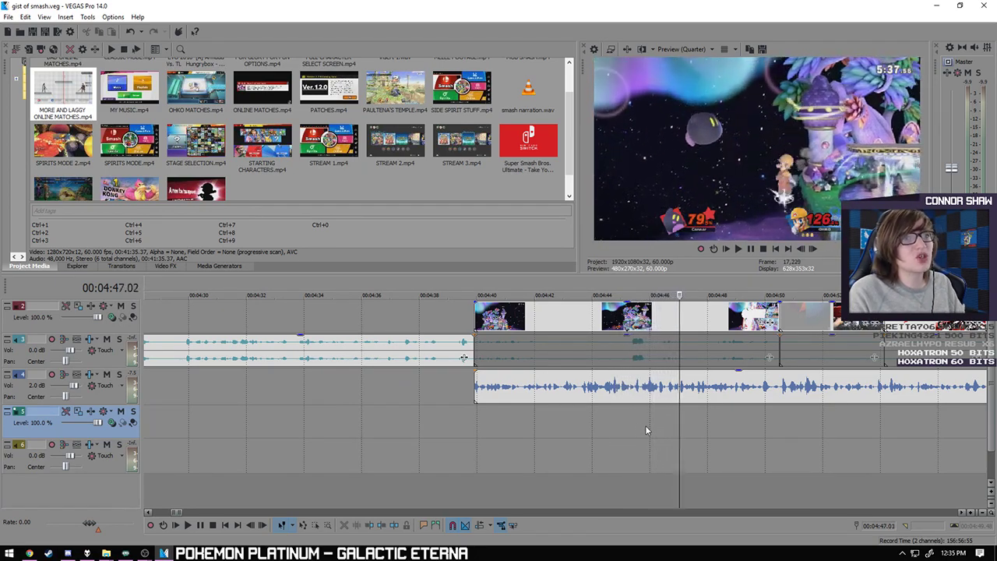
key(Return)
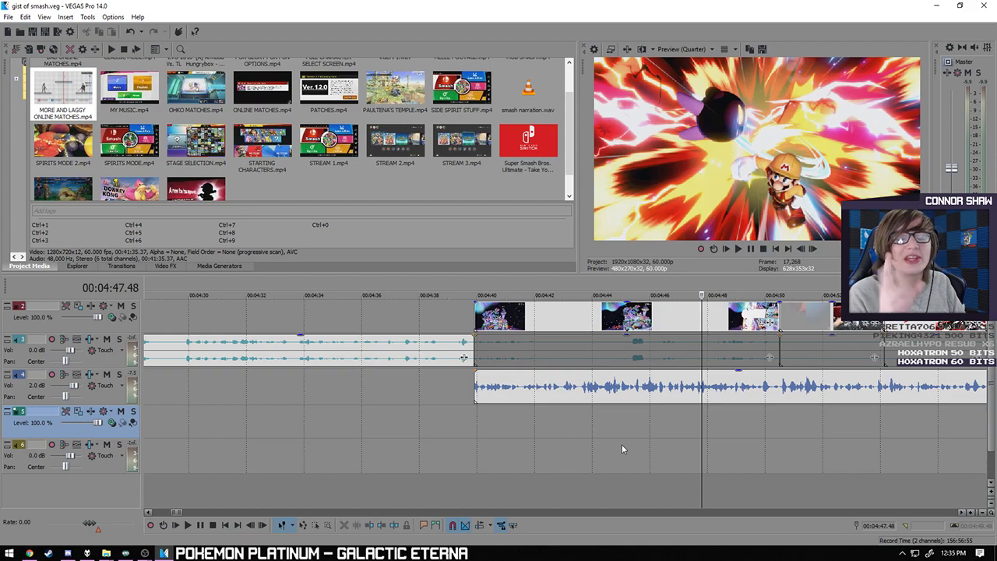
key(Return)
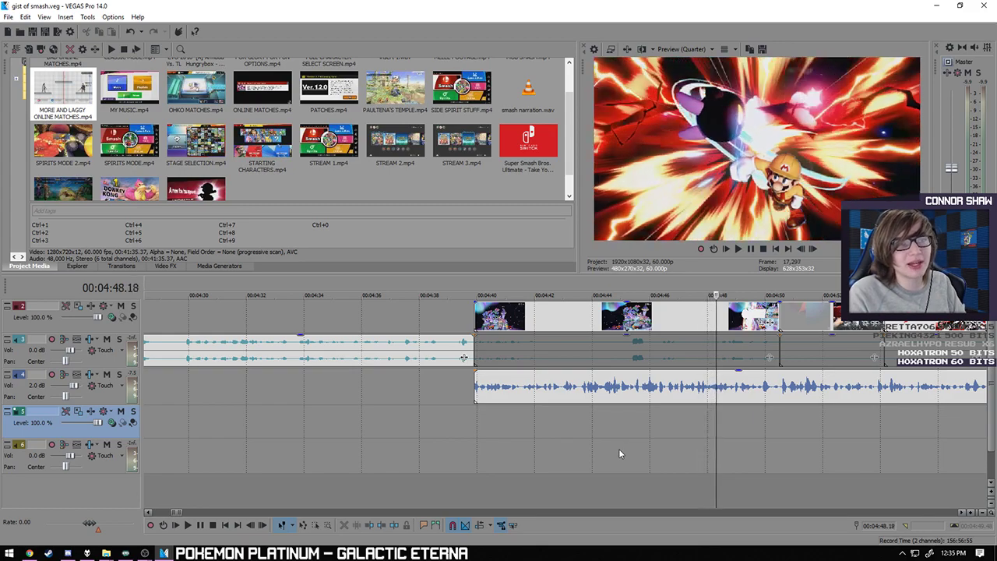
scroll(637, 449, down, 5)
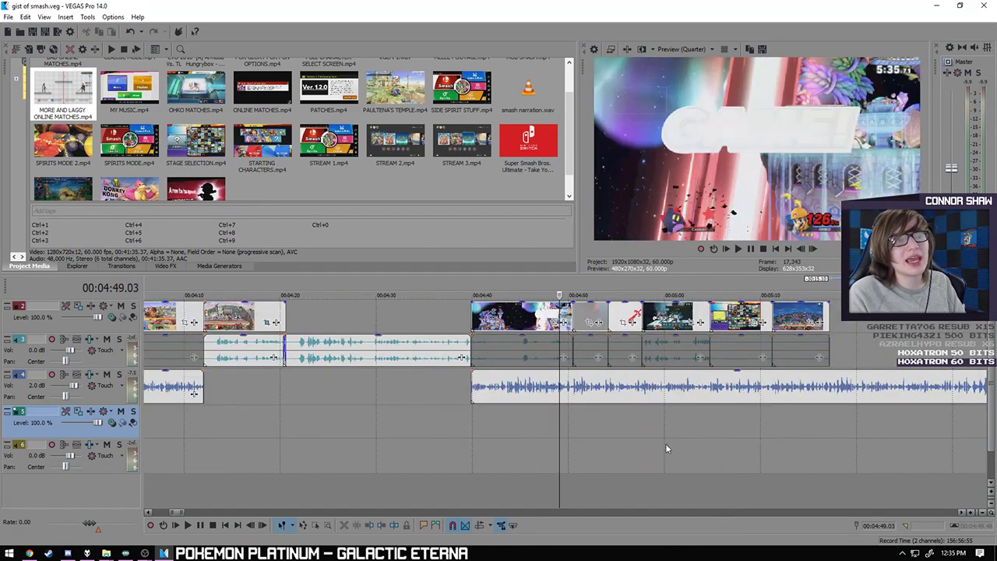
click(831, 429)
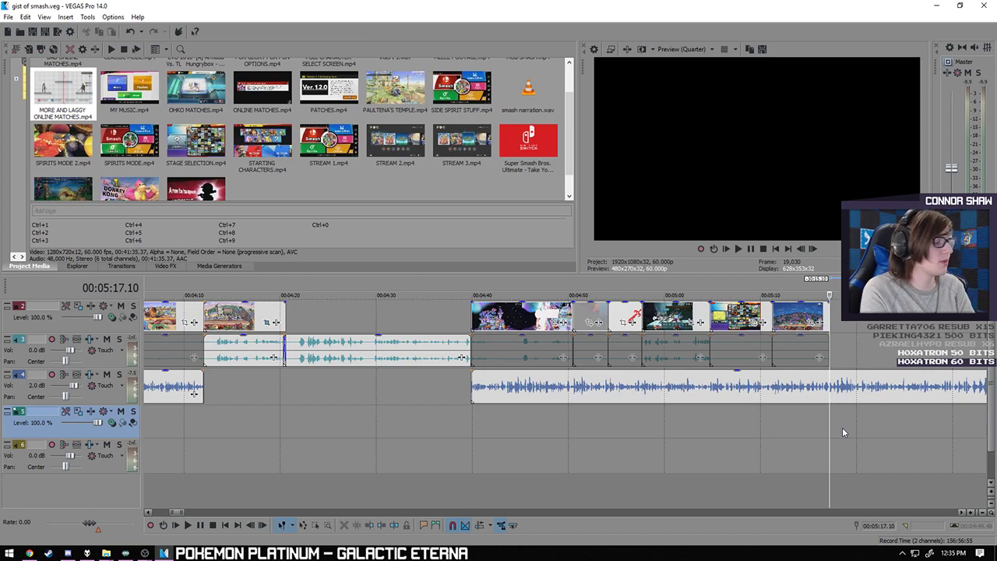
- Listen to the narration that follows the last gameplay clip, and return the playhead to that clip's end at 00:05:17.10
scroll(843, 428, up, 6)
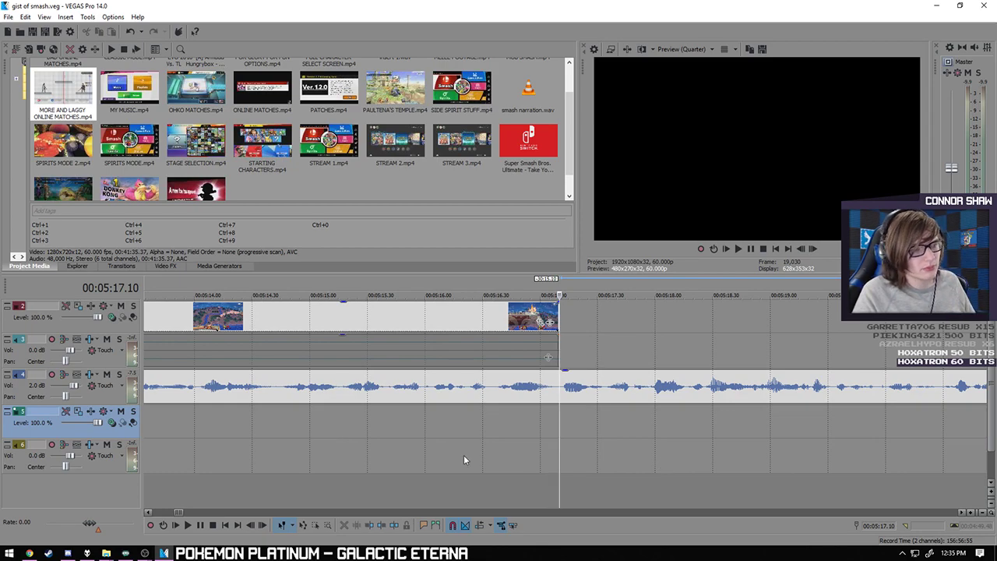
click(188, 525)
scroll(511, 480, down, 2)
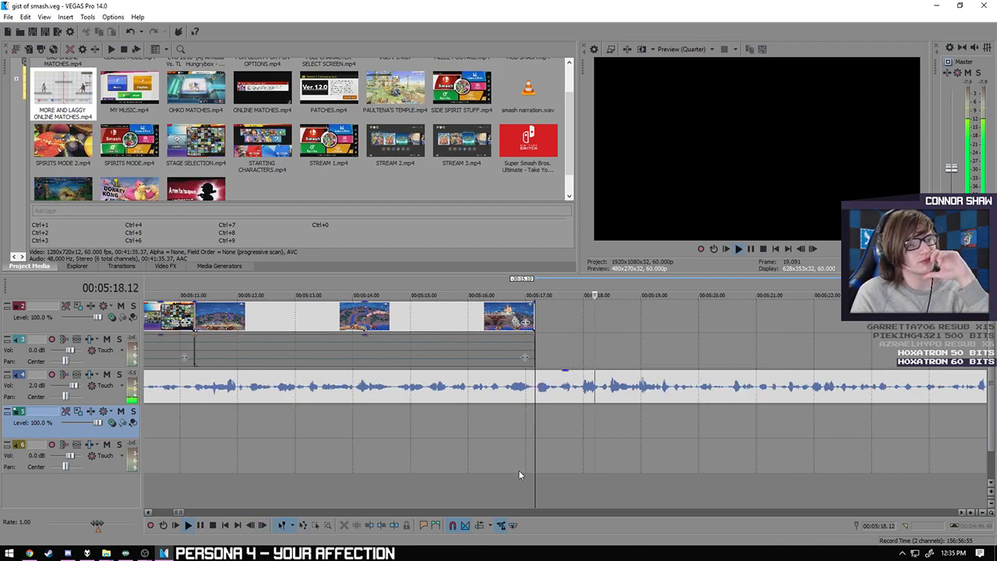
click(201, 526)
scroll(343, 449, down, 5)
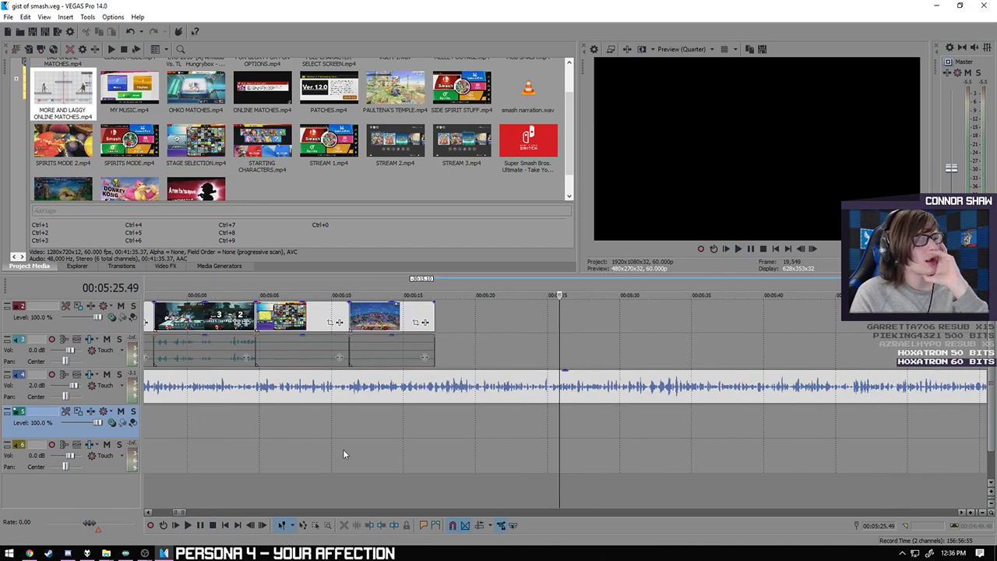
scroll(483, 433, up, 1)
click(480, 421)
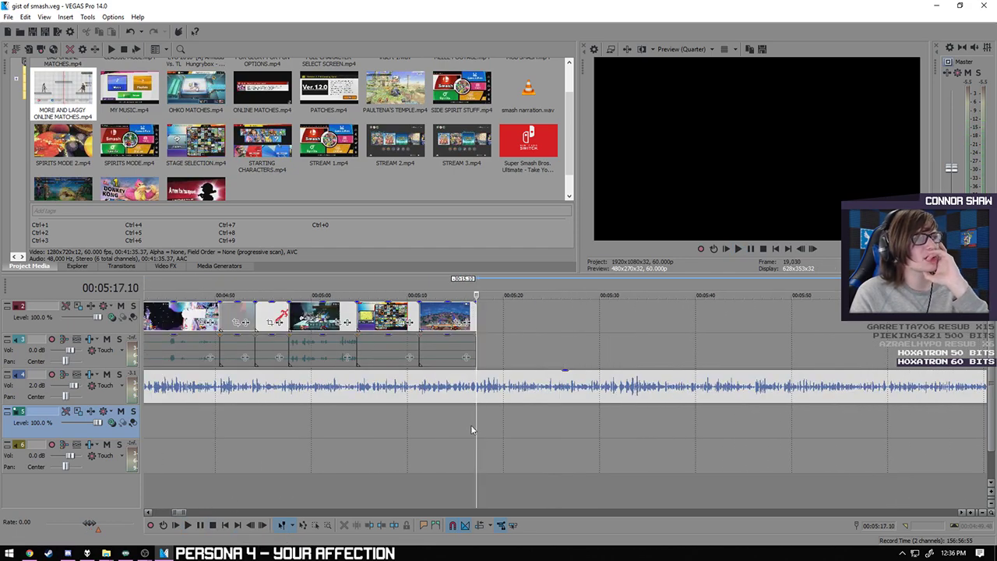
- Add OHKO MATCHES.mp4 from the project media to the timeline, in the empty area just past the end of the narration
scroll(567, 425, down, 3)
scroll(567, 425, down, 3)
click(404, 421)
mouse_move(572, 136)
mouse_down()
mouse_move(570, 153)
mouse_move(566, 122)
mouse_up()
drag(217, 139, 425, 420)
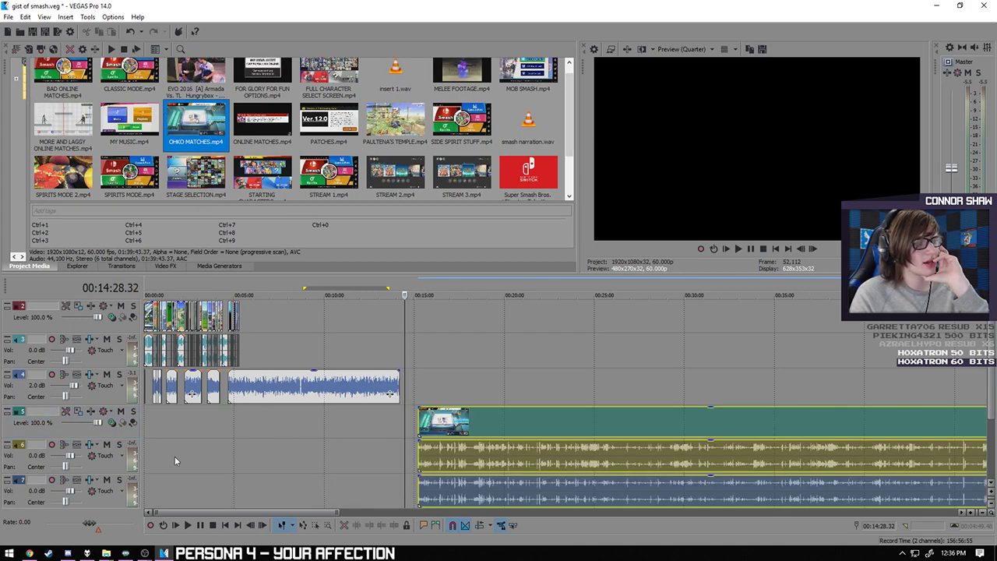
- Delete track 7, which holds the second audio stream of the OHKO MATCHES clip
click(111, 505)
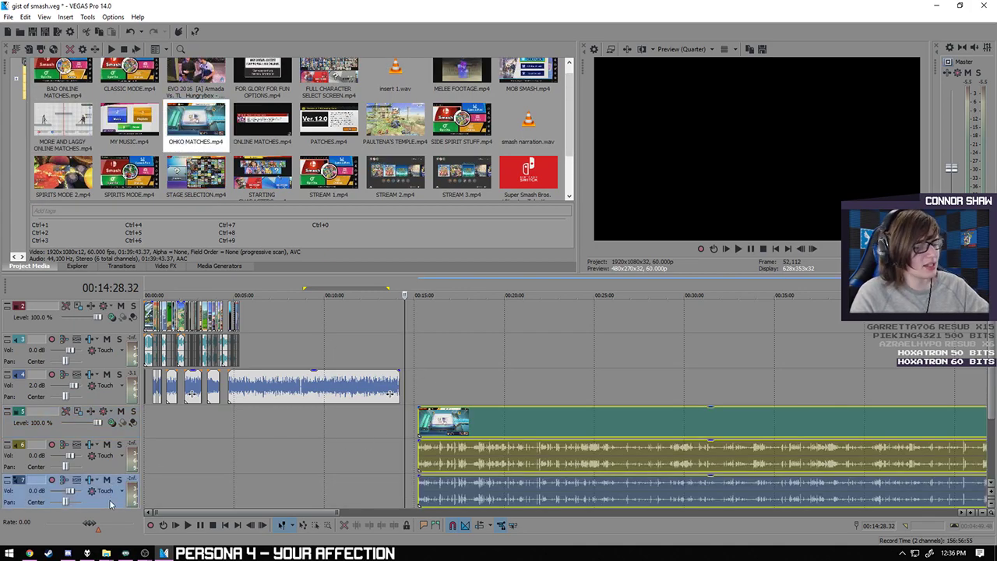
scroll(110, 505, down, 1)
click(112, 467)
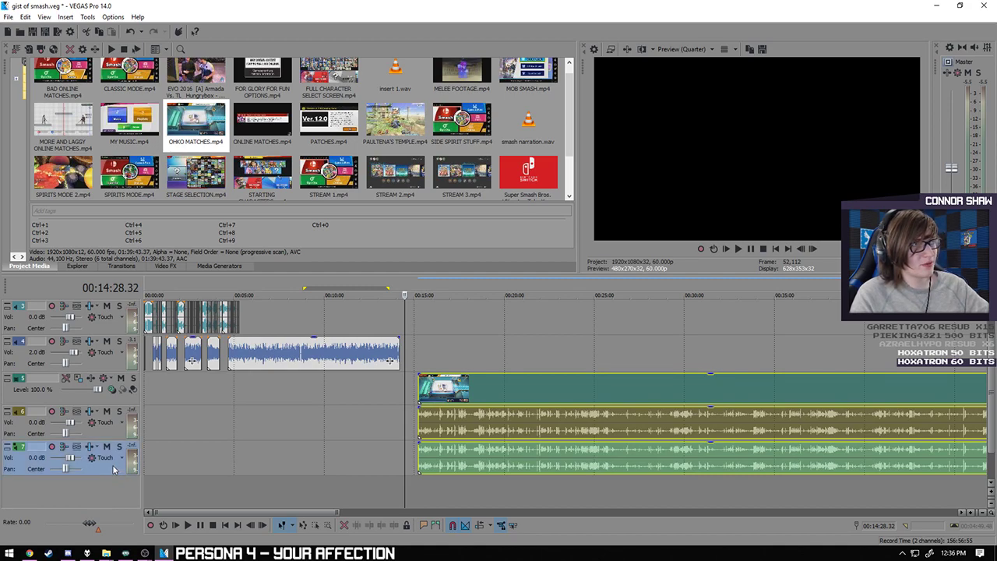
key(Delete)
- Mute the remaining audio event of the OHKO MATCHES clip on track 6
click(454, 430)
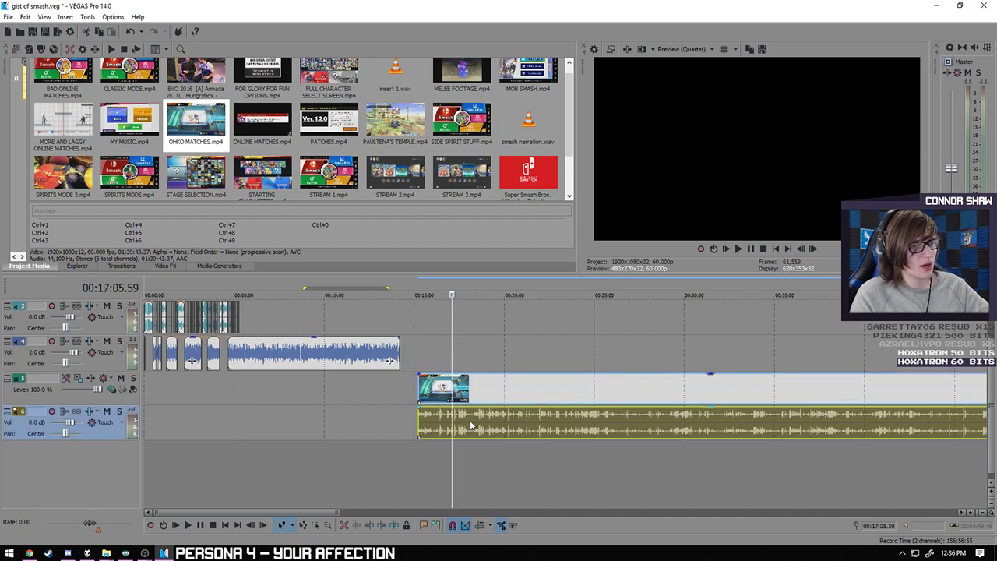
right_click(470, 420)
mouse_move(545, 317)
click(628, 317)
click(589, 417)
- Skim the OHKO MATCHES footage from about 00:41:40 to 00:57:11 for a usable match moment
scroll(545, 421, down, 3)
click(421, 422)
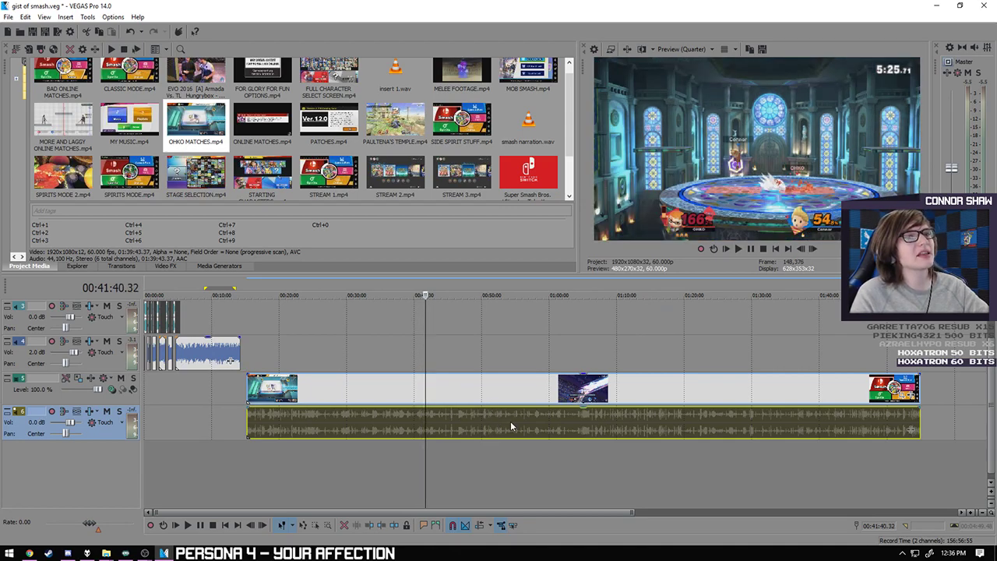
click(525, 423)
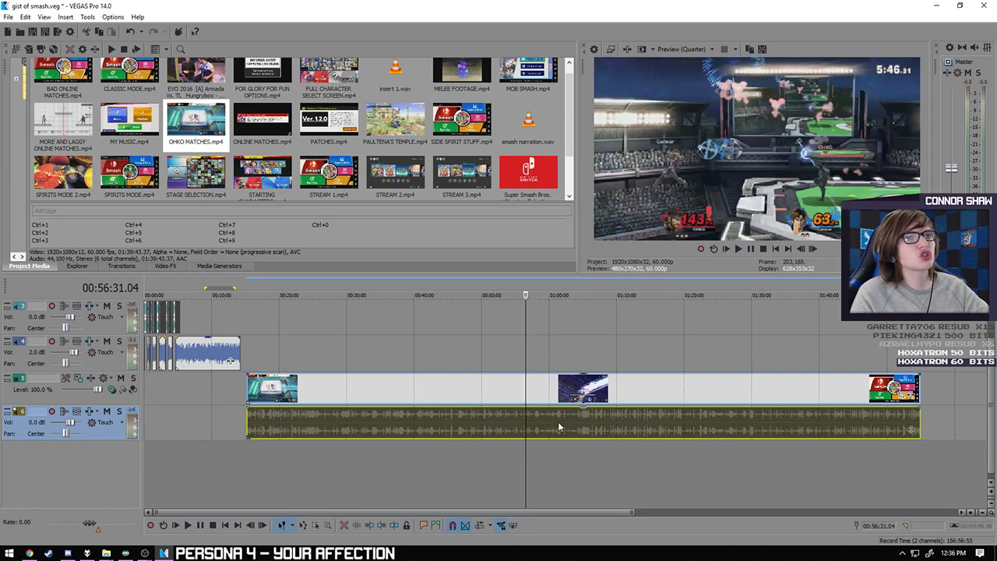
scroll(571, 423, up, 2)
click(558, 429)
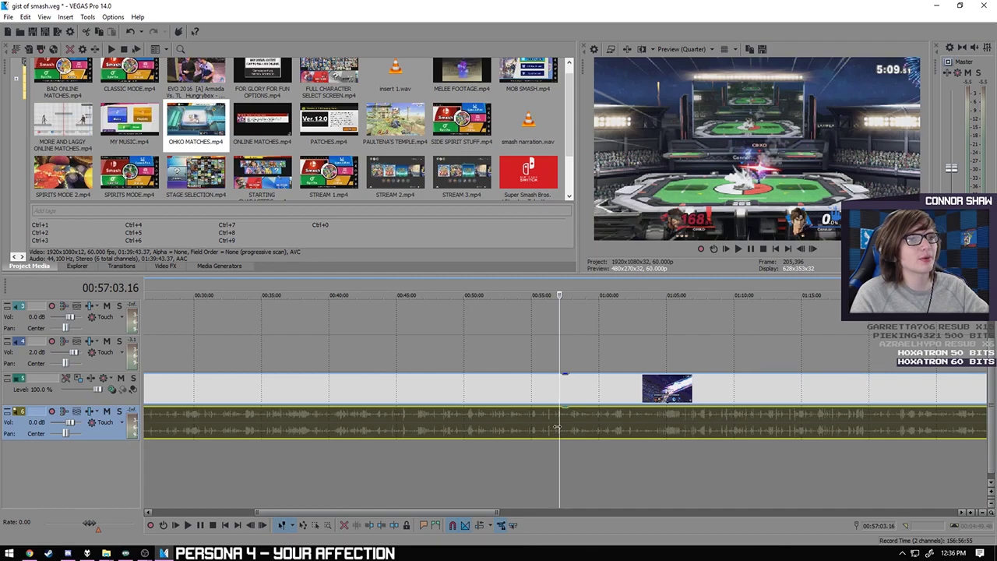
scroll(558, 427, up, 6)
key(space)
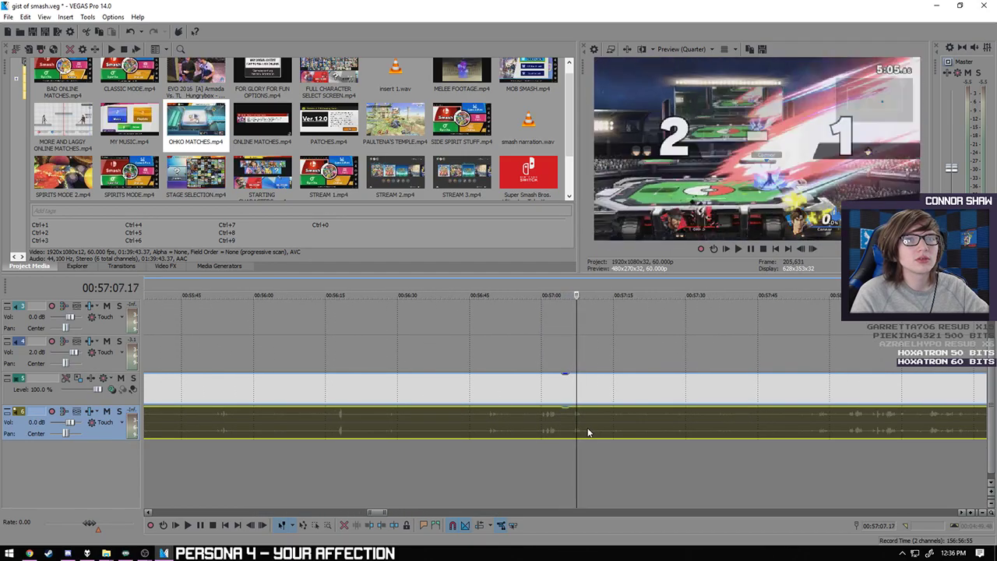
scroll(631, 421, down, 2)
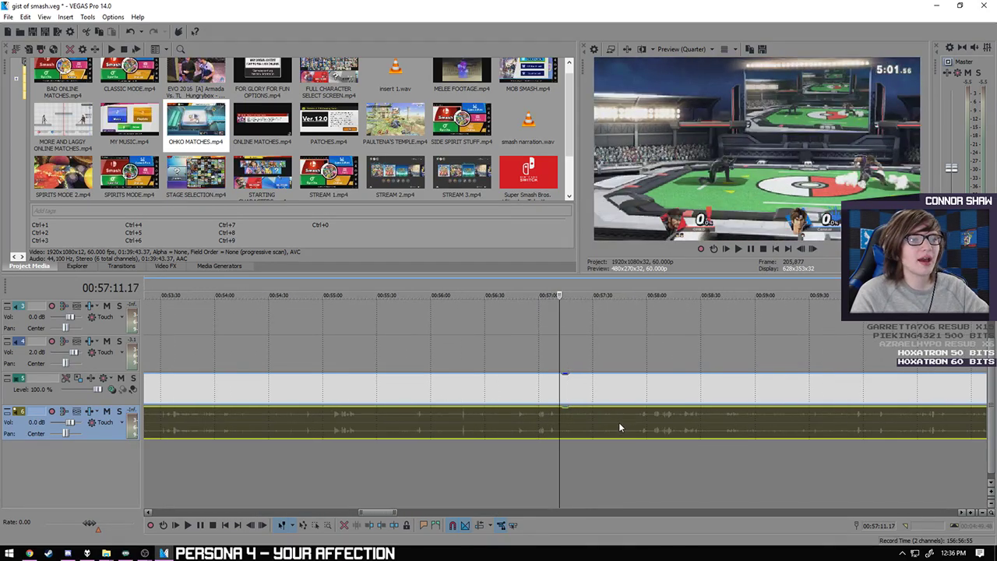
- Examine the end of the match between about 00:57:50 and 00:58:11, playing short passages of it
click(620, 423)
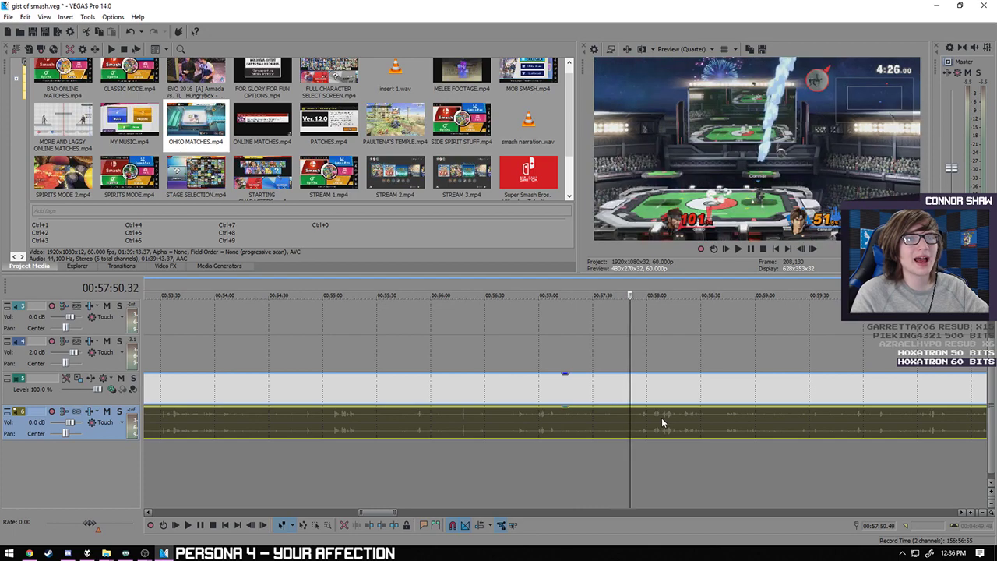
scroll(660, 417, up, 2)
scroll(563, 420, up, 2)
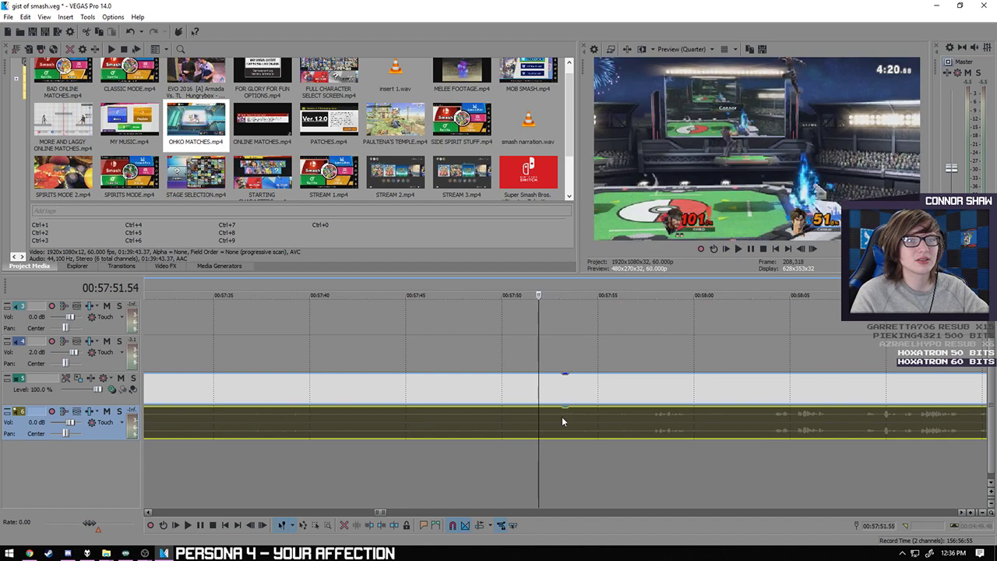
scroll(519, 431, down, 2)
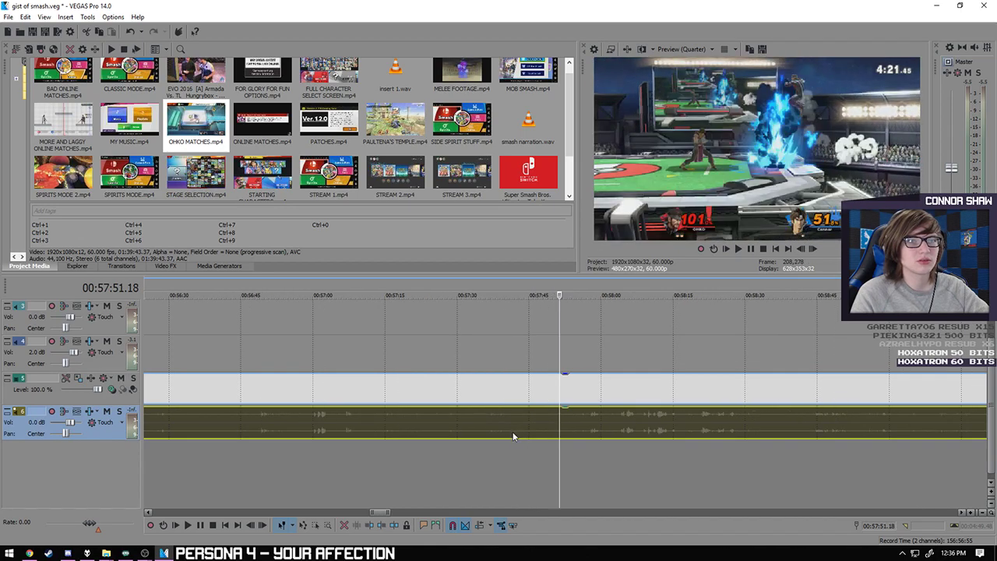
scroll(520, 439, up, 2)
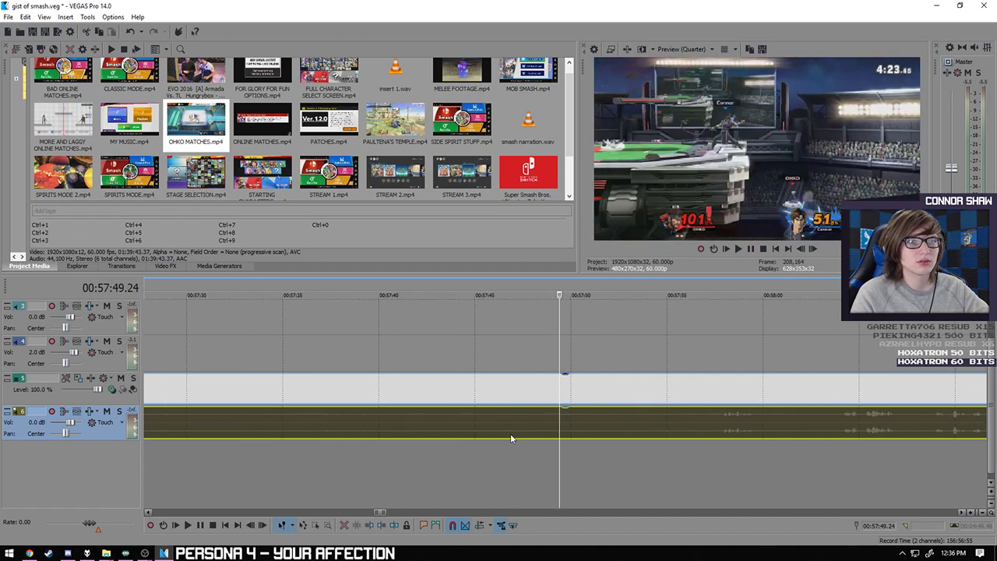
click(189, 526)
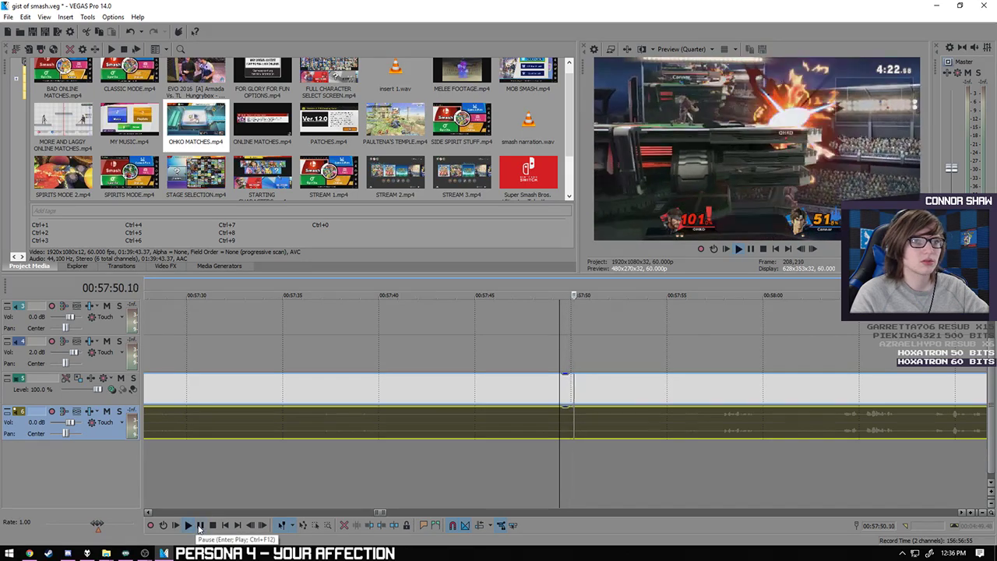
scroll(579, 420, down, 1)
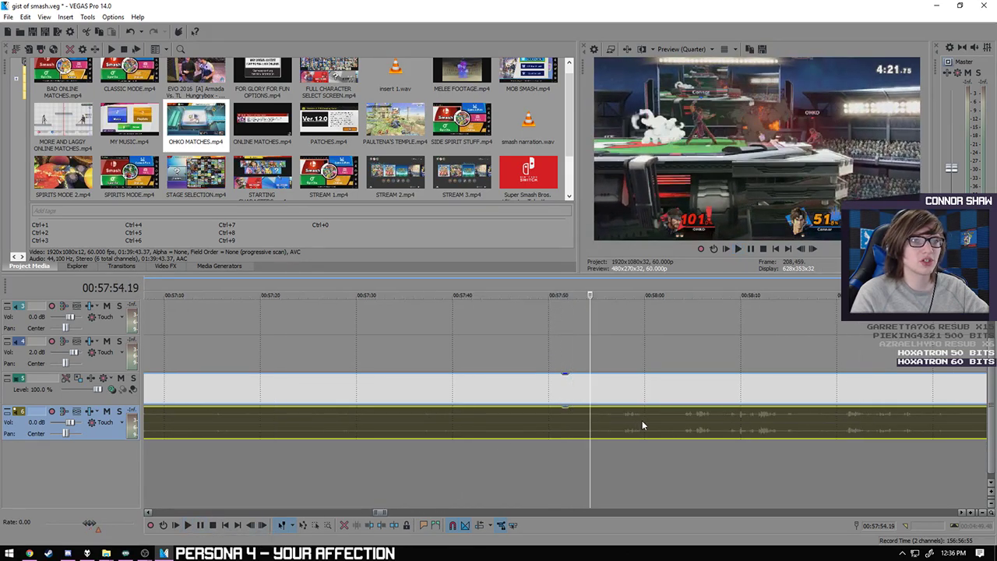
click(683, 424)
click(721, 421)
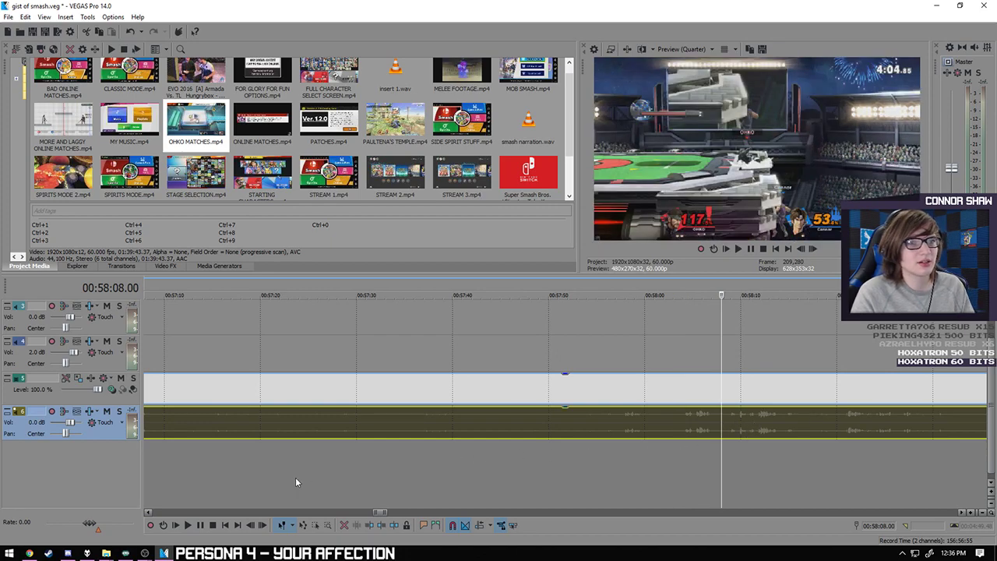
click(744, 422)
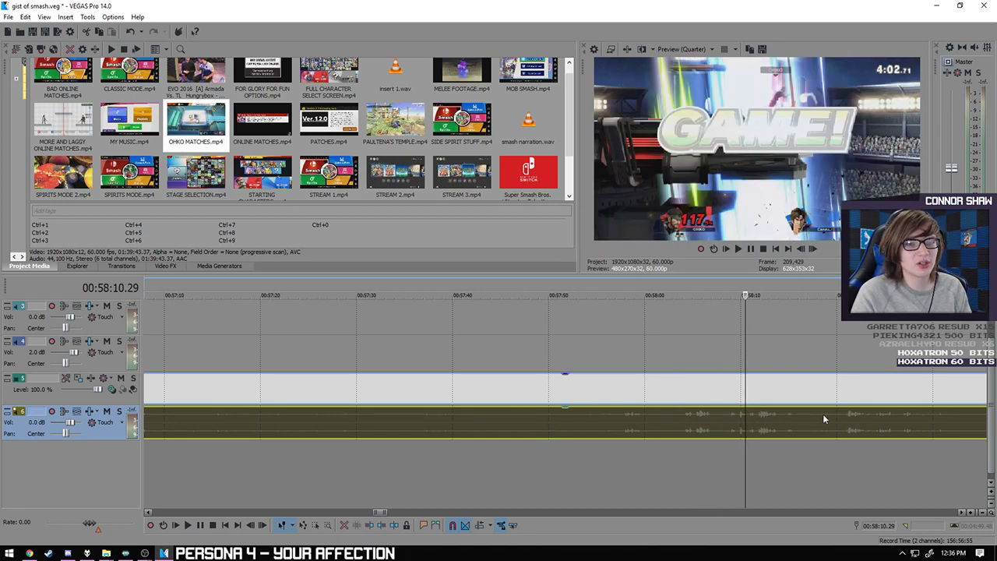
click(188, 525)
click(201, 525)
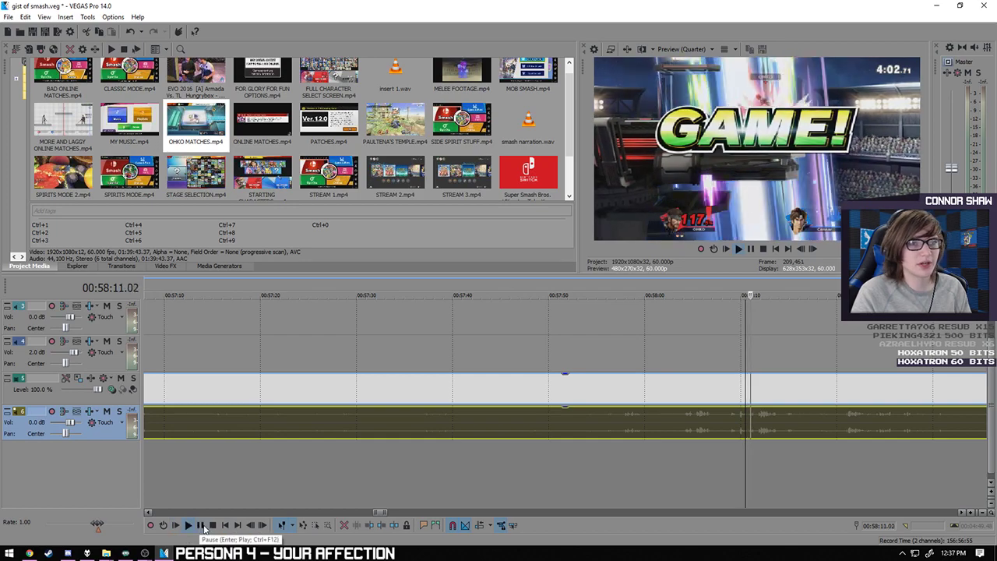
- Preview the following match in the OHKO MATCHES footage, playing it in passages from 00:59:27.36
scroll(596, 469, down, 4)
click(615, 437)
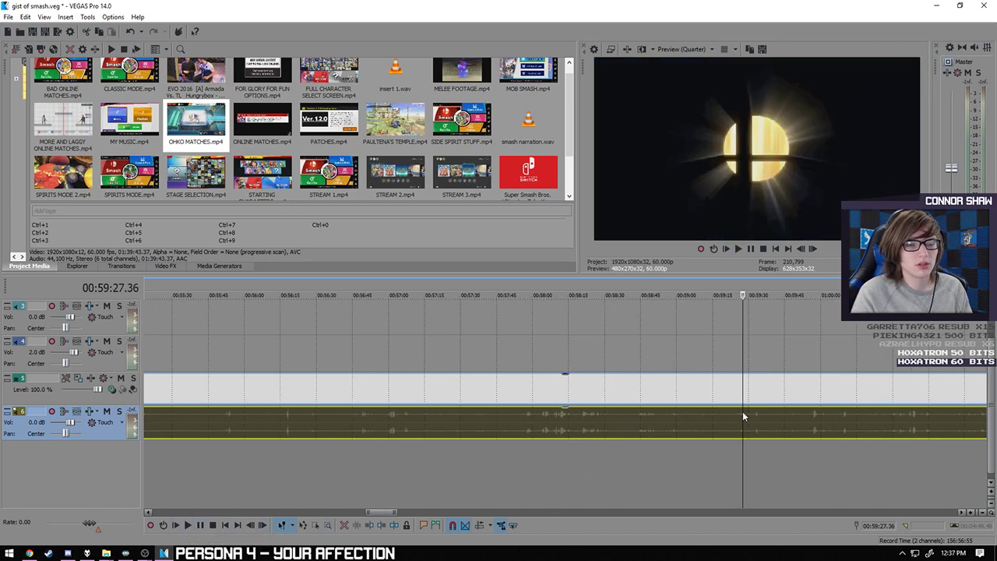
click(742, 411)
scroll(740, 425, down, 2)
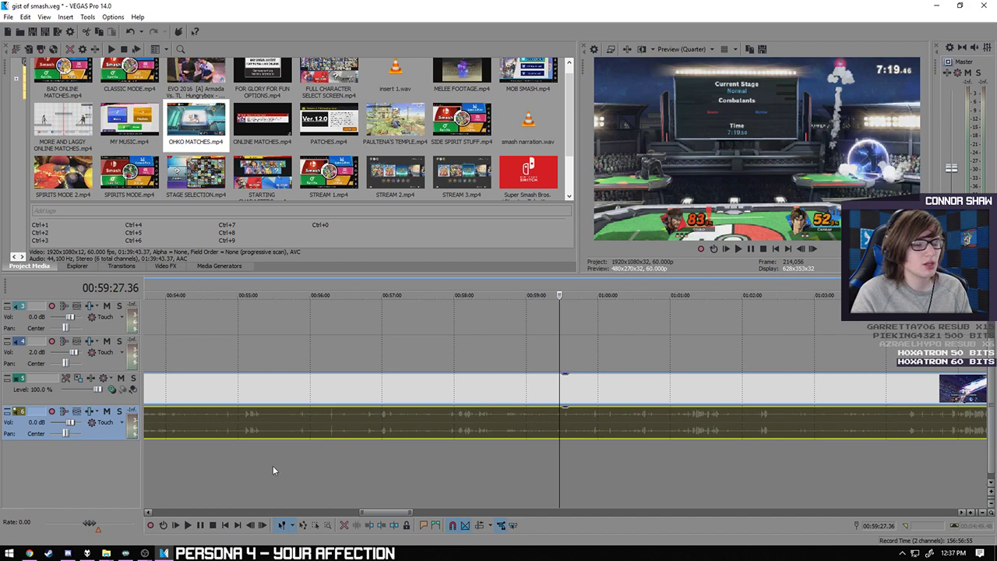
click(190, 525)
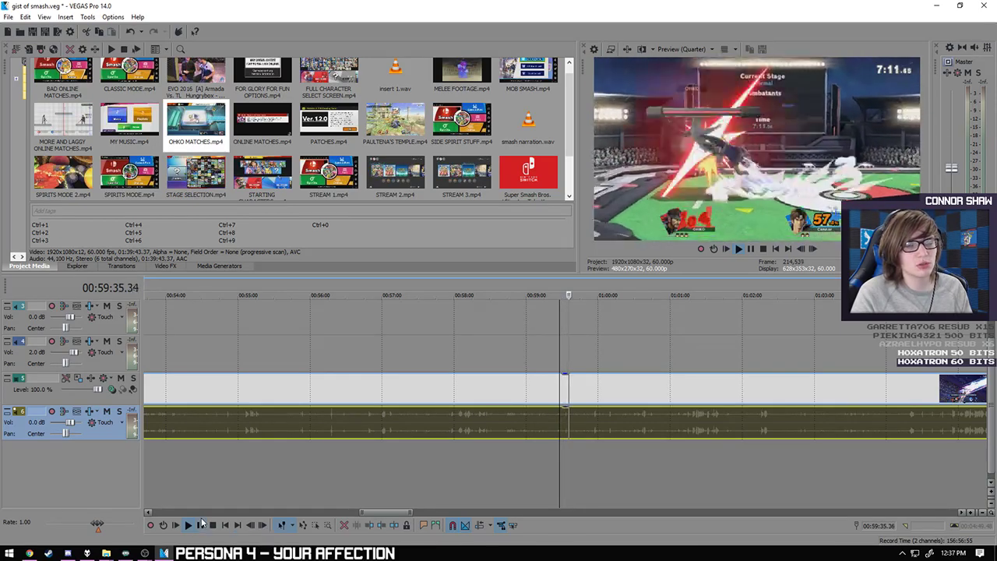
click(201, 524)
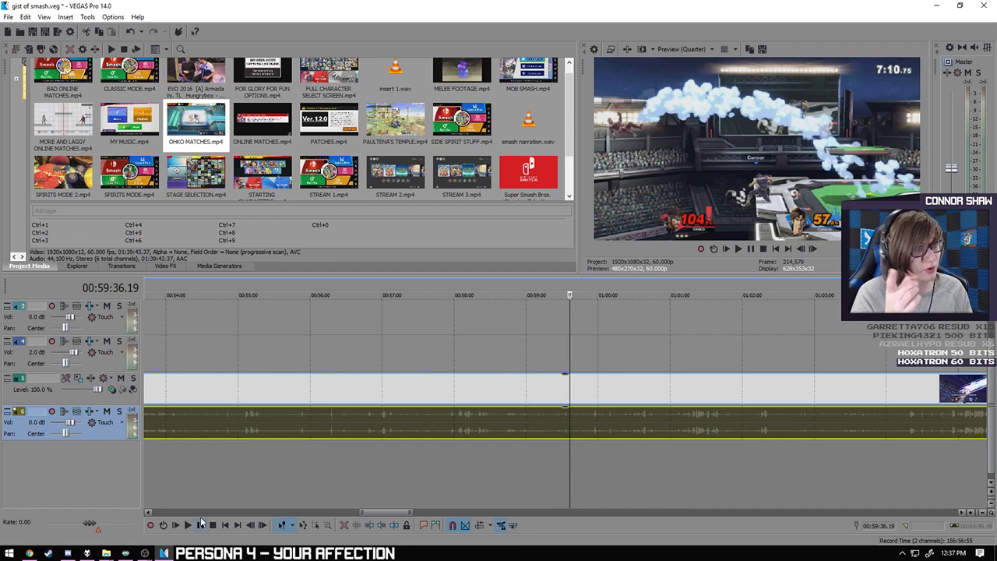
click(28, 553)
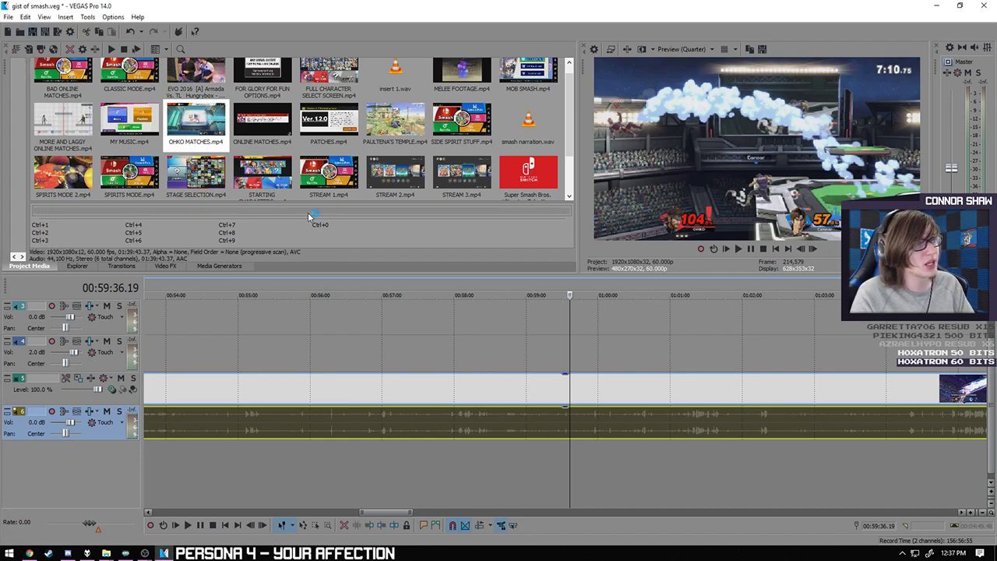
click(187, 526)
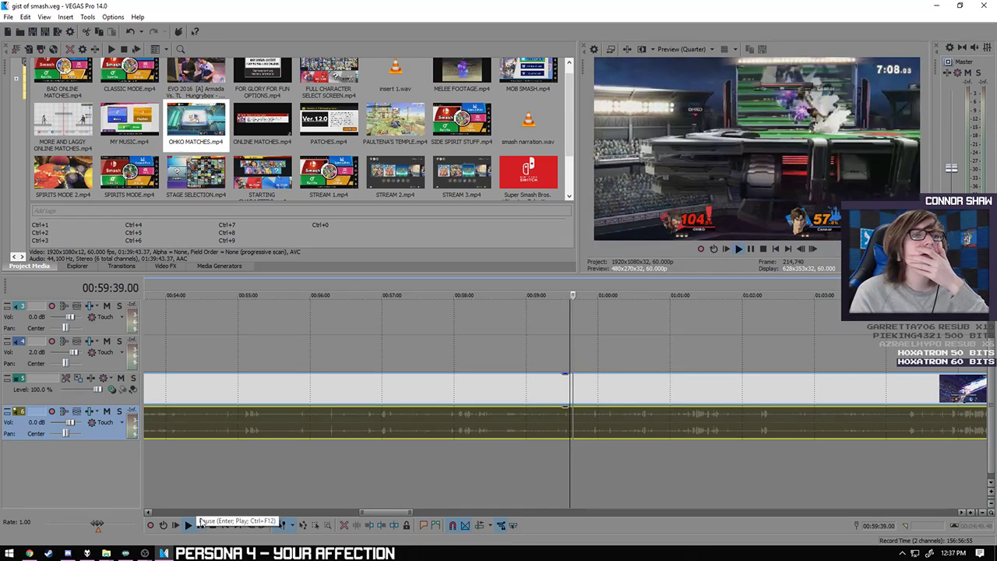
click(200, 523)
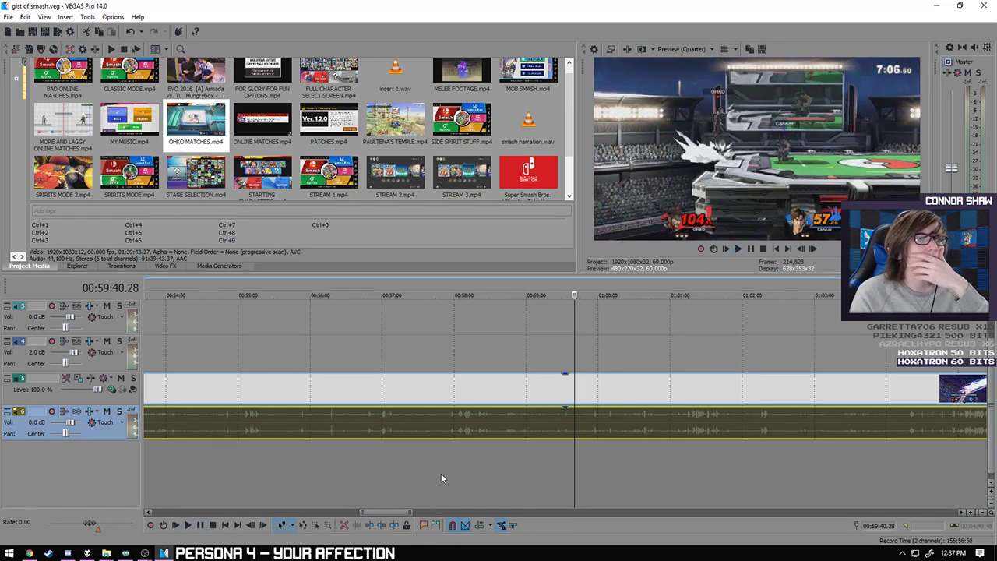
click(188, 526)
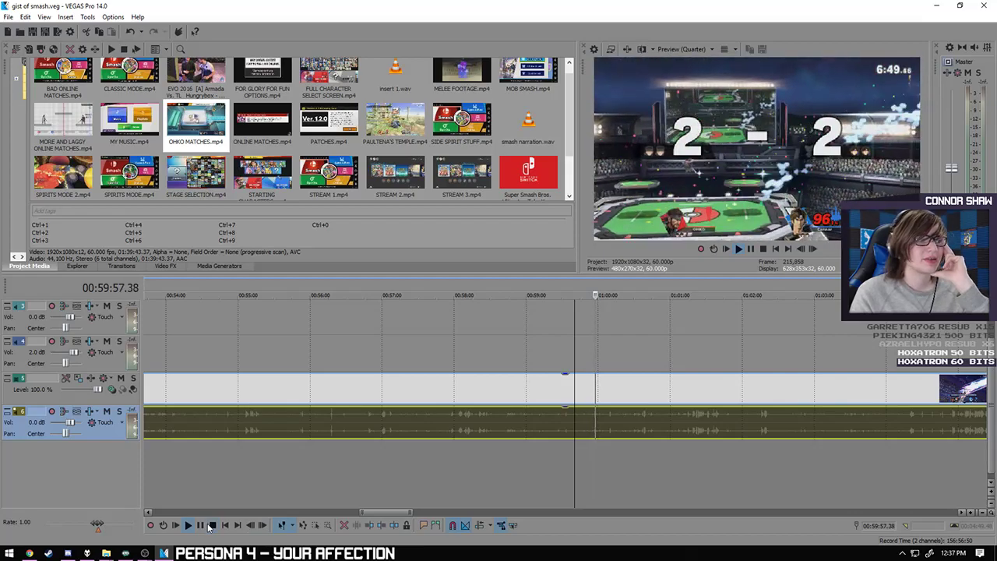
click(210, 526)
- Sample the footage from about 01:00:16 onward, and play the match passage starting at 01:02:58.28
click(620, 433)
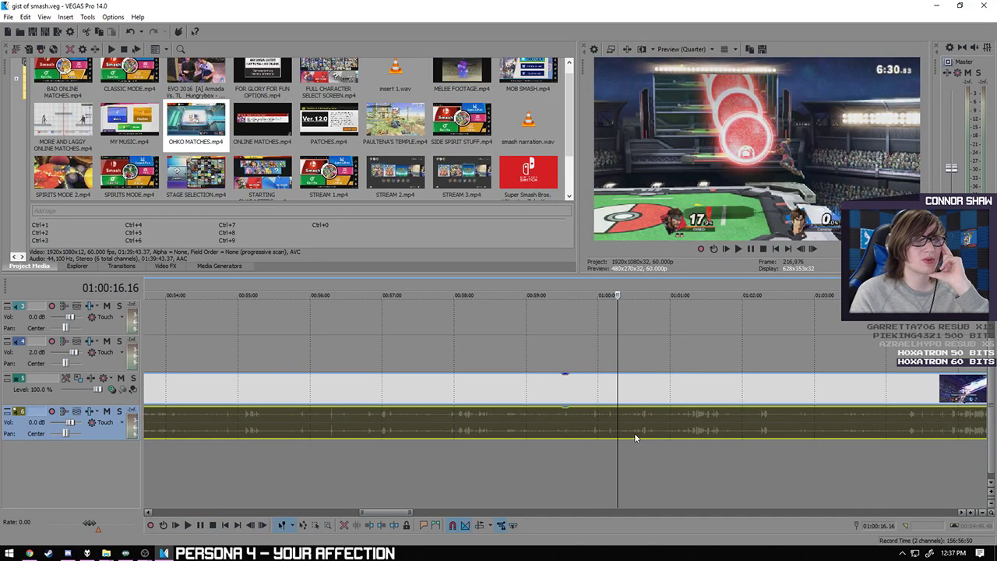
click(187, 525)
click(199, 526)
click(659, 429)
click(690, 430)
click(812, 428)
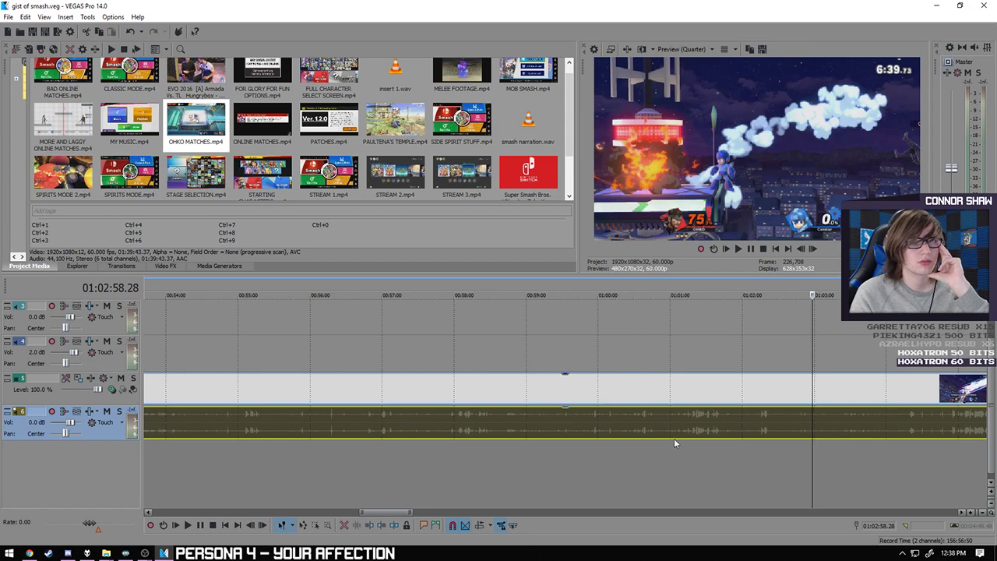
click(200, 526)
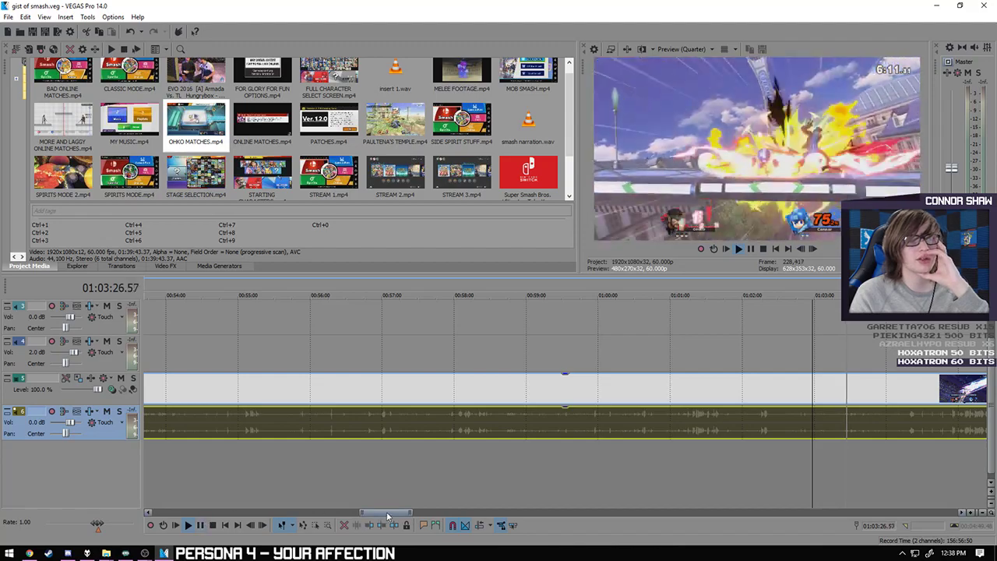
scroll(389, 515, down, 1)
click(201, 525)
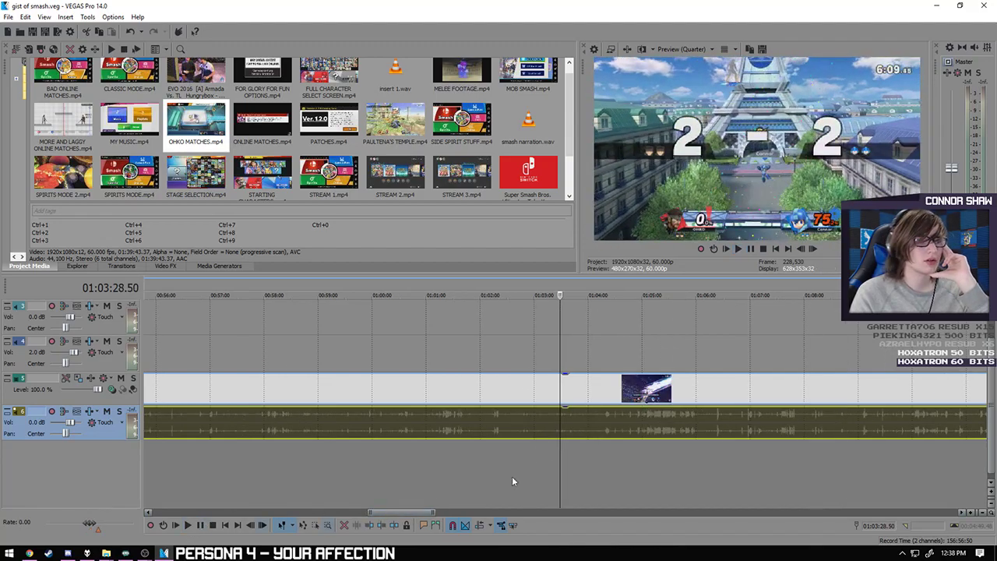
- Skip ahead in the OHKO MATCHES footage to about 01:04:19 and play that passage up to about 01:04:21
click(573, 428)
scroll(573, 428, up, 2)
click(645, 427)
scroll(658, 428, up, 3)
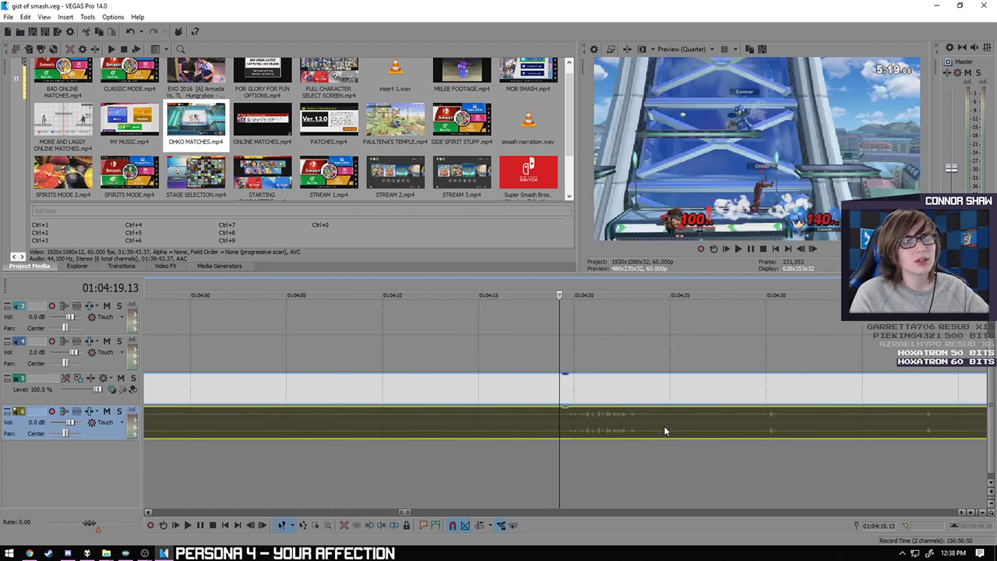
click(556, 436)
key(space)
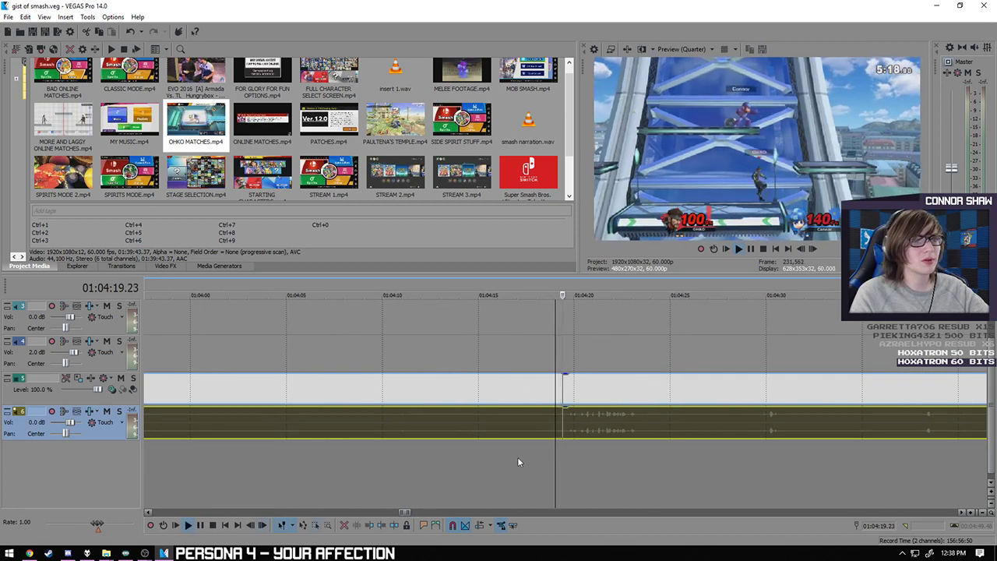
scroll(503, 458, down, 2)
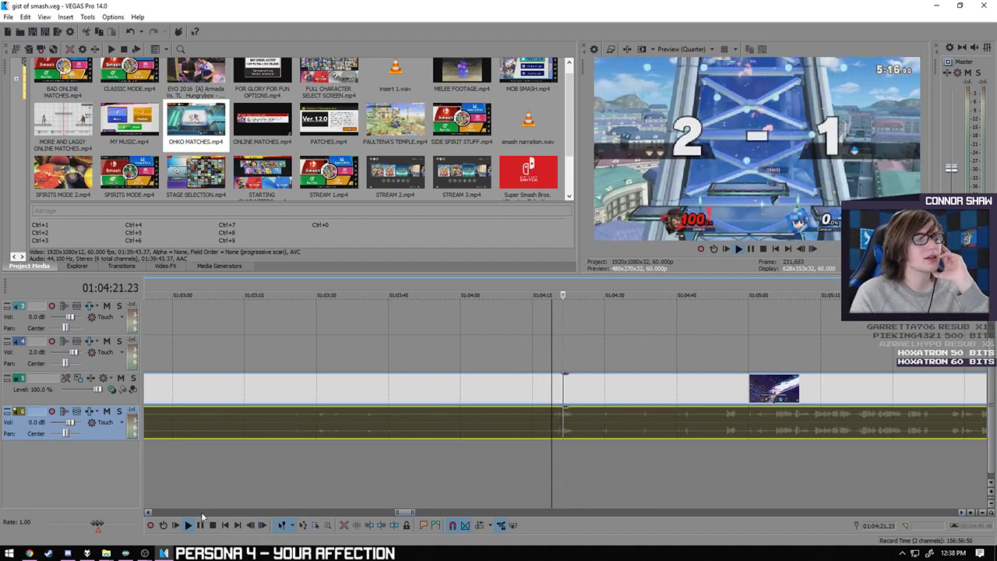
scroll(628, 452, down, 1)
key(Return)
- Sample the rest of this match from 01:04:35.51 to 01:05:19.57, playing the passage that starts at 01:04:53.42
click(633, 434)
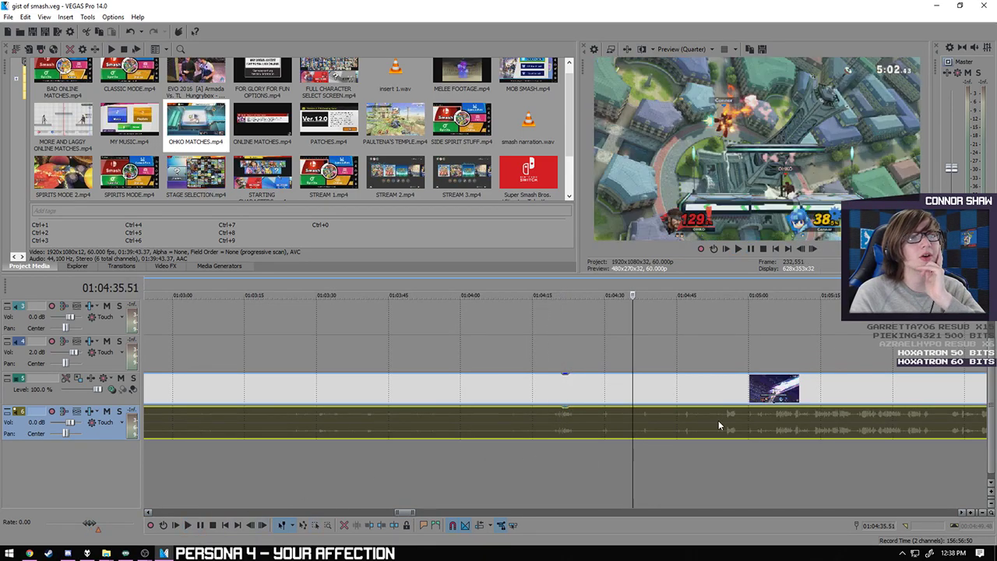
click(718, 424)
scroll(732, 427, up, 1)
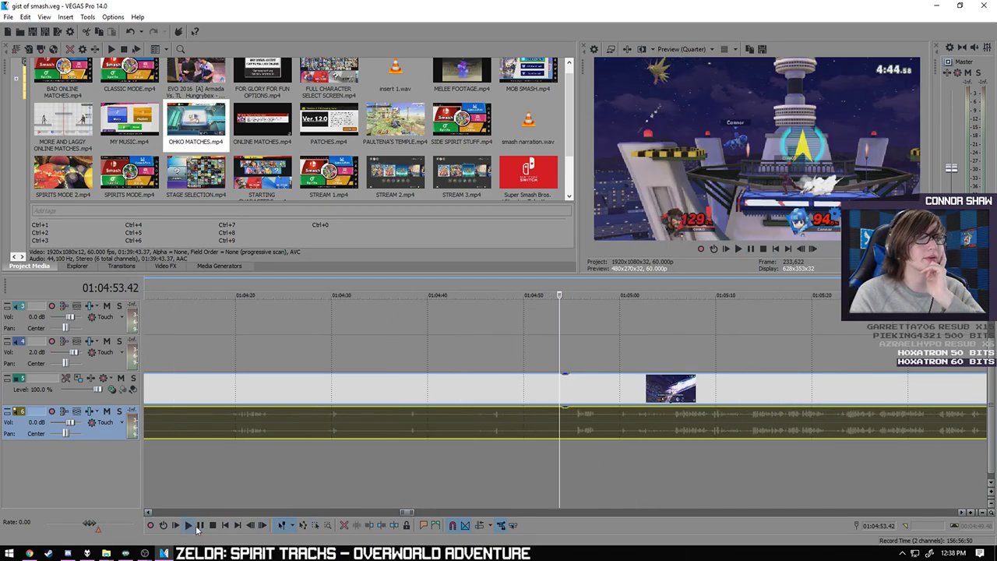
click(190, 526)
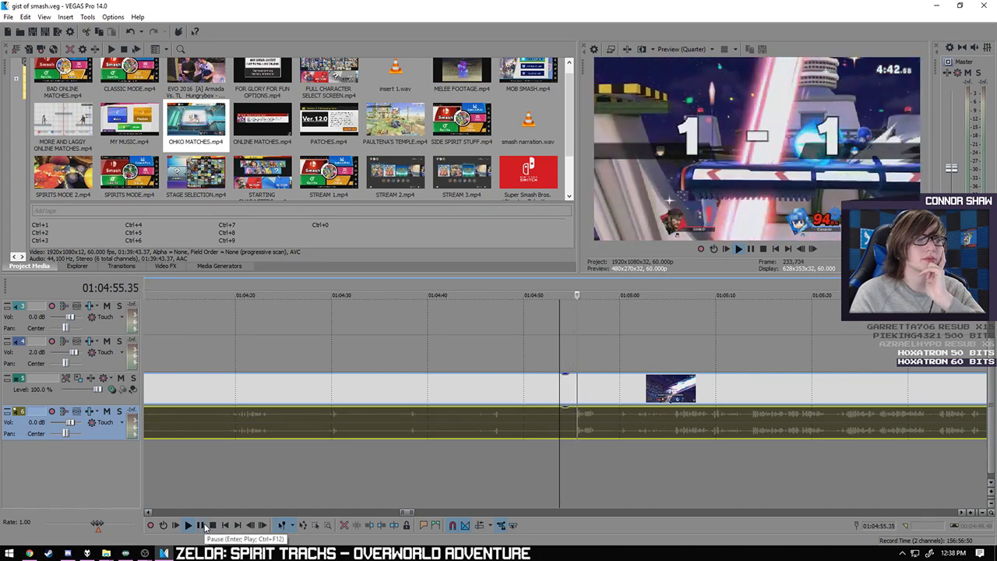
click(666, 424)
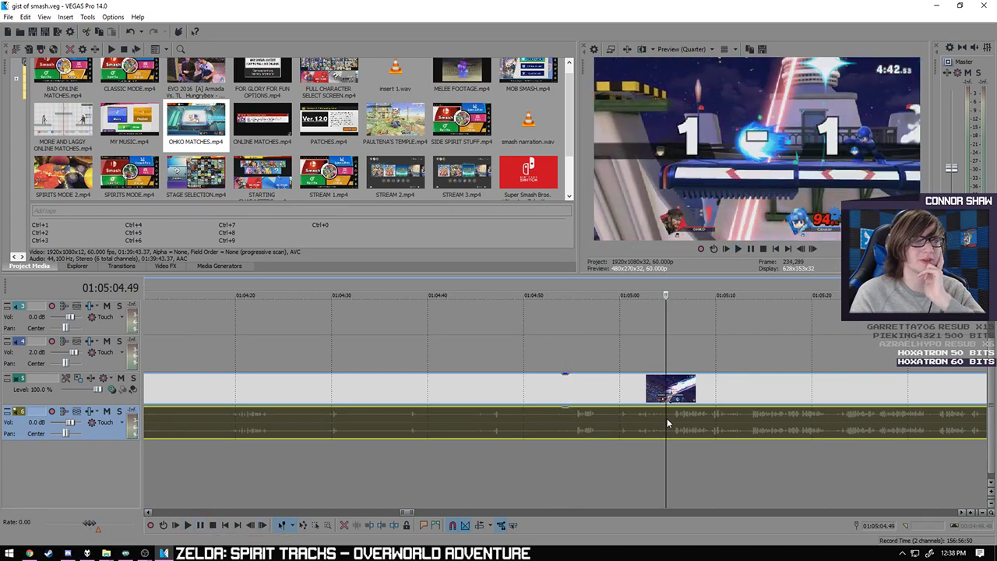
click(764, 423)
click(811, 422)
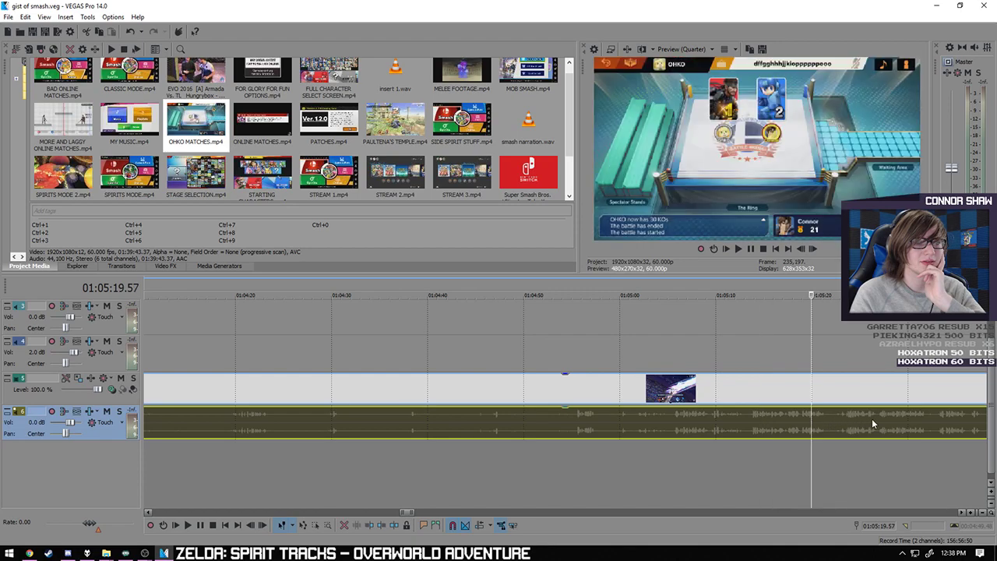
- Sample the Battlefield match from 01:05:53.55 onward, and play the passage starting at 01:06:36.25
scroll(872, 419, down, 2)
click(690, 421)
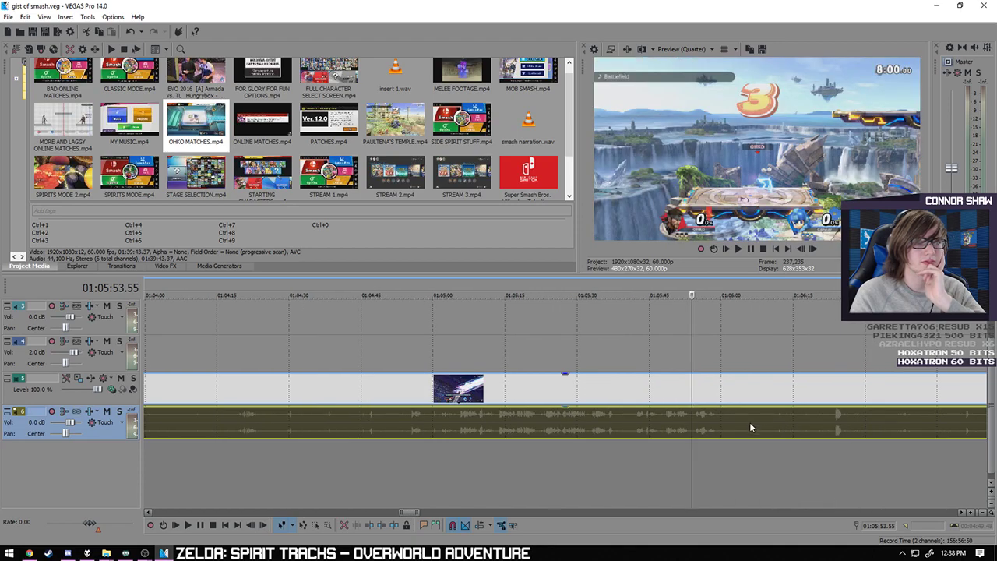
click(754, 425)
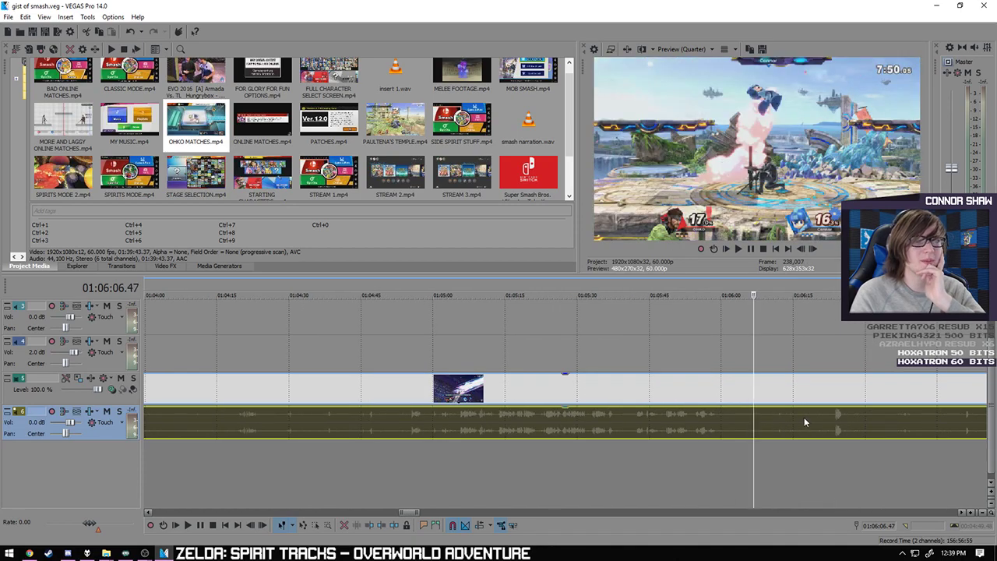
click(832, 425)
click(896, 416)
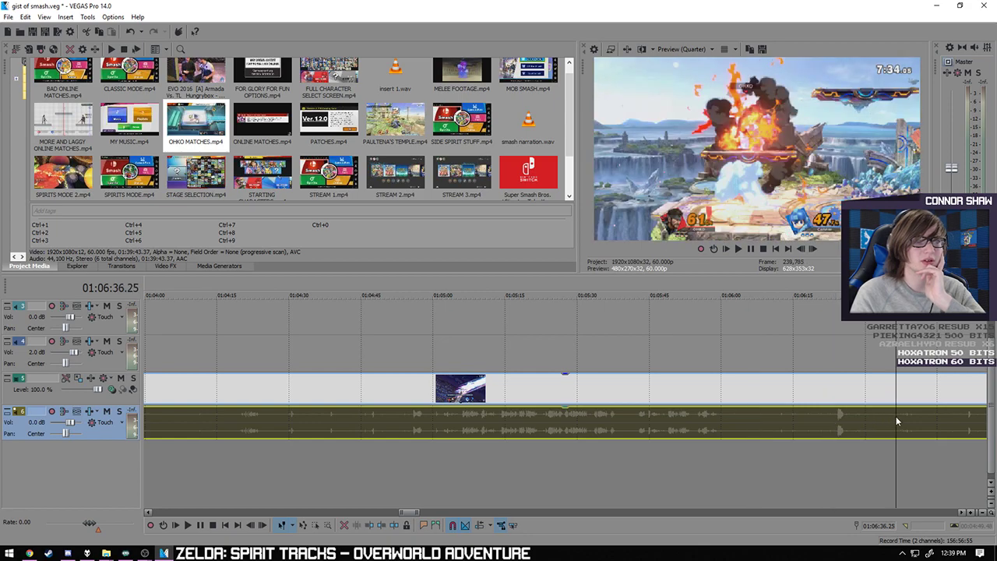
scroll(842, 415, up, 3)
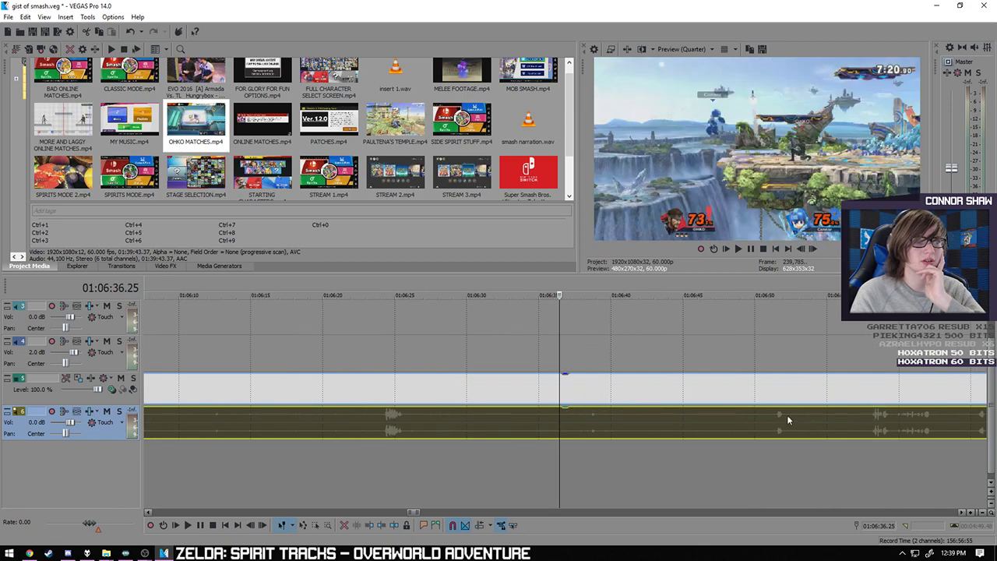
click(188, 526)
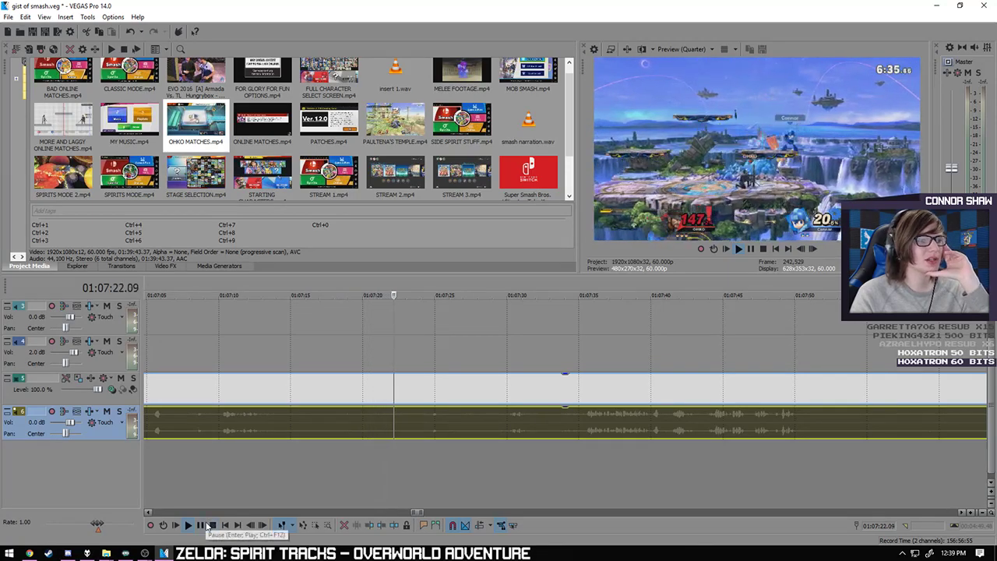
- Check the Battlefield match around 01:07:30.29 and briefly play it from 01:07:33.42
click(441, 429)
click(513, 430)
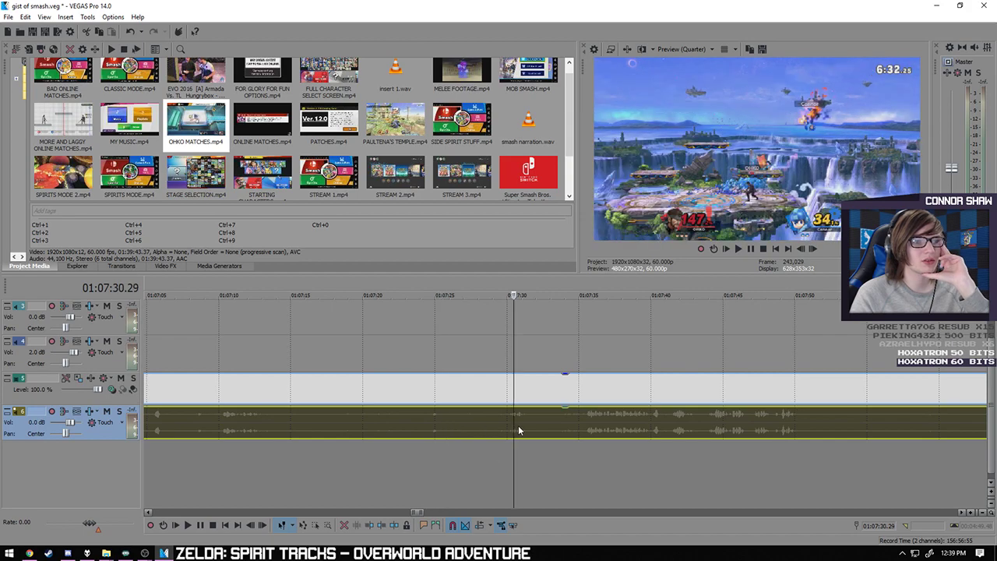
click(561, 420)
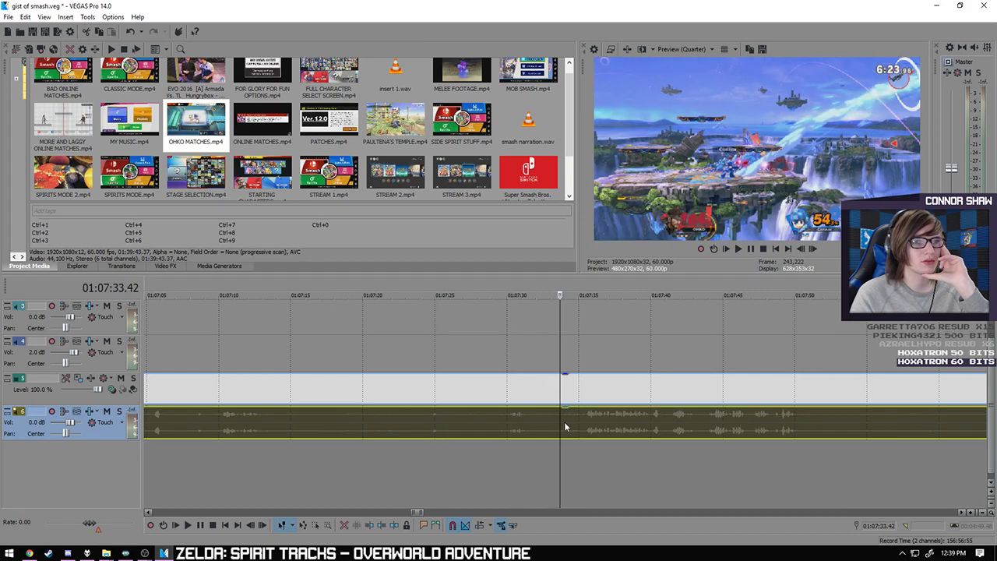
click(187, 525)
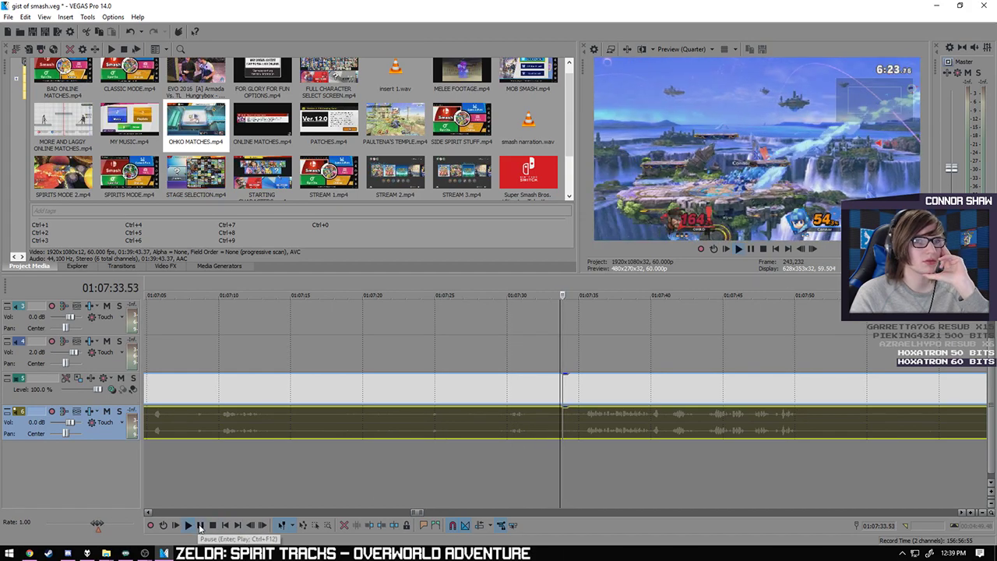
click(203, 526)
- Skim the Battlefield match from 01:07:48.33 to 01:09:04.52 and play a short passage from there
click(774, 423)
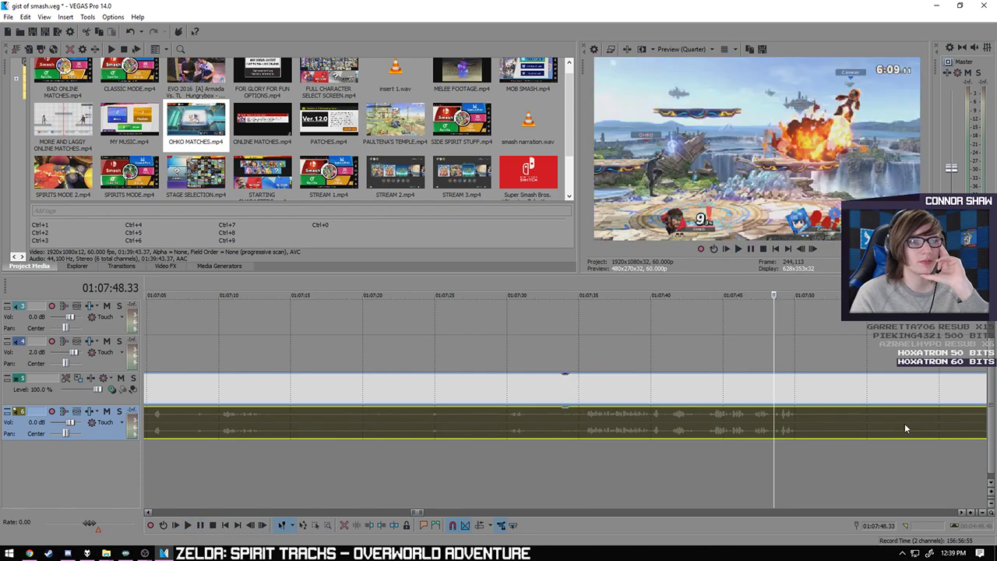
click(904, 423)
scroll(905, 423, down, 1)
click(636, 423)
click(674, 421)
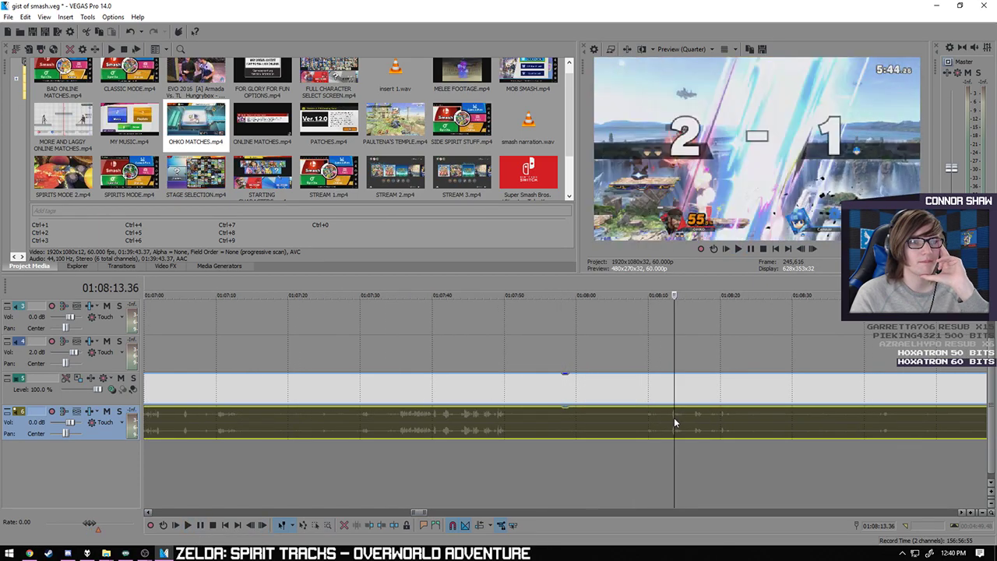
click(748, 422)
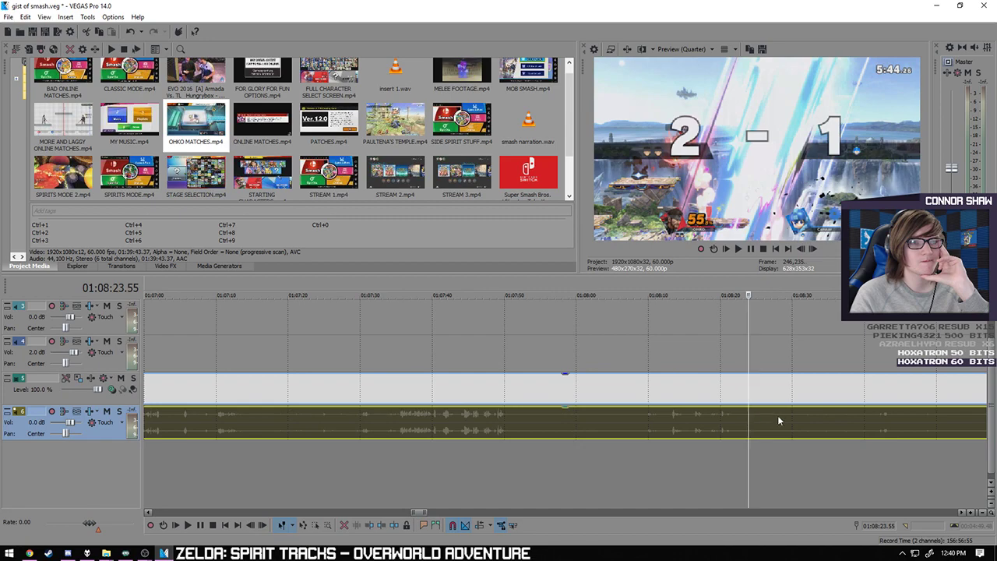
click(817, 423)
scroll(818, 423, down, 1)
click(673, 423)
scroll(661, 425, up, 1)
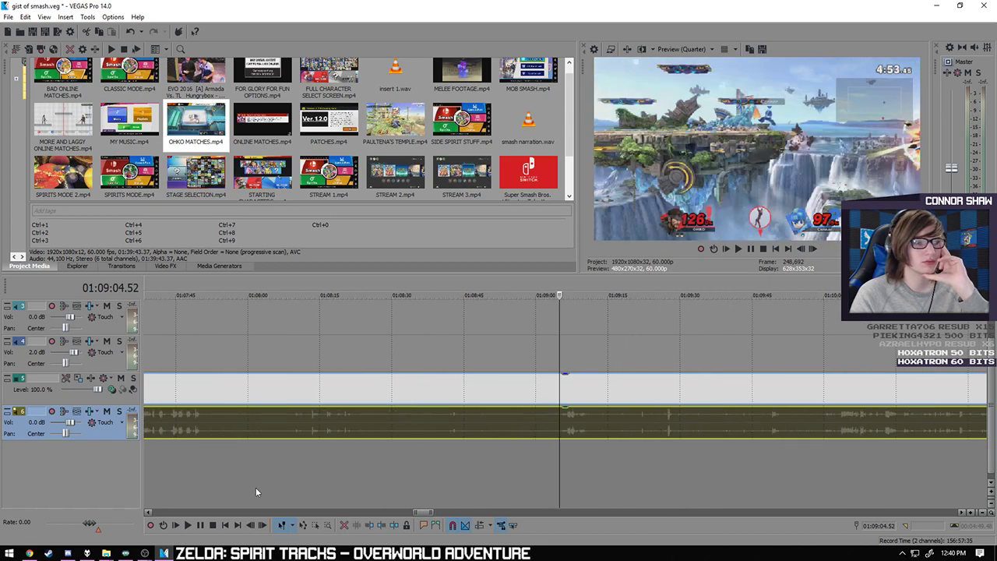
click(188, 525)
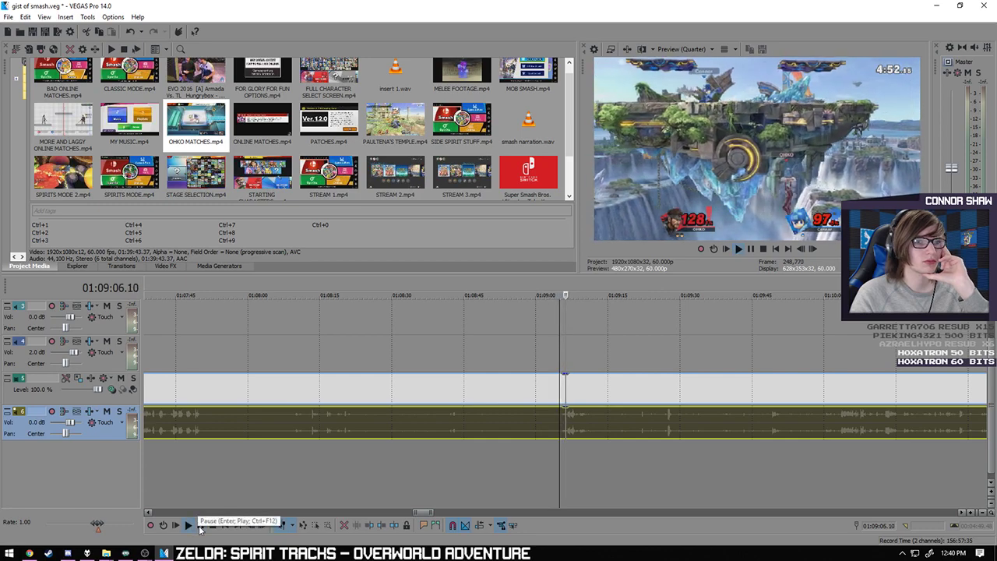
click(200, 528)
- Sample the footage up to 01:09:45.35, and play the match's ending from about 01:09:37 to 01:10:02.29
click(668, 425)
click(755, 425)
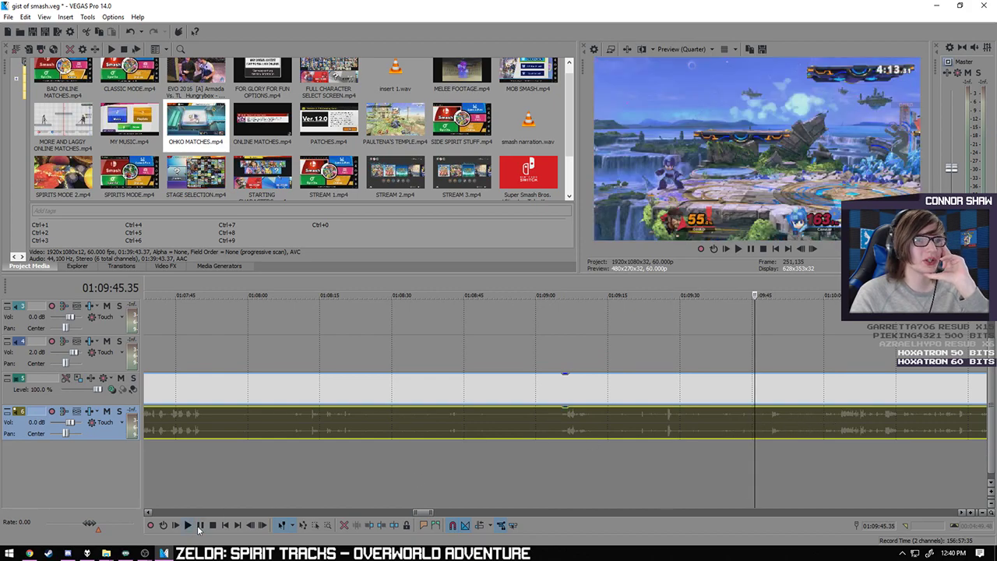
click(713, 430)
click(188, 527)
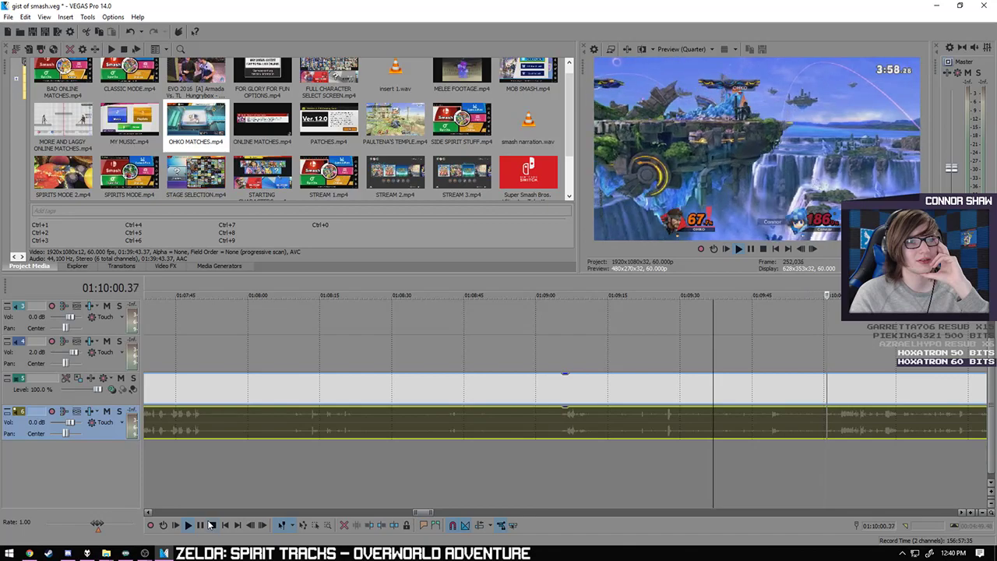
click(200, 524)
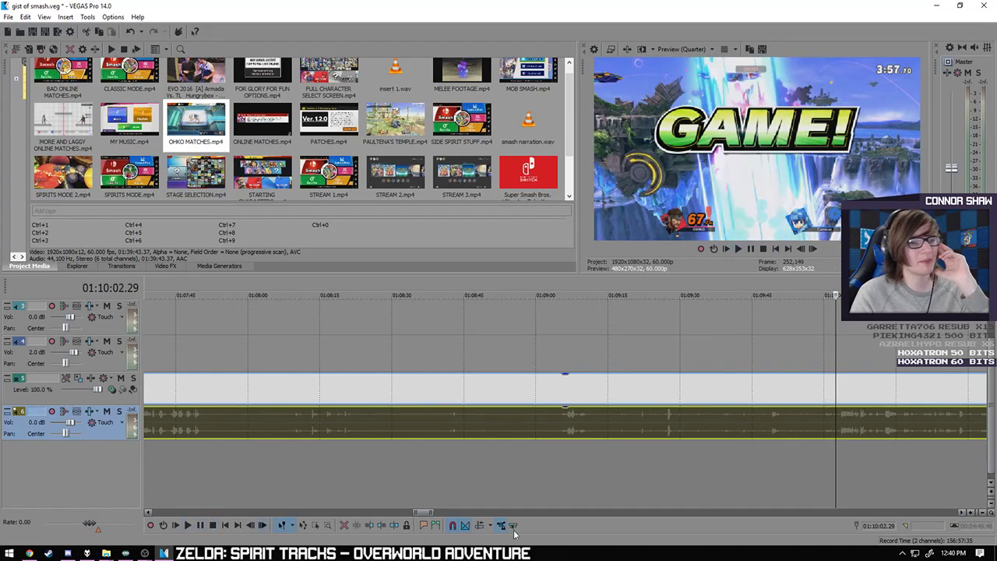
- Skim the following match from 01:10:11.38 onward, and play the passage starting at 01:11:15.57
scroll(667, 444, down, 2)
click(593, 423)
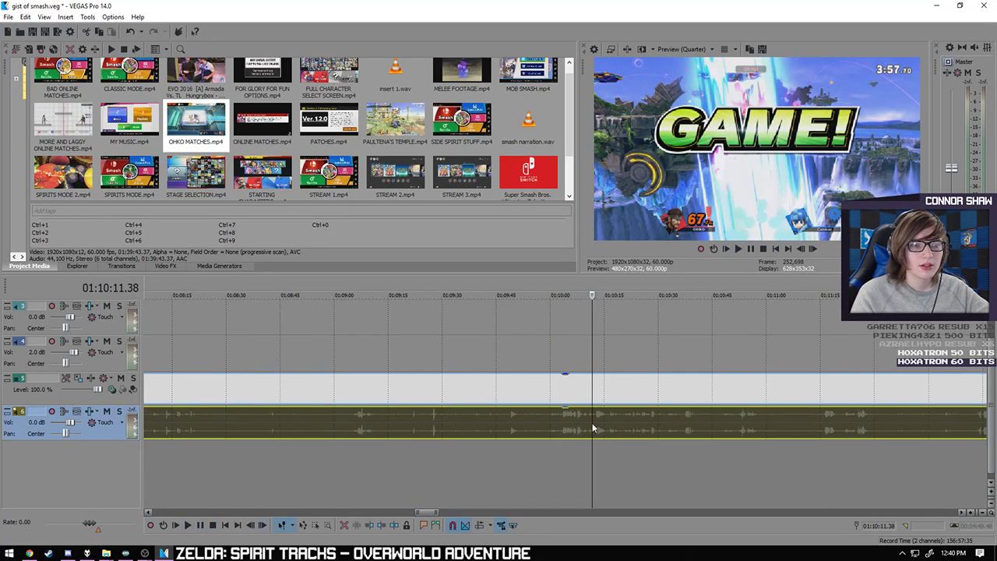
click(645, 419)
click(691, 423)
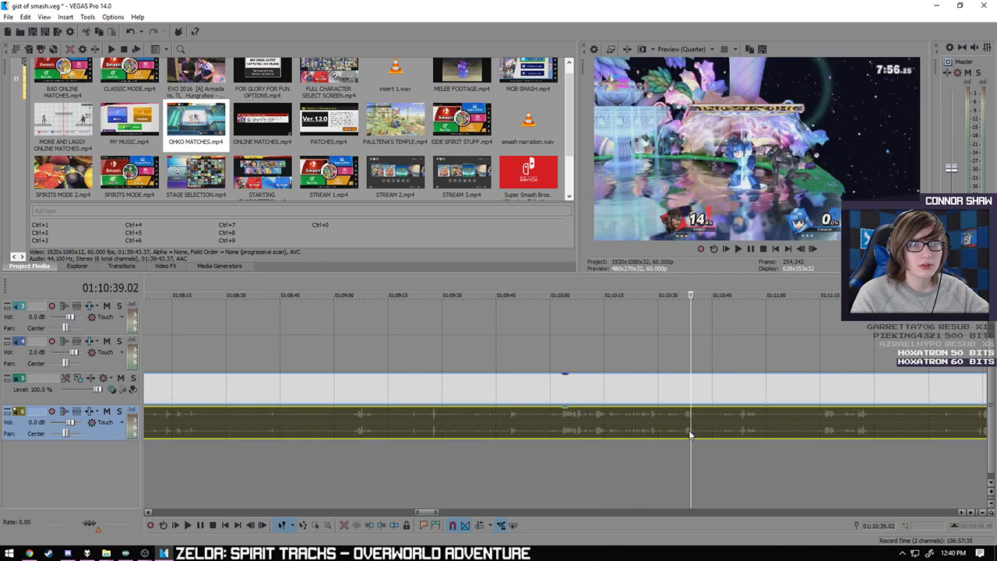
click(715, 430)
click(743, 421)
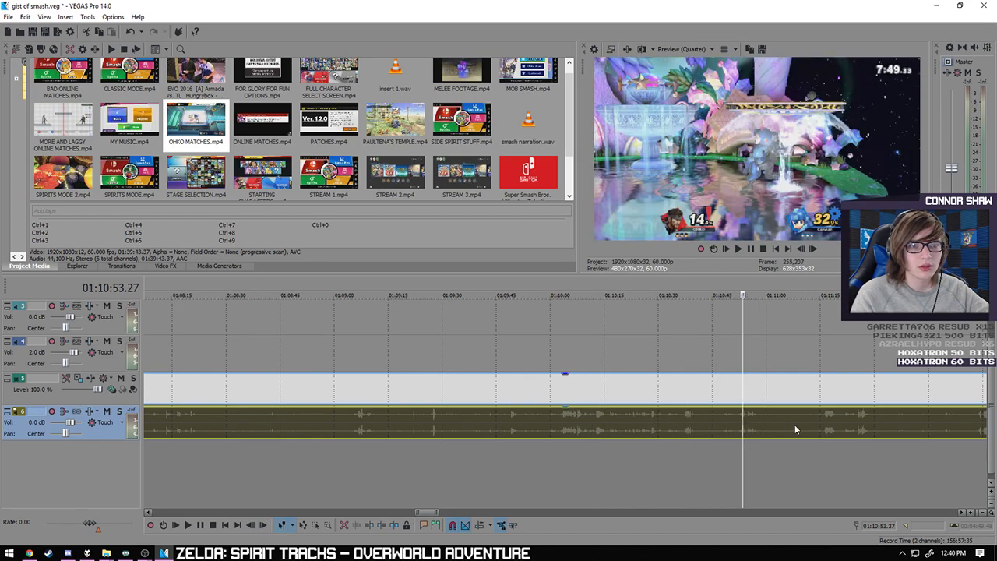
click(793, 424)
click(822, 431)
scroll(779, 437, up, 3)
click(612, 425)
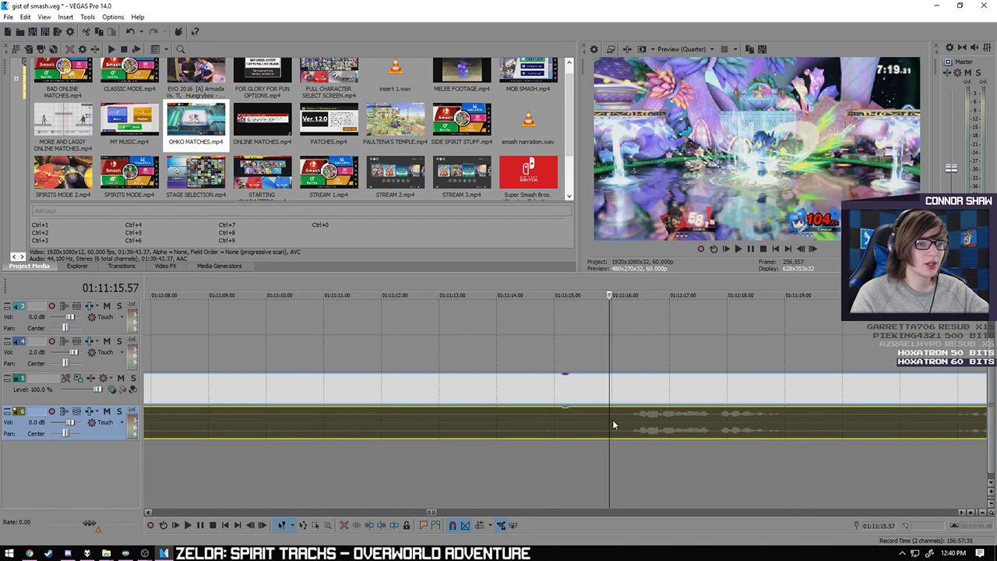
key(space)
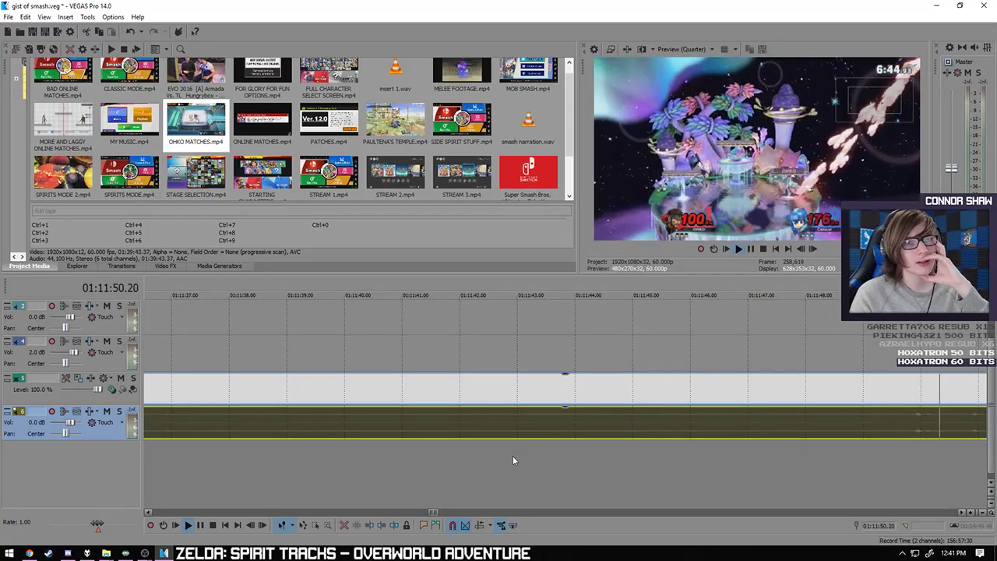
- Examine the knockout moment between about 01:11:54 and 01:11:58, replaying it from 01:11:54.35 and from slightly further in
scroll(515, 459, down, 5)
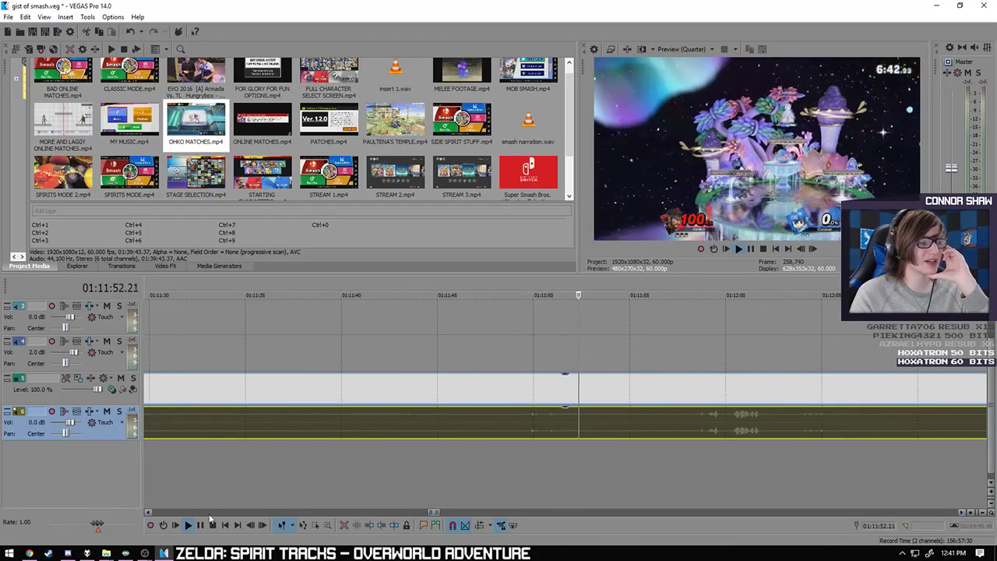
click(674, 423)
click(709, 423)
click(727, 422)
click(674, 425)
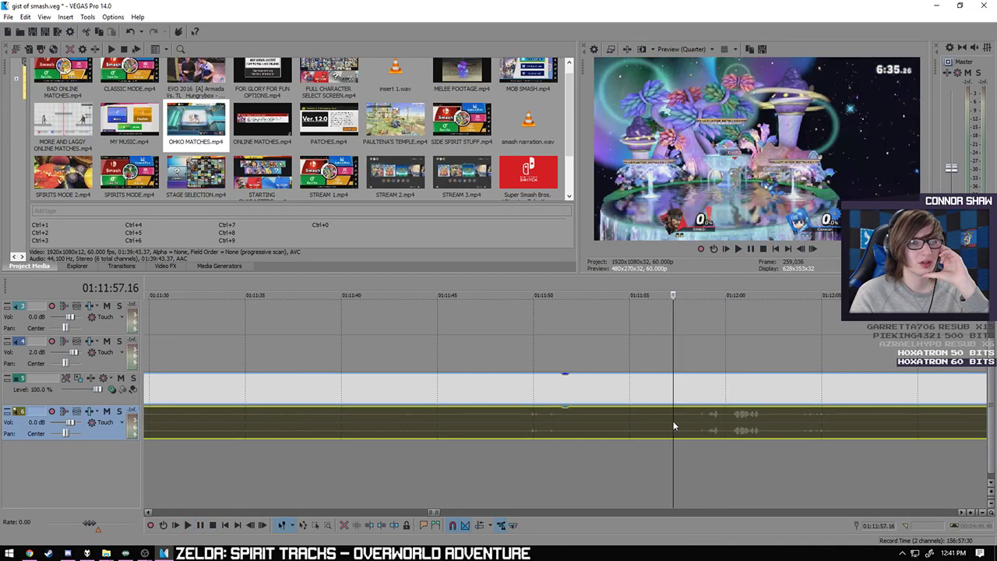
click(622, 423)
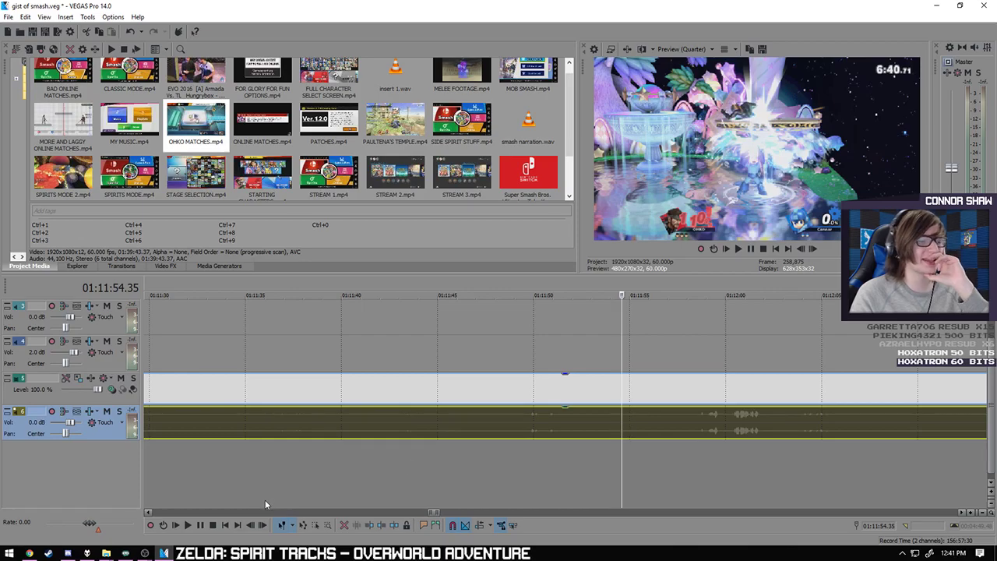
click(187, 526)
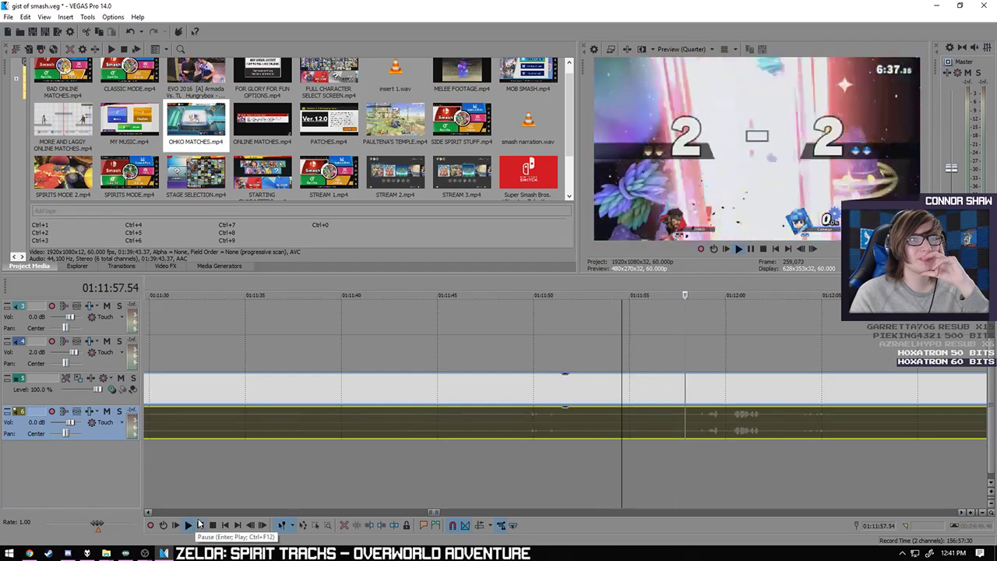
key(Return)
click(673, 467)
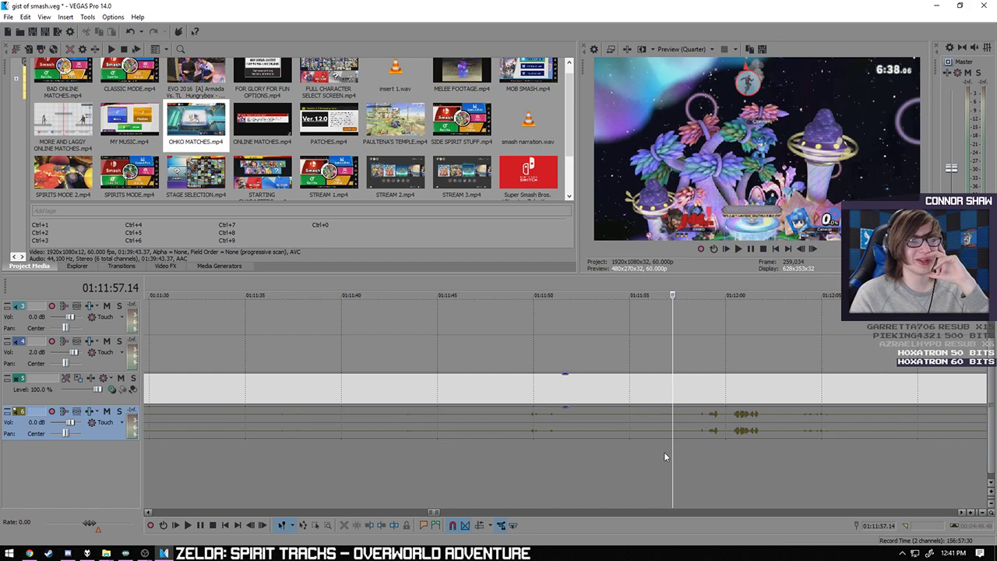
click(651, 456)
click(193, 526)
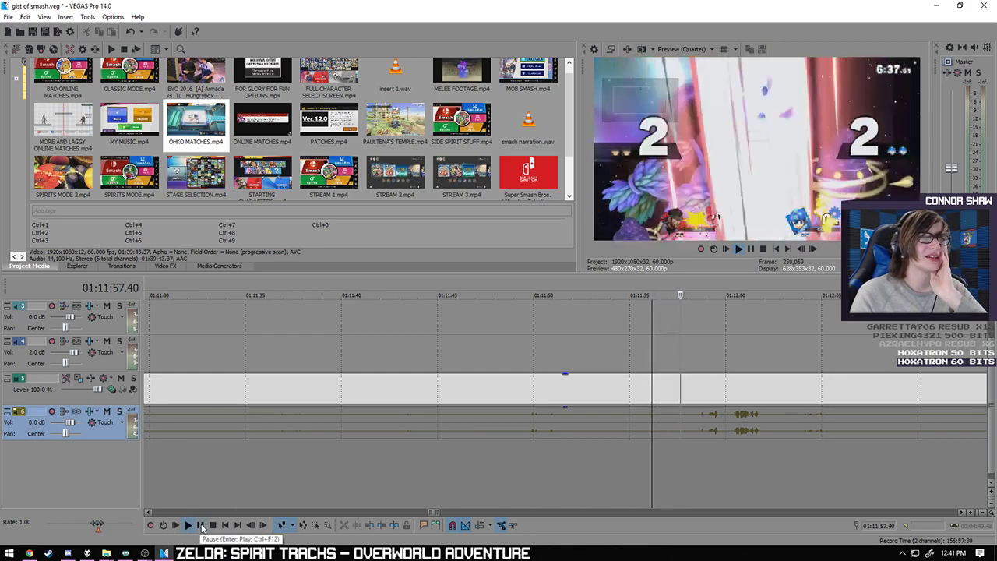
- Stop the playback at 01:11:59.13 and save the project
click(201, 526)
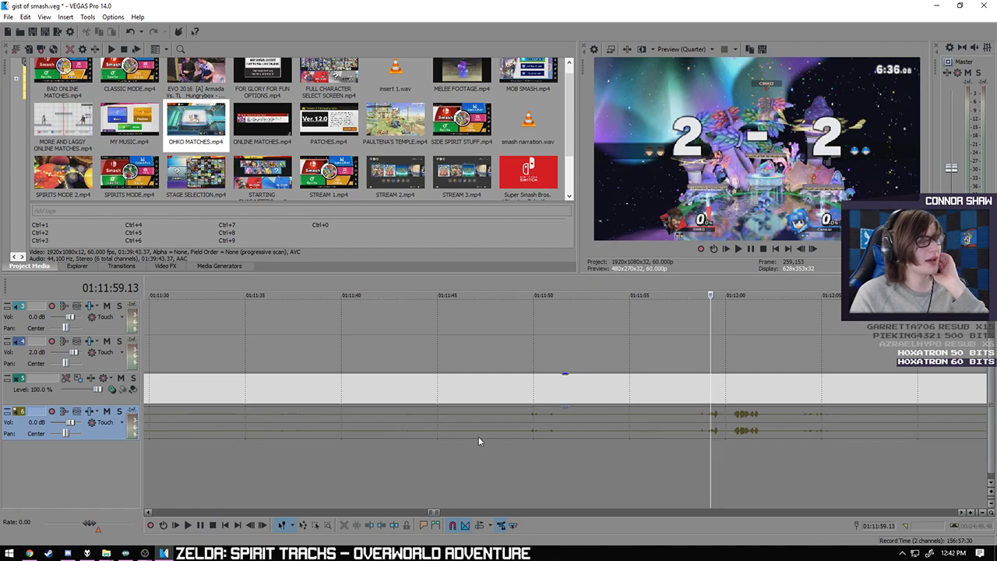
scroll(717, 440, right, 3)
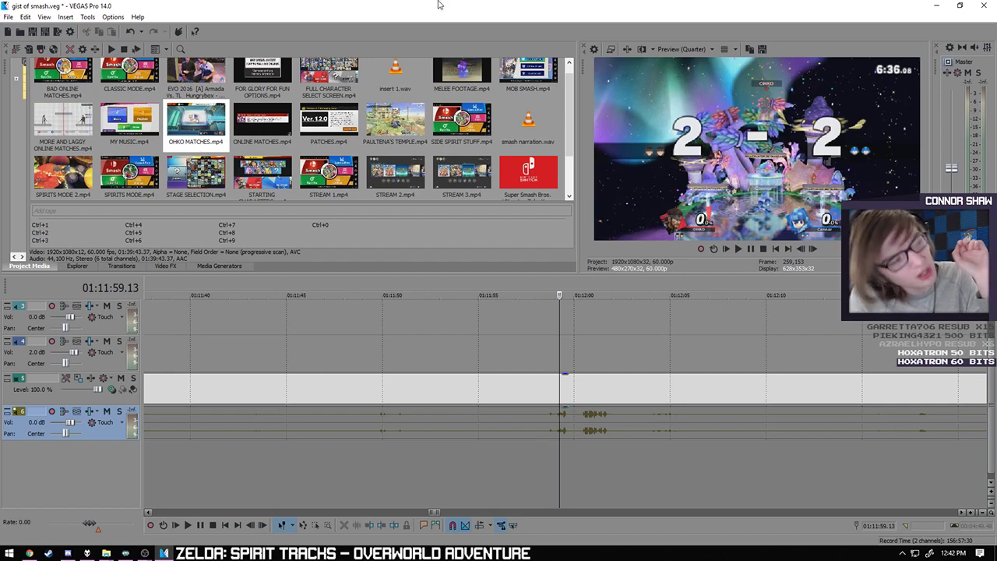
click(32, 31)
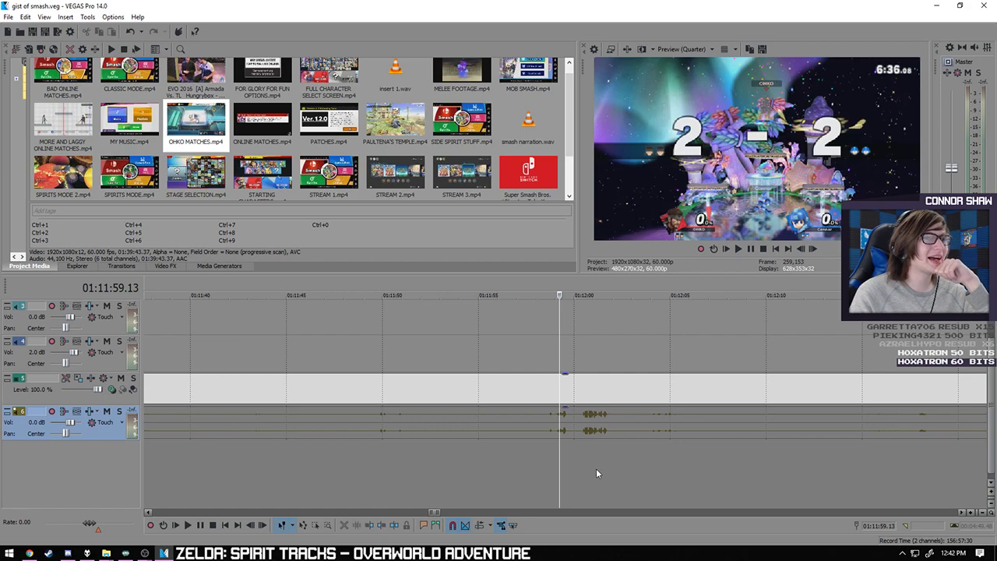
- Skim the OHKO match footage from 01:12:02.15 to 01:13:07.02, sampling frames along the way
click(619, 460)
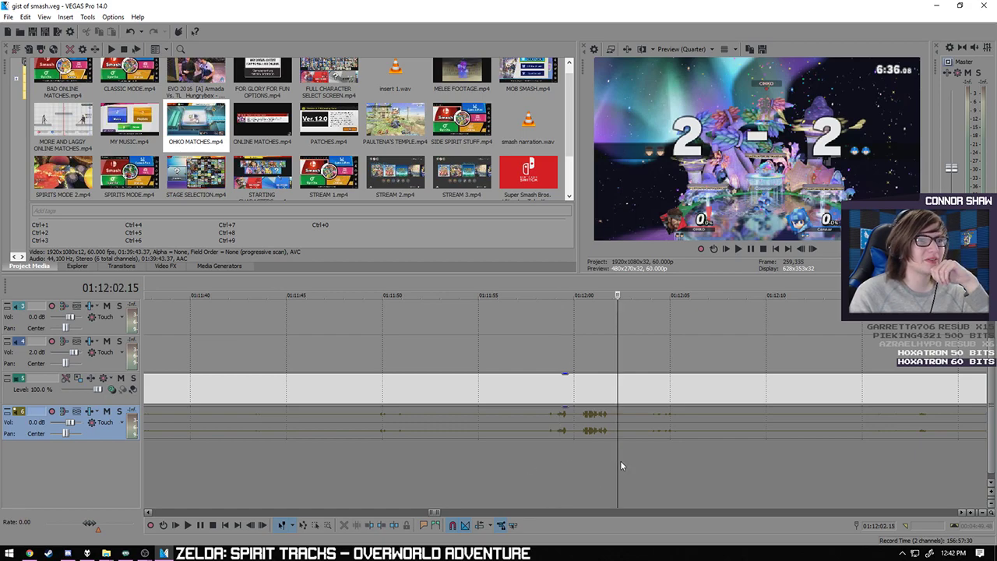
click(680, 461)
click(789, 454)
click(883, 452)
scroll(884, 452, down, 3)
click(692, 465)
click(751, 460)
click(838, 456)
click(926, 453)
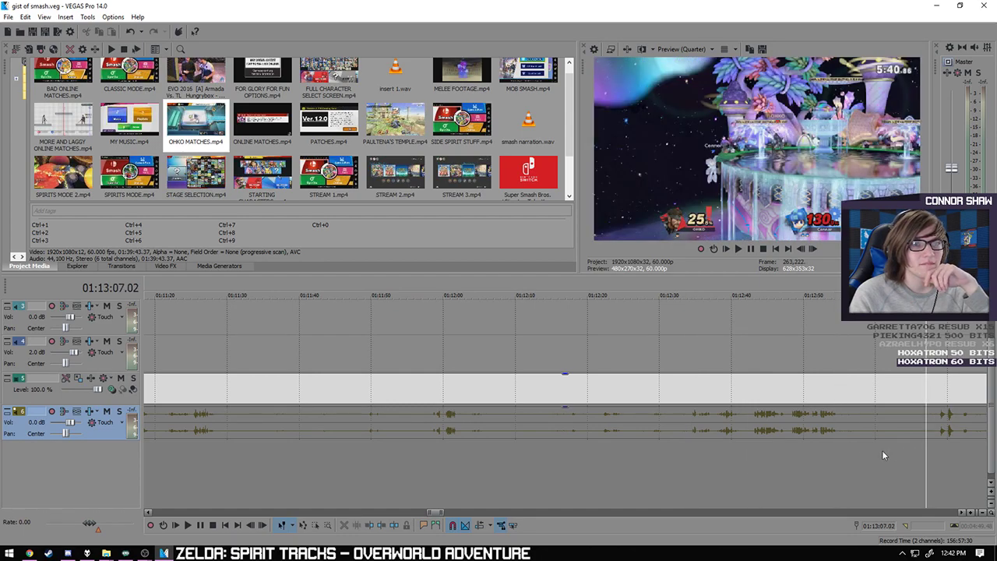
- Skim onward to 01:13:41.54 and play the match from there through its final knockout
scroll(898, 451, down, 2)
click(617, 468)
click(726, 466)
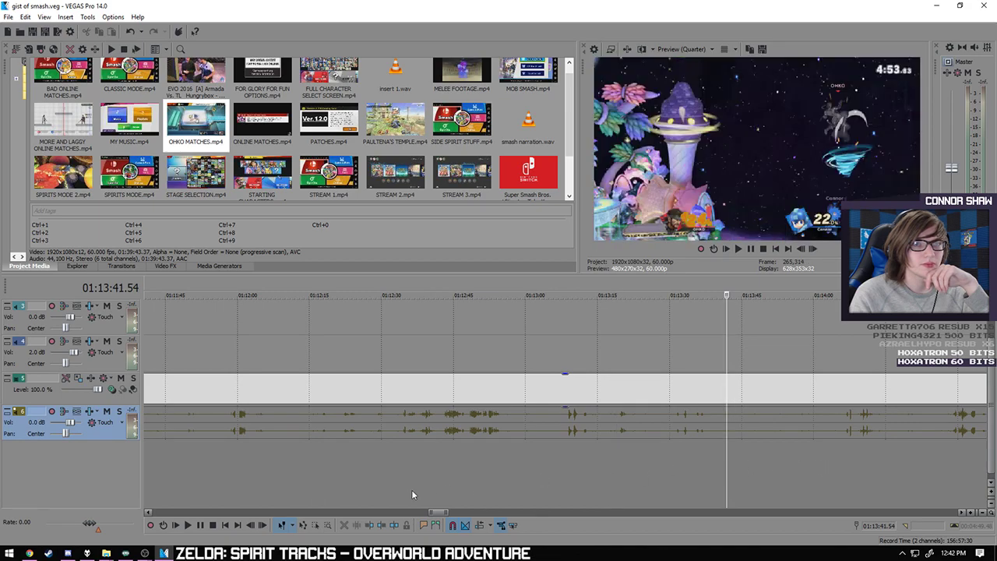
click(194, 525)
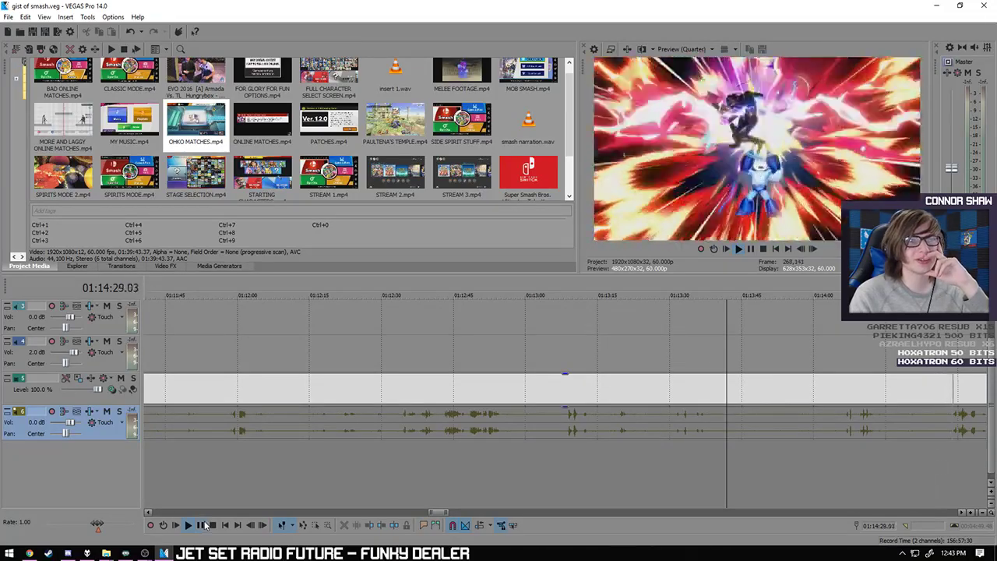
drag(456, 512, 461, 512)
key(space)
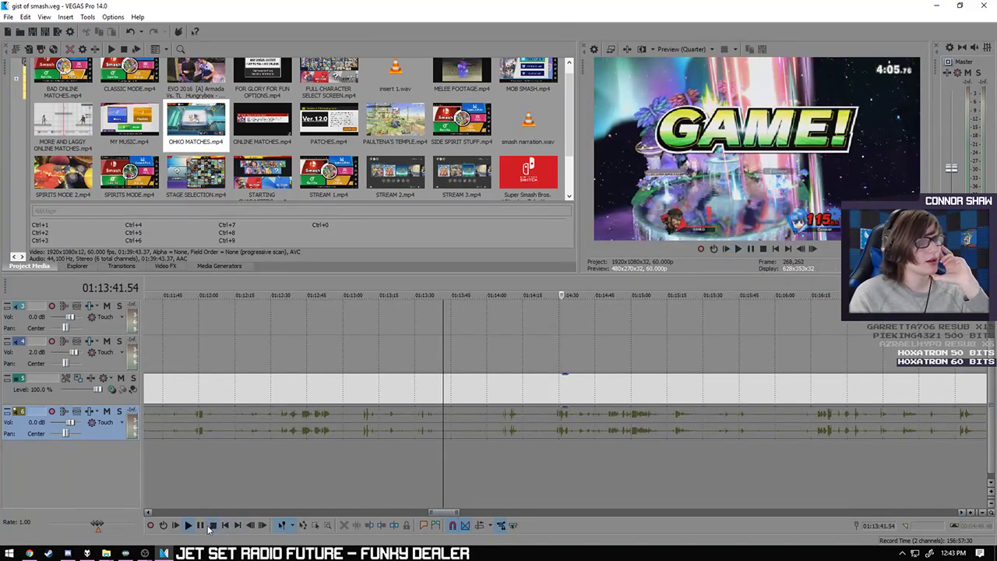
- Recheck the match's ending, playing the passages from 01:14:06.18 and from 01:14:28.30
click(536, 422)
click(578, 419)
scroll(578, 419, up, 3)
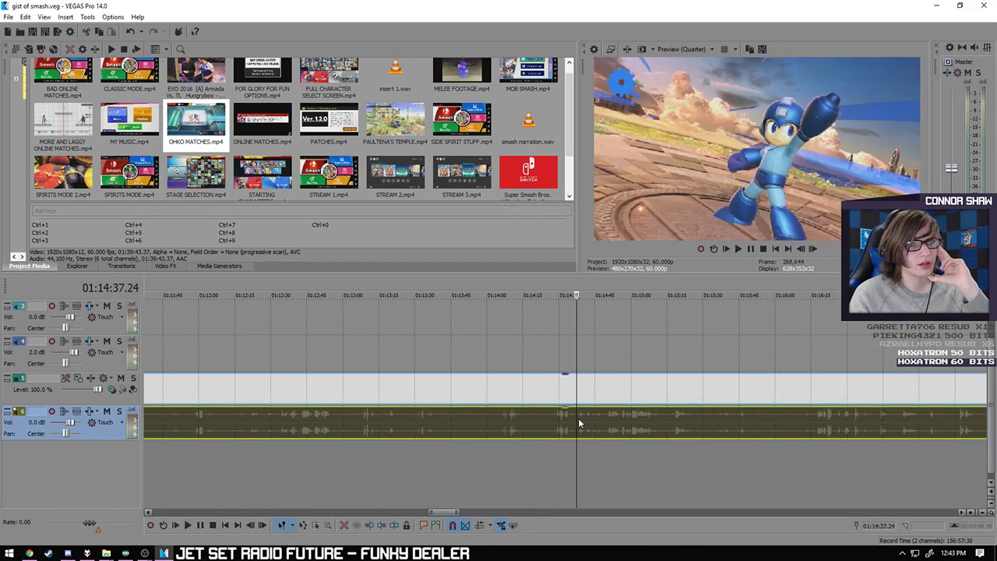
click(489, 423)
click(336, 423)
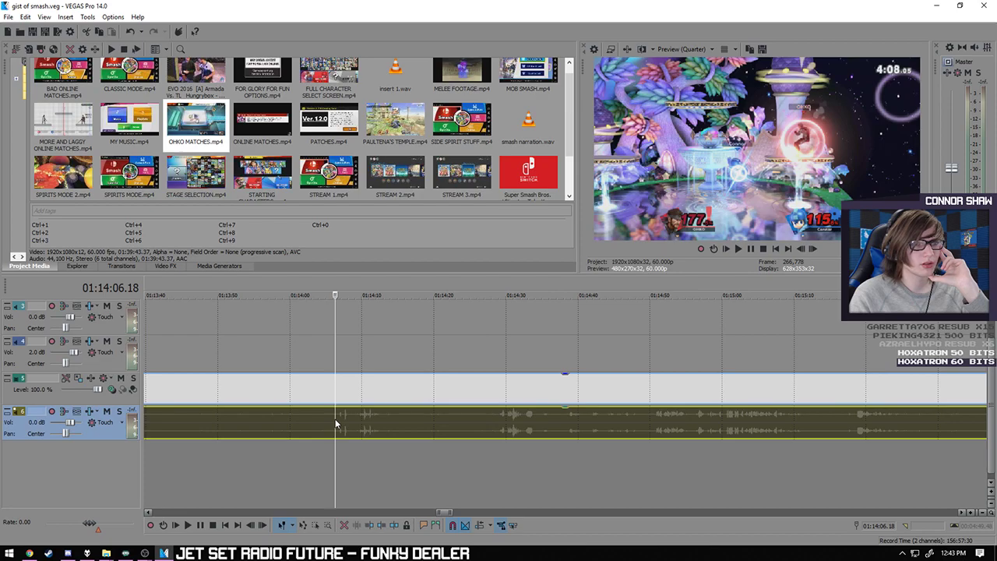
click(200, 524)
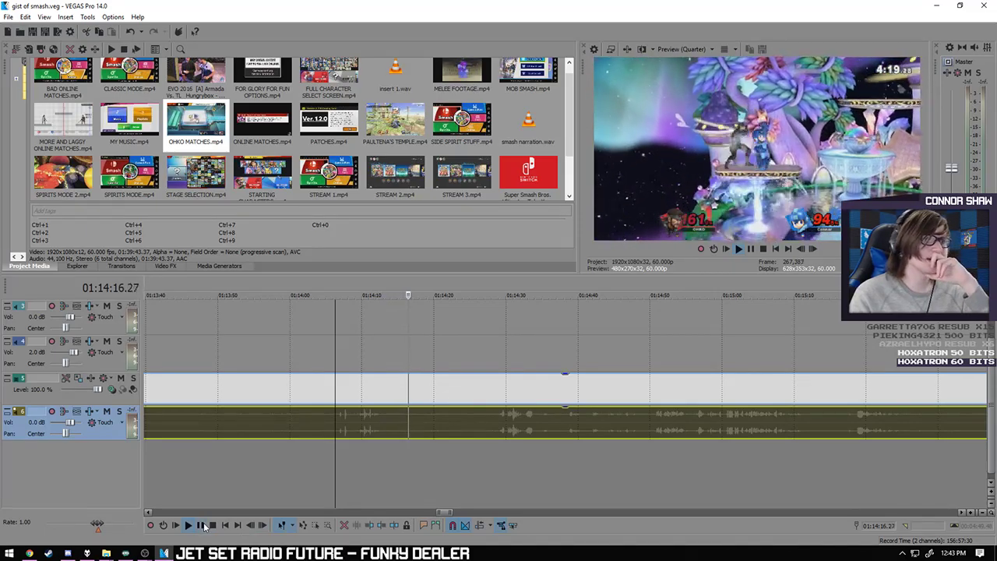
click(204, 526)
click(495, 433)
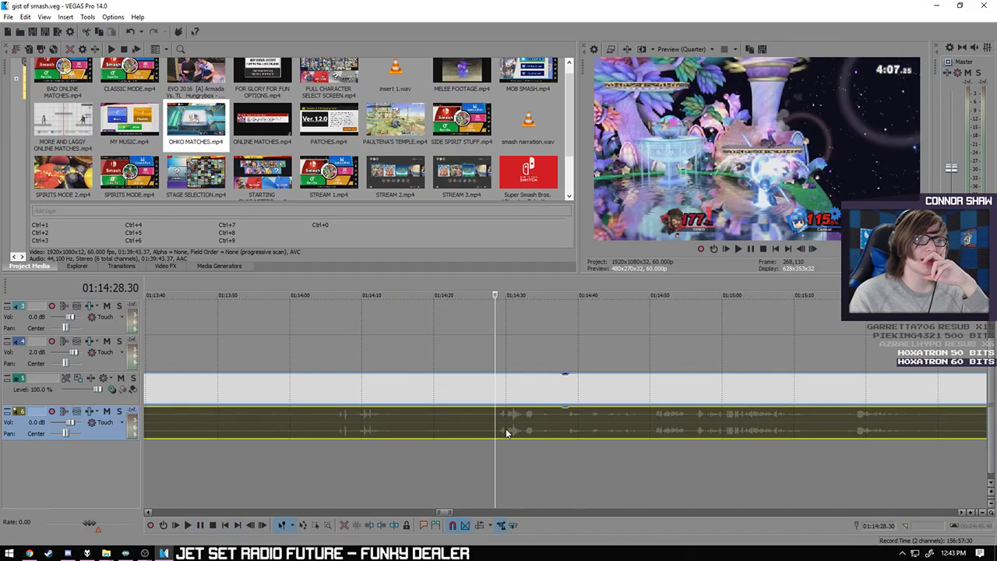
click(187, 525)
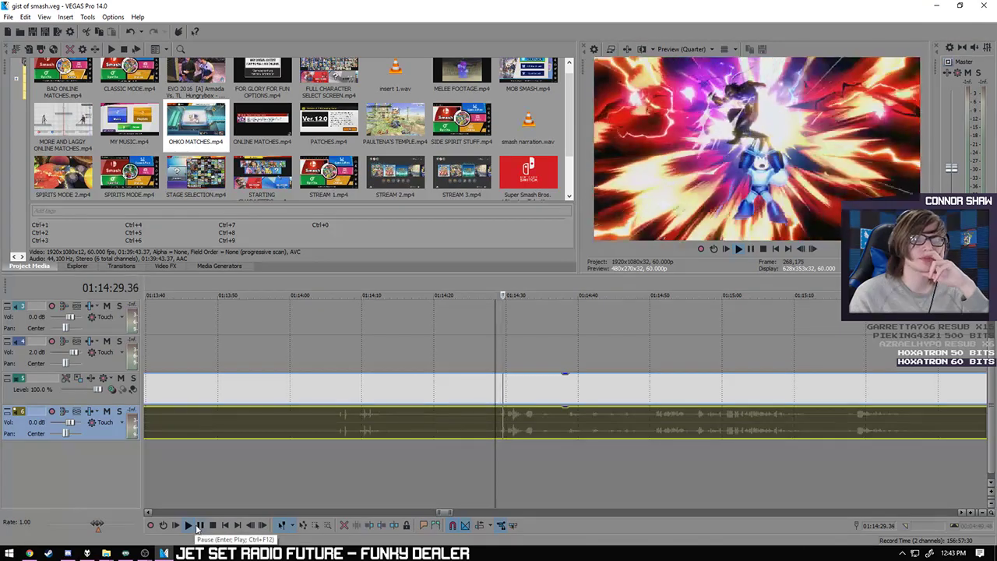
- Skim the following match past 01:15:49.30 and play the passage from 01:16:10.16 to 01:16:20.07
click(715, 432)
click(840, 431)
scroll(839, 432, down, 3)
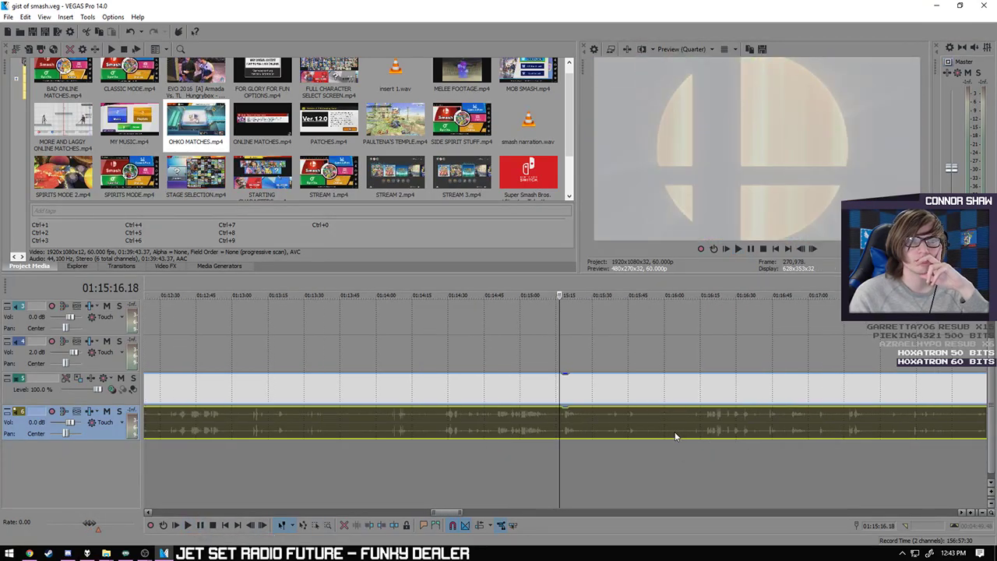
click(639, 433)
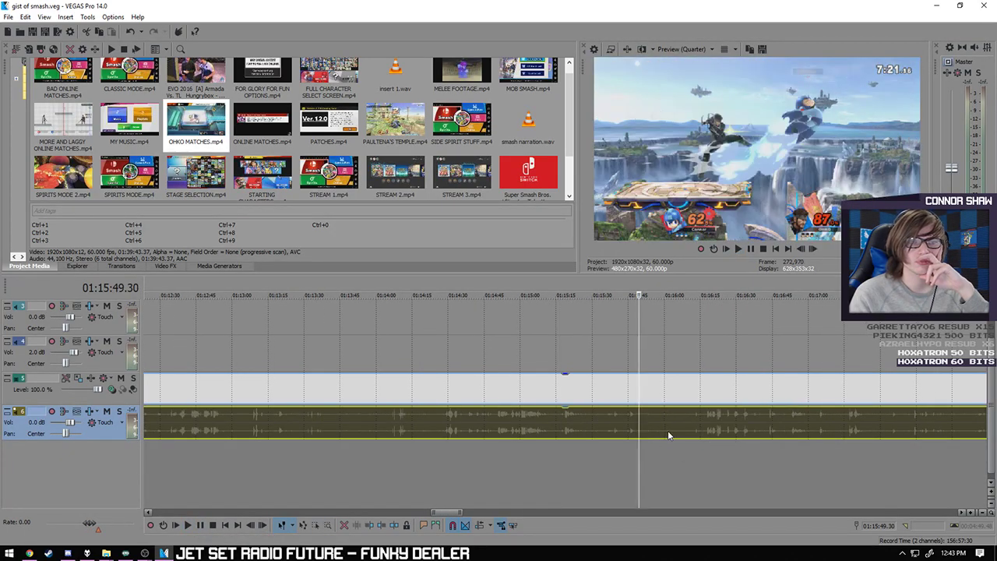
click(689, 420)
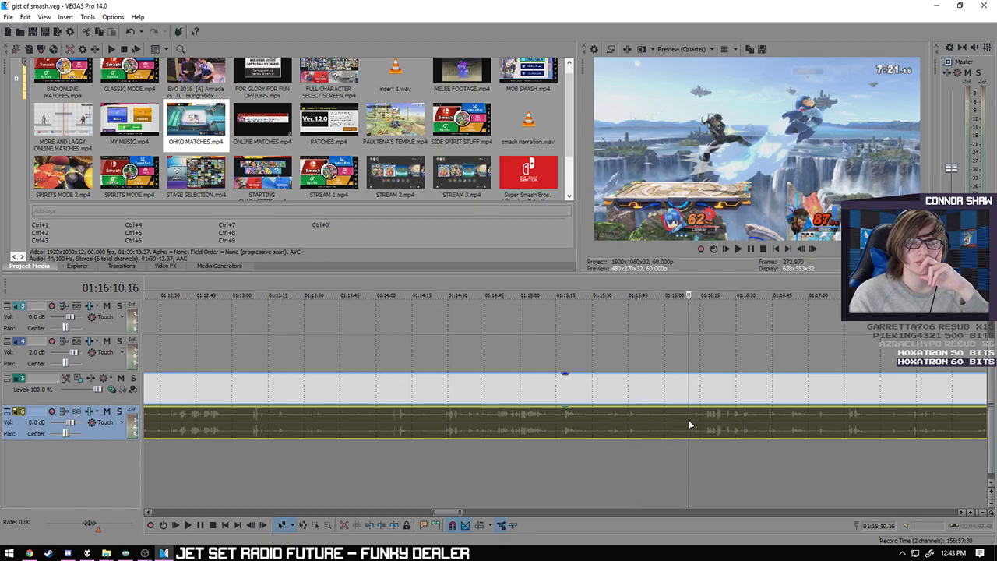
click(193, 526)
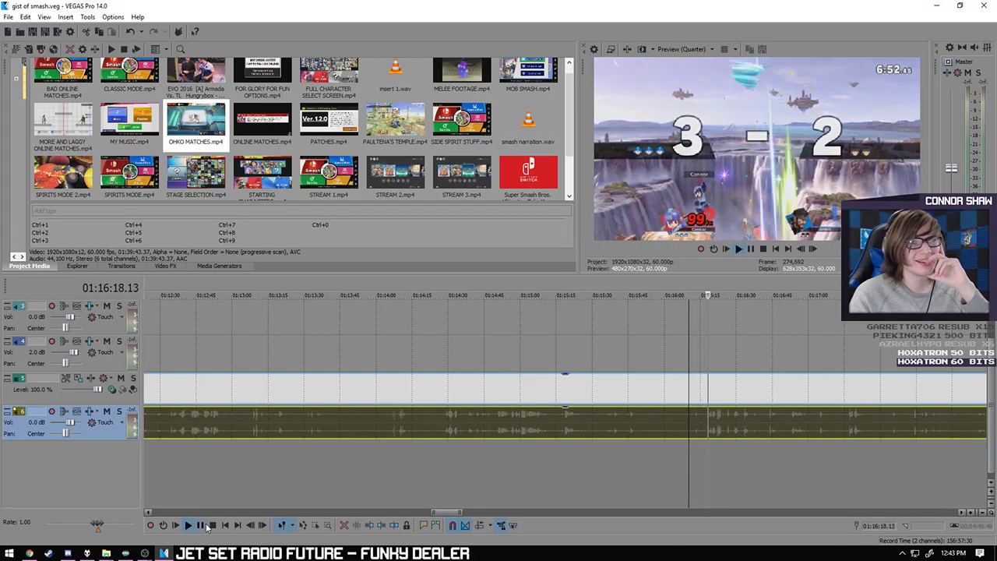
click(200, 526)
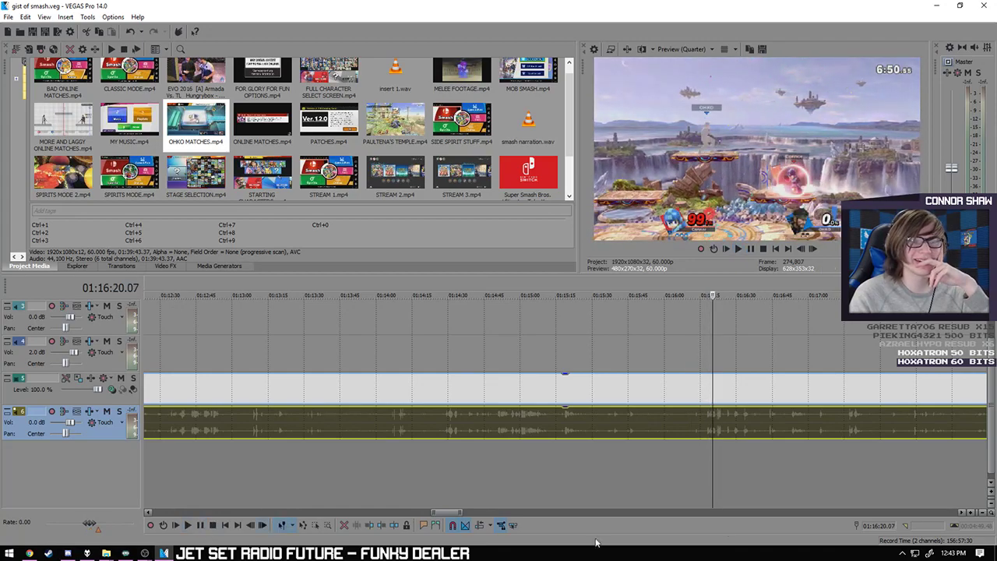
- Sample further into the match and play the passage from 01:17:10.49 to 01:17:26.16
click(761, 437)
click(834, 433)
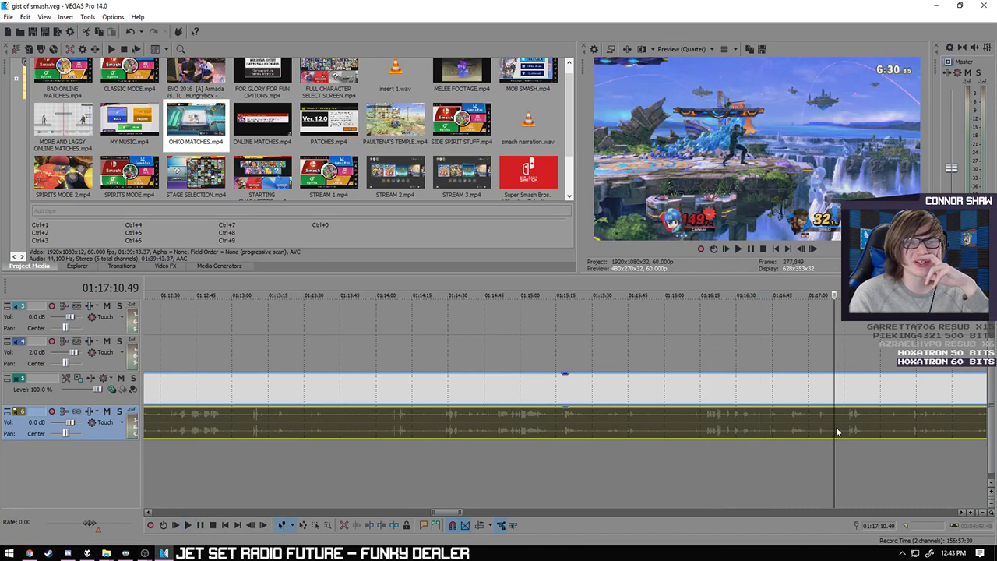
click(203, 526)
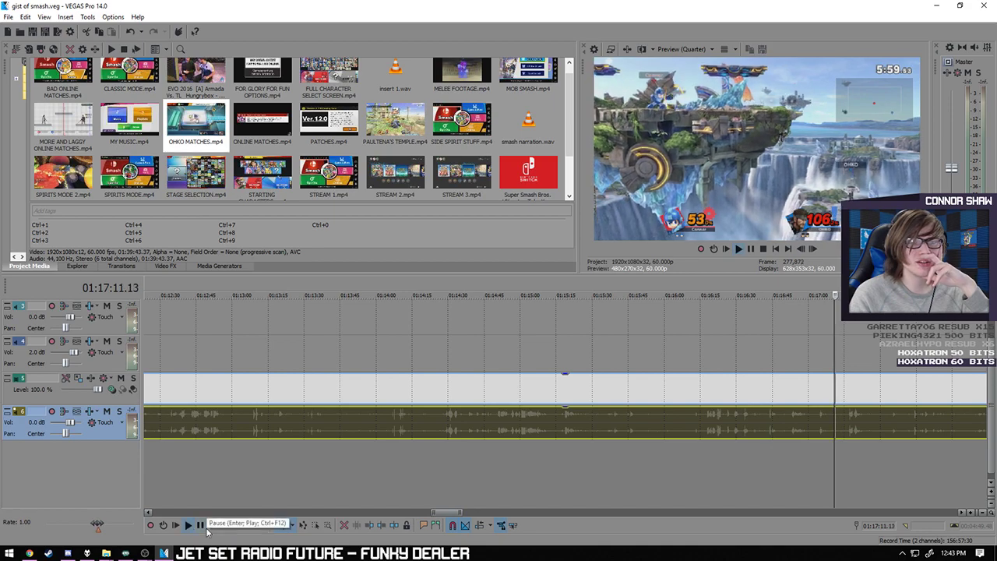
click(204, 526)
scroll(606, 478, up, 4)
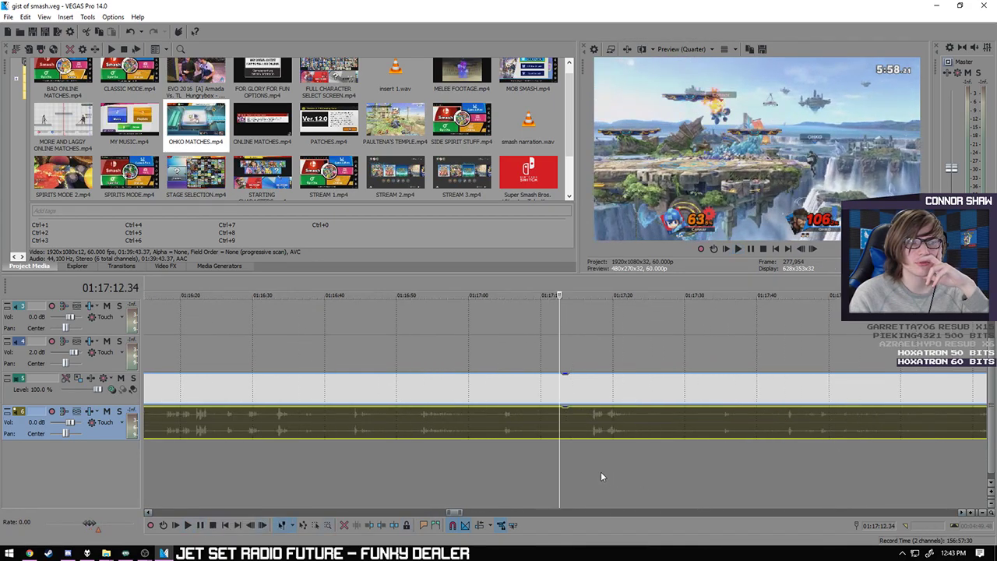
click(201, 527)
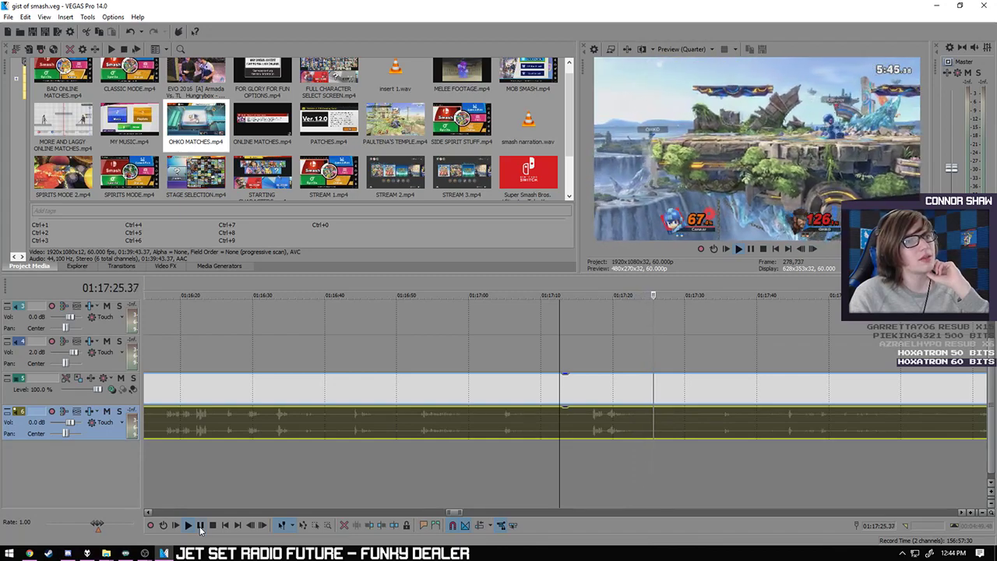
click(200, 526)
- Split the OHKO MATCHES footage at 01:17:18.16, just before the fighters' exchange, and delete the part before it
scroll(549, 460, up, 2)
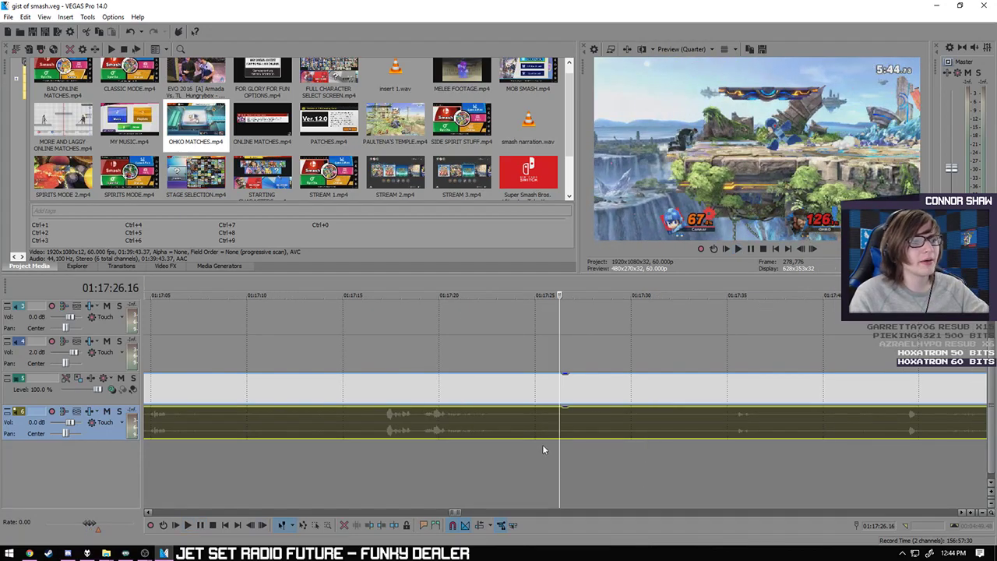
click(499, 433)
scroll(506, 436, up, 3)
key(space)
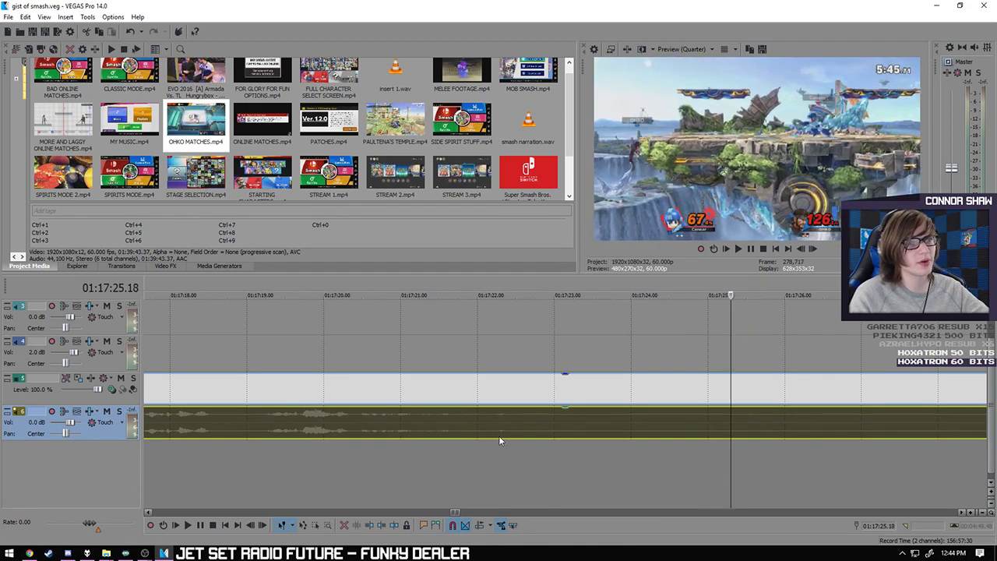
key(j)
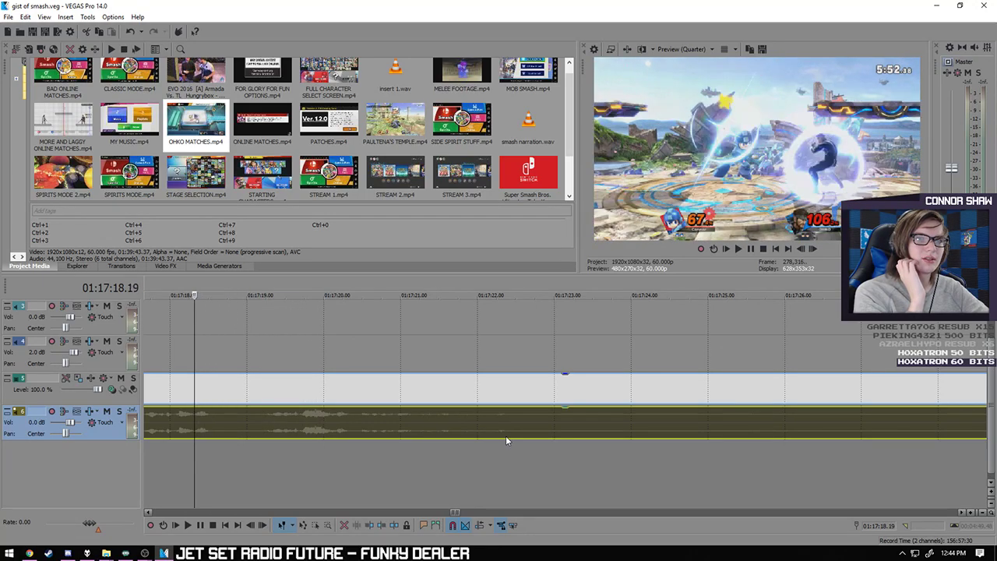
key(l)
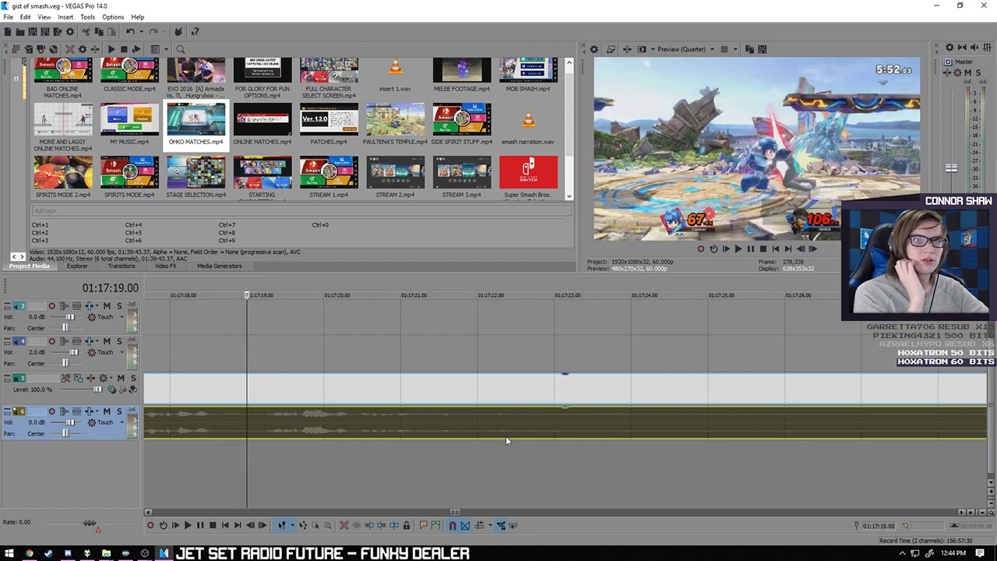
key(j)
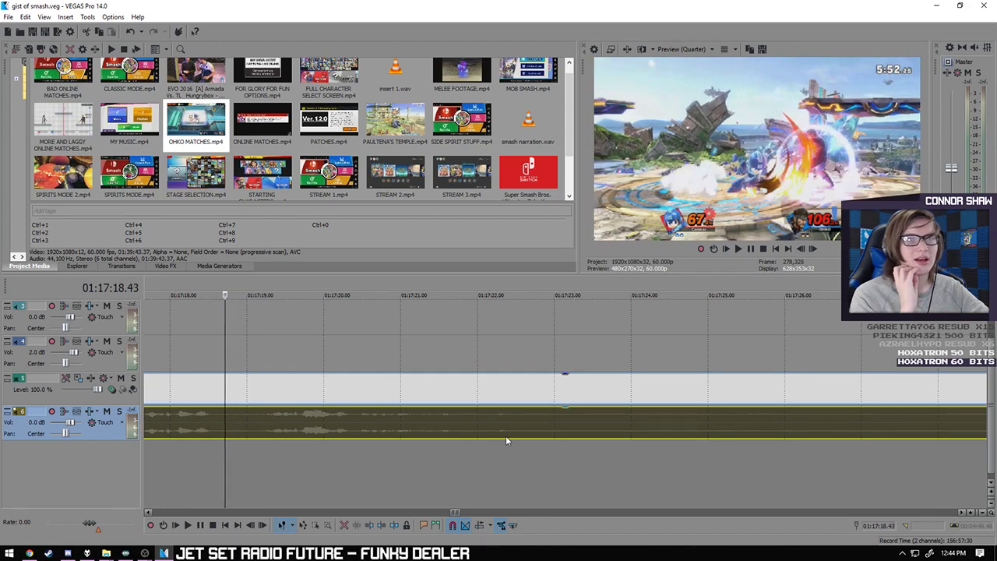
scroll(483, 468, down, 5)
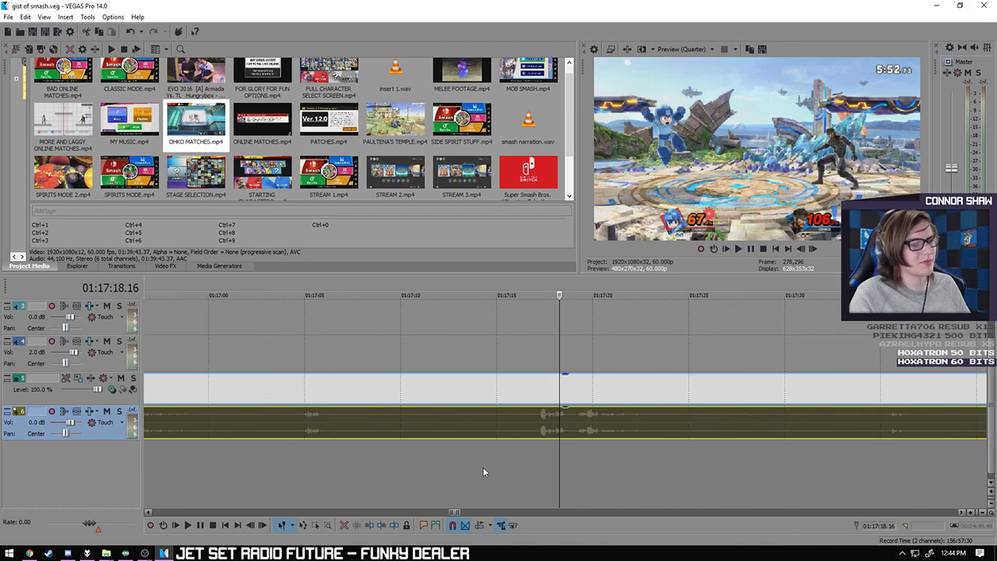
click(442, 390)
key(Delete)
- Move the remaining OHKO MATCHES clip with its audio onto tracks 2 and 3, starting at 00:06:15.11
scroll(451, 421, down, 10)
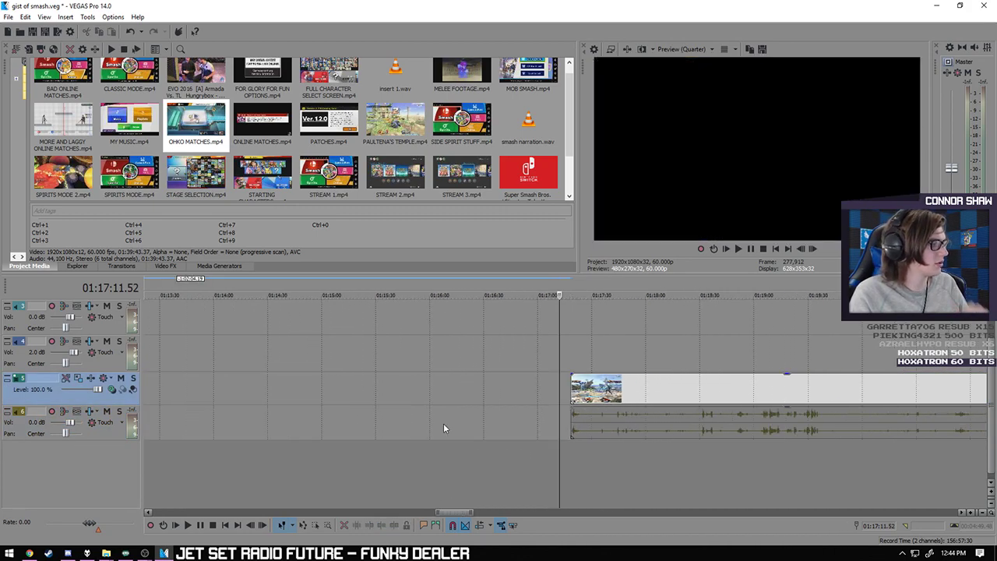
scroll(398, 425, down, 5)
click(512, 419)
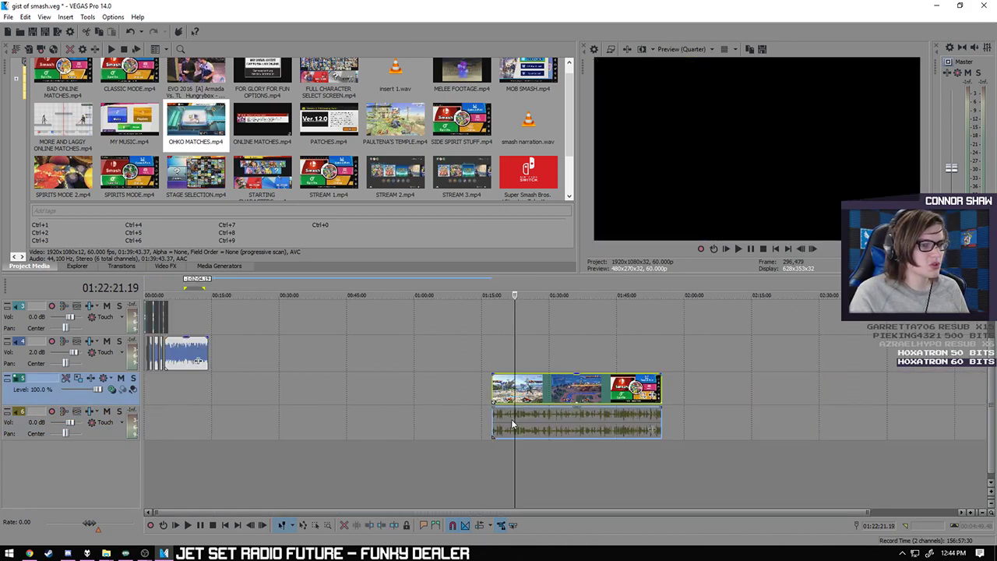
drag(512, 419, 498, 417)
drag(459, 390, 191, 341)
click(178, 427)
scroll(394, 420, up, 6)
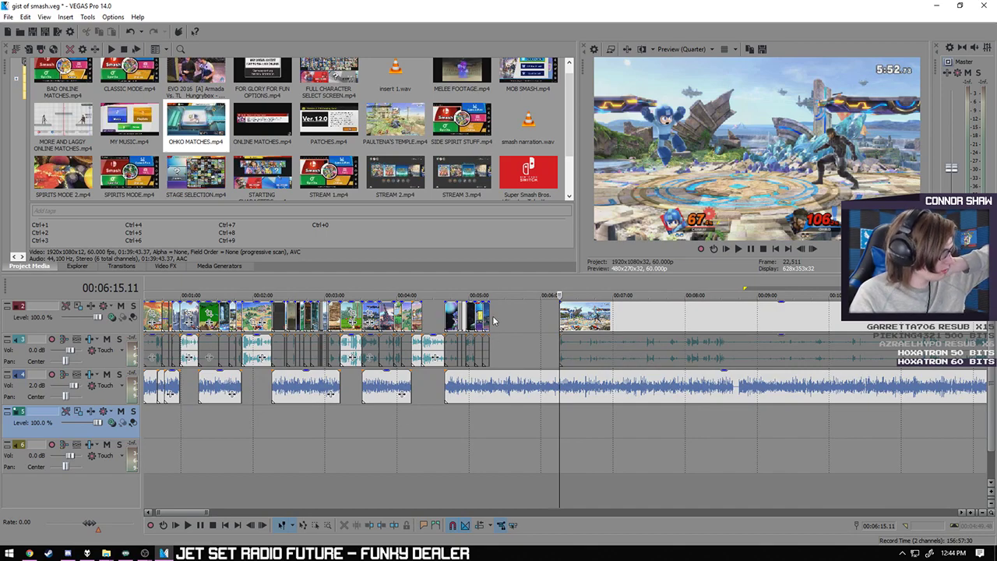
- Place the OHKO clip directly after the last edited clip at 00:05:17.10 and play it against the narration
drag(592, 327, 523, 343)
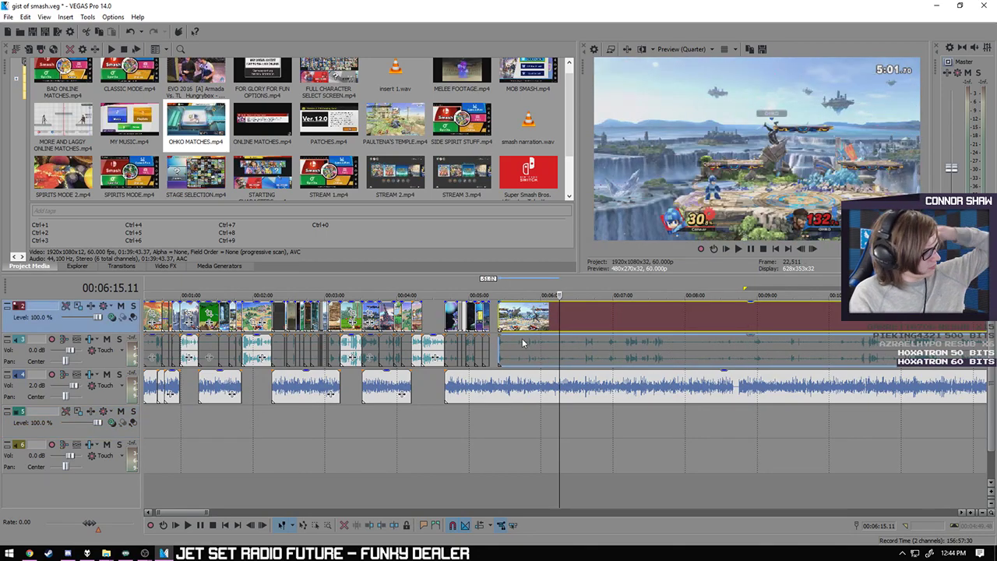
click(499, 427)
scroll(489, 433, up, 5)
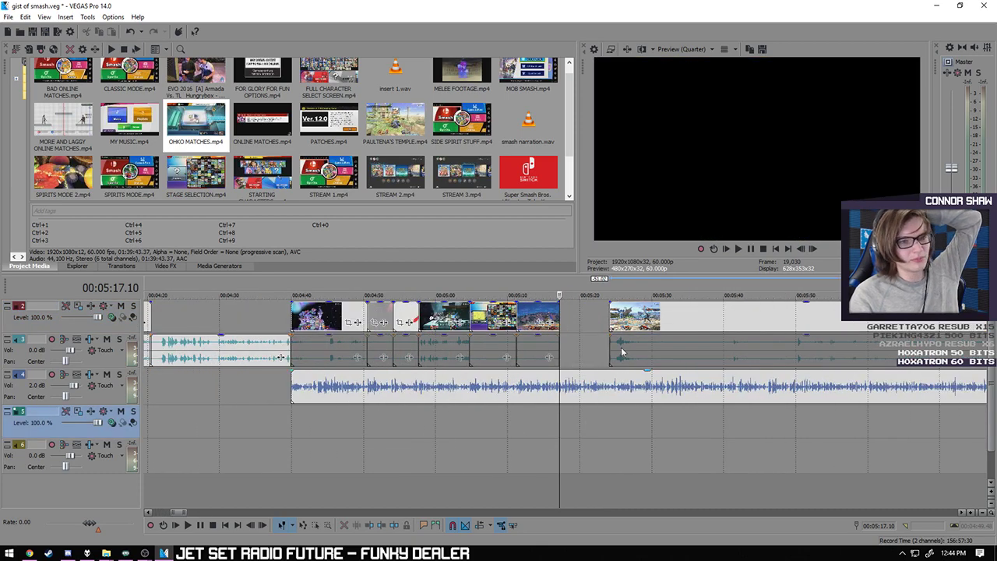
scroll(280, 357, up, 10)
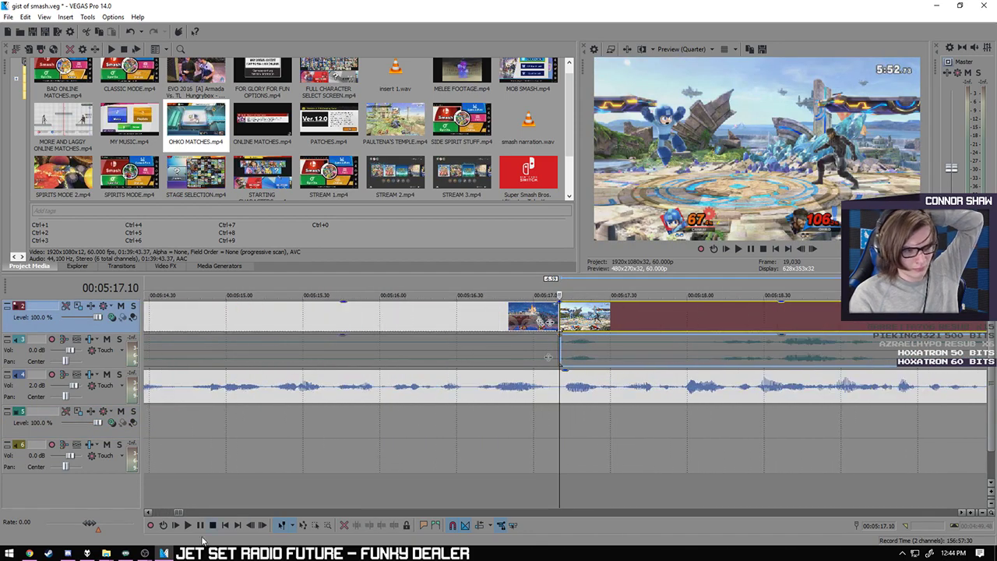
click(189, 525)
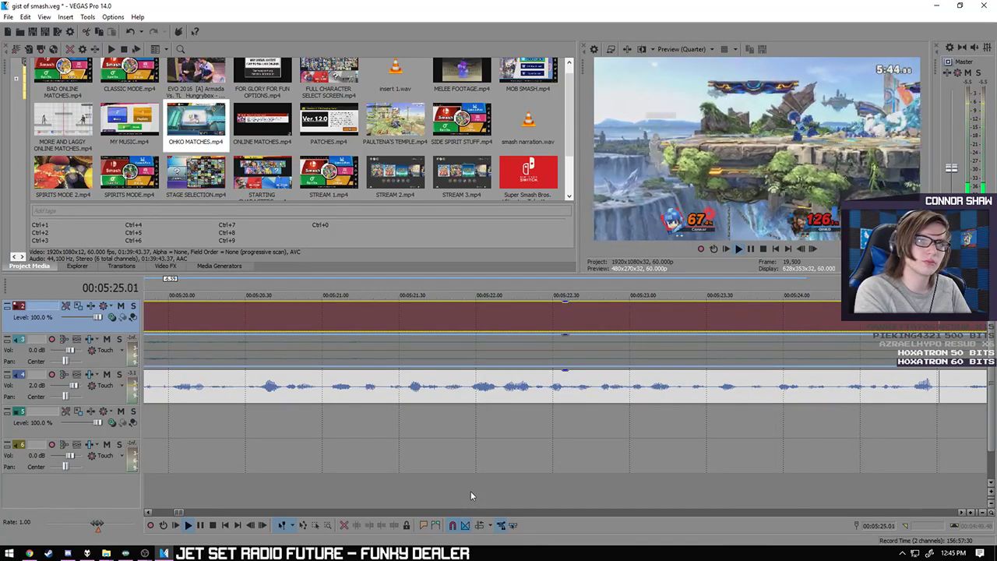
- Replay the OHKO MATCHES clip with the narration from 00:05:24.14 to find its end point
key(space)
scroll(444, 472, down, 3)
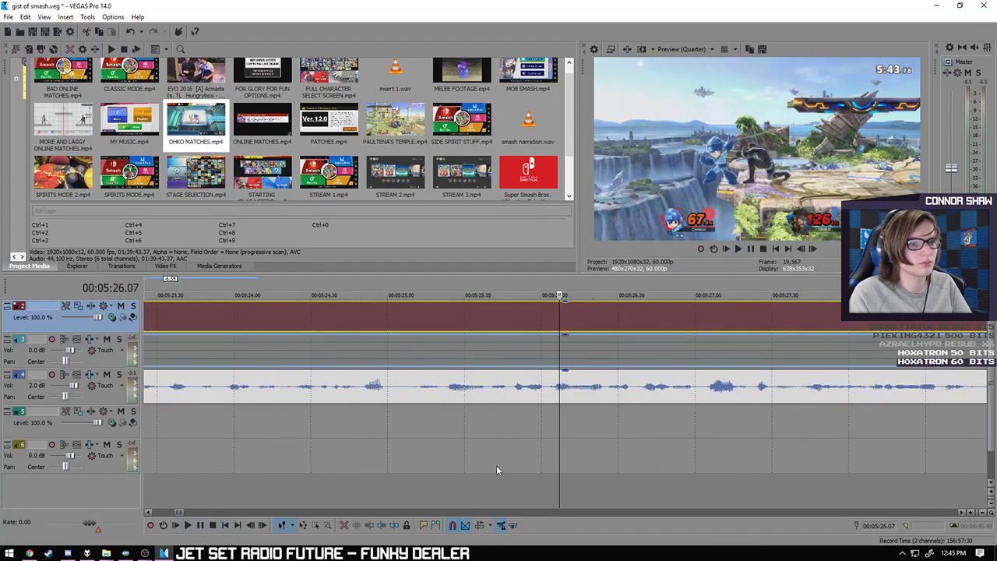
click(450, 439)
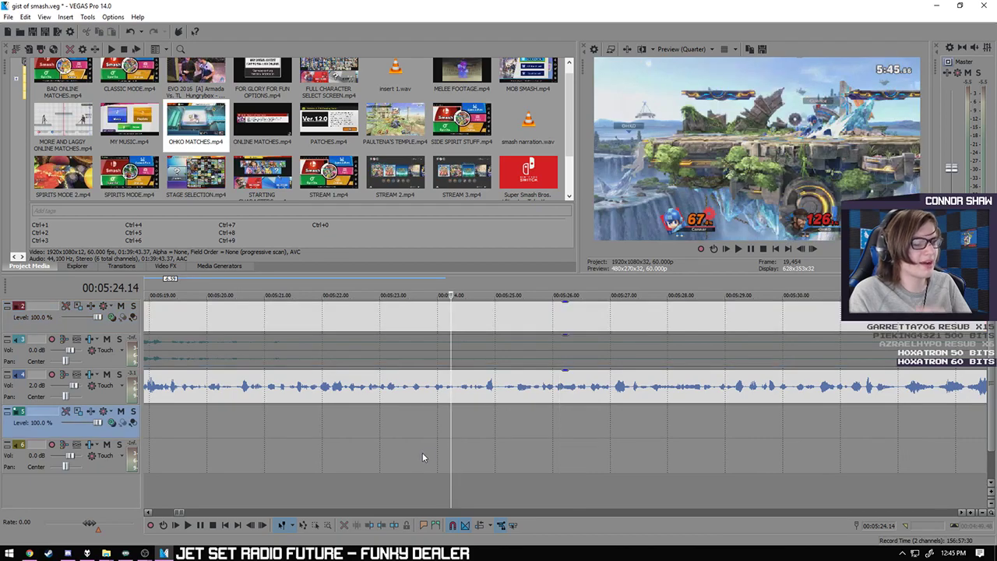
click(188, 527)
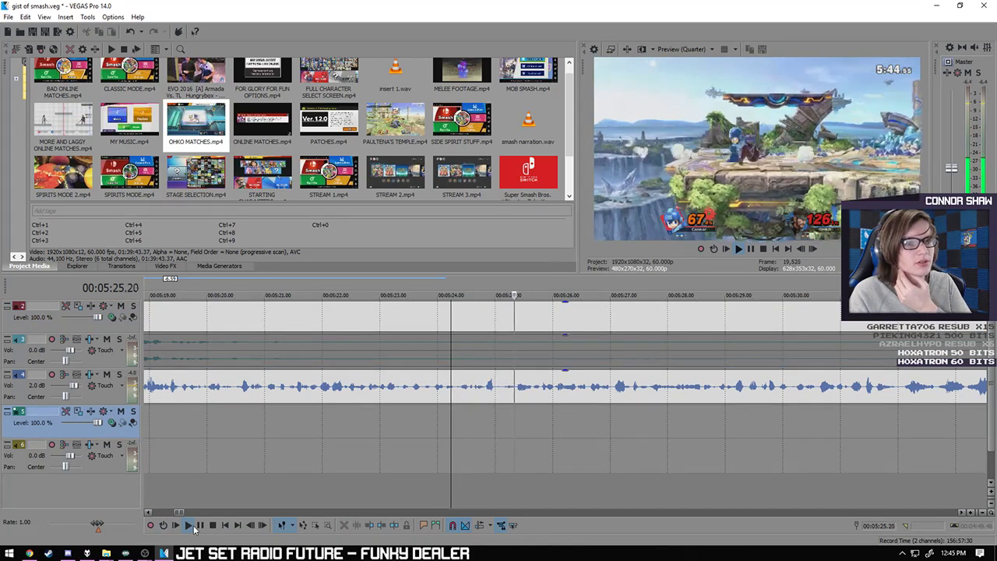
- Cut off the OHKO MATCHES clip and its audio after 00:05:25.48 and save the project
scroll(350, 487, up, 3)
click(205, 526)
scroll(601, 423, up, 2)
click(552, 361)
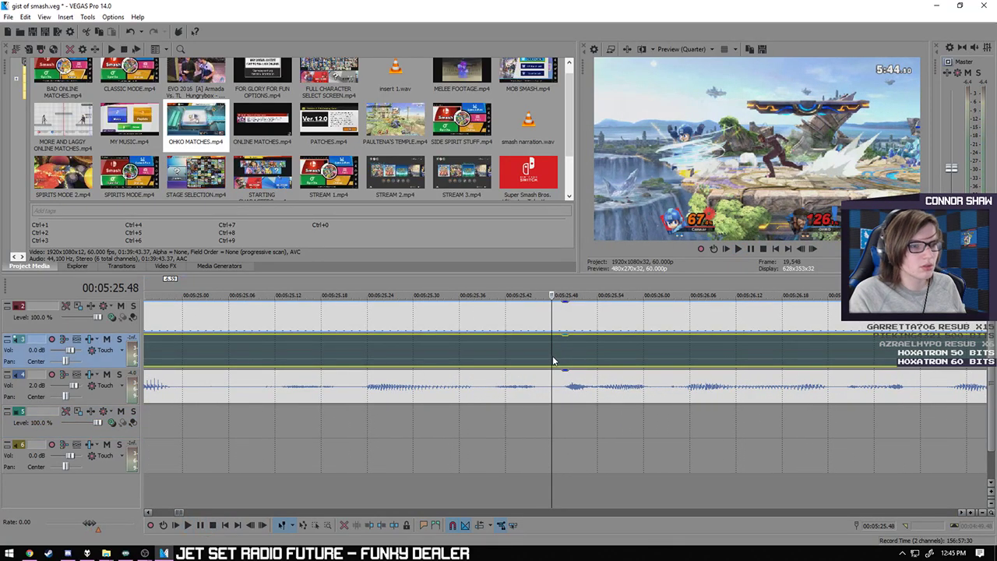
scroll(555, 362, down, 6)
- Play the trimmed OHKO MATCHES clip against the narration from 00:05:17.10 through its end
click(517, 431)
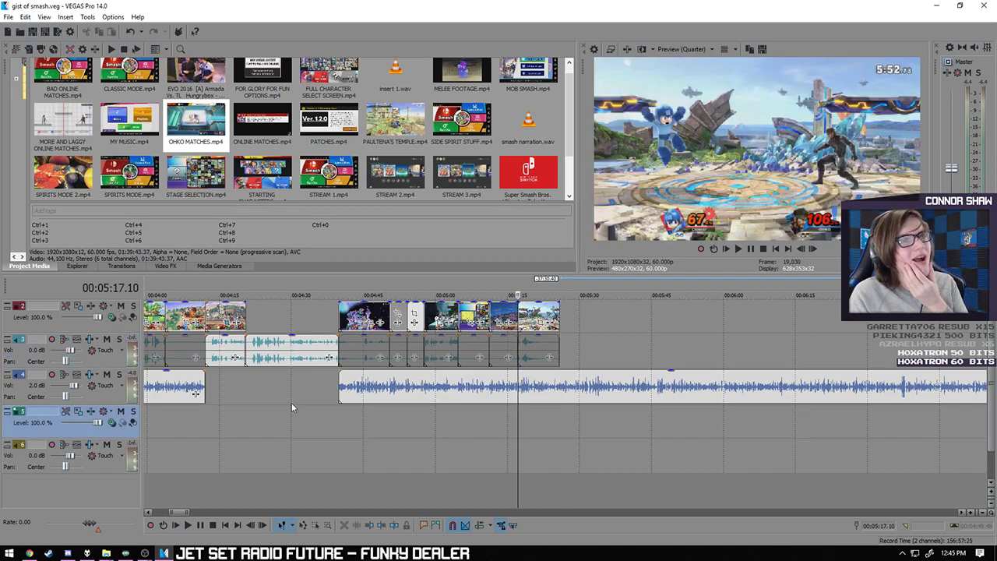
click(187, 525)
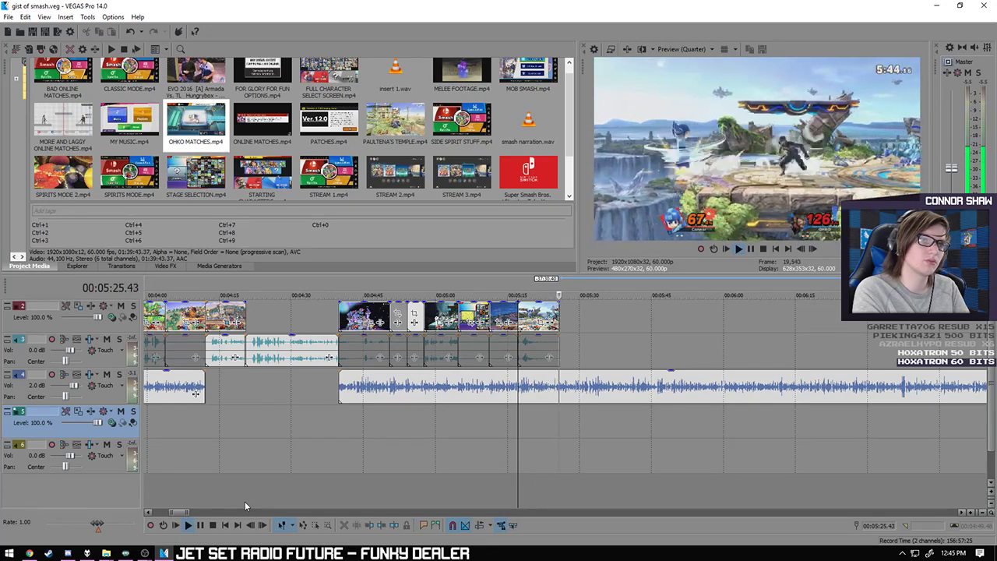
key(Return)
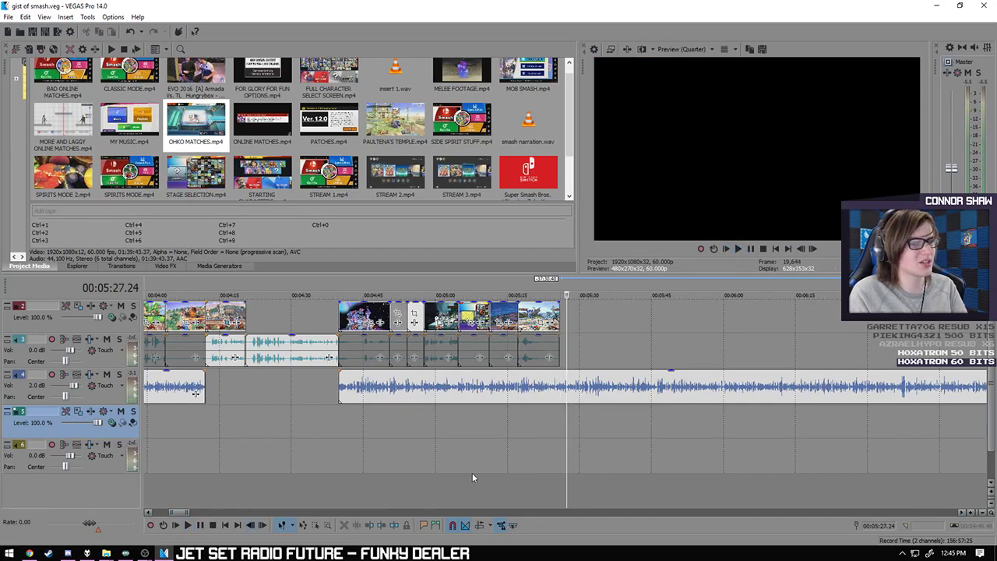
- Listen to the narration around the OHKO MATCHES clip's end and return the cursor to 00:05:25.48
click(557, 432)
scroll(564, 437, up, 5)
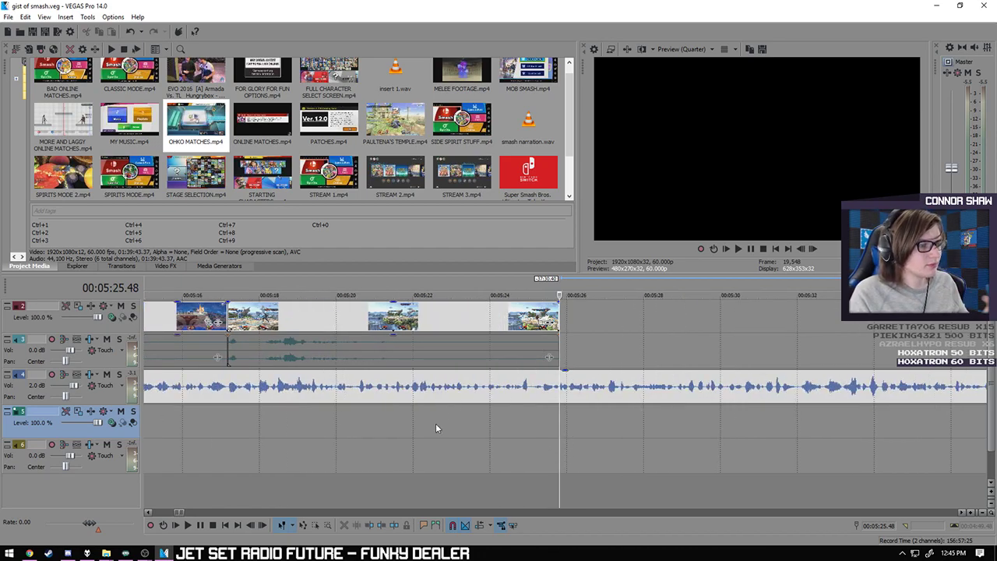
click(328, 449)
click(188, 525)
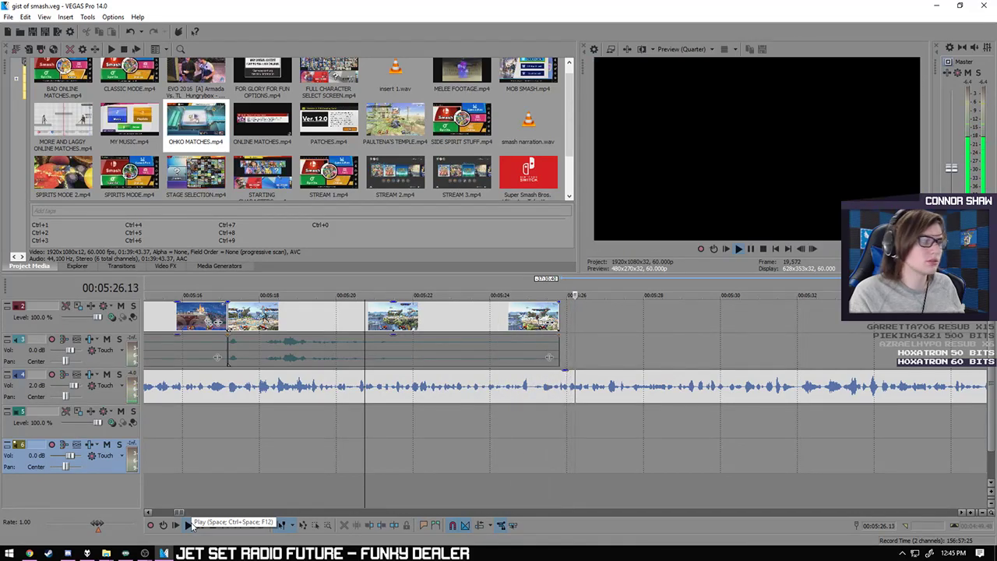
click(187, 527)
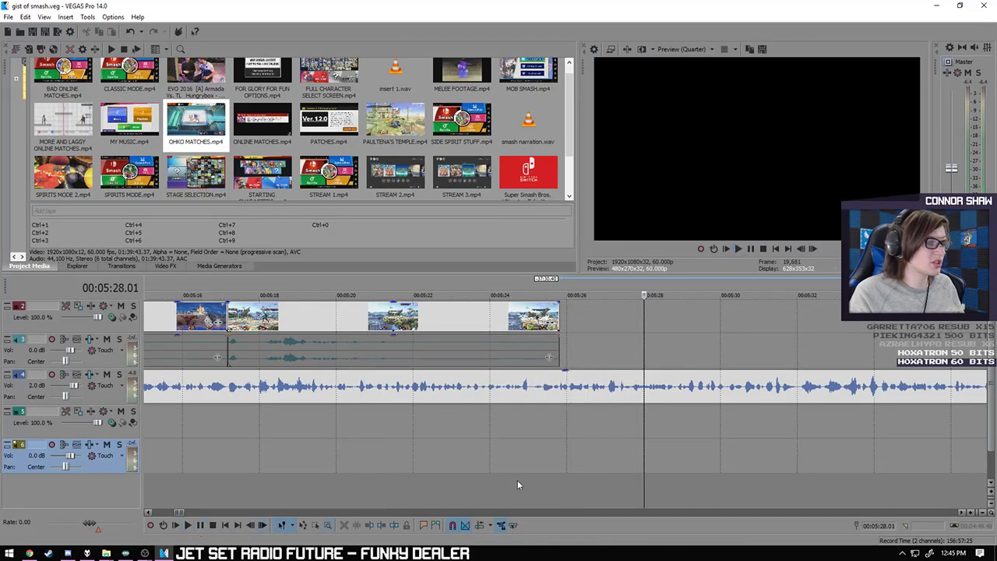
click(557, 425)
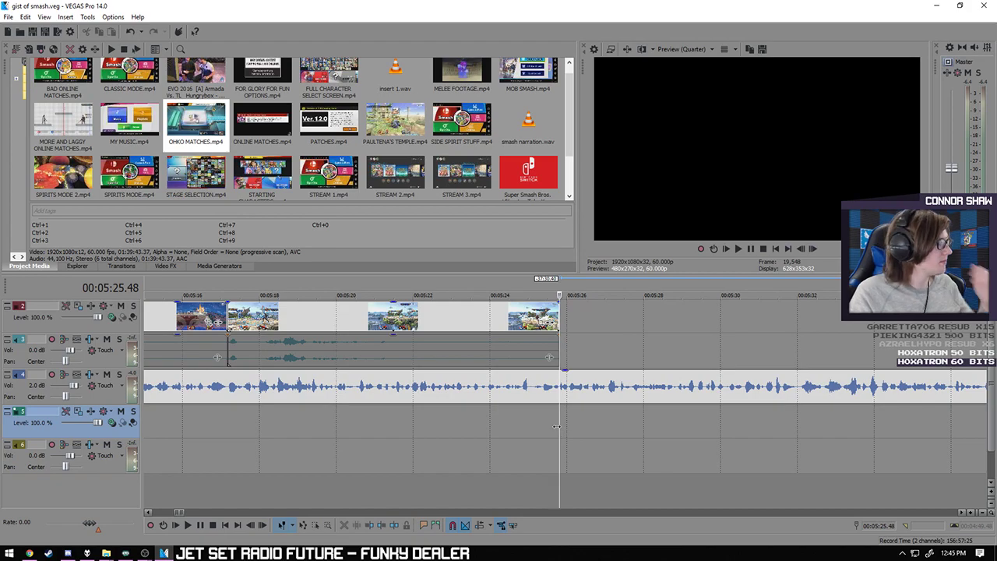
- Add ONLINE MATCHES.mp4 from the project media to track 5, in the empty area after the narration's end
scroll(549, 437, down, 5)
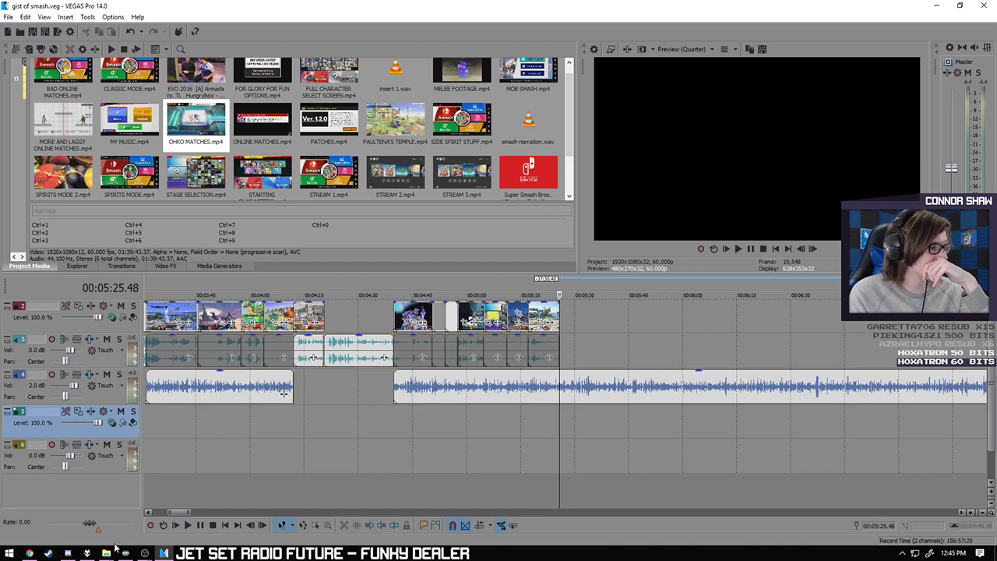
mouse_move(106, 553)
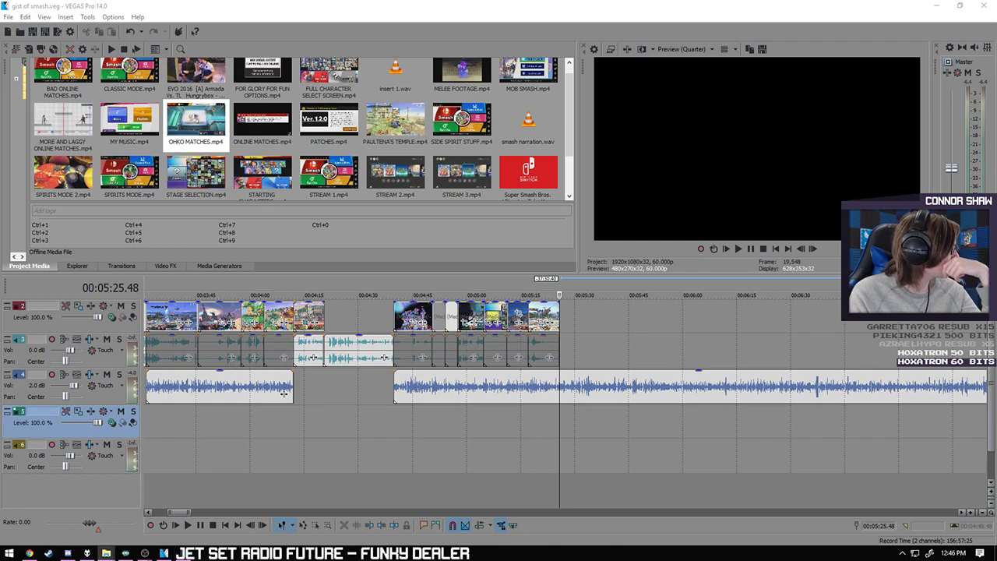
scroll(563, 445, down, 5)
scroll(561, 446, down, 3)
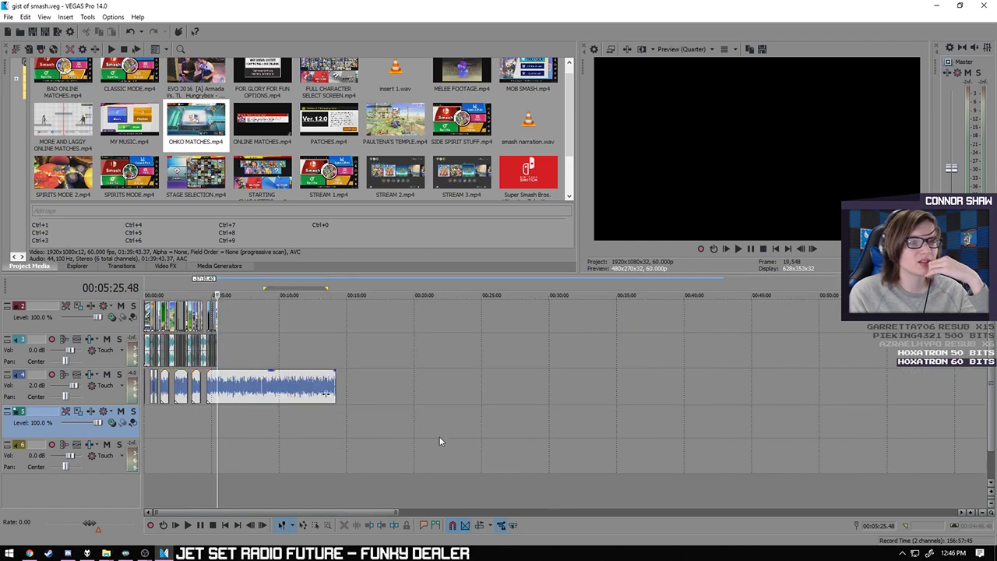
click(343, 427)
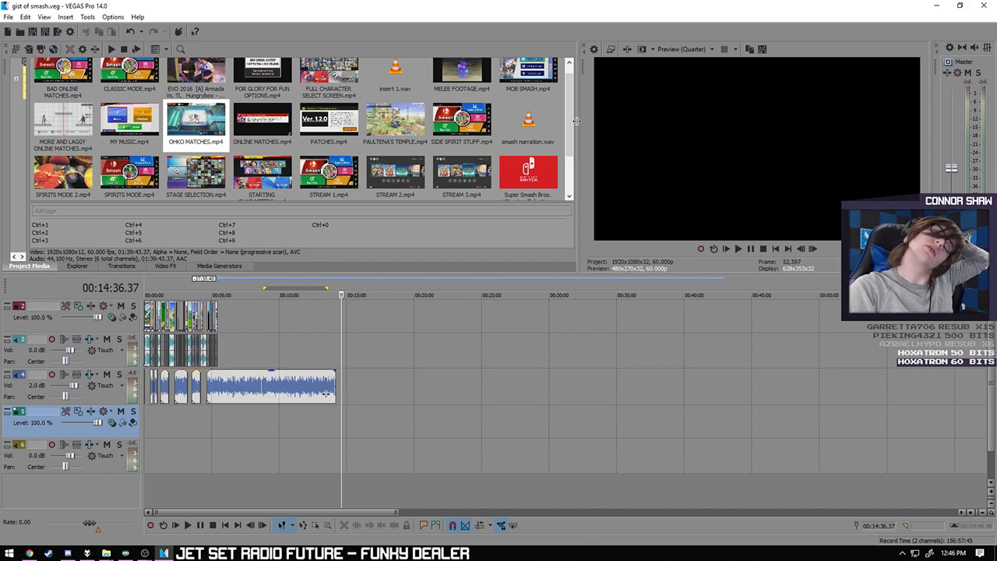
drag(262, 121, 374, 425)
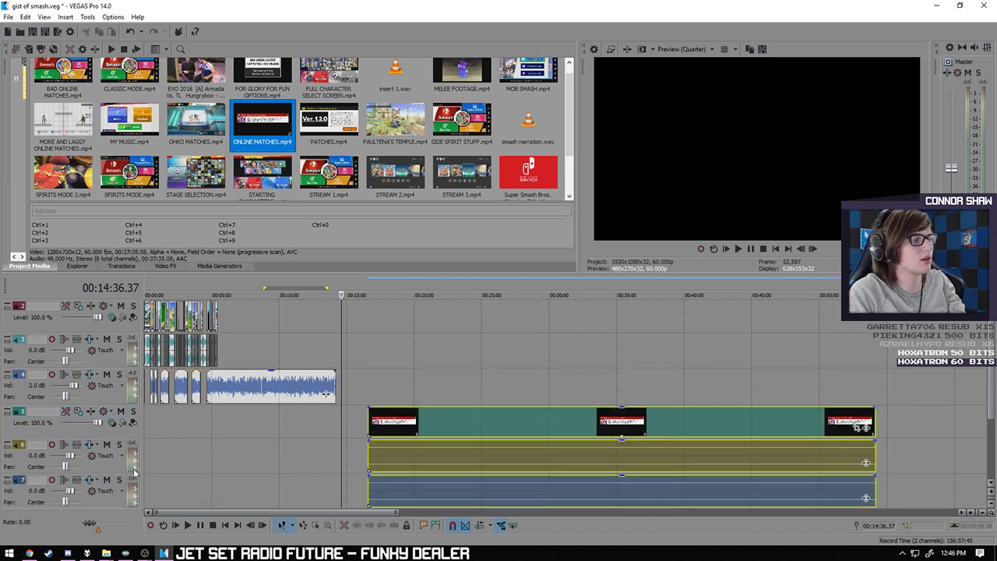
- Delete the extra audio track 7 and mute the ONLINE MATCHES audio event on track 6
scroll(110, 500, down, 1)
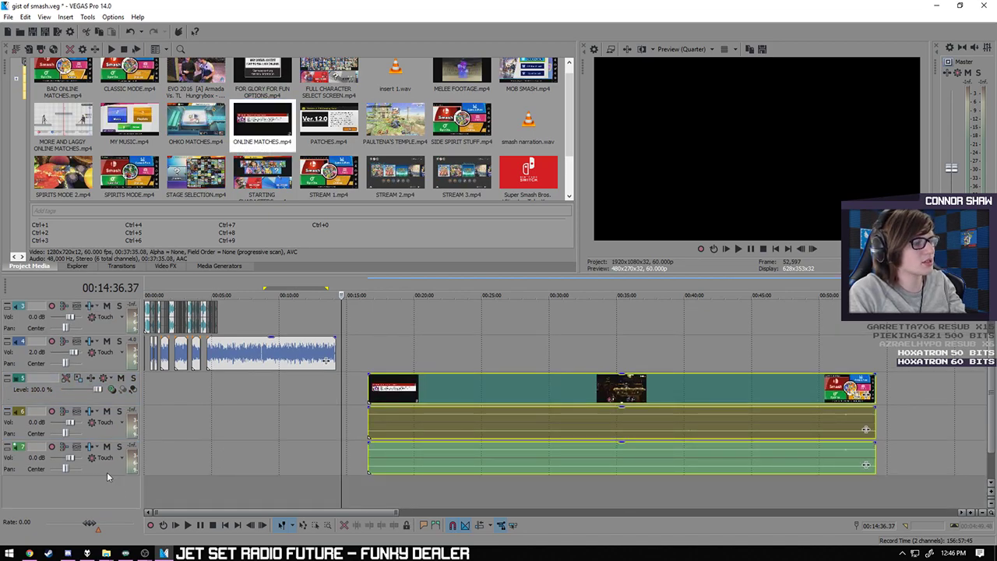
click(107, 472)
key(Delete)
click(454, 451)
click(489, 429)
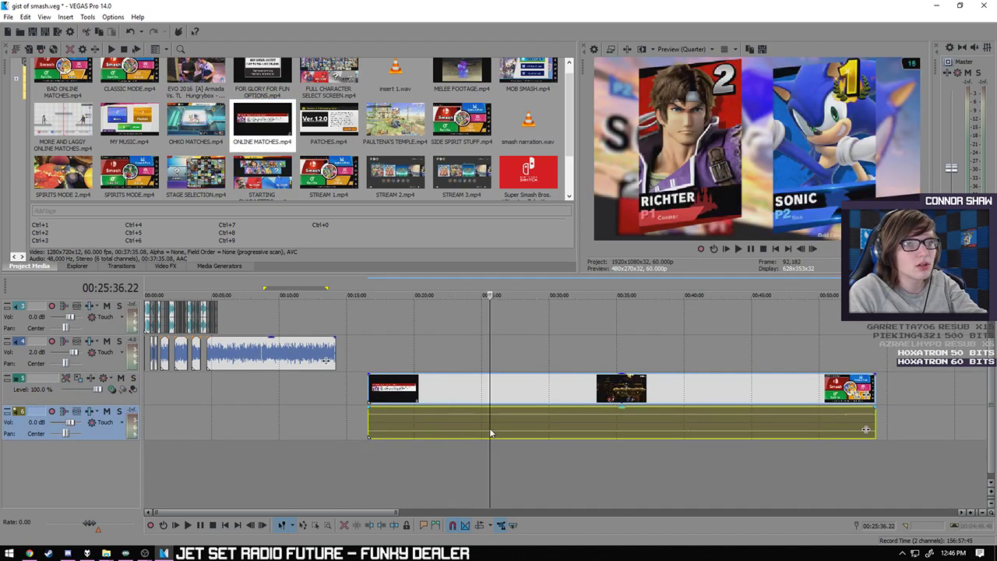
right_click(490, 430)
click(650, 325)
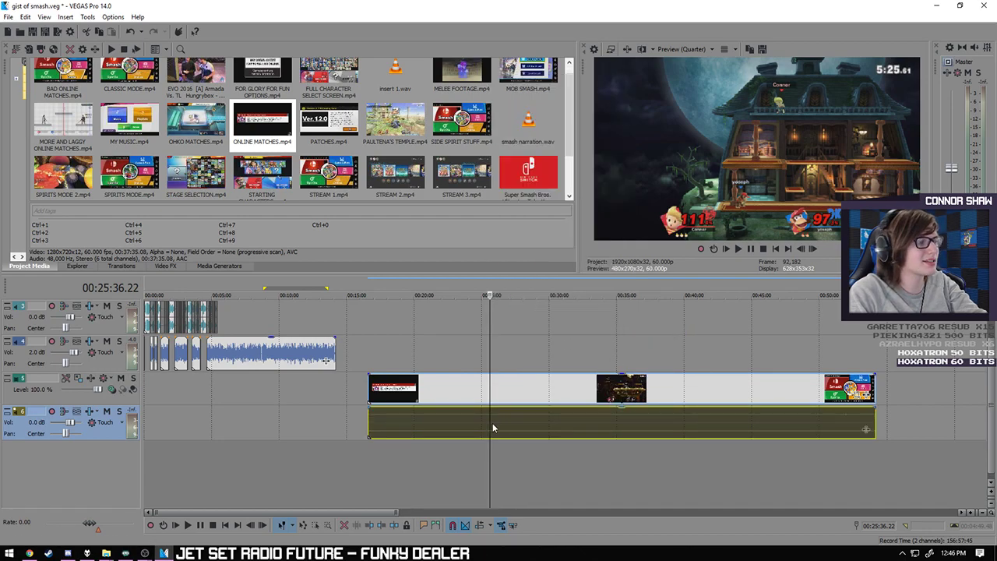
- Sample the ONLINE MATCHES footage between 00:25:36.22 and 00:35:31.33 for a fitting match
key(Page_Down)
click(516, 429)
click(545, 430)
click(566, 433)
click(591, 429)
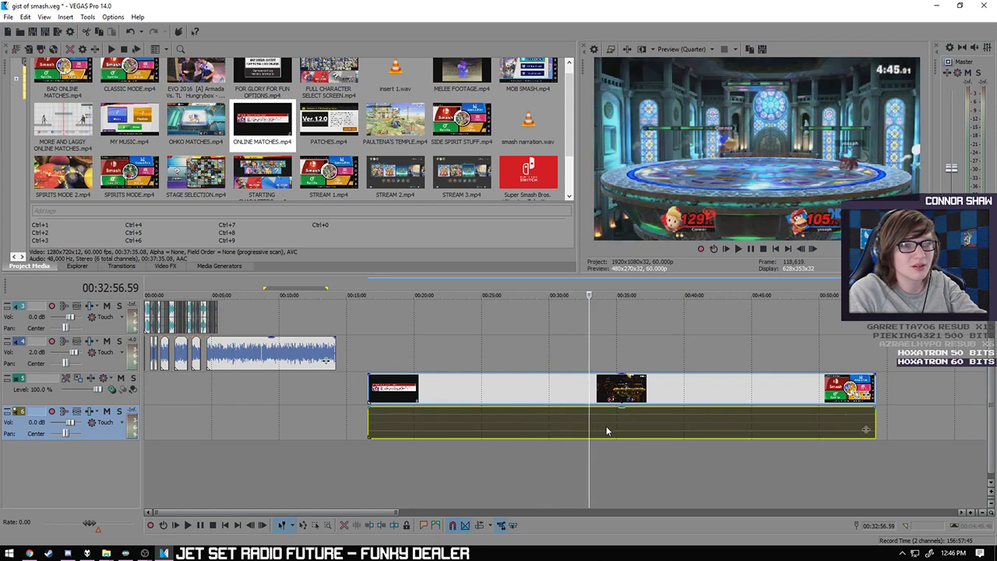
click(606, 429)
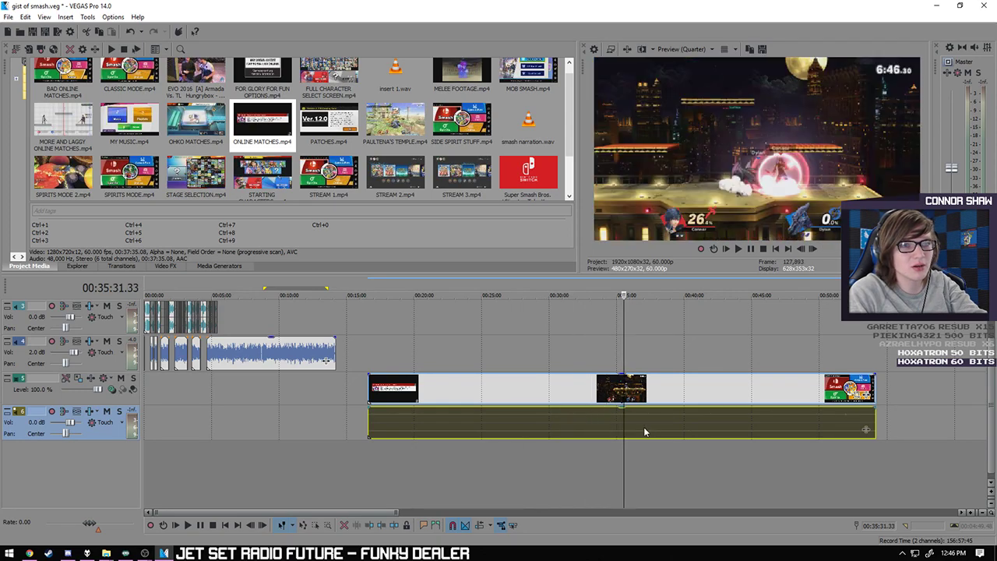
- Sample the night-time city match in the ONLINE MATCHES footage between 00:35:42.48 and 00:37:39.52
scroll(622, 433, up, 4)
click(570, 433)
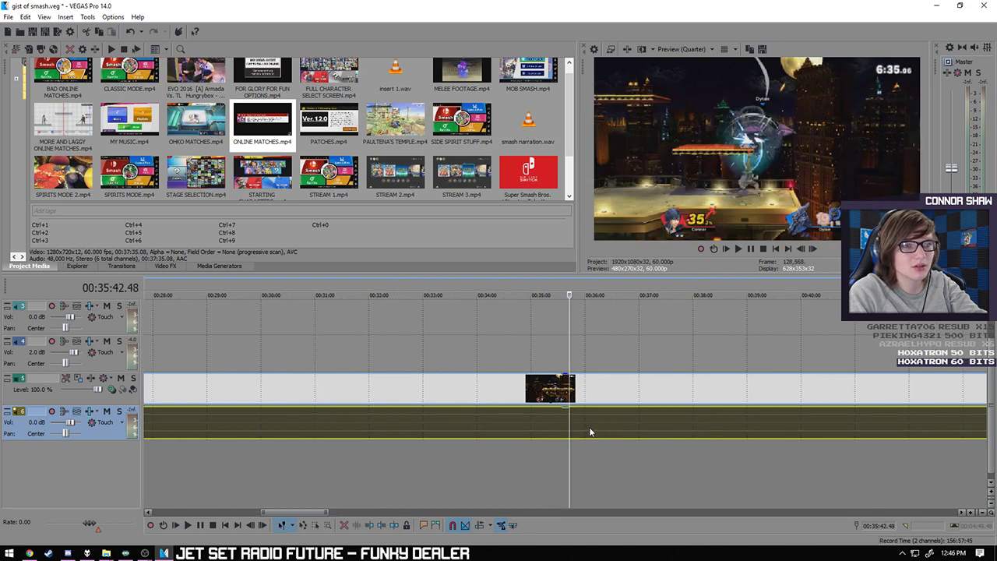
click(590, 429)
click(604, 431)
click(632, 430)
click(653, 433)
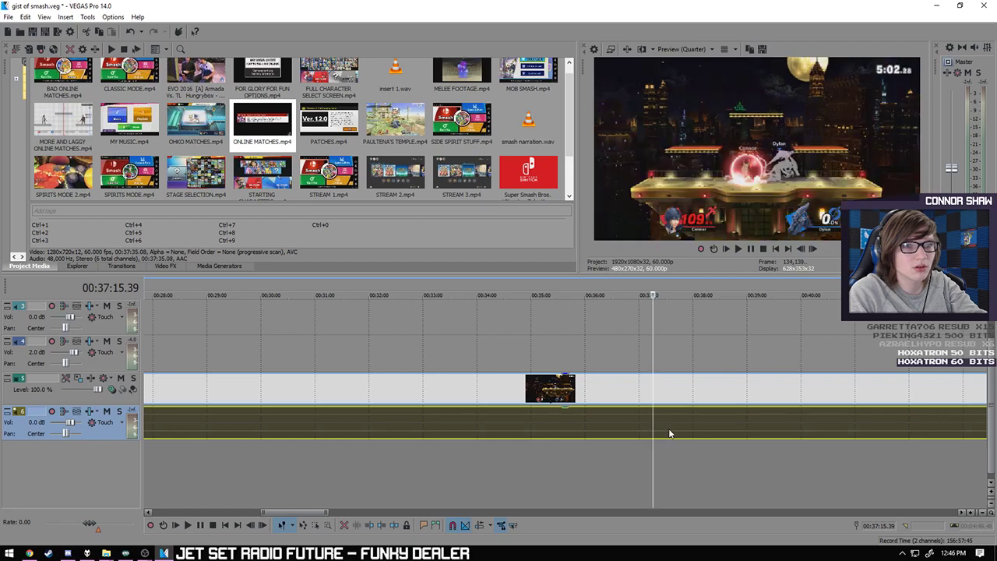
click(676, 434)
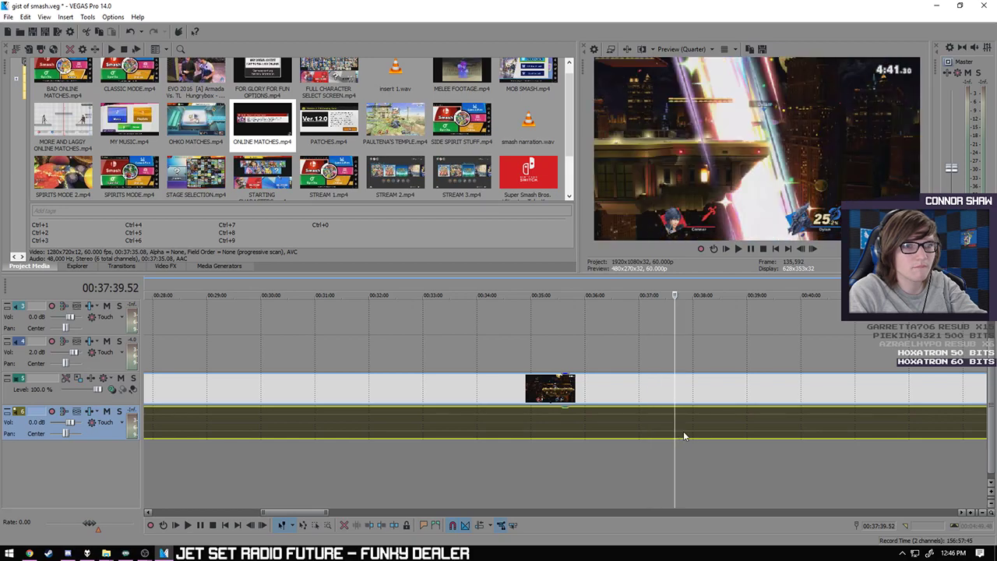
click(654, 433)
click(627, 434)
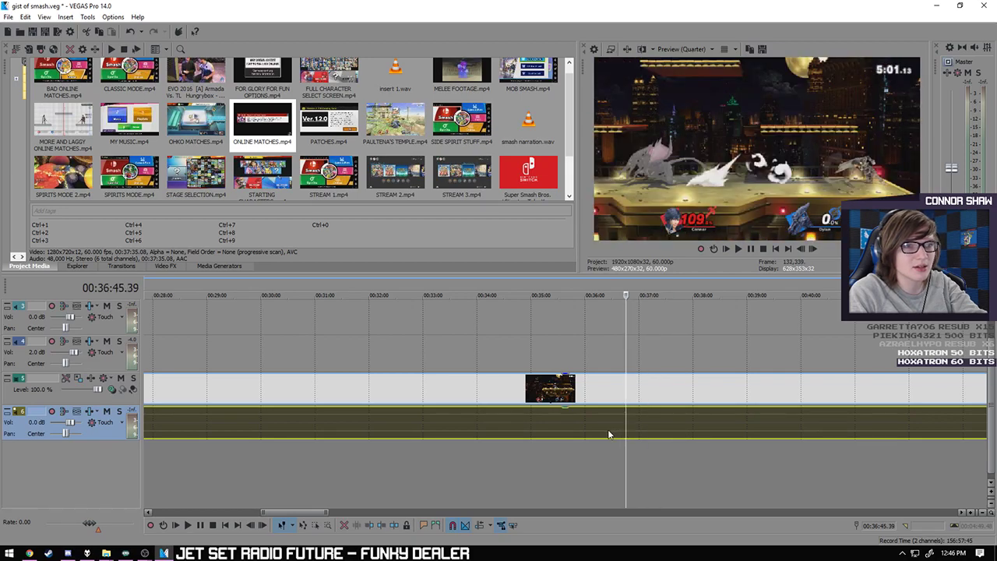
- Play the night-time city match from 00:36:45.39 and recheck the passage from about 00:36:37
click(187, 525)
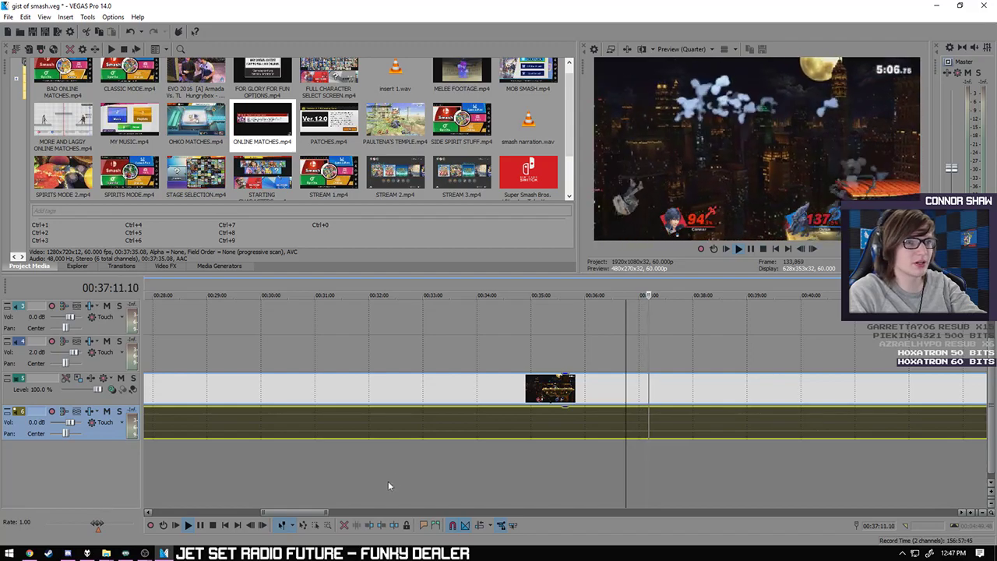
click(201, 525)
scroll(504, 425, up, 4)
click(473, 427)
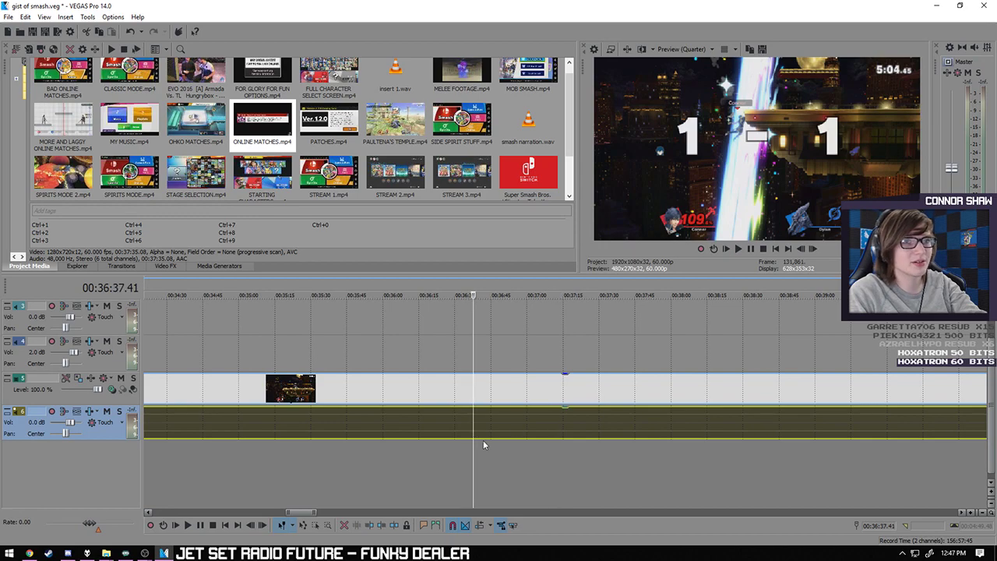
click(468, 460)
key(space)
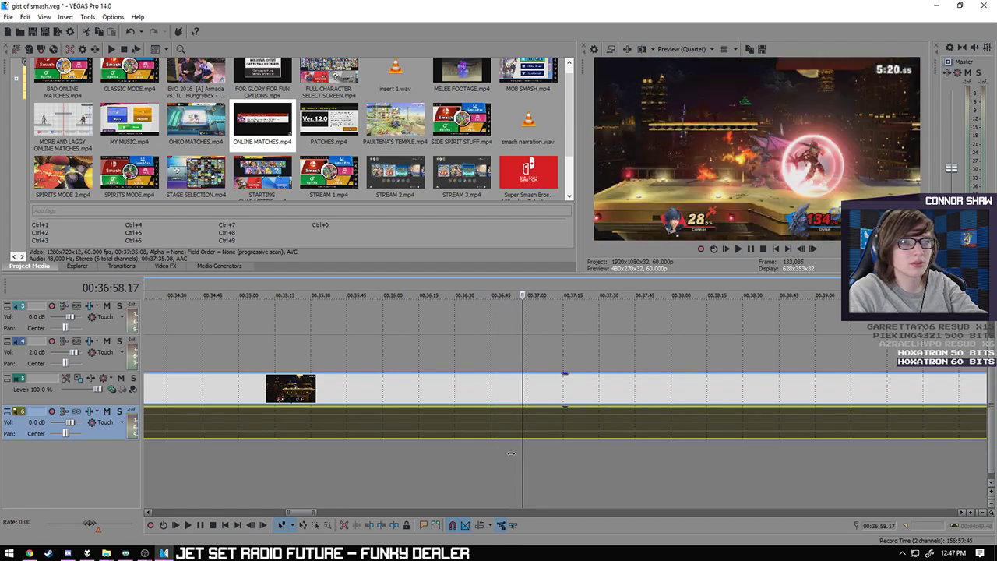
- Split the ONLINE MATCHES footage at 00:37:09.29, during the city match, and delete the part before it
key(Right)
key(Right)
key(Right)
key(Right)
key(Right)
key(Right)
key(Right)
key(Left)
key(Left)
key(Left)
key(Left)
key(Left)
key(Left)
key(Left)
key(Left)
key(Left)
key(Left)
key(Left)
key(Left)
key(Left)
key(Right)
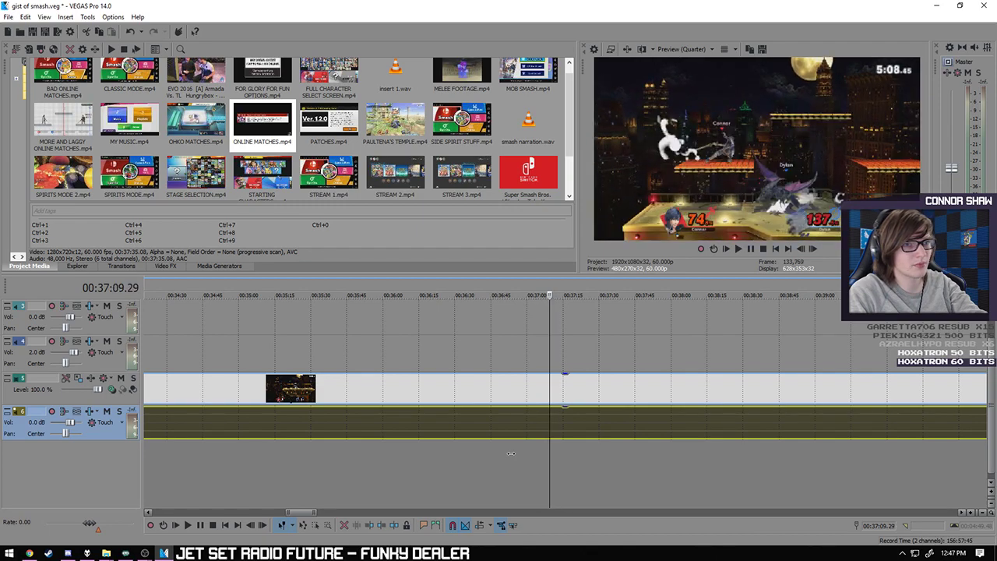
scroll(517, 450, down, 3)
click(483, 398)
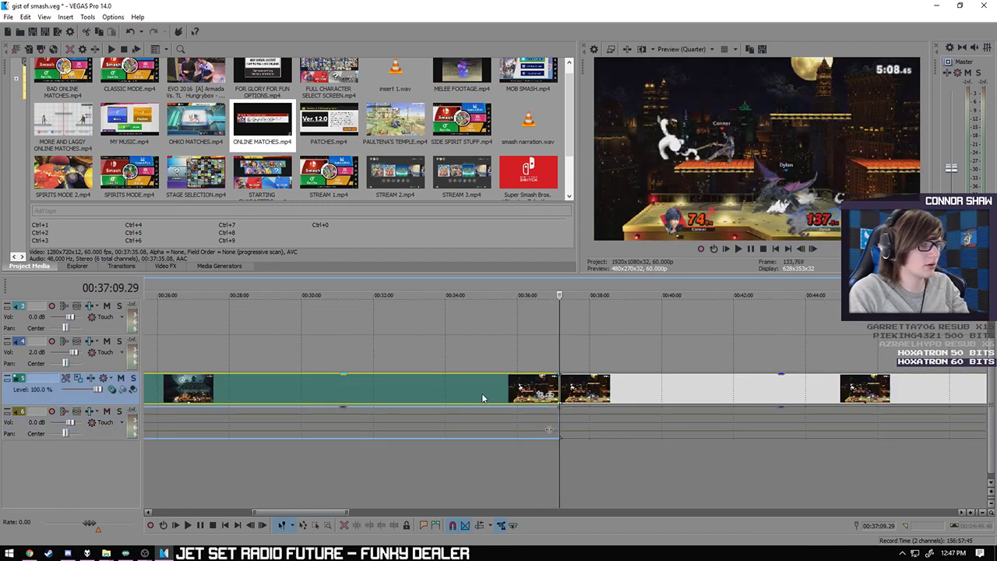
key(Delete)
- Split the ONLINE MATCHES footage at 00:37:47.59, after the city match, and delete everything following it
click(672, 425)
click(647, 436)
click(629, 436)
click(616, 436)
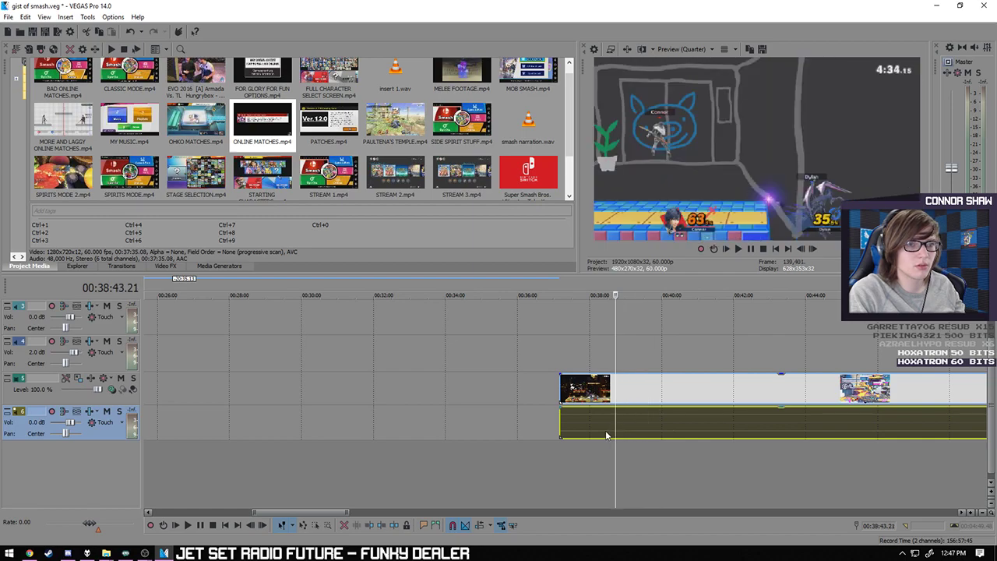
click(597, 436)
click(588, 437)
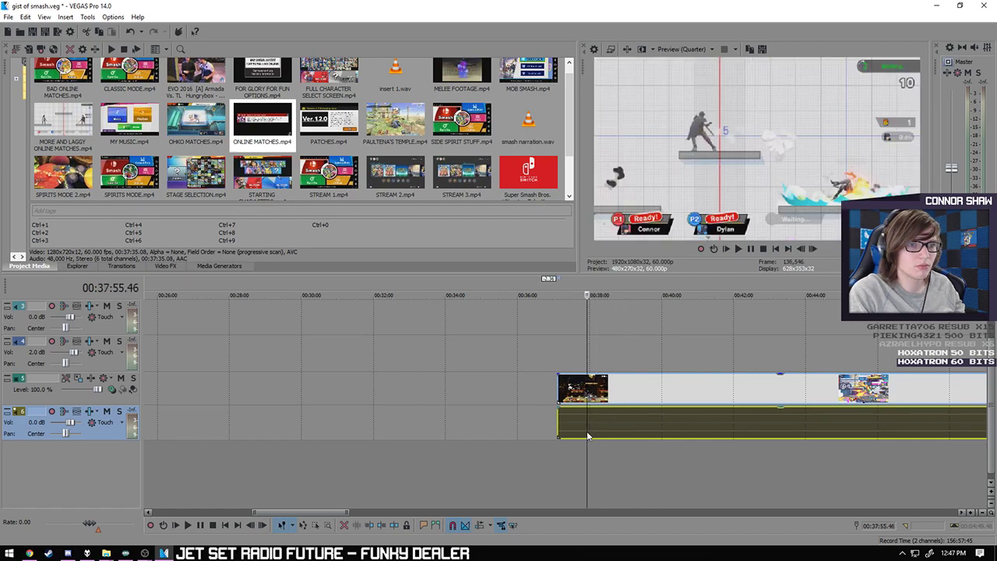
click(583, 437)
key(s)
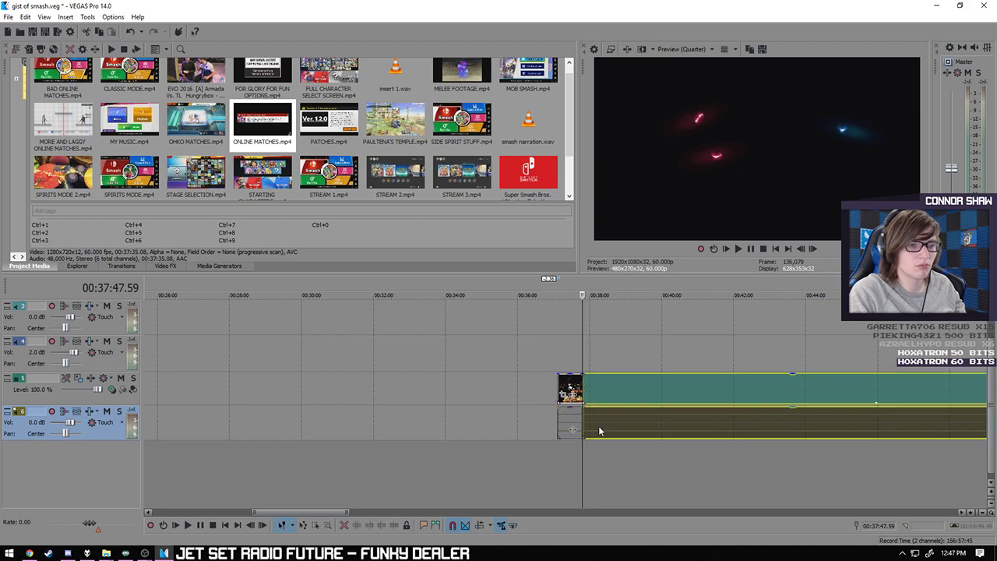
key(Delete)
- Move the trimmed city-match clip from the ONLINE MATCHES footage onto the main video and audio tracks, directly after the clip ending at 00:05:25.48
scroll(599, 430, down, 5)
click(553, 386)
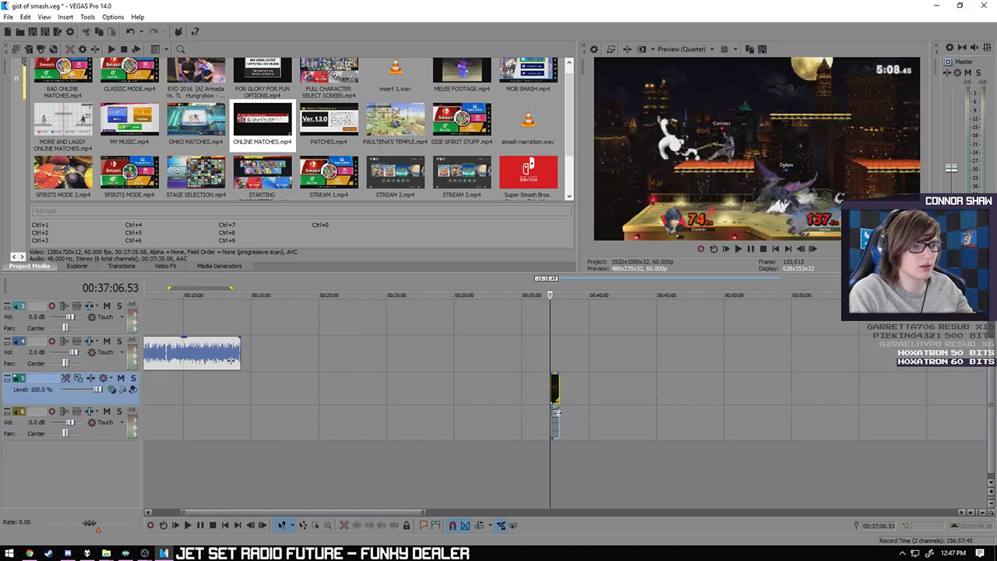
scroll(764, 401, up, 2)
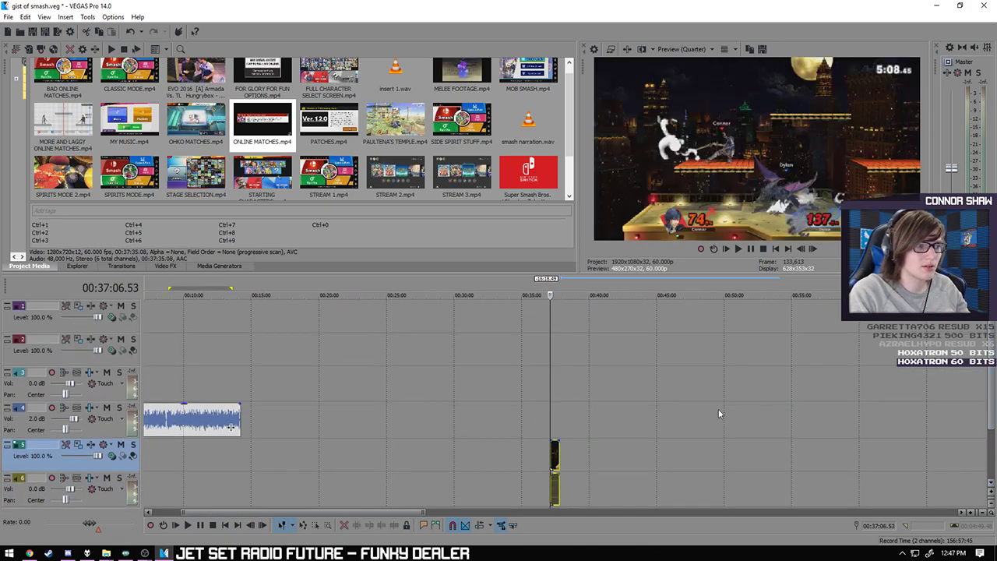
scroll(151, 337, left, 3)
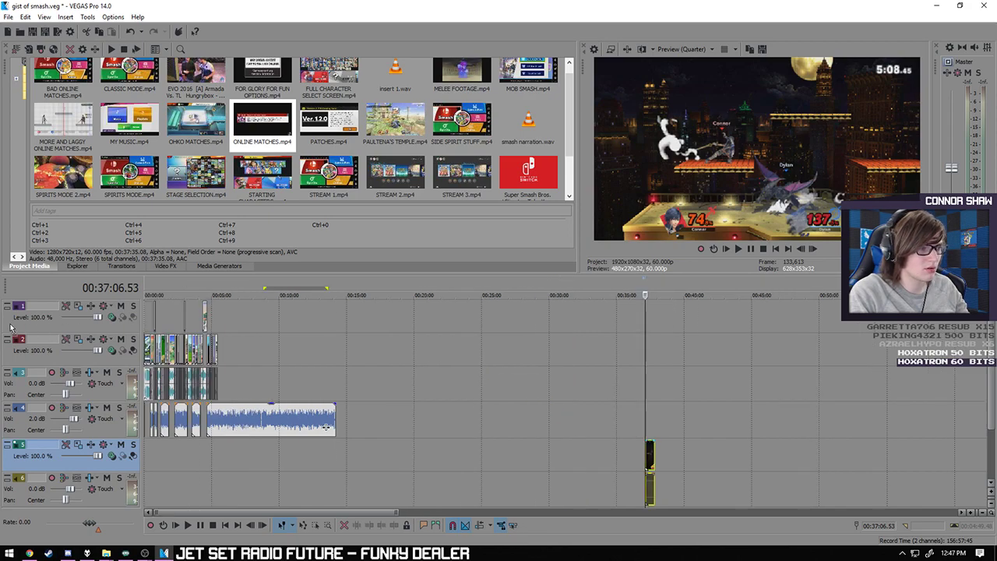
click(225, 460)
scroll(527, 475, up, 5)
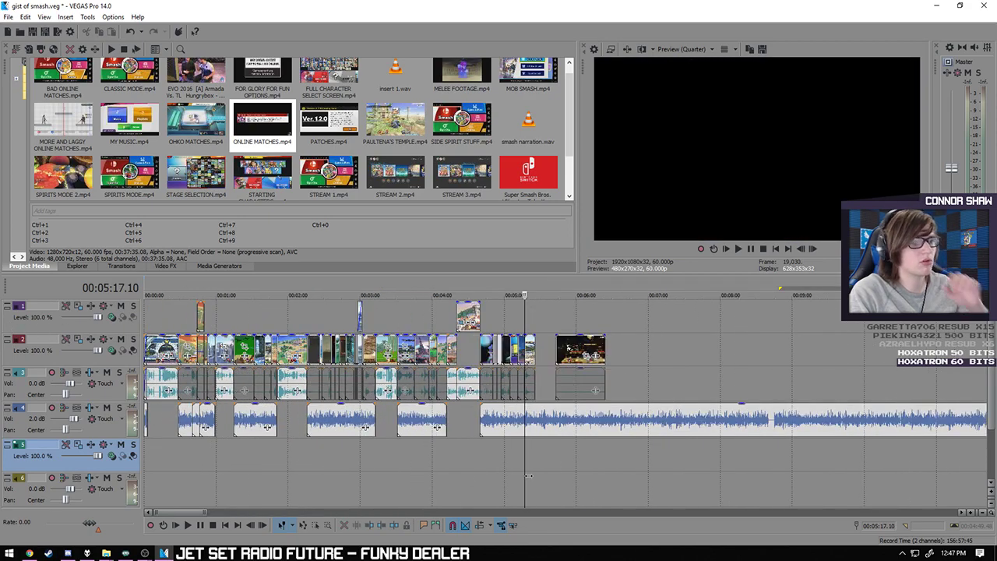
click(625, 473)
scroll(623, 474, up, 3)
click(504, 351)
drag(504, 351, 396, 352)
click(396, 471)
- Play the city-match clip against the narration, split it at 00:05:31.09, and delete the part after that point
click(188, 526)
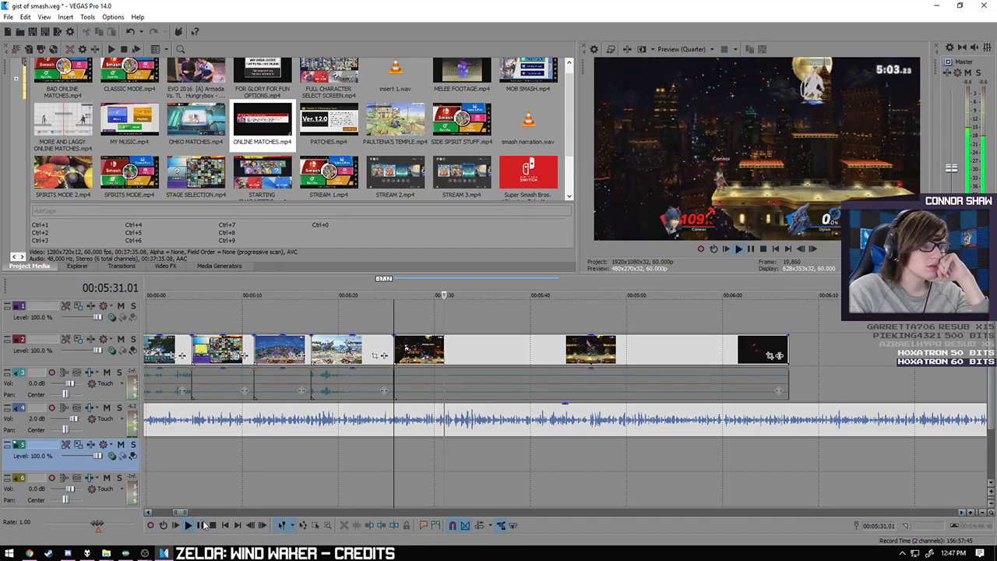
click(204, 525)
scroll(439, 472, up, 10)
click(549, 388)
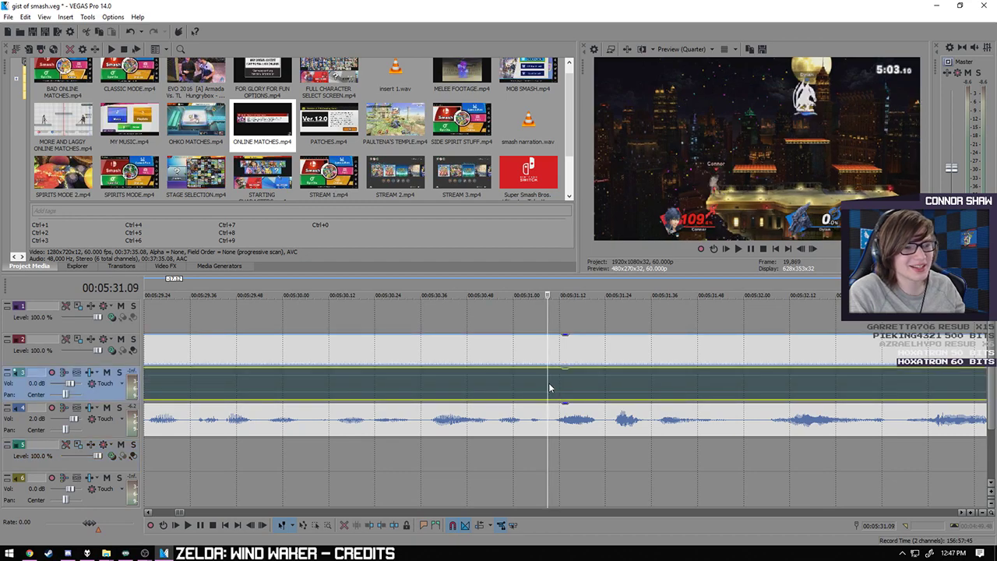
scroll(549, 388, down, 4)
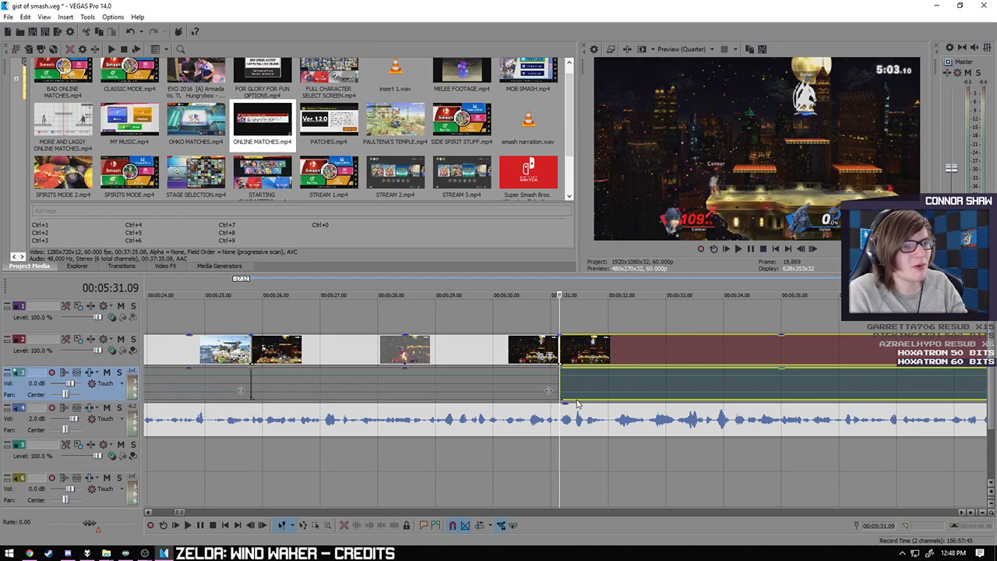
key(space)
key(Delete)
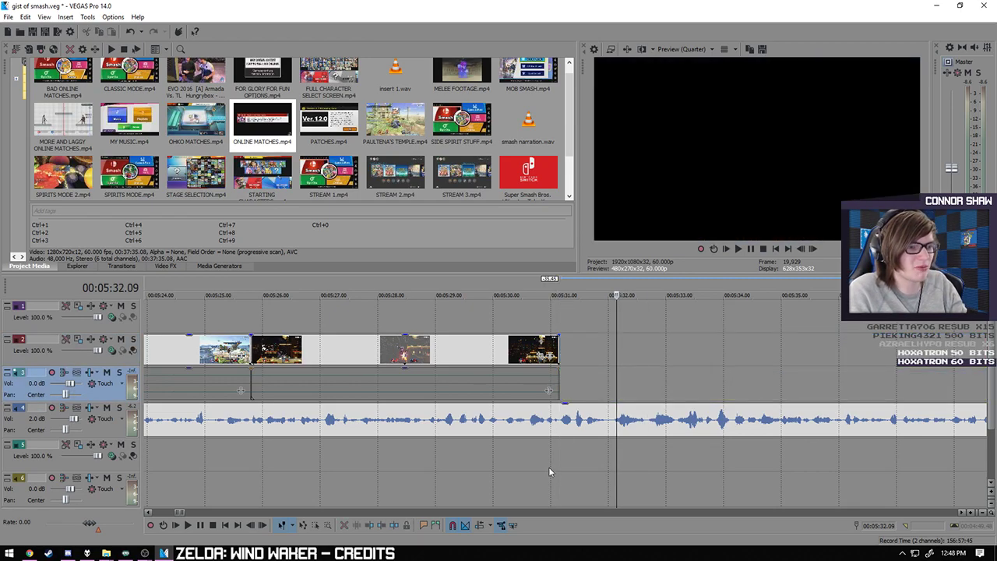
- Save the project and listen to the narration that follows the city-match clip from 00:05:31.09
click(561, 466)
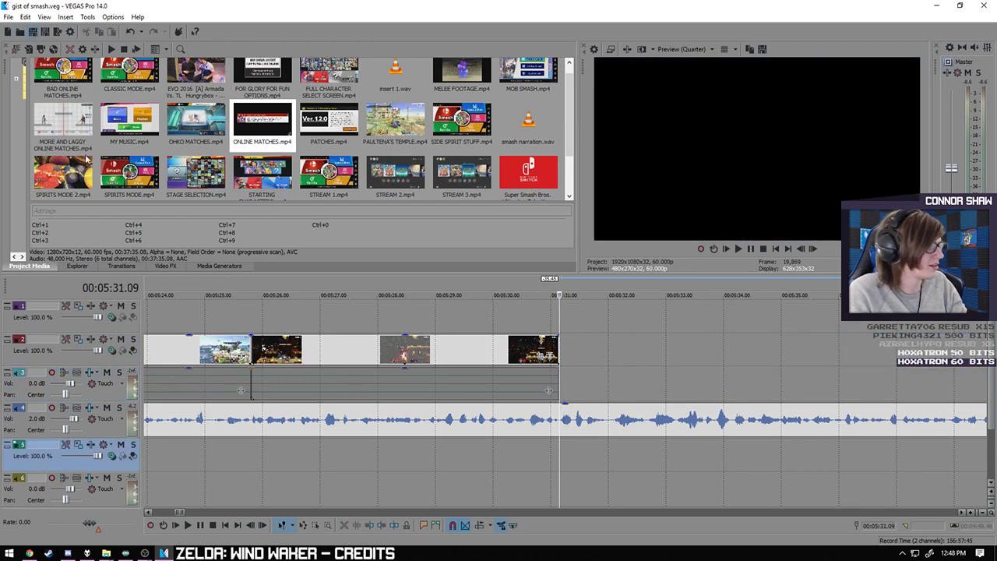
key(space)
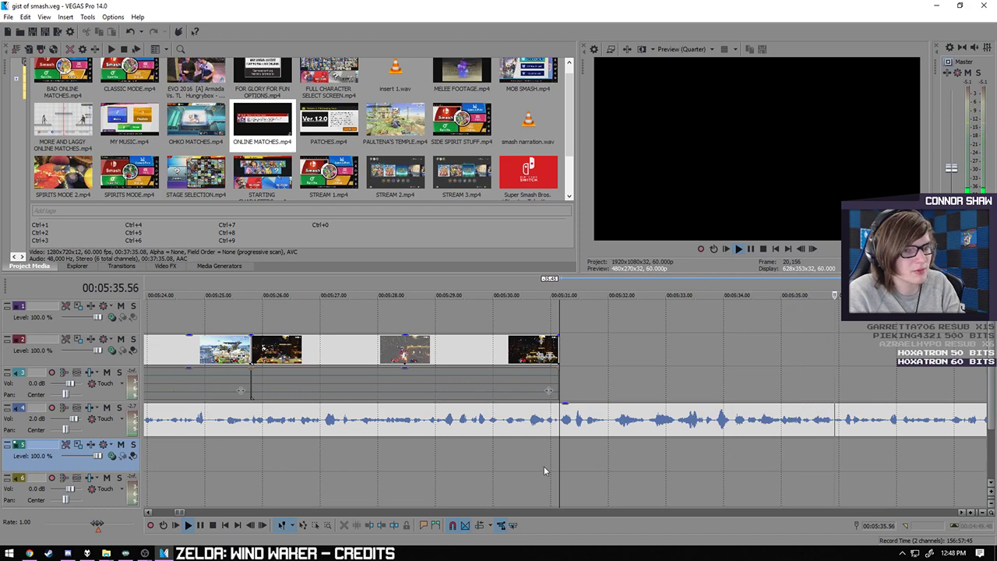
scroll(543, 463, down, 2)
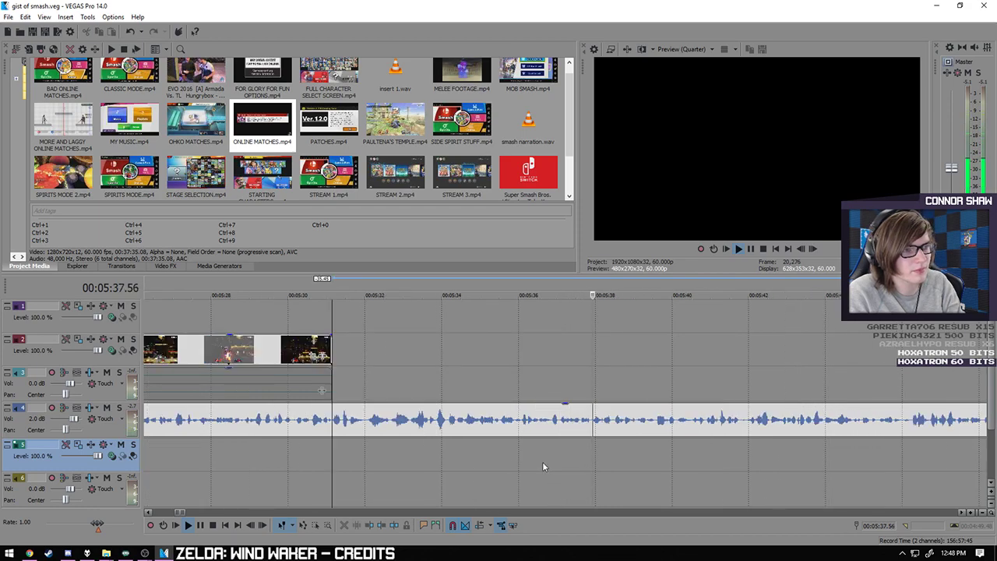
click(201, 526)
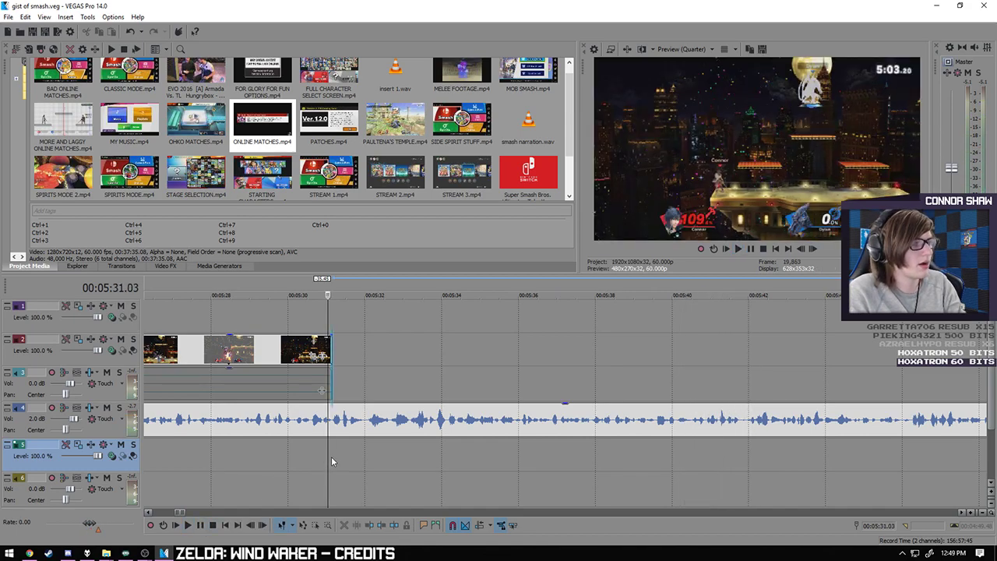
- Find OHKO MATCHES.mp4 in the project media and add it to the timeline below the existing tracks, after the end of the narration
scroll(375, 468, down, 10)
scroll(507, 468, down, 3)
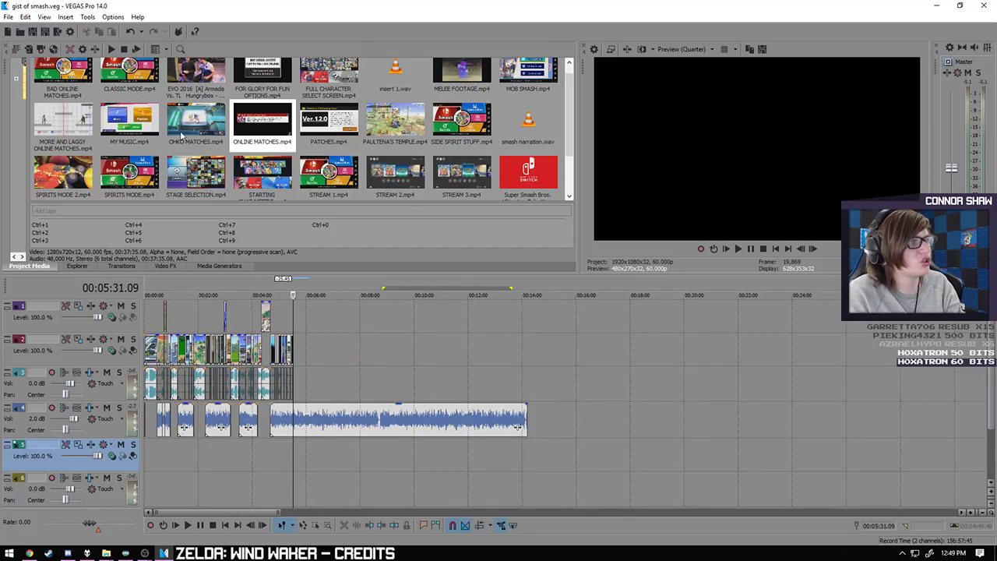
scroll(567, 148, down, 2)
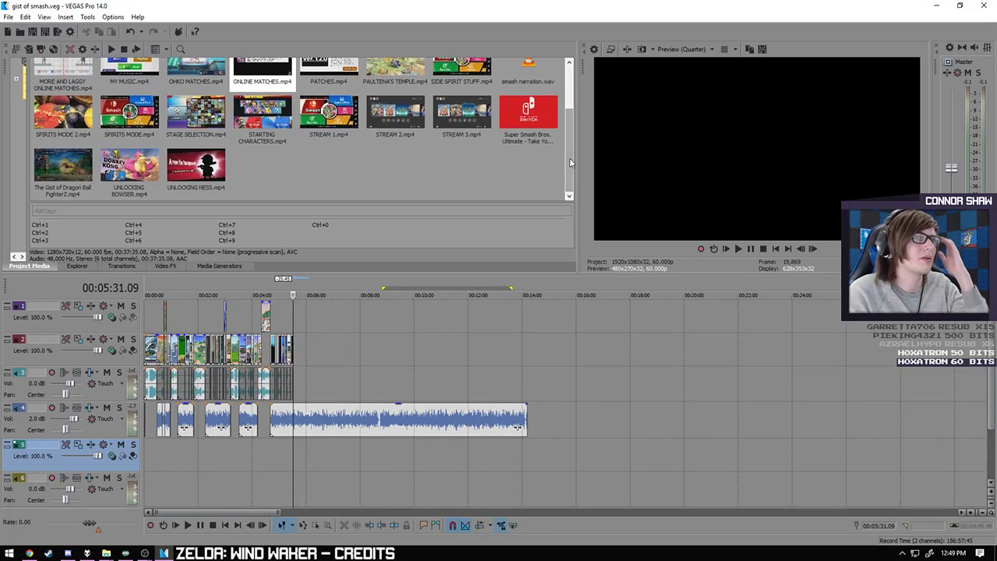
drag(570, 158, 561, 114)
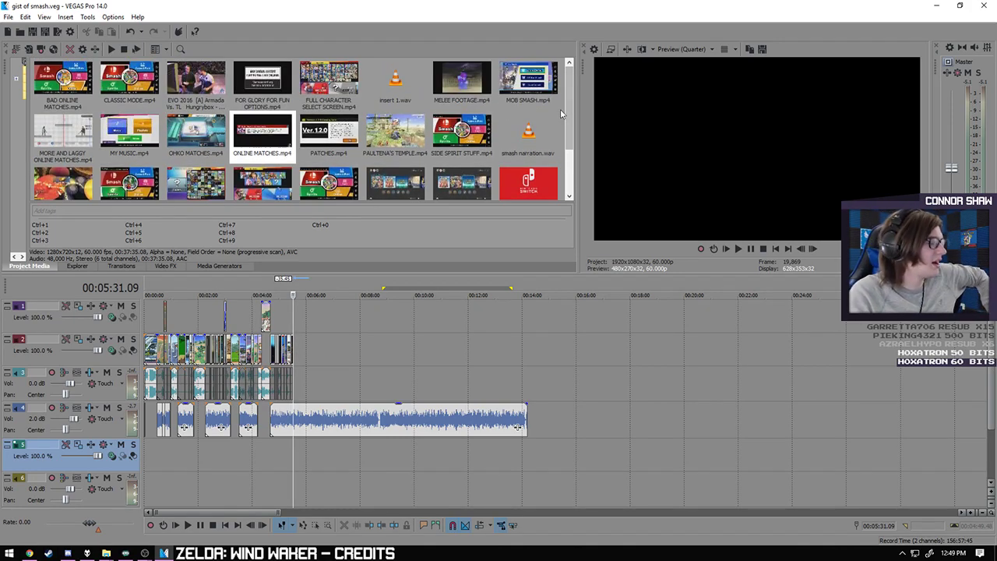
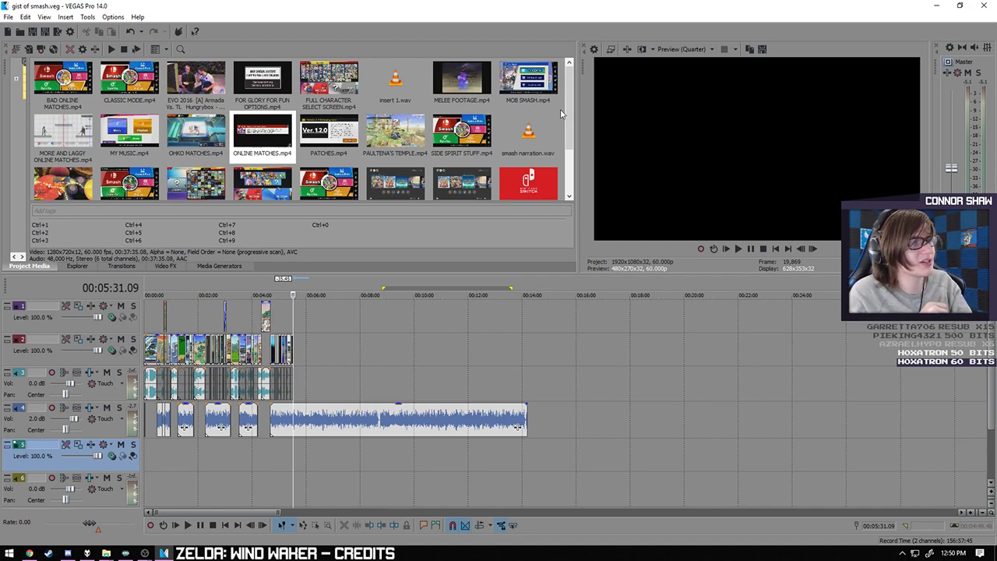
drag(571, 113, 571, 160)
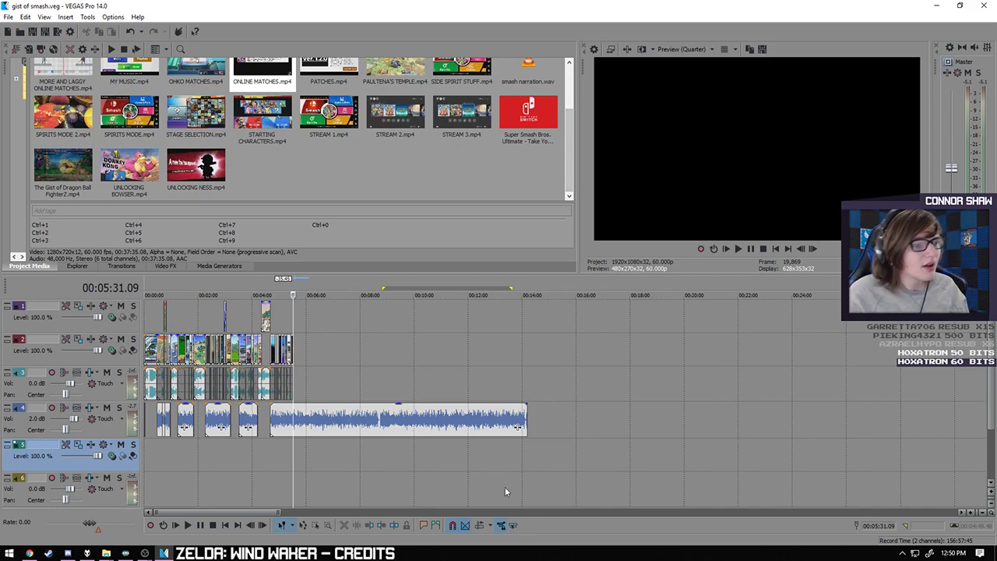
scroll(424, 467, up, 10)
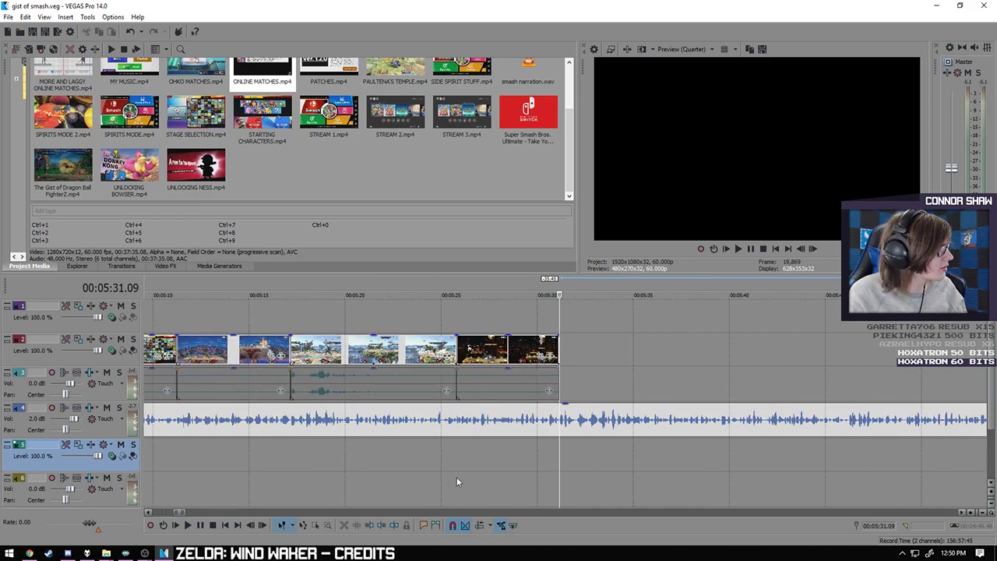
scroll(456, 477, down, 1)
scroll(456, 477, down, 1)
scroll(456, 476, down, 10)
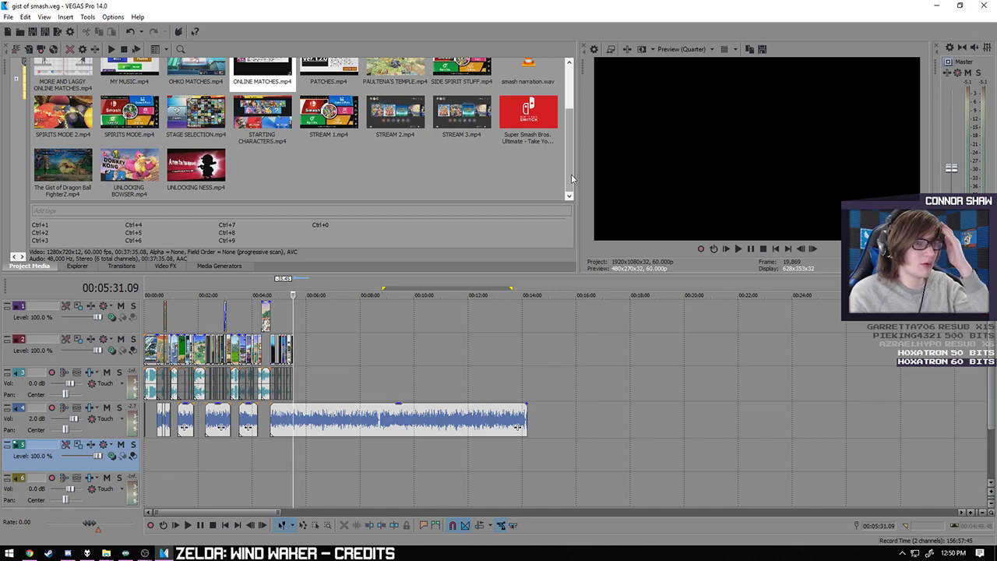
mouse_move(571, 174)
mouse_down()
mouse_move(562, 144)
mouse_move(565, 170)
mouse_up()
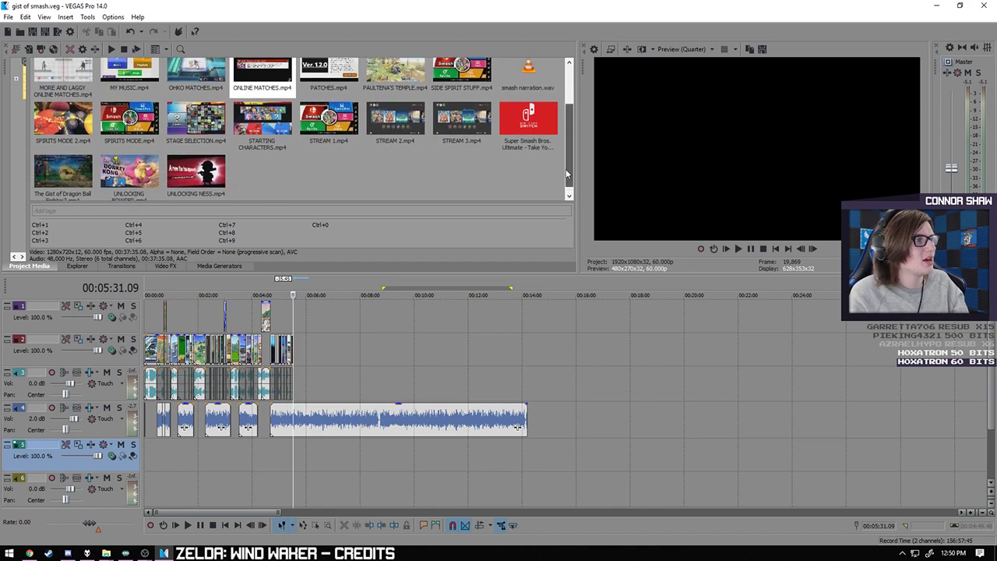
drag(226, 78, 538, 460)
drag(991, 380, 991, 440)
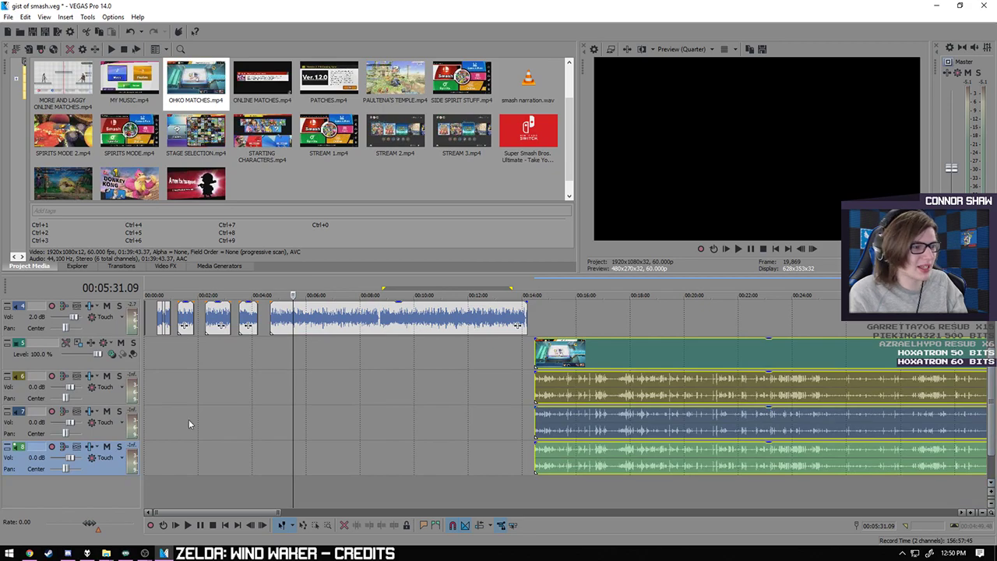
- Delete the two surplus audio tracks of the OHKO MATCHES footage and mute its remaining audio event
key(Delete)
key(Delete)
click(561, 428)
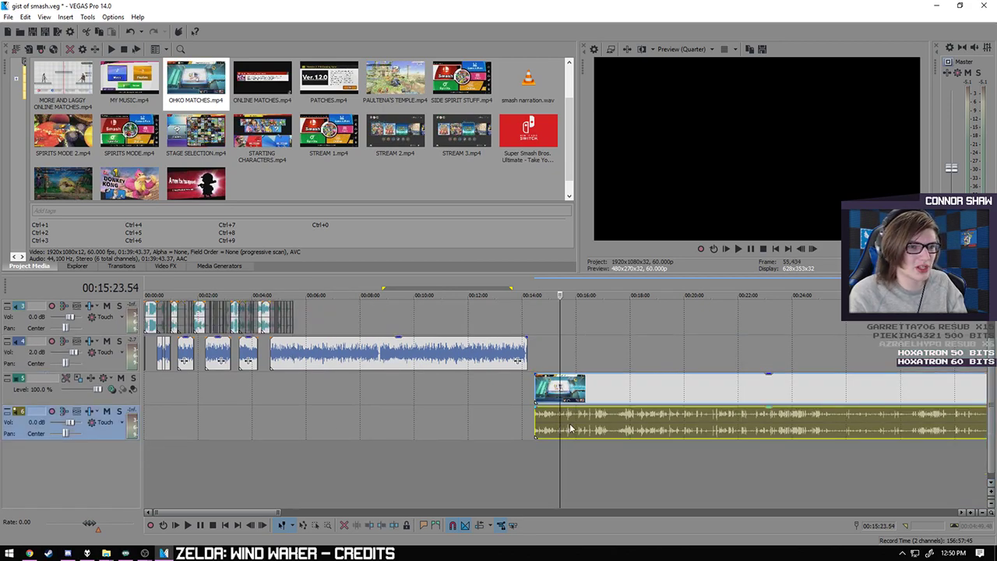
right_click(571, 428)
mouse_move(596, 320)
click(748, 321)
- Sample the cathedral-stage match in the OHKO MATCHES footage from 00:48:40.30 to about 00:49:01
scroll(645, 482, down, 4)
click(473, 437)
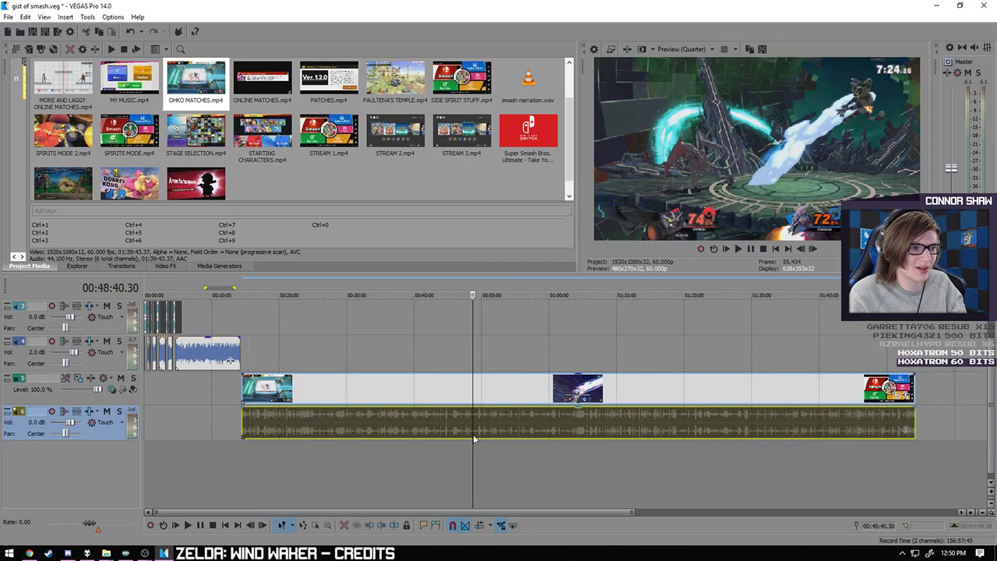
scroll(448, 431, up, 2)
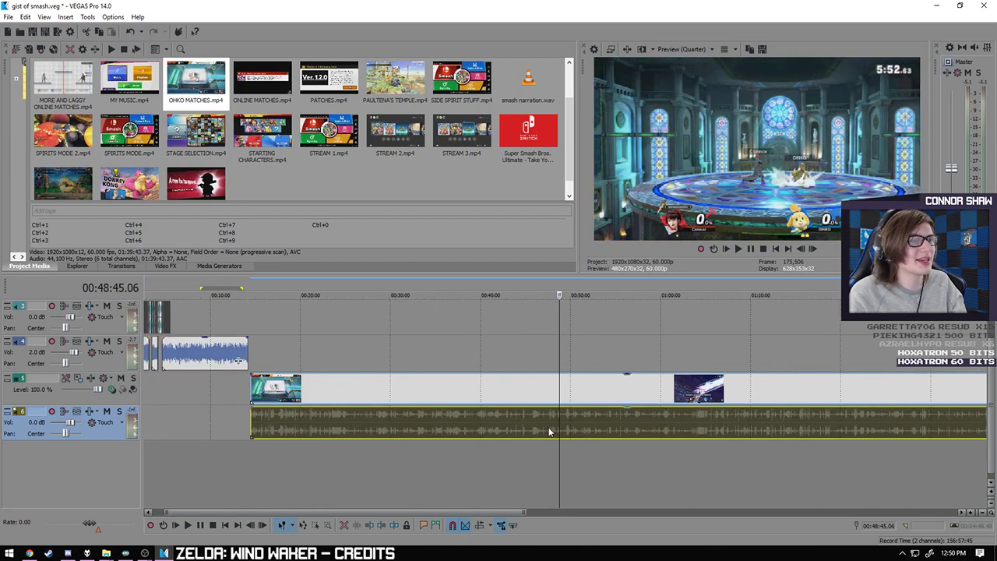
scroll(550, 431, up, 4)
key(Right)
key(Right)
key(Right)
key(Right)
key(Right)
key(Right)
key(Right)
key(Right)
key(Right)
key(Right)
key(Right)
key(Right)
key(Right)
key(Right)
key(Right)
key(Right)
key(Right)
key(Right)
key(Right)
key(Right)
scroll(535, 437, down, 4)
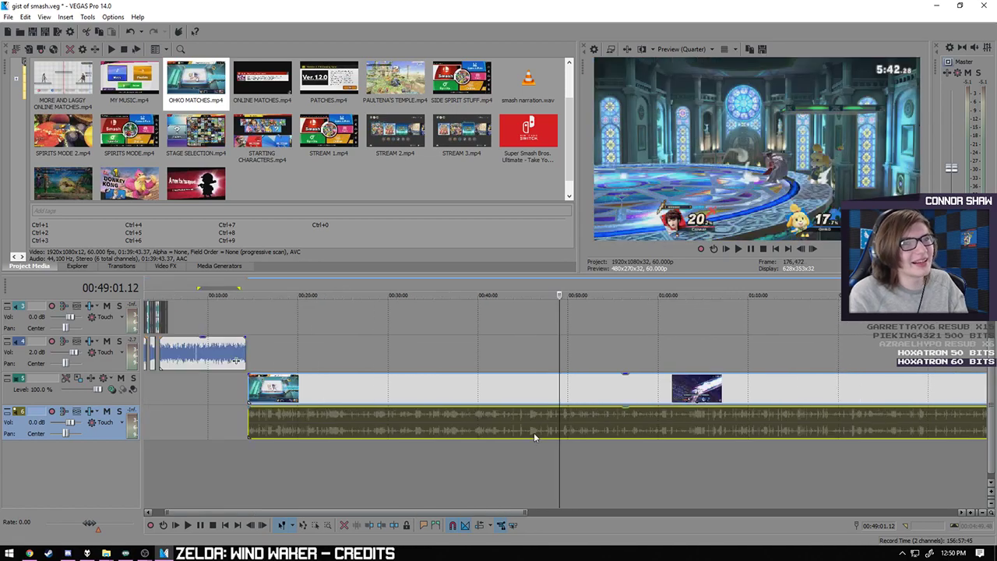
scroll(470, 440, down, 2)
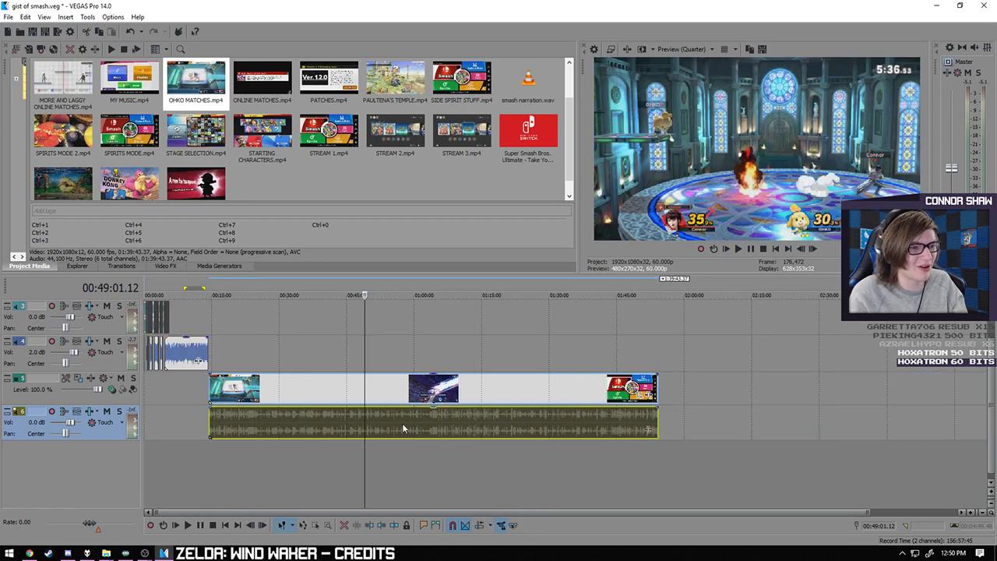
- Sample the Mega Man match in the OHKO MATCHES footage from 01:02:51.43 to 01:04:22.42
click(413, 433)
click(434, 430)
scroll(474, 438, up, 3)
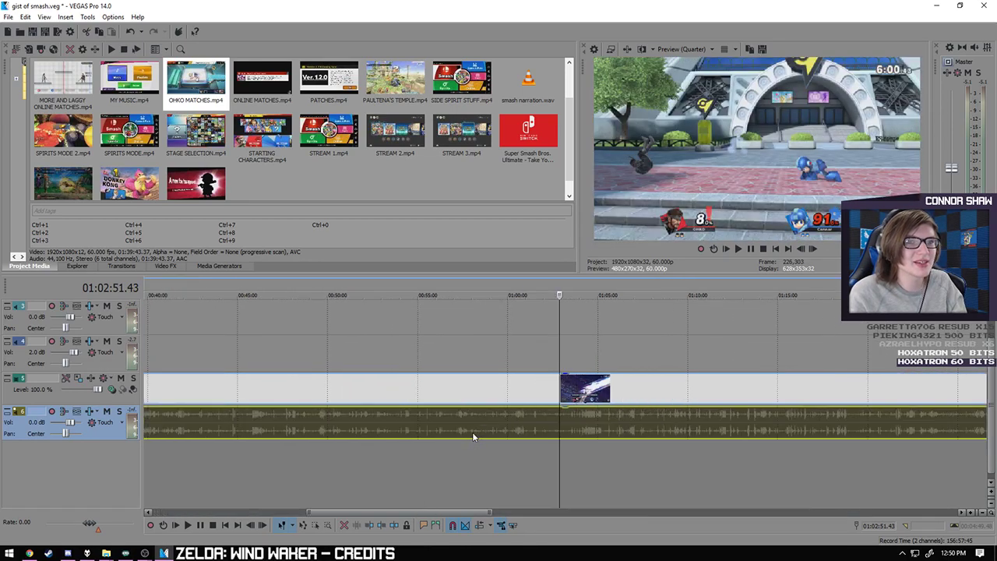
key(Right)
key(Right)
key(Right)
key(Right)
key(Right)
key(Right)
key(Right)
key(Right)
key(Right)
key(Right)
key(Right)
key(Right)
key(Right)
key(Right)
key(Right)
key(Right)
key(Right)
key(Right)
key(Right)
key(Right)
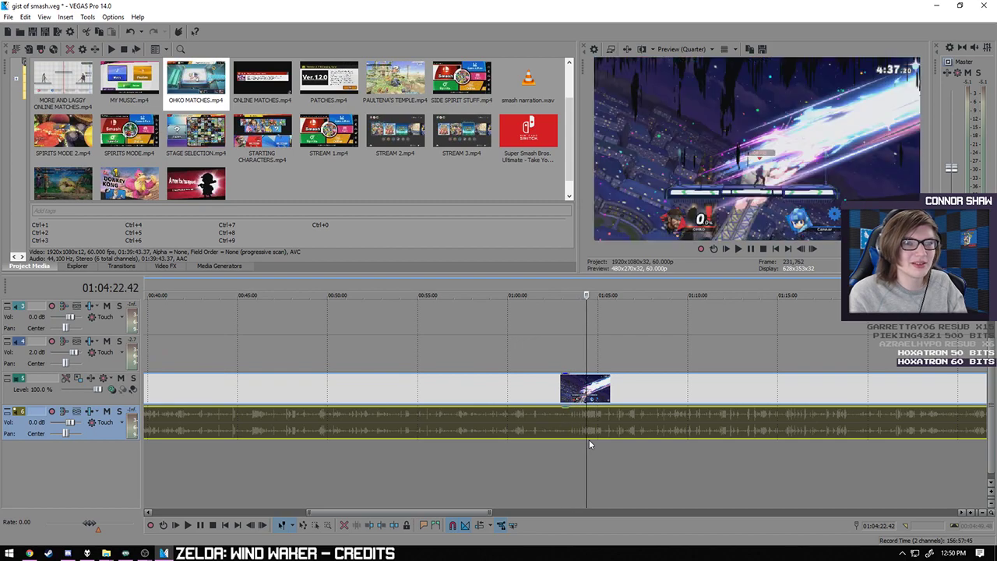
- Sample the earlier part of the OHKO MATCHES footage, up to the Ken match at about 00:32:01
scroll(589, 440, down, 2)
scroll(573, 442, down, 2)
click(259, 425)
key(Right)
key(Right)
key(Right)
key(Right)
key(Right)
key(Right)
key(Right)
key(Right)
key(Right)
key(Right)
key(Right)
key(Right)
key(Right)
key(Right)
key(Right)
key(Right)
key(Right)
key(Right)
scroll(402, 434, up, 6)
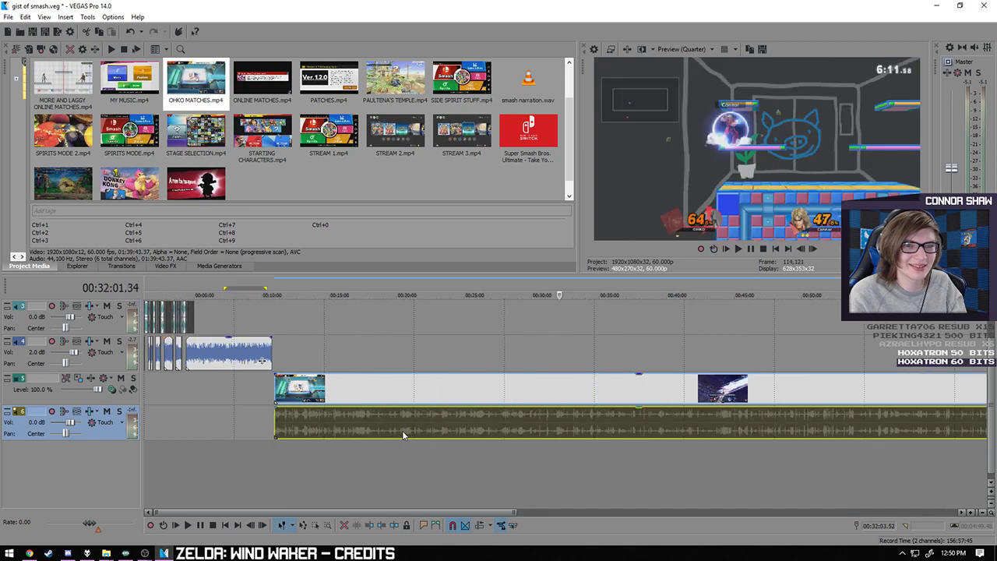
- Step back through the OHKO MATCHES footage from about 00:32:01 to the Ken results screen at 00:31:46.02
key(Right)
key(Left)
key(Left)
key(Left)
key(Left)
key(Left)
key(Left)
key(Left)
key(Left)
key(Left)
key(Left)
scroll(486, 441, up, 4)
scroll(486, 442, up, 3)
key(Left)
key(Left)
key(Left)
key(Left)
key(Left)
key(Left)
key(Left)
key(Left)
key(Left)
key(Left)
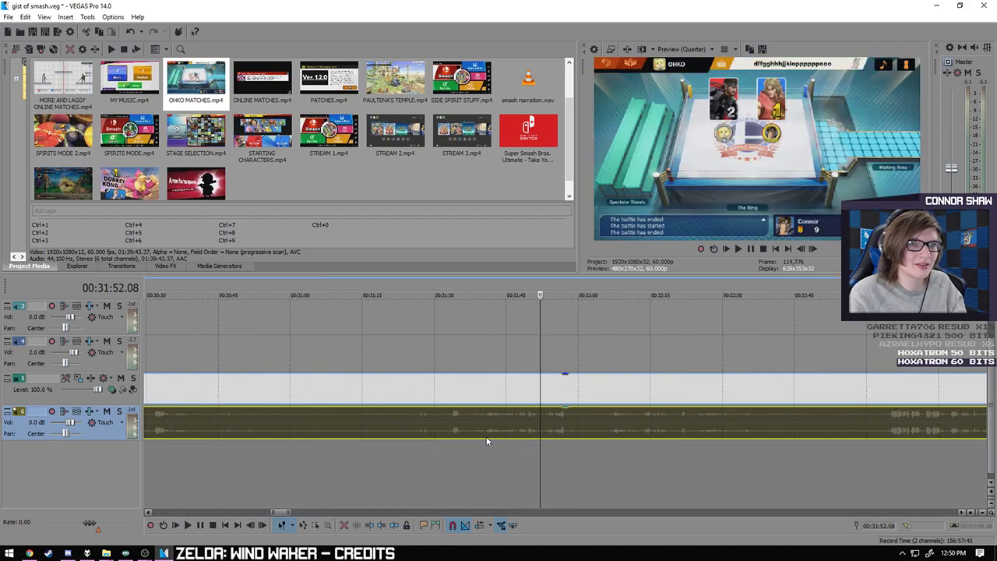
key(Left)
key(Left)
key(Left)
key(Left)
key(Left)
key(Left)
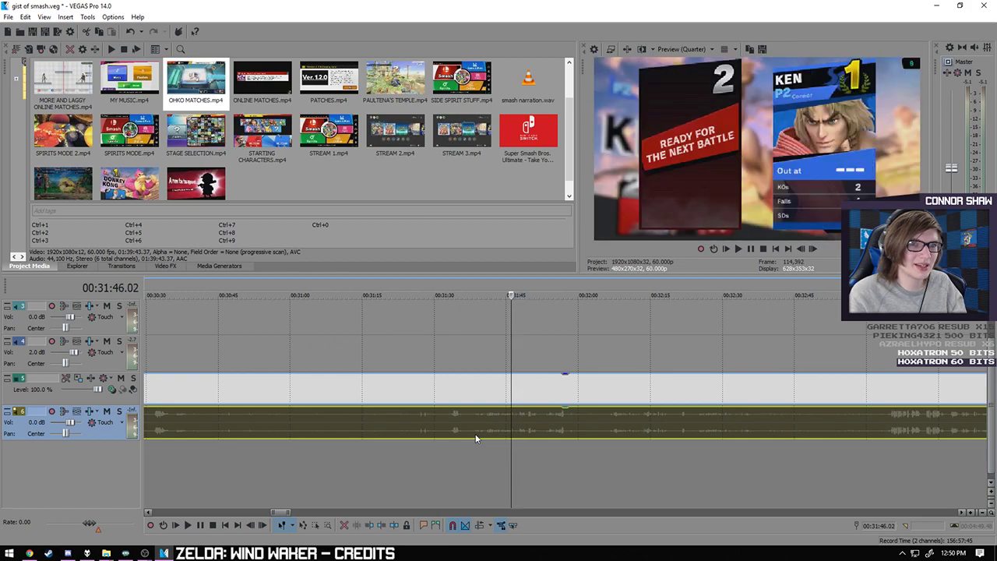
- Play the end of the Ken match in the OHKO MATCHES footage from about 00:31:00 to 00:31:34.42
scroll(456, 436, down, 1)
click(470, 431)
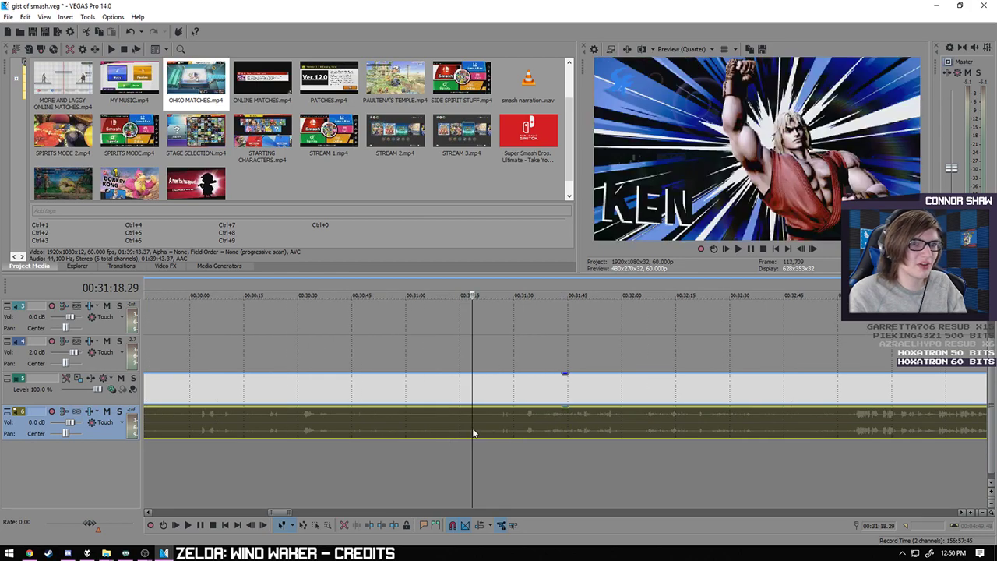
click(405, 431)
key(space)
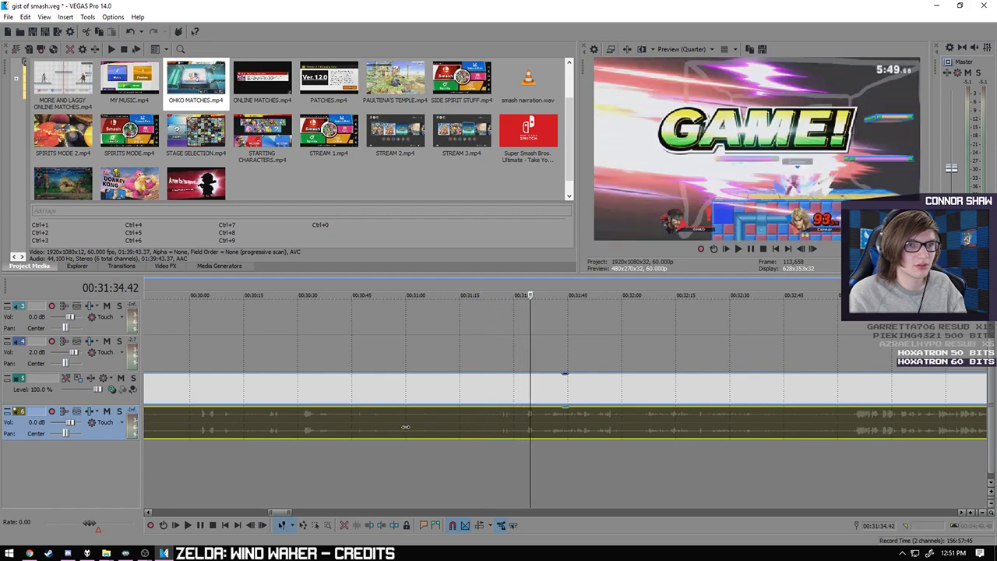
- Split the OHKO MATCHES footage at 00:31:24.37, shortly before the end of the Ken match
key(j)
scroll(491, 451, down, 2)
scroll(493, 459, up, 3)
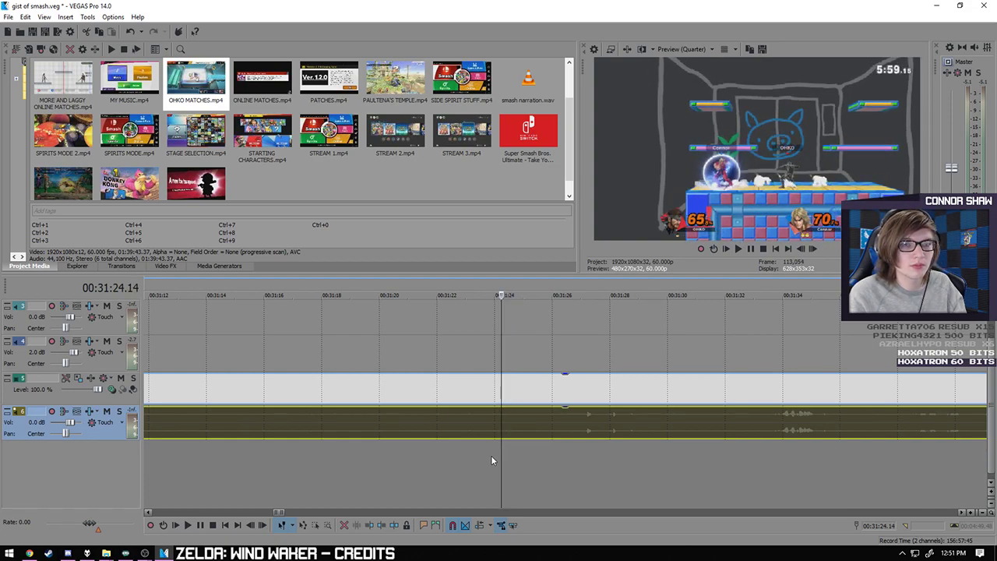
scroll(489, 453, down, 5)
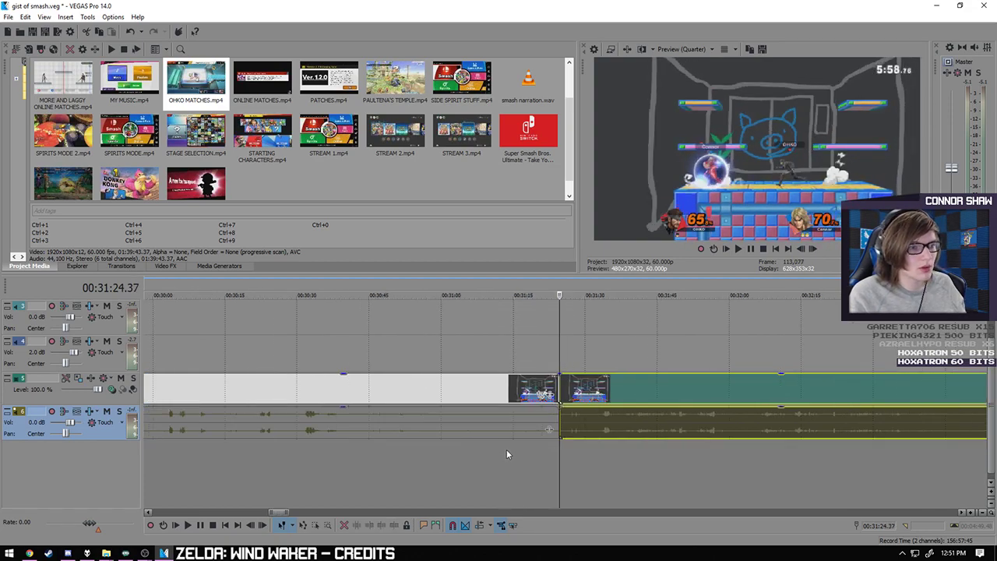
- Delete the OHKO MATCHES footage before the split and move the remaining clip onto tracks 2 and 3, starting at 00:05:31.09
scroll(506, 449, down, 4)
click(275, 395)
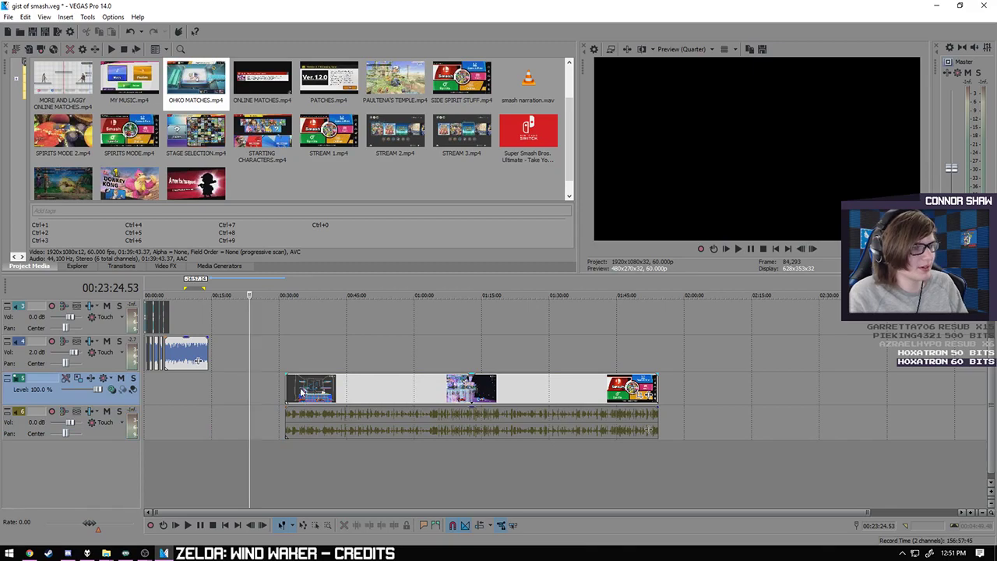
click(301, 392)
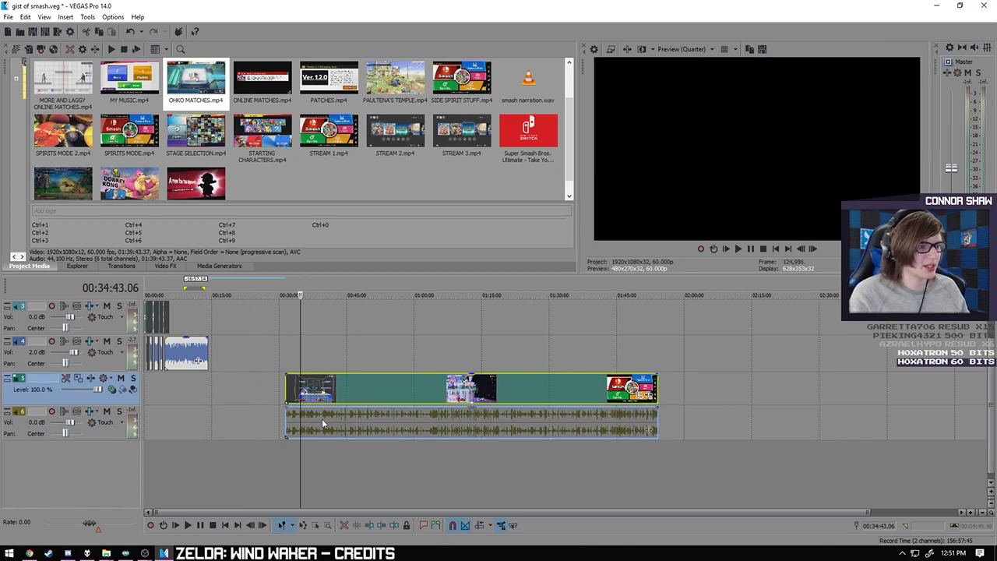
scroll(402, 421, up, 1)
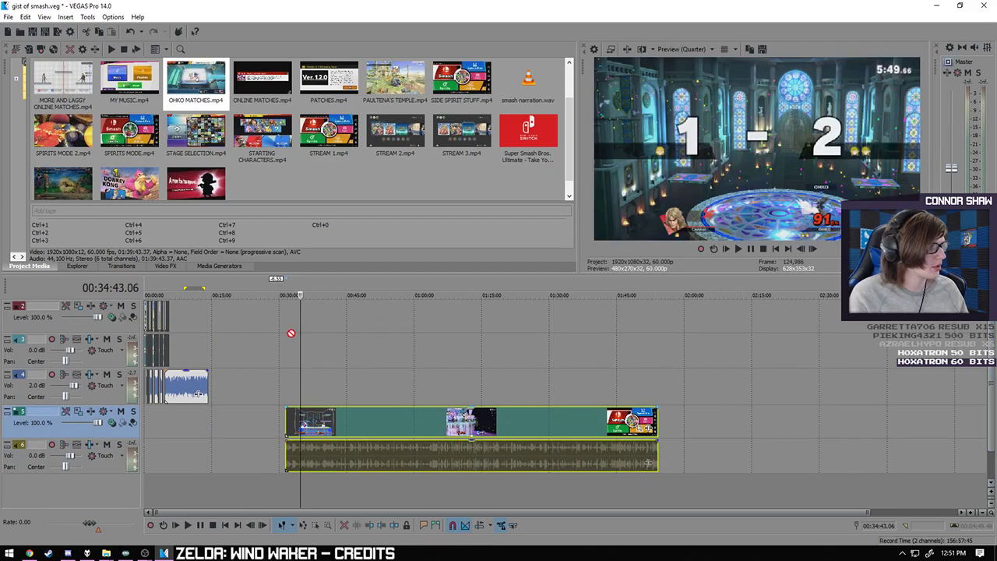
drag(402, 421, 296, 317)
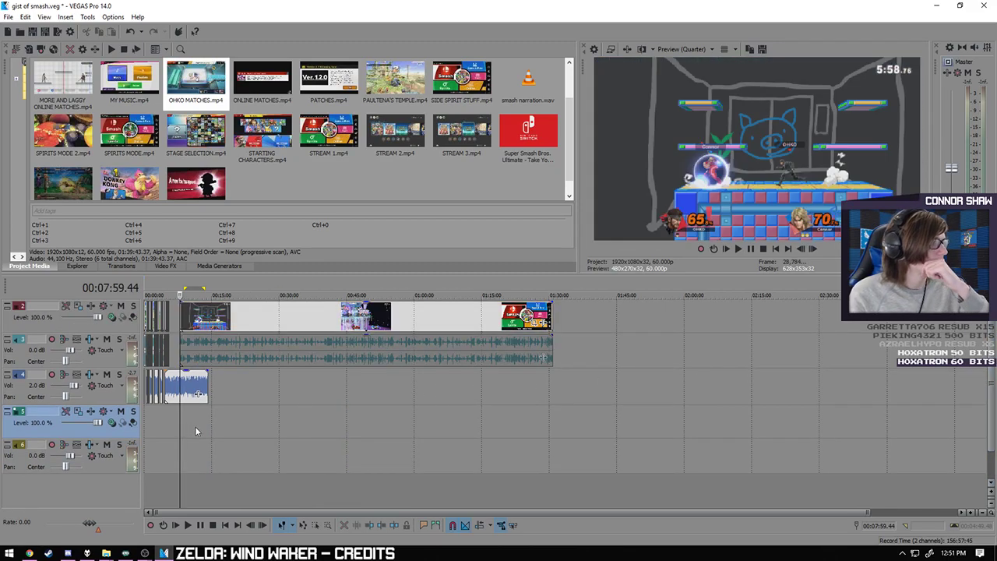
drag(486, 320, 309, 317)
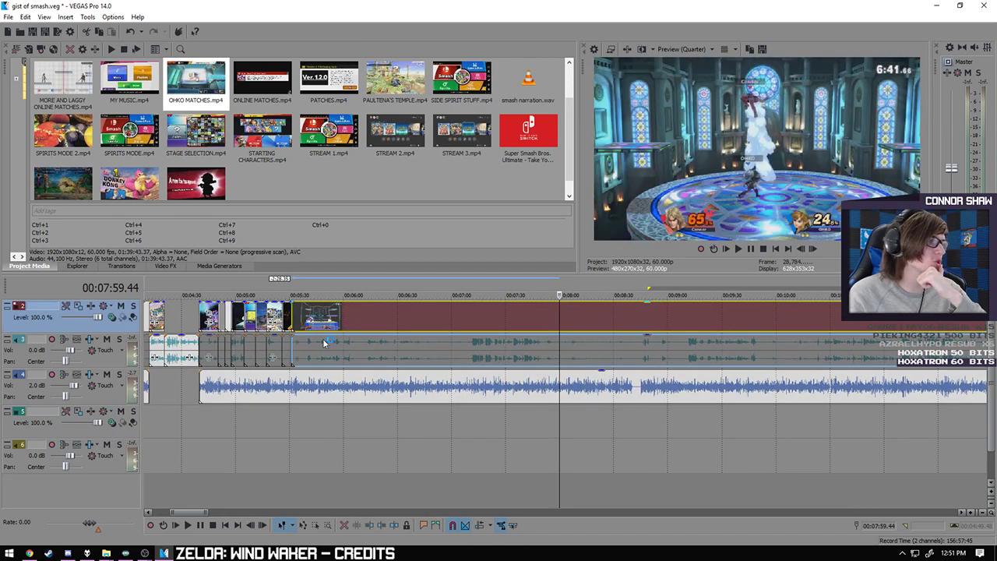
- Play the narration with the placed OHKO MATCHES footage from 00:05:31.09 to 00:05:41.55
click(290, 423)
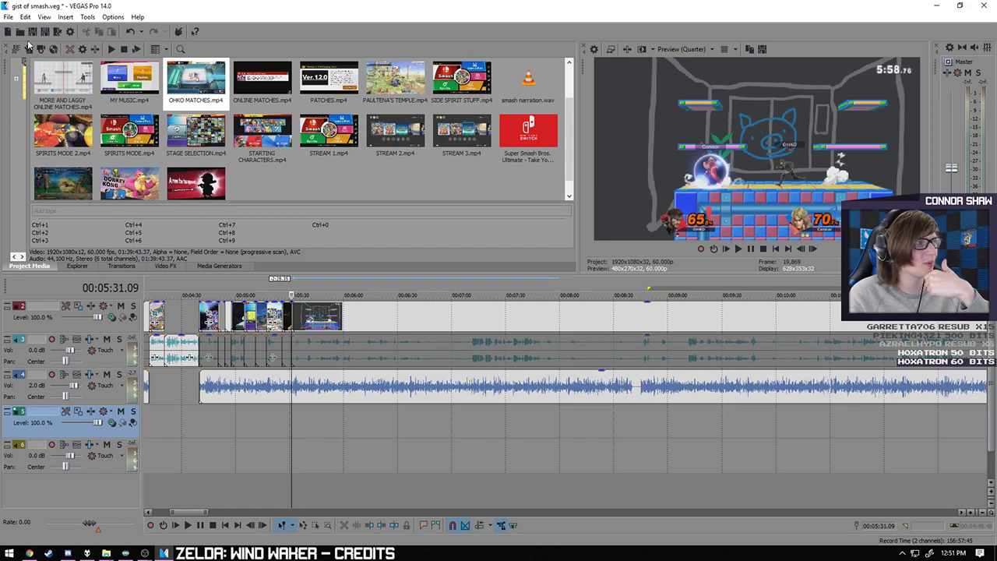
scroll(474, 492, up, 5)
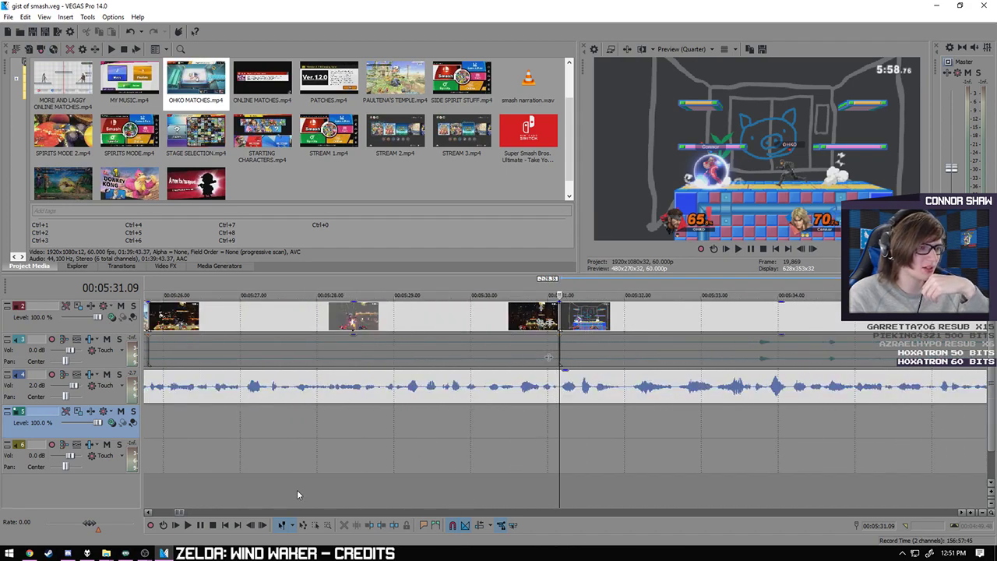
click(188, 525)
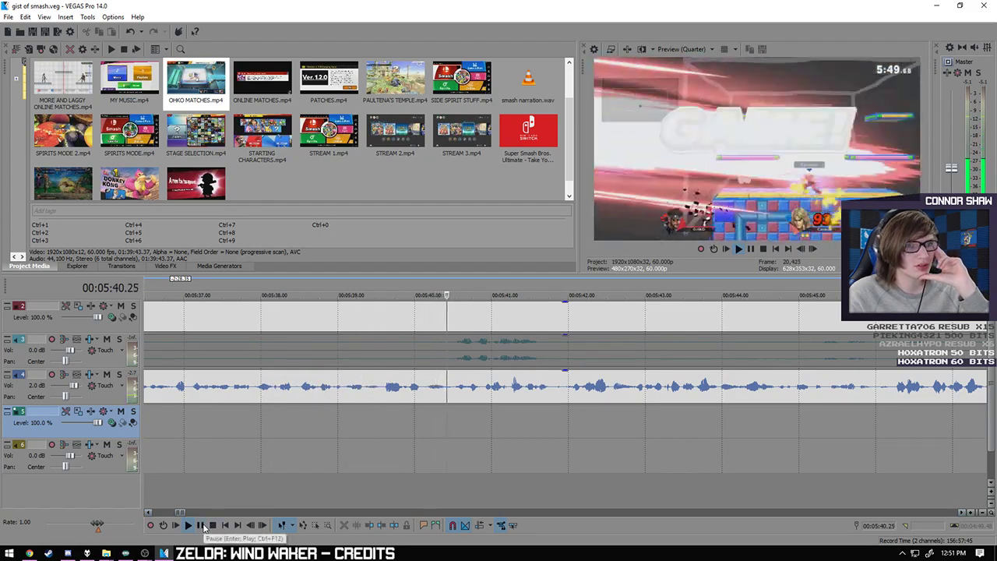
click(200, 525)
- Sample the placed OHKO MATCHES footage beyond the Ken results screen, up to 00:07:09.10
scroll(473, 508, down, 3)
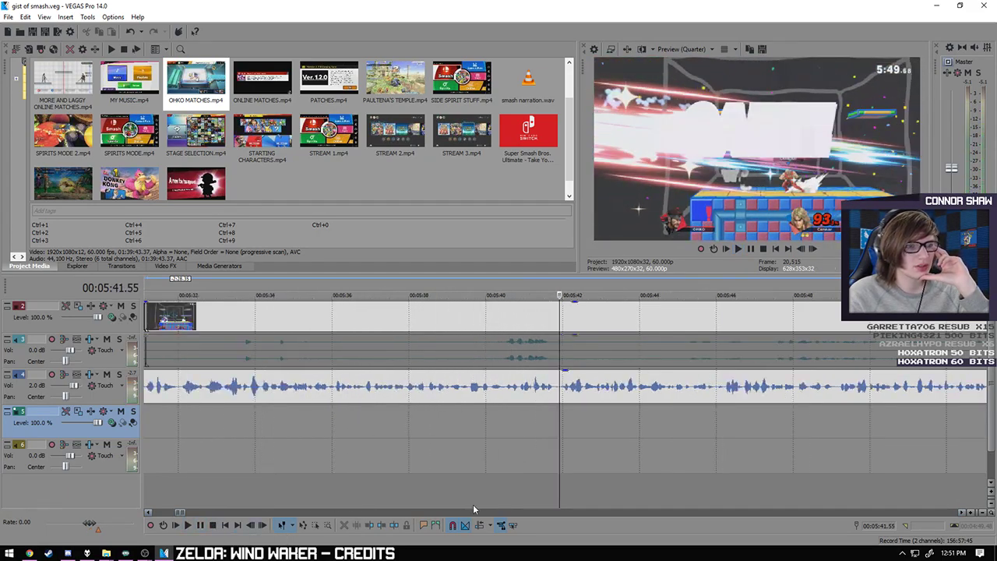
scroll(474, 499, down, 3)
click(624, 363)
click(557, 356)
click(591, 357)
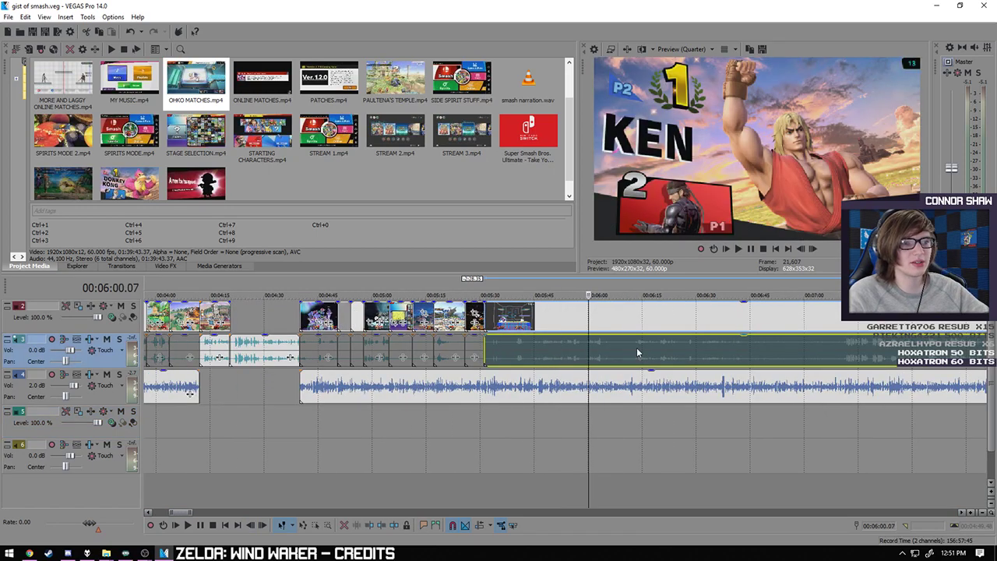
click(657, 346)
click(759, 355)
click(838, 366)
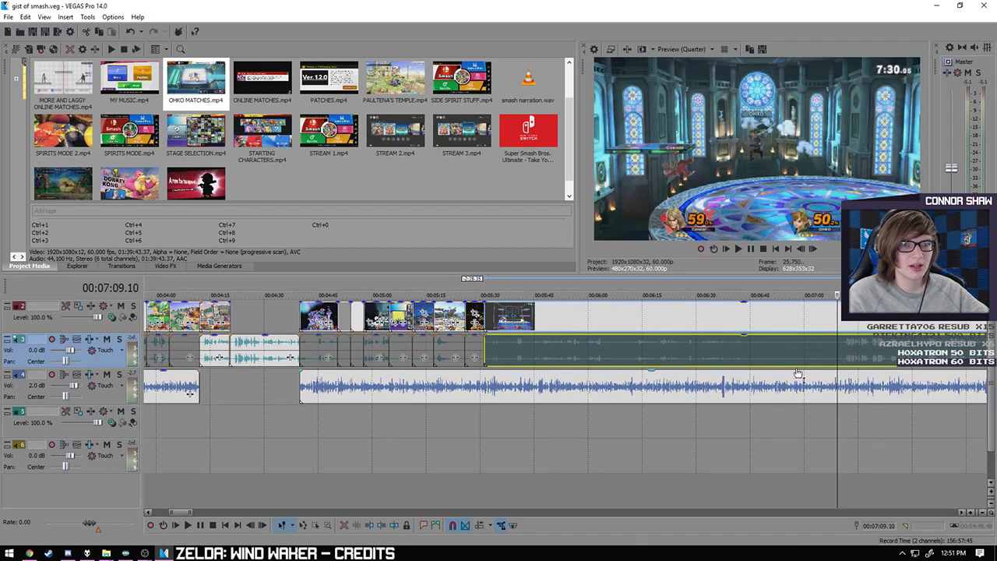
- Examine the match footage between about 00:07:10 and 00:07:45 and play it from 00:07:11.08 to 00:07:18.14
scroll(807, 374, down, 2)
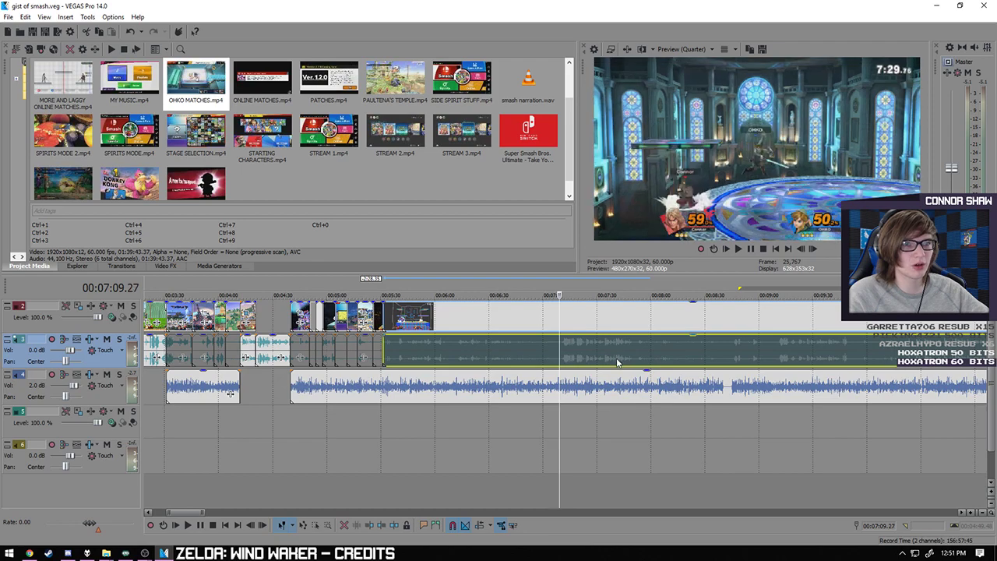
scroll(546, 355, up, 4)
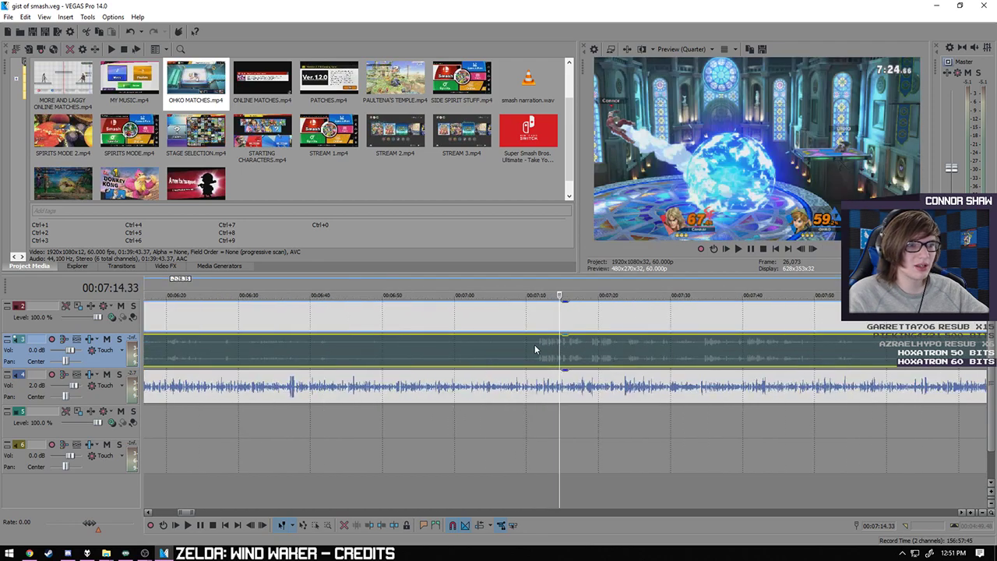
click(535, 349)
click(675, 356)
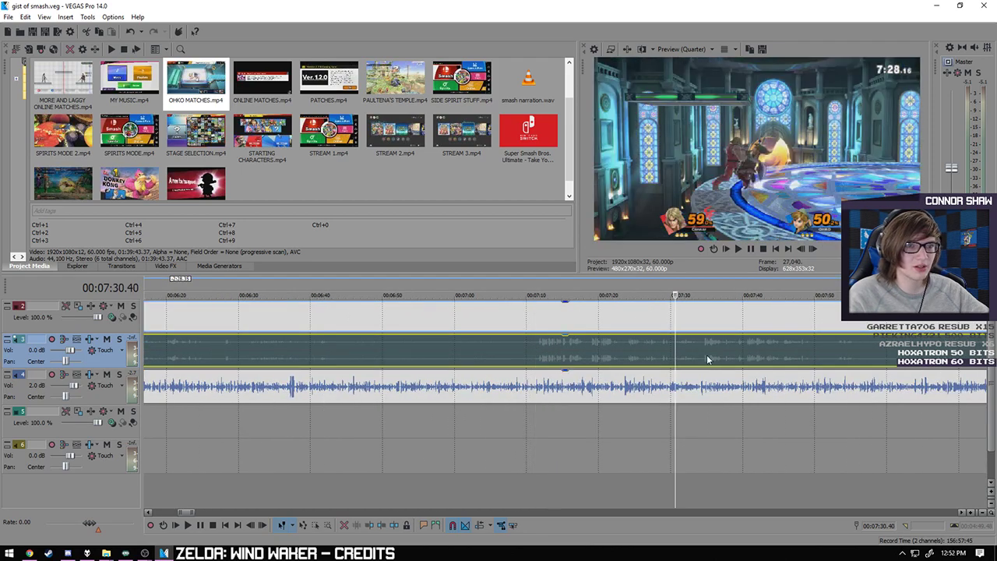
click(771, 349)
click(534, 343)
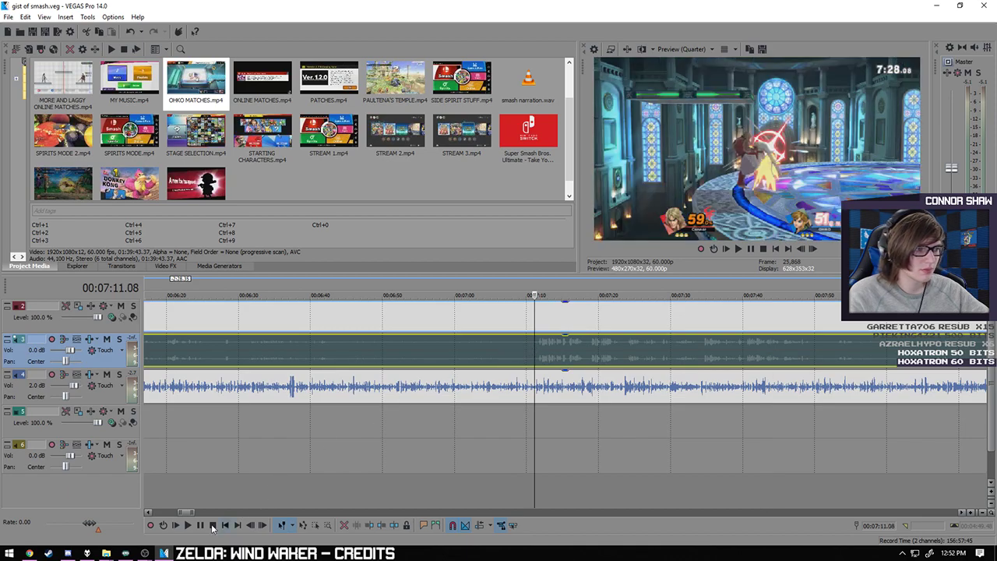
click(200, 527)
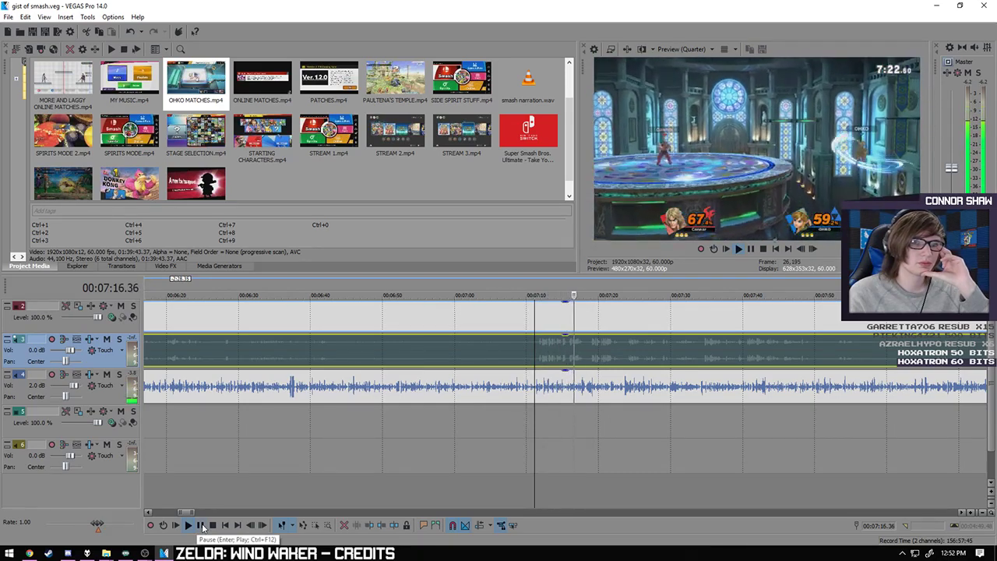
click(201, 525)
- Sample the rest of this match and play it from 00:08:17.52 to about 00:08:36
scroll(532, 456, down, 5)
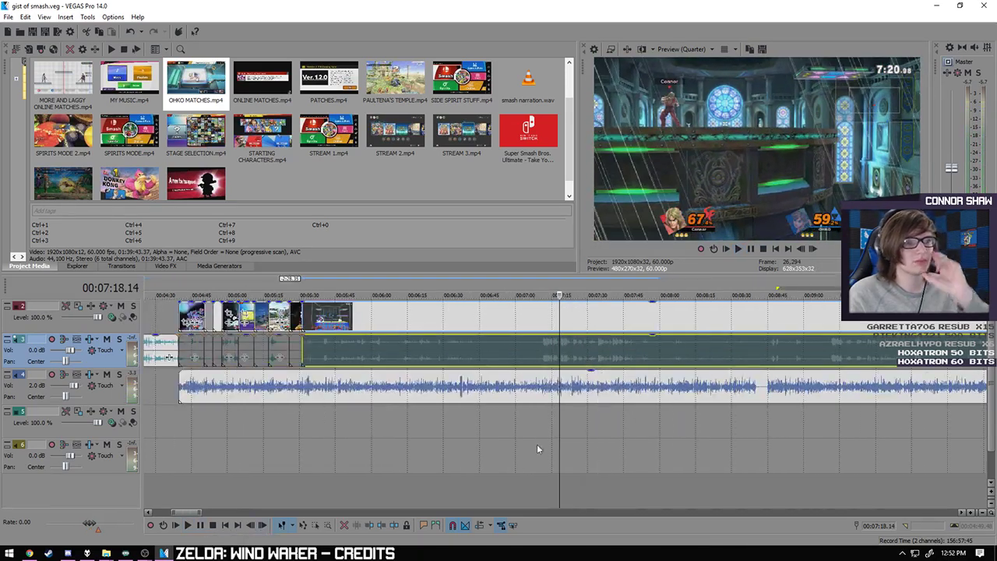
click(601, 349)
click(690, 356)
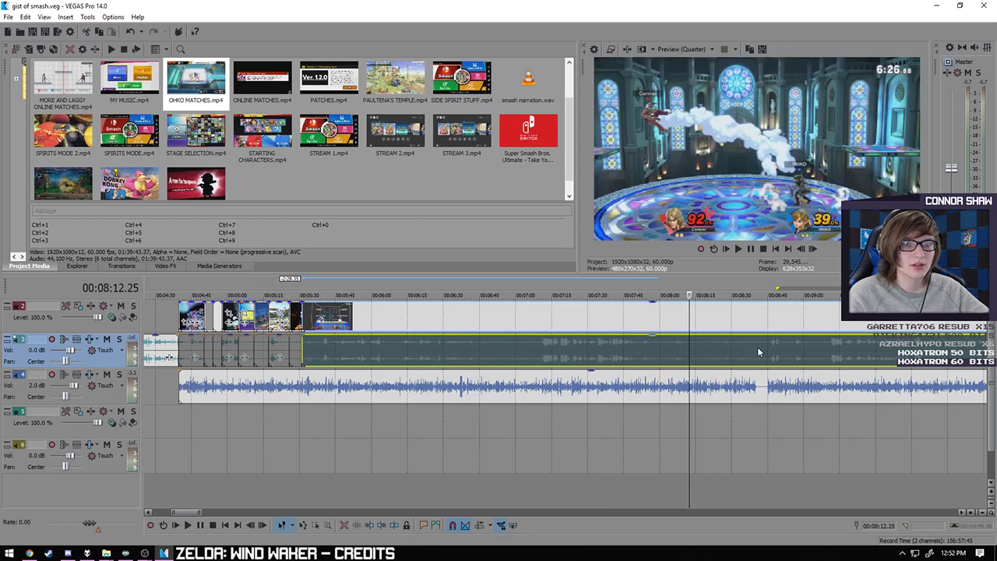
key(space)
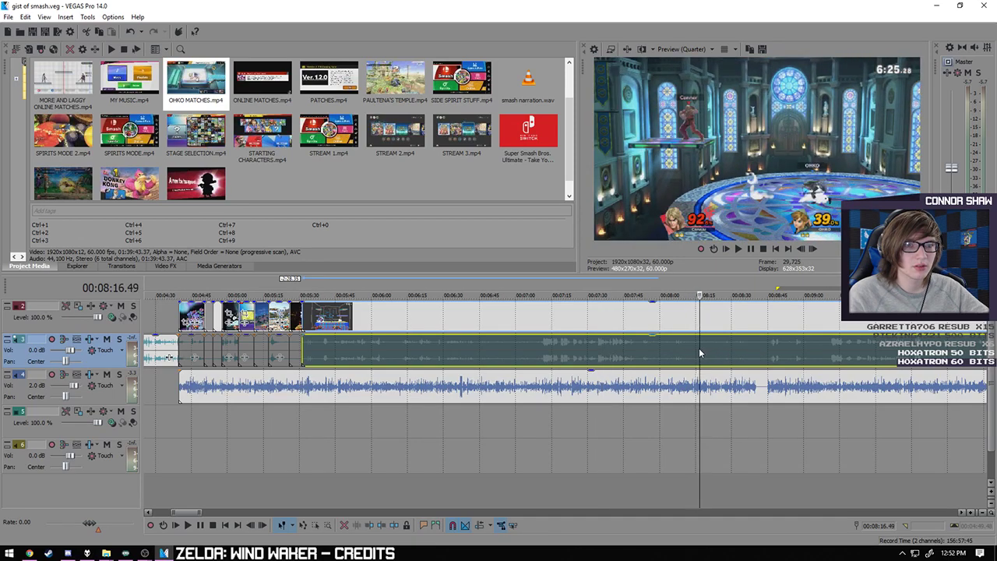
scroll(700, 353, up, 3)
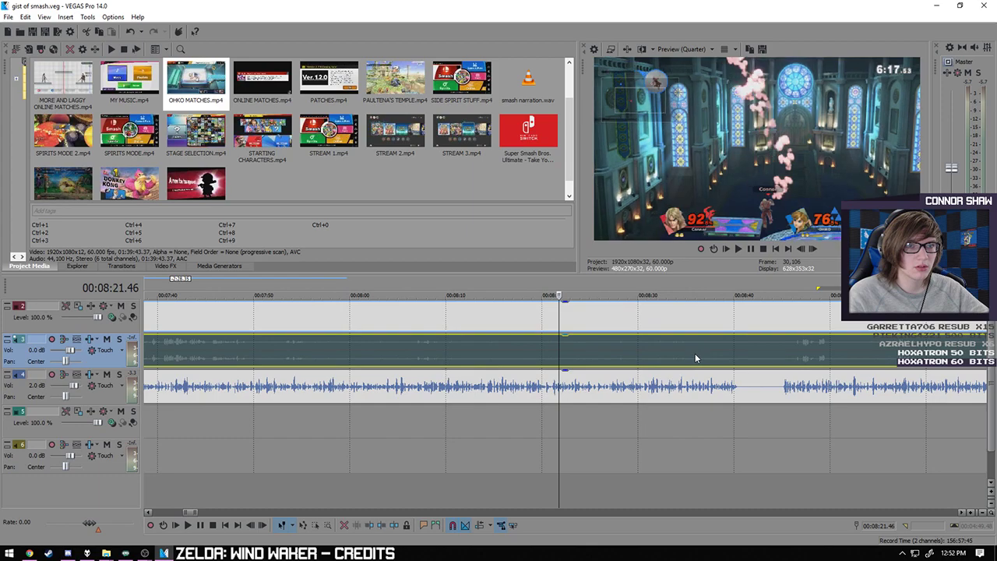
key(j)
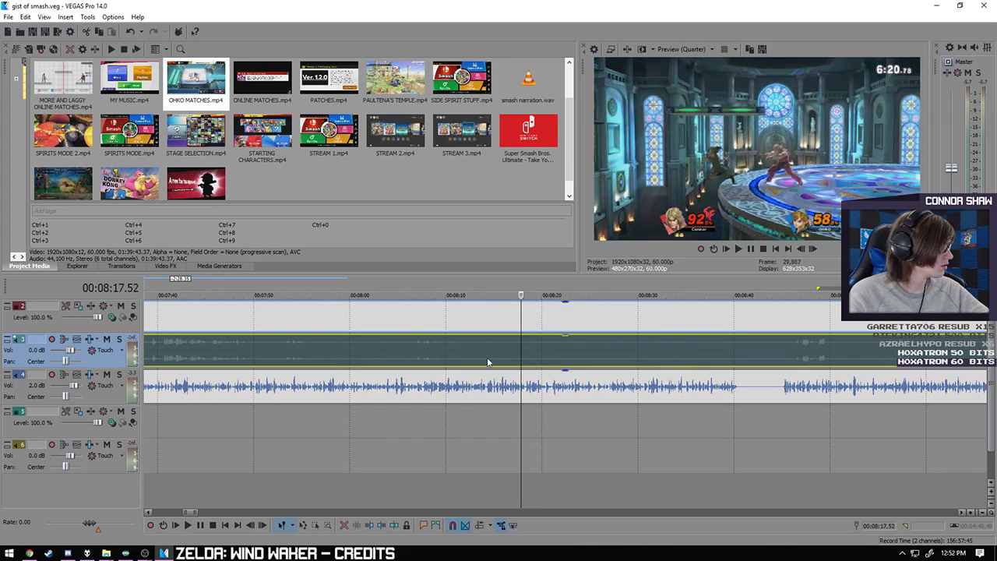
key(k)
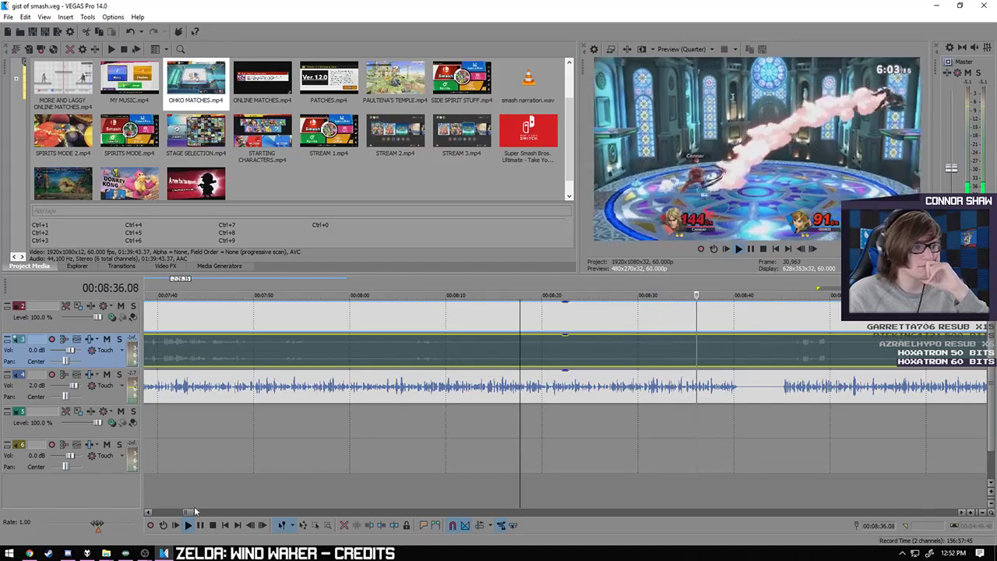
key(space)
- Search the match footage between 00:08:13.41 and 00:08:48.33 for the knockout moment
click(480, 345)
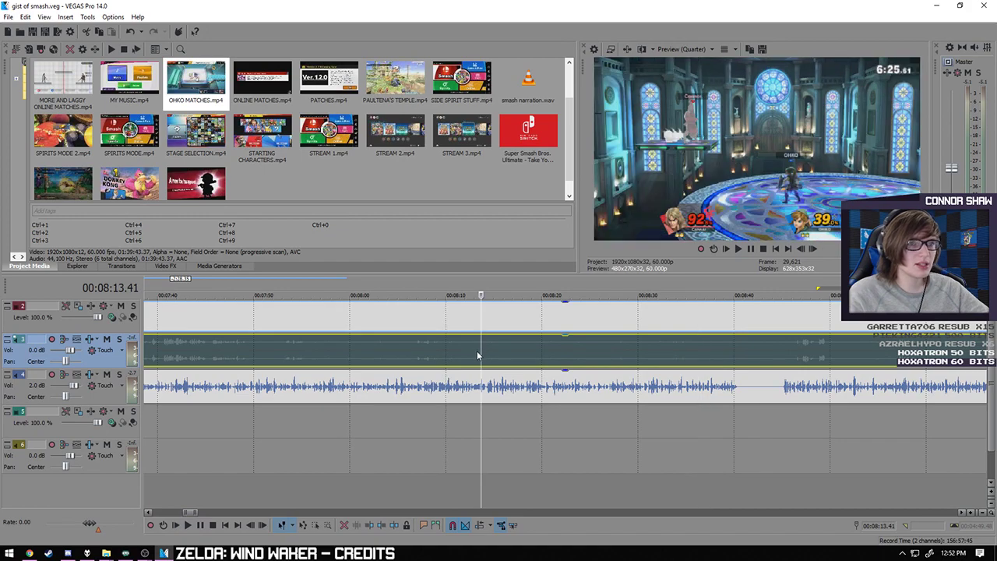
key(space)
click(781, 349)
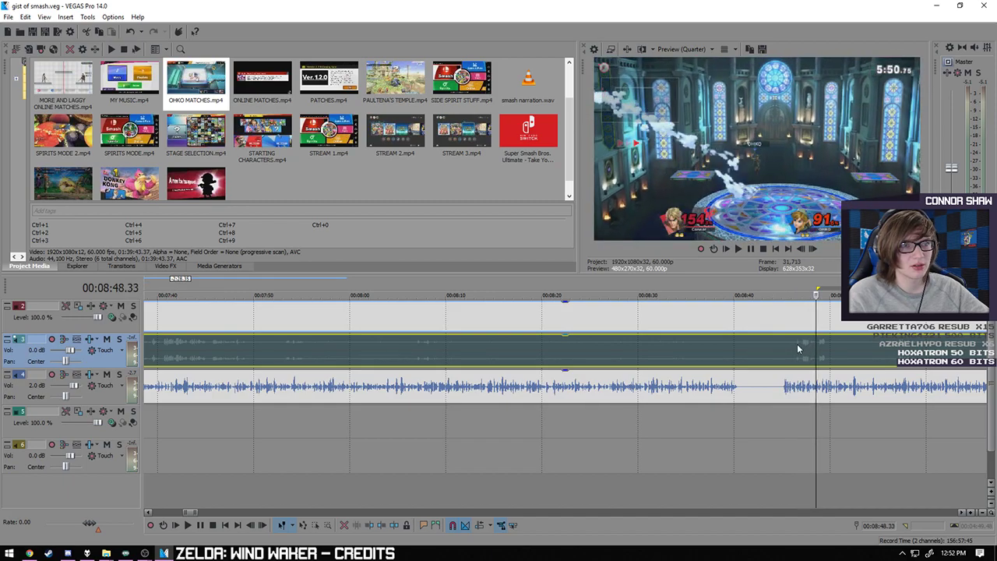
key(j)
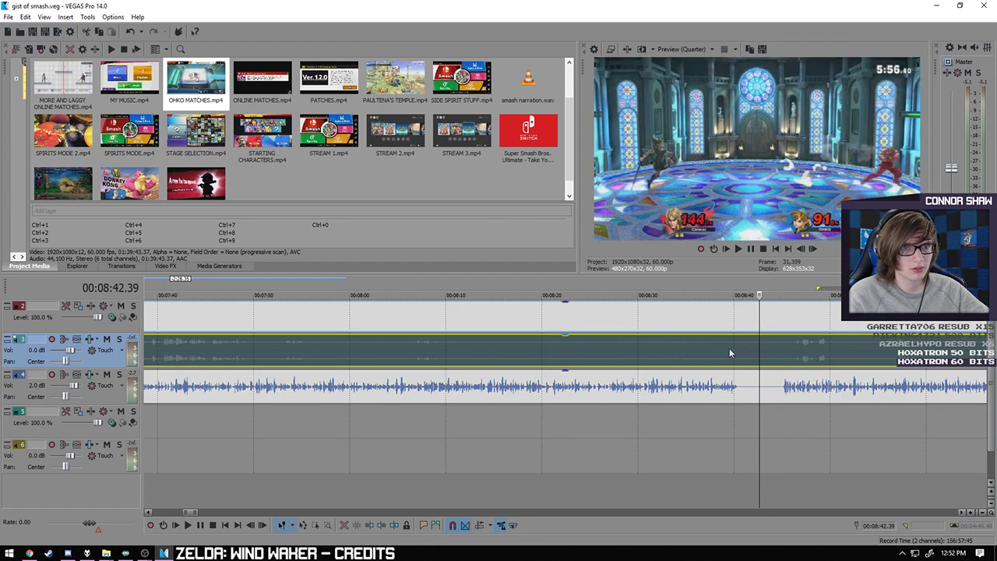
- Split the OHKO MATCHES footage at the knockout at 00:08:48.46 and delete everything after it
click(821, 345)
scroll(786, 354, up, 5)
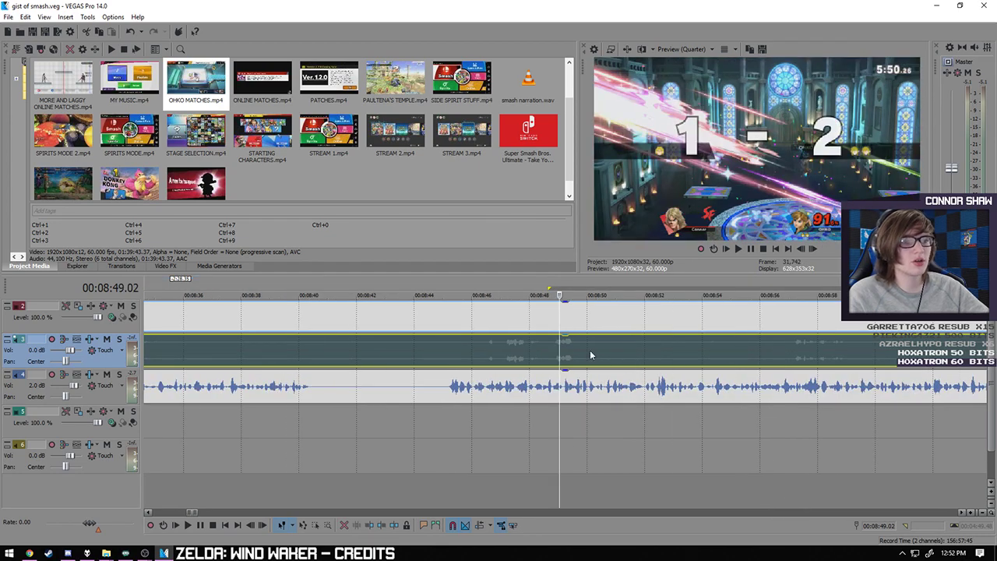
click(550, 347)
click(551, 349)
key(s)
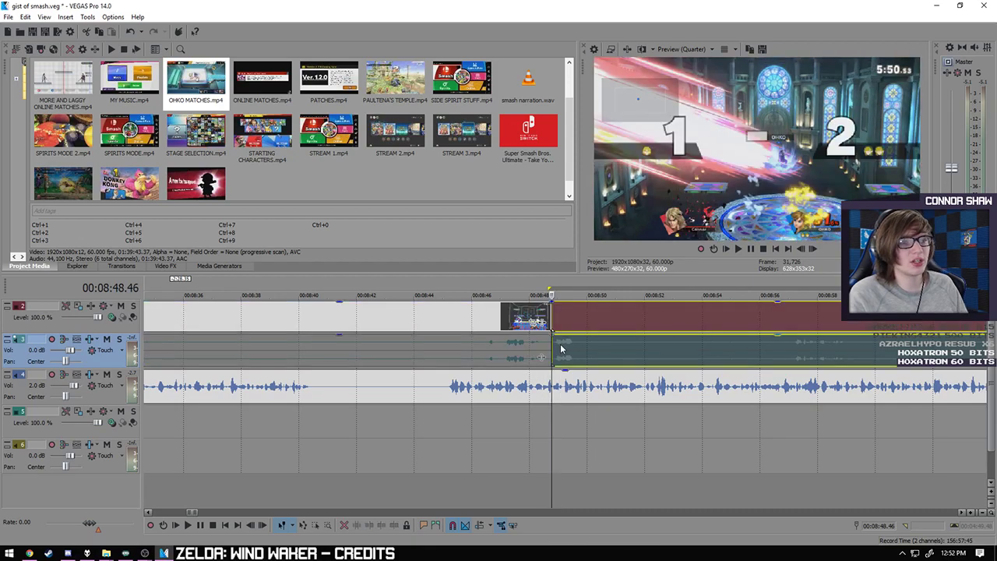
key(Delete)
- Split the footage at 00:08:46.41 and delete the part before it, keeping only the short knockout clip
click(492, 345)
click(394, 314)
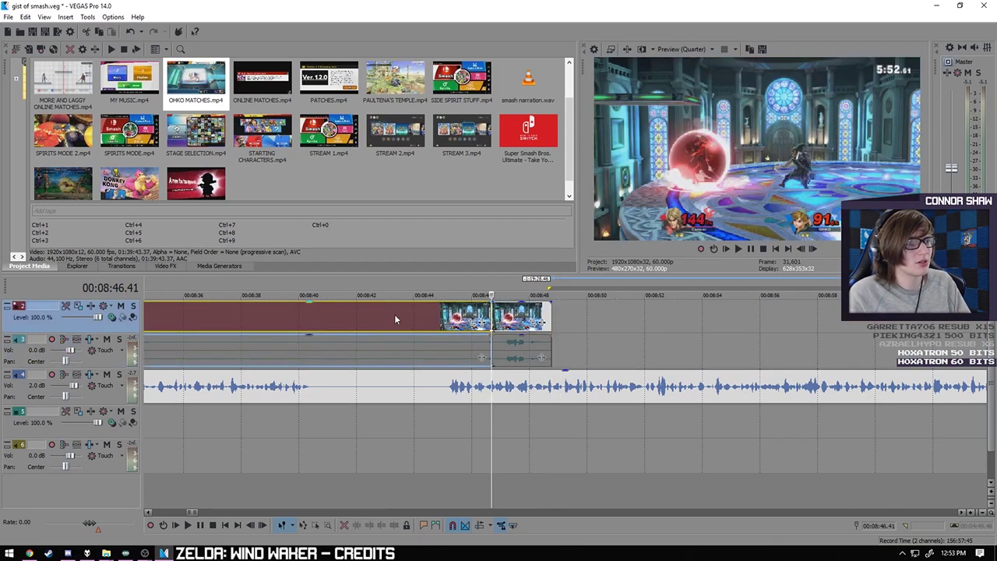
key(Delete)
scroll(416, 343, down, 3)
scroll(416, 347, down, 4)
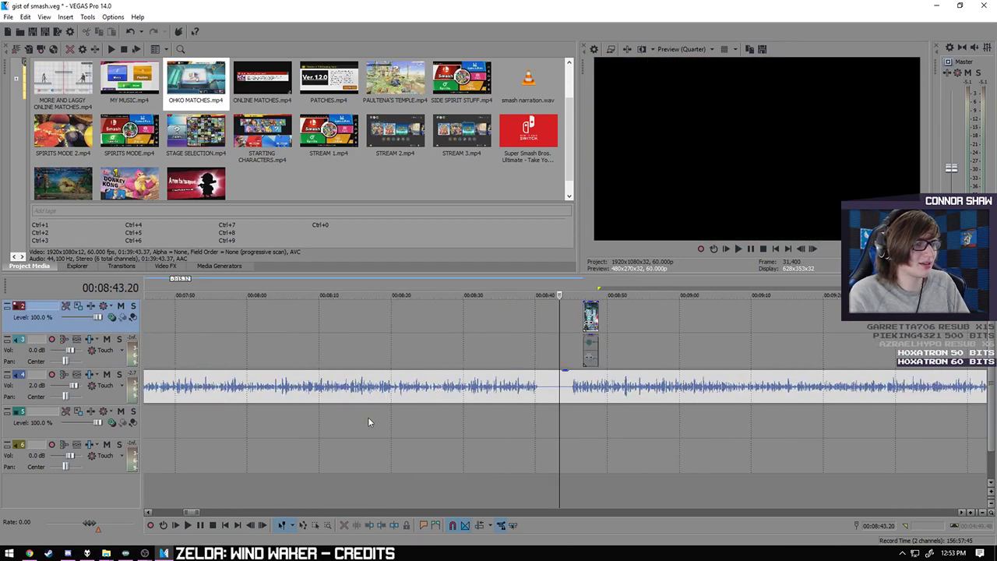
- Move the short knockout clip back to about 00:05:46 and play the narration from 00:05:37.53
drag(570, 312, 341, 321)
click(311, 427)
key(space)
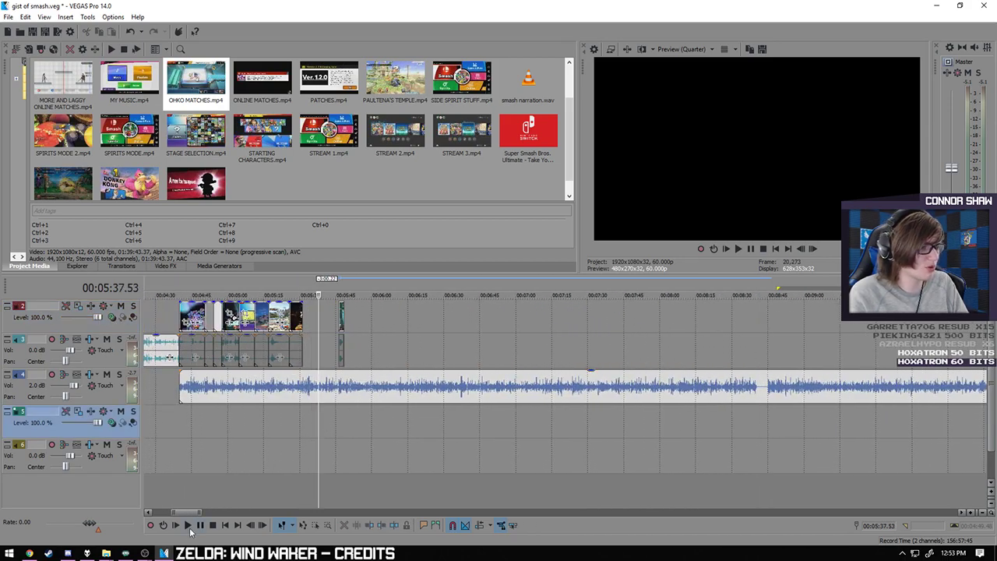
scroll(657, 482, up, 6)
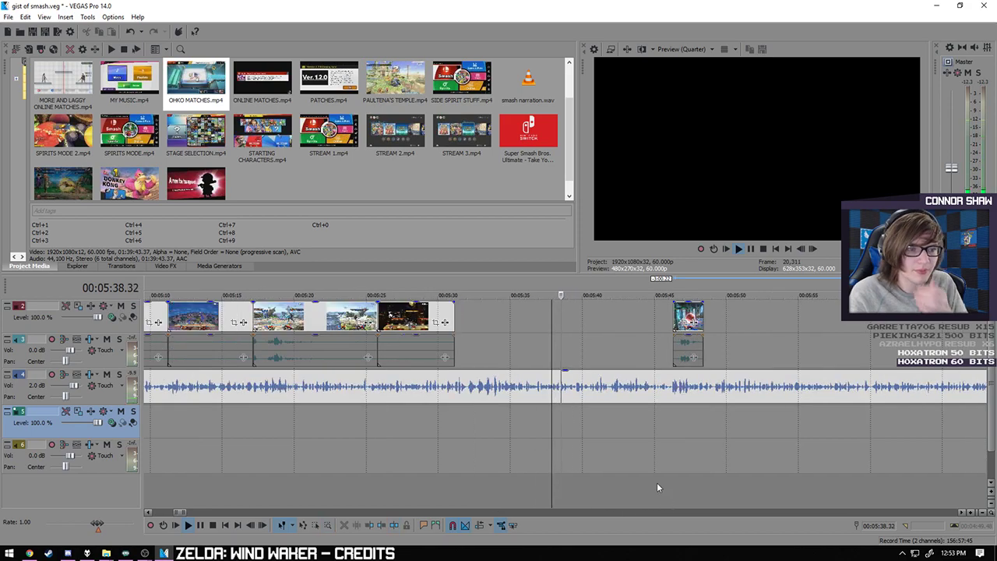
click(200, 525)
- Align the knockout clip's end with the narration pause at 00:05:41.57 and extend its start back to 00:05:31.09
scroll(519, 442, up, 8)
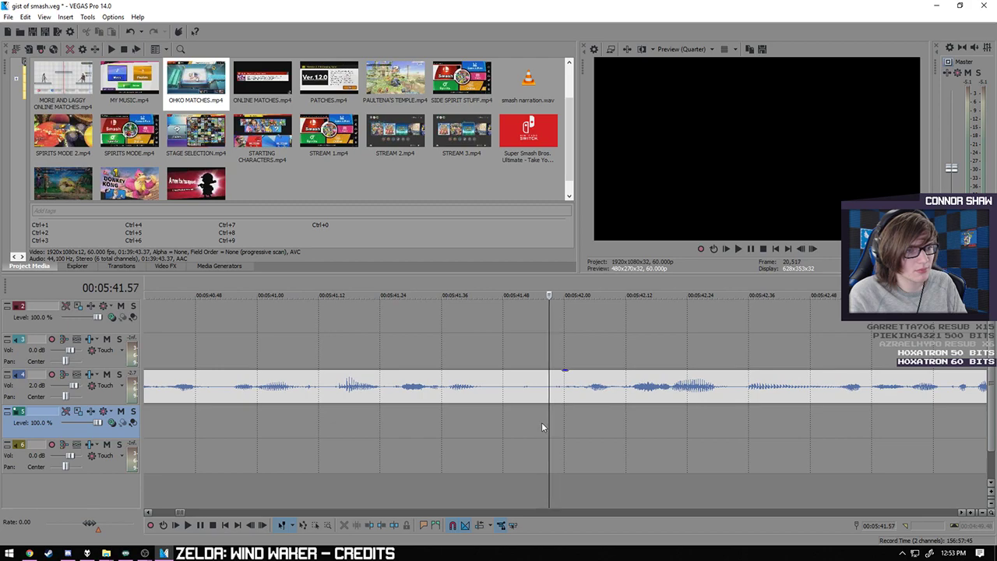
scroll(543, 425, down, 10)
drag(662, 318, 355, 318)
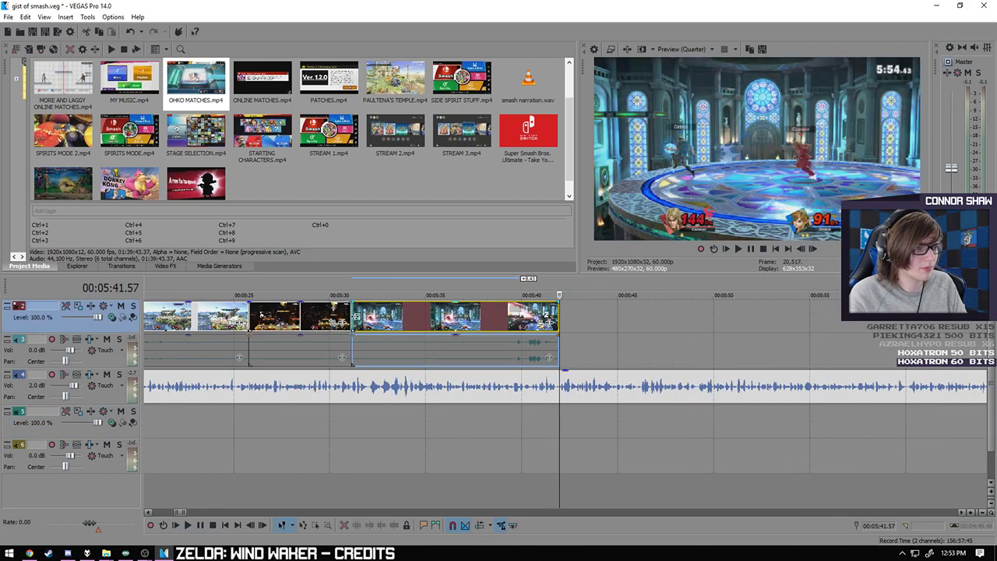
- Play the fitted knockout clip with the narration from 00:05:31.09 to 00:05:40.59
click(352, 425)
click(193, 526)
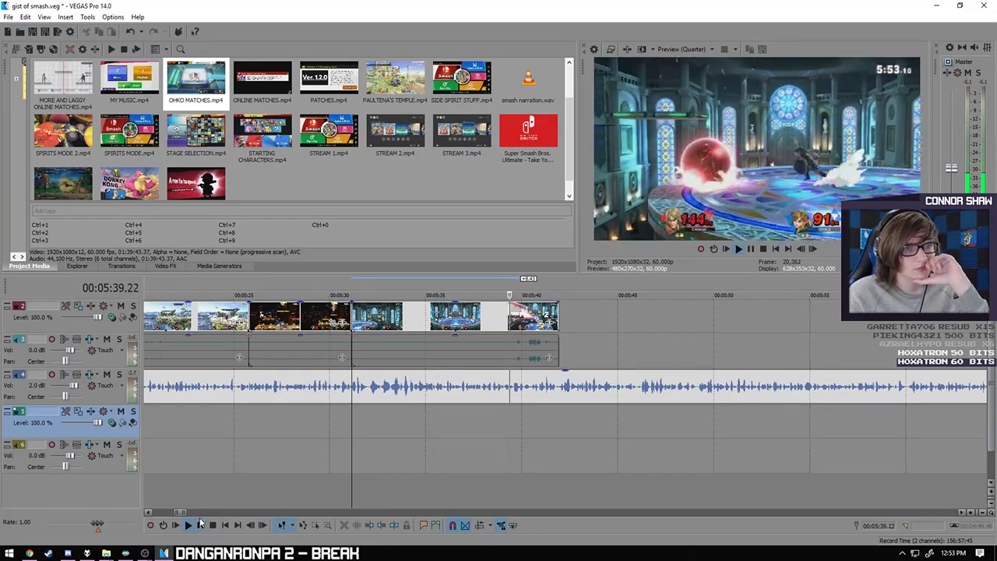
click(200, 526)
scroll(374, 483, down, 5)
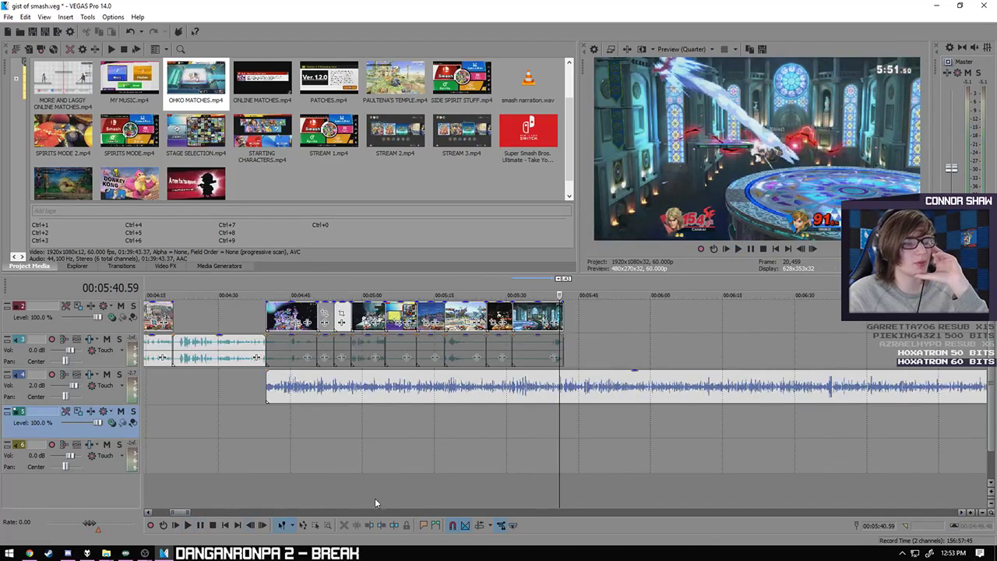
- Extend the end of the OHKO MATCHES footage on the video track to about 00:50:00
drag(559, 318, 842, 324)
scroll(615, 348, down, 5)
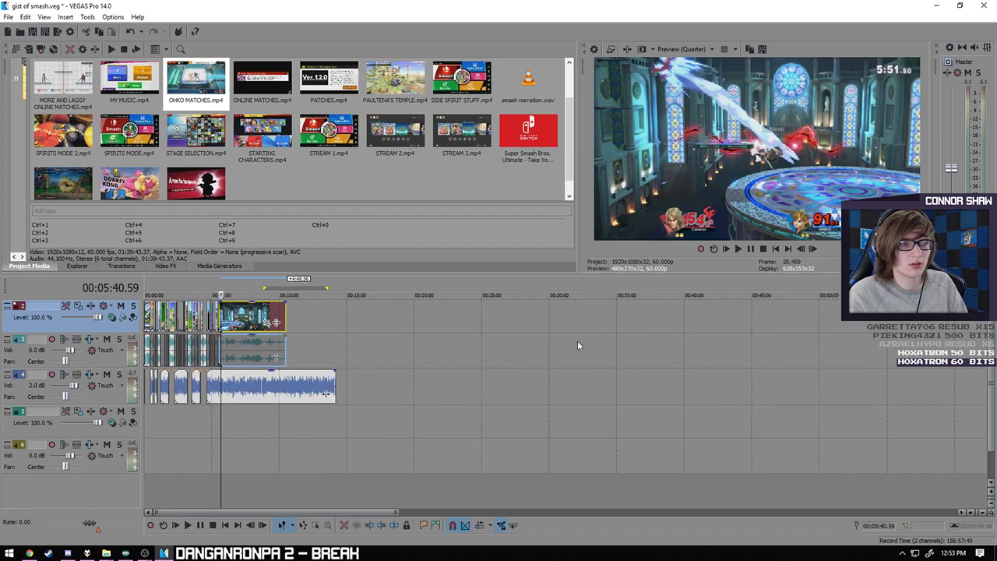
drag(277, 320, 824, 321)
- Skim the extended OHKO MATCHES footage from 00:33:22.22 to 00:40:58.12 for another fitting moment
click(594, 422)
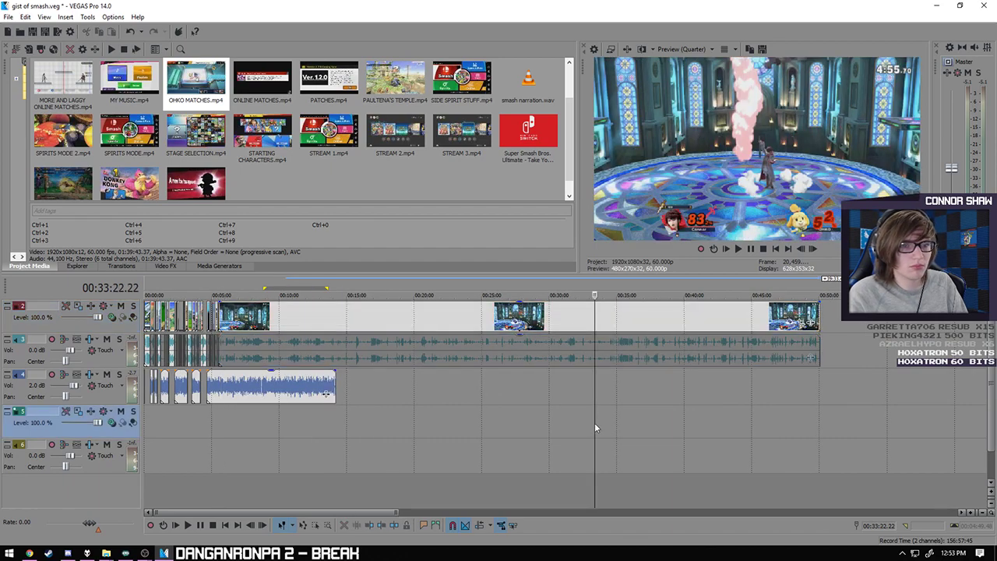
scroll(616, 426, up, 3)
key(space)
scroll(662, 419, up, 3)
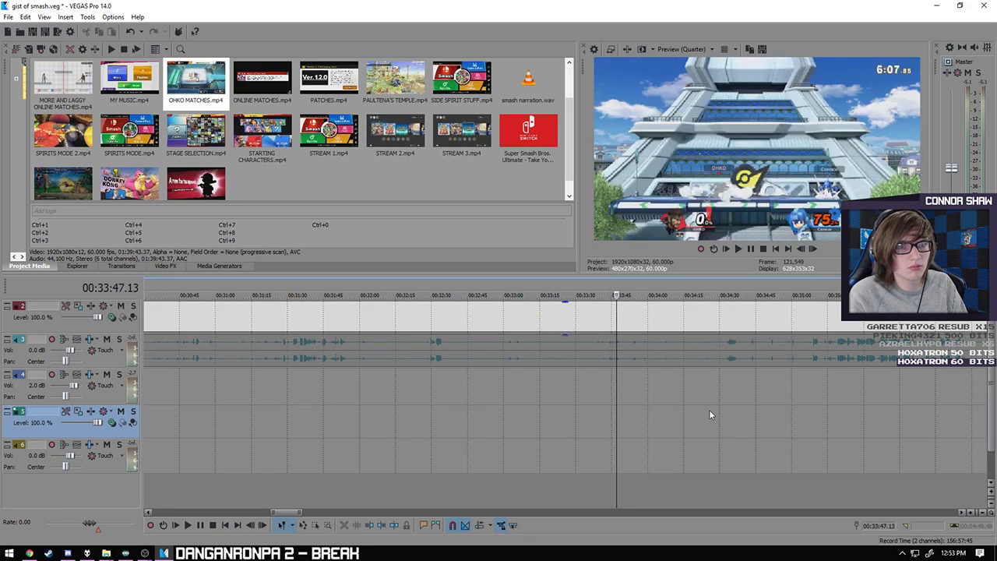
click(740, 395)
click(869, 389)
scroll(779, 397, down, 3)
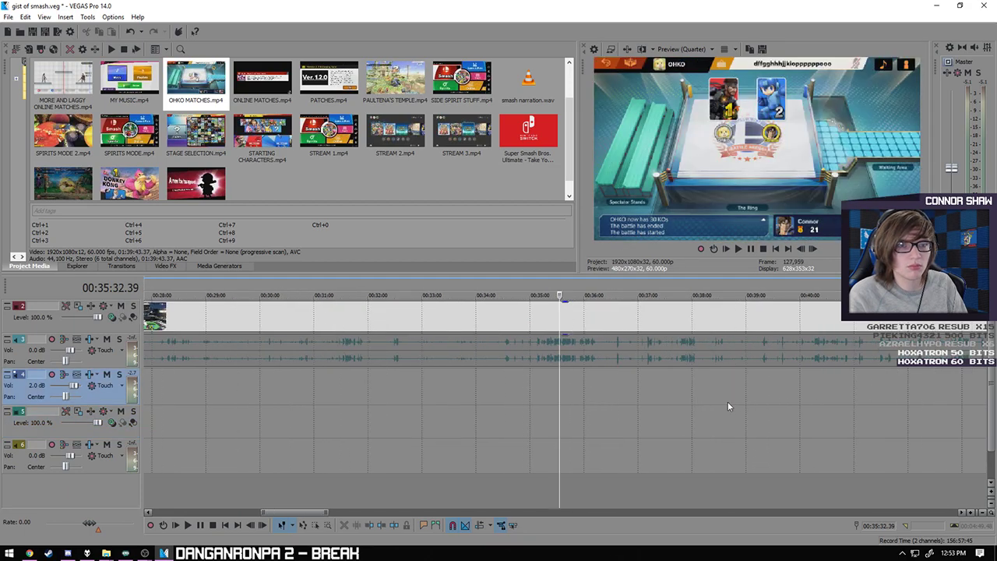
click(752, 399)
click(852, 402)
scroll(913, 405, down, 3)
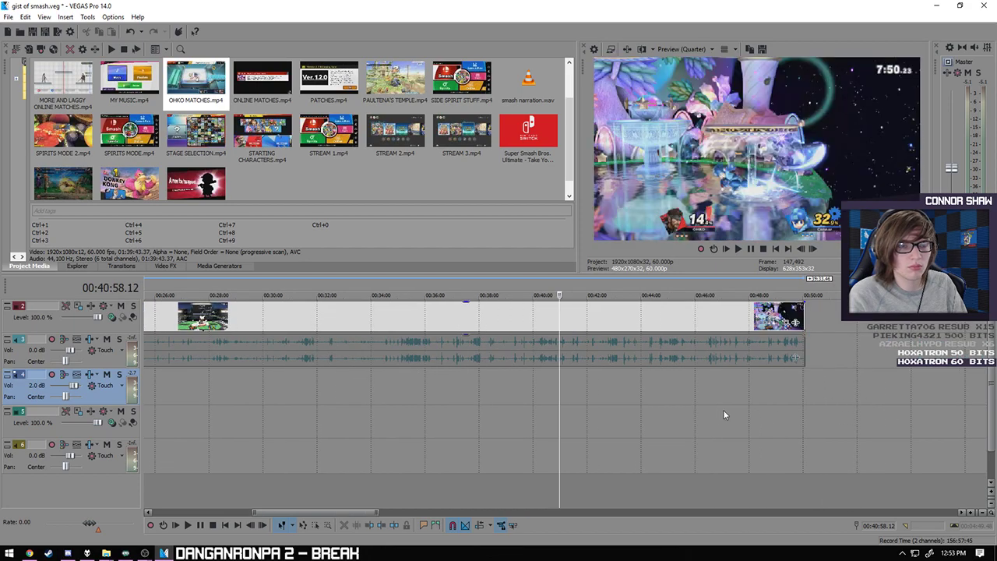
- Delete the extended OHKO MATCHES footage from the video track
scroll(474, 398, down, 3)
click(343, 324)
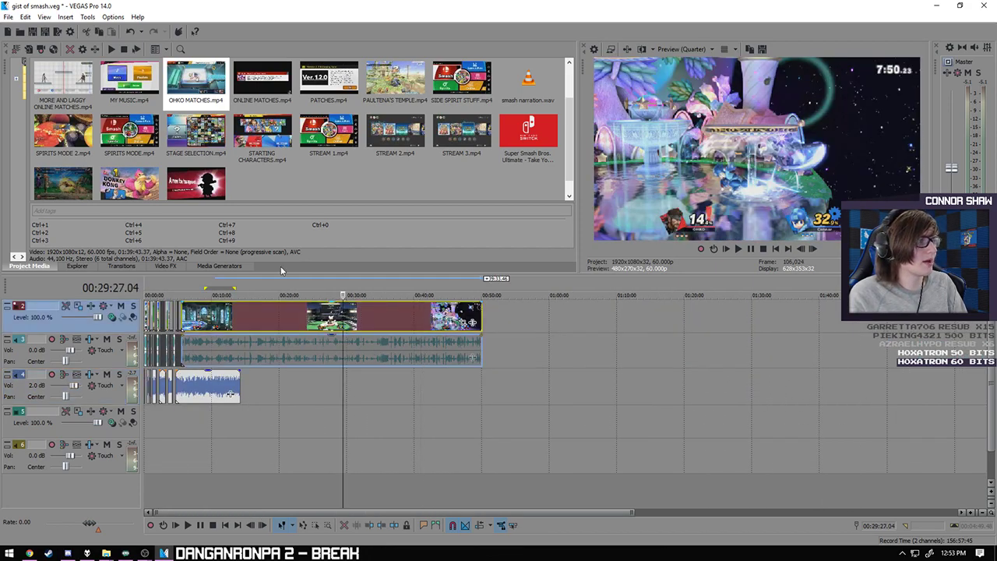
key(Delete)
- Add STREAM 3.mp4 on the empty tracks below the narration, starting at about 00:24:00
scroll(320, 144, down, 1)
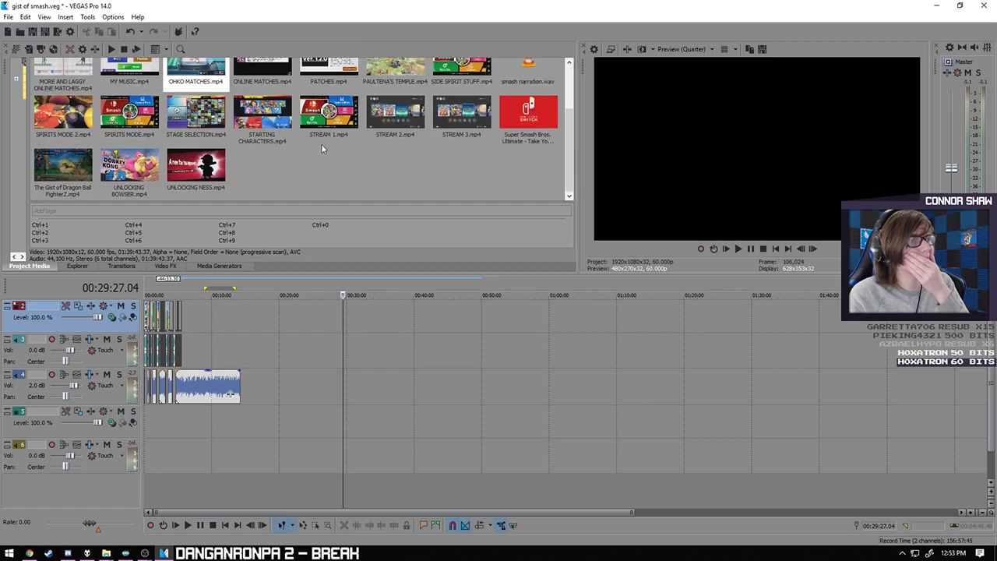
drag(454, 121, 315, 426)
click(507, 460)
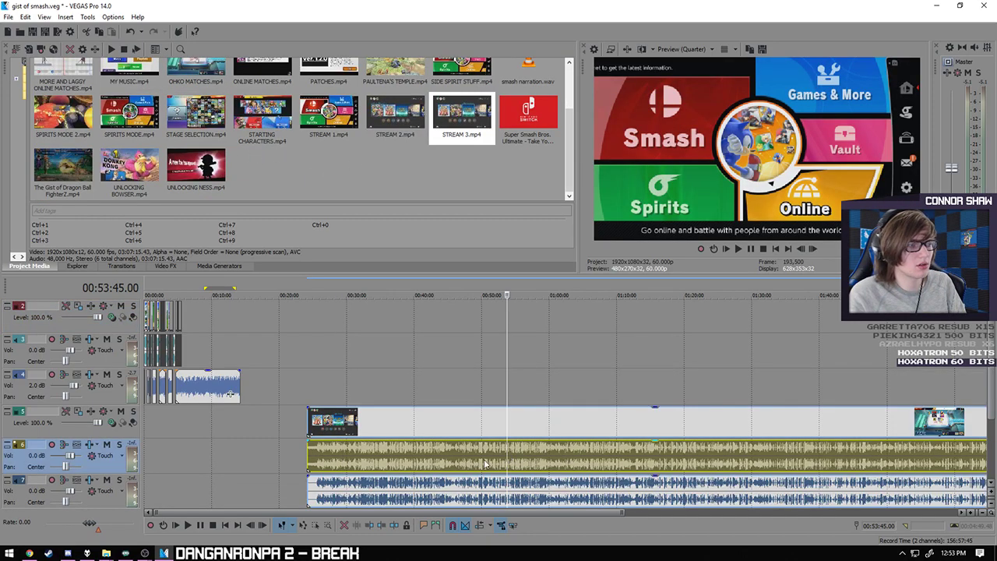
- Delete the second STREAM 3 audio track and mute the footage's remaining audio event
click(110, 488)
scroll(109, 488, down, 1)
key(Delete)
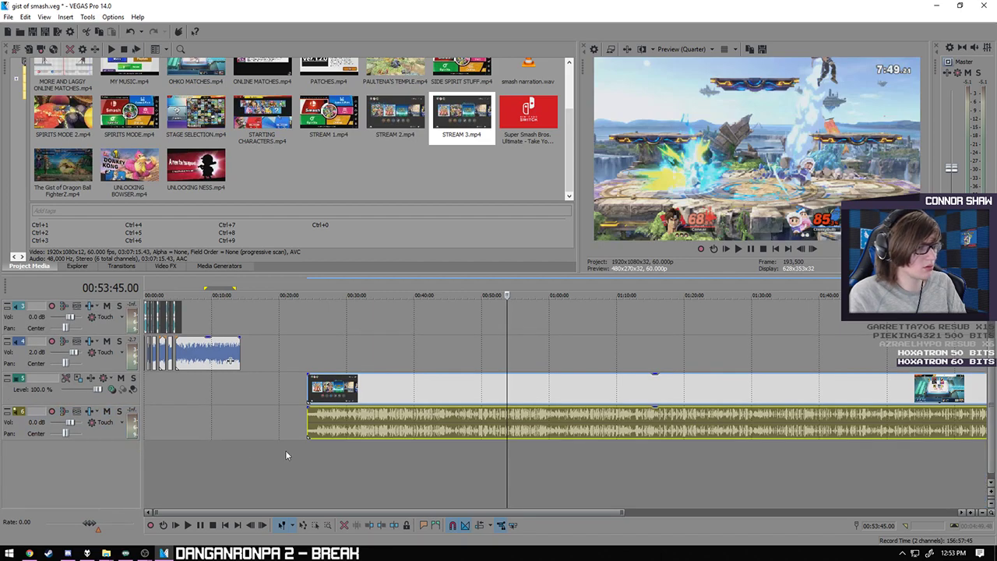
click(502, 428)
right_click(503, 428)
mouse_move(516, 318)
click(669, 320)
- Skim the STREAM 3 footage to about 01:53:25 and examine the knockout there frame by frame
click(629, 427)
click(805, 421)
click(910, 423)
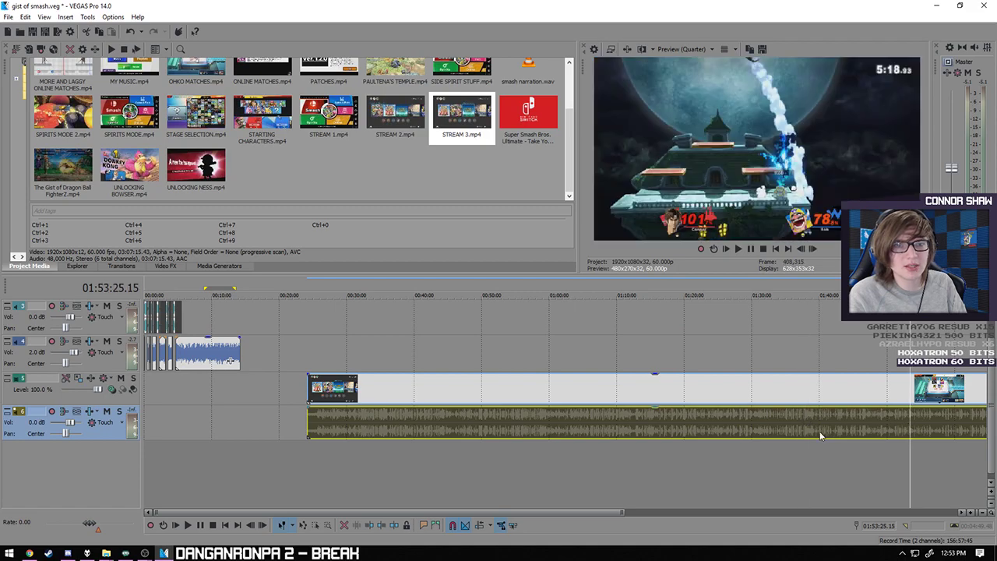
scroll(701, 452, up, 5)
scroll(786, 435, up, 6)
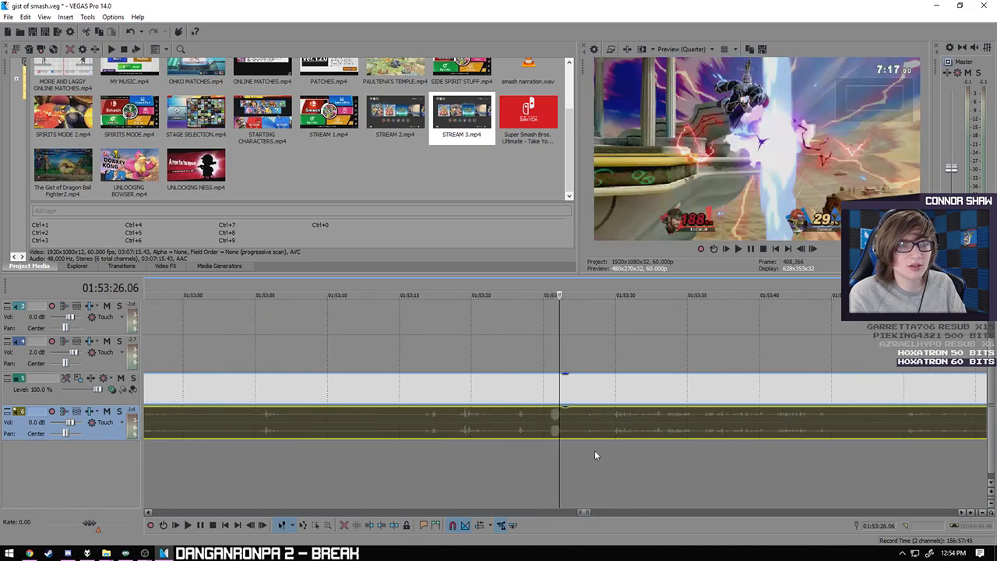
key(Left)
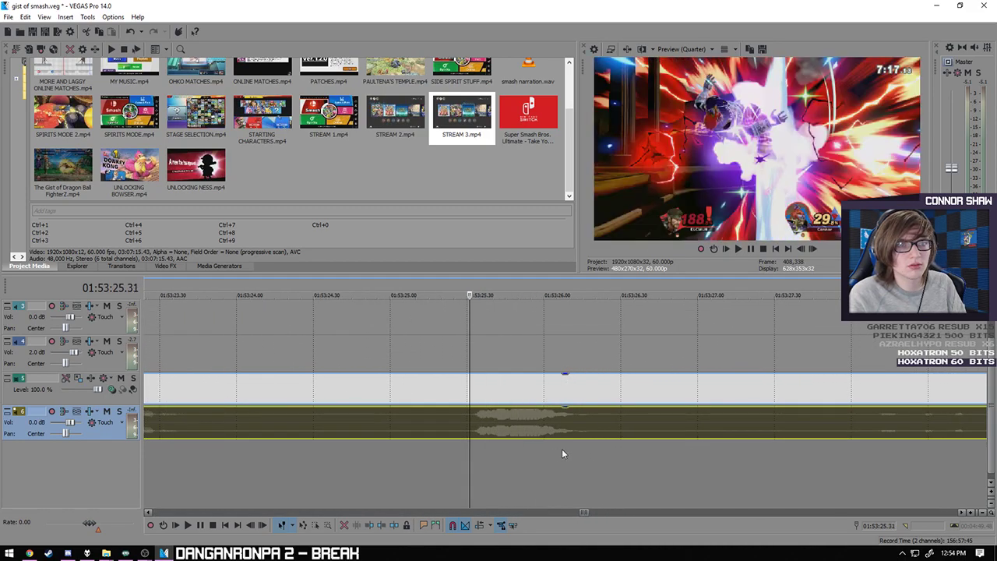
key(Right)
key(Right)
key(Right)
key(Right)
key(Right)
key(Right)
key(Right)
key(Right)
key(Right)
key(Right)
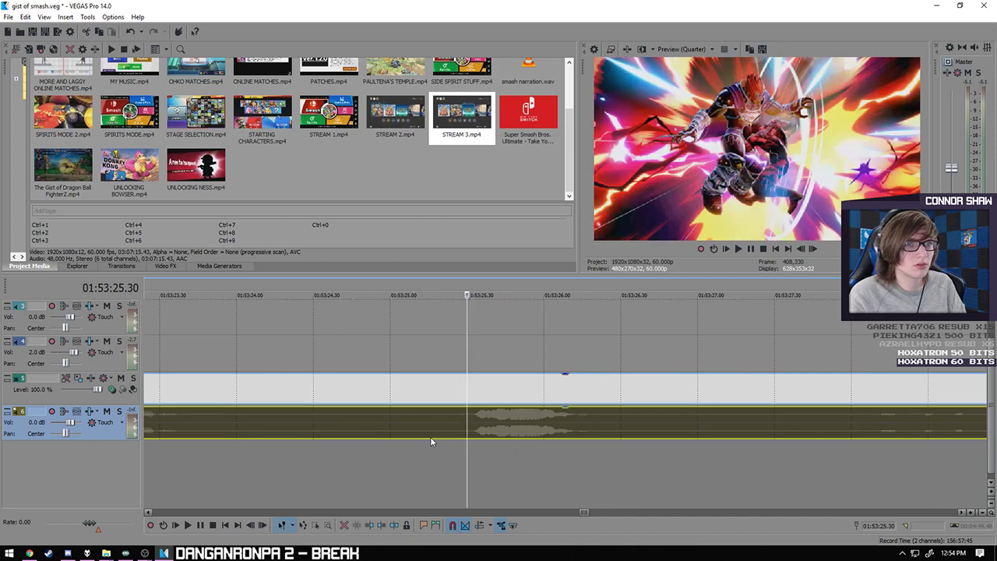
key(space)
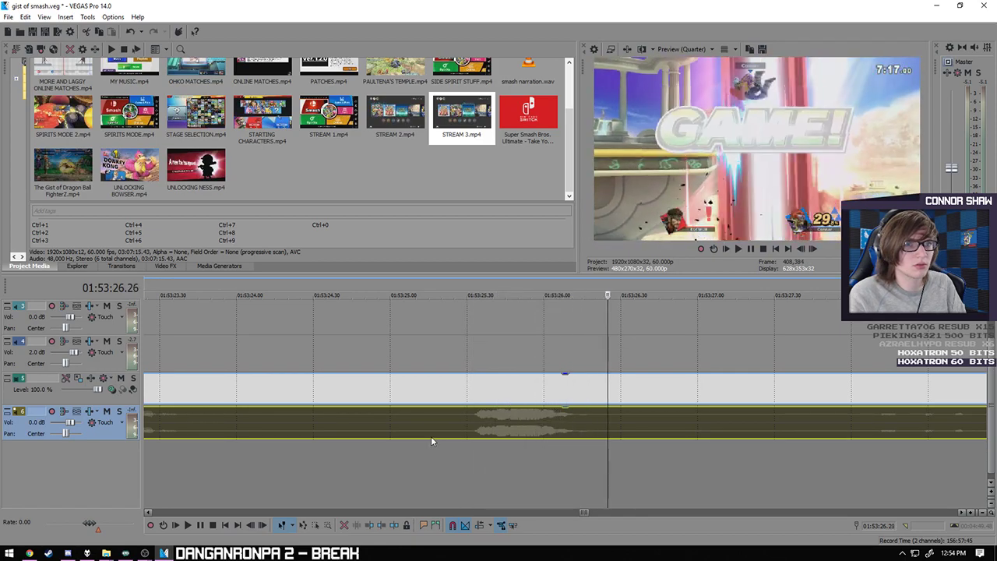
- Play the fight leading up to that knockout from about 01:53:19 to 01:53:25
scroll(431, 441, down, 5)
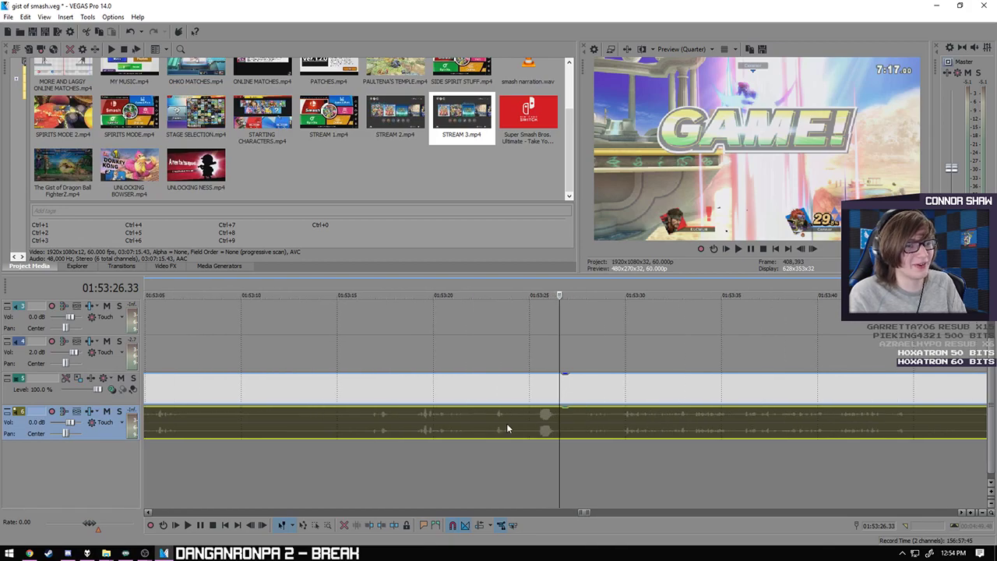
click(347, 416)
click(189, 526)
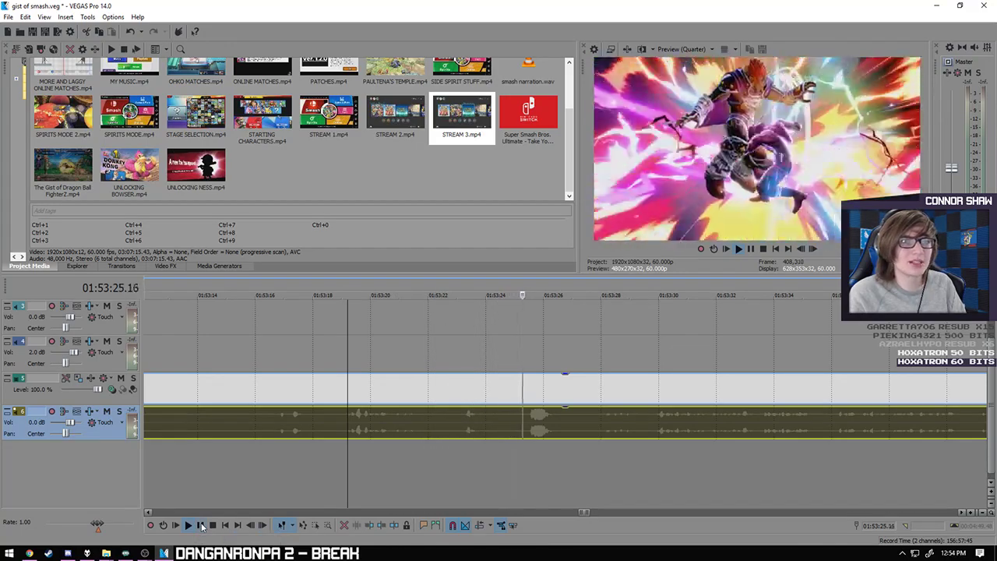
click(201, 527)
- Skim the following STREAM 3 matches up to 02:00:10.40 for a fitting moment
scroll(513, 492, down, 3)
click(699, 434)
click(844, 418)
scroll(774, 434, down, 4)
click(696, 420)
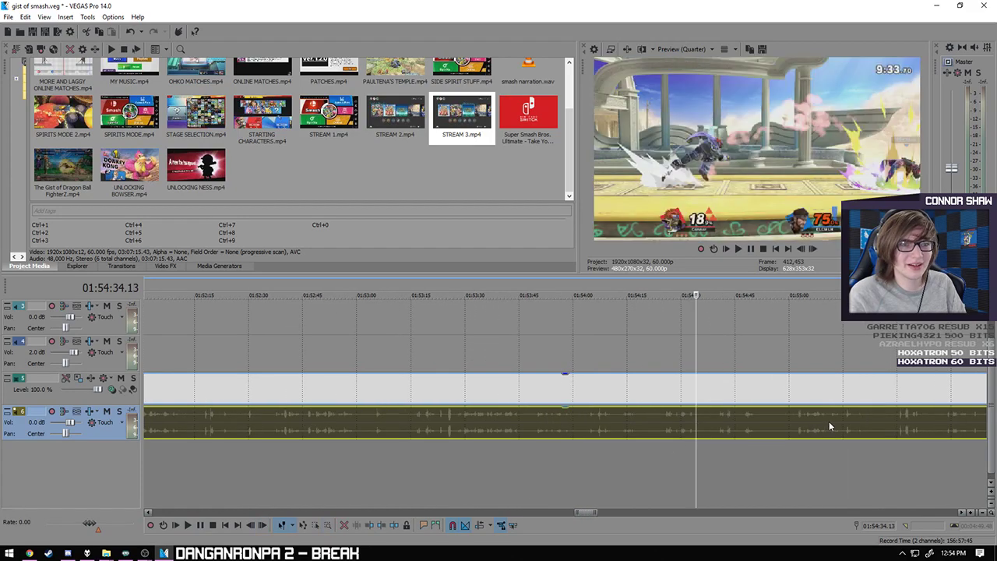
click(814, 412)
scroll(919, 431, down, 2)
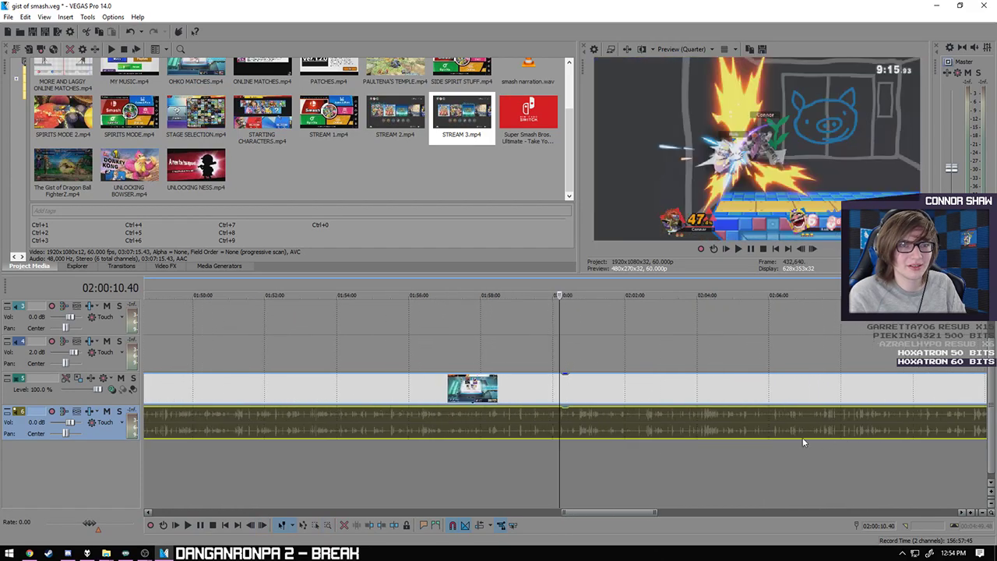
scroll(548, 424, up, 5)
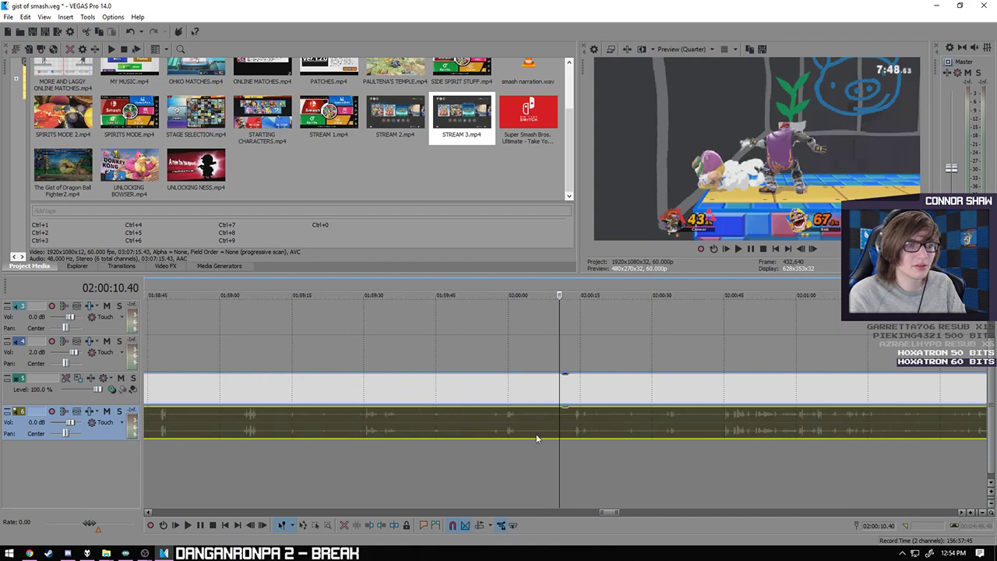
- Play the Wario fight from about 02:00:41 to 02:00:44.38 and skim on to 02:01:29.27
click(705, 420)
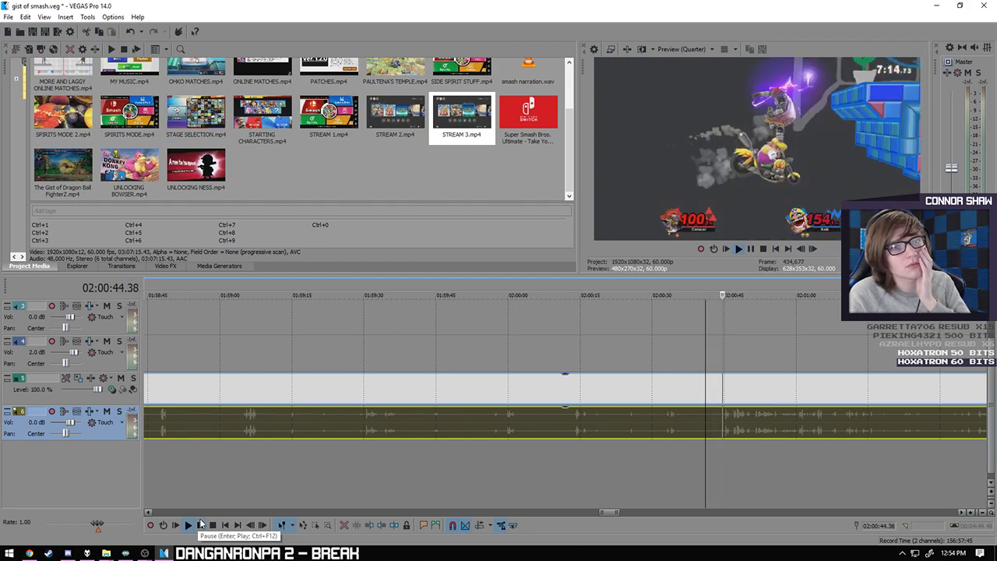
key(Return)
click(824, 416)
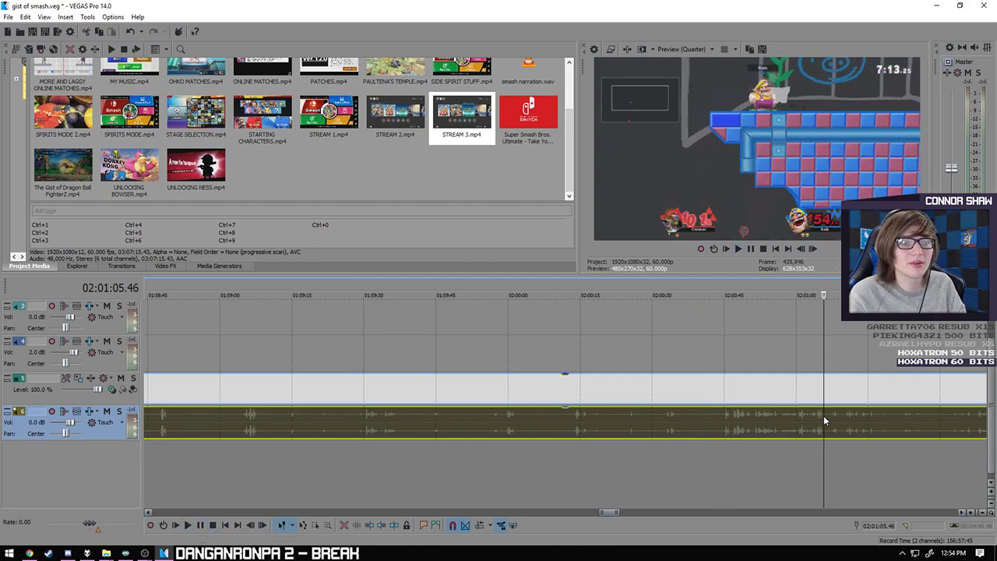
click(881, 423)
click(937, 418)
scroll(937, 418, down, 3)
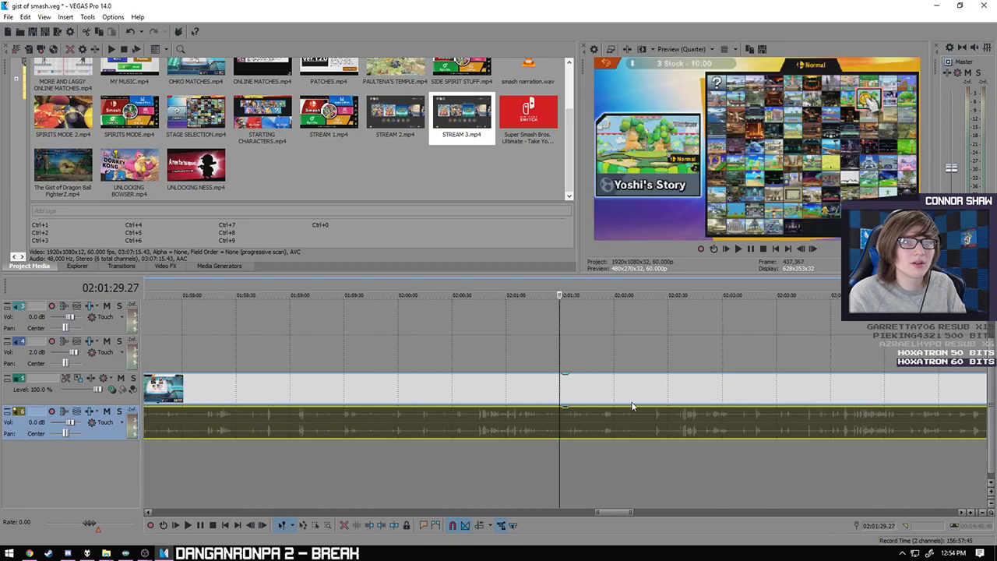
- Skim the Yoshi's Story match from 02:02:08.31 to 02:03:37.03, briefly playing it from 02:02:26.41
click(630, 421)
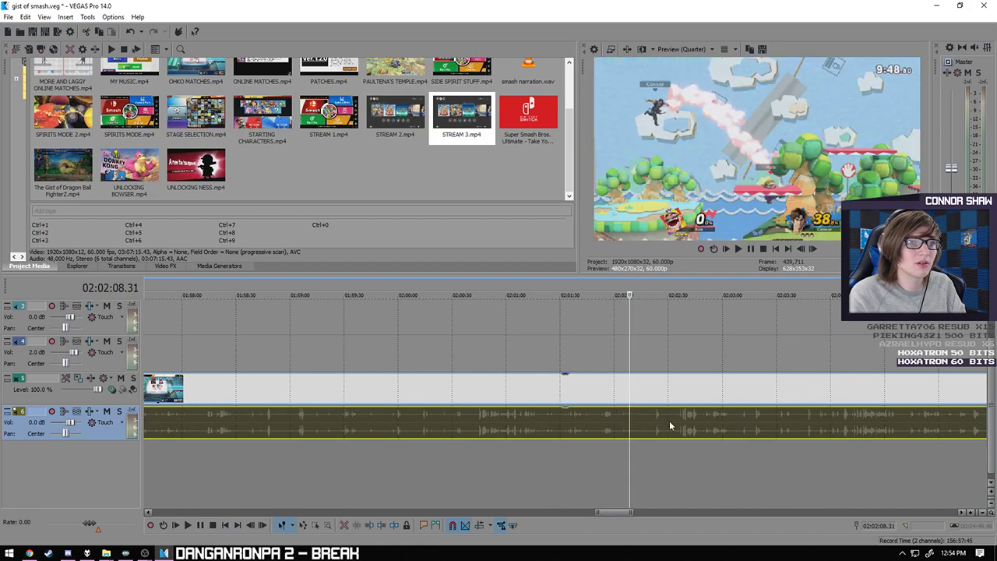
click(663, 424)
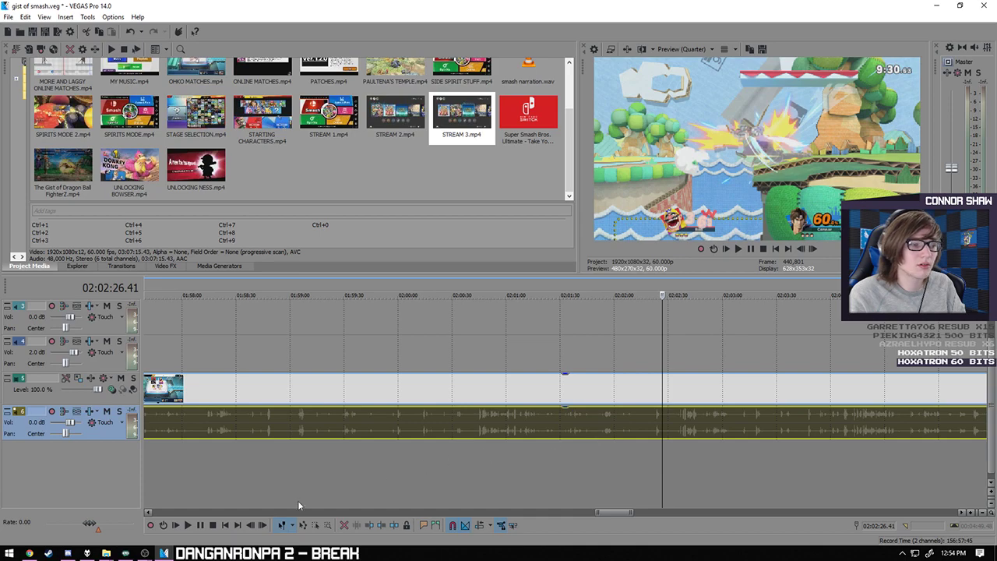
click(188, 526)
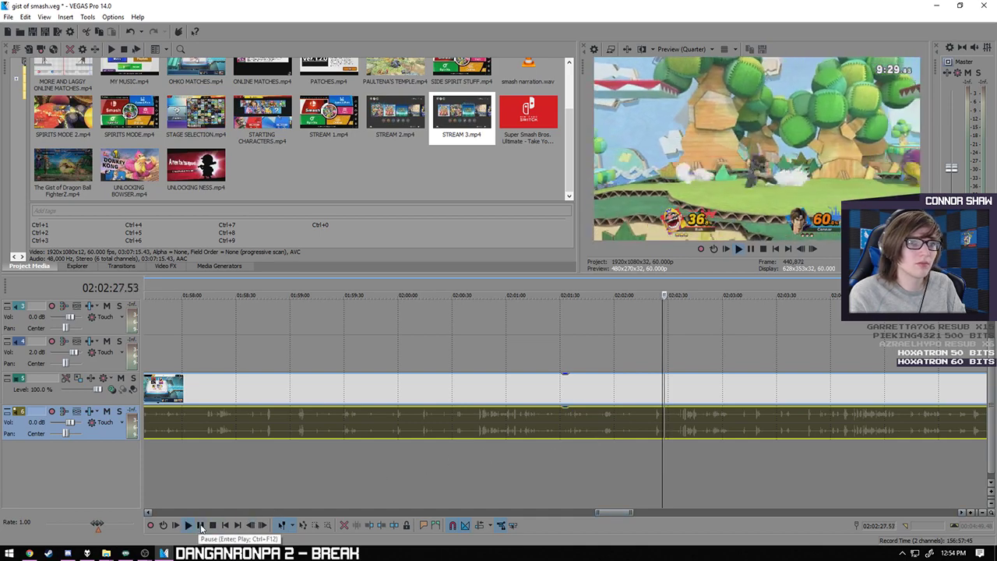
click(200, 526)
click(761, 448)
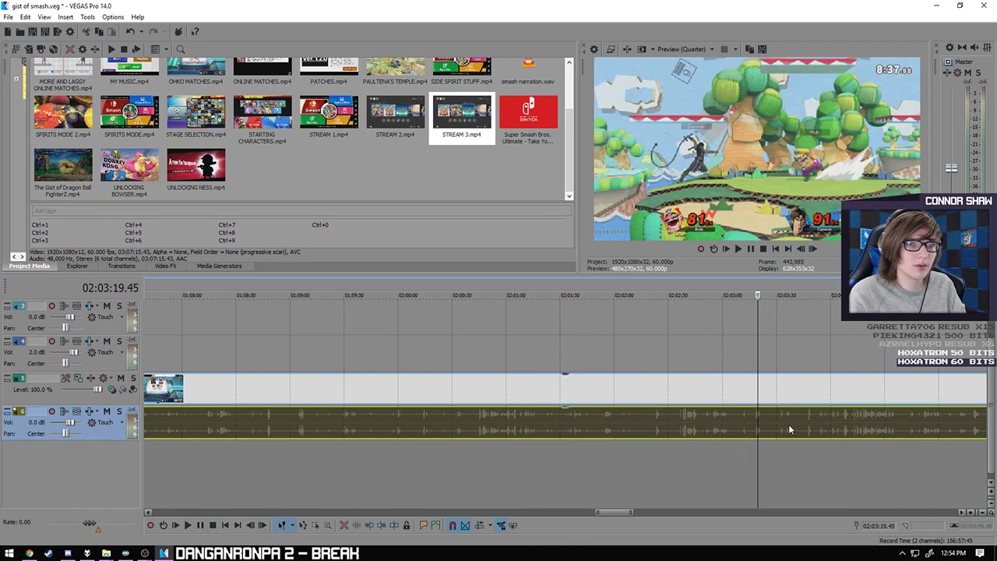
click(789, 429)
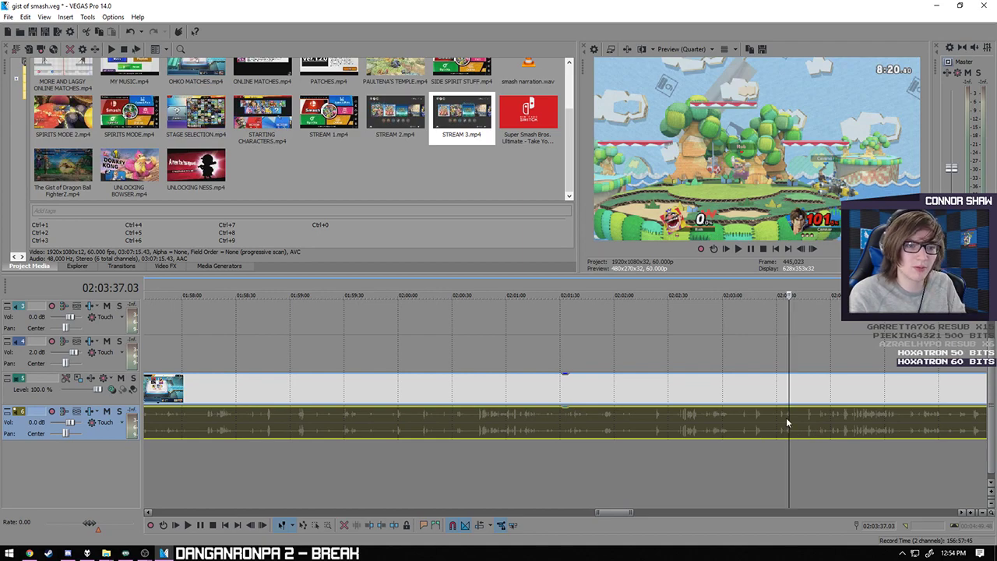
- Locate Wario's knockout on Yoshi's Story and play the footage from 02:03:28.42 to 02:03:30.55
click(784, 423)
scroll(748, 429, up, 5)
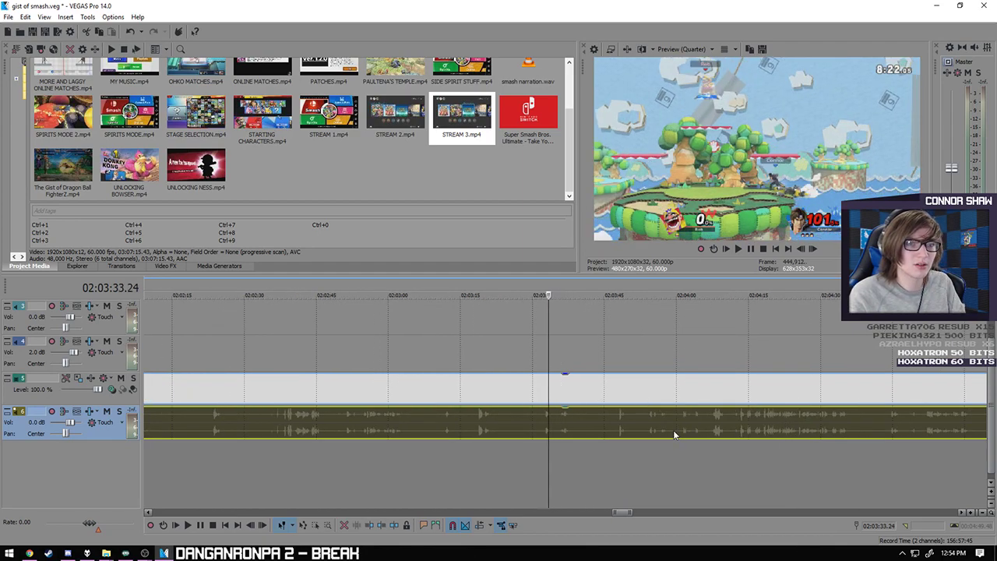
key(j)
key(j)
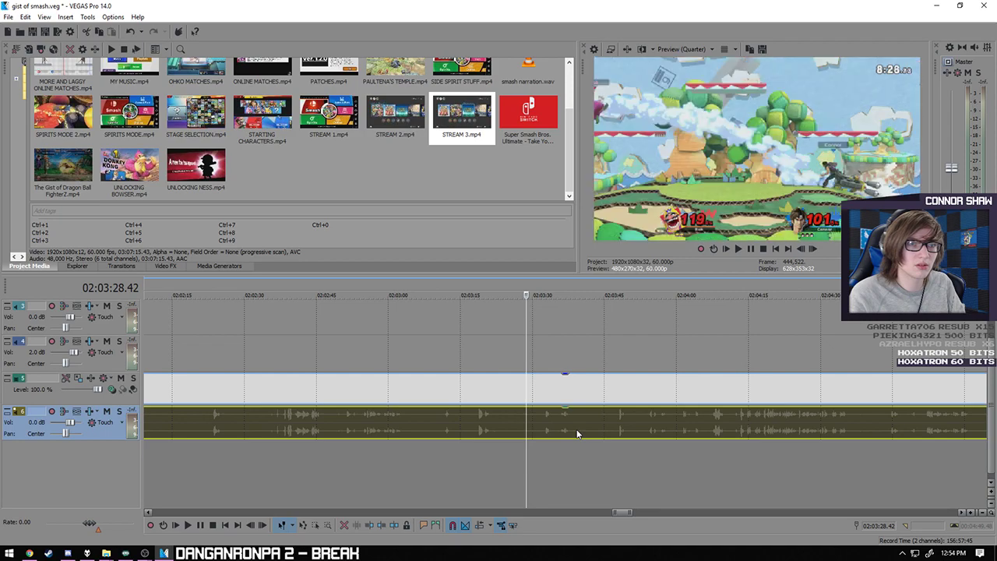
click(188, 526)
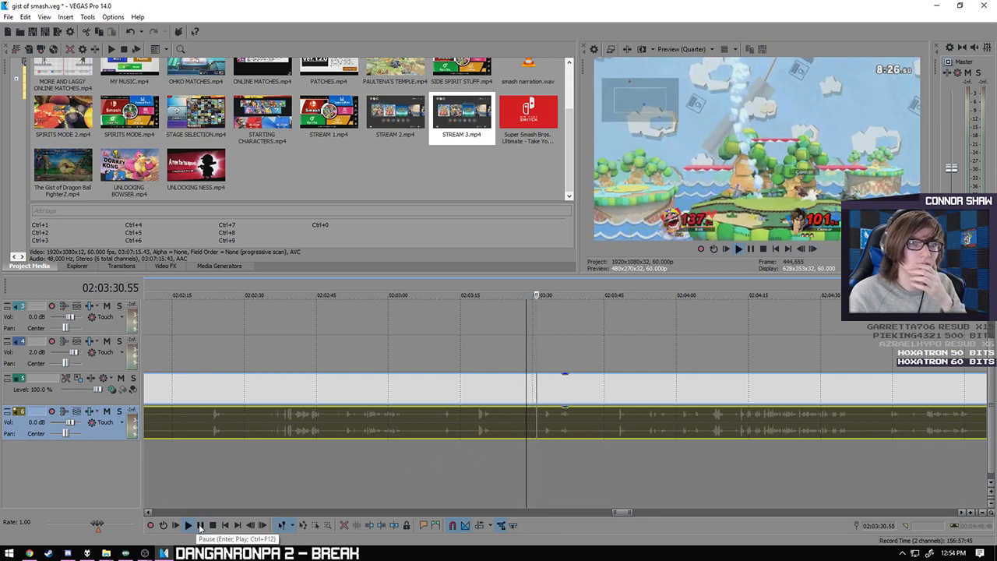
click(202, 526)
- Play the Yoshi's Story fight from about 02:02:51 and check the footage around 02:03:34.21
click(338, 425)
click(346, 426)
click(189, 526)
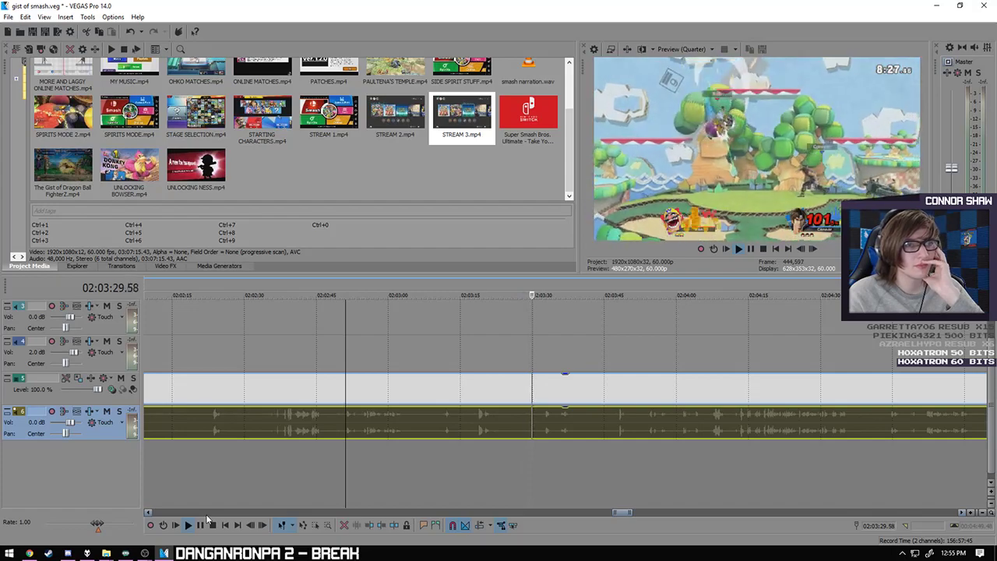
click(444, 424)
click(581, 420)
click(553, 428)
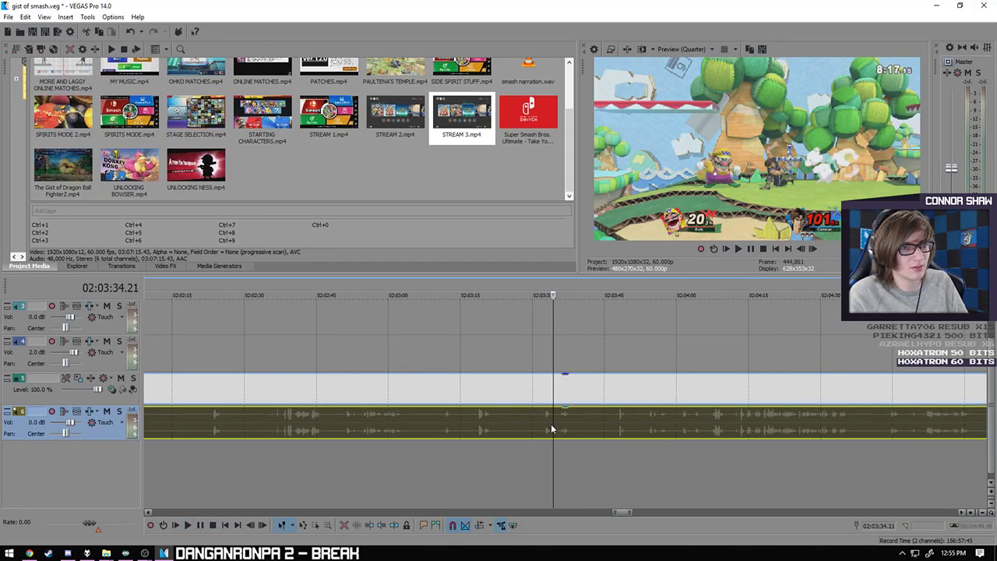
- Split the STREAM 3 footage at 02:03:33.13, just after Wario's knockout, and delete everything after it
click(534, 427)
scroll(550, 428, up, 3)
key(space)
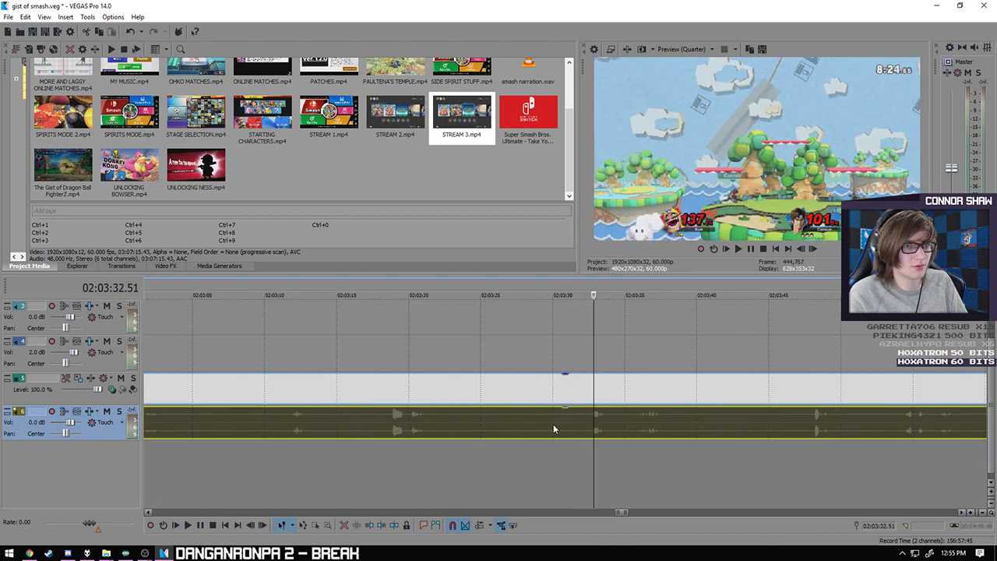
key(space)
key(s)
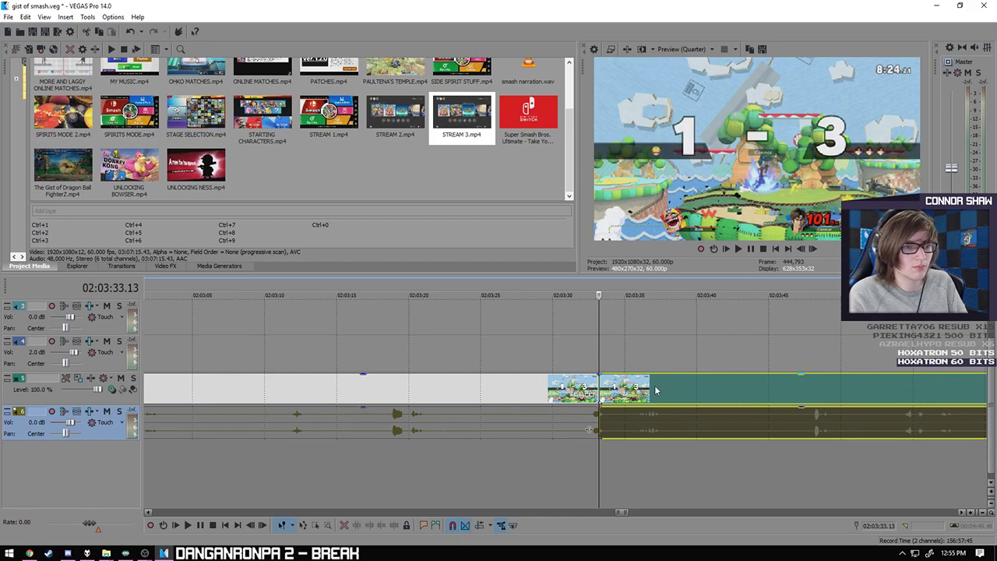
key(Delete)
- Split the trimmed STREAM 3 footage at about 02:03:14 and delete the part before it, keeping the seconds up to Wario's knockout
click(344, 427)
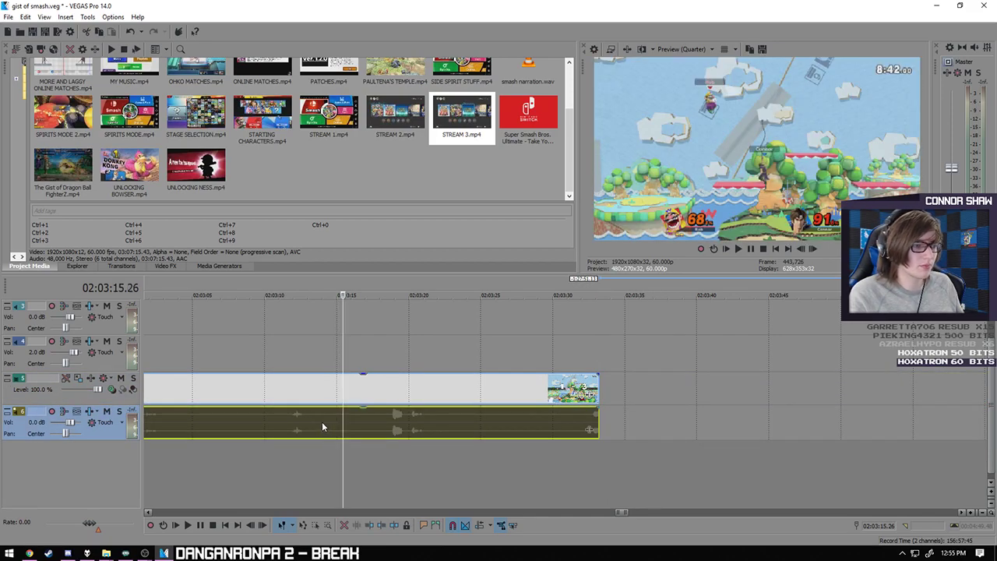
click(323, 427)
key(s)
click(290, 389)
key(Delete)
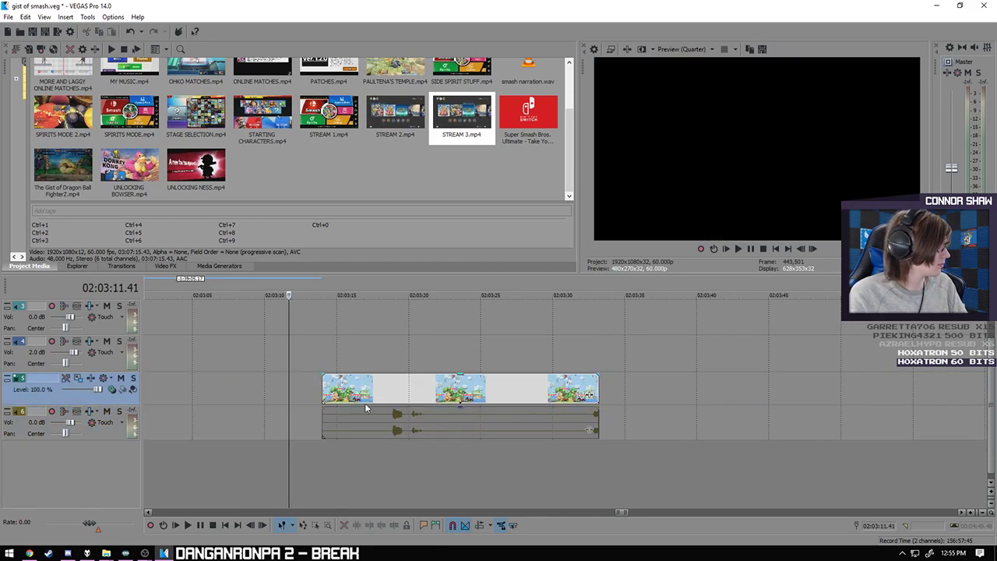
- Move the trimmed Wario clip to the main video track, directly against the end of the preceding clip at 00:05:31.09
scroll(379, 406, down, 5)
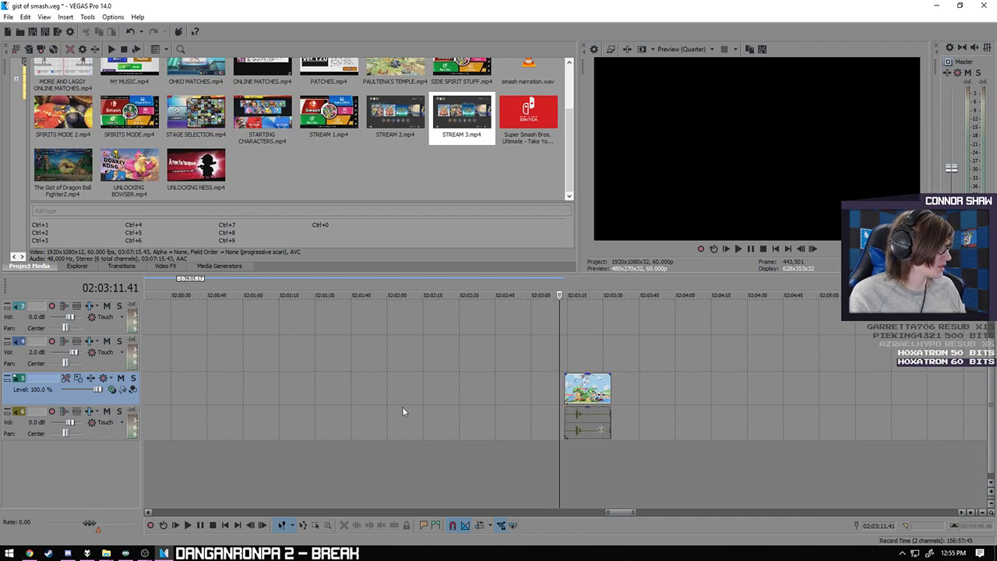
scroll(402, 411, down, 1)
click(570, 421)
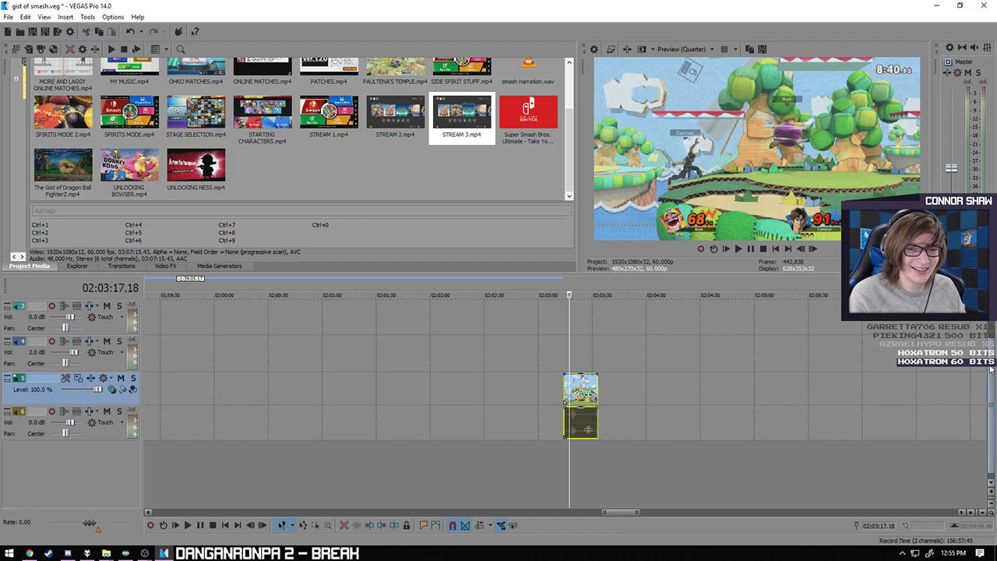
click(991, 370)
scroll(525, 423, down, 1)
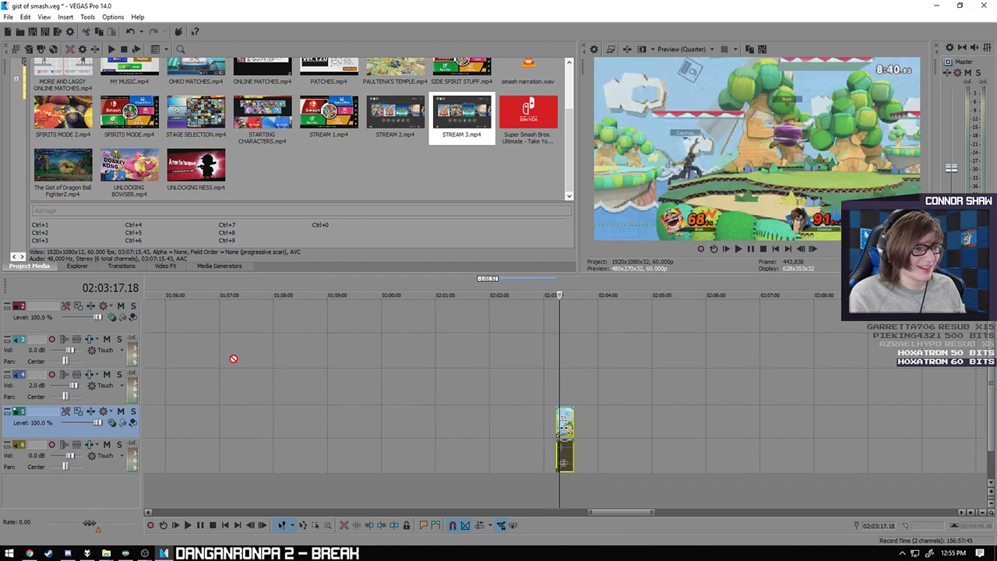
scroll(45, 340, up, 1)
scroll(44, 340, left, 5)
scroll(45, 340, left, 10)
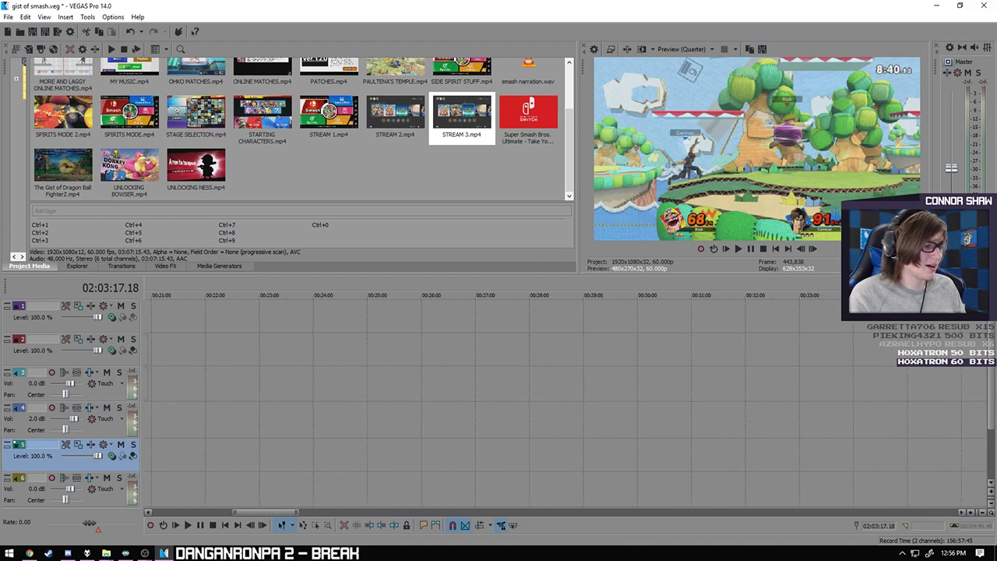
scroll(483, 401, left, 4)
click(266, 460)
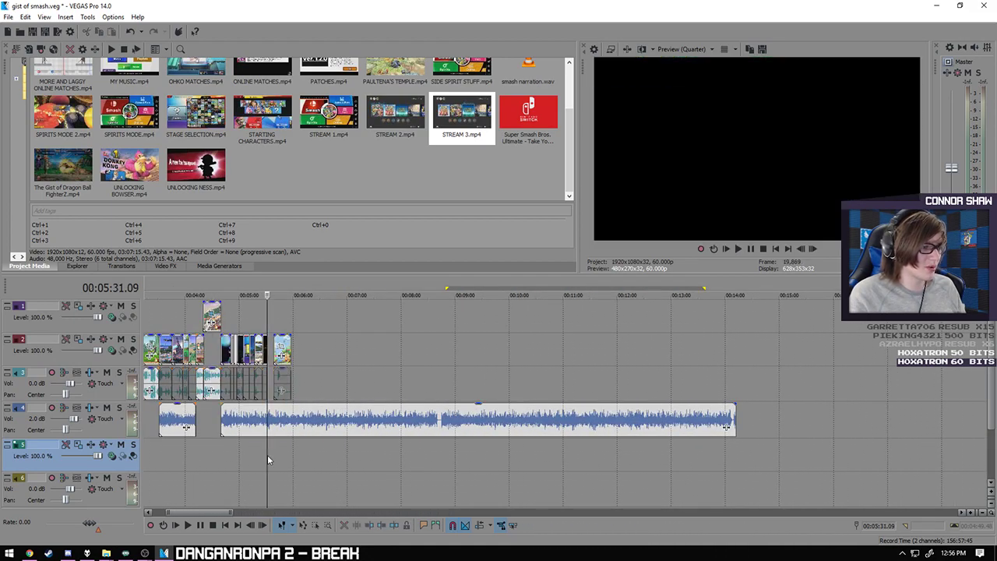
scroll(267, 460, up, 8)
click(581, 376)
click(575, 354)
drag(784, 355, 572, 356)
- Play the placed Yoshi's Story clip against the narration and examine the fight around 00:05:41.56
scroll(678, 471, down, 6)
click(683, 472)
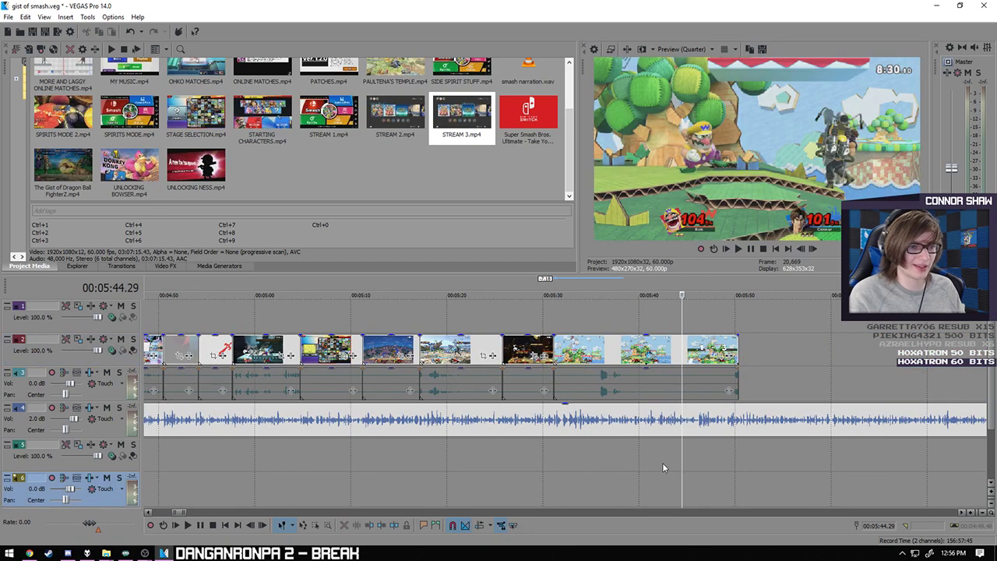
click(662, 468)
key(space)
scroll(548, 492, up, 4)
click(478, 461)
click(188, 525)
click(199, 527)
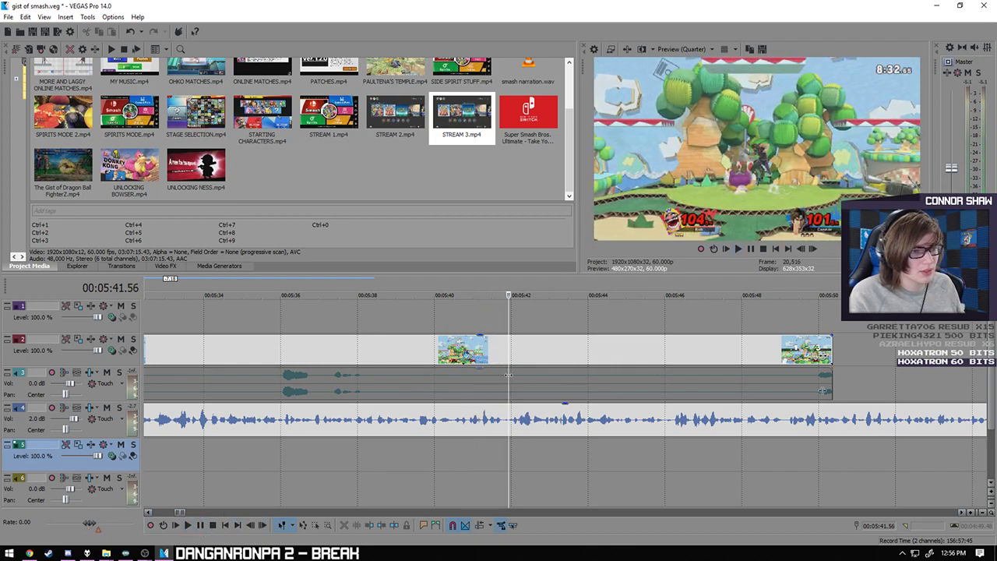
- Split the Yoshi's Story clip, delete its opening part and pull the remainder back against the preceding clip
click(506, 376)
key(s)
click(441, 344)
key(Delete)
click(513, 354)
drag(513, 354, 188, 355)
scroll(426, 352, down, 5)
drag(478, 343, 457, 343)
- Play the shortened Wario fight clip from 00:05:31.09 to check how it fits the narration
click(460, 446)
click(188, 524)
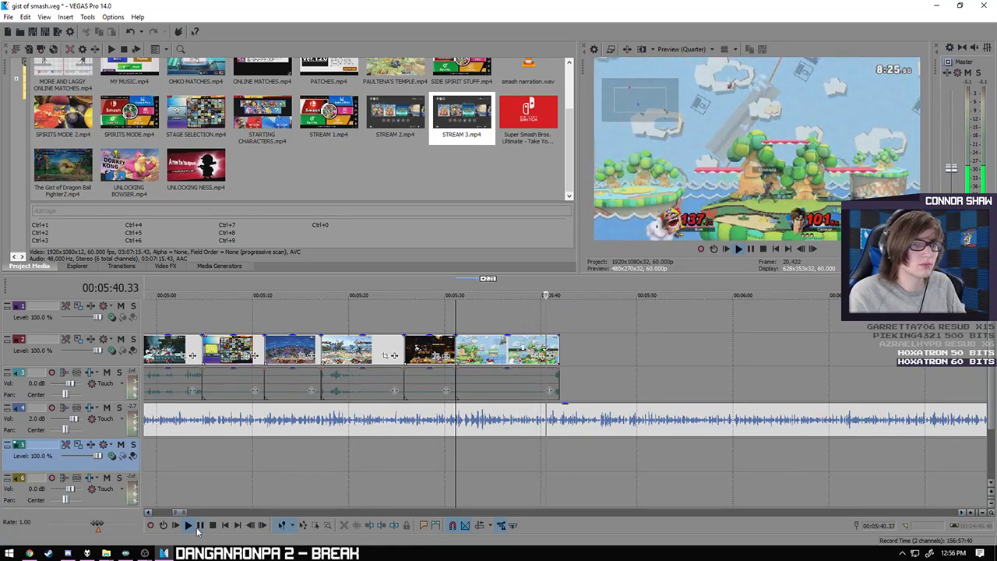
click(200, 525)
scroll(474, 480, up, 3)
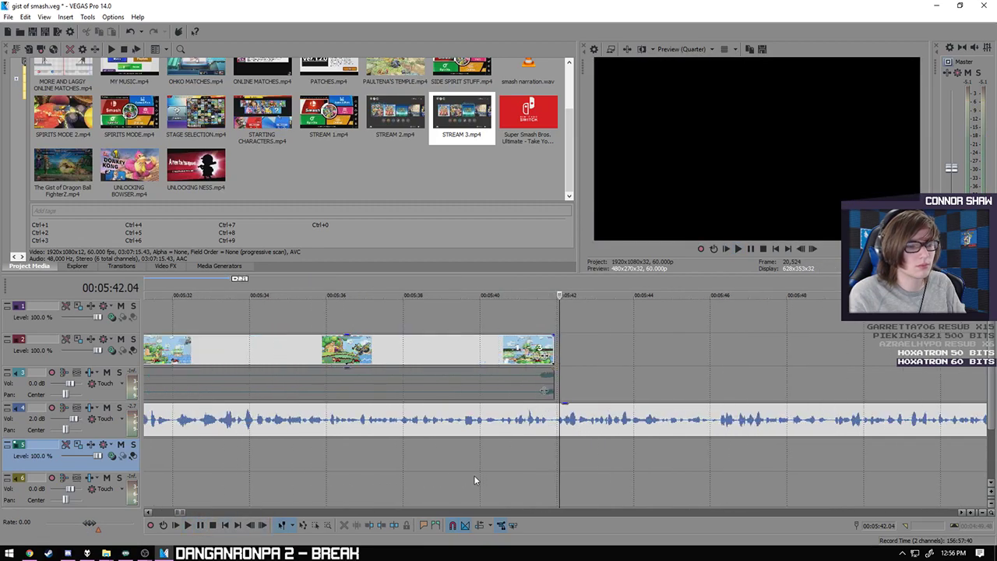
scroll(532, 466, down, 4)
click(455, 453)
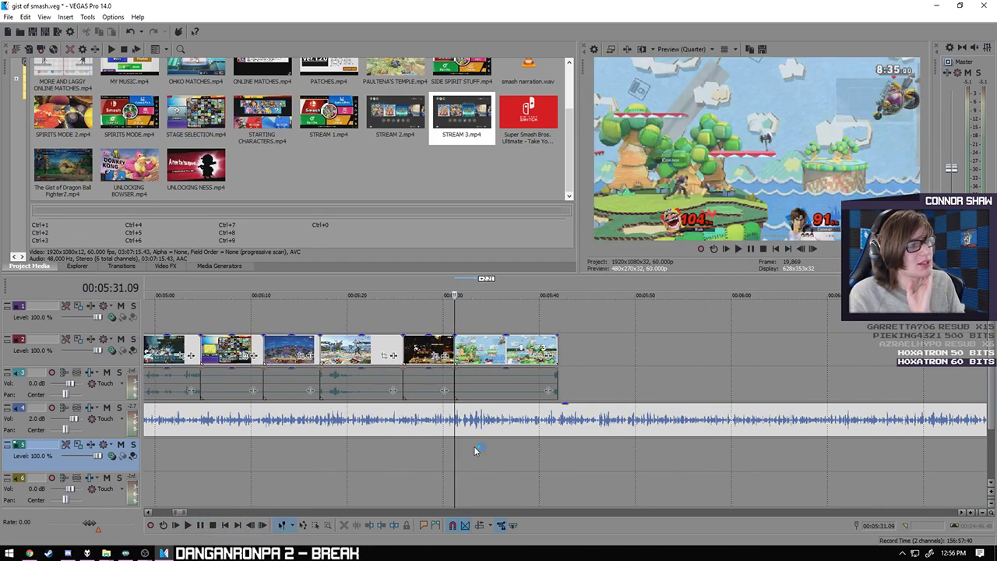
click(188, 526)
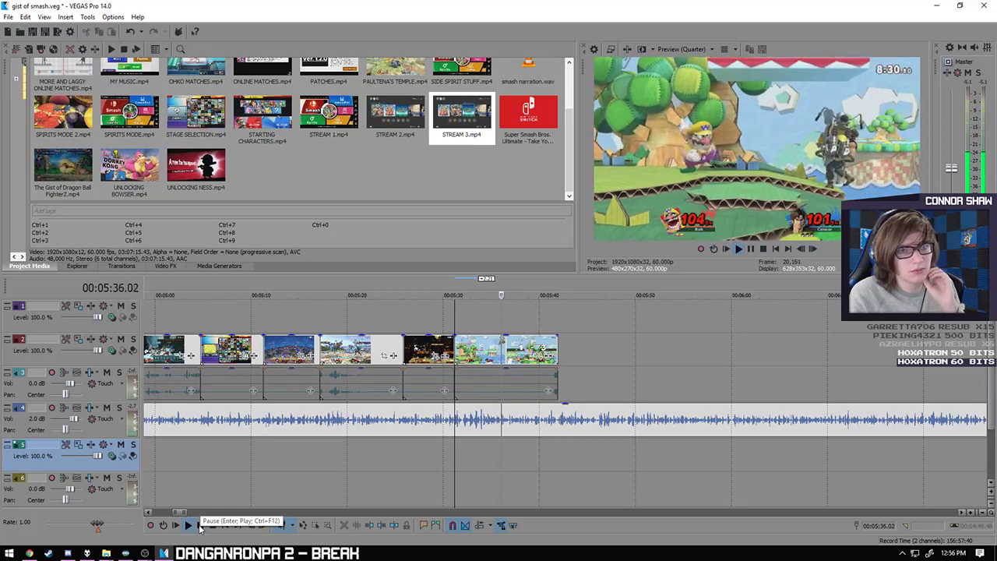
click(199, 528)
- Delete the Yoshi's Story Wario clip from the end of the main video track
scroll(441, 500, down, 4)
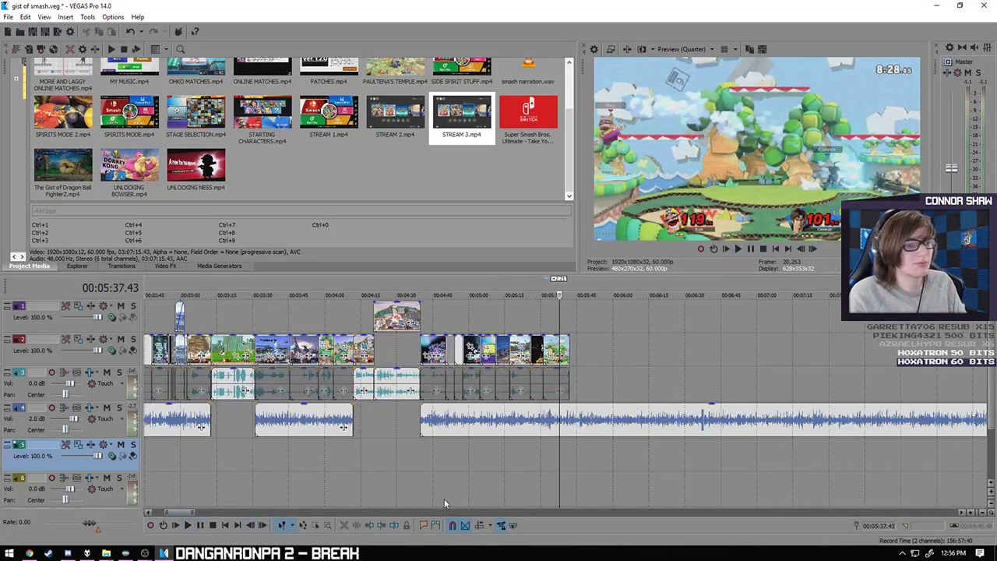
click(555, 350)
key(Delete)
- Add STREAM 3.mp4 to the empty tracks after the narration and remove its extra audio track
scroll(615, 373, down, 8)
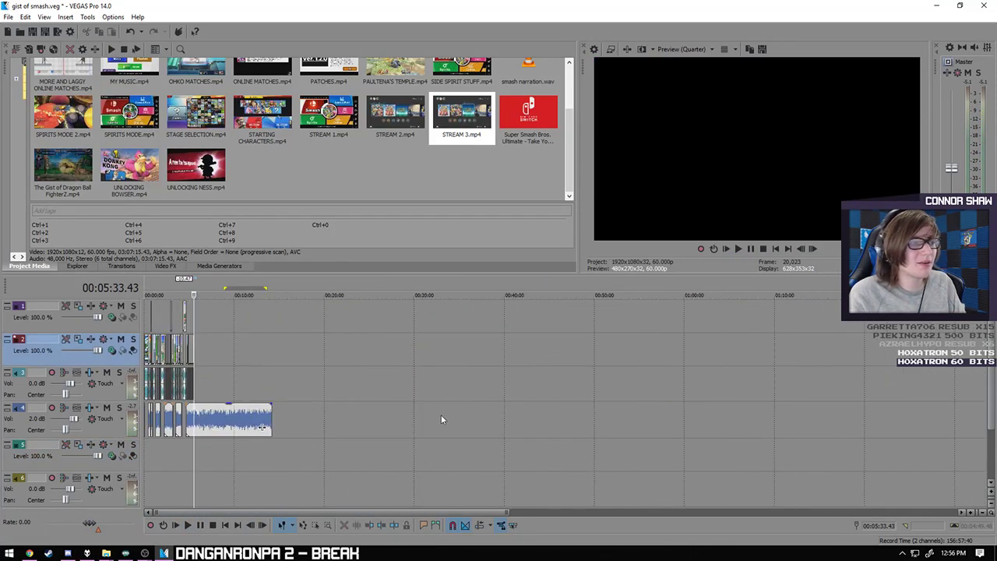
drag(462, 117, 356, 454)
scroll(437, 455, down, 3)
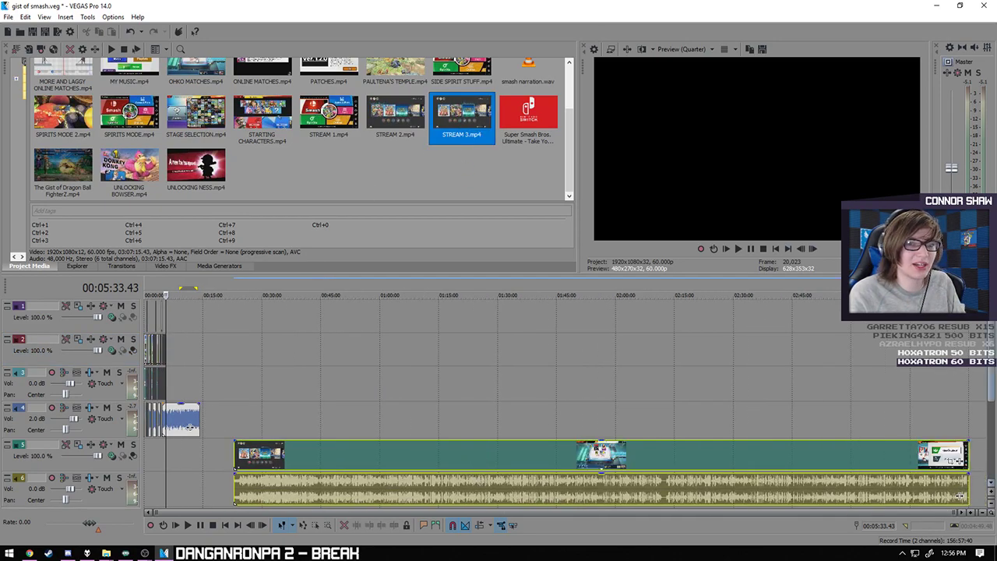
scroll(152, 423, down, 3)
key(Delete)
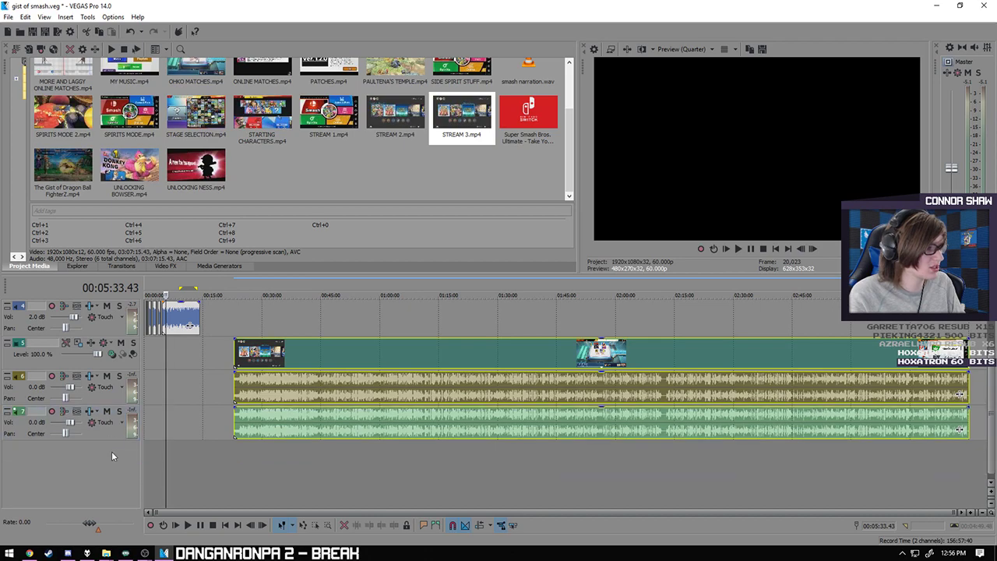
key(Delete)
- Skim the late STREAM 3 arena matches from 03:09:43.28 to 03:18:13.07 for a fitting fight
click(654, 426)
click(808, 426)
click(865, 427)
click(890, 427)
scroll(674, 434, up, 5)
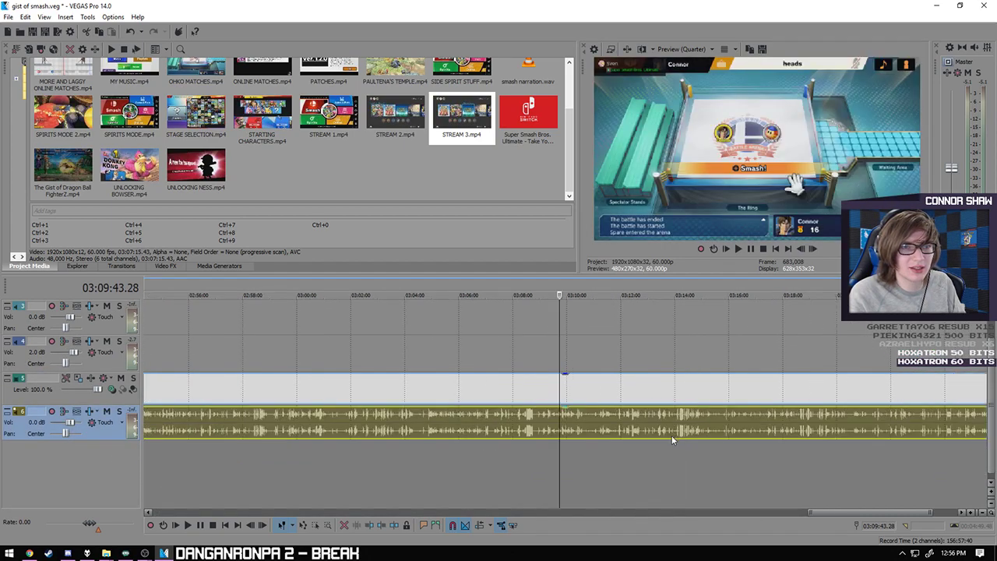
click(723, 430)
click(722, 430)
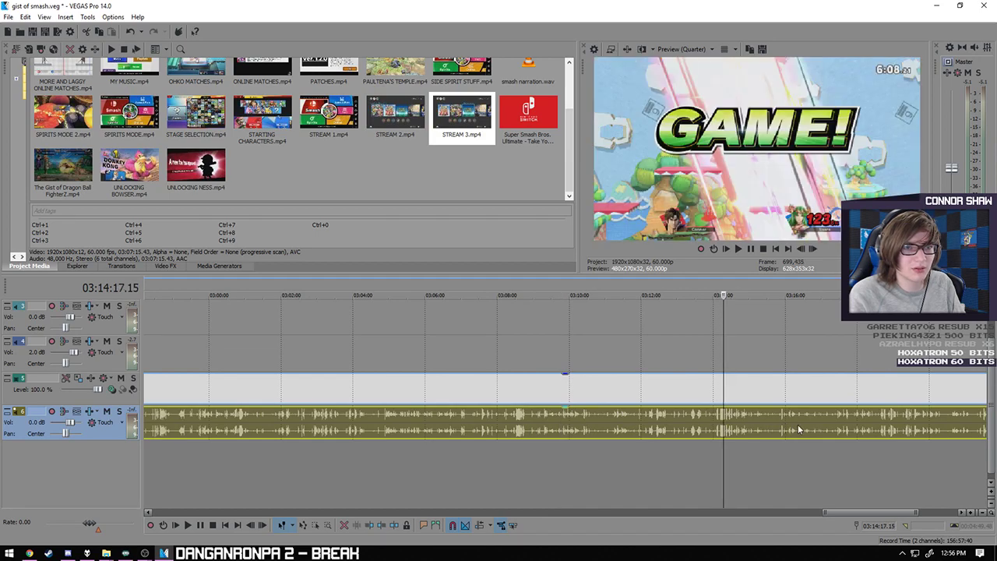
click(839, 422)
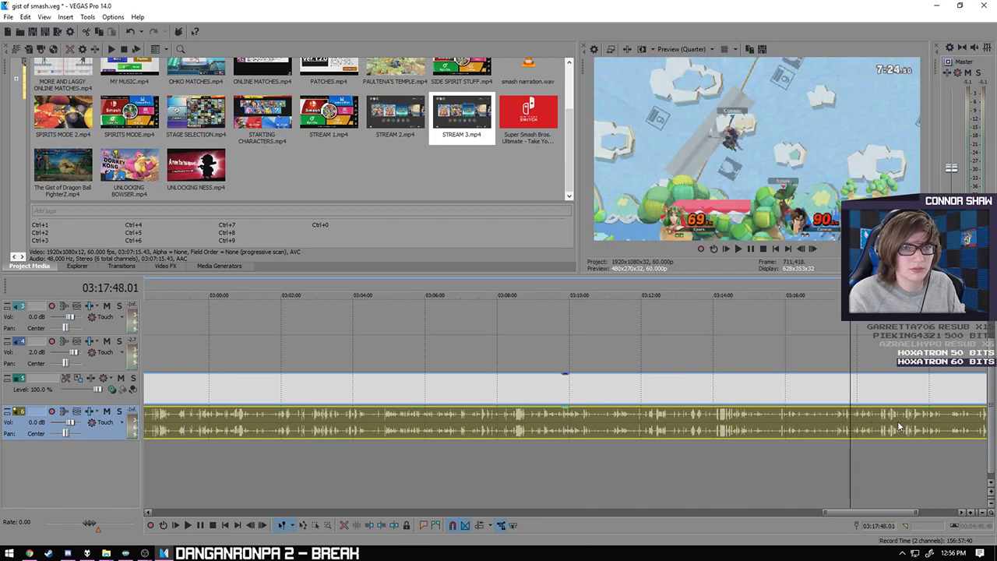
scroll(716, 426, up, 4)
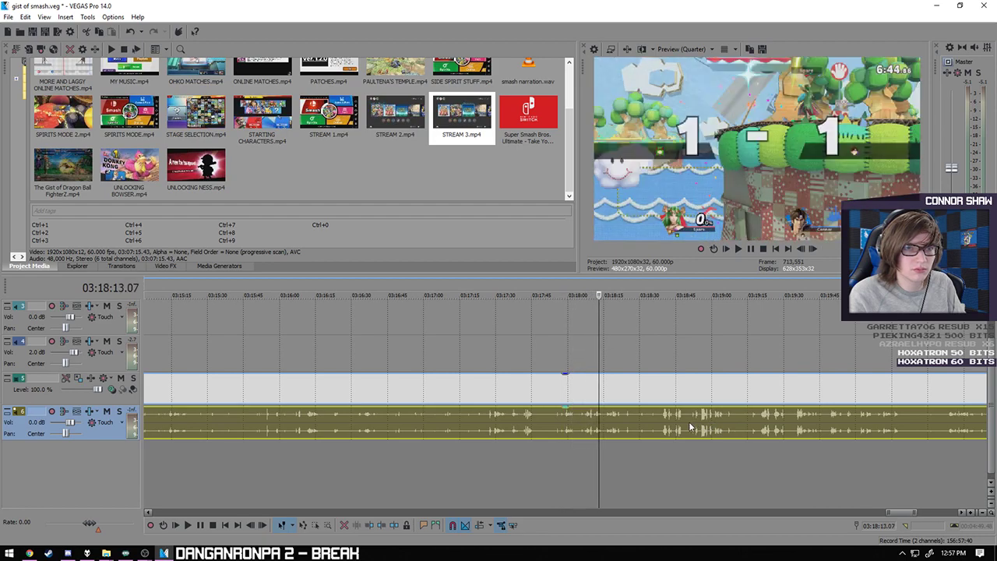
- Mute the STREAM 3 audio event and play the Yoshi's Story fight from 03:18:16.07 to 03:19:19.33
right_click(611, 427)
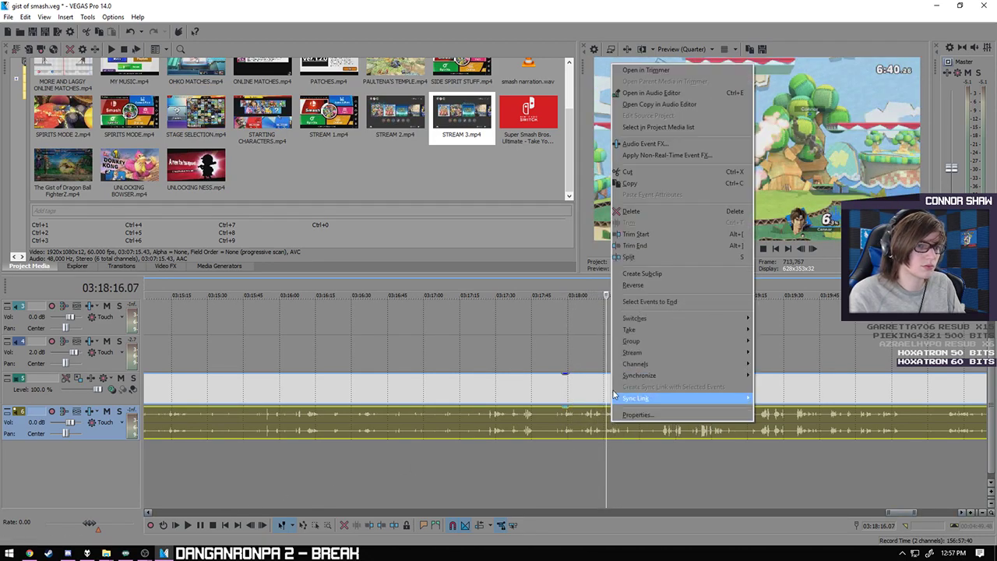
click(760, 319)
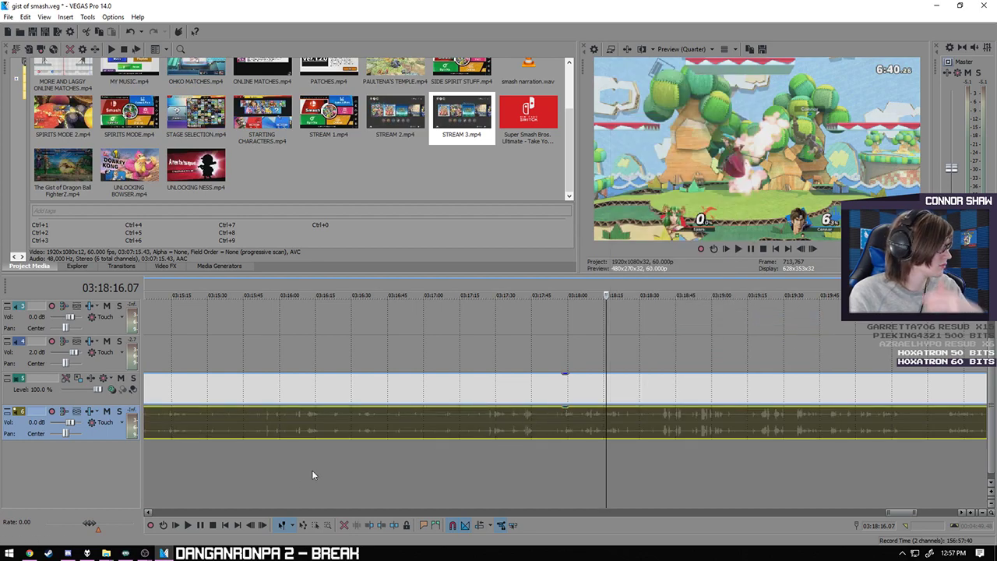
click(189, 525)
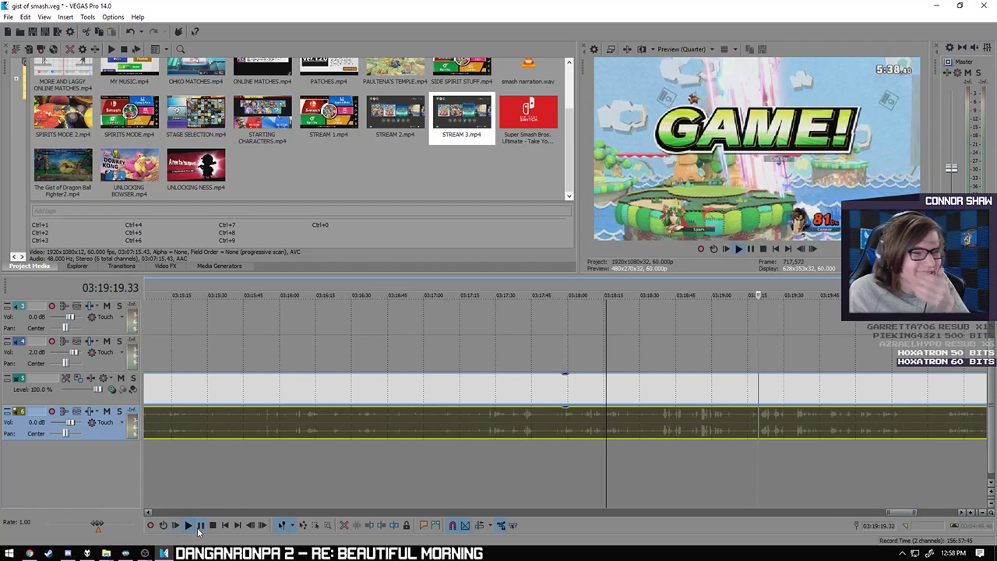
click(201, 526)
- Skim the remaining STREAM 3 fights from 03:21:07.13 to 03:25:21.12, playing the part from 03:23:29.10 to 03:23:41.38
scroll(390, 416, down, 5)
click(624, 416)
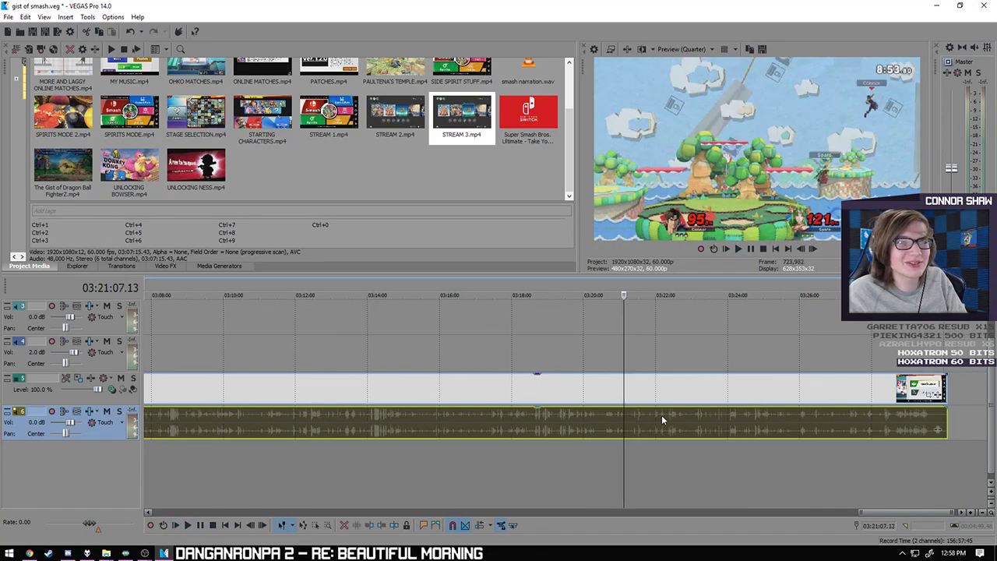
key(space)
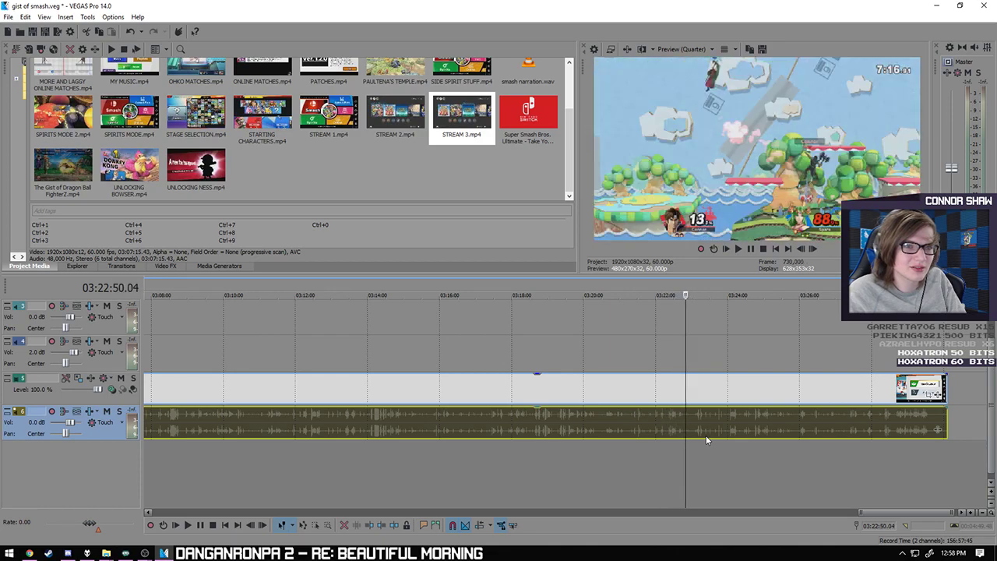
scroll(676, 452, up, 4)
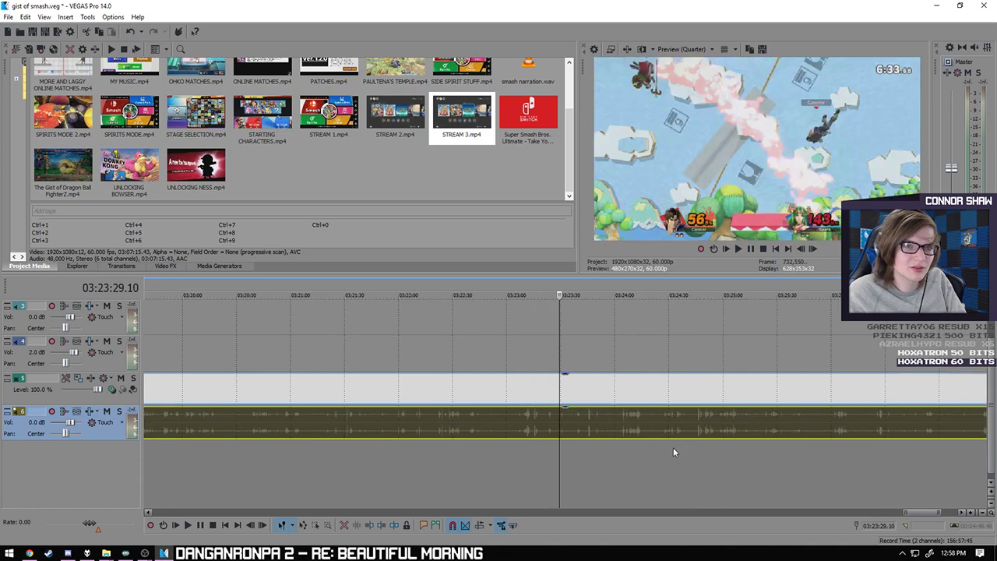
click(193, 527)
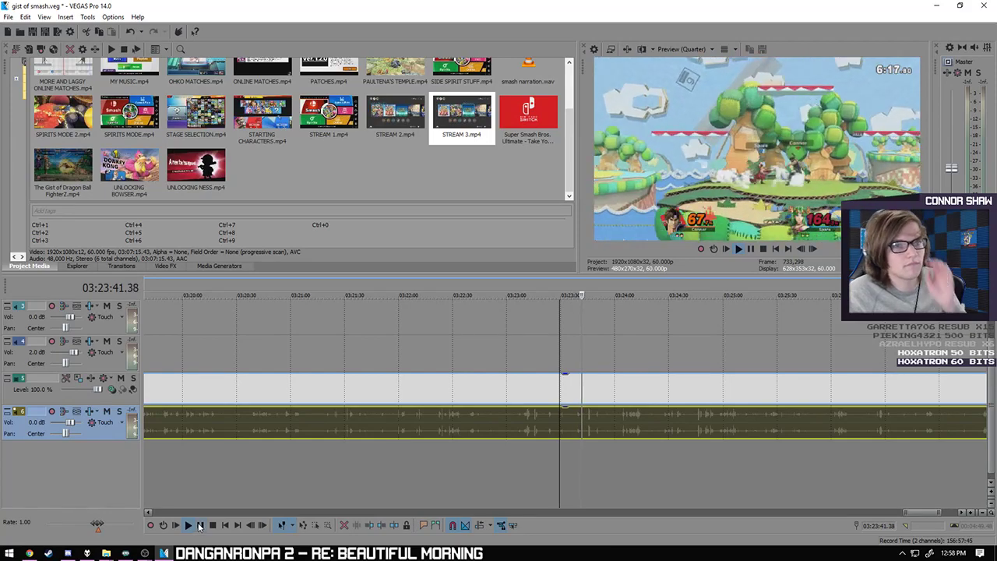
click(199, 526)
click(762, 440)
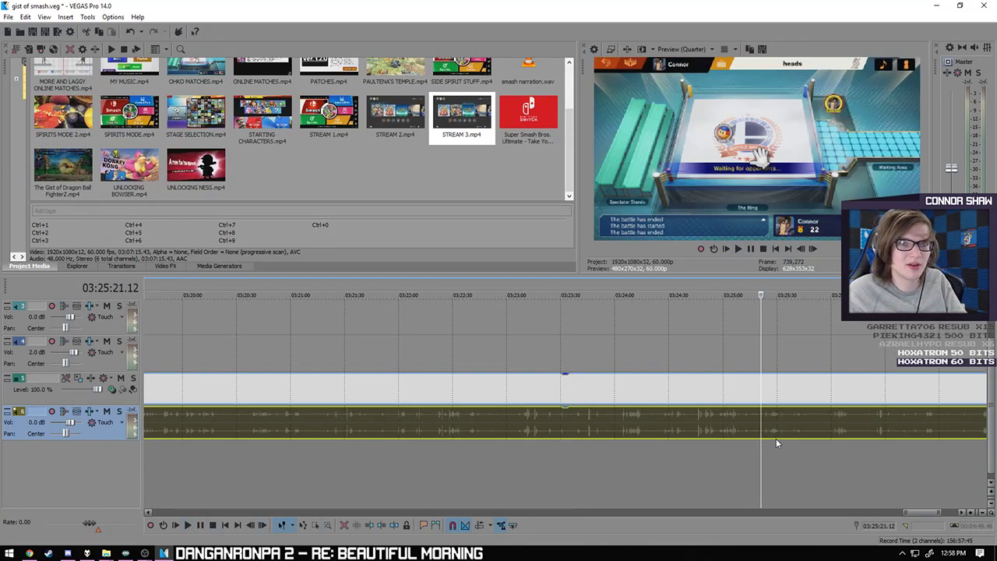
- Delete the full STREAM 3 footage from the timeline
scroll(434, 419, down, 10)
click(382, 397)
key(Delete)
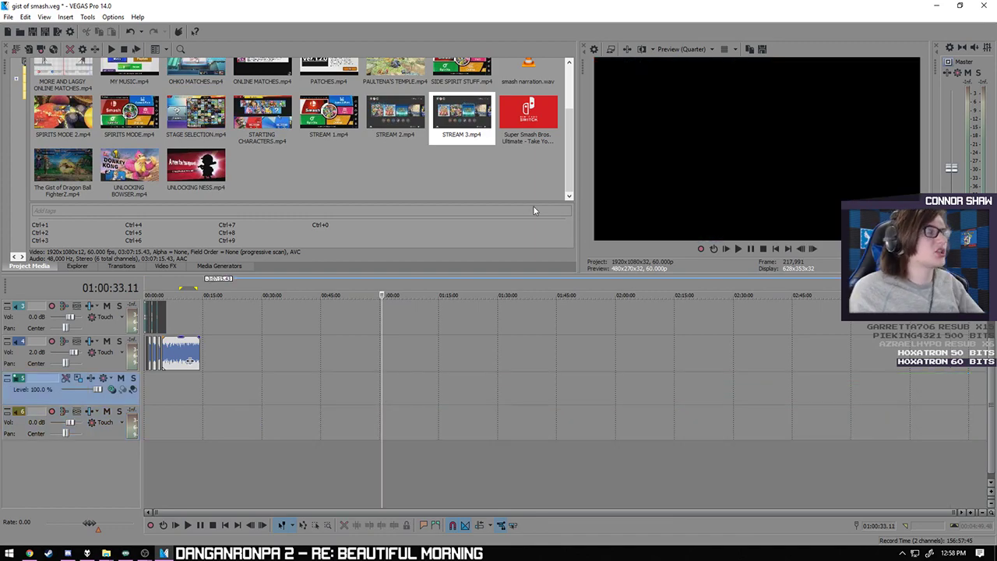
- Add ONLINE MATCHES.mp4 to the empty tracks after the narration and remove its extra audio tracks
click(566, 161)
drag(566, 161, 567, 104)
scroll(561, 125, down, 1)
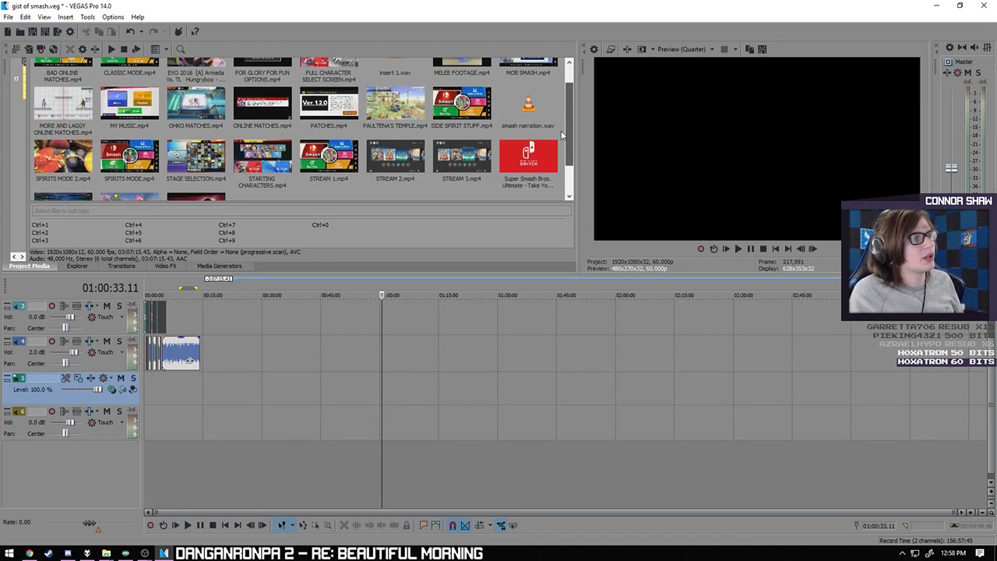
scroll(560, 134, up, 1)
drag(261, 121, 266, 400)
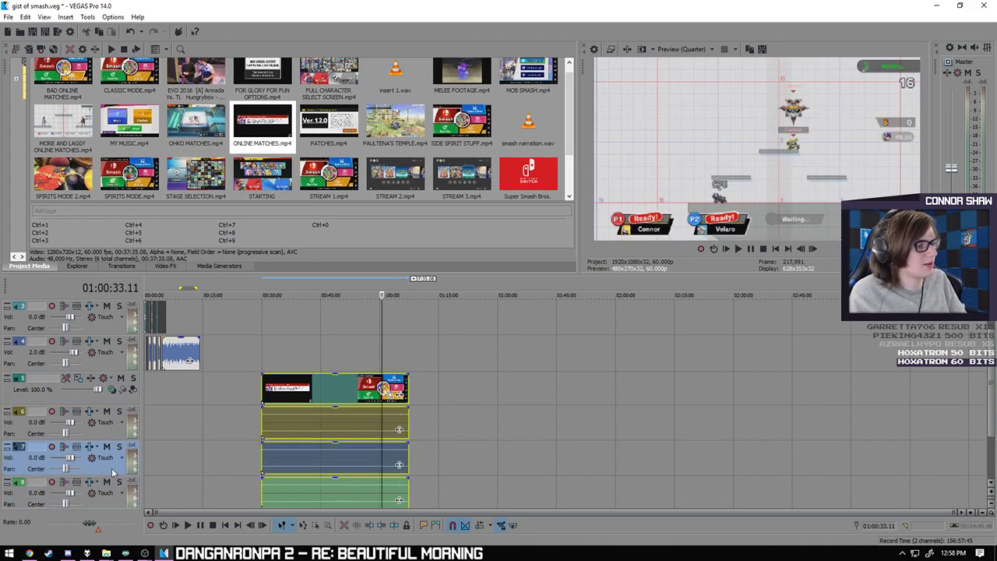
click(113, 473)
key(Delete)
- Play the ONLINE MATCHES footage from 00:47:02.11 to 00:47:08.16 to check the fight there
click(348, 416)
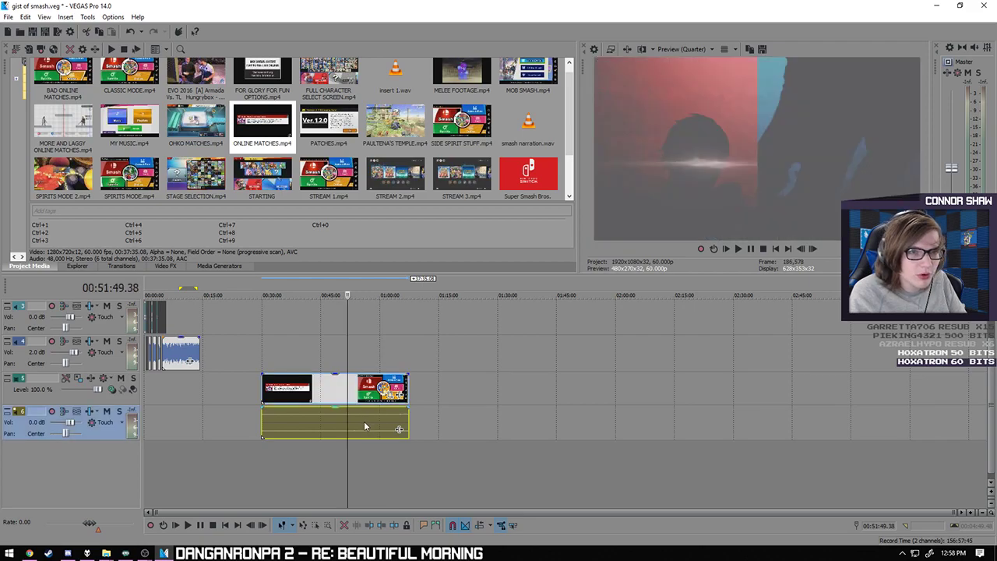
scroll(363, 421, up, 3)
scroll(531, 418, up, 4)
scroll(467, 426, down, 2)
click(348, 436)
key(space)
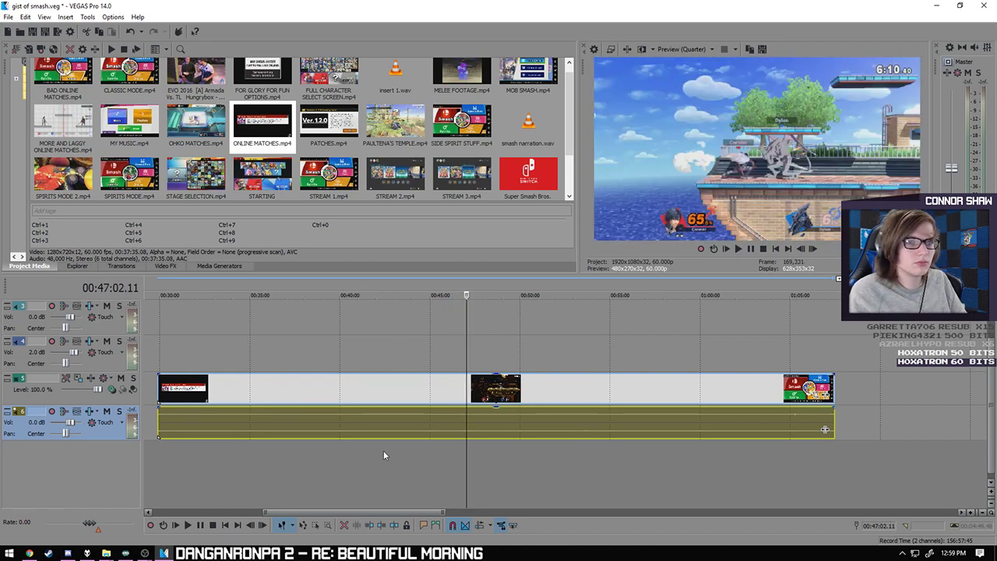
click(189, 526)
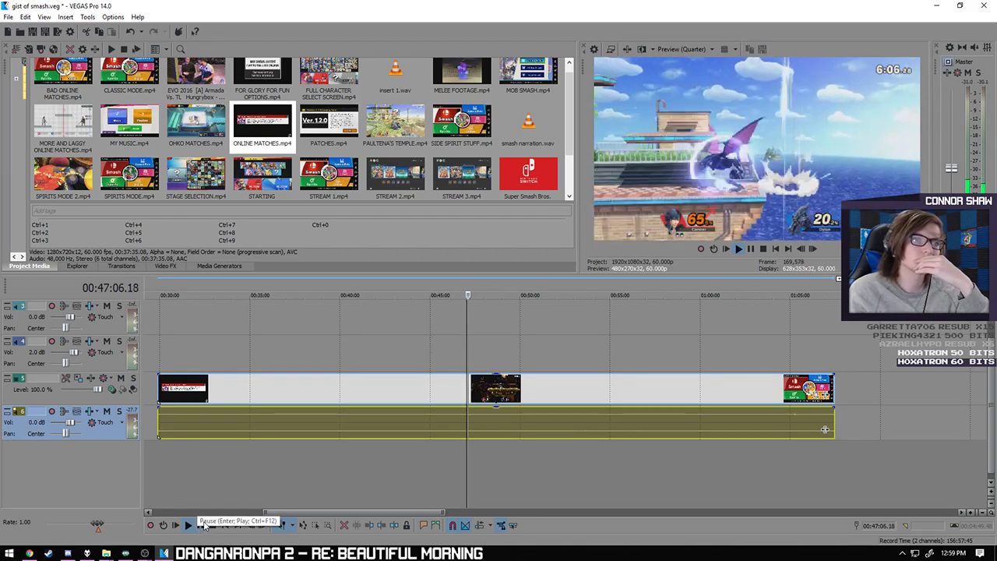
click(203, 526)
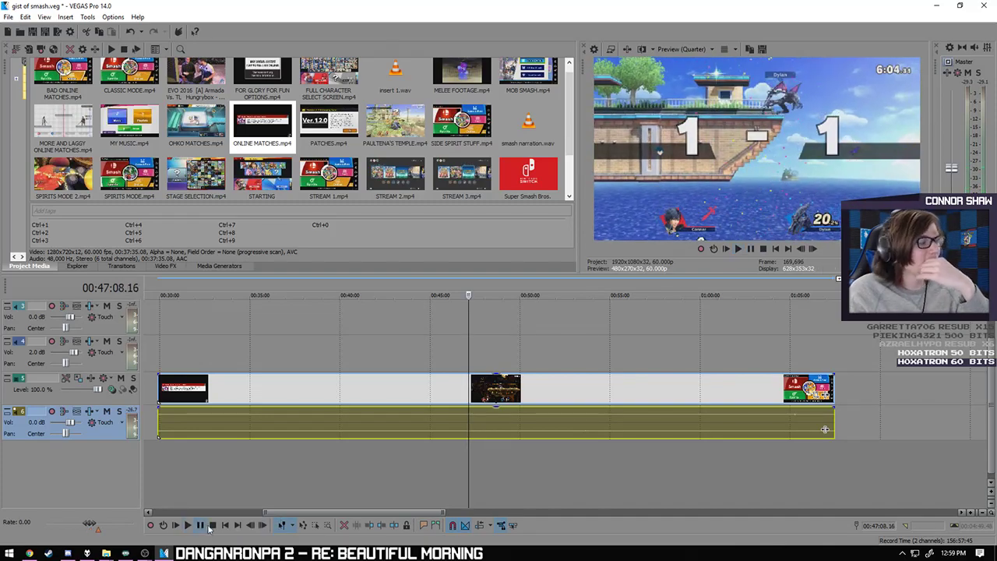
- Skim the remaining ONLINE MATCHES fights from 00:48:49.06 to 01:02:16.43 for usable moments
click(498, 433)
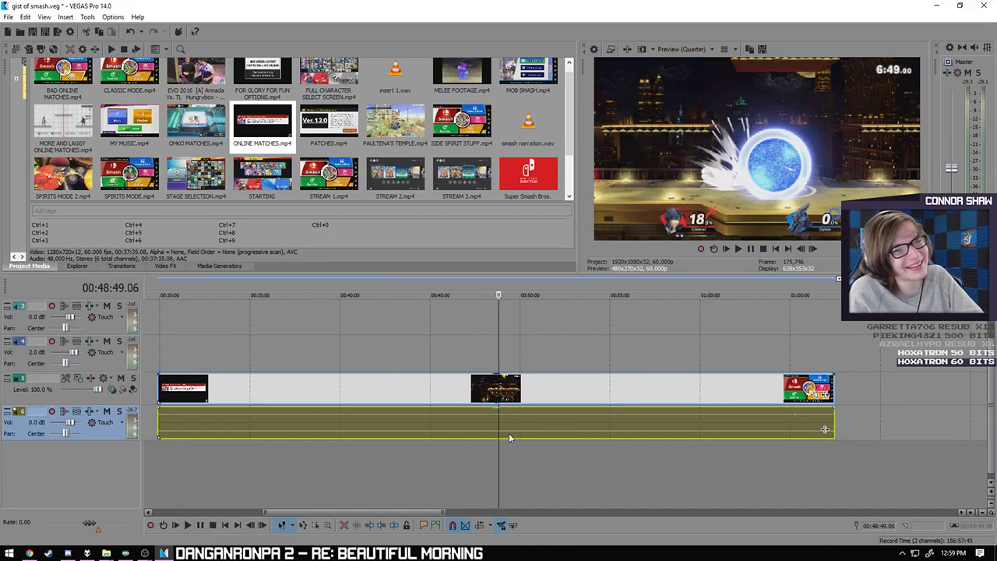
click(569, 434)
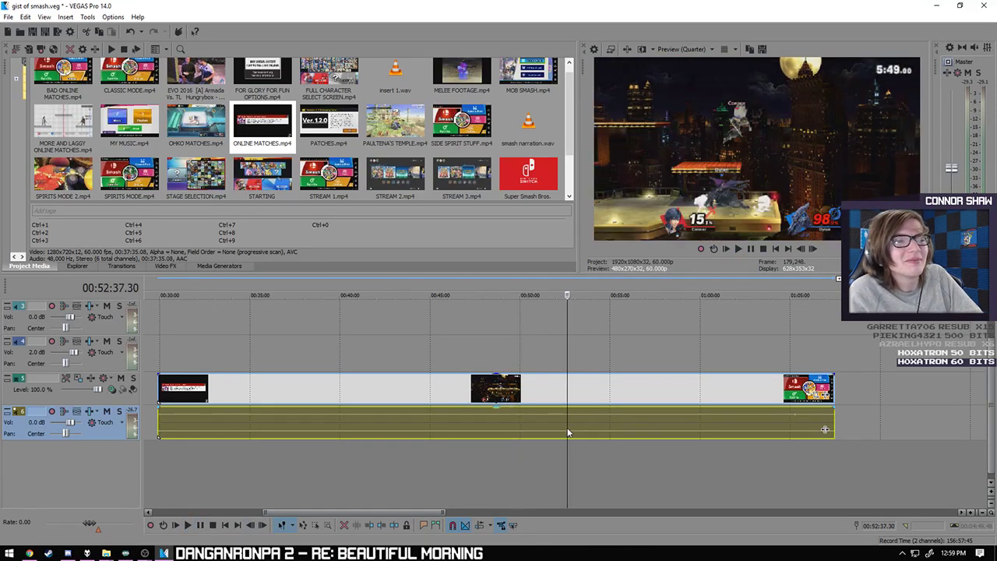
click(613, 429)
click(658, 426)
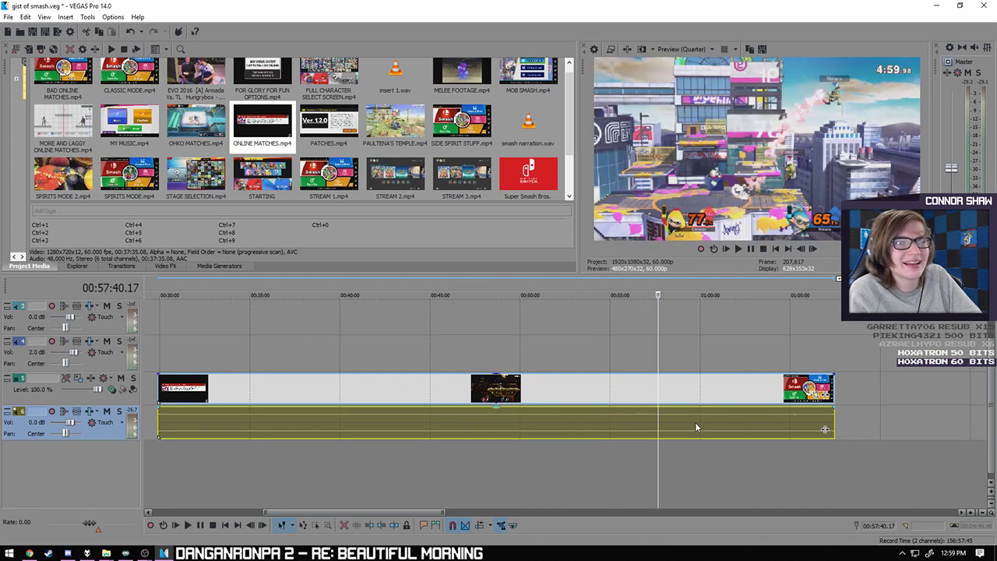
click(702, 426)
click(692, 430)
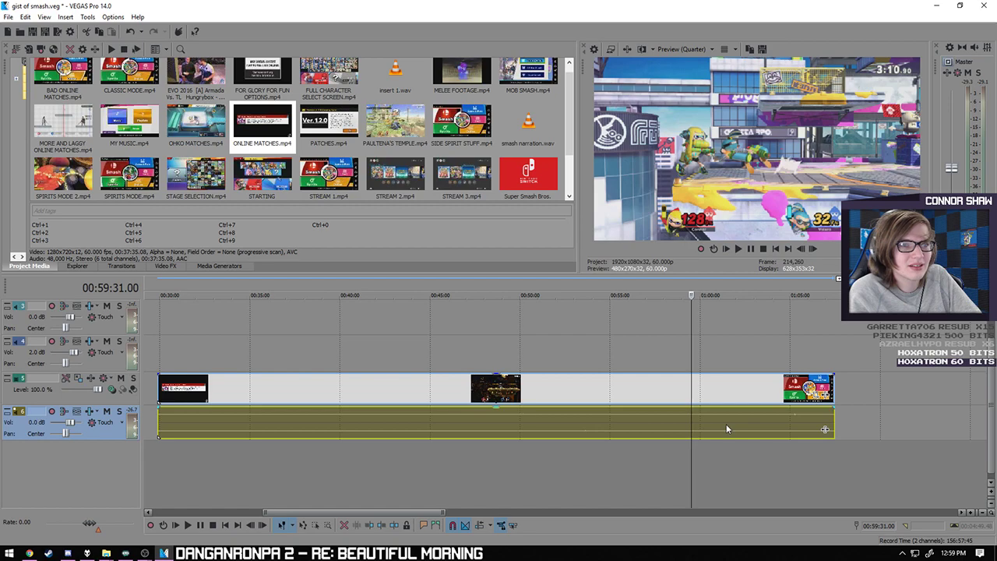
click(726, 426)
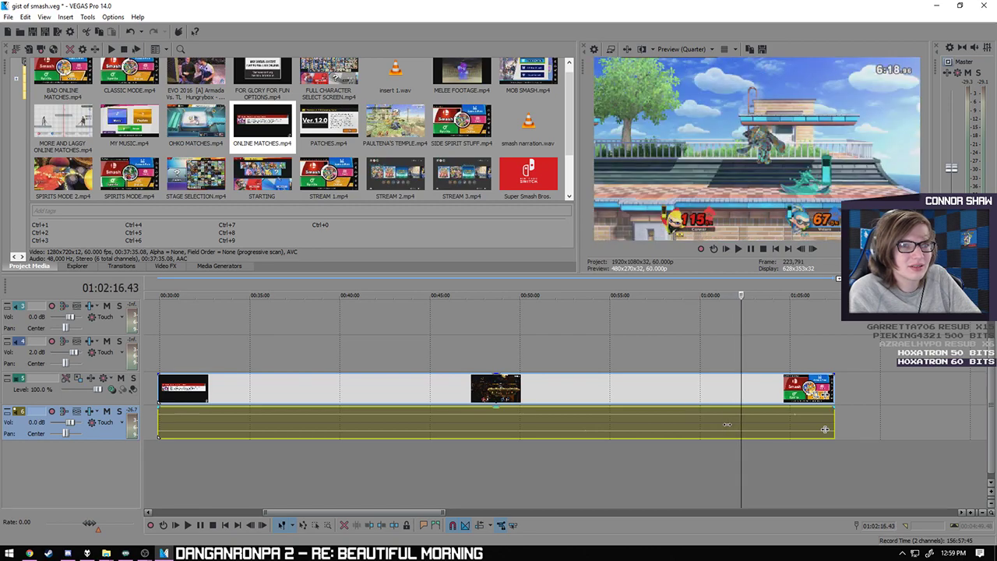
- Delete the full ONLINE MATCHES footage from the timeline
scroll(578, 449, down, 5)
scroll(578, 450, down, 2)
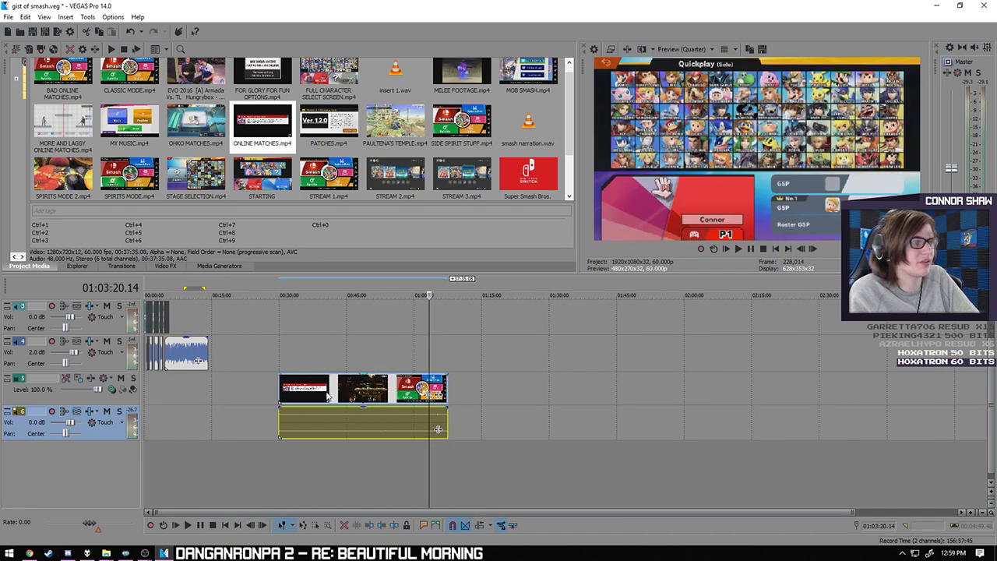
key(Delete)
click(324, 396)
scroll(571, 138, down, 2)
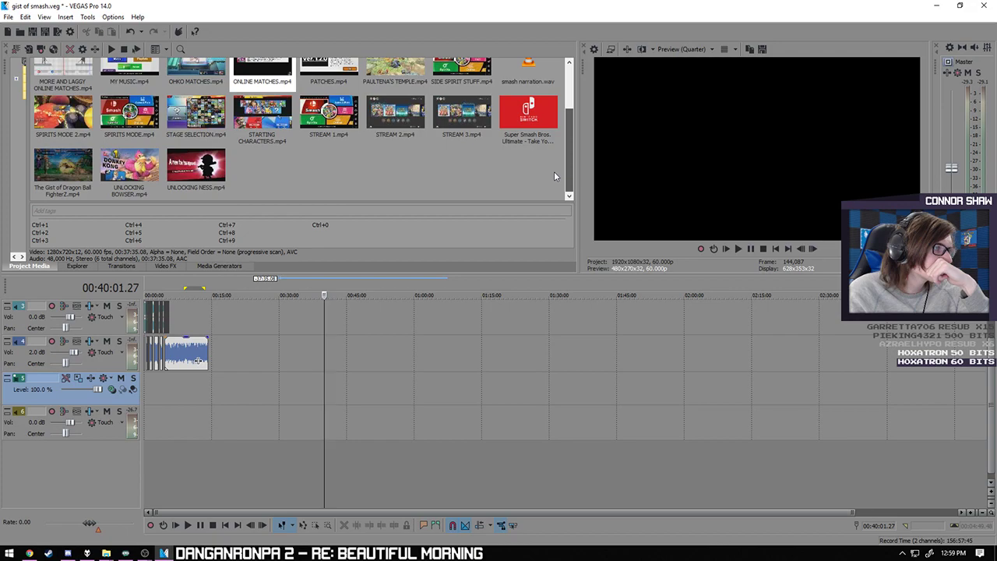
- Add MORE AND LAGGY ONLINE MATCHES.mp4 to the empty tracks after the narration and remove its extra audio tracks
scroll(571, 108, up, 2)
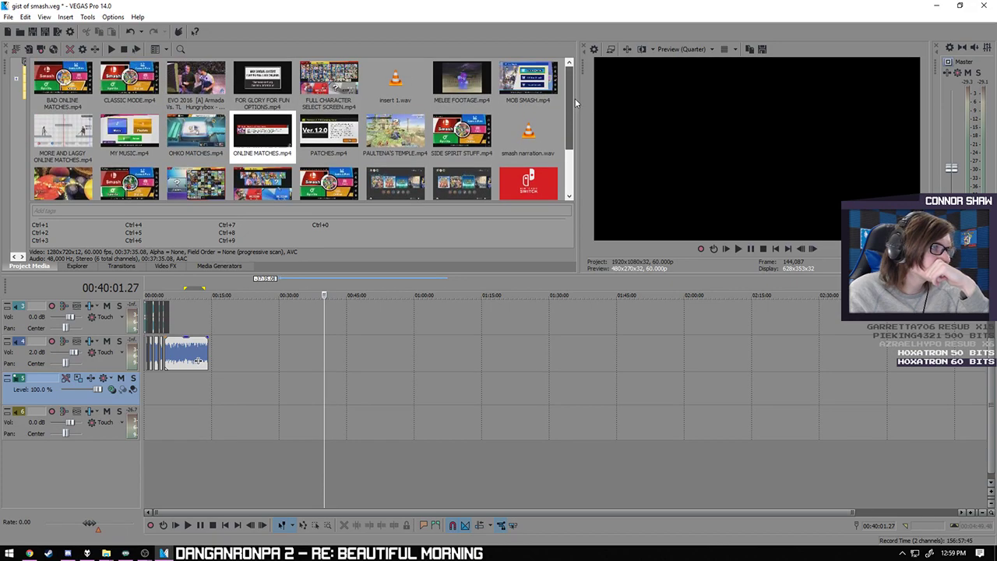
scroll(575, 117, down, 1)
drag(62, 117, 244, 394)
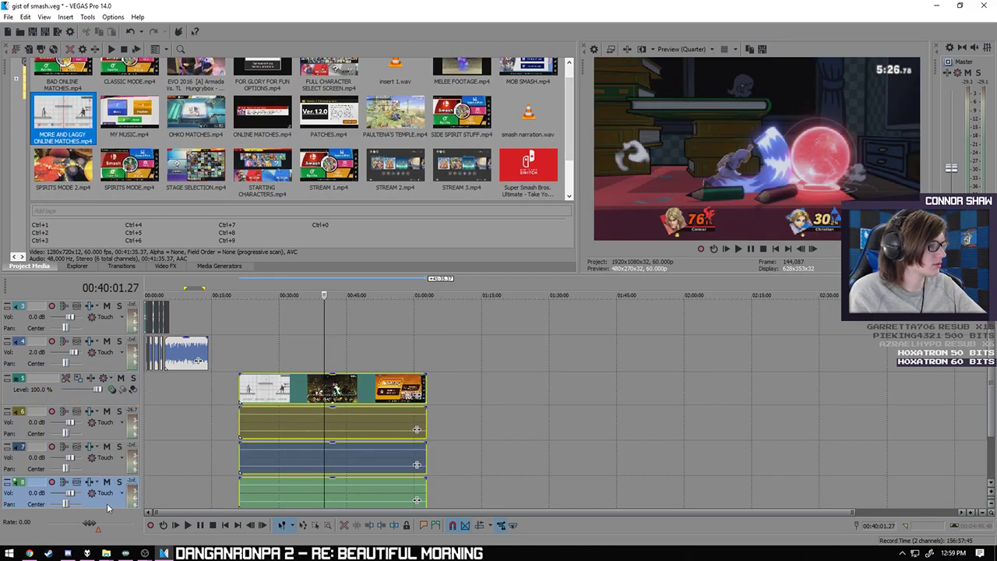
click(107, 471)
key(Delete)
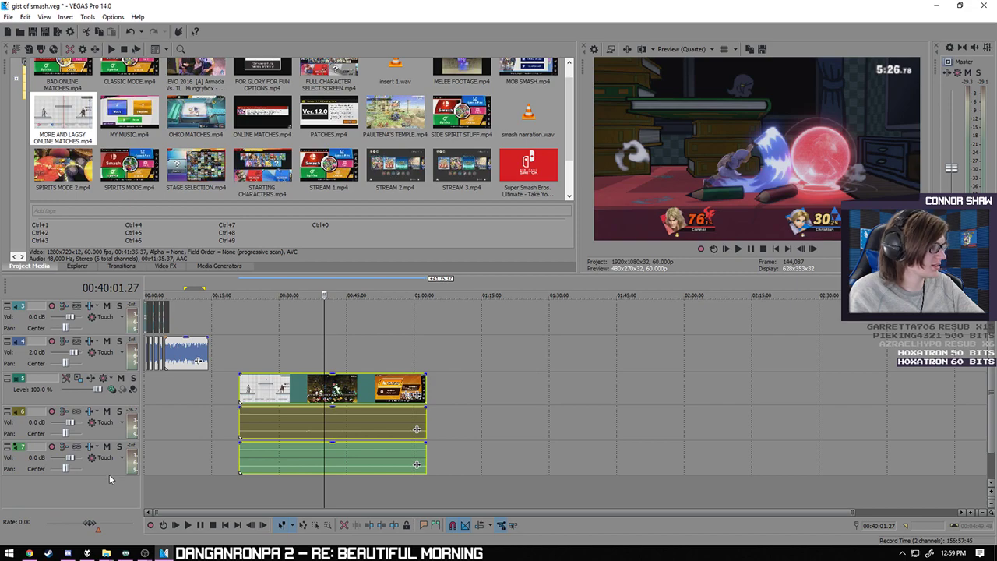
key(Delete)
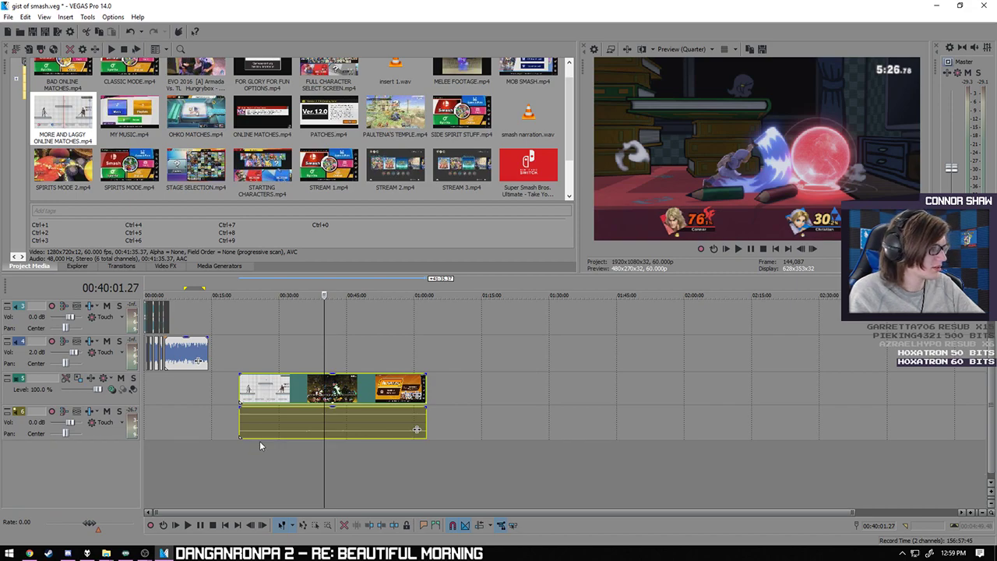
- Skim the MORE AND LAGGY ONLINE MATCHES footage from 00:29:03.20 to 00:39:21.55 and check the fight up to 00:39:41.15
click(274, 425)
scroll(321, 425, up, 4)
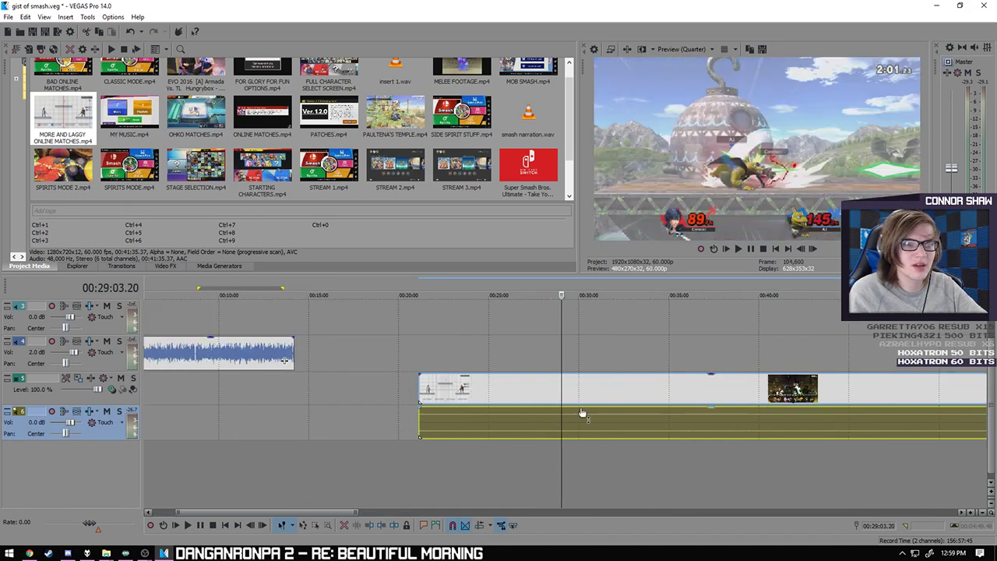
click(641, 419)
click(713, 418)
scroll(685, 426, down, 3)
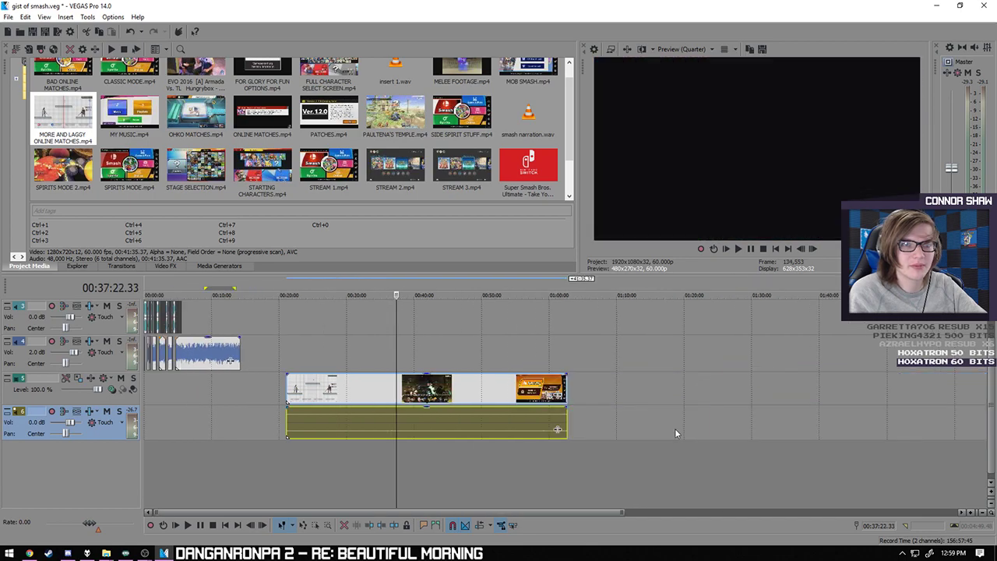
scroll(545, 439, up, 1)
scroll(505, 448, up, 1)
key(space)
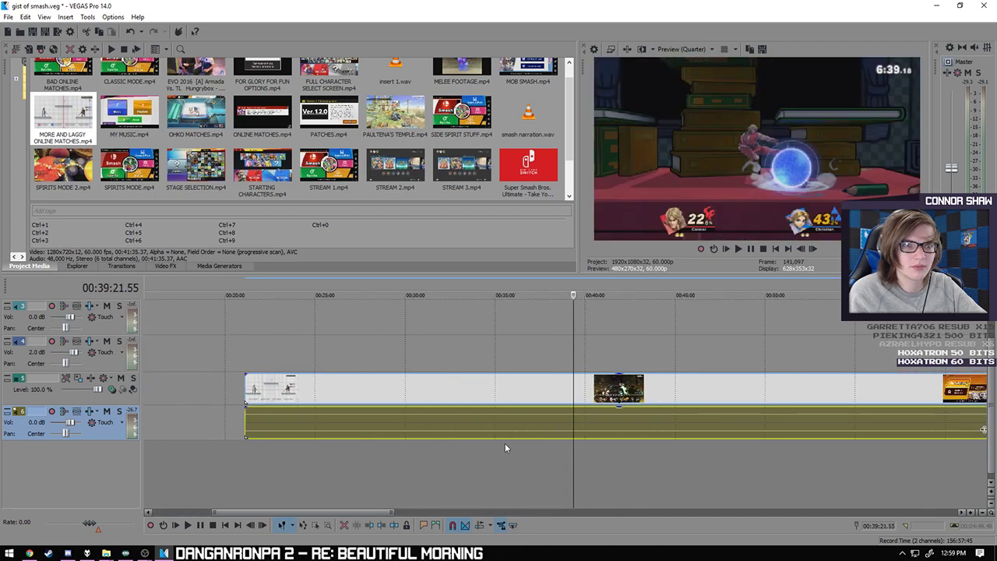
click(191, 526)
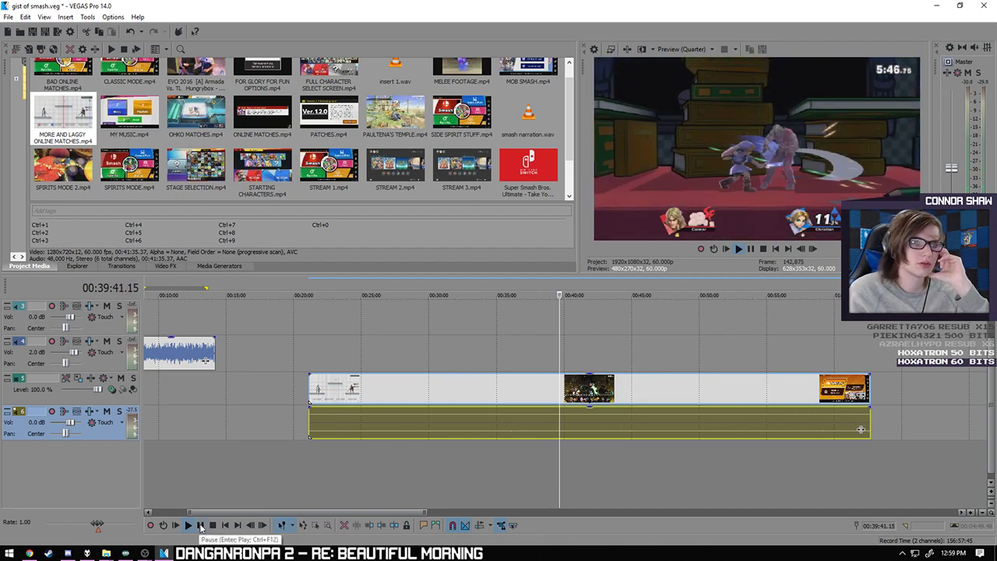
click(202, 527)
- Skim the second half of the footage up to 00:57:30.37 and play the three-player battlefield fight until 00:59:13.05
click(586, 425)
click(664, 423)
click(743, 420)
click(796, 417)
click(778, 420)
click(818, 421)
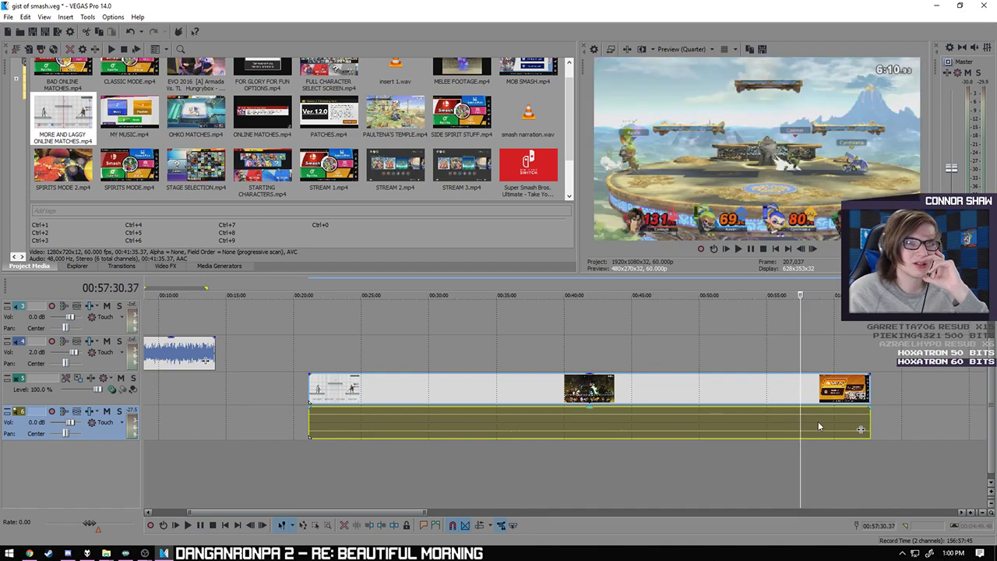
scroll(815, 427, up, 2)
scroll(803, 437, up, 1)
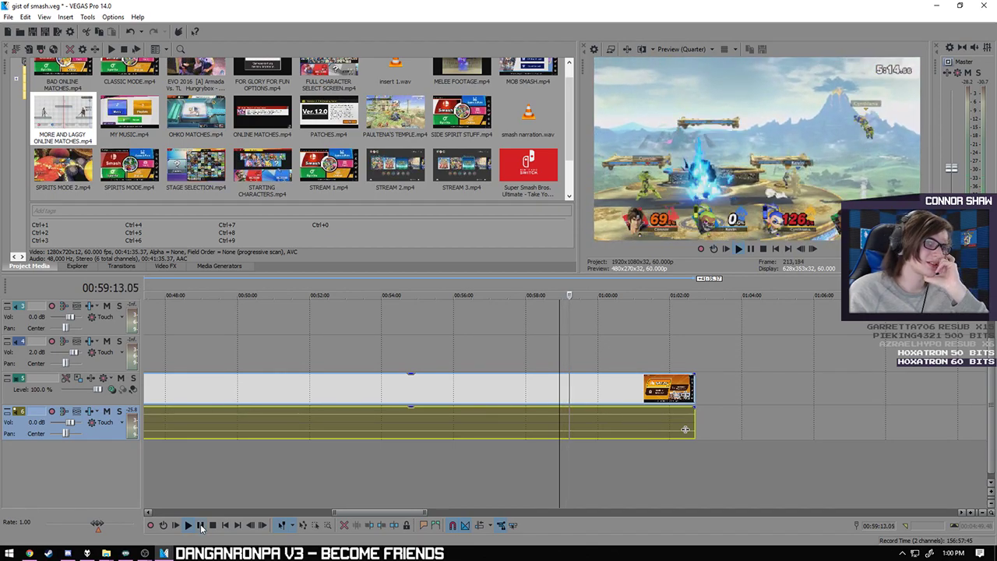
click(201, 526)
- Play the moonlit mansion fight from 00:51:51.40 and scan it forward to about 00:53:43
click(303, 422)
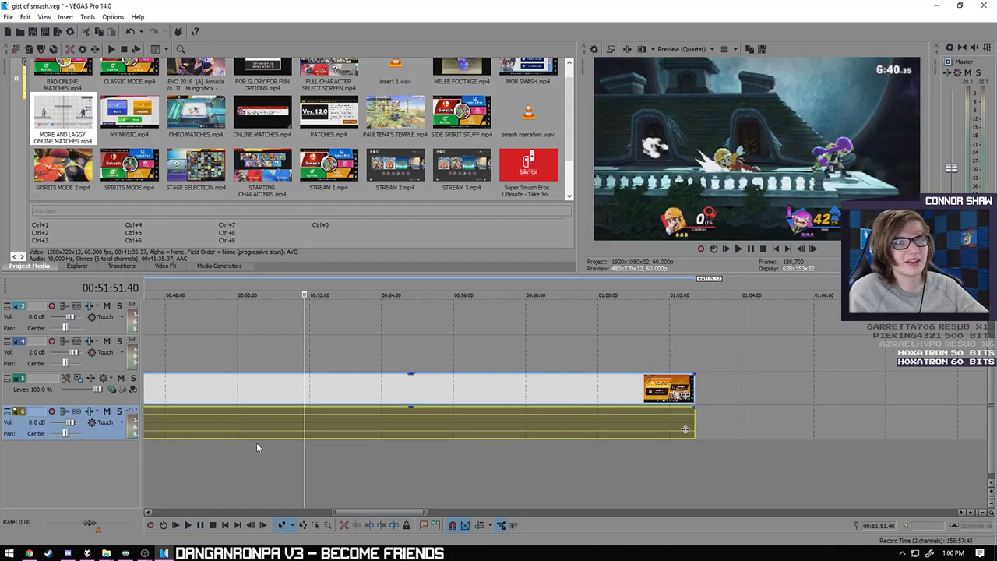
click(188, 526)
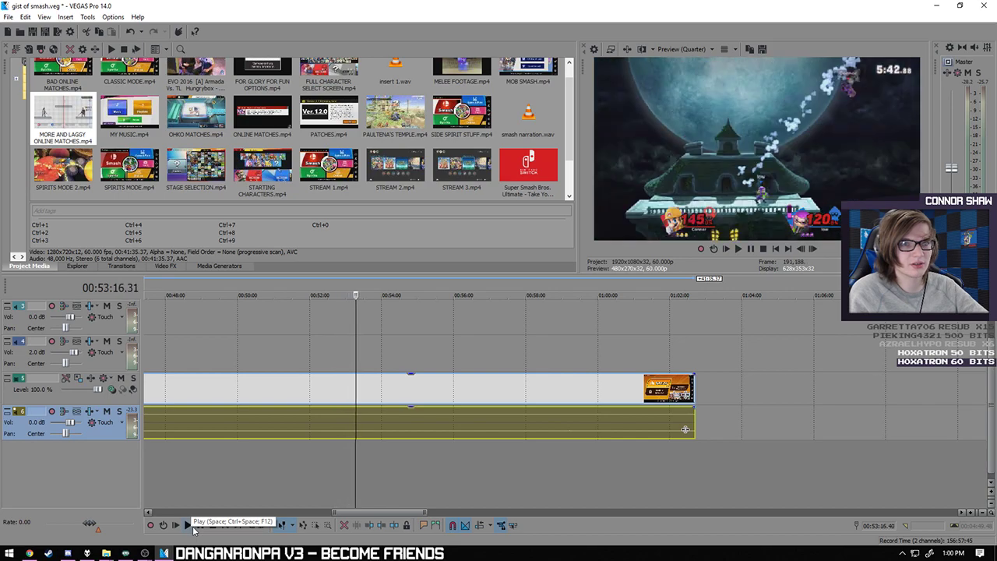
key(Right)
key(Right)
key(Right)
key(Right)
key(Right)
key(Right)
key(Right)
key(Right)
key(Right)
key(Right)
key(Right)
key(Right)
key(Right)
key(Right)
key(Right)
key(Right)
key(Right)
key(Right)
key(Right)
- Go back in the mansion fight to 00:53:09.01 and play it to about 00:53:17.42
key(Left)
key(Left)
key(Left)
key(Left)
key(Left)
key(Left)
key(Left)
key(Left)
key(Left)
key(Left)
key(Left)
key(Left)
key(Left)
key(Left)
key(Left)
key(Left)
key(Left)
key(Left)
key(Left)
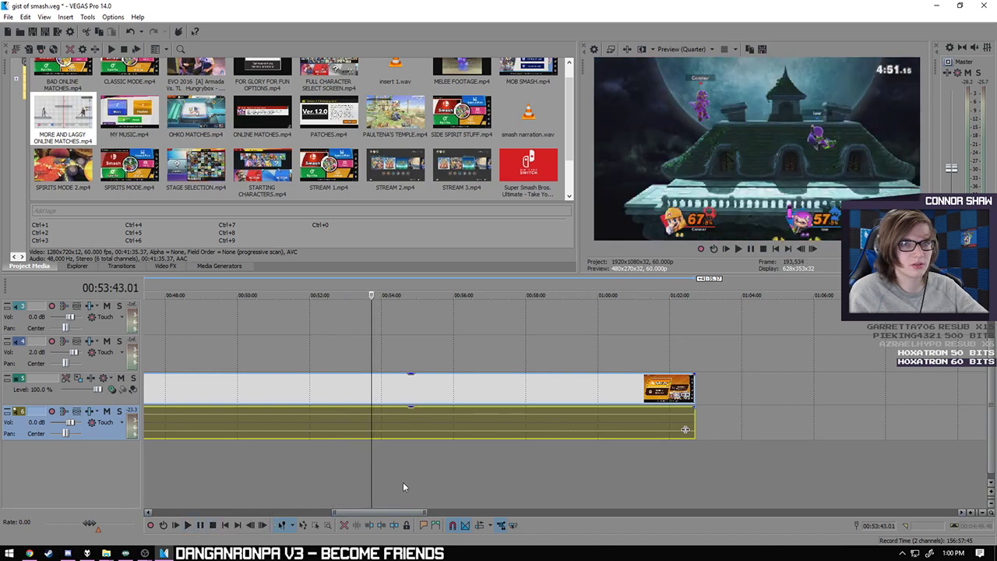
key(Left)
key(Left)
key(Left)
key(Left)
key(Left)
key(Left)
key(Left)
key(Left)
key(Left)
key(Left)
key(Left)
key(Left)
key(Left)
key(Left)
key(Left)
key(Left)
key(Left)
key(Left)
key(Left)
key(Left)
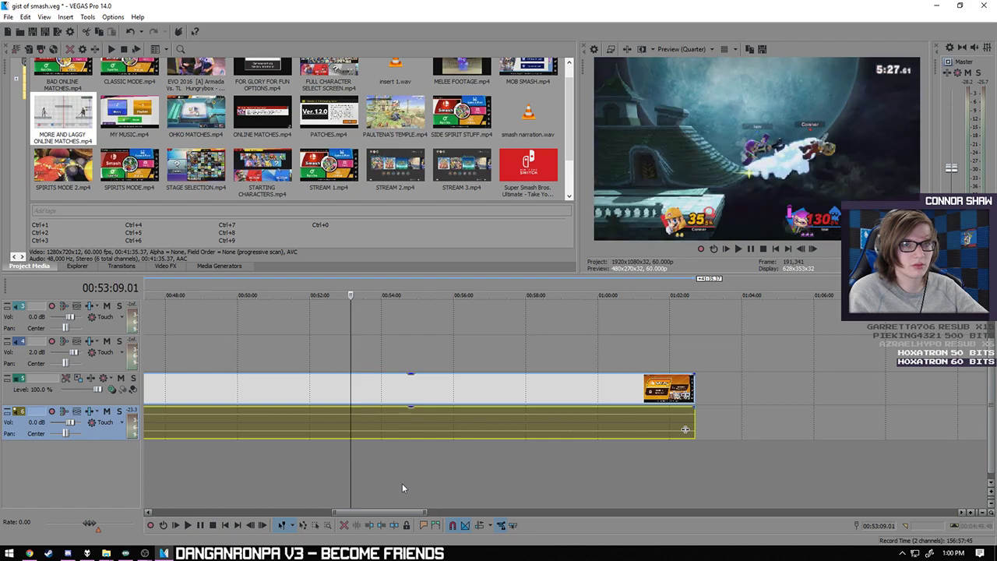
click(193, 528)
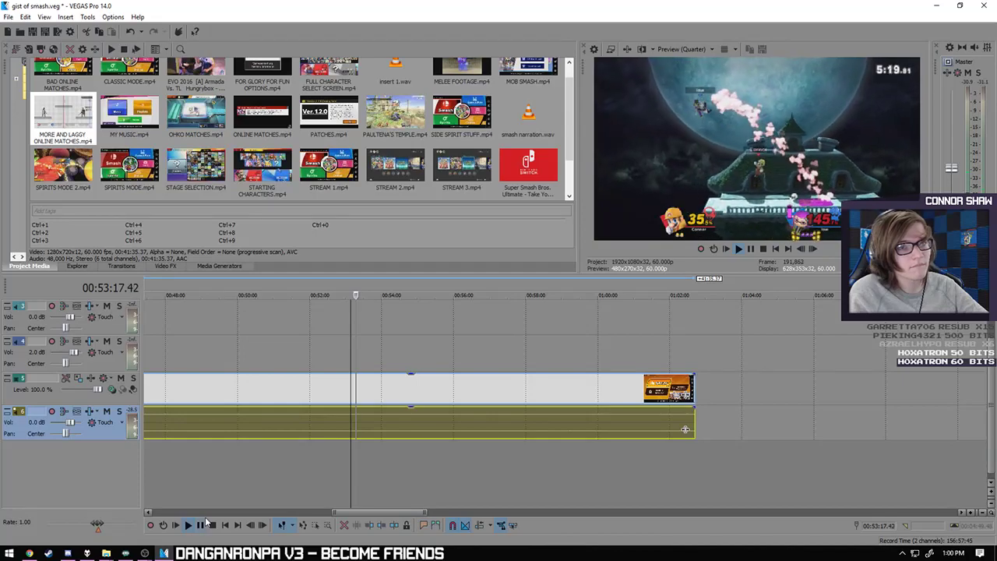
click(212, 526)
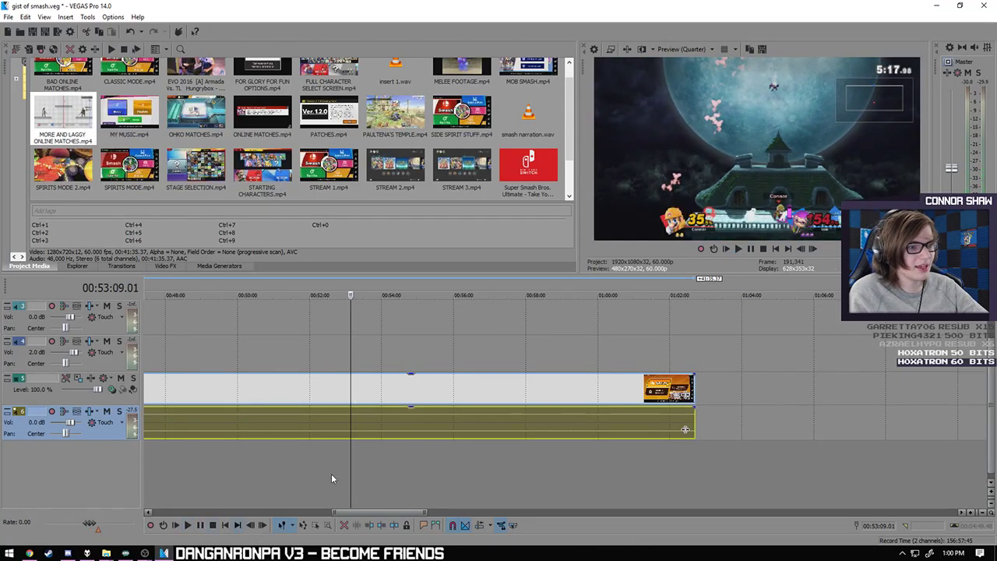
- Split the footage near the start of the mansion fight at 00:51:50.44 and delete everything before it
scroll(440, 422, up, 3)
click(462, 433)
key(Right)
key(Right)
key(Right)
key(Right)
key(Right)
key(Right)
key(Right)
key(Right)
key(Right)
key(Right)
key(Right)
key(Right)
key(Right)
key(Right)
key(Right)
key(Right)
key(Right)
key(Right)
key(Right)
key(Right)
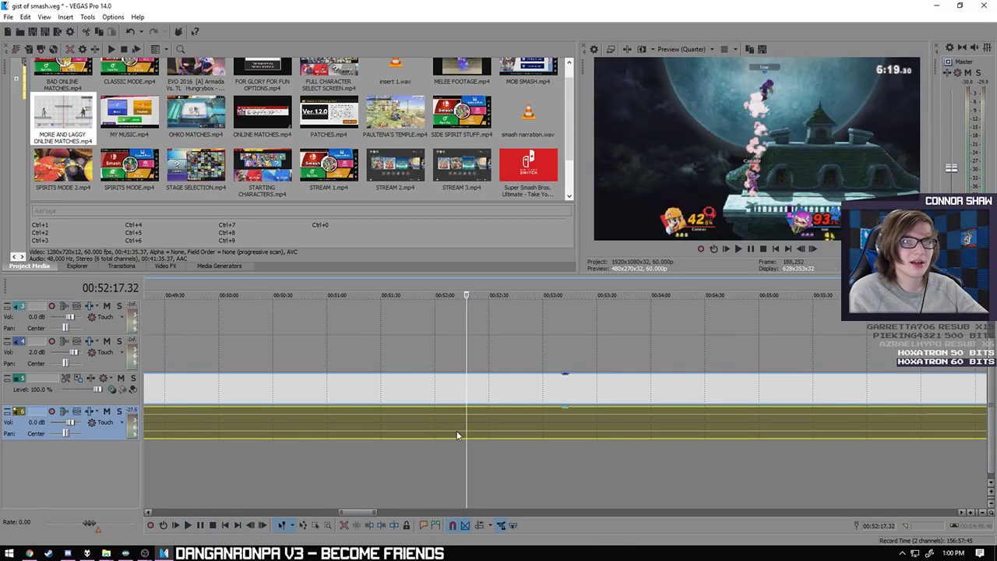
click(418, 434)
scroll(400, 432, down, 10)
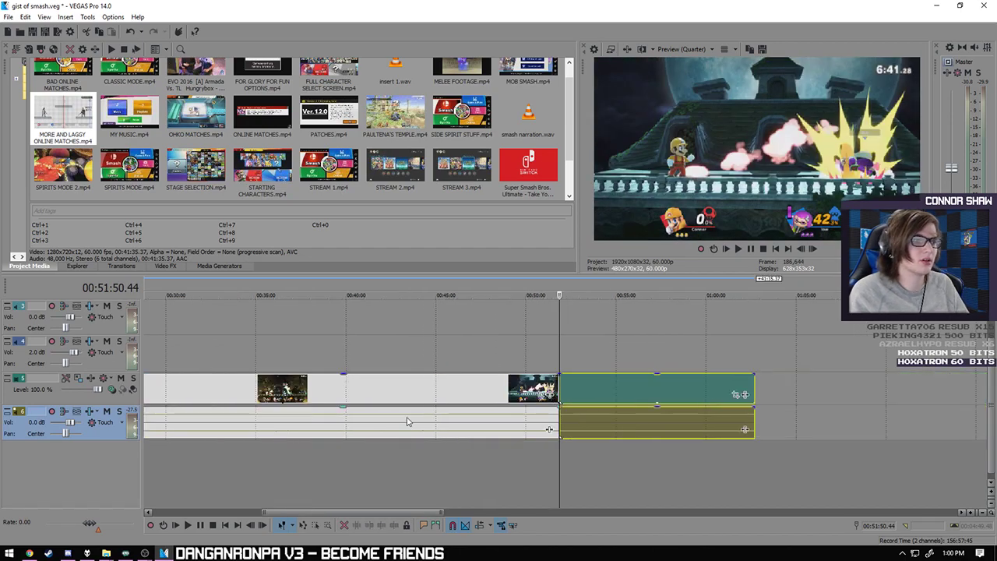
click(399, 397)
- Split the remaining footage at 00:56:17.15 and delete everything after it
click(525, 423)
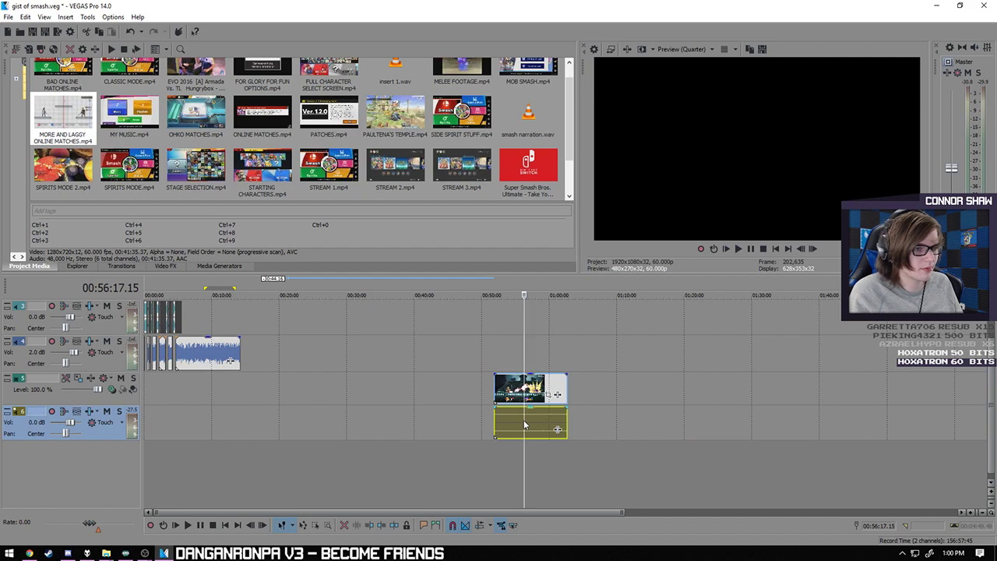
key(s)
key(Delete)
- Mute the audio event of the trimmed mansion fight clip
click(511, 424)
right_click(511, 424)
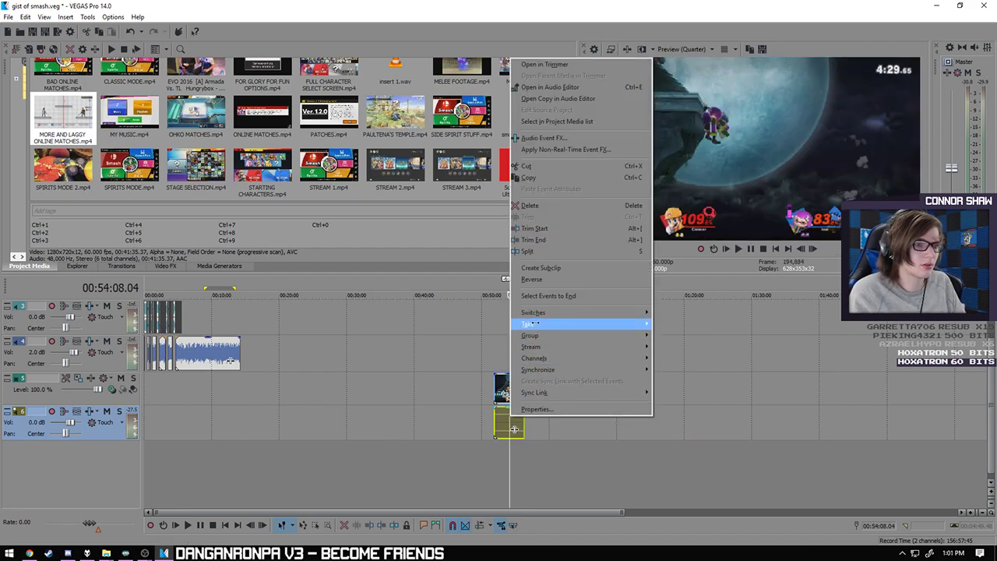
mouse_move(608, 314)
click(670, 314)
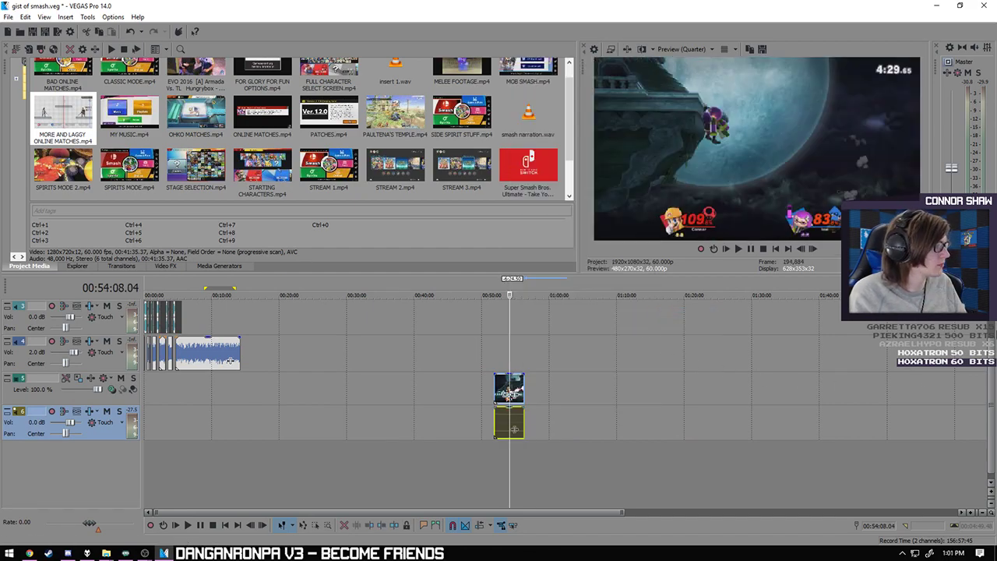
- Move the mansion fight's video to track 2 and its muted audio to track 3, above the narration at the loop region
scroll(569, 452, up, 2)
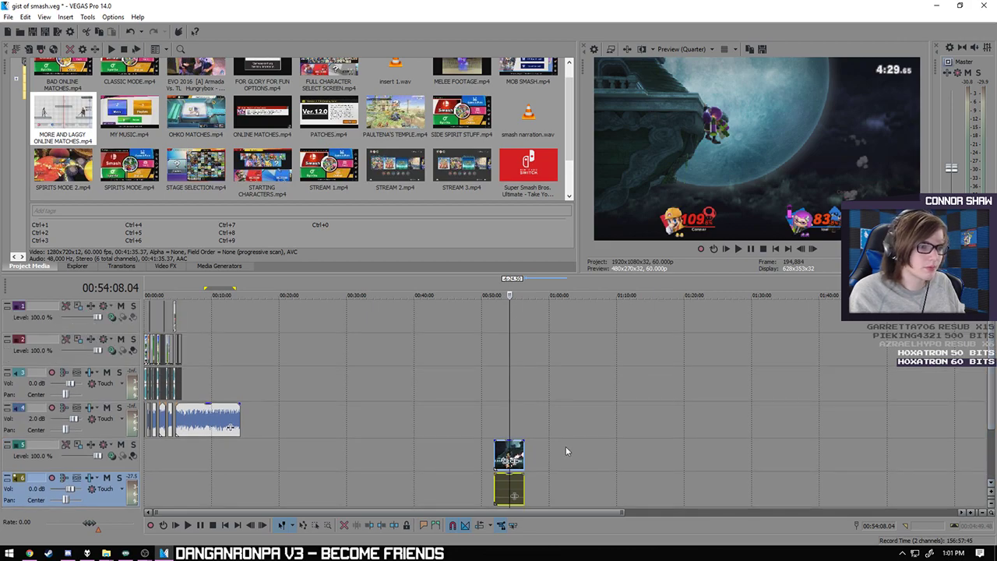
click(507, 457)
mouse_move(225, 360)
mouse_down()
mouse_move(252, 360)
mouse_move(218, 351)
mouse_up()
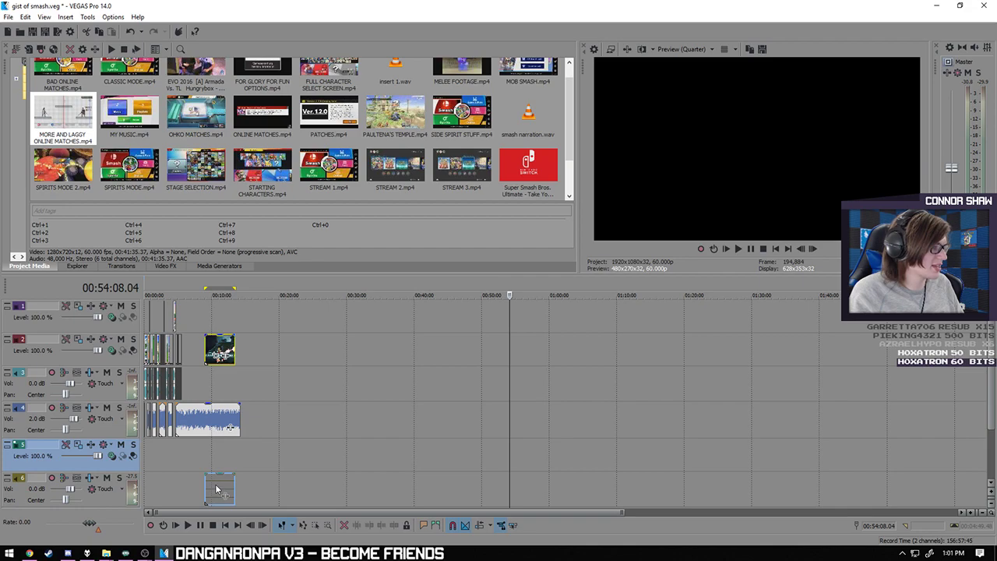
click(216, 489)
drag(216, 490, 224, 389)
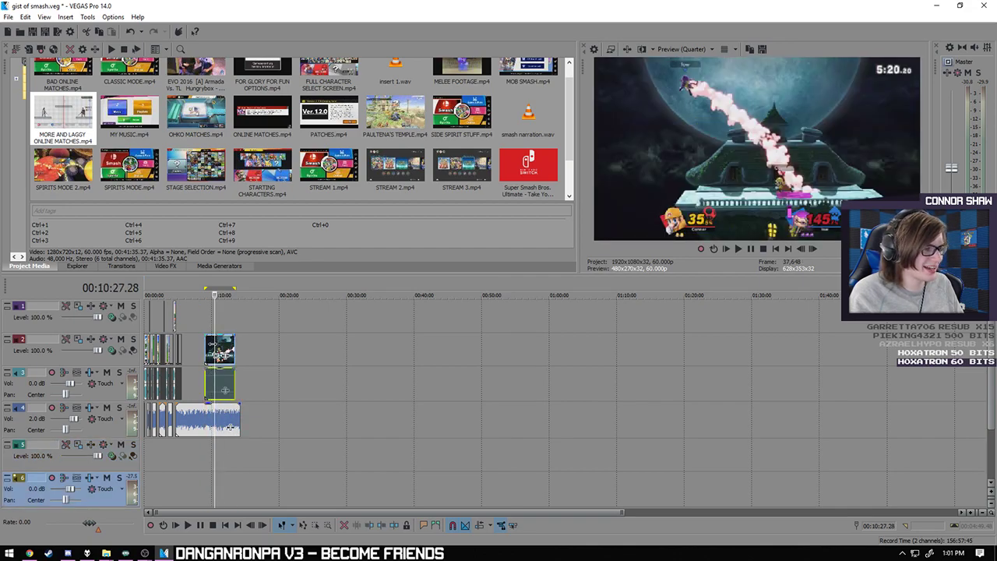
- Examine the mansion fight clip on the timeline for a knockout that suits the narration
click(185, 483)
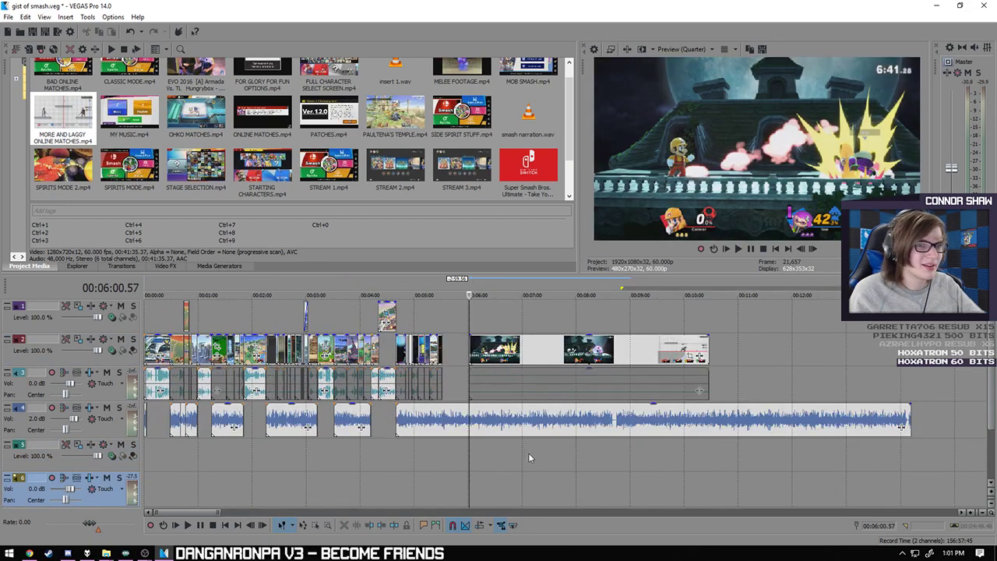
scroll(526, 453, up, 10)
click(674, 379)
click(772, 380)
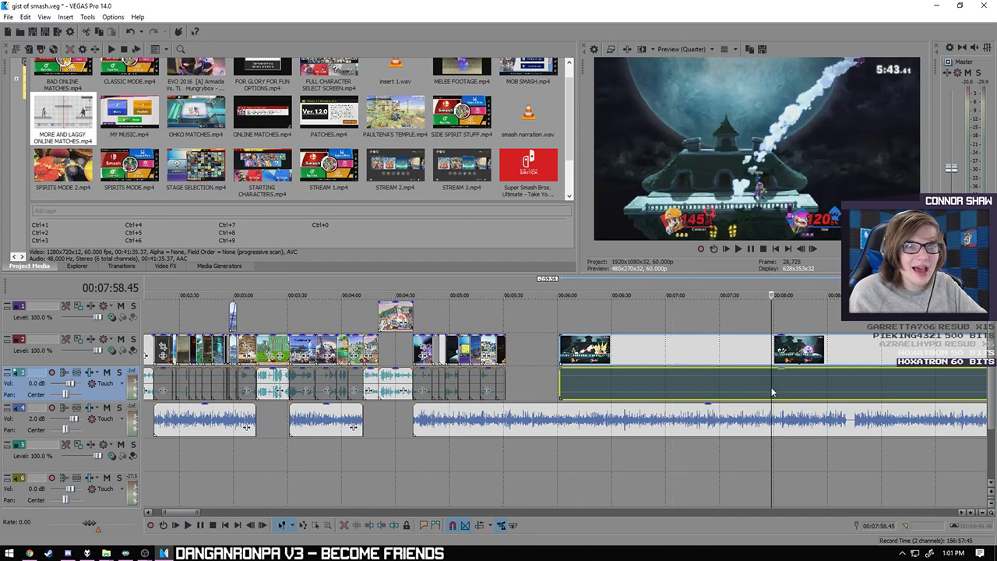
scroll(675, 393, down, 2)
scroll(592, 387, up, 3)
click(520, 378)
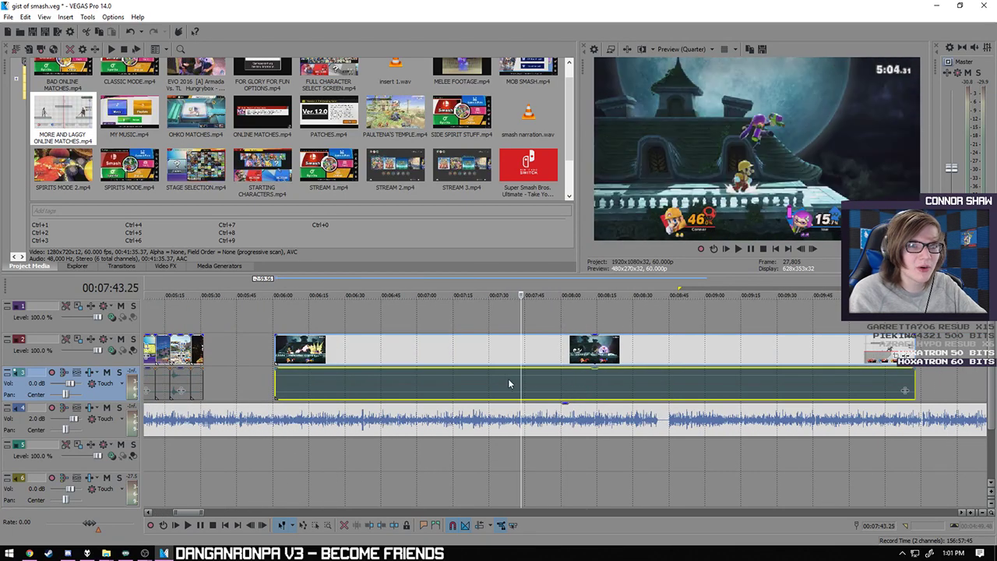
click(476, 382)
click(436, 384)
- Split the mansion fight at about 00:07:32.25, when the 2 - 2 score shows, and delete everything after it
click(463, 385)
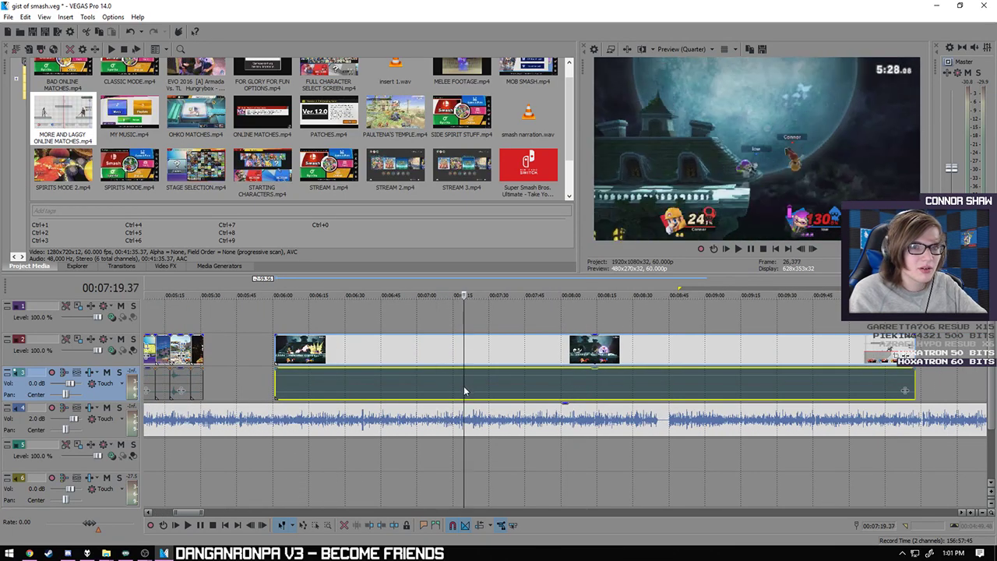
click(472, 388)
click(475, 391)
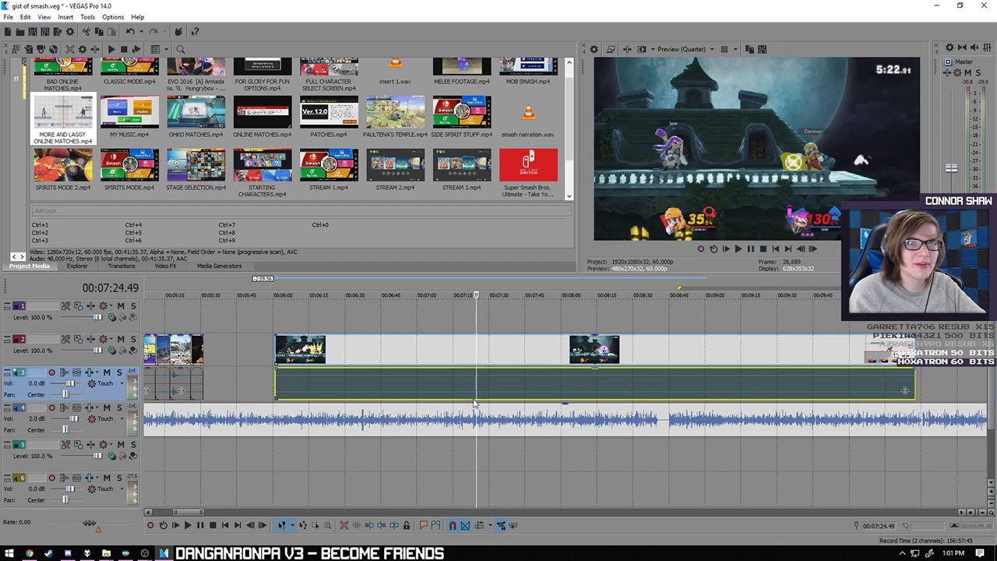
click(482, 398)
click(488, 398)
click(491, 397)
click(492, 394)
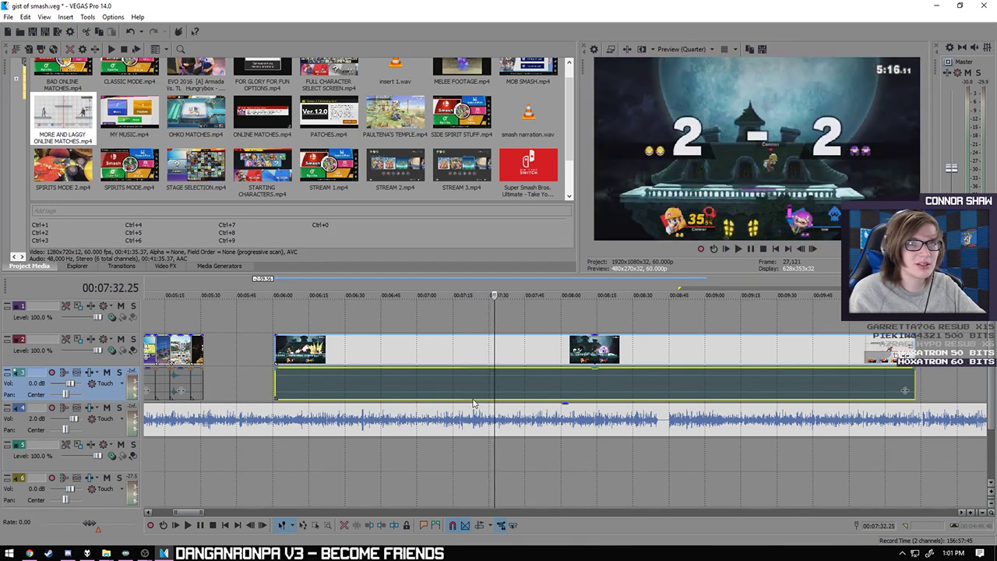
click(493, 392)
key(s)
key(Delete)
- Split the mansion fight at about 00:07:15 and delete everything before it
click(454, 383)
click(379, 355)
key(Delete)
- Play the narration from 00:05:35.49 and place the cursor at 00:05:39.36, where the fight clip should end
click(216, 457)
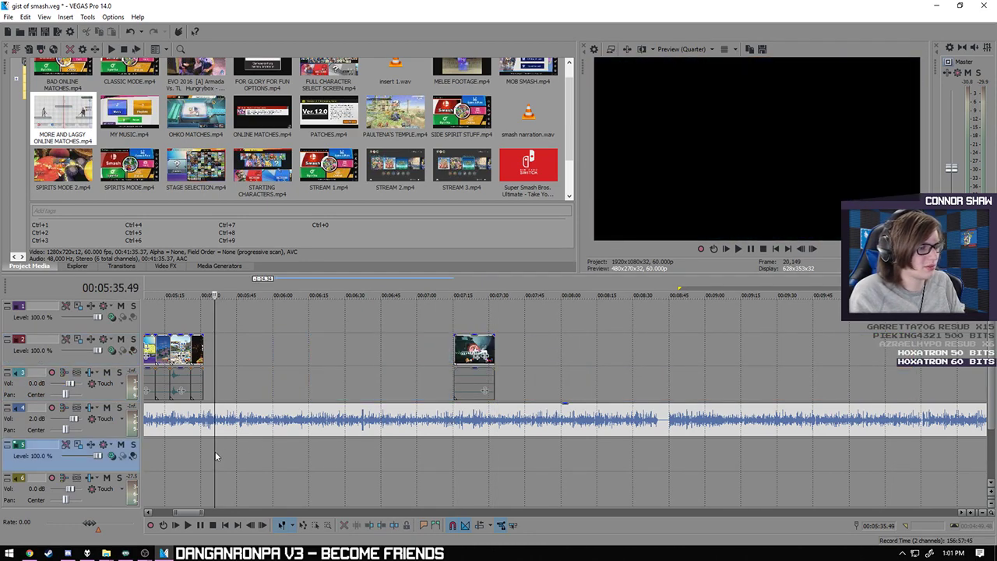
click(191, 527)
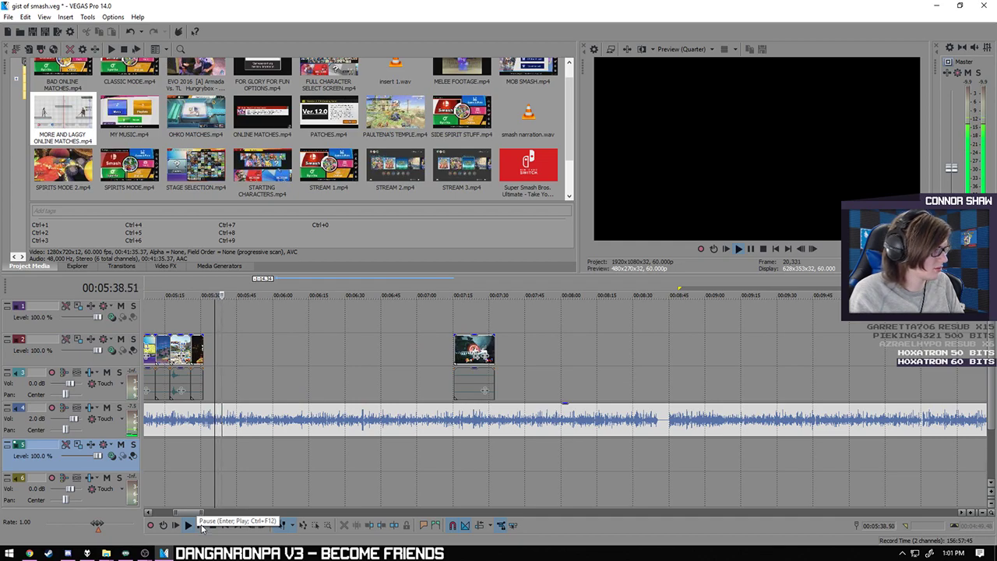
click(201, 527)
scroll(351, 487, up, 8)
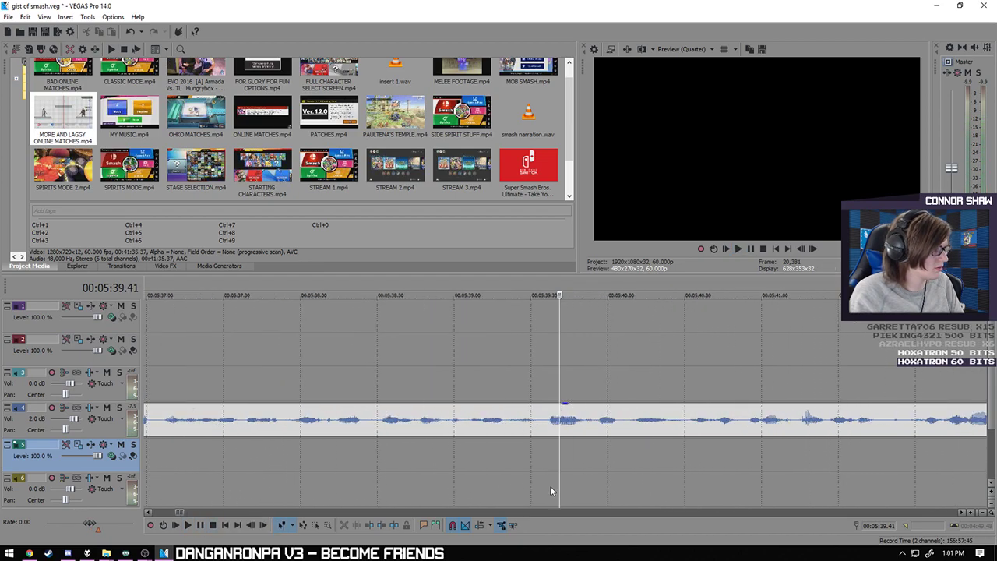
scroll(580, 494, up, 5)
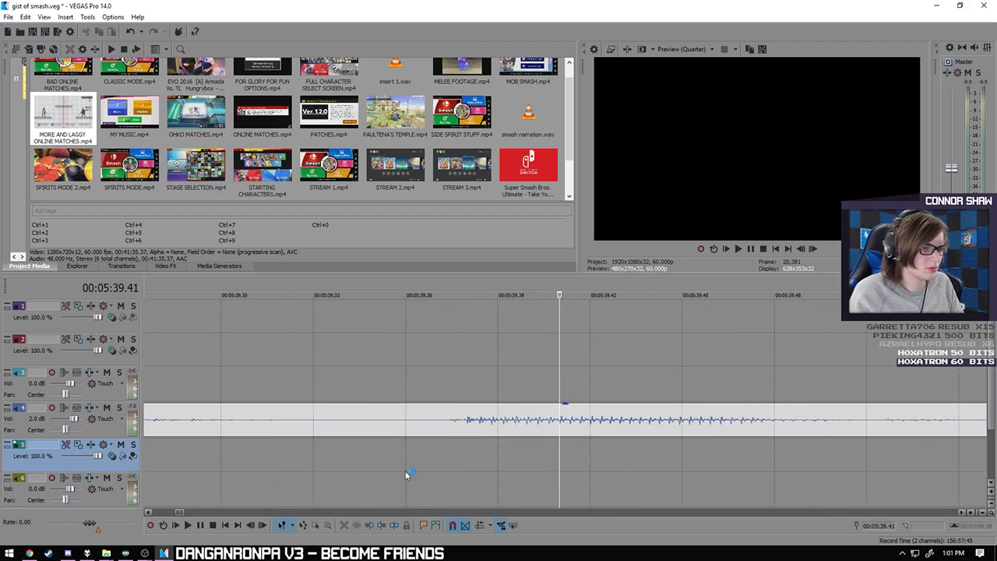
scroll(409, 465, down, 10)
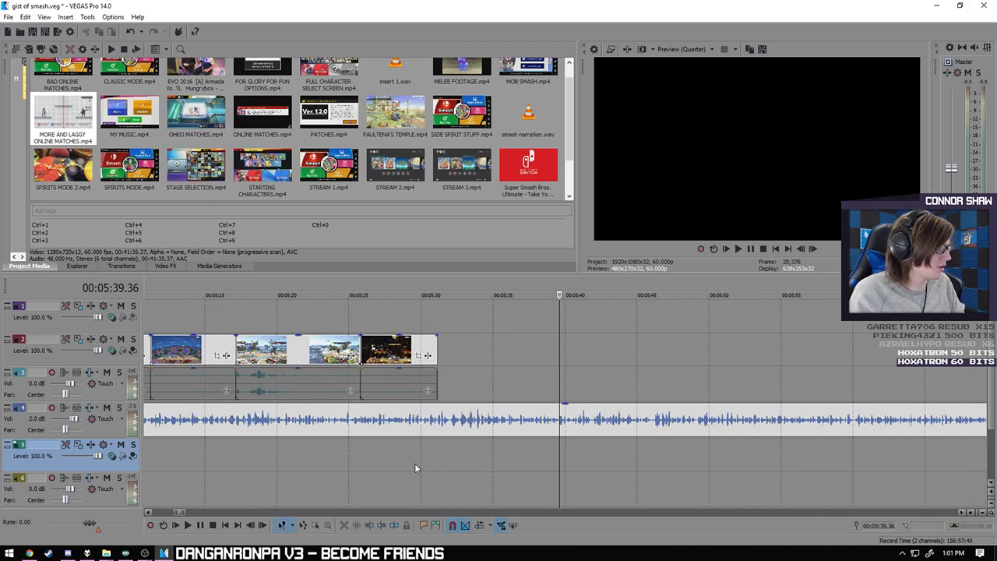
- Move the short mansion fight clip to end at 00:05:39.36 and extend its start back to the preceding clip
scroll(416, 463, down, 4)
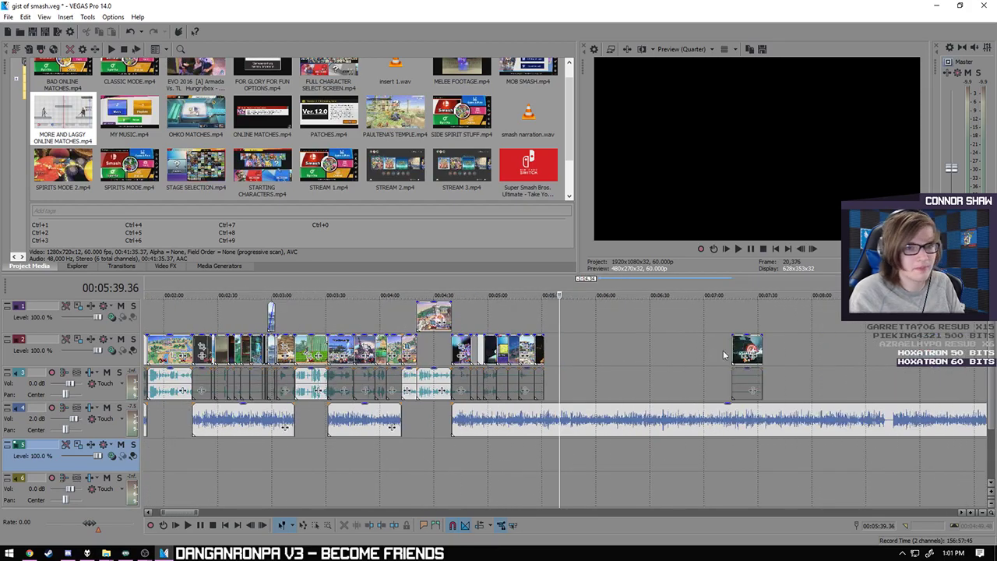
drag(735, 352, 555, 350)
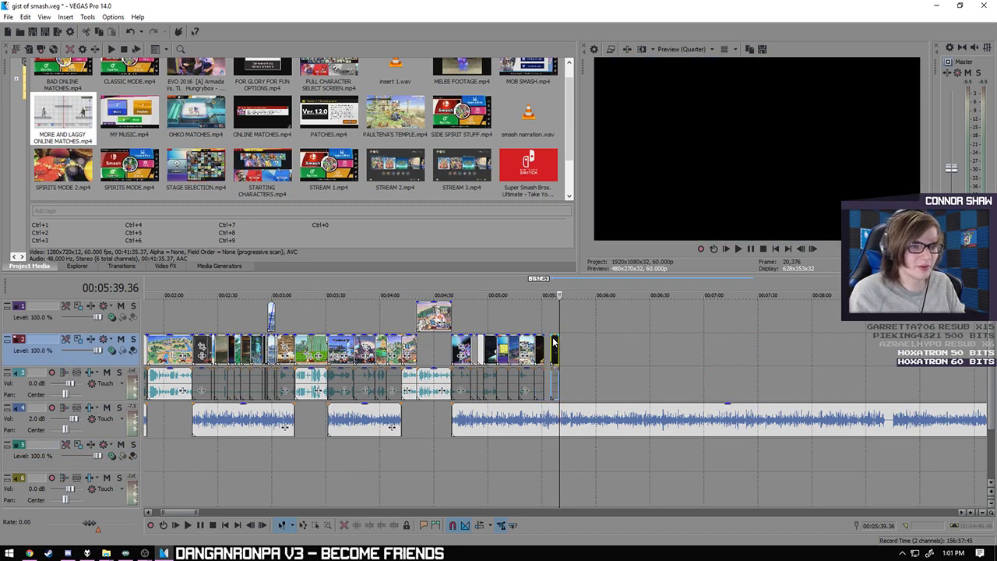
scroll(489, 356, up, 8)
scroll(490, 356, up, 1)
drag(467, 352, 401, 349)
- Play the placed mansion fight with the narration to check the timing around its end
click(393, 458)
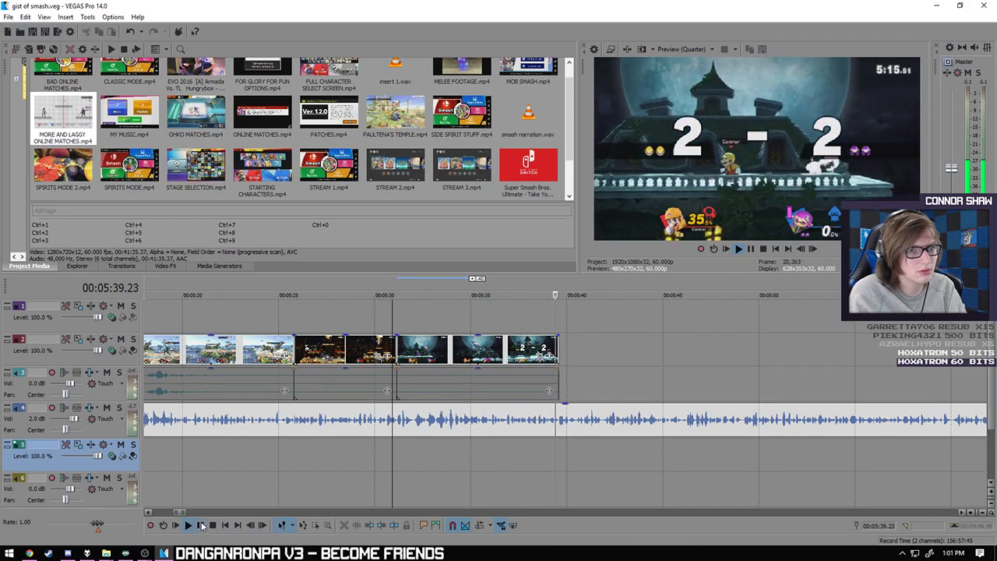
key(Return)
scroll(480, 448, up, 8)
scroll(557, 460, down, 3)
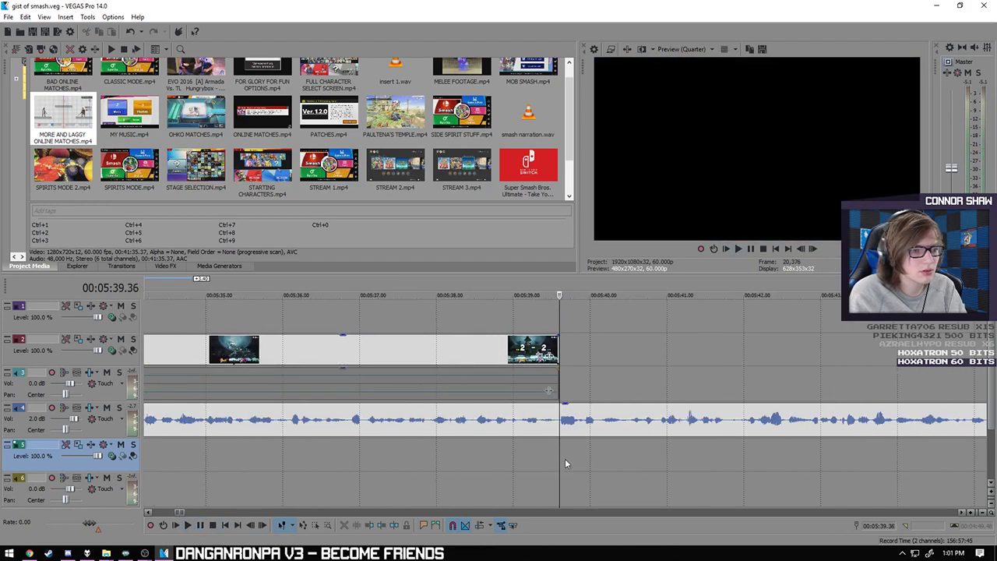
click(198, 527)
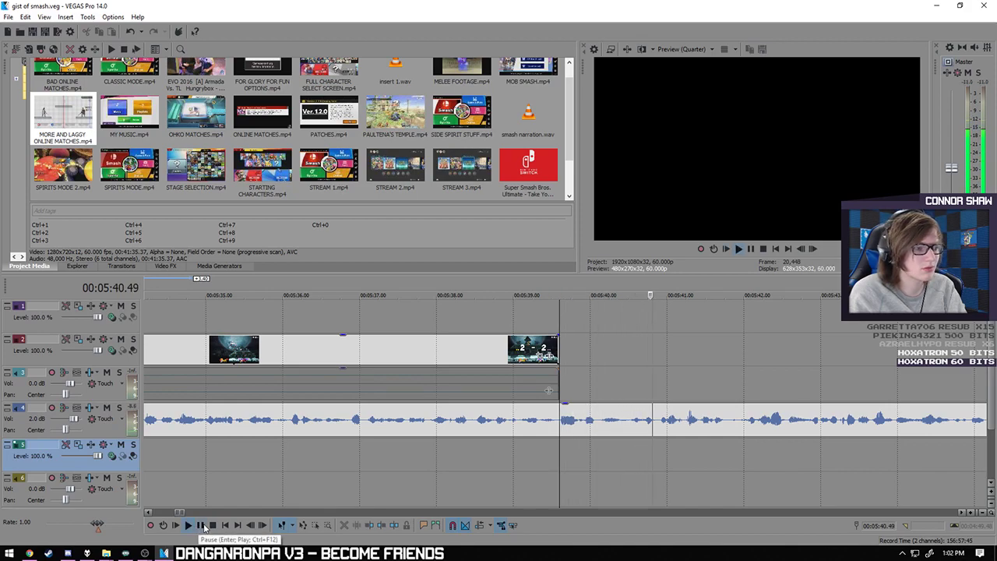
click(201, 526)
- Move the mansion fight clip to end at 00:05:41.56 and extend its start back to the preceding clip
click(740, 453)
drag(421, 355, 601, 358)
scroll(440, 358, down, 5)
drag(440, 358, 404, 360)
- Play the mansion fight from about 00:05:31 past its end, checking how the 2 - 2 moment fits the narration
click(405, 456)
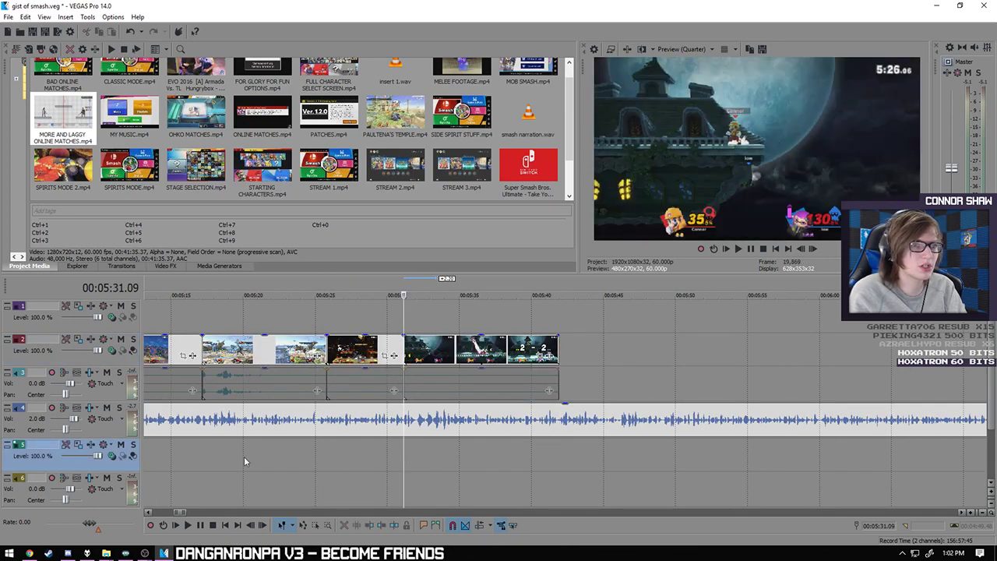
click(188, 526)
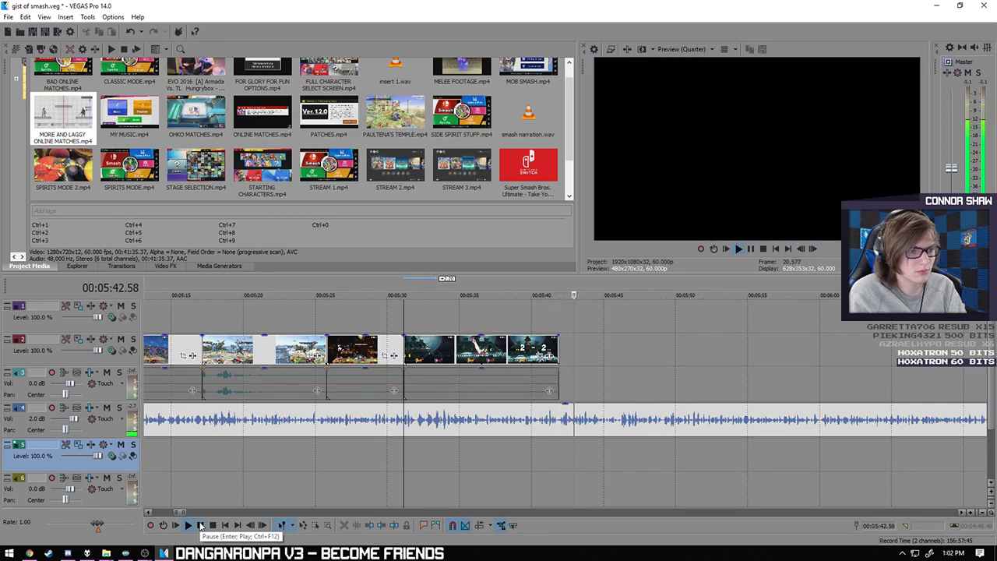
click(558, 454)
click(523, 452)
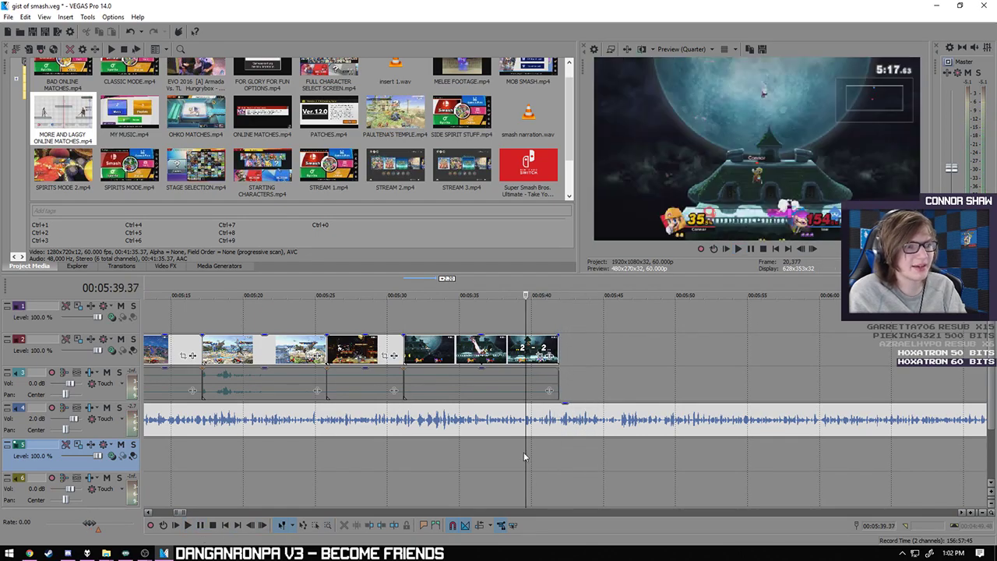
click(188, 525)
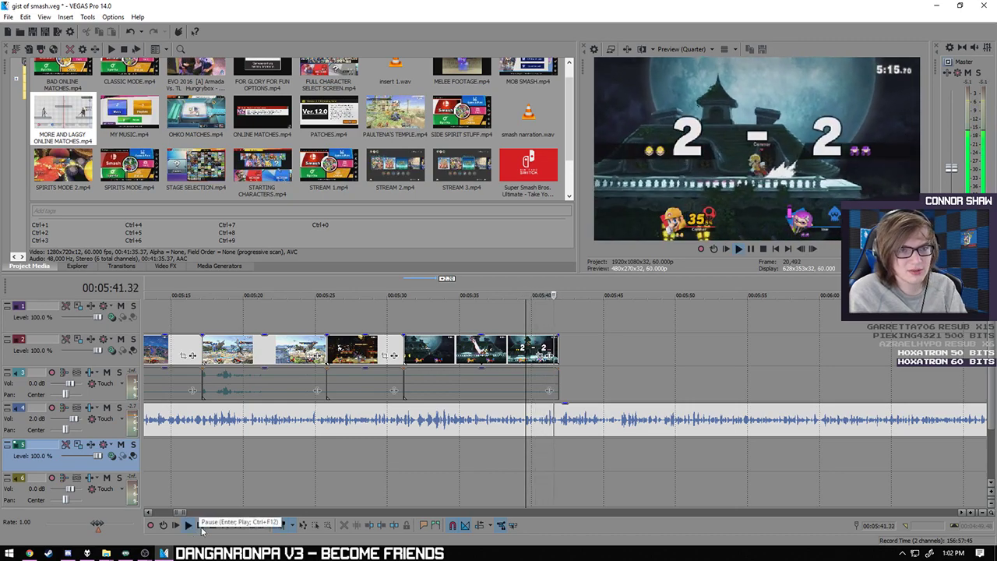
click(201, 527)
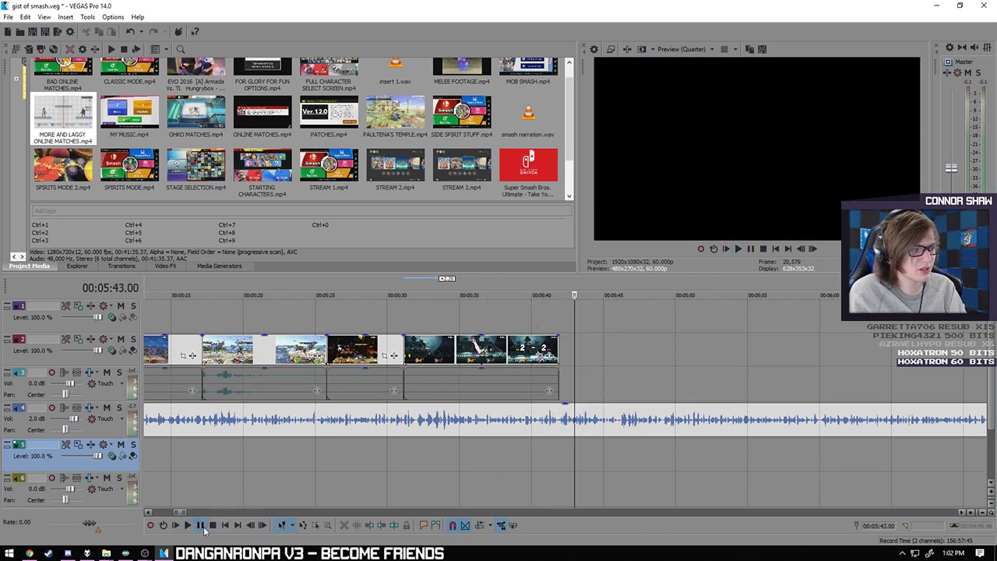
click(559, 458)
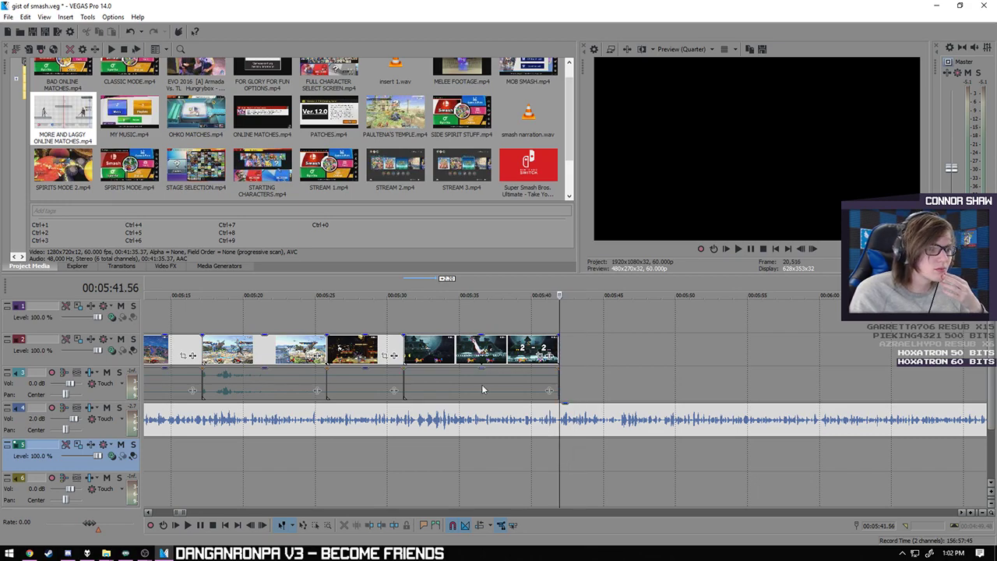
click(409, 466)
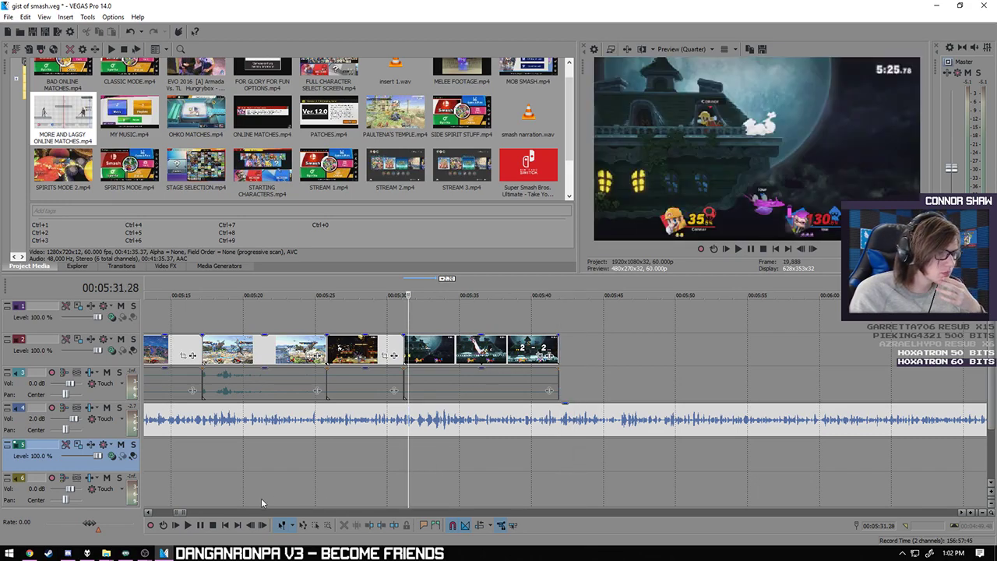
click(188, 526)
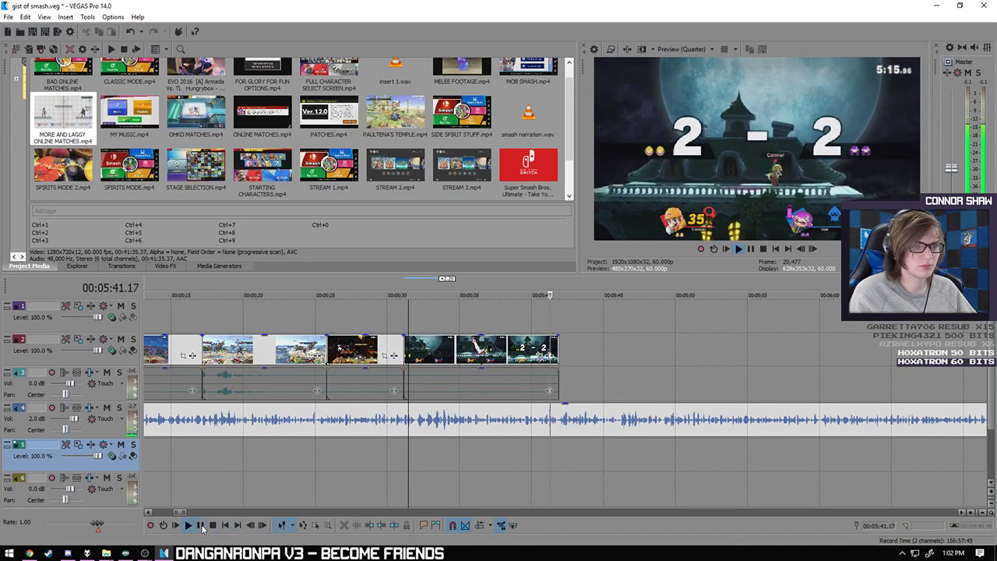
click(203, 527)
click(561, 451)
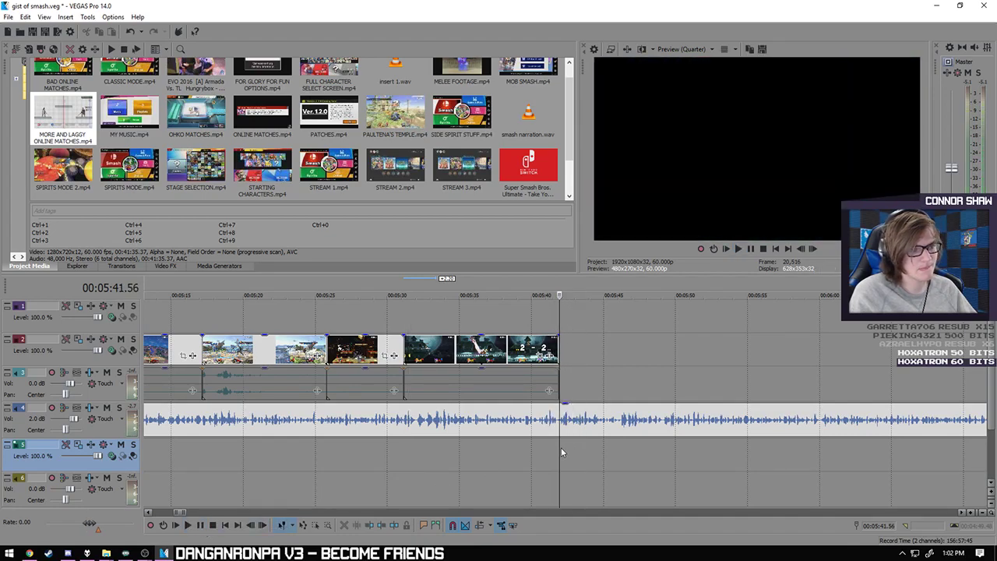
- Replay the mansion fight around 00:05:34 to find the narration pause where the clip should be cut
click(452, 383)
click(191, 526)
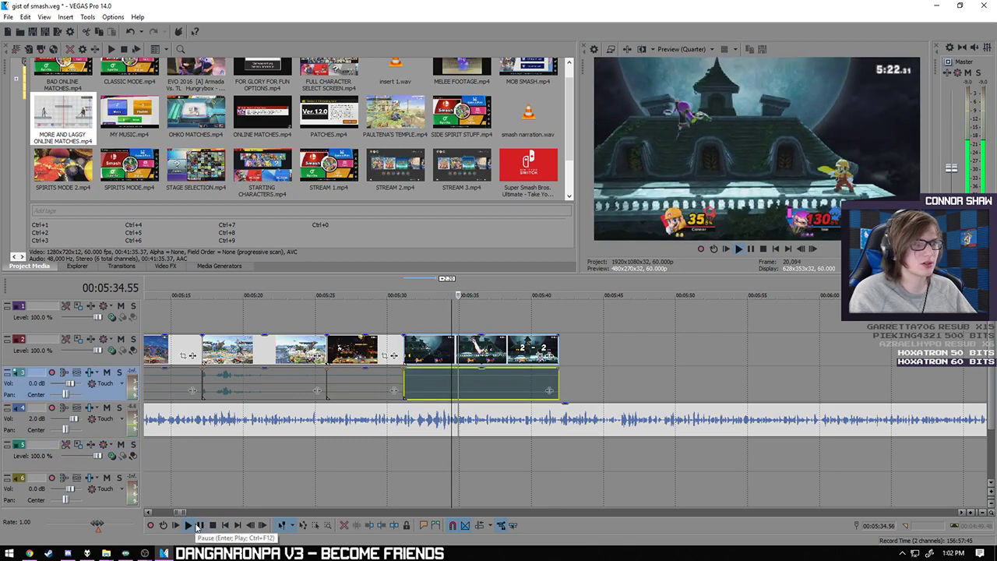
click(201, 526)
scroll(465, 467, up, 3)
click(545, 391)
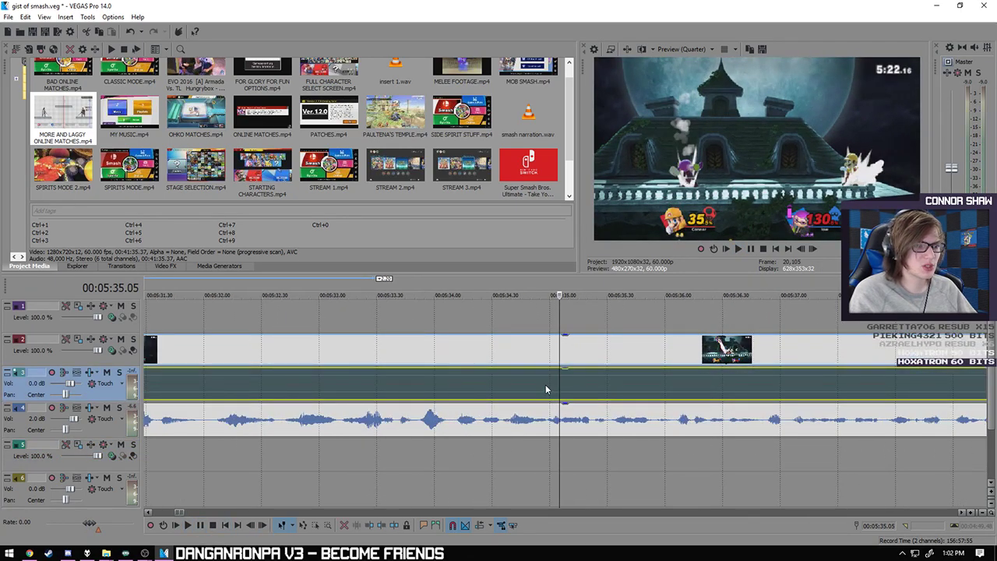
click(188, 526)
click(200, 527)
click(502, 387)
key(space)
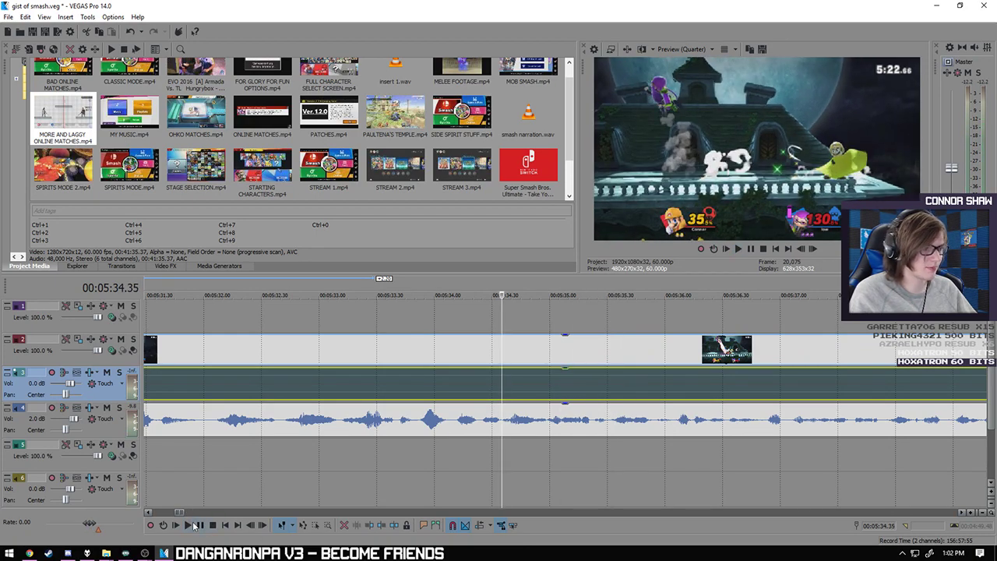
key(space)
- Split the mansion fight at about 00:05:34.25, delete the part before the split, and save the project
click(482, 390)
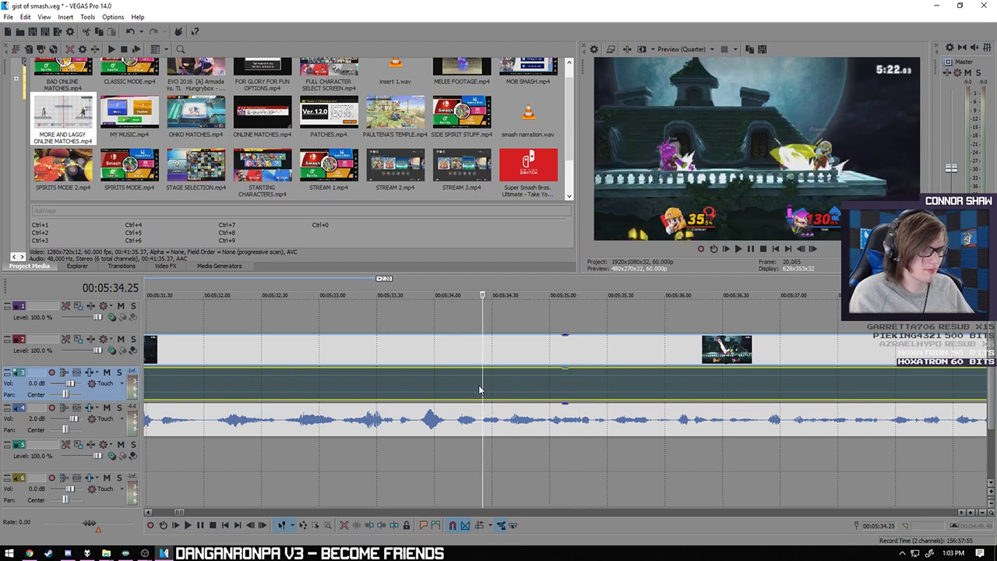
scroll(479, 389, down, 3)
scroll(477, 391, down, 2)
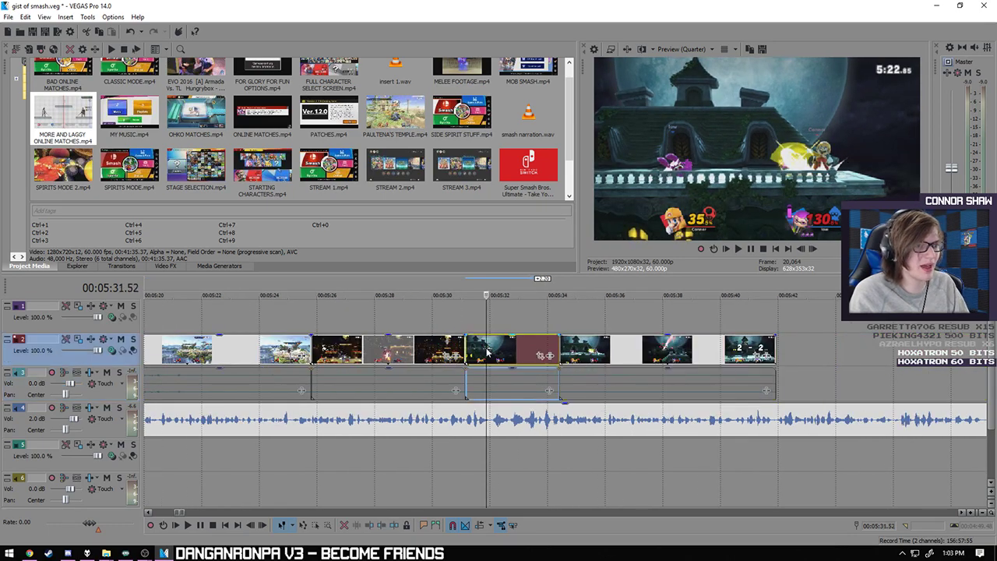
key(Delete)
scroll(501, 367, down, 3)
click(31, 31)
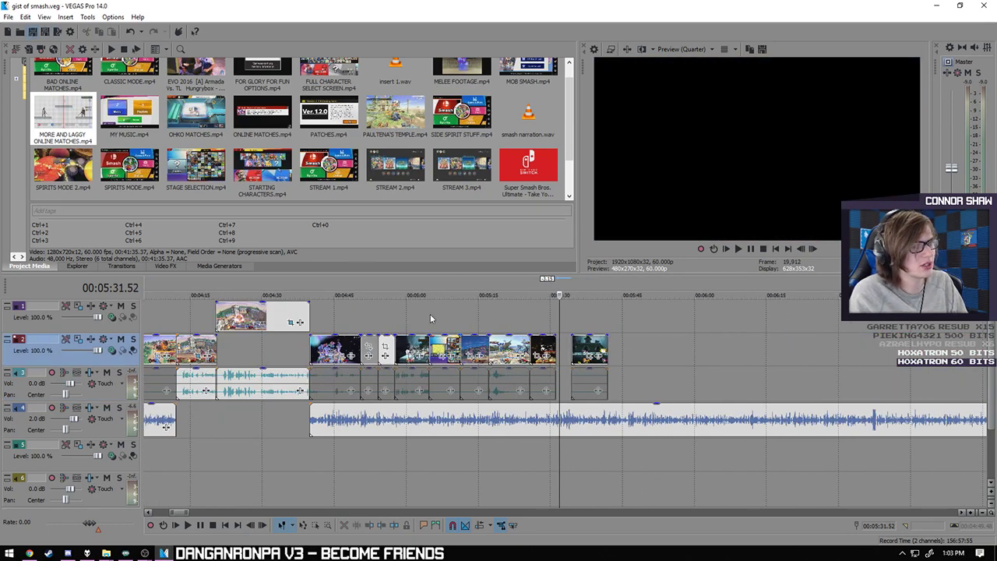
- Place OHKO MATCHES.mp4 on the empty lower tracks past the end of the narration, starting at about 00:15:00
scroll(615, 482, down, 8)
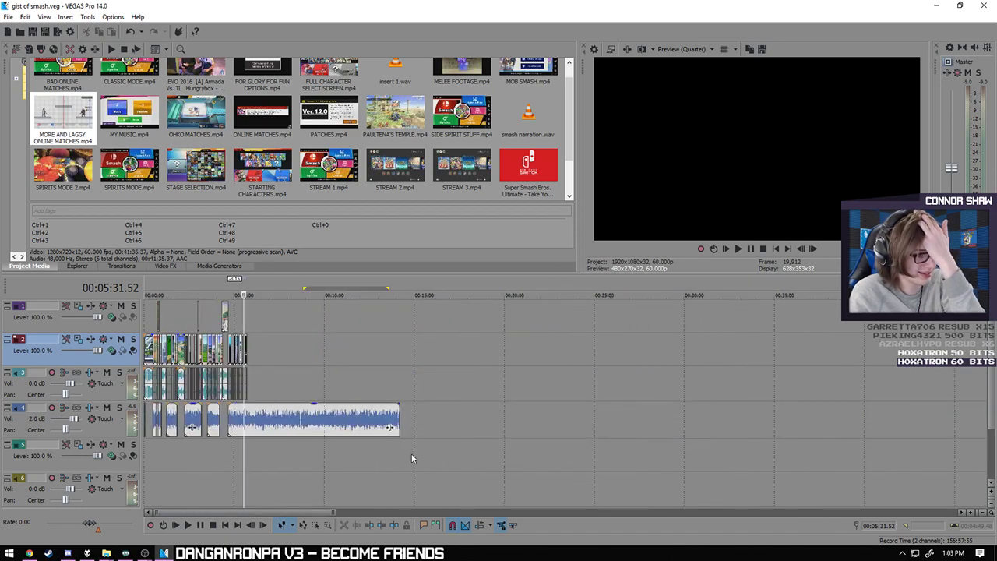
click(407, 457)
drag(570, 128, 566, 159)
scroll(567, 160, up, 1)
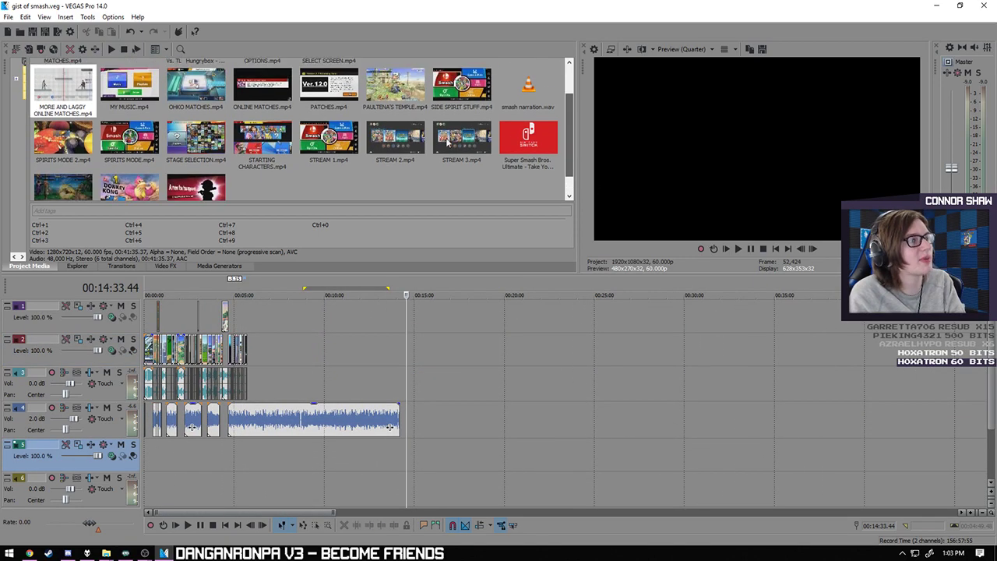
drag(196, 86, 459, 463)
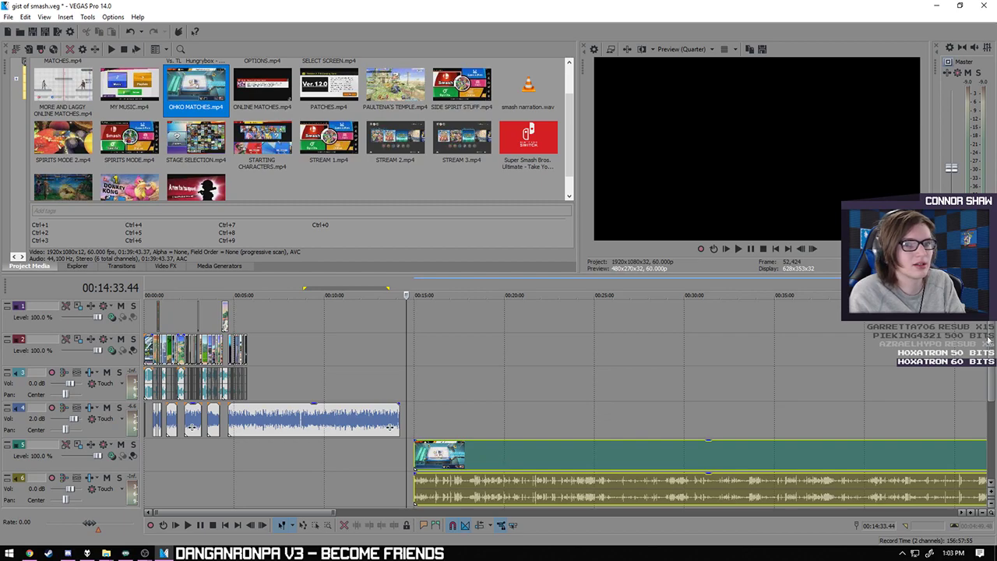
- Delete the extra audio tracks below track 6 and mute the OHKO MATCHES audio event
drag(989, 366, 990, 381)
click(107, 470)
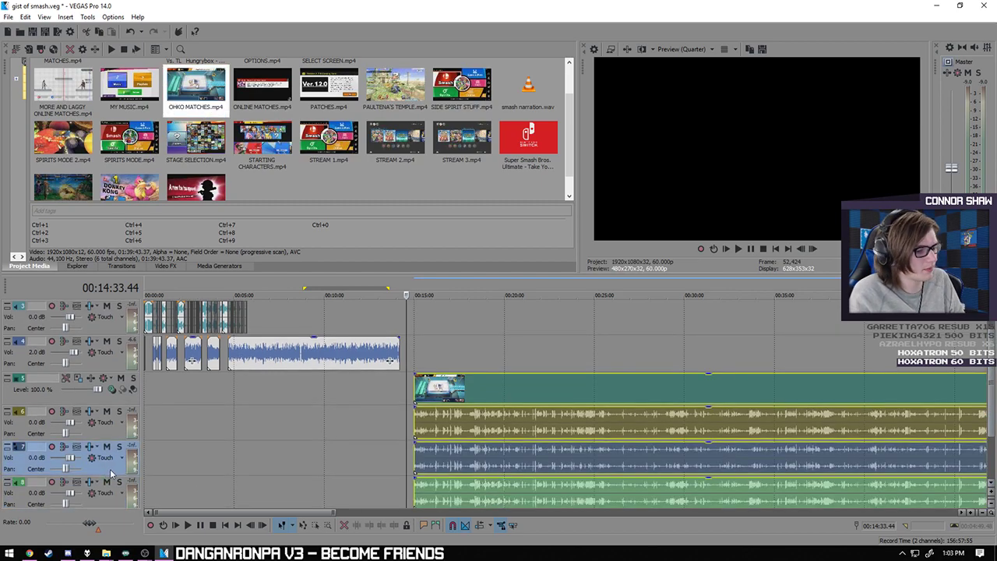
key(Delete)
key(Delete)
right_click(491, 420)
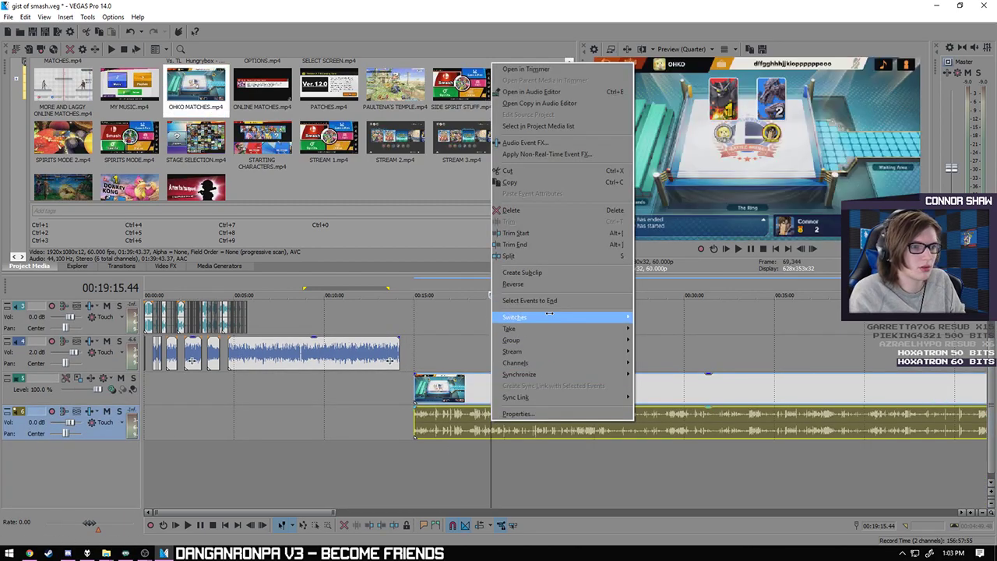
click(663, 317)
- Skim the OHKO MATCHES footage across its length for a fight that suits the narration
click(683, 429)
click(738, 429)
click(831, 425)
scroll(831, 420, down, 5)
click(429, 429)
click(485, 433)
click(510, 433)
click(529, 436)
click(429, 441)
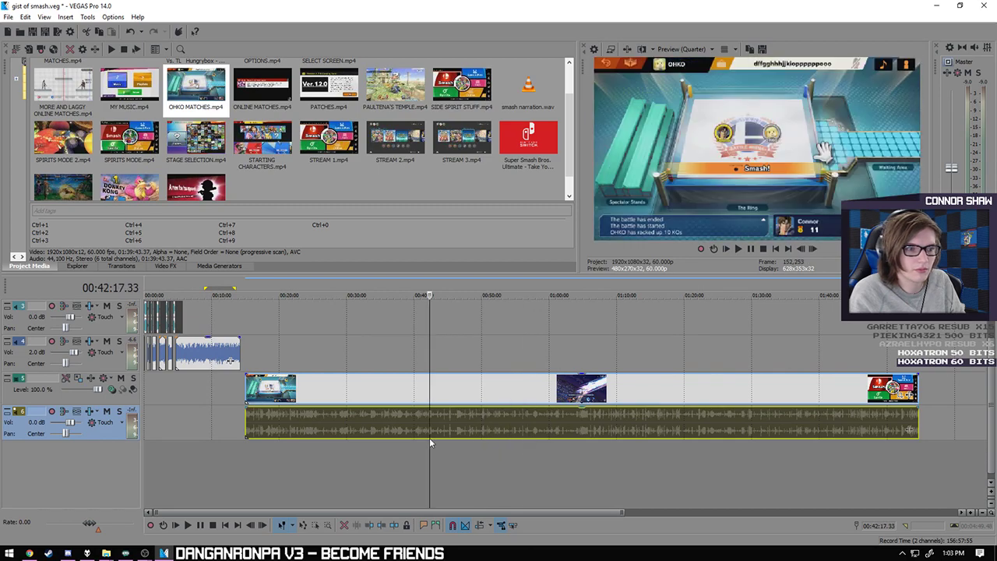
- Step forward from about 00:42:17 in the OHKO MATCHES footage to examine the match-up being announced
scroll(404, 434, up, 5)
key(Right)
key(Right)
key(Right)
key(Right)
key(Right)
key(Right)
key(Right)
key(Right)
key(Right)
key(Right)
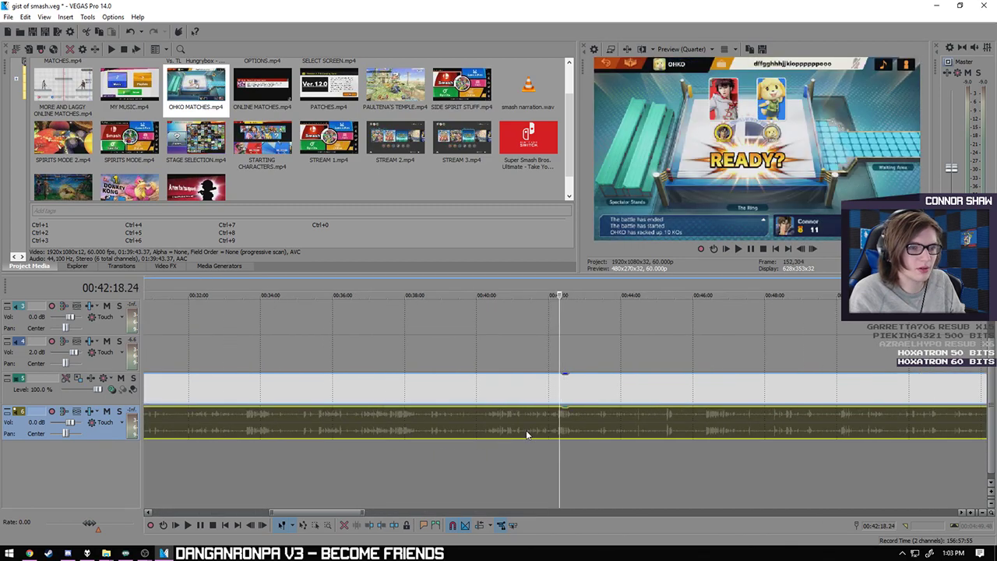
key(Right)
key(Right)
key(Right)
key(Right)
key(Right)
key(Right)
key(Right)
key(Right)
key(Right)
key(Right)
key(Right)
key(Right)
- Sample the cathedral fight at several points and play it from 00:42:57.47 to look for a usable moment
click(655, 426)
click(694, 418)
click(668, 420)
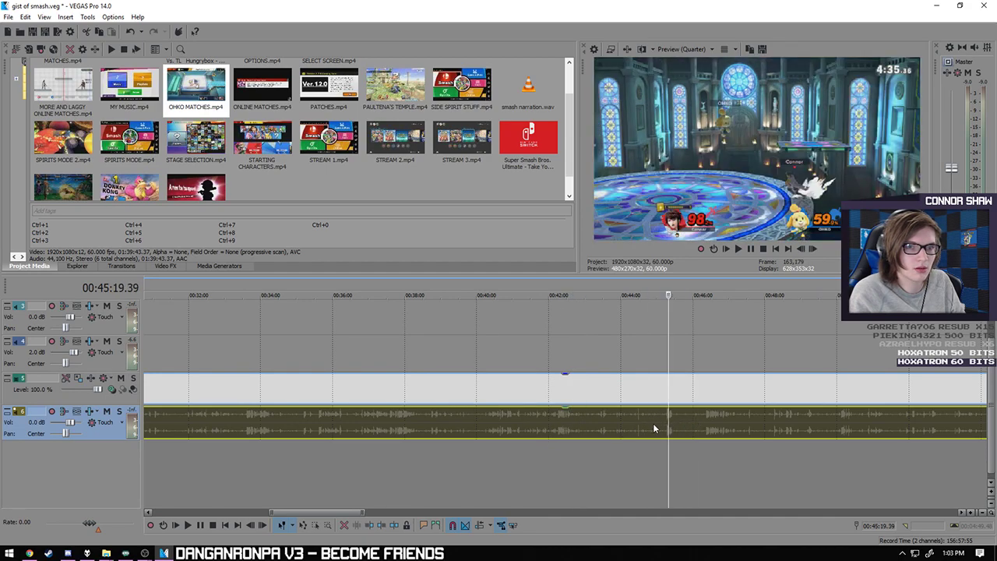
click(629, 431)
click(612, 431)
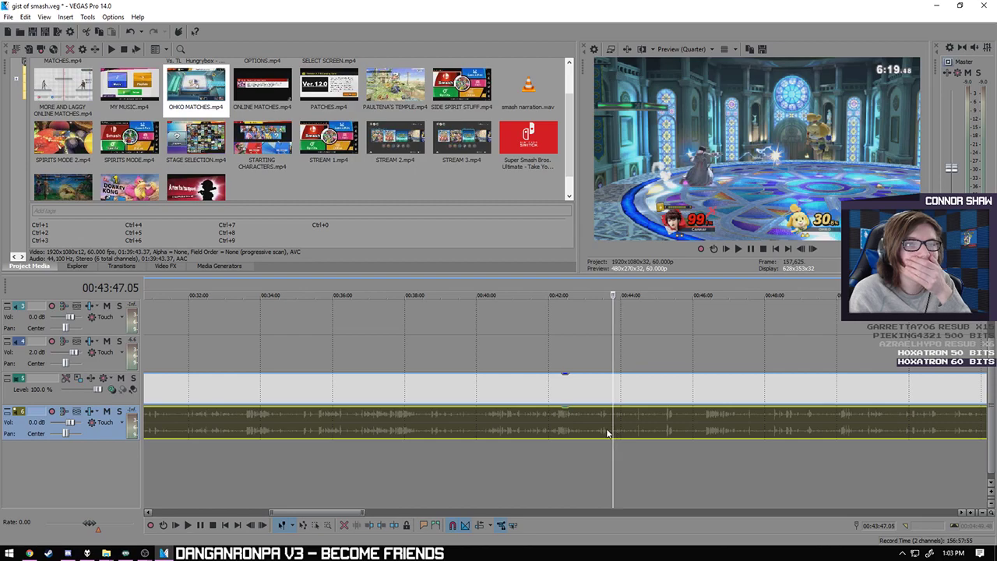
click(584, 434)
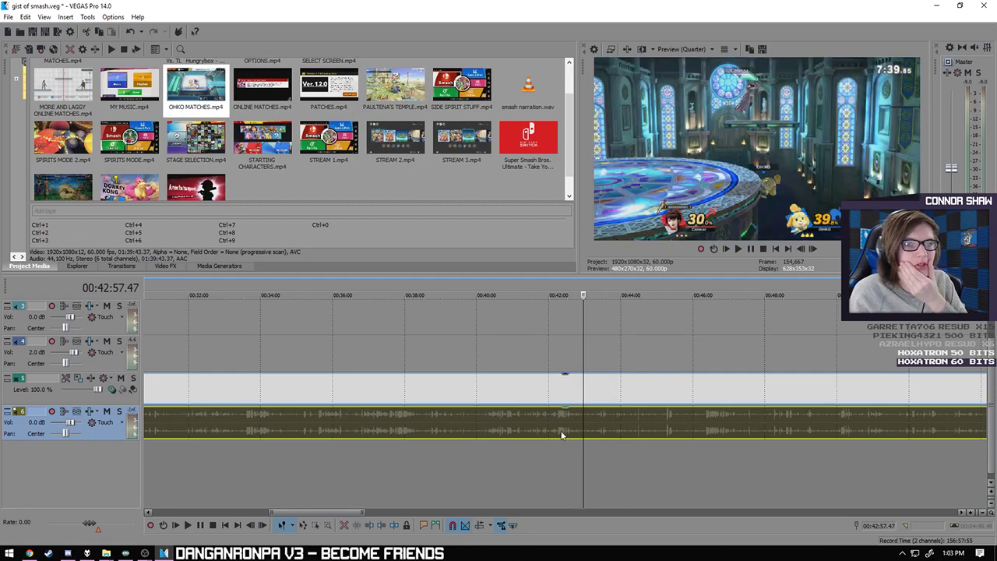
click(187, 525)
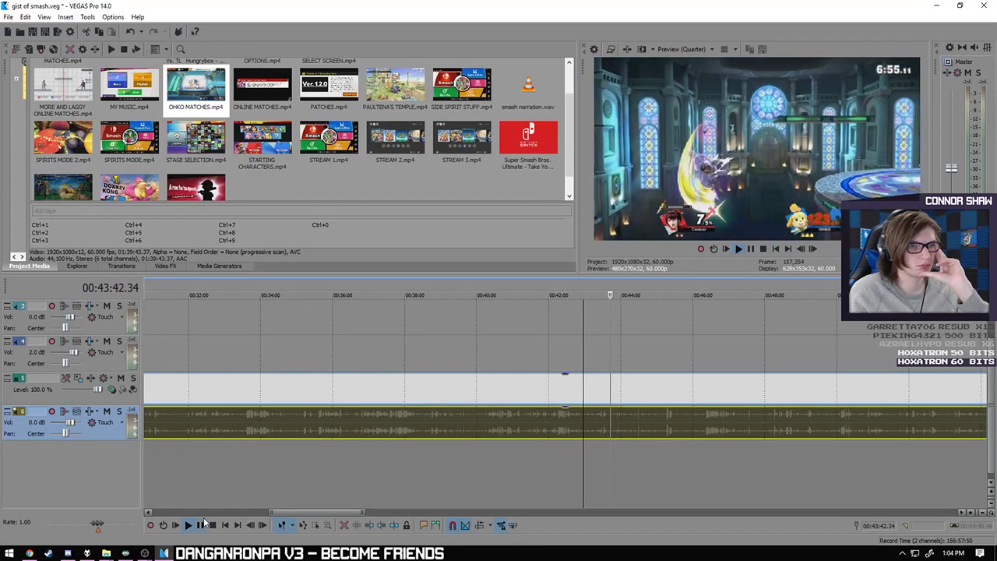
click(210, 524)
- Check the cathedral fight again from its opening at about 00:42:40 onward for where the usable moment lies
scroll(489, 449, up, 3)
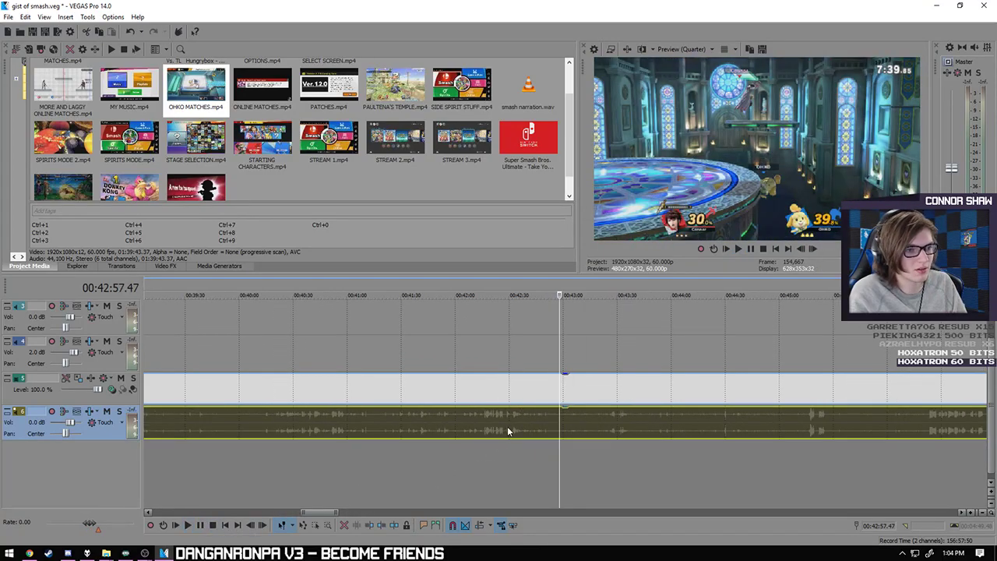
click(528, 421)
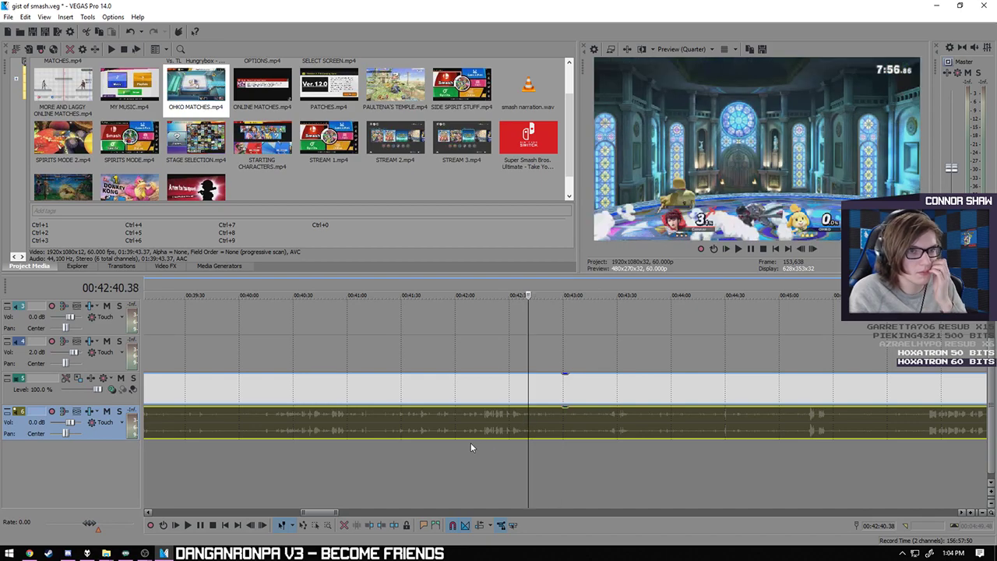
click(535, 423)
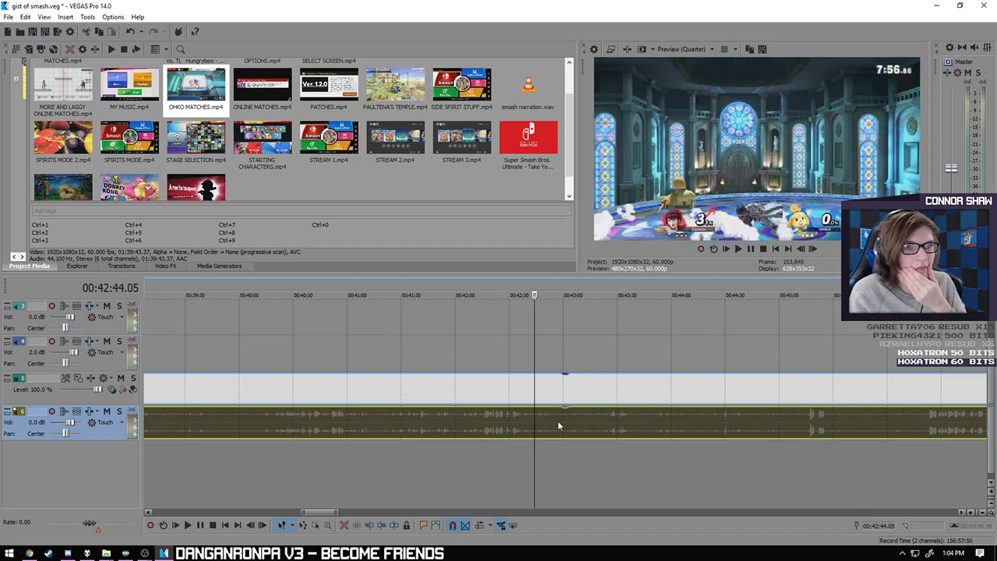
click(571, 421)
click(631, 425)
click(650, 430)
- Split the OHKO MATCHES footage at the 2 - 2 moment, about 00:43:43.12, and delete everything after it
scroll(643, 426, up, 5)
key(Left)
key(Left)
key(Left)
key(Left)
key(Left)
key(Left)
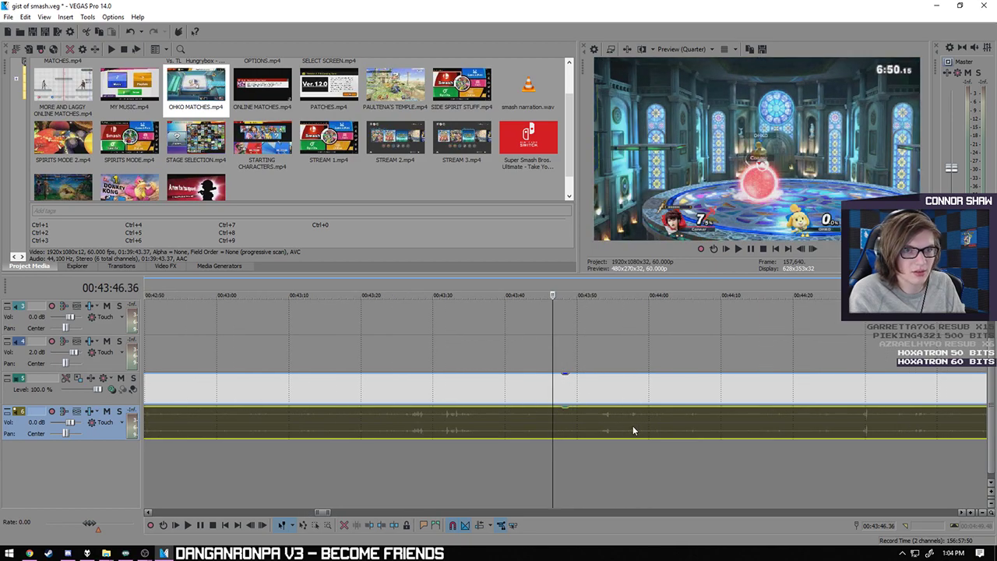
key(Left)
key(Left)
key(Left)
key(Left)
key(Left)
key(Left)
scroll(595, 427, up, 3)
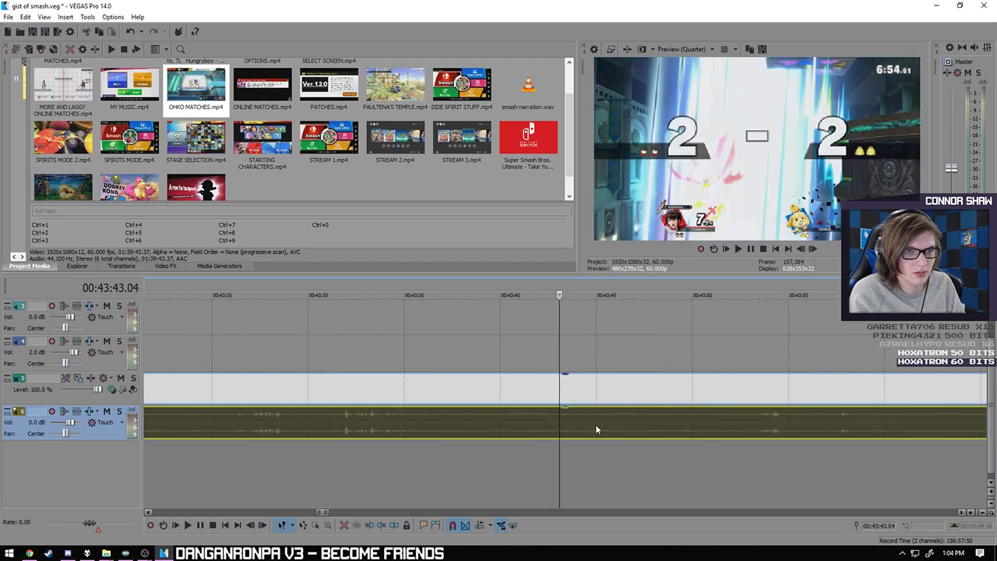
key(Left)
key(Left)
key(Left)
key(Left)
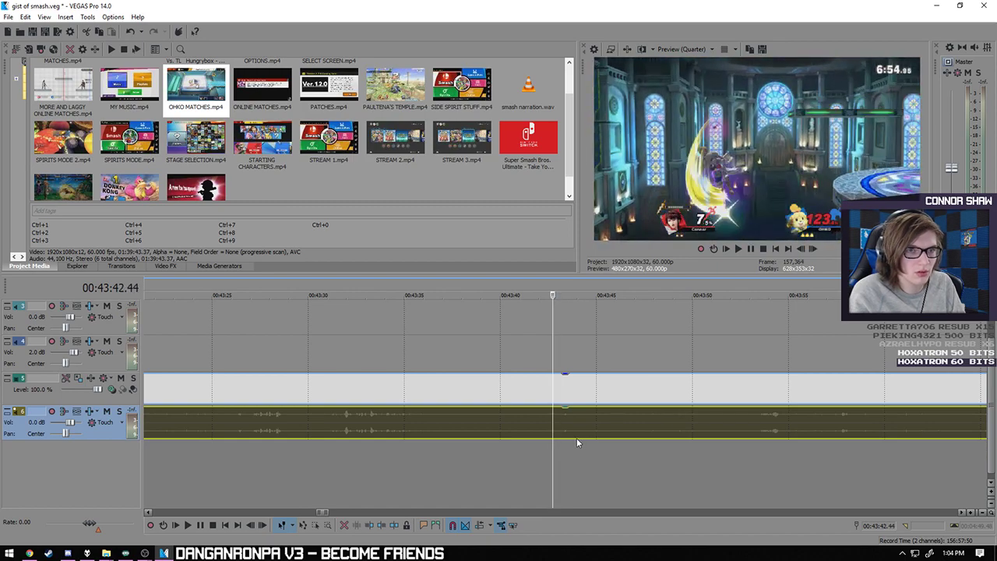
key(Right)
key(Right)
key(Right)
key(Right)
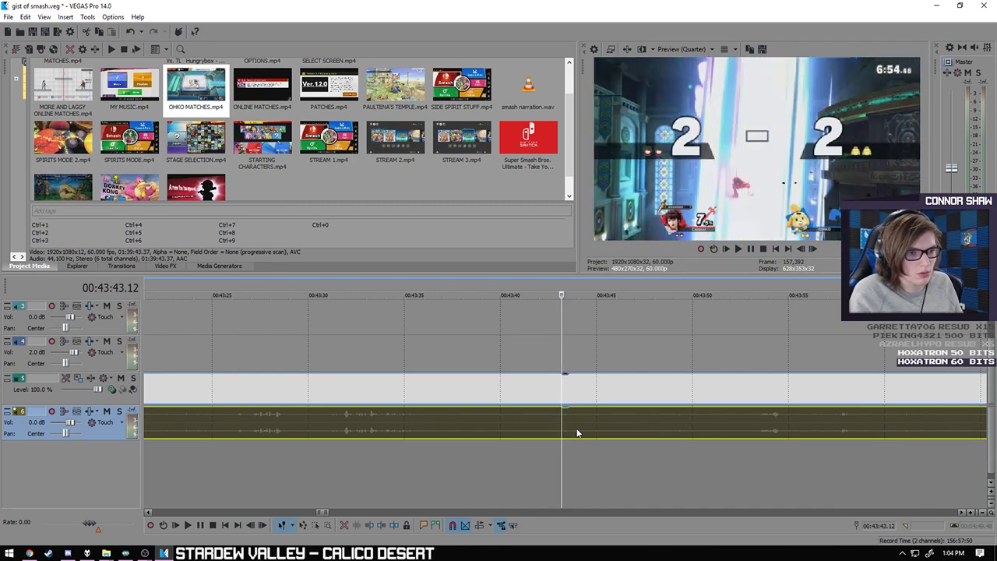
scroll(576, 437, down, 7)
key(s)
key(Delete)
- Split the cathedral fight at 00:43:36.38 and delete the long part before the split
click(534, 419)
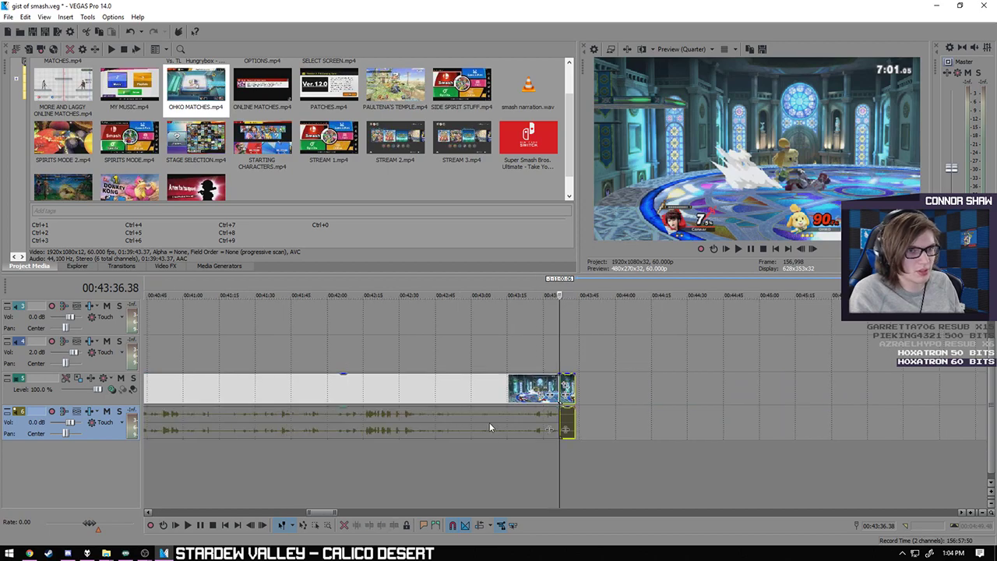
scroll(494, 421, down, 8)
click(427, 404)
key(Delete)
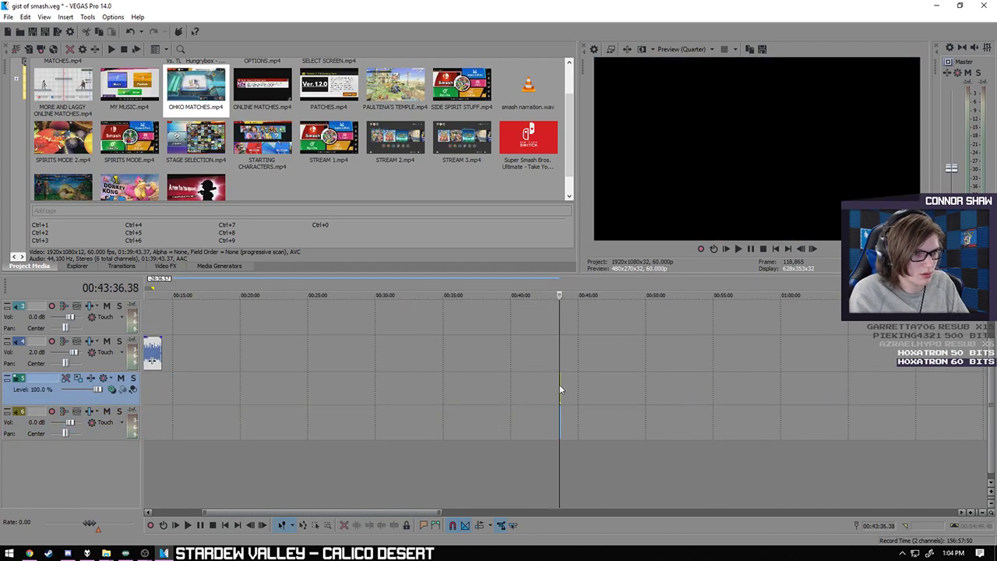
- Move the short cathedral fight clip onto the main fight tracks, just past the end of the mansion fight
scroll(564, 389, up, 10)
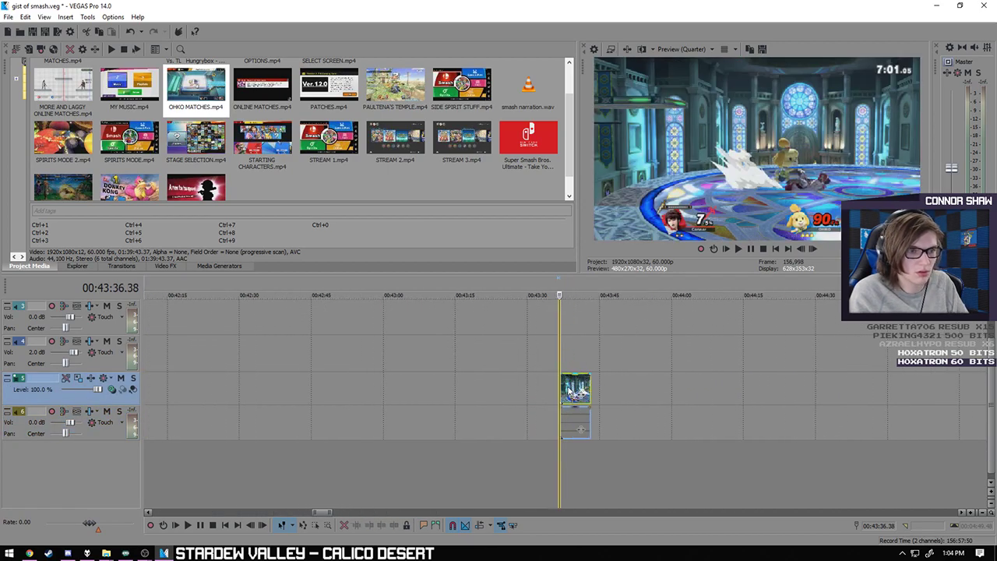
scroll(993, 335, up, 2)
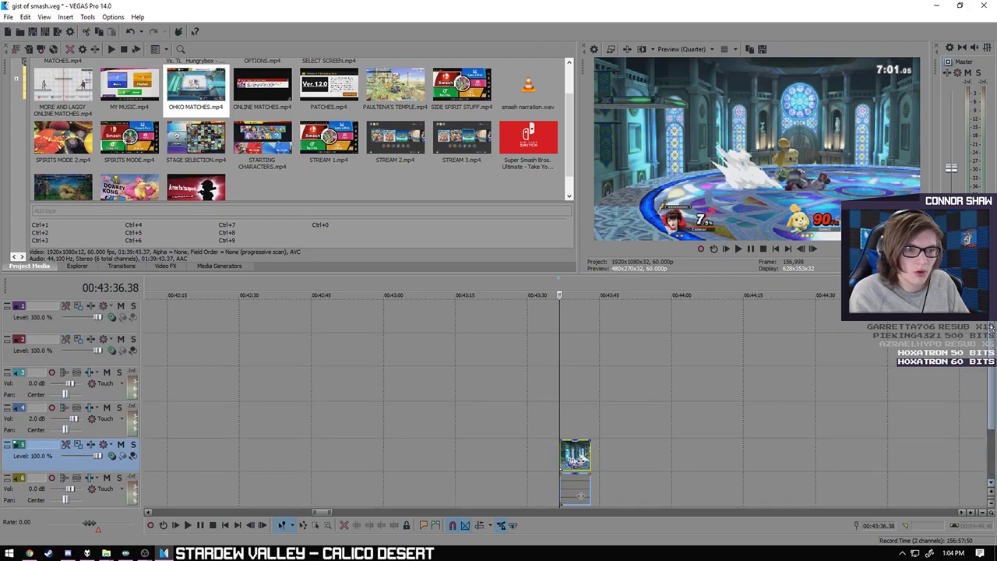
click(575, 494)
drag(427, 356, 803, 350)
click(807, 350)
- Split the cathedral clip, delete its earlier part, and fit the rest into the gap from 00:05:31.09 to the mansion fight
scroll(754, 348, up, 5)
click(614, 350)
click(631, 350)
key(s)
click(571, 351)
key(Delete)
drag(646, 346, 211, 355)
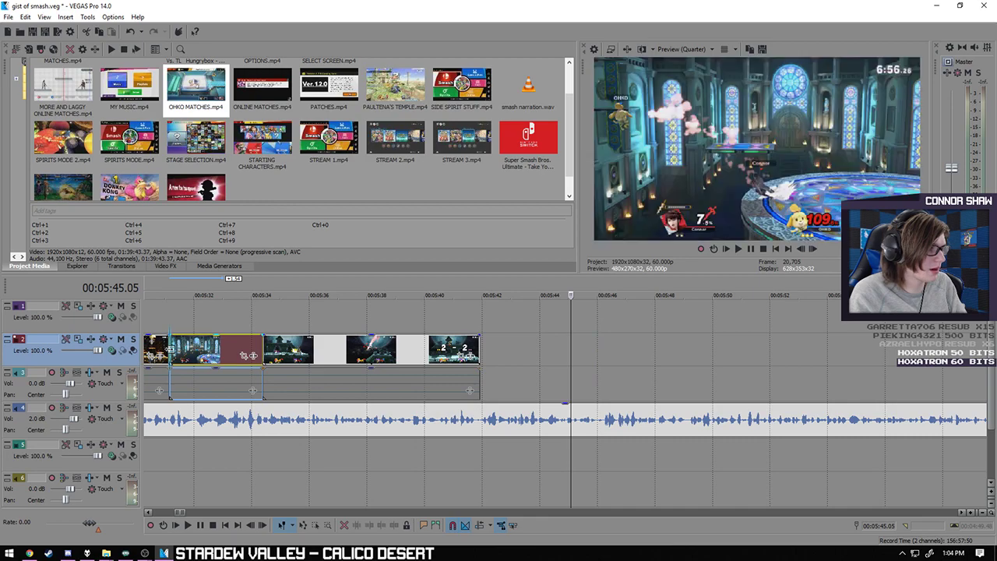
- Play the sequence from 00:05:31.09 past the end of the mansion fight to check it against the narration
click(170, 461)
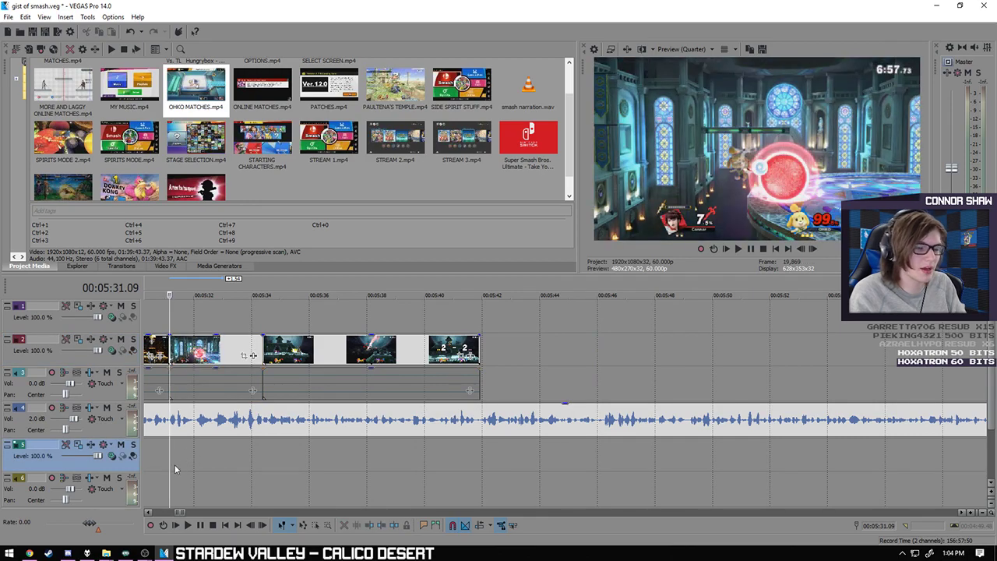
click(188, 525)
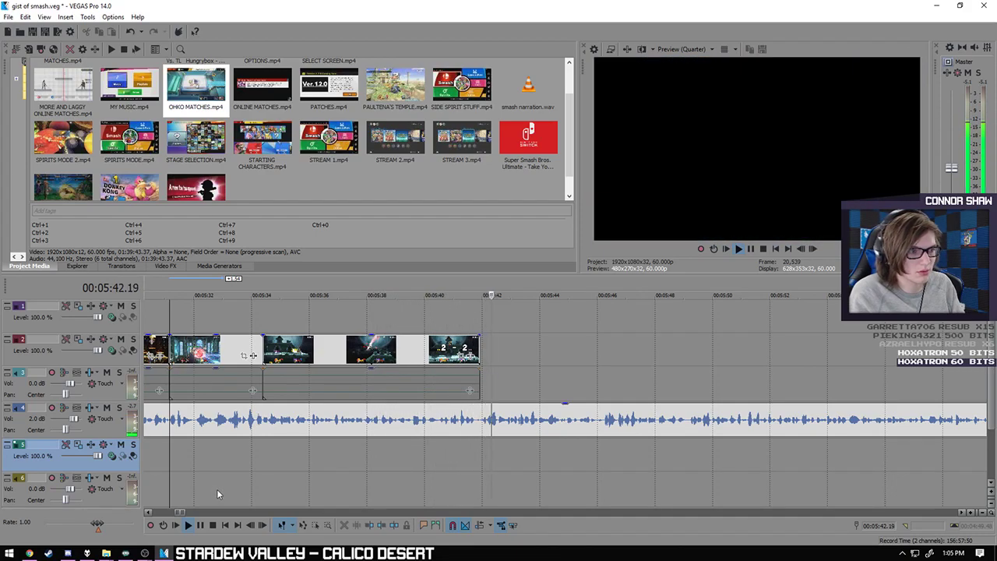
click(517, 450)
- Place the playhead at the end of the mansion fight, 00:05:41.56, and save the project
click(481, 450)
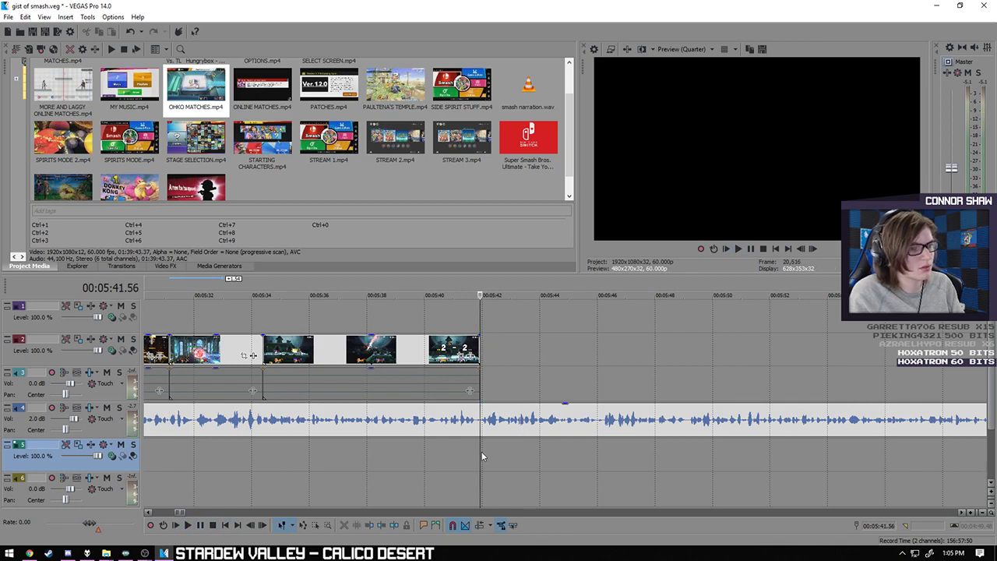
scroll(471, 446, down, 2)
key(ctrl+s)
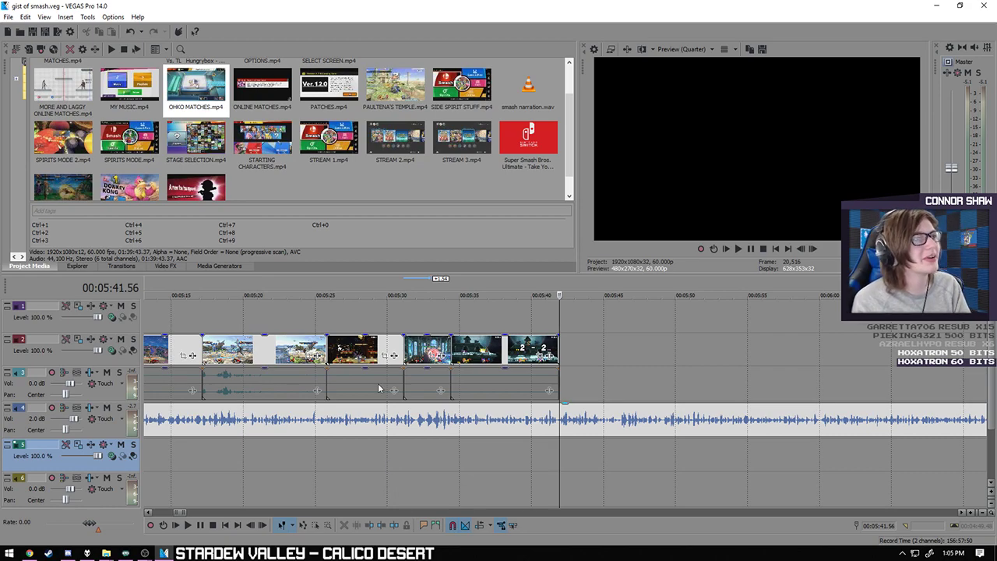
scroll(600, 477, down, 4)
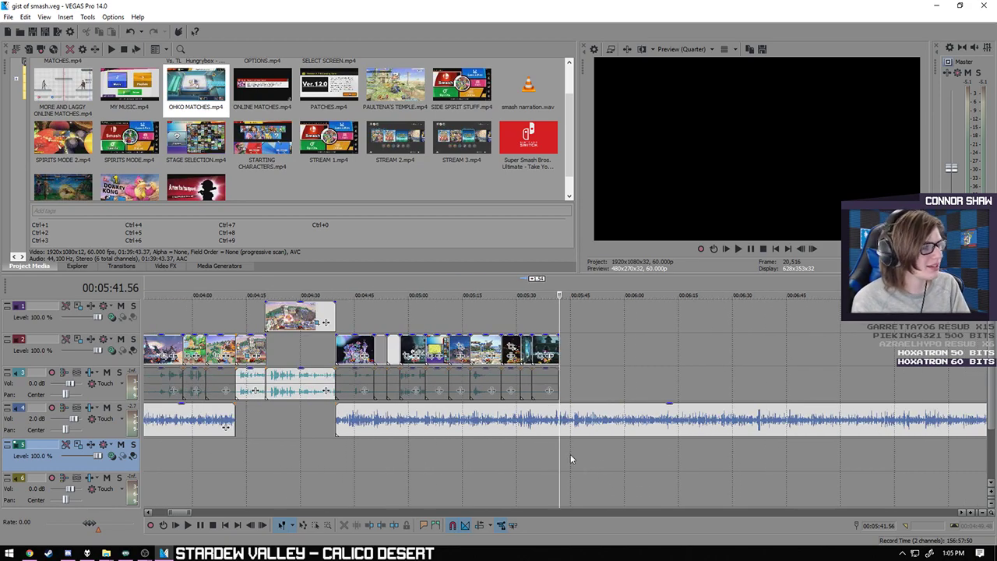
scroll(570, 459, up, 10)
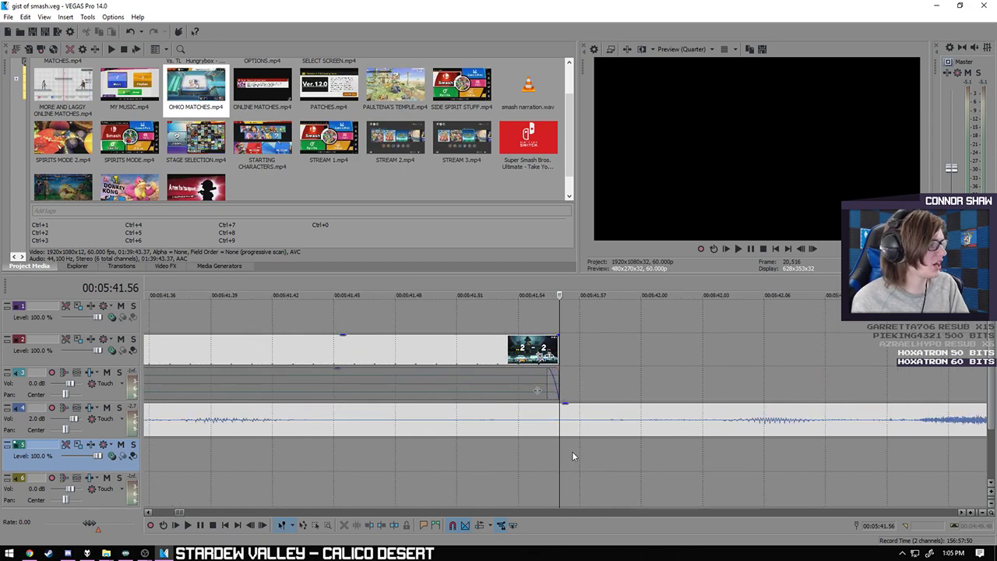
- Add MELEE FOOTAGE.mp4 from the project media to the timeline, on the lower tracks beyond the end of the narration
scroll(571, 455, down, 5)
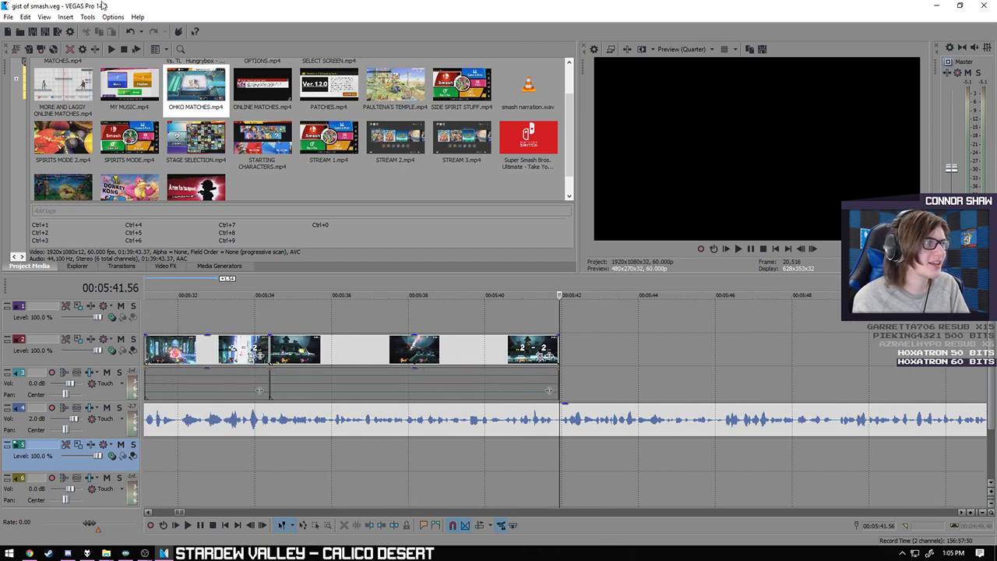
scroll(558, 153, down, 1)
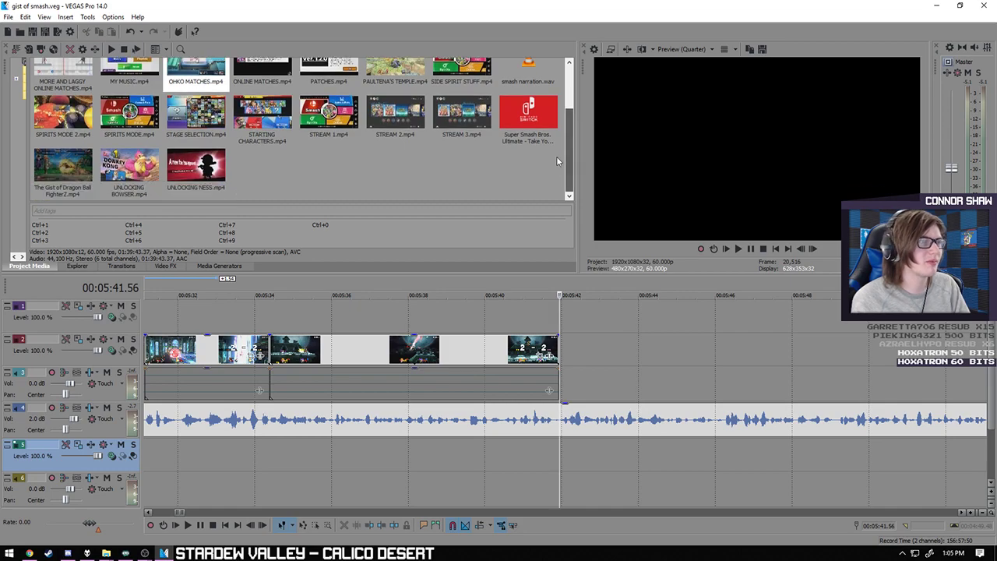
scroll(789, 390, down, 10)
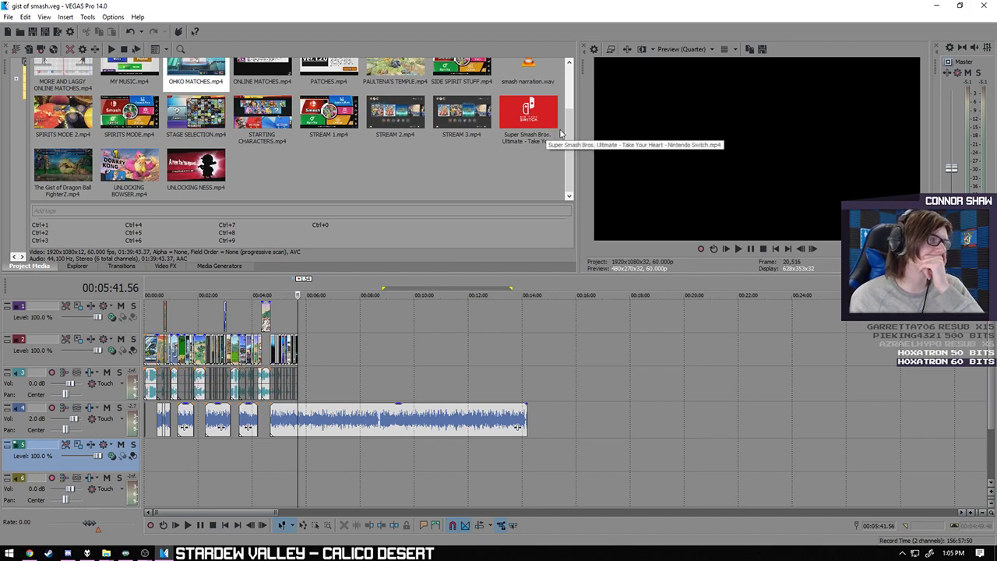
scroll(567, 101, up, 3)
drag(462, 77, 558, 466)
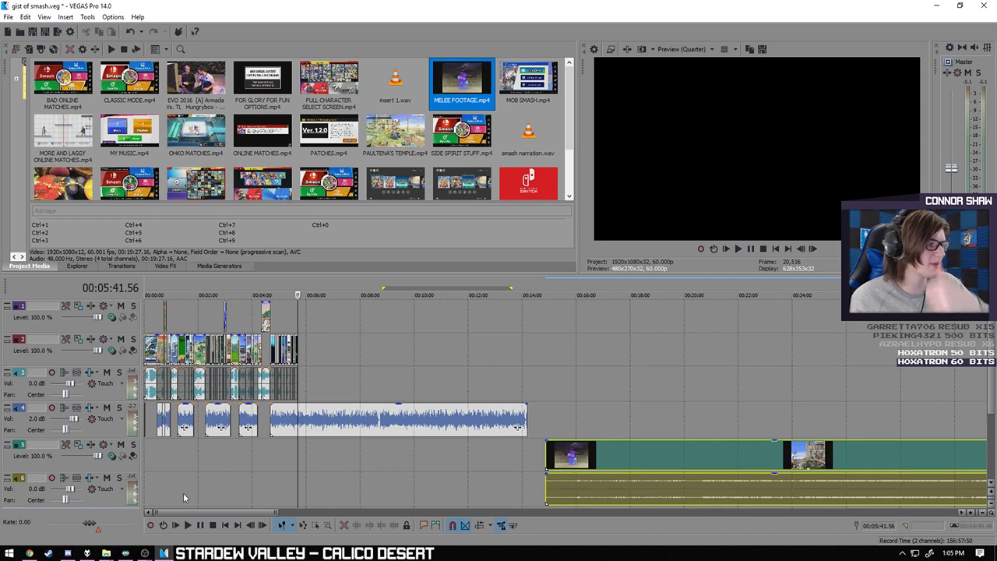
- Delete the two audio tracks that hold the Melee footage's sound
scroll(125, 455, down, 2)
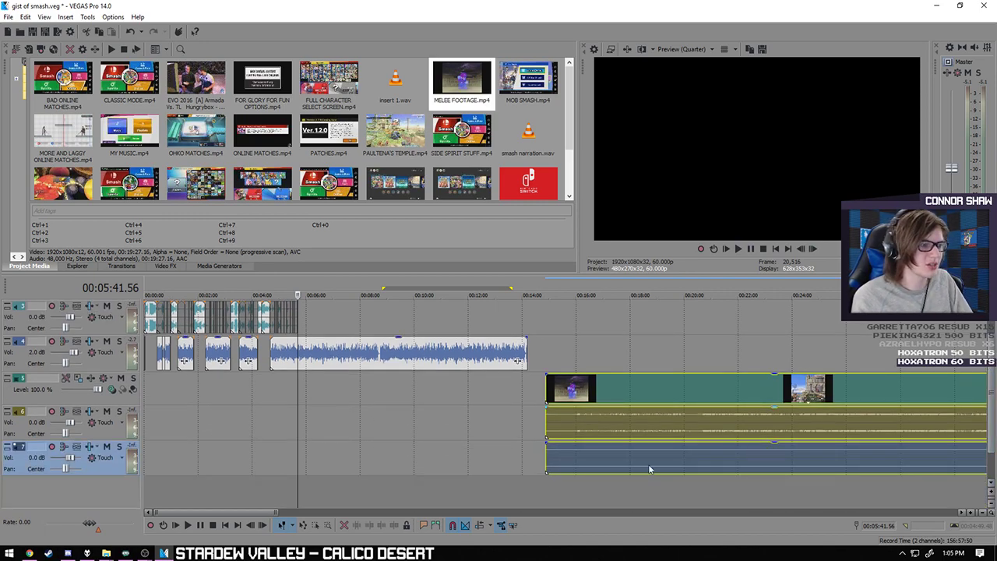
click(101, 441)
key(Delete)
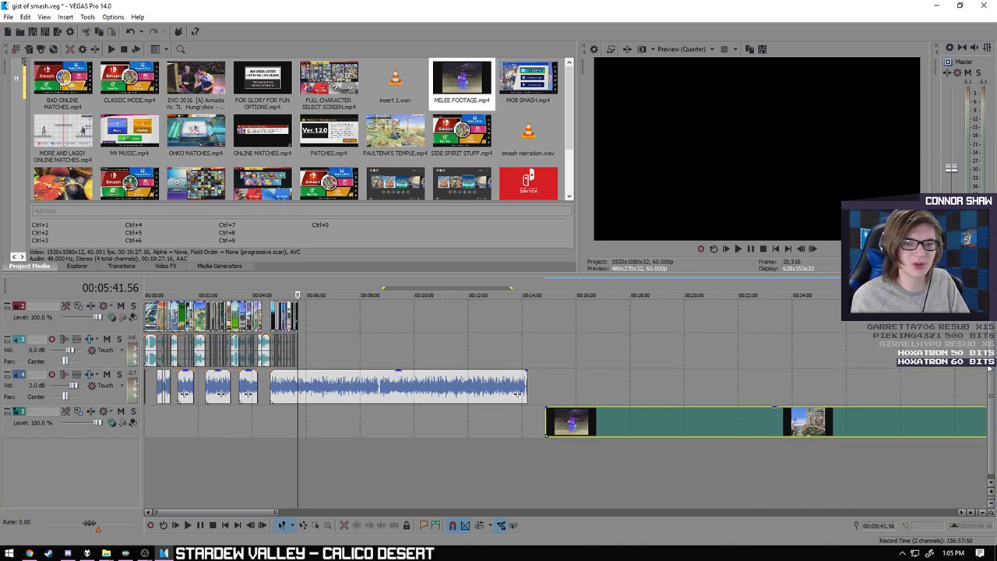
- Move the Melee footage clip onto video track 2, after the last edited gameplay clip
scroll(988, 371, up, 1)
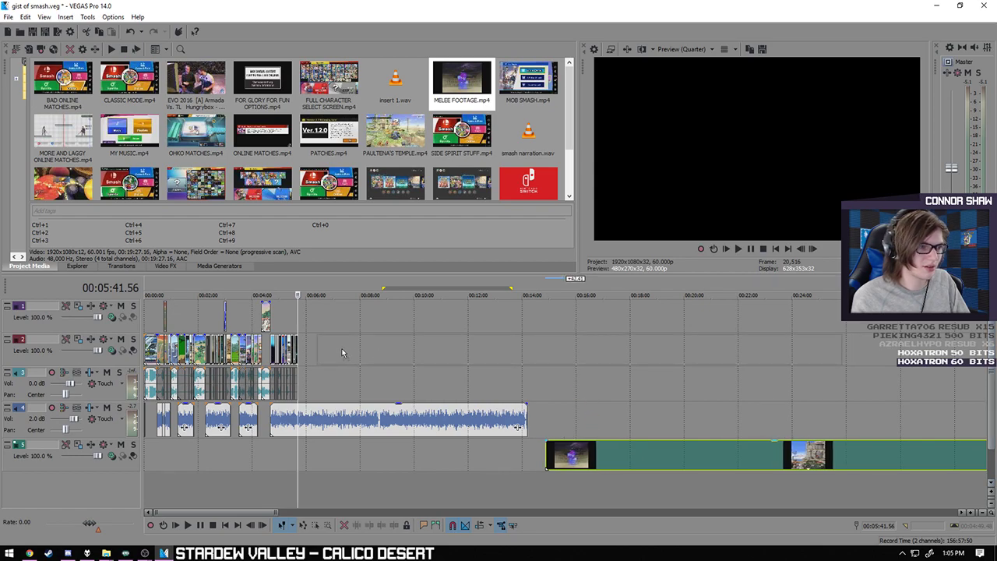
drag(342, 353, 374, 354)
scroll(358, 386, up, 5)
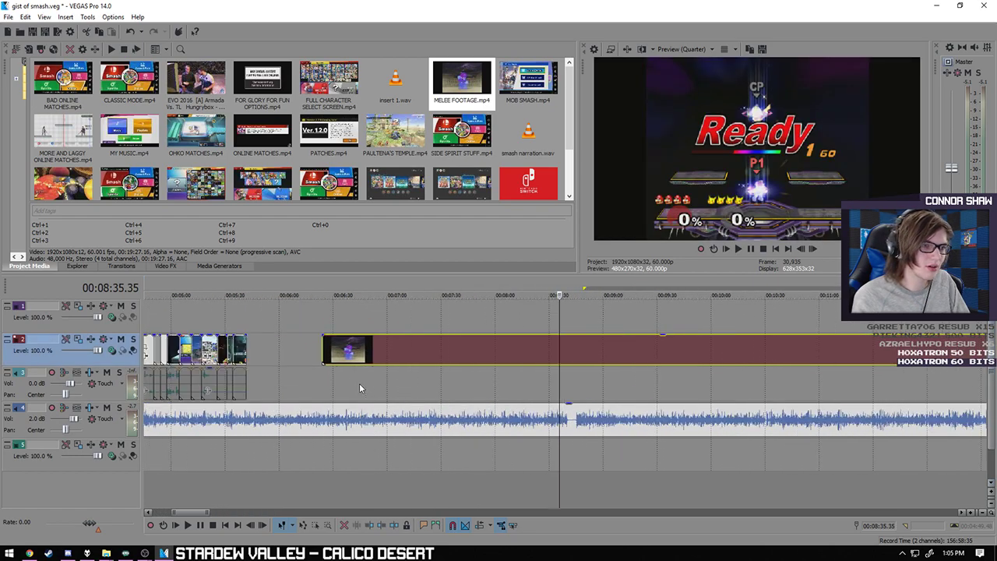
scroll(360, 387, down, 3)
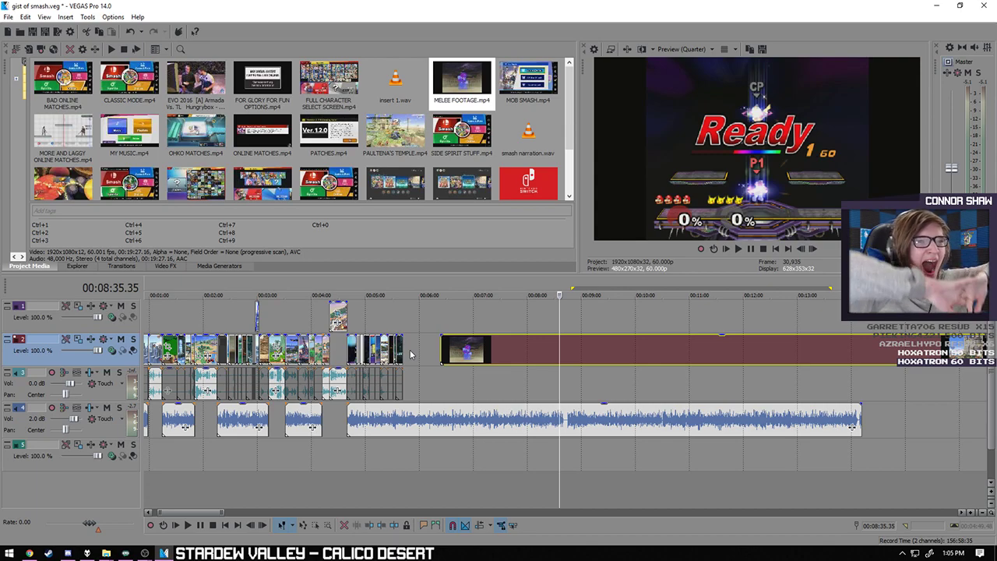
scroll(522, 330, up, 2)
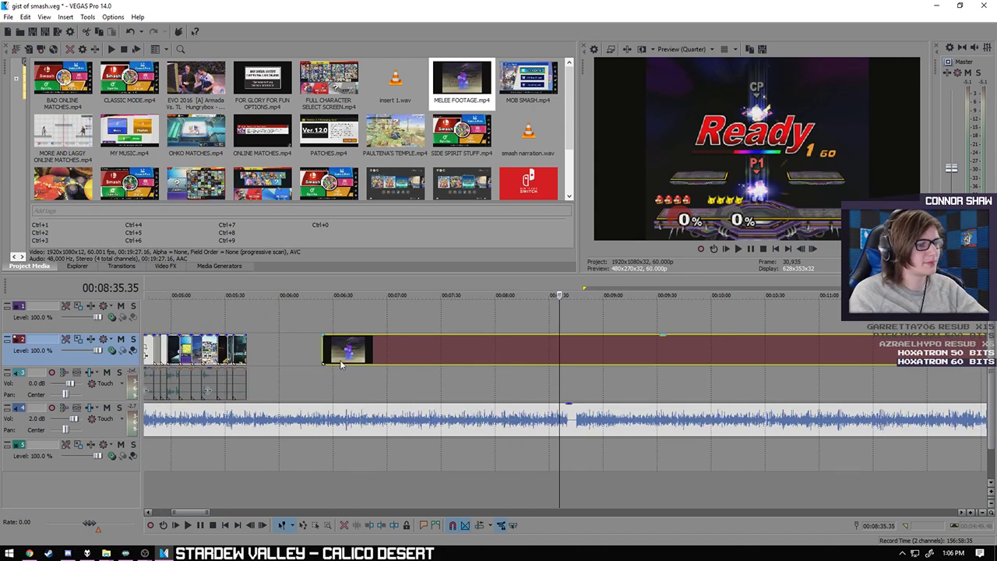
click(434, 352)
click(530, 349)
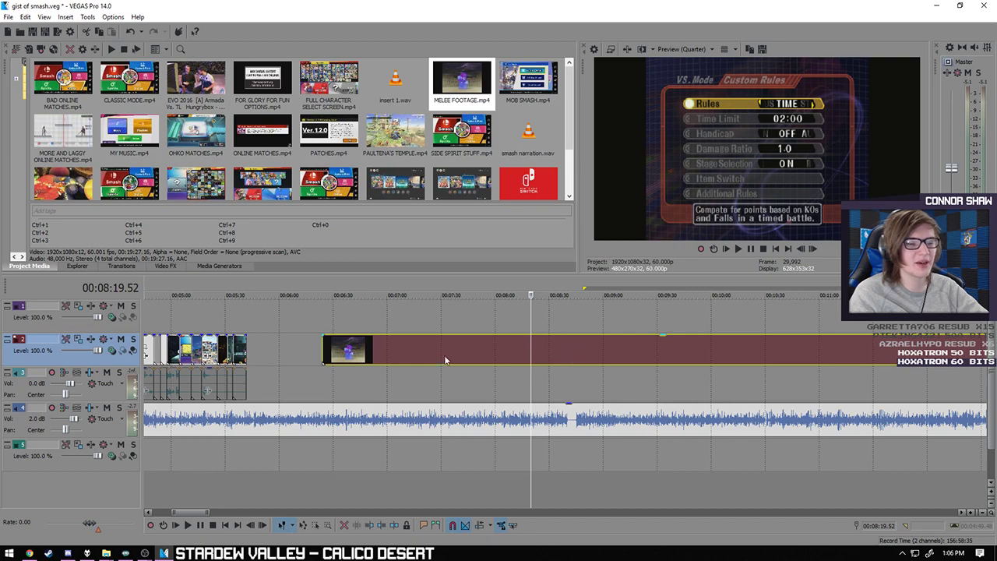
- Play the narration from the end of the last gameplay clip at 00:05:41.56 and pause it
scroll(460, 363, up, 1)
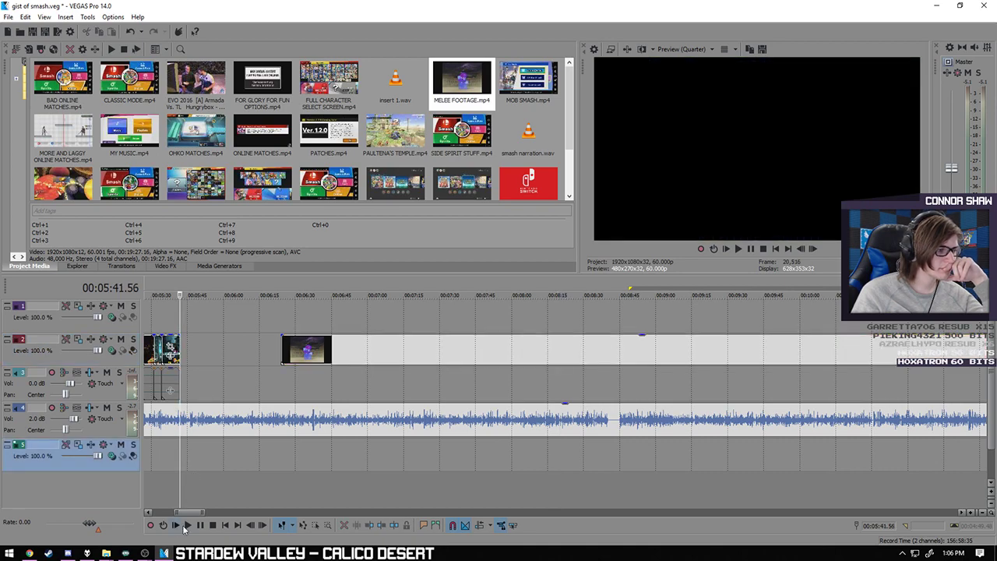
click(415, 483)
scroll(416, 483, up, 5)
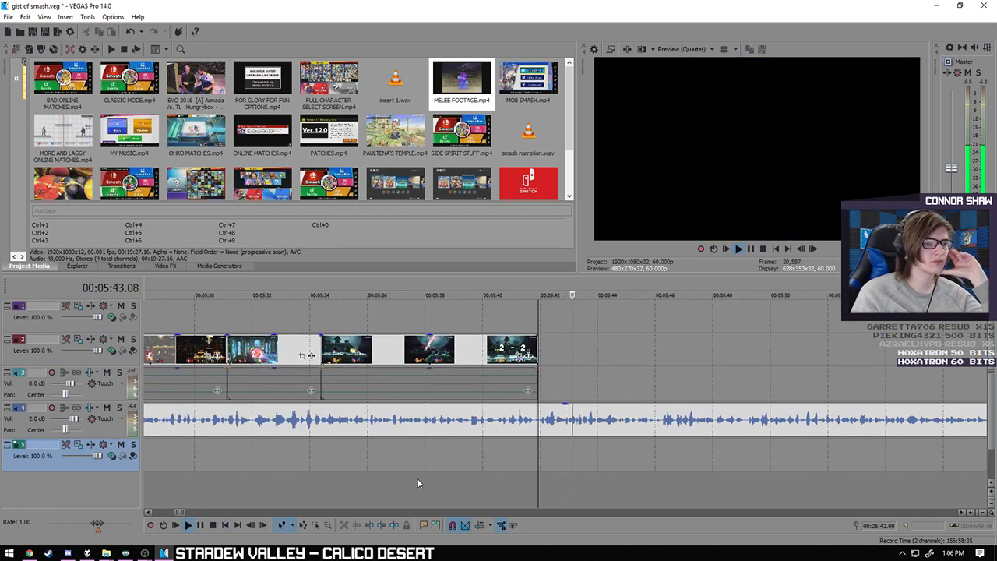
click(201, 526)
scroll(444, 460, down, 6)
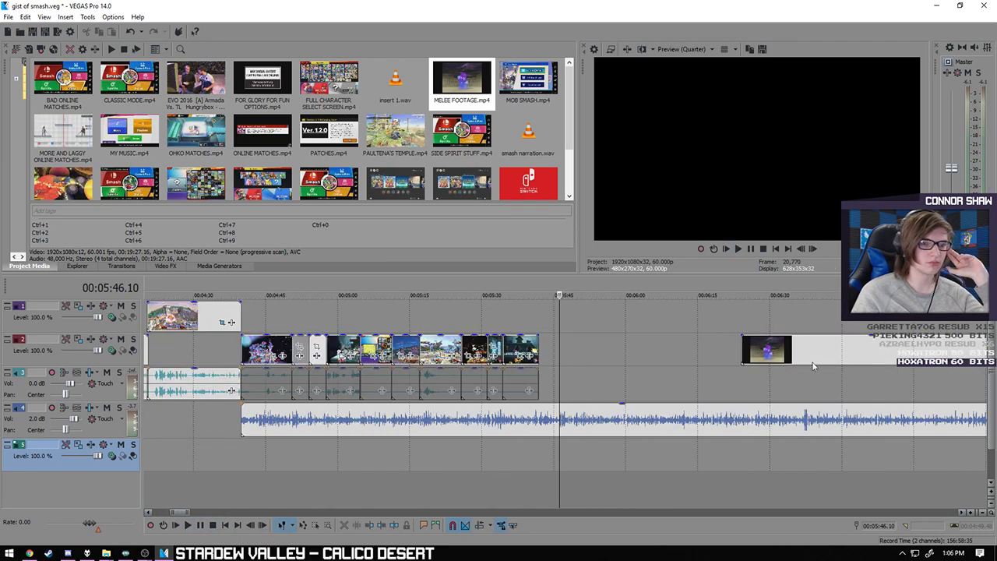
- Scrub and play through the Melee footage to find where the cloudy sky title intro begins
click(779, 355)
click(840, 354)
scroll(573, 376, down, 3)
click(611, 360)
click(651, 358)
click(728, 357)
click(677, 366)
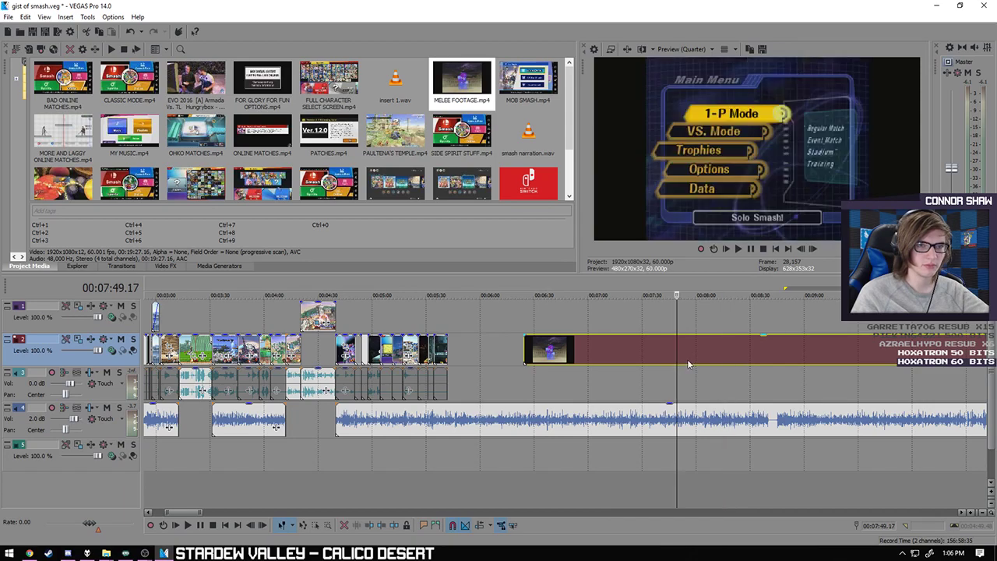
click(661, 367)
key(space)
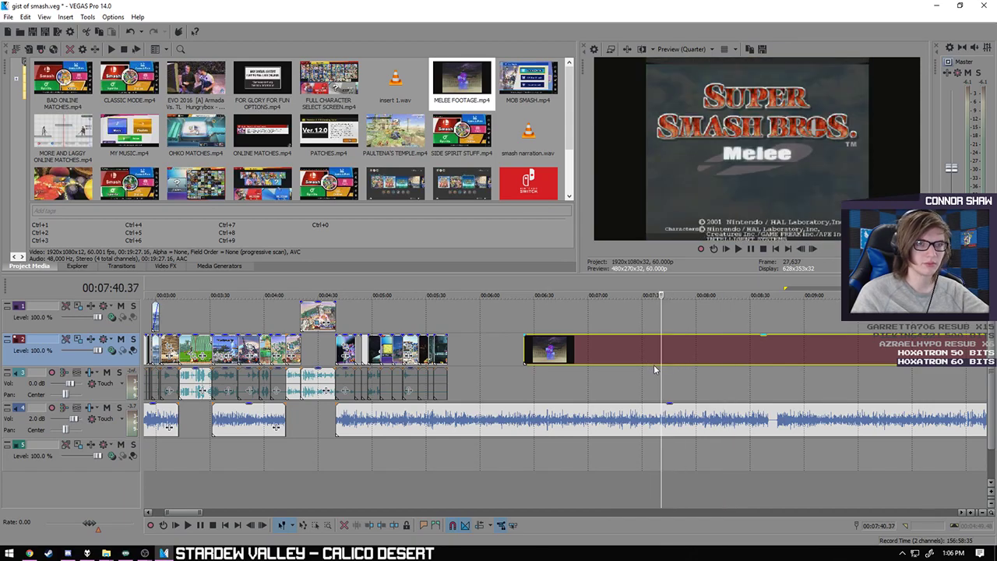
scroll(650, 367, up, 5)
key(space)
key(space)
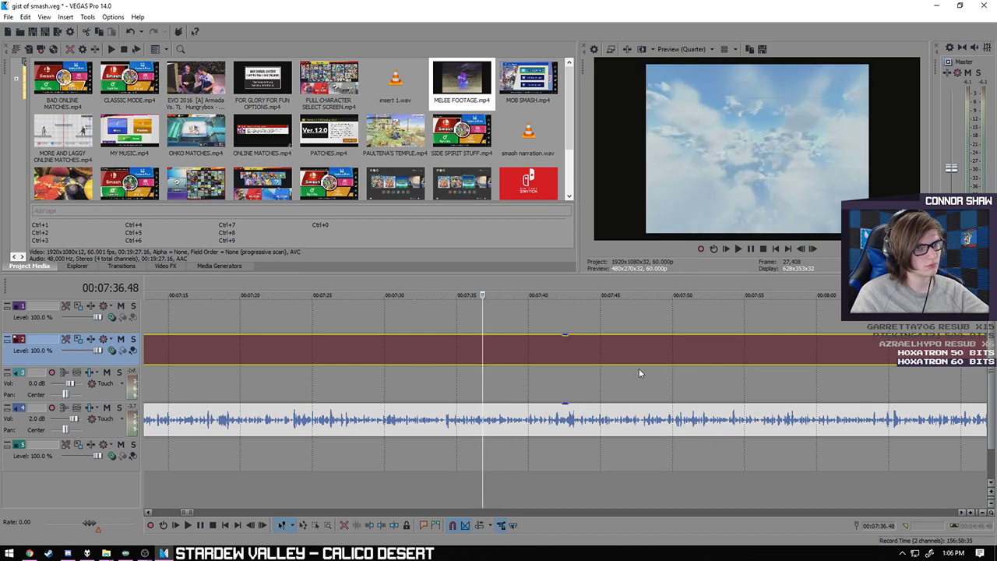
- Remove the Melee footage before 00:07:36.48 and move the remaining clip back near the end of the gameplay clips
scroll(462, 374, down, 5)
click(462, 349)
key(Delete)
drag(584, 351, 323, 351)
click(285, 388)
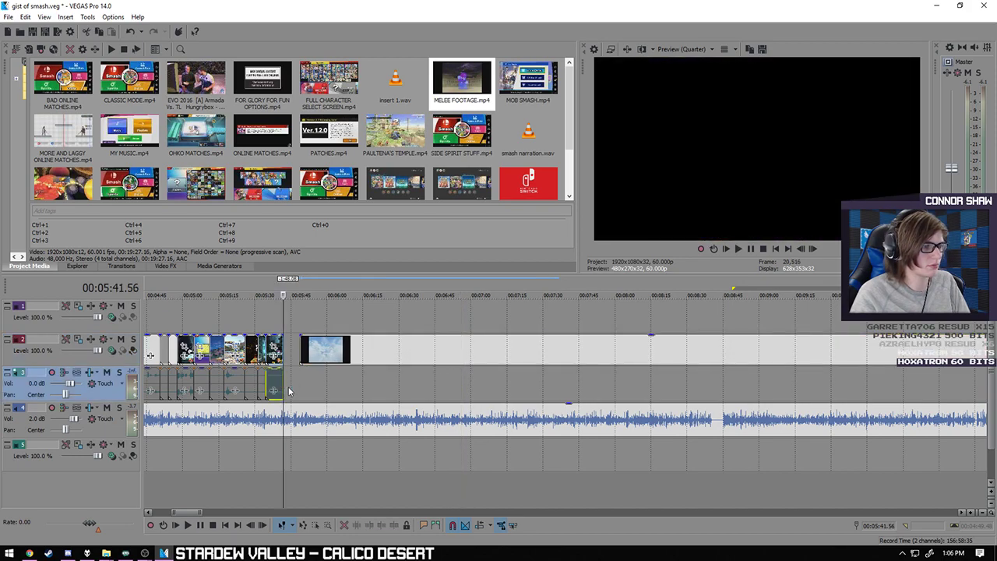
- Move the trimmed Melee footage closer to the last gameplay clip on track 2
scroll(512, 387, up, 3)
scroll(635, 388, up, 4)
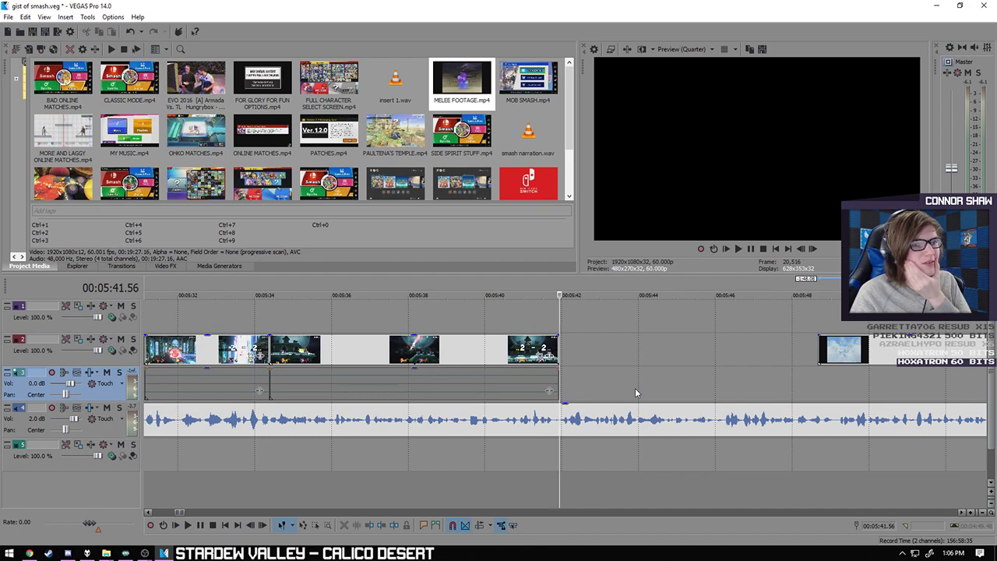
scroll(635, 392, down, 2)
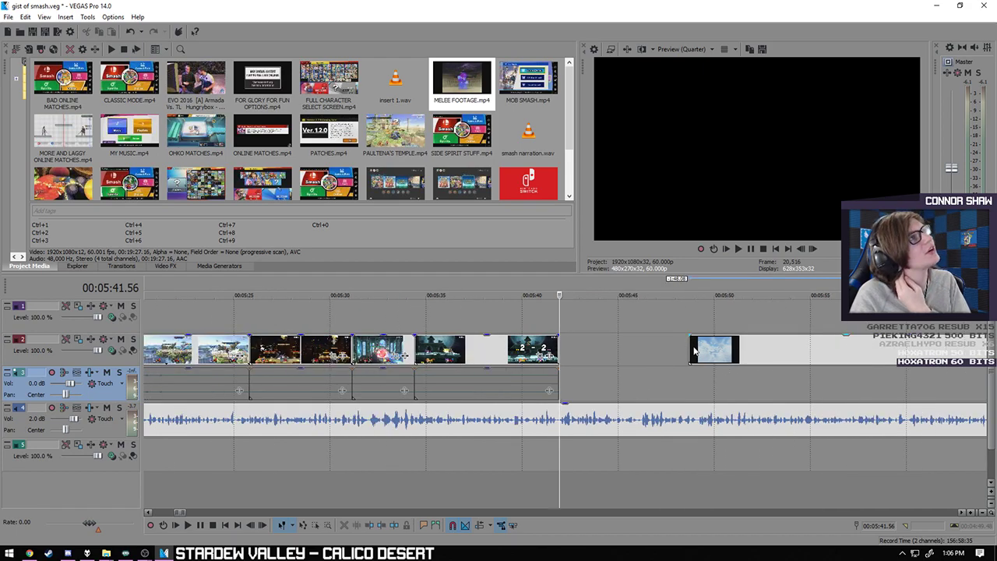
drag(736, 352, 619, 360)
scroll(615, 370, up, 6)
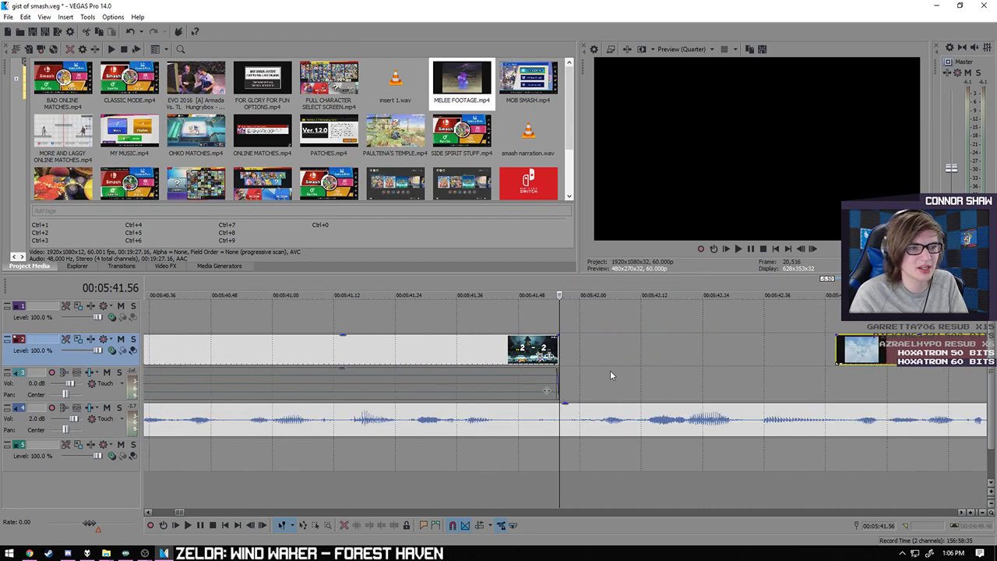
- Extend the last gameplay clip by 15 frames and move the Melee footage to track 1, starting at 00:05:41.56
drag(558, 352, 634, 363)
scroll(661, 367, down, 4)
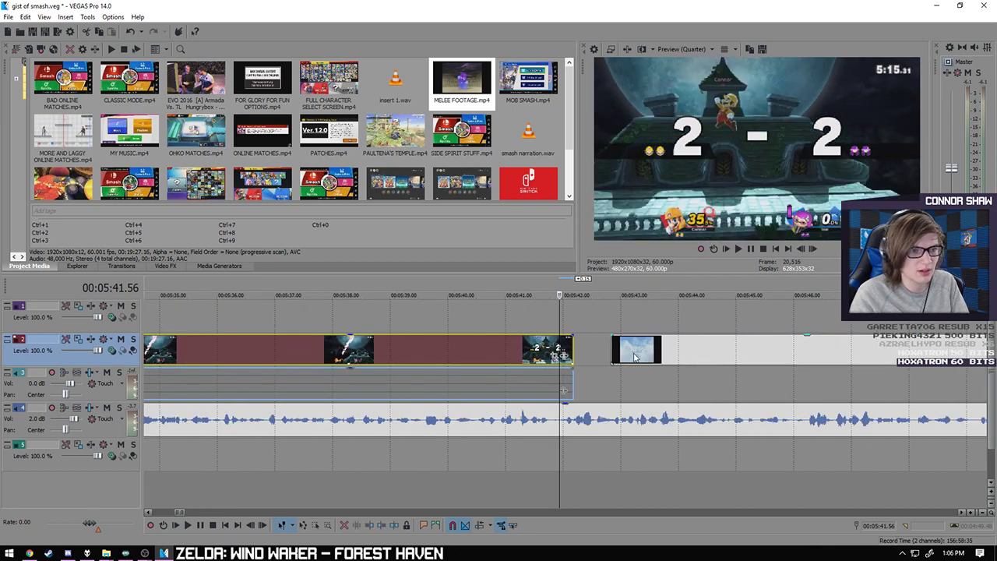
click(635, 356)
drag(586, 320, 584, 321)
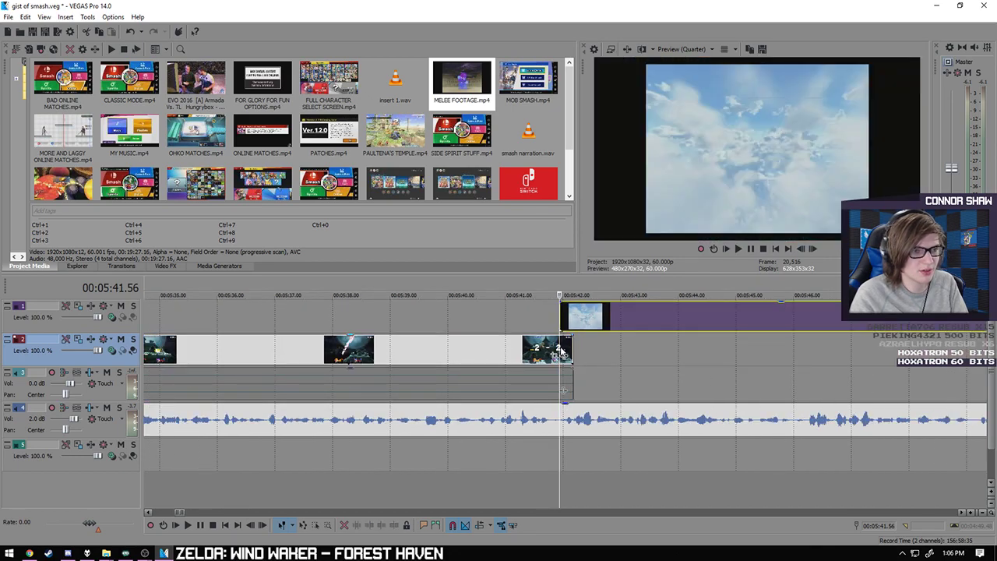
- Open Event Pan/Crop for the last gameplay clip and add a position keyframe at 00:00:07.32 with the frame still centred
click(561, 350)
scroll(561, 350, up, 2)
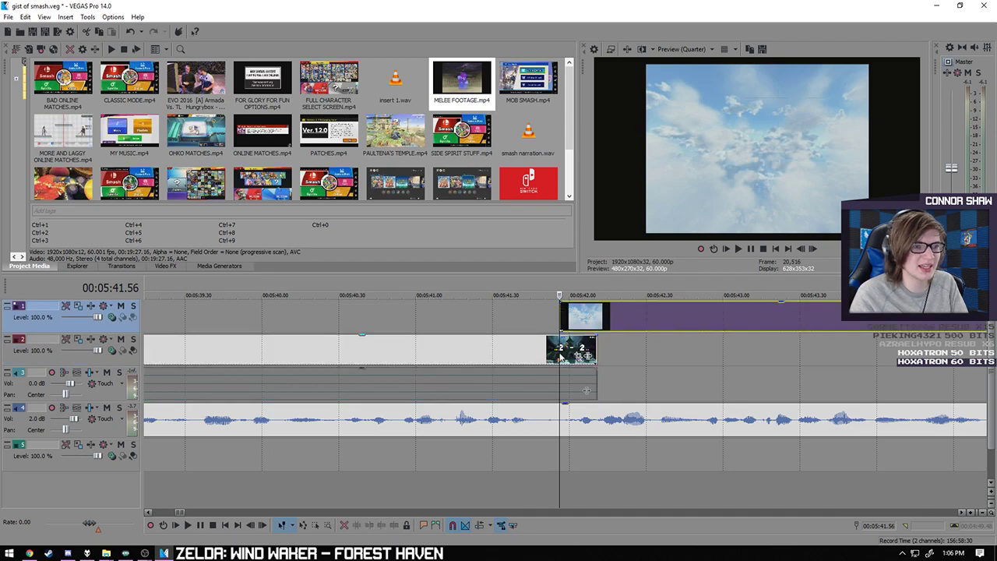
right_click(560, 351)
click(588, 259)
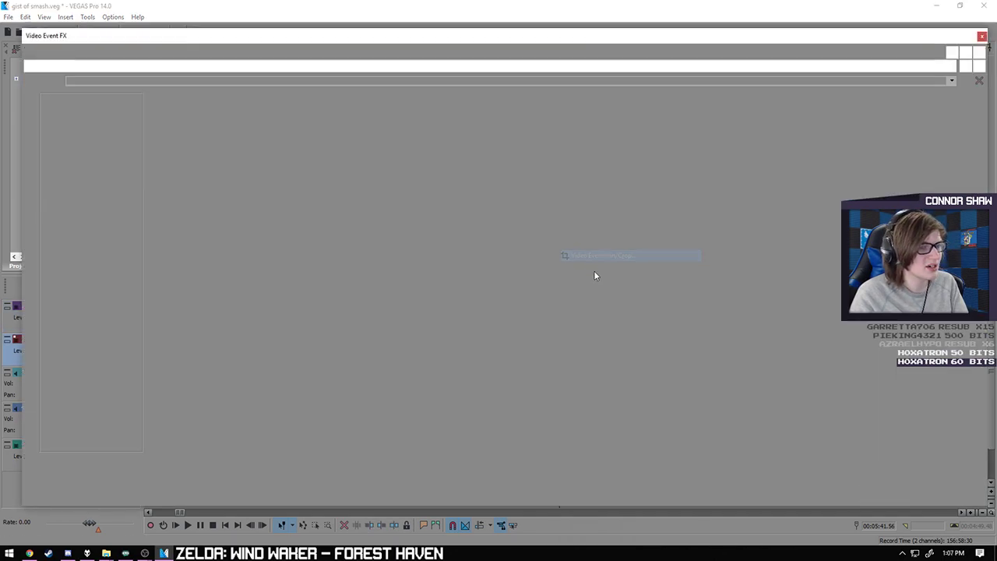
scroll(552, 234, down, 3)
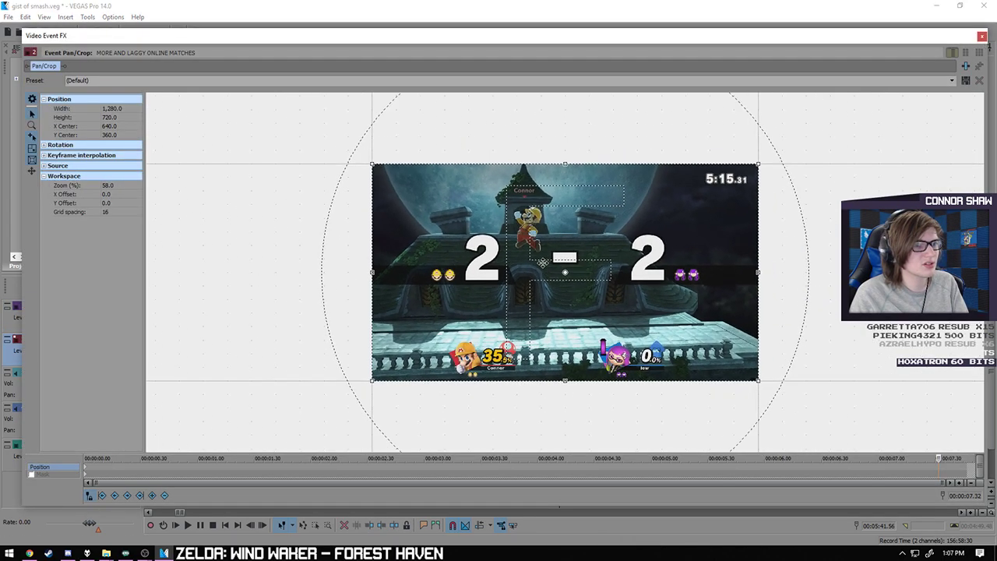
drag(565, 255, 556, 253)
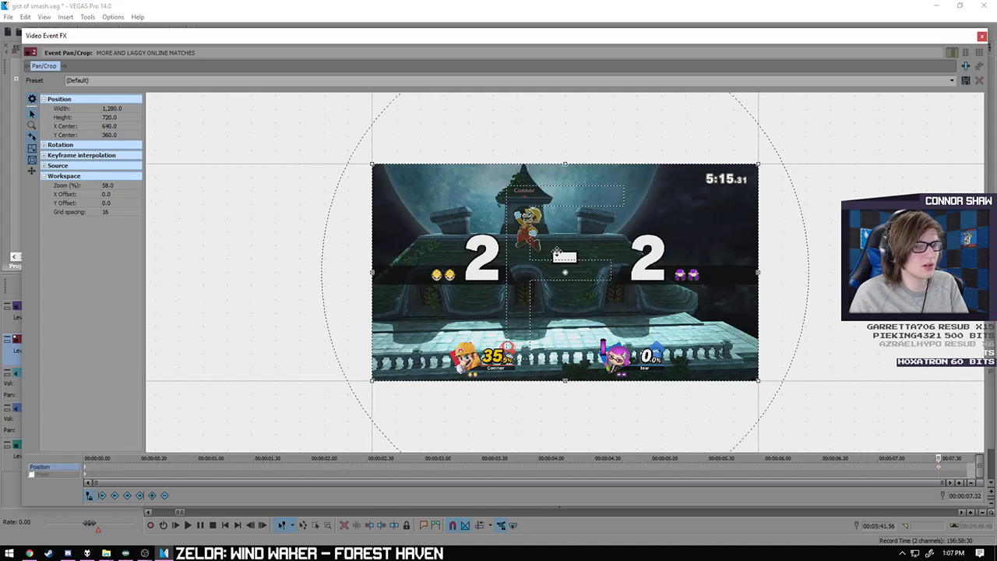
- Add a gameplay clip keyframe at 00:00:07.47 that pans the frame horizontally to X Center 1,920
scroll(951, 473, up, 4)
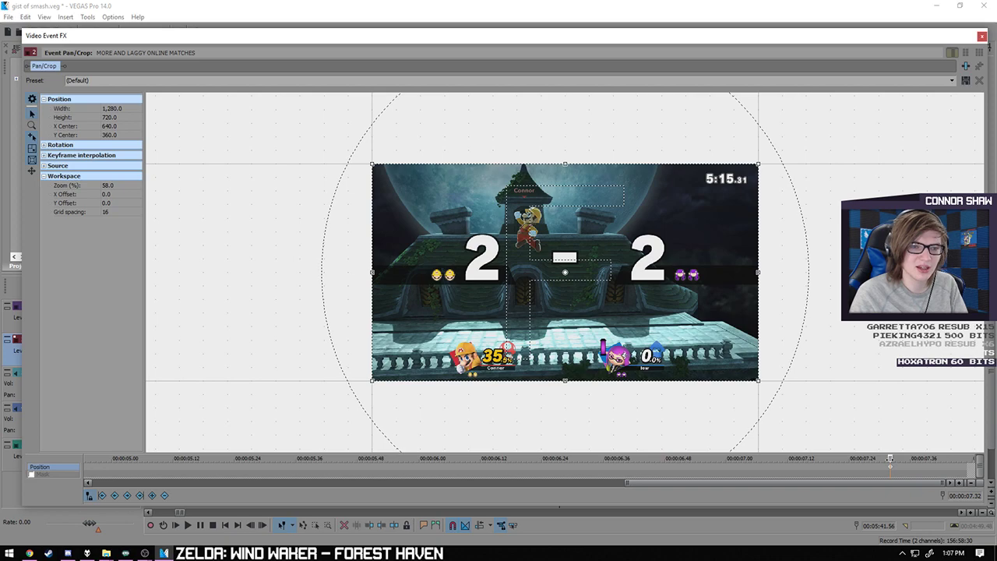
click(969, 458)
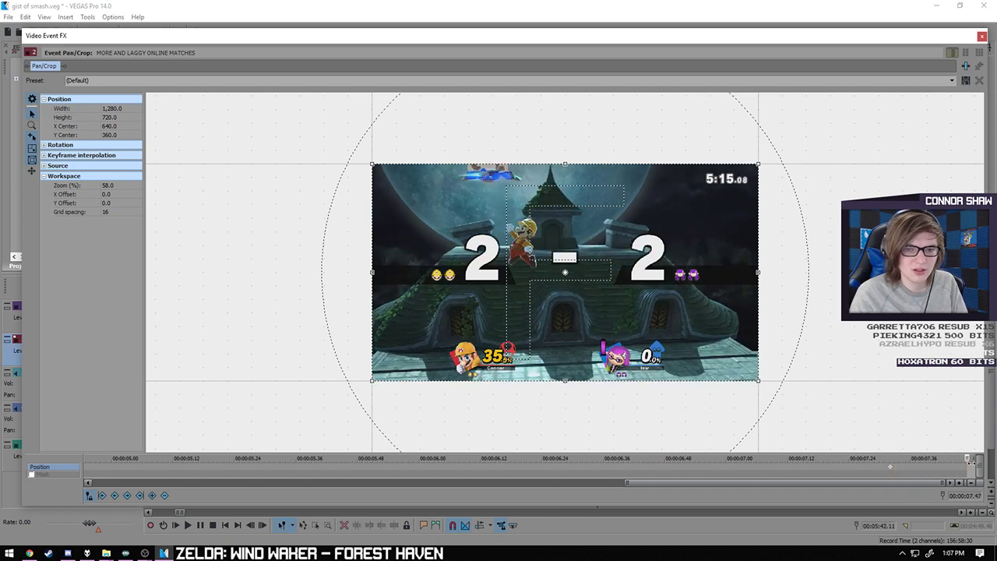
drag(554, 253, 941, 253)
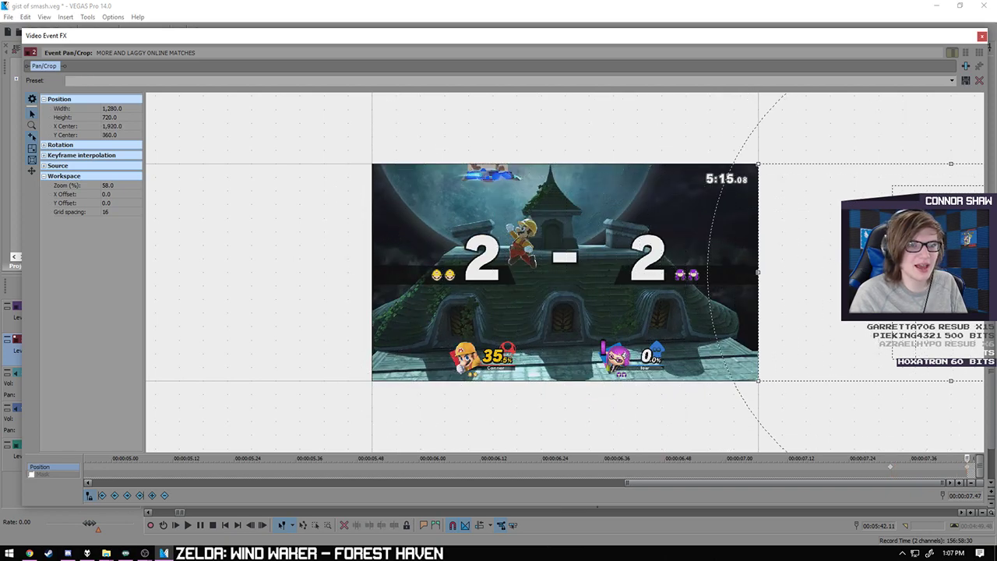
click(982, 36)
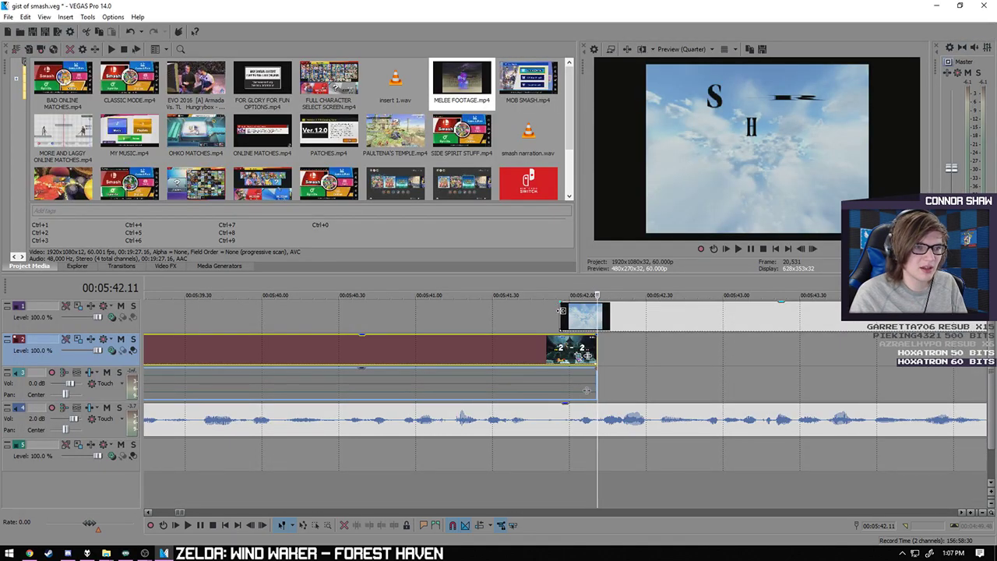
- In the Melee footage's Event Pan/Crop, pan the frame horizontally to X Center -960 at the clip's start
click(558, 349)
right_click(559, 349)
click(586, 255)
drag(563, 262, 201, 244)
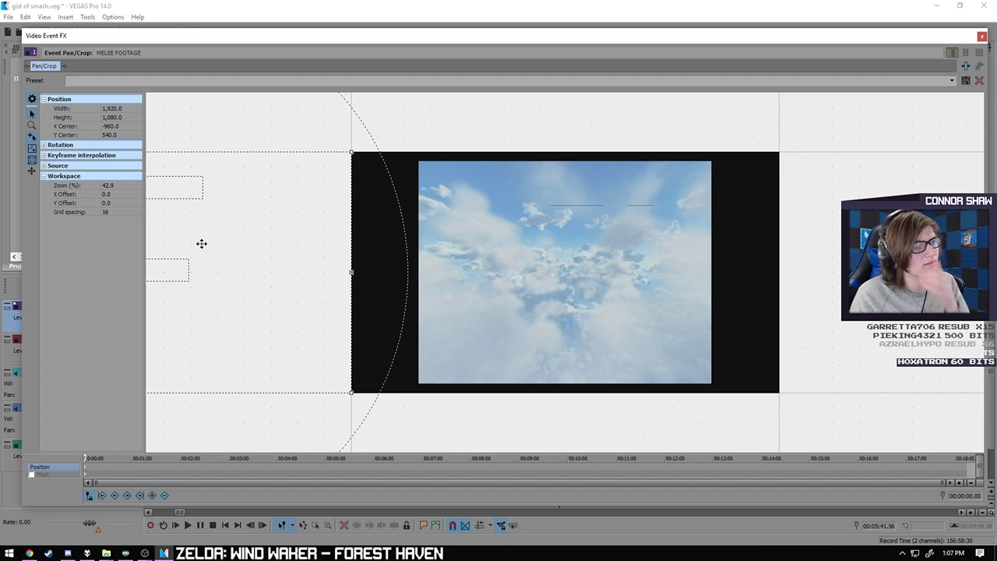
- Try to pan the Melee footage's frame back toward the centre, undo it and close the Event Pan/Crop window
drag(786, 28, 614, 393)
click(597, 320)
right_click(597, 319)
click(623, 263)
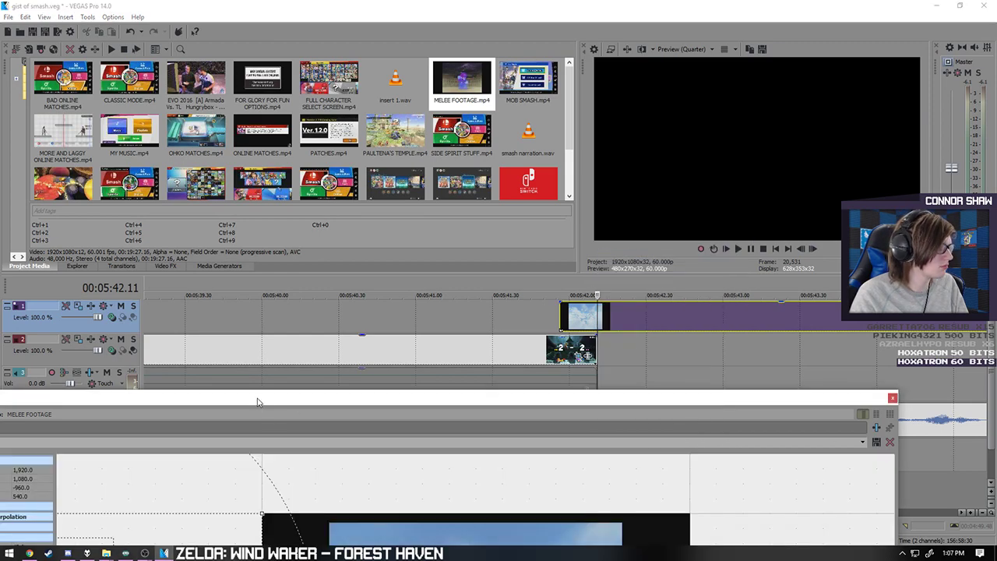
drag(257, 402, 369, 60)
drag(320, 216, 634, 233)
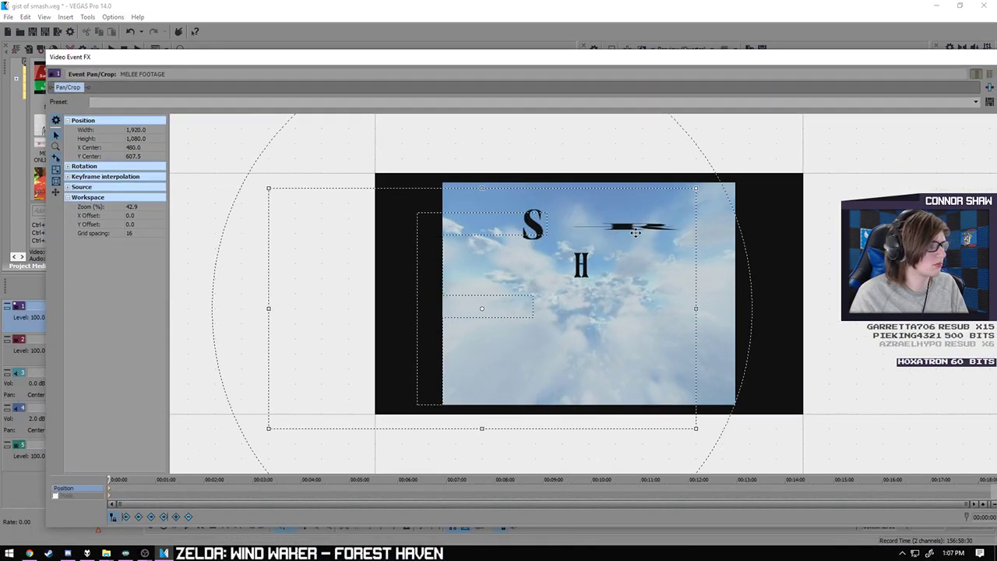
key(ctrl+z)
drag(957, 61, 779, 78)
click(825, 76)
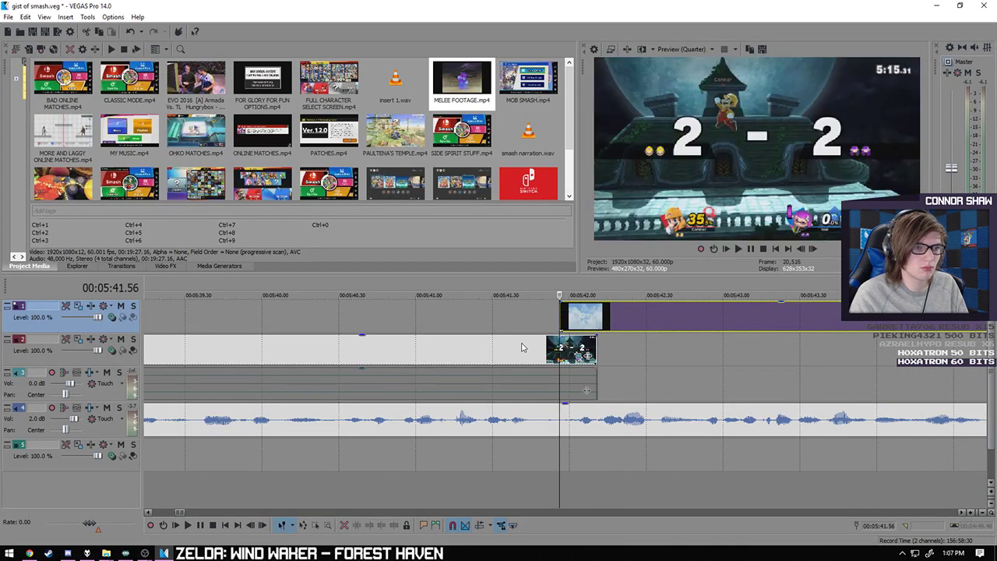
- Play the Melee footage, split it at 00:05:46.00 and delete everything after the split
click(191, 525)
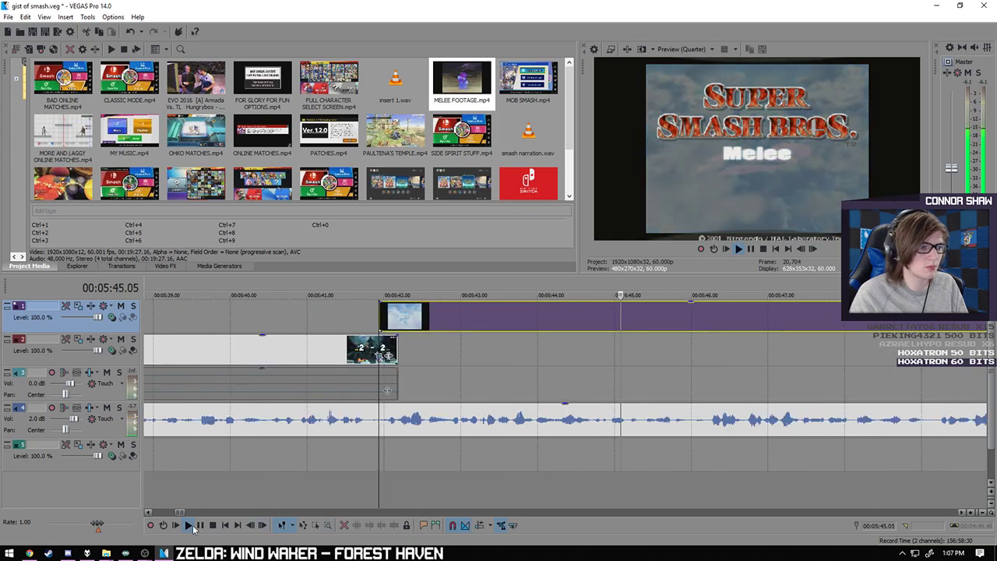
click(200, 525)
scroll(544, 368, up, 2)
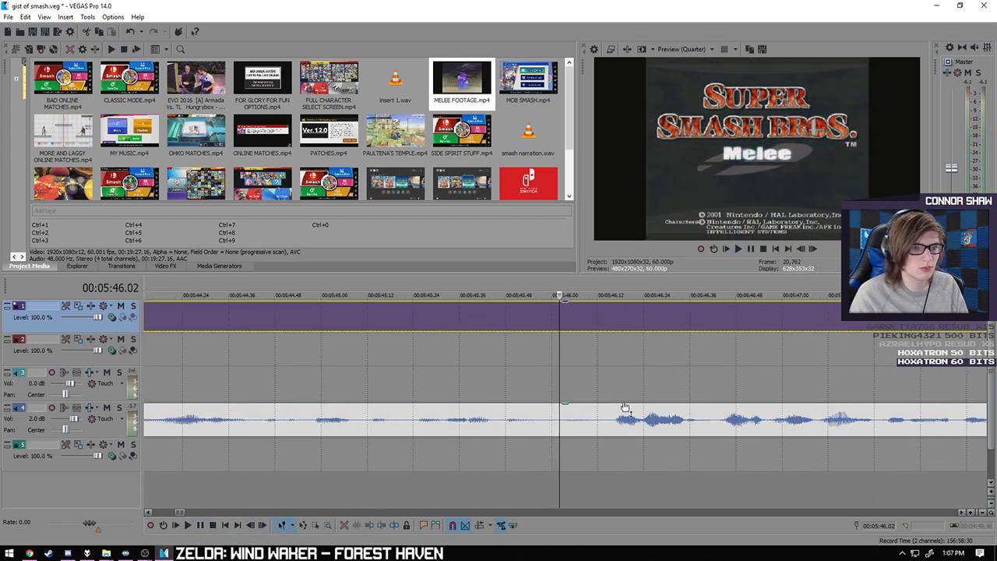
click(554, 356)
click(553, 317)
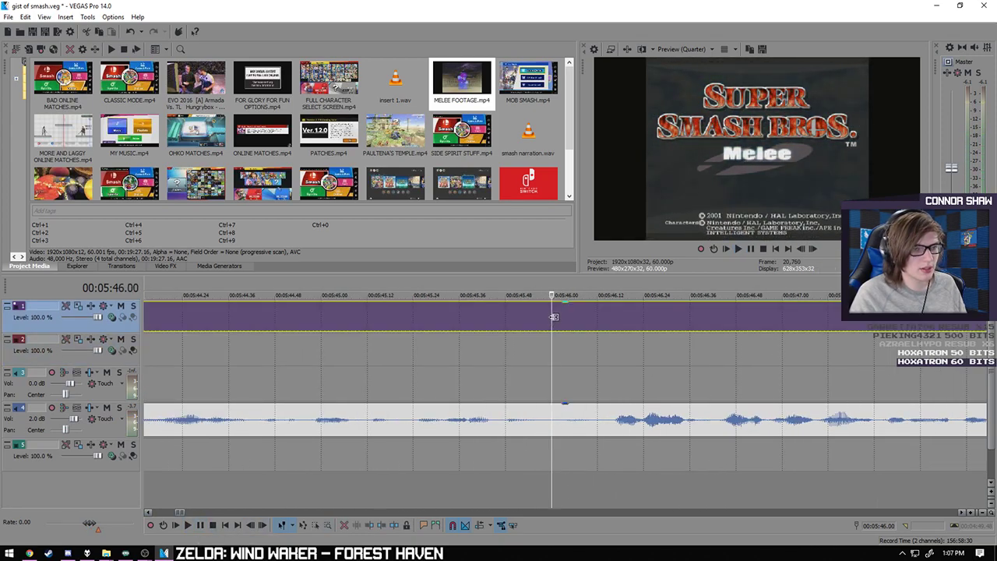
scroll(553, 317, down, 3)
key(s)
key(Delete)
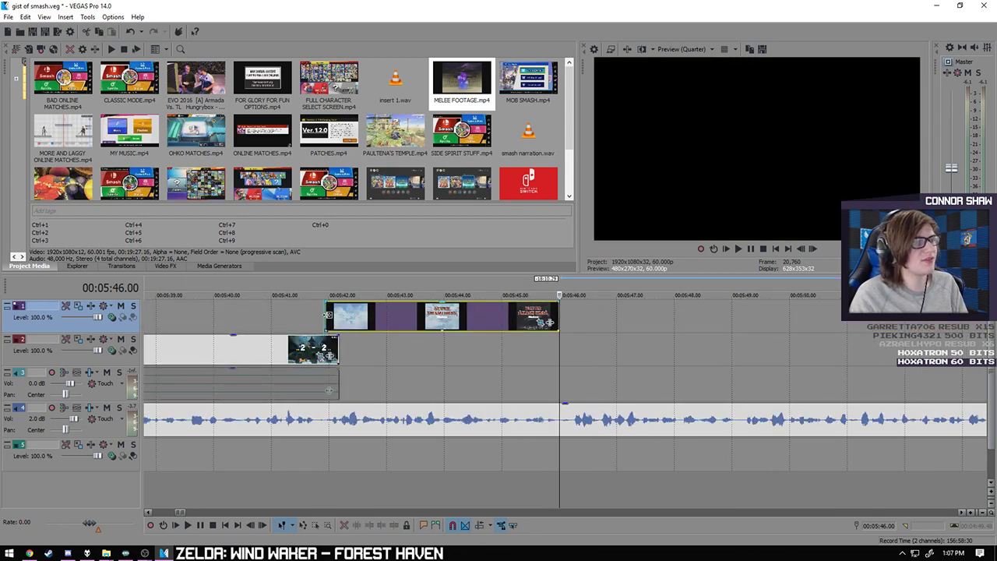
- Step frame by frame through the sliding transition from the Melee clip's start to 00:05:42.11
click(328, 315)
key(Right)
key(Right)
key(Right)
key(Right)
key(Right)
key(Right)
key(Right)
key(Right)
key(Right)
key(Right)
key(Right)
key(Right)
key(Right)
key(Right)
key(Right)
key(Right)
key(Right)
key(Right)
click(325, 311)
click(337, 313)
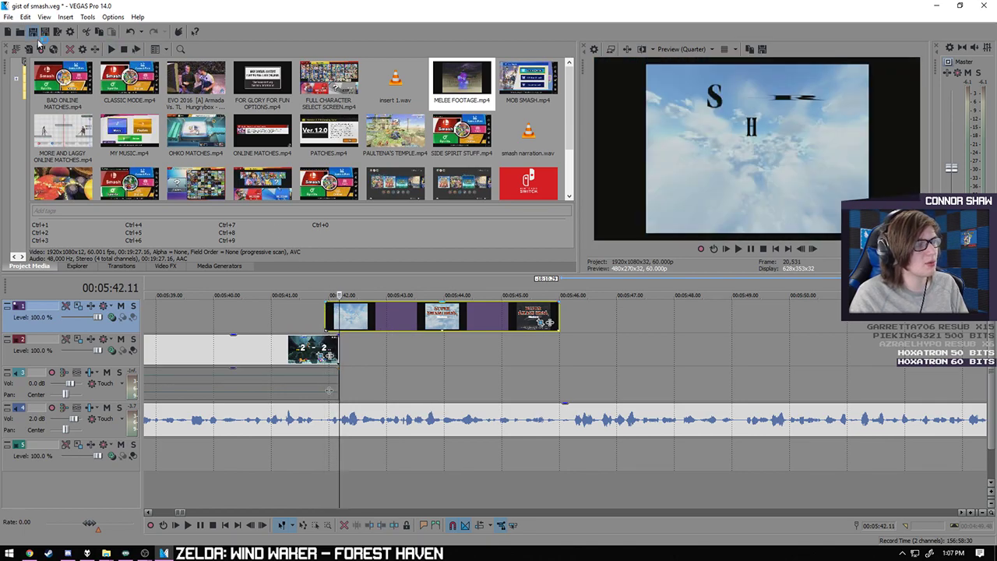
scroll(492, 386, up, 8)
scroll(631, 376, down, 4)
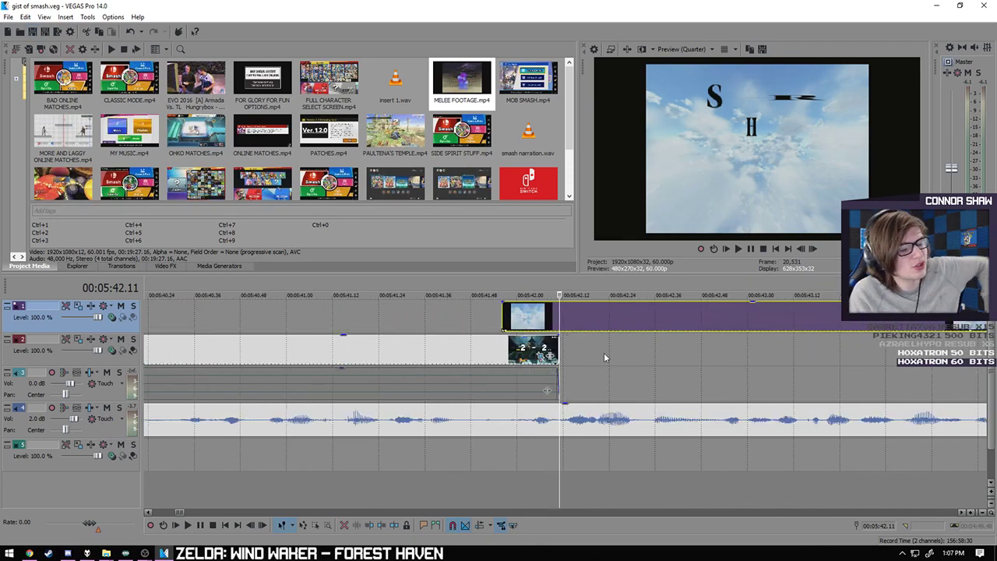
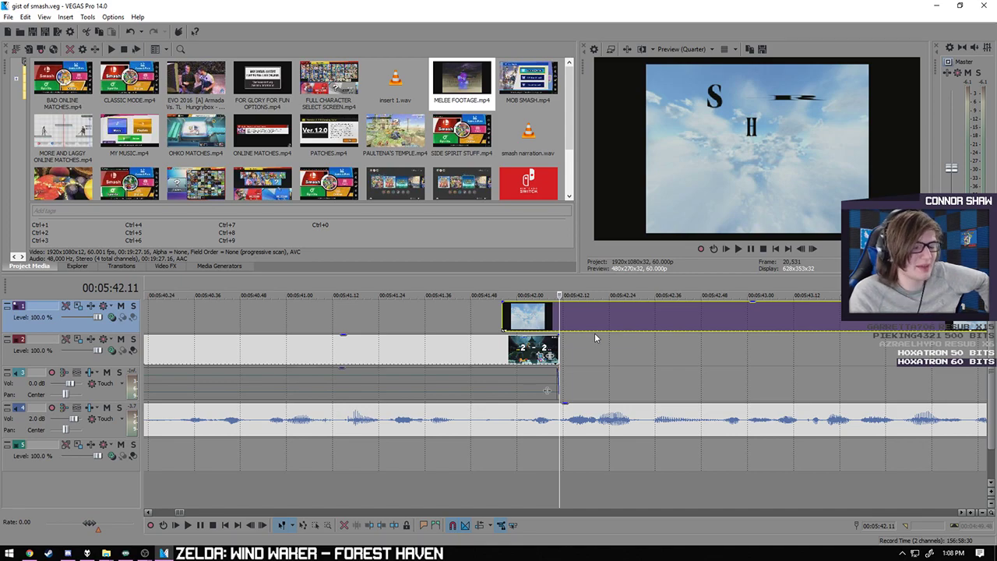
- Play back the trimmed Melee clip against the narration past its end
click(502, 318)
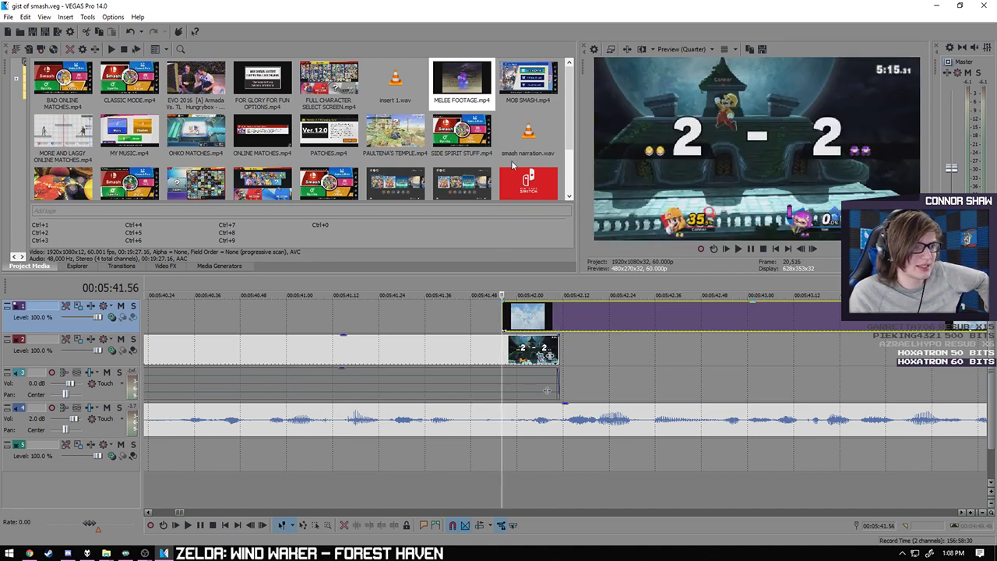
click(728, 347)
scroll(729, 405, down, 2)
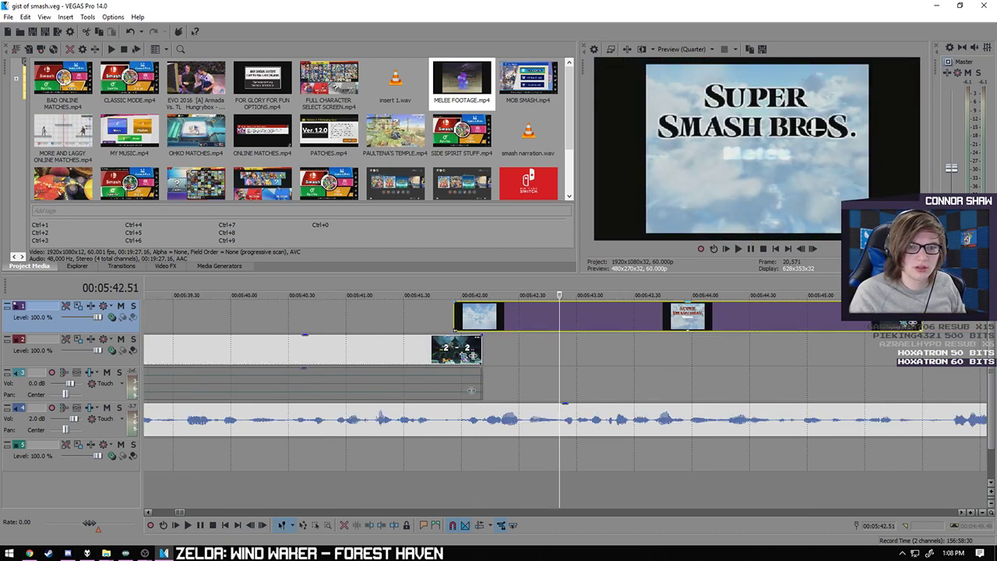
key(ctrl+alt+Right)
click(187, 525)
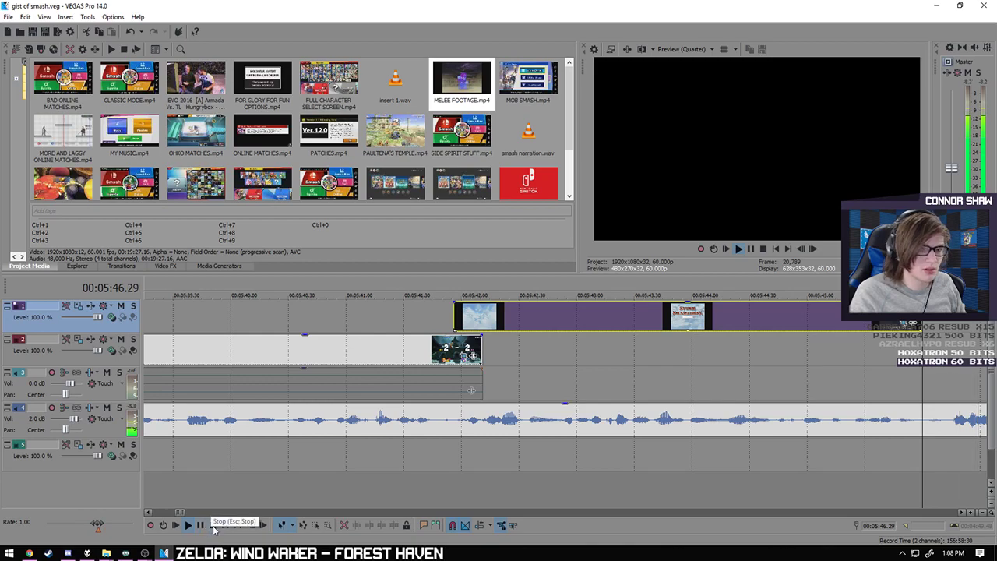
scroll(272, 490, down, 2)
key(space)
- Extend the Melee clip's end by 3 frames to 00:05:46.03 and play back the narration that follows
scroll(603, 453, up, 5)
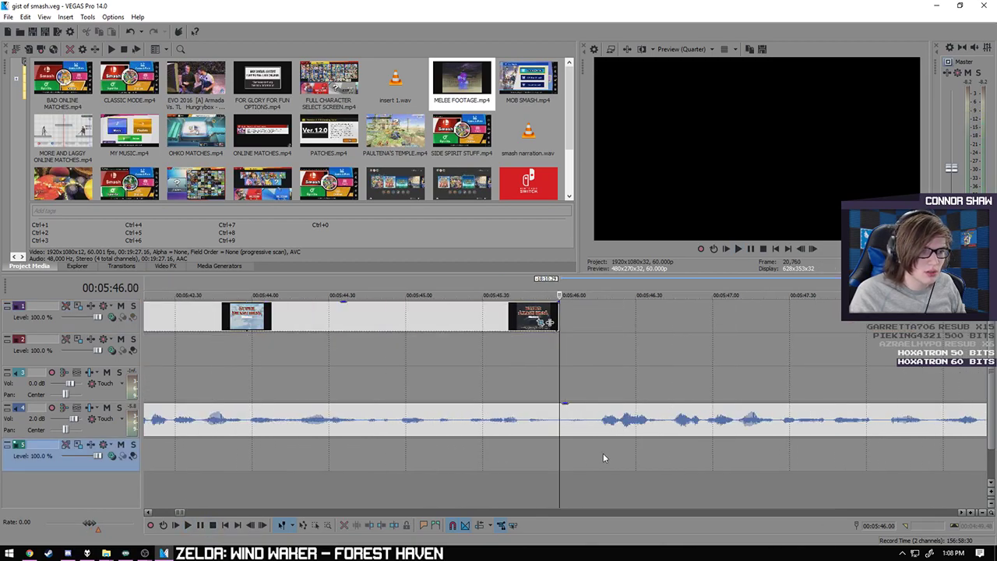
drag(556, 314, 567, 315)
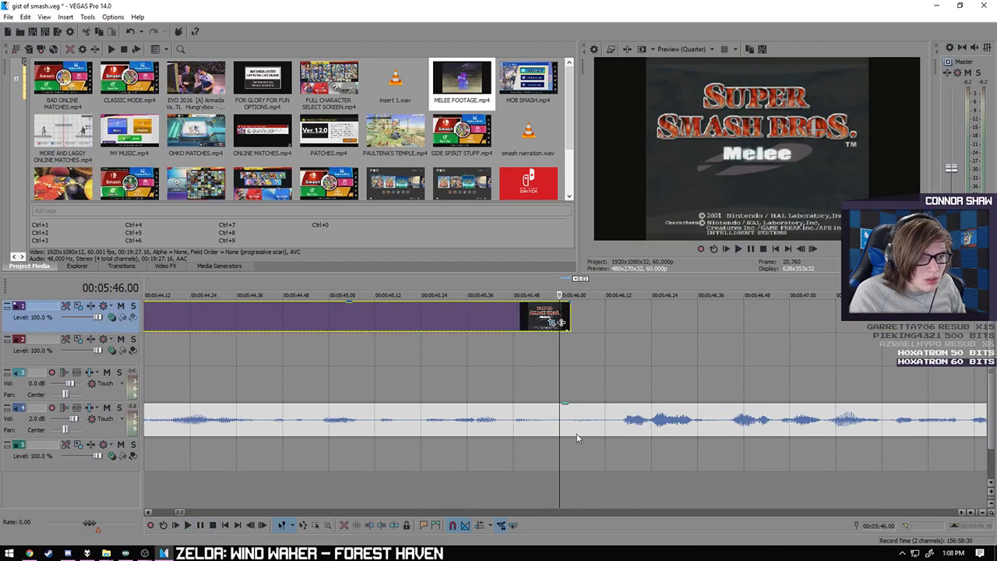
click(574, 462)
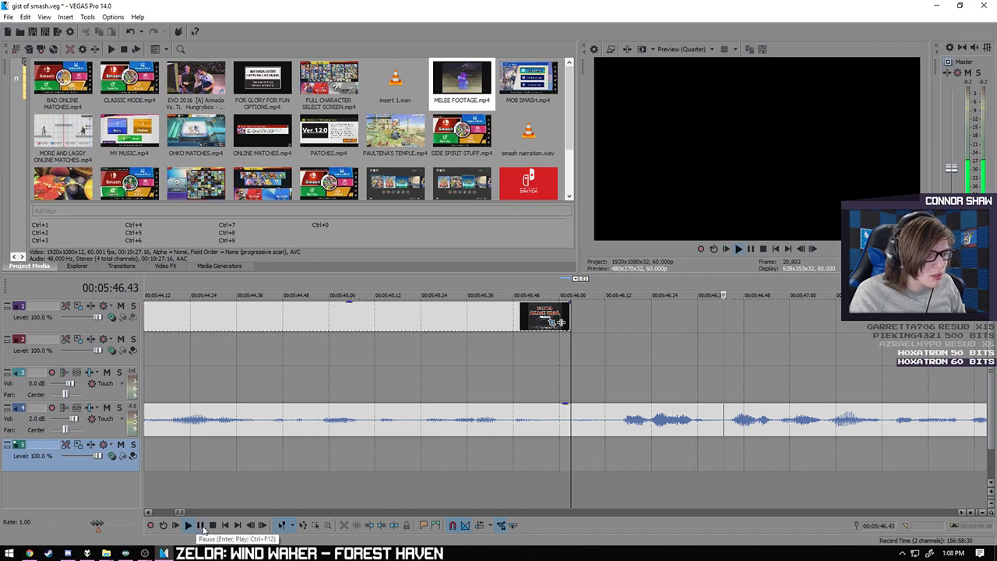
scroll(423, 477, down, 5)
- Paste a duplicate of the Melee clip at 00:05:41.56 on the empty video track and move that track directly below the original's
click(403, 319)
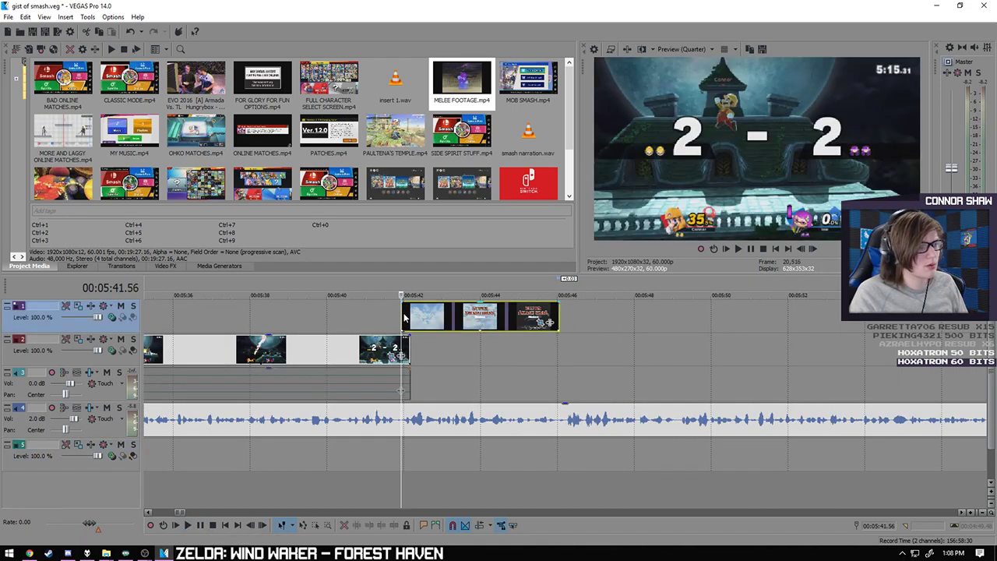
click(398, 465)
key(ctrl+v)
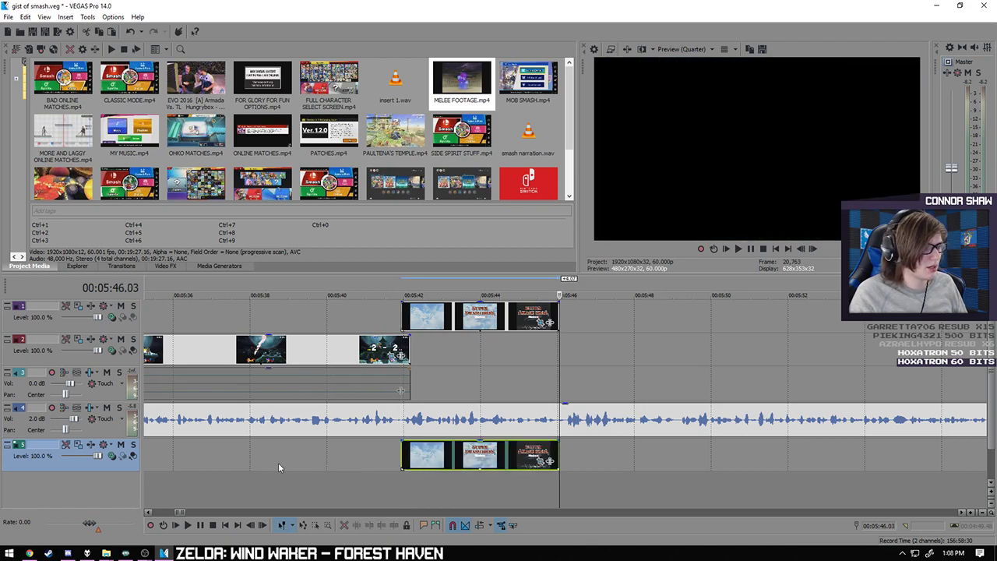
drag(128, 465, 125, 339)
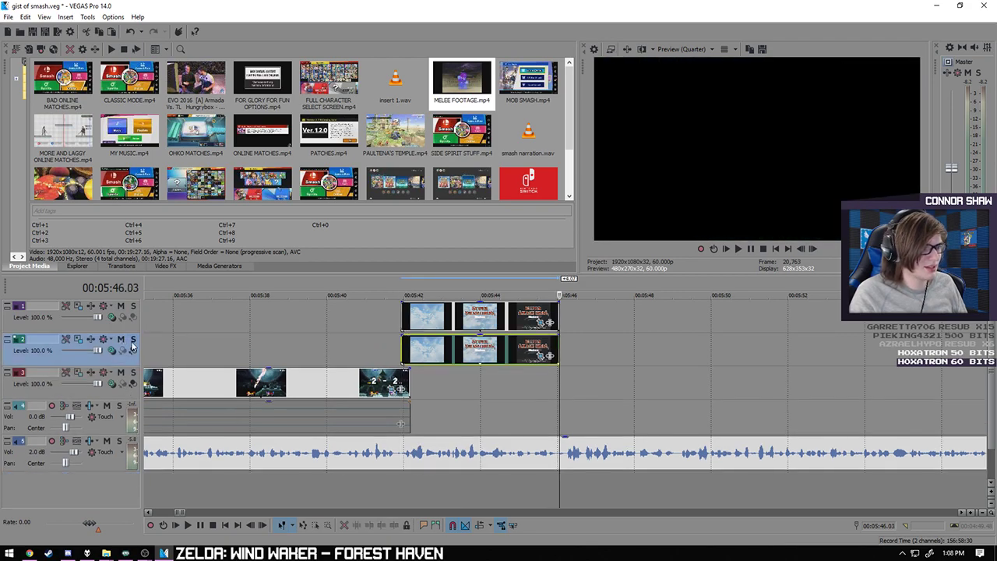
- Inspect the transition from the last gameplay clip into the two stacked Melee clips around 00:05:41.56
scroll(351, 490, down, 5)
scroll(388, 489, up, 4)
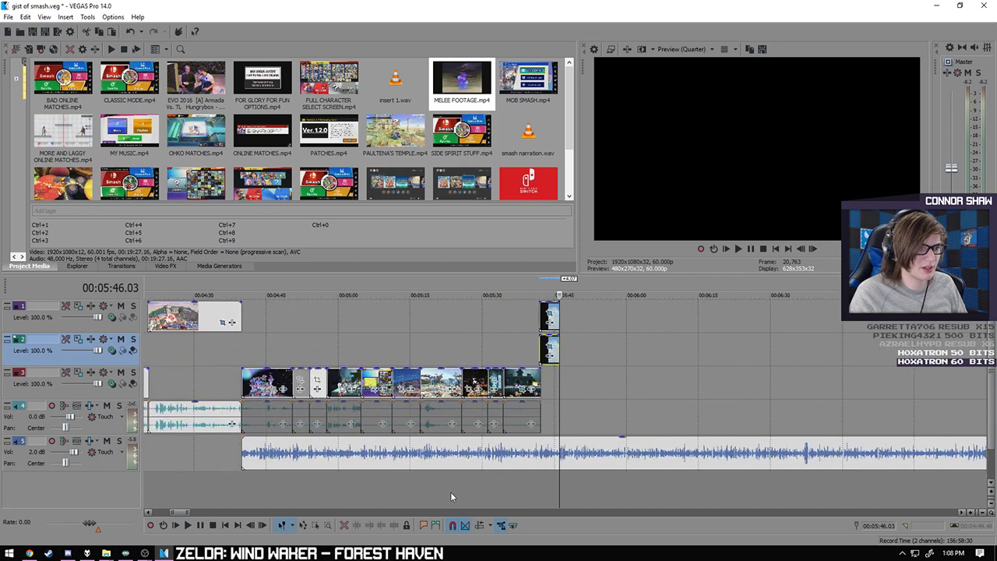
scroll(452, 492, up, 2)
click(404, 483)
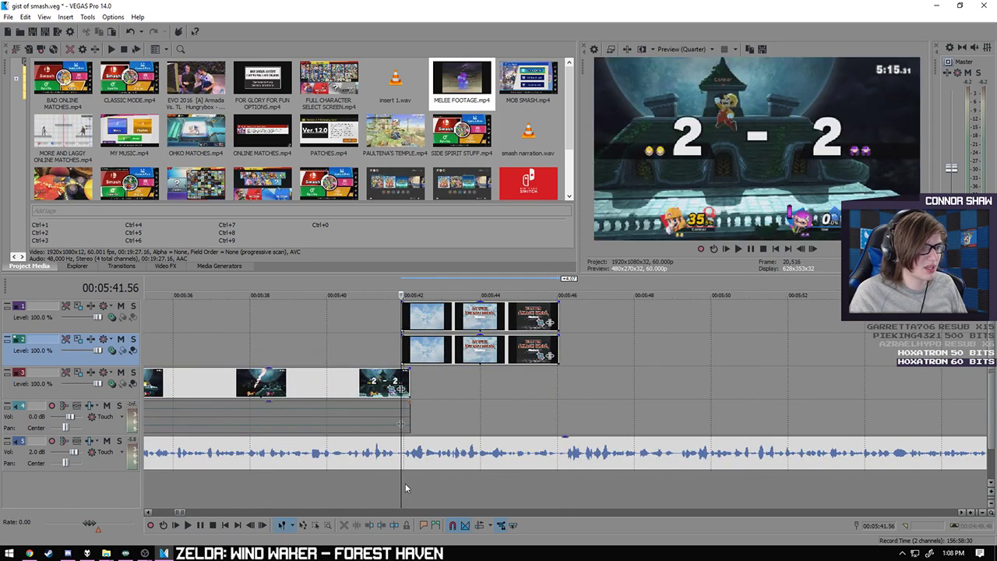
scroll(404, 483, up, 3)
scroll(618, 482, up, 1)
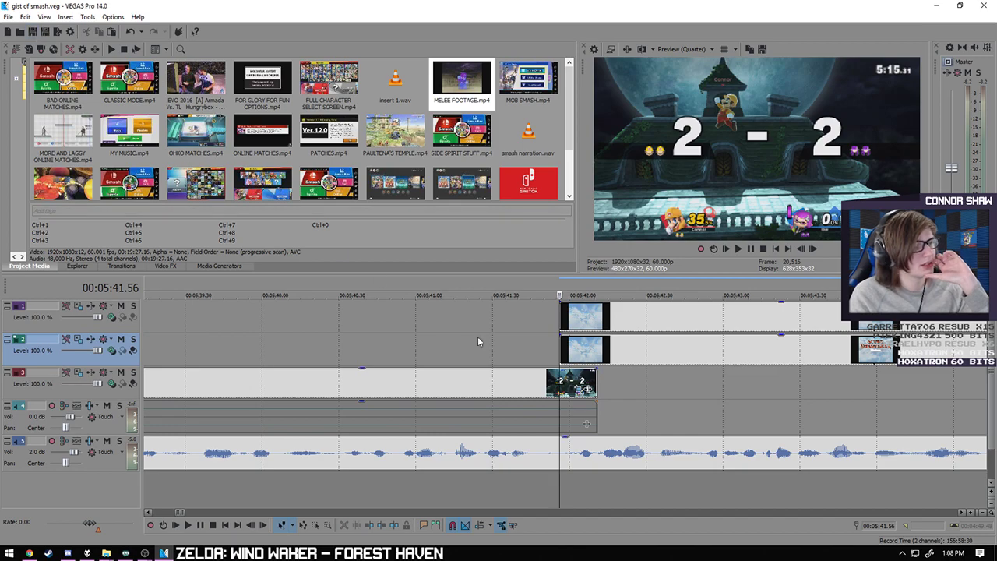
scroll(599, 485, down, 3)
scroll(607, 484, up, 5)
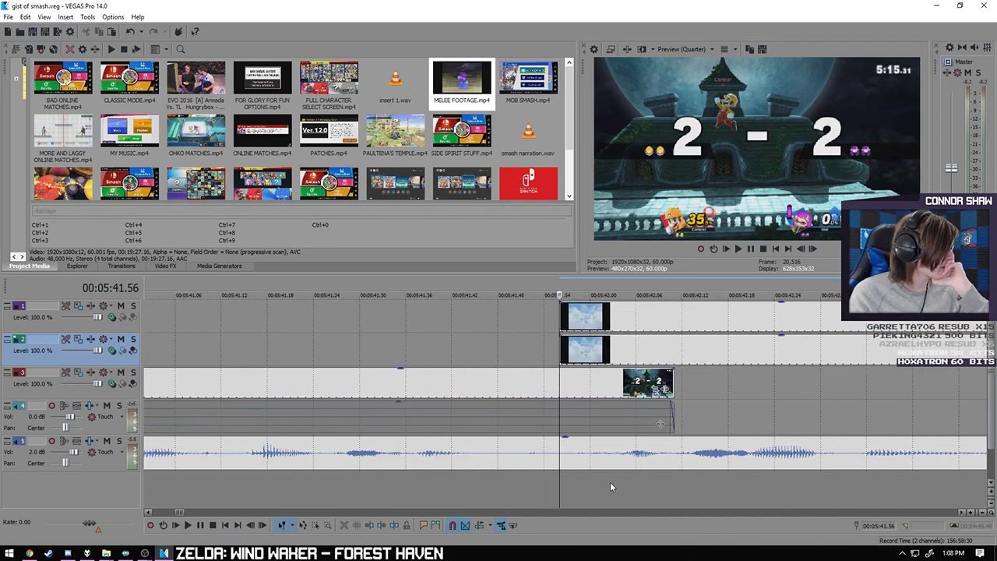
scroll(610, 487, down, 1)
scroll(611, 487, down, 1)
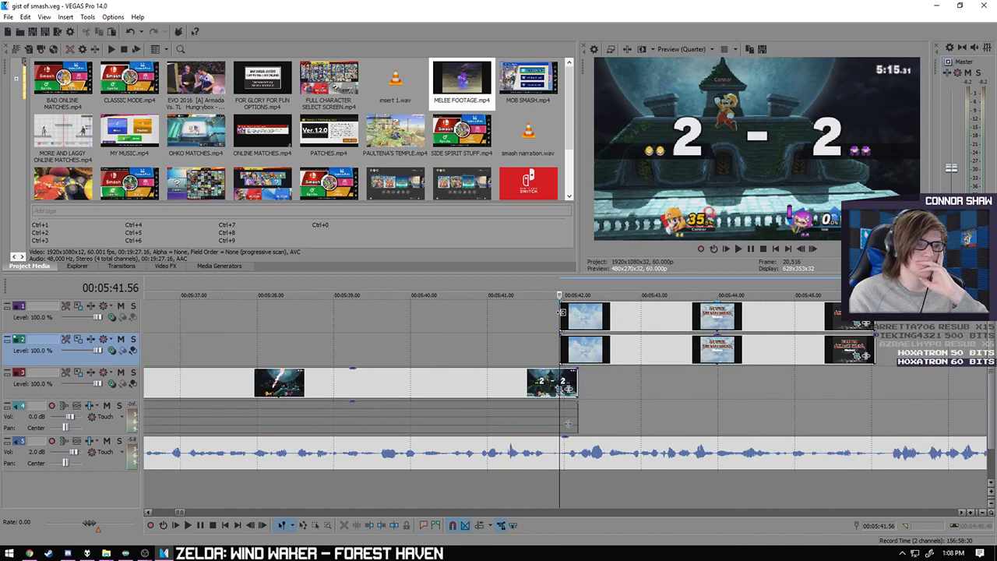
click(561, 341)
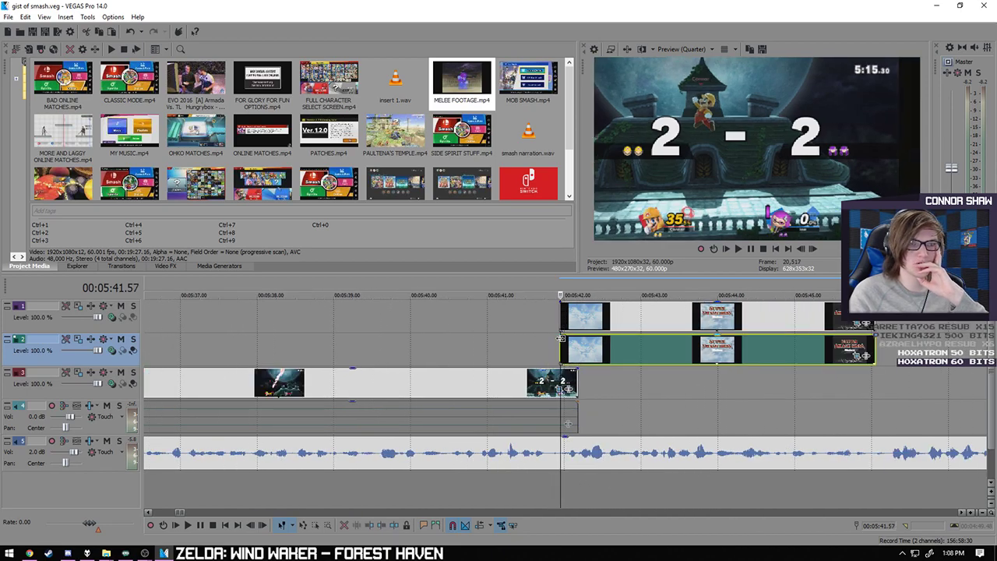
key(space)
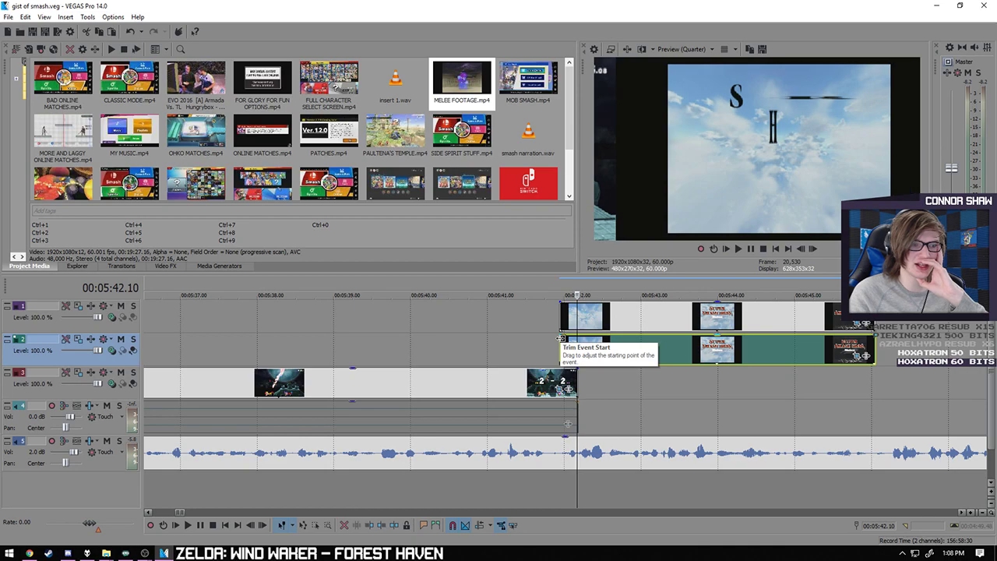
- In the lower Melee clip's Event Pan/Crop, crop the 00:00:00.15 keyframe to 1,309.4 by 736.5 so the frame excludes the black side bars
drag(583, 345, 479, 345)
right_click(479, 344)
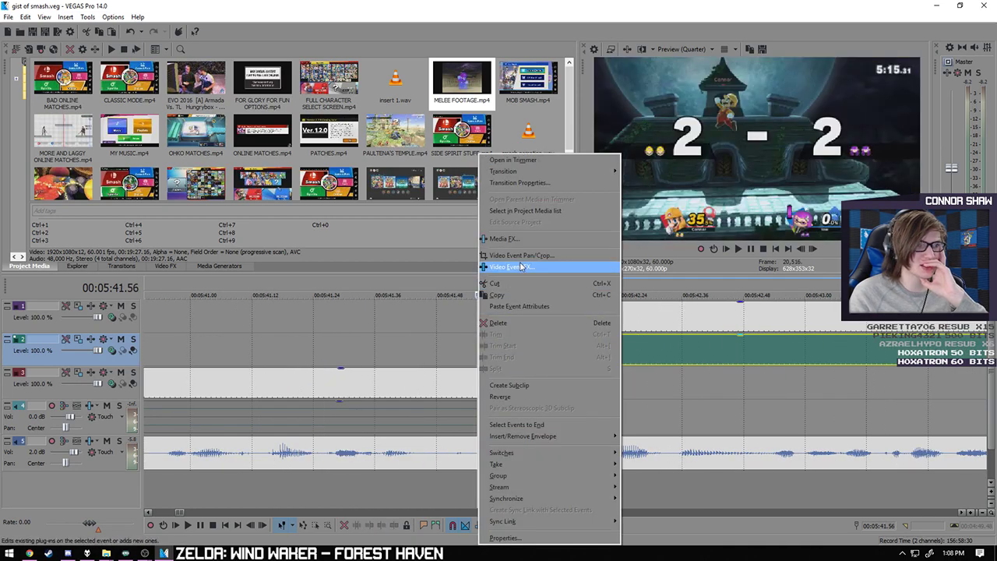
click(539, 257)
scroll(559, 343, down, 5)
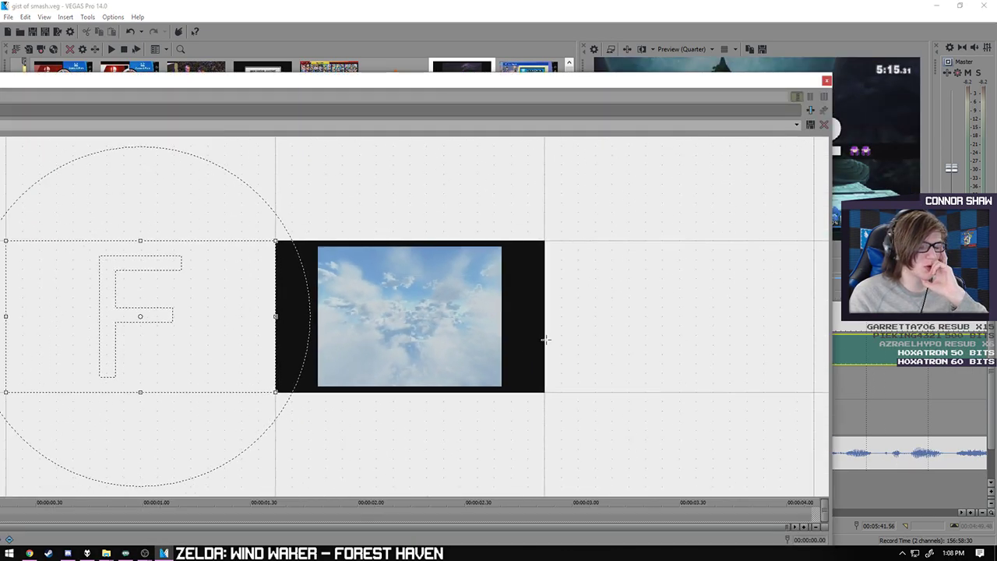
drag(317, 84, 457, 26)
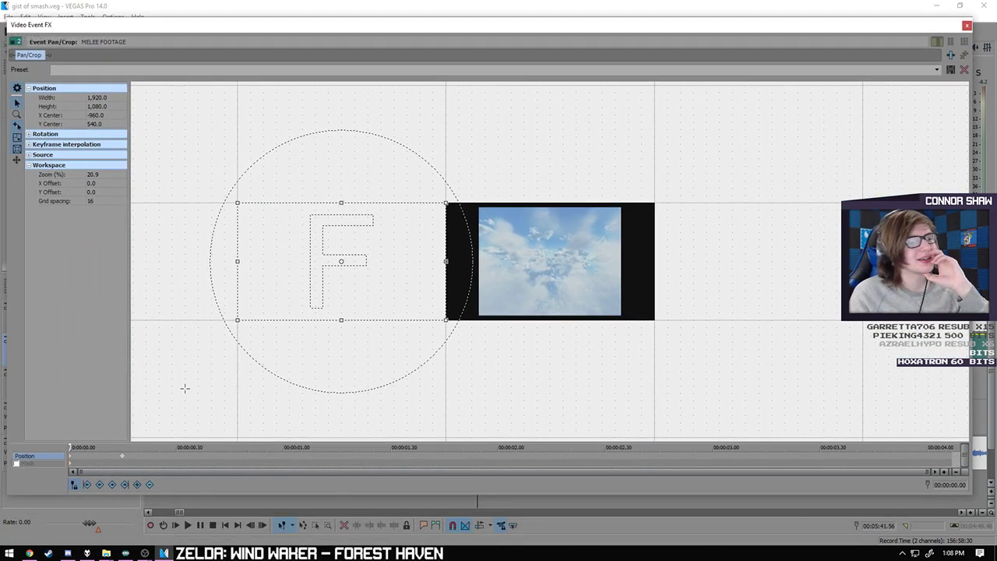
click(124, 460)
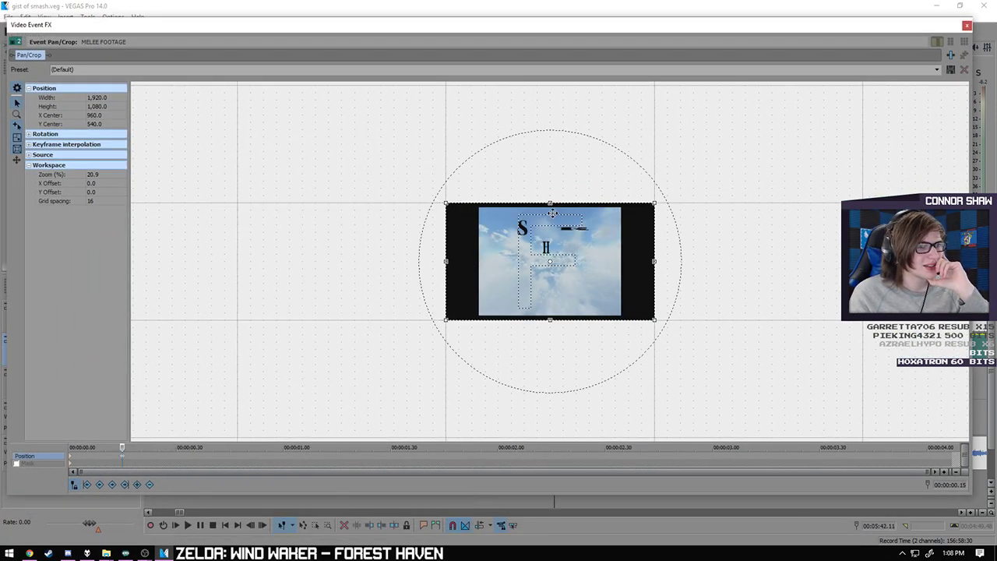
mouse_move(550, 203)
mouse_down()
mouse_move(550, 224)
mouse_move(550, 189)
mouse_up()
scroll(555, 222, up, 4)
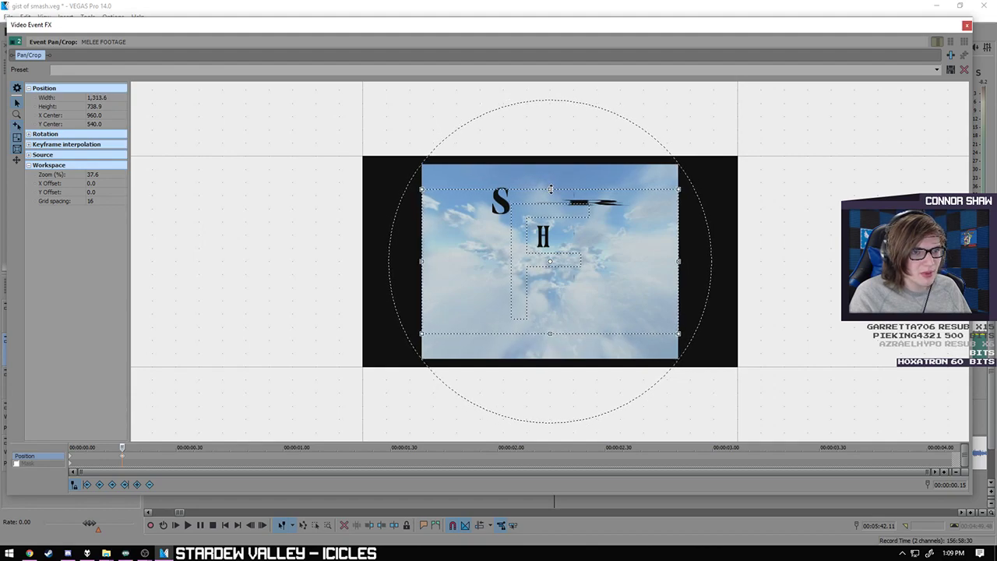
drag(551, 189, 551, 190)
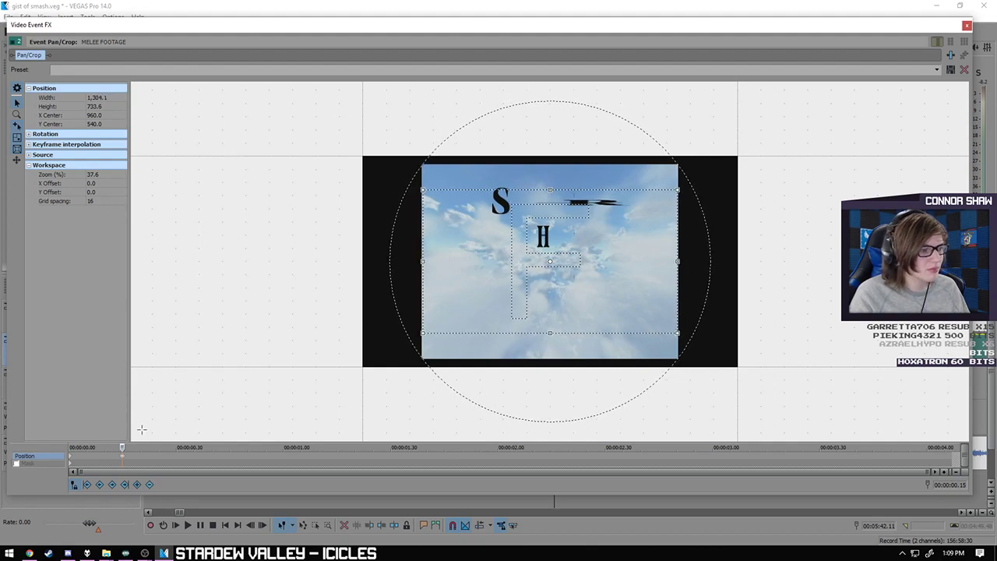
scroll(700, 272, up, 5)
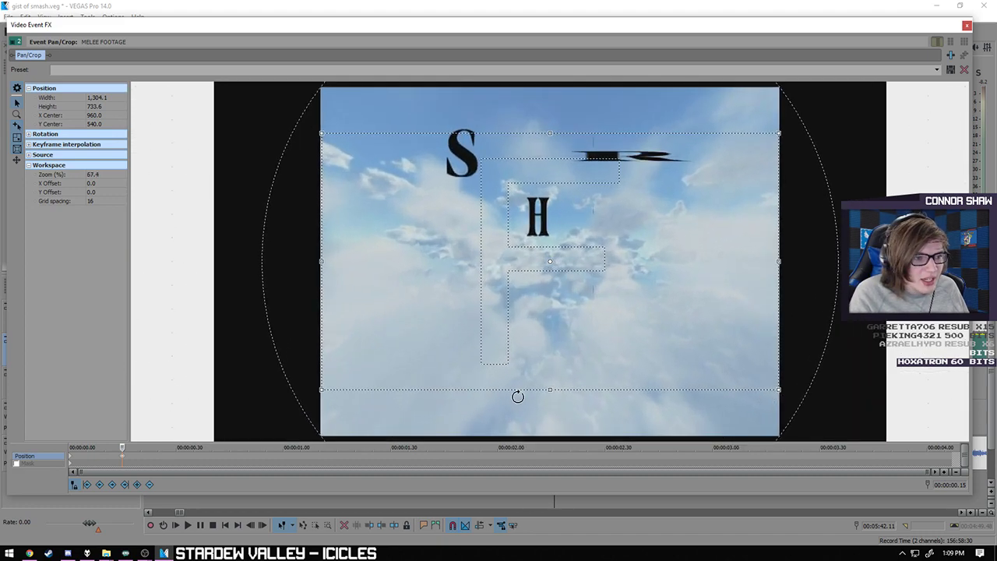
drag(550, 387, 550, 389)
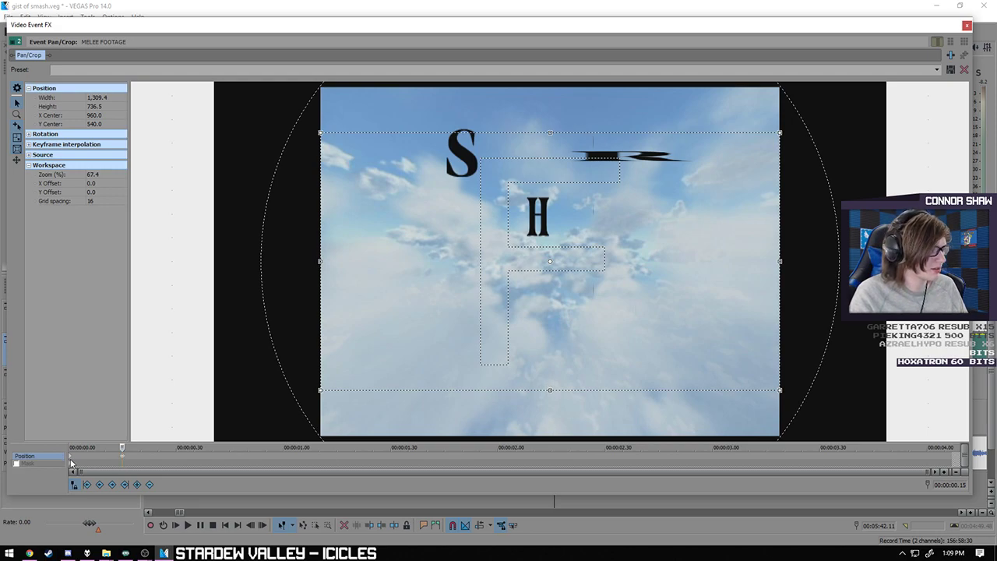
- At the lower Melee clip's starting keyframe, pan the cropped frame horizontally to X Center -350.4 and close the Event Pan/Crop window
click(71, 461)
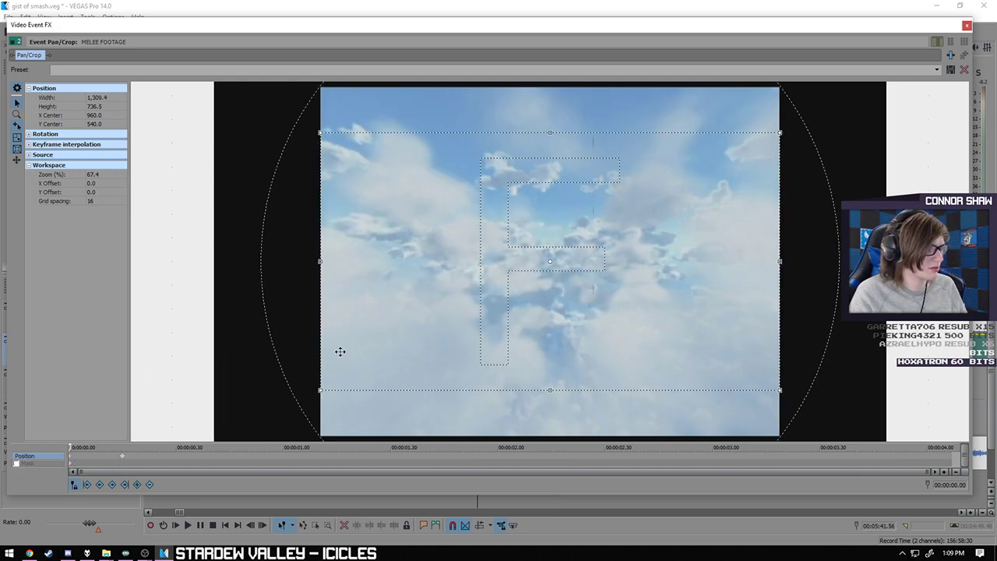
scroll(501, 345, down, 5)
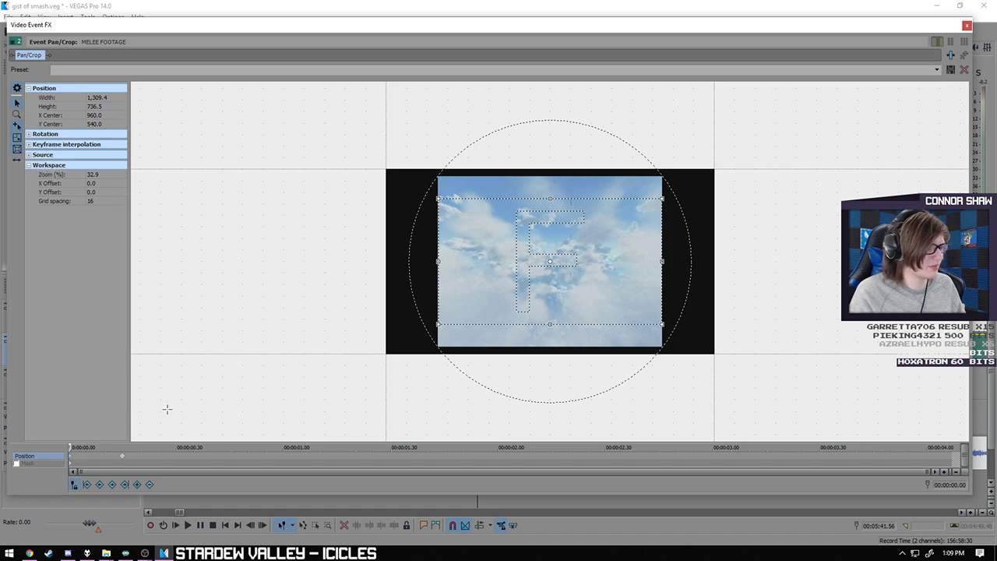
drag(606, 249, 380, 252)
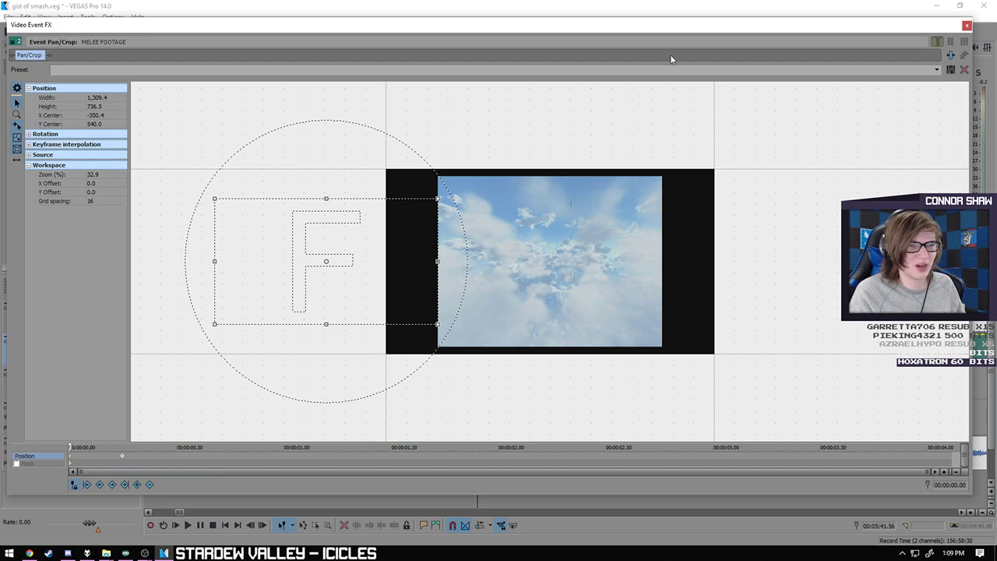
drag(684, 29, 833, 63)
click(857, 62)
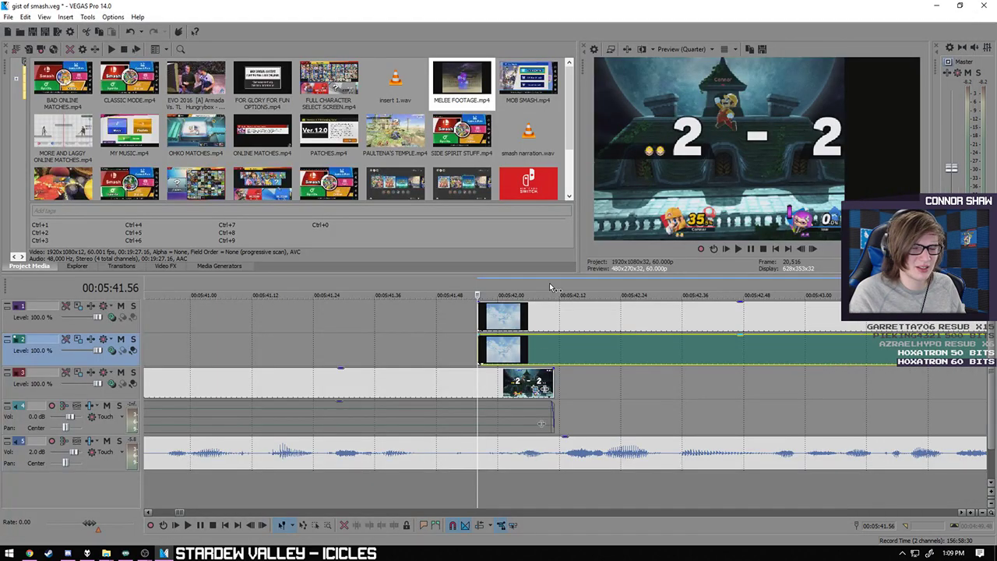
- Open Event Pan/Crop for the upper Melee clip and enable its mask
click(480, 312)
right_click(481, 312)
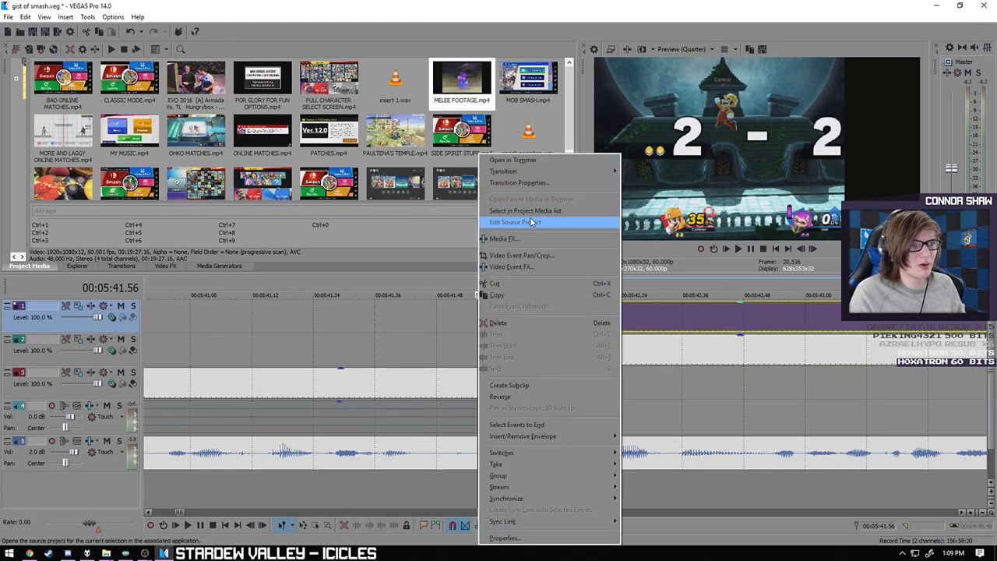
click(515, 256)
drag(416, 69, 538, 34)
click(29, 463)
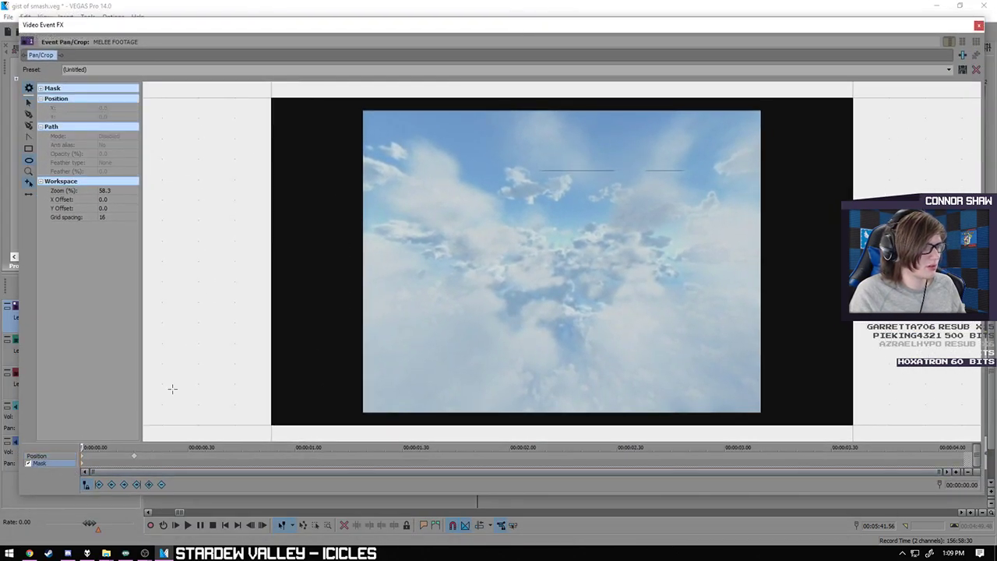
- Draw a rectangular mask around the upper Melee clip's picture, spanning the full frame height and leaving out the black side bars
scroll(366, 97, up, 1)
scroll(367, 101, down, 2)
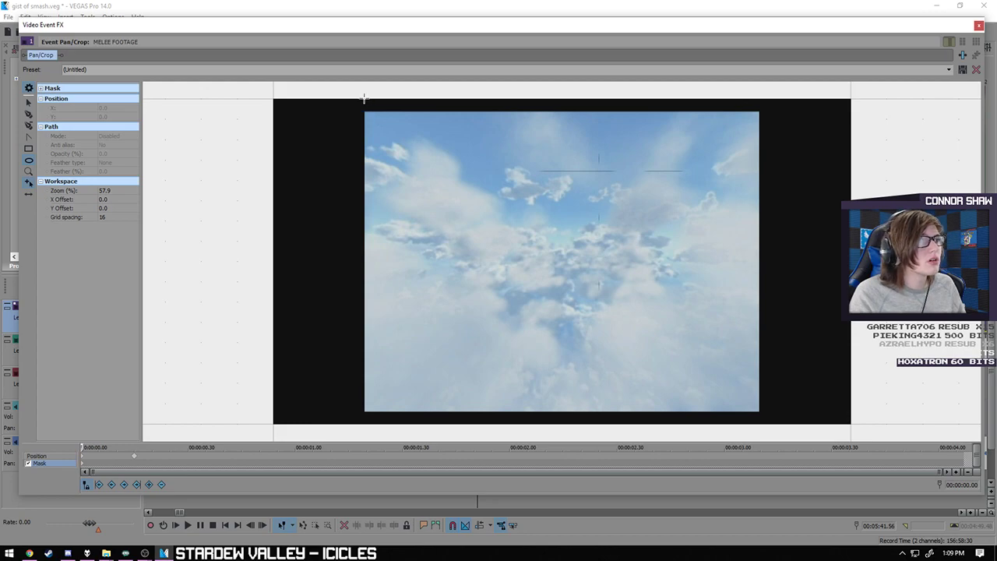
drag(364, 97, 457, 260)
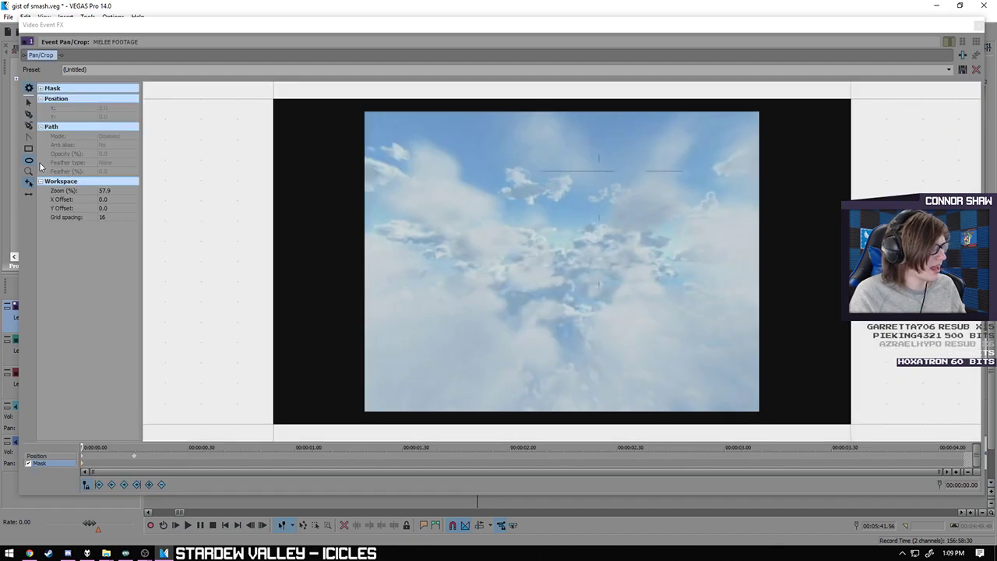
click(29, 148)
scroll(343, 89, up, 1)
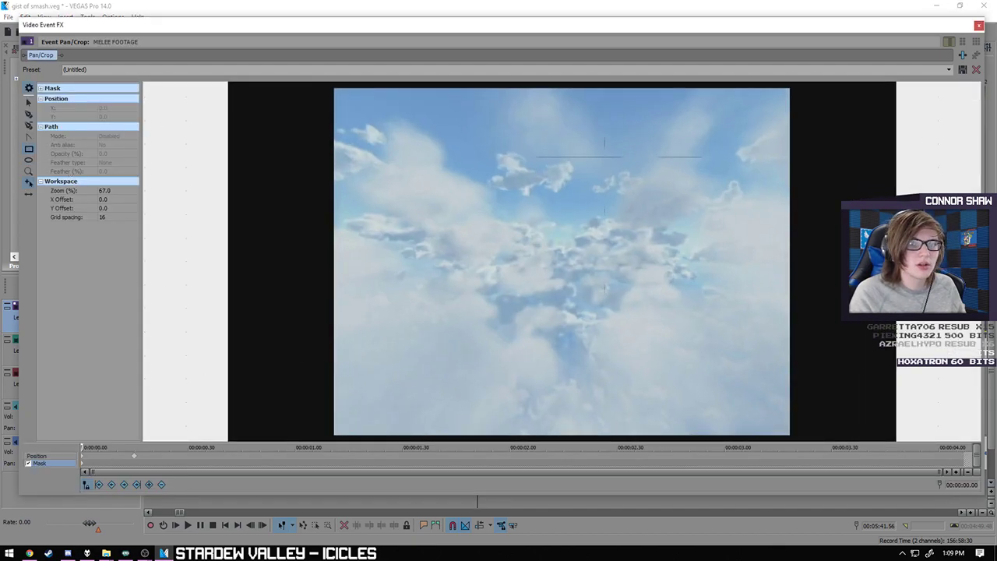
scroll(421, 410, down, 1)
drag(375, 415, 747, 108)
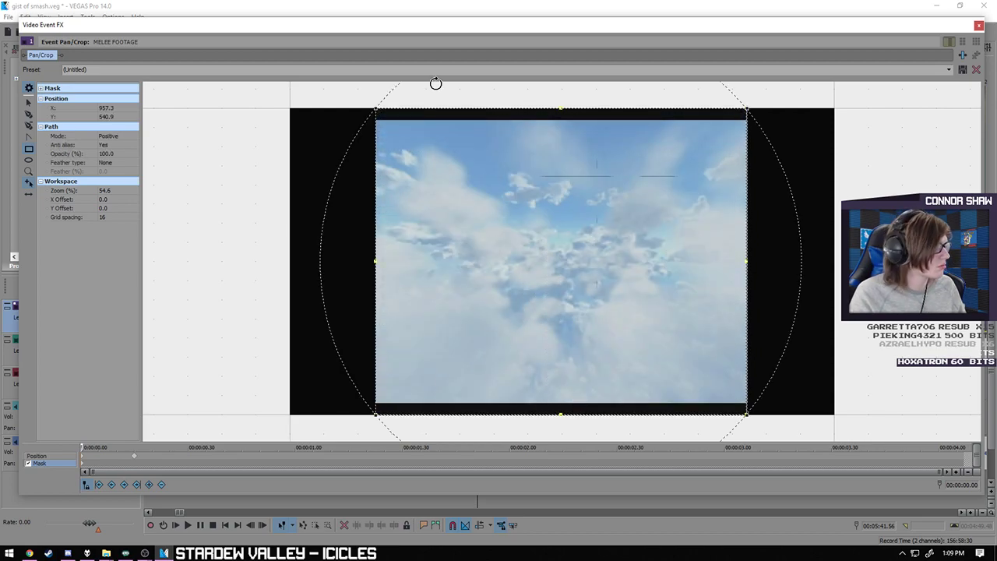
scroll(527, 207, up, 2)
scroll(918, 402, down, 1)
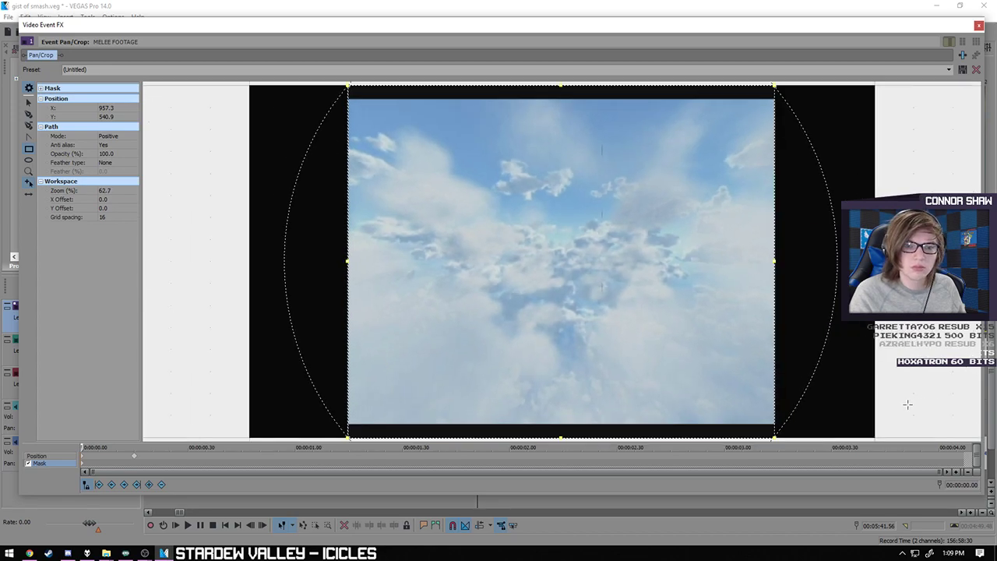
scroll(244, 311, down, 5)
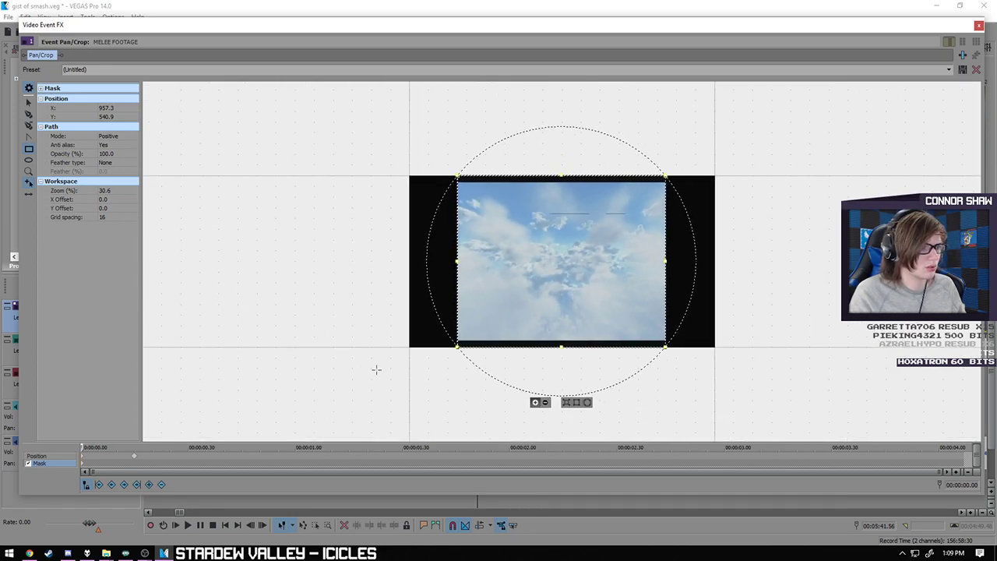
mouse_move(445, 402)
mouse_down()
mouse_move(413, 335)
mouse_move(444, 356)
mouse_up()
key(ctrl+z)
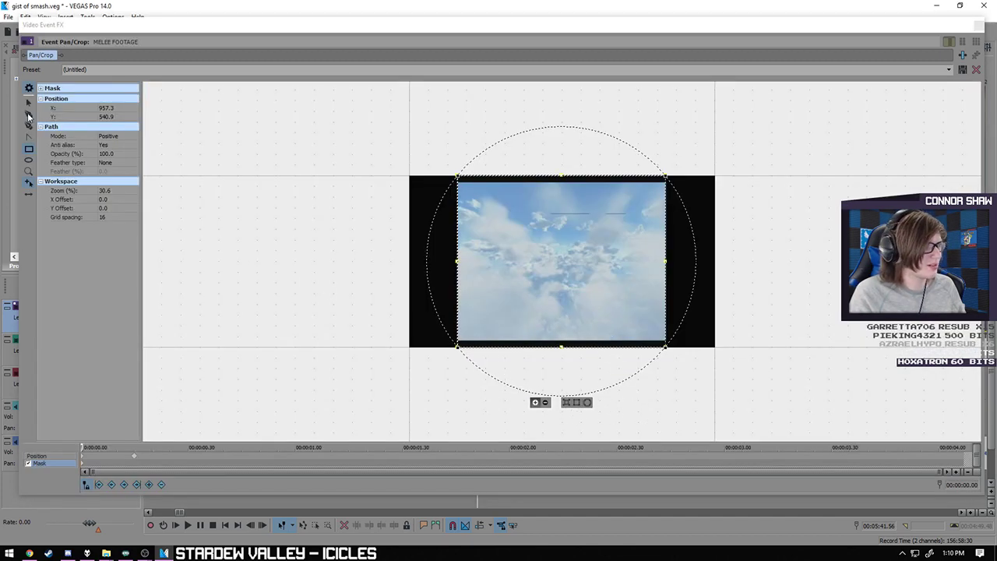
- Move the rectangular mask's right edge outward to line up with the right edge of the Melee picture
drag(338, 371, 239, 280)
scroll(395, 196, up, 2)
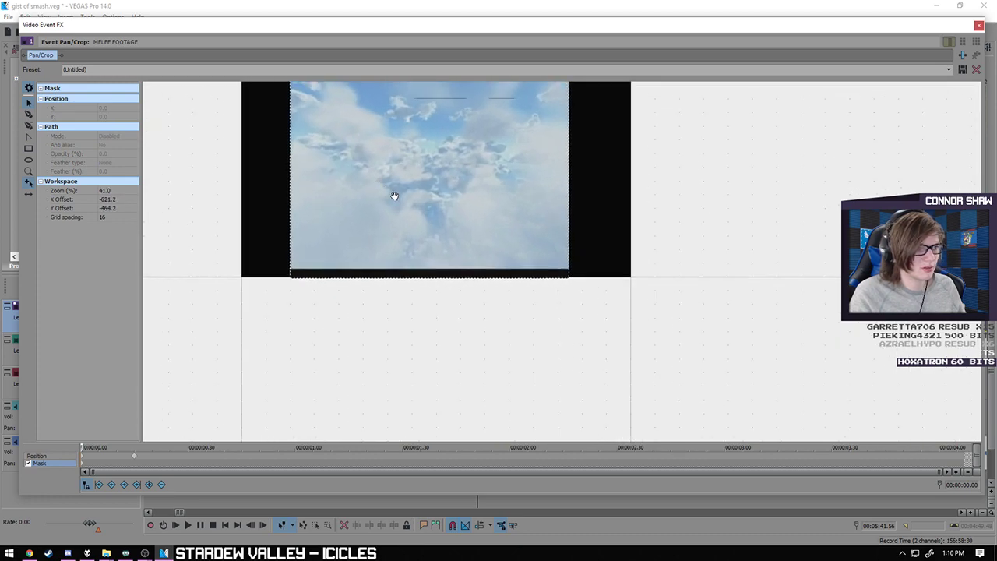
scroll(591, 282, up, 8)
click(590, 330)
mouse_move(590, 331)
mouse_down()
mouse_move(544, 329)
mouse_move(594, 329)
mouse_up()
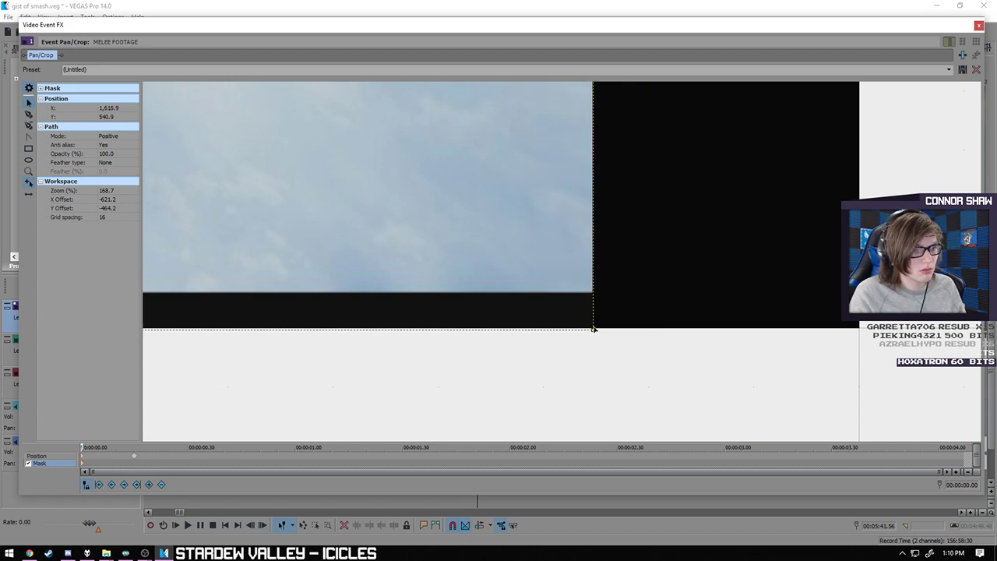
click(574, 331)
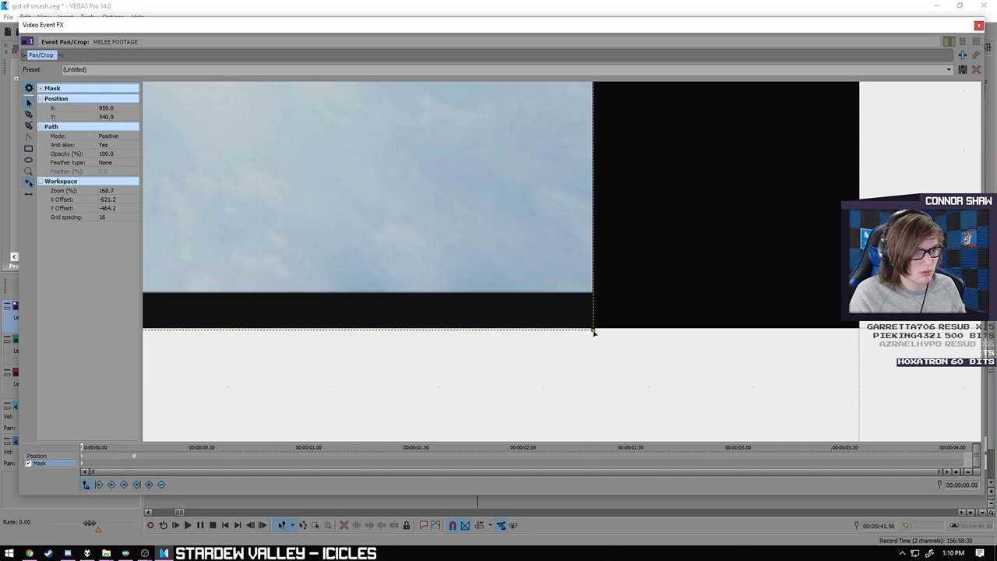
key(ctrl+z)
key(ctrl+z)
key(ctrl+y)
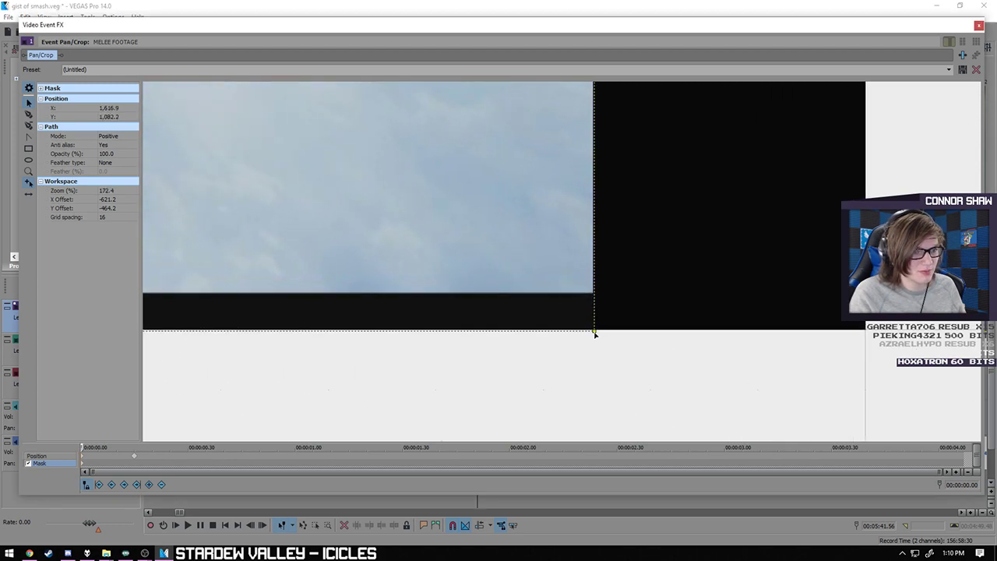
key(ctrl+z)
- Select the whole mask and raise its bottom edge to the frame's lower boundary, bringing the mask center to Y 539.4
scroll(621, 312, down, 5)
scroll(526, 254, down, 5)
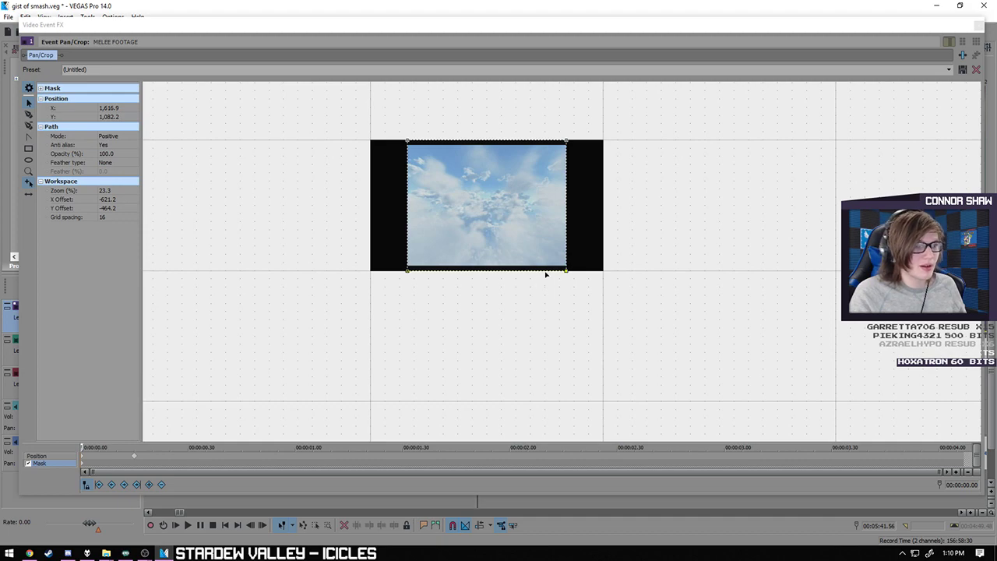
click(546, 274)
scroll(550, 252, up, 6)
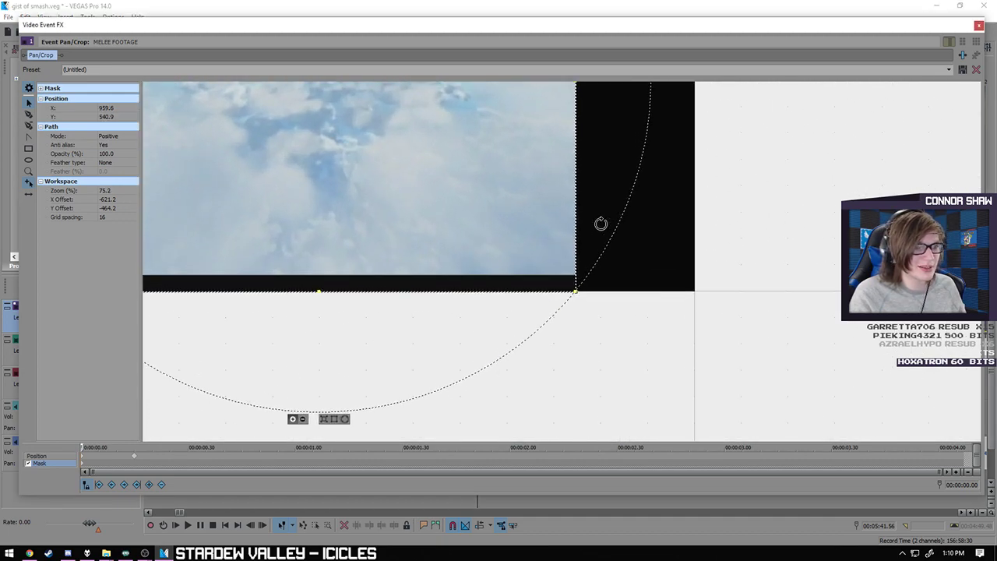
scroll(604, 221, up, 1)
drag(236, 300, 236, 296)
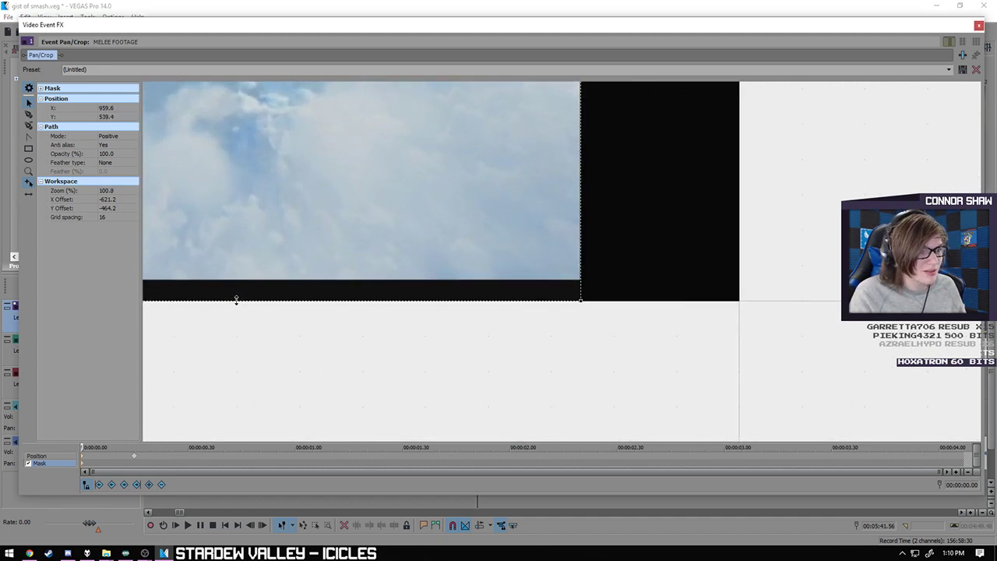
- Nudge the mask's right edge inward against the picture, bringing the mask center to X 958.8
scroll(607, 196, down, 2)
scroll(668, 124, down, 3)
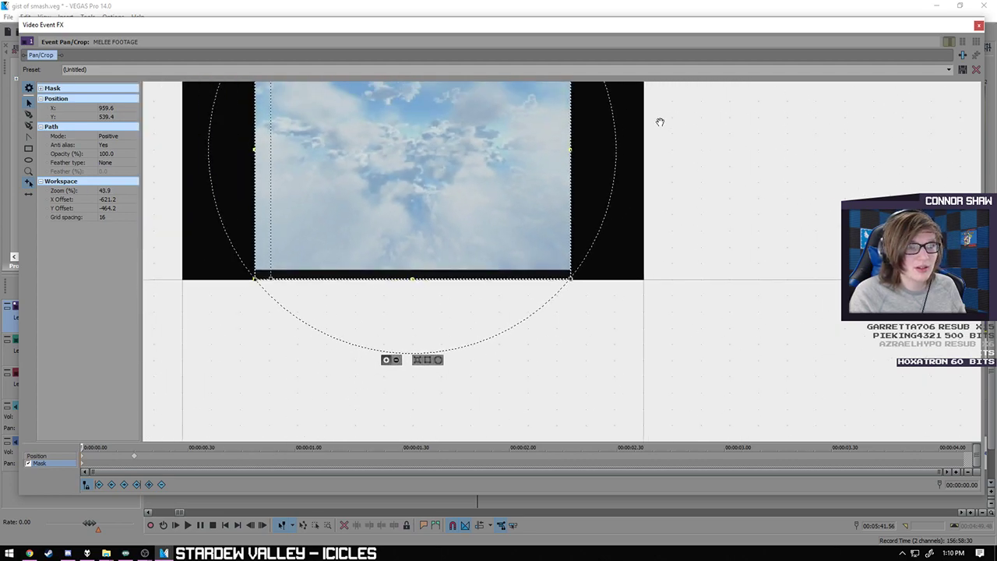
scroll(574, 112, up, 2)
scroll(573, 129, up, 1)
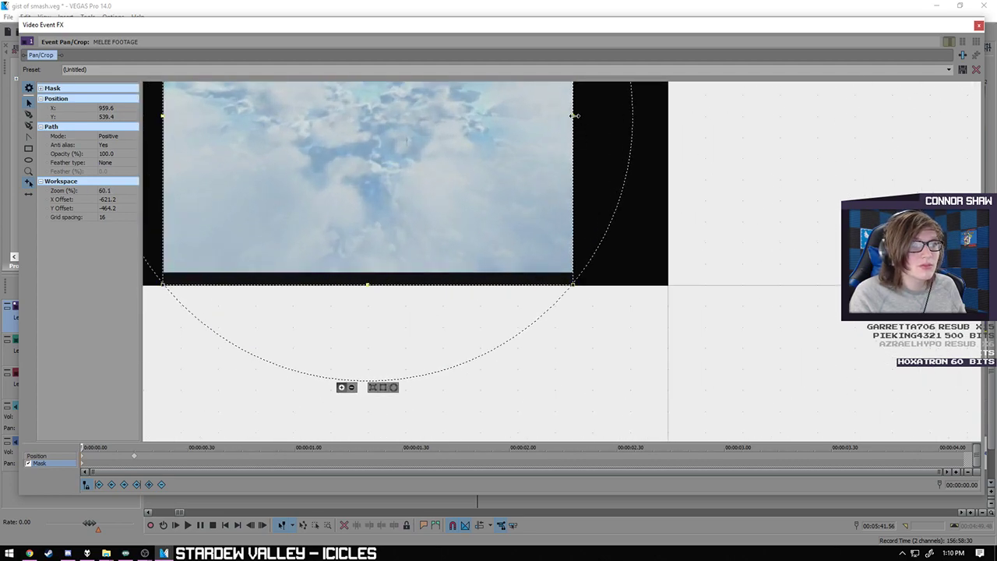
scroll(581, 121, down, 3)
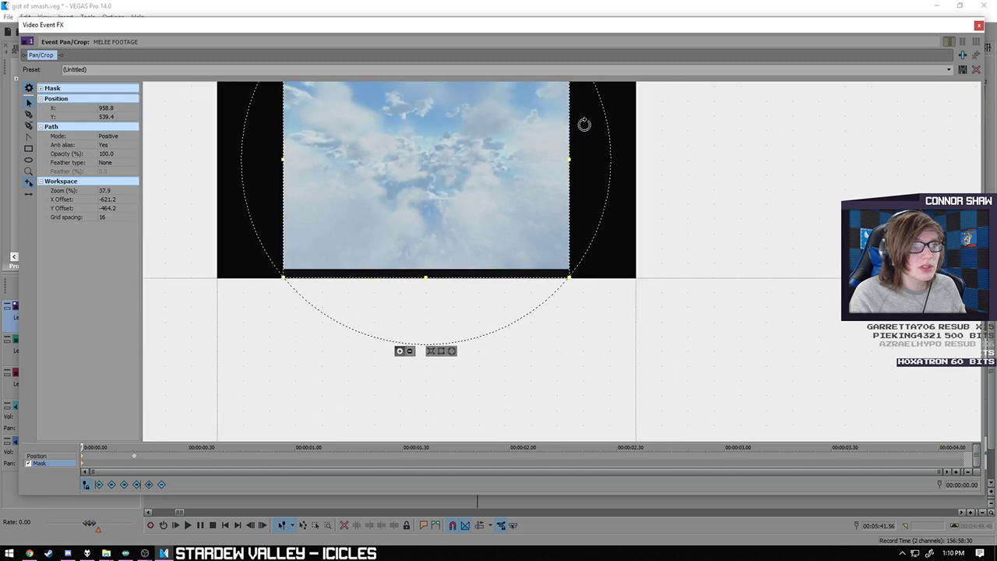
- Examine the mask's upper-right corner, right edge and lower-right corner against the Melee picture
scroll(556, 102, up, 2)
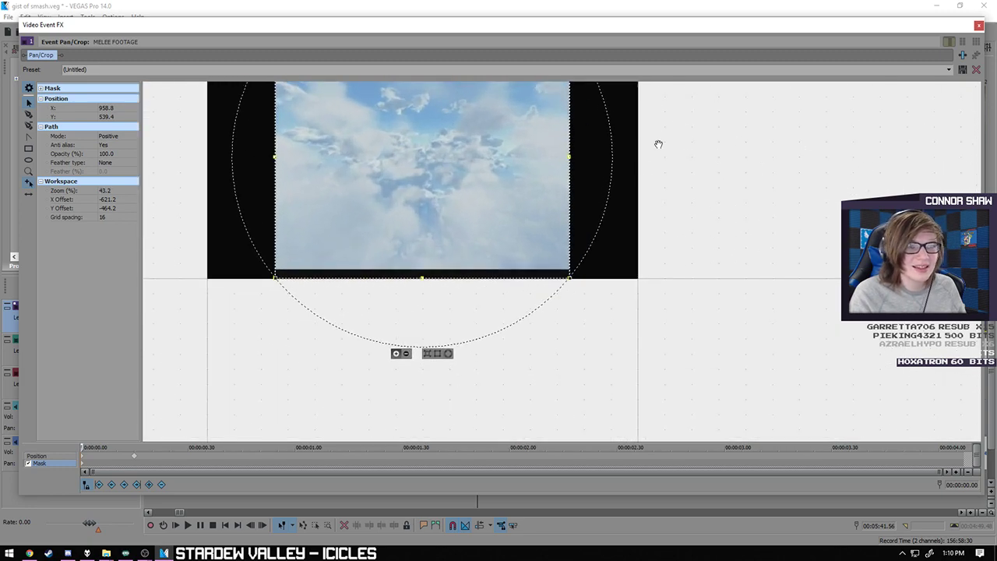
scroll(681, 338, up, 6)
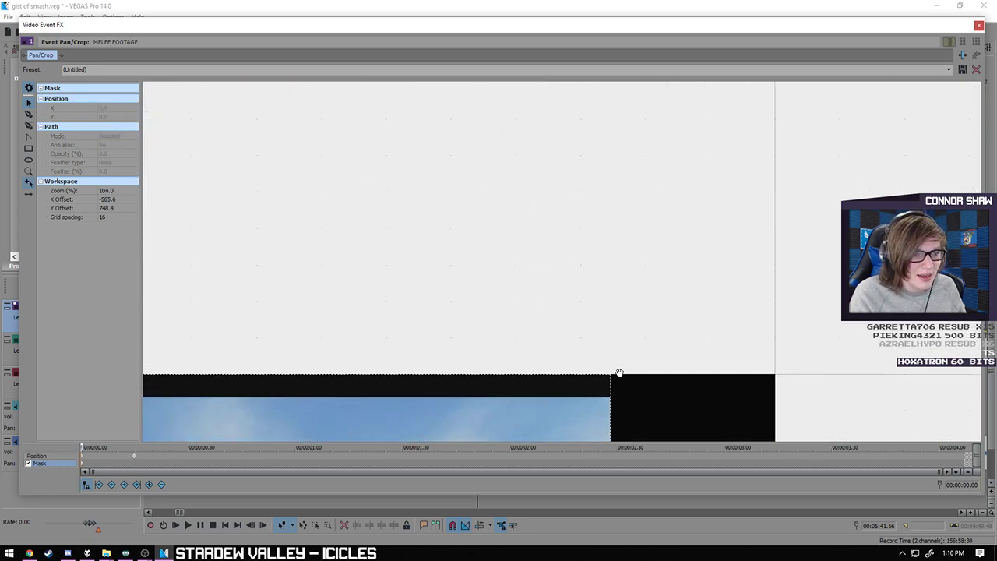
scroll(626, 383, up, 2)
drag(710, 397, 604, 64)
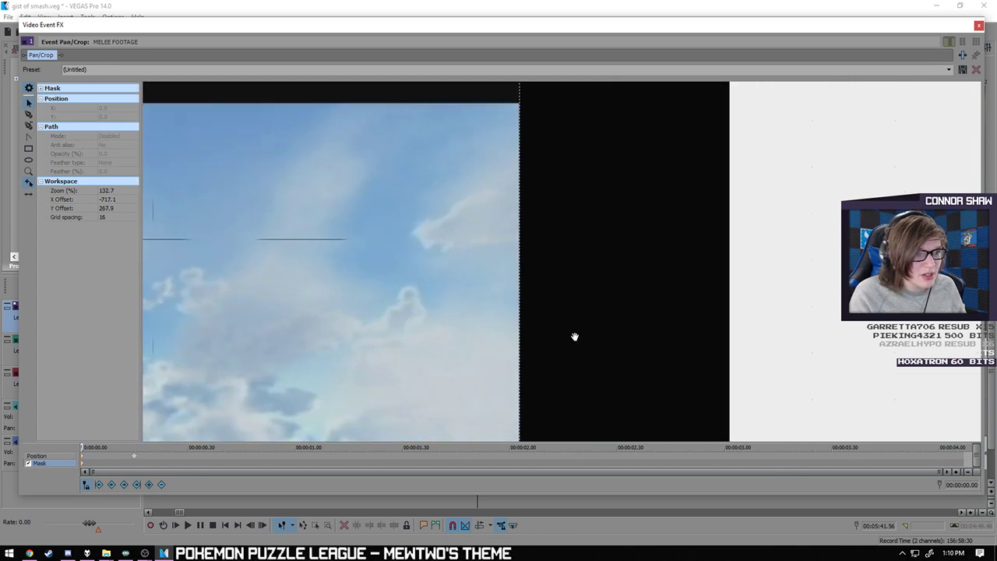
drag(606, 329, 650, 190)
scroll(657, 258, down, 10)
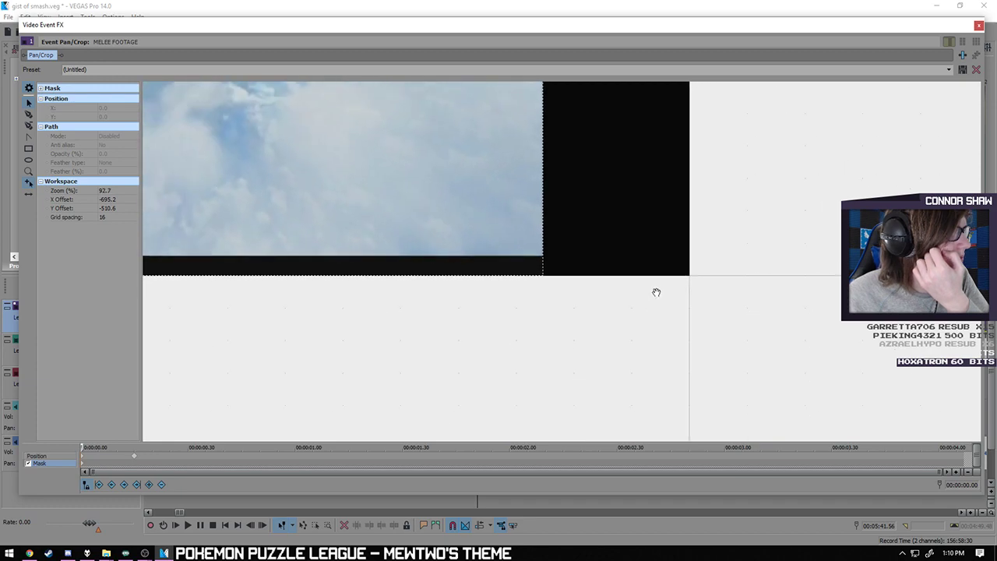
scroll(298, 244, up, 3)
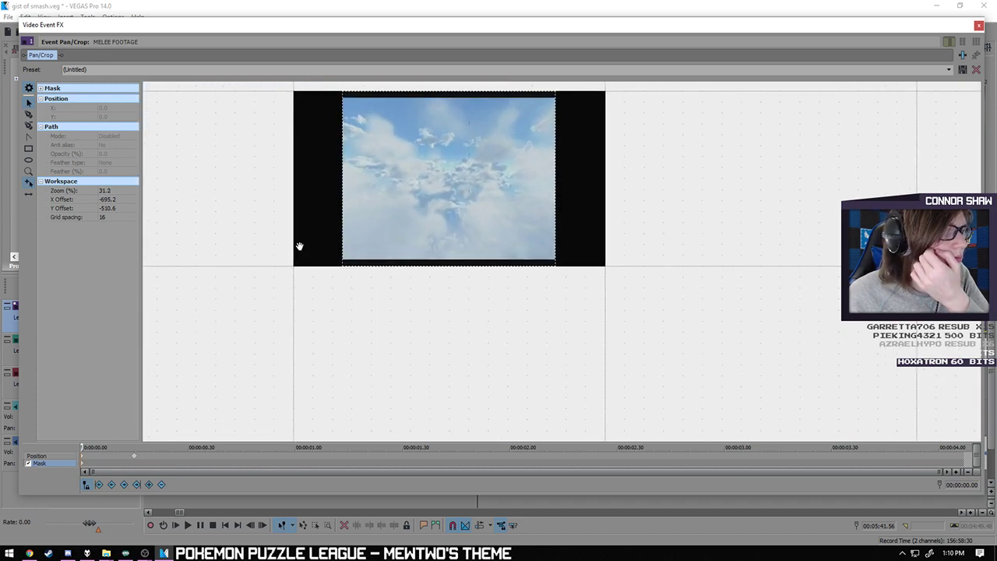
- Fine-tune the mask's bottom edge slightly downward to the frame boundary, bringing the mask center to Y 539.7
drag(298, 245, 474, 416)
scroll(473, 401, up, 2)
scroll(581, 423, up, 3)
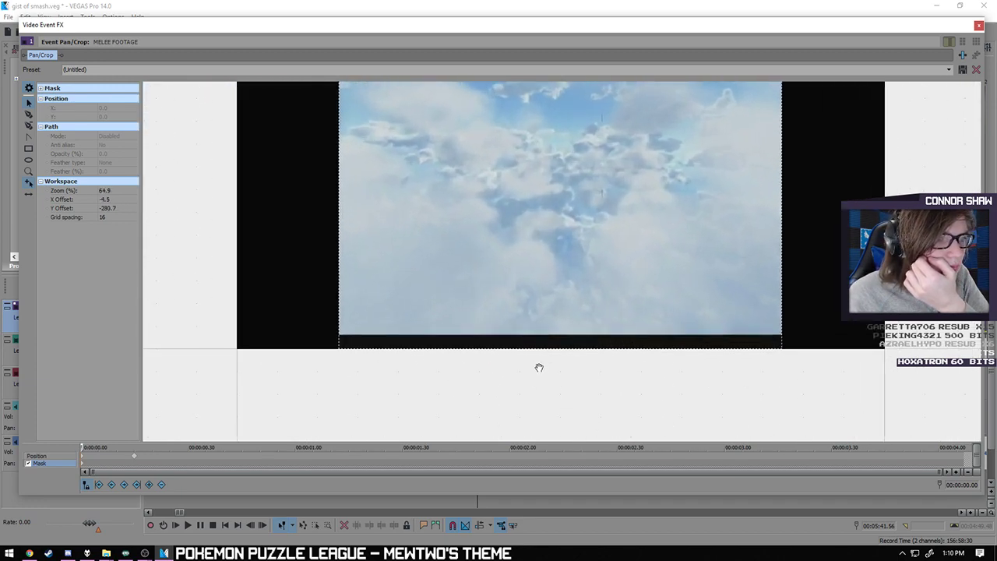
scroll(556, 406, up, 5)
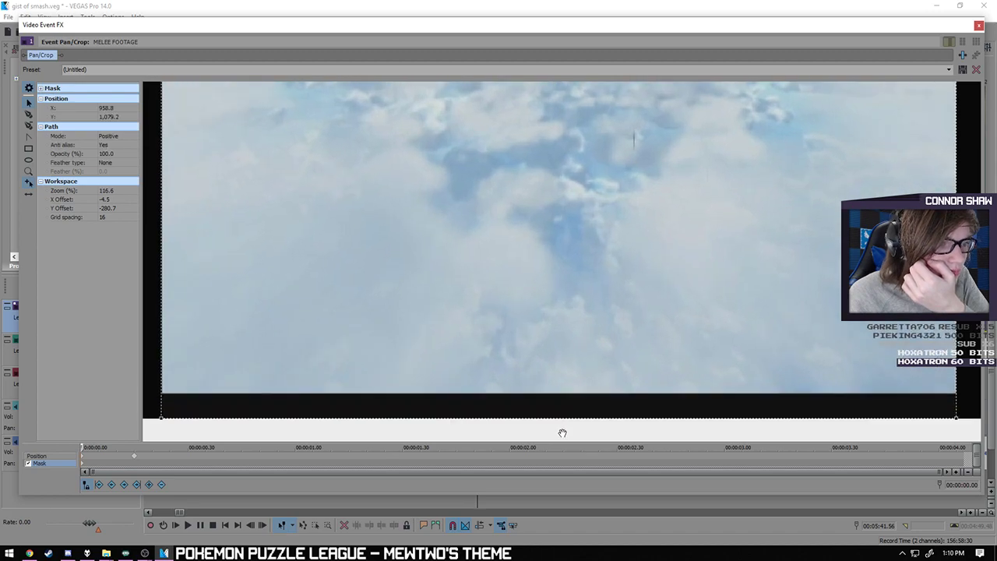
drag(556, 434, 549, 296)
scroll(539, 303, up, 16)
scroll(545, 316, up, 2)
click(545, 316)
drag(533, 313, 533, 314)
scroll(552, 366, down, 15)
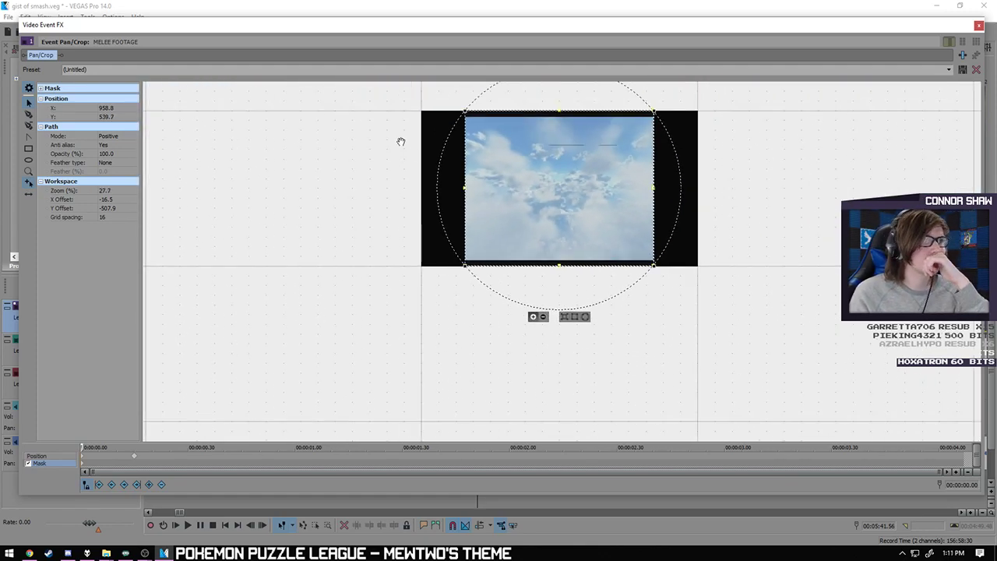
- Nudge the mask's left edge inward against the picture, bringing the mask center to X 959.2, and close the Event Pan/Crop window
click(465, 215)
scroll(510, 171, up, 4)
scroll(566, 204, up, 4)
scroll(309, 190, up, 5)
scroll(375, 185, up, 1)
click(362, 186)
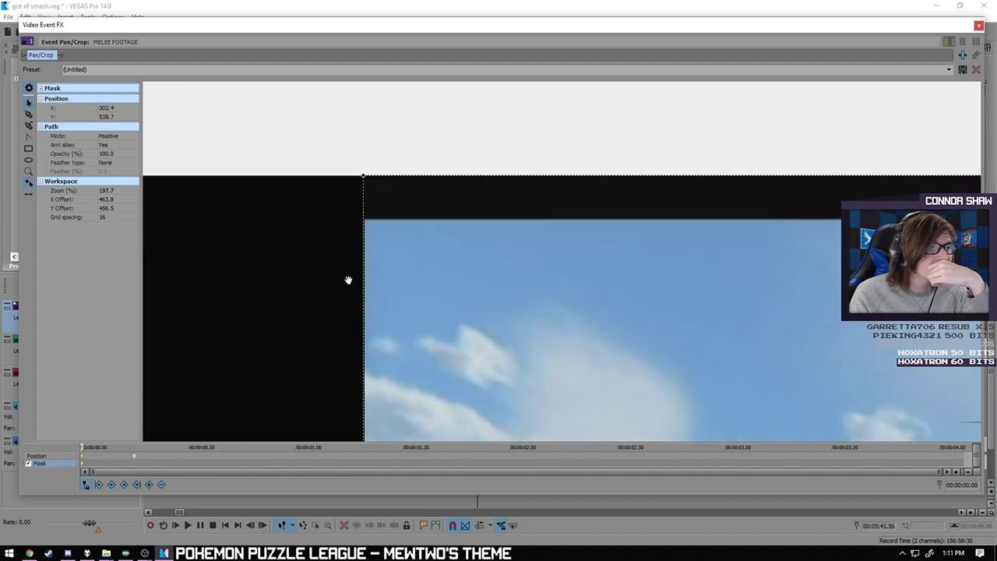
scroll(332, 320, down, 8)
drag(328, 270, 337, 207)
scroll(376, 216, down, 5)
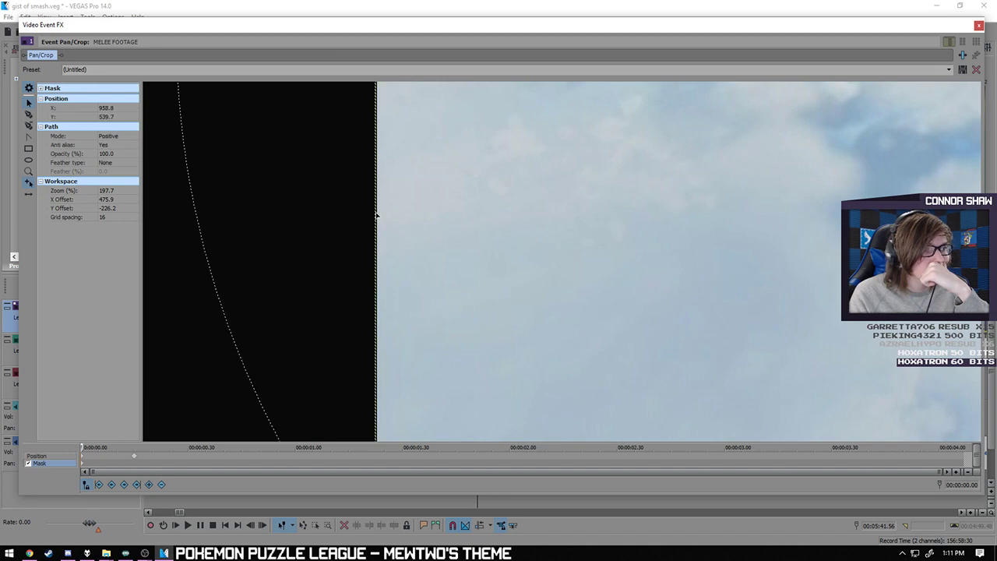
click(434, 223)
drag(433, 229, 434, 228)
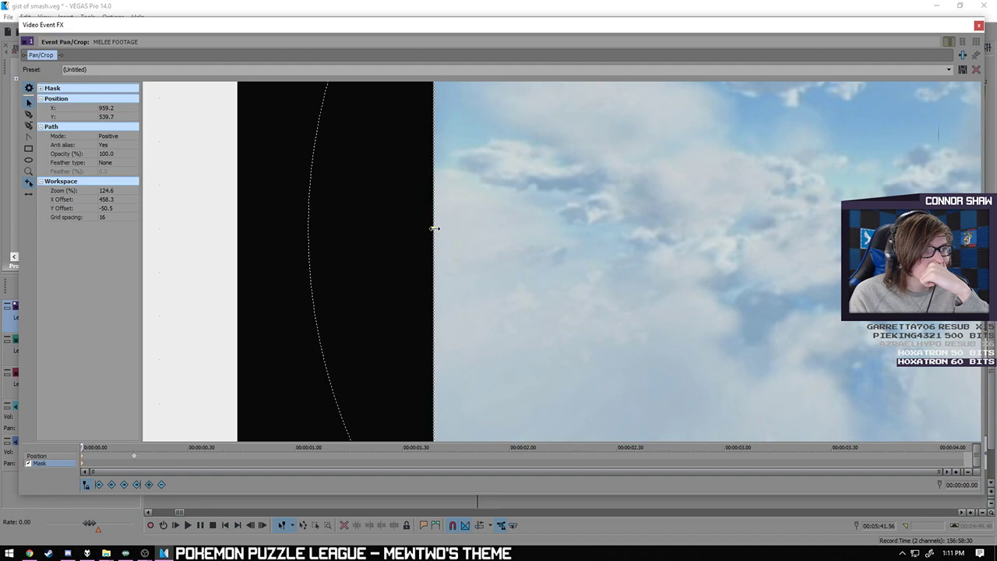
scroll(373, 281, down, 10)
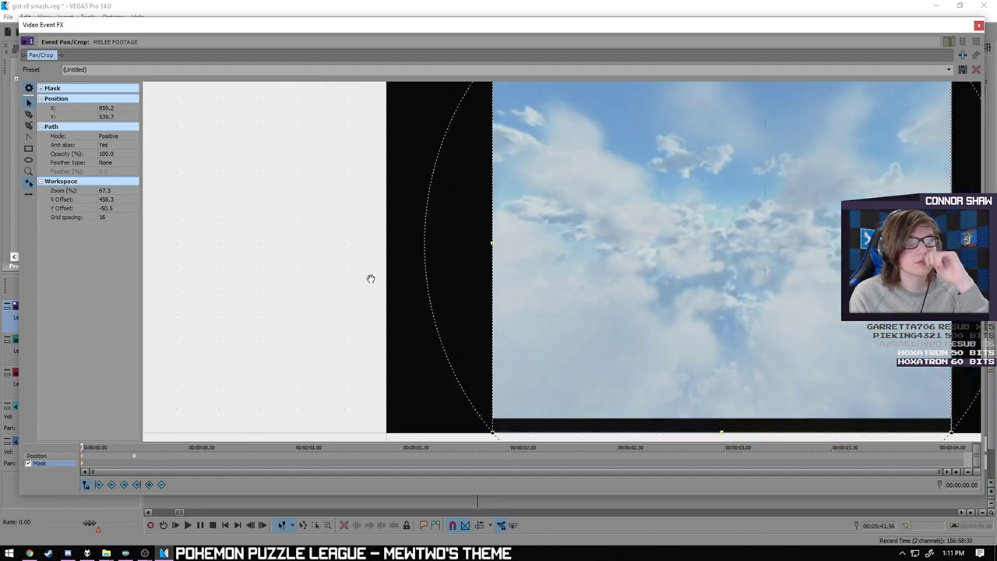
click(979, 26)
- Play and step through the transition into the stacked Melee clips from about 00:05:41.58 to 00:05:42.12 to check the mask
scroll(628, 397, up, 3)
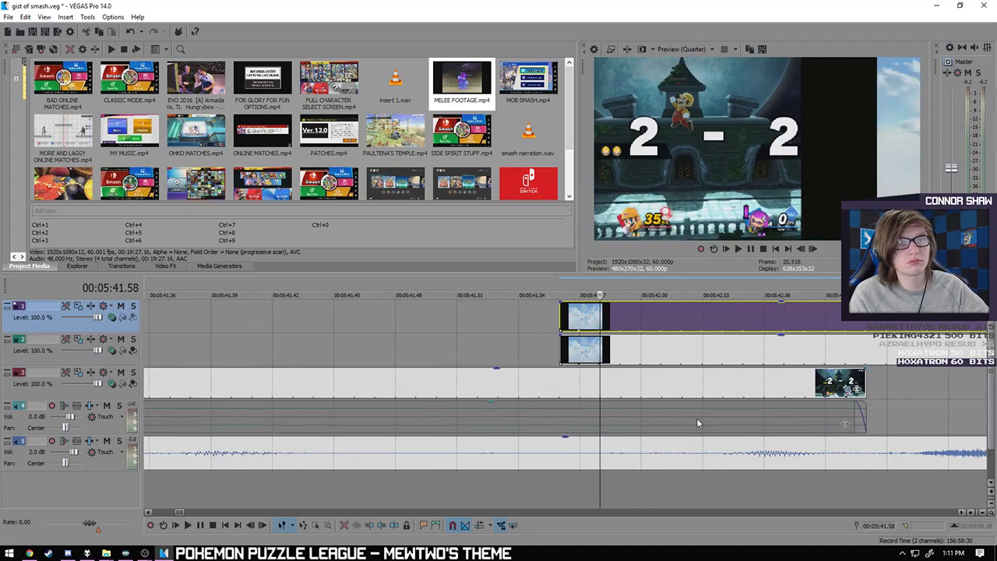
key(space)
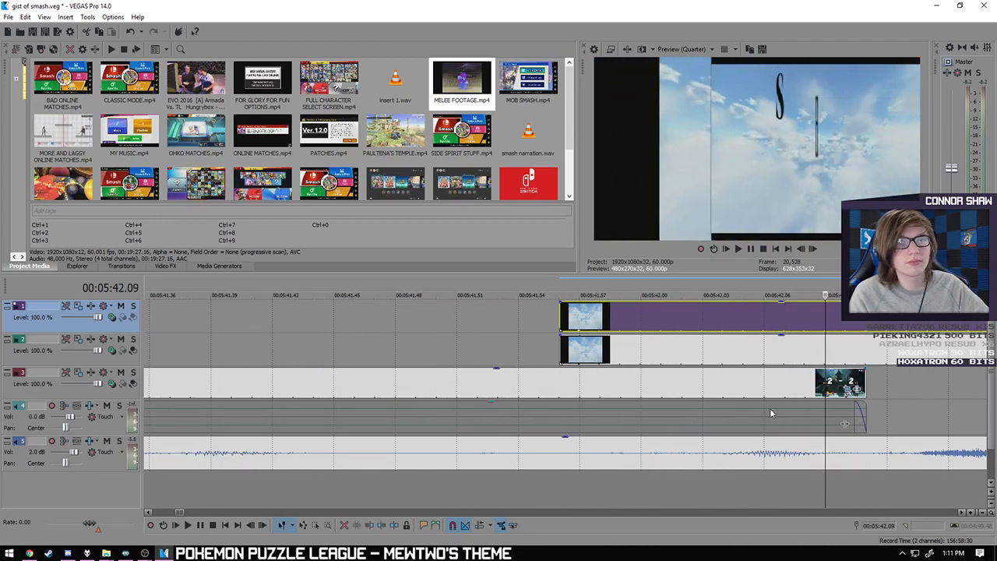
scroll(896, 391, up, 5)
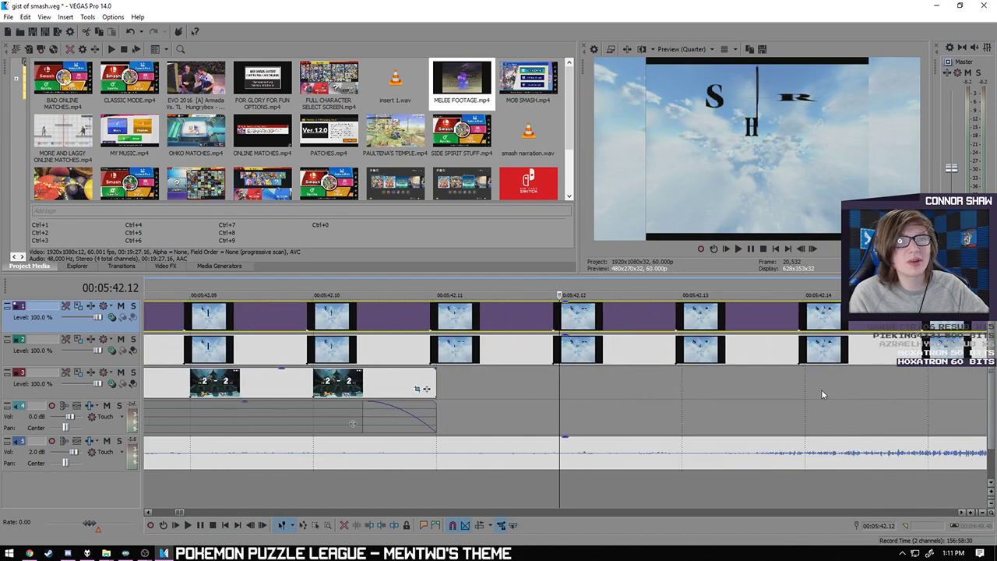
key(Left)
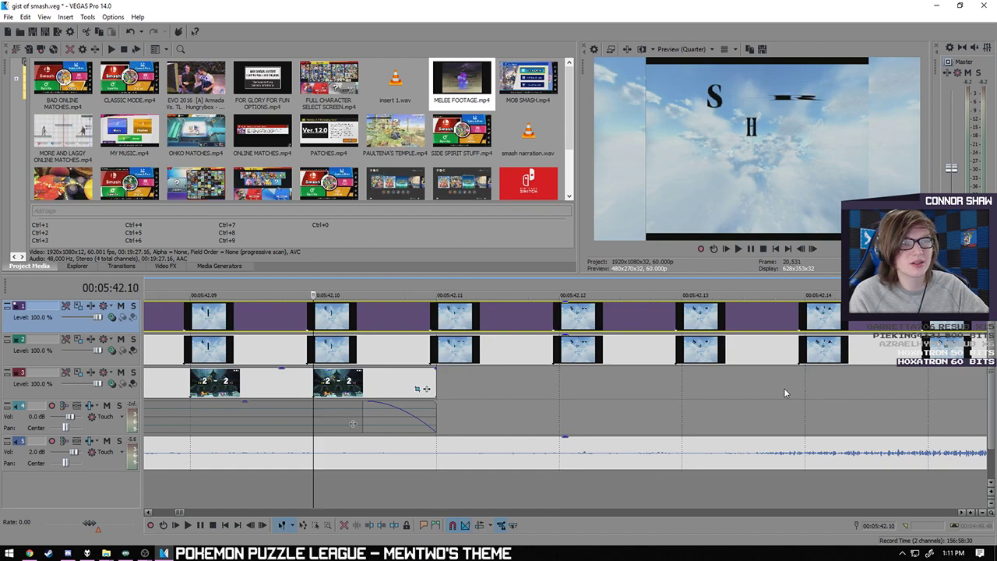
- Return the playhead to 00:05:41.56 at the start of the top Melee clip and open its Event Pan/Crop window
key(ctrl+z)
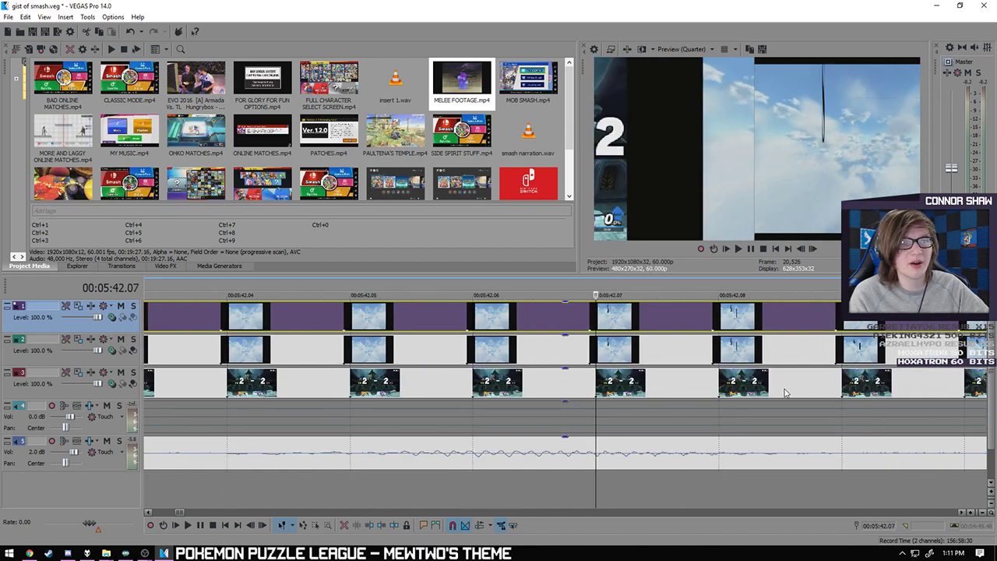
key(ctrl+shift+z)
scroll(746, 392, down, 5)
scroll(473, 337, down, 2)
click(406, 314)
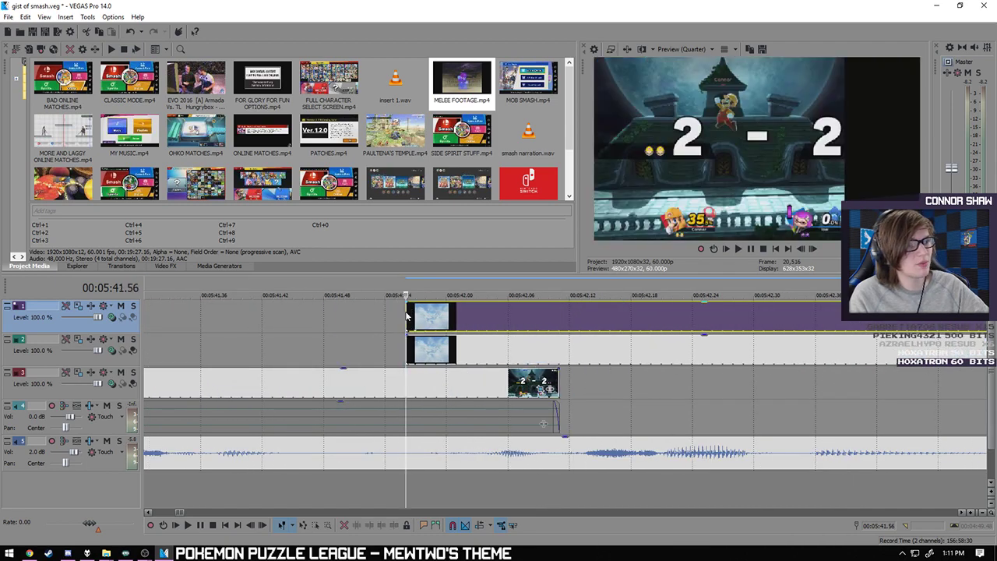
right_click(406, 314)
click(443, 256)
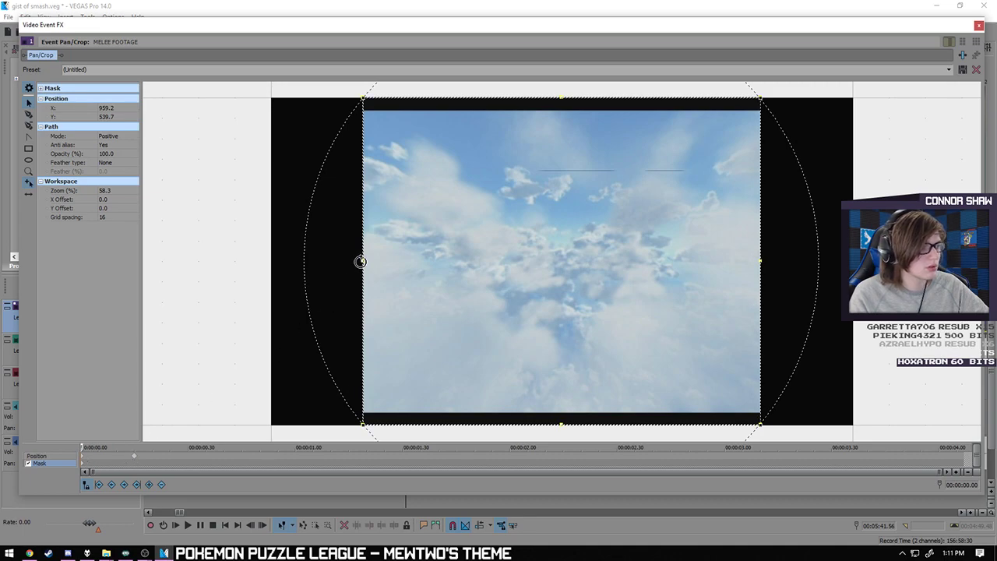
- Nudge the mask's left edge against the Melee picture, bringing the mask center to X 959.5, and close the Event Pan/Crop window
scroll(359, 261, up, 3)
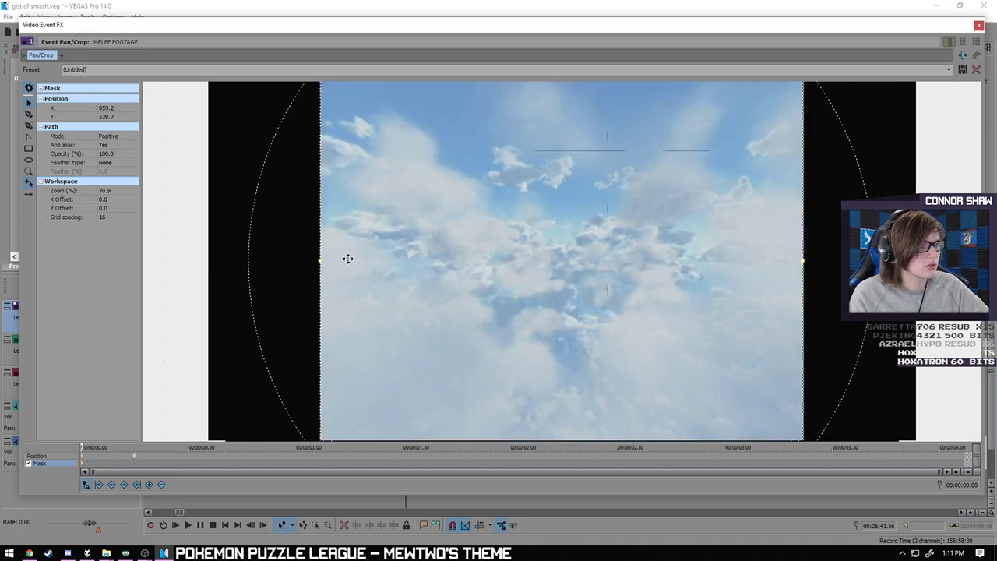
drag(157, 292, 309, 283)
scroll(294, 227, up, 4)
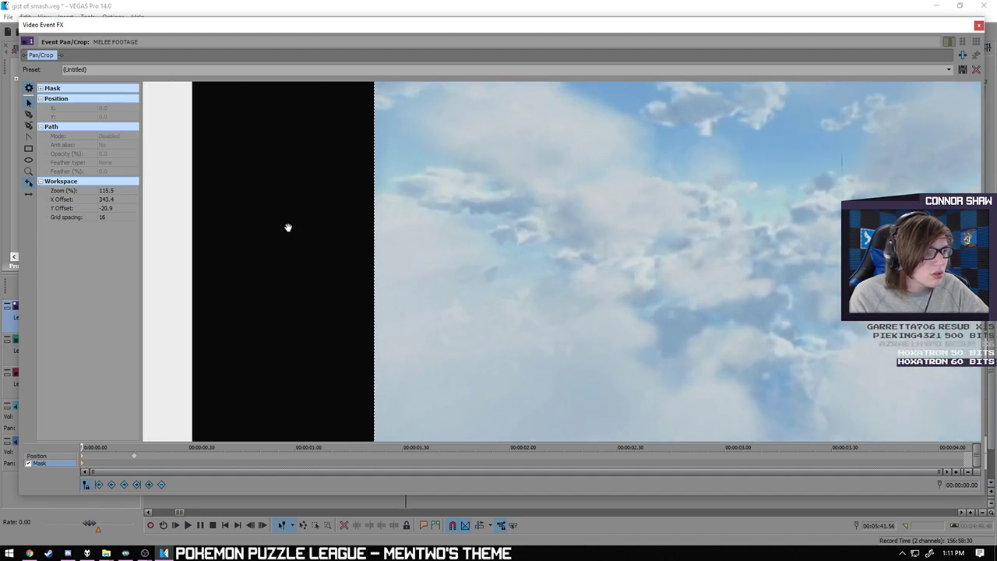
click(410, 244)
click(413, 249)
click(414, 251)
click(413, 251)
click(413, 251)
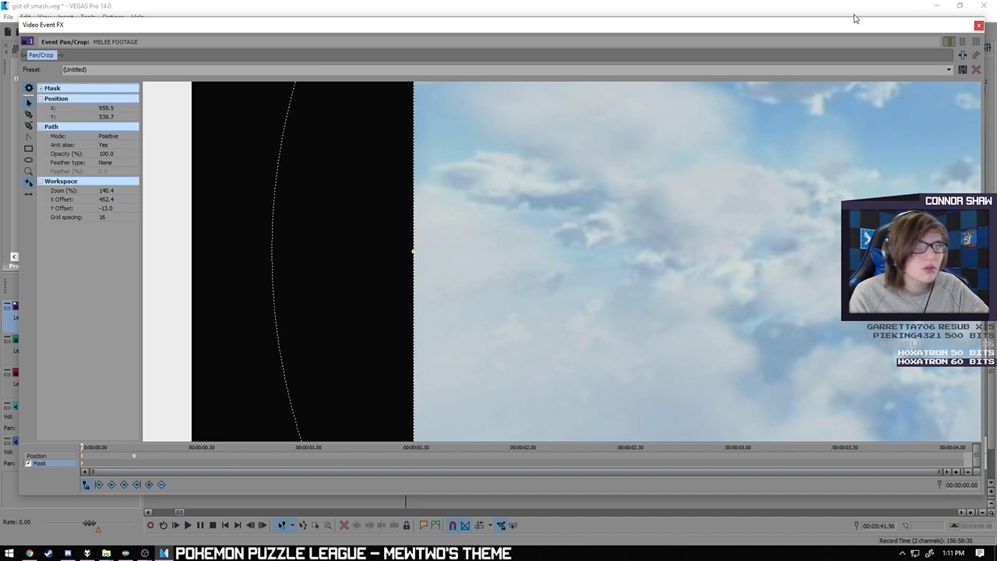
click(979, 26)
- Step frame by frame through the sliding transition from 00:05:41.56 to 00:05:42.12 to check the mask edges
key(Right)
key(Right)
key(Right)
key(Right)
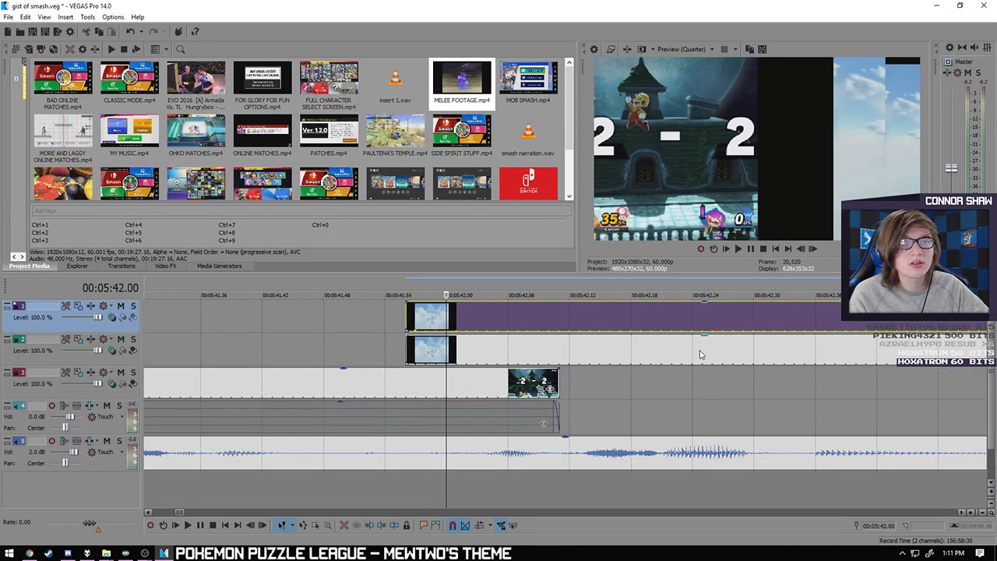
key(Right)
key(Right)
key(Right)
key(Right)
key(Right)
key(Right)
key(Right)
key(Right)
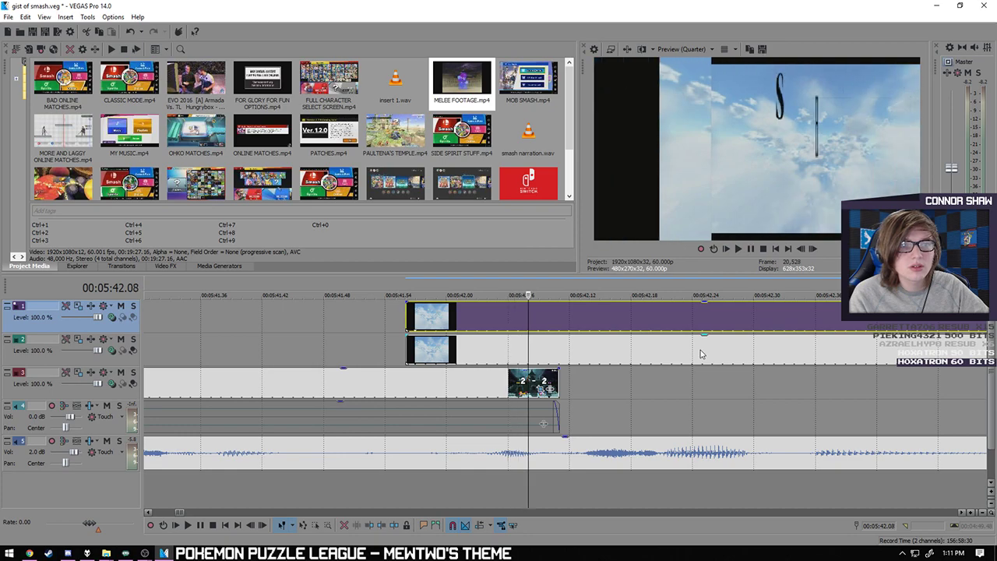
key(Right)
key(Right)
key(Right)
key(Right)
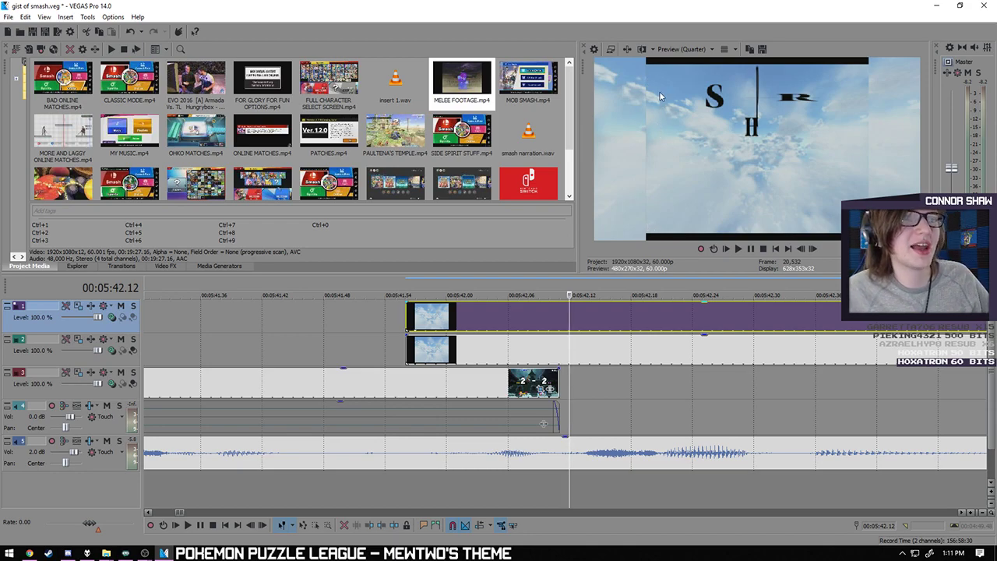
- Set the video preview quality to Best (Full)
click(679, 49)
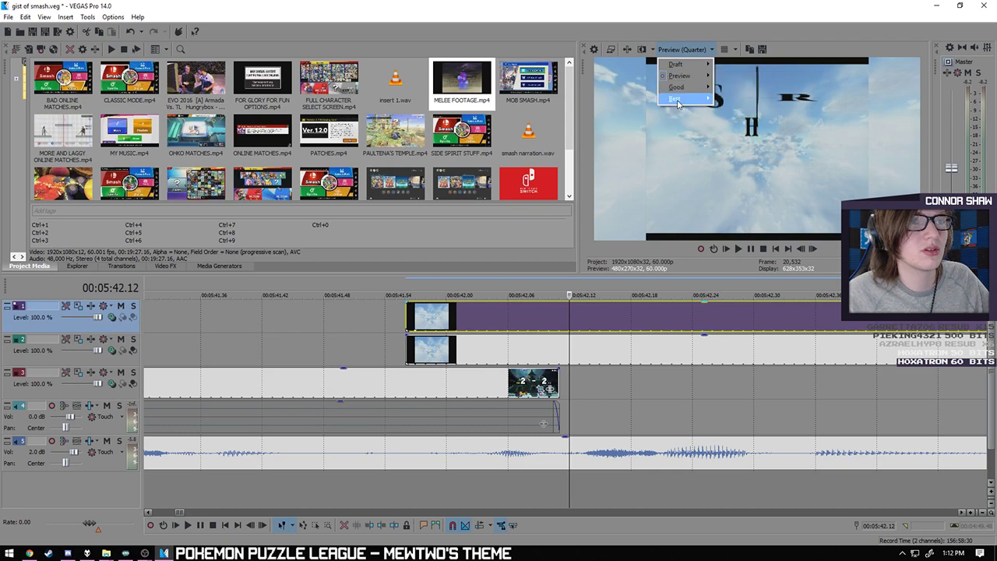
mouse_move(675, 98)
click(728, 110)
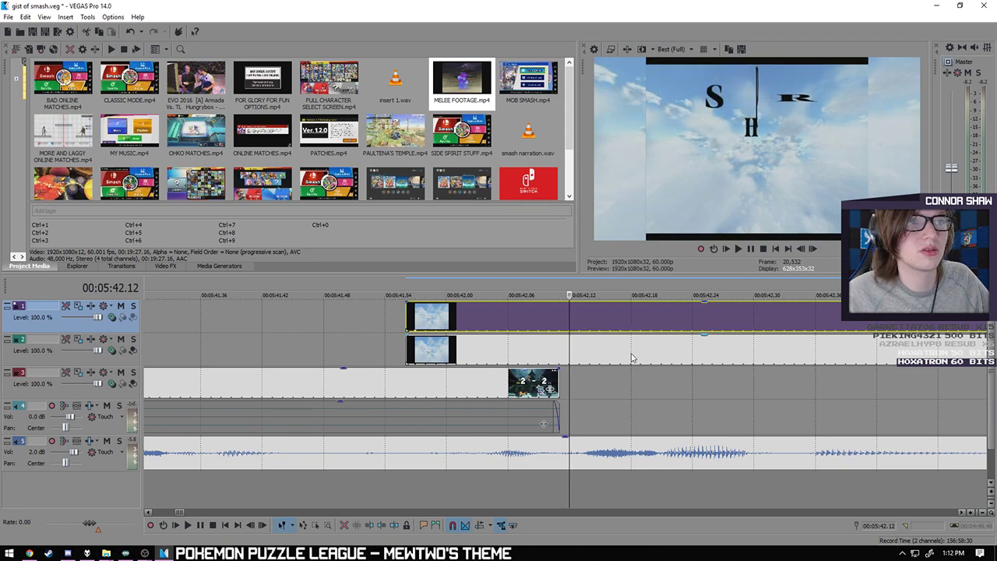
- Reopen the top Melee clip's Event Pan/Crop window and move the mask's left edge inward, bringing the mask center to X 960.2
click(409, 314)
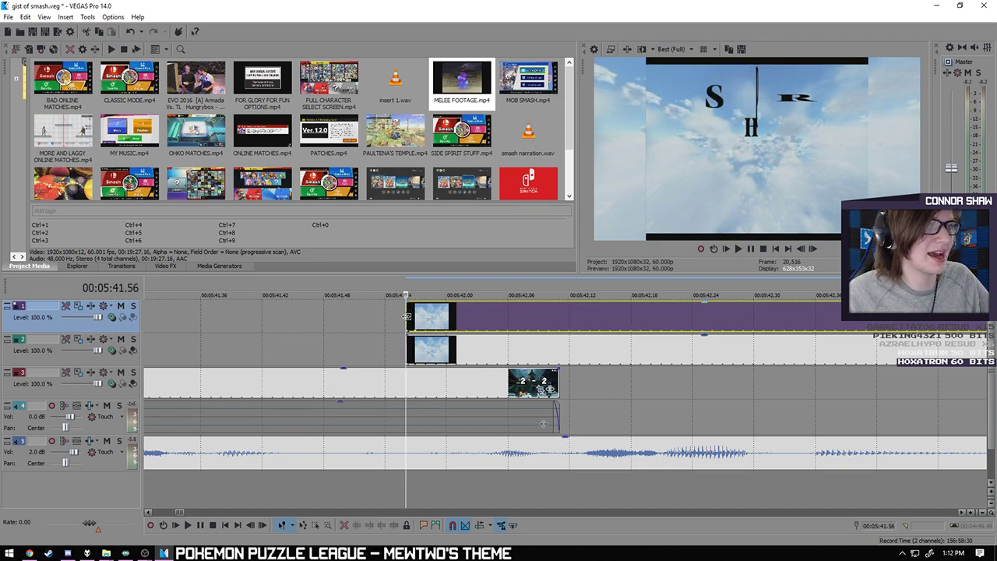
right_click(409, 315)
click(444, 256)
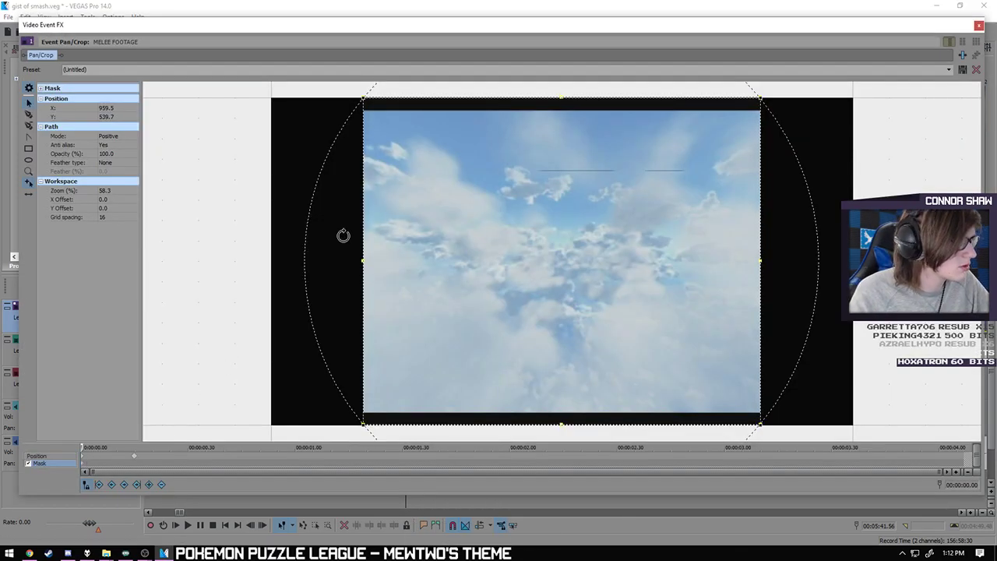
scroll(268, 262, up, 5)
scroll(182, 249, down, 2)
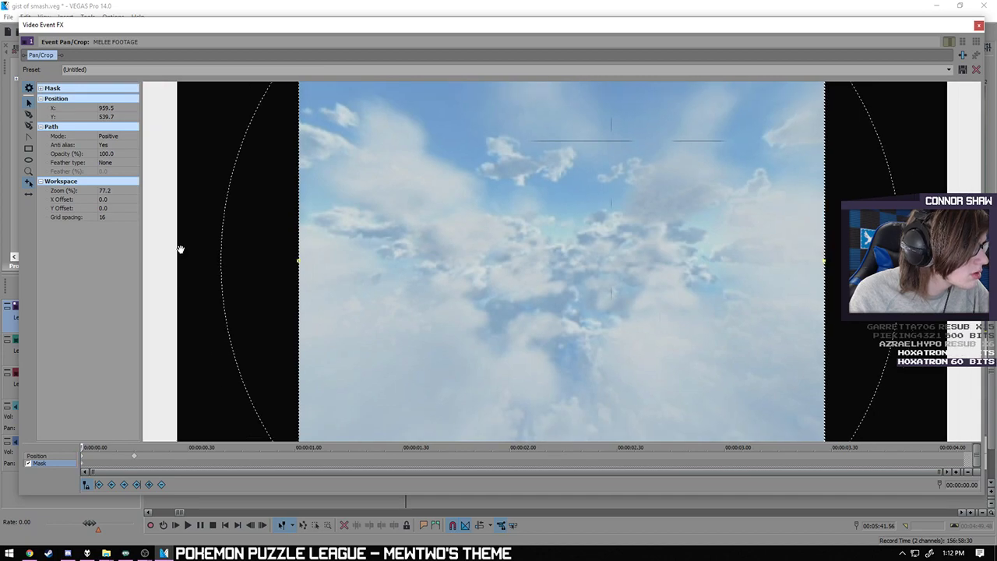
scroll(392, 198, up, 5)
drag(392, 198, 354, 252)
click(355, 252)
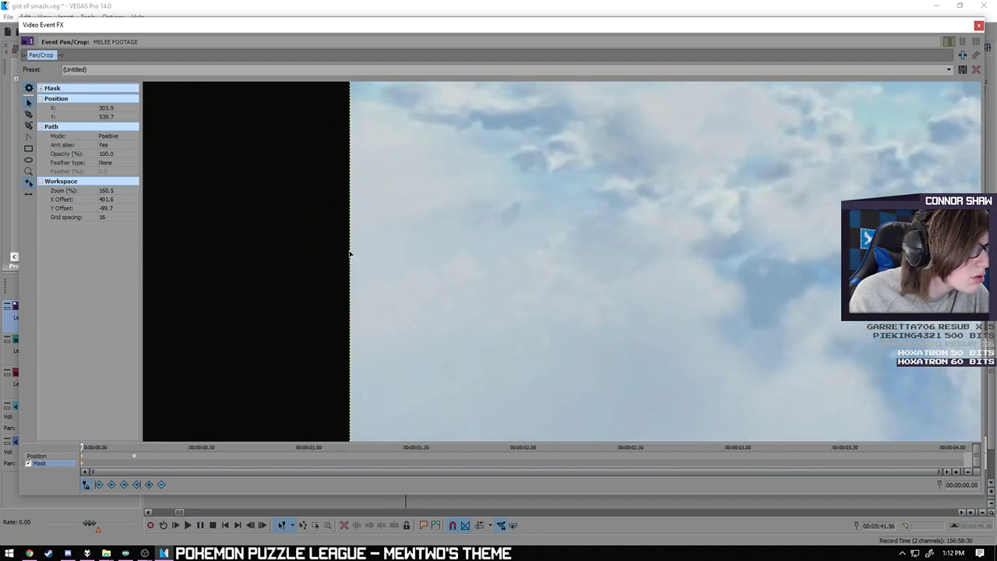
drag(350, 177, 350, 179)
scroll(417, 325, down, 2)
scroll(441, 327, down, 3)
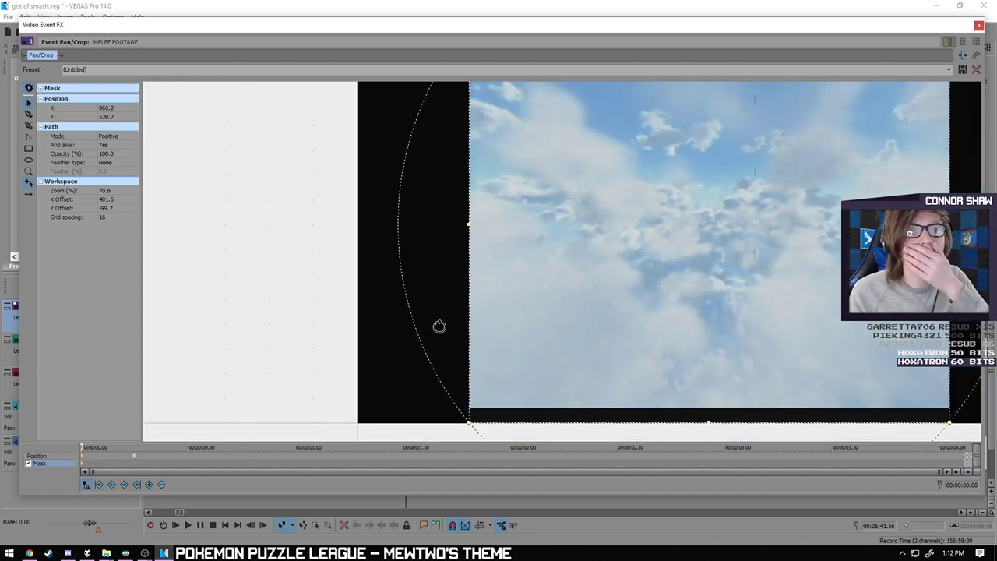
- Set the mask's center to X 960.0 and Y 540.0 and close the Event Pan/Crop window
scroll(915, 231, up, 2)
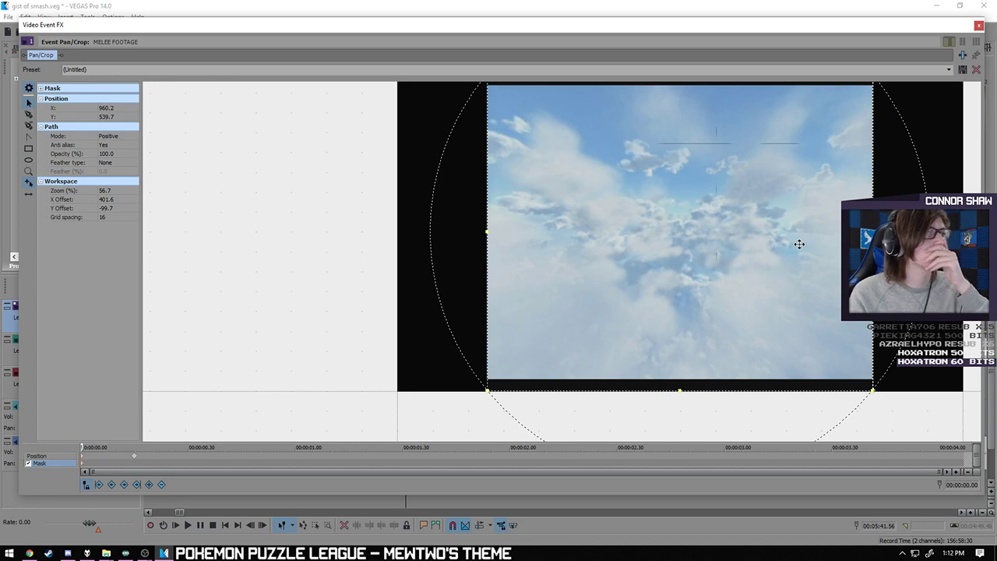
scroll(800, 244, down, 1)
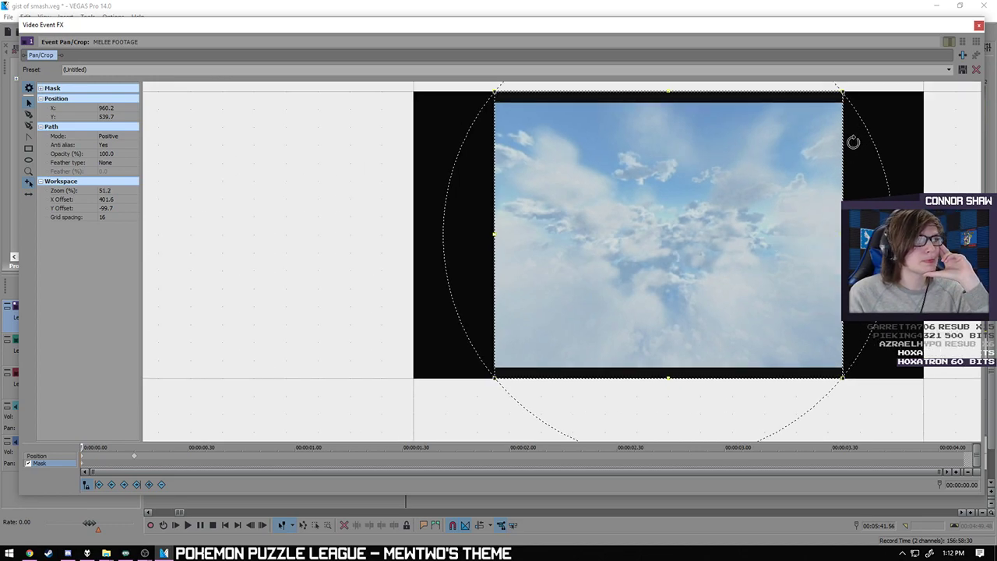
click(112, 109)
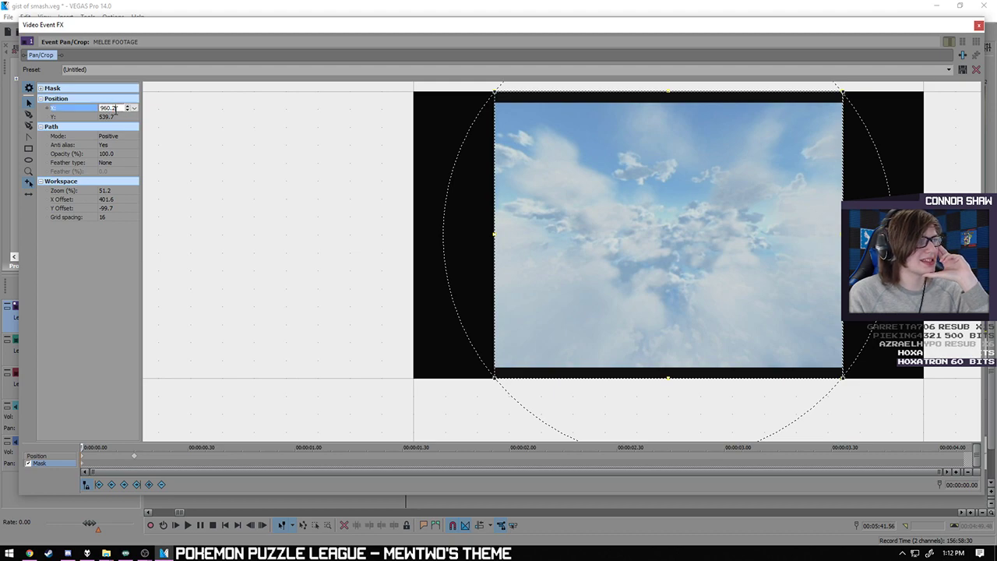
key(Return)
click(117, 115)
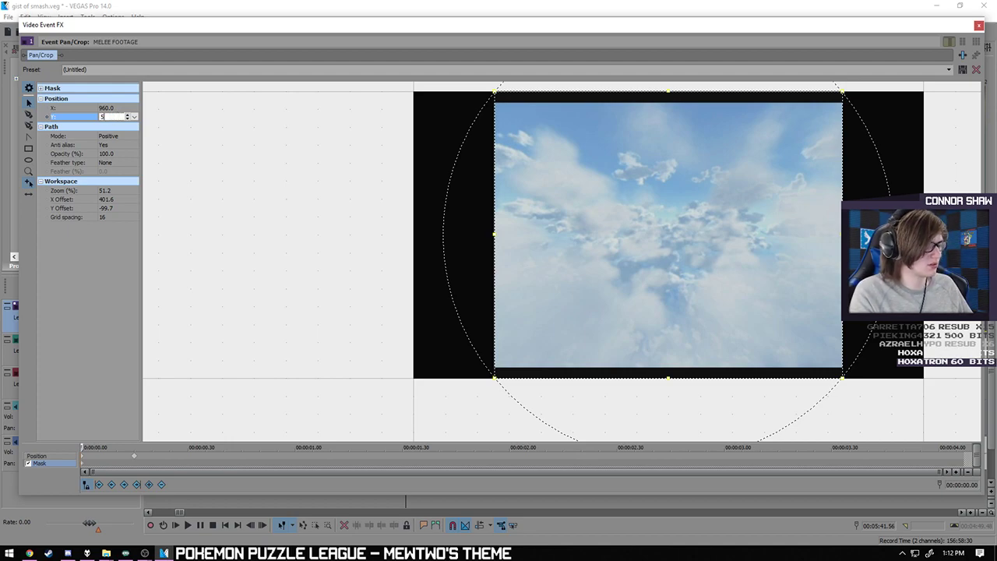
key(Return)
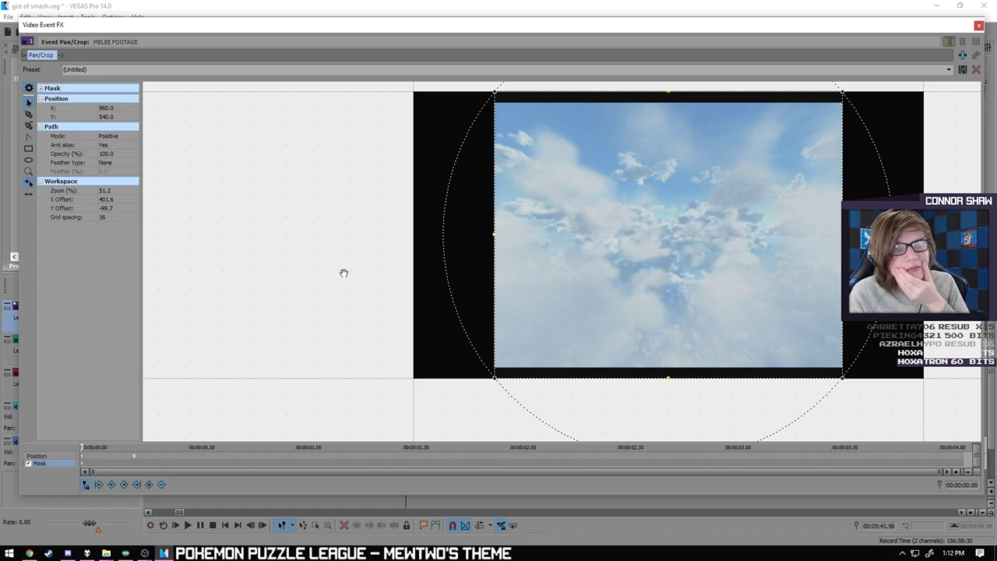
click(979, 25)
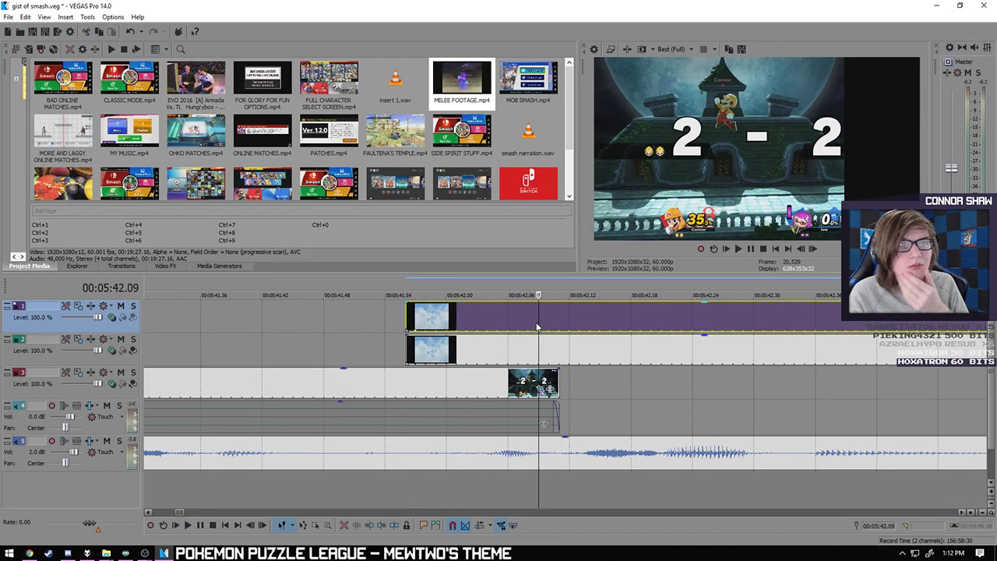
- Check the masked picture near 00:05:42.11 and set the video preview quality to Preview (Quarter)
click(551, 327)
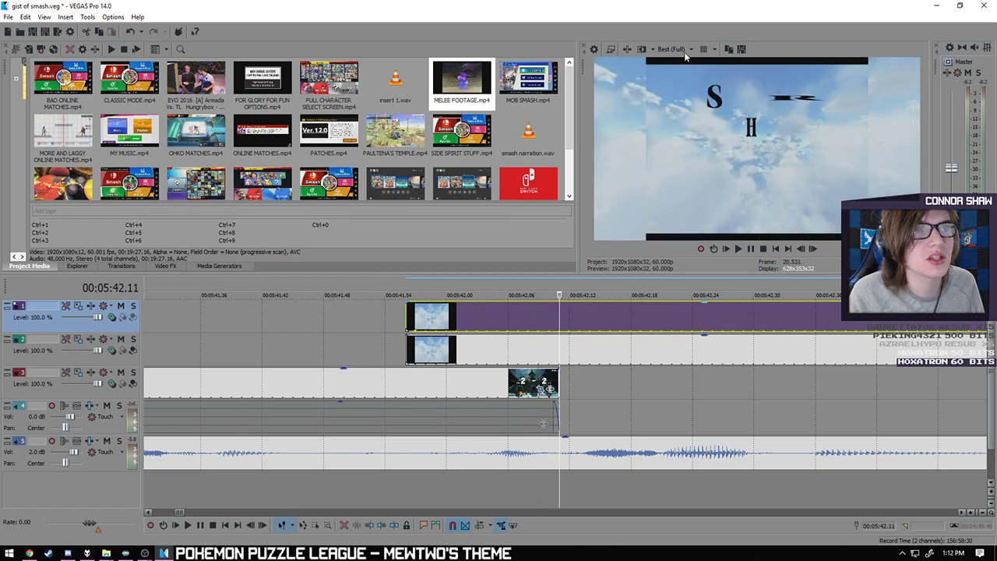
click(677, 50)
mouse_move(694, 76)
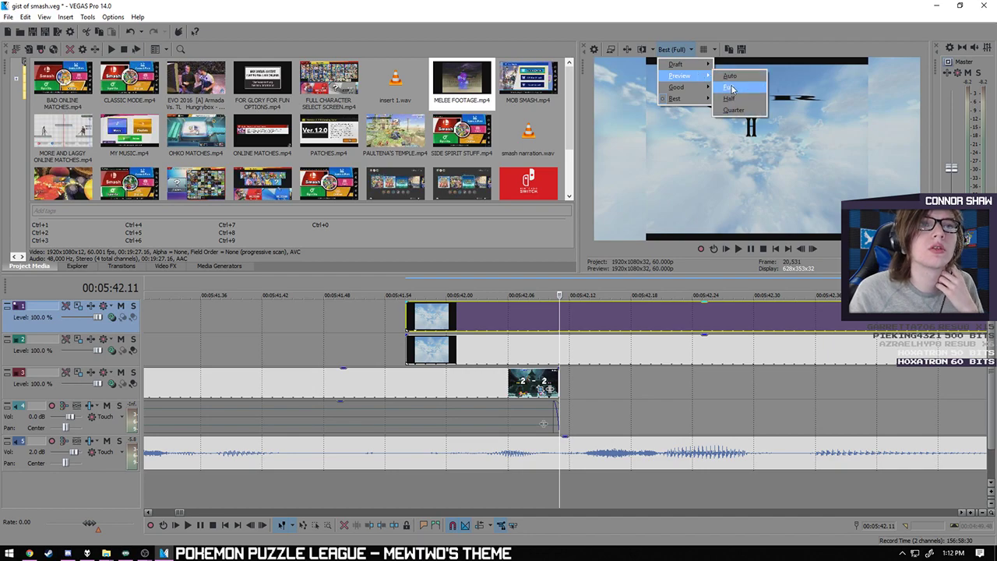
click(734, 109)
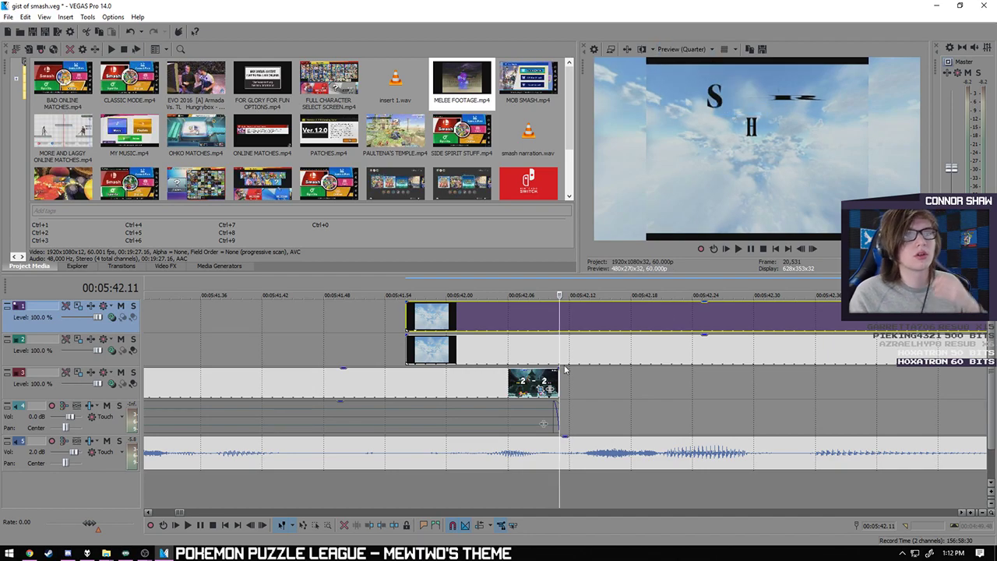
- Save the project and inspect the lower Melee clip's Event Pan/Crop settings, closing the window without edits
click(407, 351)
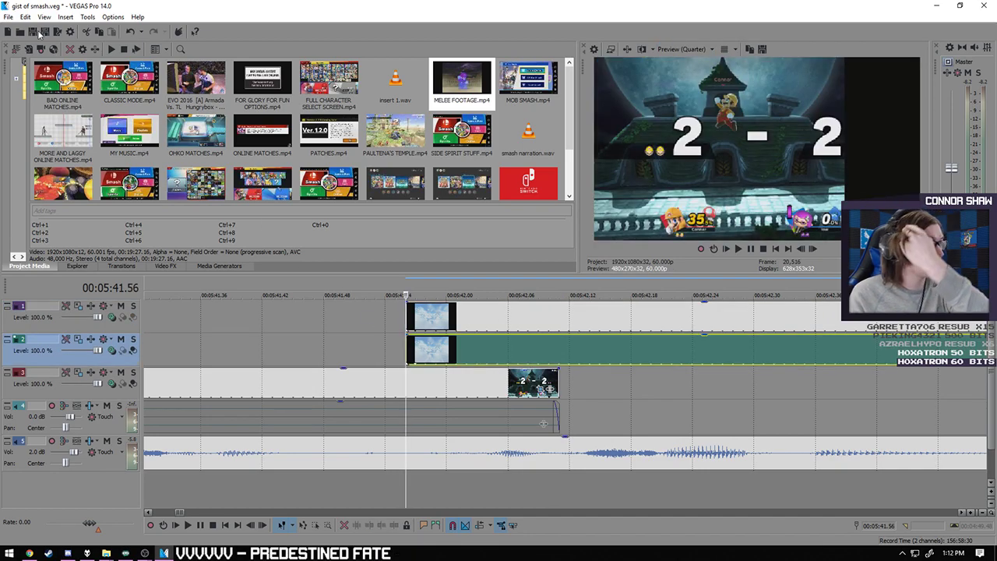
right_click(407, 350)
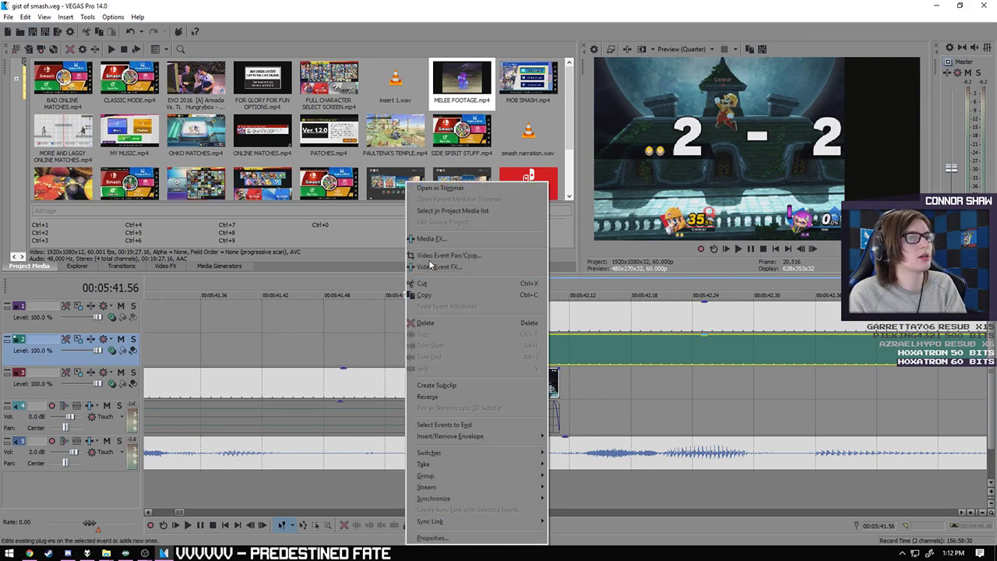
click(436, 255)
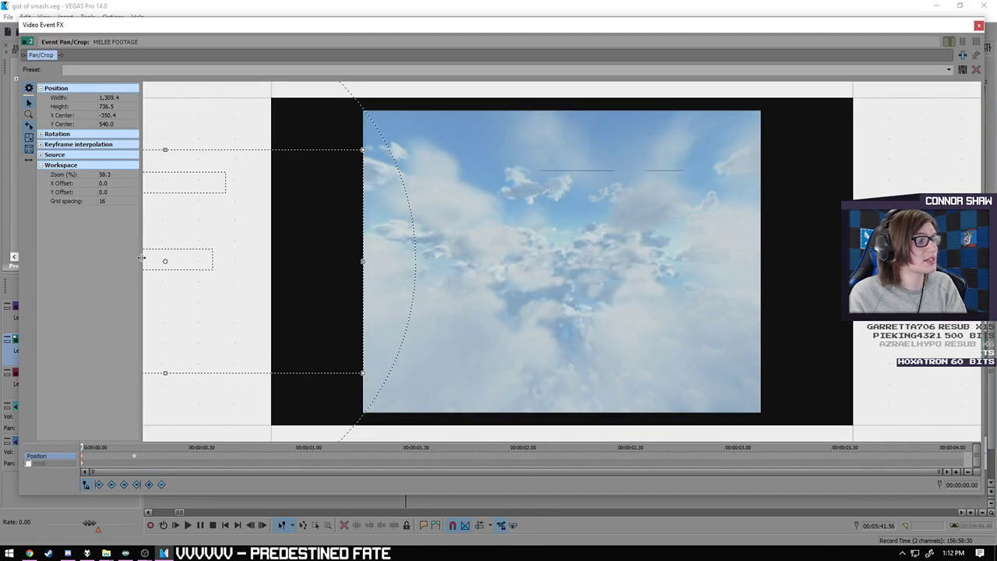
click(979, 25)
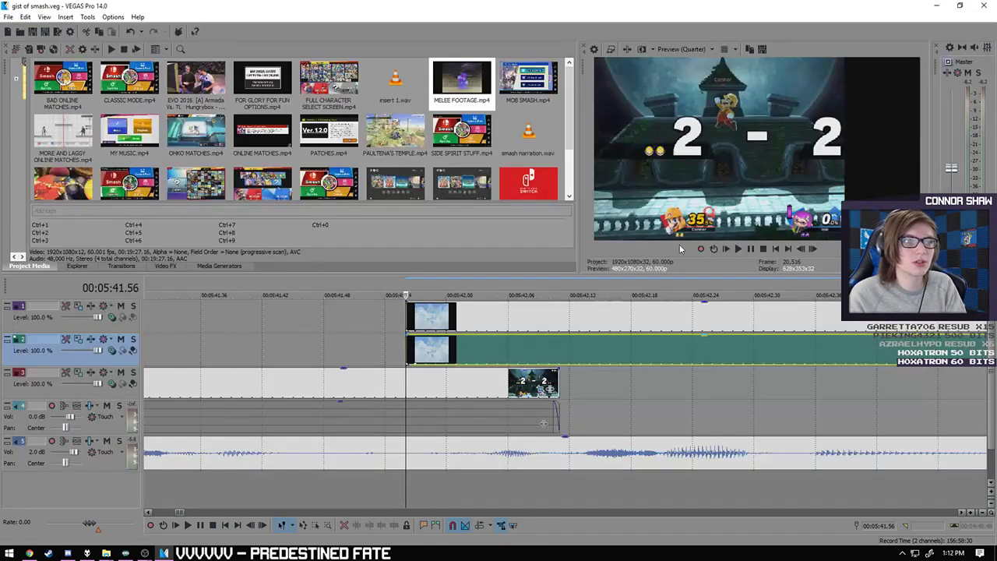
- Add the VEGAS Defocus effect to the lower Melee clip and close the Video Event FX window
right_click(410, 352)
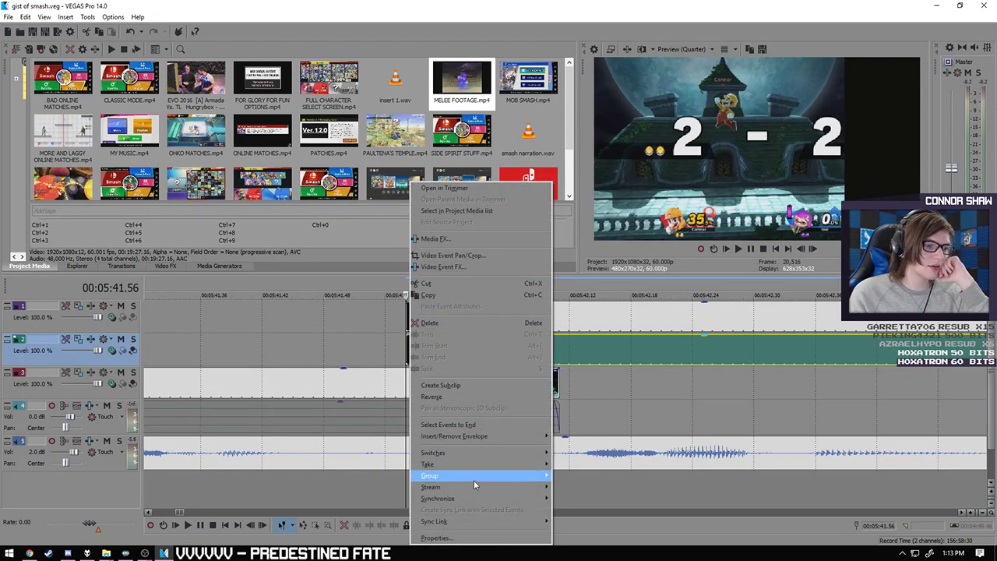
click(457, 270)
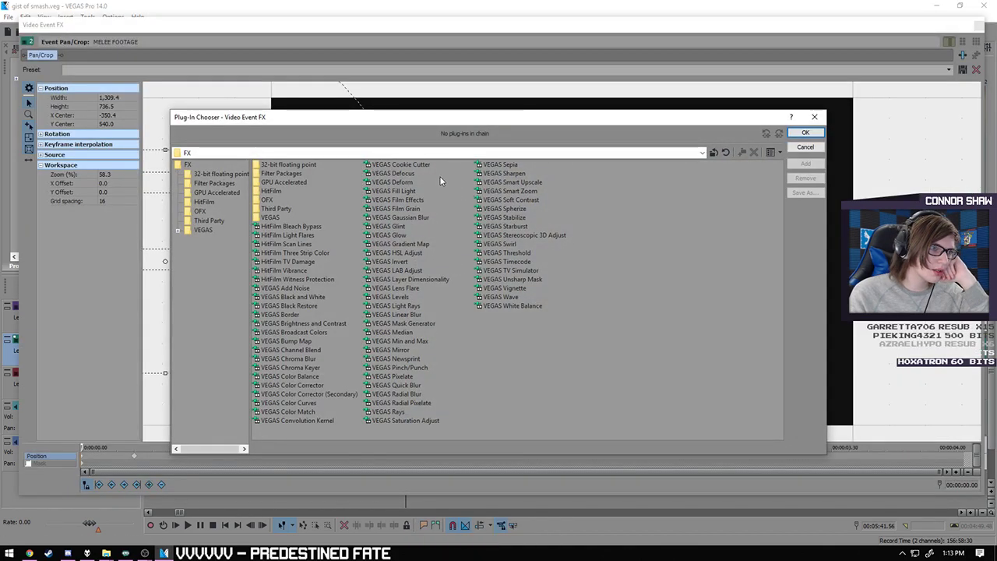
double_click(393, 173)
click(806, 133)
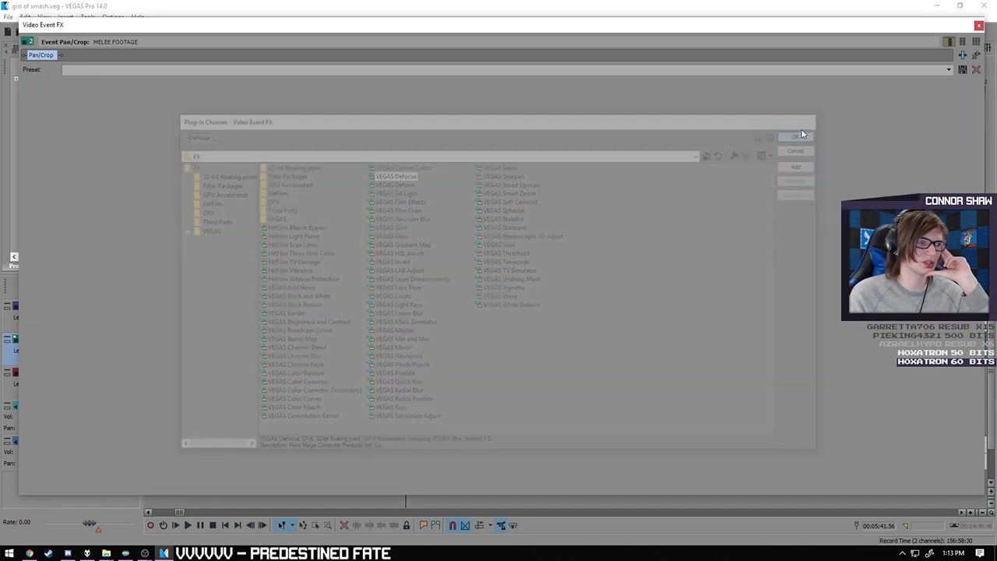
click(979, 26)
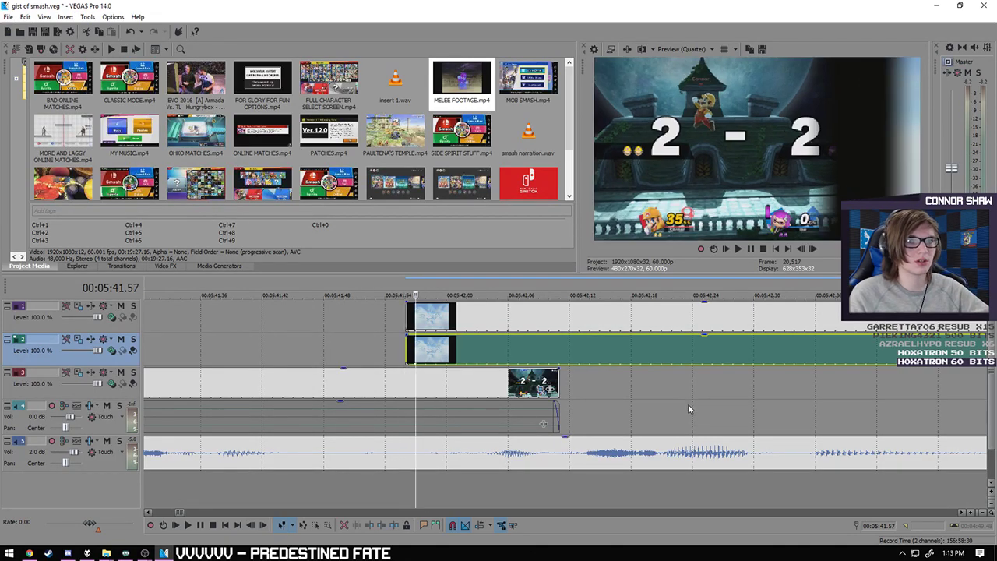
- Play the transition to 00:05:42.11 and step back through its frames to 00:05:41.55 to check the defocused background
key(space)
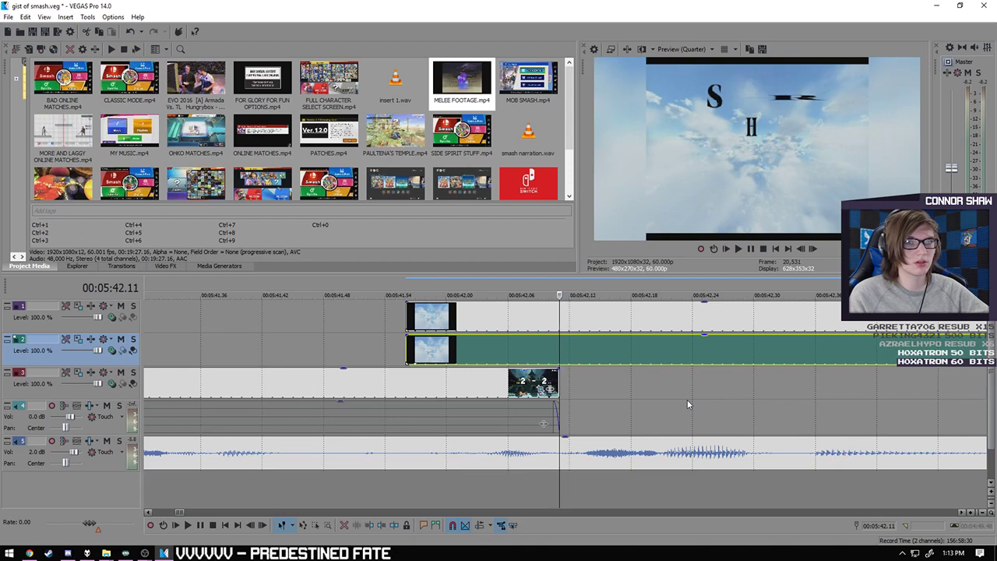
key(Left)
key(Left)
key(Left)
key(Left)
key(Left)
key(Left)
key(Left)
key(Left)
key(Left)
key(Left)
key(Left)
key(Left)
key(Left)
key(Left)
key(Left)
key(Left)
key(Left)
key(Right)
key(Right)
key(Right)
key(Left)
key(Left)
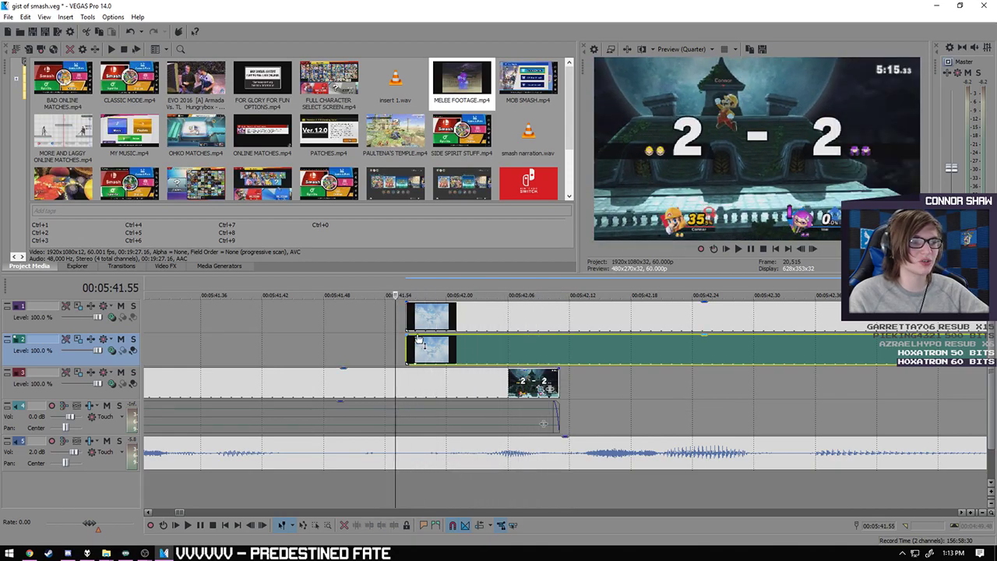
- Add a fade-in of about 5 frames to the lower Melee clip and step through the transition's frames back to 00:05:41.54
drag(407, 334, 456, 351)
key(space)
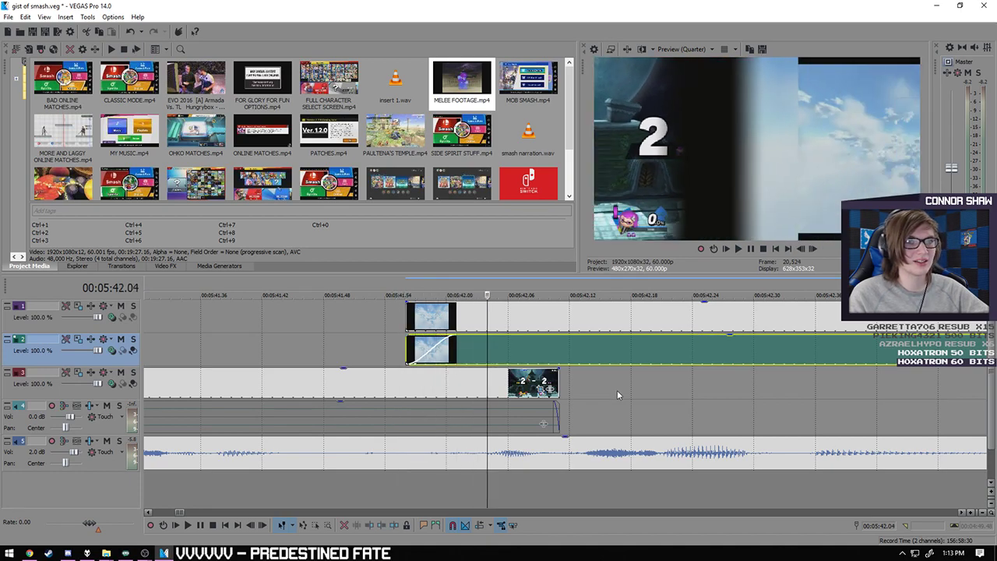
key(Right)
key(Right)
key(Right)
key(Right)
key(Right)
key(Left)
key(Left)
key(Left)
key(Left)
key(Left)
key(Left)
key(Left)
key(Left)
key(Left)
key(Left)
key(Left)
key(Left)
key(Left)
key(Left)
key(Left)
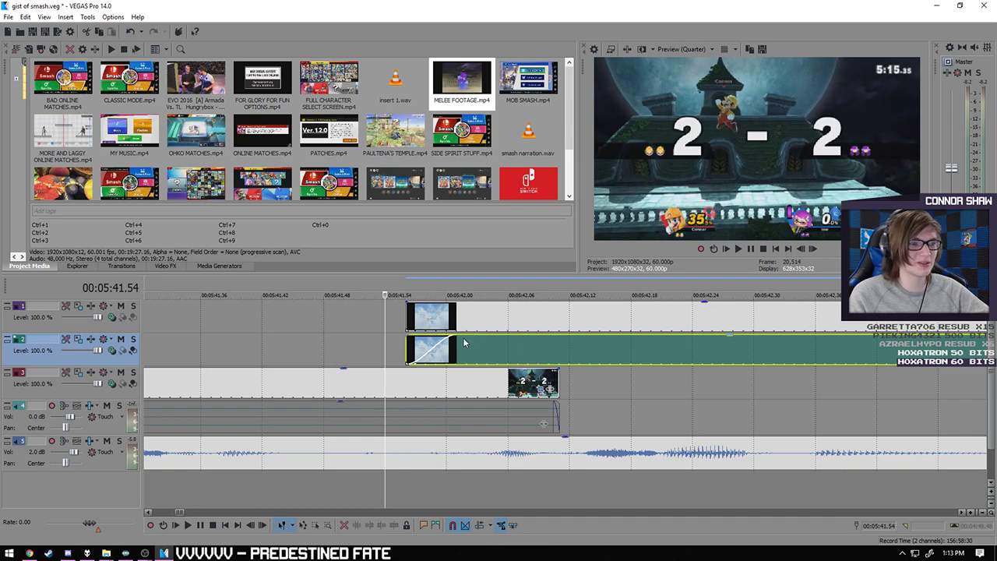
- Lengthen the lower Melee clip's fade-in to the end of the track 3 clip and step through its frames to 00:05:42.03
drag(456, 337, 560, 336)
key(Right)
key(space)
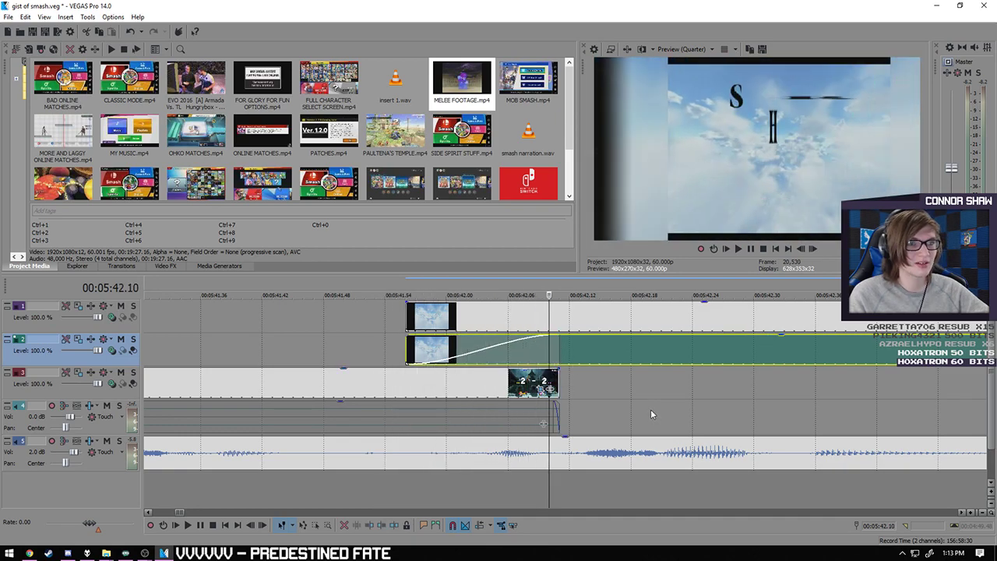
key(Left)
key(Left)
key(Left)
key(Left)
key(Left)
key(Left)
key(Left)
key(Left)
key(Left)
key(Left)
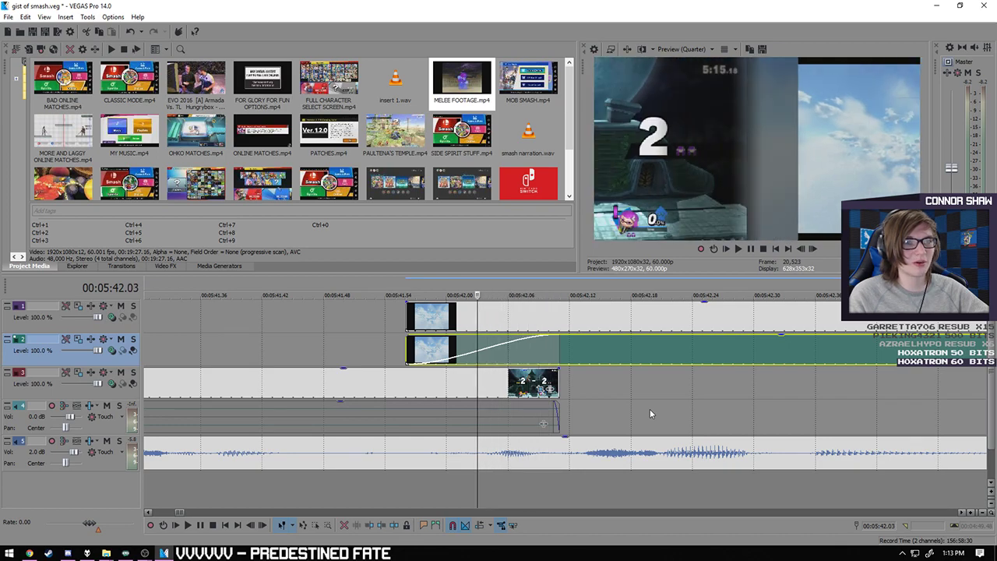
- Play the faded transition from 00:05:41.54 and place the cursor at the end of the Melee clips at 00:05:46.03
click(385, 477)
click(188, 525)
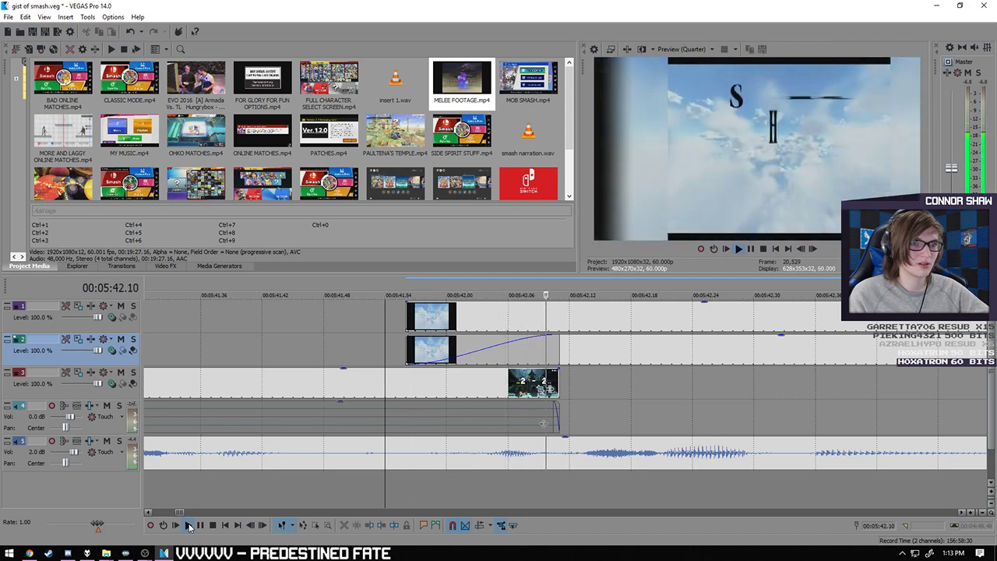
scroll(550, 453, down, 6)
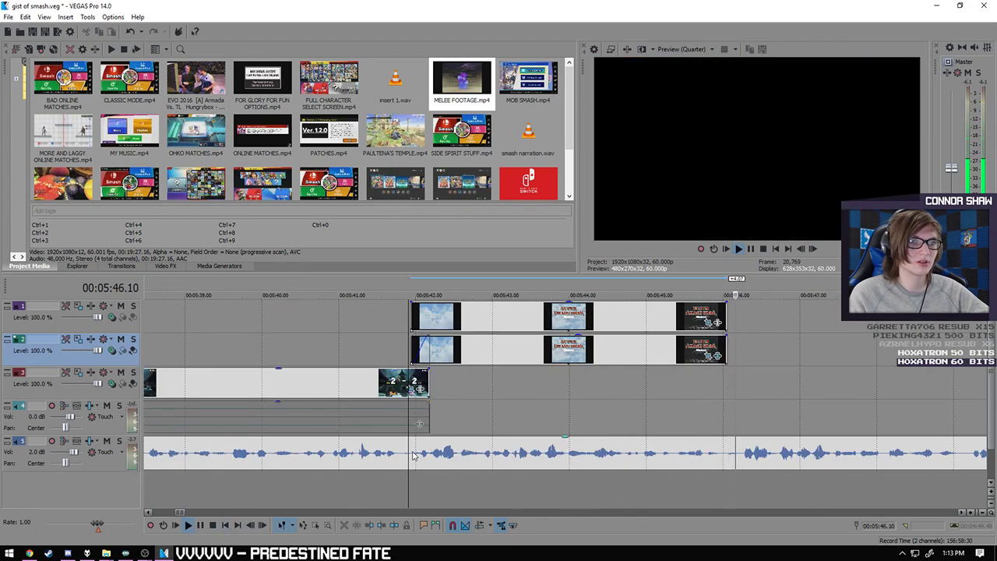
key(space)
click(711, 480)
click(729, 478)
scroll(734, 445, up, 4)
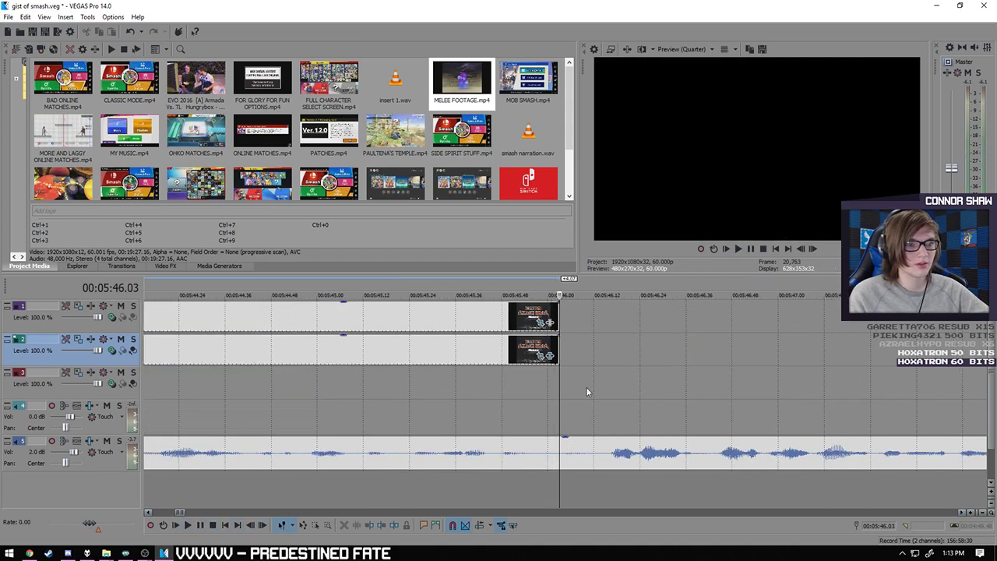
scroll(560, 384, down, 4)
right_click(246, 351)
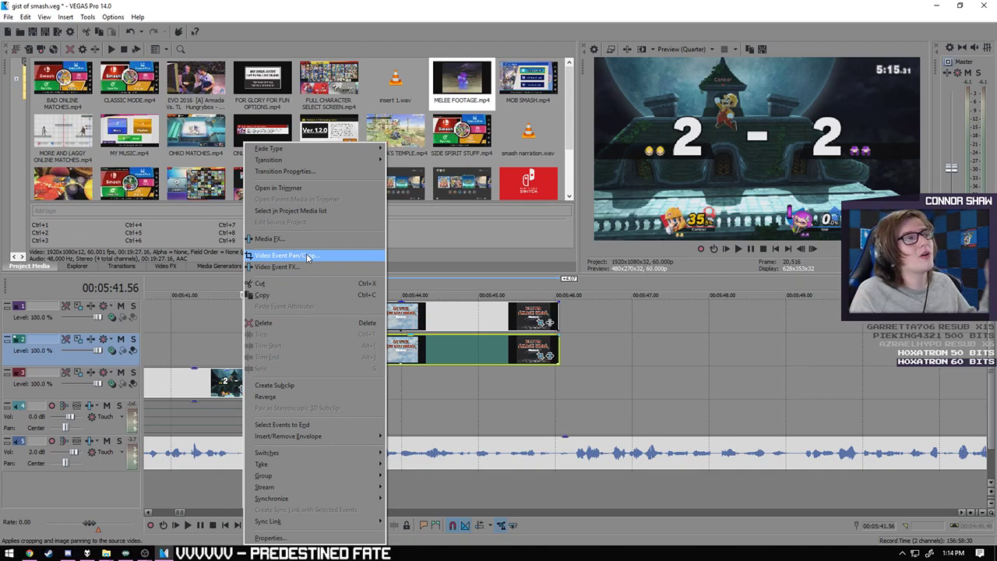
key(Escape)
scroll(339, 433, up, 5)
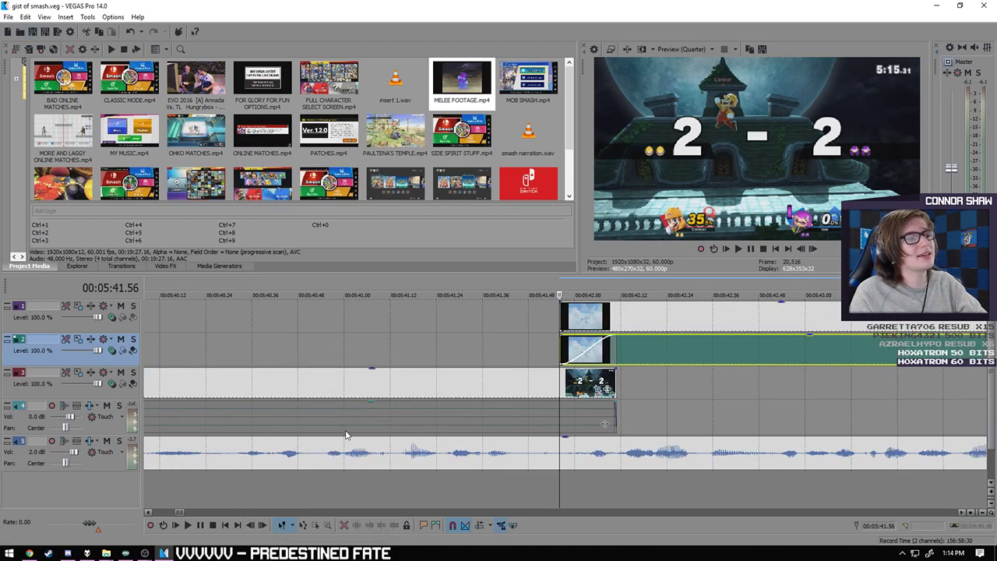
scroll(678, 405, down, 3)
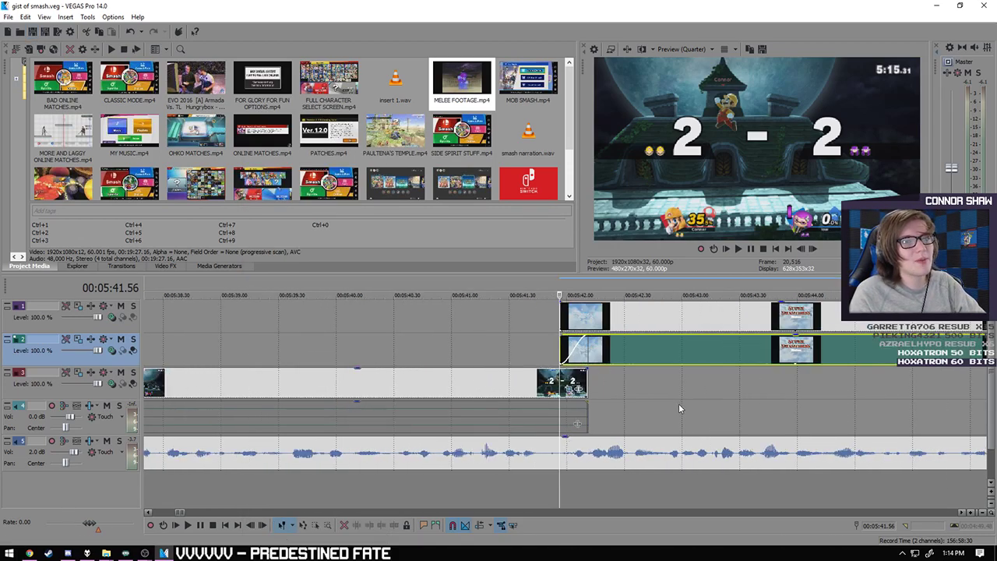
scroll(721, 400, down, 2)
scroll(720, 399, up, 2)
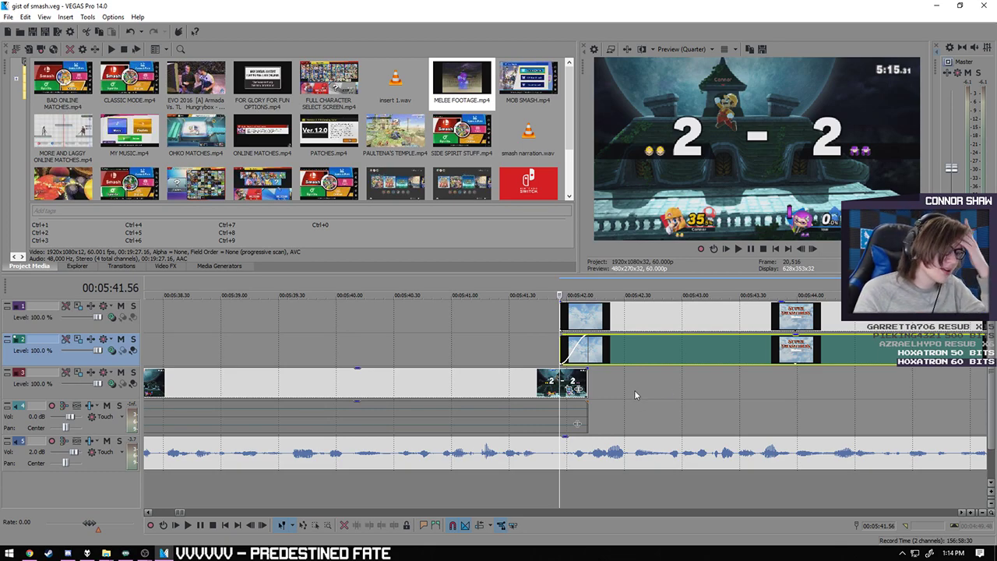
scroll(634, 390, up, 3)
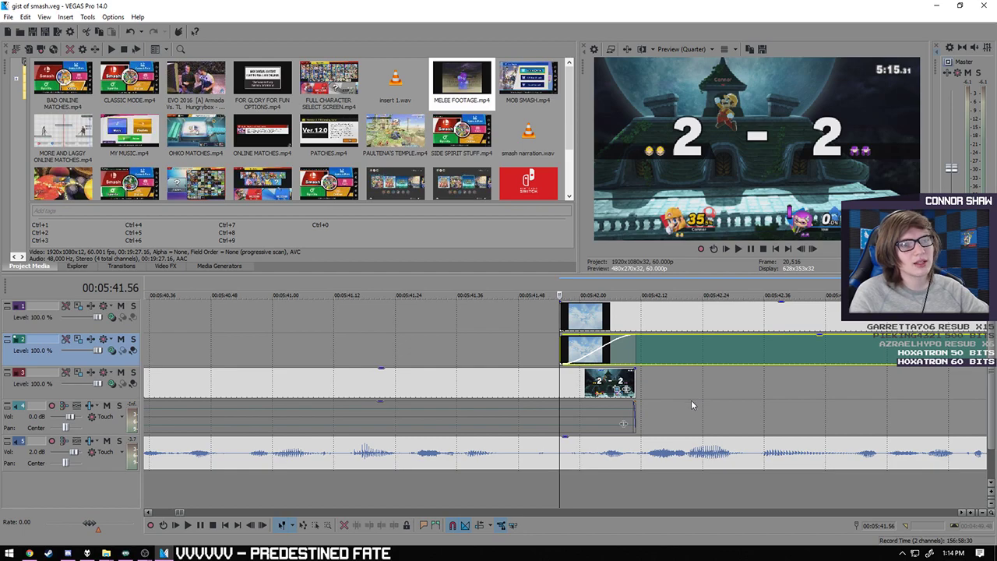
- Replay the Melee transition and title from 00:05:41.56 and place the cursor at the end of the Melee clips
scroll(691, 405, down, 1)
key(space)
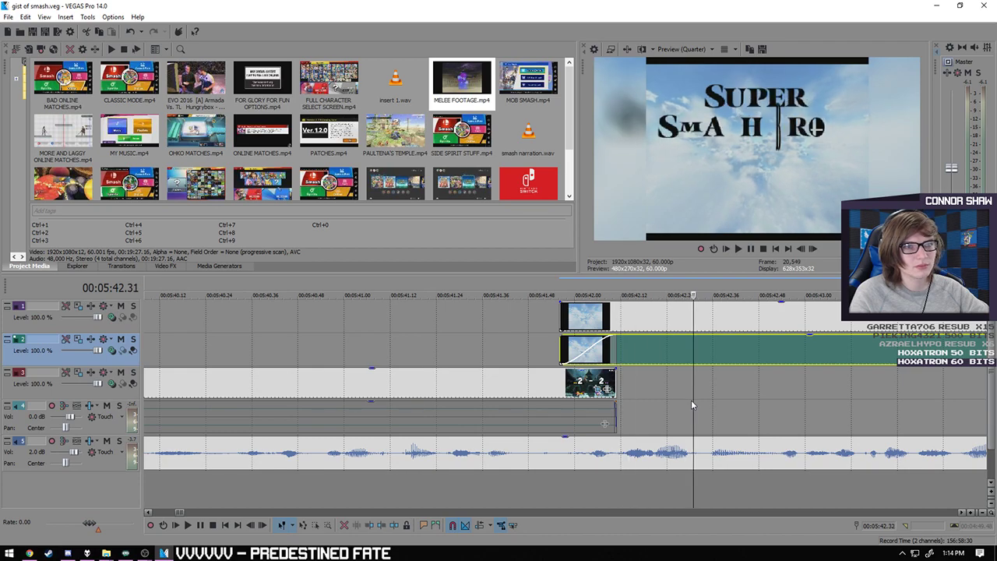
key(space)
scroll(720, 401, down, 4)
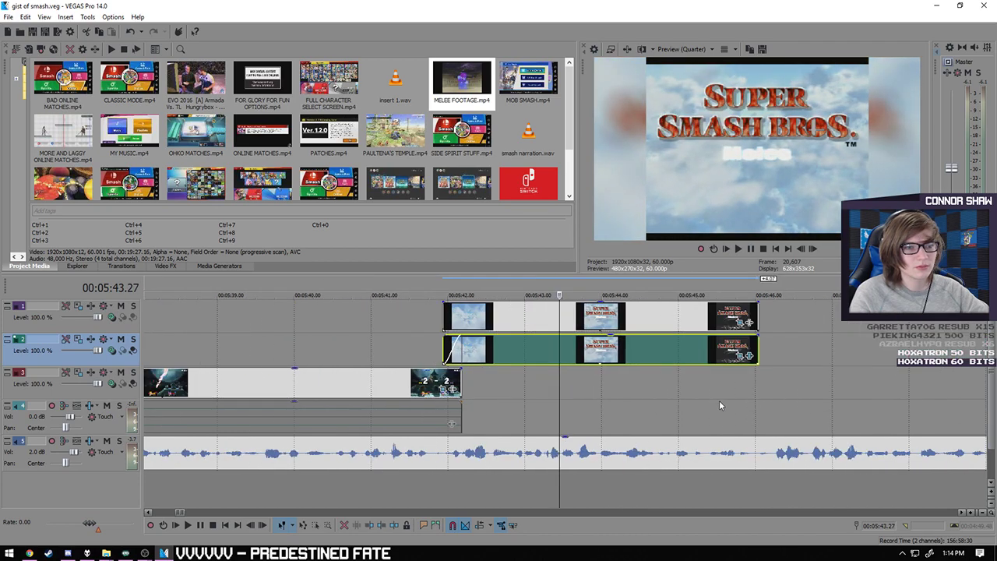
click(190, 525)
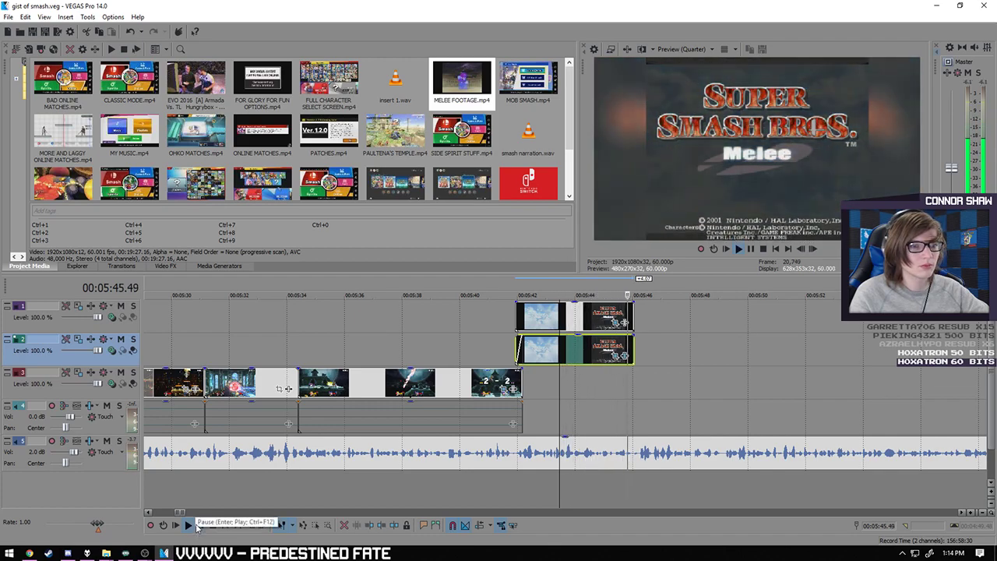
key(space)
scroll(487, 514, up, 4)
click(504, 491)
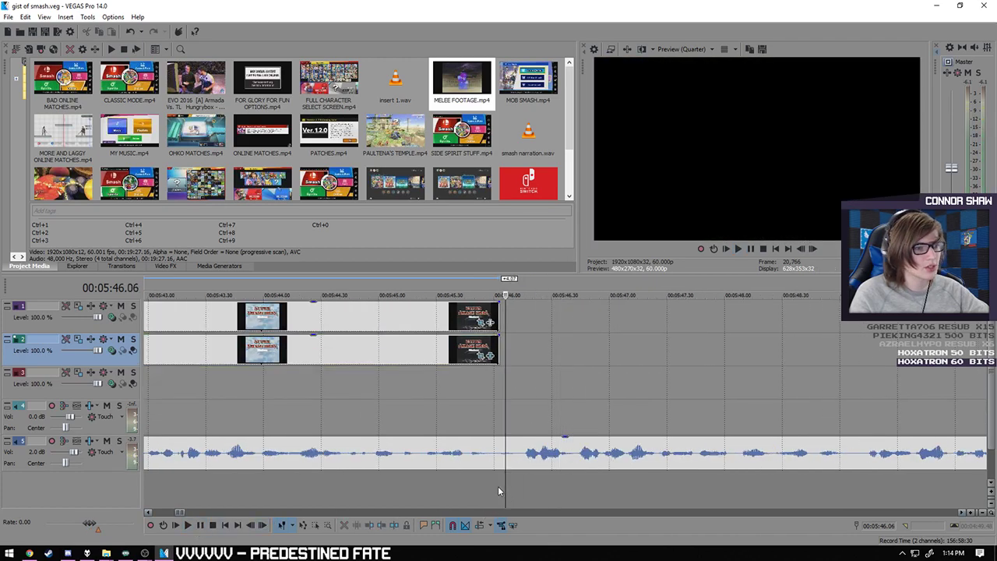
- Listen to the narration following the Melee clips up to 00:05:54.29 and return the cursor to 00:05:46.03
click(187, 526)
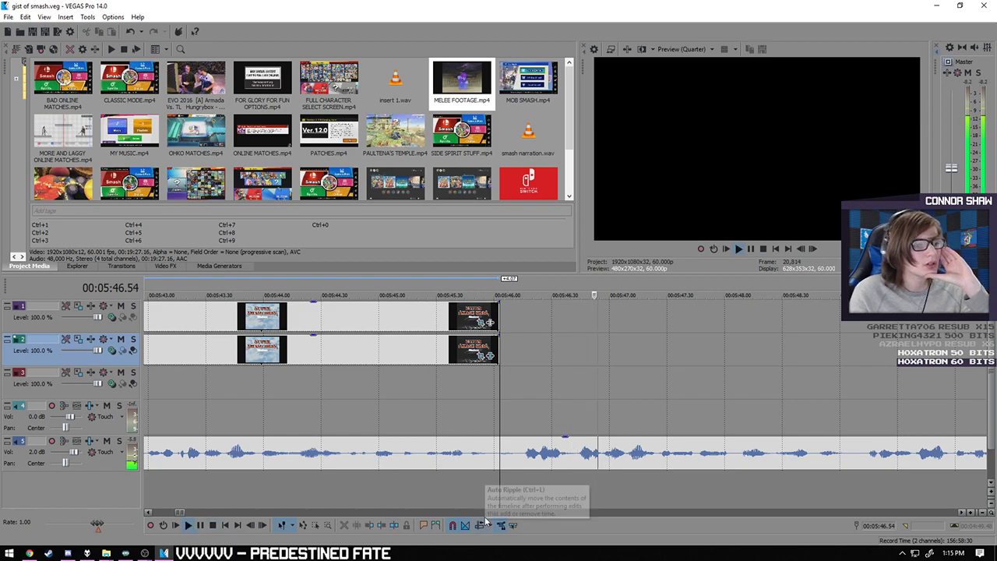
scroll(472, 492, down, 3)
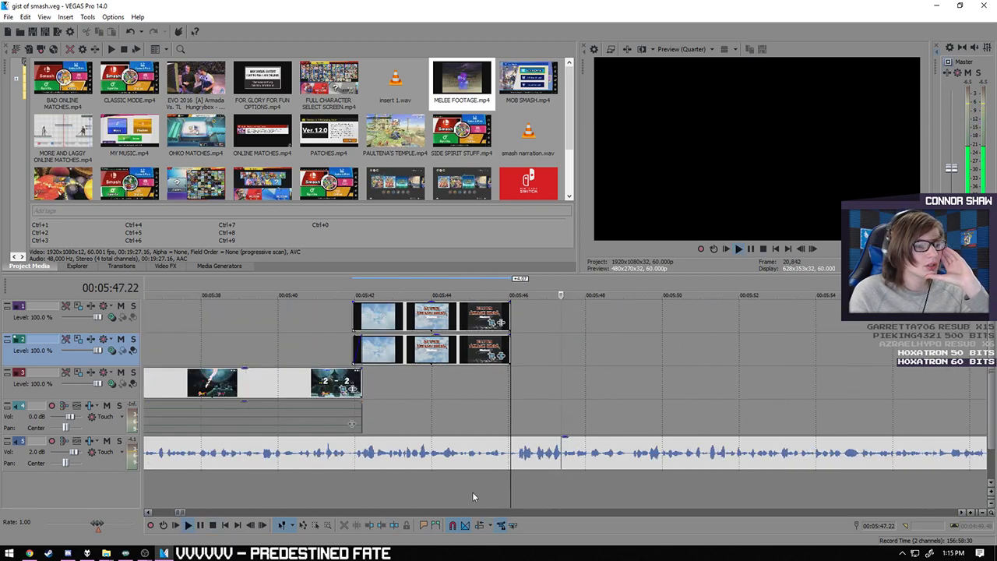
click(201, 525)
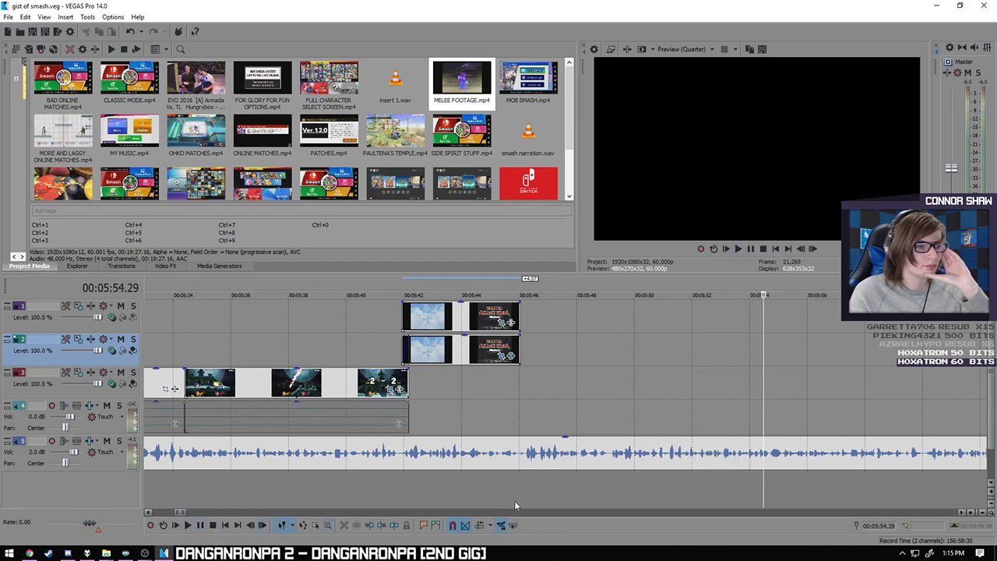
click(520, 488)
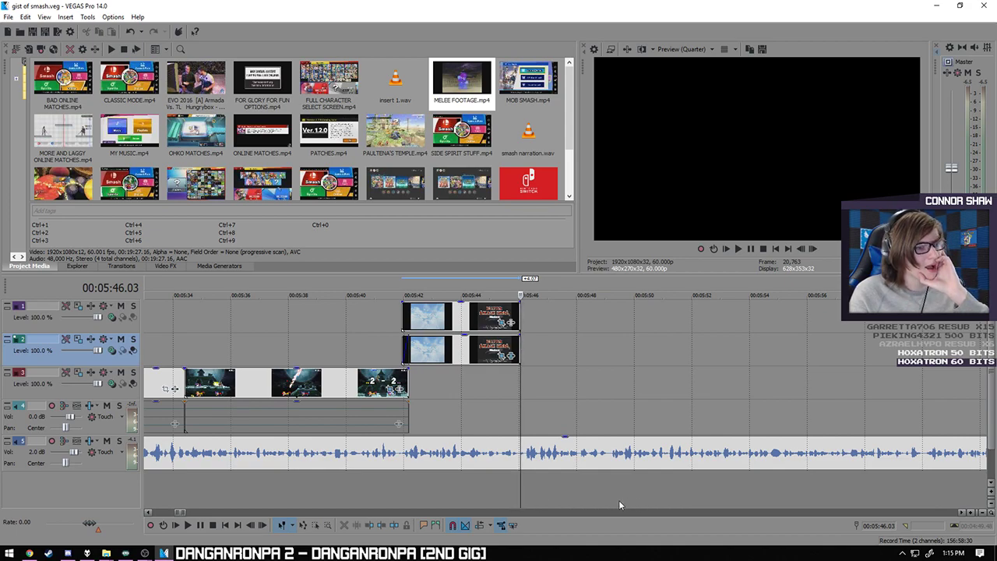
scroll(616, 499, down, 5)
scroll(612, 498, up, 10)
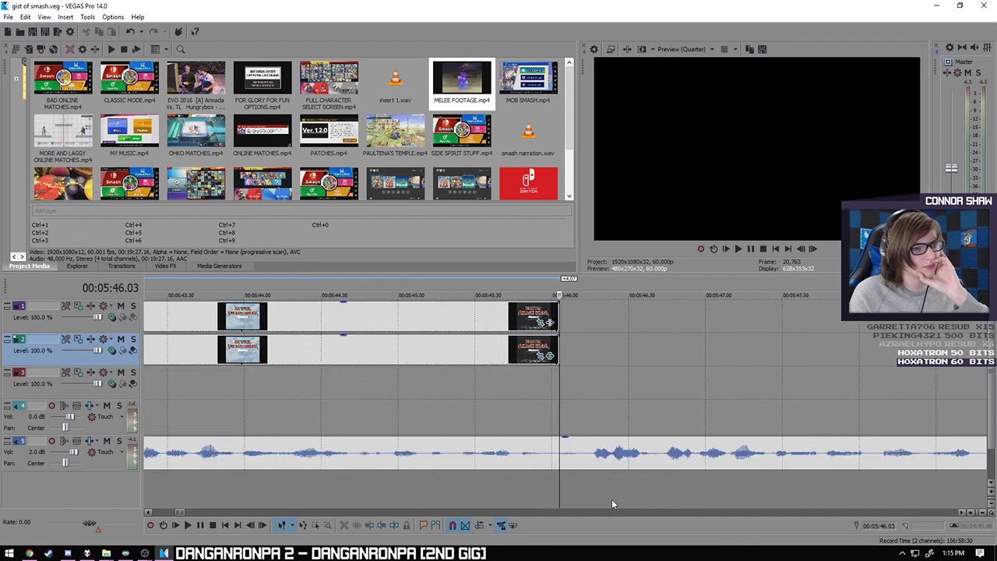
- Replay the narration after 00:05:46.03, including the passage from 00:05:49.14, to judge what footage it needs
click(189, 526)
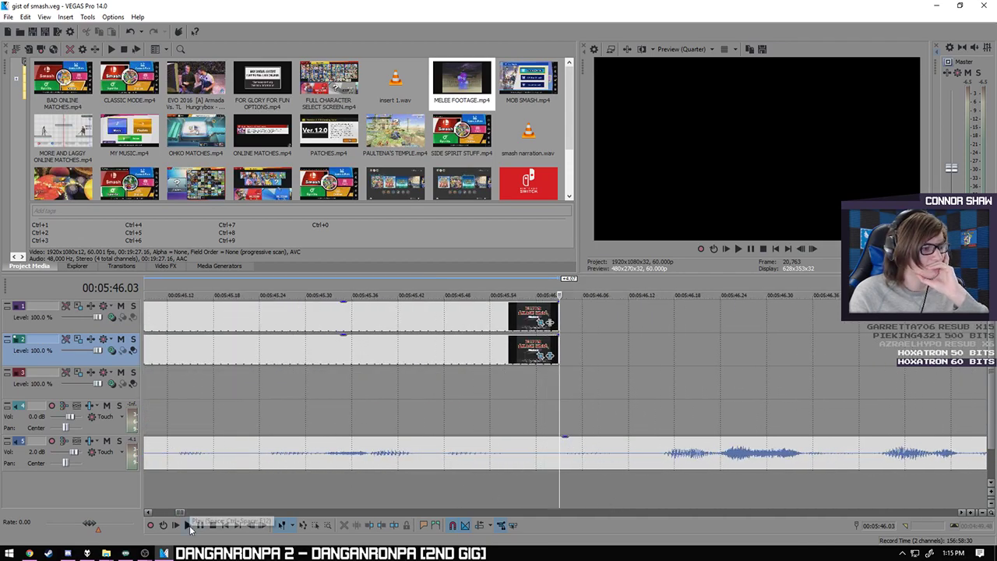
scroll(207, 528, down, 2)
click(212, 525)
click(783, 484)
click(784, 484)
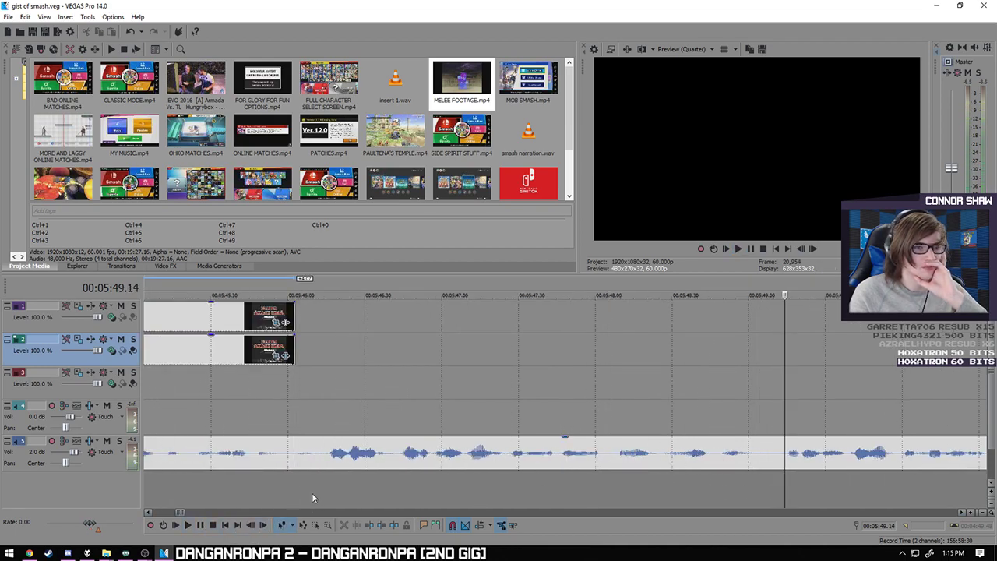
click(189, 526)
scroll(487, 503, down, 3)
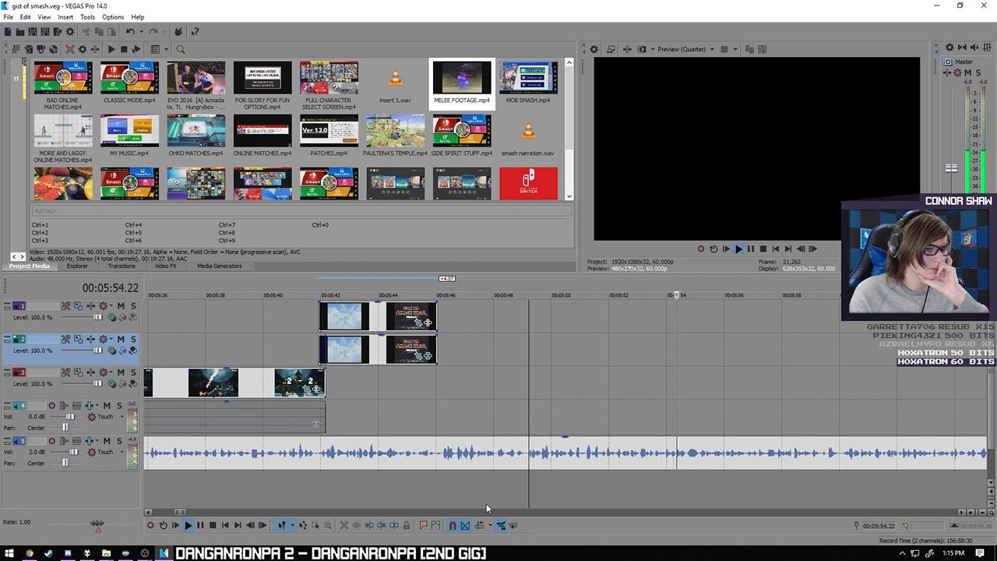
click(201, 526)
scroll(439, 489, down, 5)
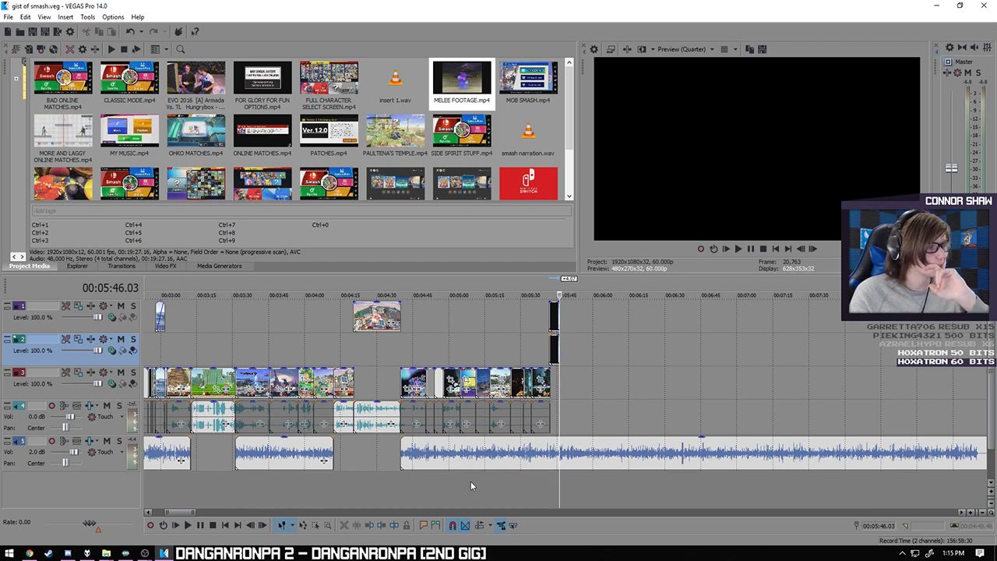
- Add MELEE FOOTAGE.mp4 on a new track at 00:05:46.03 and delete its accompanying audio tracks
scroll(470, 486, down, 4)
scroll(471, 486, up, 3)
drag(478, 102, 568, 489)
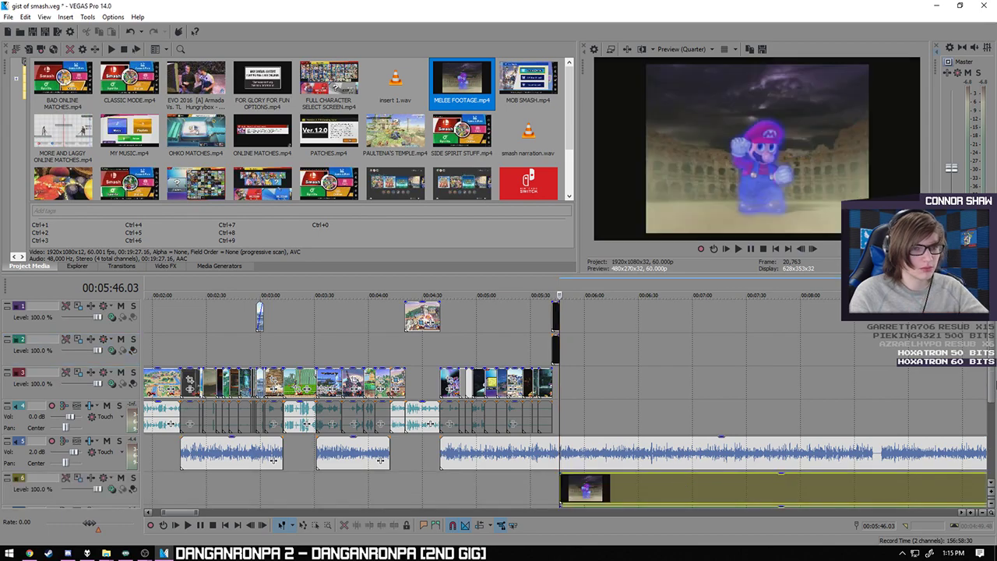
scroll(990, 384, down, 3)
click(107, 400)
key(Delete)
click(107, 427)
key(Delete)
scroll(991, 401, up, 2)
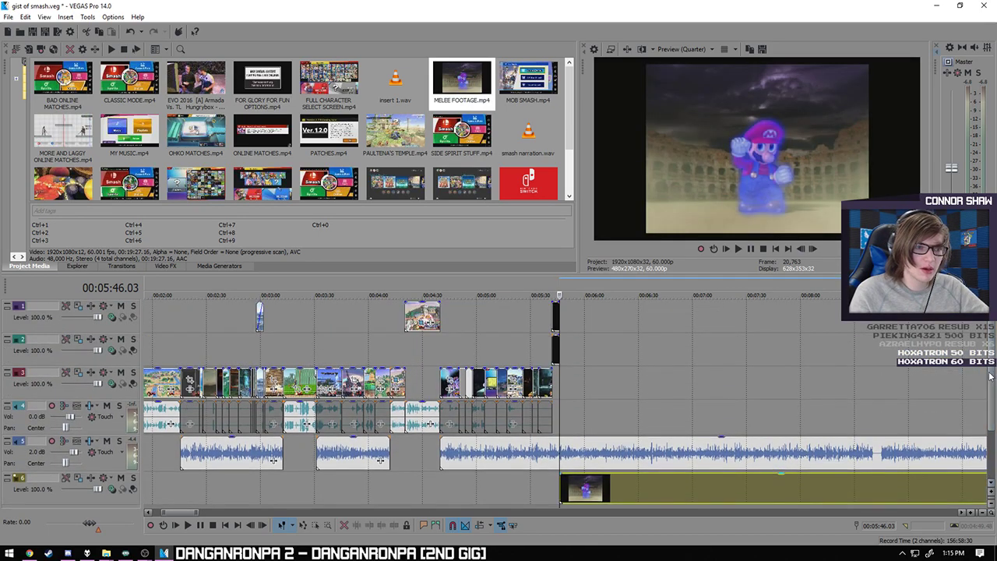
- Move the new Melee footage clip from track 6 to track 2, starting at about 00:05:50
drag(588, 507, 610, 450)
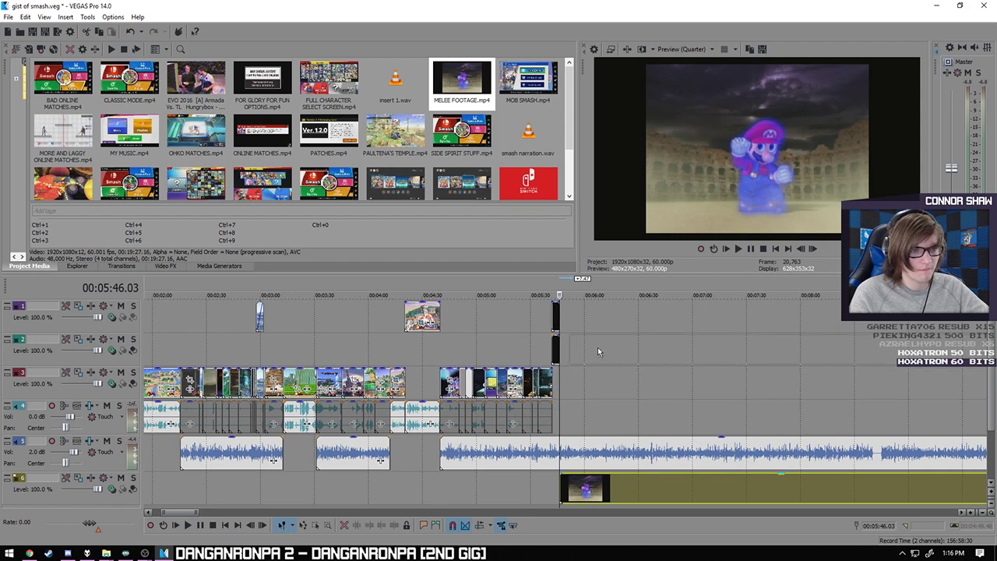
drag(595, 351, 584, 350)
click(583, 382)
scroll(583, 403, up, 3)
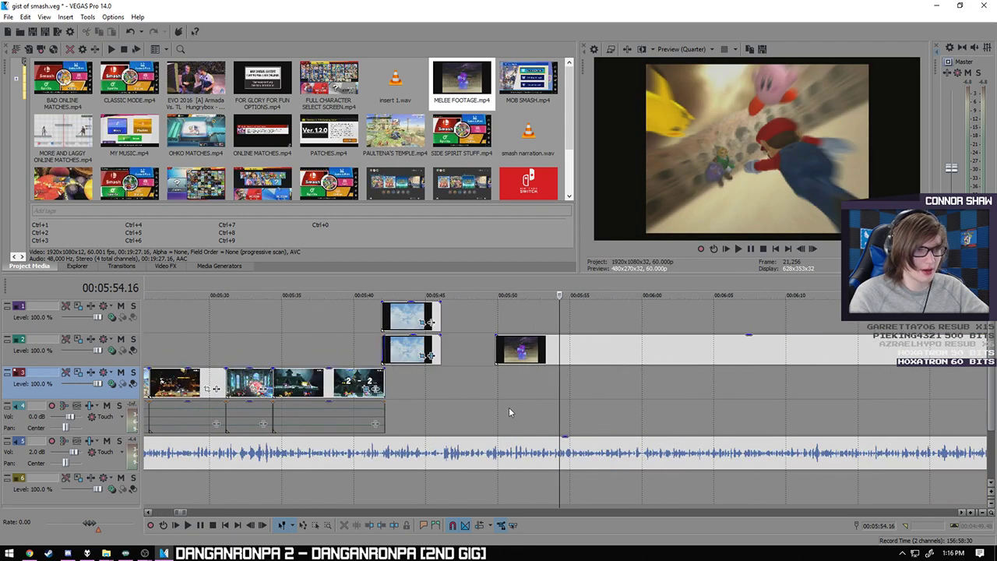
click(548, 393)
scroll(549, 393, down, 4)
- Move track 2, which holds the new Melee footage, above track 1 and place the cursor at 00:05:40.26
click(456, 353)
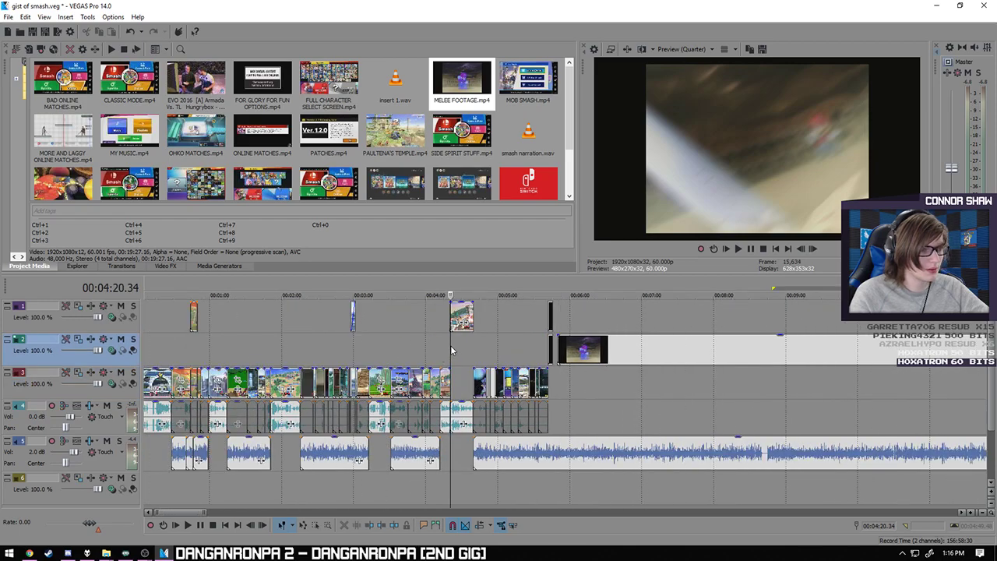
scroll(483, 351, up, 3)
scroll(483, 351, up, 4)
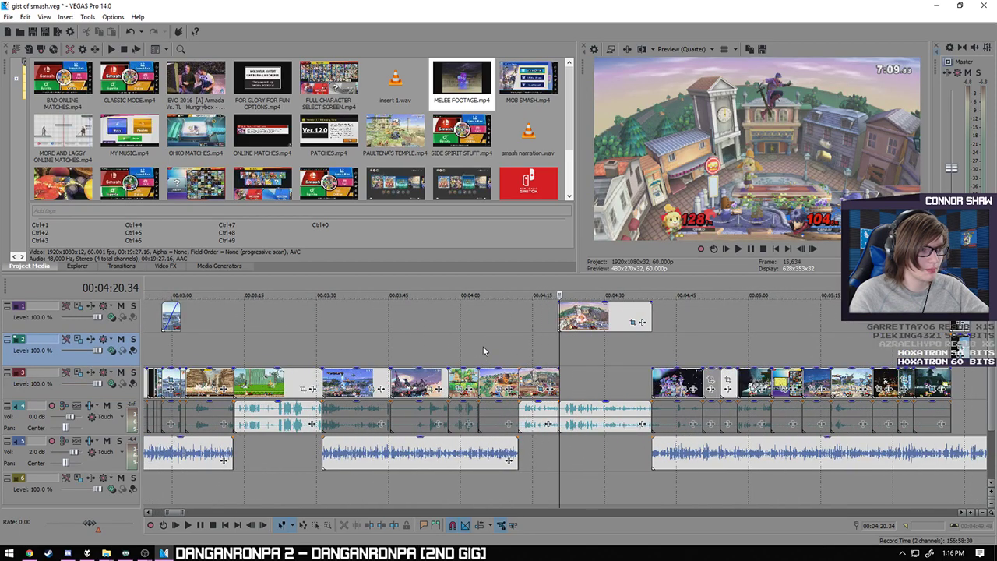
scroll(483, 346, down, 4)
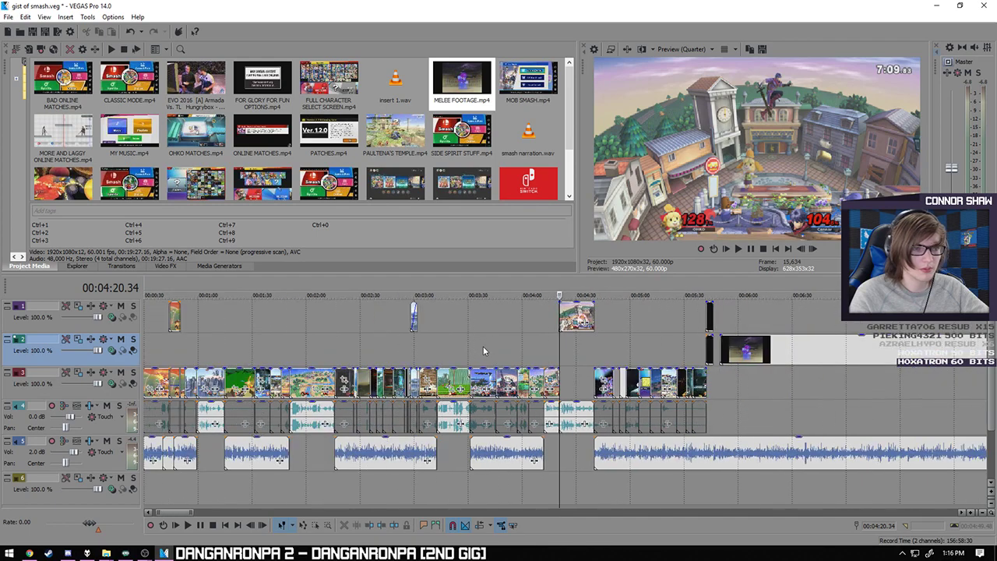
click(723, 384)
scroll(717, 383, up, 5)
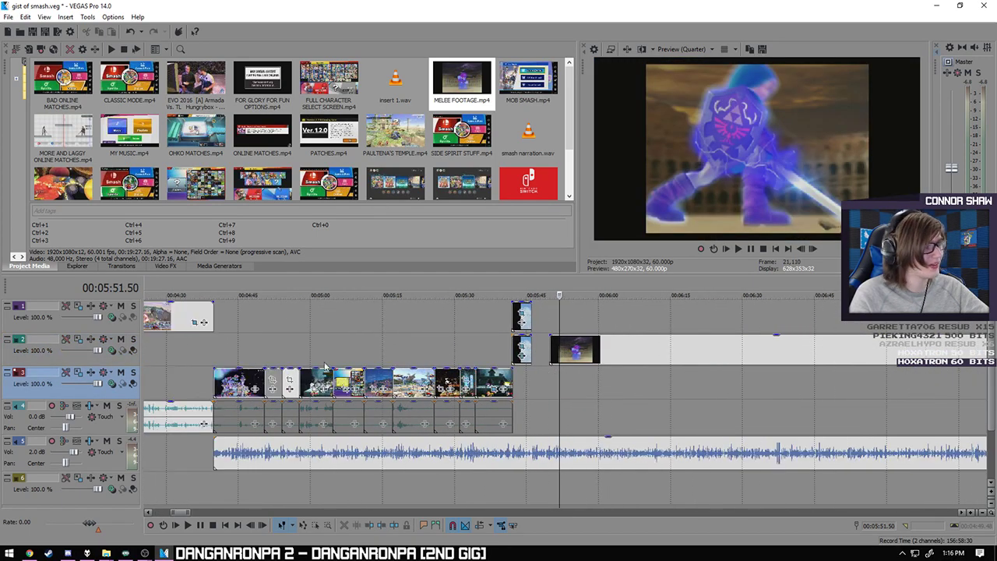
drag(110, 352, 110, 312)
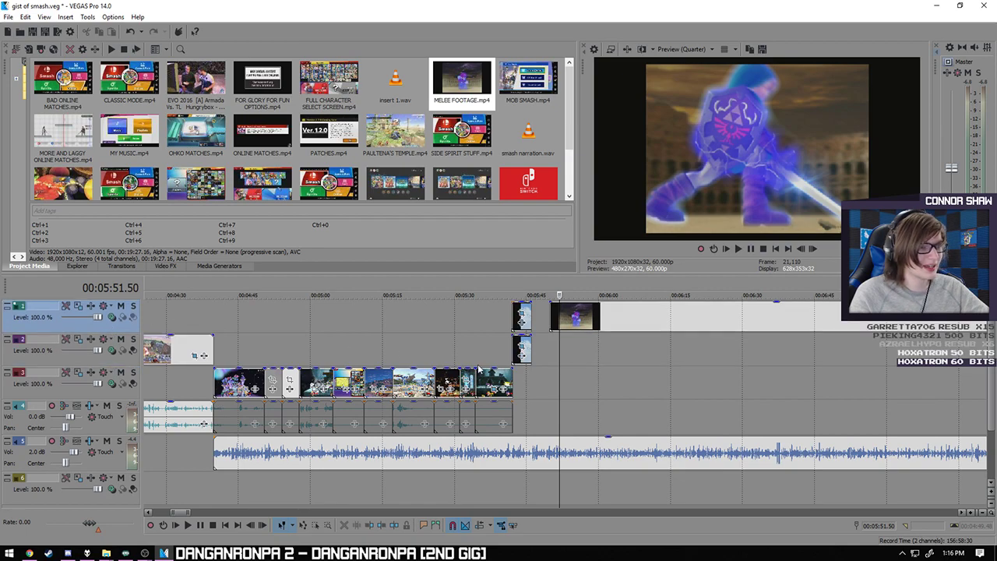
click(510, 349)
scroll(647, 340, up, 5)
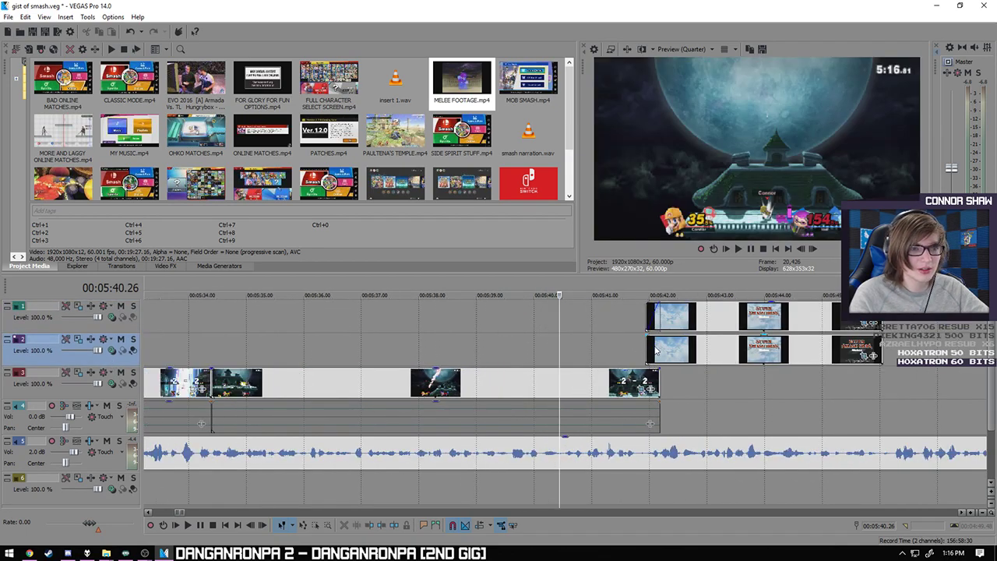
- Swap the two Melee title clips between tracks 1 and 2, with matching starts and the lower clip's fade-in ending where track 3's footage ends
click(684, 322)
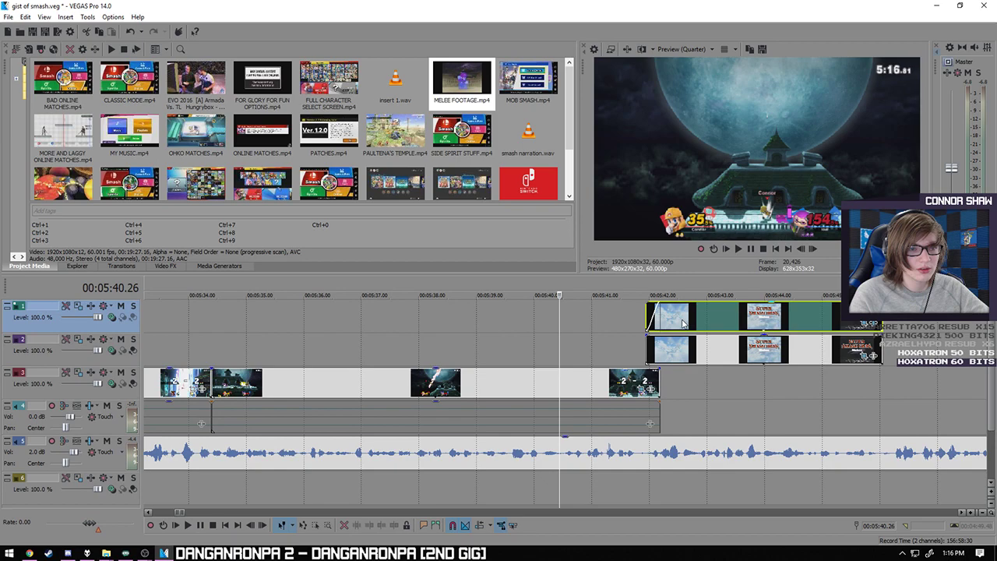
drag(686, 324, 693, 324)
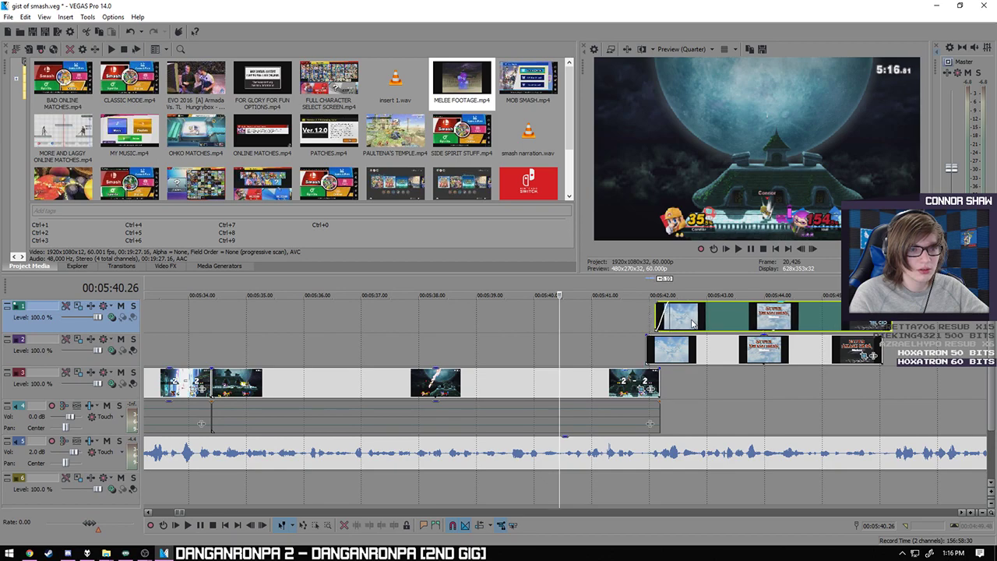
click(646, 343)
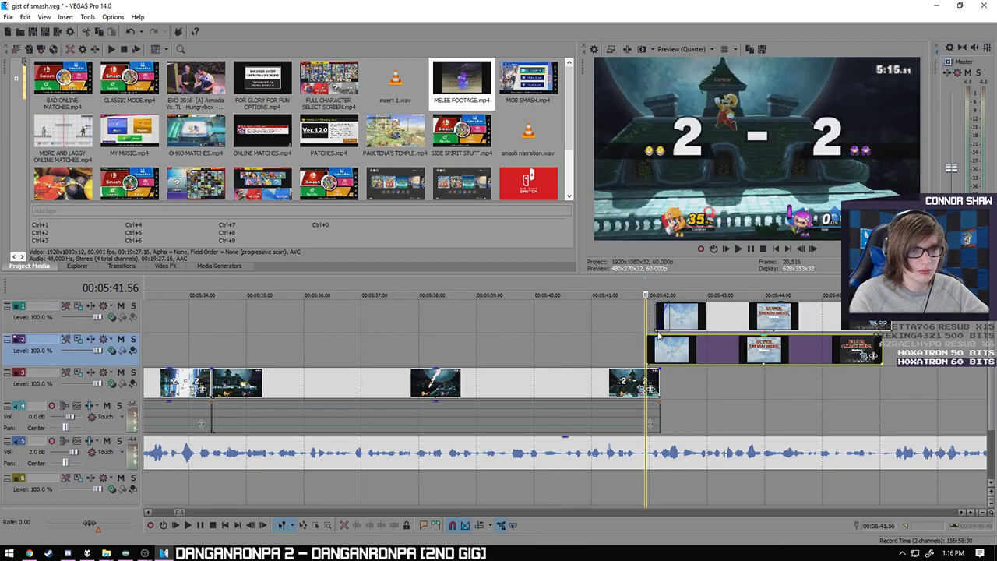
drag(658, 335, 659, 318)
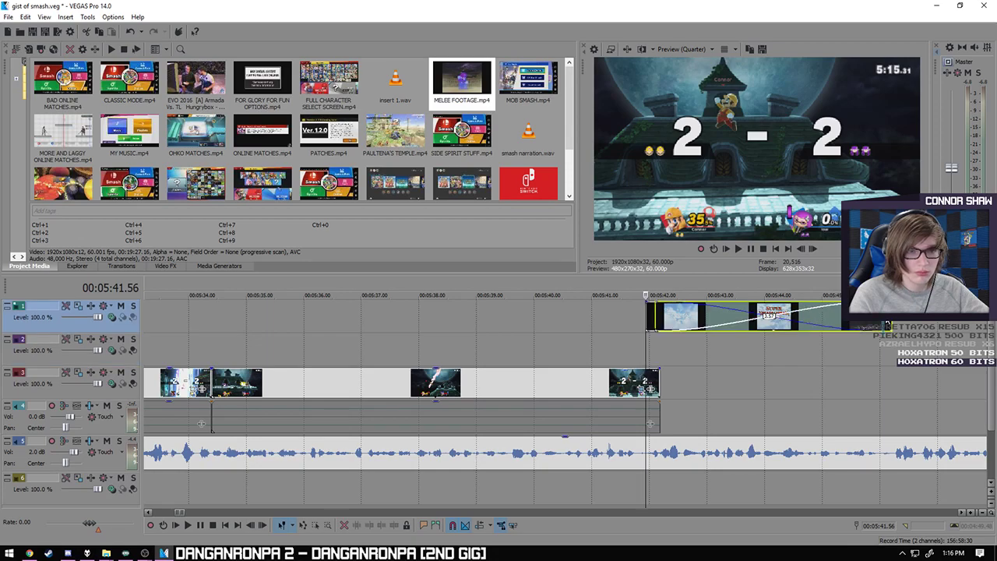
key(space)
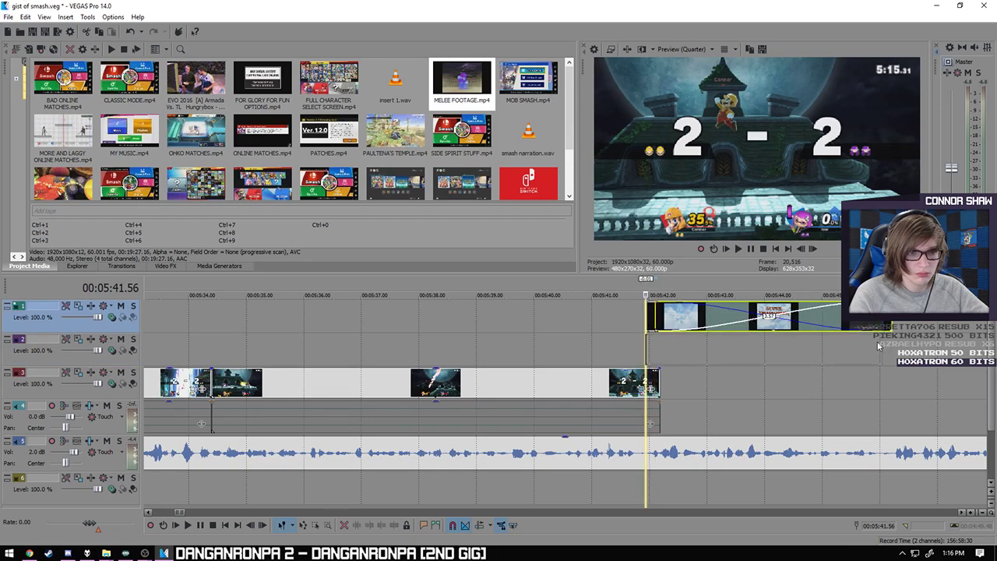
key(ctrl+z)
key(space)
scroll(698, 345, up, 3)
drag(577, 340, 598, 336)
- Play the transition into the Melee title from 00:05:41.44 through the end of the title clips to check it
click(528, 374)
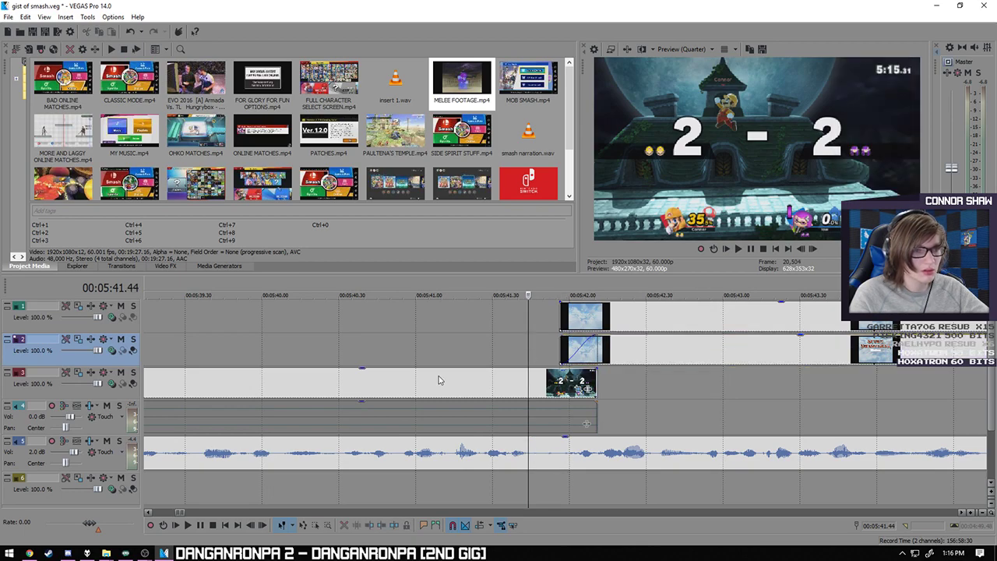
click(190, 526)
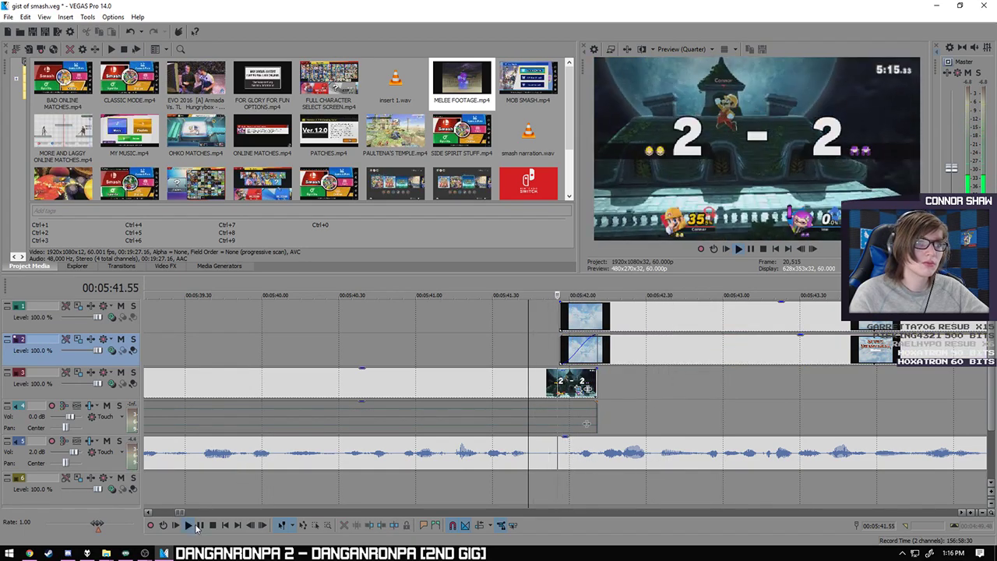
click(199, 526)
click(188, 526)
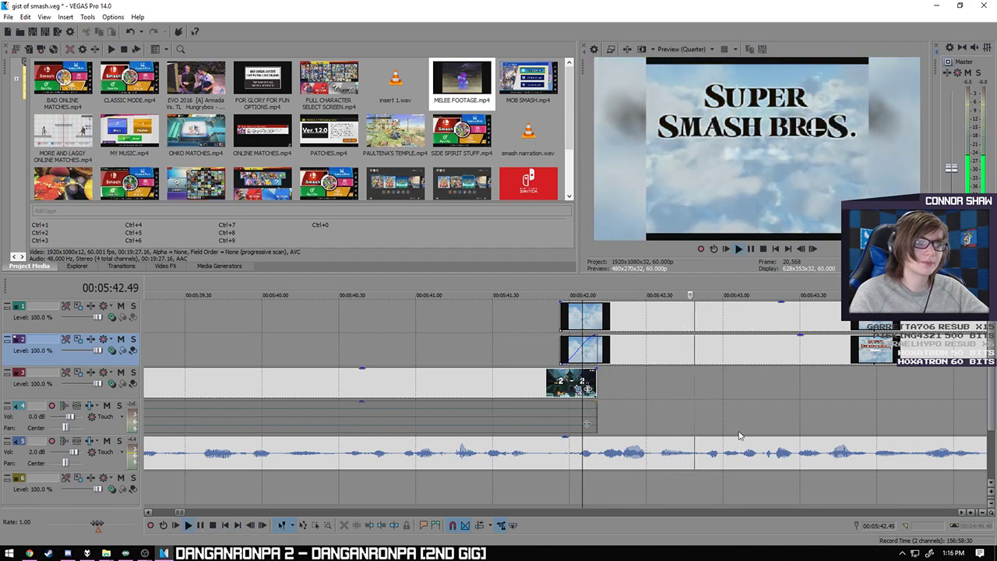
scroll(712, 416, down, 4)
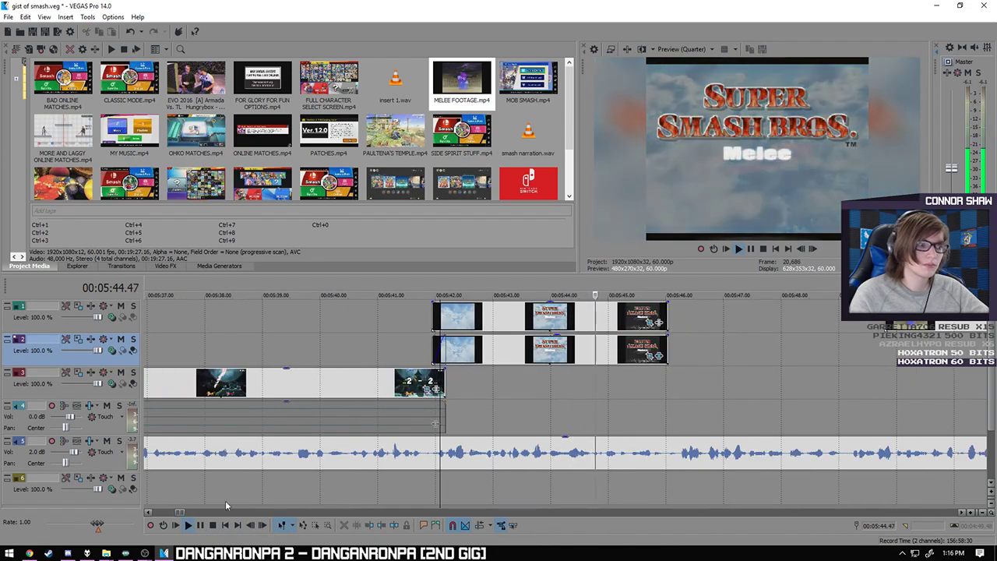
click(199, 525)
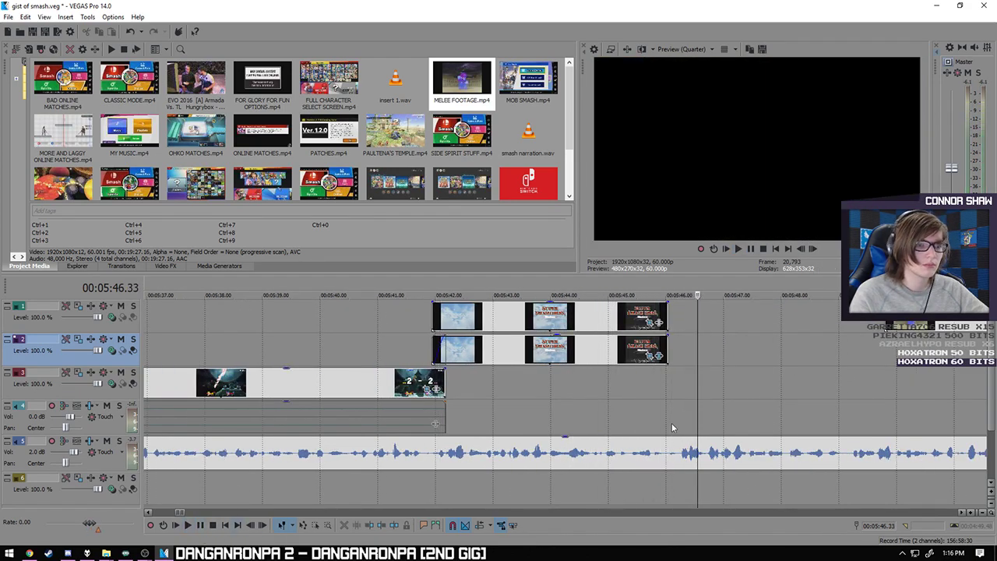
- Move the new Melee footage on track 1 so it starts directly after the title clips, at 00:05:46.03
click(673, 427)
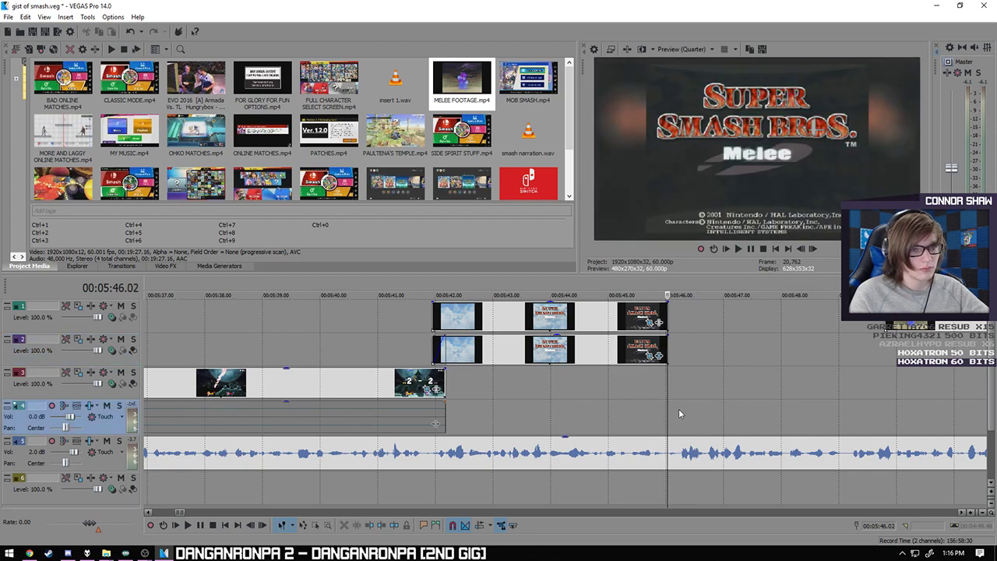
key(Right)
scroll(667, 406, down, 3)
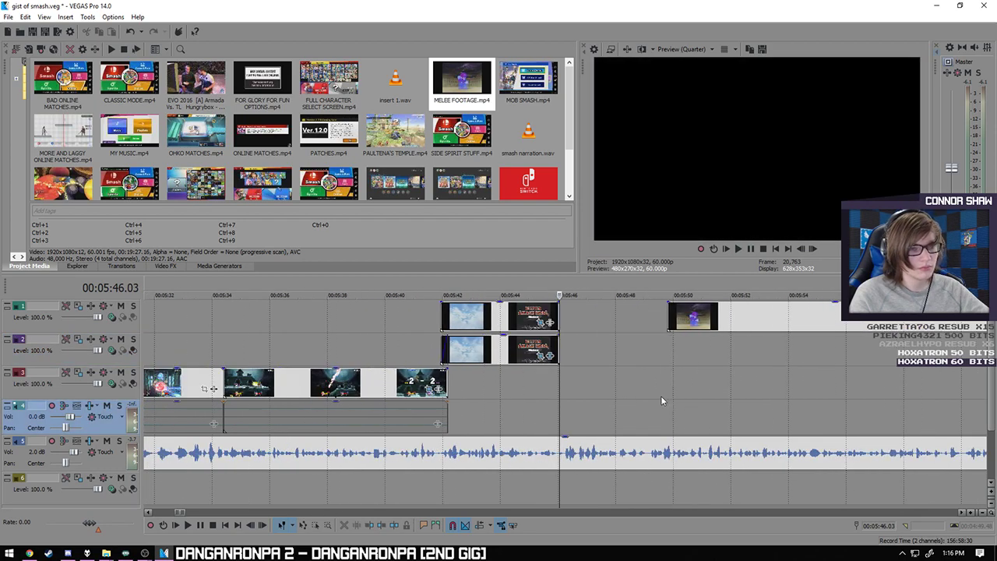
click(575, 371)
drag(707, 317, 606, 320)
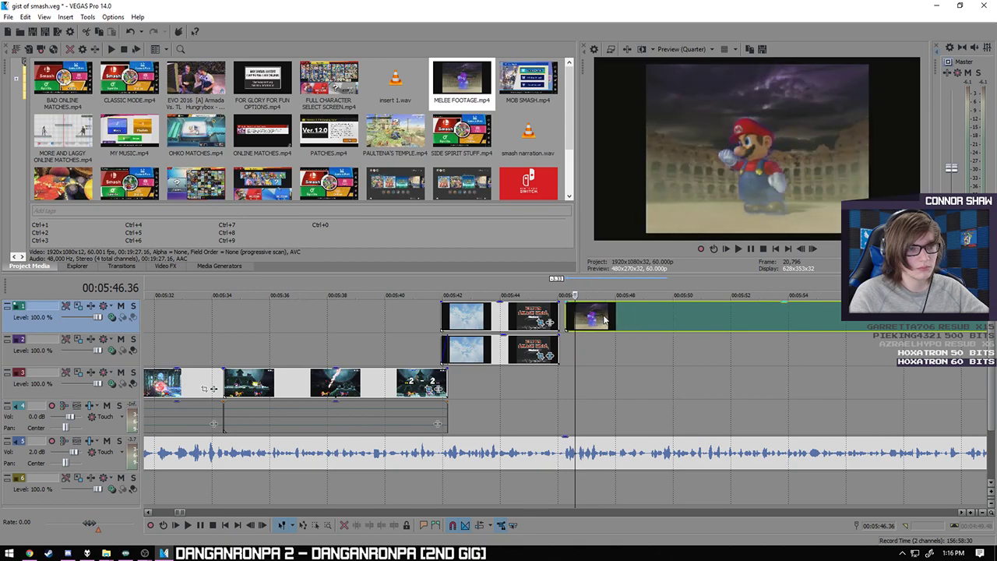
- Scrub through the new Melee footage from about 00:05:54 to 00:10:19.59 to find a suitable gameplay passage
click(806, 334)
scroll(711, 311, down, 2)
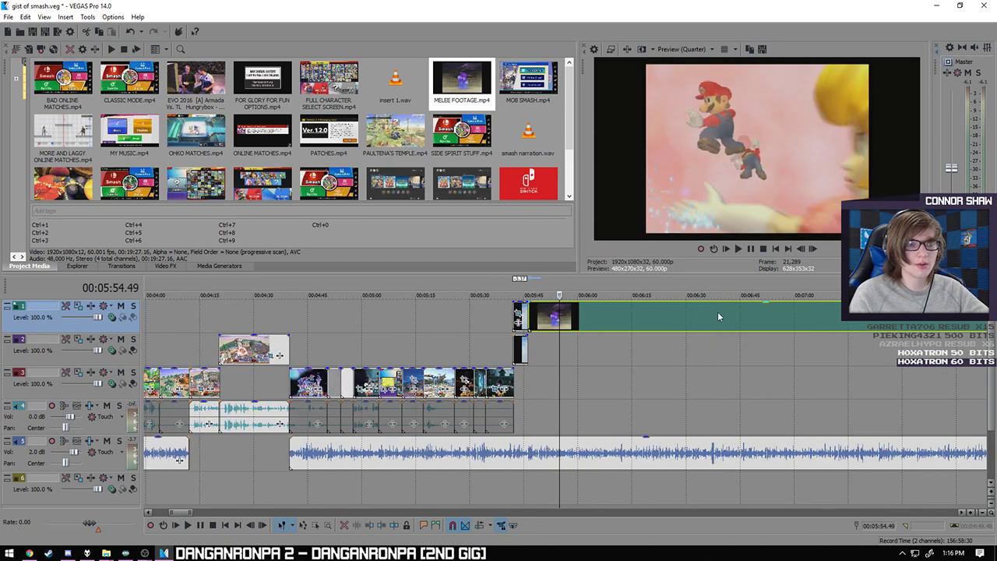
click(710, 311)
click(655, 329)
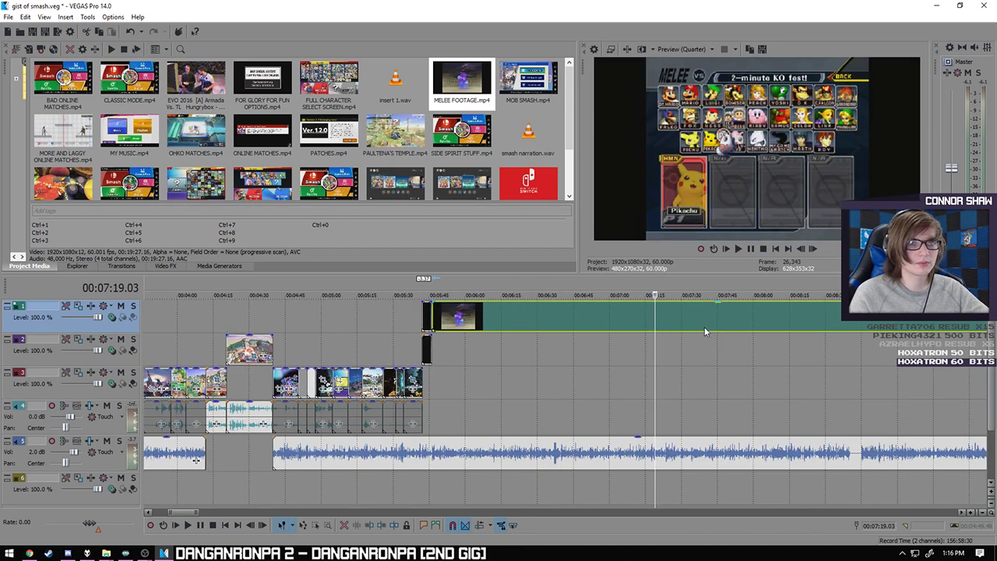
click(738, 323)
click(786, 324)
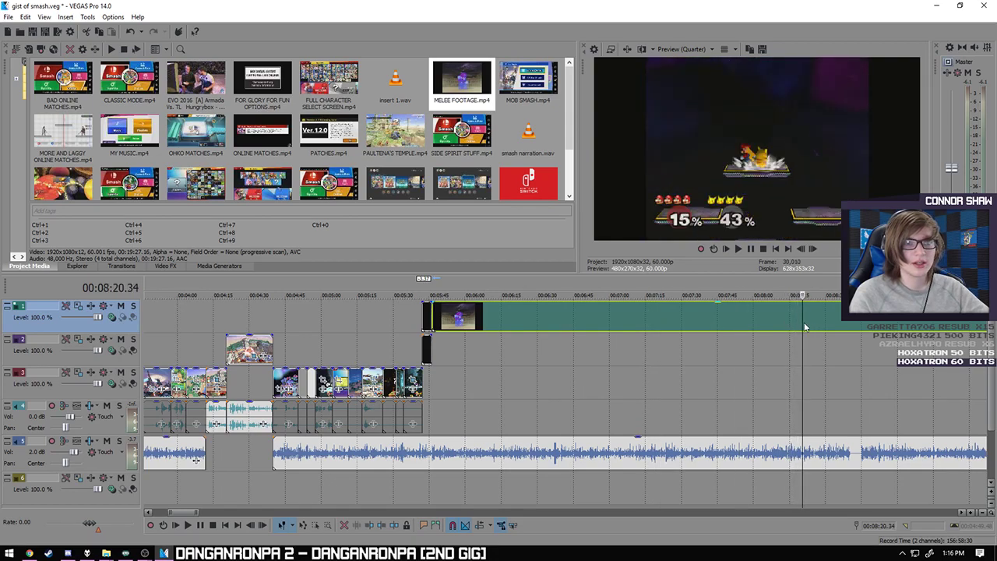
scroll(800, 335, up, 2)
scroll(741, 342, up, 1)
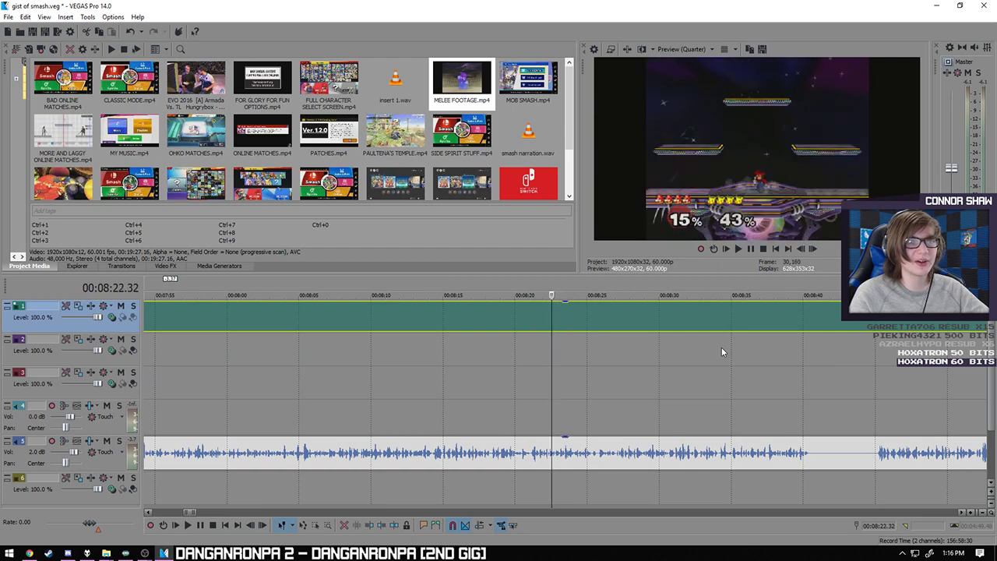
click(779, 324)
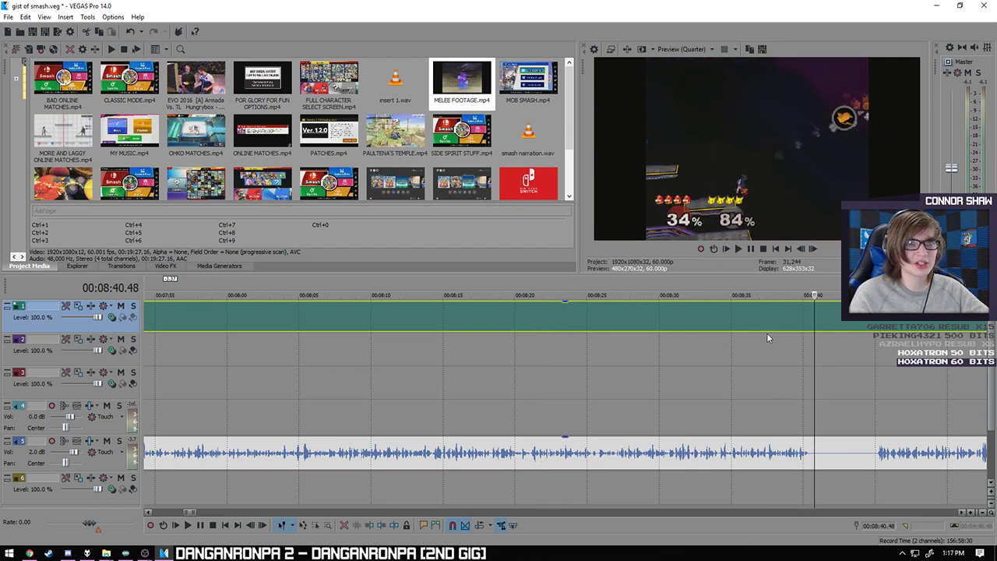
scroll(811, 324, down, 3)
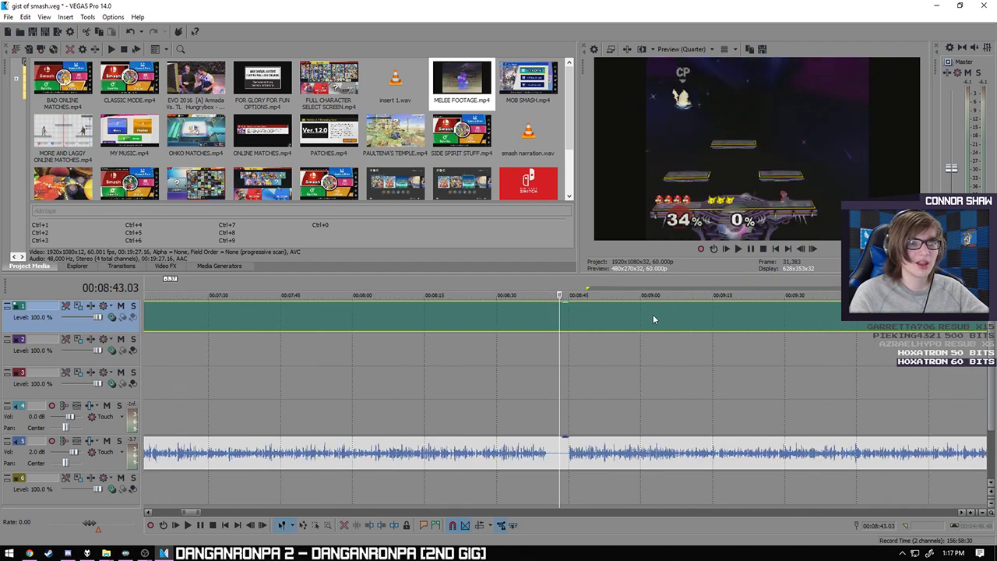
click(652, 315)
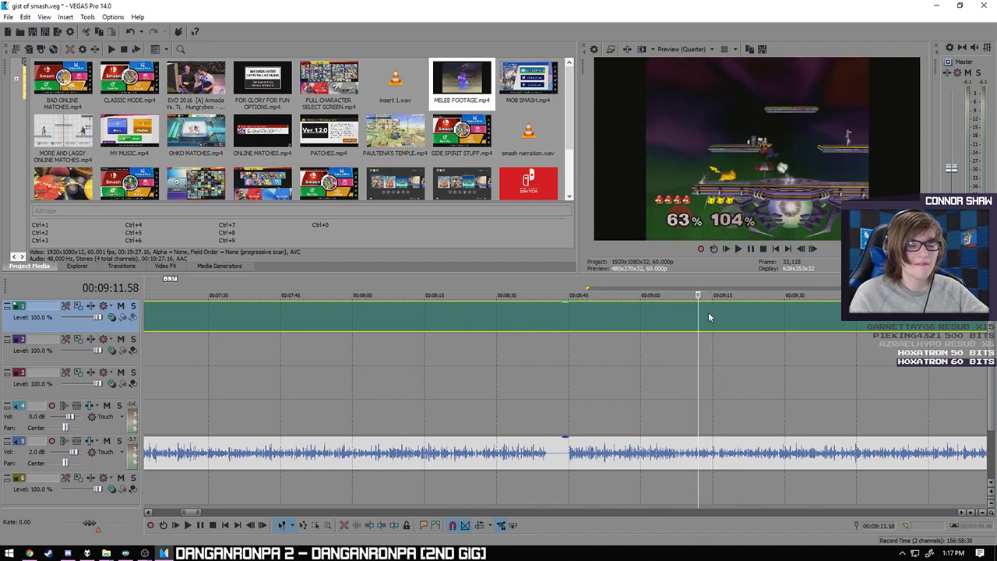
click(812, 312)
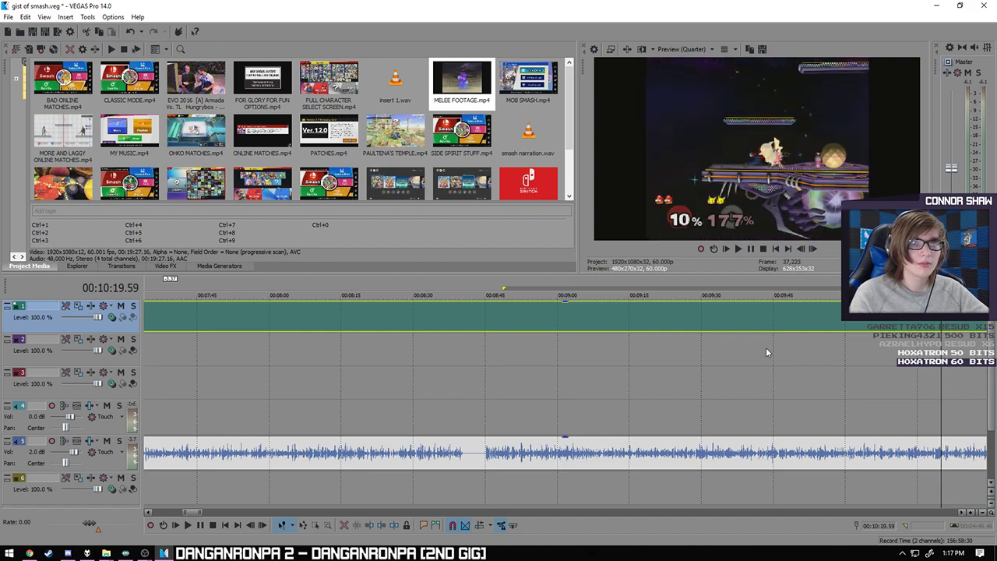
- Cut the Melee footage at 00:10:19.47, delete the part before it, and move the remainder to directly after the title clips
scroll(561, 367, down, 8)
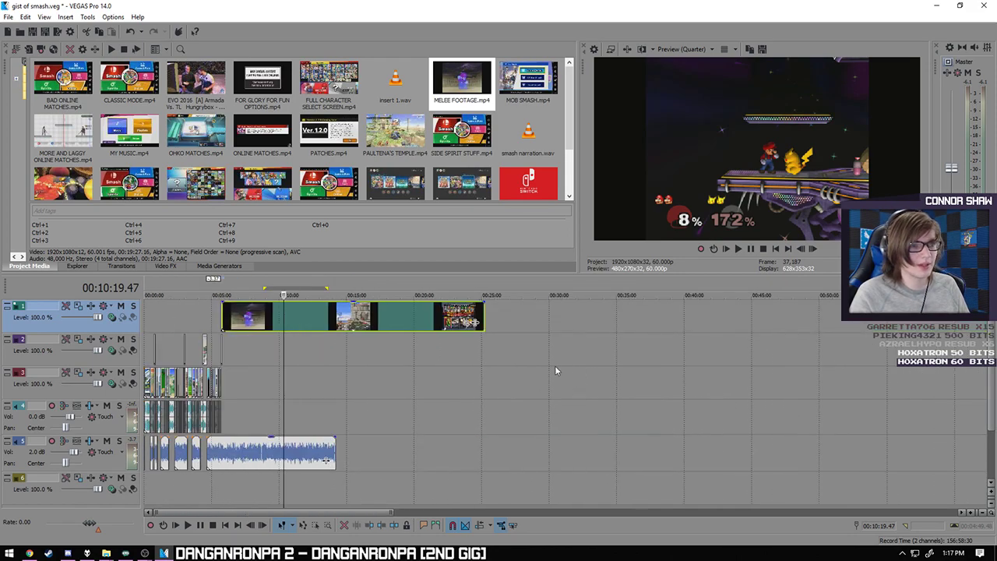
click(346, 323)
key(Delete)
drag(467, 323, 379, 322)
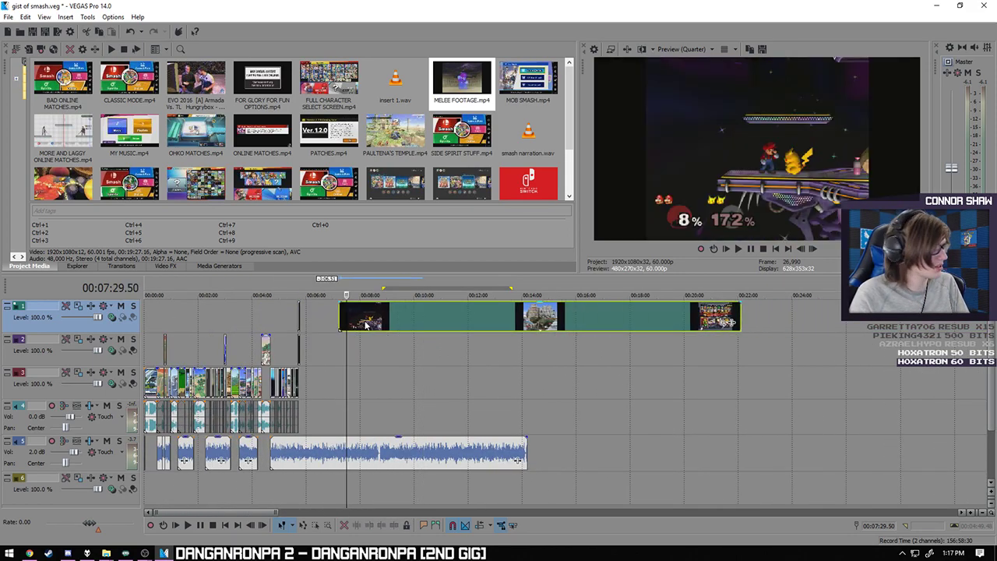
click(314, 362)
scroll(314, 362, up, 8)
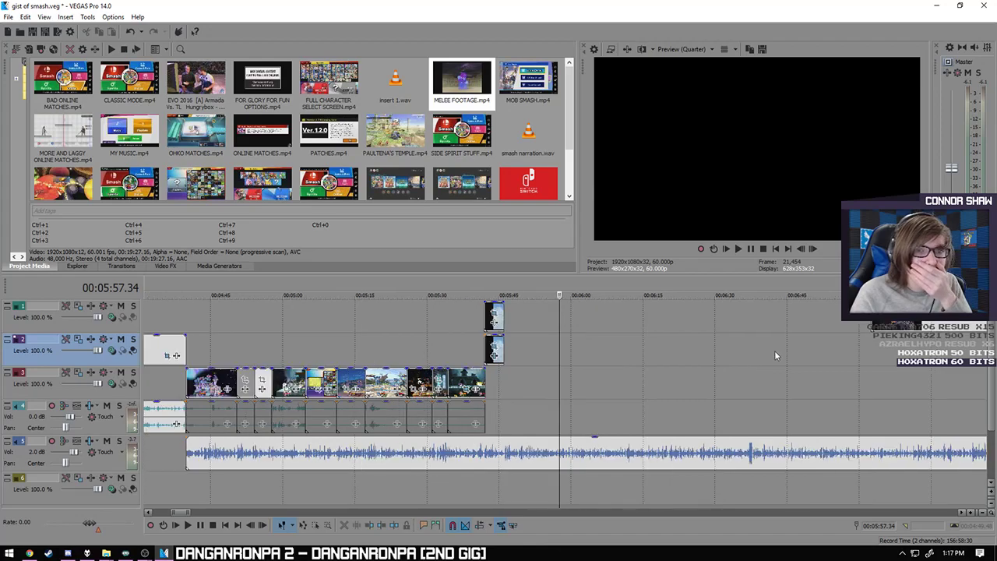
drag(545, 314, 536, 315)
- Play the gameplay section from 00:05:46.03 to 00:05:49.18 against the narration
click(520, 390)
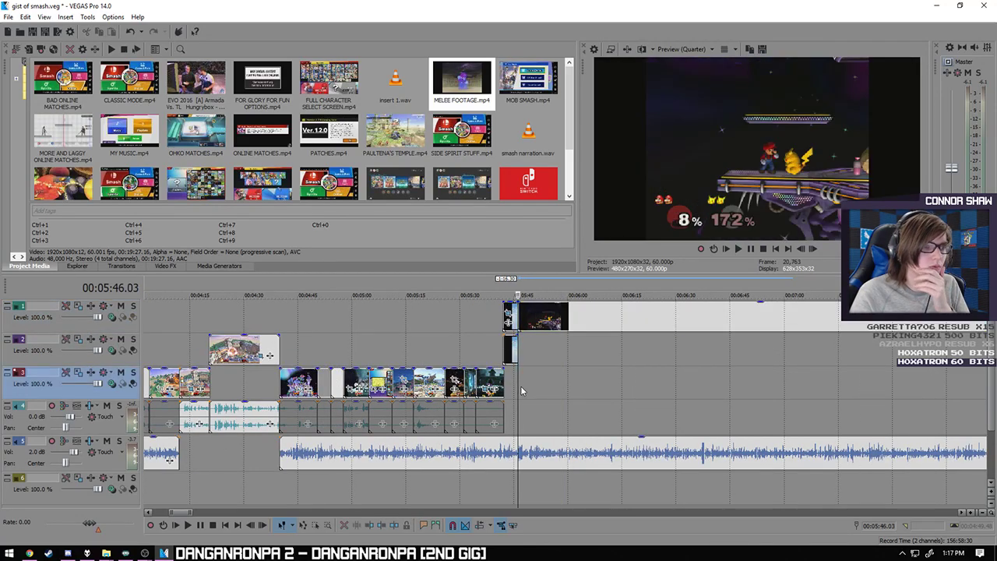
scroll(567, 390, up, 4)
click(187, 525)
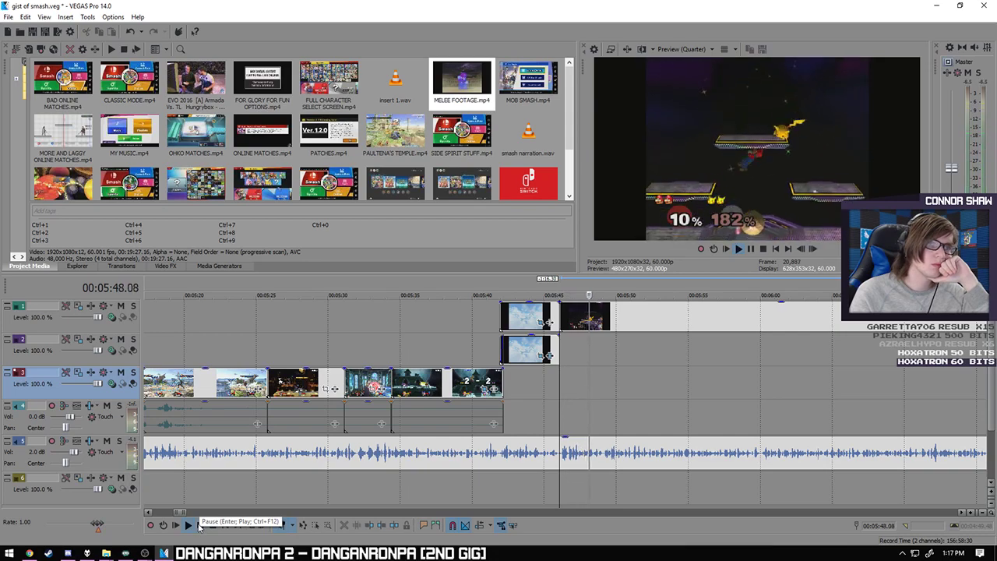
click(198, 527)
- Trim about one second off the start of the Melee gameplay and close the gap to the title clips at 00:05:46.03
scroll(362, 473, up, 3)
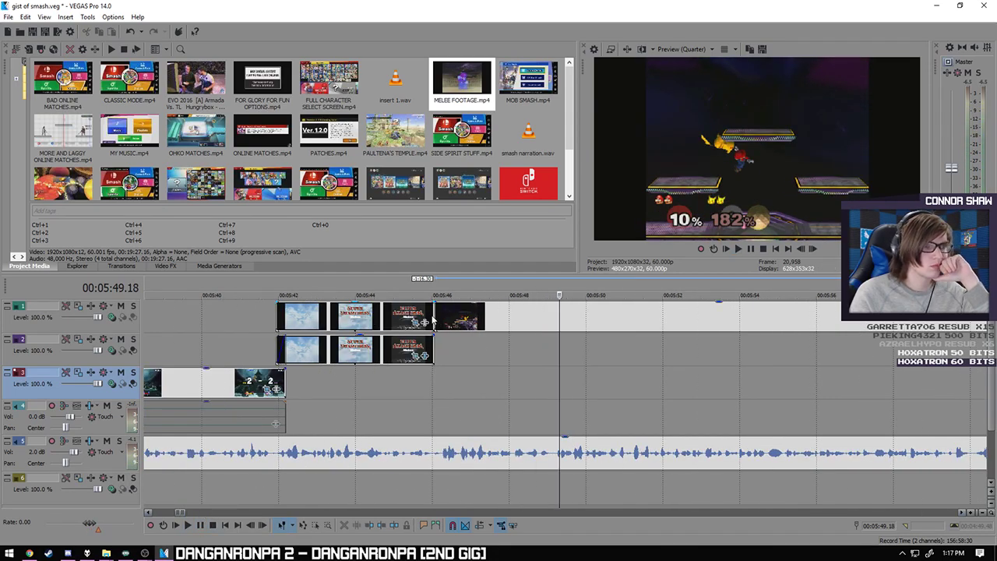
drag(434, 315, 455, 315)
click(436, 382)
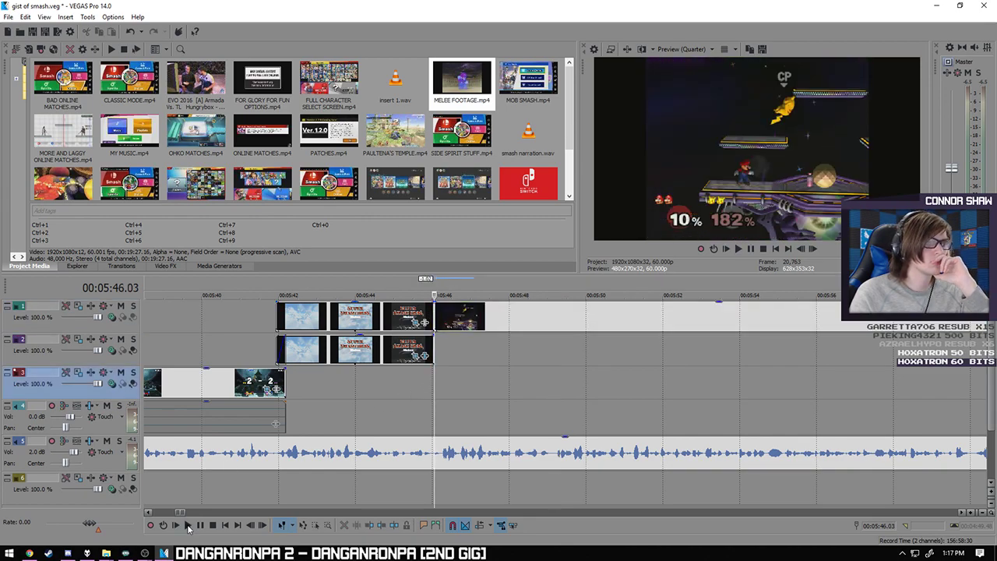
- Replay the trimmed Melee gameplay from 00:05:46.03 to check its fit with the narration
click(187, 526)
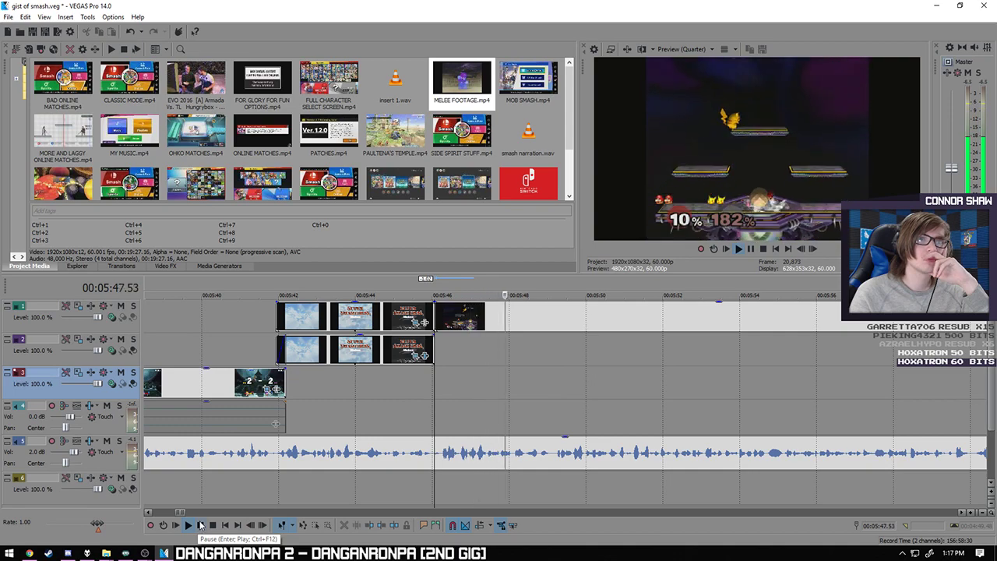
scroll(472, 441, up, 2)
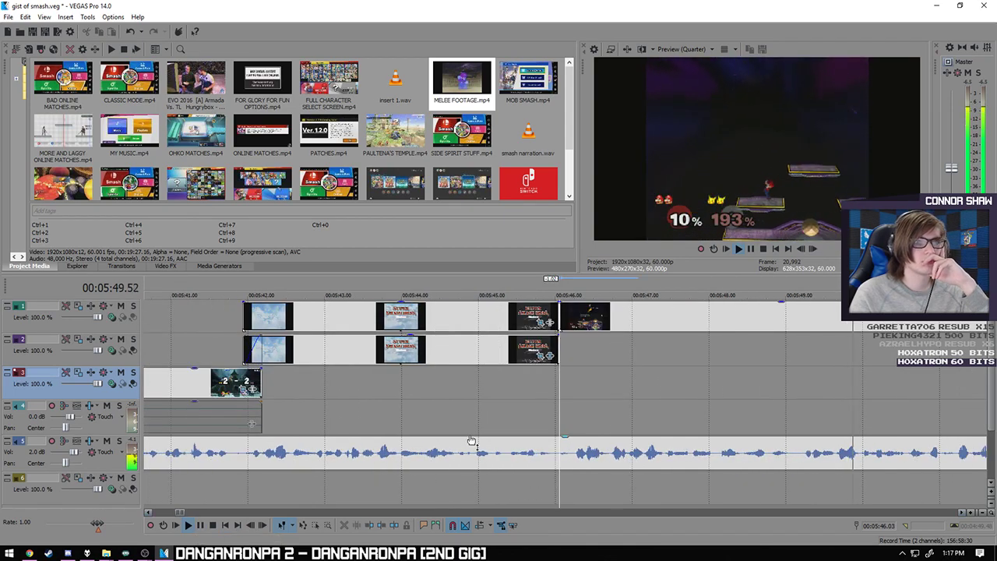
scroll(588, 325, down, 3)
- Cut the Melee gameplay at 00:06:04.20, delete the part before it, and move the remainder back against the title clips
click(587, 325)
click(661, 322)
drag(712, 329, 720, 329)
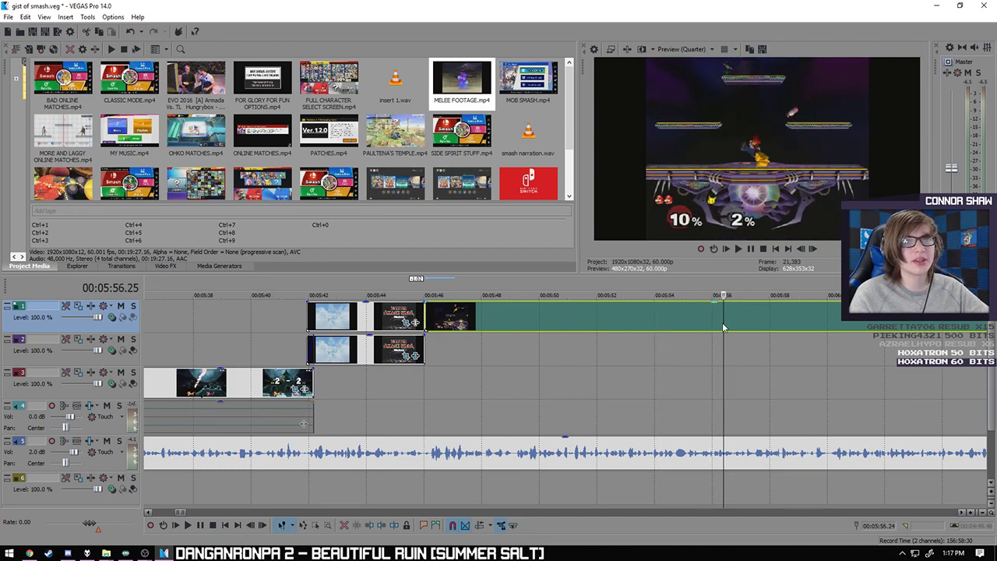
scroll(767, 353, down, 2)
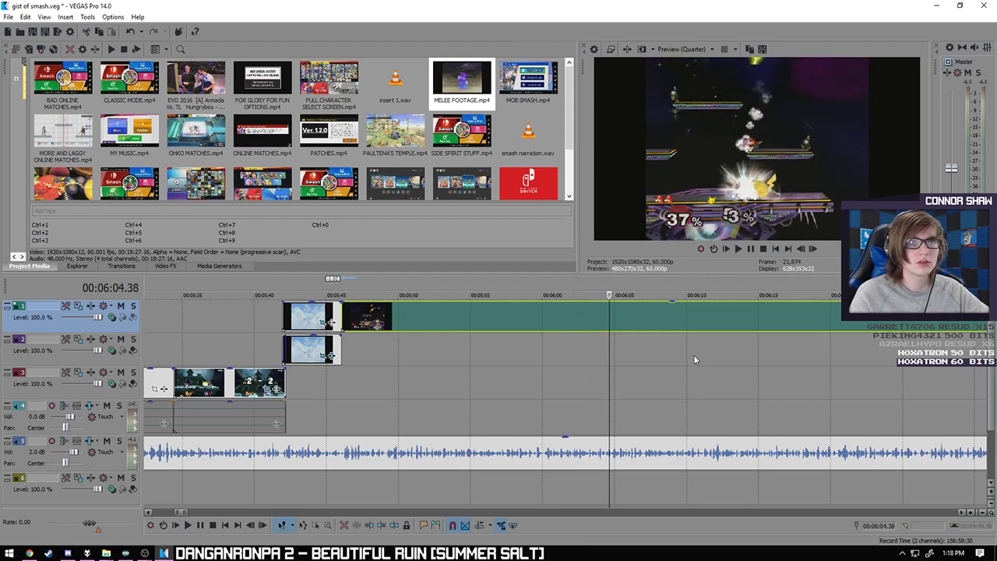
key(j)
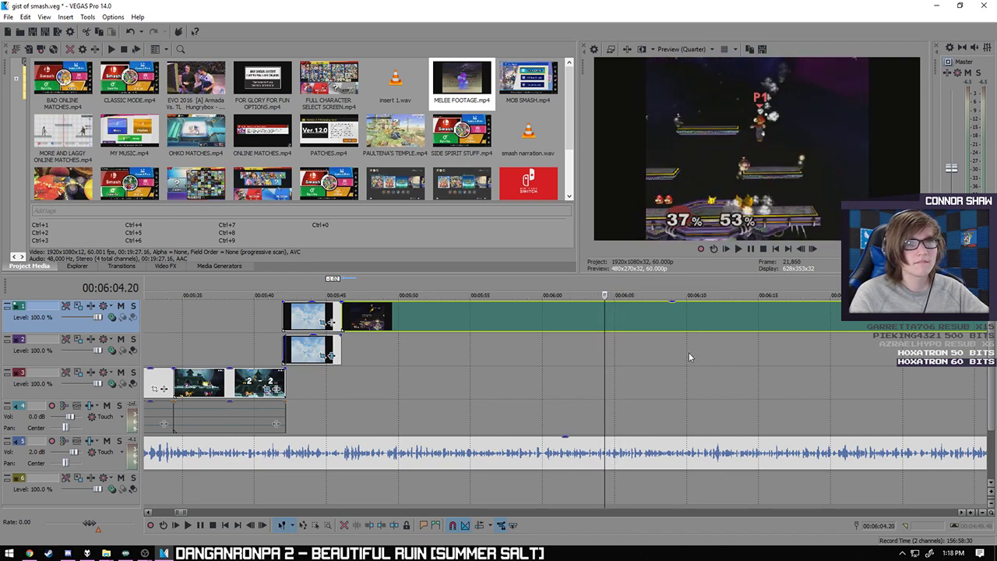
click(541, 321)
key(Delete)
drag(635, 321, 376, 307)
- Play the Melee gameplay from 00:05:46.03 to 00:05:49.04 against the narration
click(345, 387)
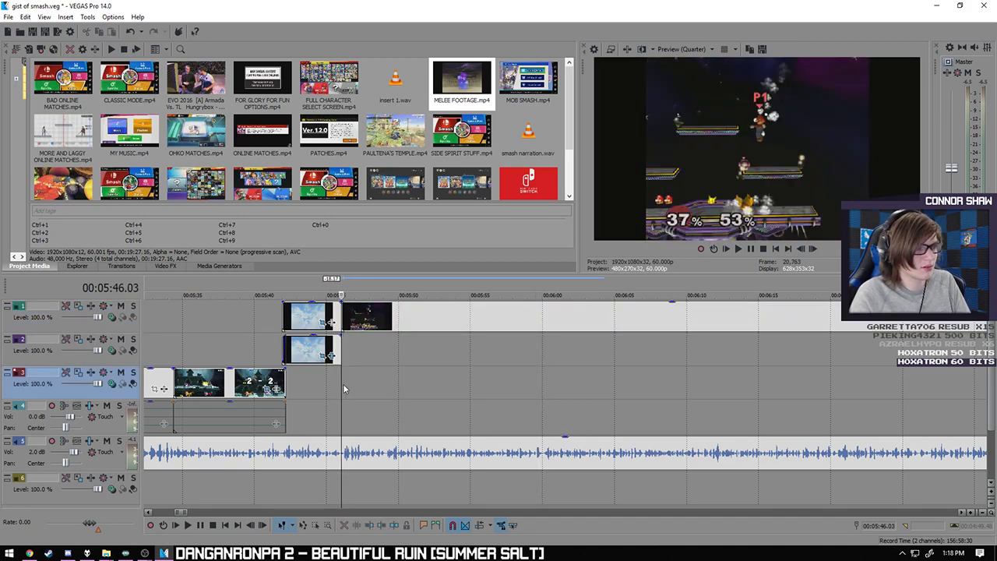
click(199, 525)
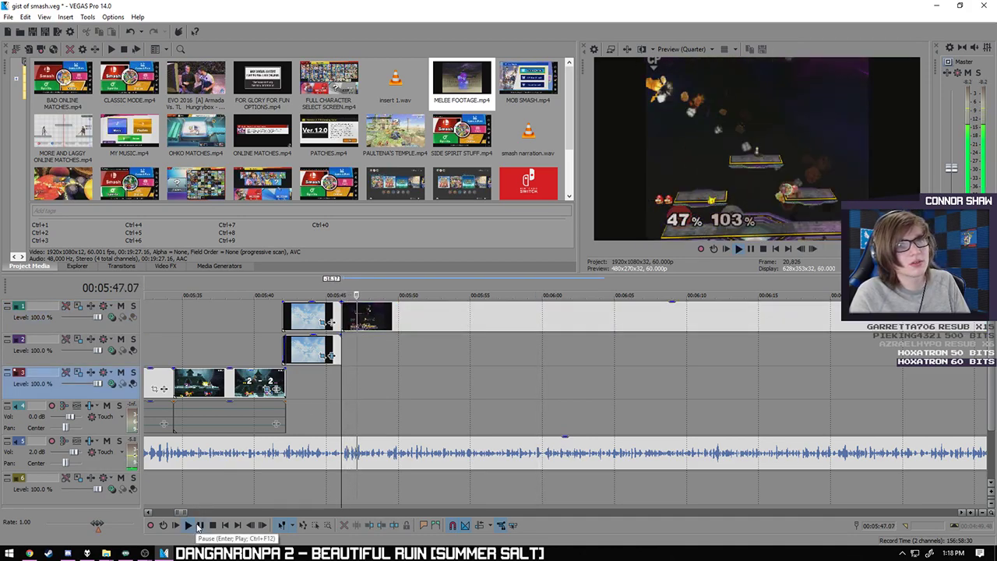
click(200, 525)
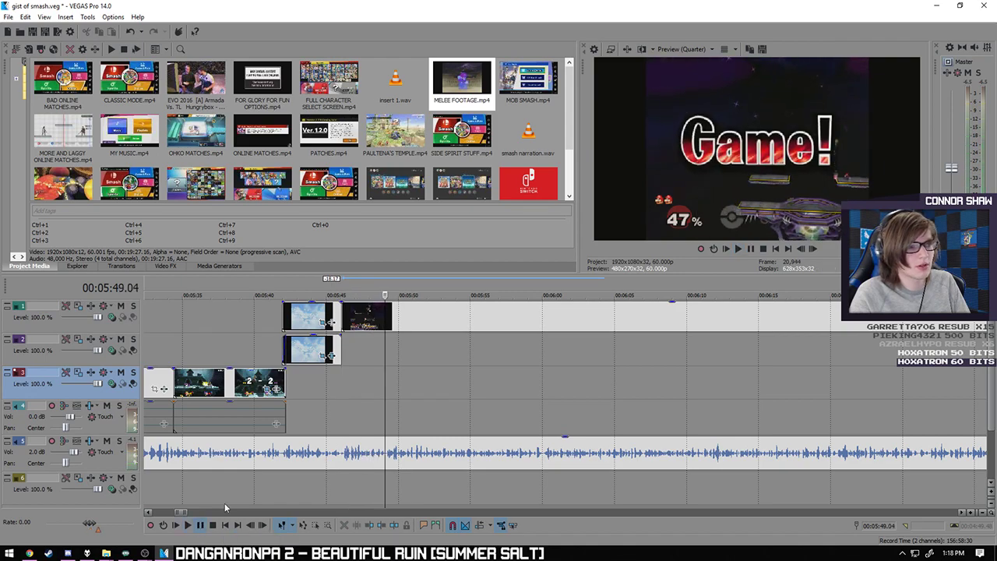
- Shift the Melee gameplay about one second later, extend its start back to the title clips at 00:05:46.03, and replay it
mouse_move(363, 323)
mouse_down()
mouse_move(377, 325)
mouse_move(347, 316)
mouse_up()
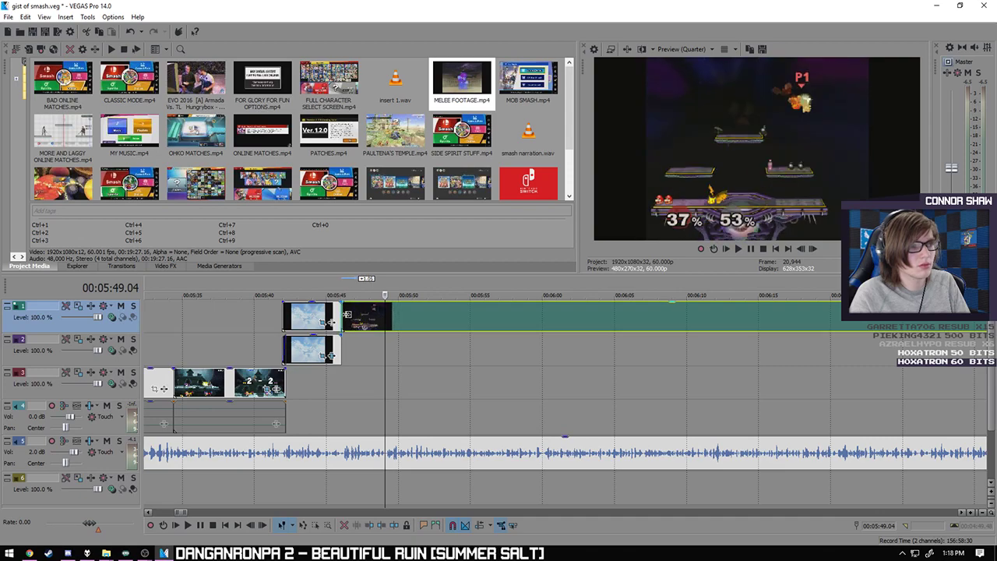
click(341, 385)
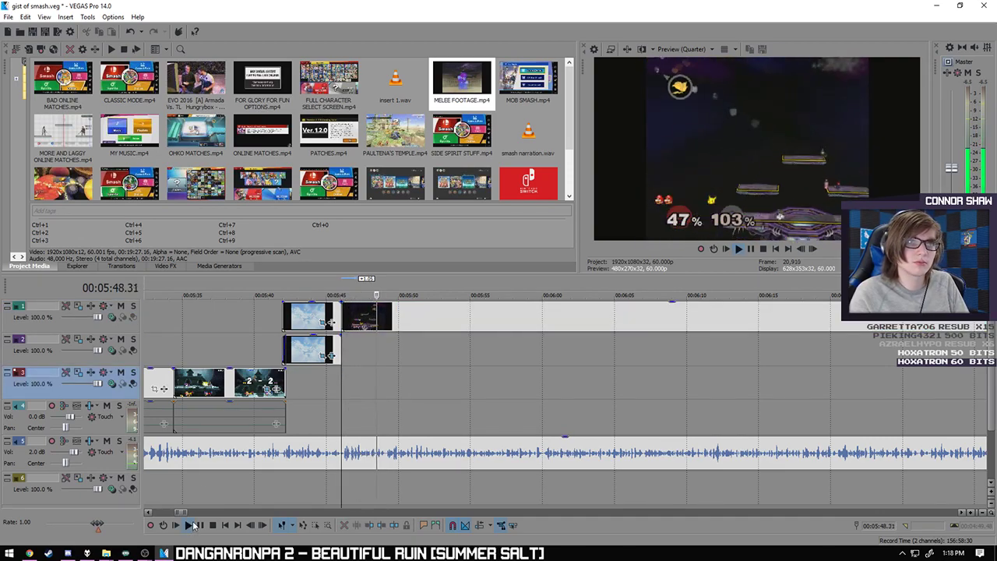
key(space)
key(space)
scroll(490, 416, up, 6)
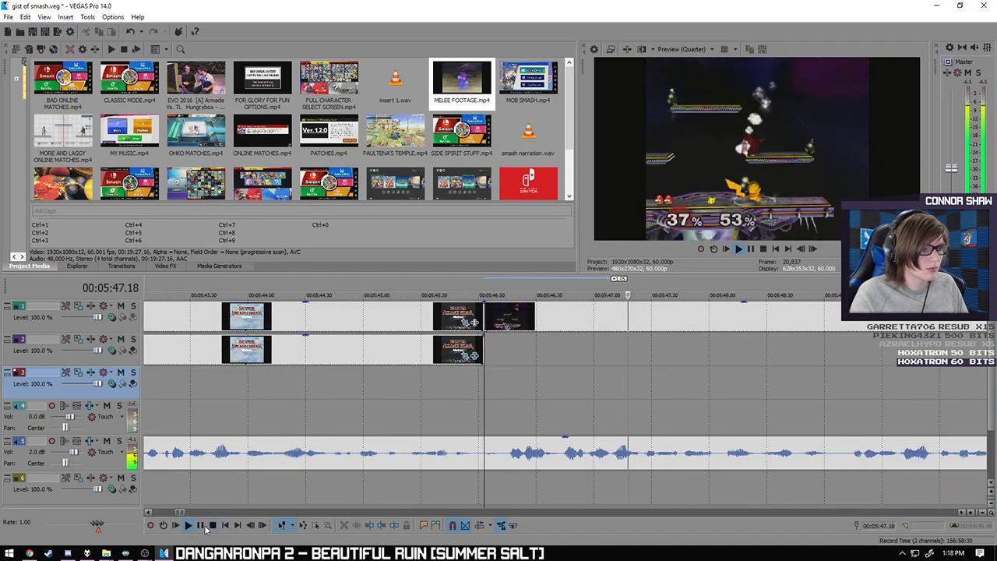
click(201, 526)
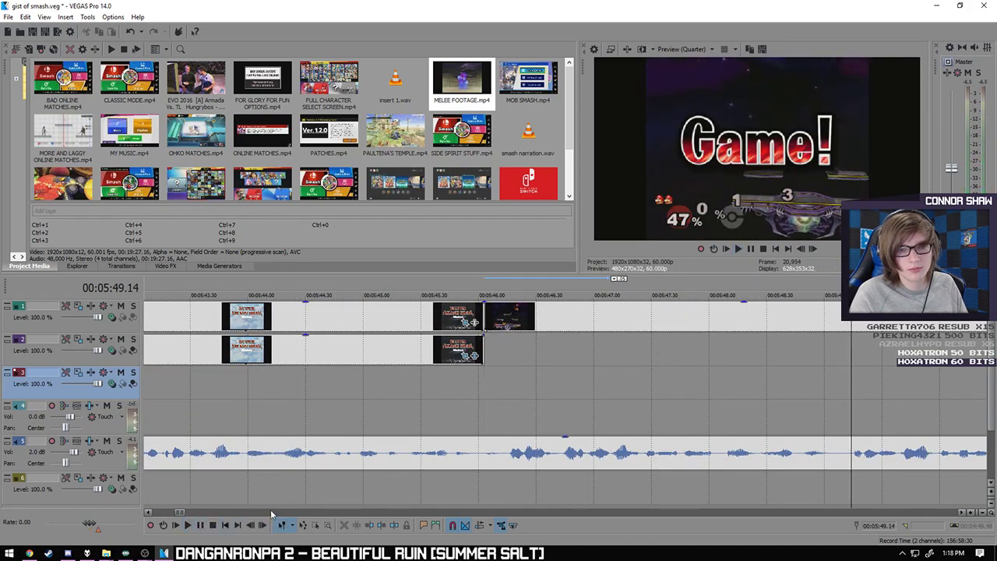
- Cut the Melee gameplay on track 1 at 00:05:49.12 and delete everything after the cut
scroll(539, 323, up, 5)
click(539, 323)
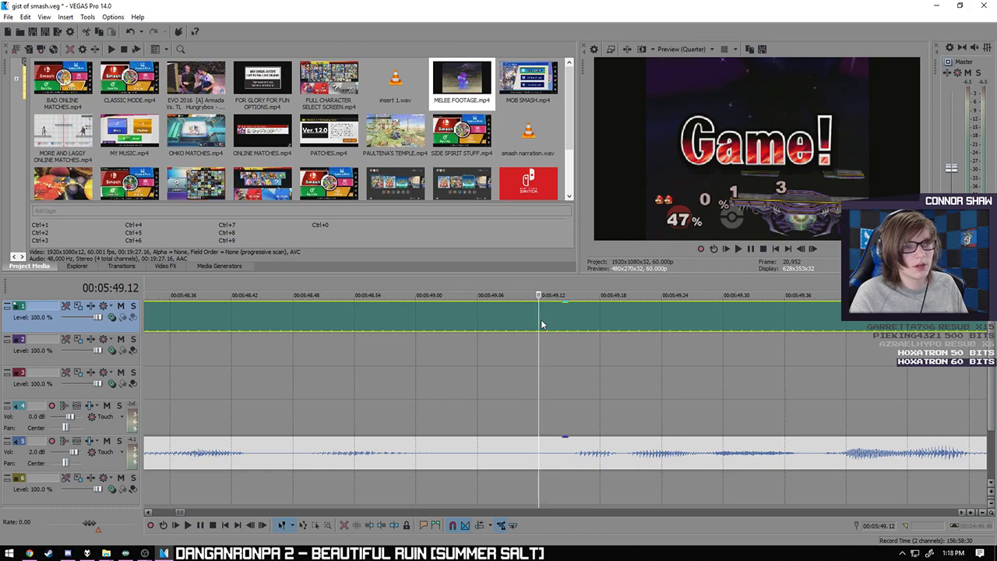
scroll(543, 324, down, 8)
key(Delete)
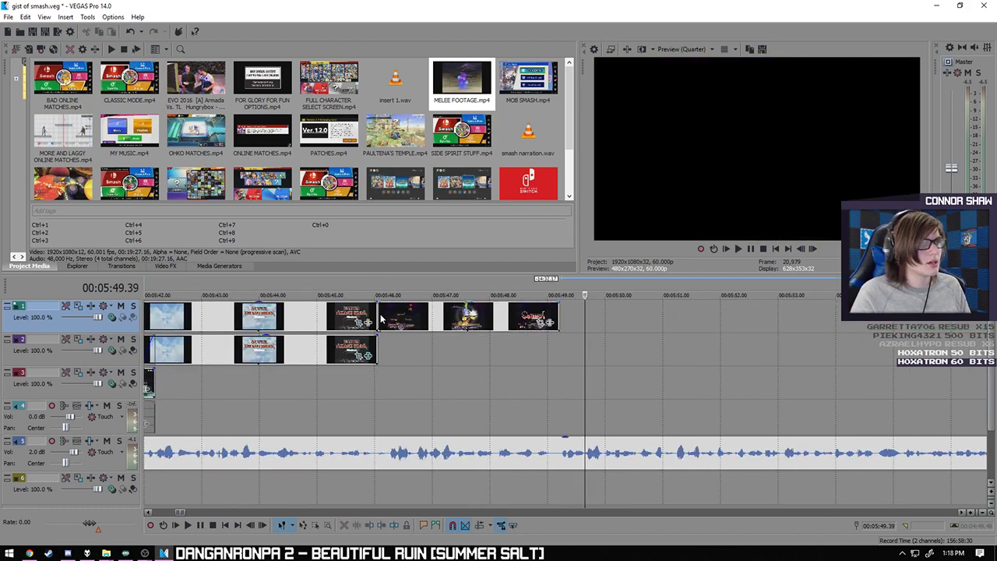
- Duplicate the trimmed Melee gameplay onto track 2, directly after the lower title clip at 00:05:46.03
click(381, 316)
click(381, 355)
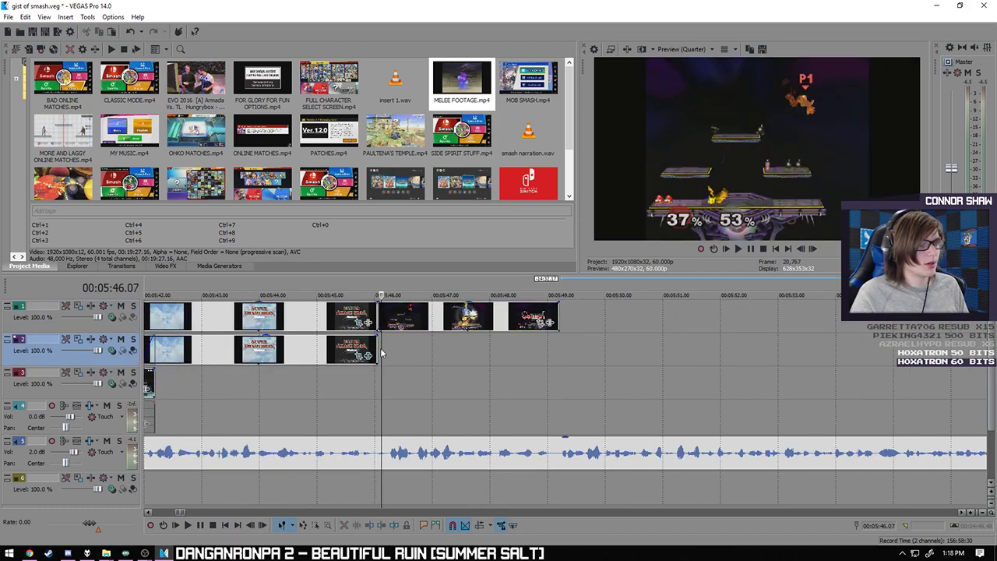
click(378, 349)
click(381, 350)
key(ctrl+v)
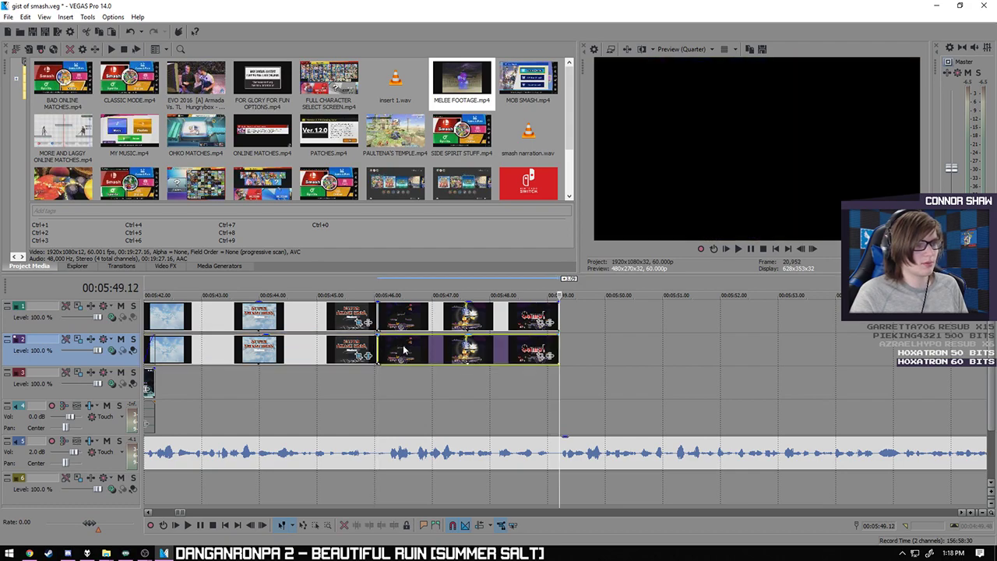
- Add the VEGAS Defocus effect with its default settings to the Melee gameplay copy on track 2
click(379, 349)
right_click(380, 349)
click(405, 258)
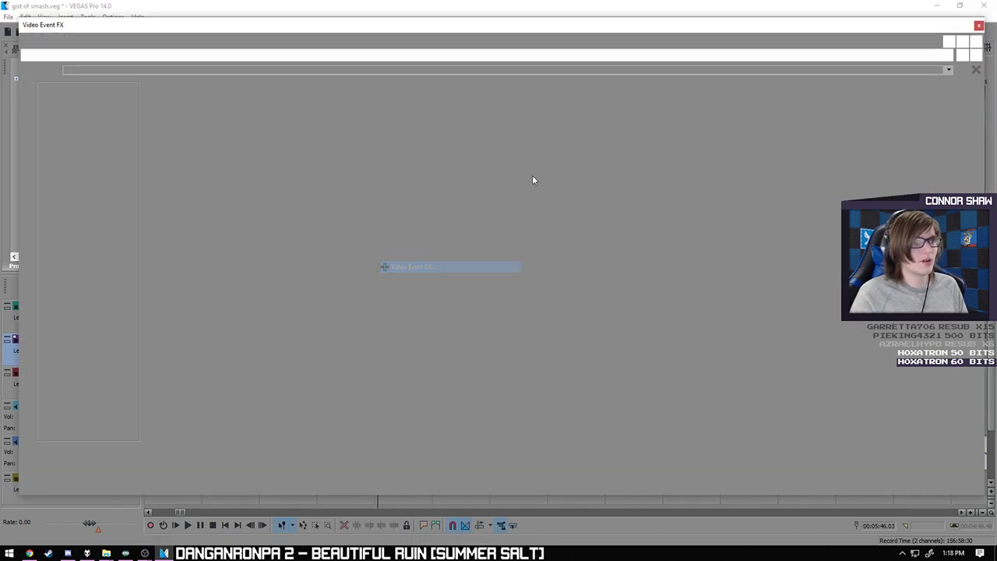
double_click(401, 174)
click(805, 132)
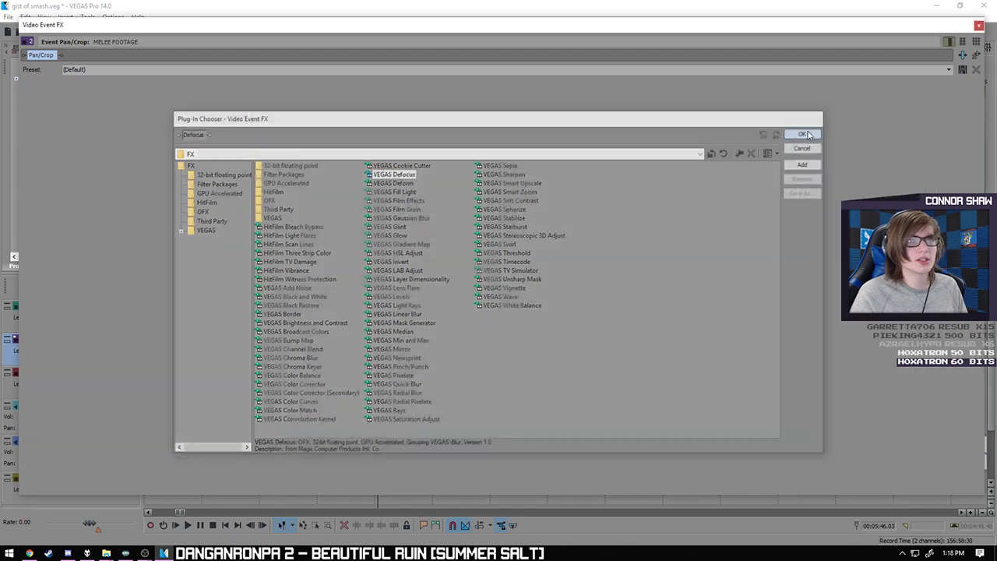
click(979, 24)
- Copy the mask keyframe from the Pan/Crop of the Melee title clip on track 1
scroll(525, 383, up, 3)
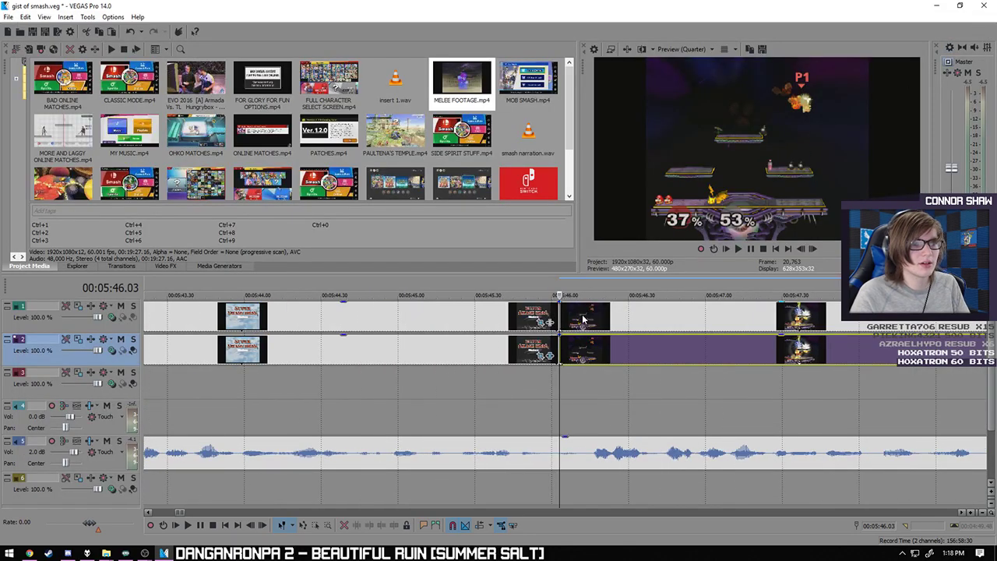
scroll(318, 323, down, 2)
click(247, 315)
right_click(247, 316)
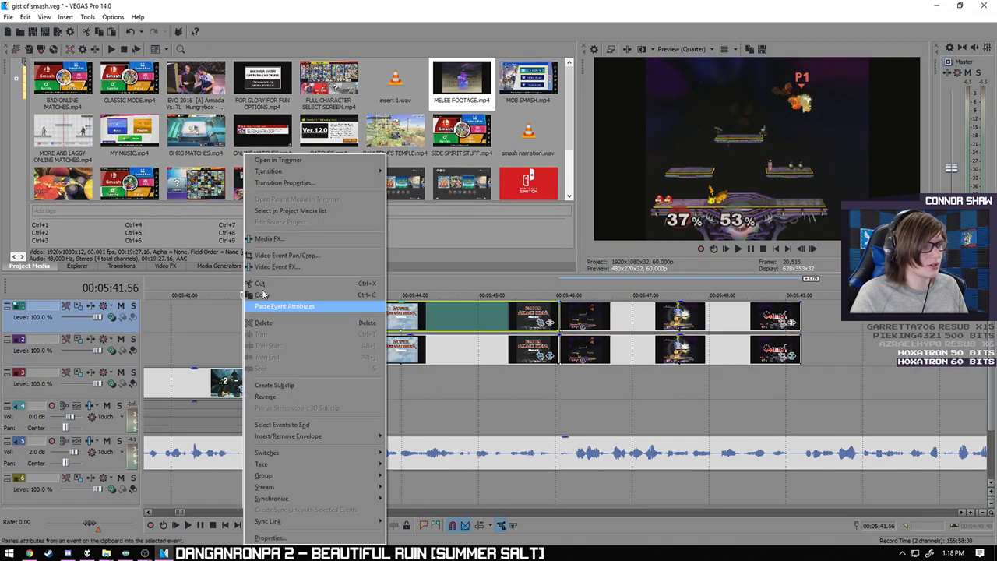
click(282, 256)
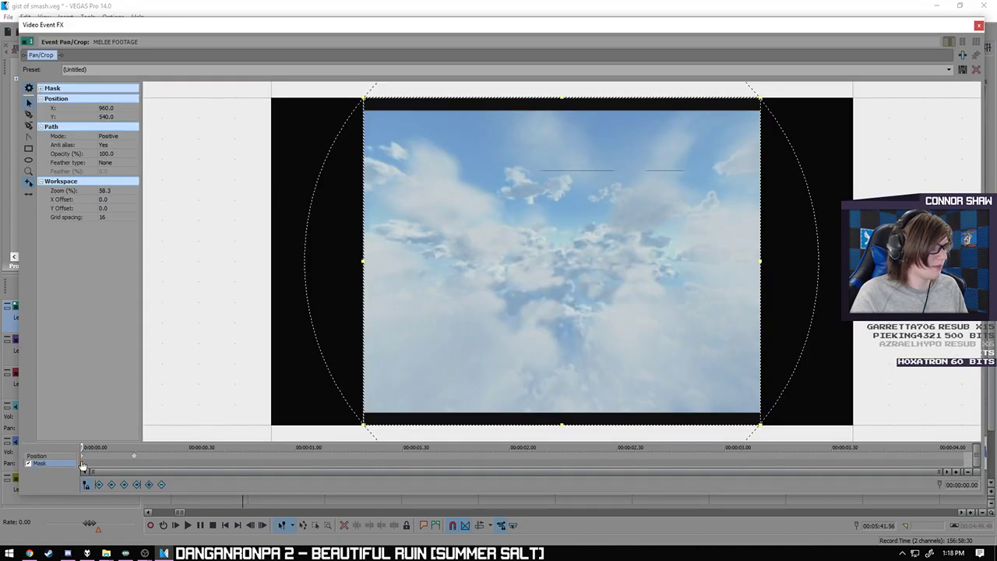
click(978, 25)
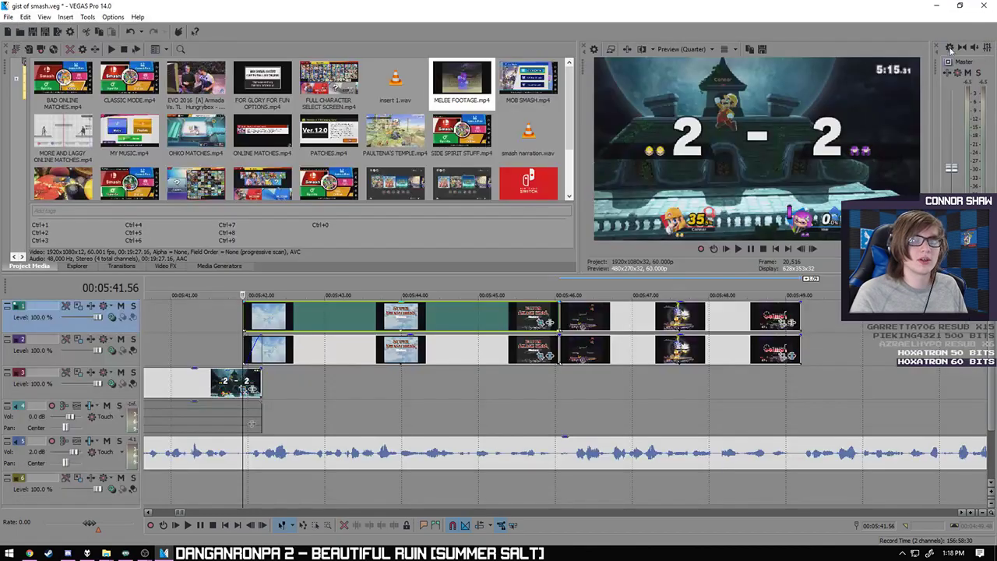
- Enable the mask in the Pan/Crop of the track 1 Melee gameplay and paste the copied mask keyframe at its start
click(564, 318)
right_click(564, 318)
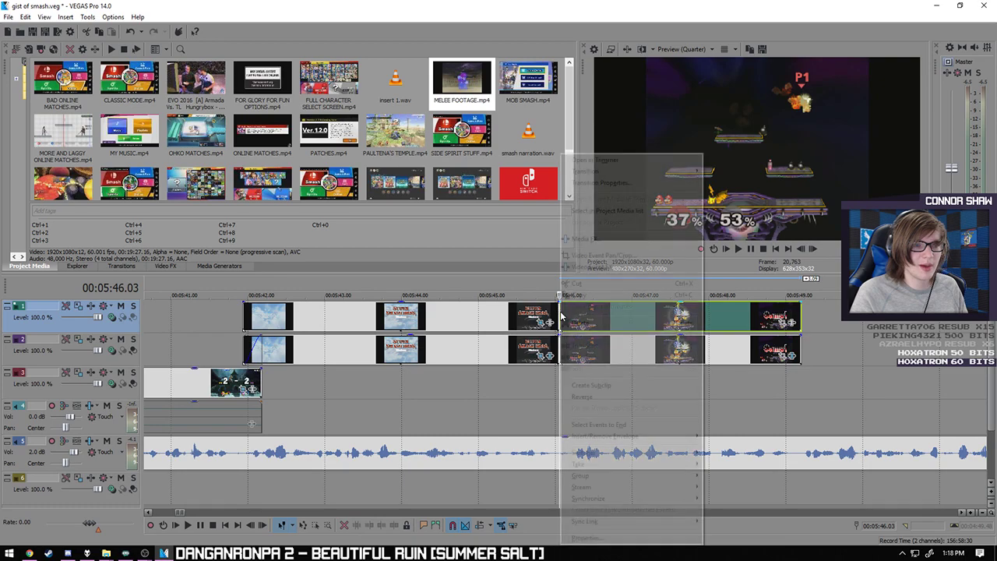
click(585, 254)
click(66, 465)
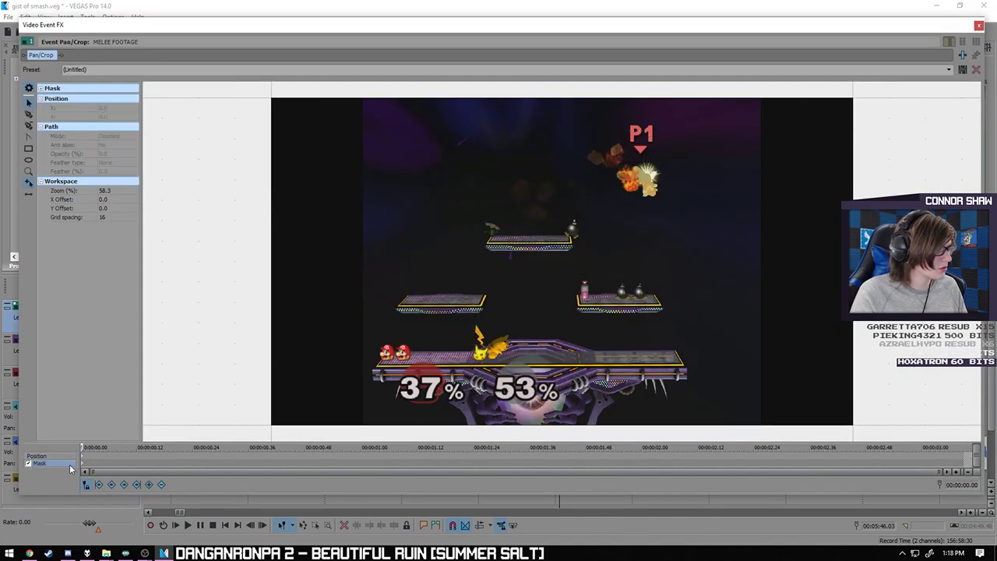
click(84, 467)
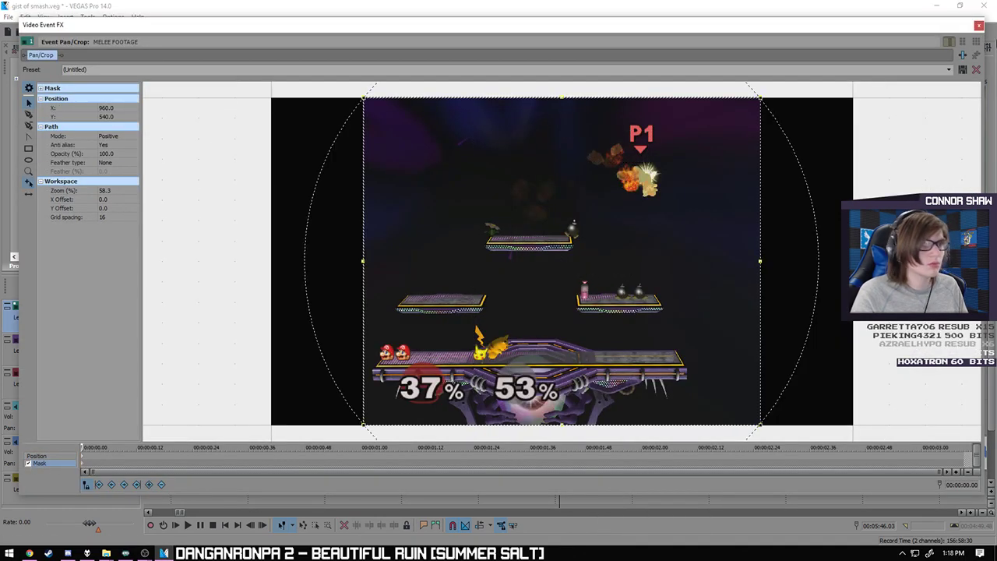
click(978, 26)
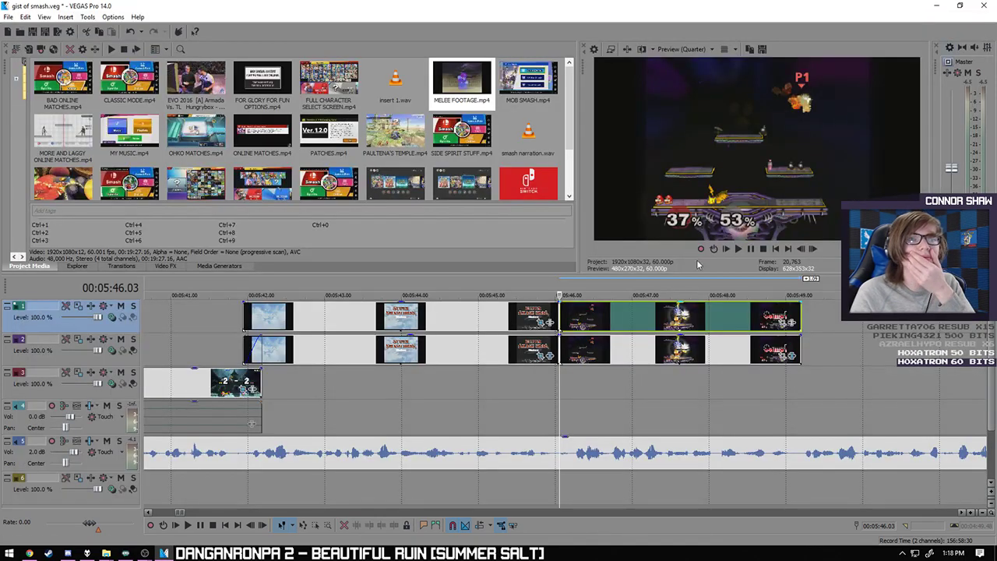
- Scrub through the masked Melee gameplay between 00:05:47.12 and 00:05:49.04 to check the picture
click(588, 373)
click(647, 383)
scroll(675, 379, up, 3)
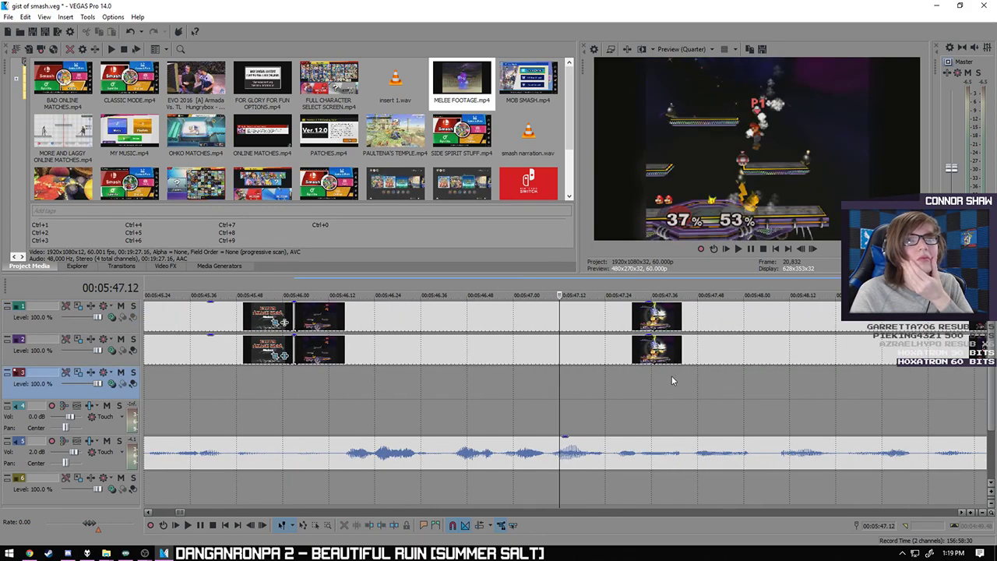
click(694, 361)
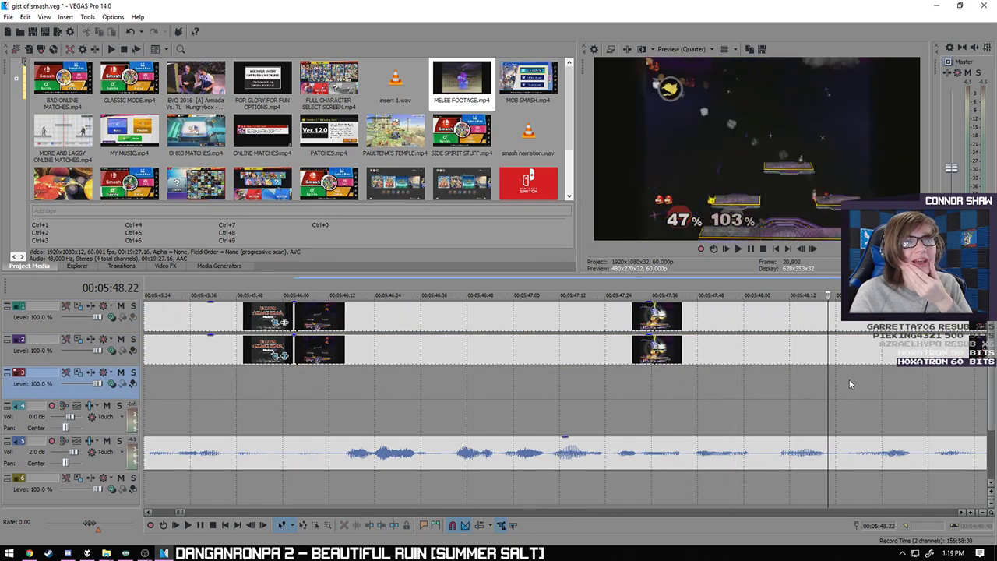
scroll(623, 392, down, 3)
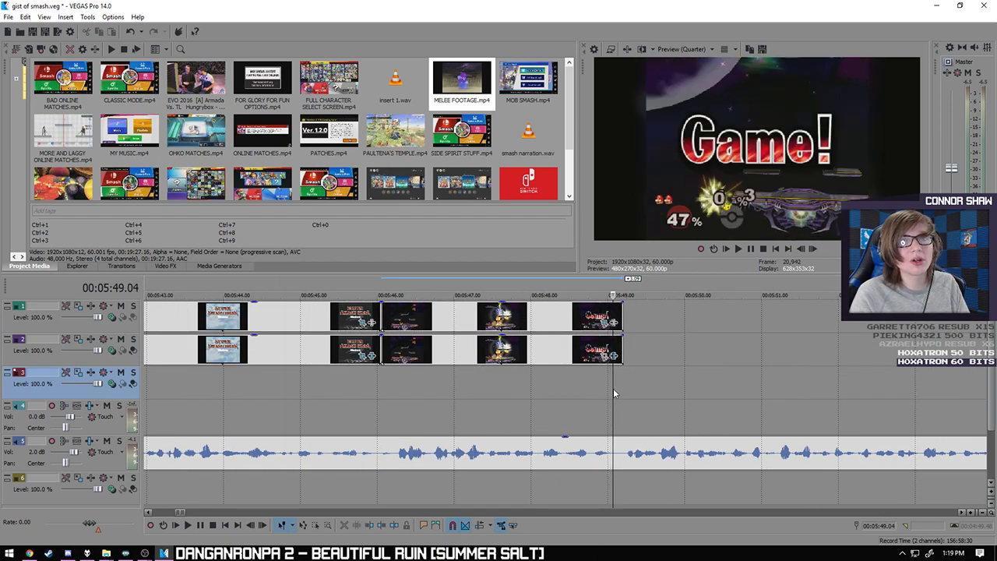
key(space)
key(Left)
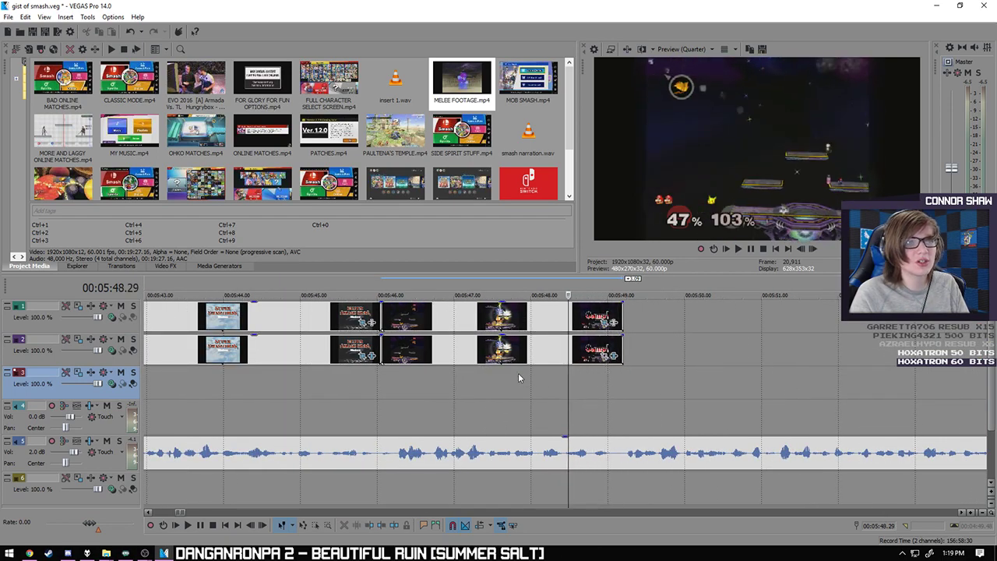
key(Left)
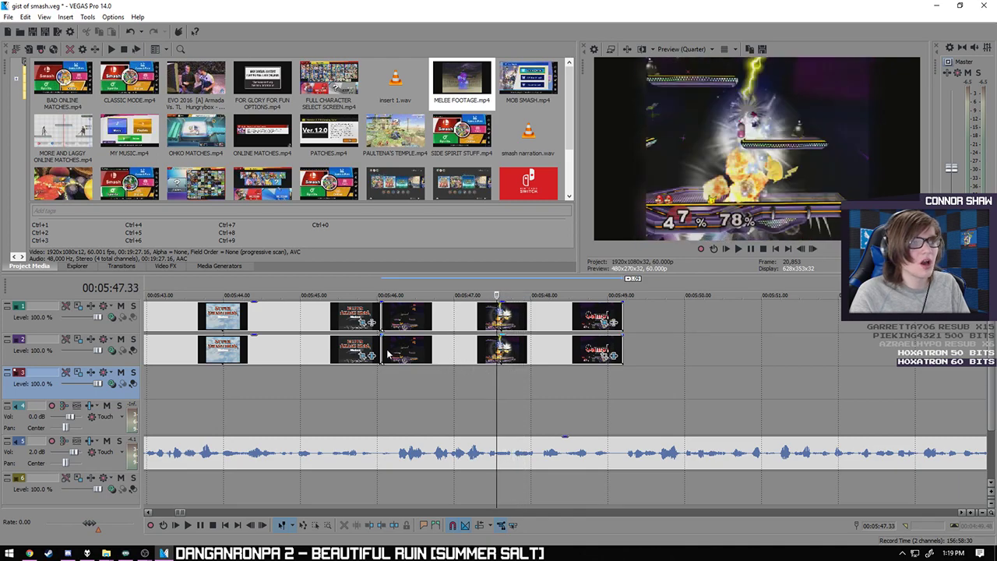
- Copy the second position keyframe from the Pan/Crop of the defocused title clip on track 2
scroll(364, 388, down, 3)
click(346, 349)
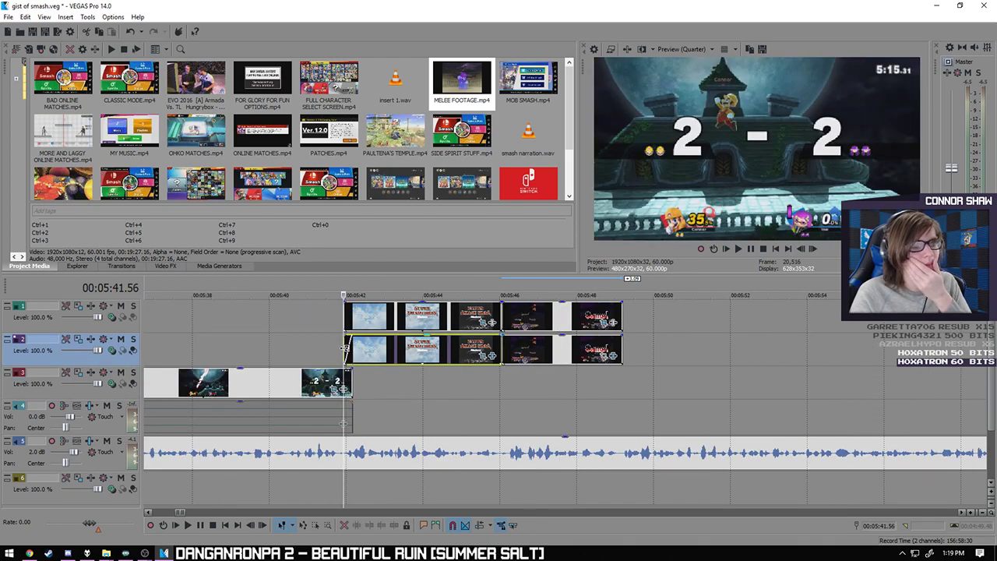
right_click(345, 348)
click(391, 259)
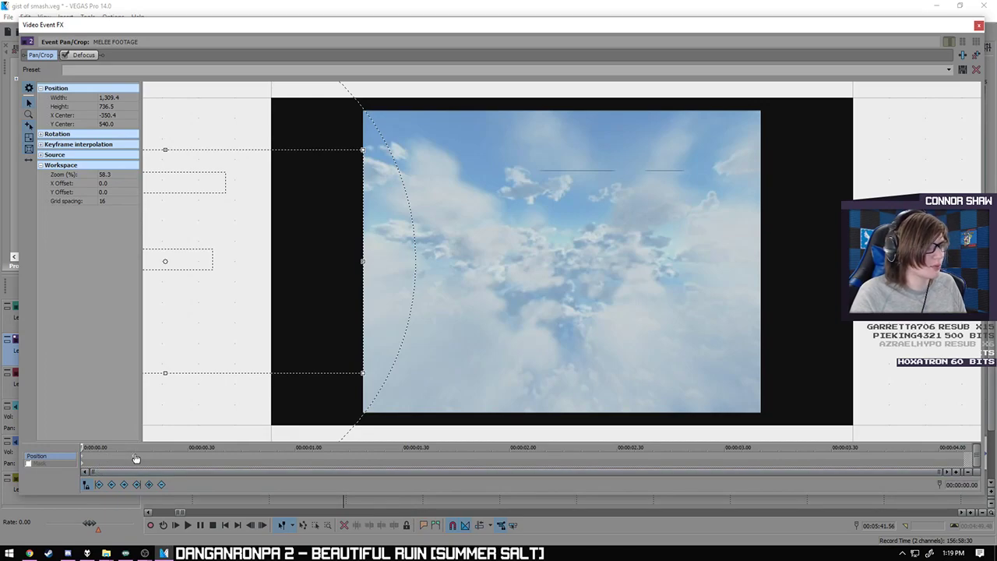
click(135, 459)
click(978, 26)
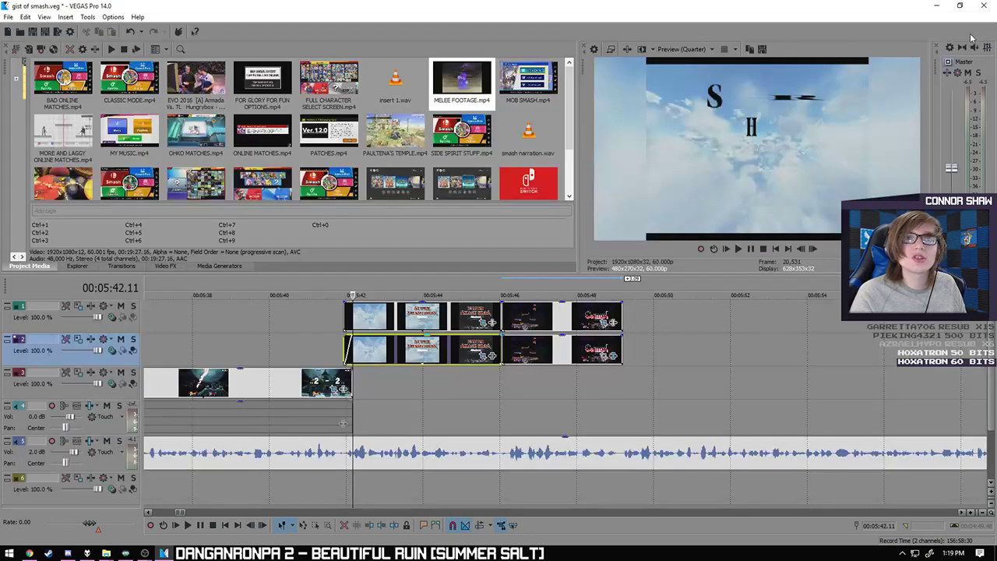
- Paste the copied position keyframe at the start of the track 2 Melee gameplay's Pan/Crop
click(504, 345)
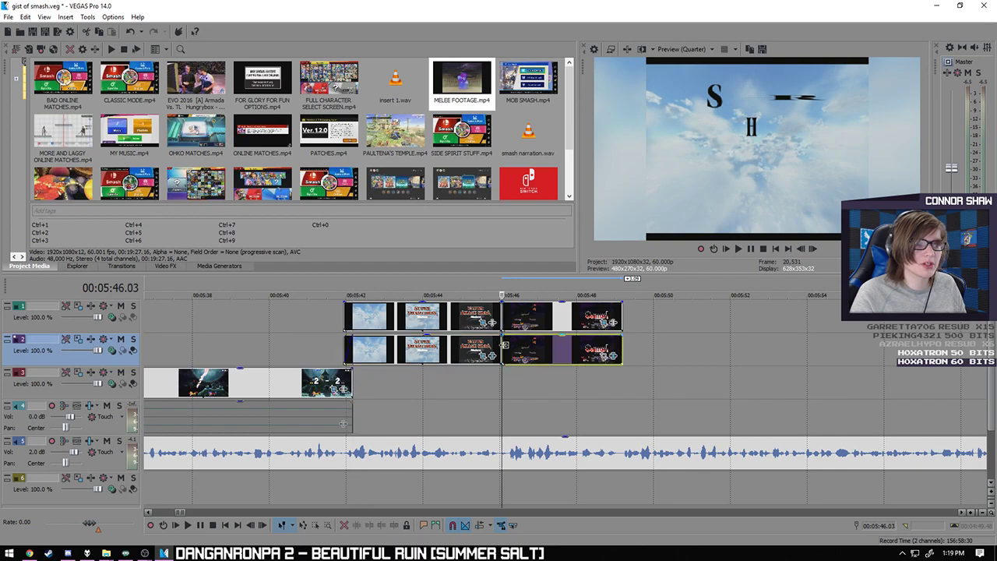
right_click(504, 344)
click(546, 255)
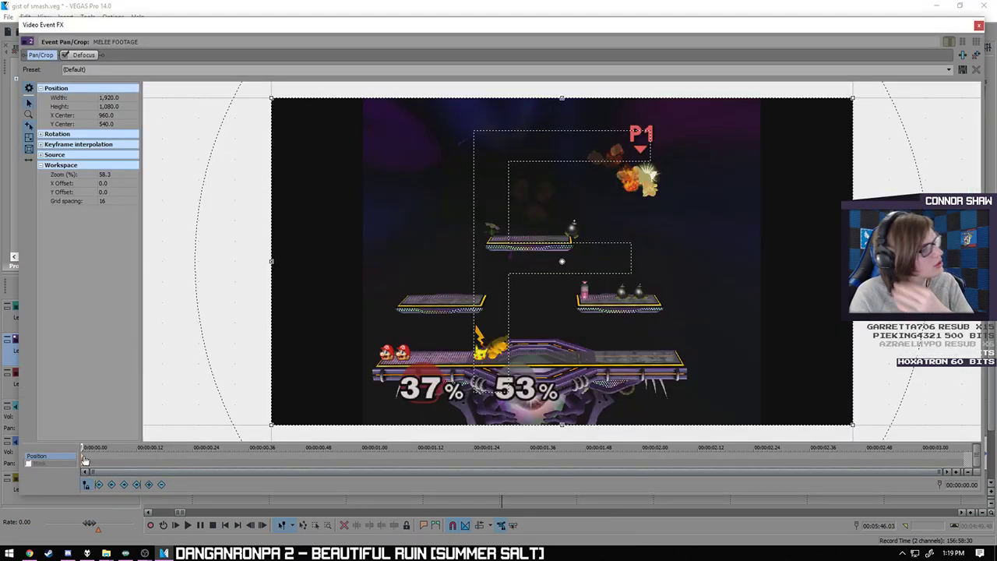
key(ctrl+v)
click(979, 26)
scroll(775, 379, up, 2)
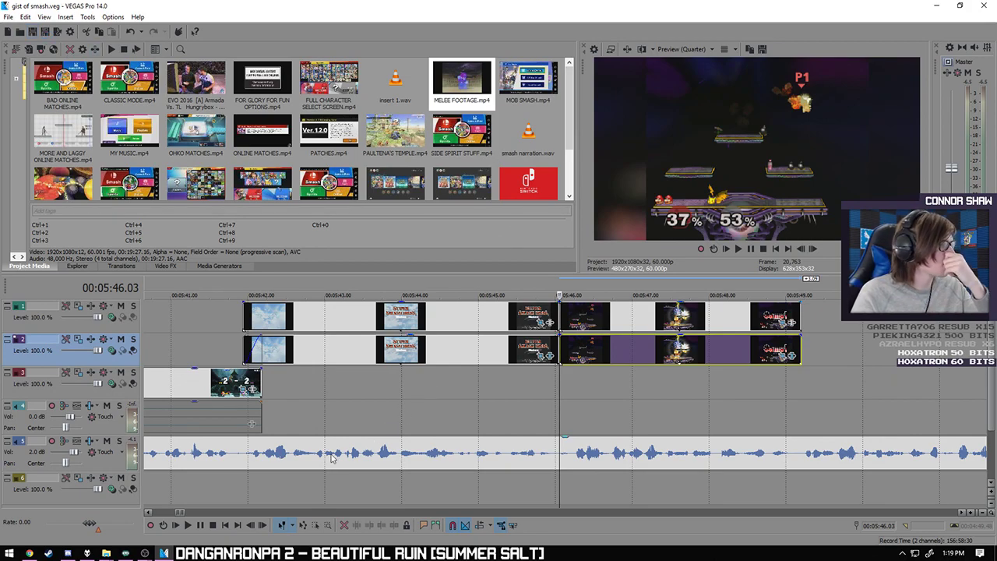
- Play the Melee gameplay with its blurred background from 00:05:46.03 and scrub back through its ending
click(187, 526)
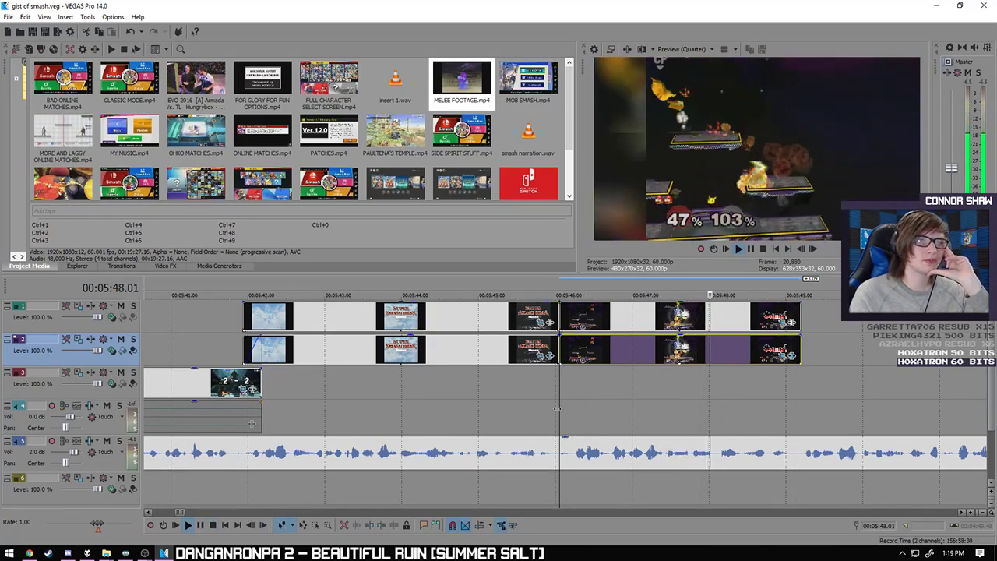
key(space)
scroll(704, 383, up, 3)
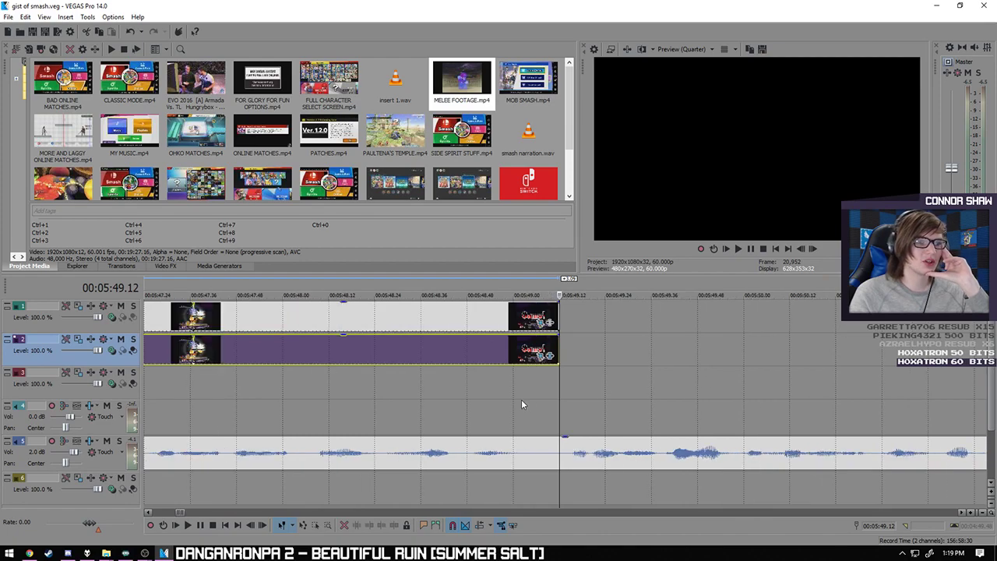
click(521, 400)
click(429, 393)
click(371, 393)
scroll(385, 393, down, 3)
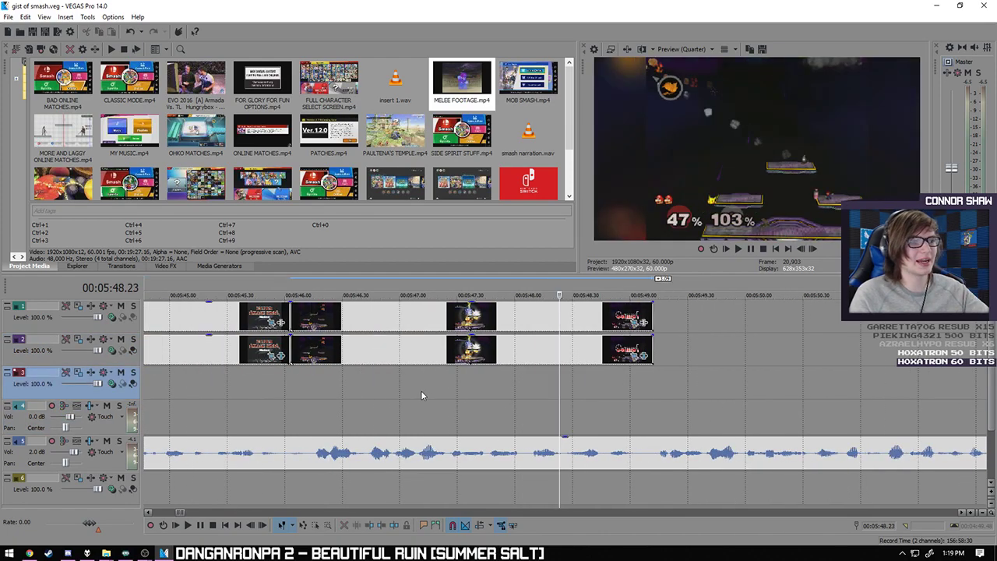
- Play the Melee gameplay back and forth between 00:05:46 and 00:05:49 to check it against the narration
click(421, 391)
key(space)
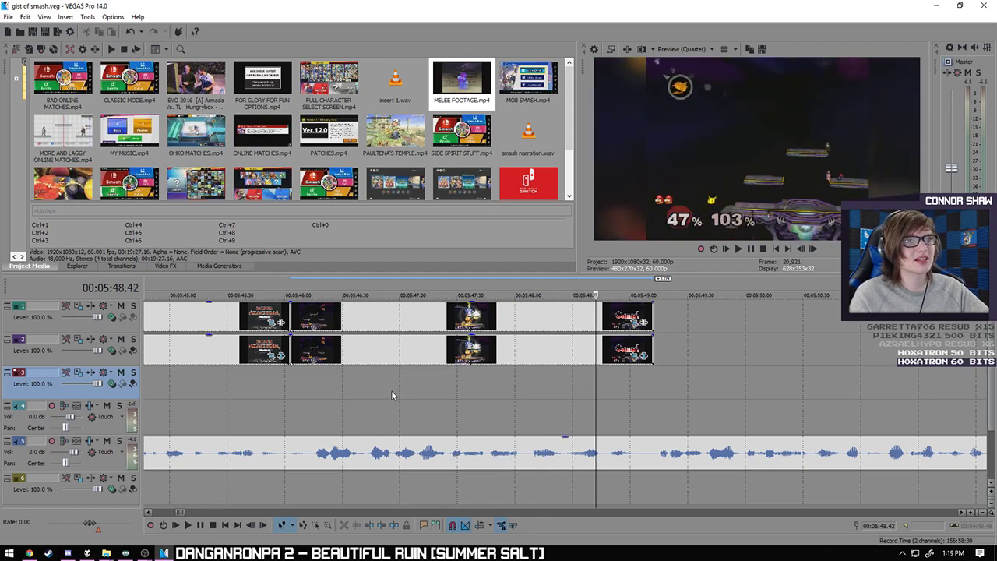
key(j)
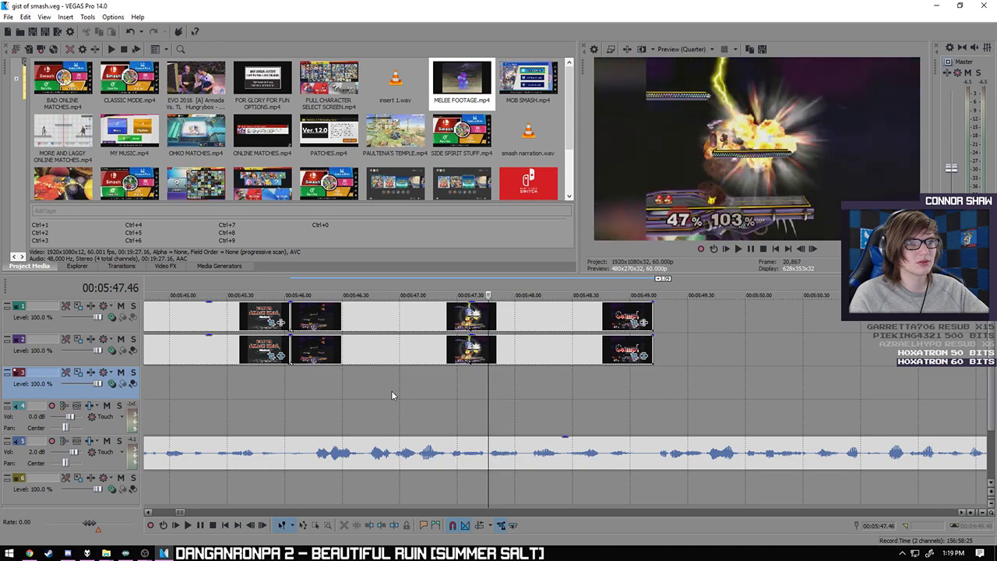
key(l)
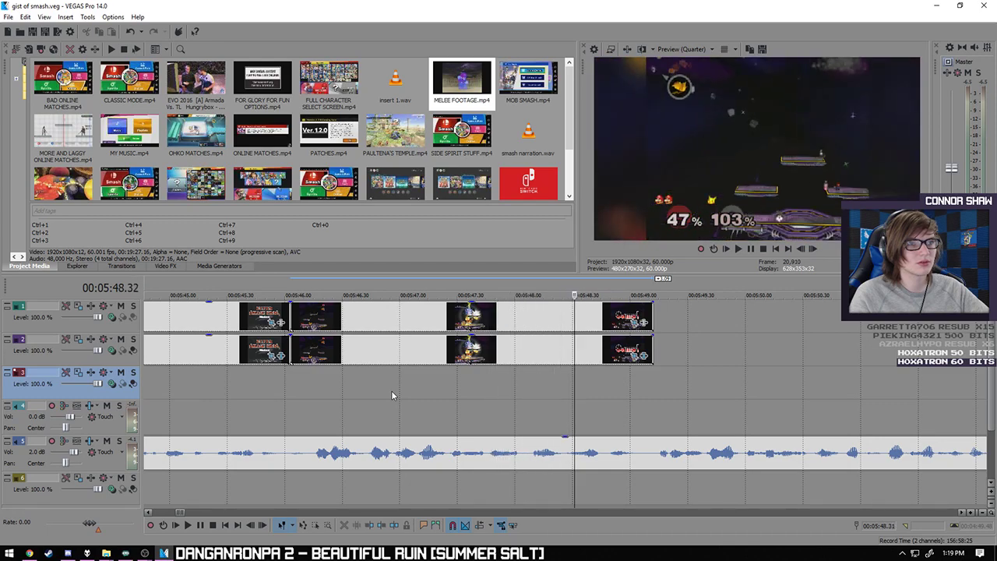
key(j)
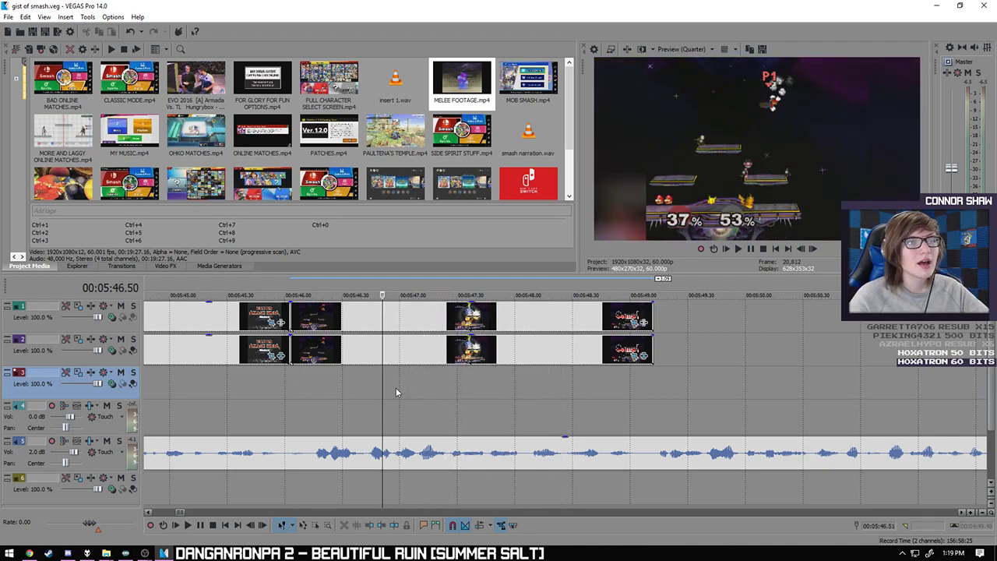
key(l)
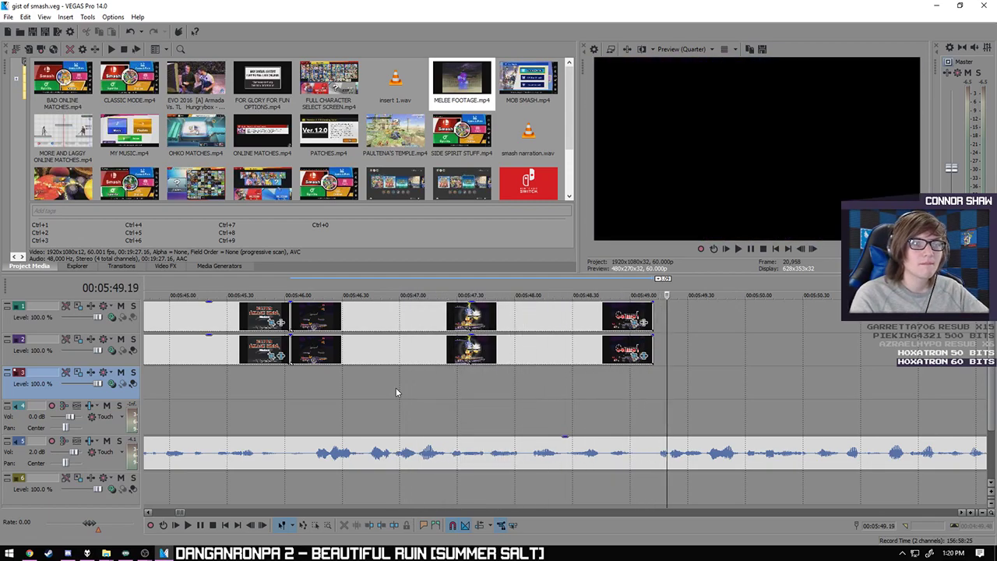
- Play the narration from the end of the Melee gameplay, stop it, and return the playhead to 00:05:49.12
click(653, 393)
key(space)
scroll(689, 420, down, 5)
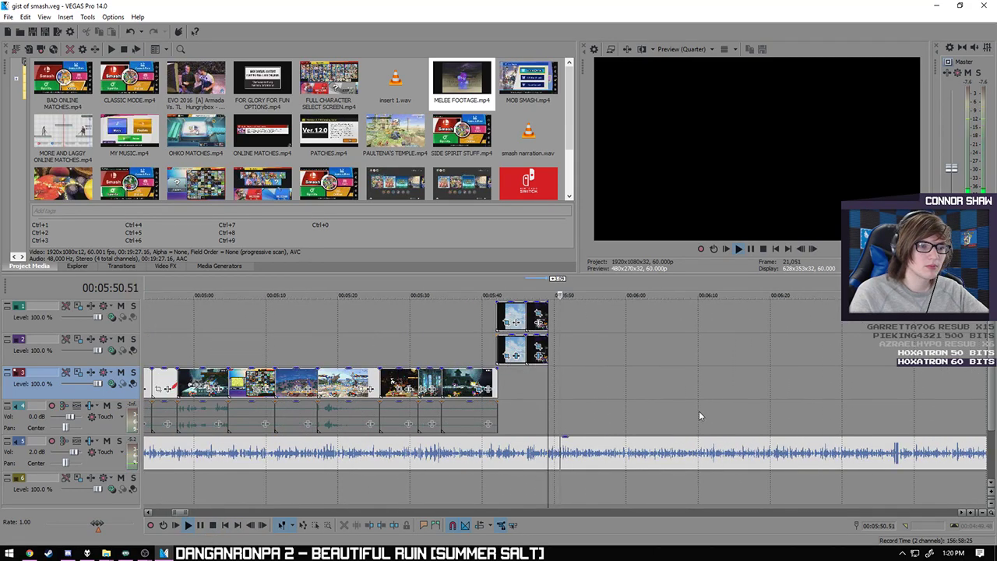
click(201, 529)
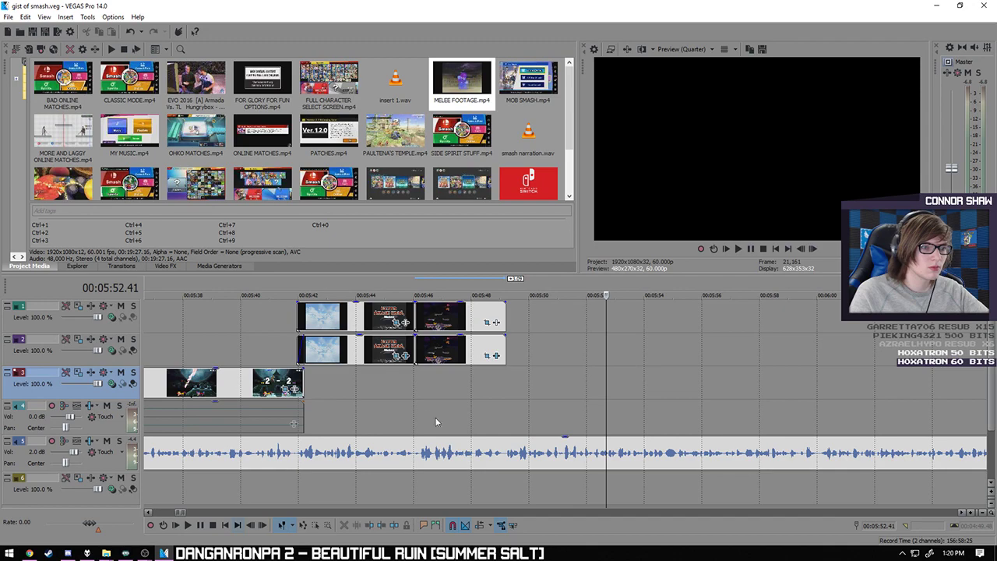
click(514, 393)
scroll(673, 378, down, 3)
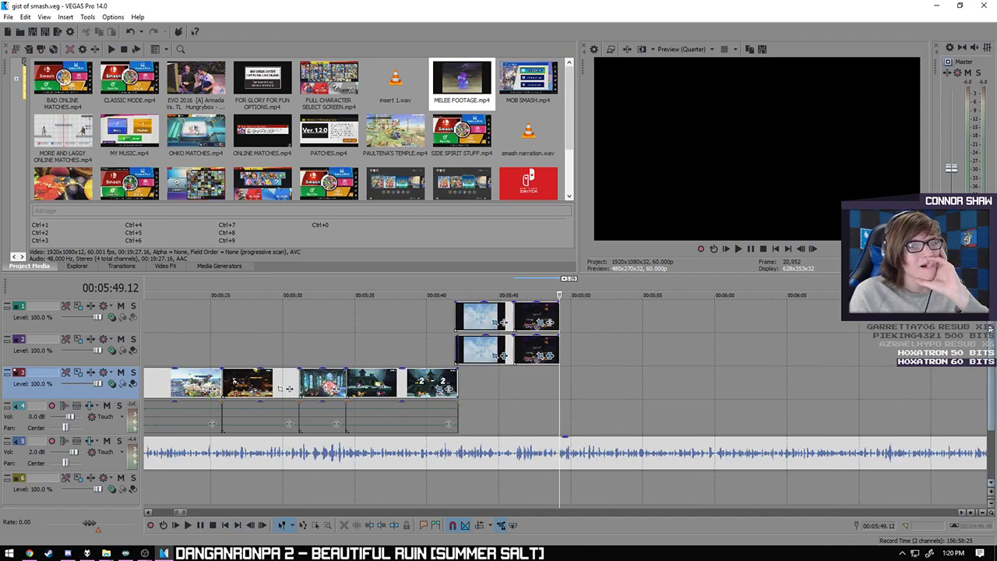
- Look over the earlier sections of the edit around 00:04:39.54 and the start of the Melee title clip at 00:05:42.11
scroll(711, 480, down, 5)
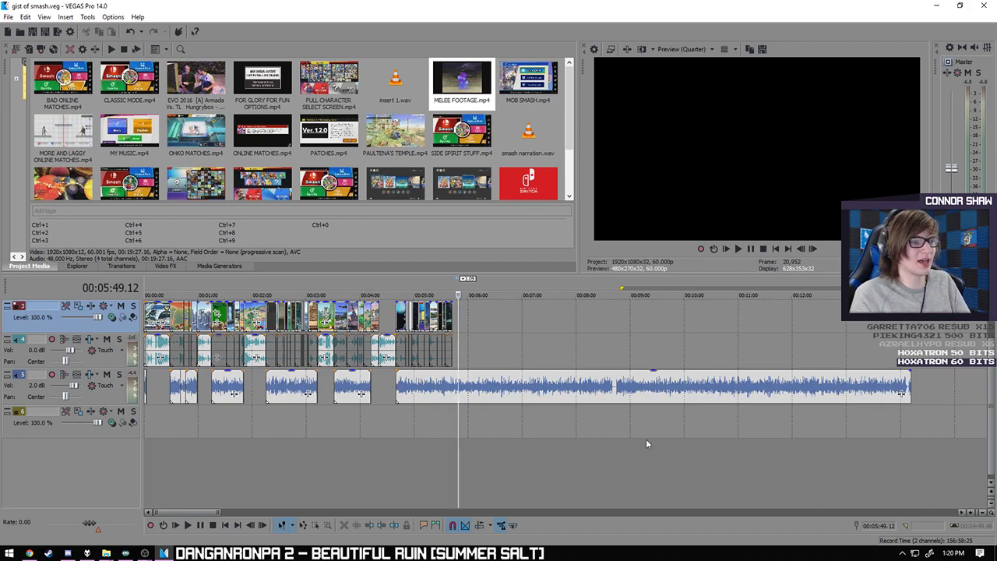
click(384, 430)
click(392, 429)
scroll(468, 448, up, 5)
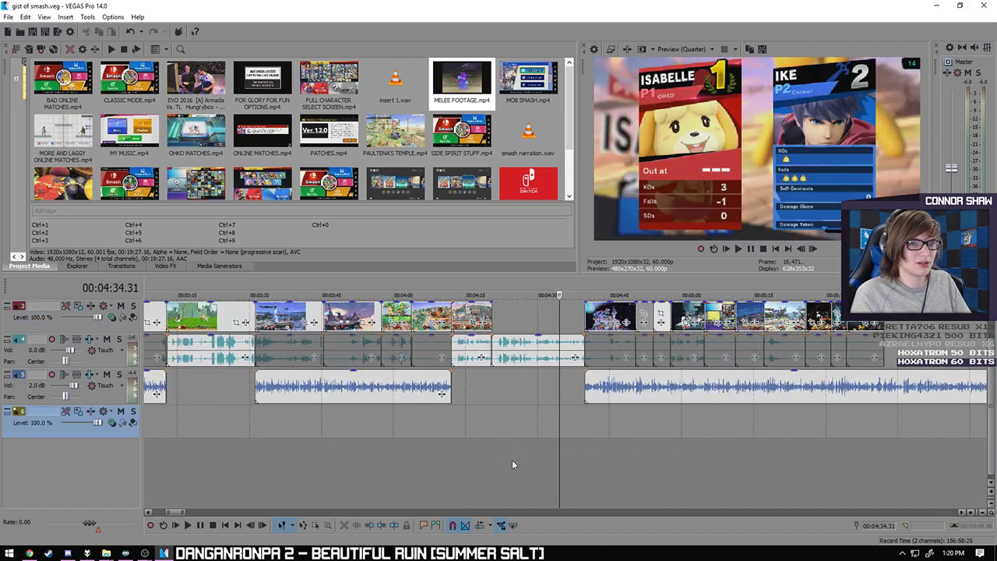
click(564, 445)
click(579, 441)
click(589, 436)
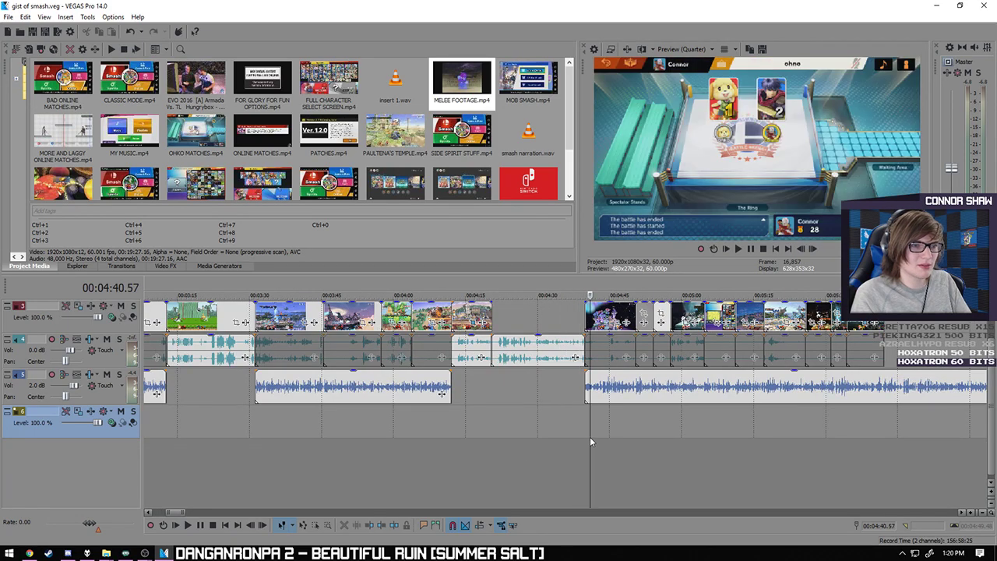
click(586, 443)
scroll(600, 438, down, 5)
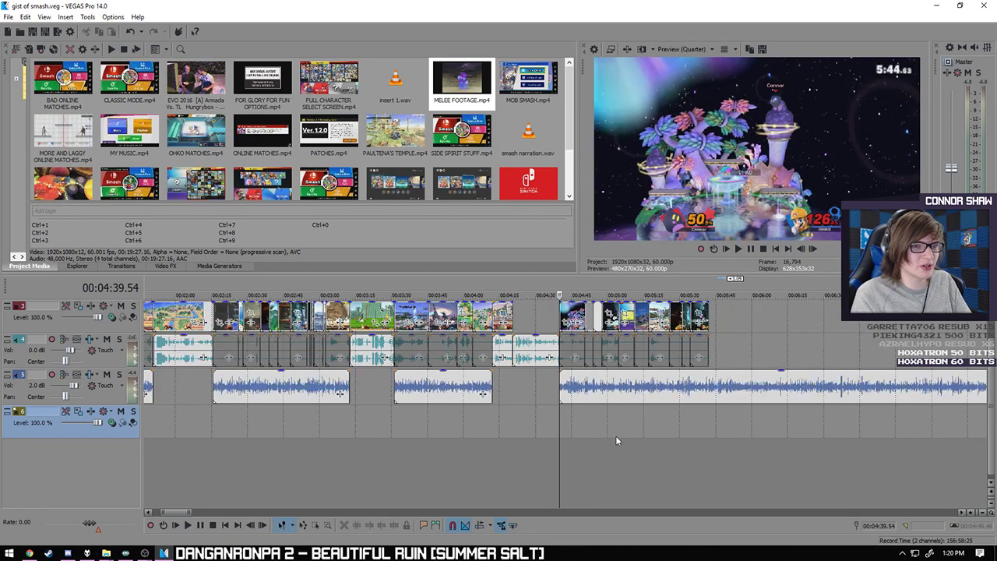
click(680, 421)
click(670, 421)
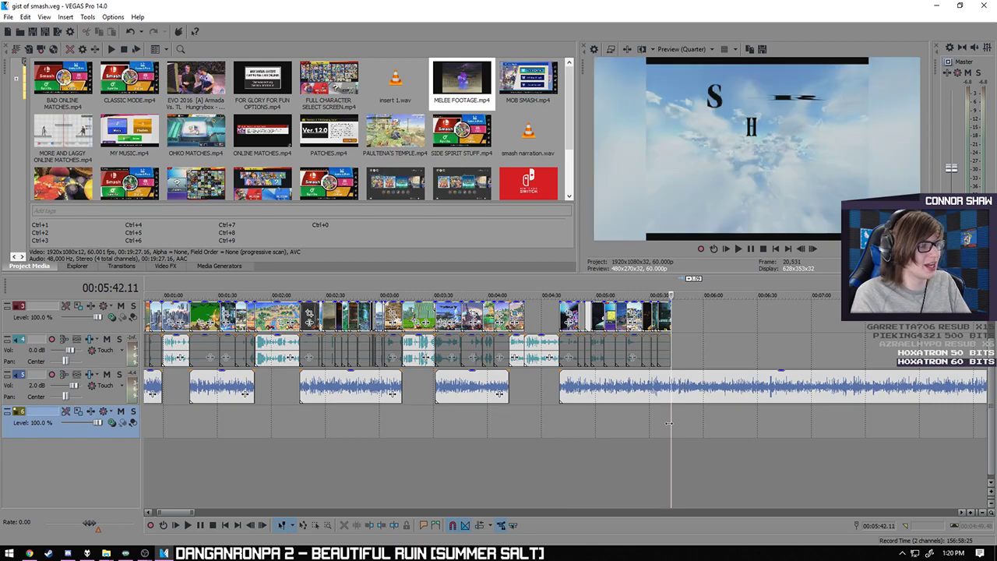
scroll(669, 423, up, 2)
scroll(994, 337, up, 2)
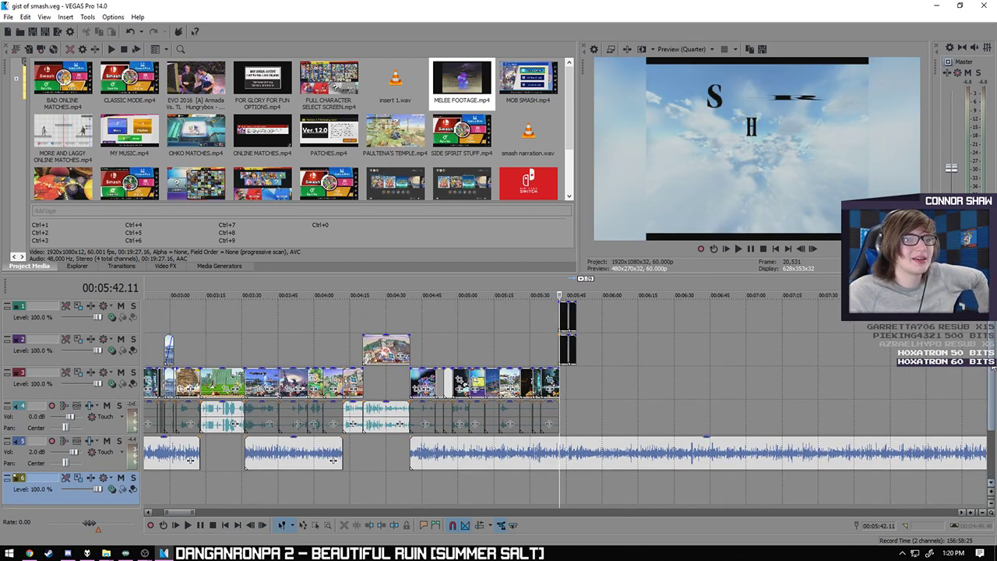
- Add MELEE FOOTAGE.mp4 to the empty track 6 beyond the finished edit and delete its two audio tracks
scroll(991, 374, down, 2)
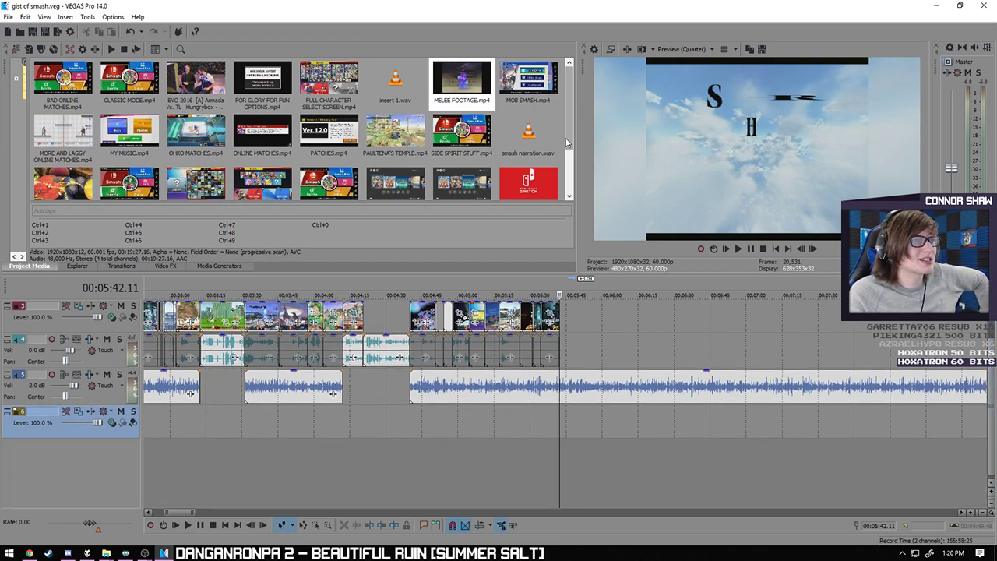
scroll(567, 142, down, 2)
scroll(557, 134, up, 2)
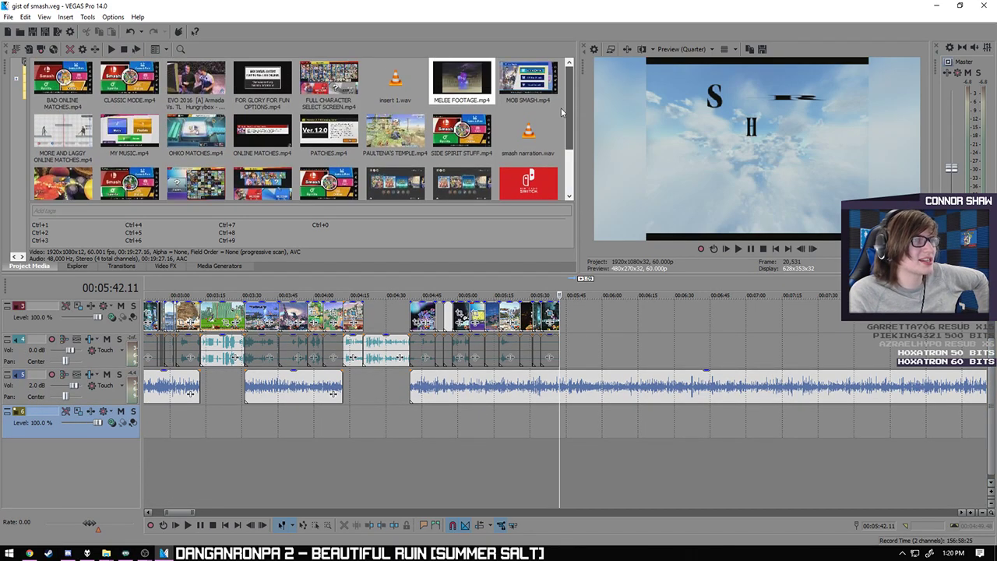
drag(485, 82, 667, 444)
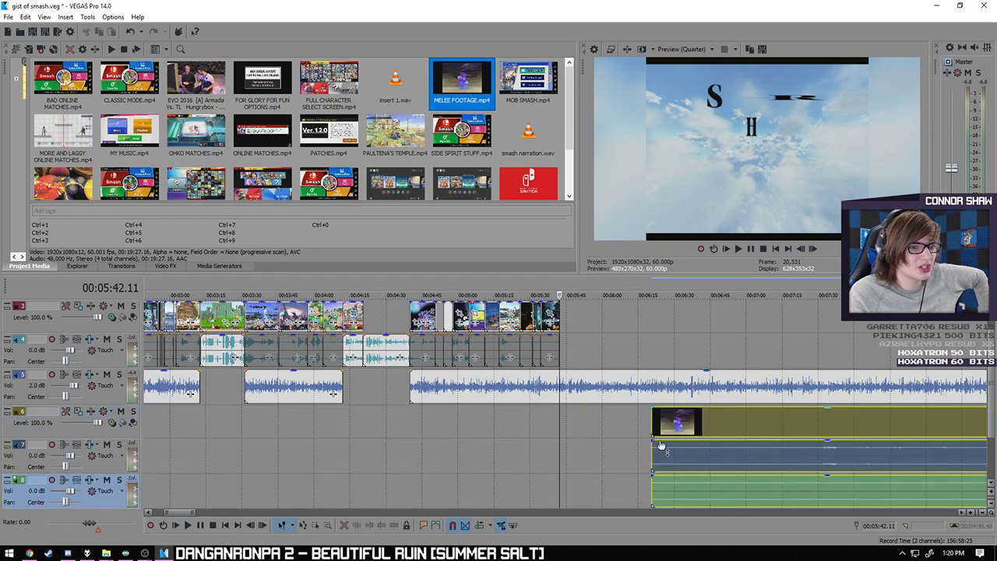
click(109, 468)
key(Delete)
click(109, 467)
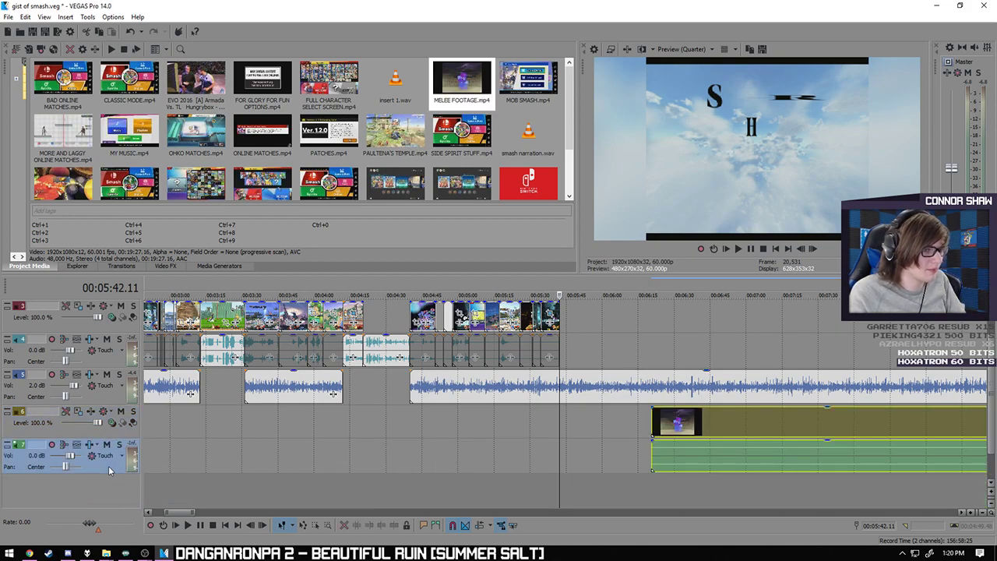
key(Delete)
- Scrub through the new Melee footage on track 6, including 00:12:26 and 00:17:25, in search of a suitable fight
scroll(557, 468, down, 5)
click(635, 432)
click(755, 431)
click(818, 431)
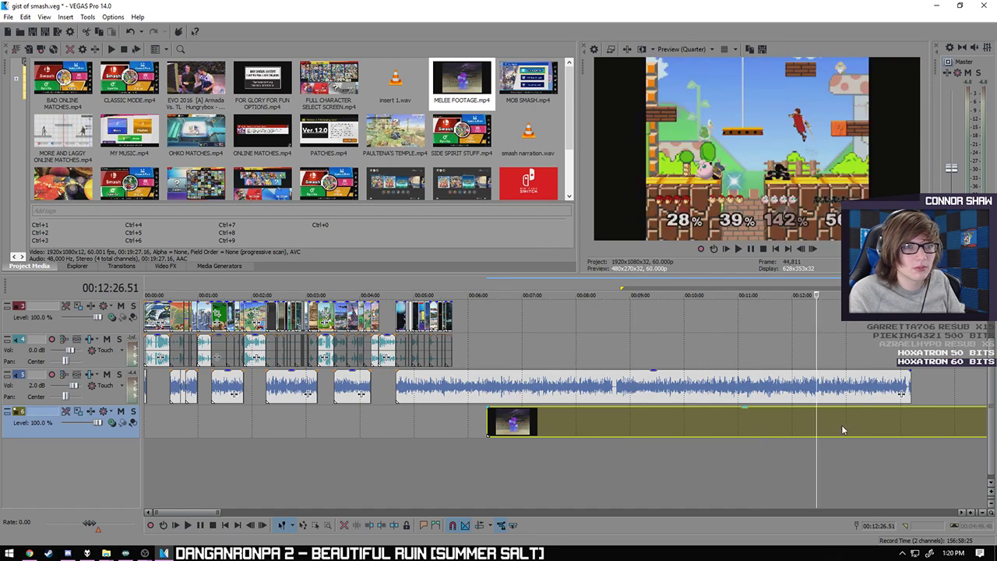
key(Right)
key(Right)
key(Right)
key(Right)
key(Right)
key(Right)
key(Right)
key(Right)
key(Right)
key(Right)
key(Right)
key(Right)
key(Right)
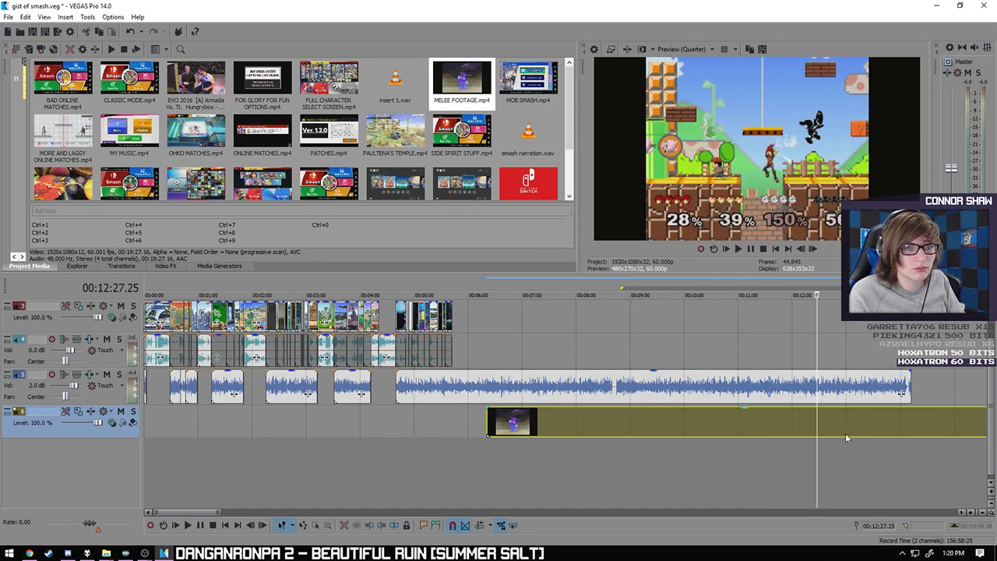
click(874, 433)
scroll(779, 430, down, 1)
click(616, 423)
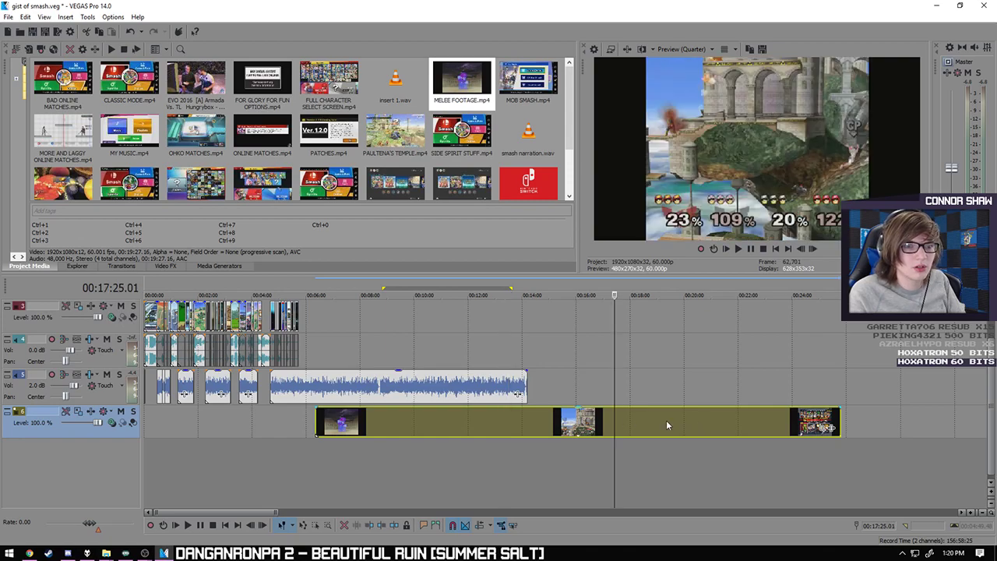
- Examine the temple-stage fight in the track 6 Melee footage between 00:18:16 and 00:18:40 for a usable starting moment
scroll(627, 423, up, 2)
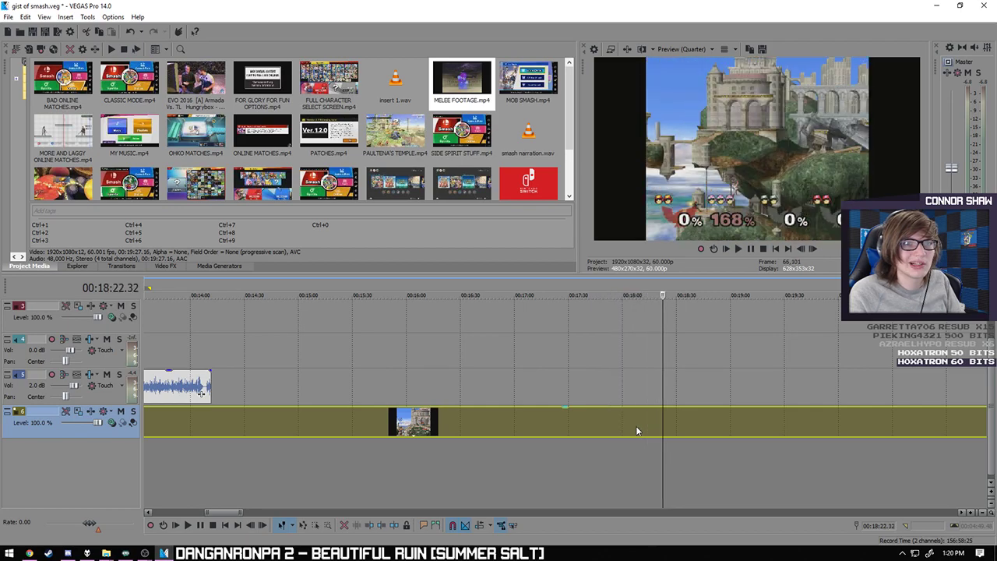
key(j)
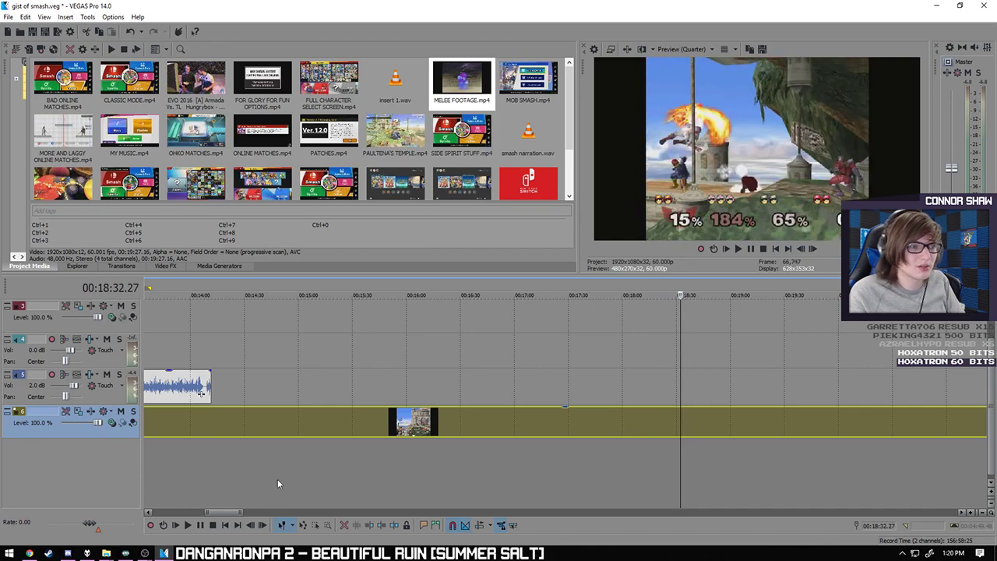
click(188, 525)
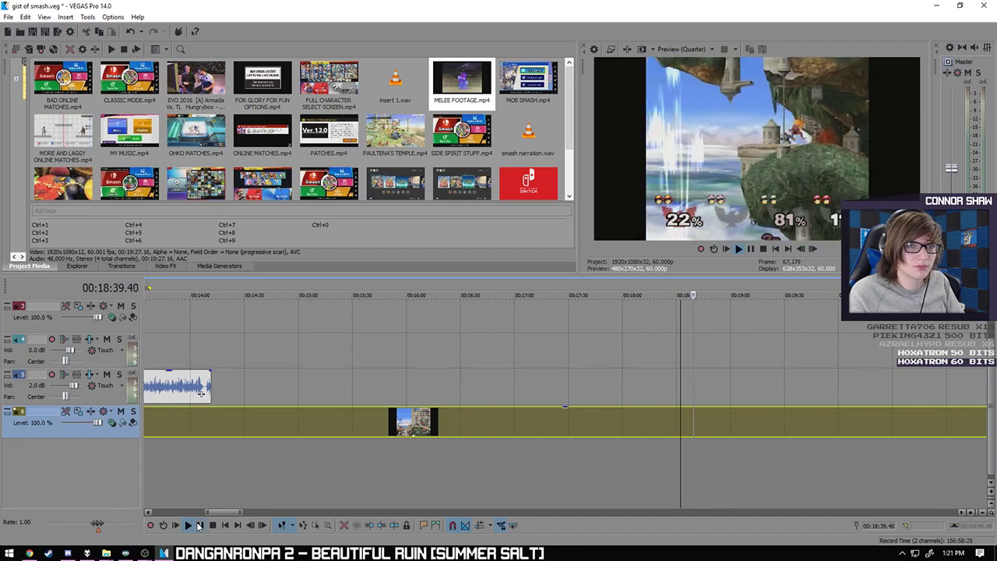
click(201, 527)
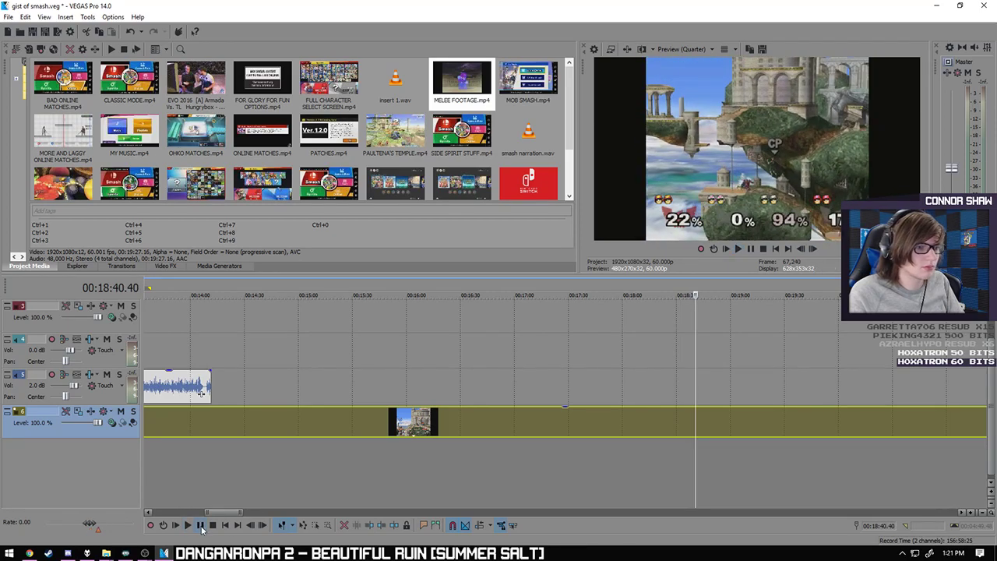
click(650, 431)
scroll(668, 437, up, 2)
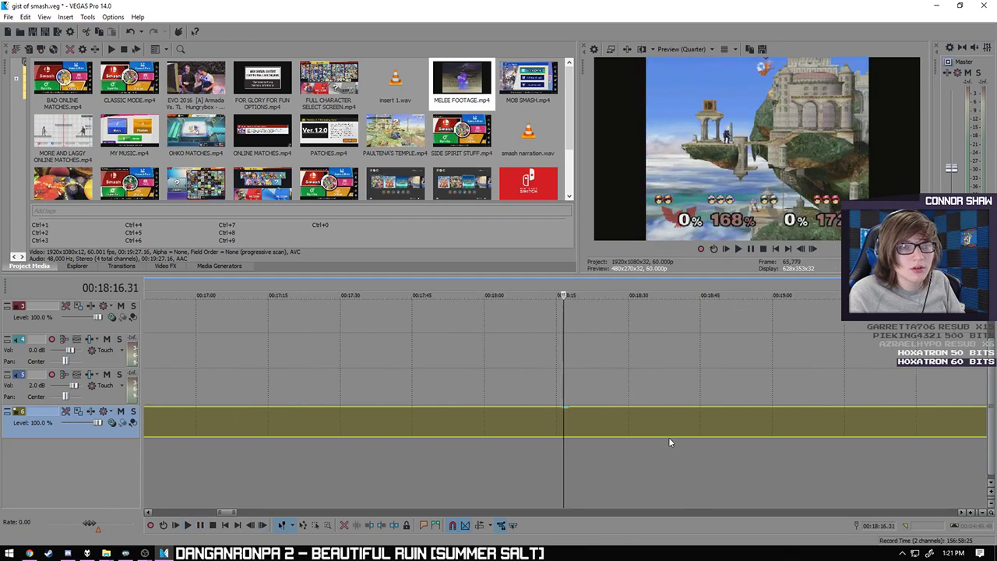
scroll(671, 437, up, 2)
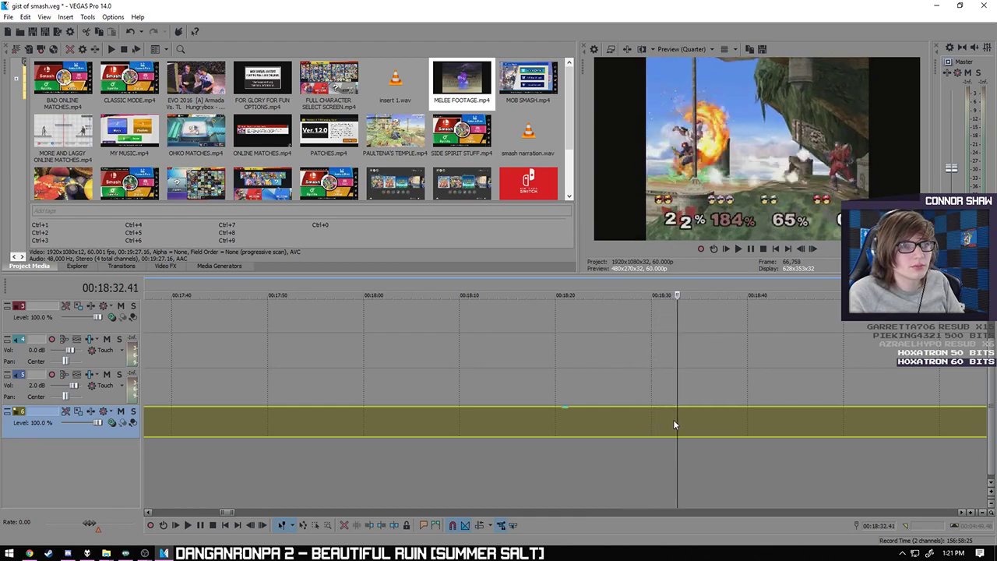
- Cut away the track 6 Melee footage before 00:18:30.11 and move the remainder to track 3 after the edited clips
key(j)
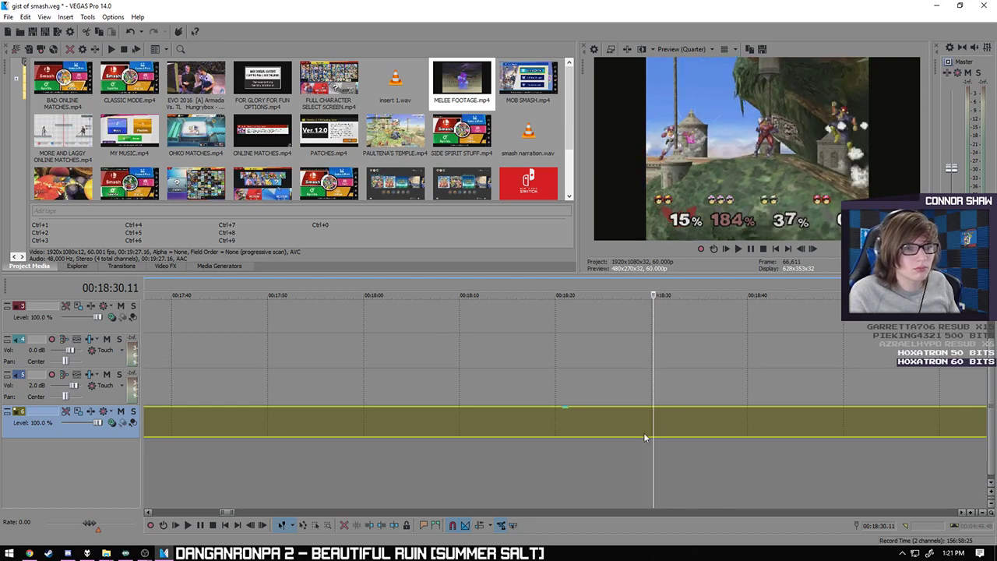
scroll(508, 436, down, 3)
scroll(508, 436, down, 5)
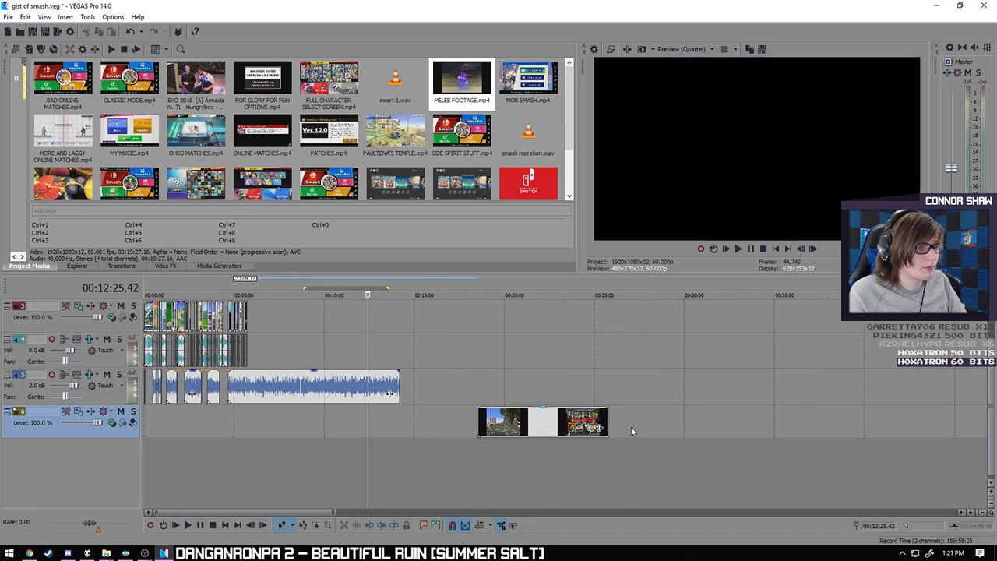
drag(566, 425, 346, 321)
scroll(375, 354, up, 1)
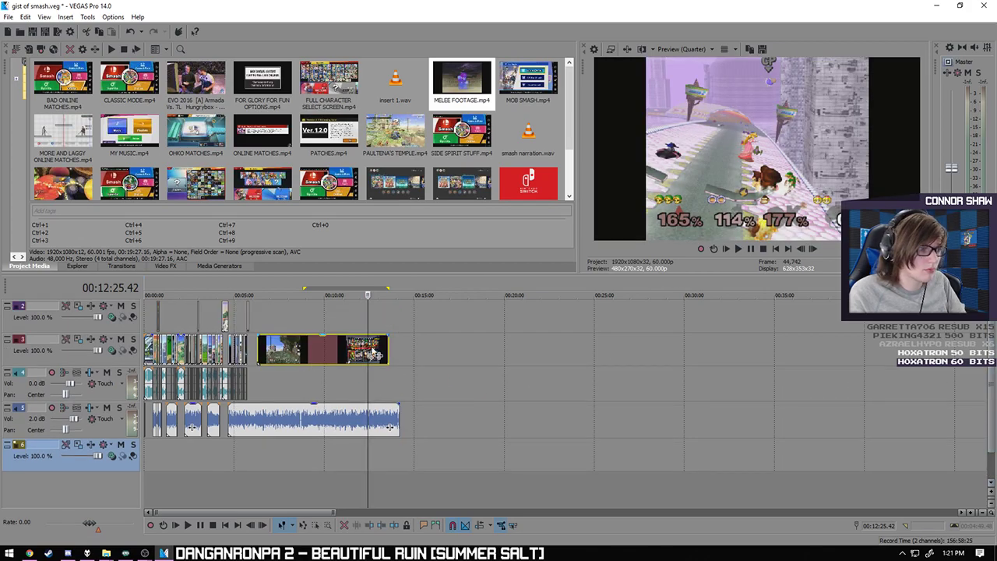
- Move the trimmed temple-stage footage to track 1, starting directly after the first Melee gameplay at 00:05:49.12
click(265, 319)
scroll(265, 319, up, 8)
scroll(992, 371, up, 1)
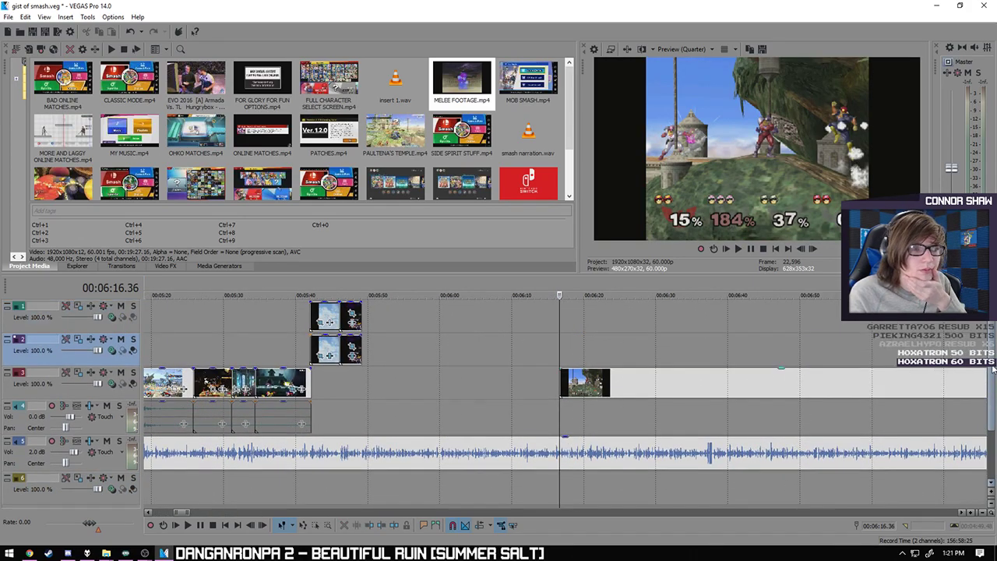
click(718, 386)
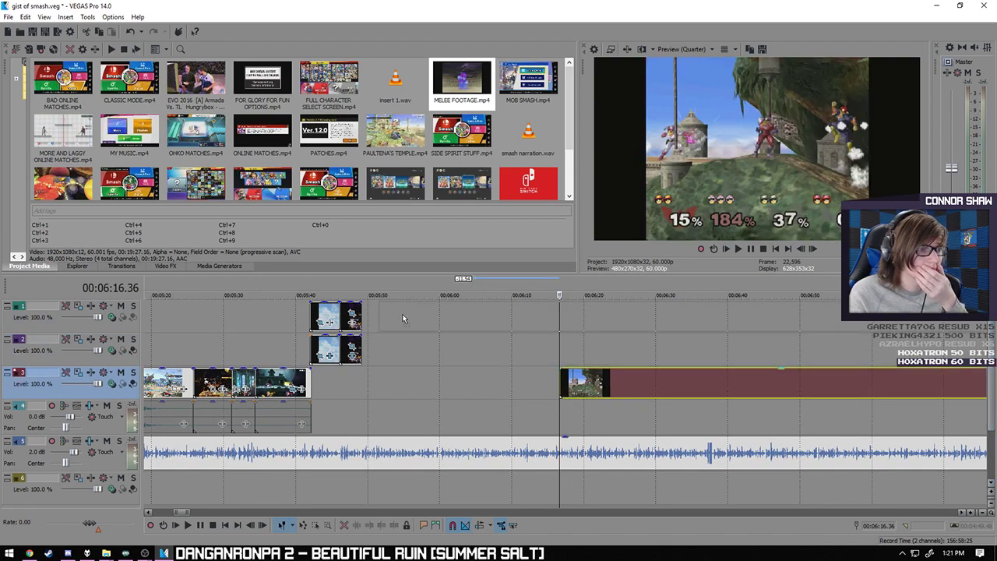
key(ctrl+z)
key(ctrl+z)
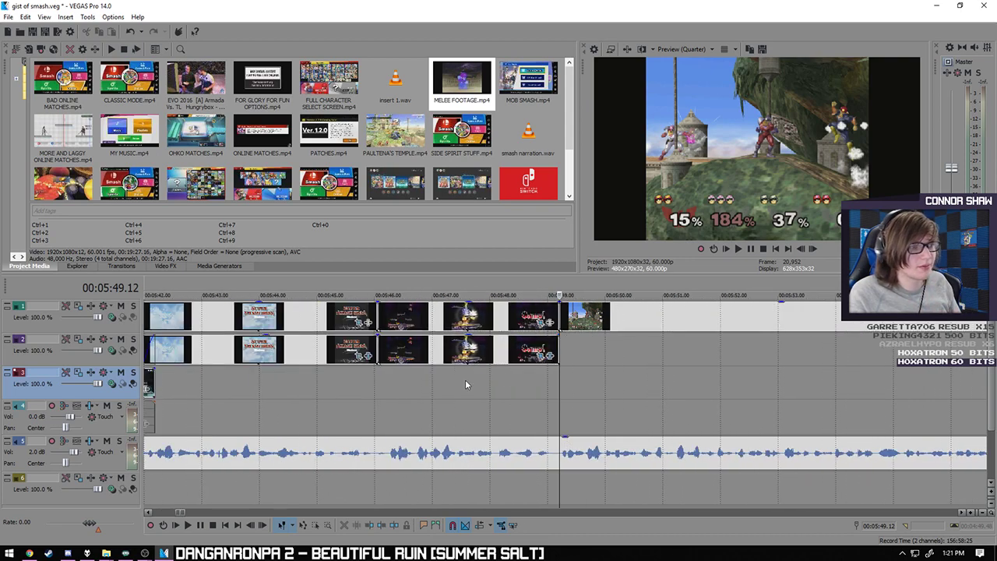
- Trim the temple-stage Melee clip on track 1 to end at 00:05:52.38 in time with the narration, removing the rest
key(space)
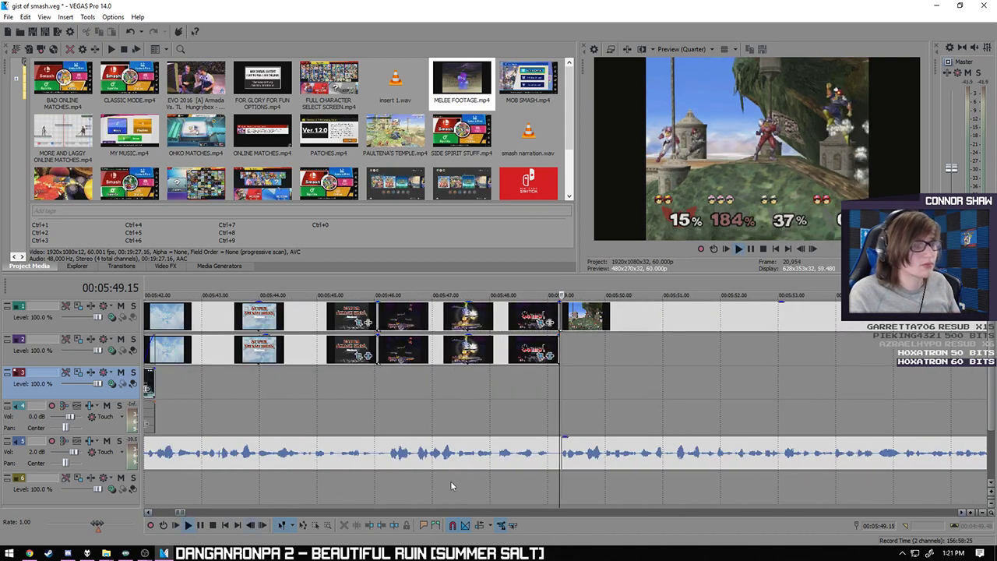
scroll(646, 428, down, 3)
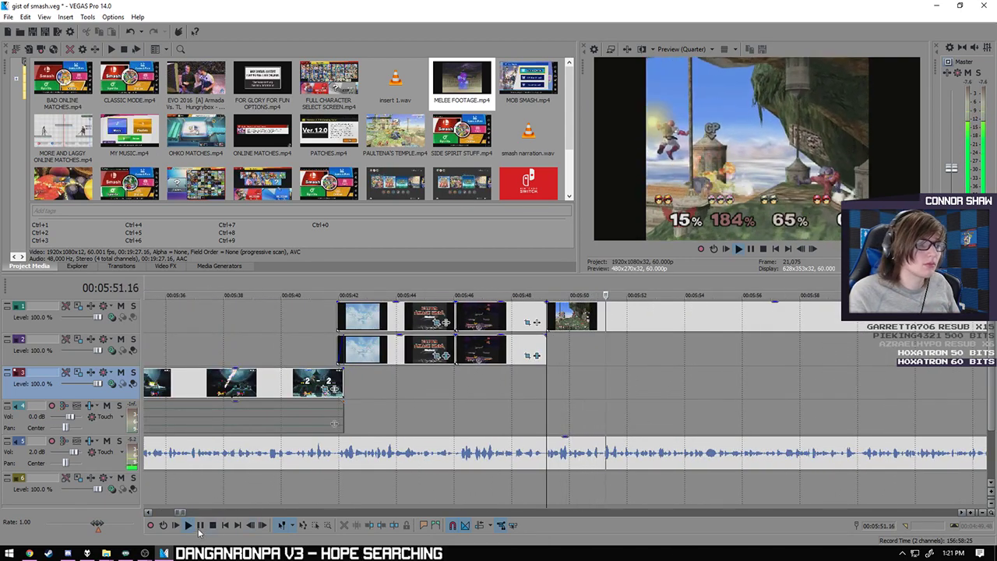
click(200, 526)
scroll(519, 436, up, 3)
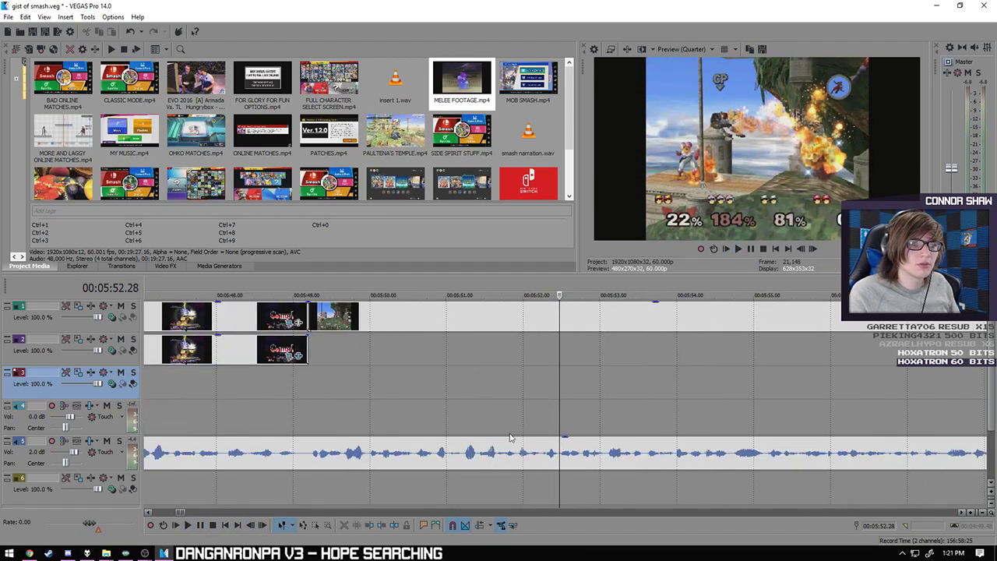
scroll(474, 430, up, 3)
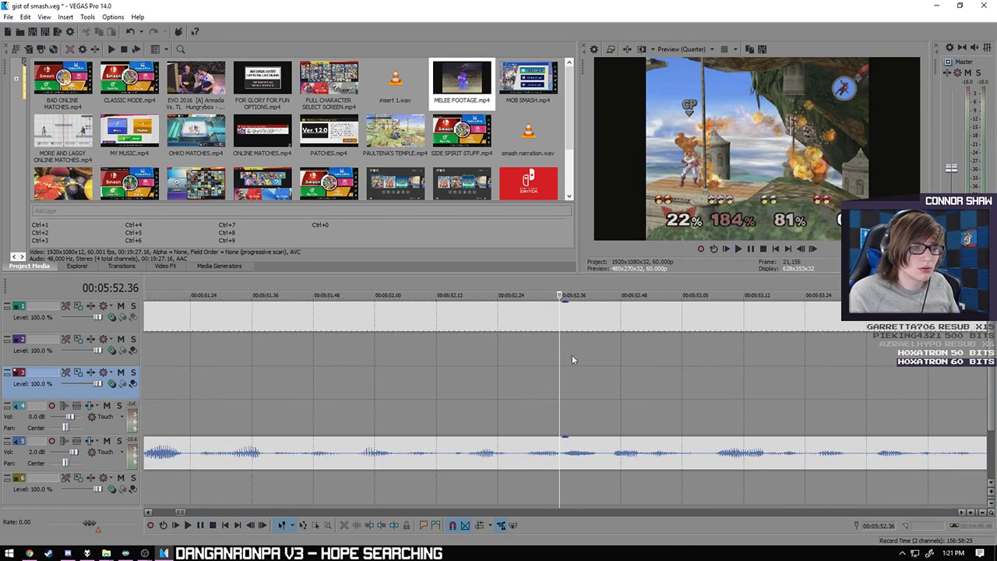
click(562, 330)
click(566, 326)
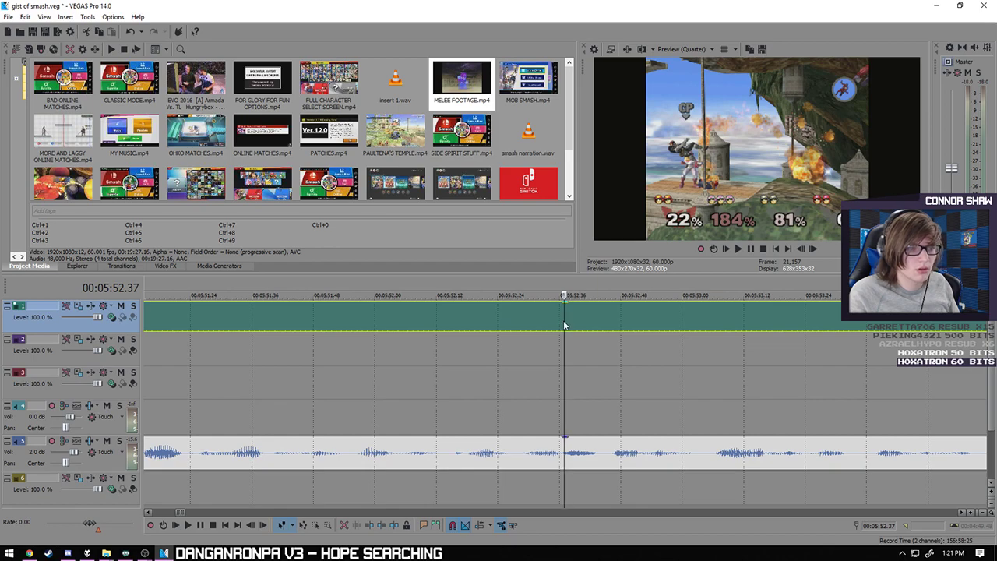
click(187, 530)
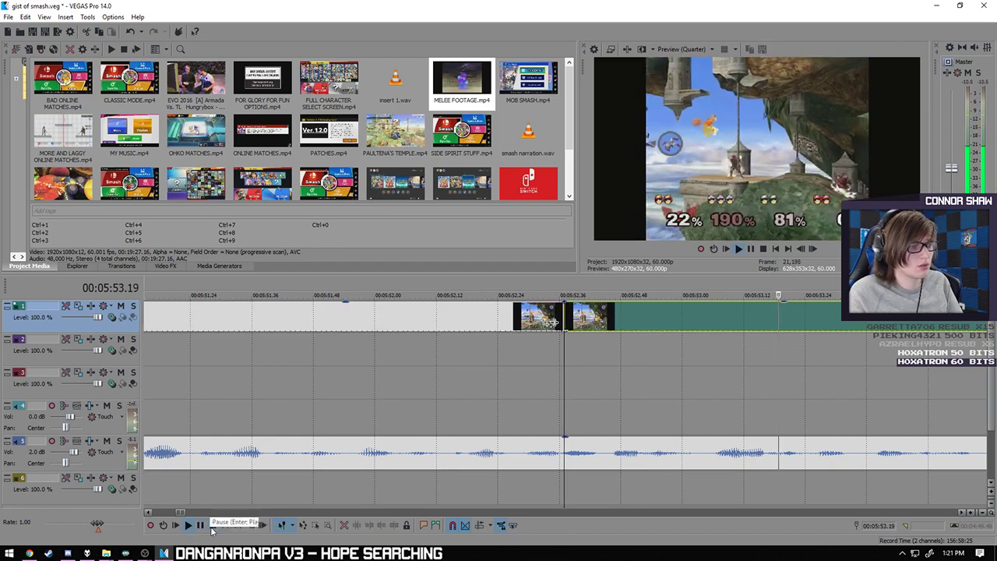
drag(563, 315, 569, 314)
click(561, 360)
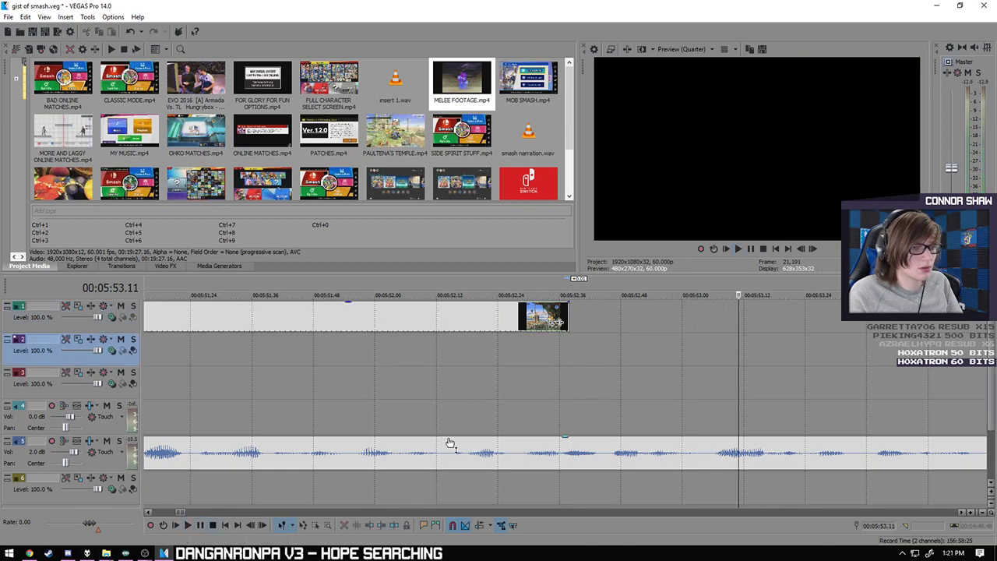
- Duplicate the trimmed temple-stage clip onto track 2, starting at 00:05:49.12 directly beneath the original
scroll(452, 445, down, 5)
click(331, 317)
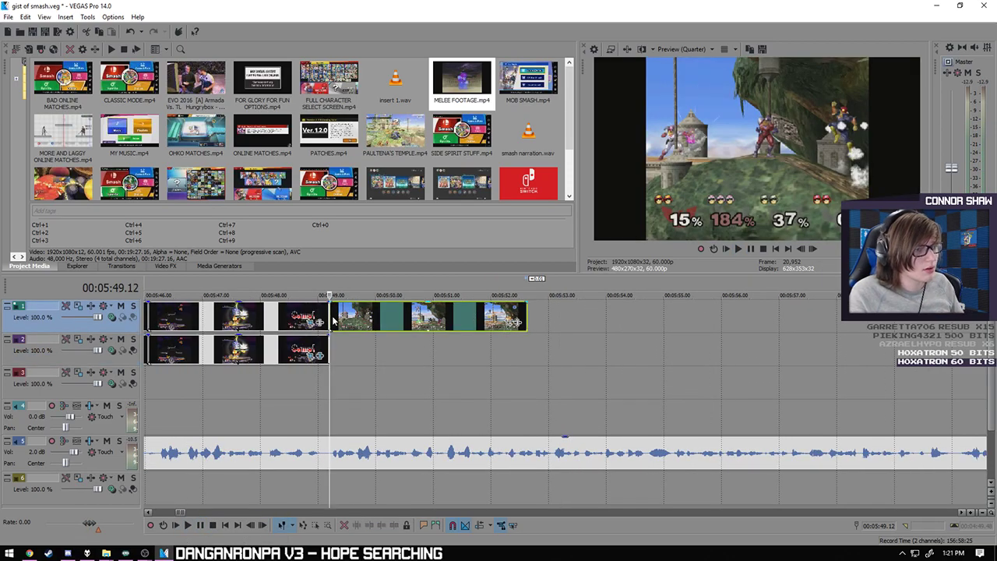
key(ctrl+z)
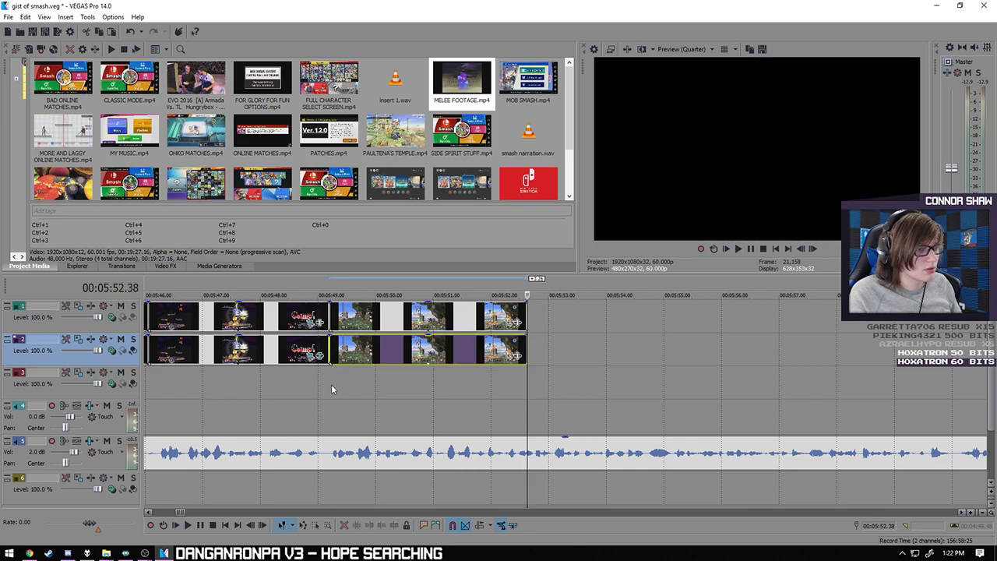
- Copy the pan/crop mask from the first Melee gameplay clip on track 1 to the temple-stage clip beside it and enable the mask
scroll(333, 390, down, 3)
click(309, 314)
right_click(310, 314)
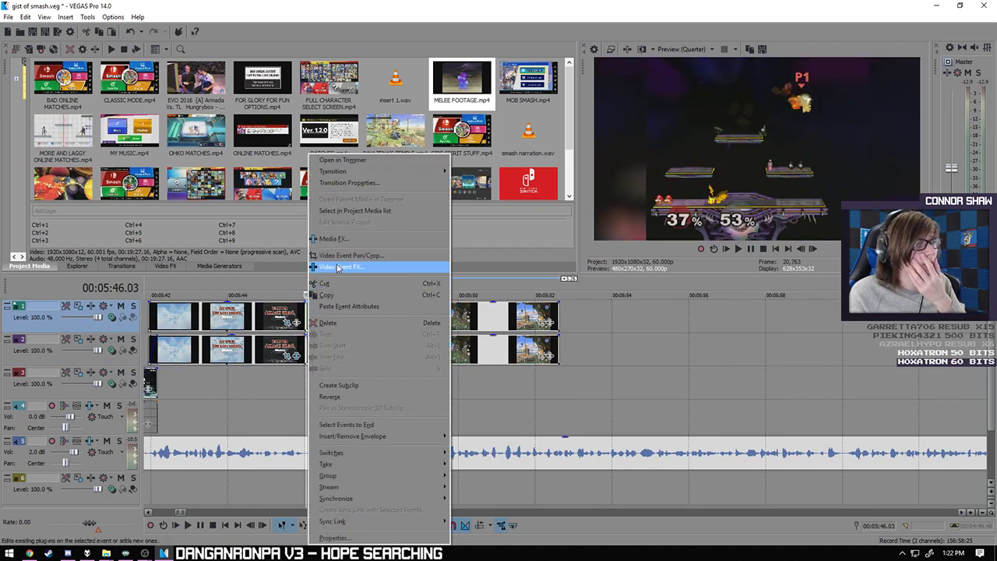
click(343, 266)
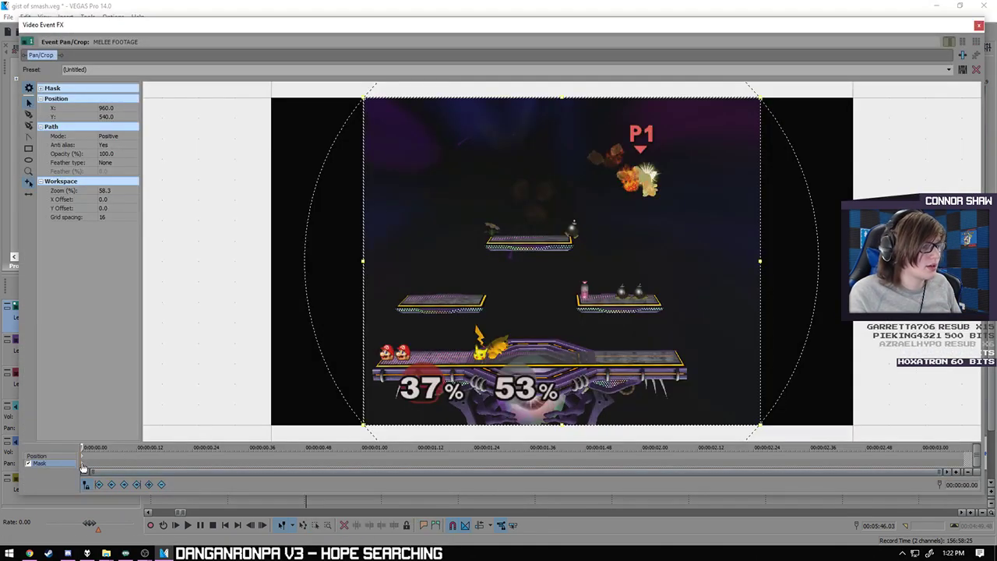
click(979, 26)
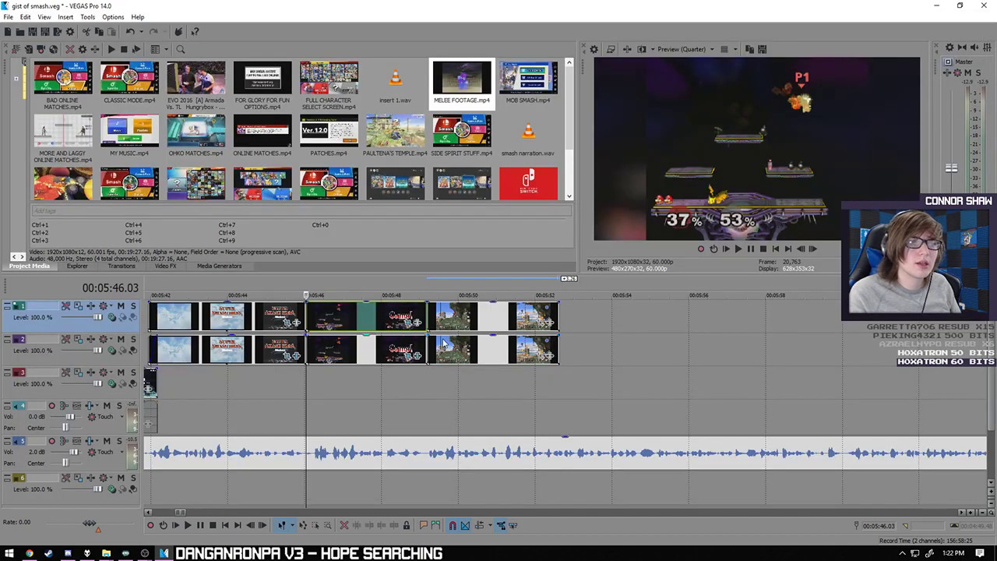
click(428, 312)
right_click(430, 313)
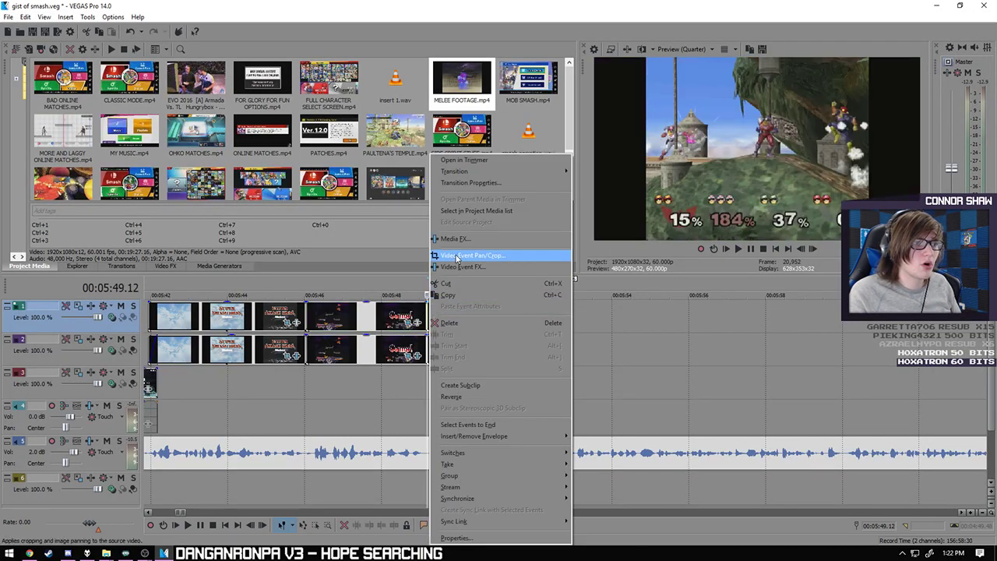
click(468, 257)
click(82, 464)
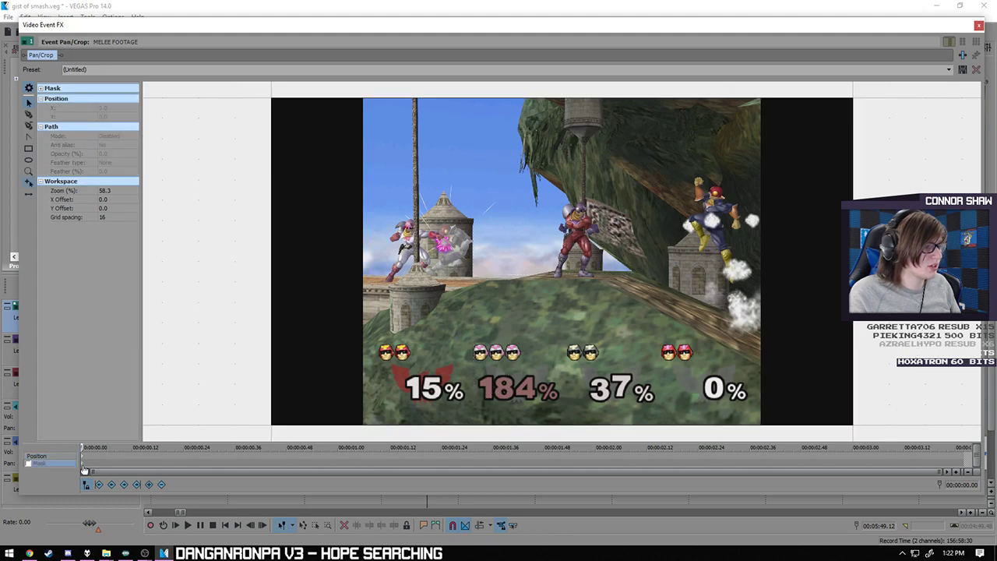
click(28, 463)
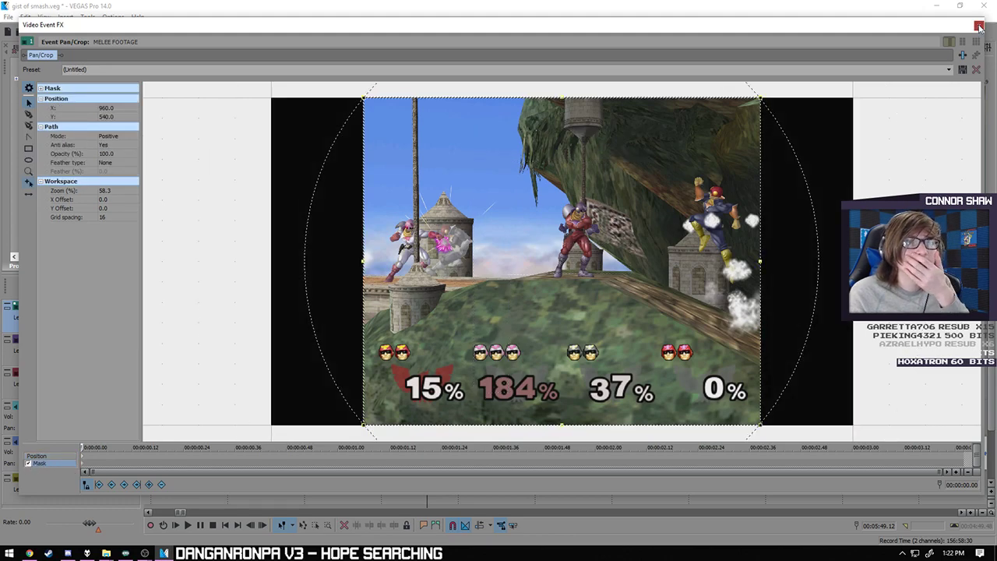
click(980, 27)
- Copy the 1,309.4 by 736.5 pan/crop framing from the first gameplay clip on track 2 to the temple-stage clip on that track
click(316, 355)
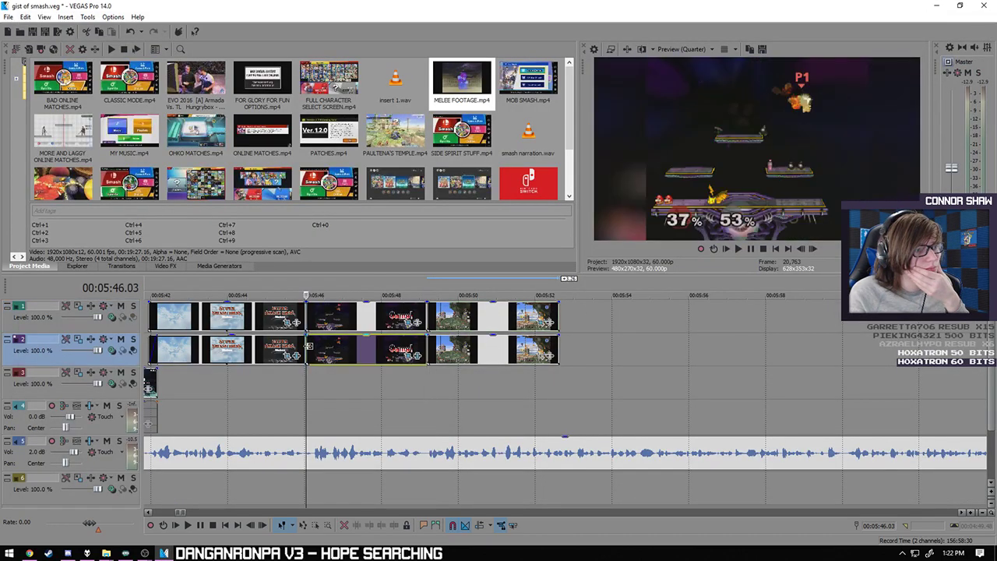
right_click(316, 355)
click(354, 258)
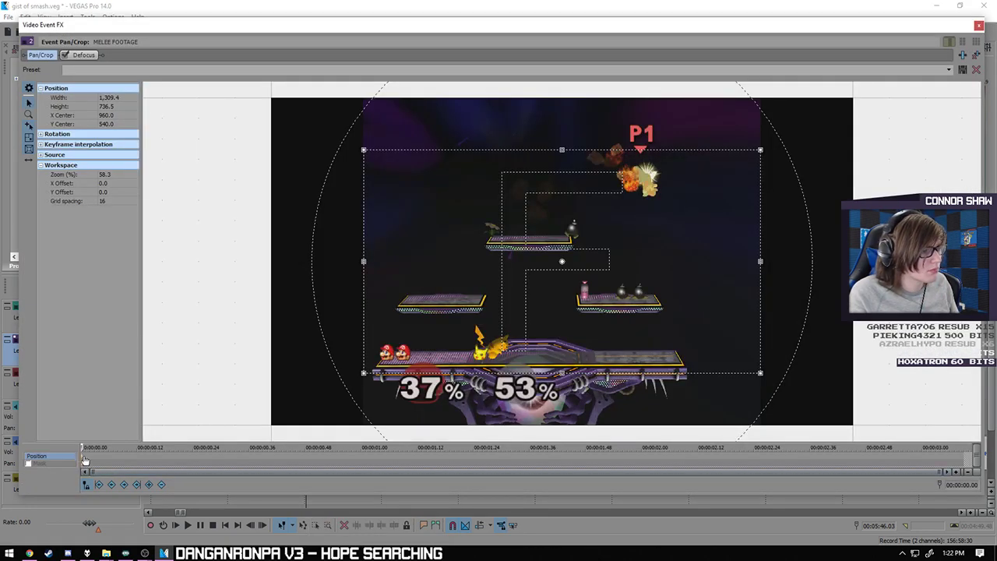
click(979, 26)
click(433, 343)
right_click(433, 343)
click(475, 267)
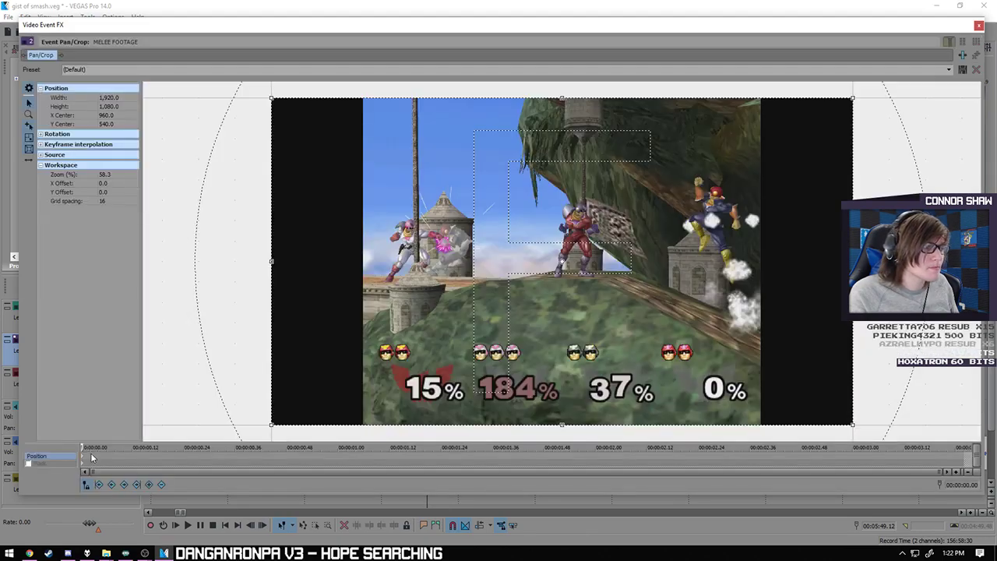
key(ctrl+v)
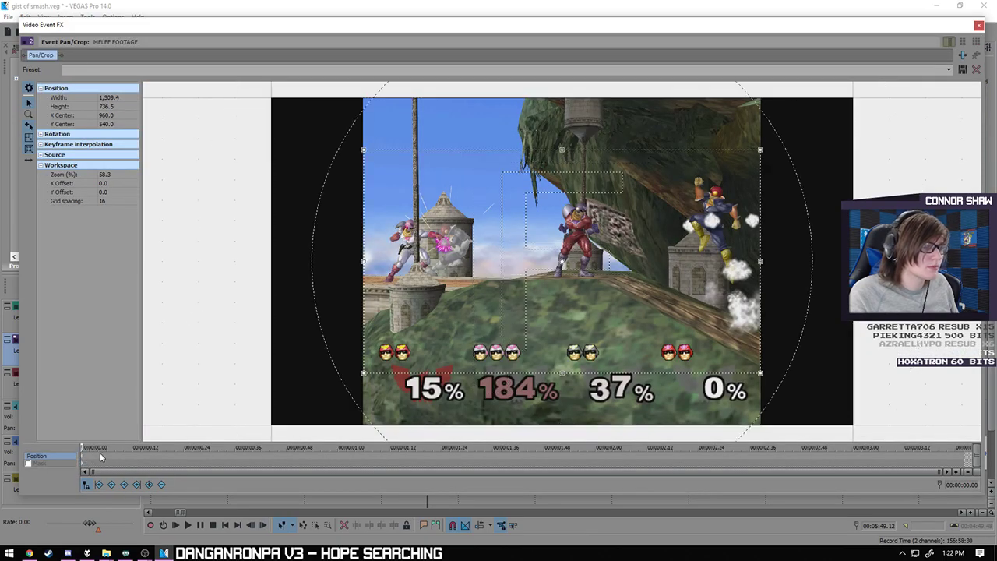
click(979, 25)
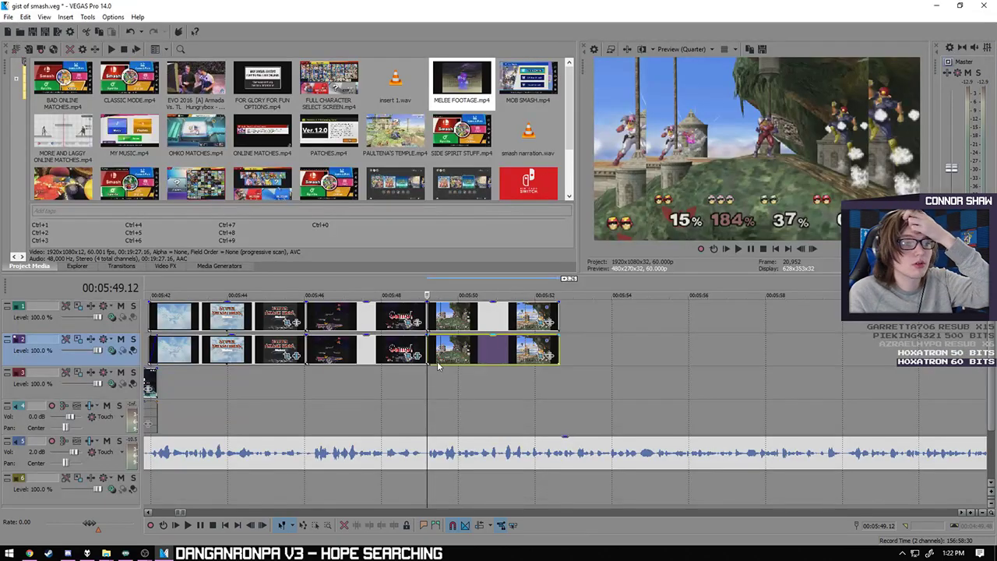
- Add the VEGAS Defocus effect with its default preset to the temple-stage background clip on track 2
right_click(427, 351)
click(451, 267)
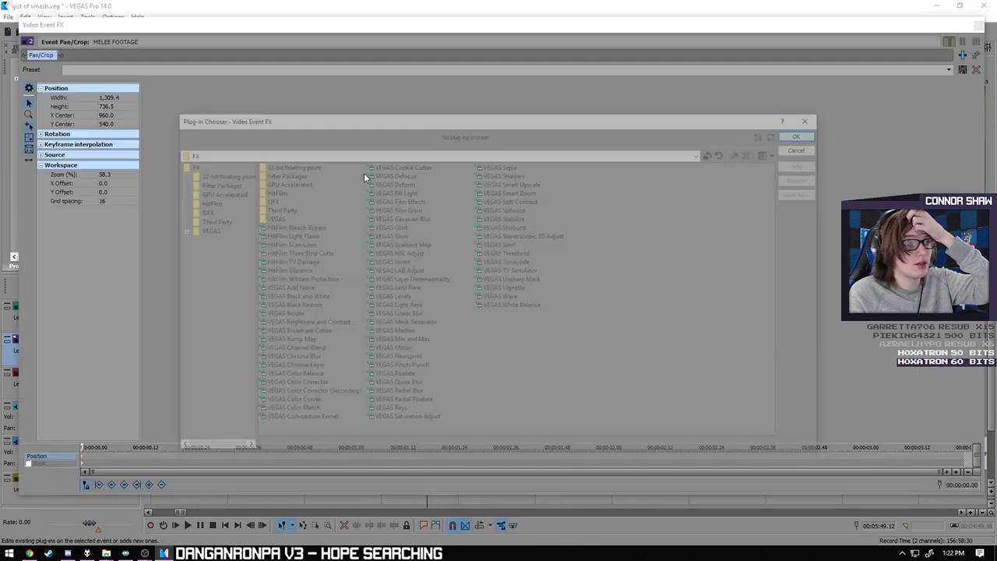
double_click(409, 176)
click(805, 132)
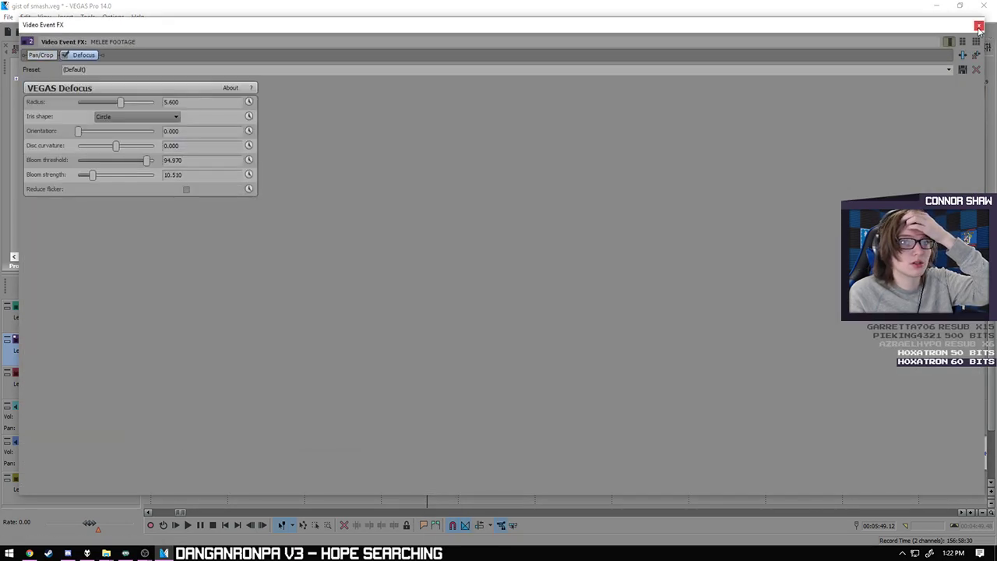
click(979, 25)
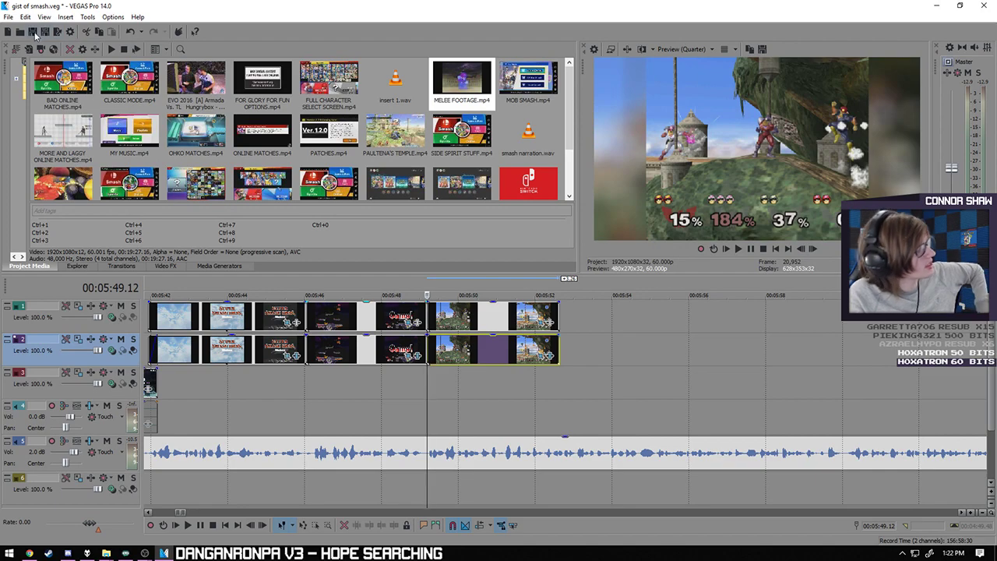
- Save the project and play back the temple-stage section from 00:05:49.12 against the narration
click(35, 35)
click(187, 525)
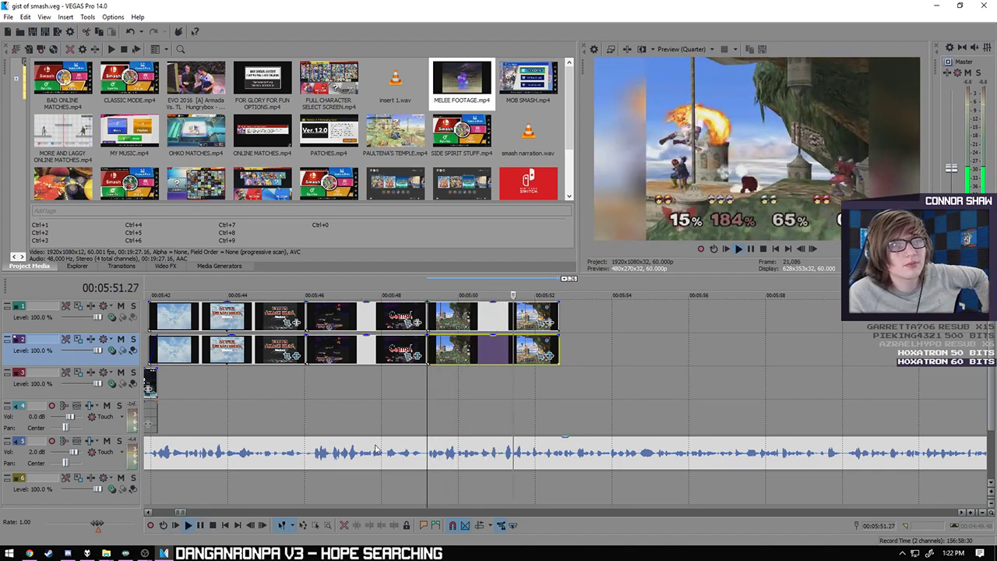
key(space)
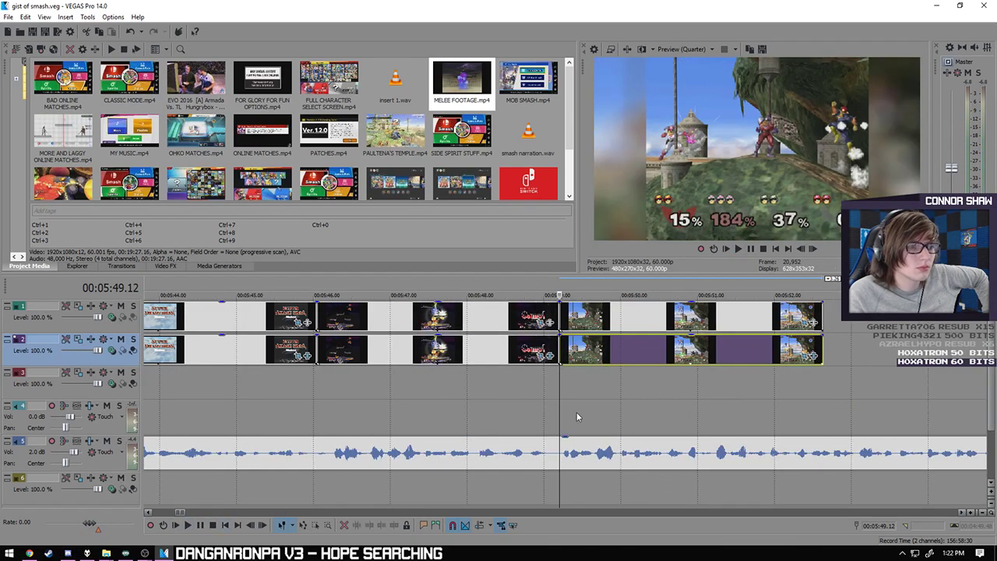
- Place MELEE FOOTAGE.mp4 on track 6 past the end of the narration and delete its audio track 7
click(689, 399)
scroll(674, 399, down, 4)
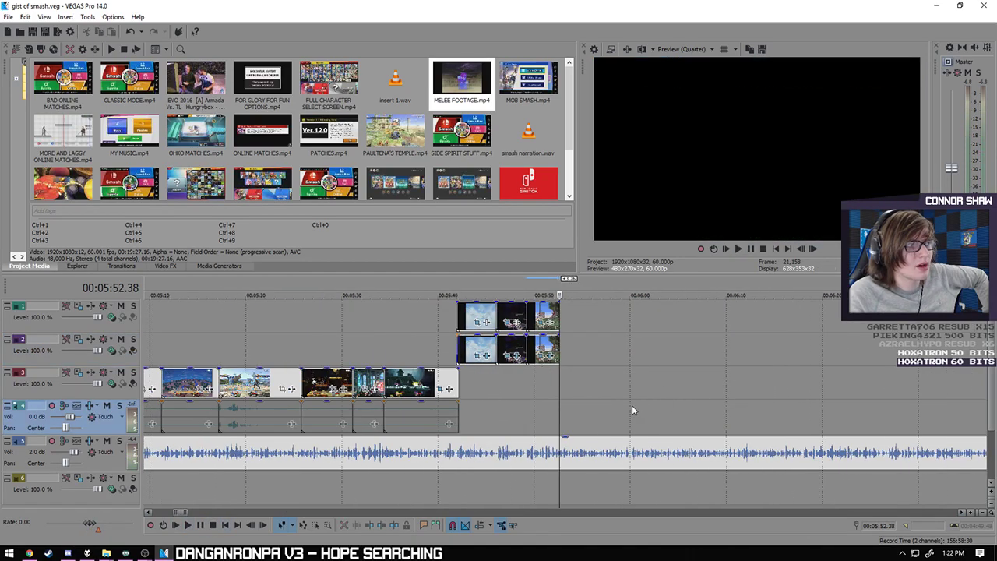
scroll(613, 409, down, 5)
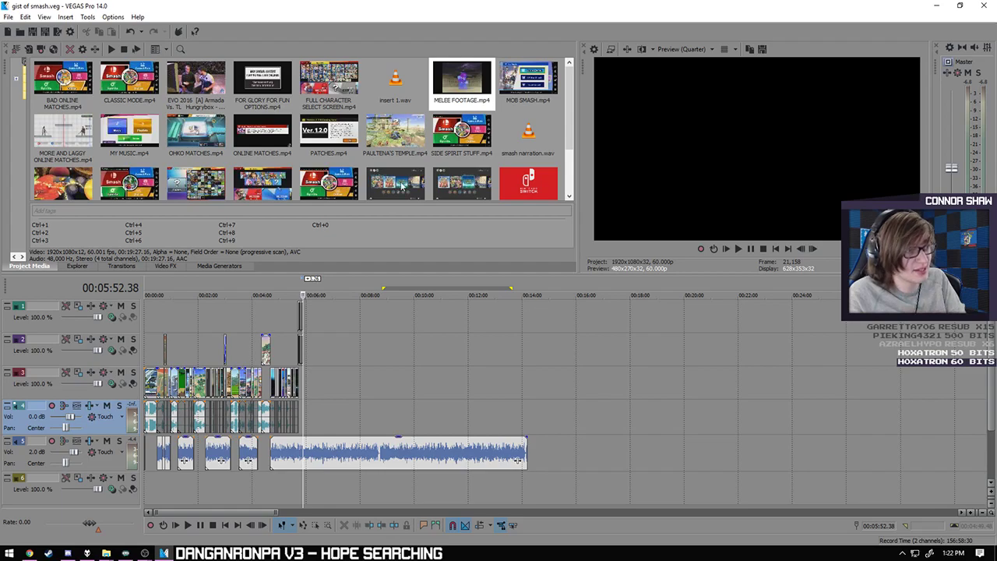
scroll(663, 385, down, 1)
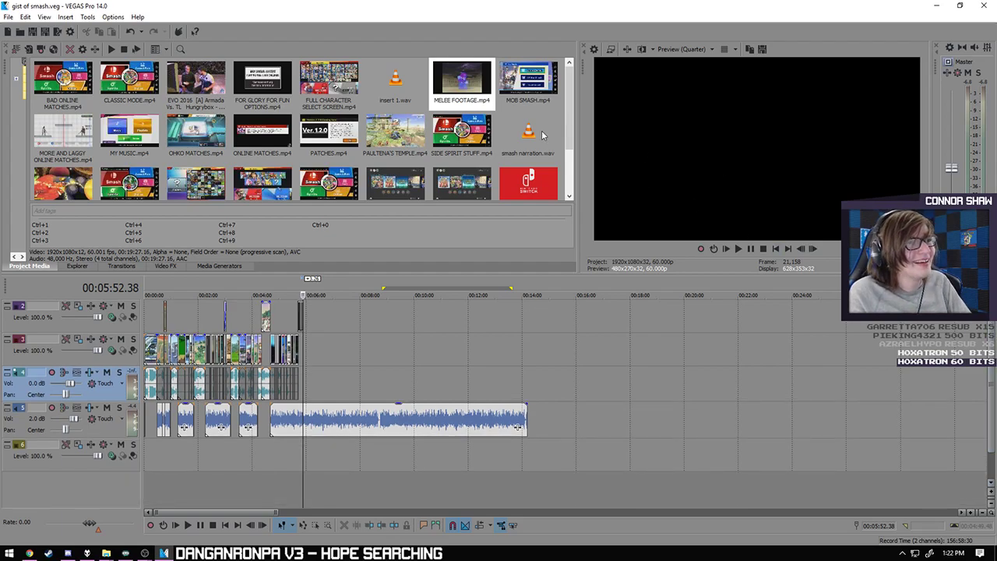
drag(664, 385, 555, 462)
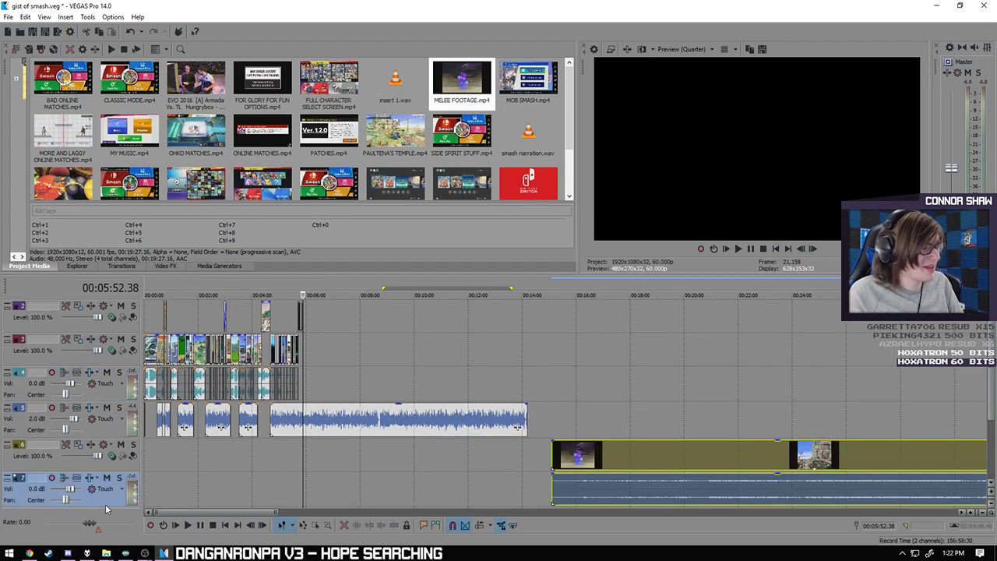
click(108, 505)
key(Delete)
scroll(335, 477, down, 3)
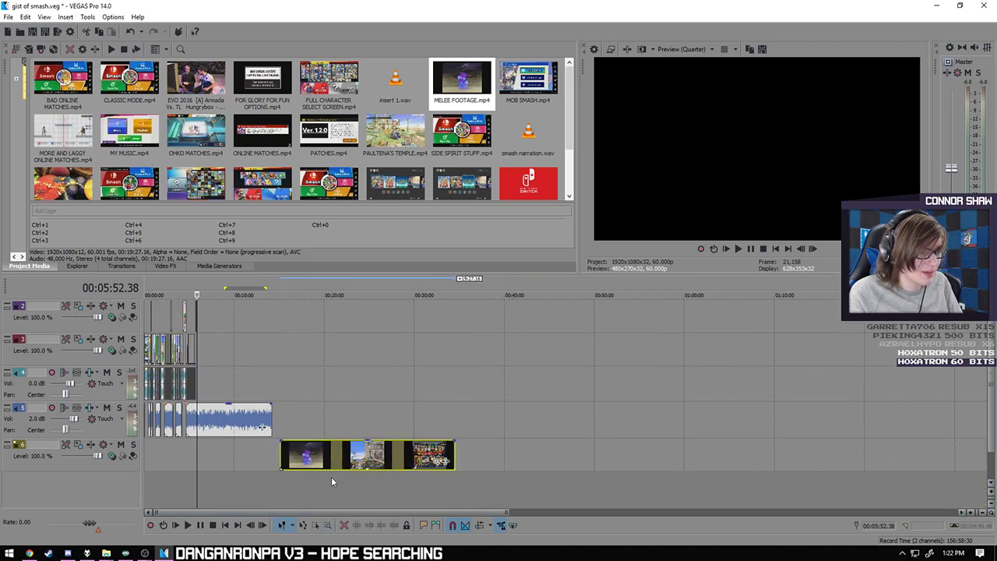
- Scrub and play through the later part of MELEE FOOTAGE.mp4 on track 6 for the next gameplay moment
click(363, 465)
click(408, 461)
scroll(407, 461, up, 3)
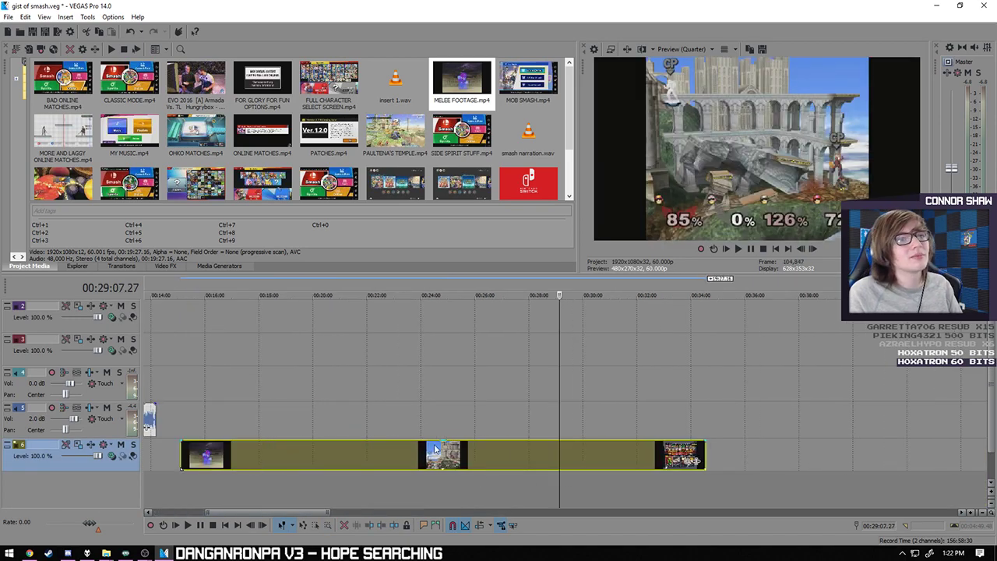
click(551, 466)
scroll(550, 466, up, 2)
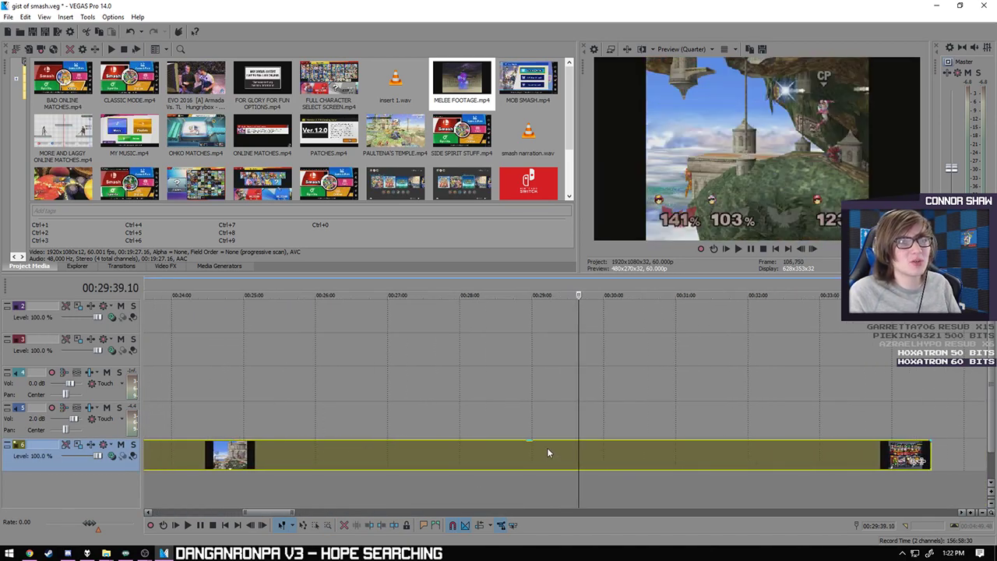
click(632, 456)
click(717, 456)
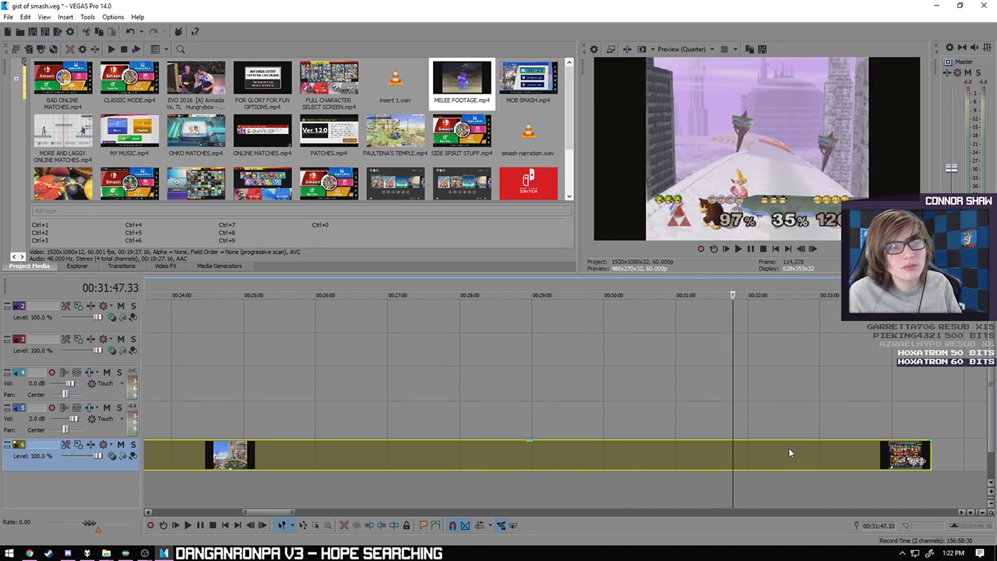
scroll(737, 465, up, 3)
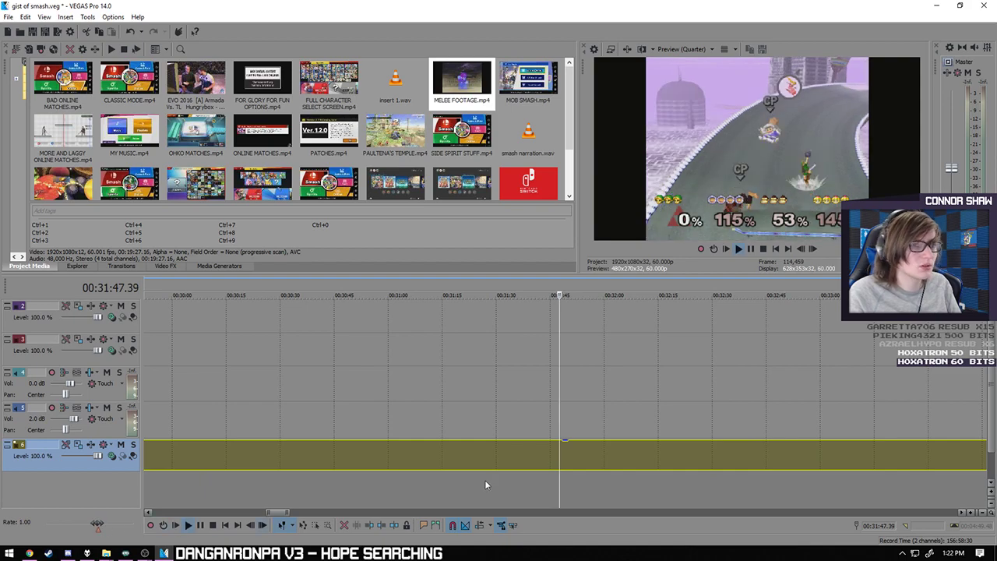
scroll(483, 480, down, 3)
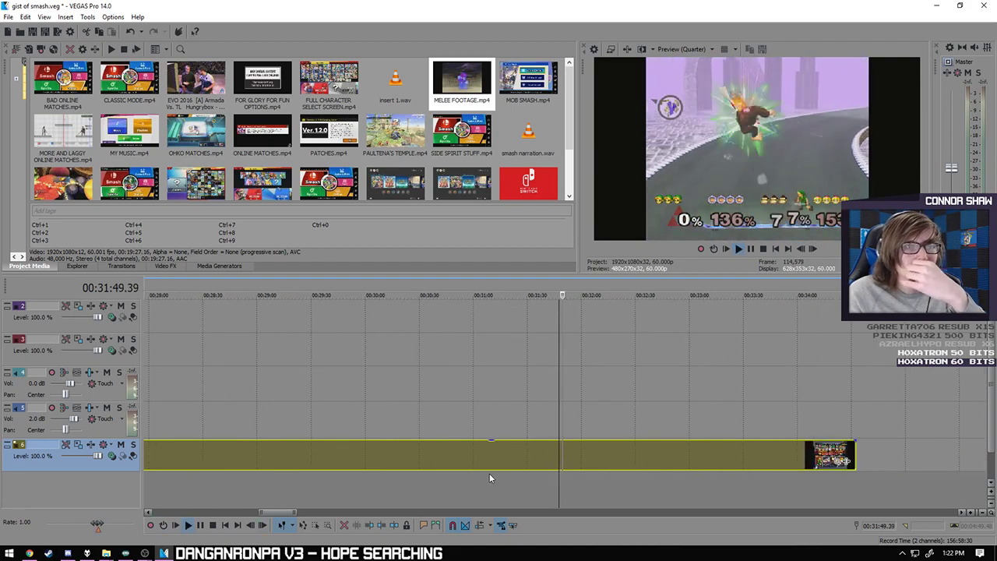
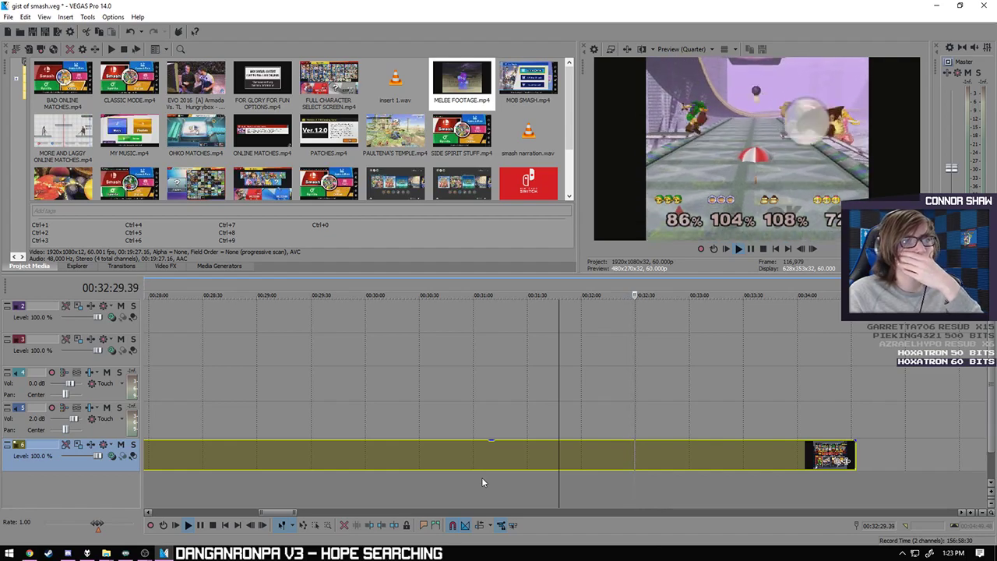
click(202, 528)
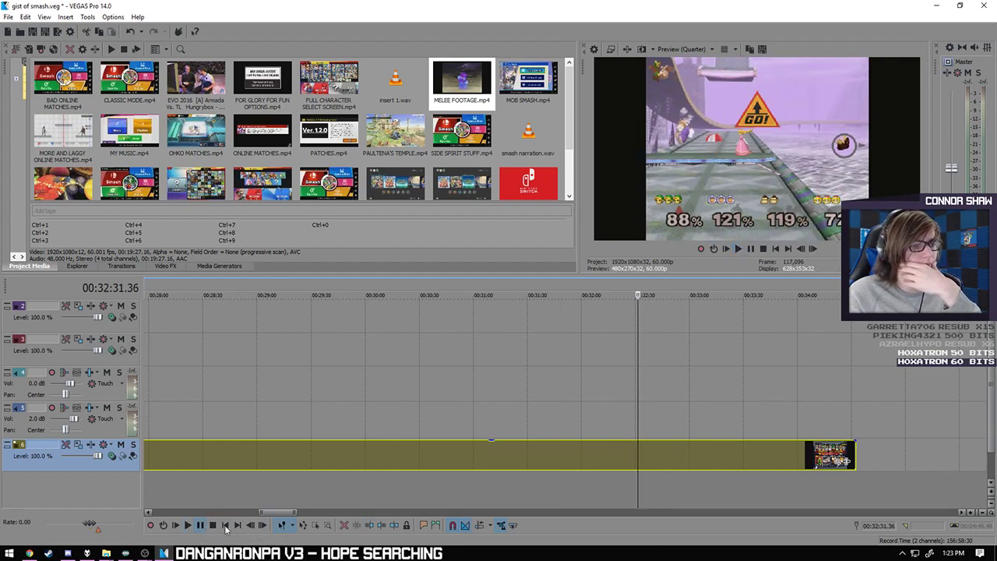
- Split the Melee footage on track 6 at 00:32:29.03 on the race-track stage and delete everything before the cut
scroll(607, 454, up, 2)
click(536, 460)
click(518, 470)
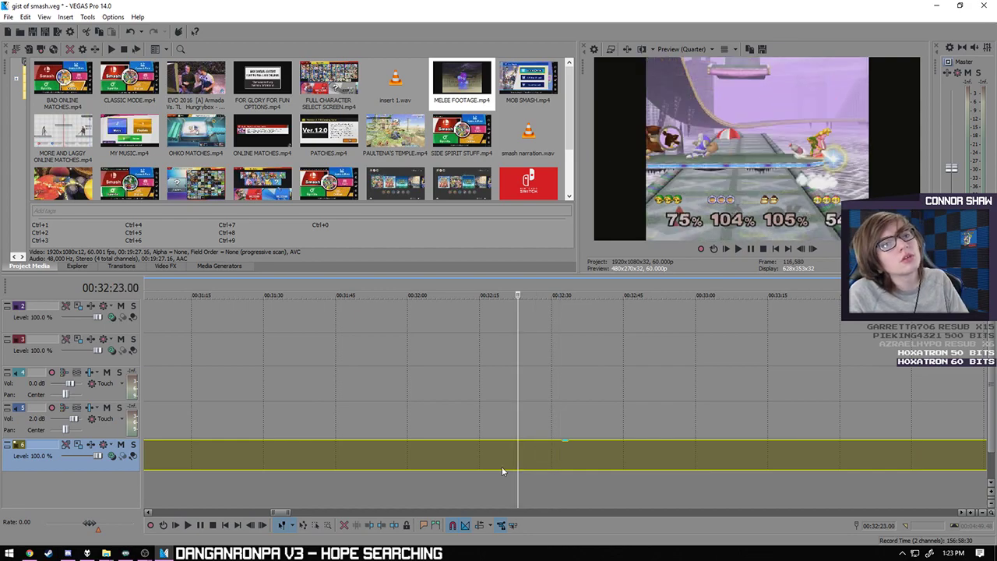
click(502, 467)
key(space)
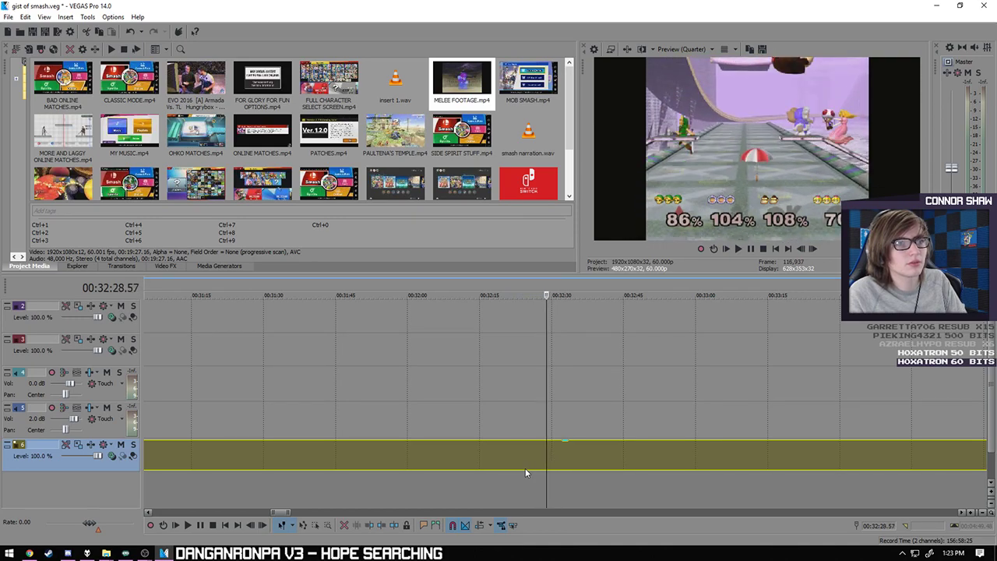
scroll(525, 471, down, 5)
scroll(508, 477, down, 2)
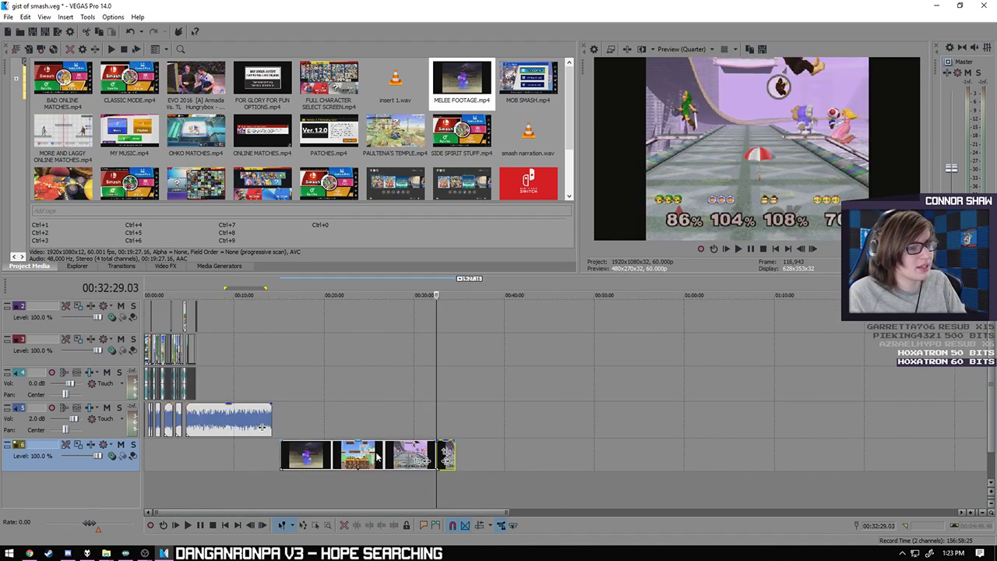
key(Delete)
- Move the remaining race-track-stage footage to track 1 so it starts at 00:05:52.38, directly after the temple-stage clip
drag(441, 450, 227, 390)
drag(214, 340, 212, 322)
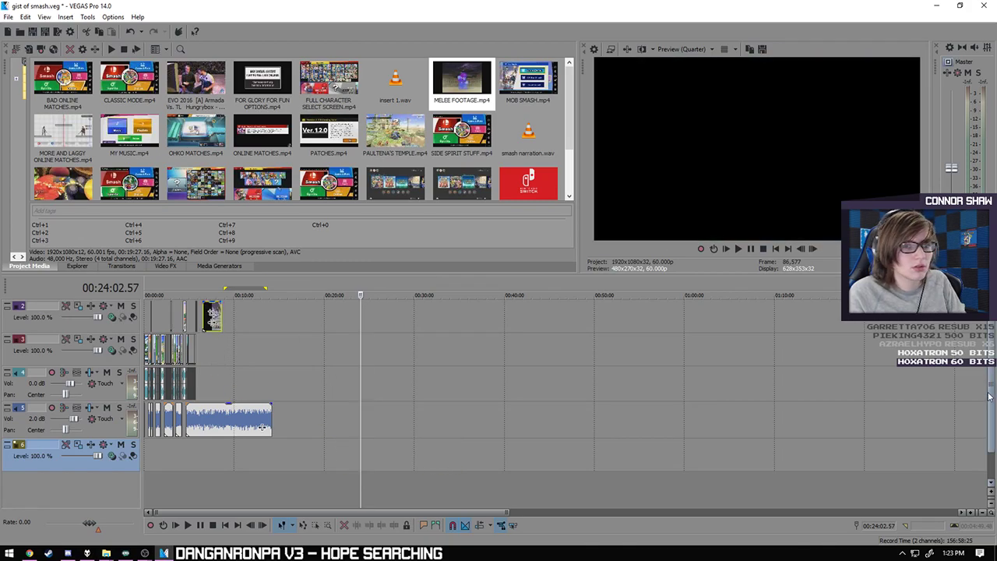
drag(991, 399, 991, 377)
click(213, 385)
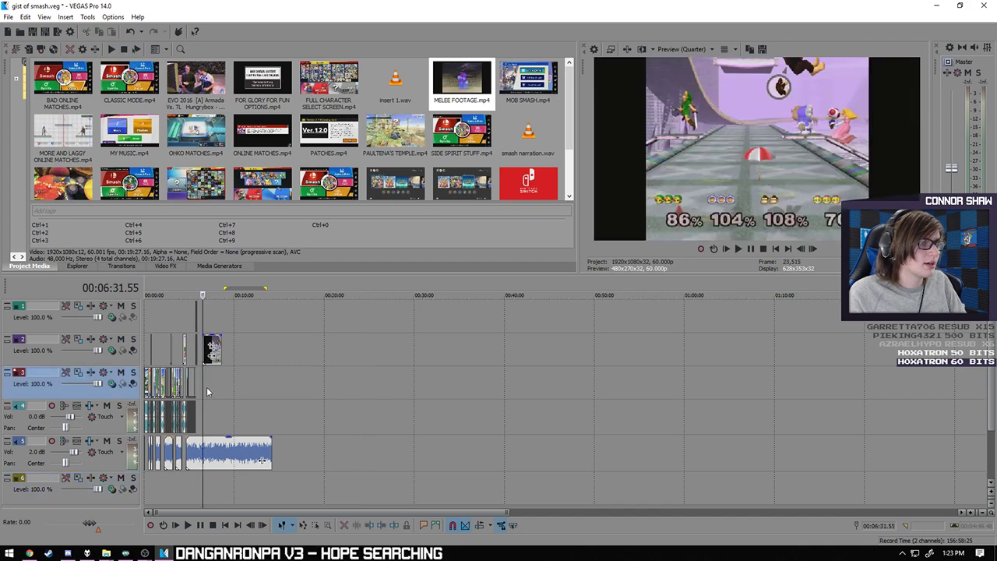
scroll(555, 380, up, 5)
drag(575, 353, 388, 319)
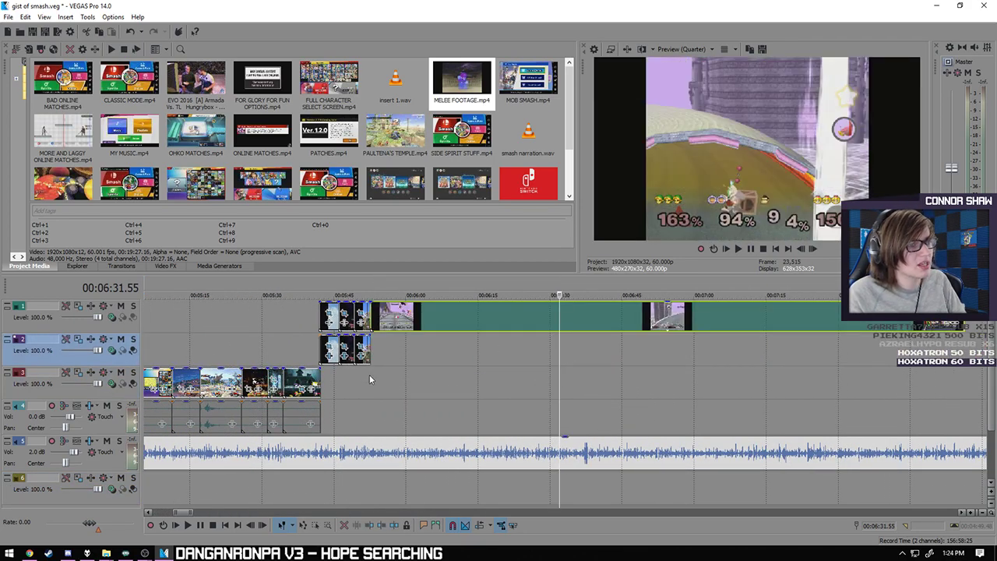
click(372, 378)
scroll(562, 418, up, 8)
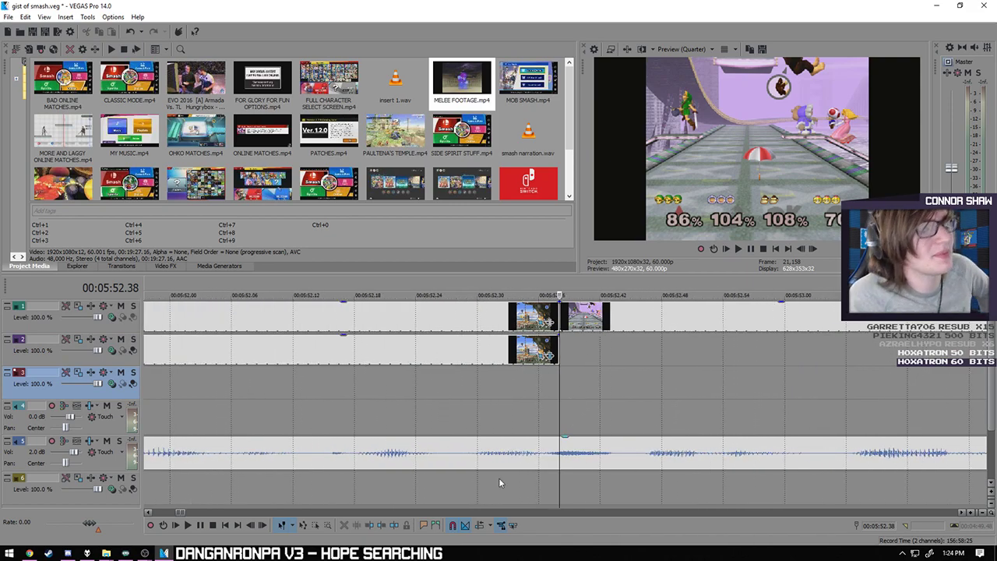
scroll(577, 401, down, 2)
scroll(585, 400, down, 8)
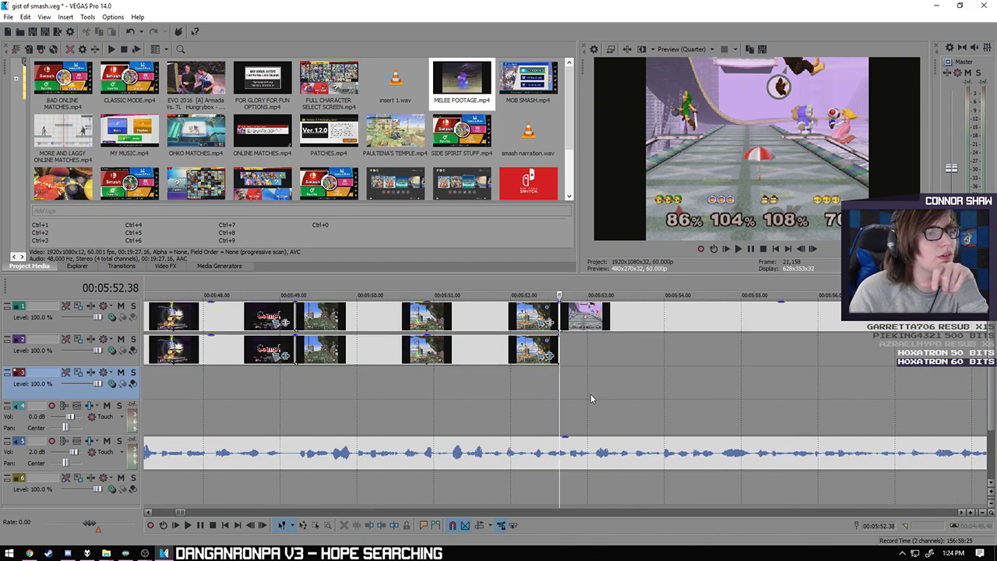
- Play back the race-track-stage footage from 00:05:52.38 against the narration to find where the clip should end
click(581, 327)
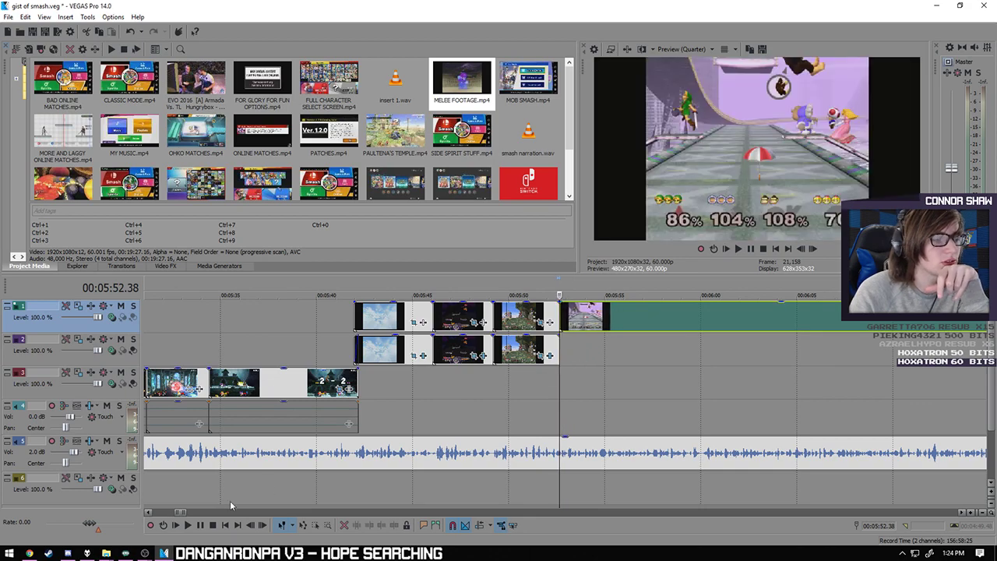
click(188, 525)
click(199, 527)
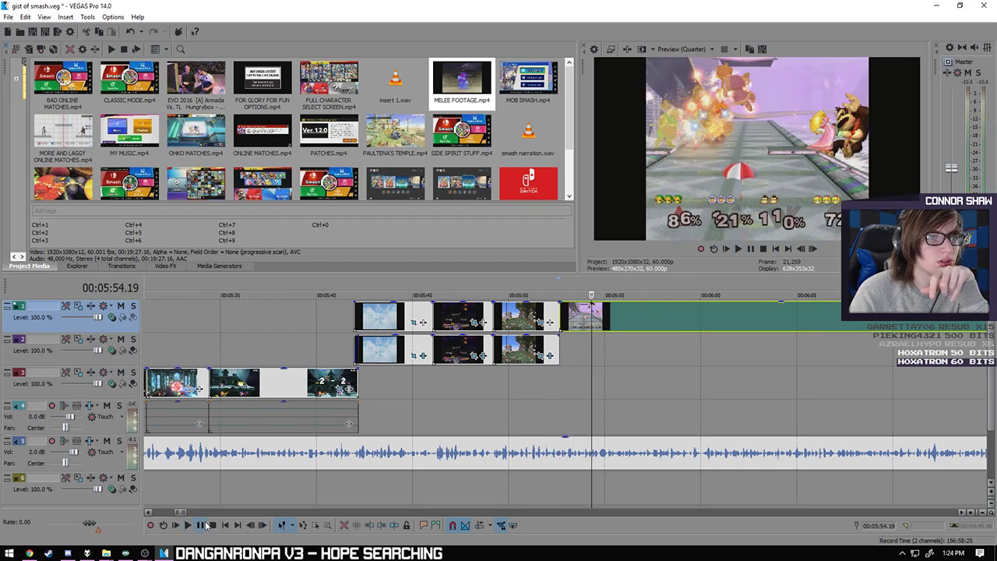
scroll(432, 468, up, 8)
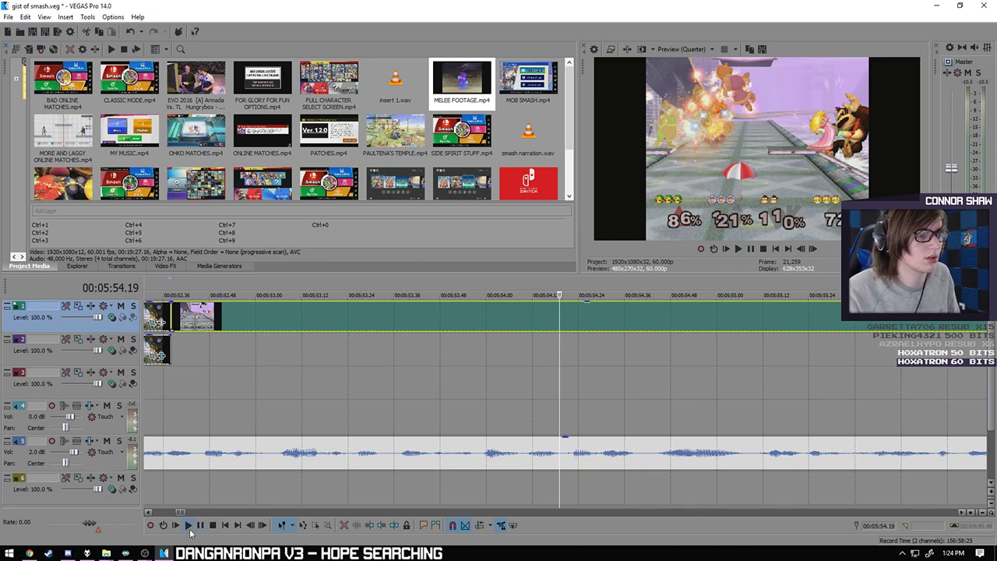
click(573, 320)
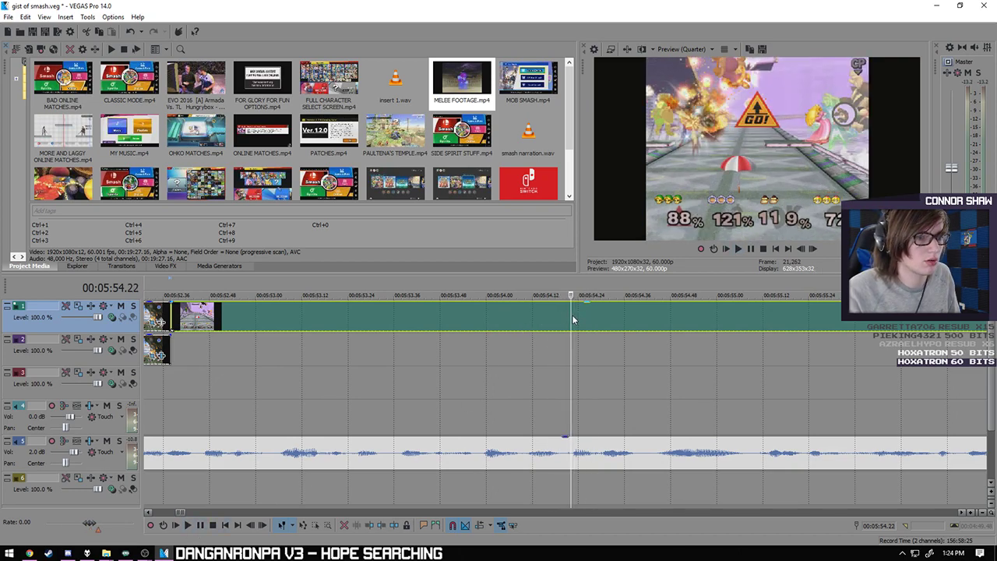
click(188, 525)
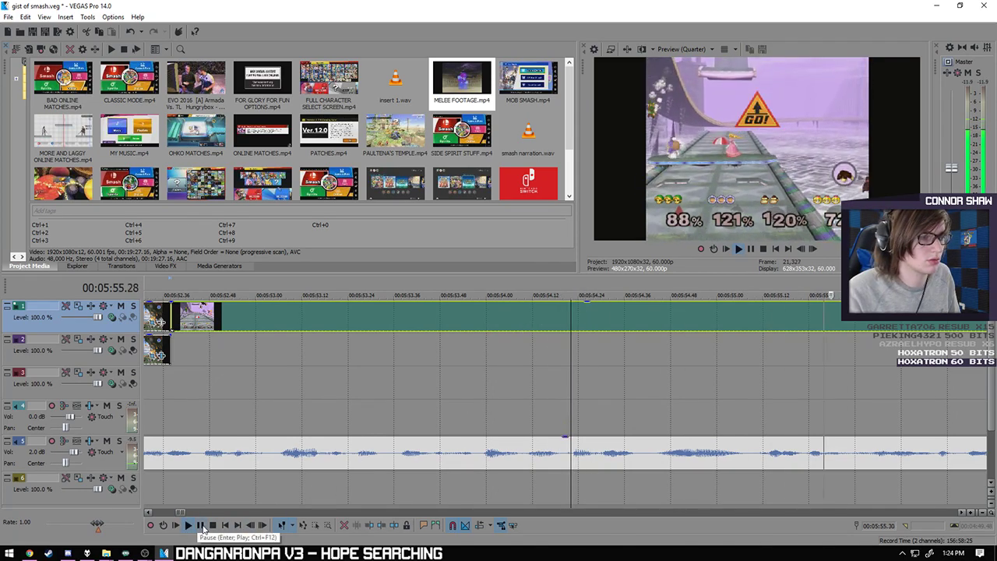
click(200, 527)
click(571, 319)
click(188, 525)
click(200, 527)
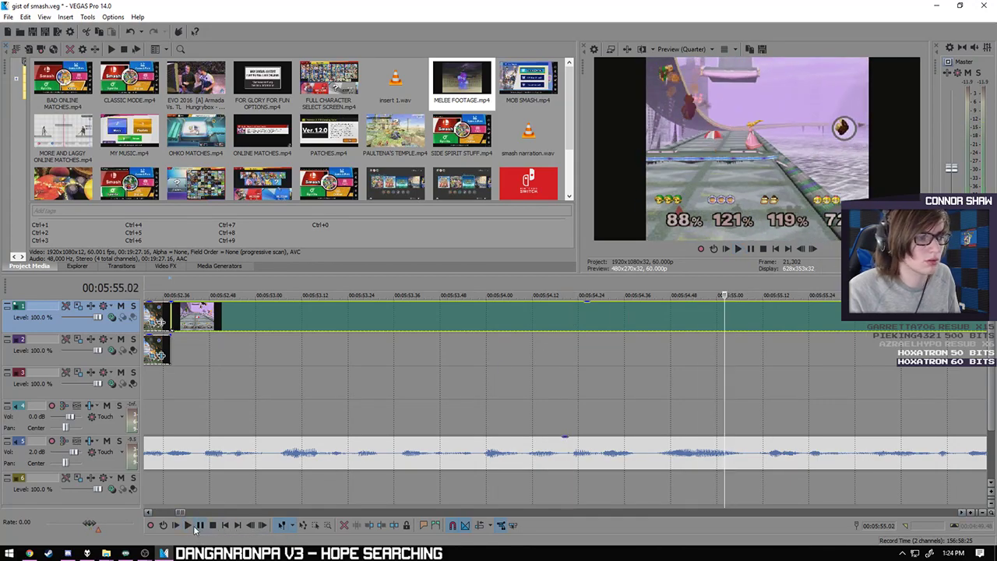
click(188, 525)
click(200, 527)
- Split the race-track-stage clip on track 1 at 00:05:55.10 and delete the footage after the cut
click(750, 327)
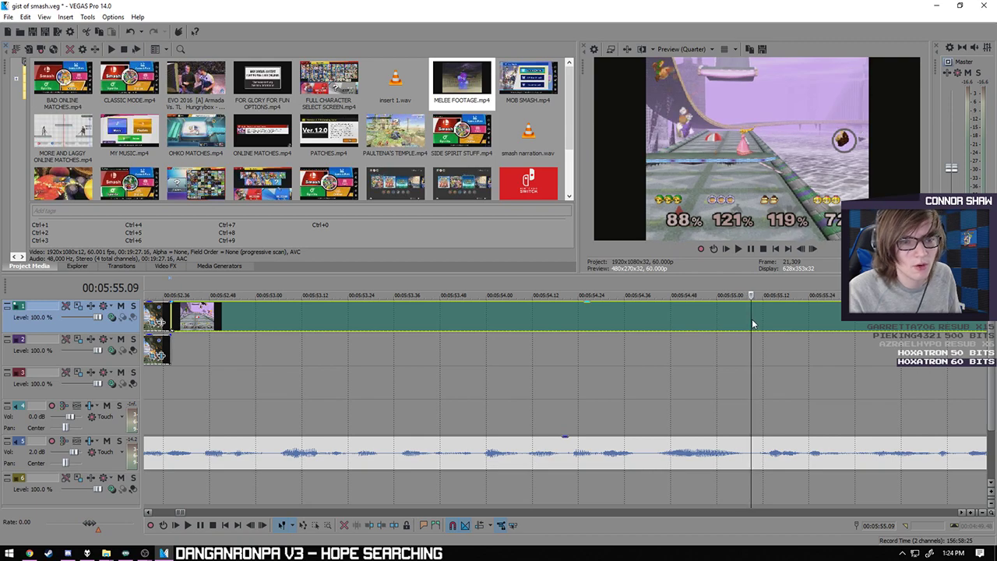
click(755, 322)
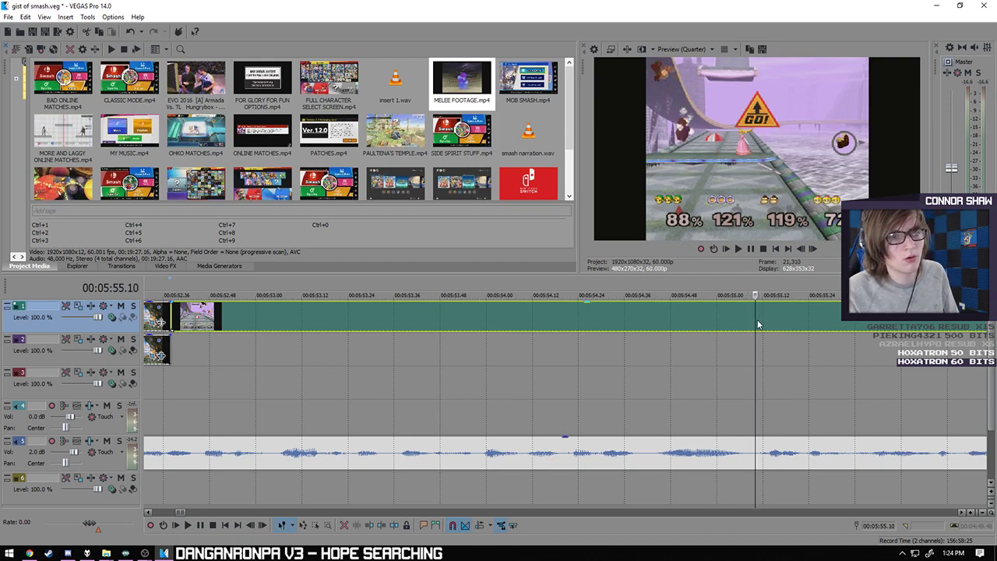
key(s)
scroll(768, 336, up, 1)
click(631, 323)
key(Delete)
scroll(592, 421, down, 3)
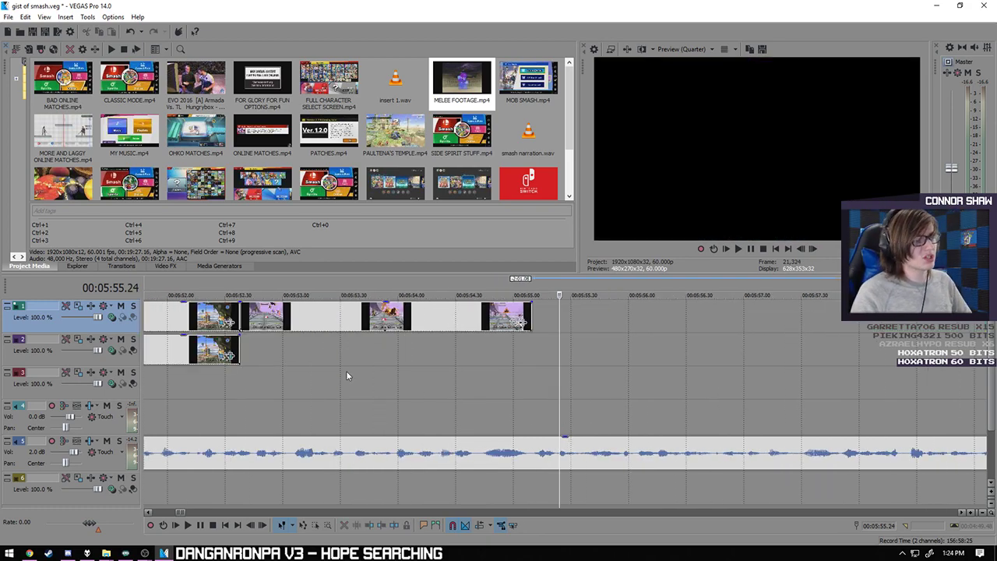
- Duplicate the trimmed race-track-stage clip onto track 2 at 00:05:52.38, directly beneath the original
click(242, 319)
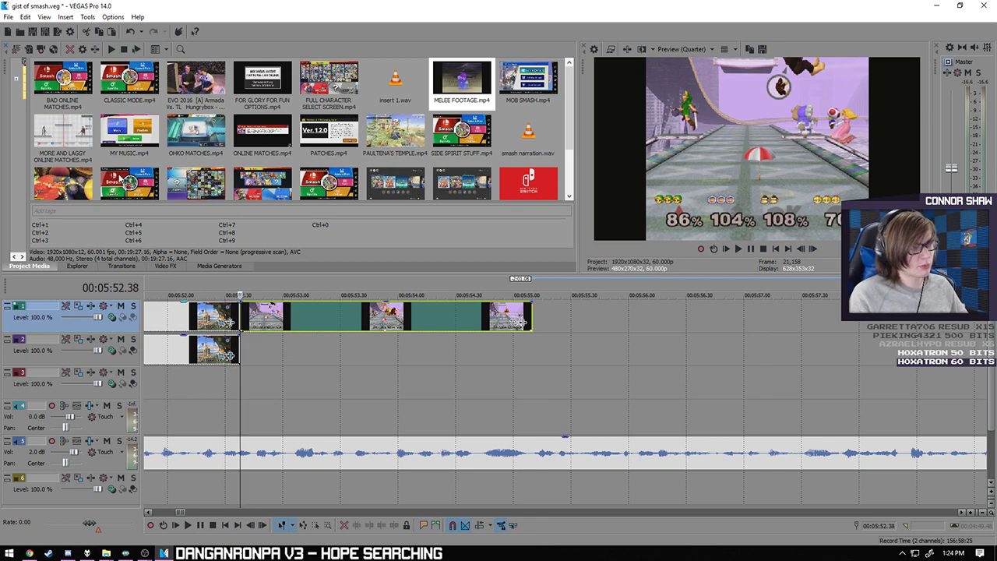
click(243, 351)
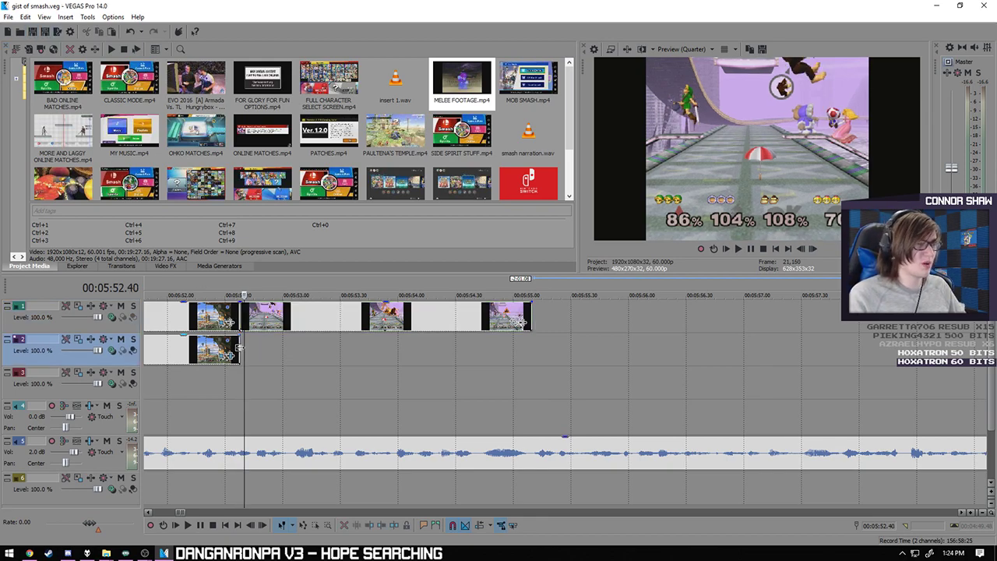
click(240, 349)
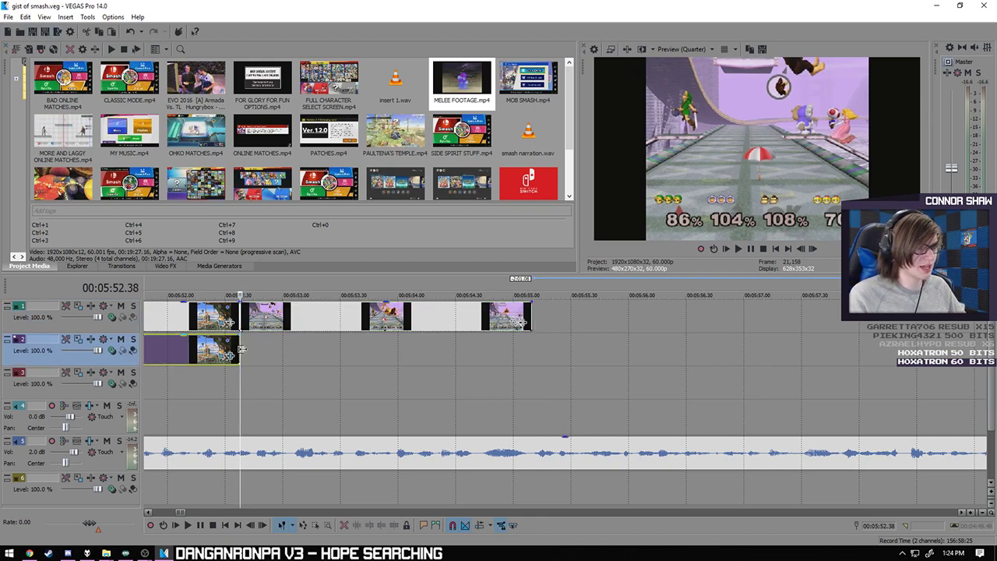
key(ctrl+v)
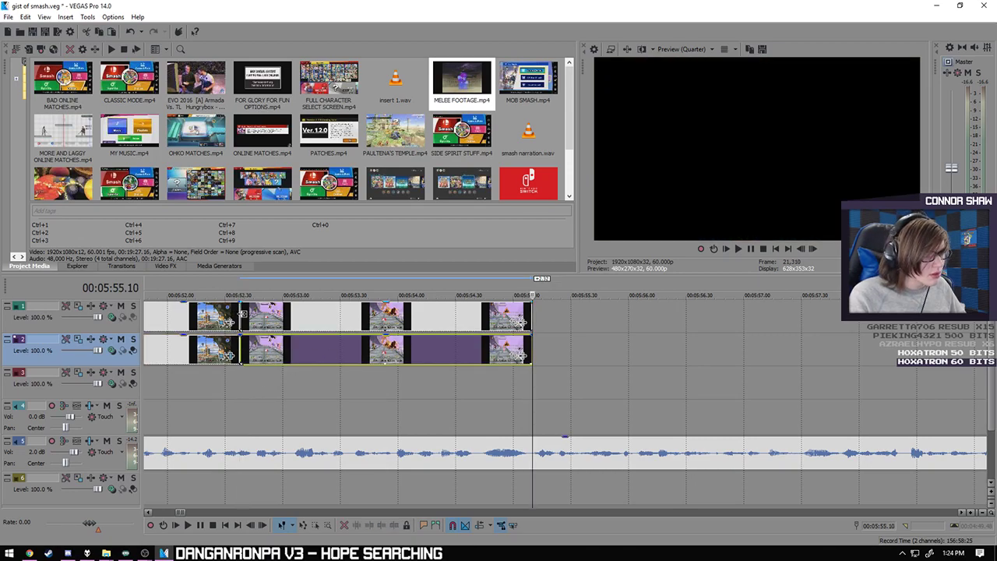
- Copy the pan/crop mask from the temple-stage clip on track 1 to the race-track-stage clip on that track
scroll(246, 319, down, 2)
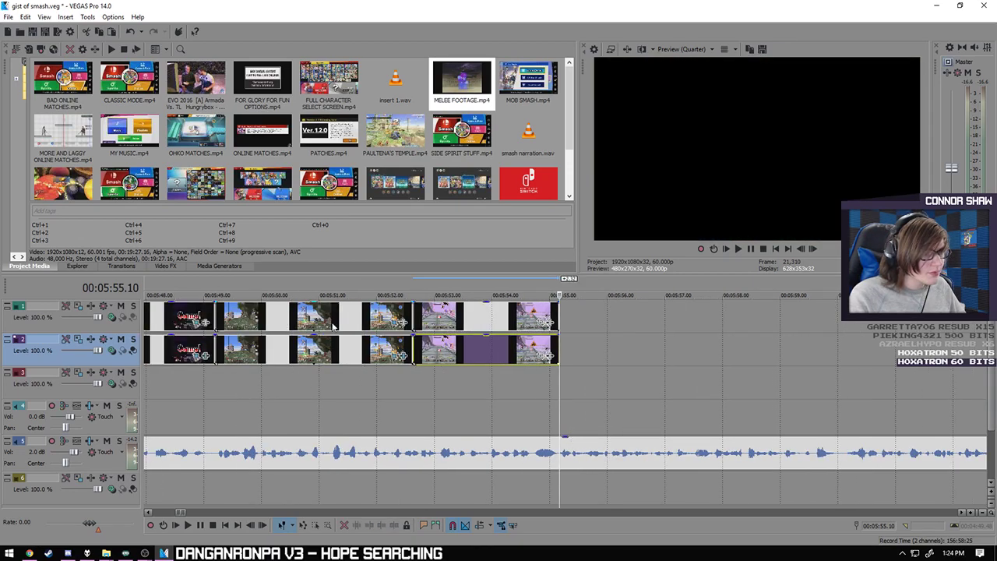
click(216, 314)
right_click(217, 315)
click(276, 257)
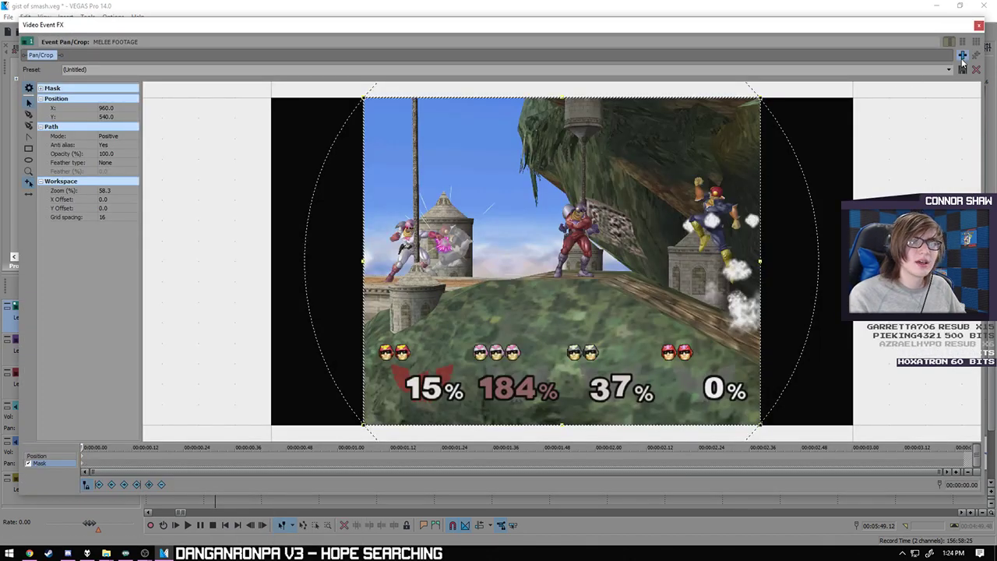
click(980, 28)
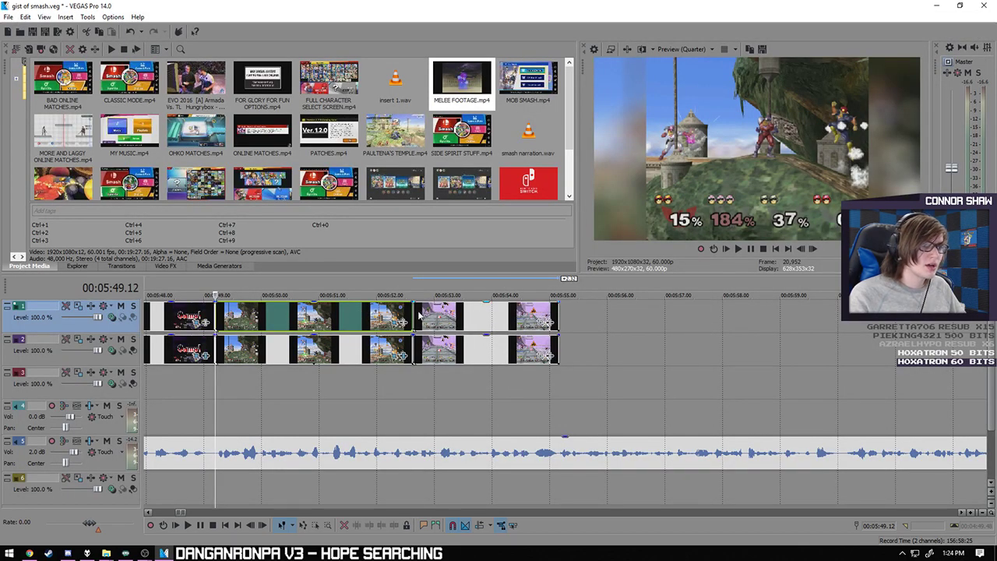
click(417, 313)
right_click(555, 316)
click(608, 267)
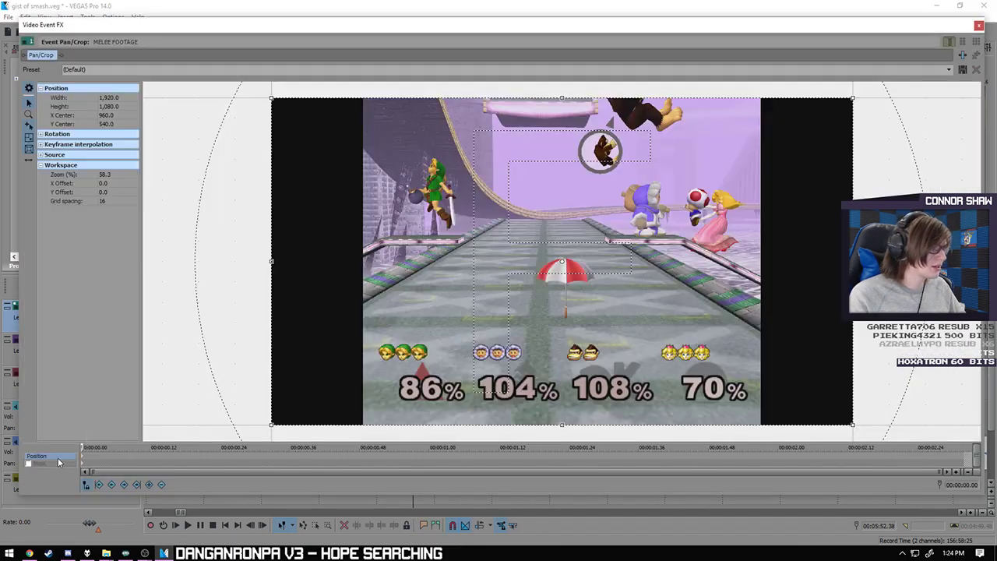
click(28, 465)
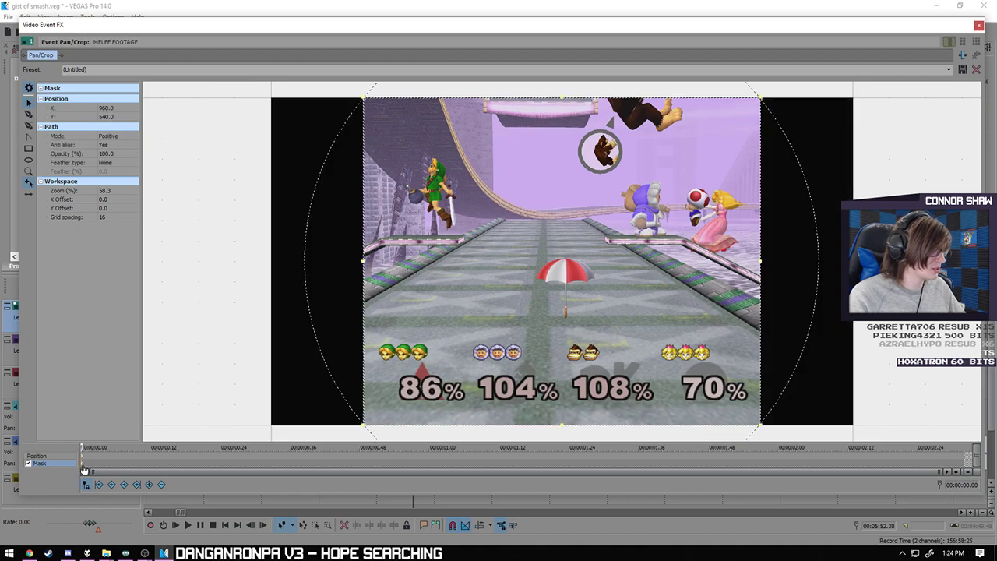
click(979, 25)
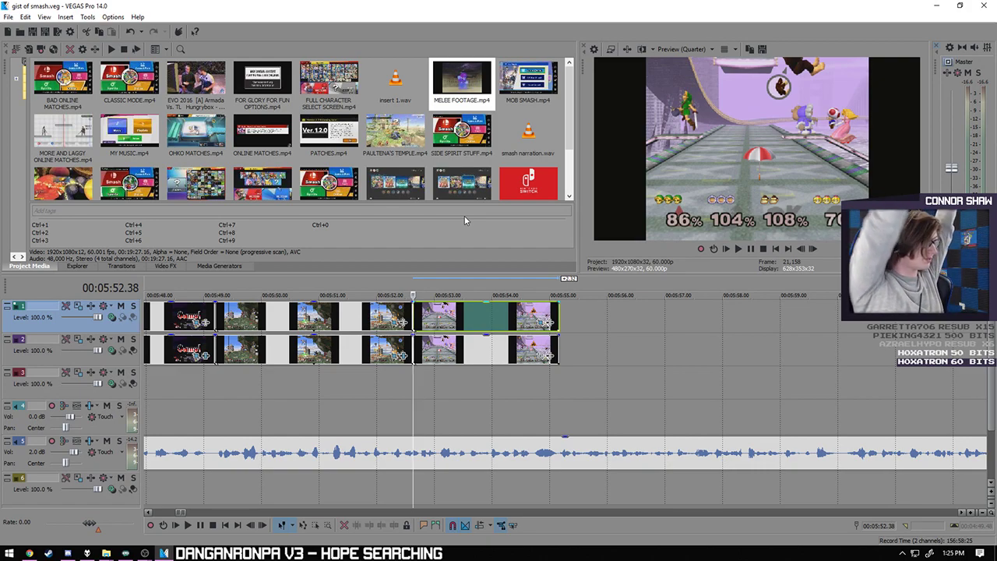
- Copy the pan/crop position keyframe at the start of the temple-stage clip on track 2
click(218, 344)
right_click(217, 344)
click(289, 258)
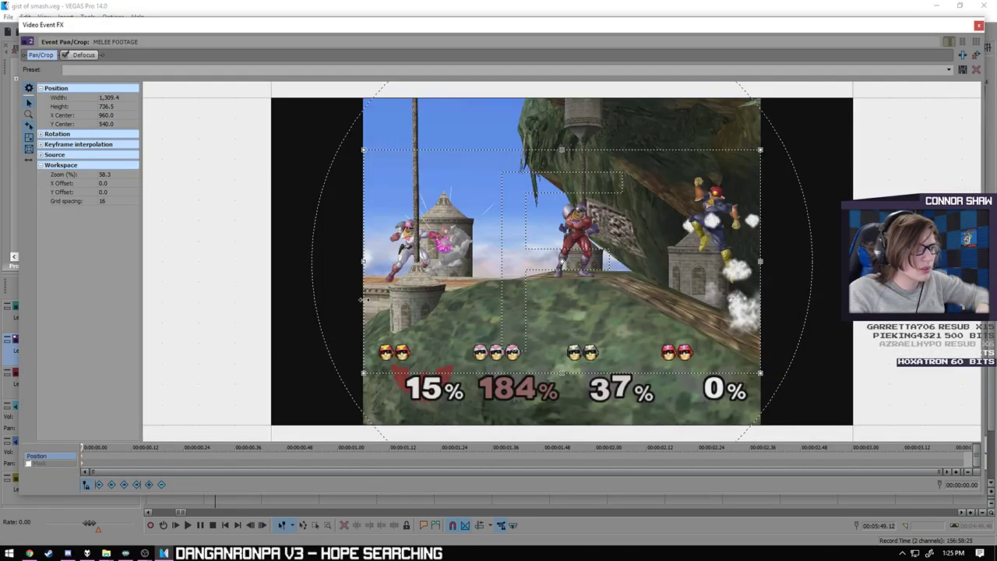
click(979, 26)
click(413, 347)
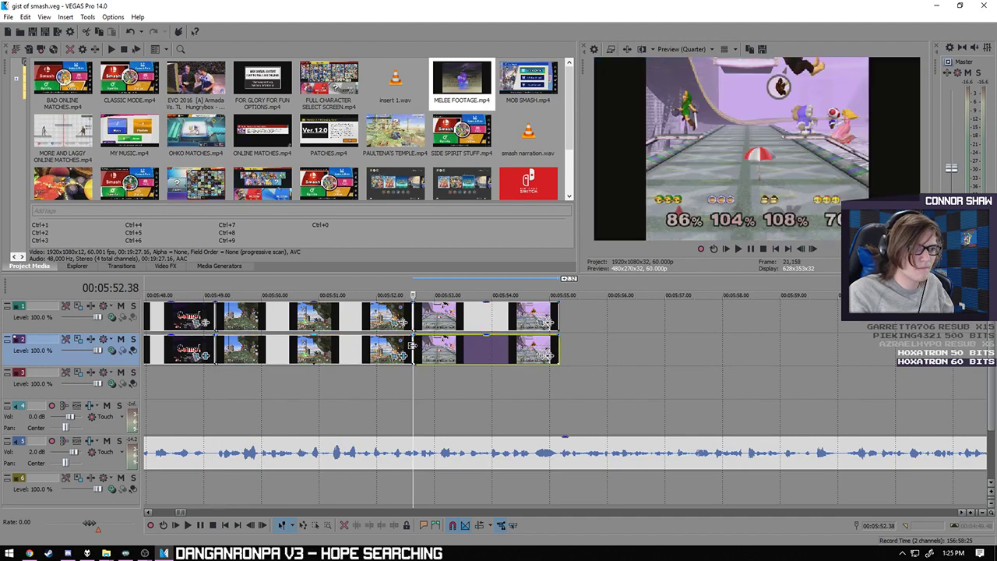
right_click(413, 347)
click(444, 257)
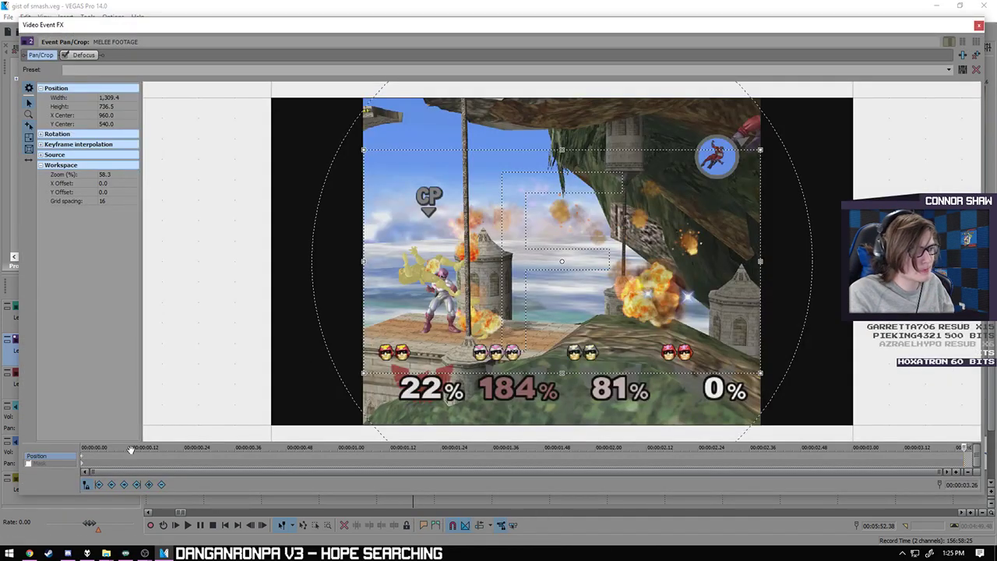
click(82, 462)
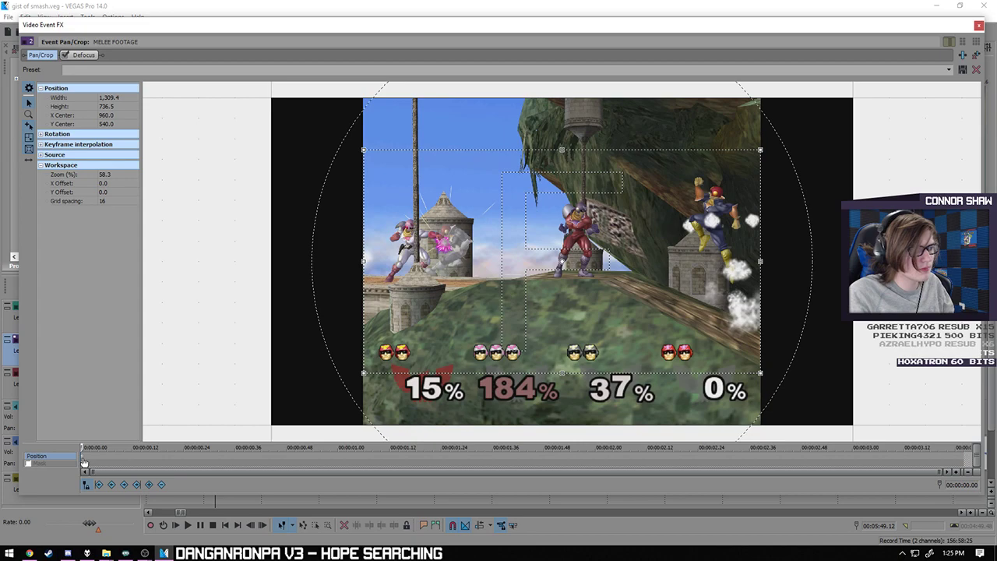
click(978, 26)
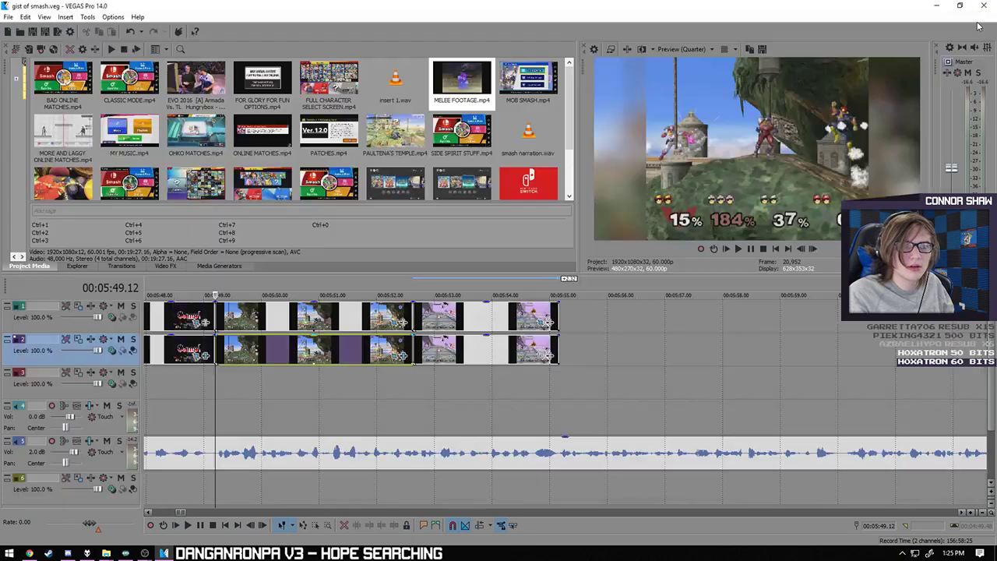
- Paste the copied pan/crop position keyframe at the start of the race-track-stage clip on track 2
click(413, 351)
right_click(413, 351)
click(444, 270)
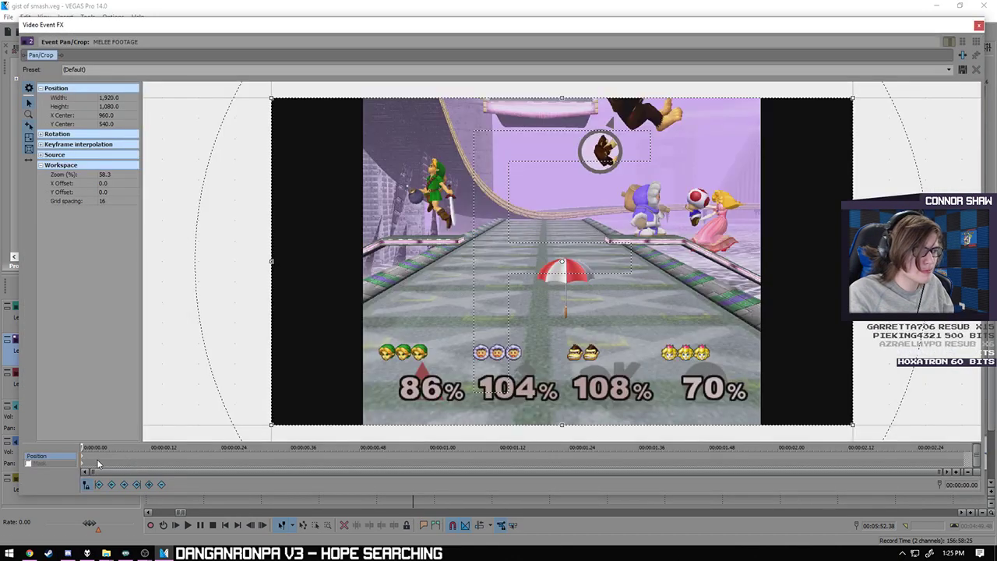
click(84, 458)
key(ctrl+v)
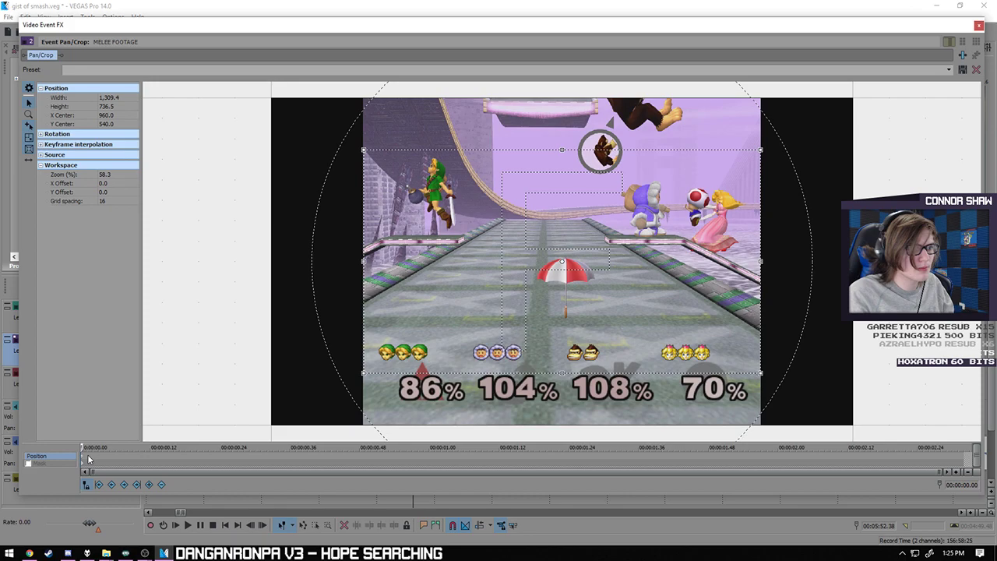
click(978, 25)
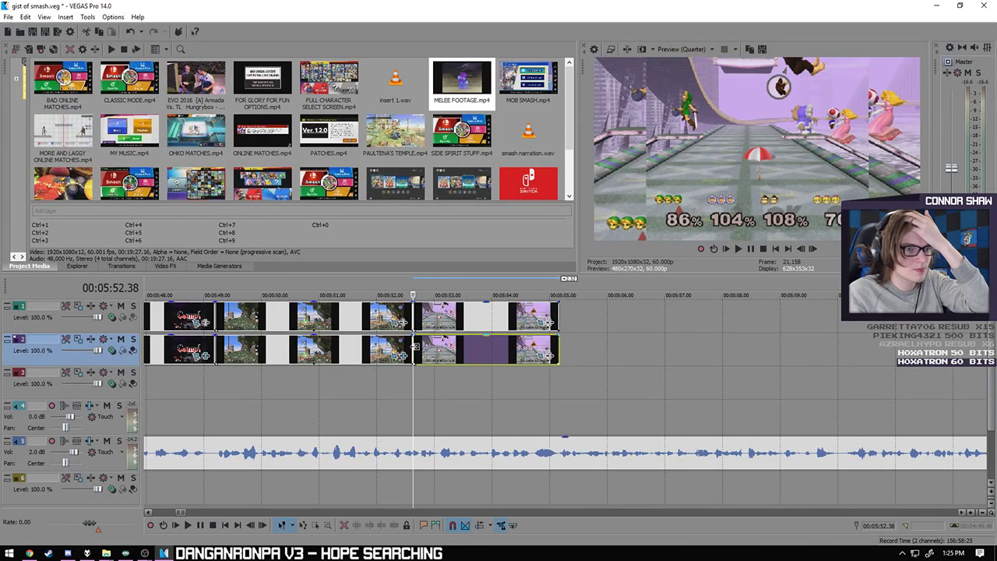
- Play back the race-track-stage clip and add the VEGAS Defocus effect to its copy on track 2
click(188, 525)
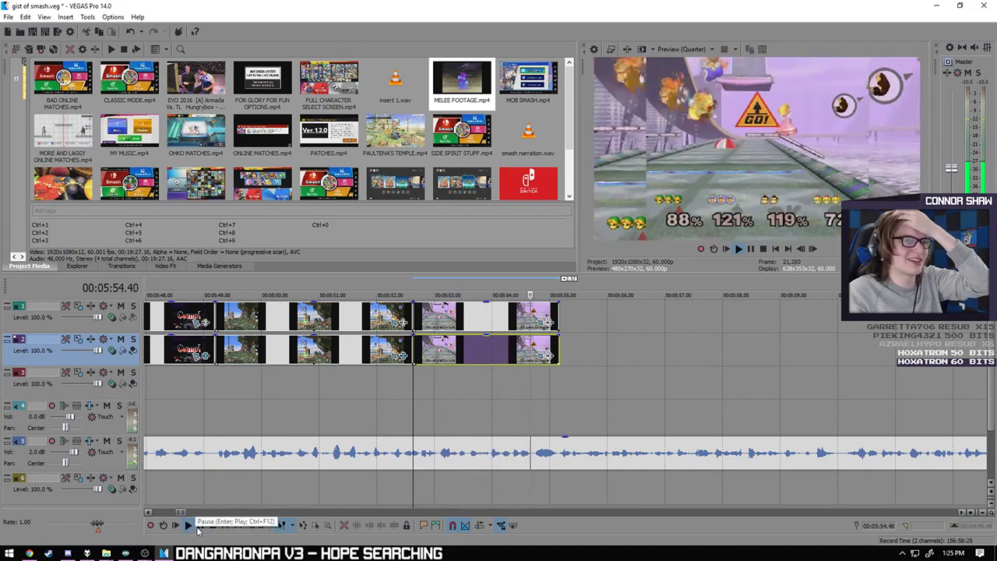
click(200, 525)
click(413, 345)
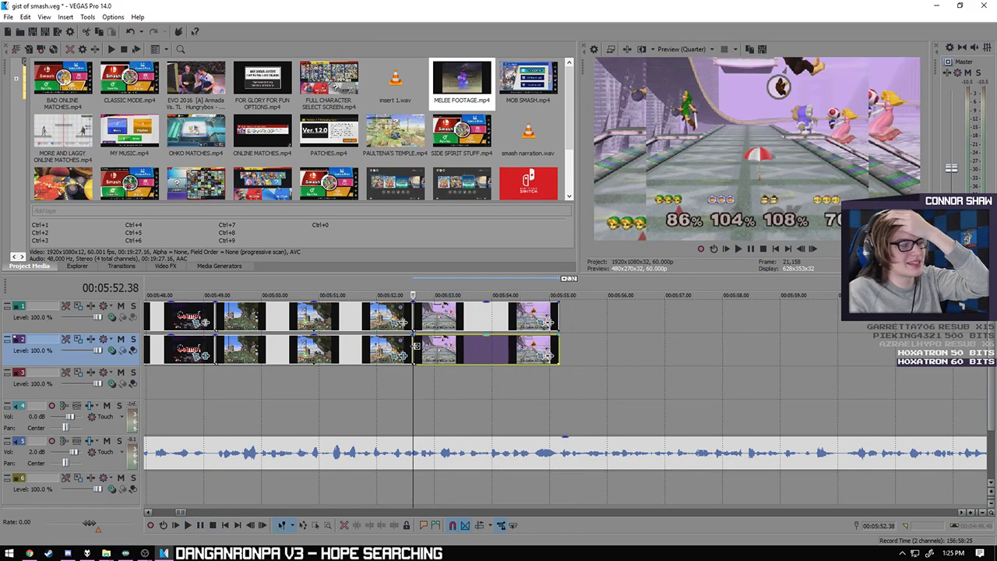
right_click(415, 351)
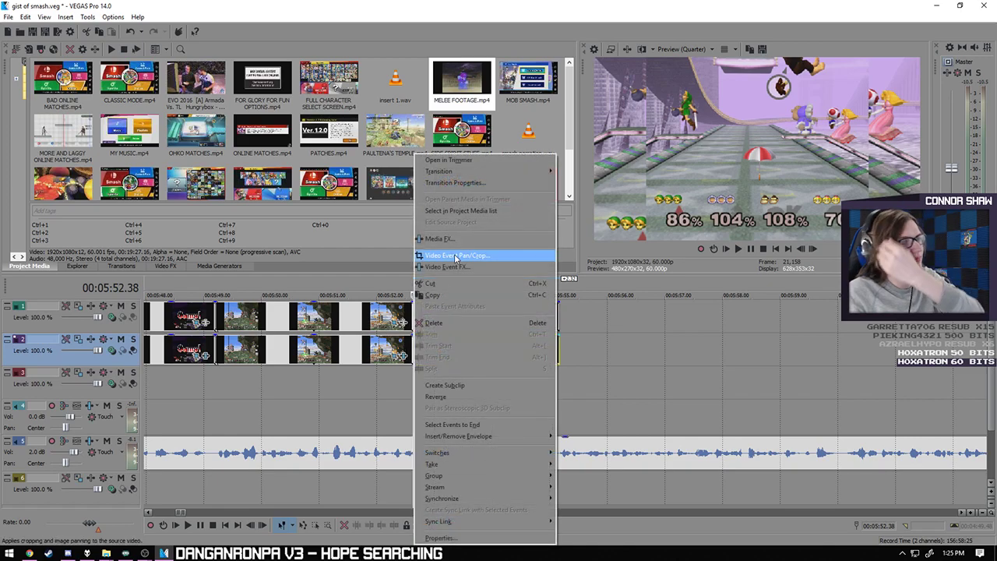
click(458, 257)
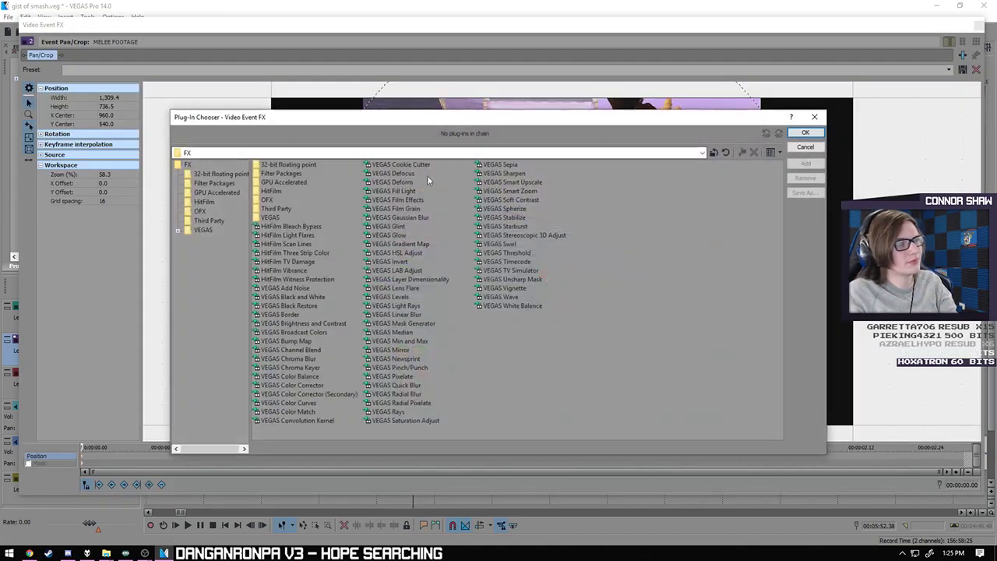
click(806, 132)
click(980, 27)
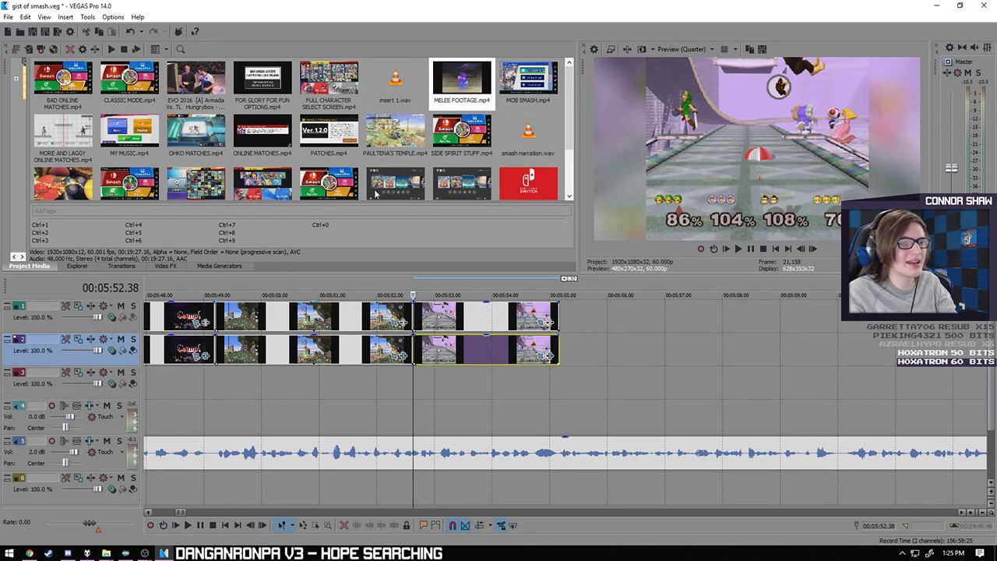
- Play back the race-track-stage clip with its blurred background from 00:05:52.38 to its end at 00:05:55.10
click(189, 526)
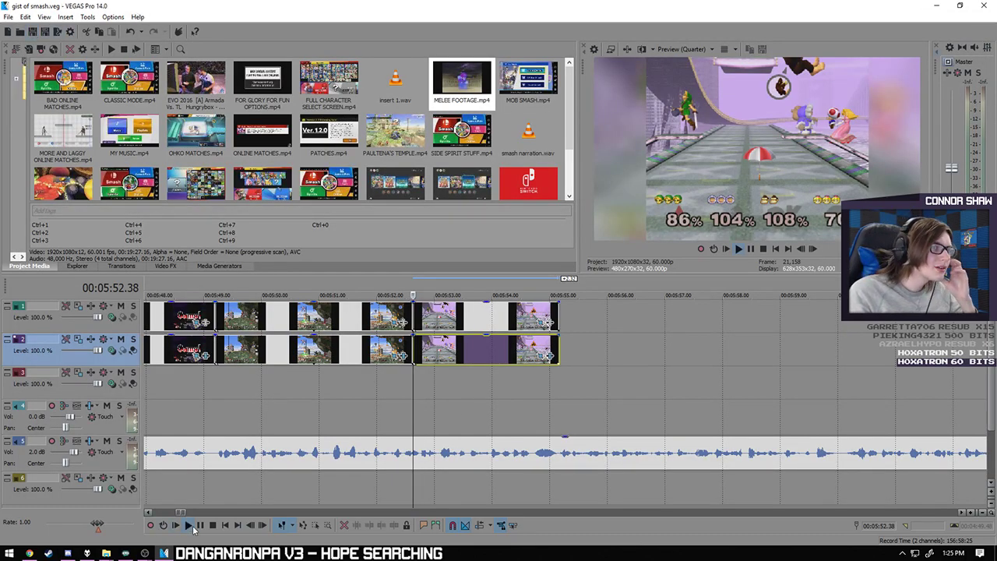
click(198, 527)
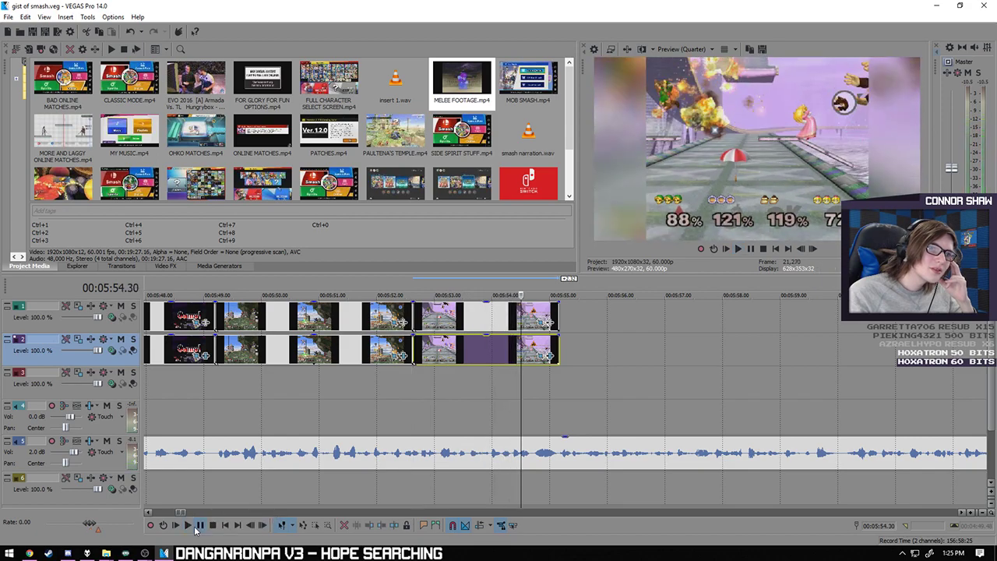
click(188, 525)
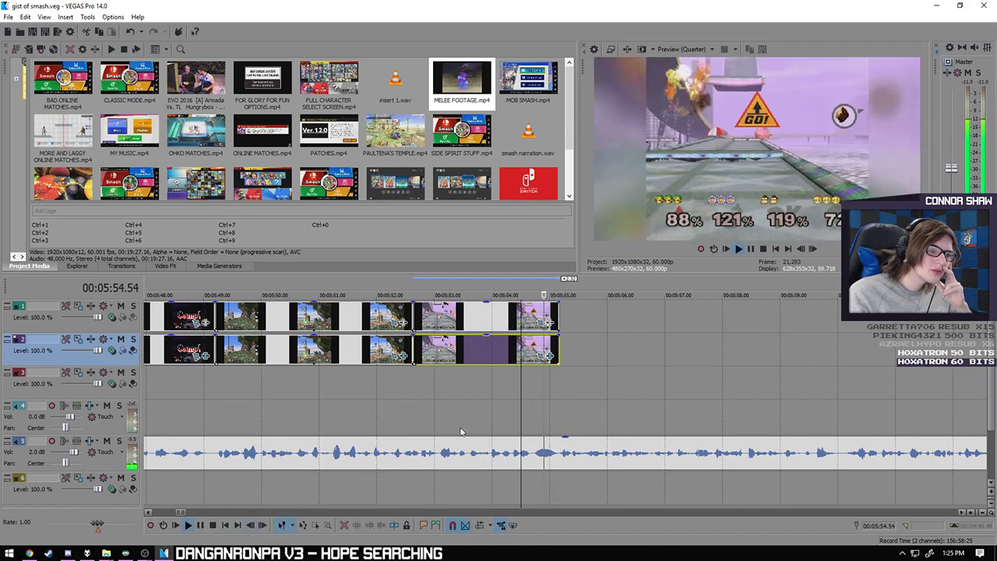
click(200, 526)
click(557, 386)
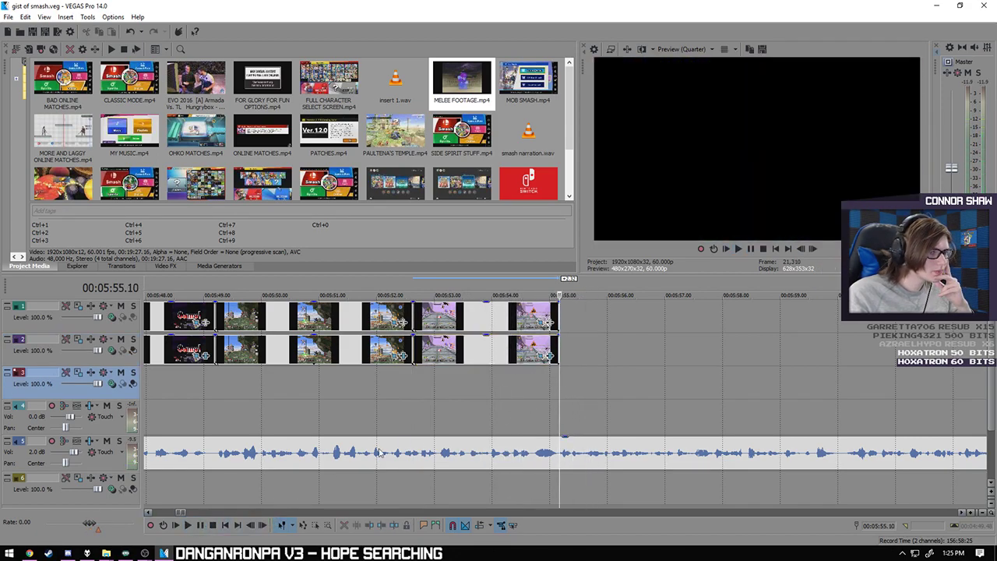
- Listen to the narration from 00:05:55.10 and pause at 00:05:56.40, where the next clip should start
click(187, 526)
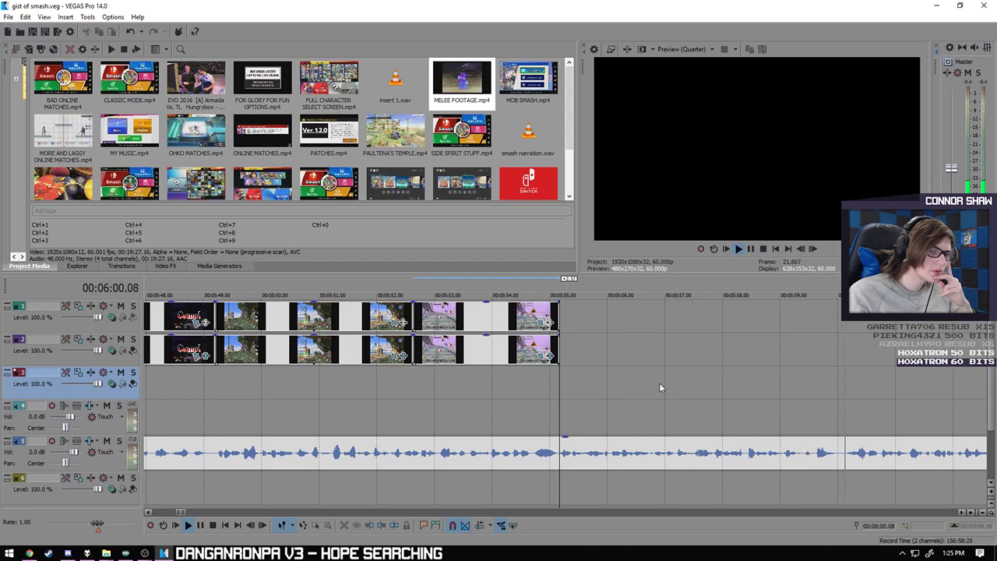
scroll(660, 387, down, 2)
click(200, 525)
click(403, 388)
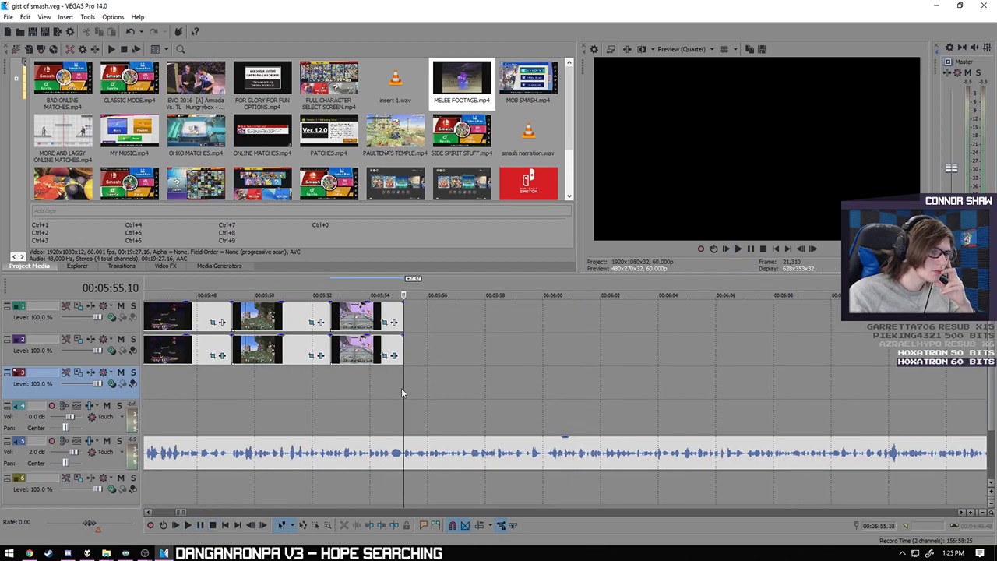
click(189, 525)
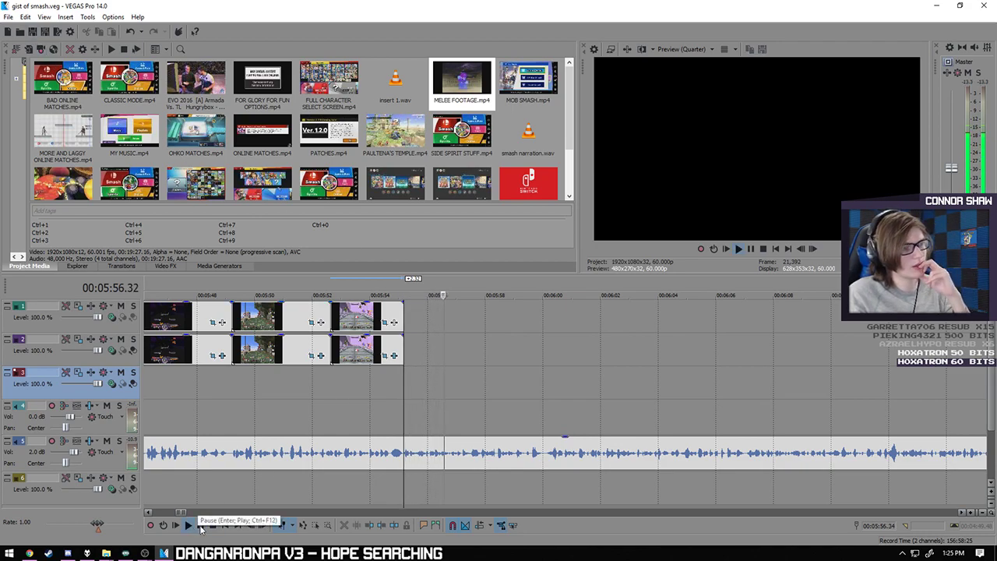
click(200, 526)
- Add MELEE FOOTAGE.mp4 to a new track past the end of the narration and delete its audio track
scroll(652, 417, down, 15)
drag(459, 109, 682, 486)
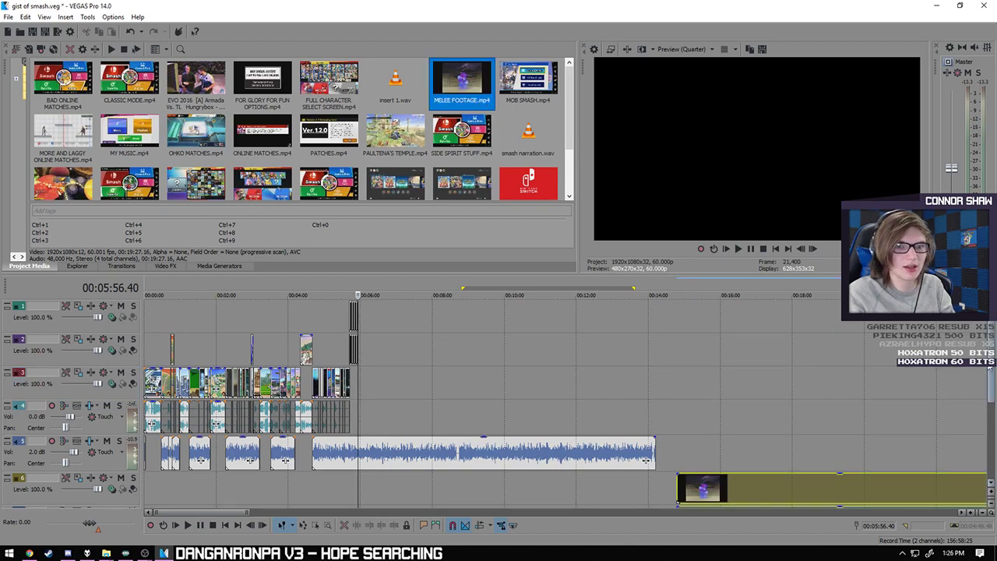
scroll(249, 401, down, 3)
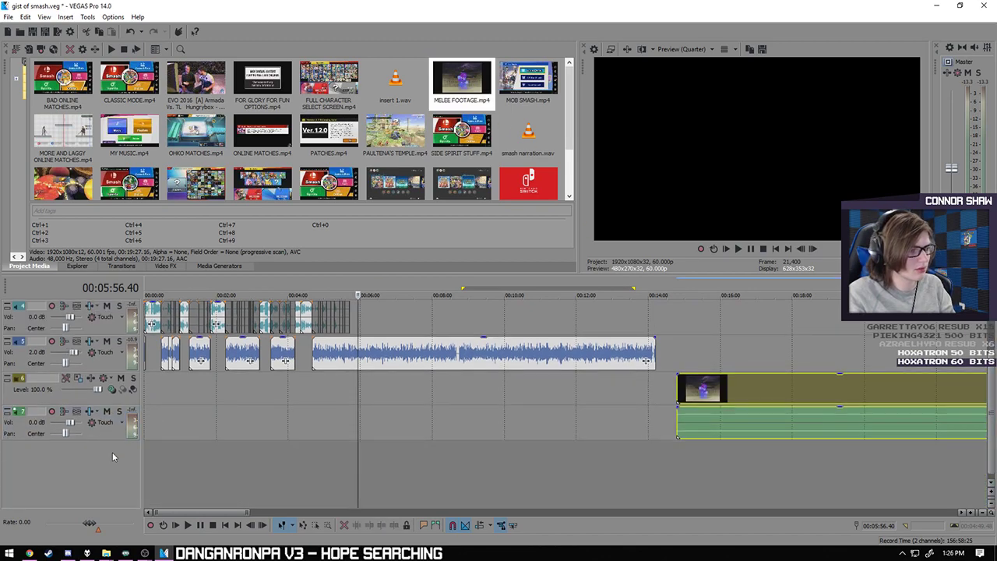
click(104, 435)
key(Delete)
scroll(546, 452, down, 4)
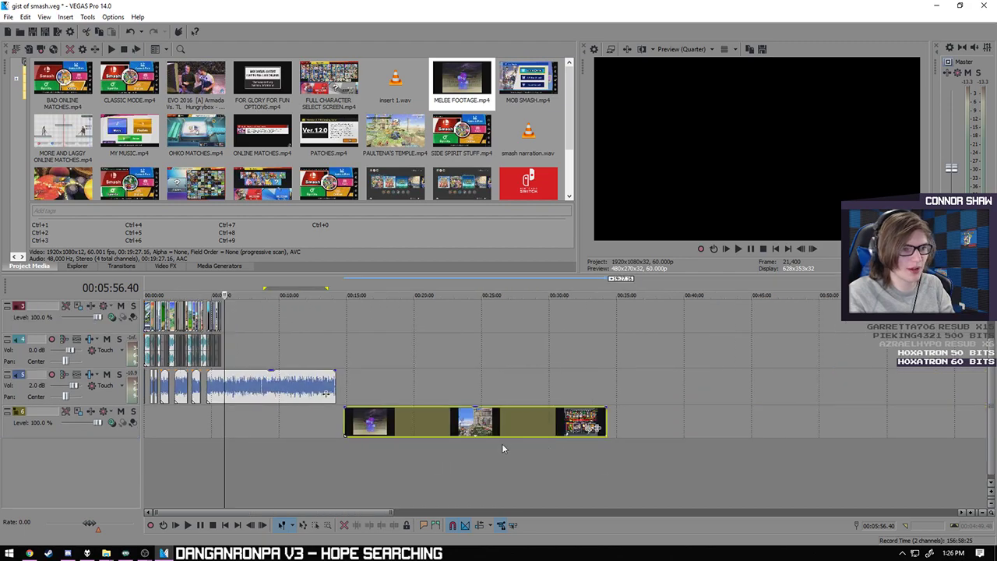
- Scrub and play through the Melee footage on track 6 to find the start of a brick-block Mario-stage moment
click(477, 436)
scroll(491, 433, up, 5)
key(space)
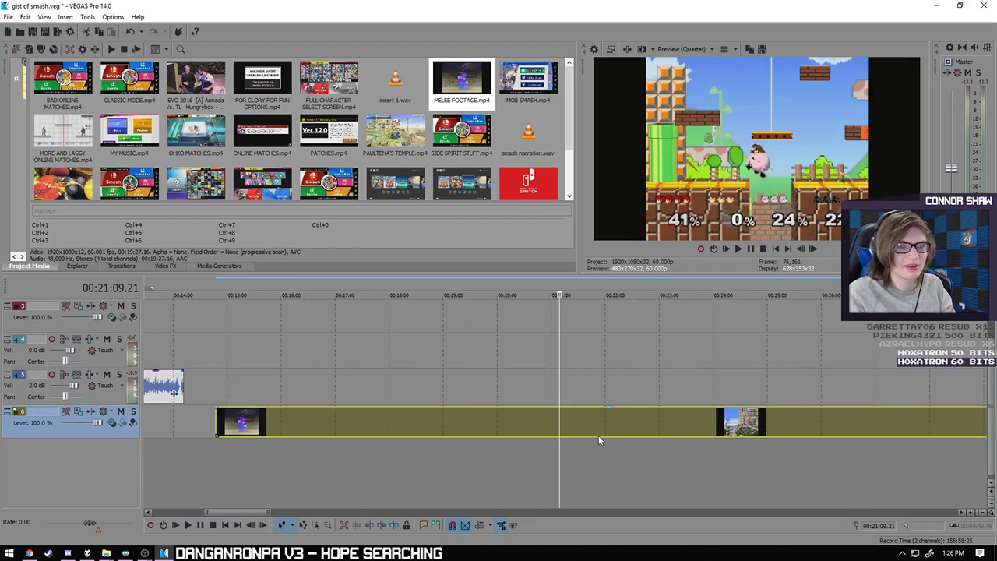
scroll(647, 431, up, 2)
click(529, 429)
click(541, 430)
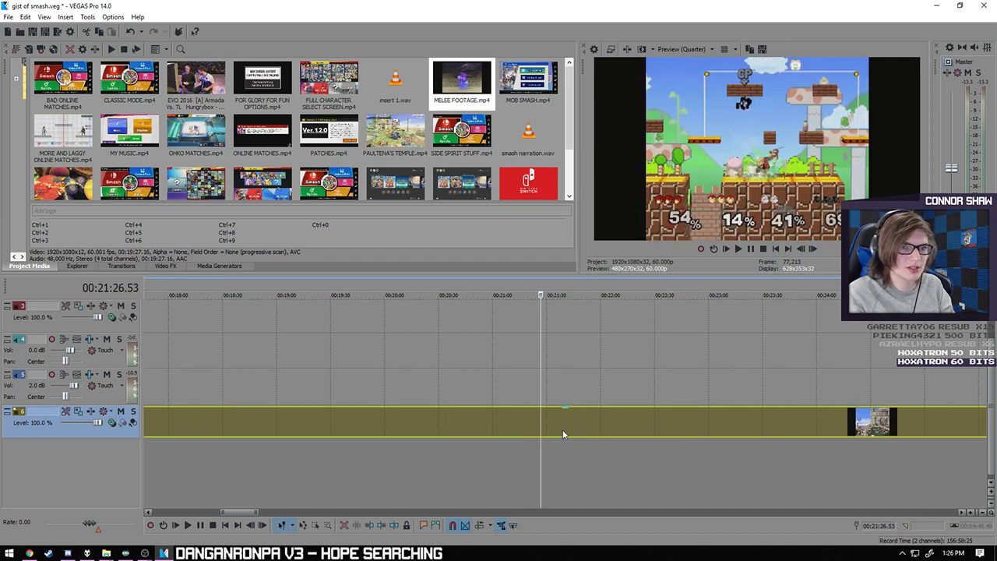
click(200, 526)
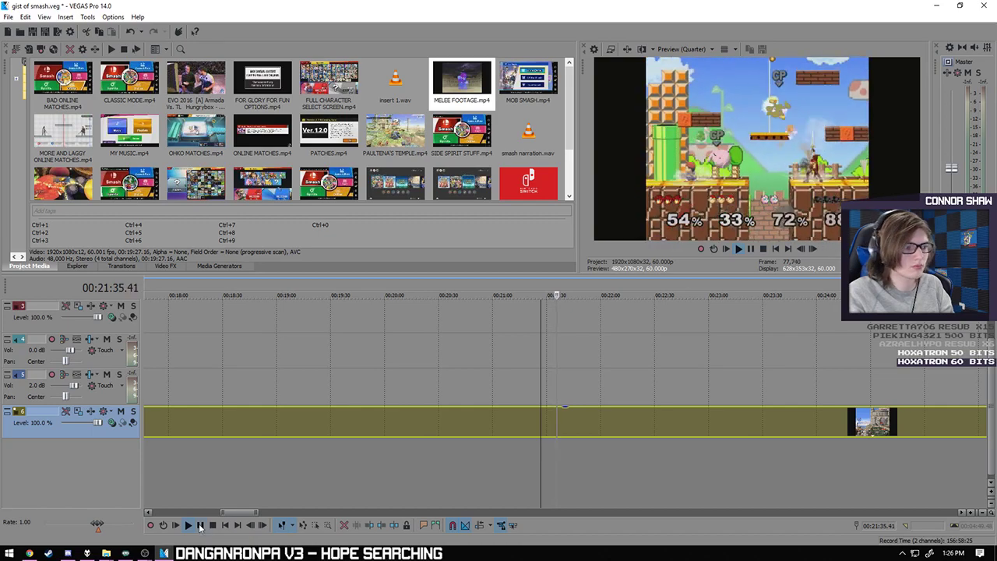
click(200, 527)
key(Left)
key(space)
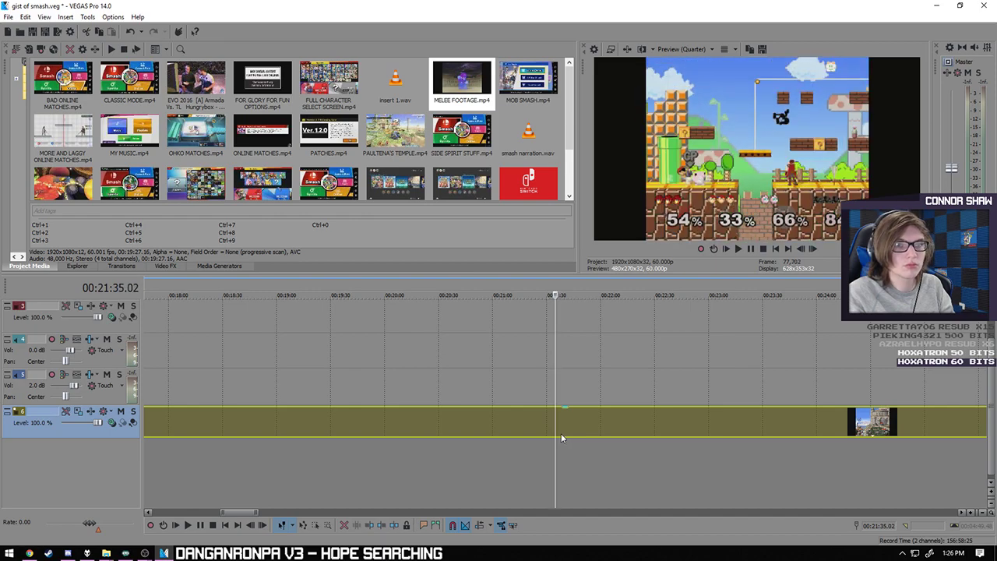
- Cut away the Melee footage before 00:21:35.02 and move the remaining part to track 3, after the existing clips
scroll(561, 436, down, 6)
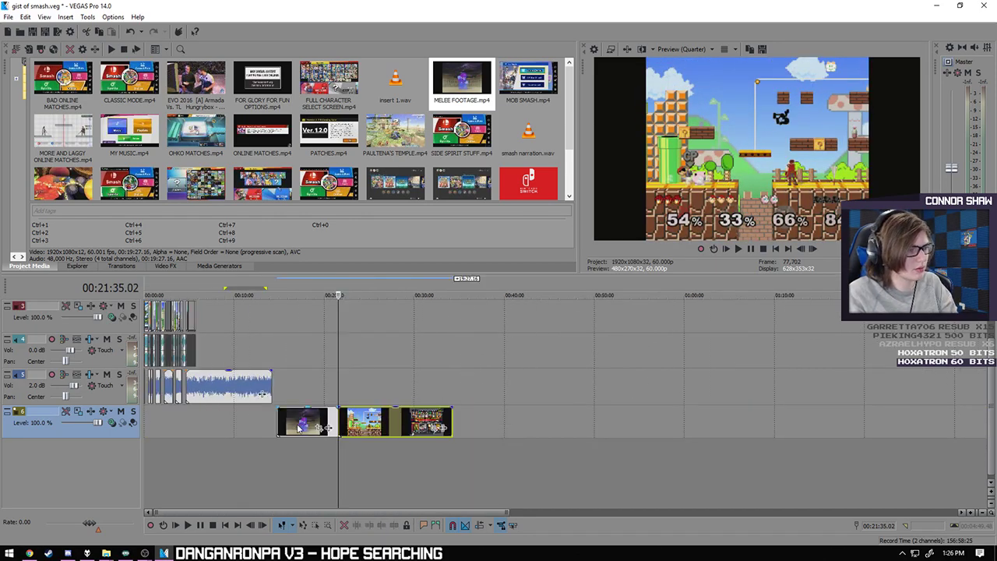
click(298, 429)
key(Delete)
drag(367, 425, 225, 319)
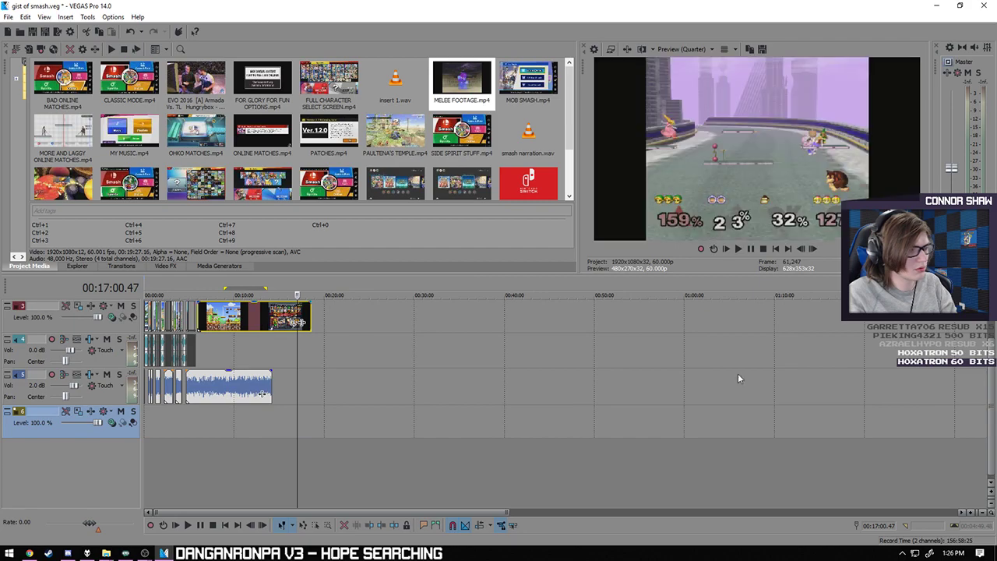
- Play the start of the long Melee footage clip at the end of the edit, from about 00:05:55
scroll(261, 394, up, 1)
click(201, 382)
scroll(202, 382, up, 5)
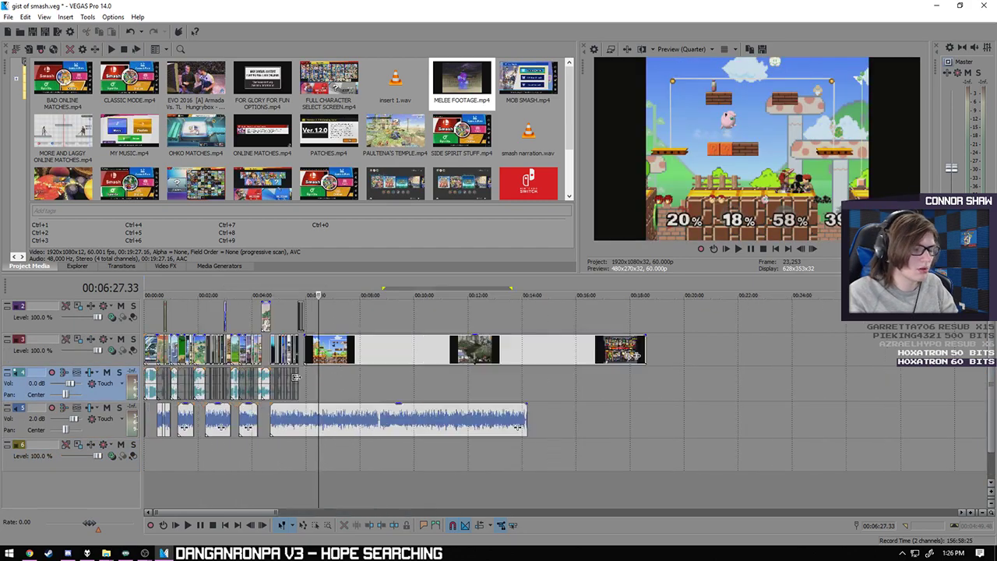
click(445, 357)
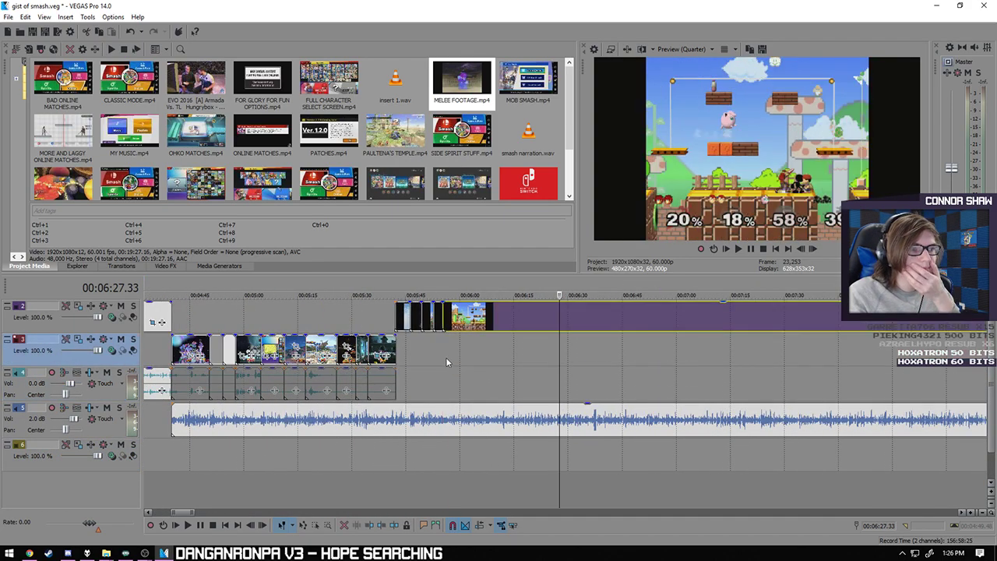
scroll(473, 355, up, 3)
click(584, 322)
click(188, 525)
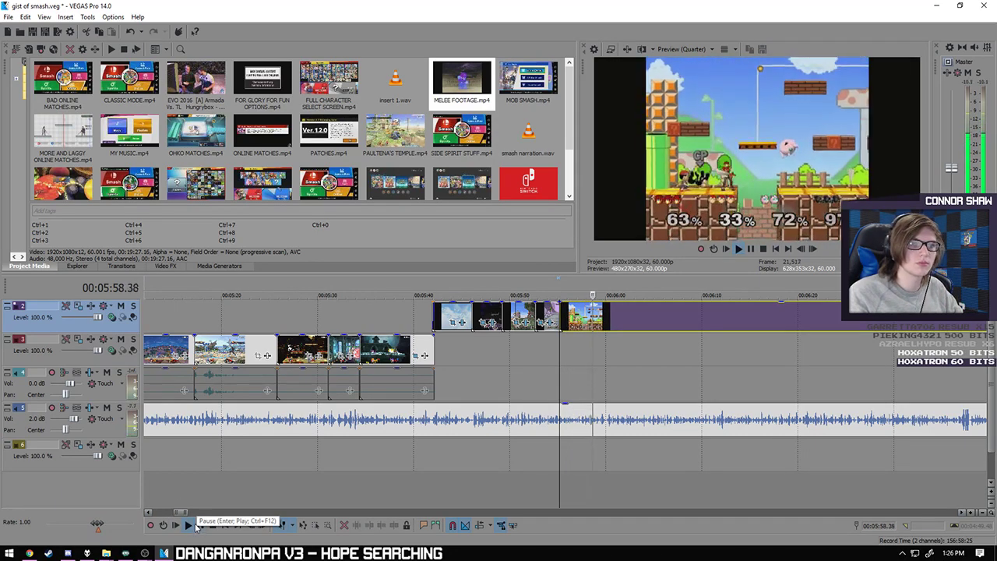
click(199, 526)
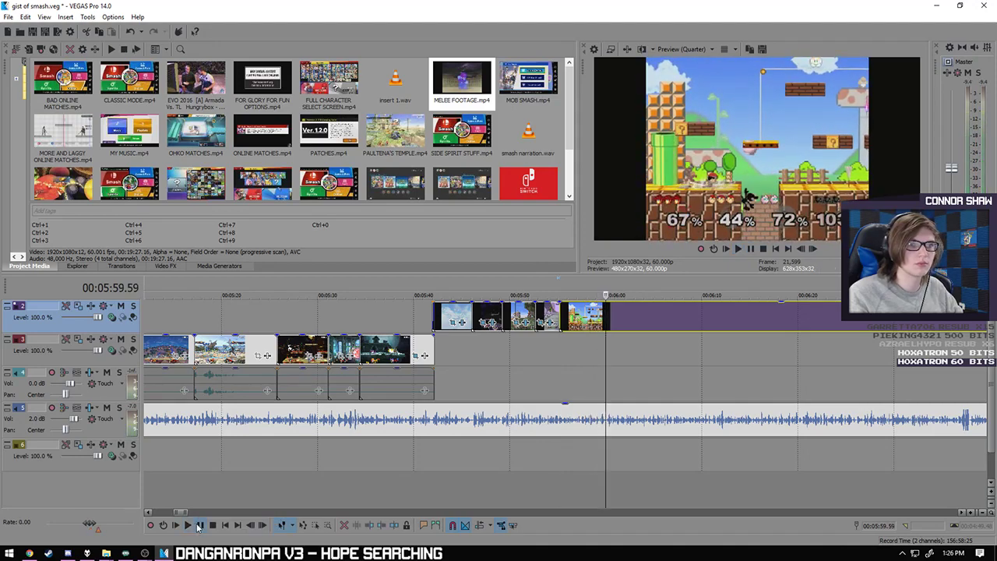
- Split the long Melee footage clip at 00:06:09.41, delete the part before the cut and move the remainder back against the previous clip
click(660, 321)
key(space)
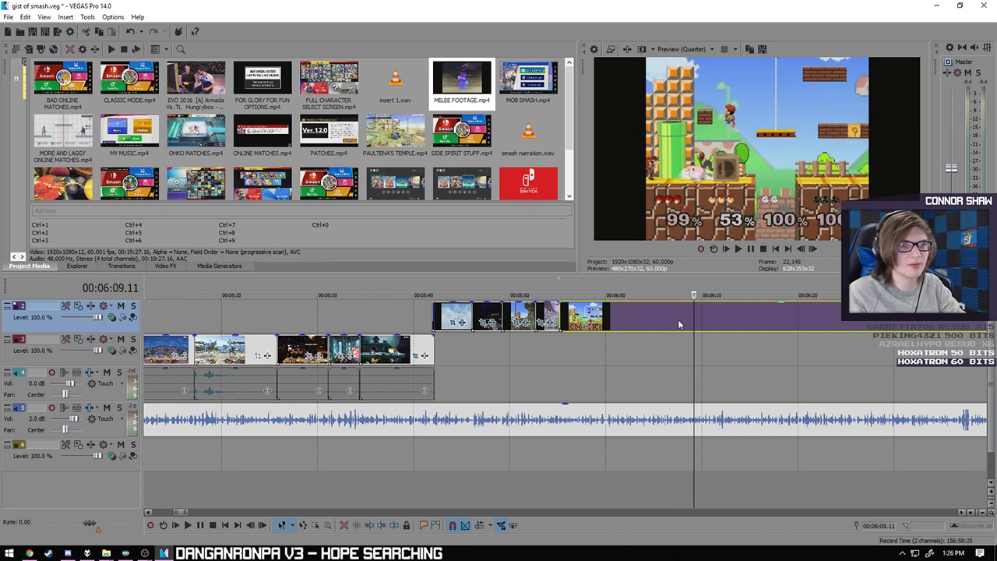
key(j)
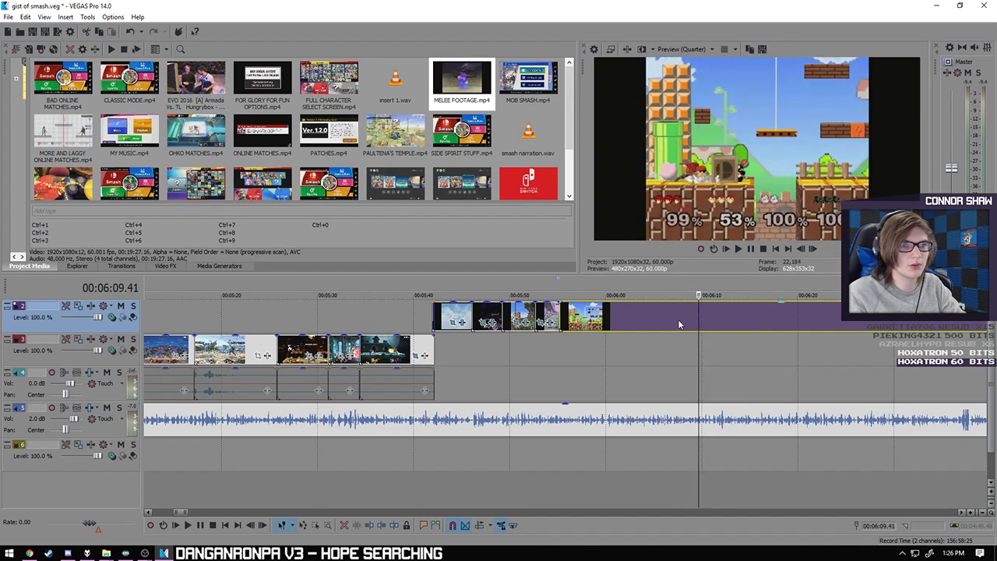
key(s)
click(644, 320)
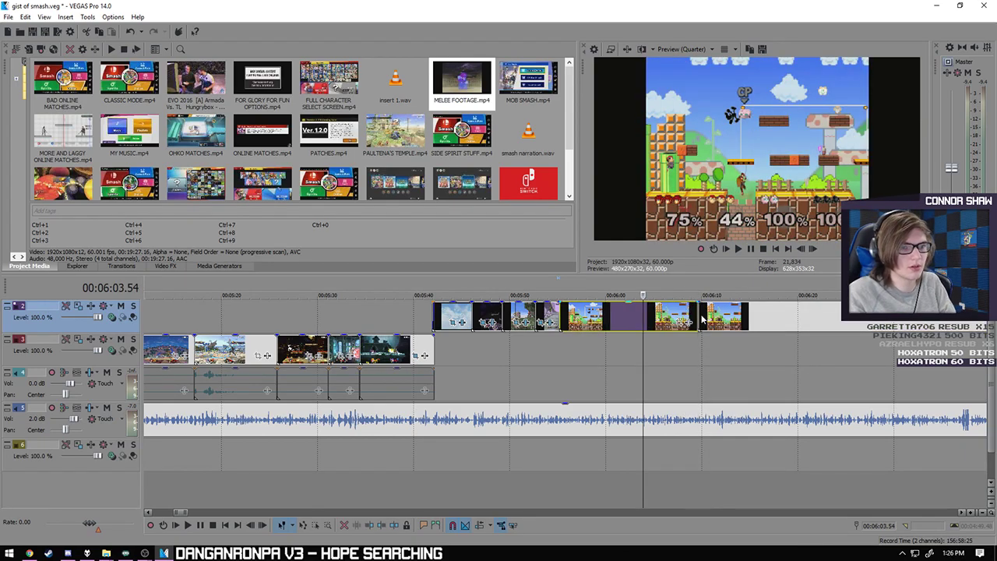
key(Delete)
drag(733, 319, 577, 352)
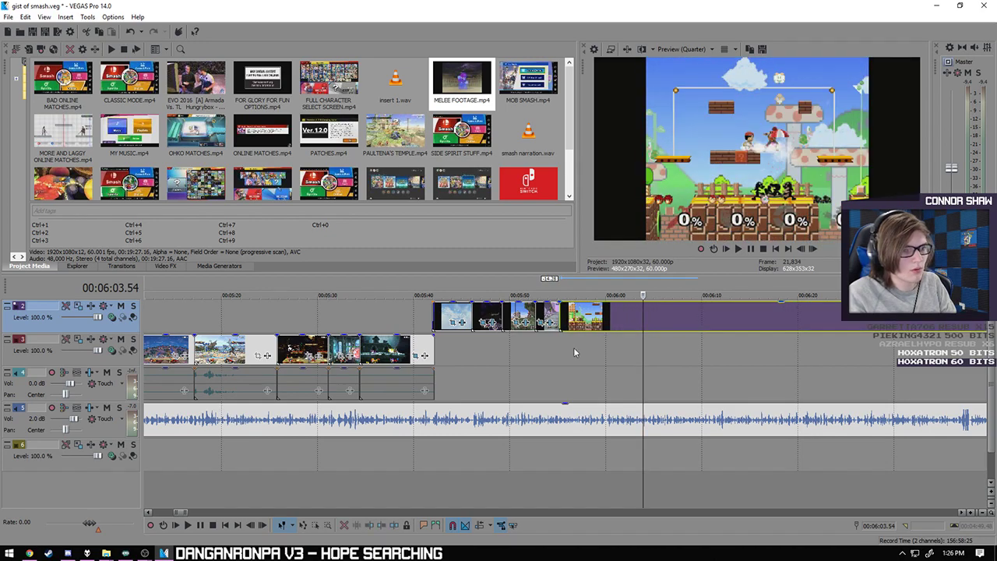
- Play the remaining footage against the narration in short stretches from 00:05:55.10 to find an end point
click(563, 353)
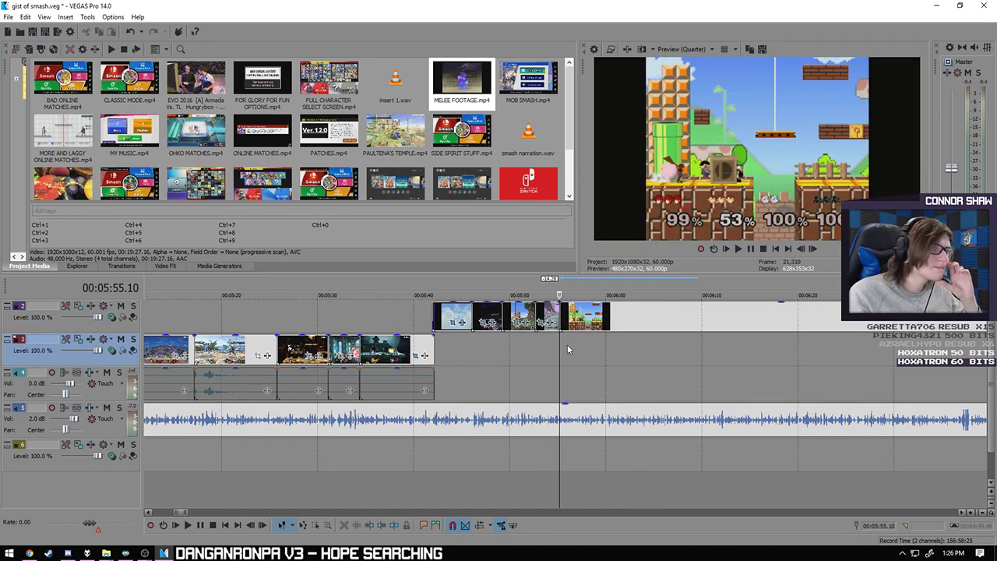
scroll(524, 359, up, 3)
click(187, 525)
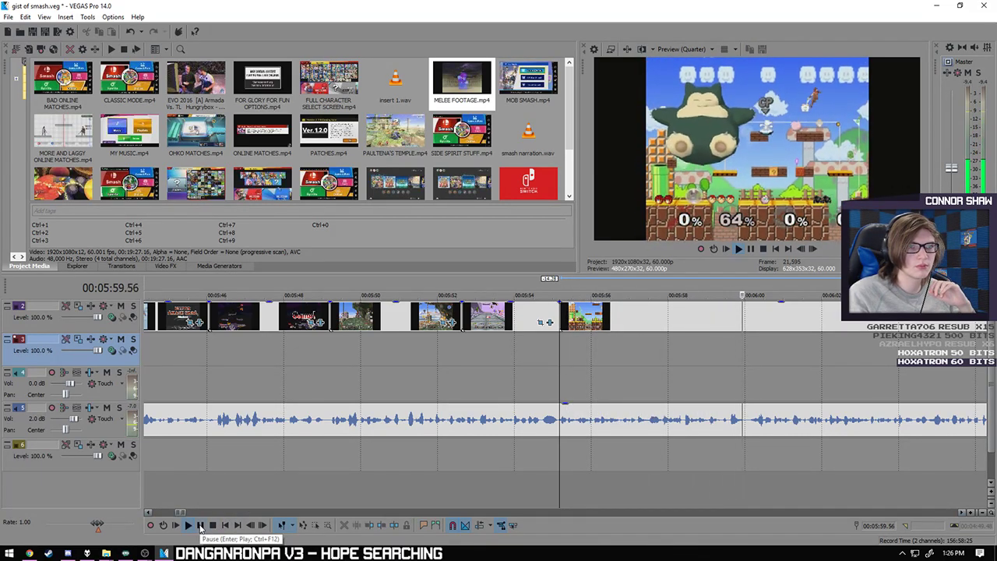
click(200, 525)
scroll(536, 459, up, 2)
scroll(535, 459, down, 1)
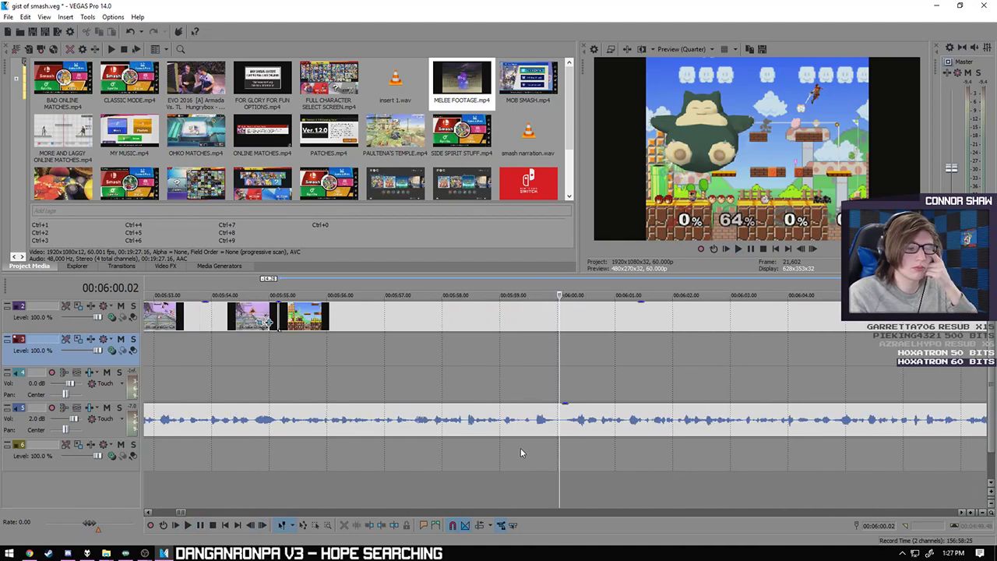
click(190, 523)
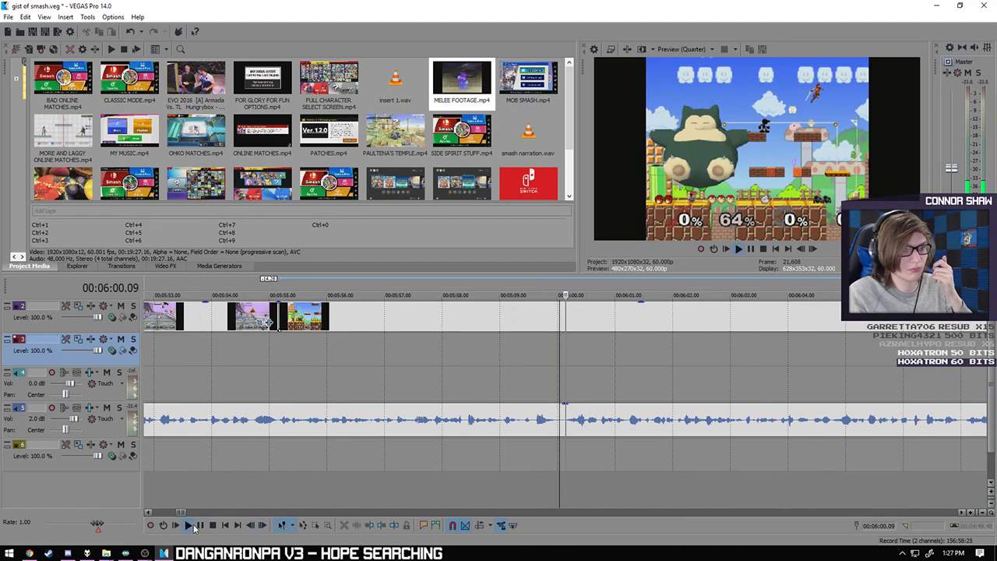
click(199, 525)
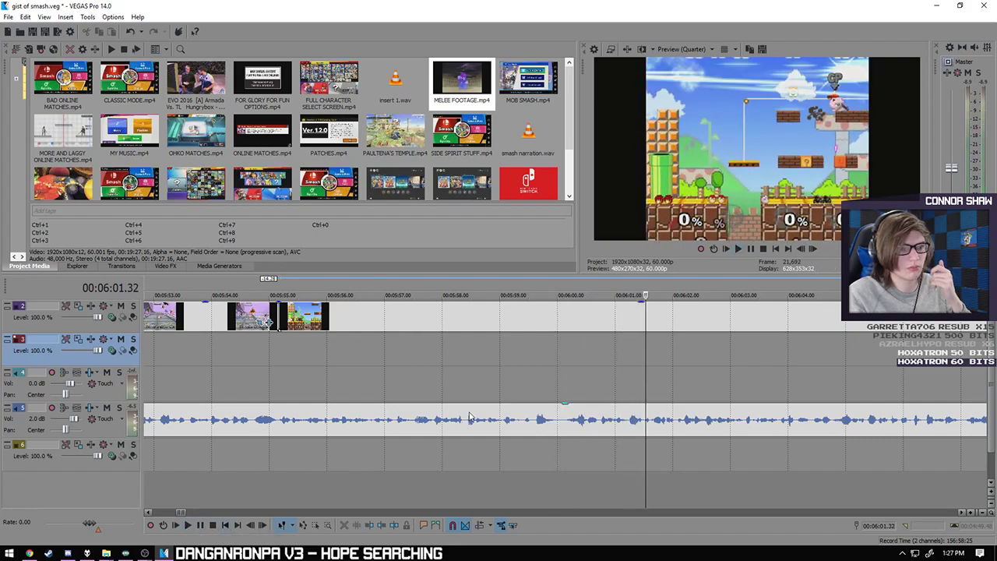
click(200, 526)
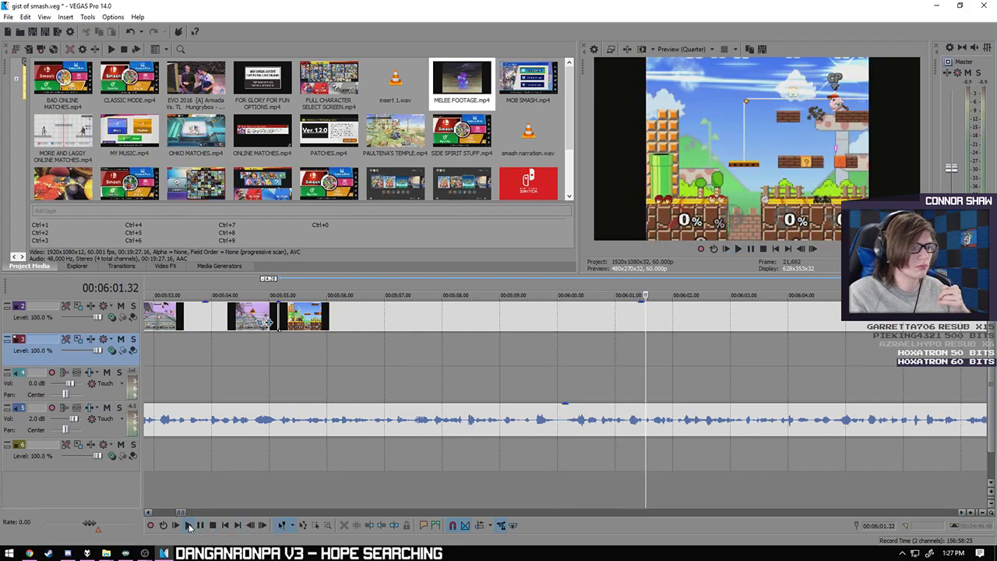
click(201, 526)
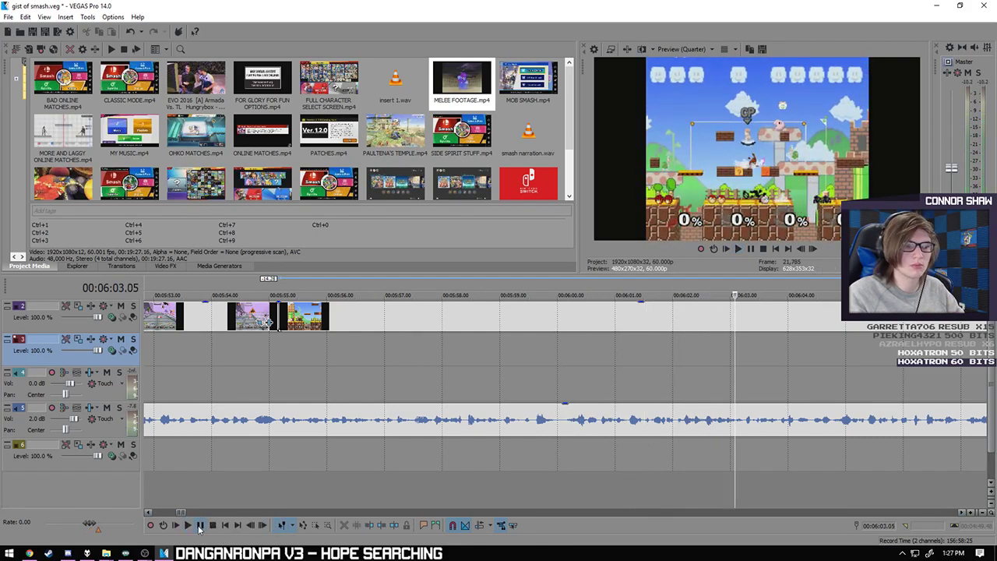
click(200, 527)
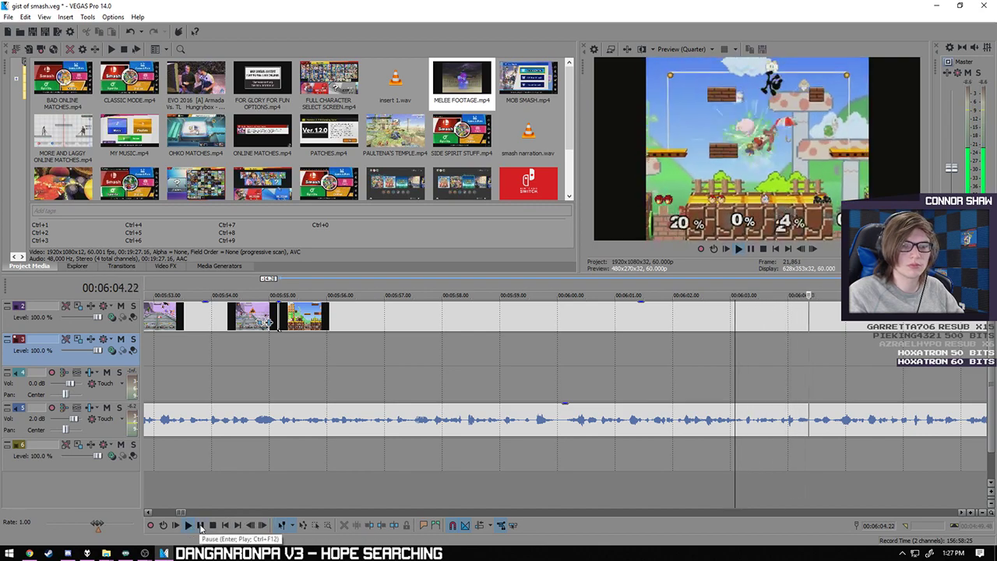
click(200, 526)
- Split the Melee footage clip at 00:06:04.46 and delete everything after the cut
scroll(565, 322, up, 3)
click(565, 321)
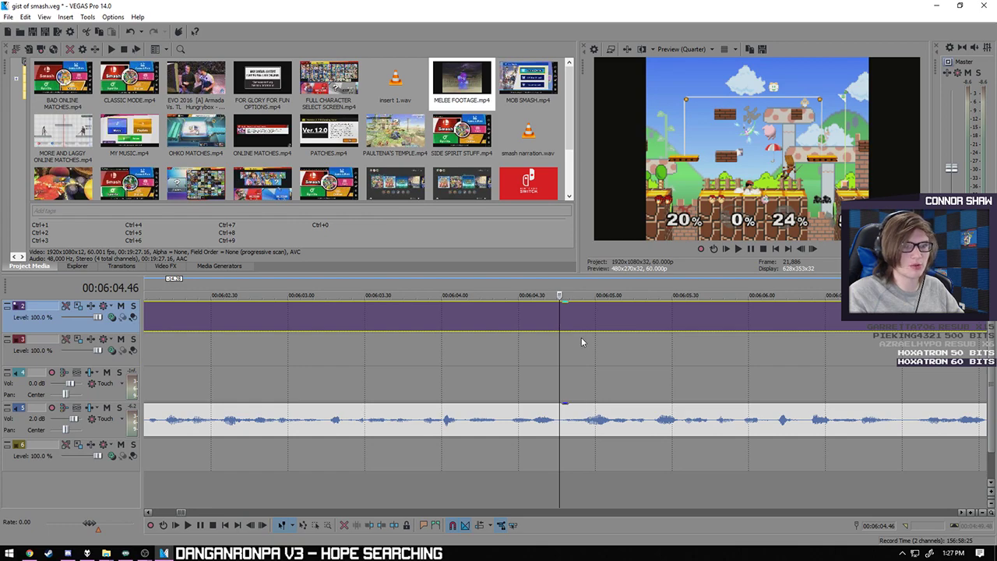
scroll(577, 337, down, 3)
key(Delete)
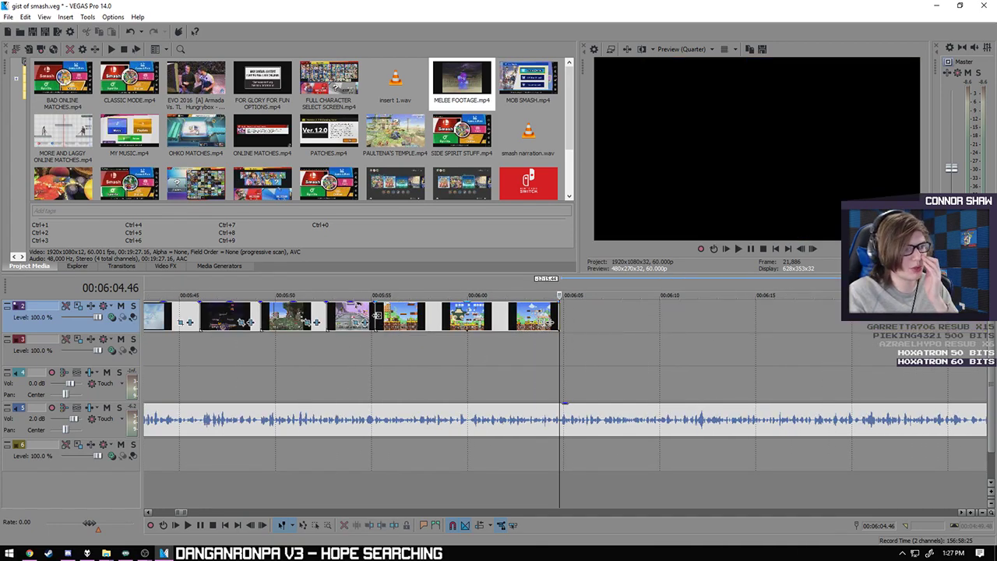
- Move the trimmed Mario-stage clip from track 2 up to track 1, keeping its start at 00:05:55.10
click(377, 315)
scroll(567, 321, up, 4)
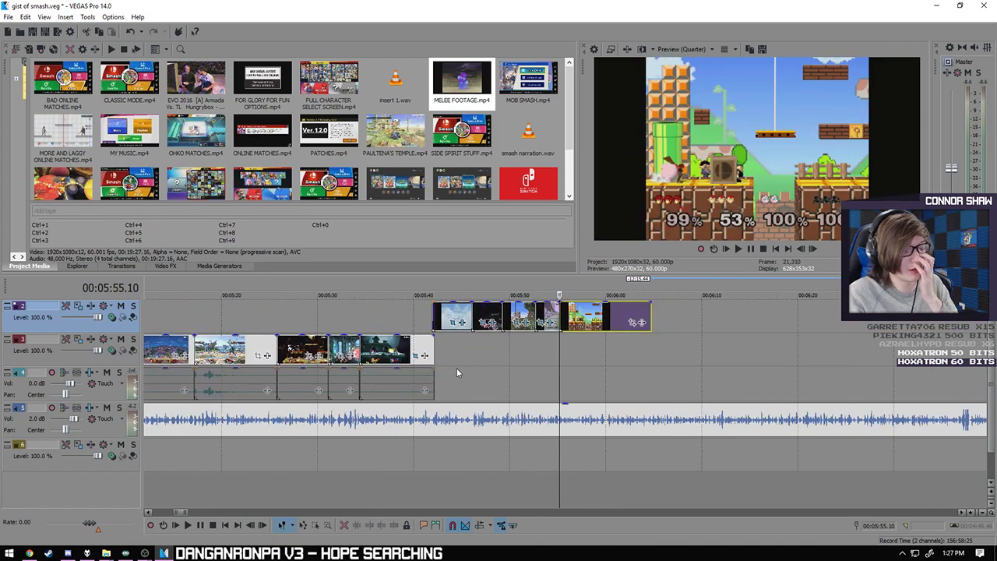
drag(990, 339, 991, 321)
drag(599, 343, 599, 328)
- Copy the trimmed Mario-stage clip and paste the duplicate on track 2 at 00:05:55.10, directly beneath the original
click(563, 316)
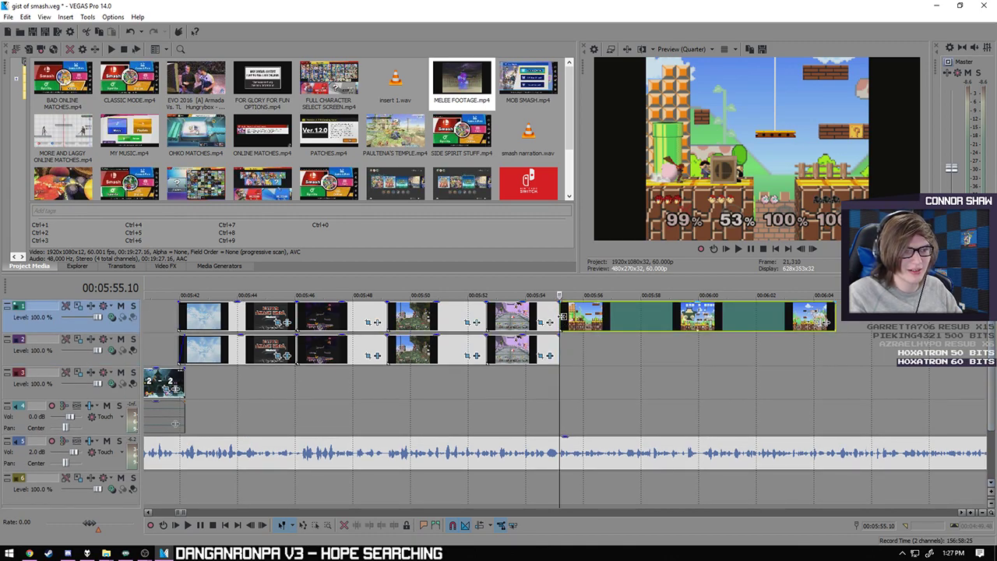
click(564, 353)
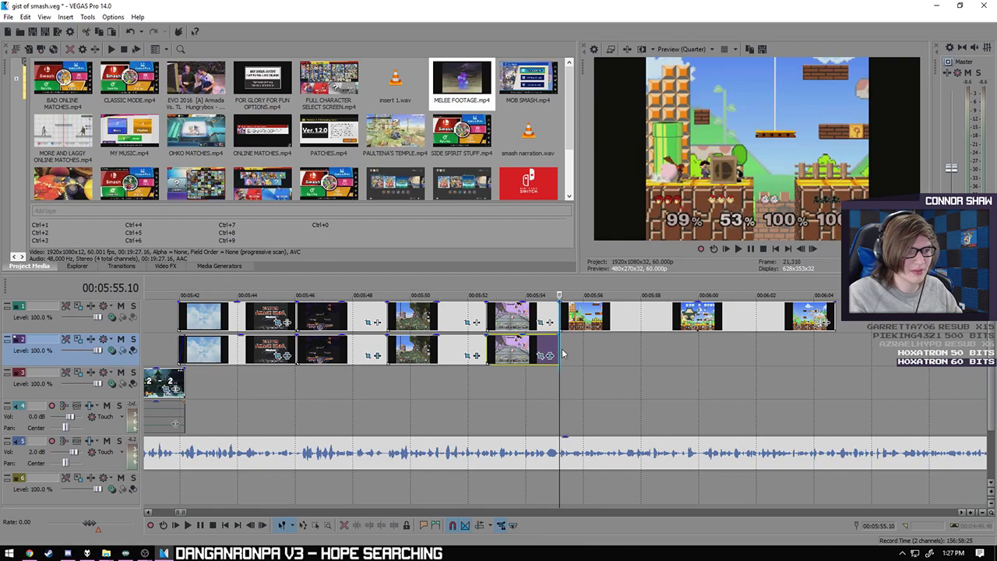
key(ctrl+v)
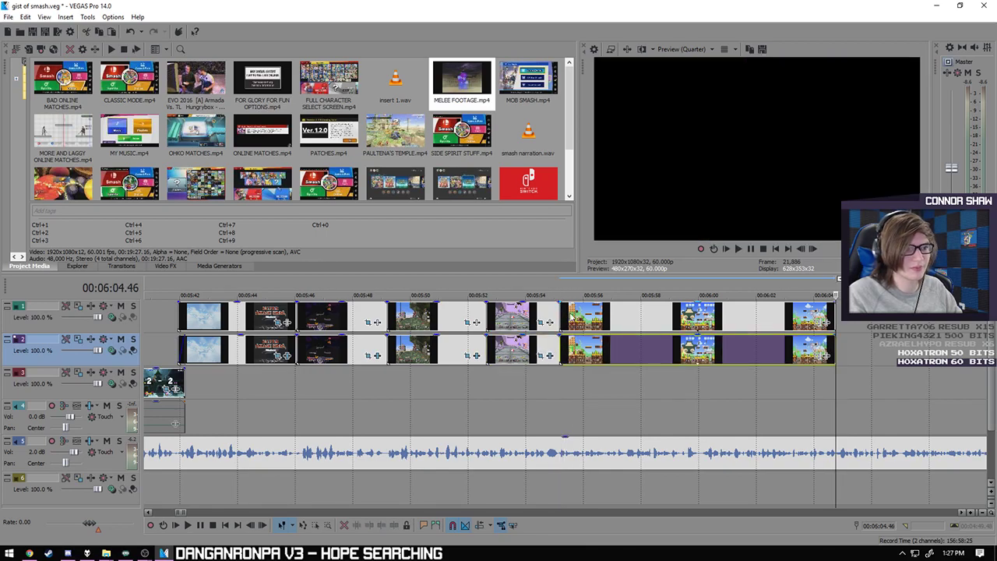
click(560, 315)
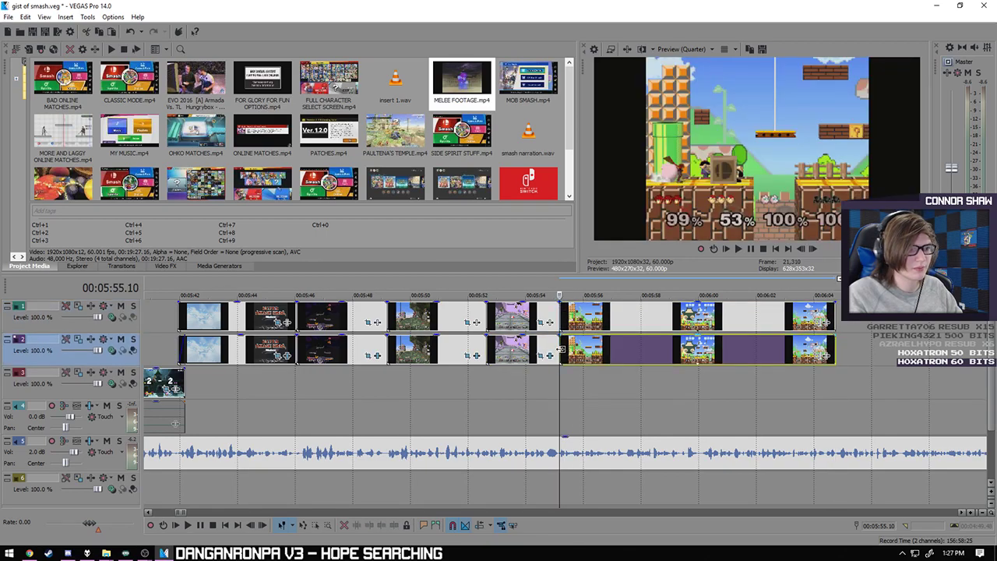
right_click(560, 349)
click(600, 257)
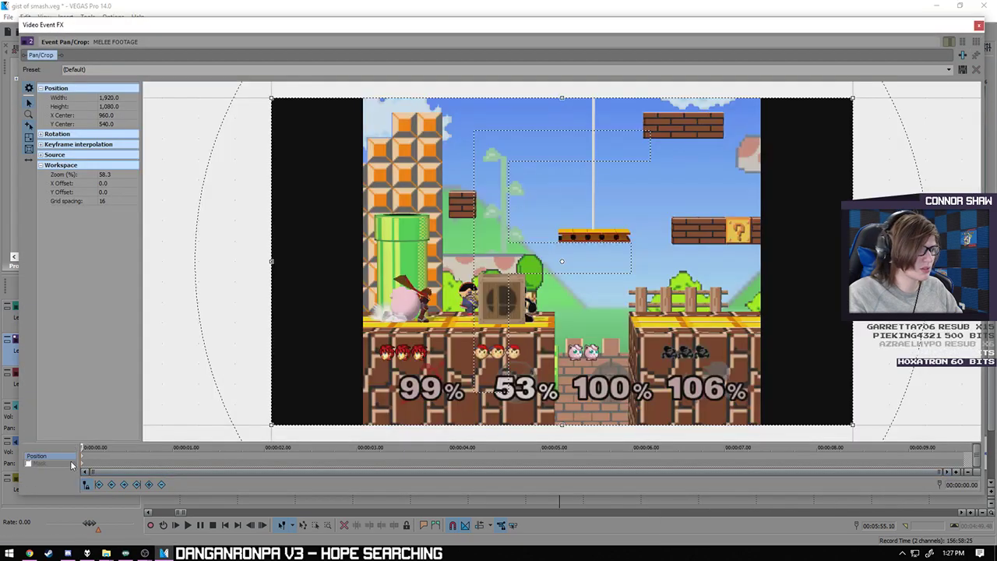
click(979, 26)
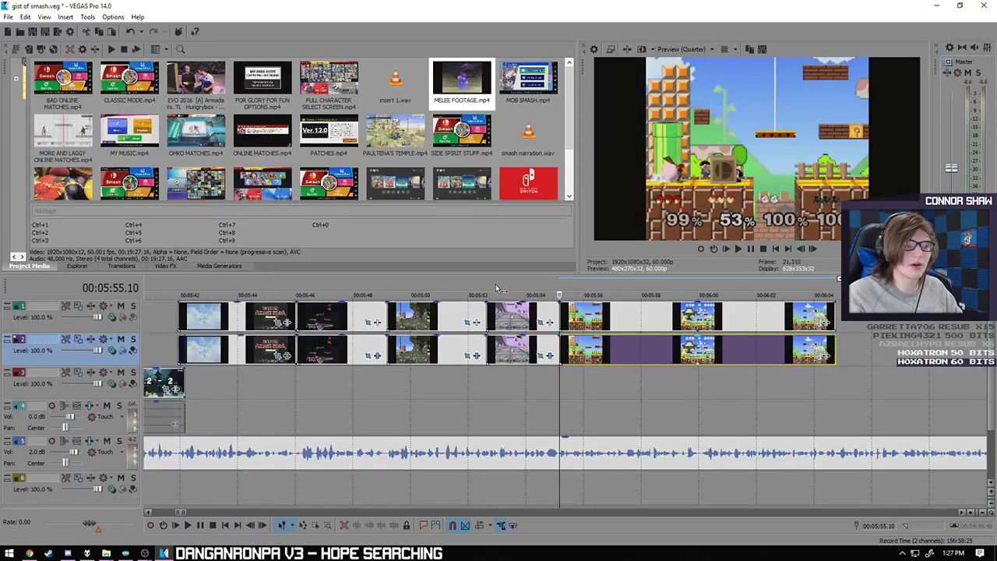
- Copy the Pan/Crop position keyframe from the earlier clip on track 2 at 00:05:49.12
click(386, 350)
right_click(386, 350)
click(428, 256)
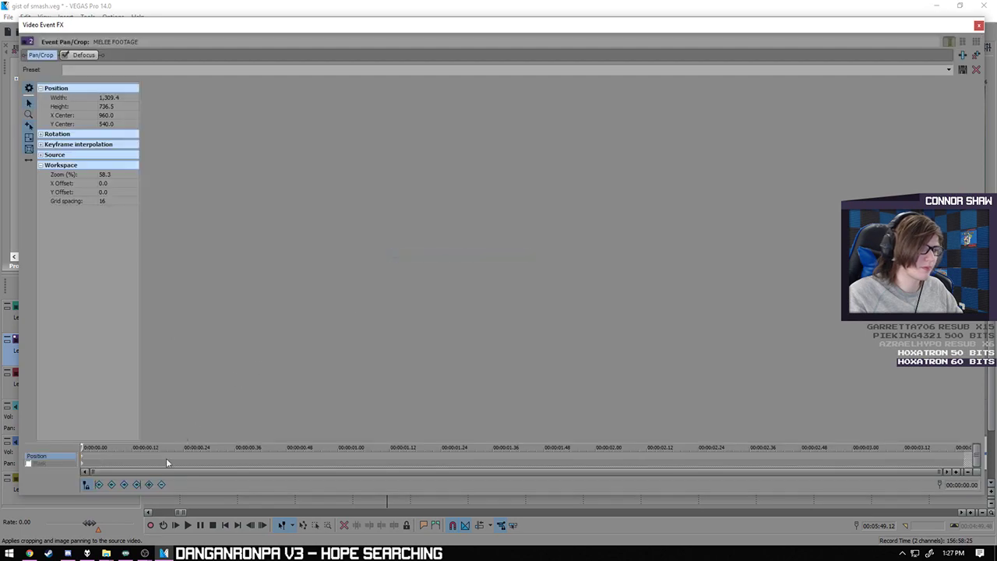
click(81, 465)
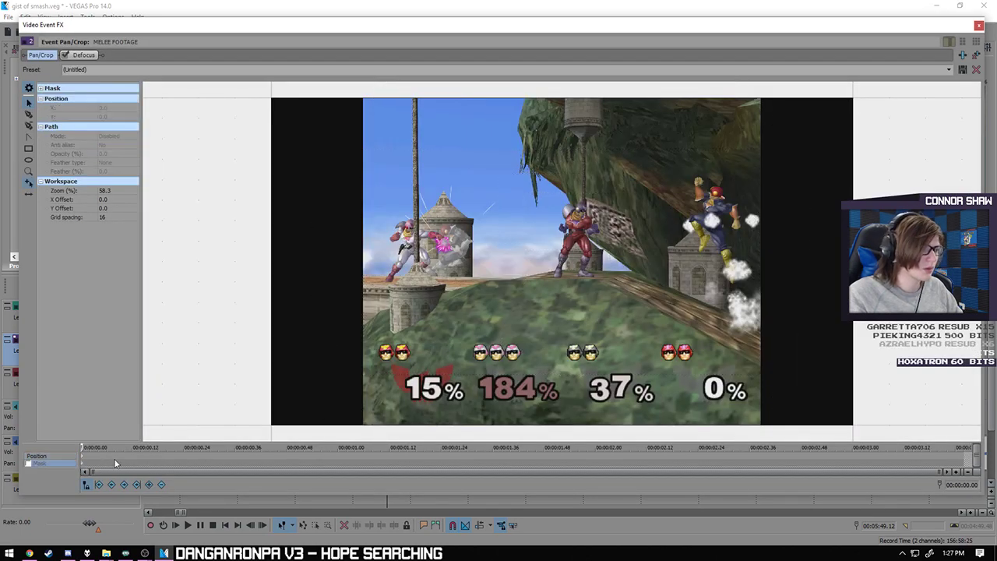
click(83, 458)
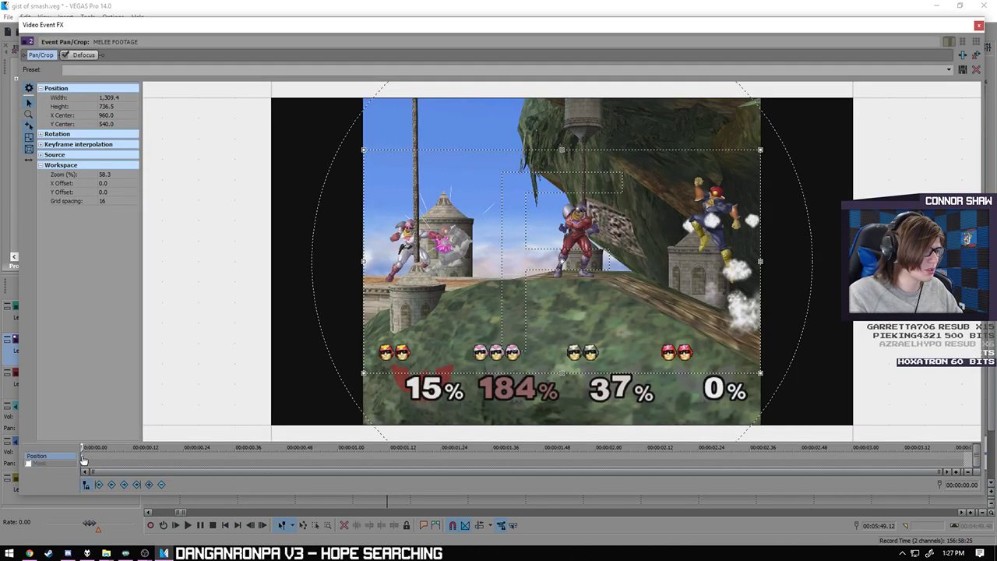
click(978, 28)
- Paste the copied position keyframe into the track 2 Mario-stage clip's Pan/Crop, giving a 1,309.4 by 736.5 crop
click(563, 353)
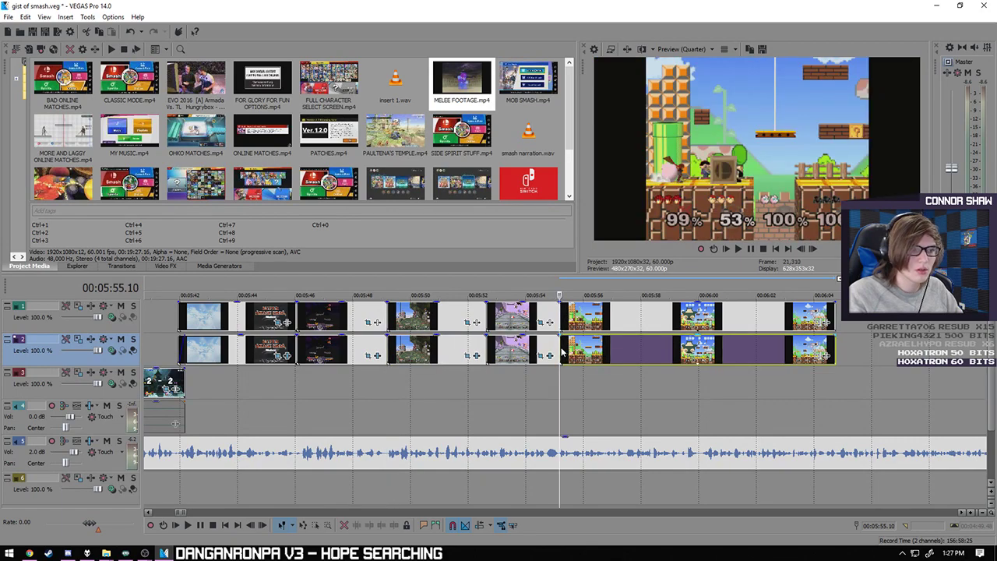
right_click(561, 345)
click(600, 256)
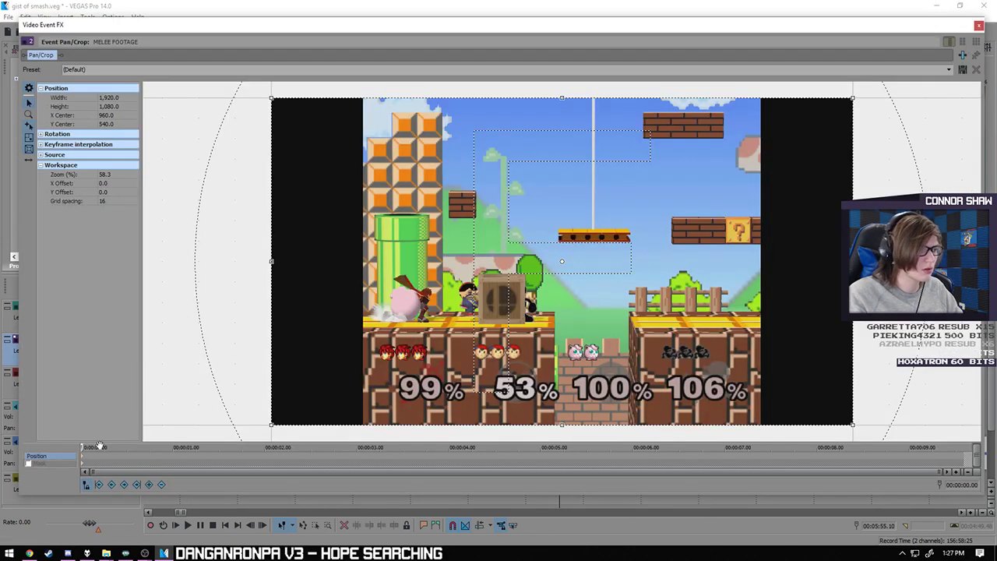
click(83, 465)
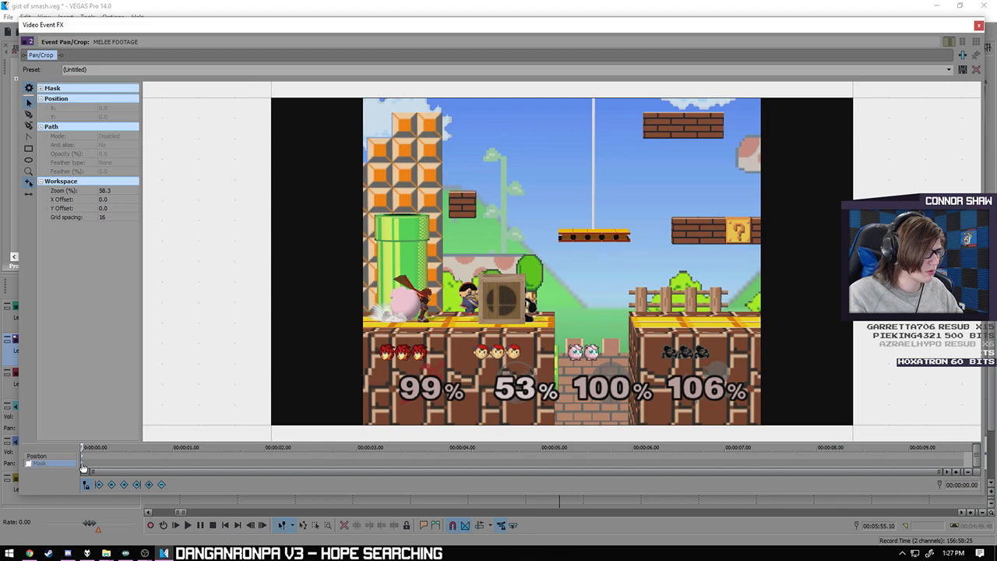
click(84, 458)
drag(194, 424, 286, 373)
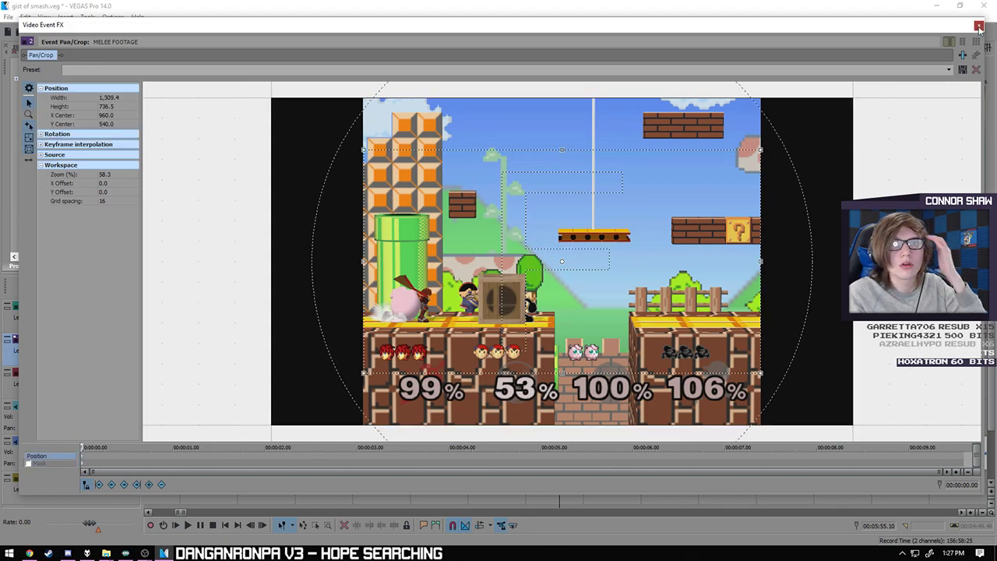
click(980, 28)
- Copy the Pan/Crop mask keyframe from the purple-stage clip on track 1 at 00:05:52.38
click(488, 312)
right_click(488, 311)
click(508, 261)
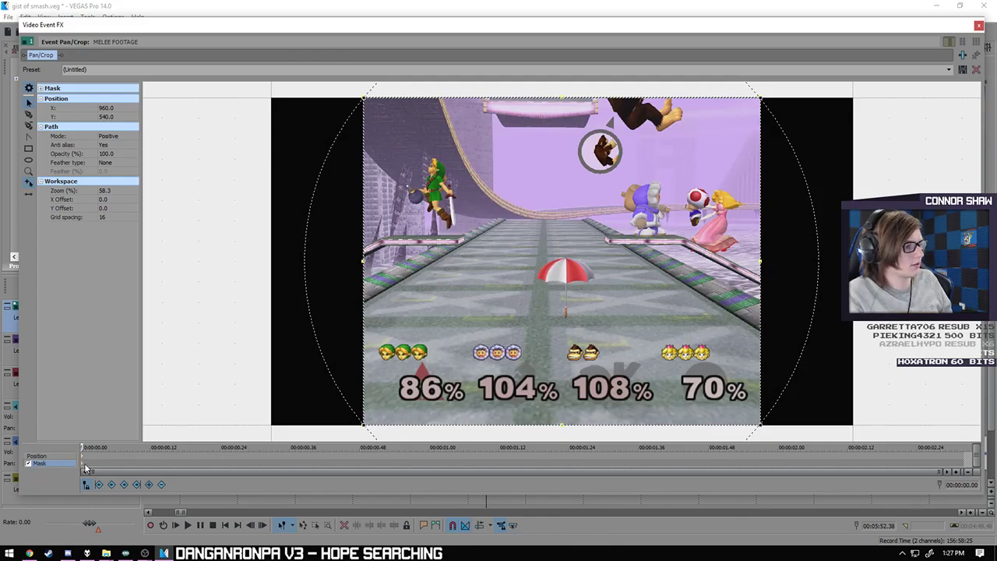
click(979, 26)
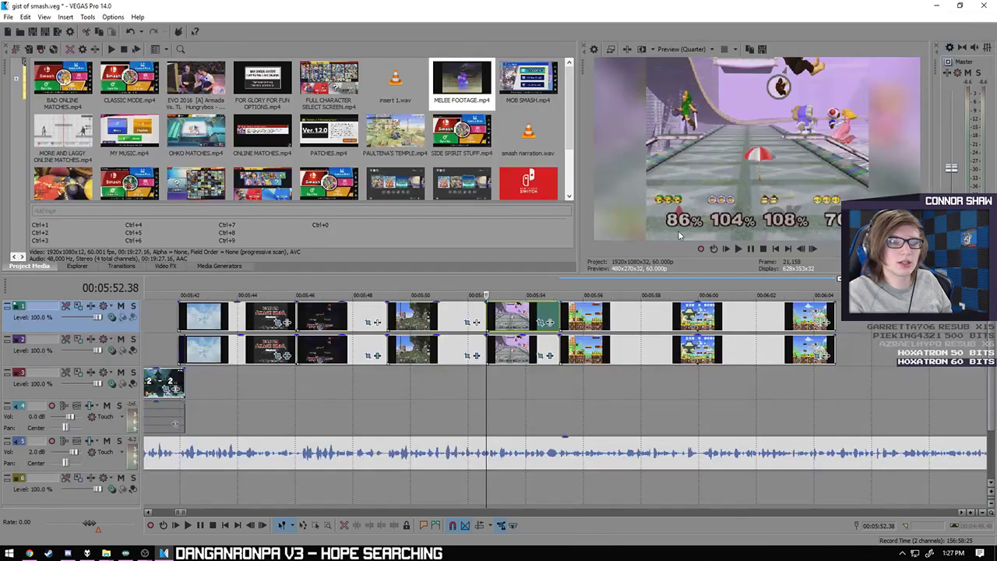
- Paste the copied mask keyframe into the Pan/Crop mask of the Mario-stage clip on track 1
click(564, 315)
right_click(564, 316)
click(592, 256)
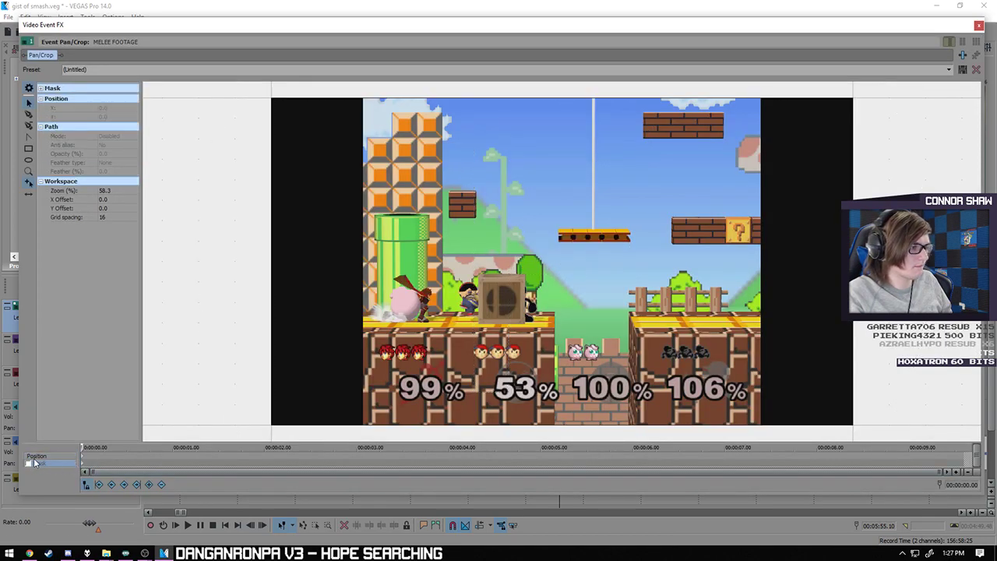
click(84, 468)
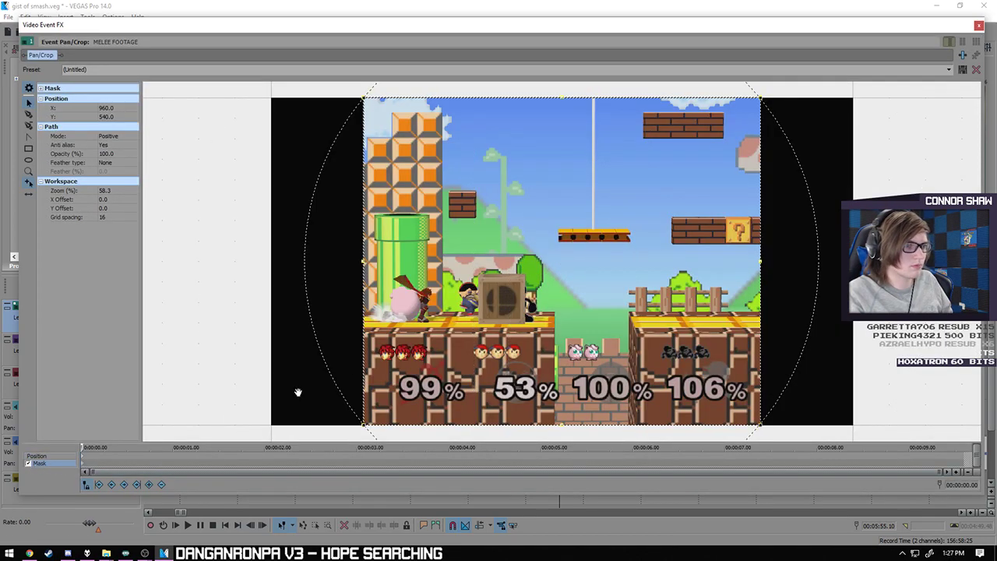
click(979, 27)
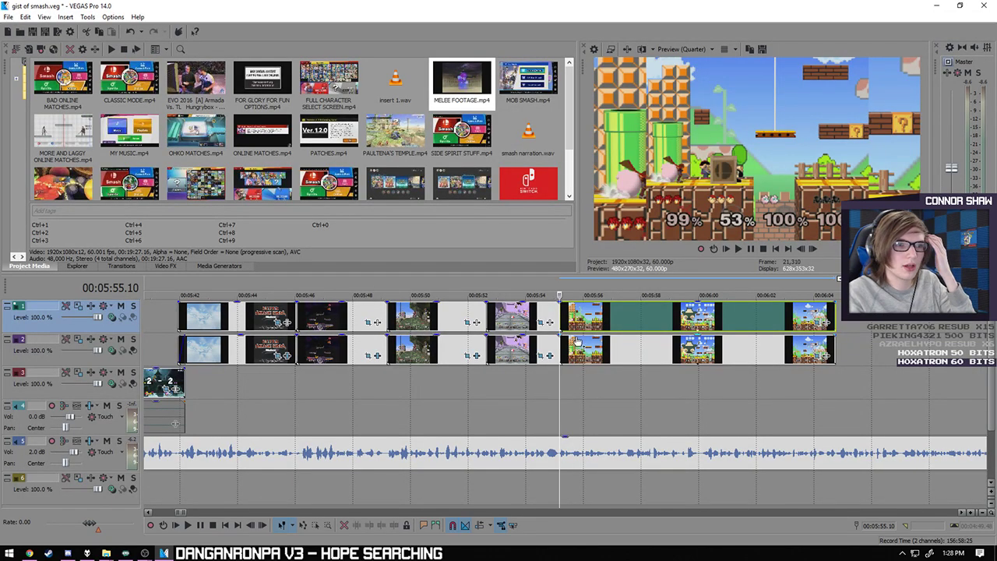
- Add a VEGAS Defocus effect with a 5.600 radius to the Mario-stage clip on track 2
right_click(558, 352)
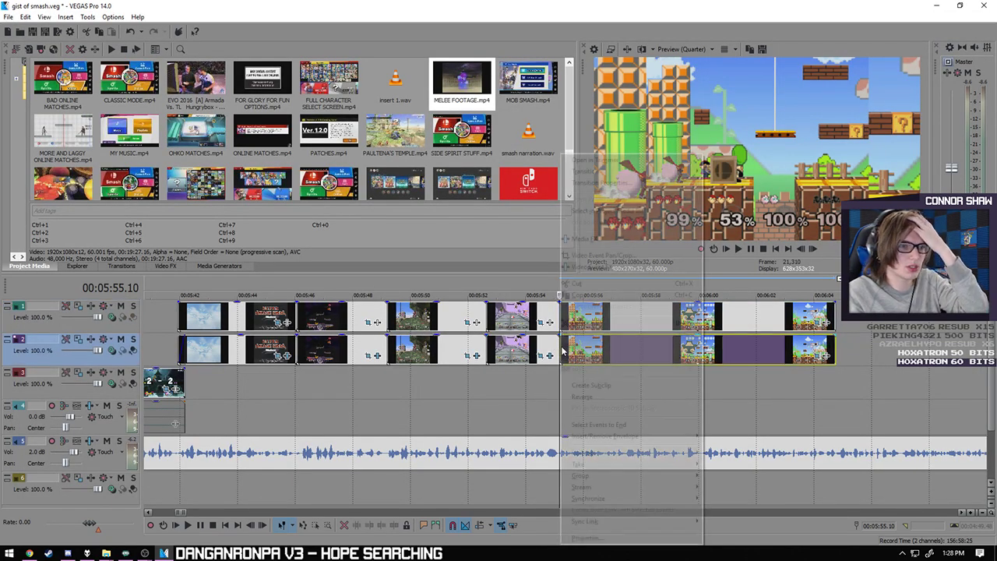
click(597, 267)
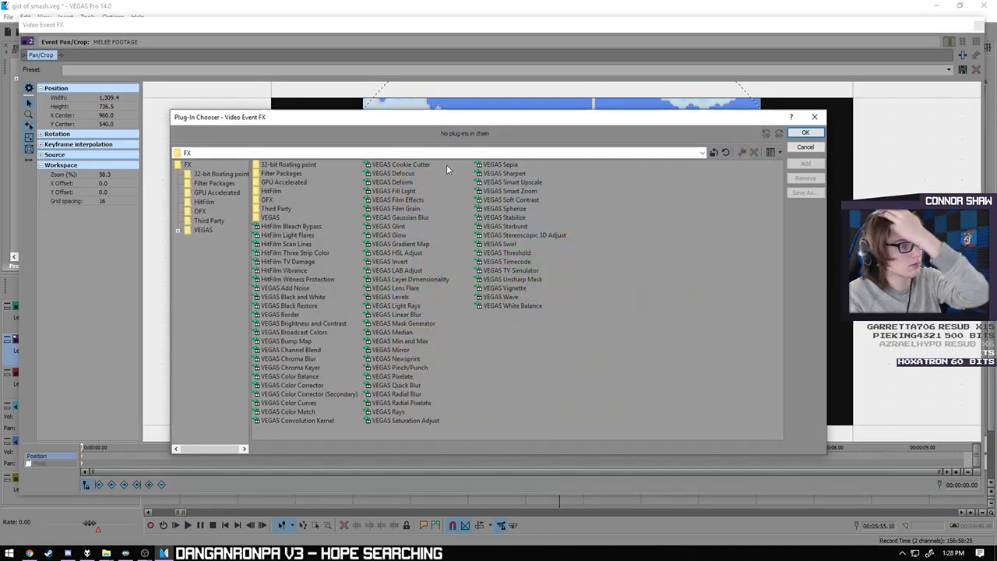
click(805, 132)
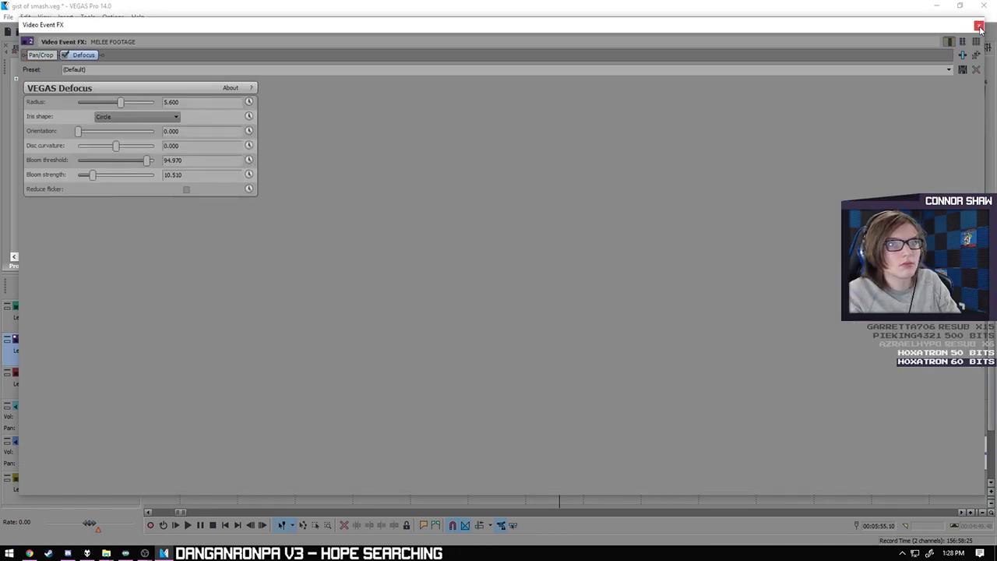
click(979, 25)
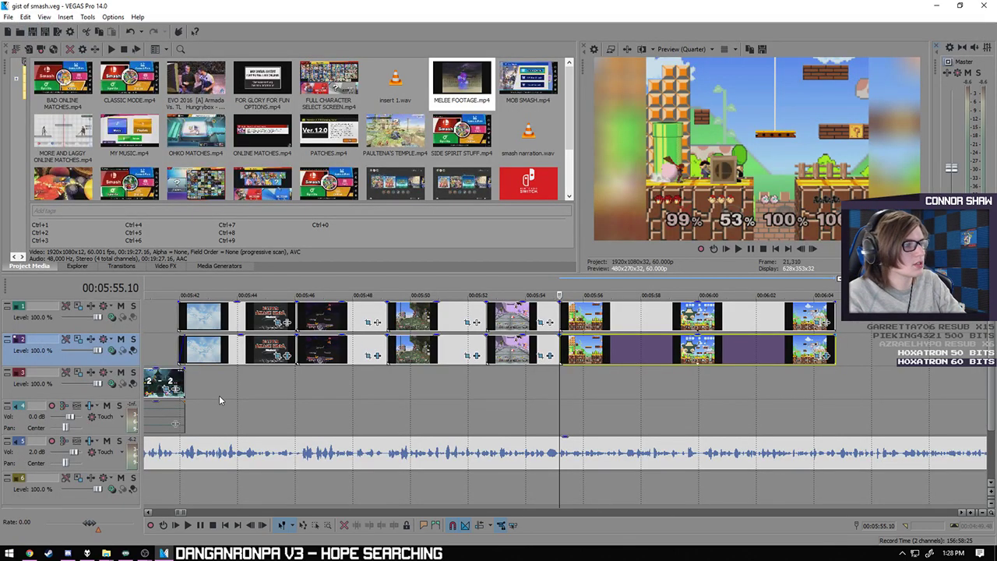
- Play back the layered Melee clips from 00:05:41.56 and check the narration just past the end of the Mario-stage clip
click(180, 350)
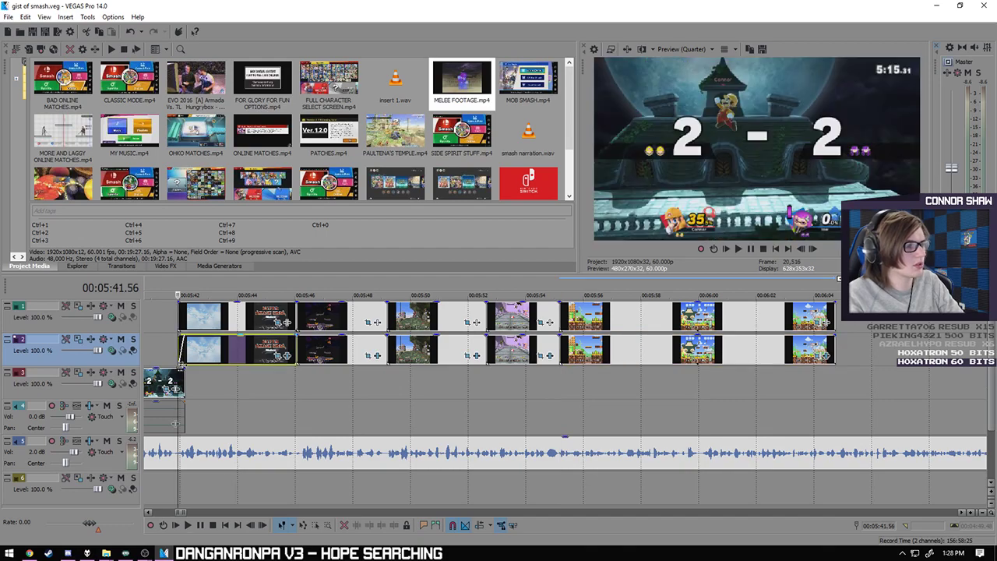
click(189, 524)
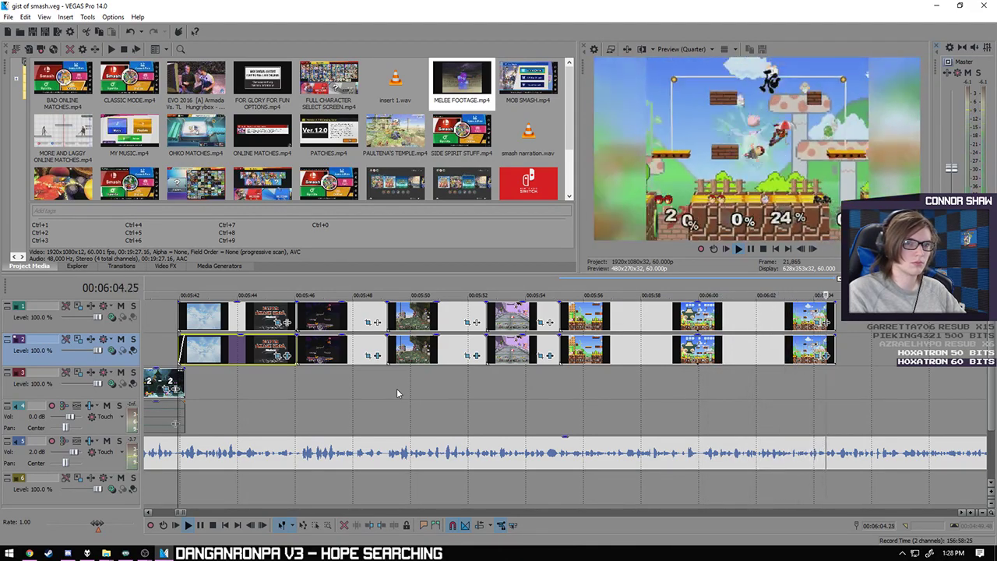
scroll(381, 359, up, 4)
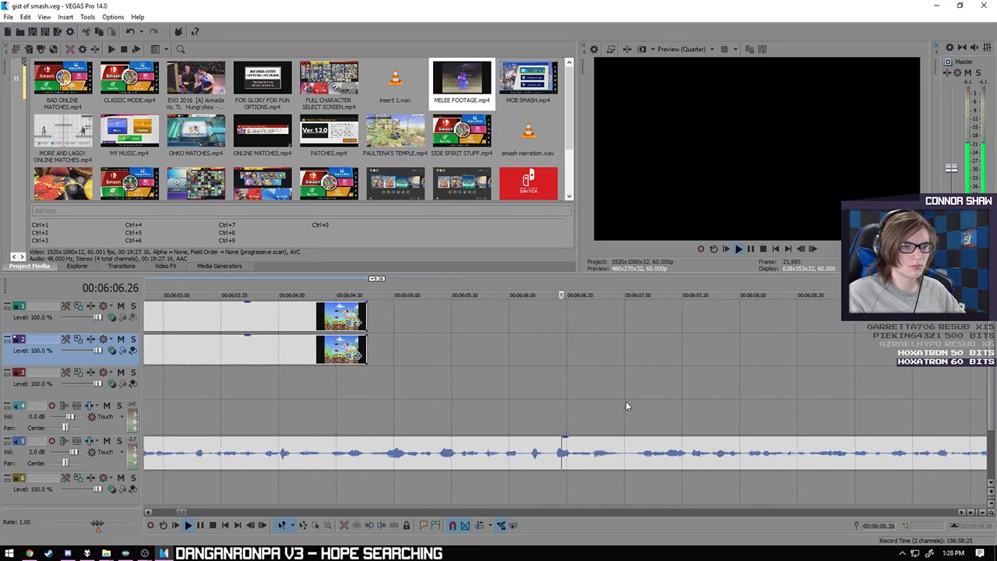
click(211, 526)
click(370, 396)
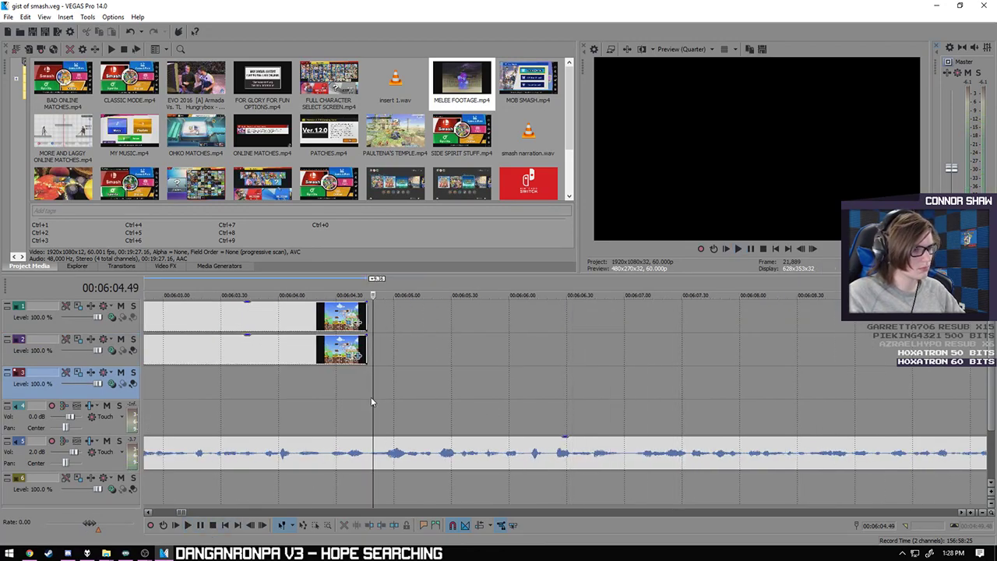
click(188, 525)
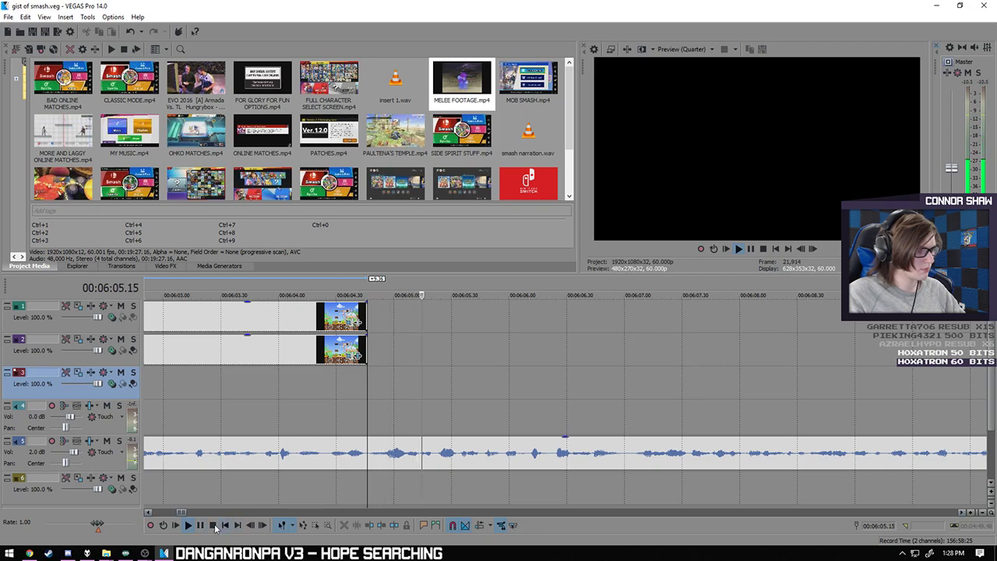
click(200, 526)
click(366, 406)
- Insert the EVO 2016 Armada vs. Hungrybox footage at 00:06:04.46 and move its video to track 2, directly after the Mario-stage clip
scroll(366, 407, down, 3)
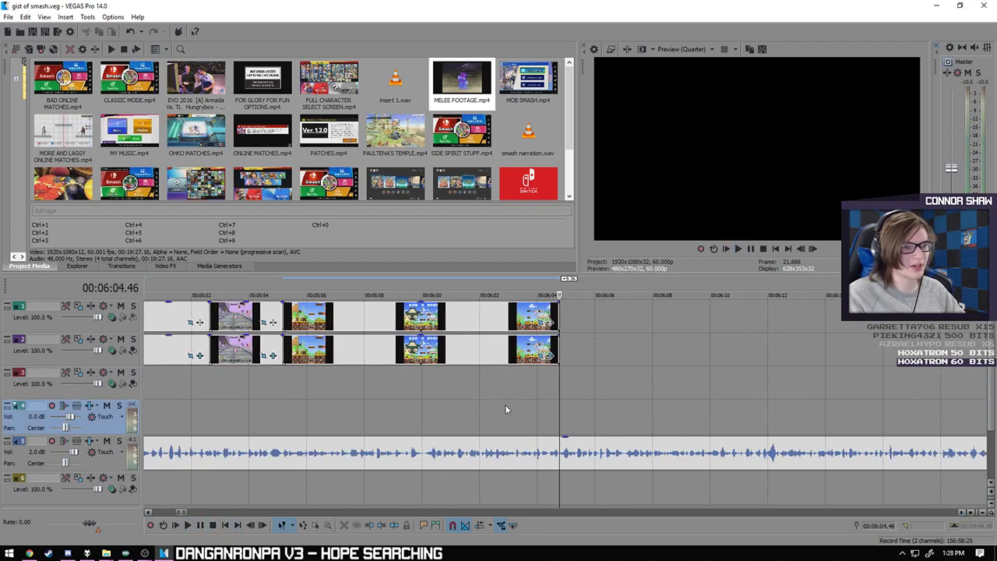
click(491, 404)
click(560, 392)
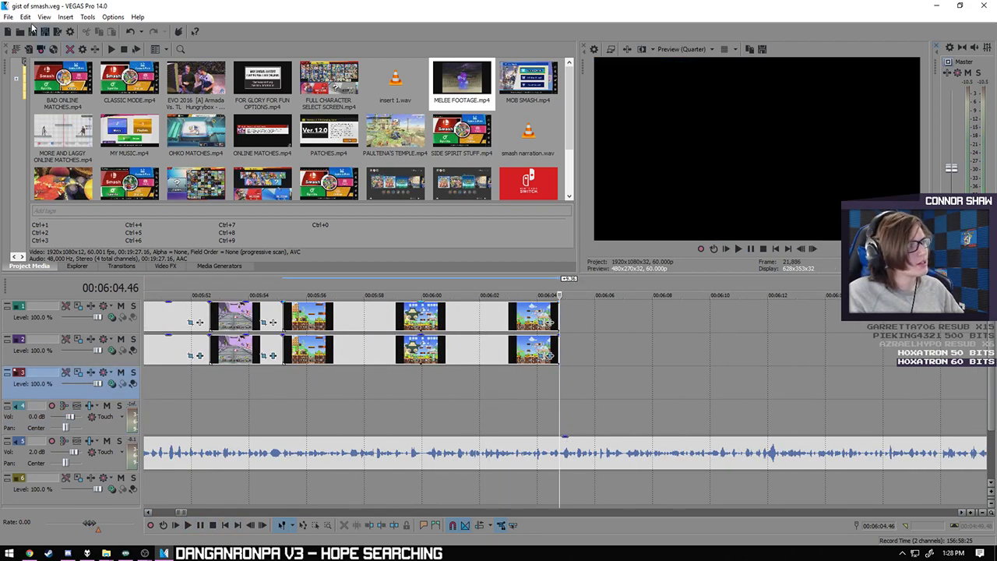
click(374, 400)
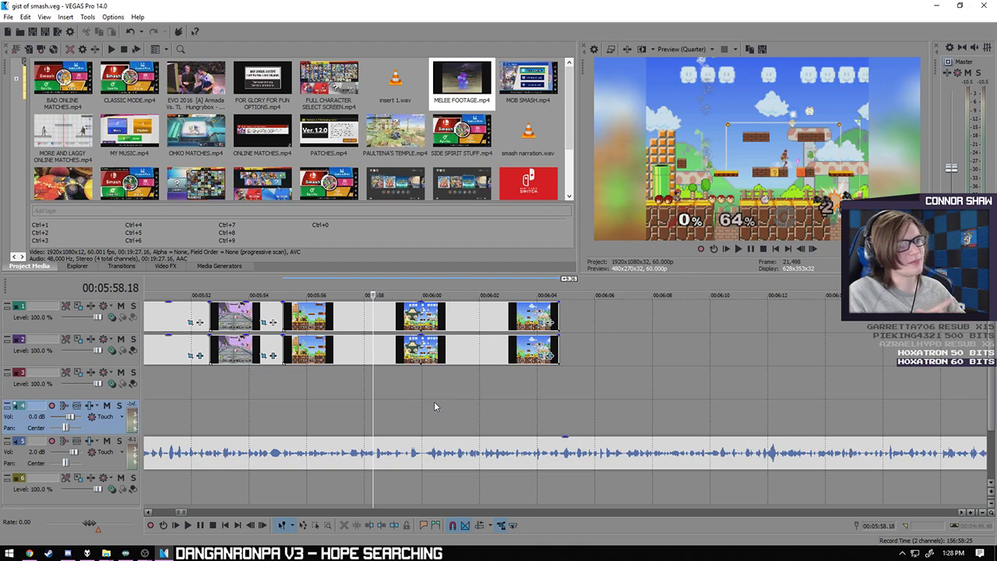
click(557, 396)
drag(570, 130, 569, 126)
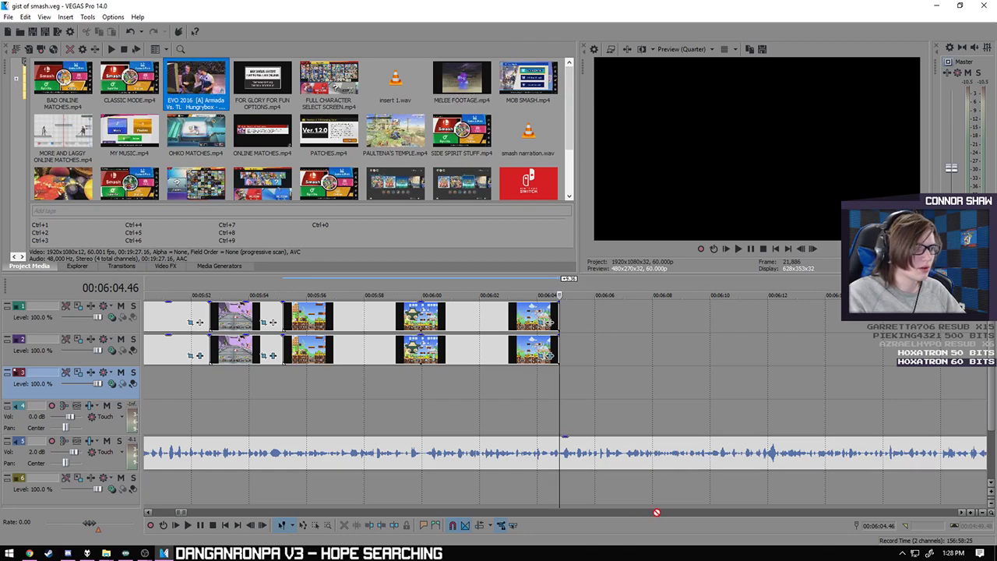
drag(574, 495, 586, 491)
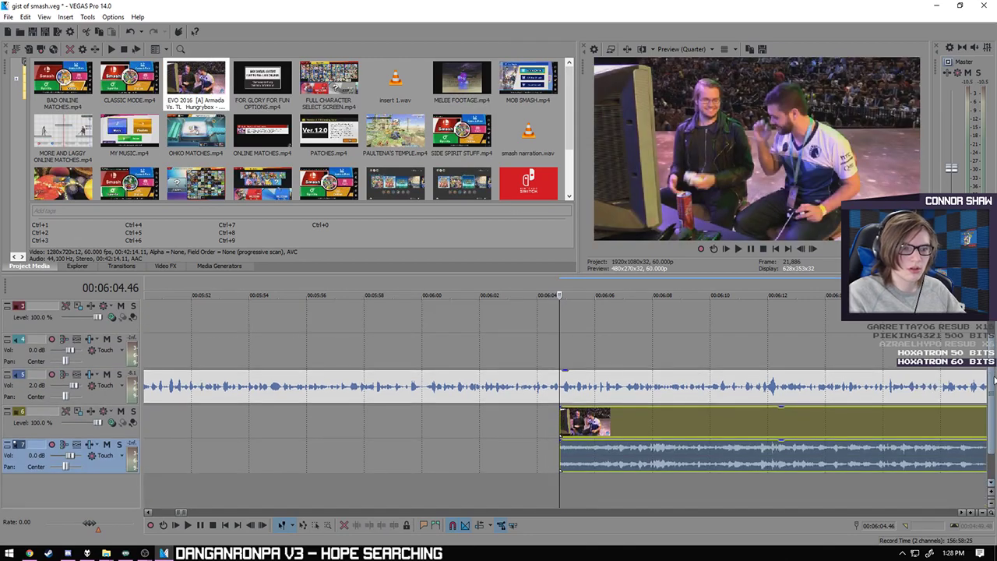
scroll(106, 468, down, 2)
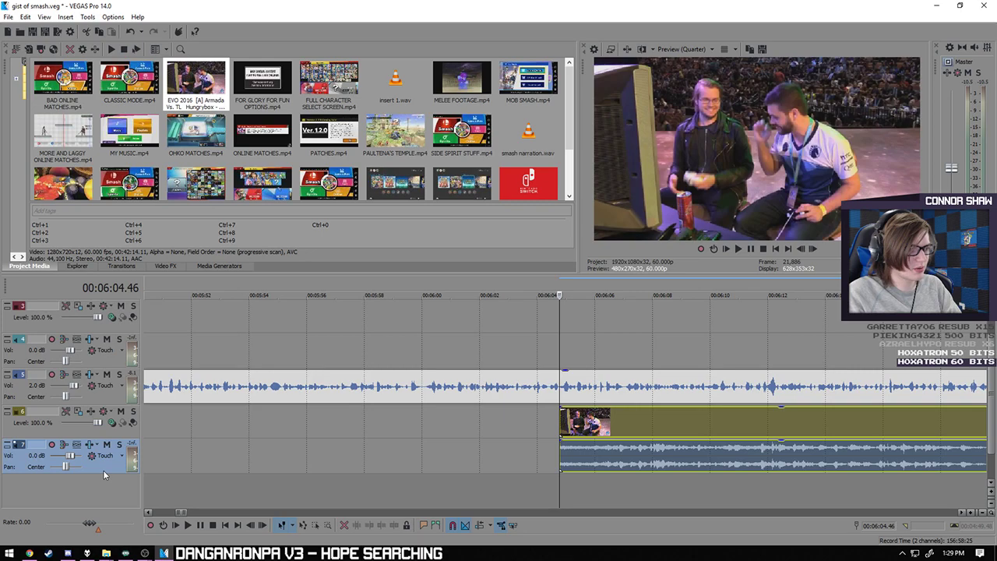
scroll(103, 474, up, 2)
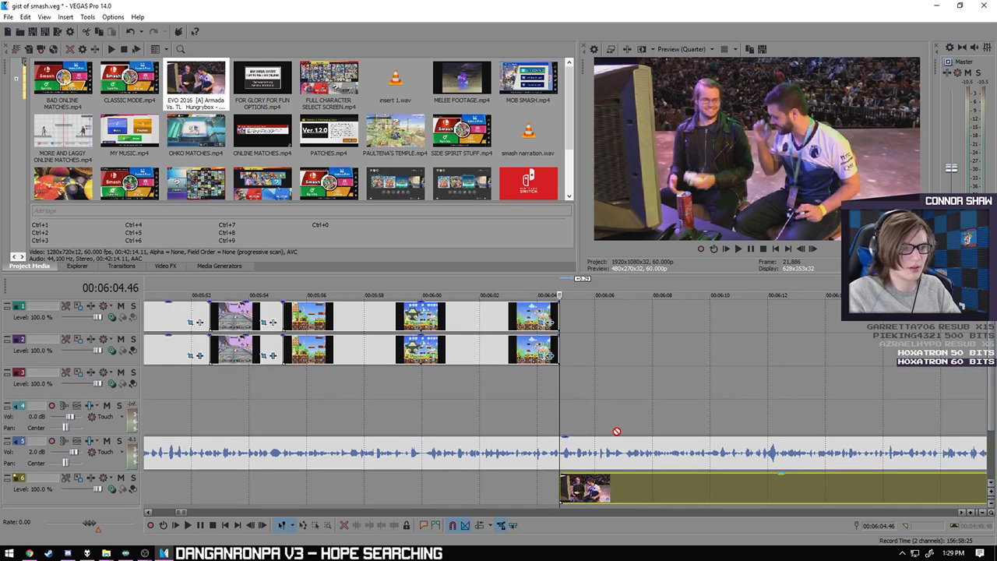
drag(600, 342, 588, 345)
- Skim through the EVO clip on track 2 to locate a suitable stretch of match gameplay
scroll(565, 407, down, 6)
click(632, 349)
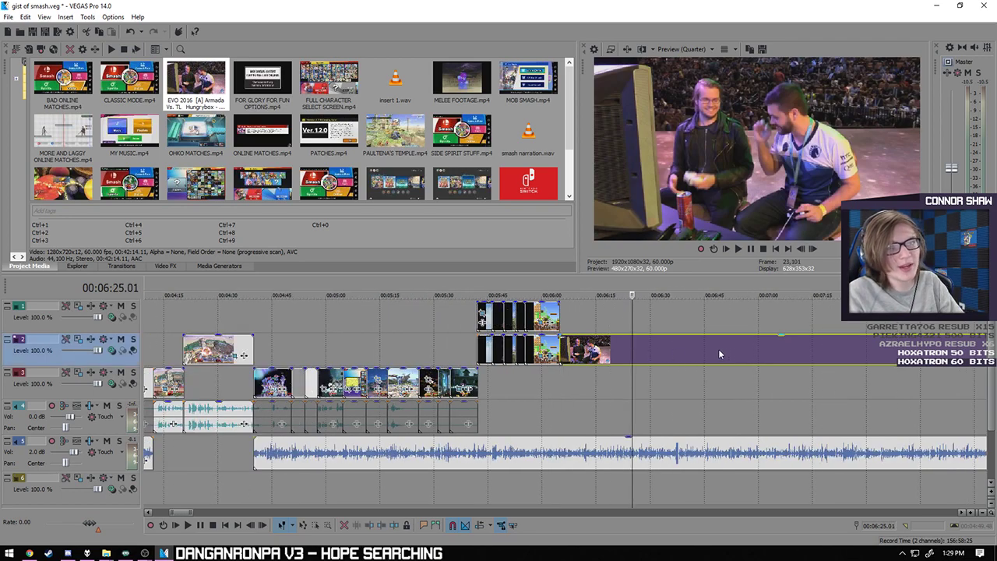
click(737, 351)
click(820, 348)
scroll(645, 374, down, 2)
click(634, 360)
click(730, 361)
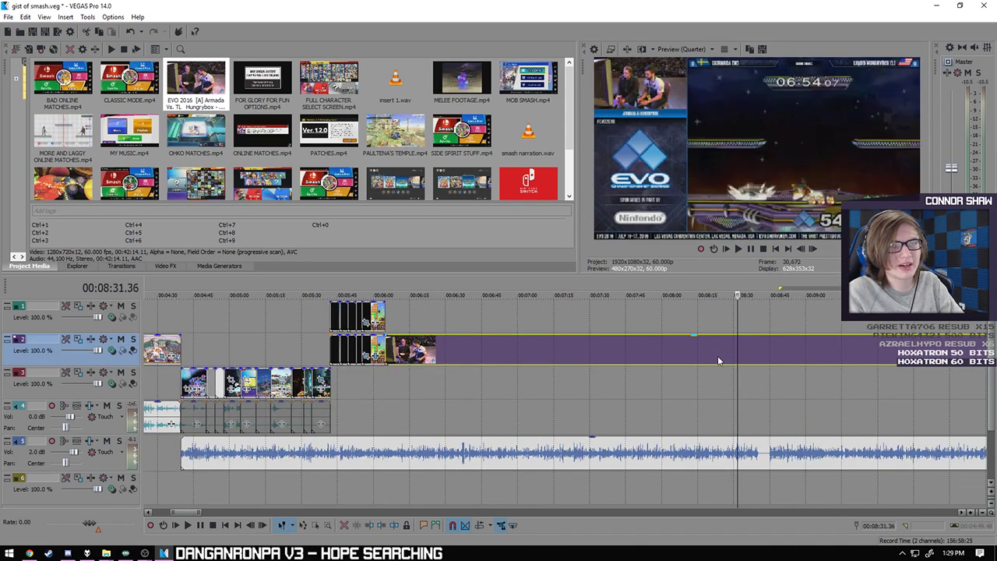
key(space)
click(797, 367)
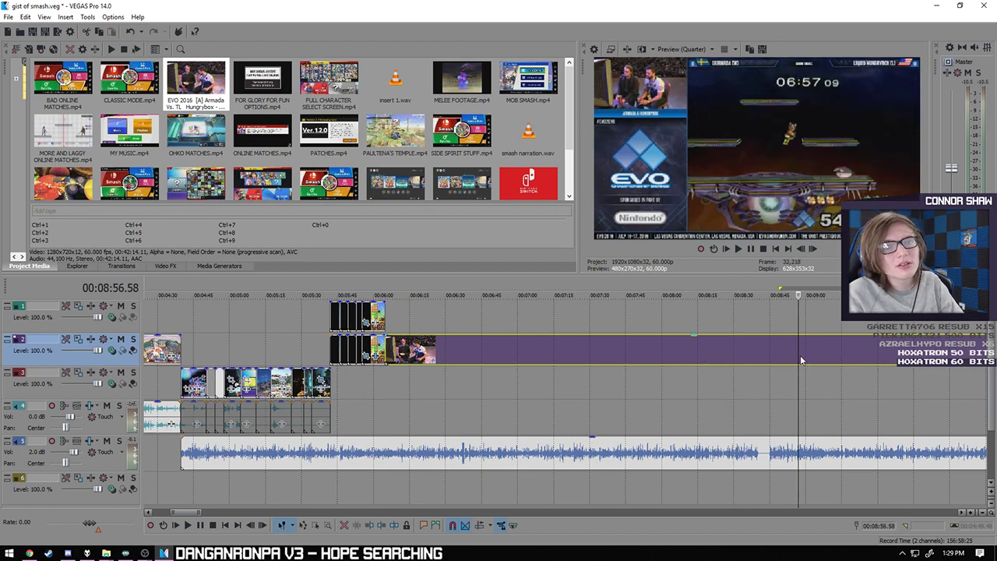
click(878, 356)
scroll(878, 356, down, 2)
key(space)
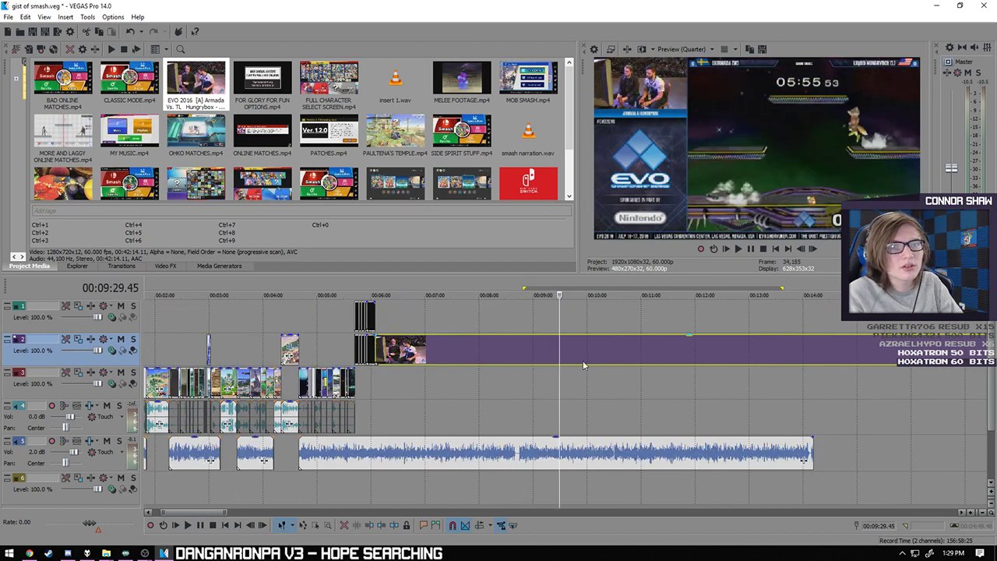
- Split the EVO clip at 00:10:18.29, near the end of the match, and remove the part before the cut
key(j)
key(j)
key(j)
key(l)
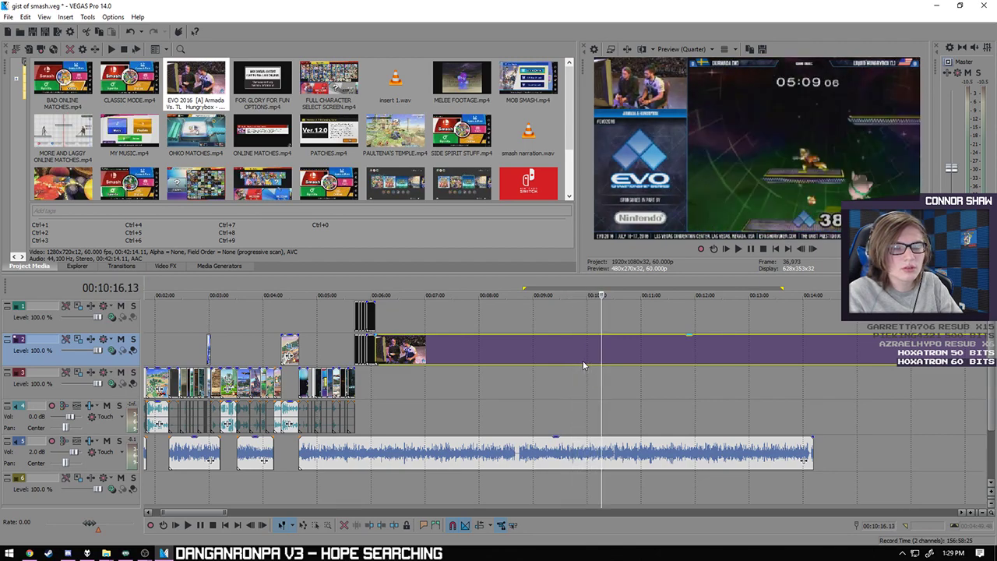
key(j)
key(l)
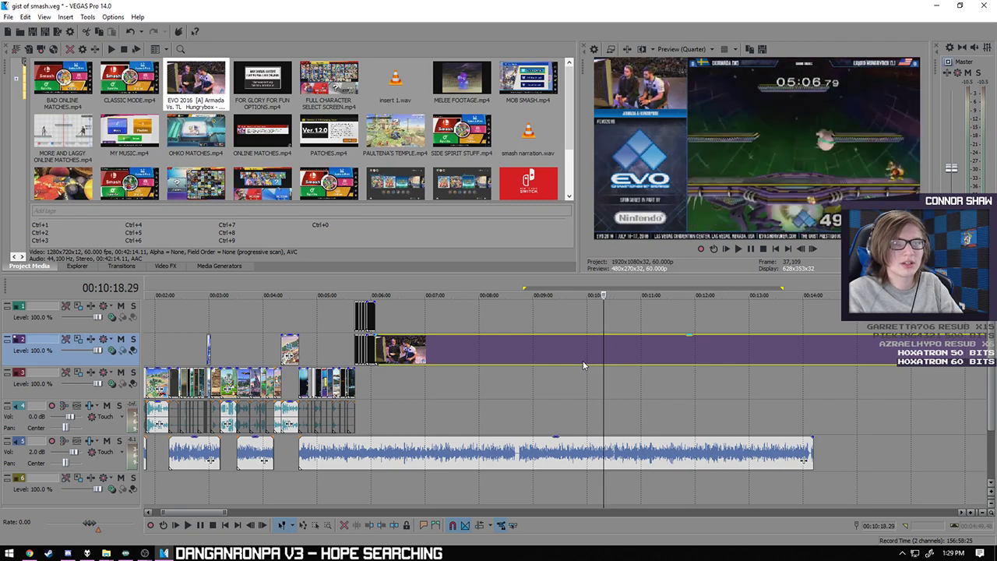
key(s)
click(536, 357)
- Move the remaining EVO clip back to 00:06:04.46 on track 2, flush against the end of the Mario-stage clip
drag(579, 356, 402, 355)
click(383, 392)
scroll(507, 388, up, 5)
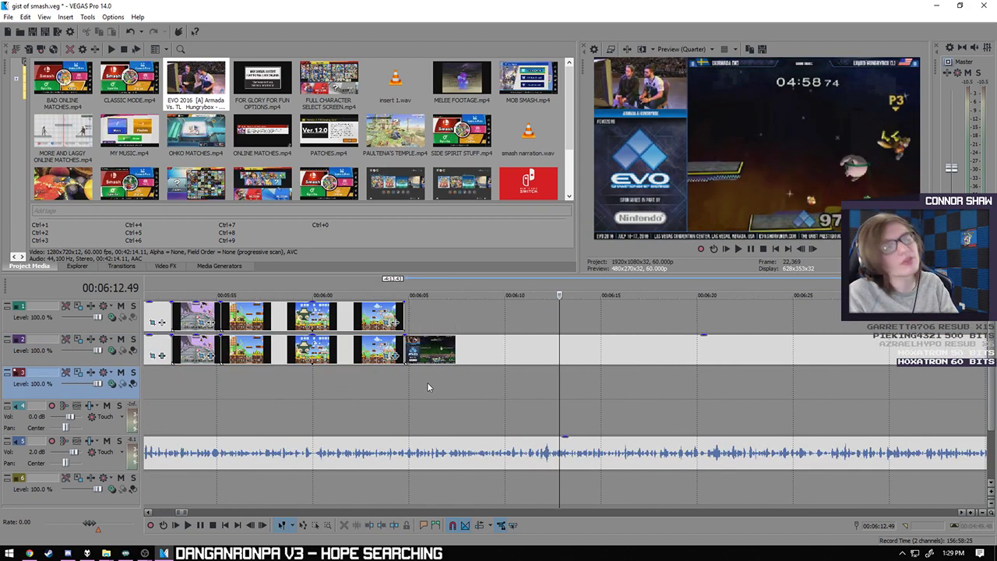
- Play the EVO clip against the narration from 00:06:04.46 to judge where the match's ending should fall
click(404, 390)
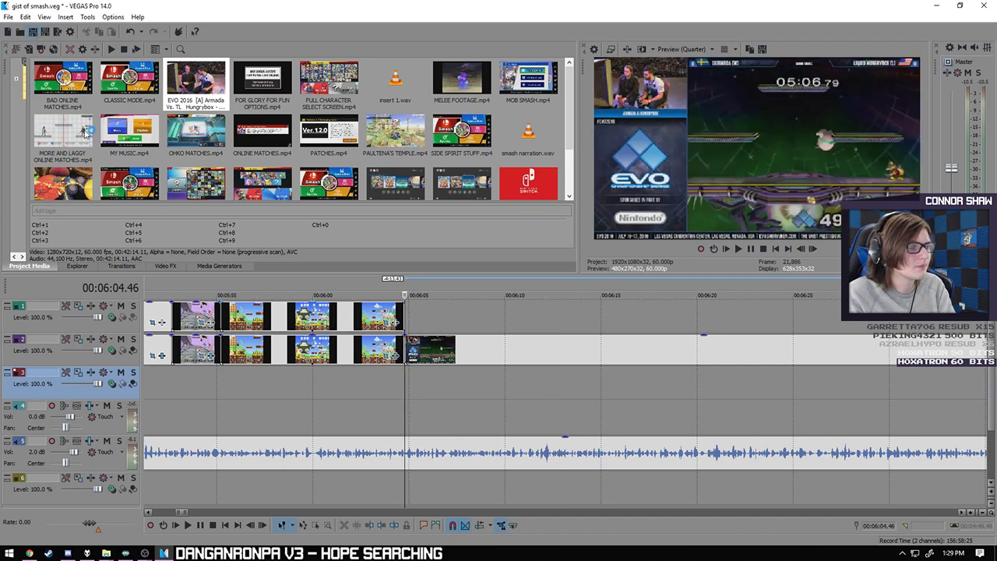
click(189, 525)
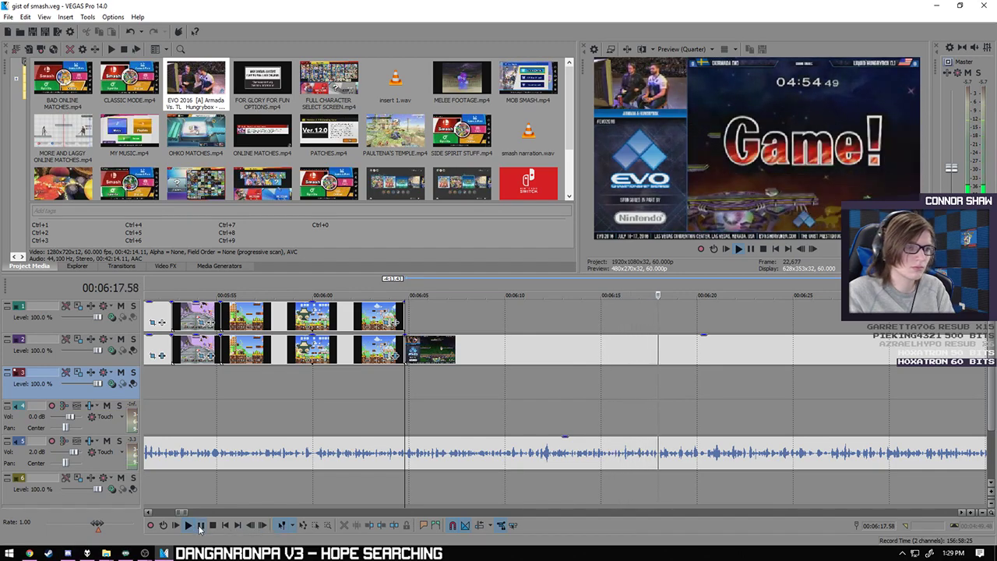
click(201, 525)
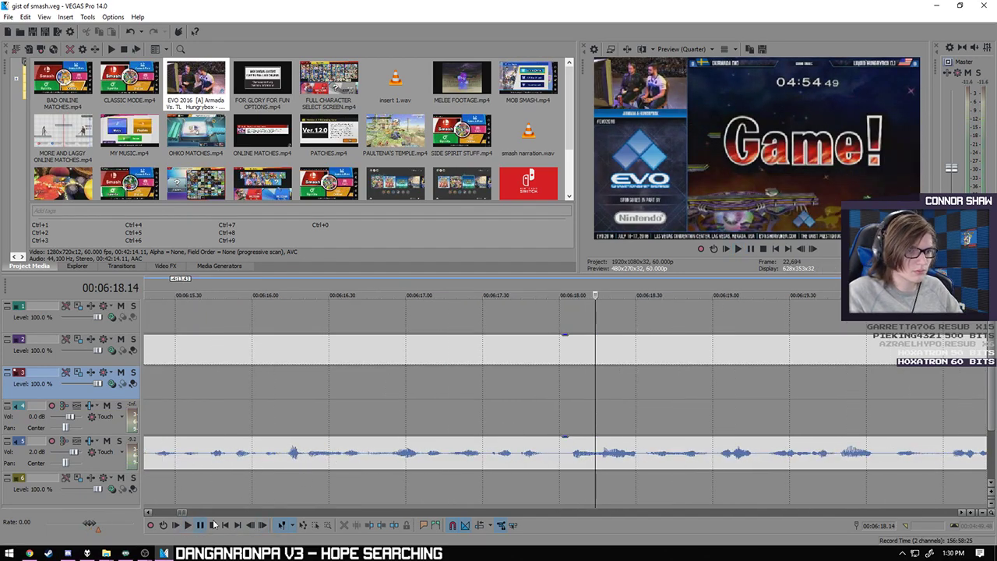
key(space)
scroll(499, 421, down, 2)
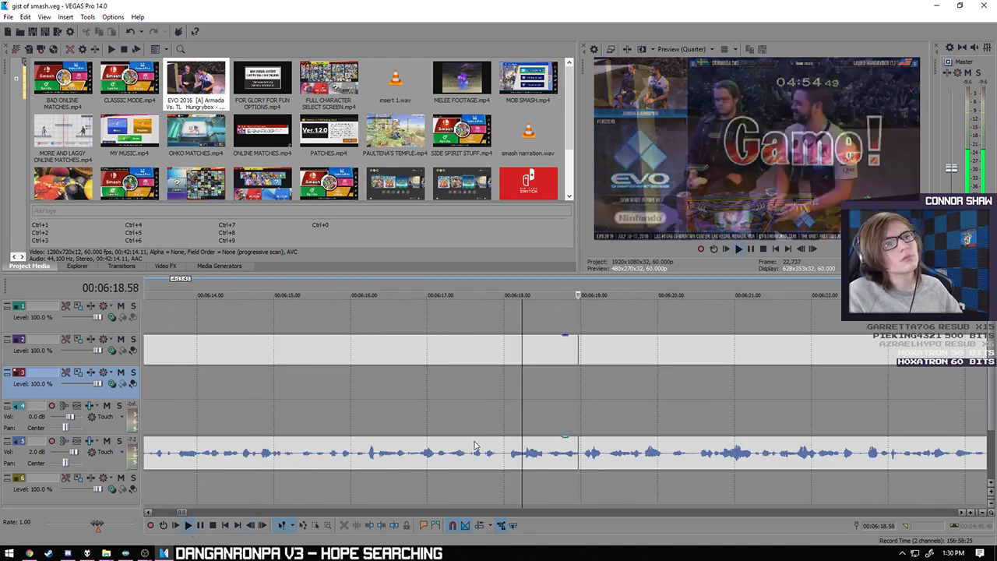
scroll(476, 446, down, 1)
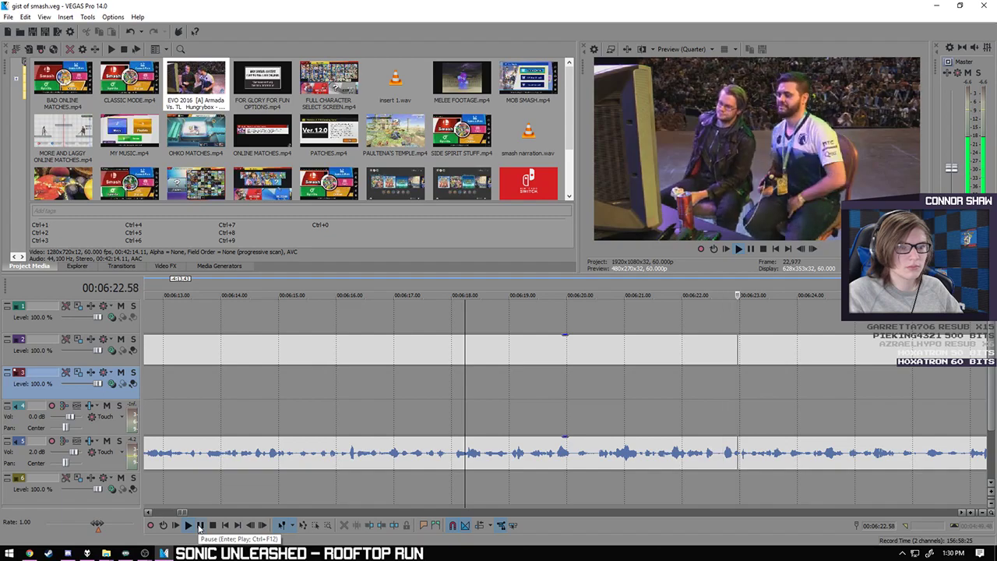
click(200, 528)
scroll(368, 485, up, 1)
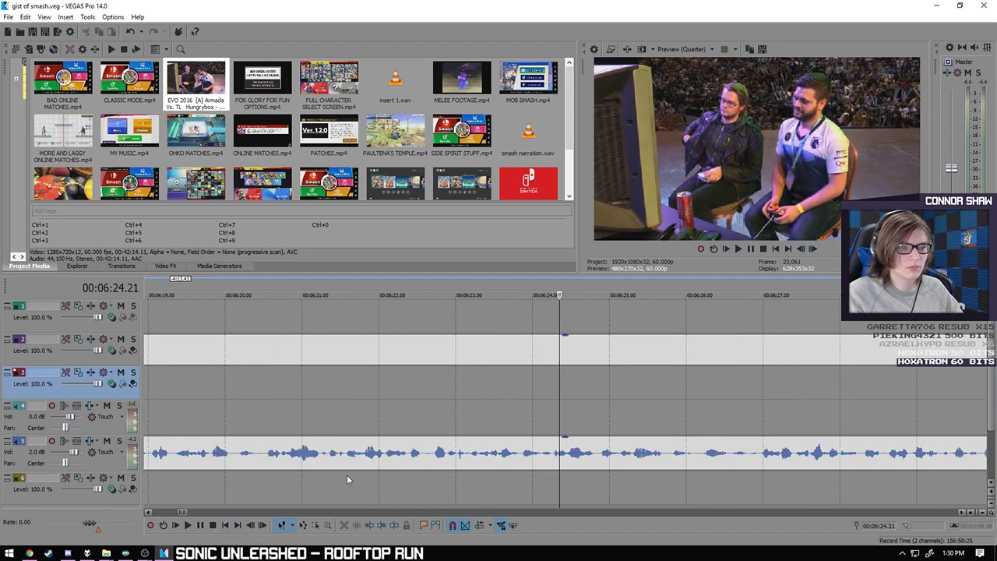
click(189, 527)
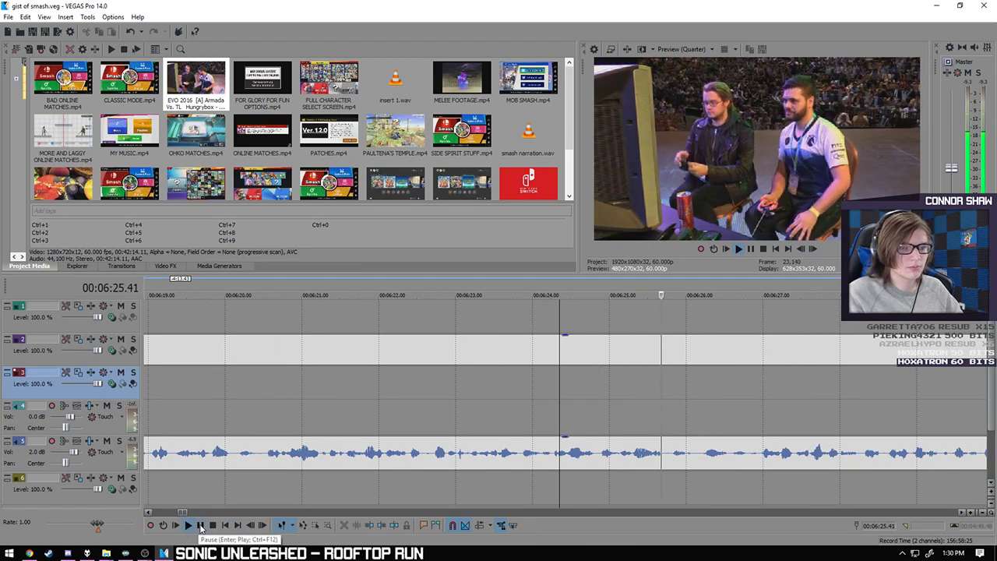
click(199, 528)
- Shift the EVO clip so its "Game!" moment falls at 00:06:26.50, and extend the clip's start back to 00:06:04.46
scroll(524, 466, up, 2)
scroll(540, 408, down, 6)
drag(450, 357, 571, 361)
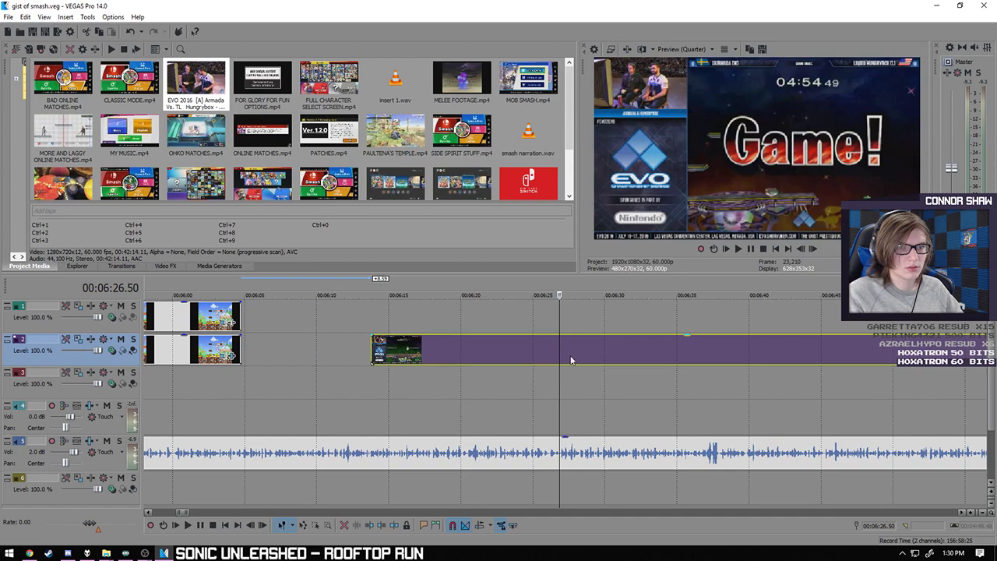
drag(371, 346, 245, 348)
click(242, 383)
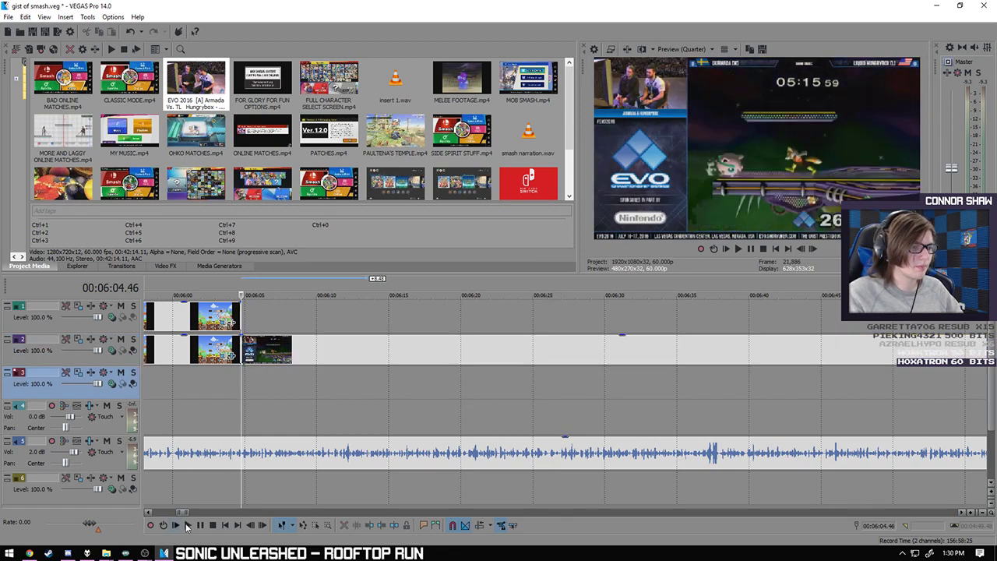
- Split the EVO clip at 00:06:26.51, on its "Game!" moment, and remove the part after the cut
click(187, 527)
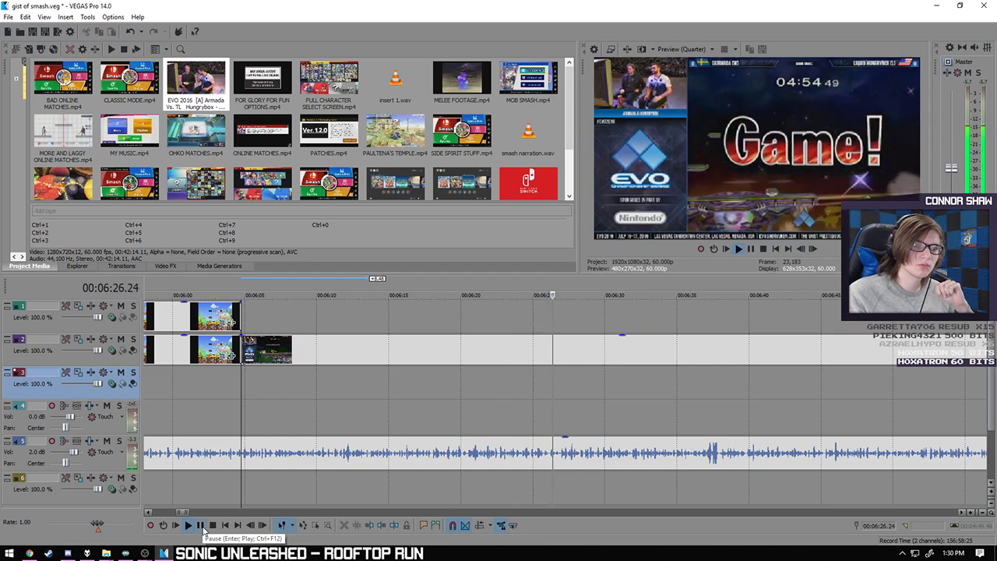
click(201, 526)
scroll(480, 428, up, 5)
click(549, 357)
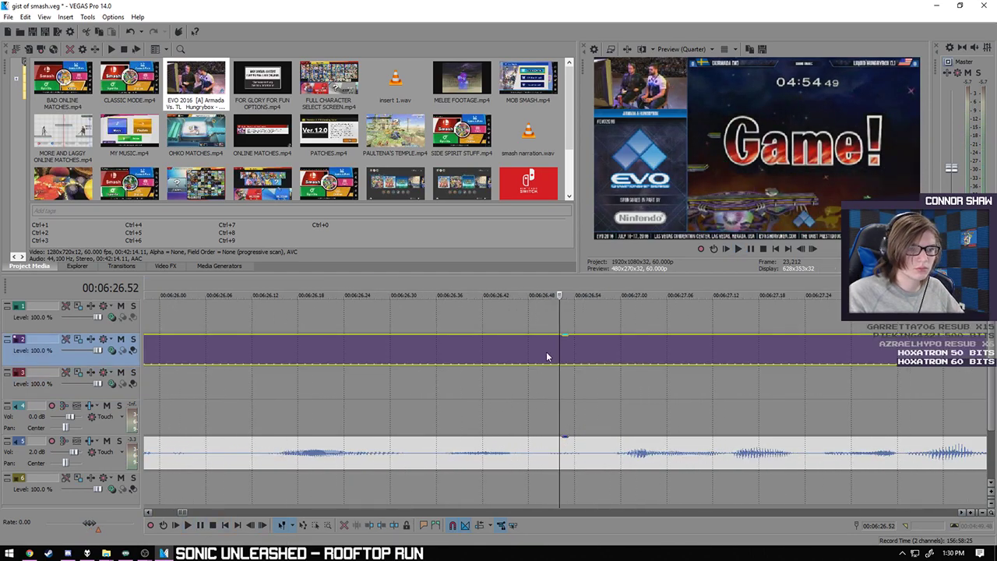
click(552, 356)
click(187, 526)
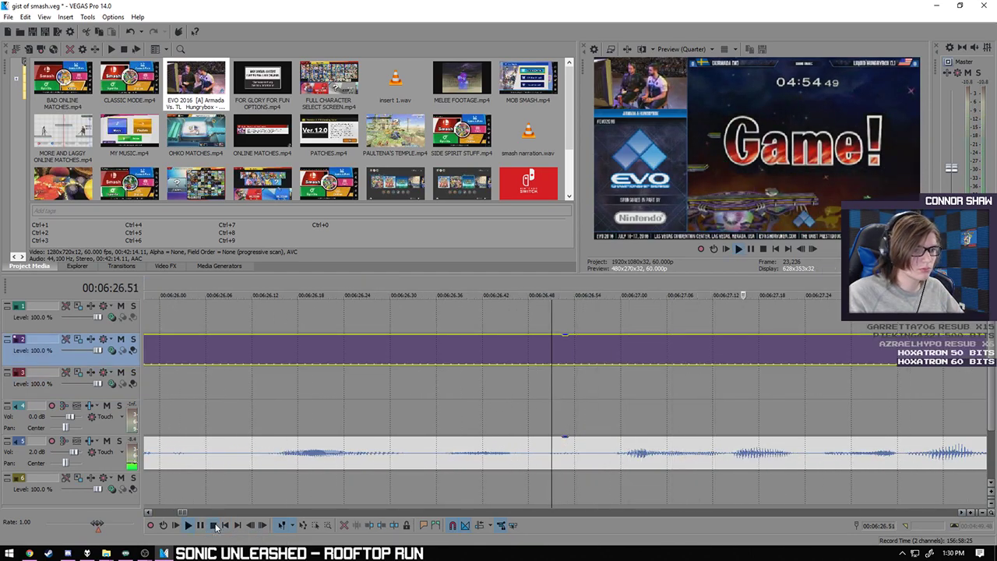
key(space)
key(s)
scroll(539, 413, down, 3)
key(Delete)
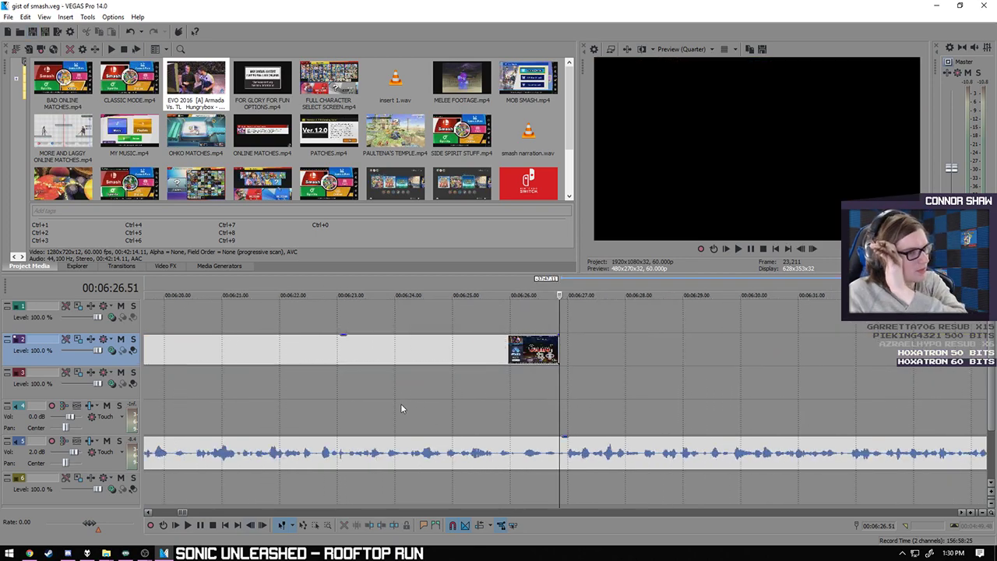
- Add a (Legacy) Text event with the Softcore preset on track 1 at 00:06:04.46, above the start of the EVO clip
scroll(401, 404, down, 5)
click(262, 387)
scroll(382, 418, down, 2)
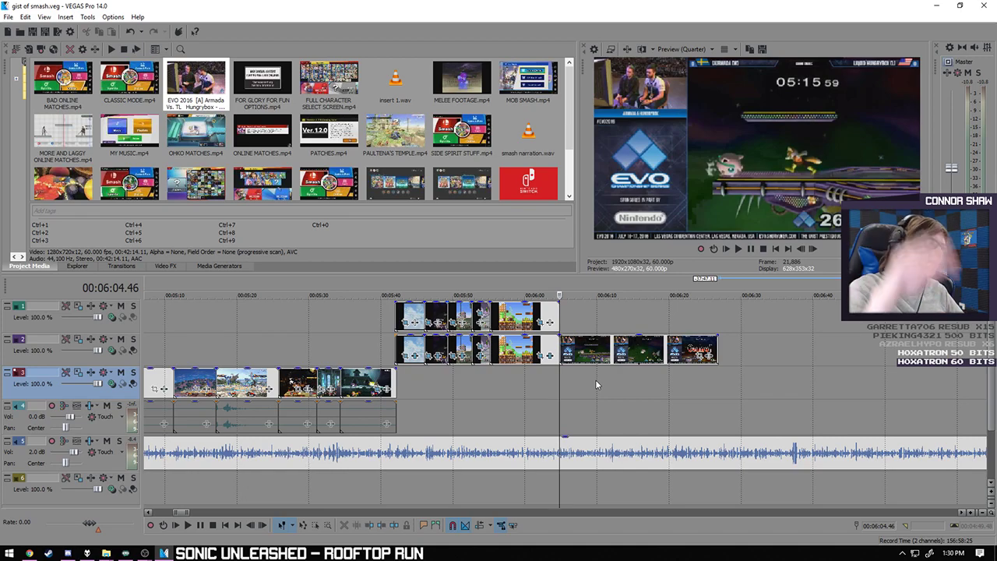
click(220, 265)
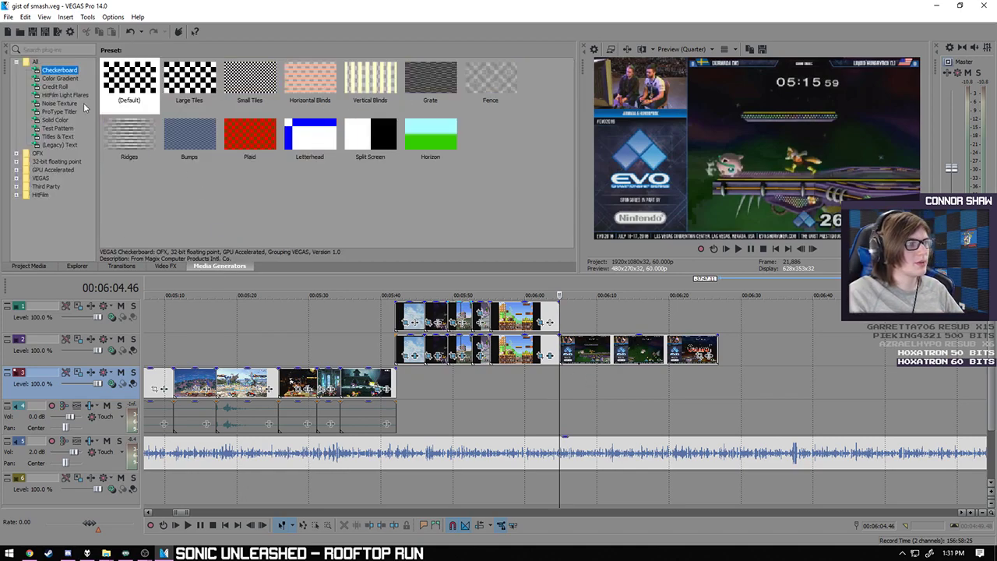
click(70, 145)
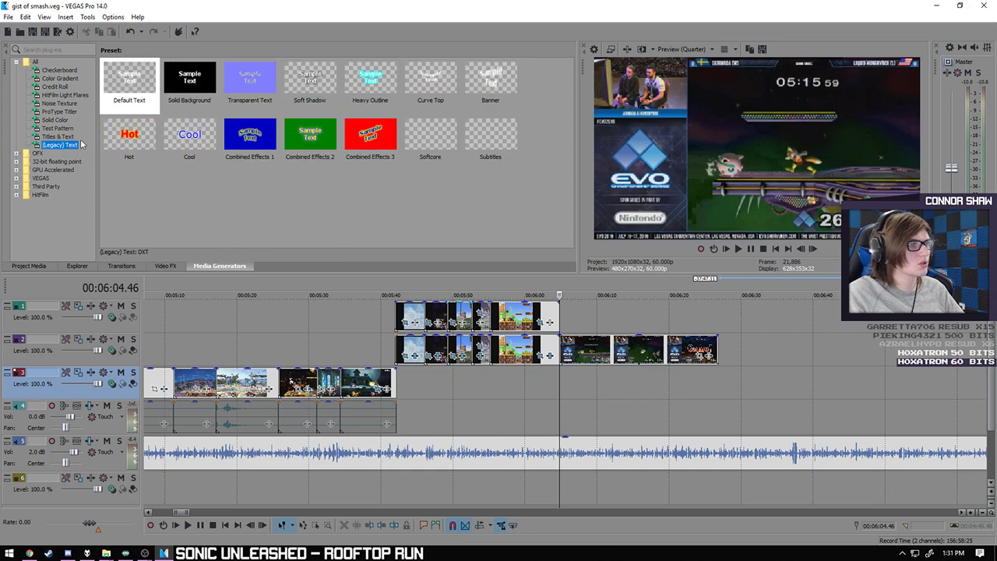
drag(433, 137, 451, 144)
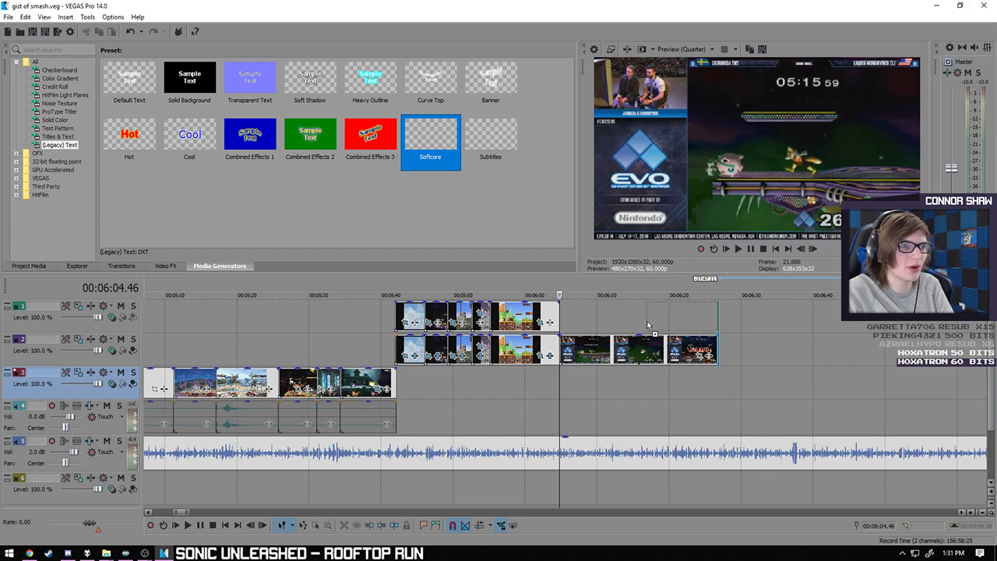
drag(571, 318, 569, 321)
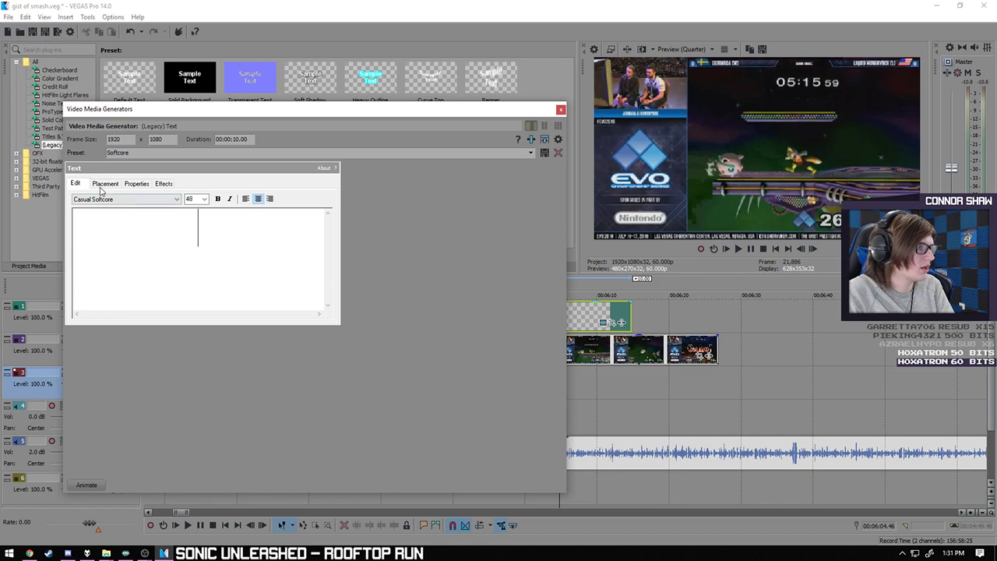
- Place the text at Bottom Left with a 5% safe zone
click(105, 184)
click(109, 210)
click(130, 242)
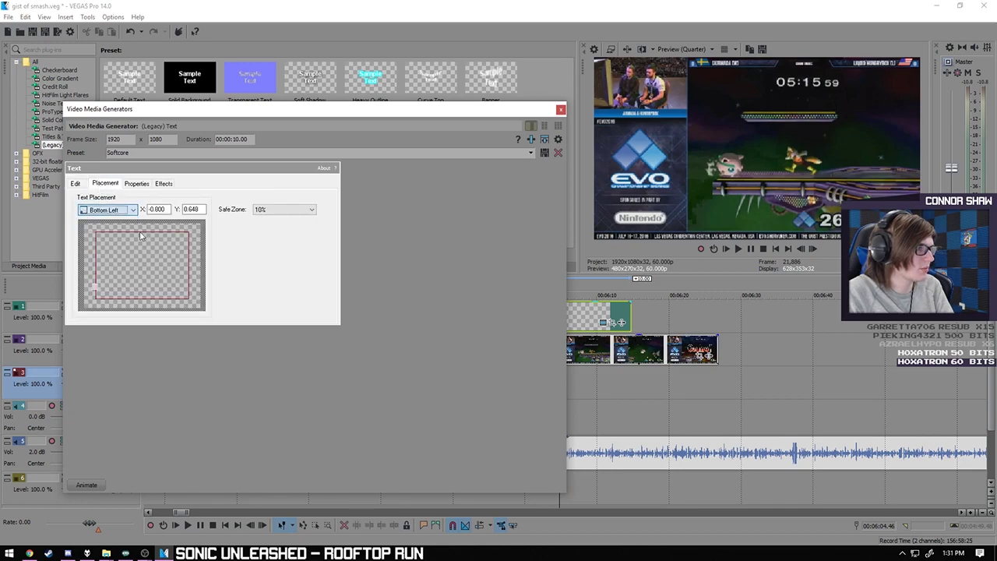
click(282, 209)
click(264, 234)
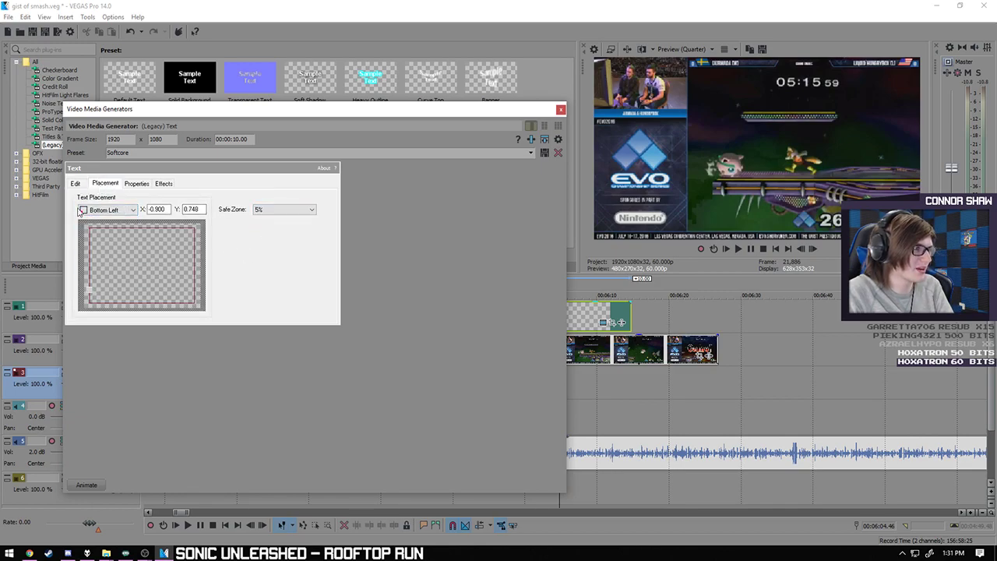
- Enter the credit "Source: Rawfoe on Youtube" at font size 12 in the text event
click(76, 184)
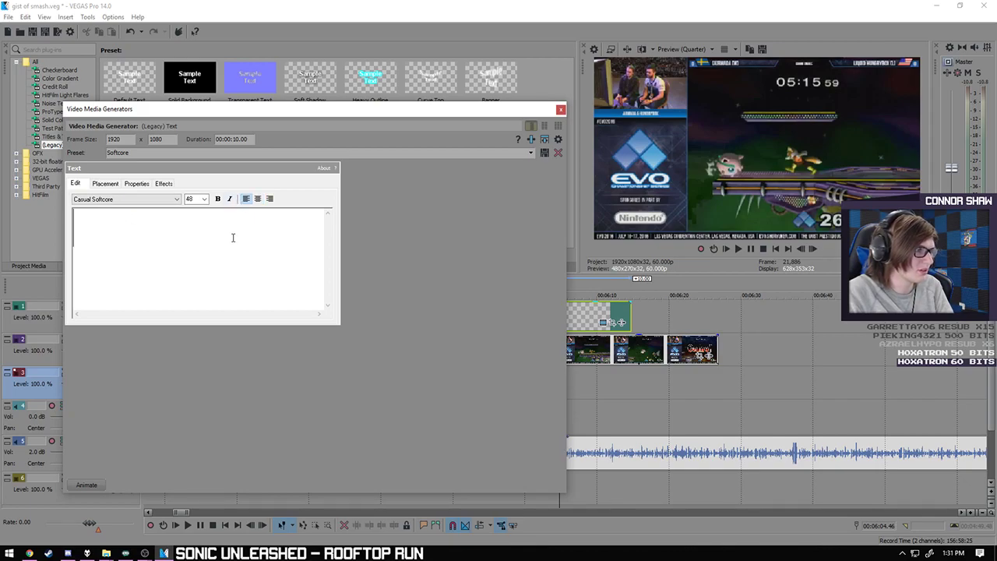
click(110, 554)
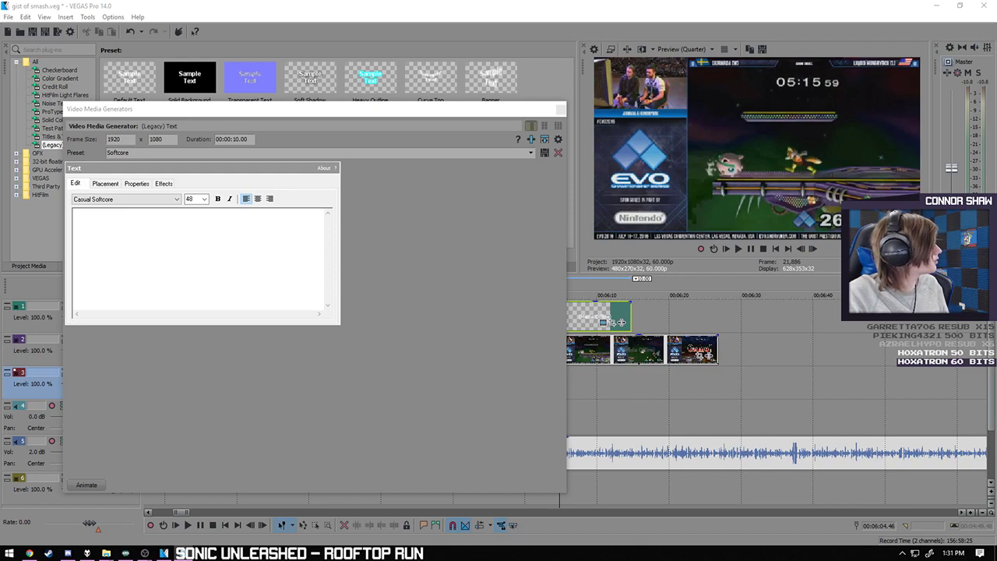
click(166, 232)
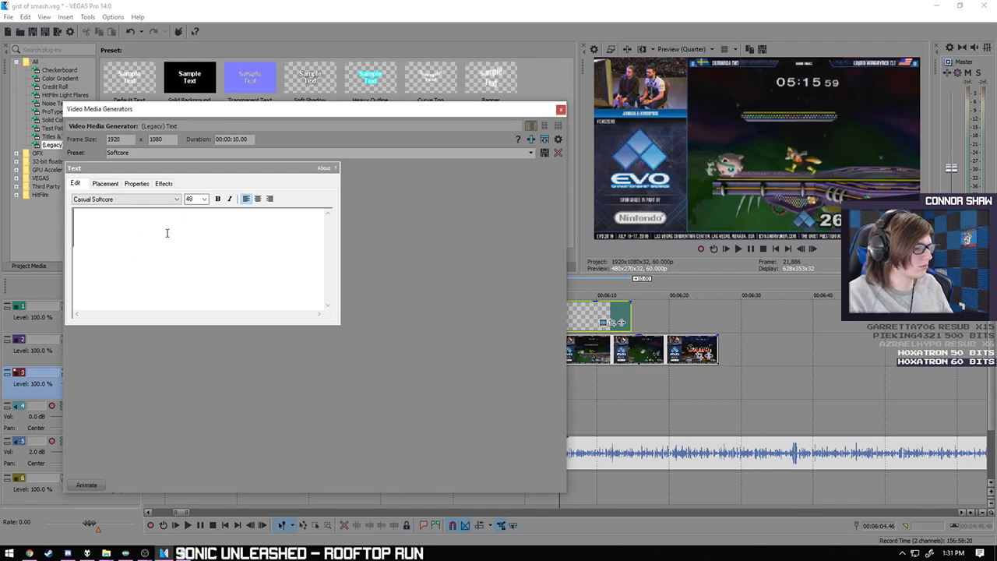
click(205, 200)
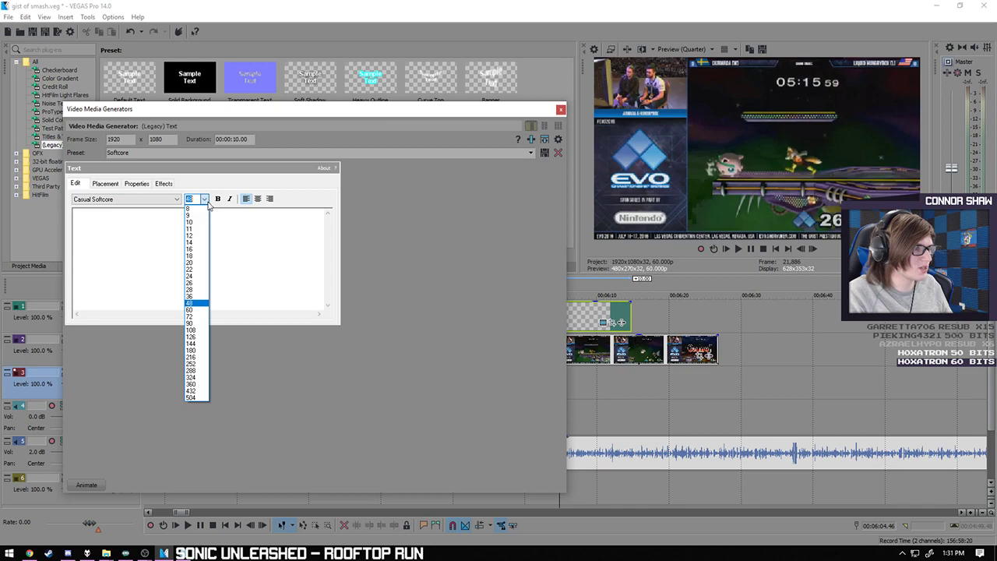
click(190, 236)
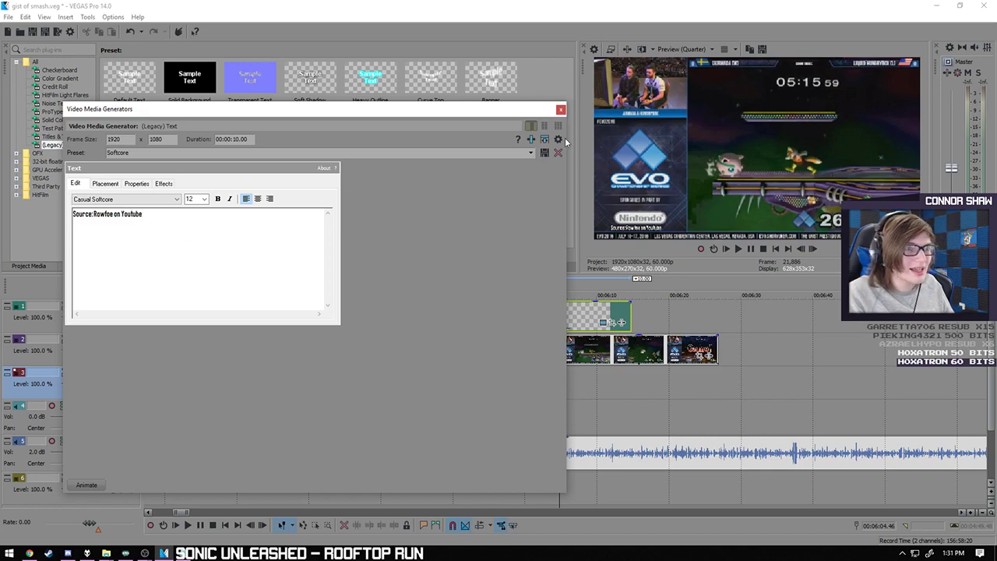
click(561, 112)
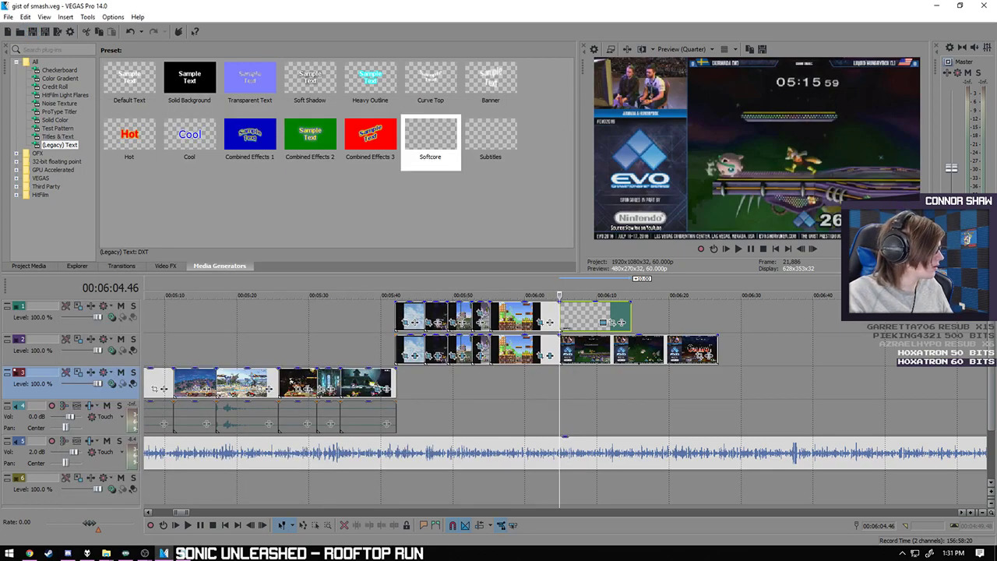
- Set the video preview quality to Preview (Half) and save the project
click(684, 48)
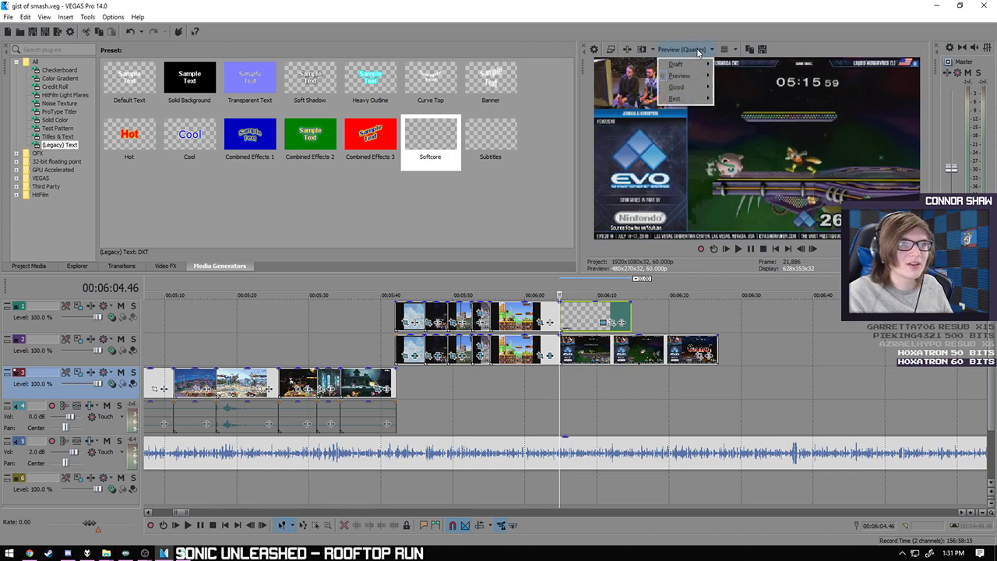
mouse_move(690, 78)
click(732, 99)
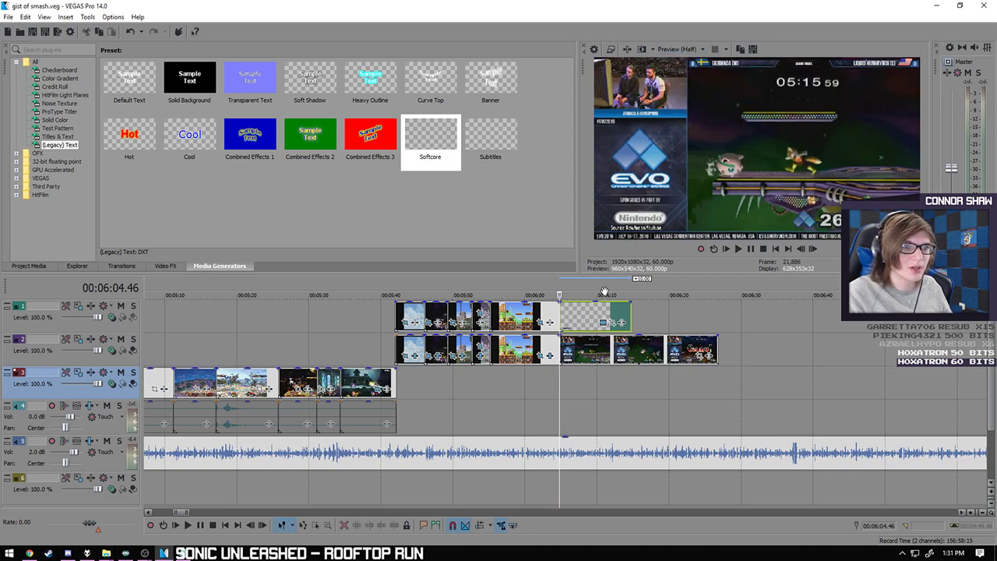
scroll(586, 296, up, 4)
right_click(559, 310)
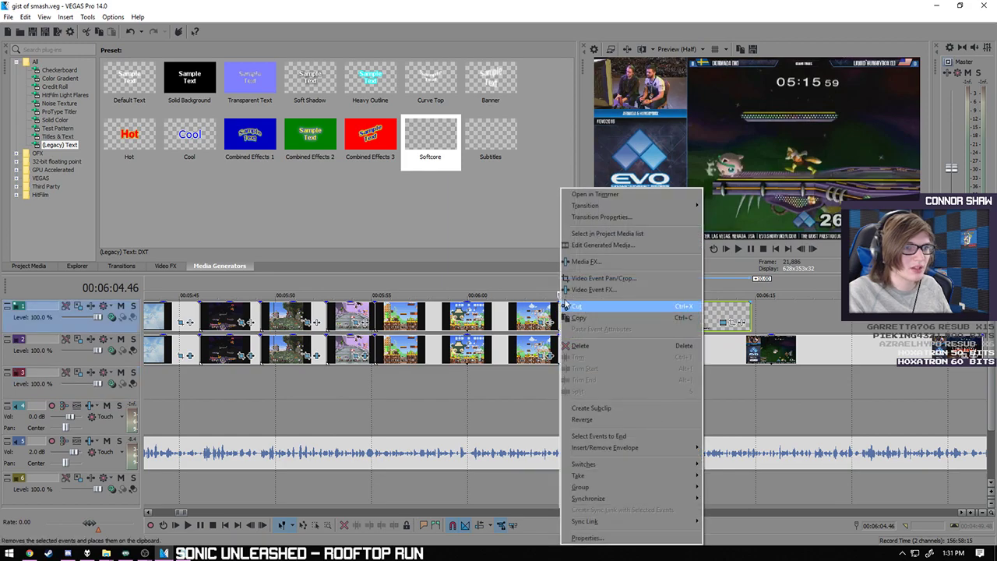
click(32, 31)
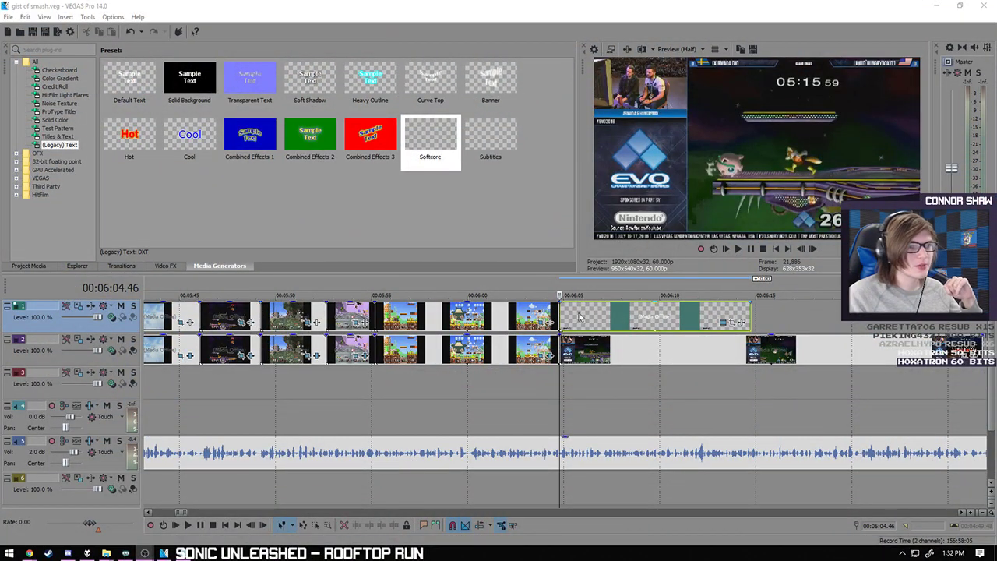
- Set the font size of the whole source credit to 14
right_click(563, 315)
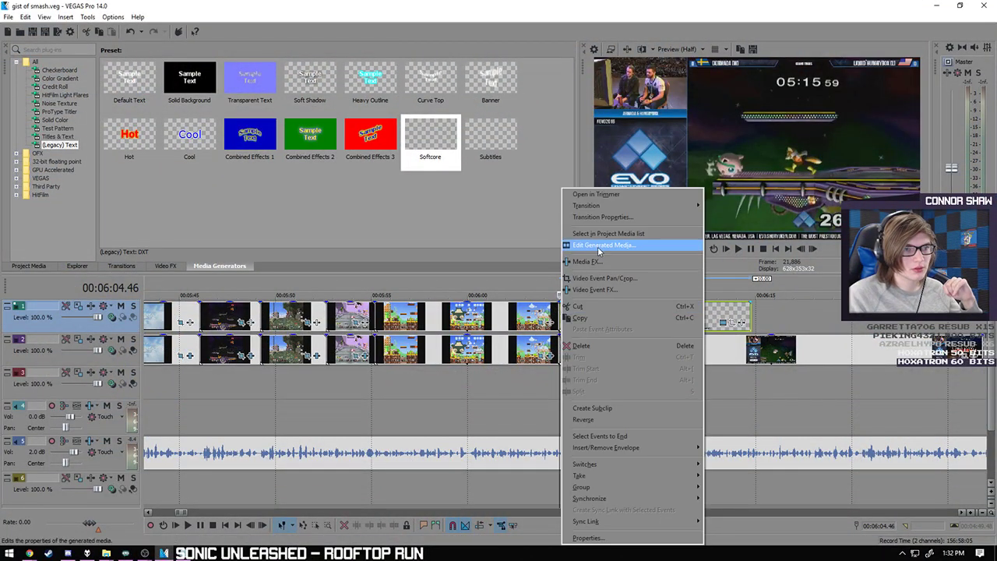
click(602, 251)
key(ctrl+a)
click(204, 198)
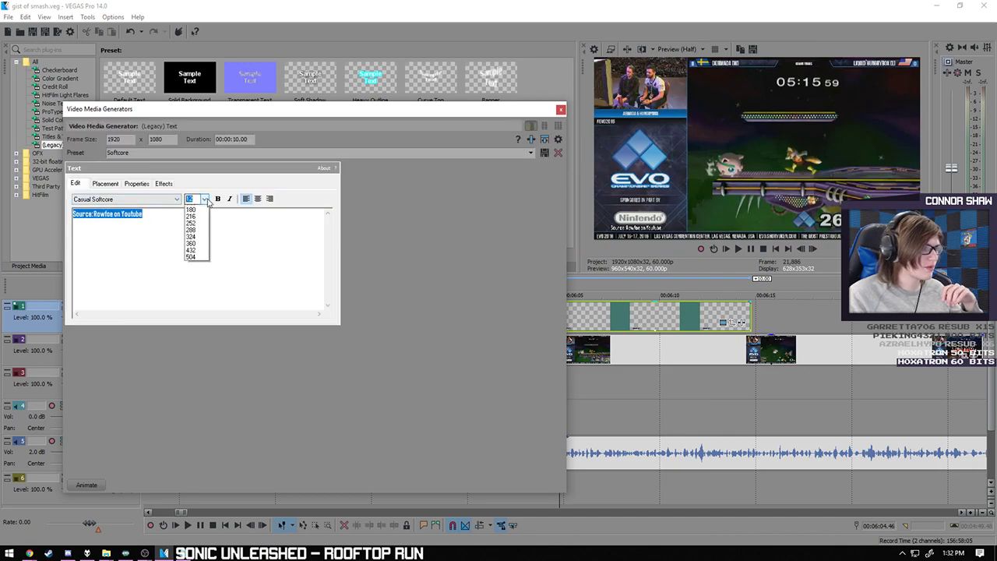
click(189, 243)
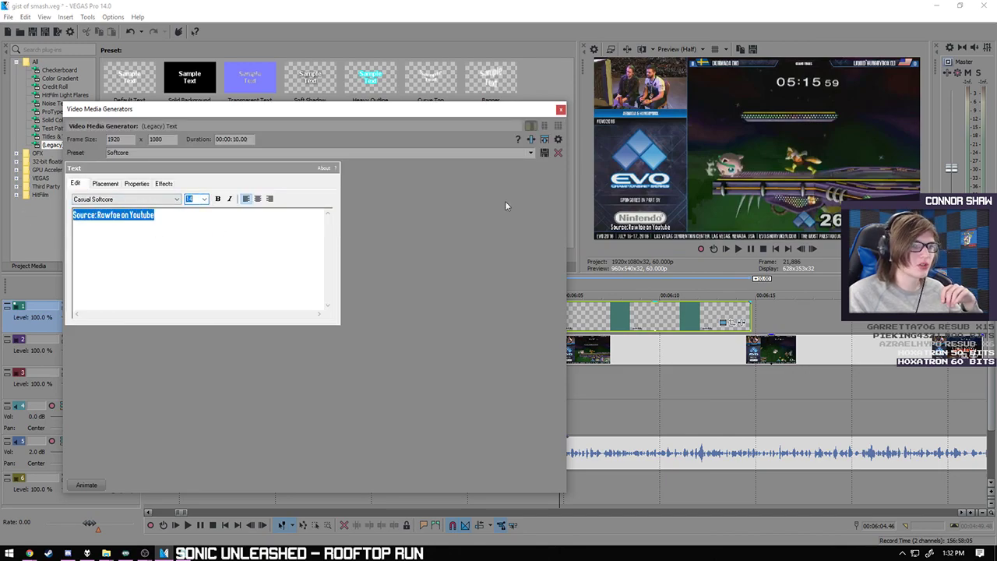
click(561, 109)
right_click(563, 315)
click(594, 247)
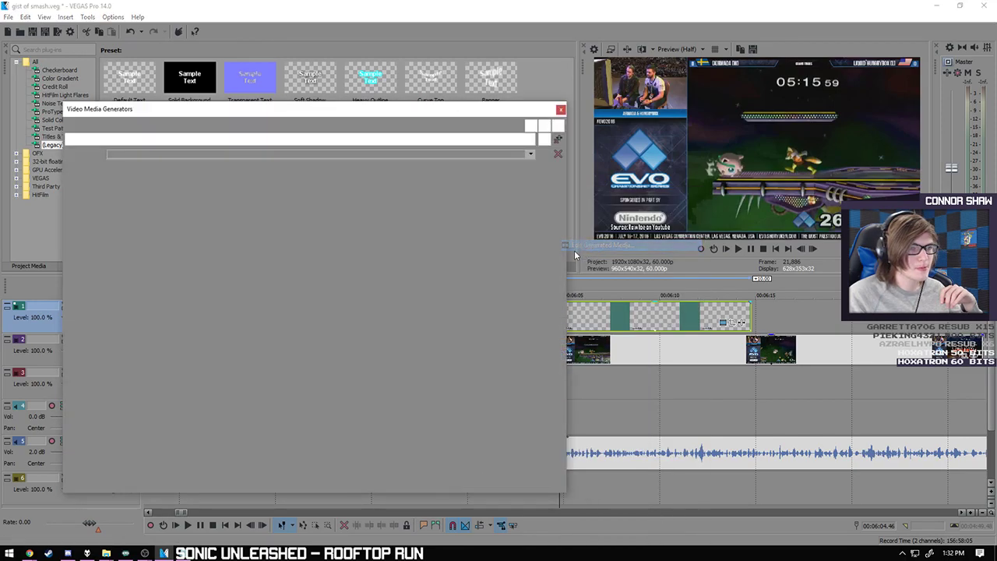
click(28, 553)
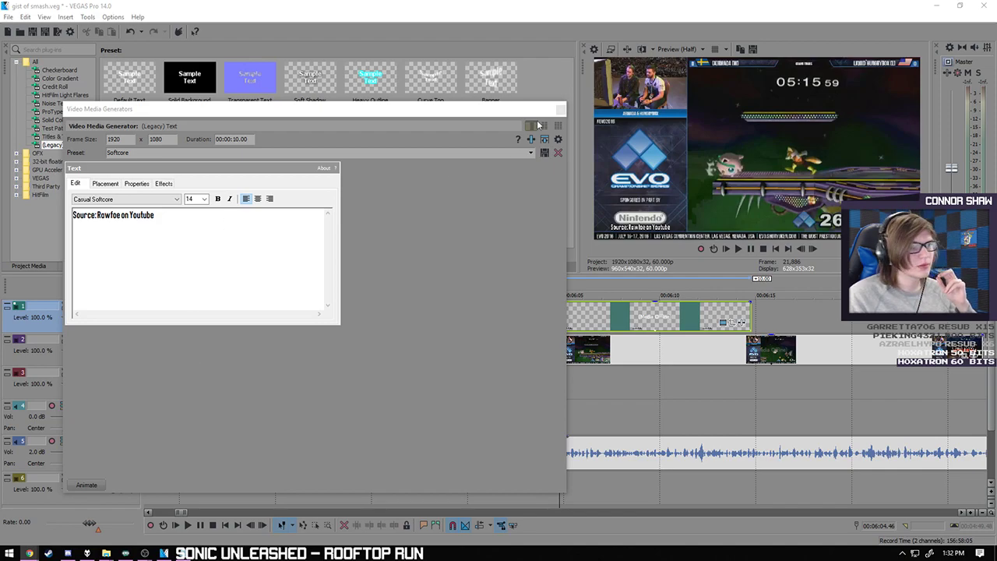
click(561, 111)
- Shift the source credit in Pan/Crop closer to the frame's bottom-left corner, to about X Center 1,023.4 and Y Center 509.1
right_click(560, 311)
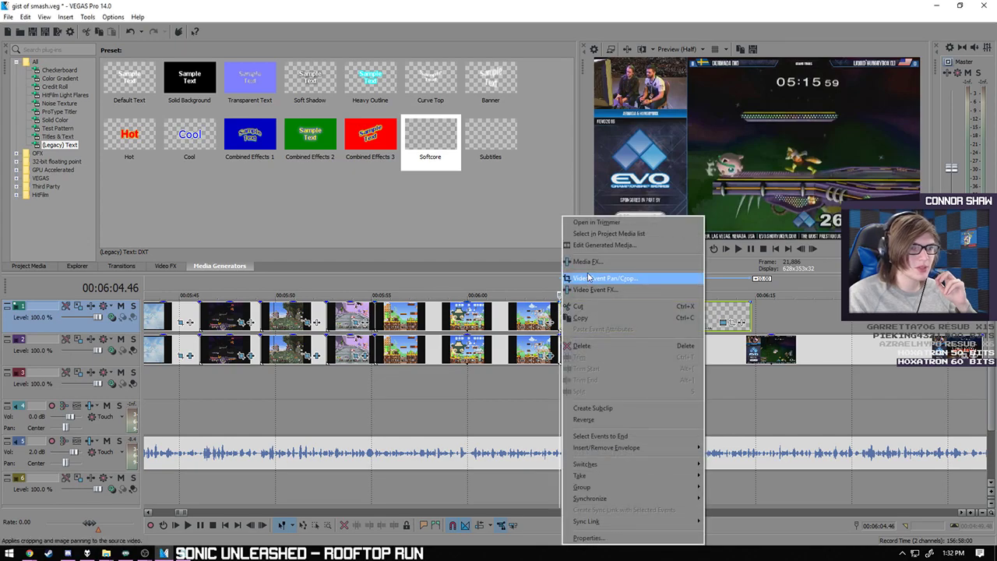
click(594, 280)
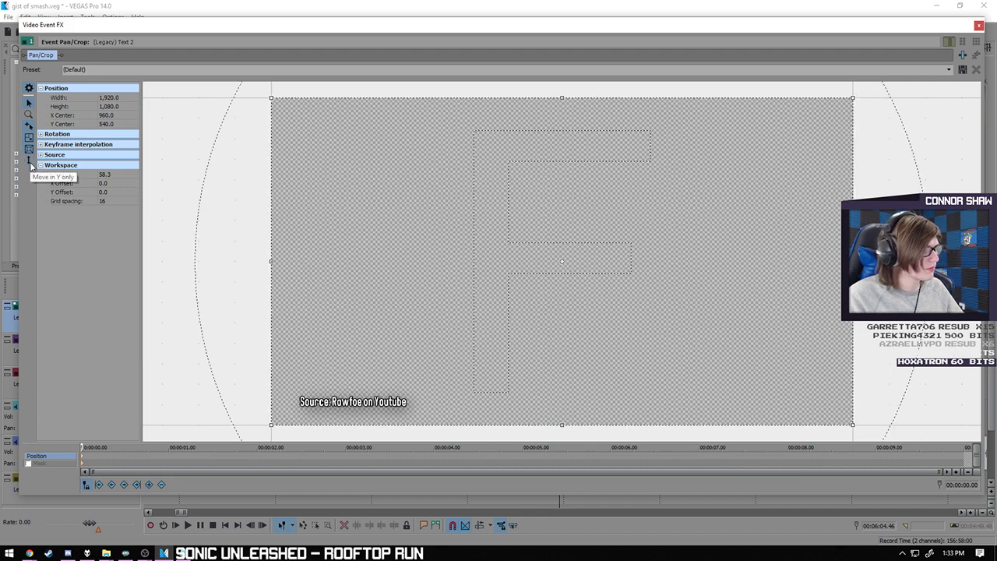
drag(321, 363, 339, 358)
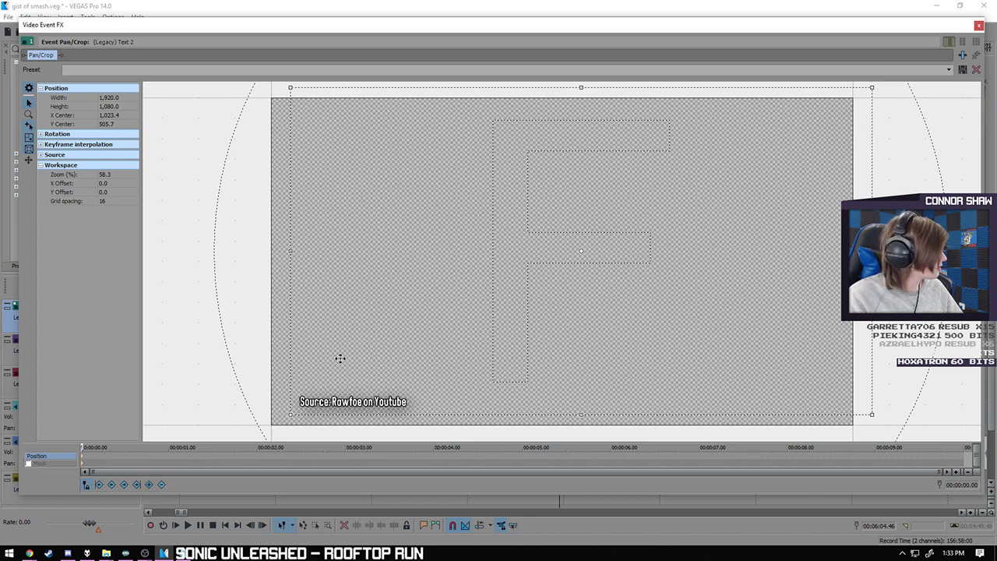
drag(340, 358, 341, 359)
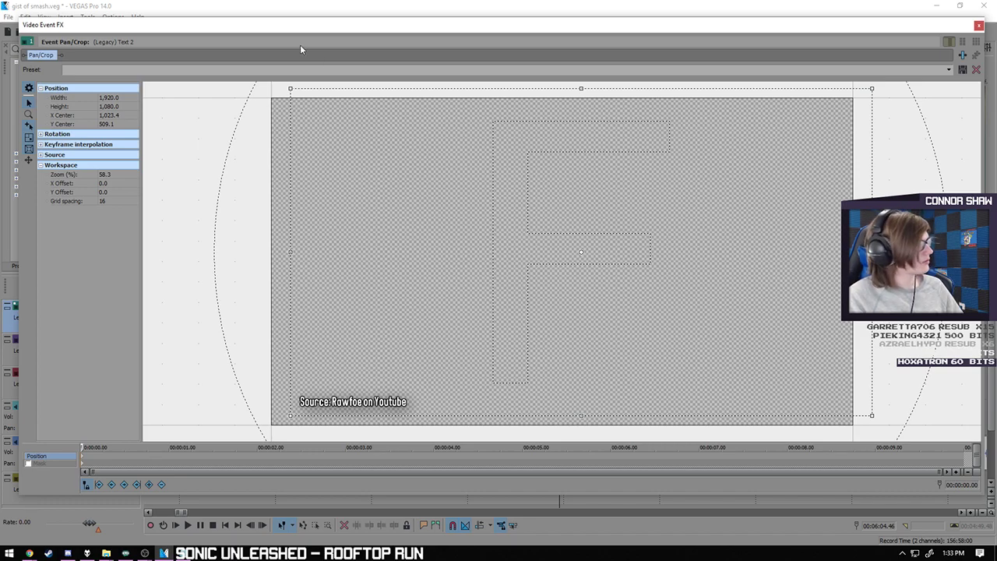
drag(291, 41, 601, 158)
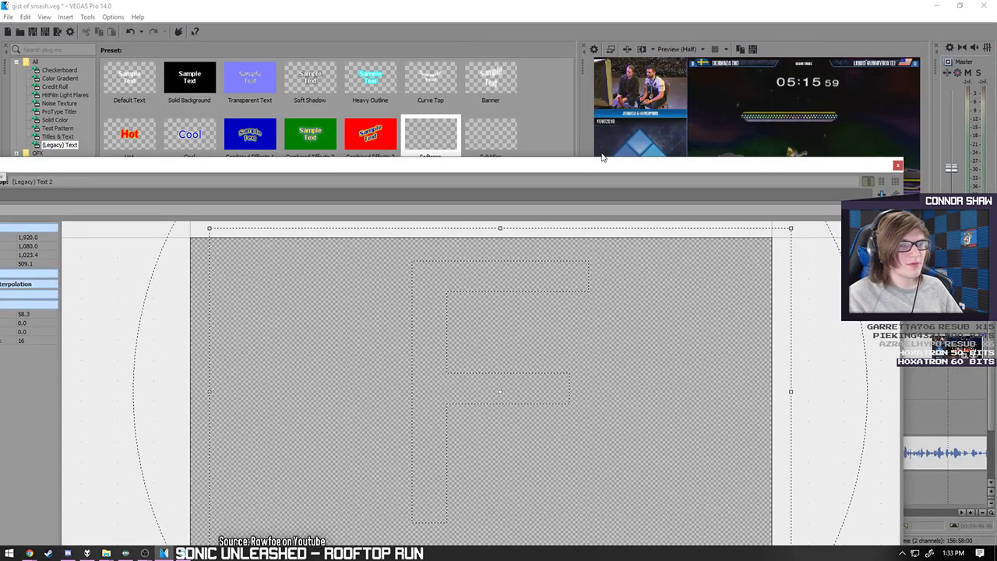
click(898, 166)
- Set the font size of the whole source credit to 16
right_click(559, 312)
click(580, 246)
drag(155, 215, 110, 216)
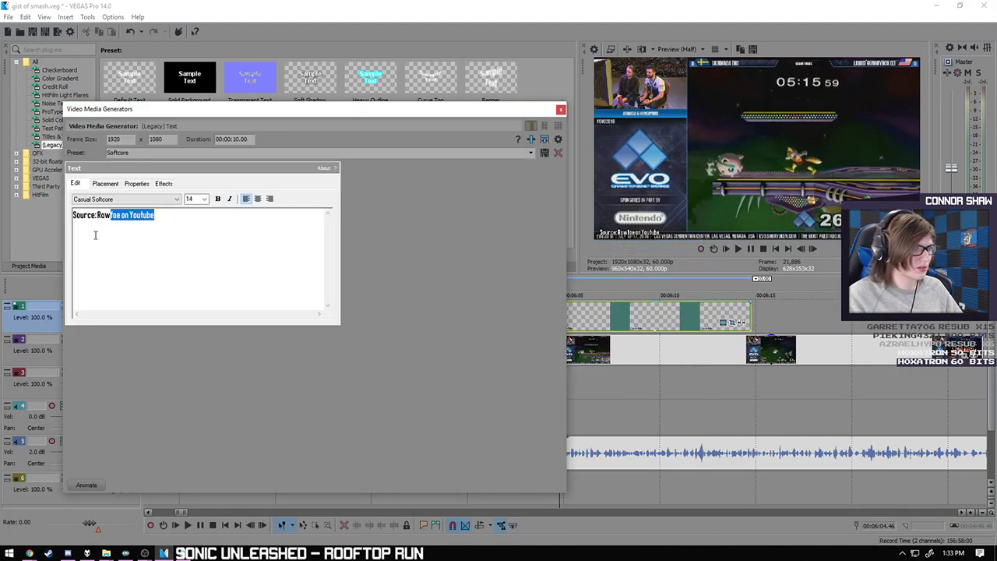
click(205, 200)
click(196, 249)
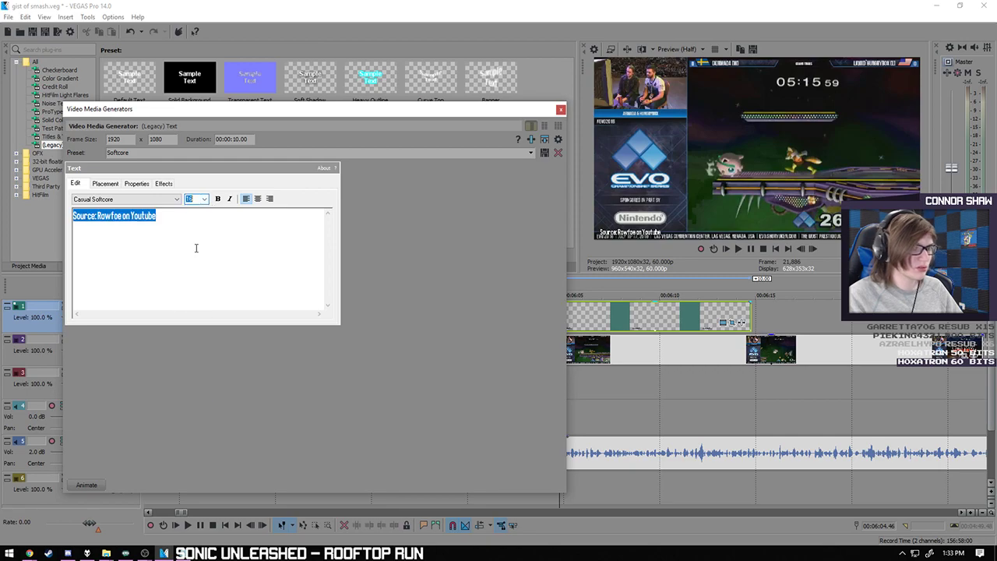
click(561, 110)
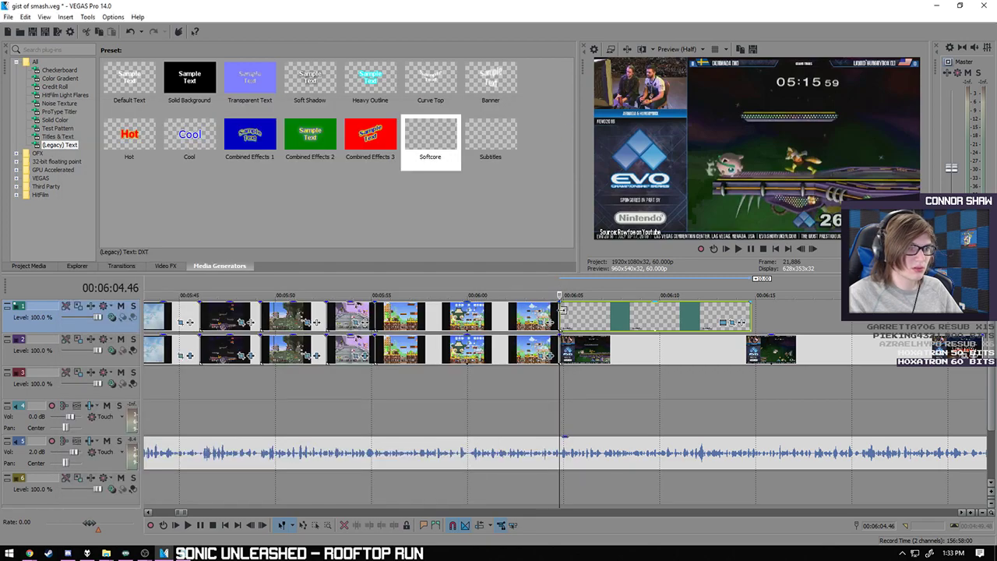
right_click(561, 312)
click(590, 278)
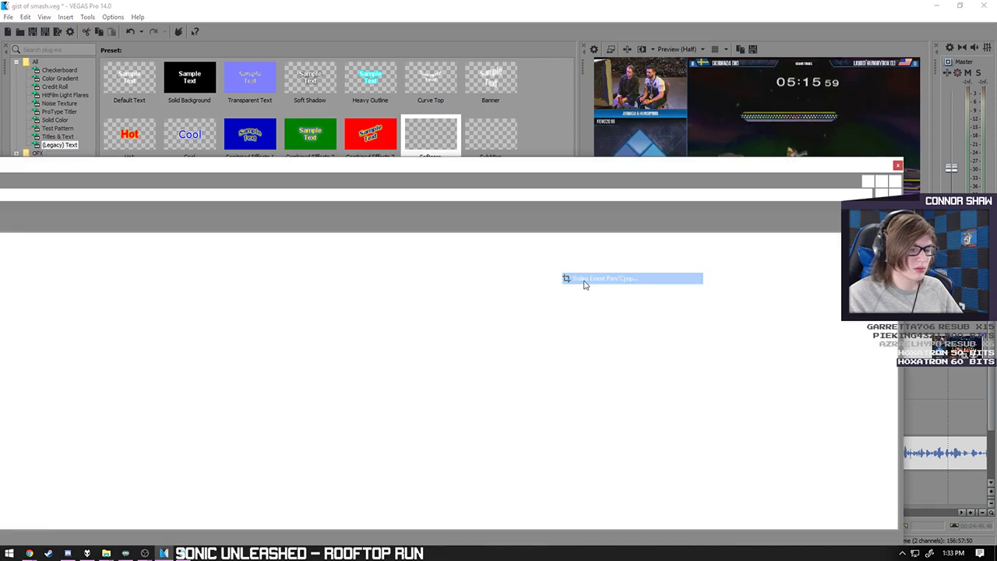
drag(250, 179, 320, 89)
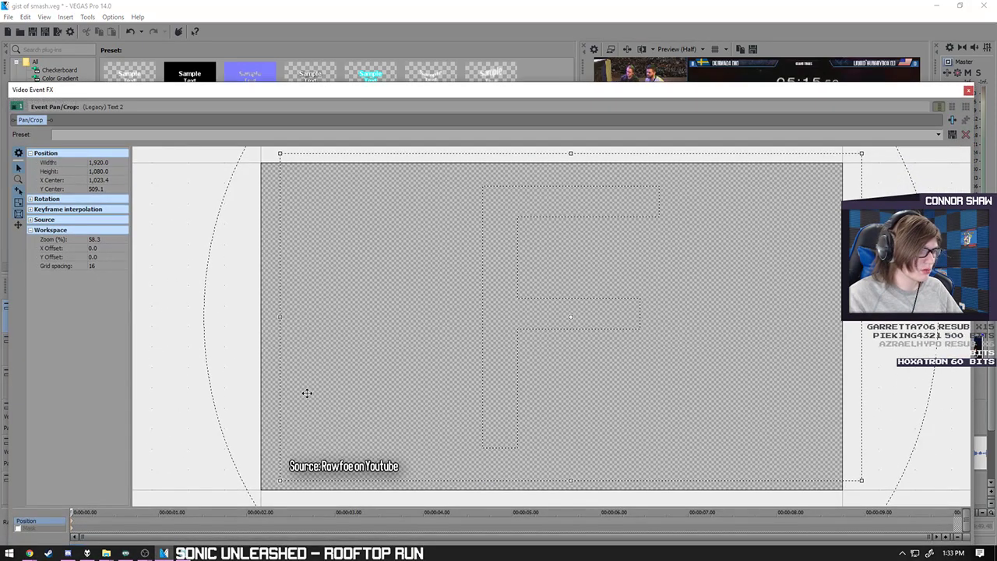
drag(399, 143, 472, 293)
click(837, 312)
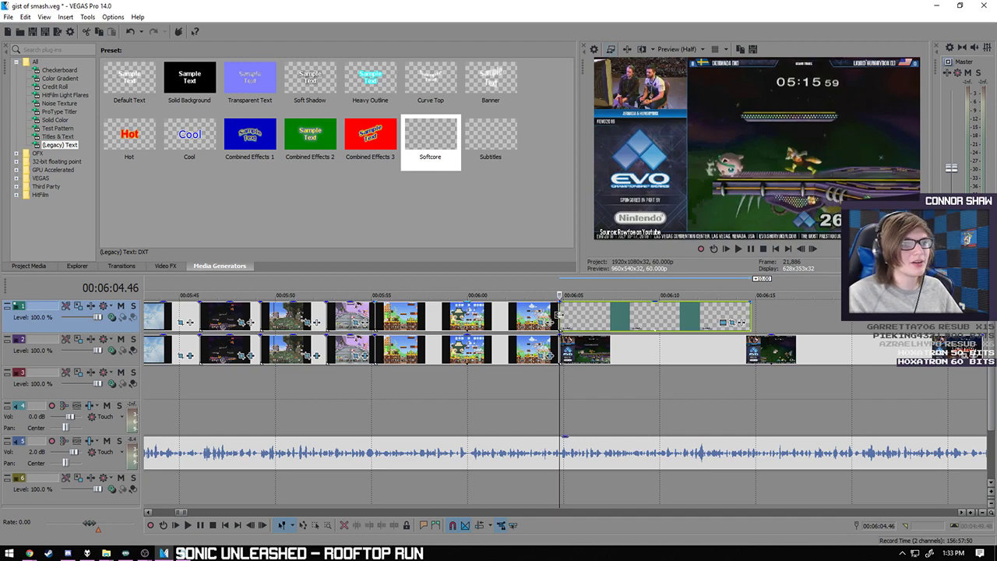
- Adjust the font size of the whole source credit in its generated media settings
right_click(562, 315)
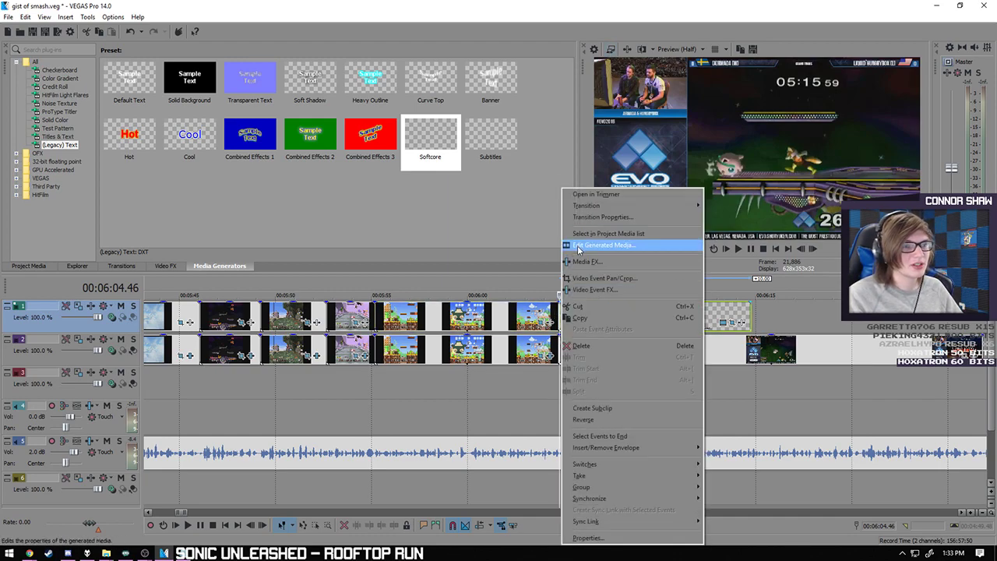
click(578, 246)
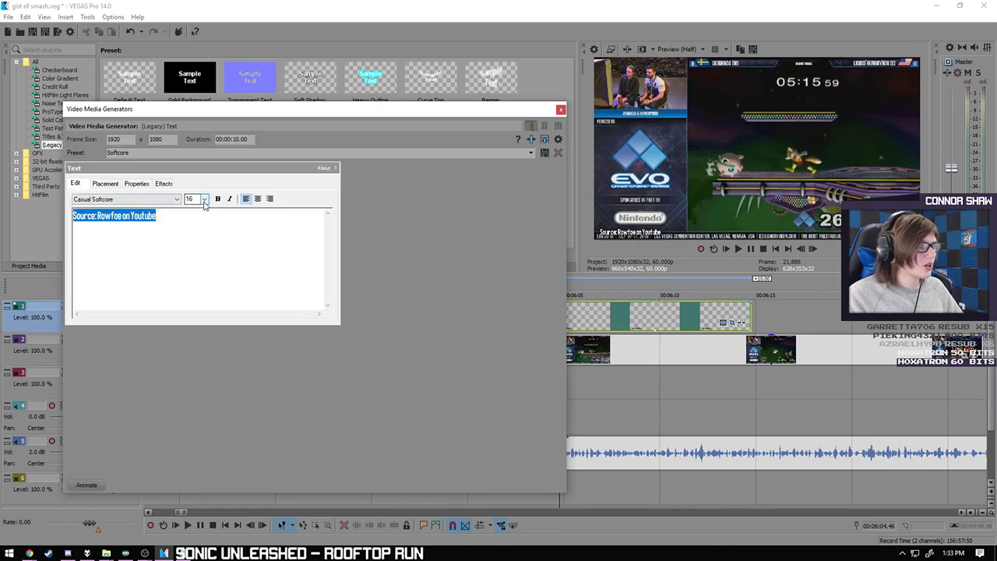
click(204, 199)
click(192, 243)
click(561, 111)
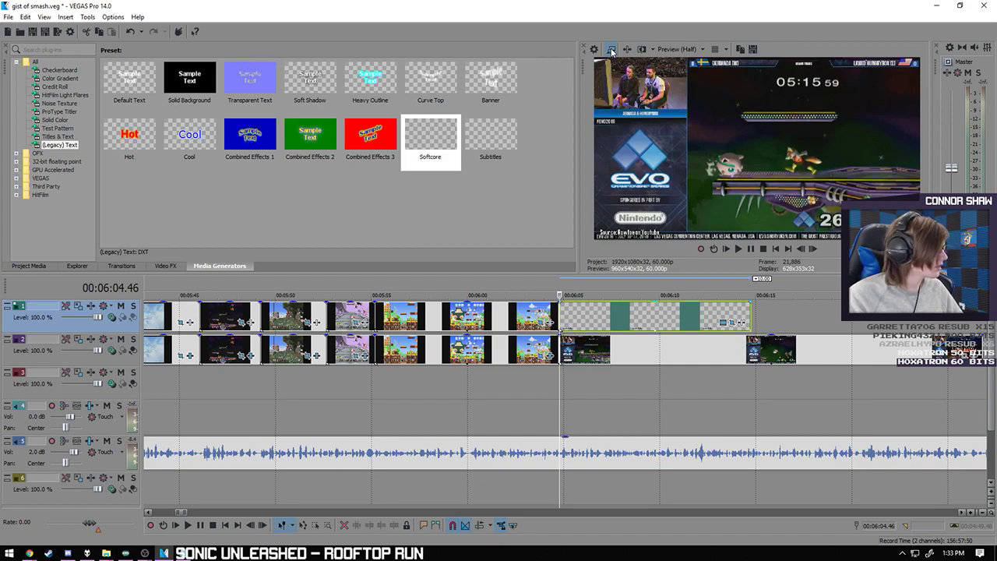
- Nudge the source credit in Pan/Crop to about X Center 1,021.7 and Y Center 512.6
right_click(563, 316)
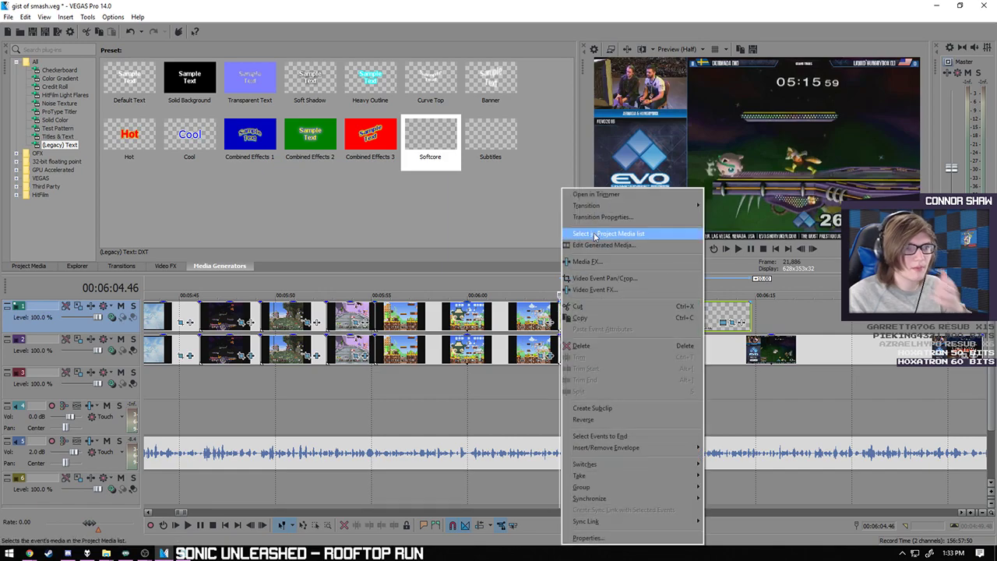
click(594, 279)
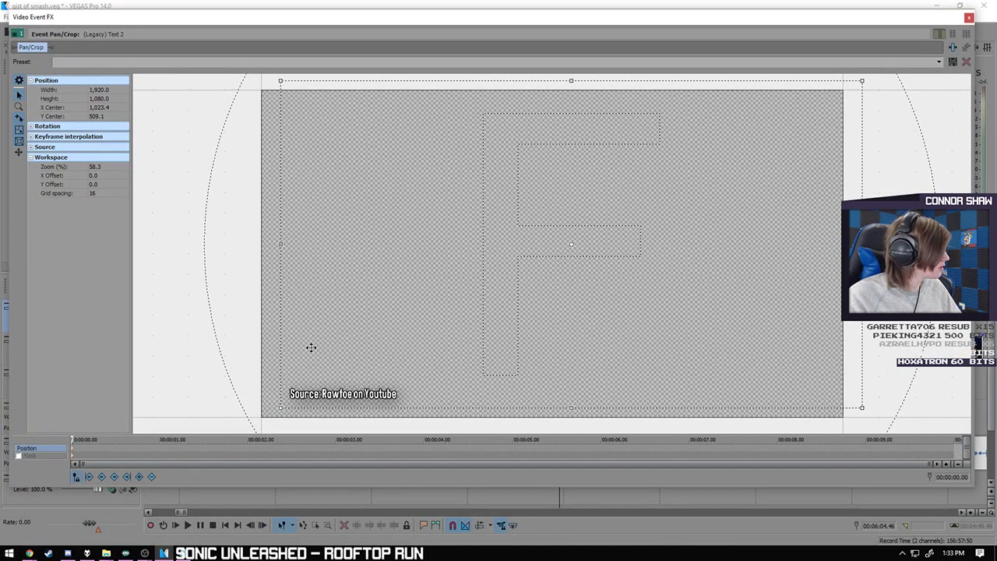
drag(311, 348, 310, 349)
drag(703, 21, 594, 69)
click(858, 65)
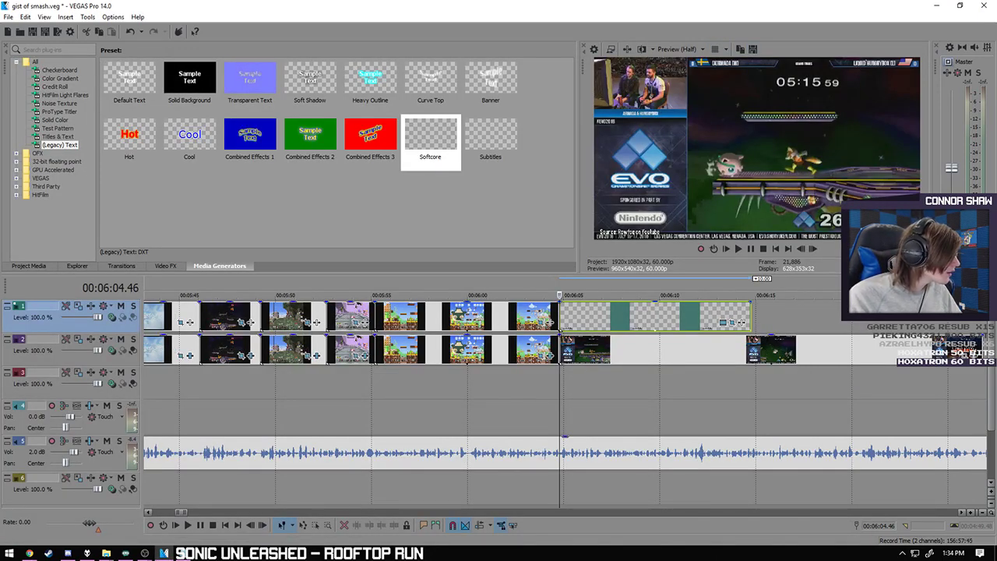
- Extend the source credit event to the end of the EVO tournament footage
click(499, 407)
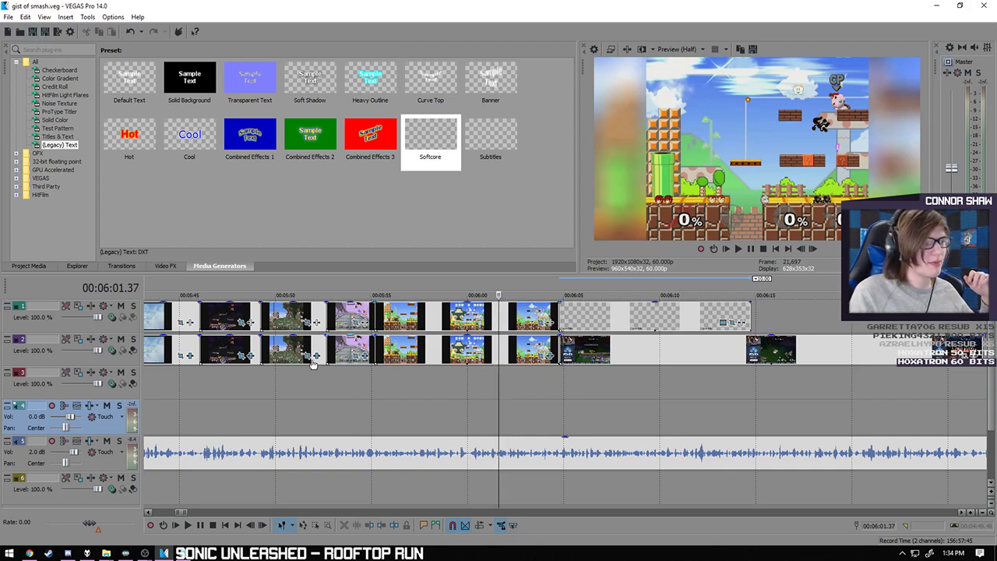
scroll(439, 501, down, 2)
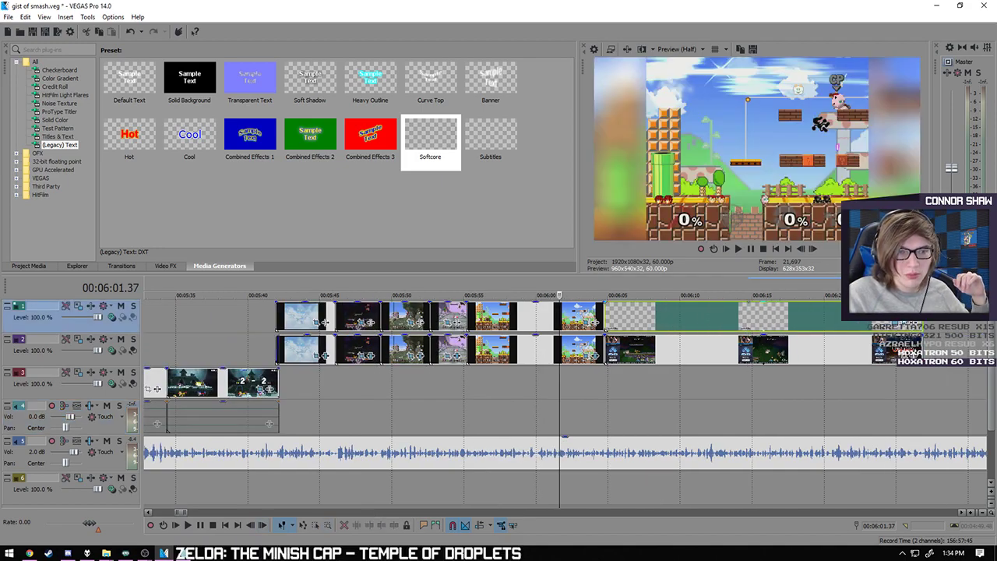
- Play back from the last gameplay clip into the tournament footage with the video preview quality set to Preview (Quarter)
click(188, 525)
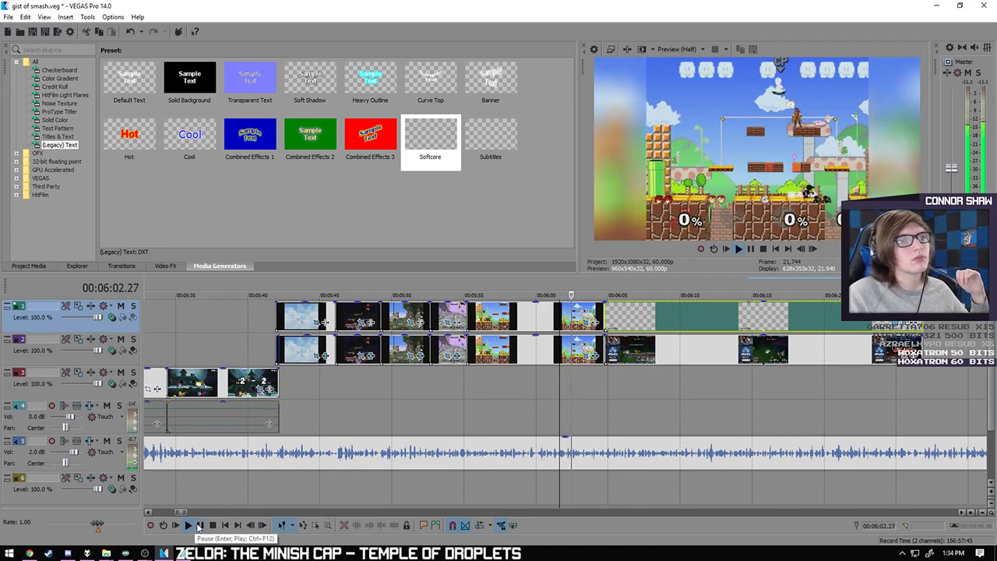
click(677, 49)
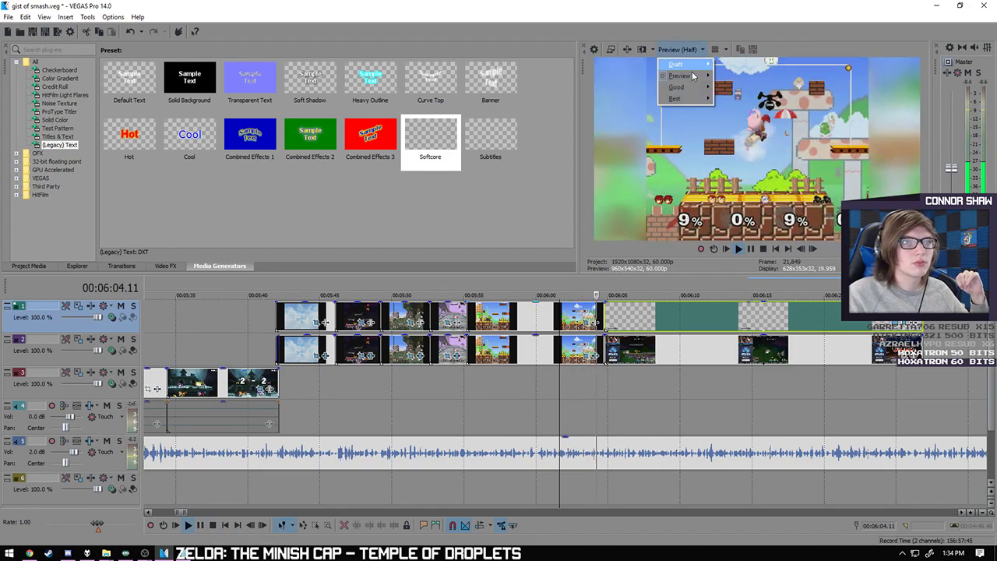
mouse_move(698, 79)
click(733, 110)
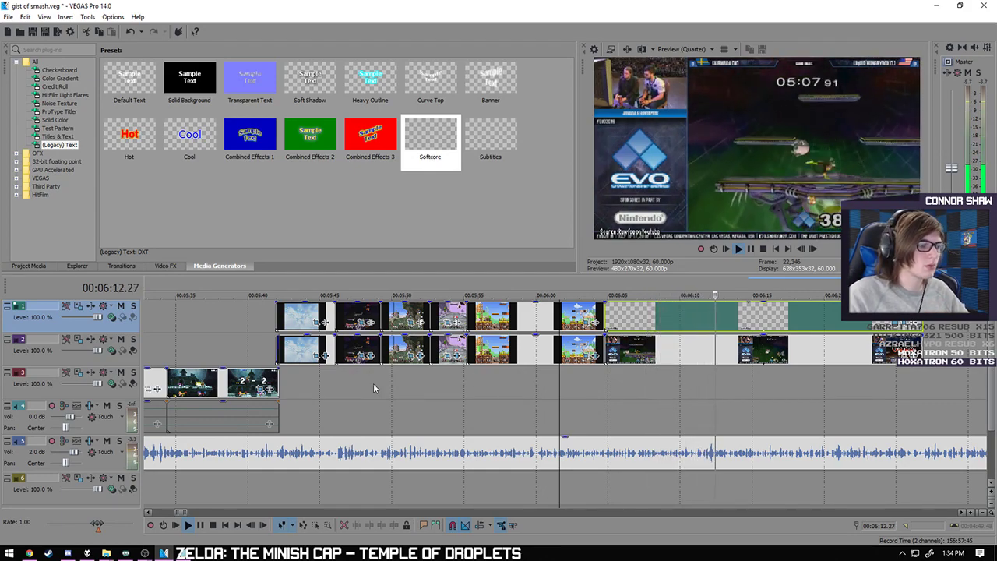
click(201, 525)
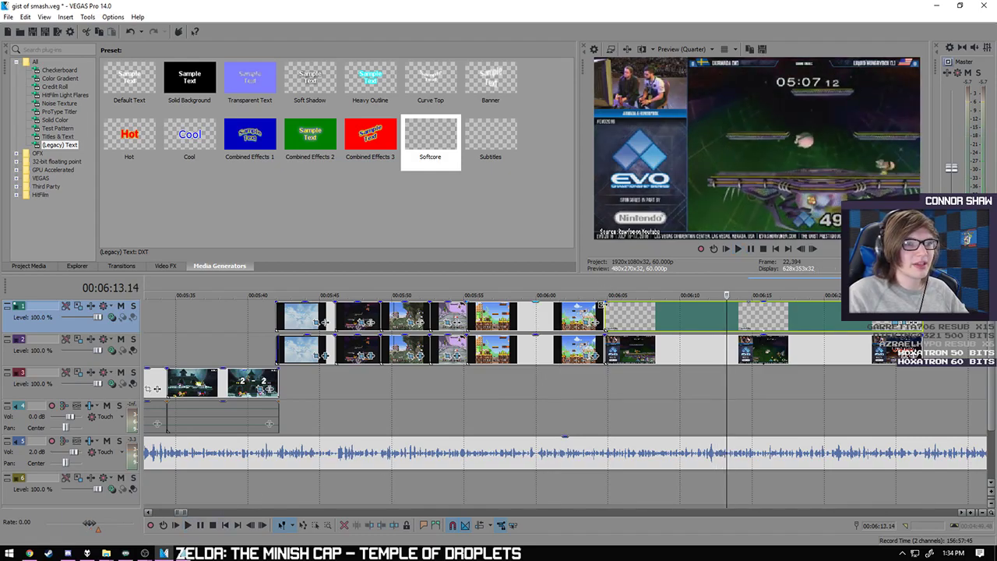
click(213, 524)
- Move the source credit in Pan/Crop slightly higher and closer to the frame's left edge
right_click(607, 307)
click(639, 263)
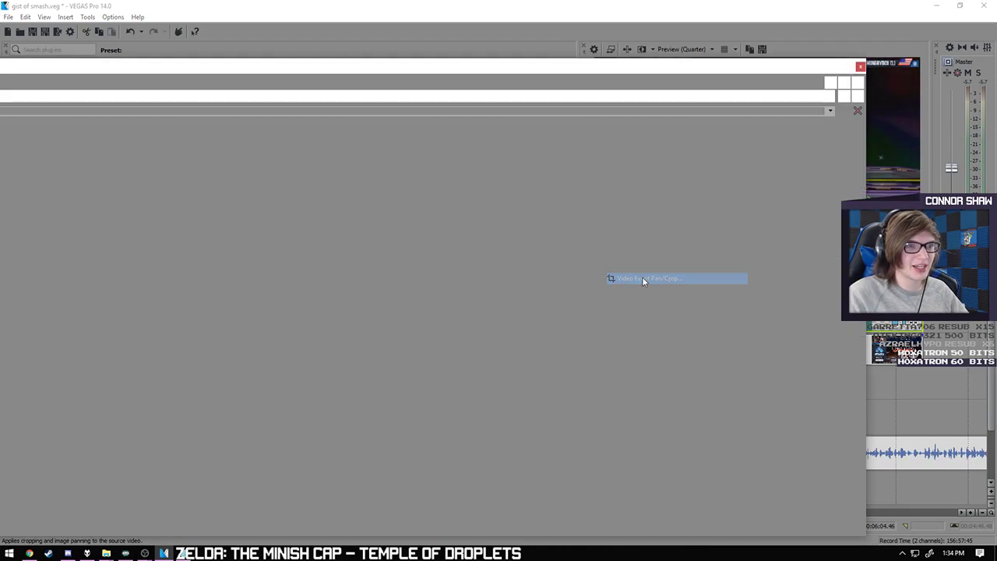
drag(536, 71, 541, 145)
scroll(409, 246, down, 4)
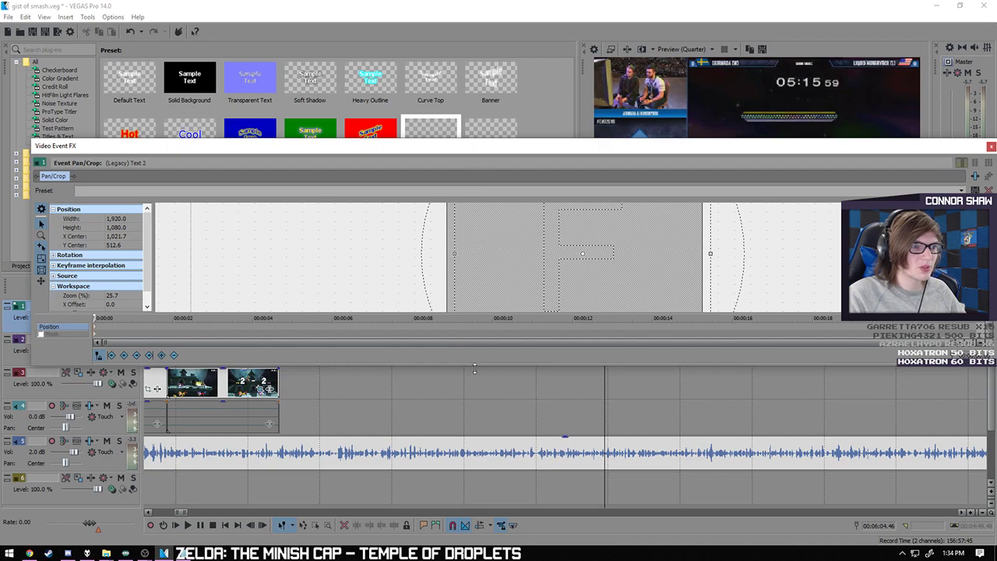
double_click(499, 143)
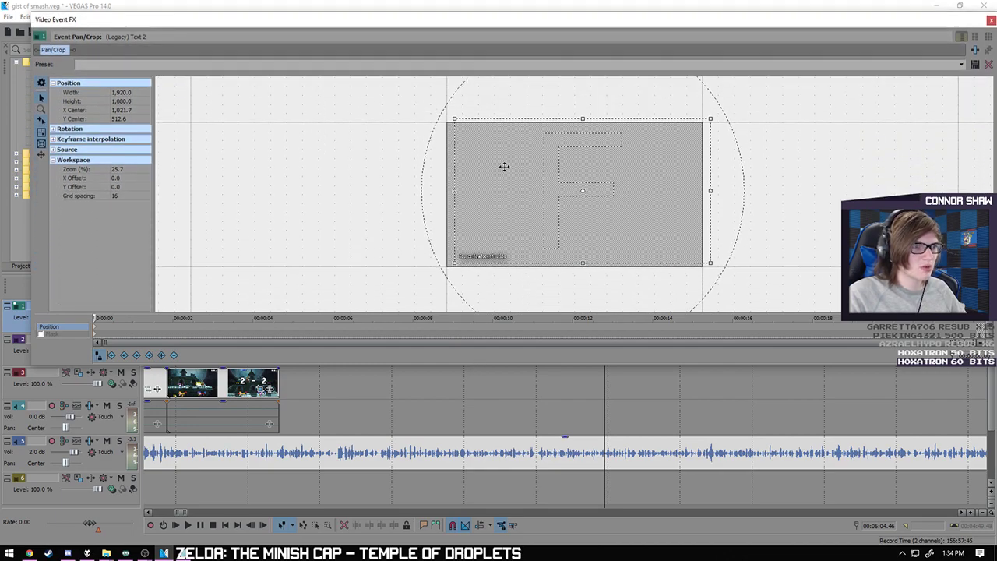
double_click(489, 364)
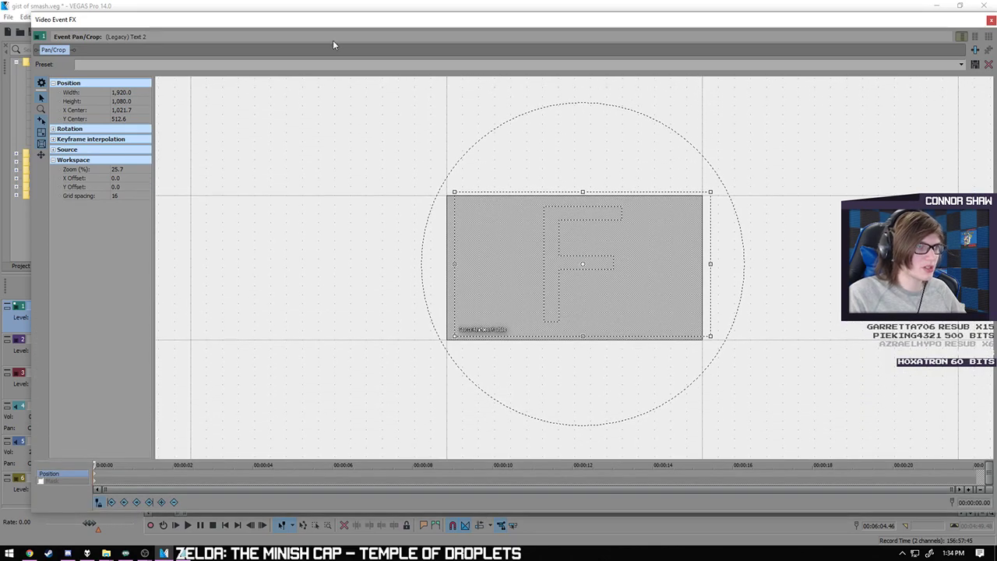
click(990, 20)
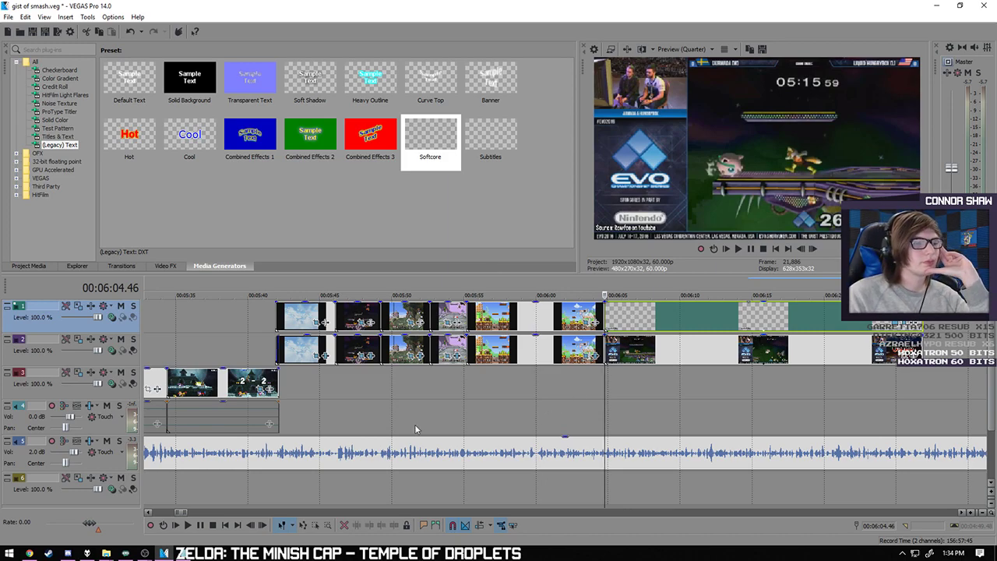
- Play back the tournament footage with its source credit and save the project
click(190, 525)
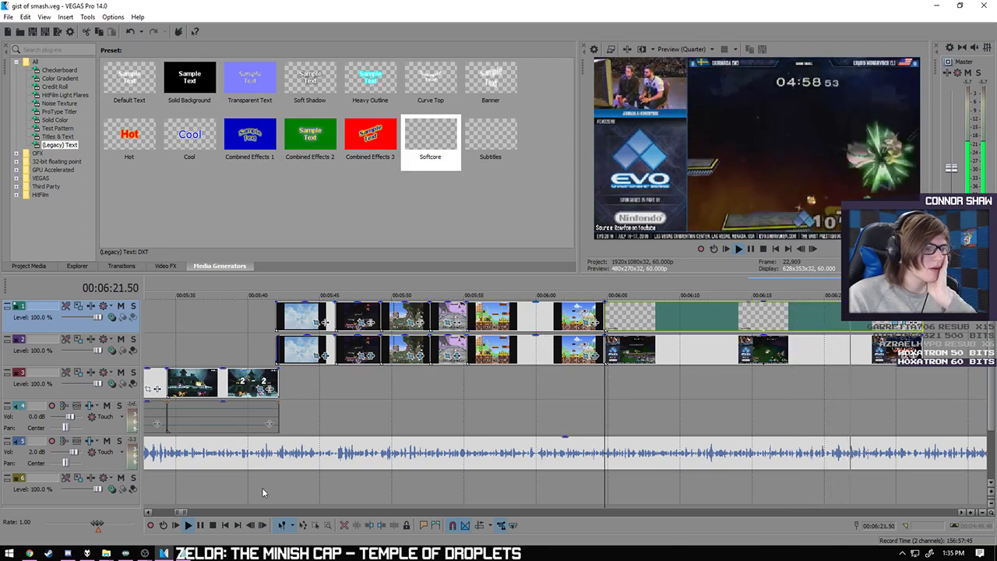
key(space)
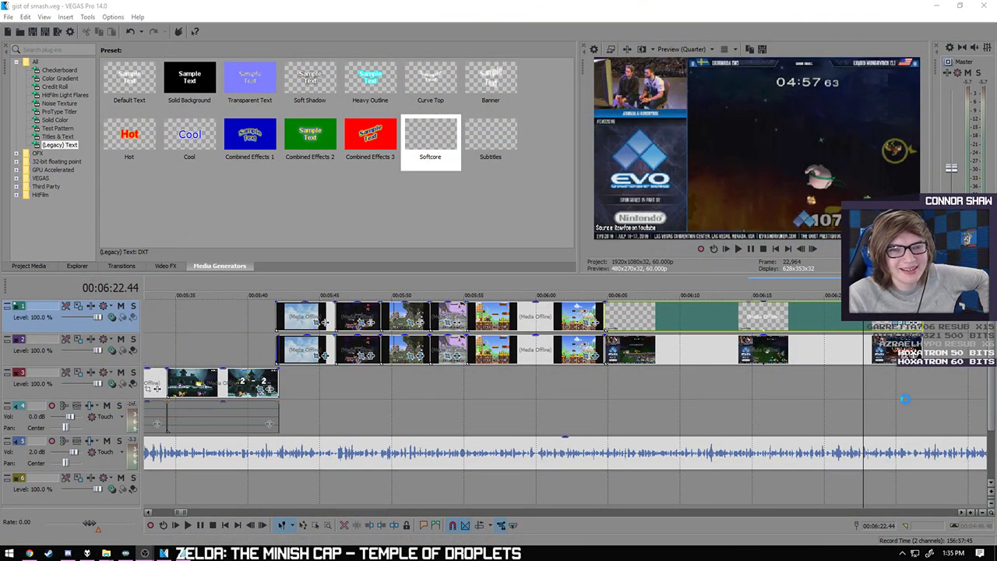
click(912, 393)
- Listen to the narration that follows the end of the tournament footage and return the cursor to 00:06:26.51
scroll(912, 393, up, 2)
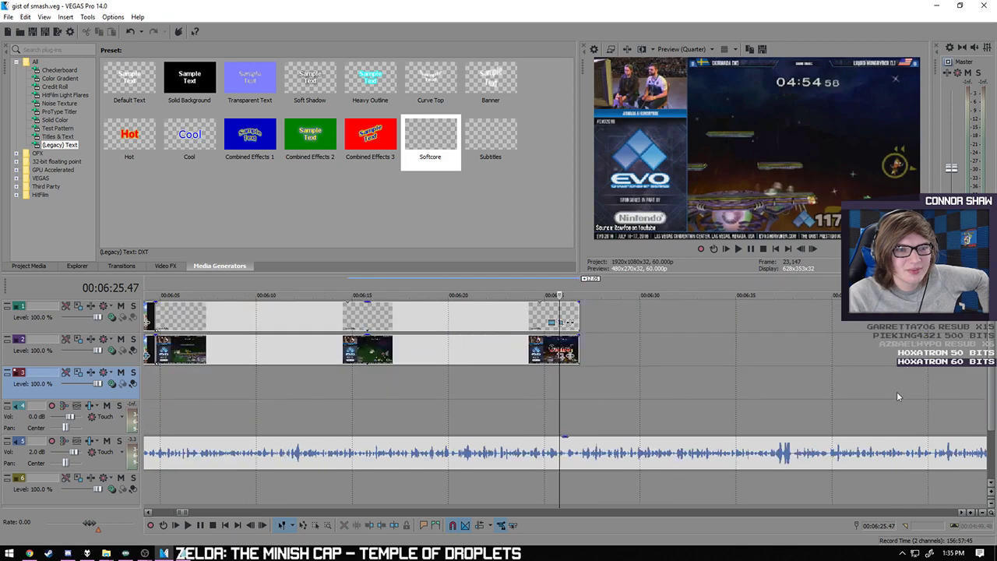
click(579, 392)
click(190, 525)
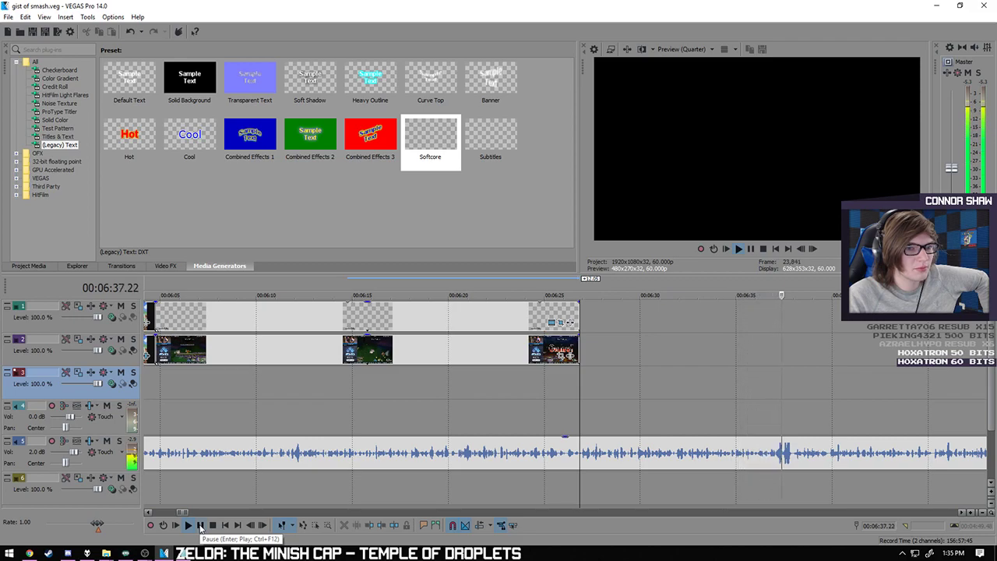
key(space)
click(580, 406)
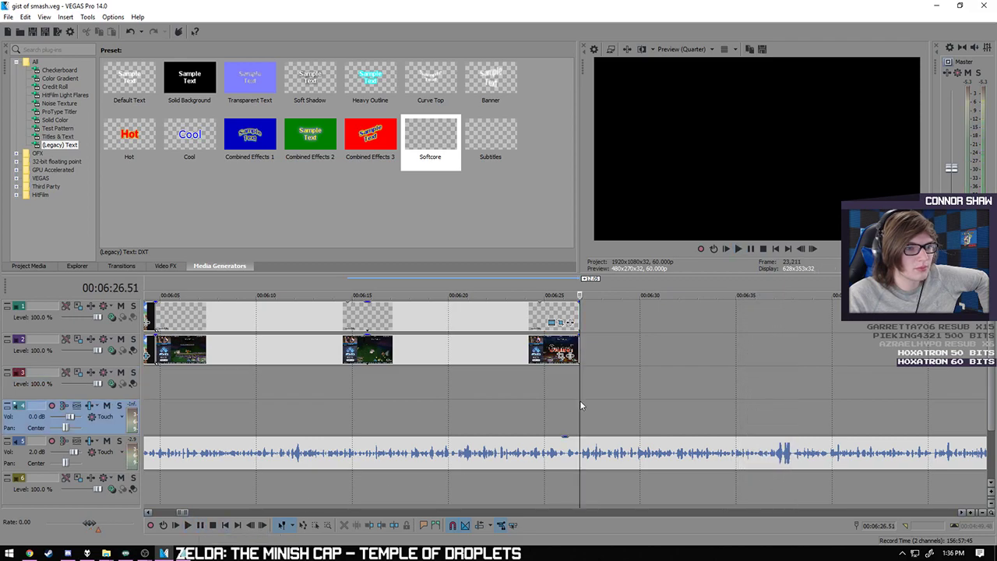
- Look through the project media and the whole timeline for footage to use in the next narration section
click(28, 265)
scroll(392, 140, down, 2)
scroll(391, 141, up, 2)
scroll(392, 140, down, 2)
scroll(686, 368, down, 4)
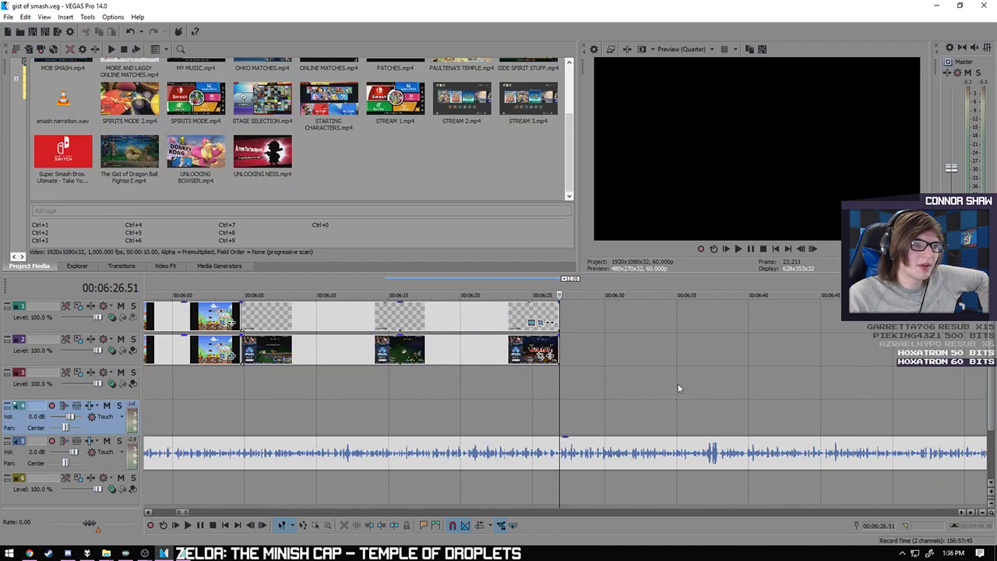
scroll(546, 408, down, 4)
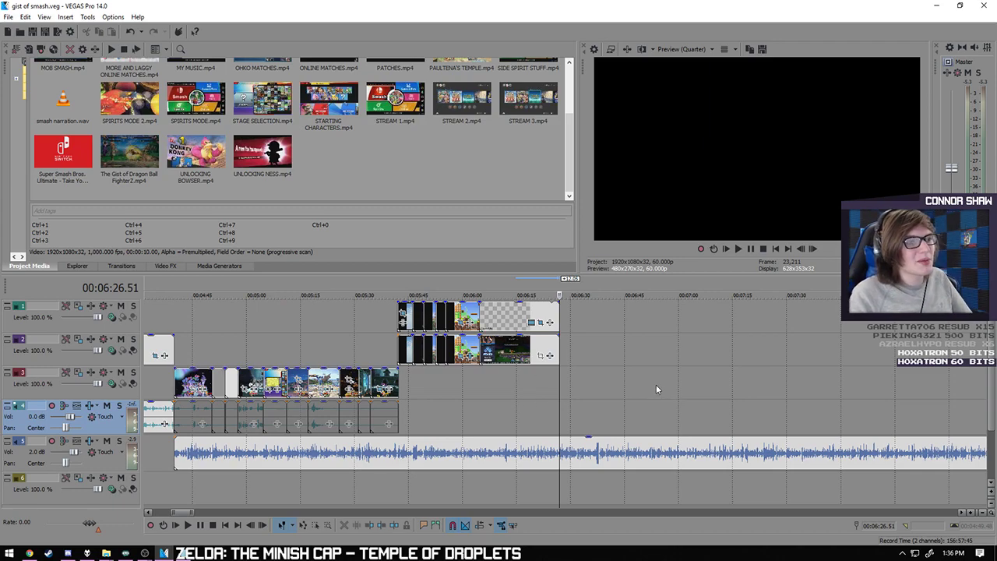
scroll(656, 389, down, 6)
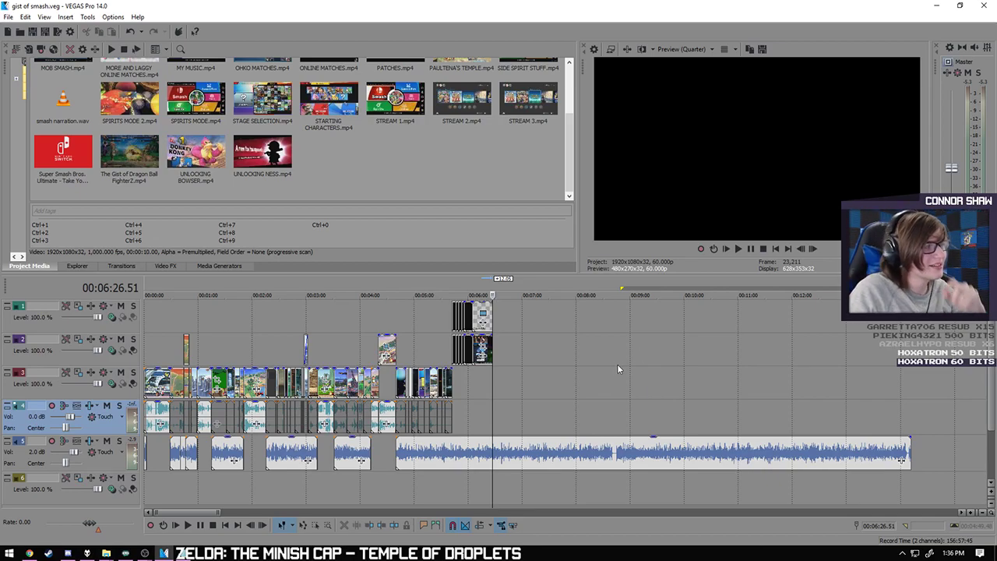
- Add STAGE SELECTION.mp4 from the project media to the empty lowest video track, just after the end of the tournament footage
scroll(568, 139, up, 3)
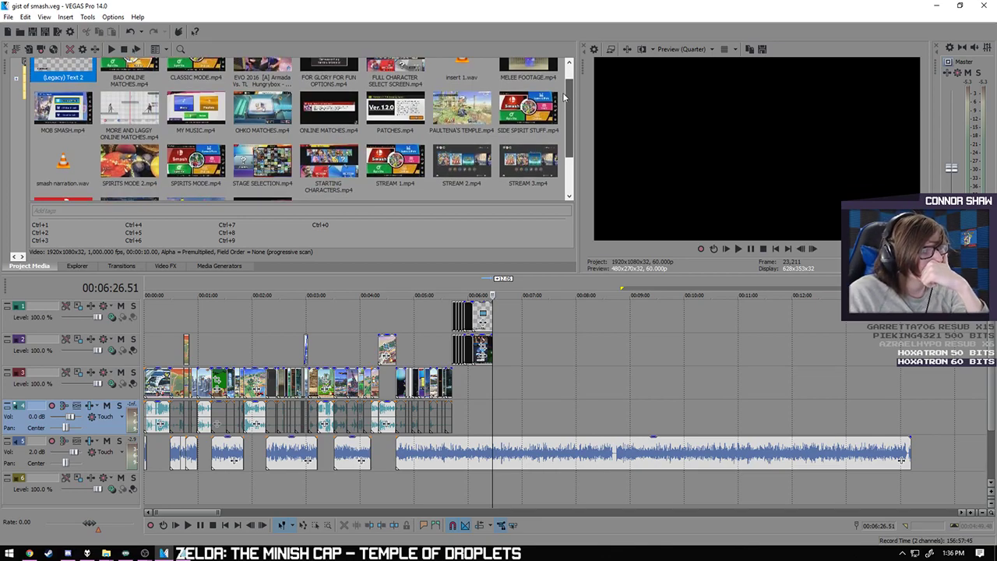
scroll(564, 75, up, 1)
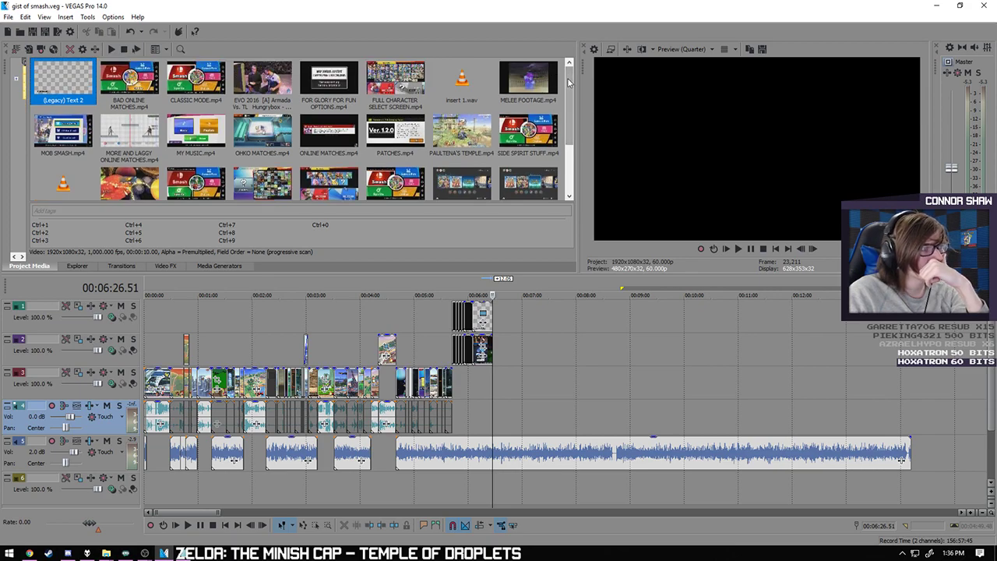
drag(568, 85, 568, 153)
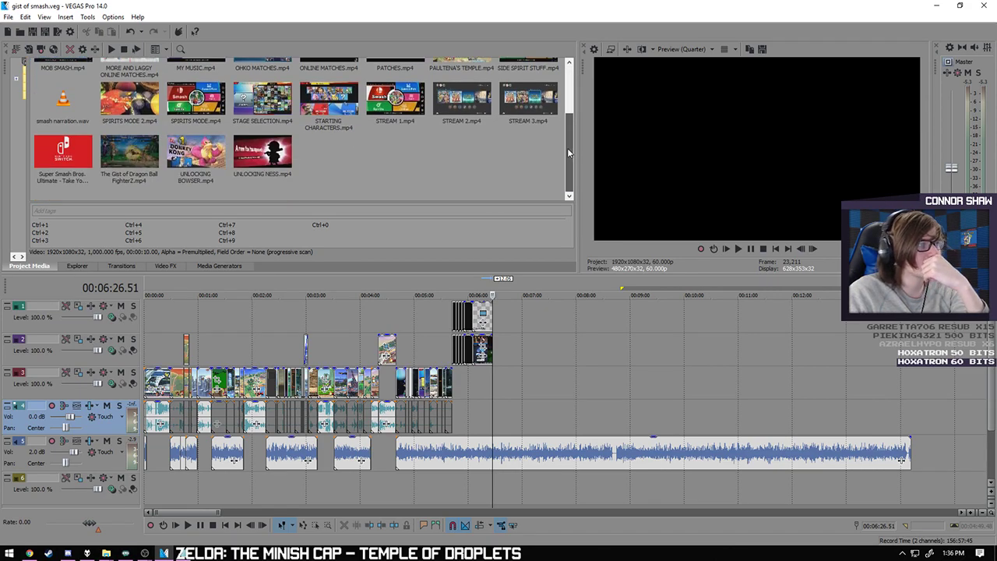
drag(262, 101, 505, 322)
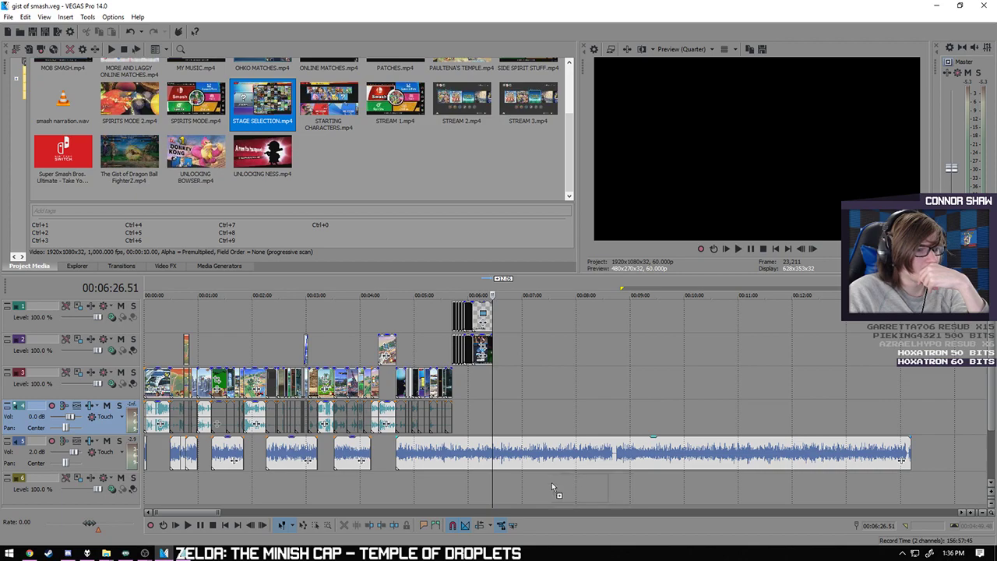
drag(504, 489, 506, 490)
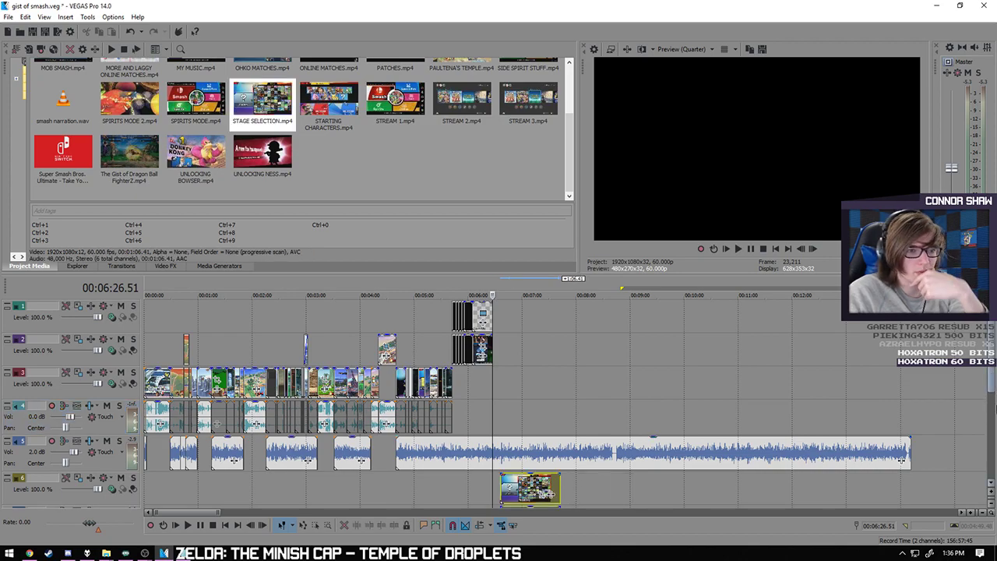
- Delete the extra audio added with the stage selection clip, keeping only its first audio track
scroll(162, 472, down, 2)
click(105, 472)
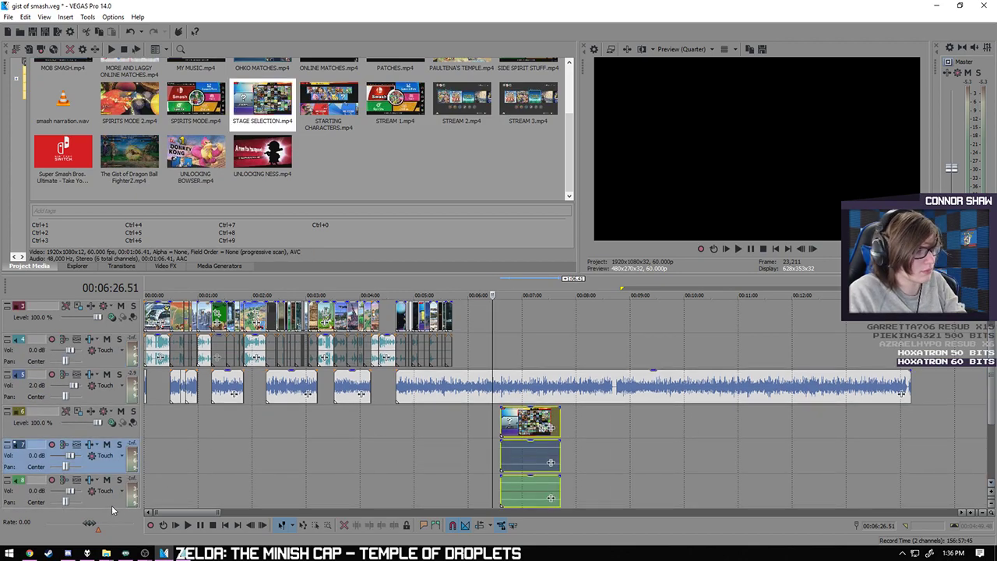
scroll(112, 507, down, 1)
click(114, 474)
key(Delete)
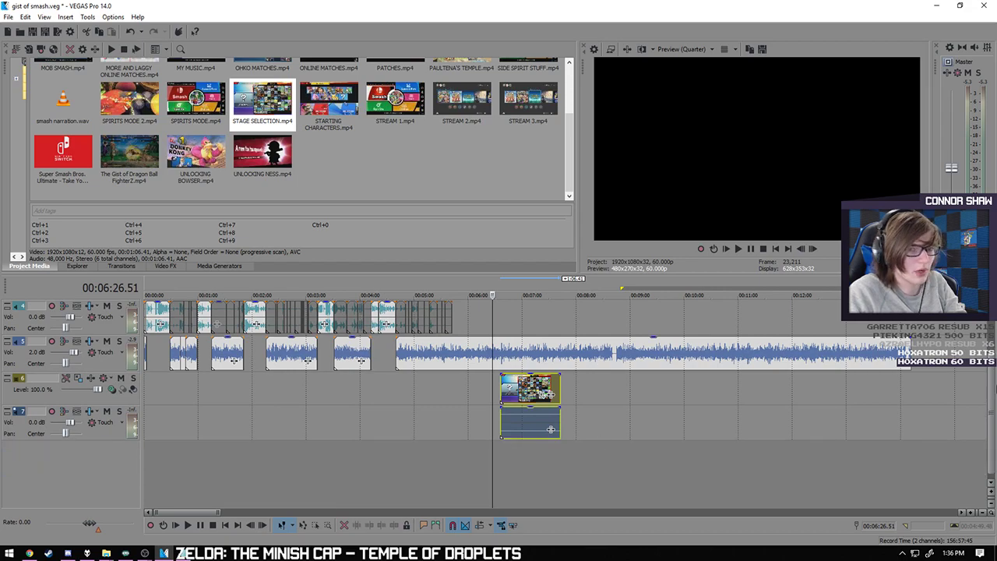
- Mute the audio event of the stage selection clip
scroll(545, 437, up, 1)
right_click(517, 461)
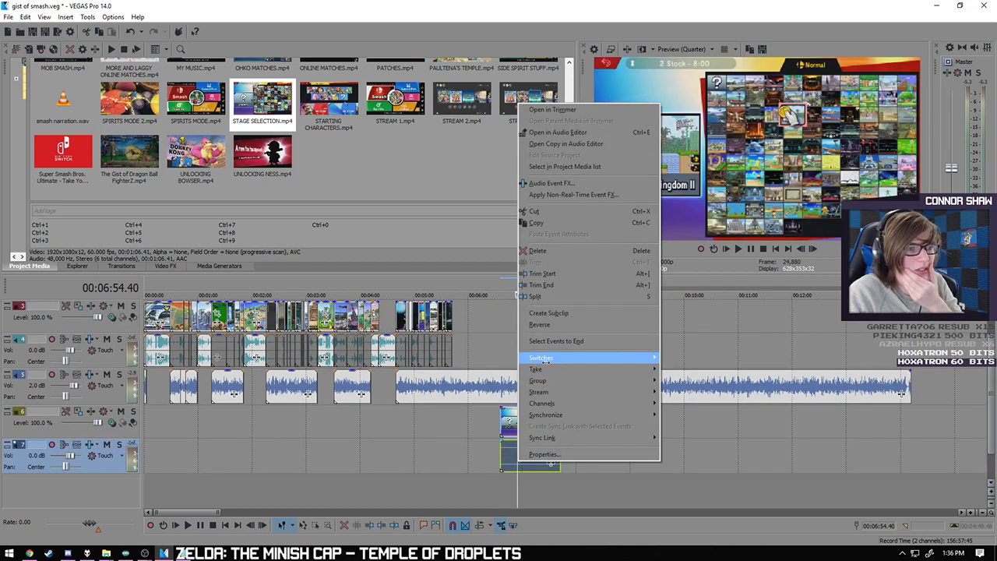
click(678, 359)
scroll(992, 353, up, 1)
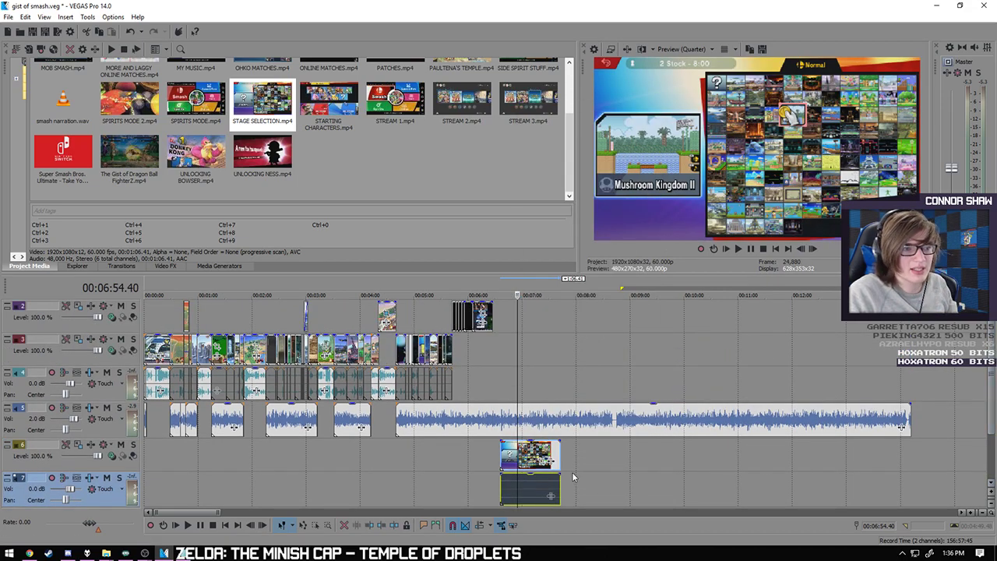
- Move the stage selection clip up to video track 3, starting at the tournament footage's end at 00:06:26.51
click(521, 459)
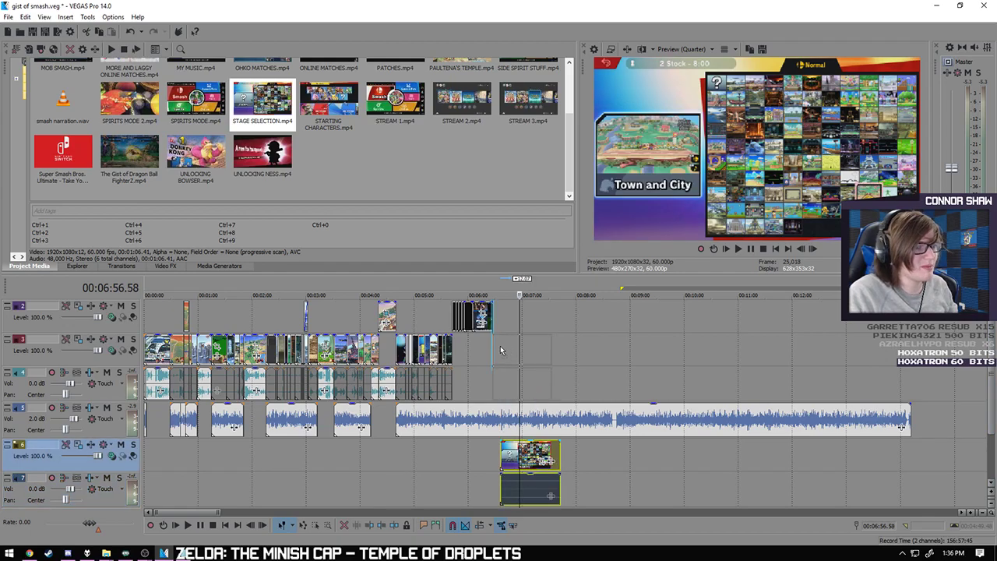
drag(501, 350, 501, 351)
scroll(545, 346, up, 8)
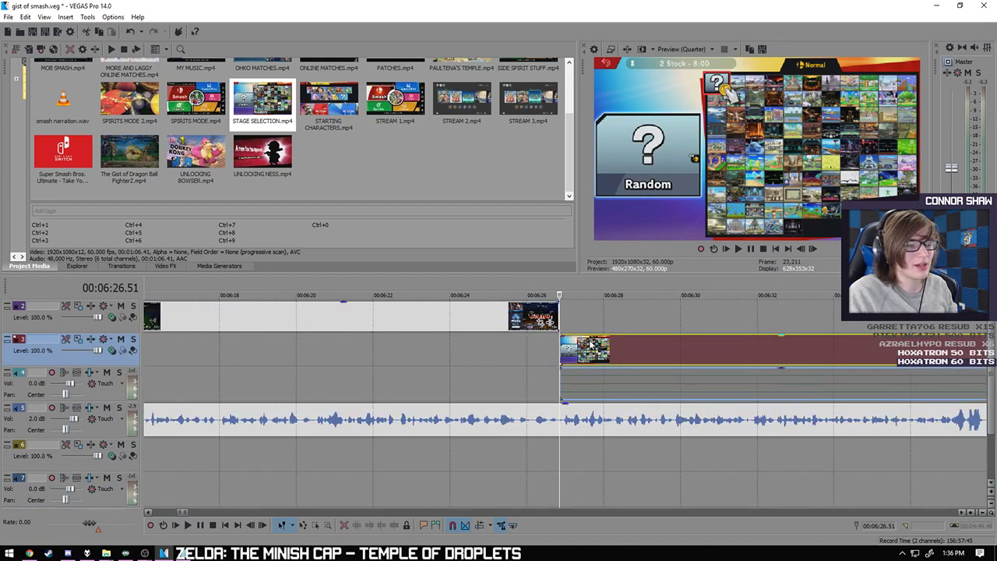
scroll(590, 345, down, 5)
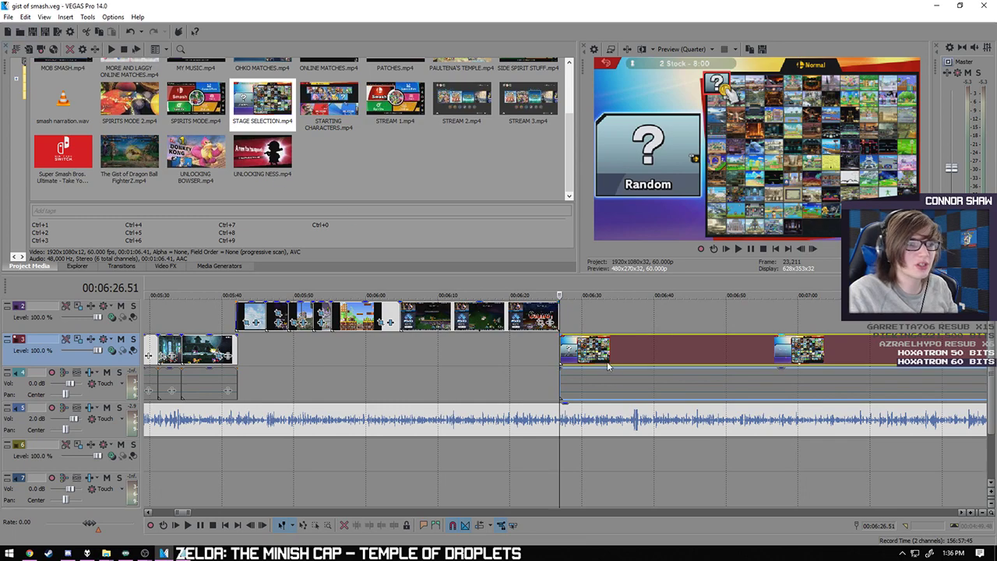
- Extend the EVO 2016 clip's end by 15 frames over the stage selection clip and open its pan/crop settings
scroll(609, 368, up, 8)
drag(558, 318, 595, 322)
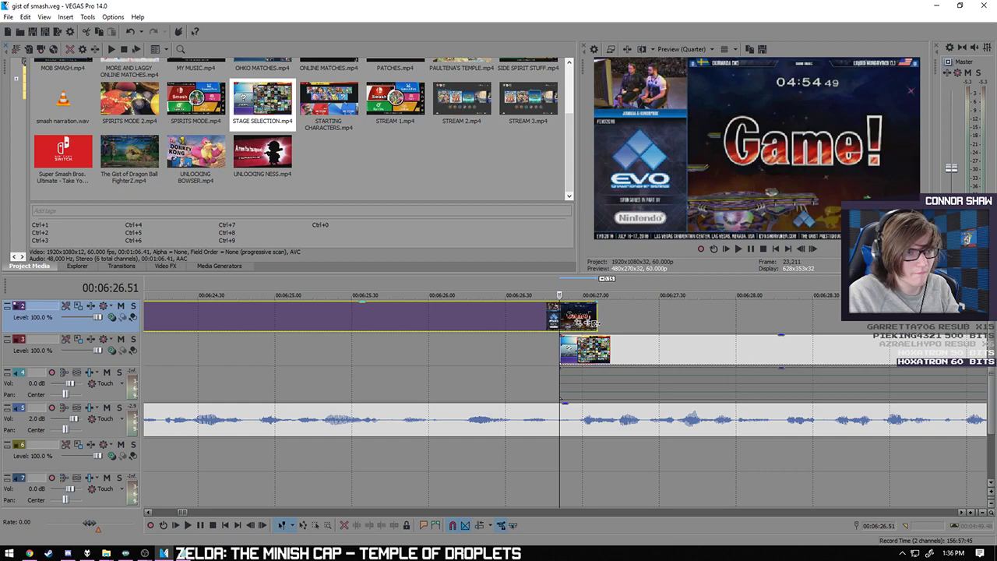
right_click(559, 315)
click(616, 254)
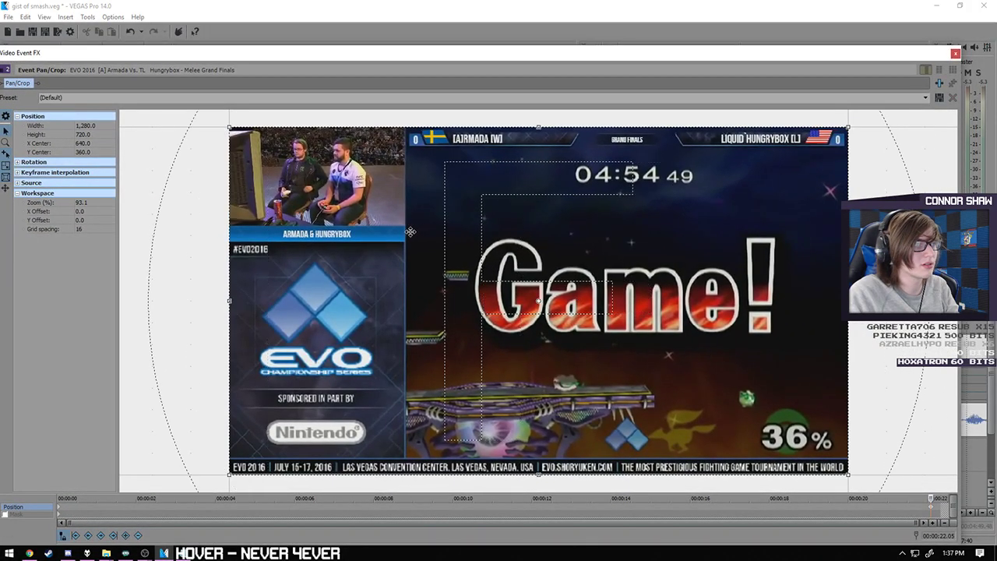
- Keyframe the EVO 2016 clip's pan/crop from 00:00:22.05 to 00:00:22.20 so the footage slides out of frame to the right
scroll(198, 466, down, 3)
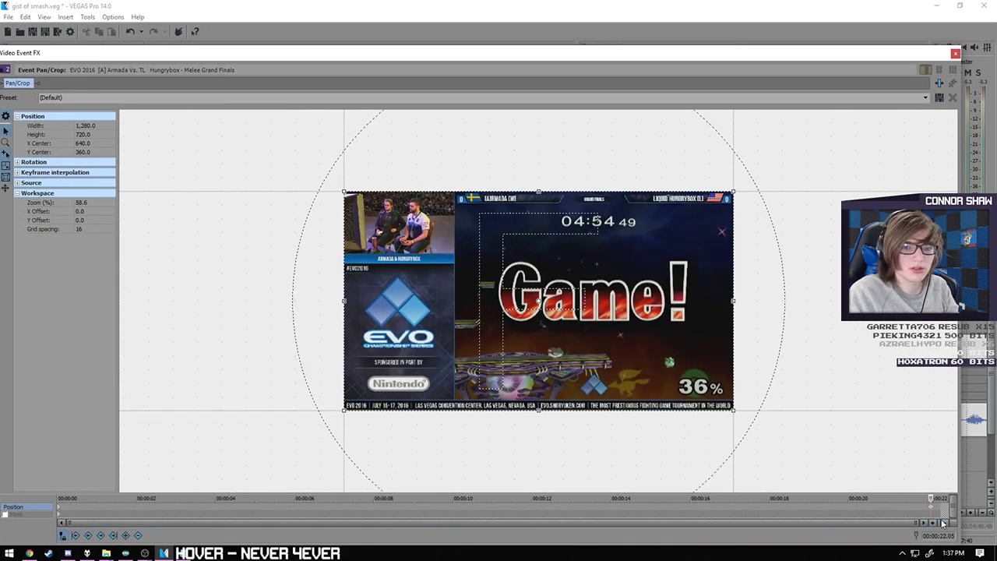
drag(655, 61, 444, 125)
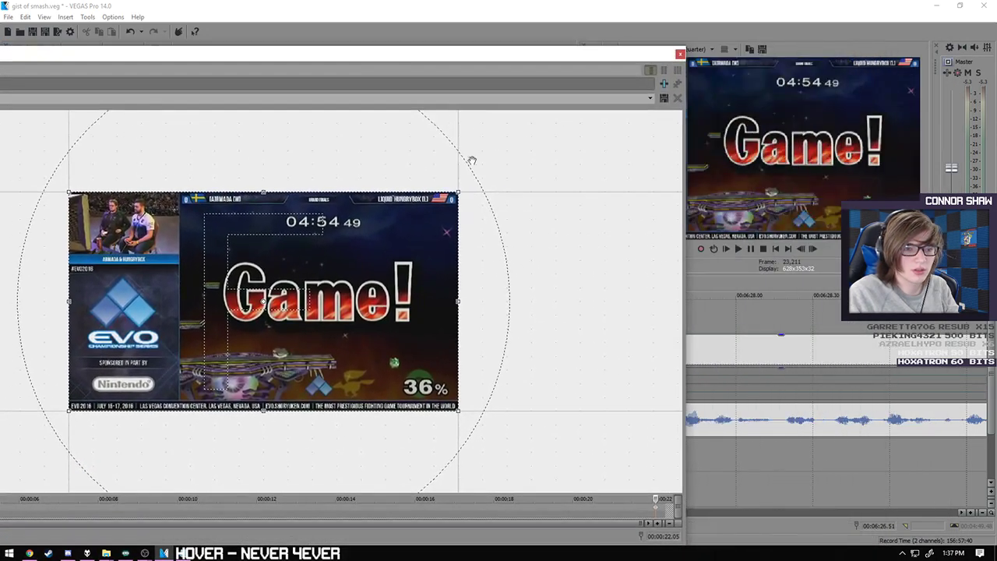
click(665, 508)
scroll(666, 507, up, 5)
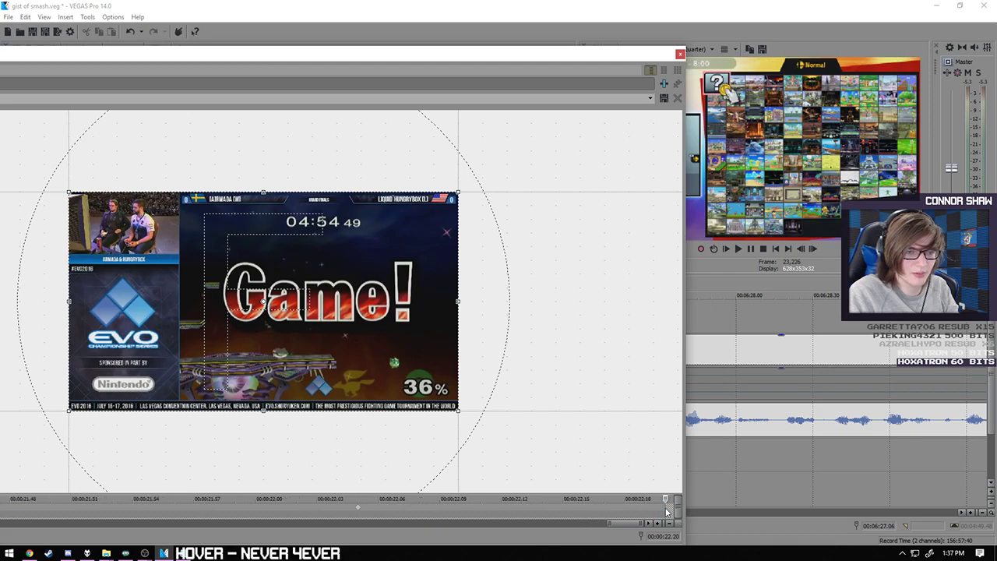
drag(242, 281, 1, 296)
drag(93, 259, 84, 259)
click(680, 56)
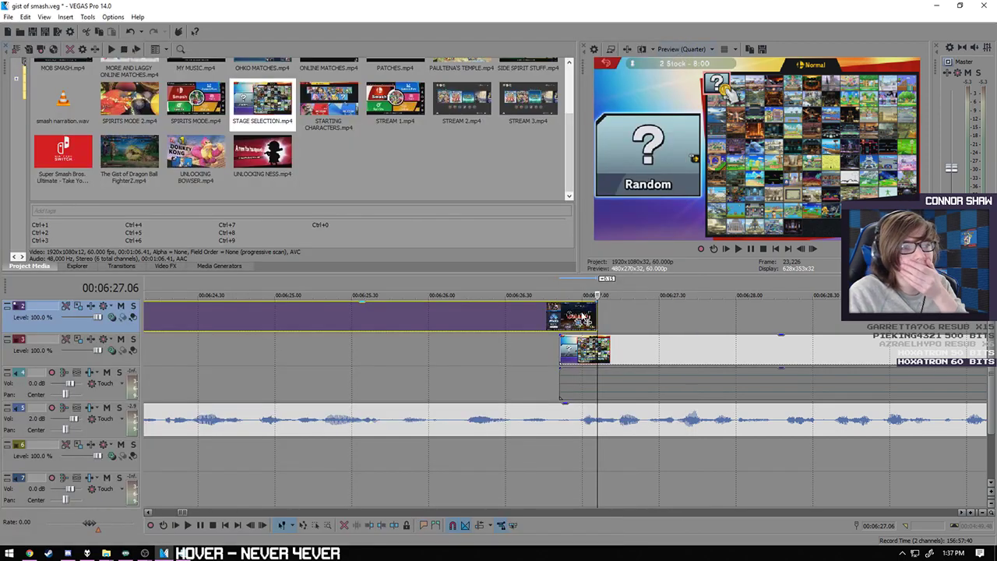
- Set the stage selection clip's first pan/crop keyframe to X center 2,880 and Y center 540, so it starts off-screen
right_click(561, 352)
click(585, 256)
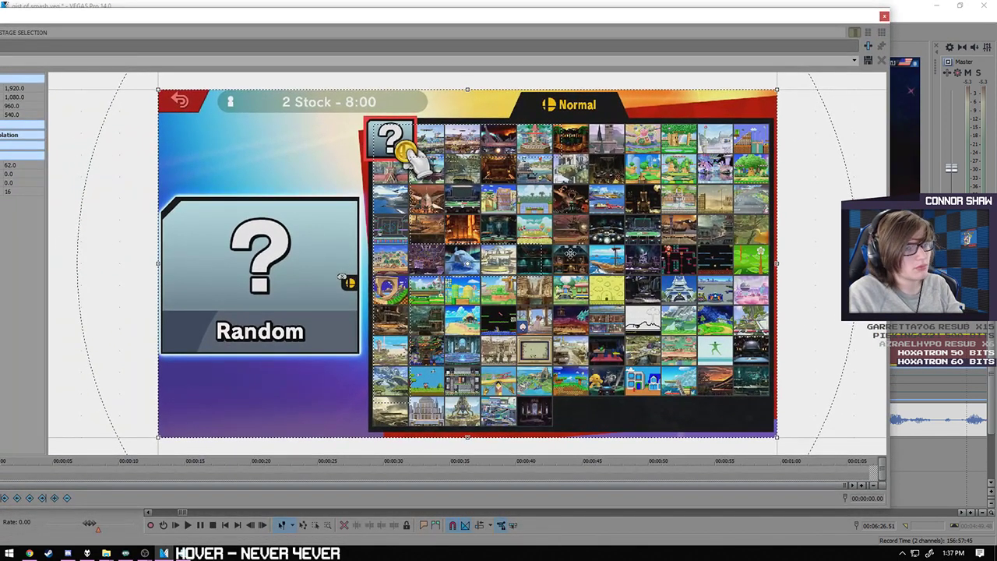
drag(571, 254, 760, 212)
key(ctrl+z)
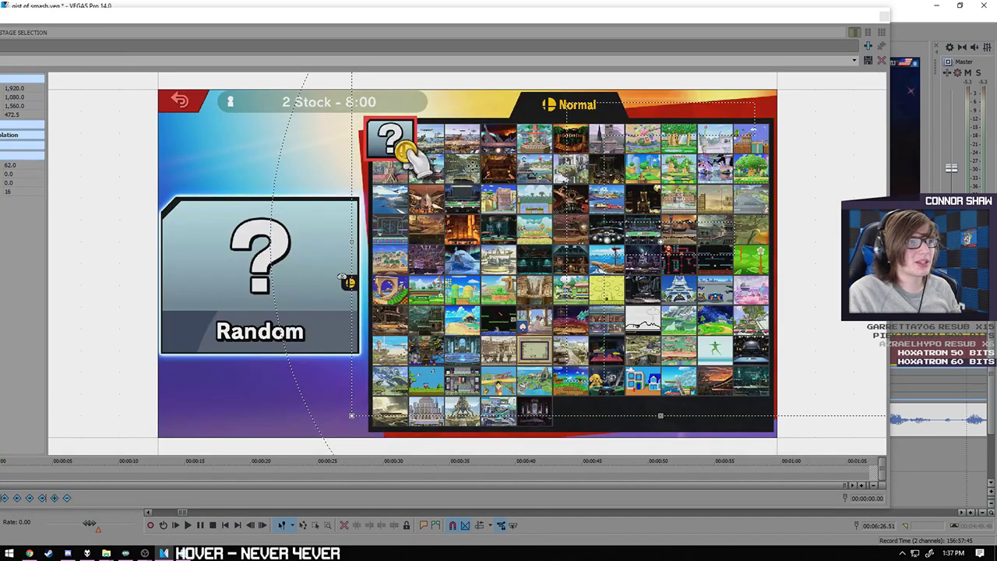
drag(473, 166, 820, 174)
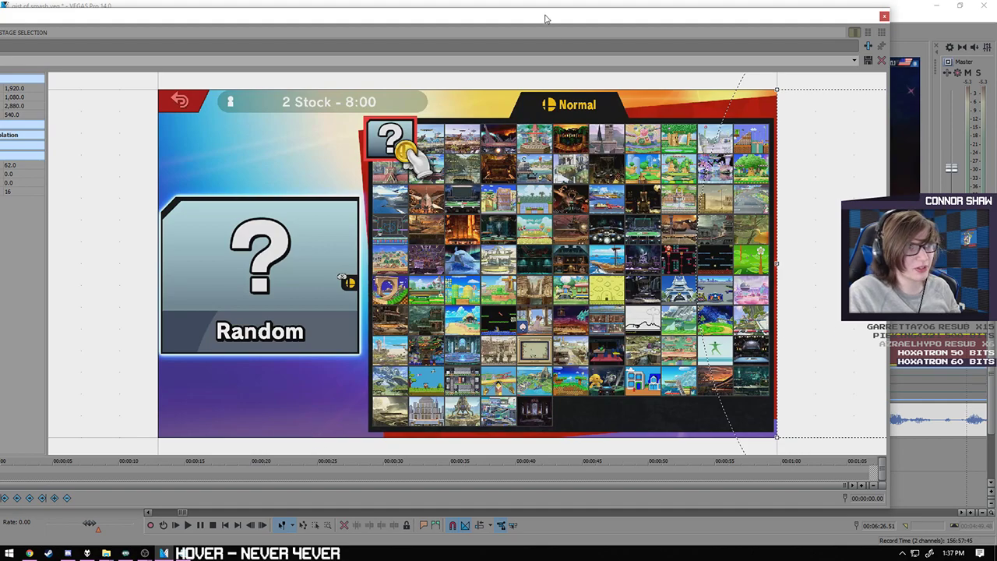
drag(545, 17, 143, 97)
- Keyframe the stage selection clip's pan/crop back to X center 960, Y center 540 at 00:00:00.15 so it fills the frame
right_click(598, 343)
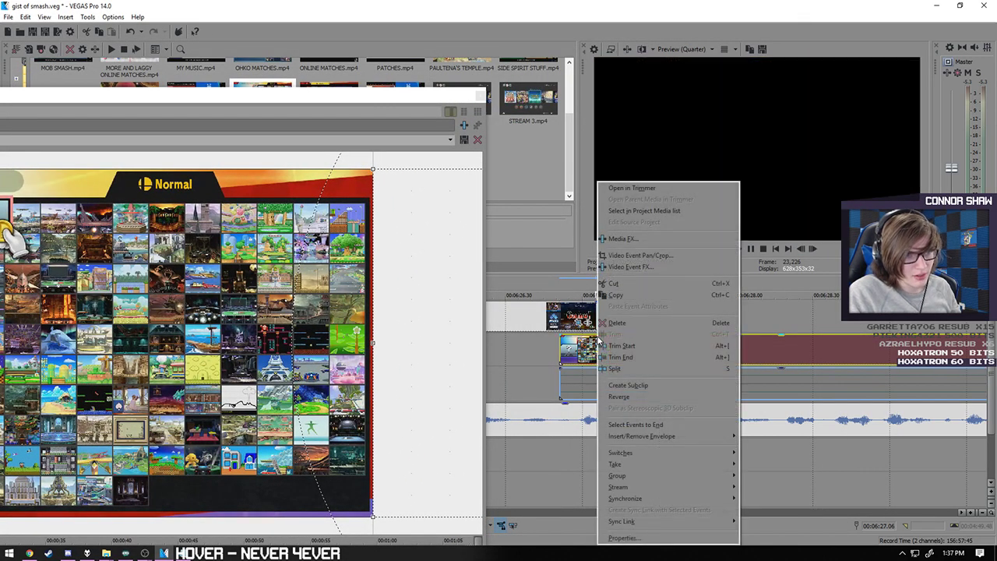
click(639, 255)
drag(252, 94, 790, 51)
drag(850, 191, 234, 188)
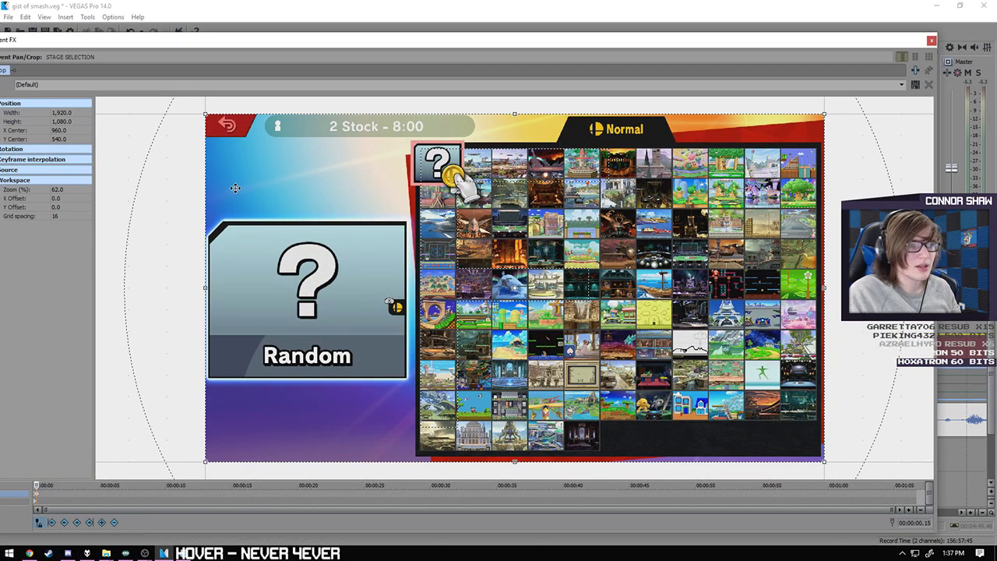
click(931, 41)
- Play back the sliding transition from the EVO 2016 footage to the stage selection clip
click(531, 376)
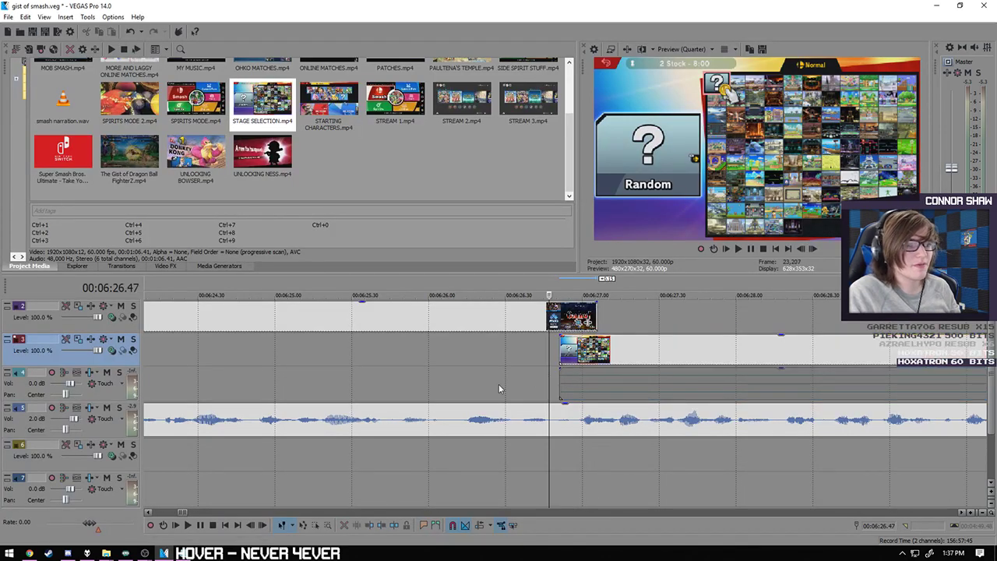
click(189, 526)
click(189, 526)
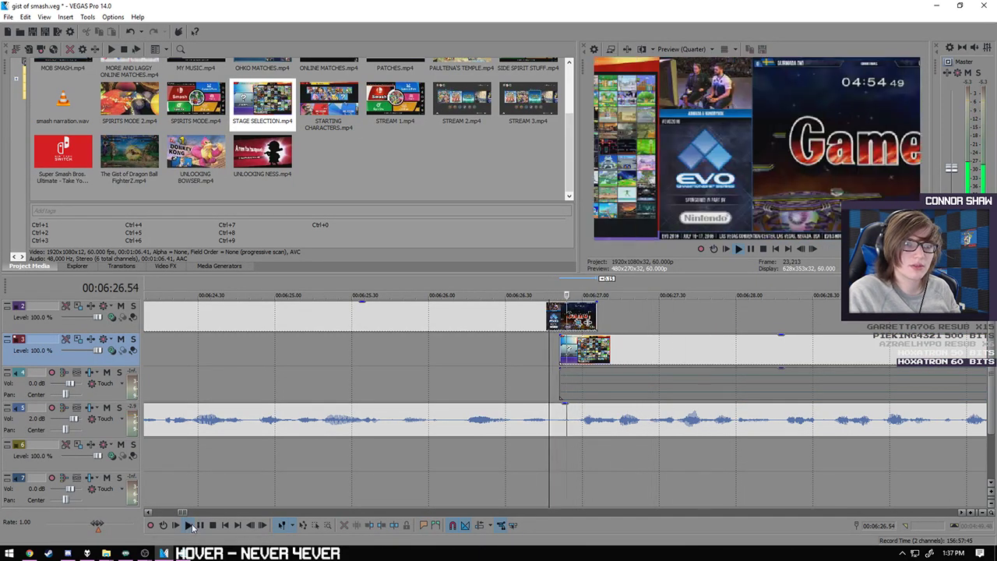
click(200, 525)
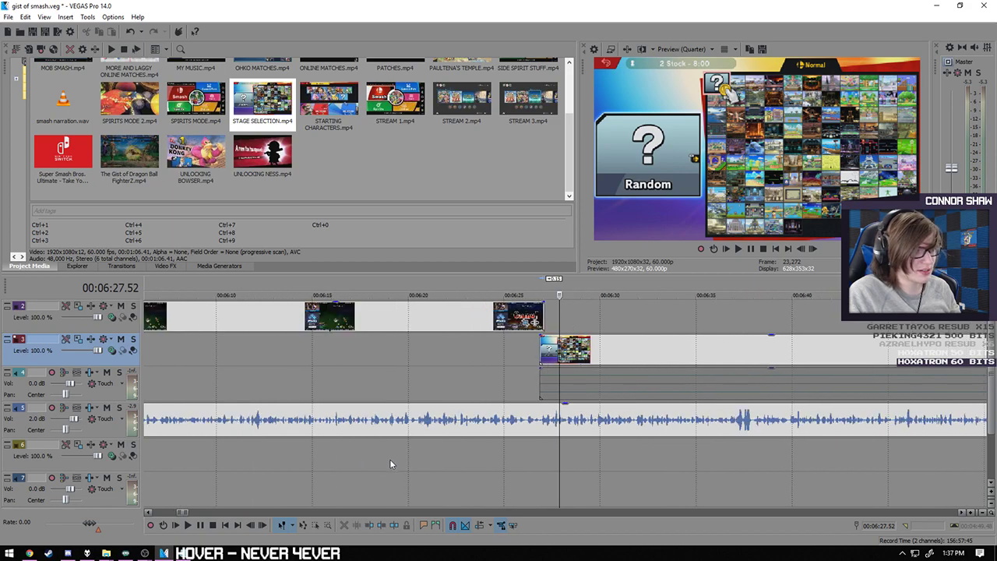
- Examine the earlier clip transition around 00:05:42 frame by frame for comparison
scroll(390, 459, down, 5)
click(453, 472)
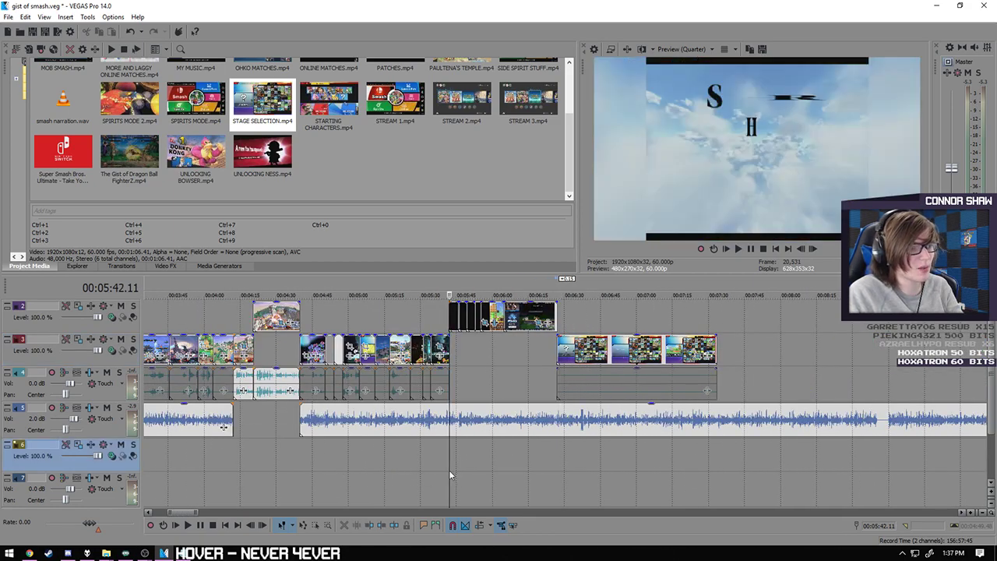
scroll(460, 470, up, 8)
key(Left)
key(Left)
key(Left)
key(Left)
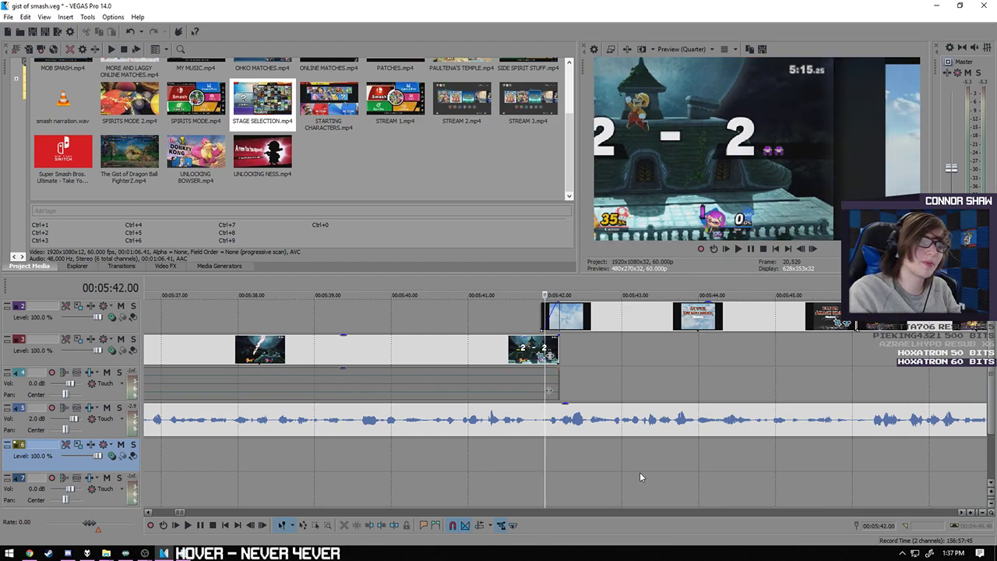
scroll(725, 471, down, 5)
scroll(703, 482, down, 3)
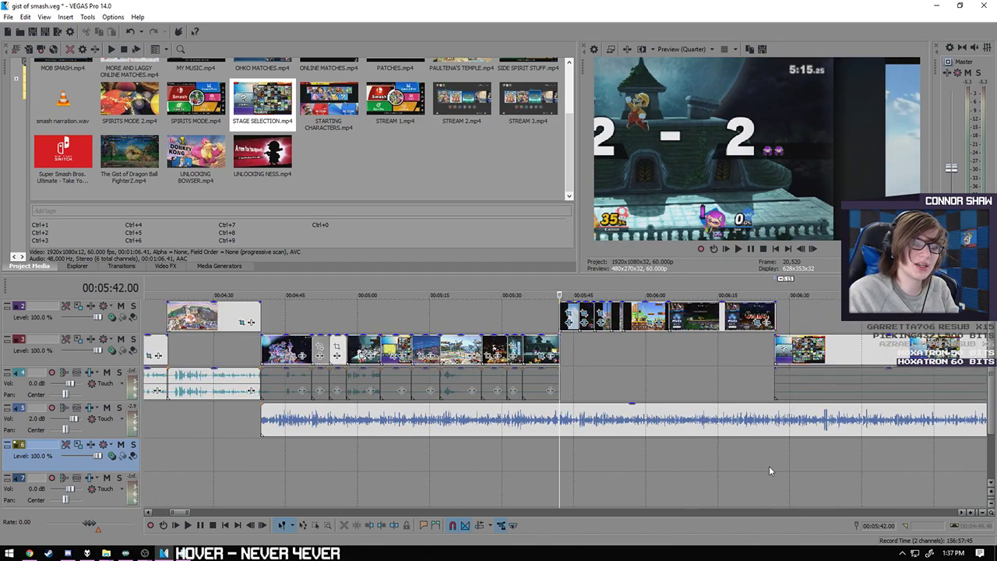
- Replay the transition into the stage selection clip and listen to the narration up to 00:06:35.22
click(768, 466)
scroll(702, 471, up, 5)
click(593, 472)
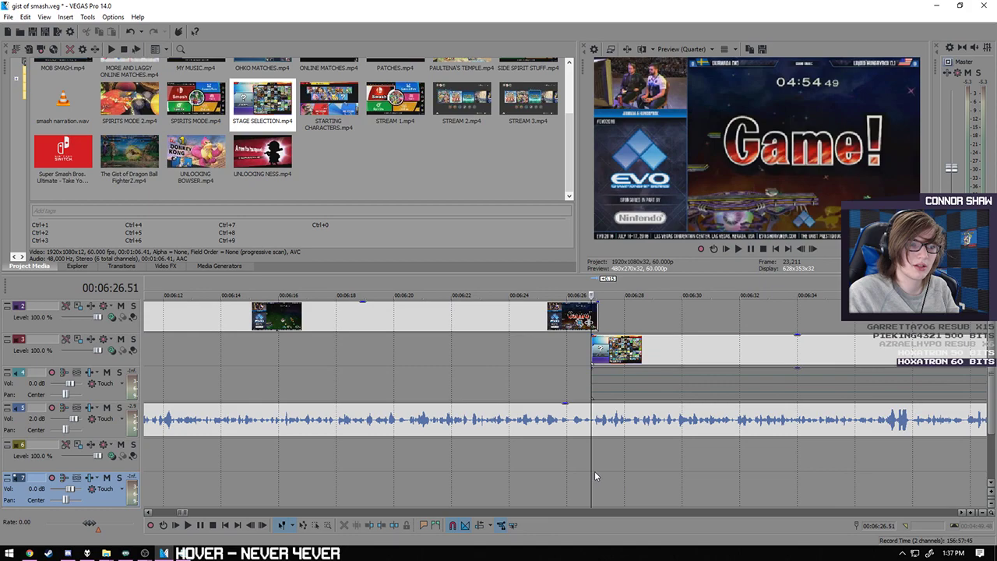
click(595, 466)
key(space)
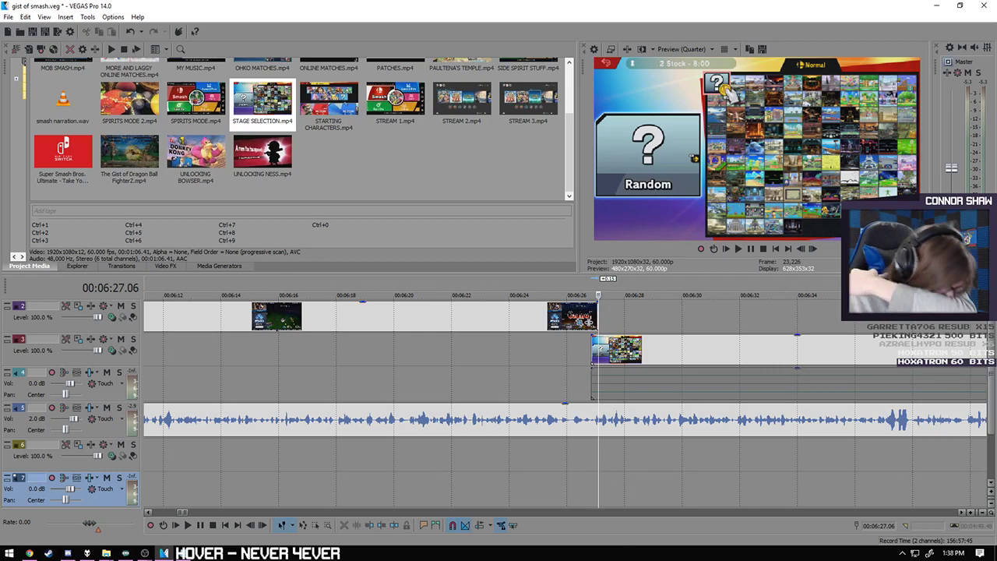
click(572, 381)
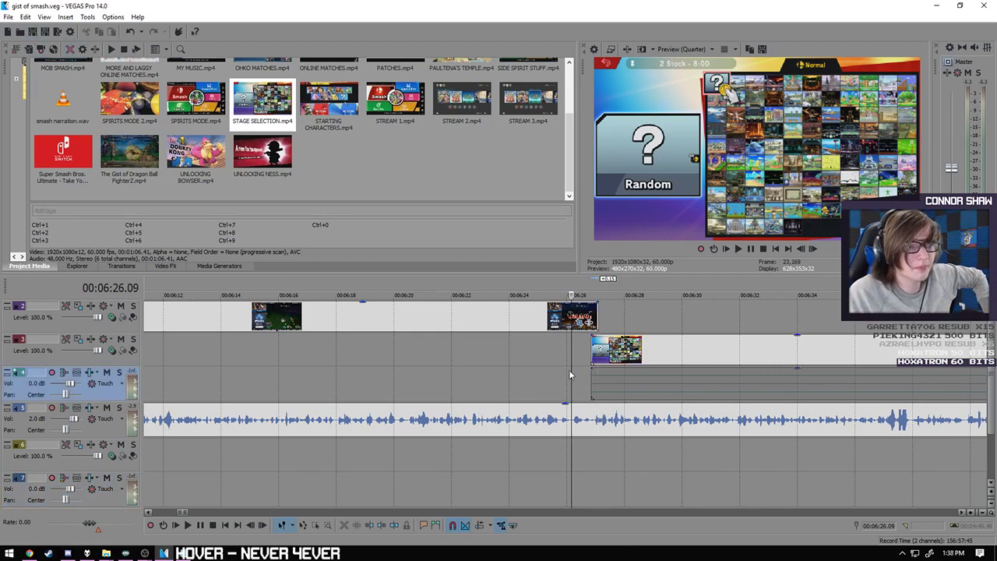
key(space)
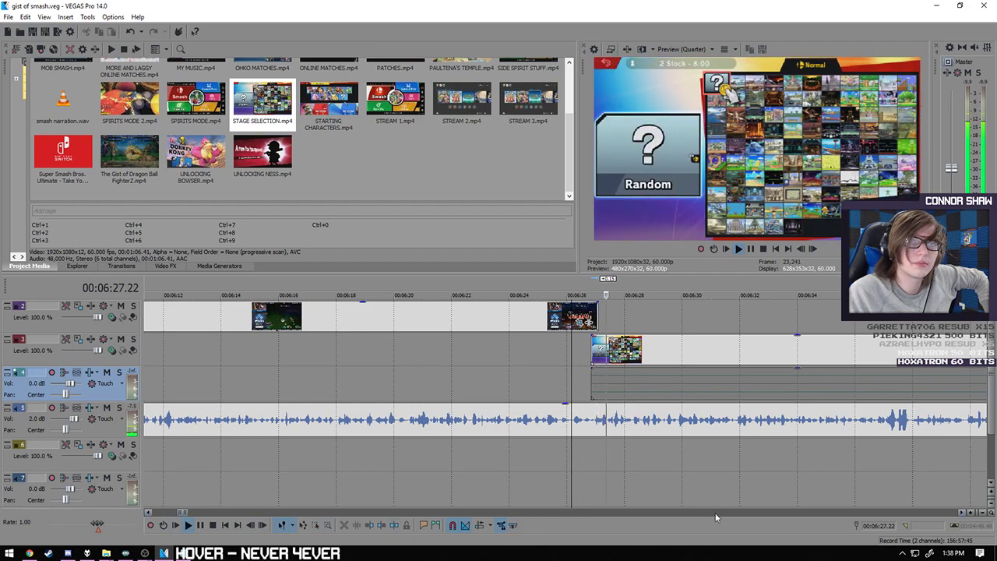
scroll(665, 503, down, 3)
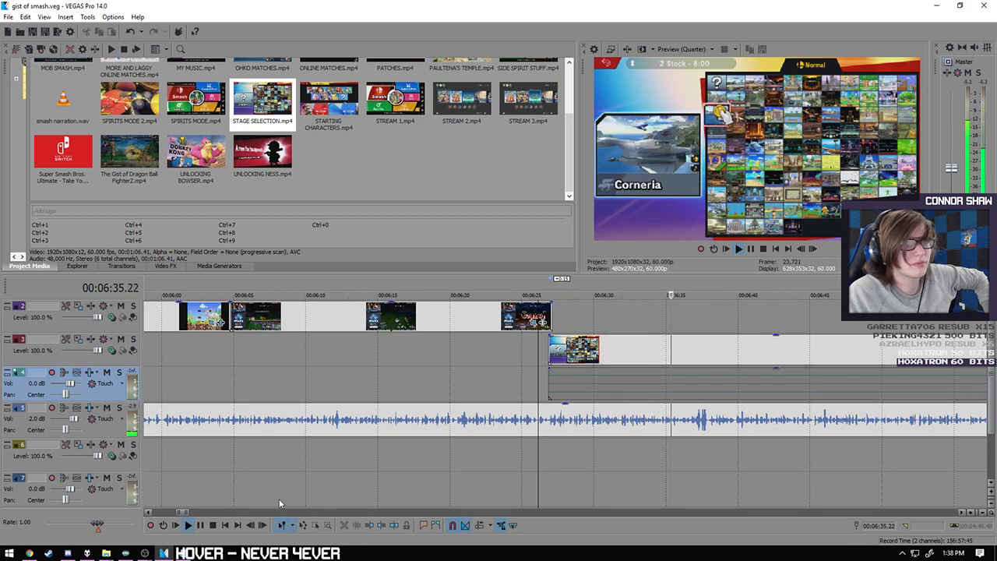
key(Return)
- Trim the stage selection clip's start to the Corneria selection at 00:06:35.22 and move it back to start at 00:06:26.51
click(551, 352)
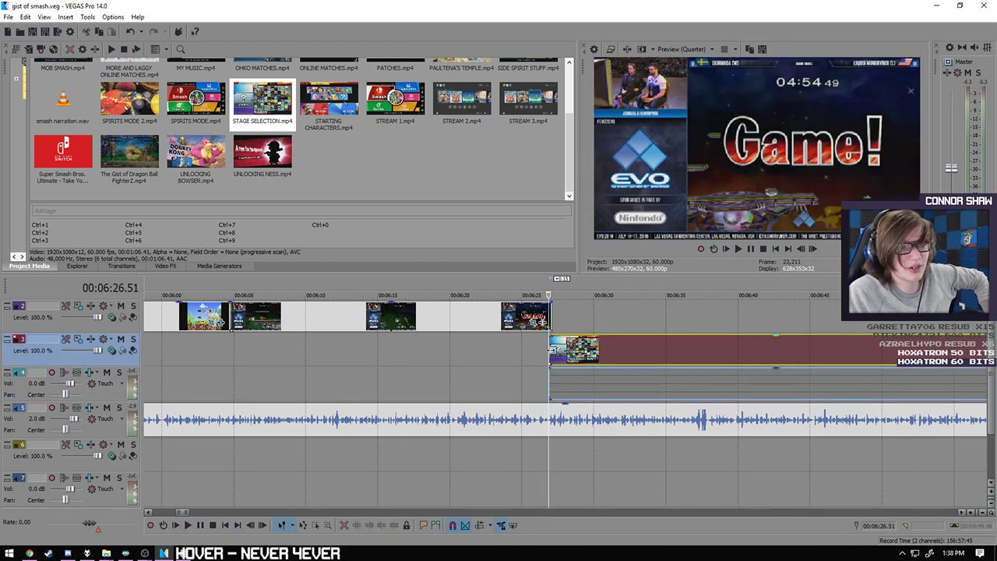
click(594, 354)
drag(600, 358, 677, 361)
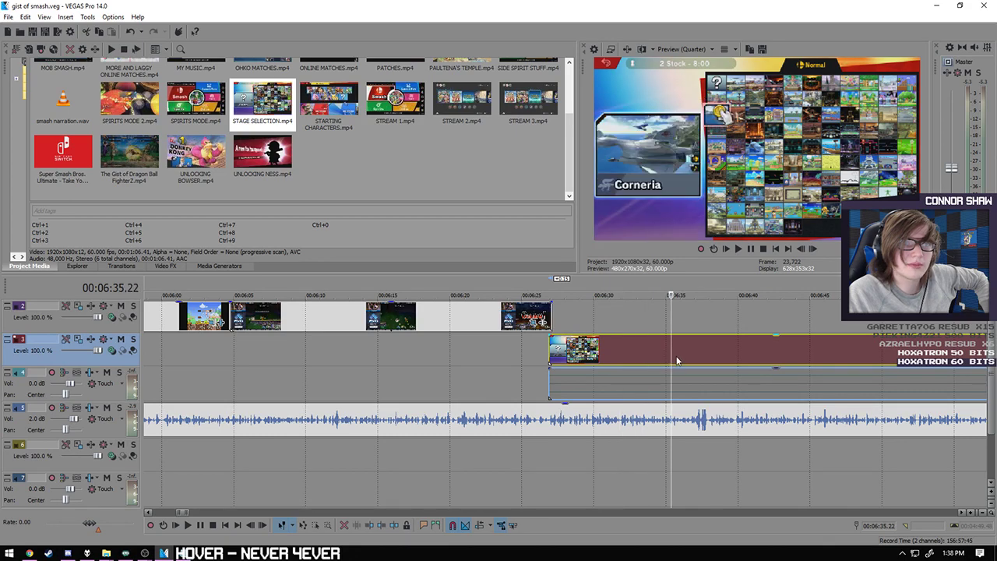
mouse_move(550, 360)
mouse_down()
mouse_move(673, 357)
mouse_move(556, 355)
mouse_up()
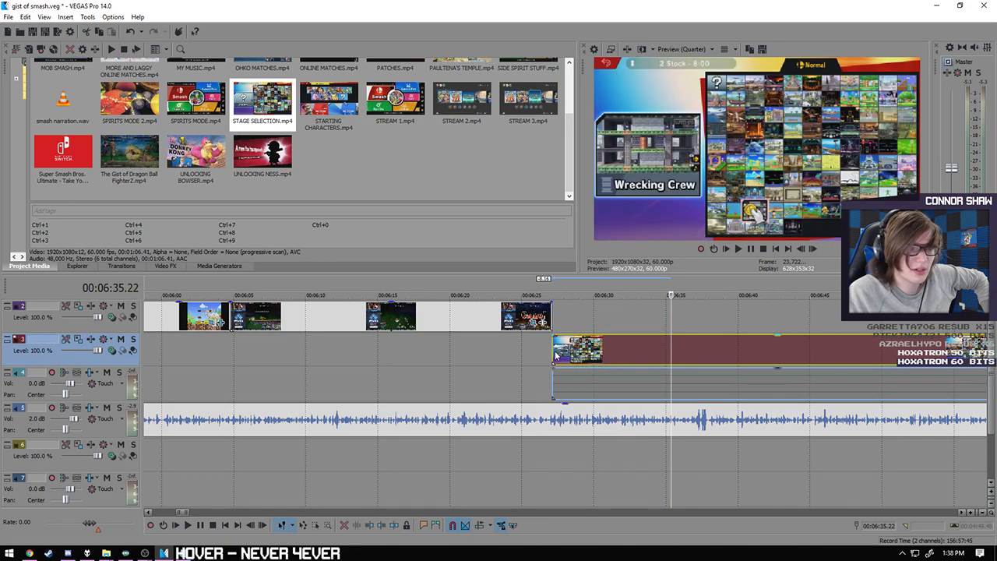
click(556, 355)
scroll(557, 356, up, 5)
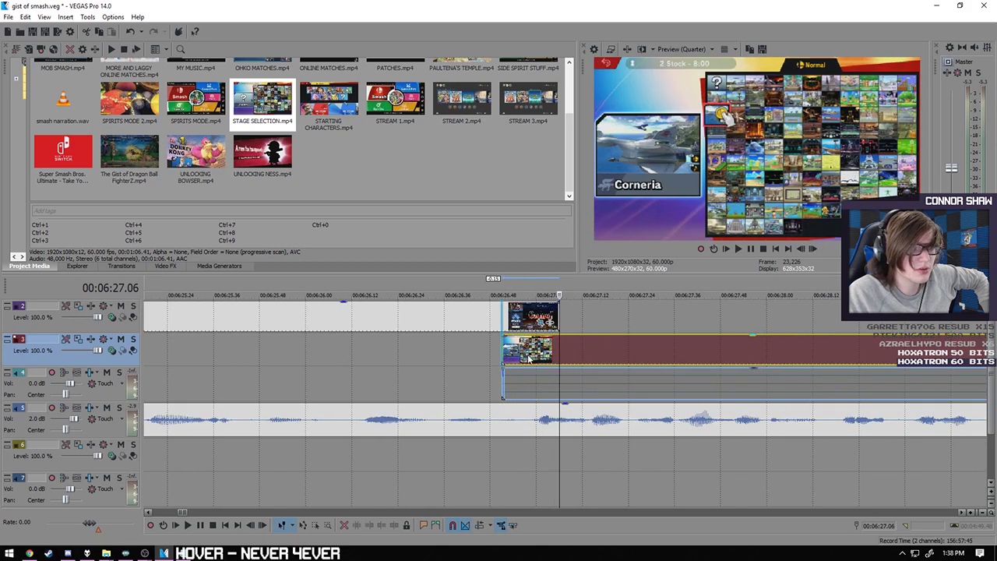
- Step frame by frame through the slide transition between 00:06:26.51 and 00:06:27.06 to check the retrimmed stage selection clip
click(499, 352)
key(Right)
key(Right)
key(Right)
key(Right)
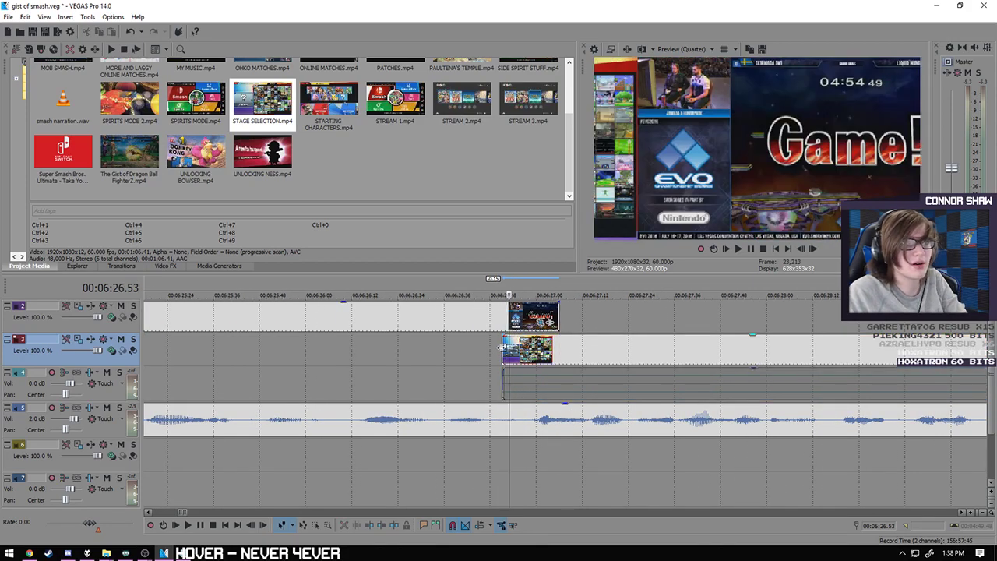
key(Left)
key(Left)
key(Left)
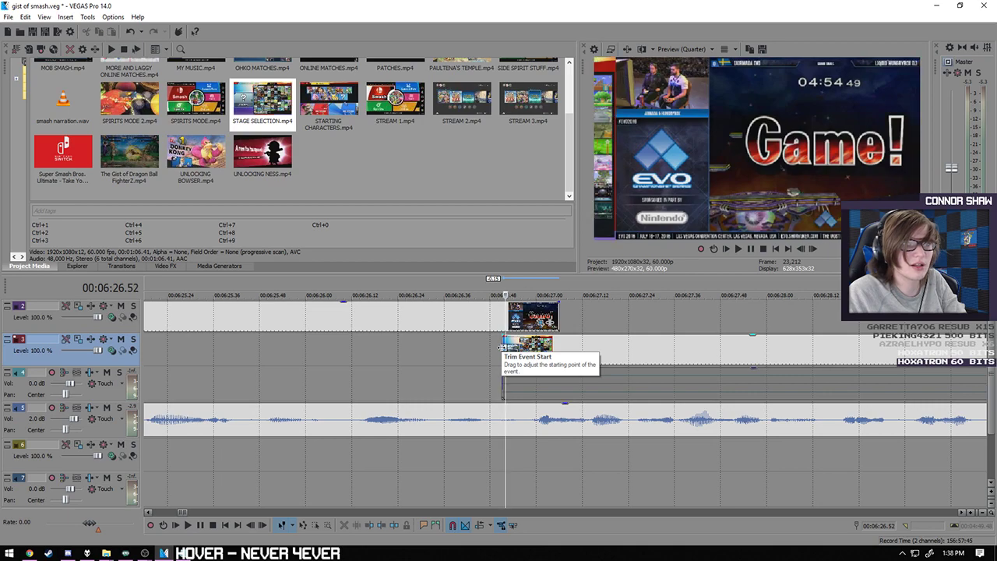
key(Right)
key(Right)
key(Right)
key(Right)
key(Right)
key(Right)
key(Right)
key(Right)
key(Right)
key(Right)
key(Right)
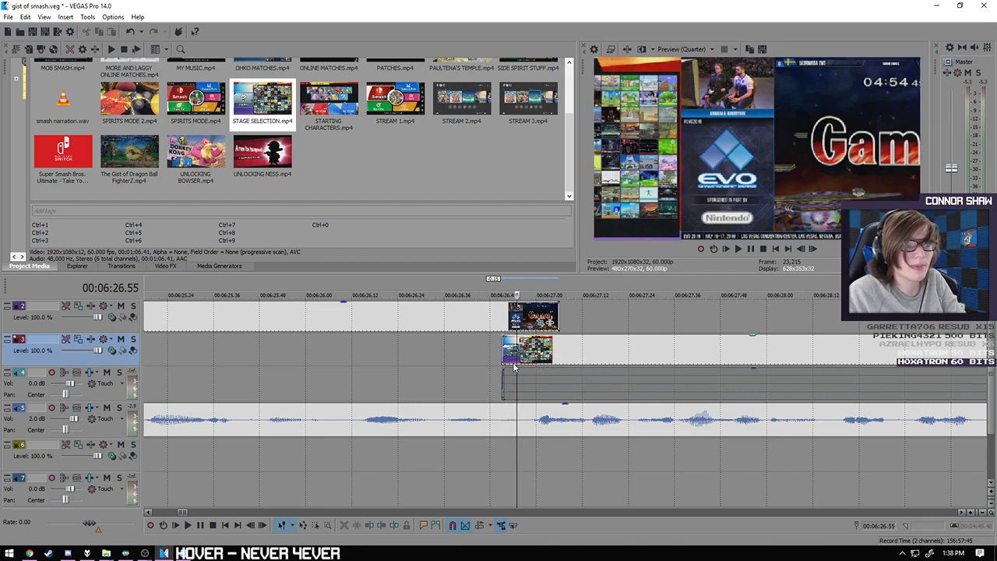
key(Right)
key(Right)
key(Right)
key(Right)
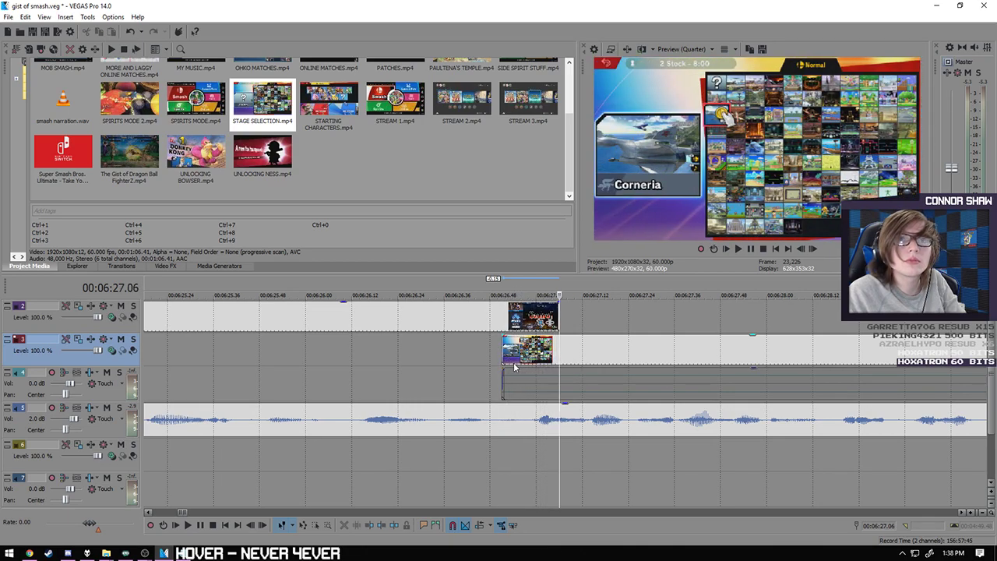
- Replay the slide transition from 00:06:26.44 and listen to the narration over the stage selection clip up to 00:06:34.16
click(470, 363)
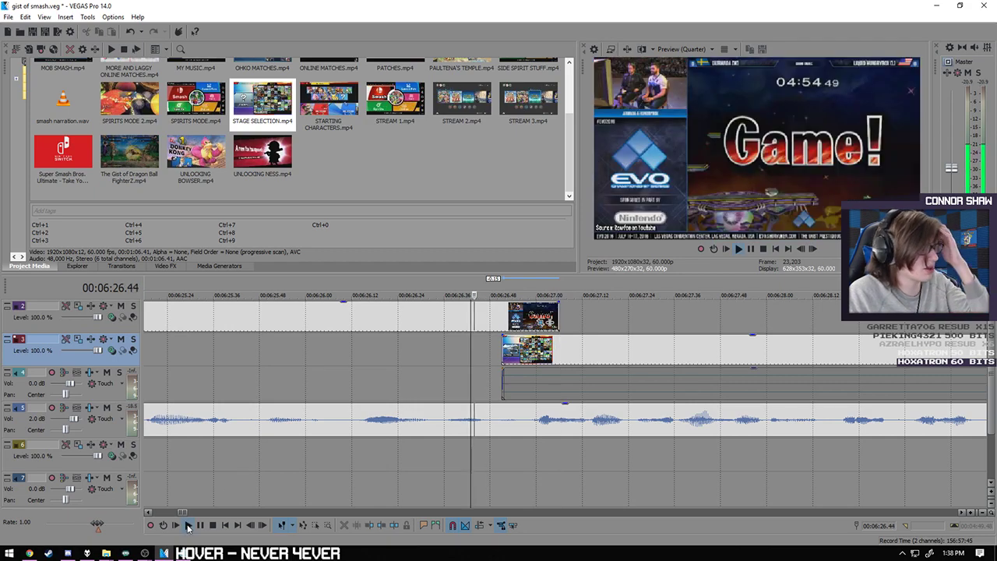
click(187, 525)
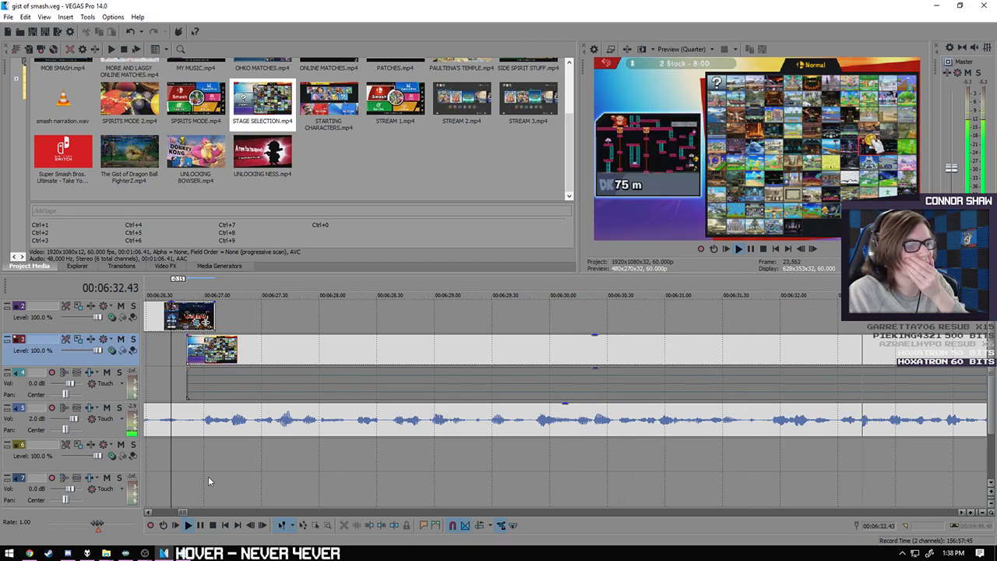
scroll(288, 473, up, 3)
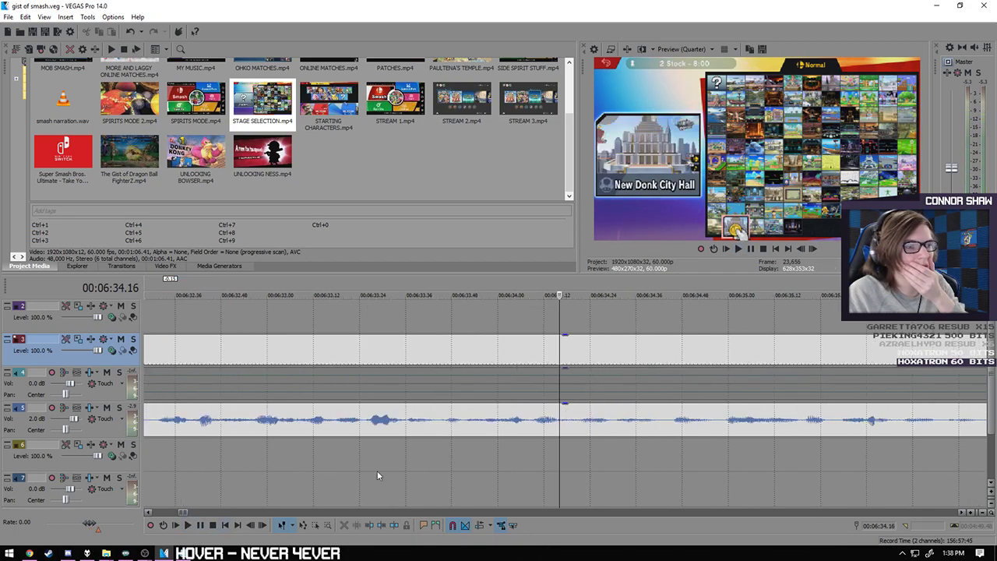
scroll(522, 452, up, 2)
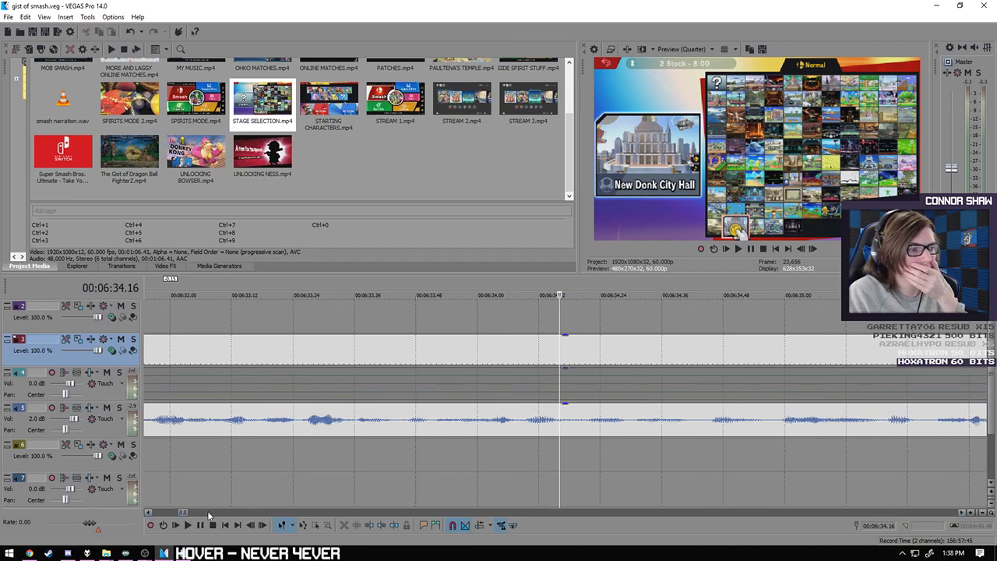
click(580, 387)
scroll(589, 390, down, 10)
click(659, 383)
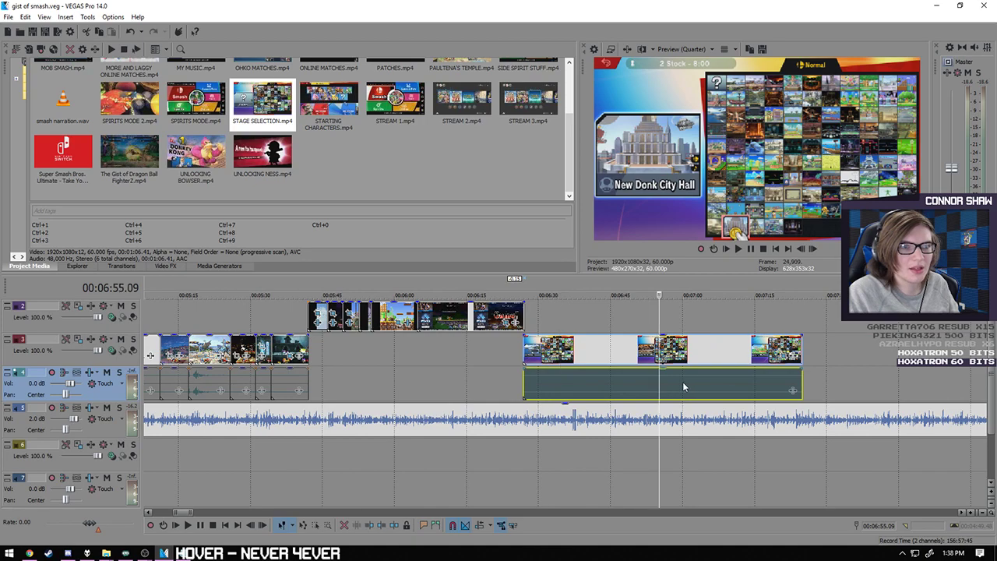
key(Delete)
click(522, 341)
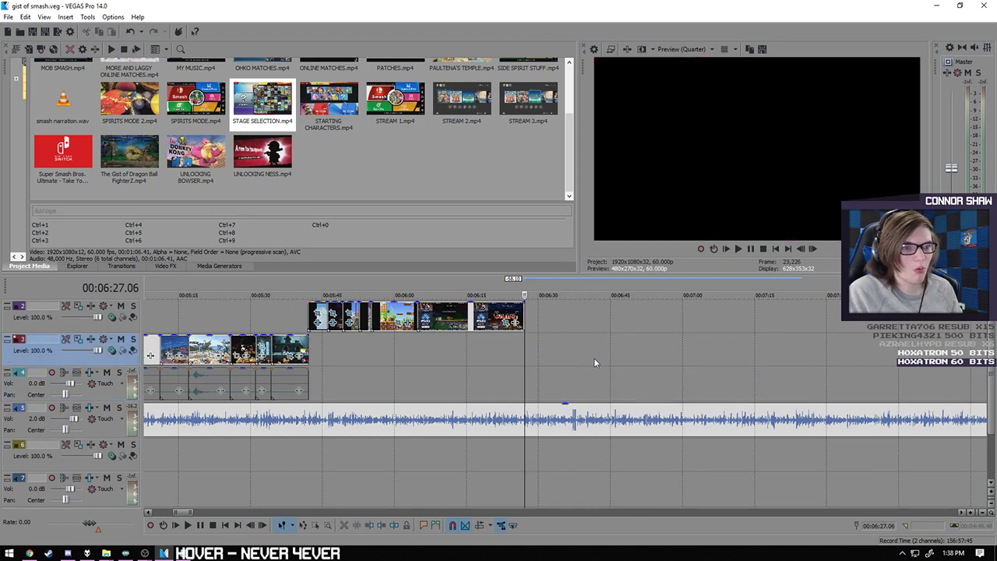
key(ctrl+z)
- Split the stage selection clip at 00:06:55.15, delete the part before the cut and move the remainder to start at 00:06:26.51
click(659, 383)
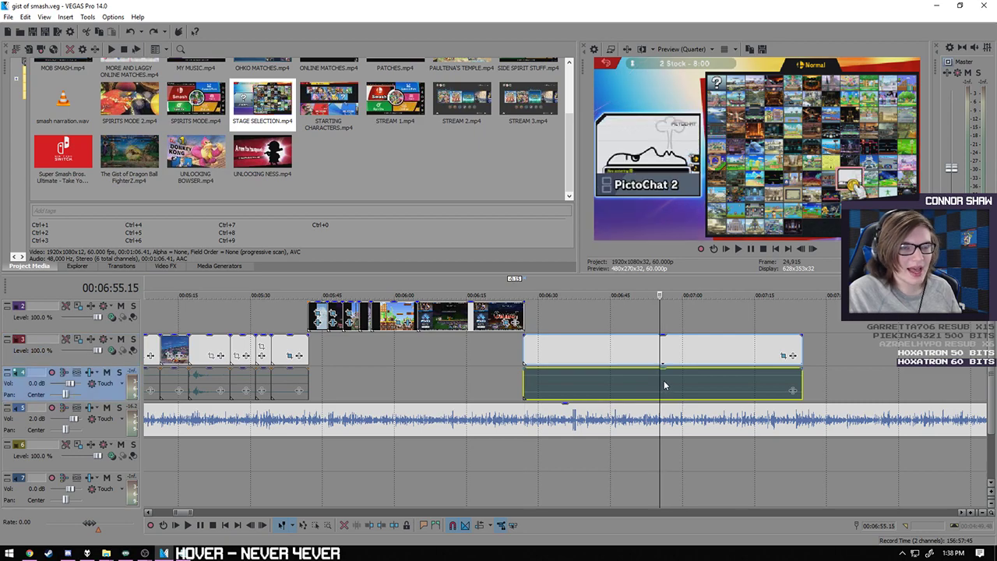
key(s)
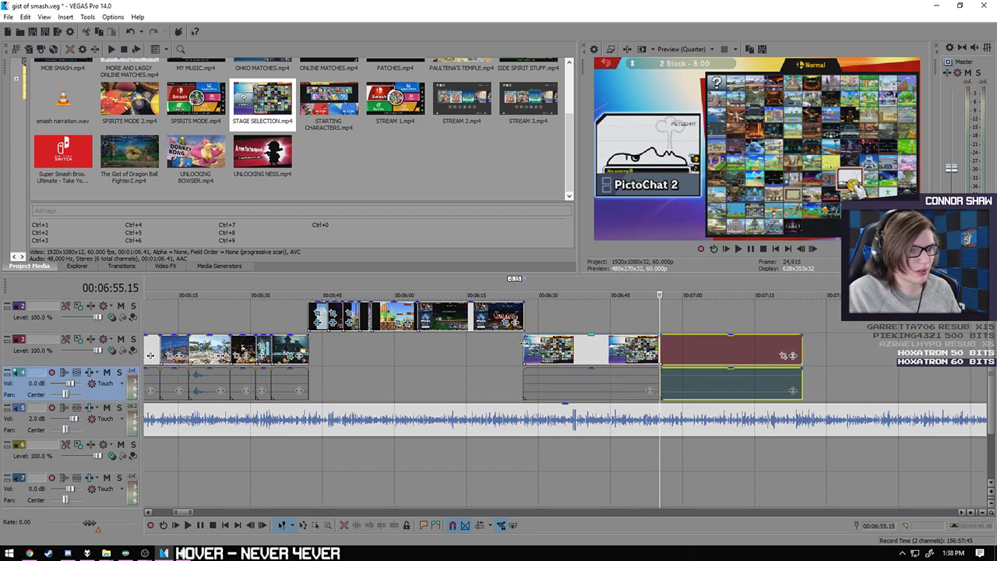
click(544, 356)
key(Delete)
drag(681, 347, 544, 346)
scroll(530, 353, up, 8)
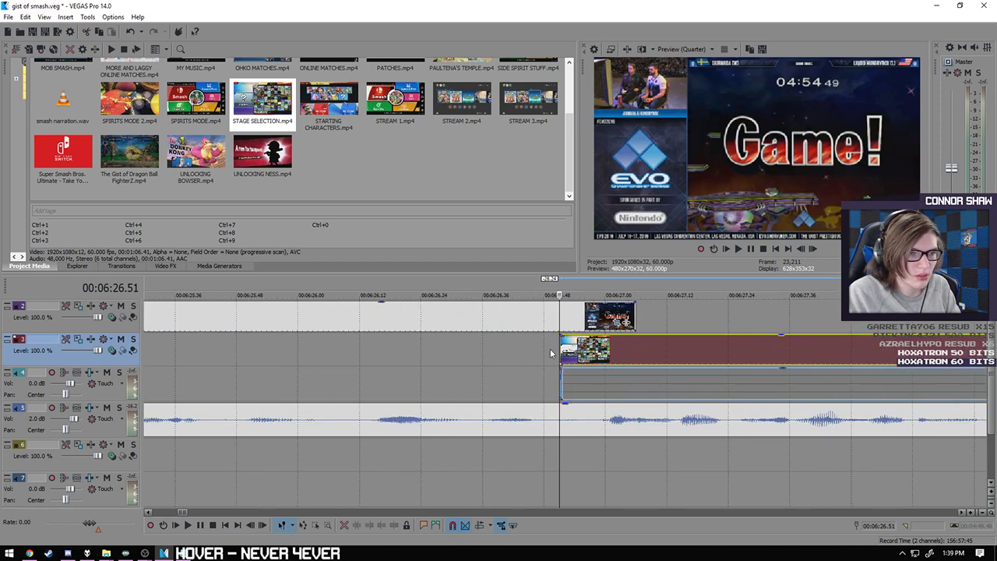
scroll(550, 353, up, 3)
click(188, 525)
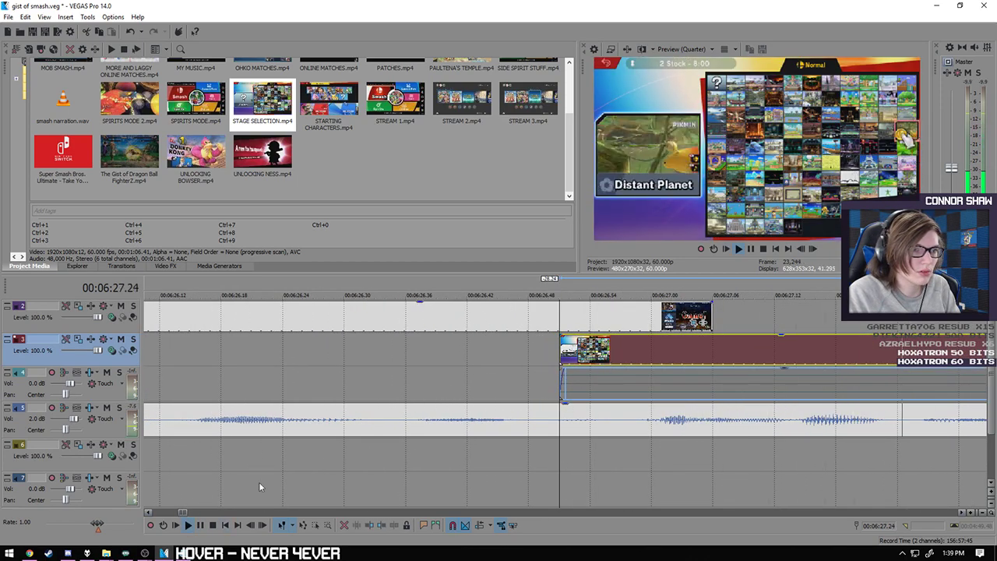
key(space)
scroll(426, 388, down, 3)
- Shift the stage selection clip's pan/crop frame sideways to X Center 2,880 at its first frame
click(310, 343)
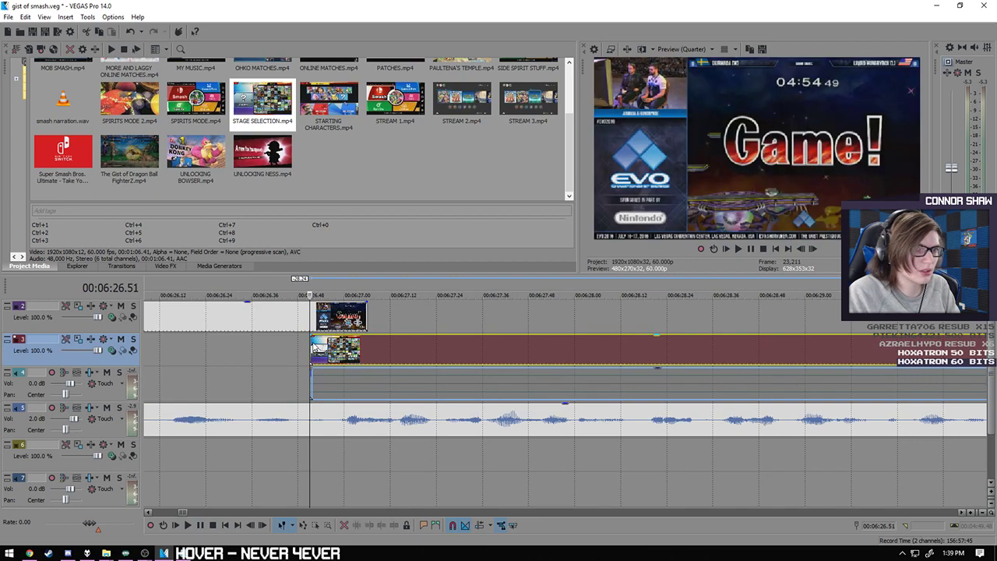
click(318, 349)
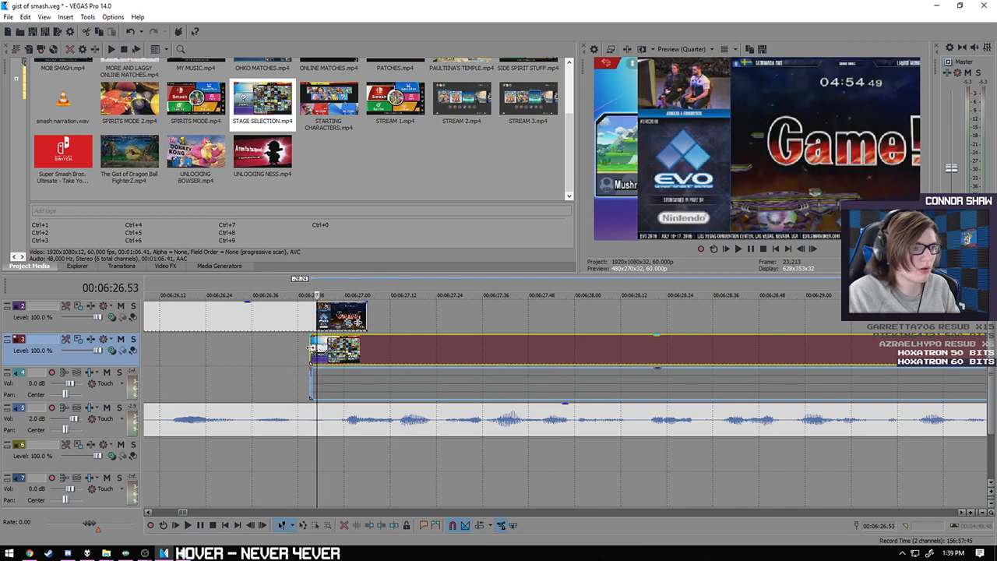
click(311, 349)
right_click(312, 349)
click(321, 289)
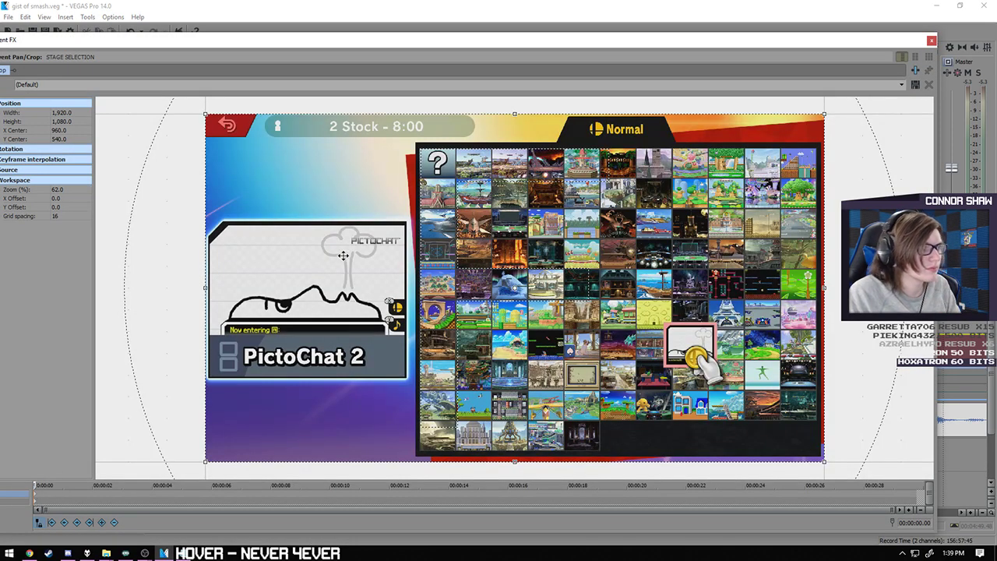
drag(602, 258, 996, 258)
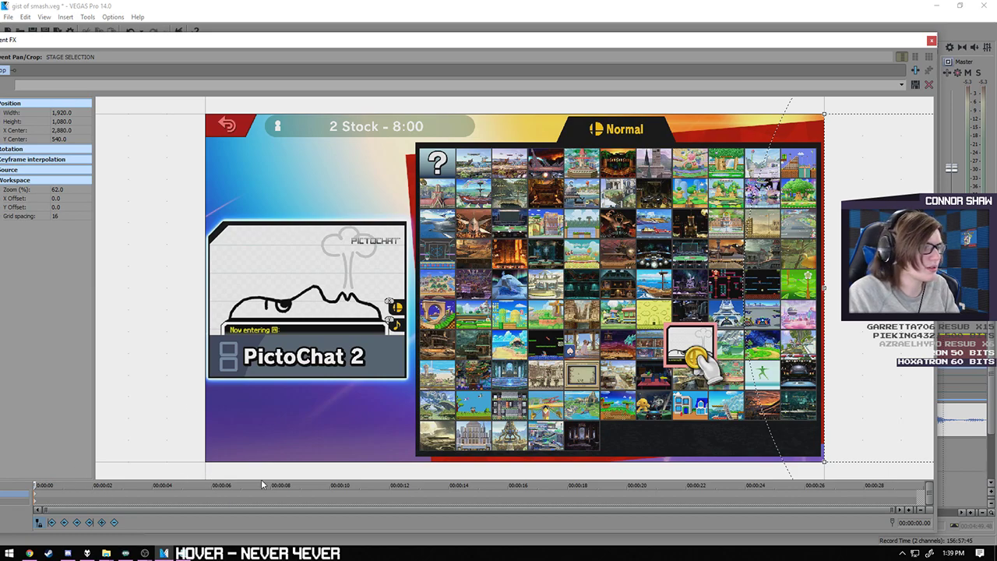
drag(479, 53, 406, 410)
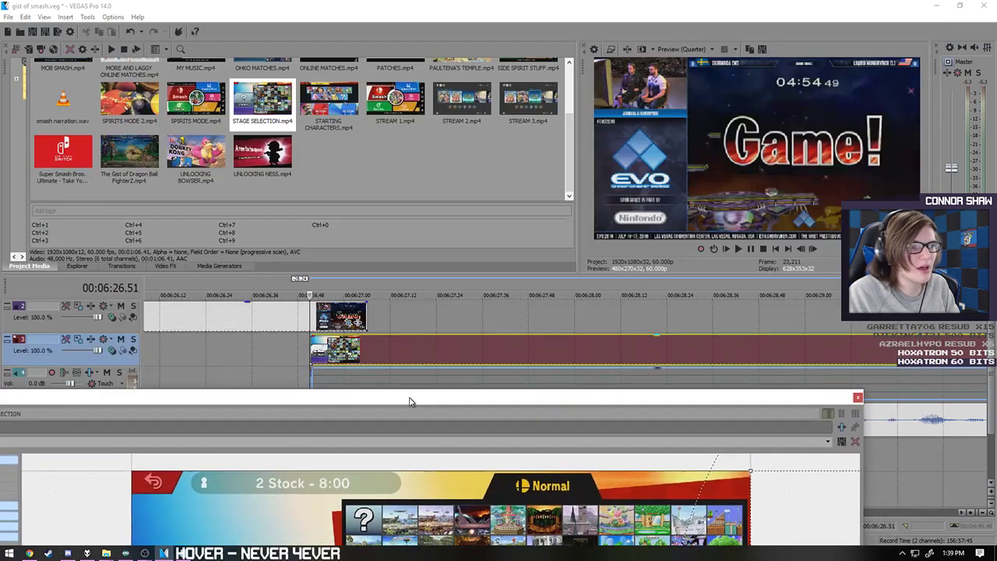
- Bring the stage selection clip's pan/crop frame back to the centre at 00:00:00.15 to complete its slide-in
right_click(369, 348)
click(405, 258)
drag(362, 397, 436, 4)
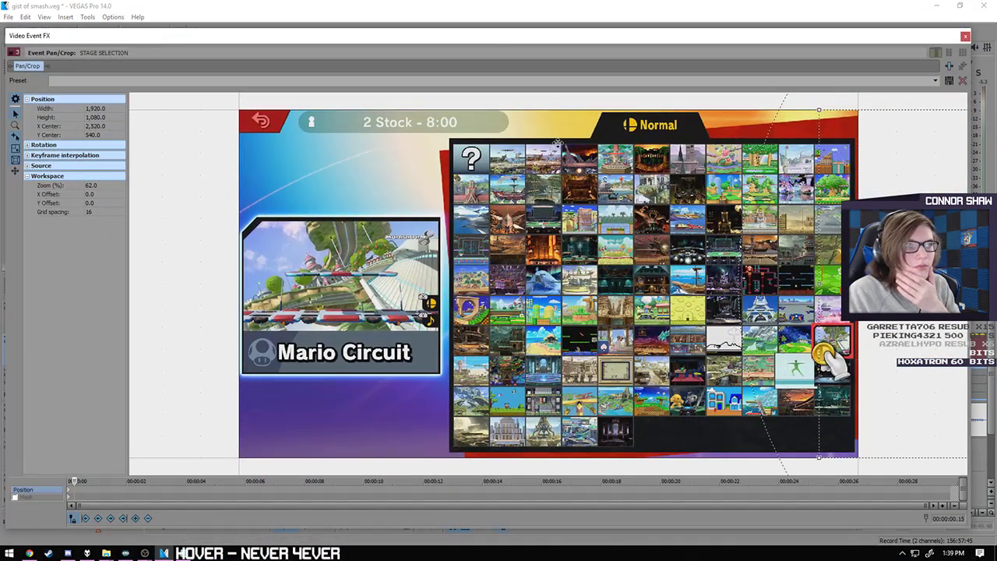
drag(293, 157, 265, 140)
click(965, 35)
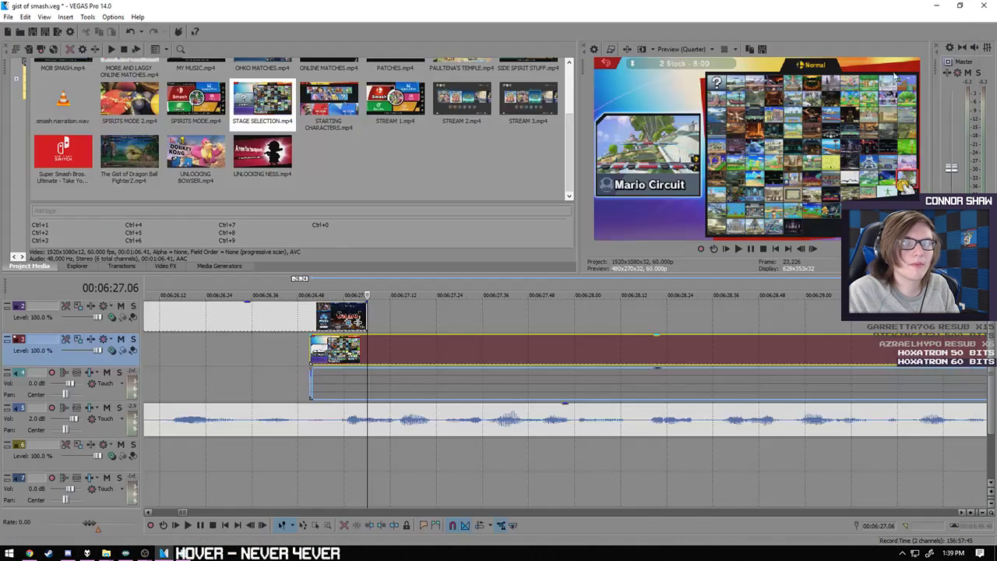
- Step frame by frame through the rebuilt slide transition between the EVO 2016 and stage selection clips
click(310, 321)
key(Right)
key(Right)
key(Left)
key(Left)
key(Left)
key(Left)
- Play the stage selection footage with the narration up to 00:06:34.53 to find where the clip has to end
key(space)
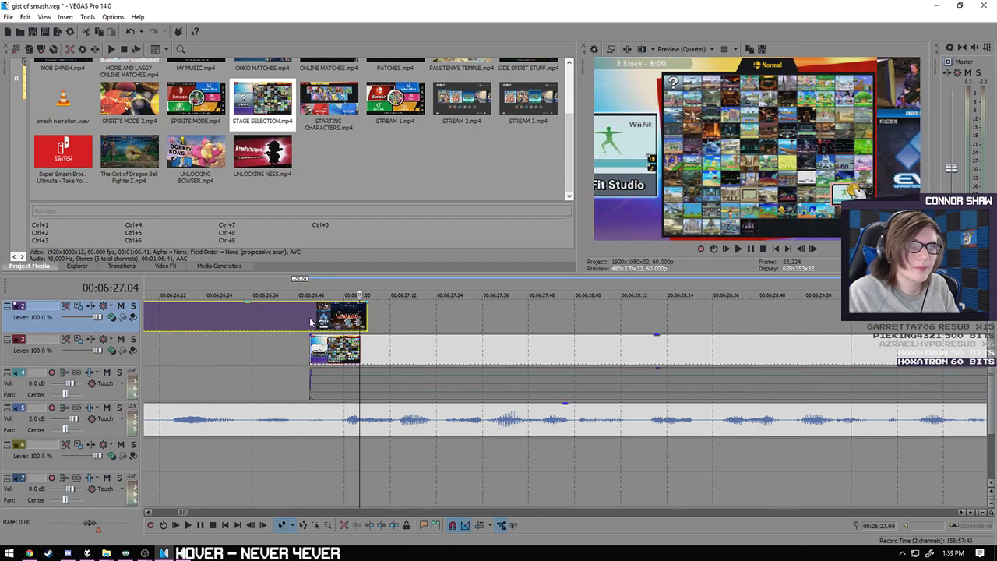
key(space)
scroll(437, 483, down, 2)
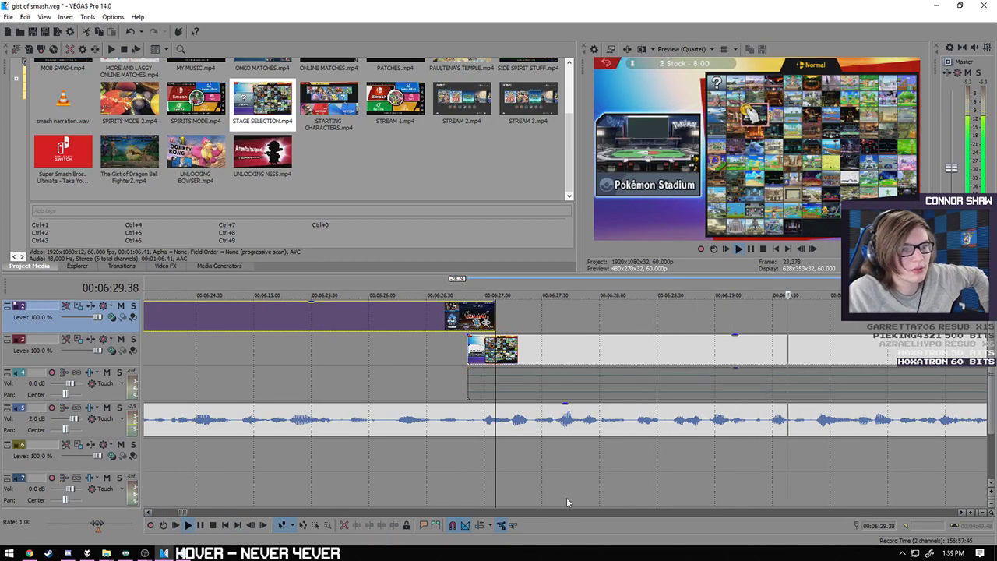
scroll(566, 497, down, 2)
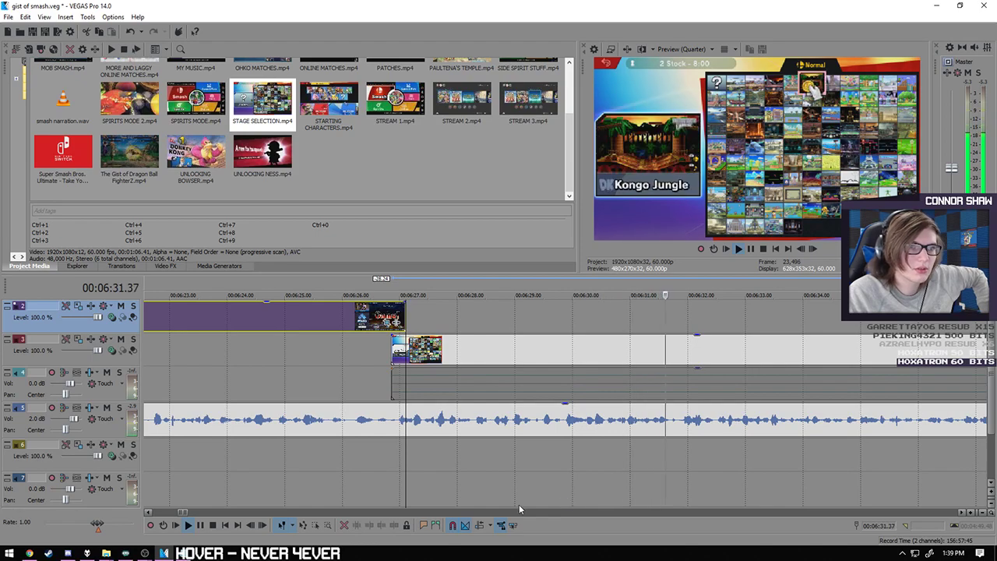
key(Return)
scroll(311, 503, right, 3)
click(199, 526)
- Split the stage selection clip at 00:06:34.58 and delete everything after the cut
scroll(424, 468, up, 5)
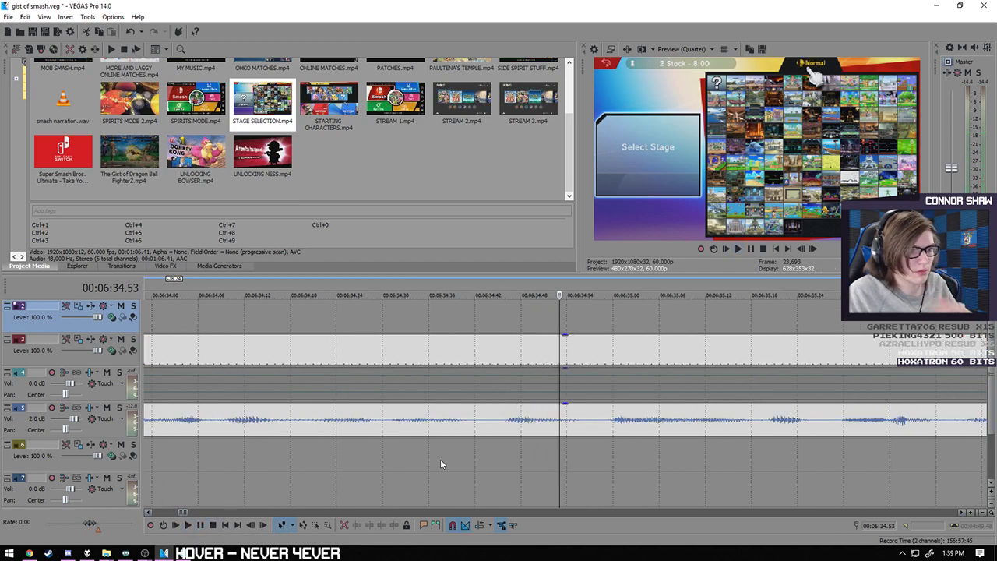
click(595, 383)
key(s)
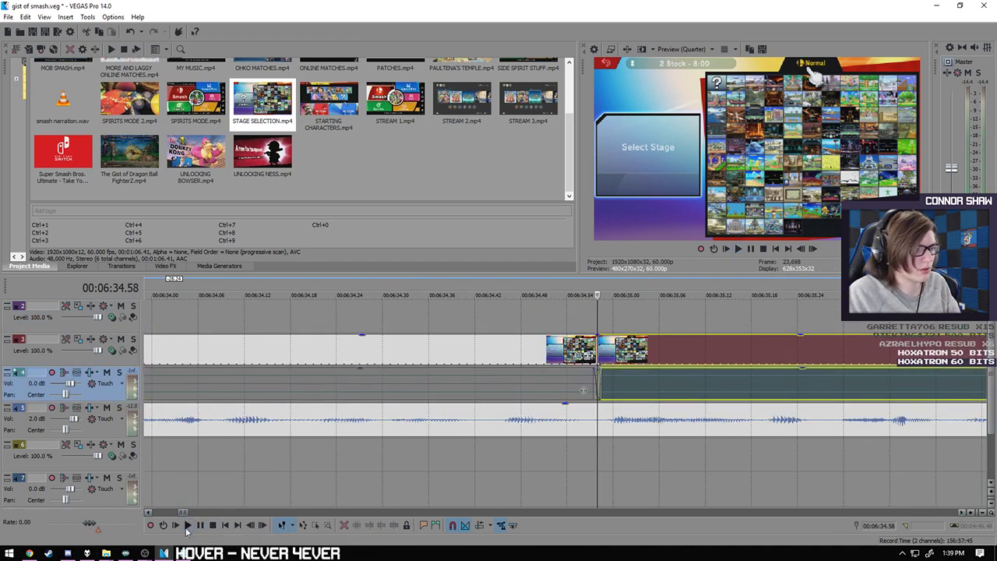
key(Delete)
- Listen to the narration past the stage selection clip up to 00:06:37.53 and replay it from the clip's end at 00:06:34.58
click(187, 527)
scroll(483, 475, down, 3)
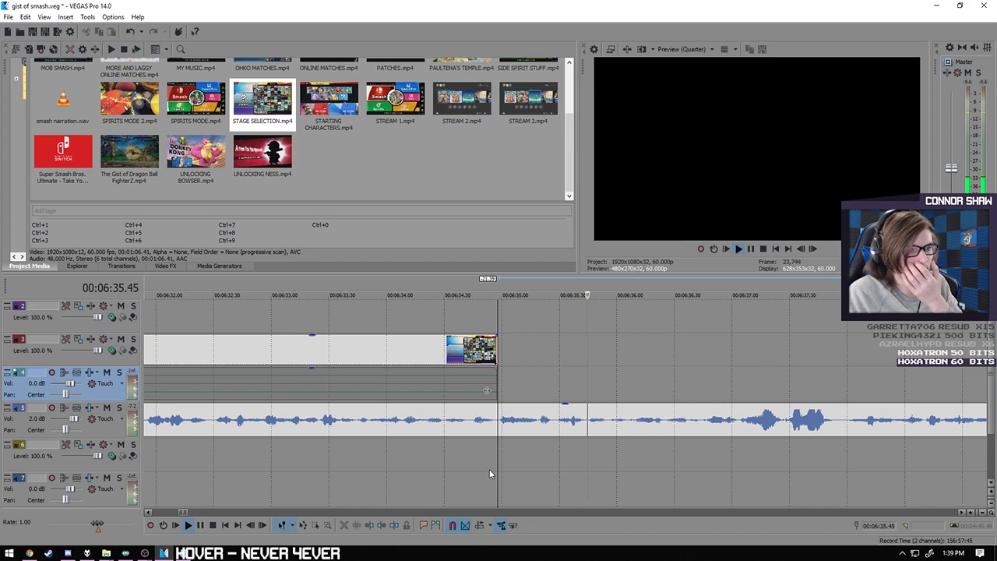
click(200, 526)
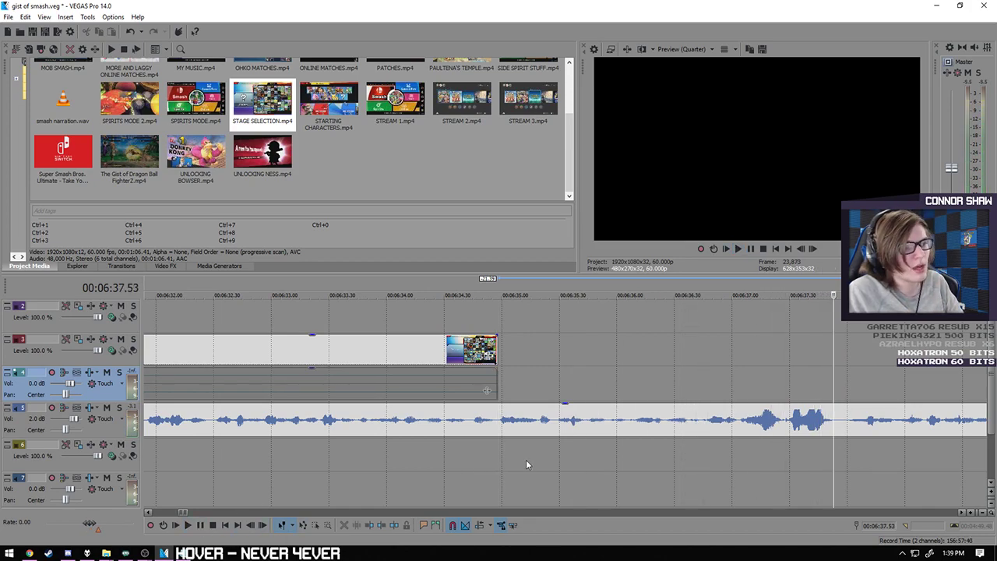
click(493, 468)
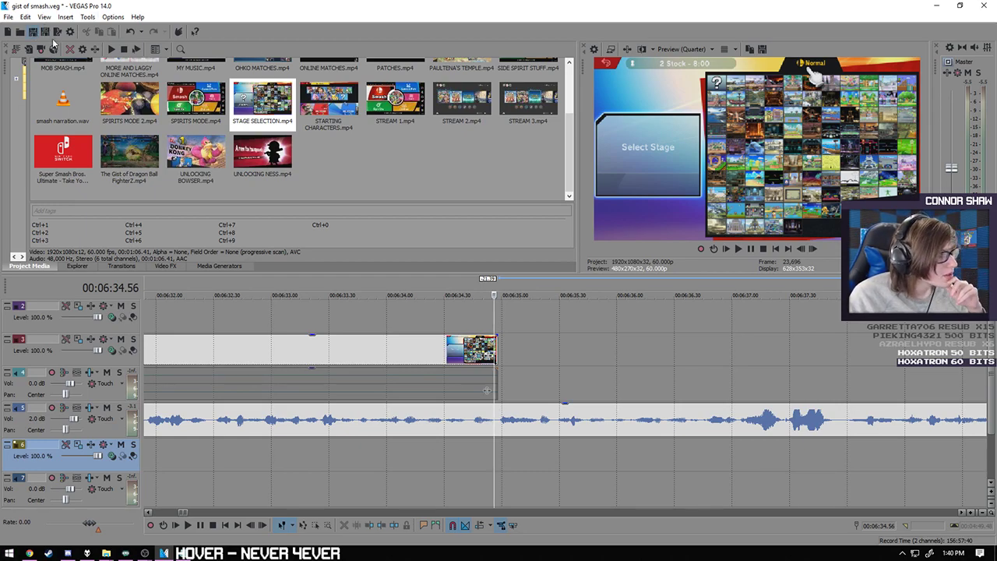
click(502, 459)
scroll(507, 458, down, 15)
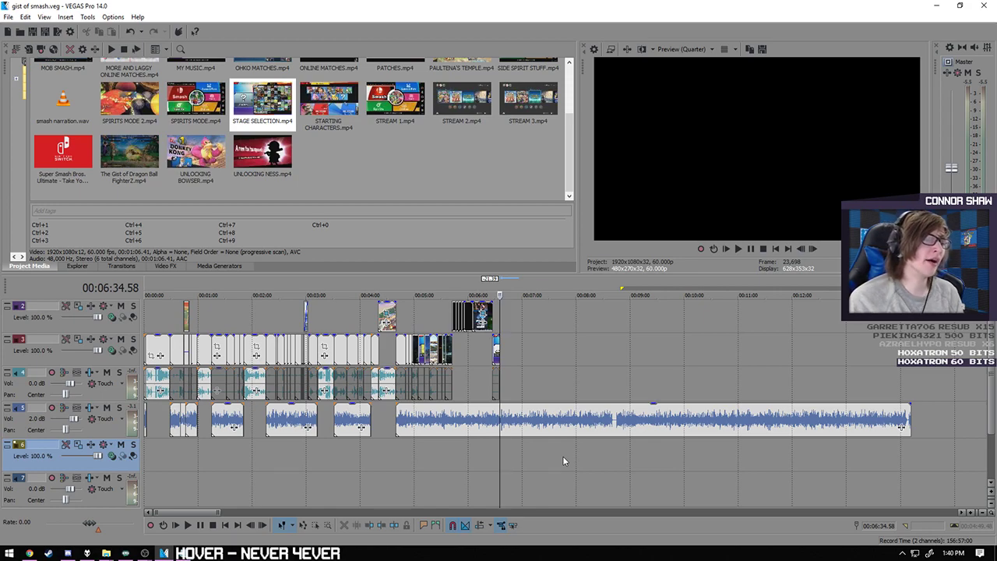
click(190, 525)
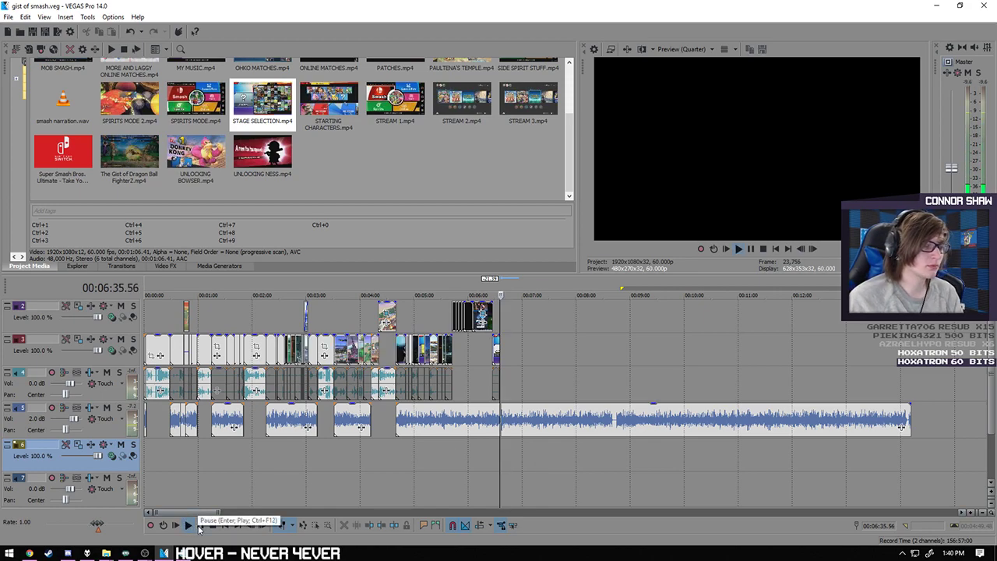
click(198, 526)
- Find OHKO MATCHES.mp4 in the project media and place it on the timeline directly after the end of the narration
scroll(570, 80, up, 2)
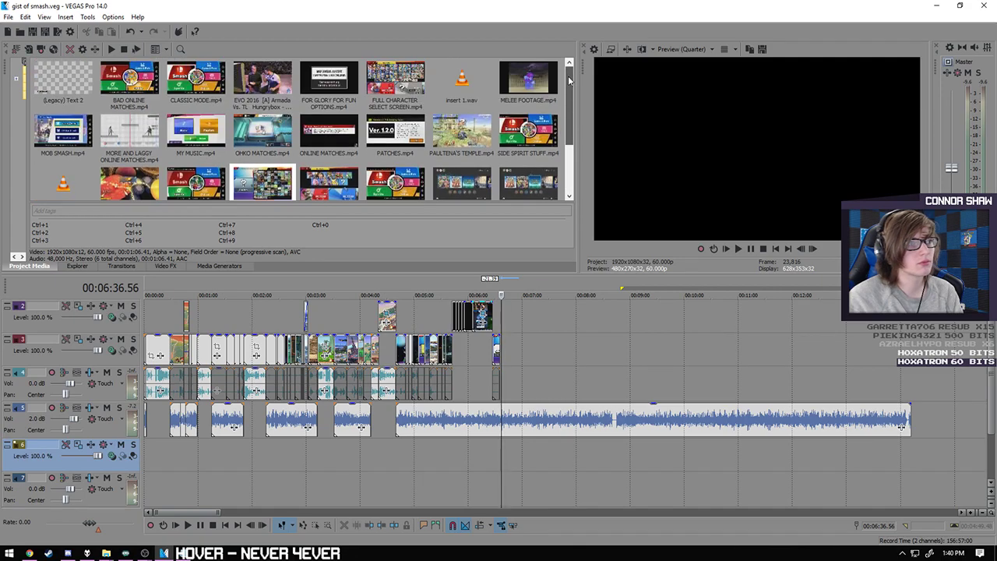
scroll(567, 109, down, 2)
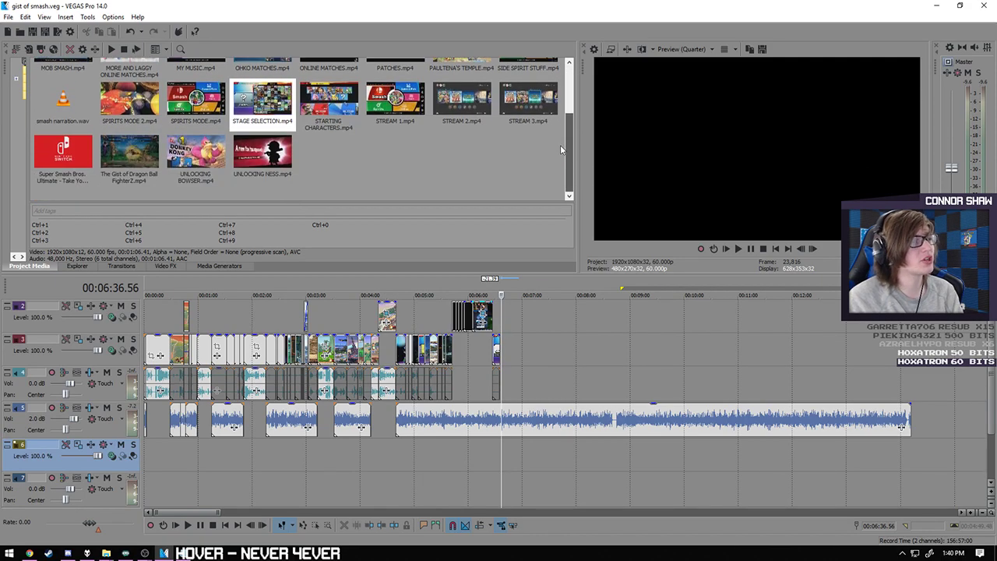
scroll(561, 145, up, 2)
scroll(562, 137, down, 2)
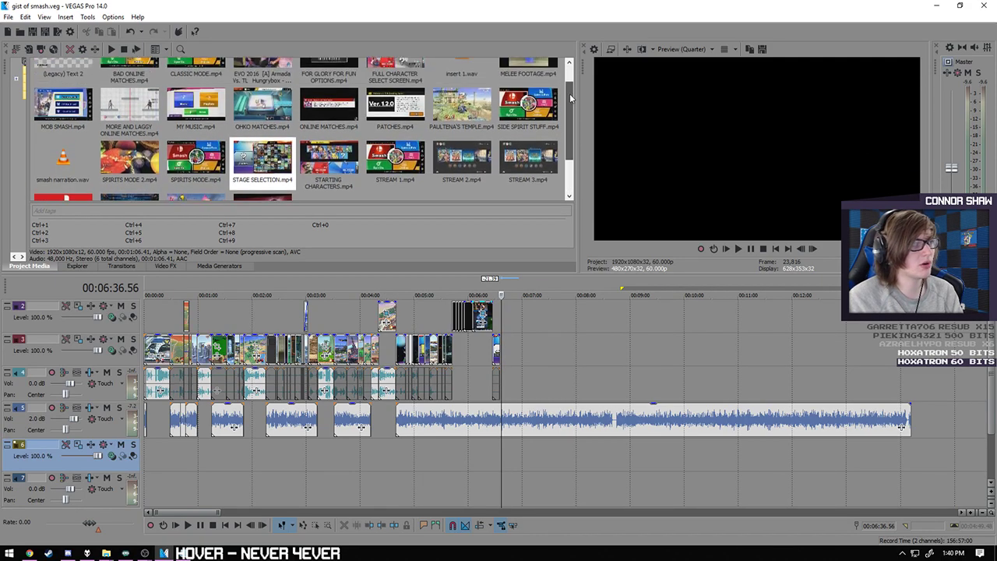
scroll(564, 133, up, 1)
drag(263, 71, 300, 118)
drag(898, 454, 950, 449)
- Delete the two surplus audio tracks of the OHKO MATCHES clip and mute its remaining audio event
drag(992, 383, 992, 427)
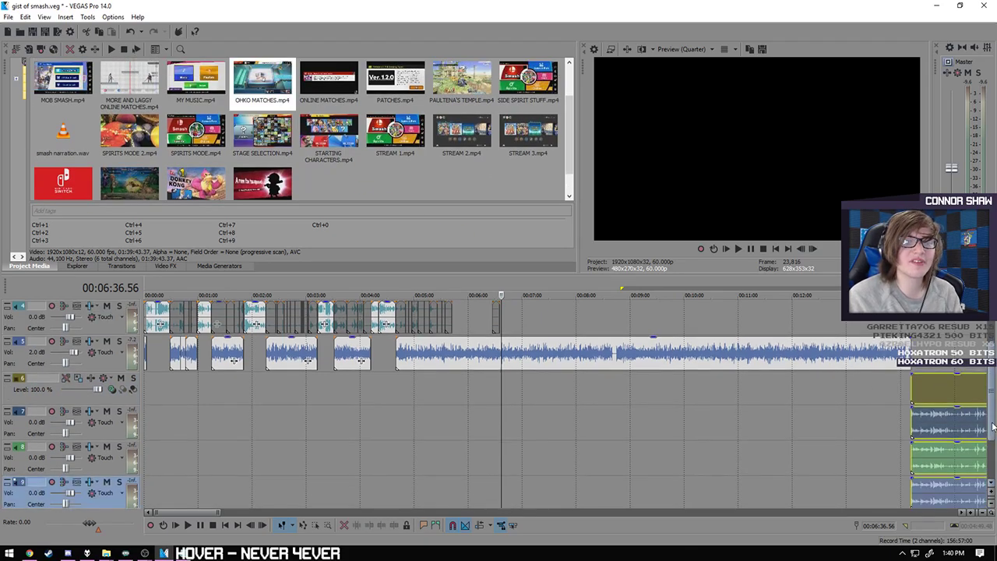
key(Delete)
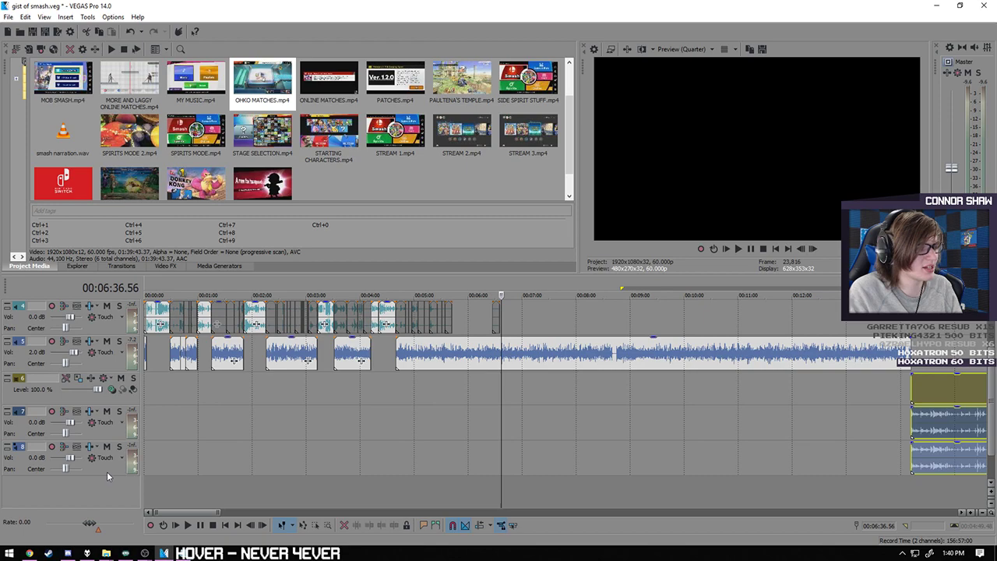
click(107, 471)
key(Delete)
right_click(935, 431)
mouse_move(881, 326)
click(802, 323)
- Play the OHKO MATCHES clip from 00:14:36.37 through about 00:14:43 to look for a suitable starting moment
scroll(742, 441, up, 5)
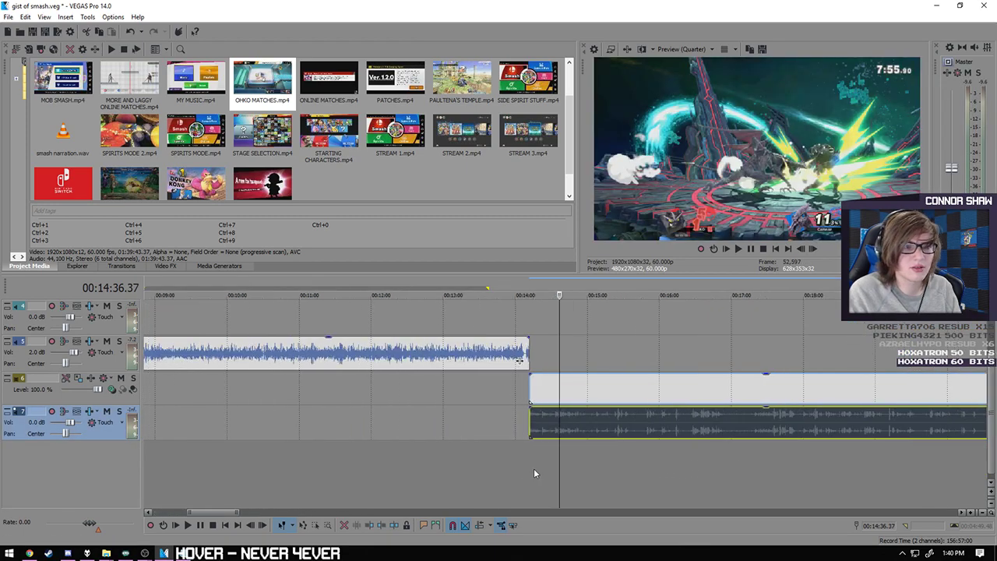
click(582, 429)
scroll(576, 431, up, 4)
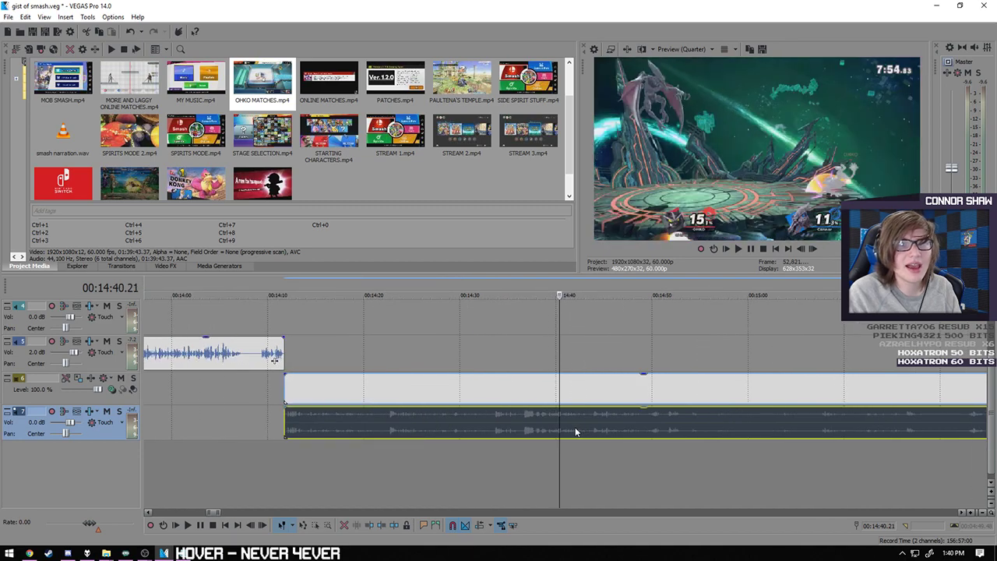
key(space)
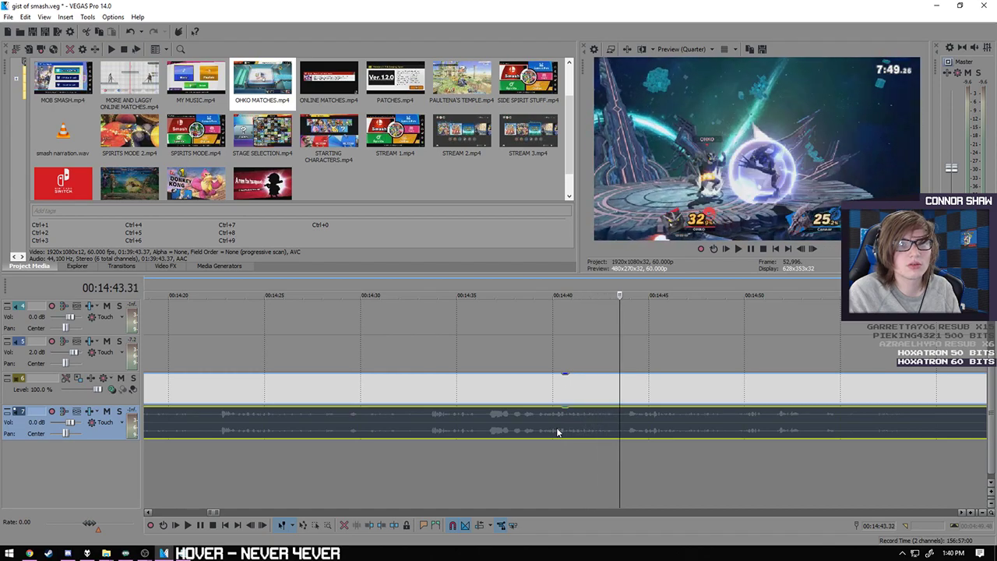
scroll(572, 444, down, 3)
scroll(571, 444, up, 3)
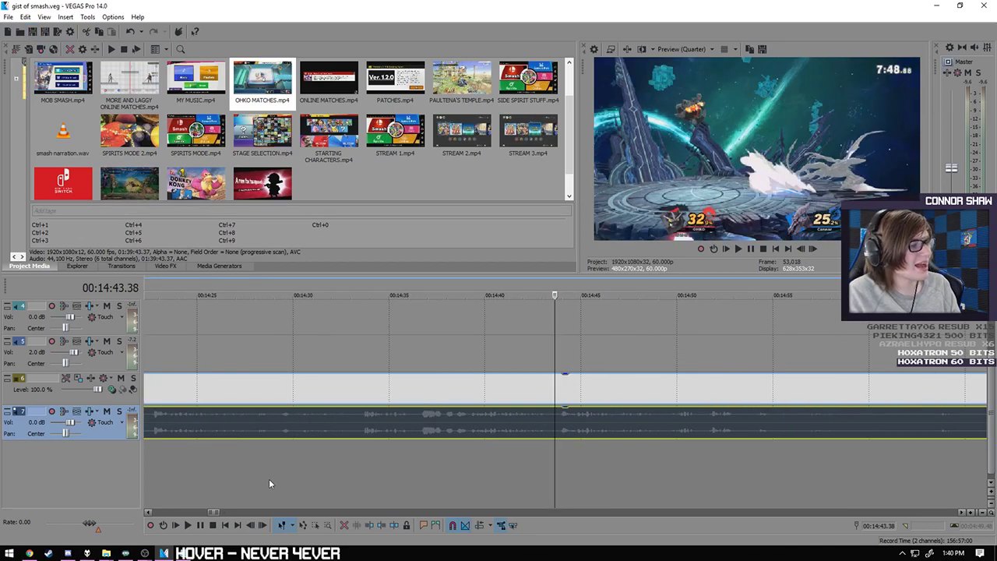
right_click(173, 553)
click(449, 479)
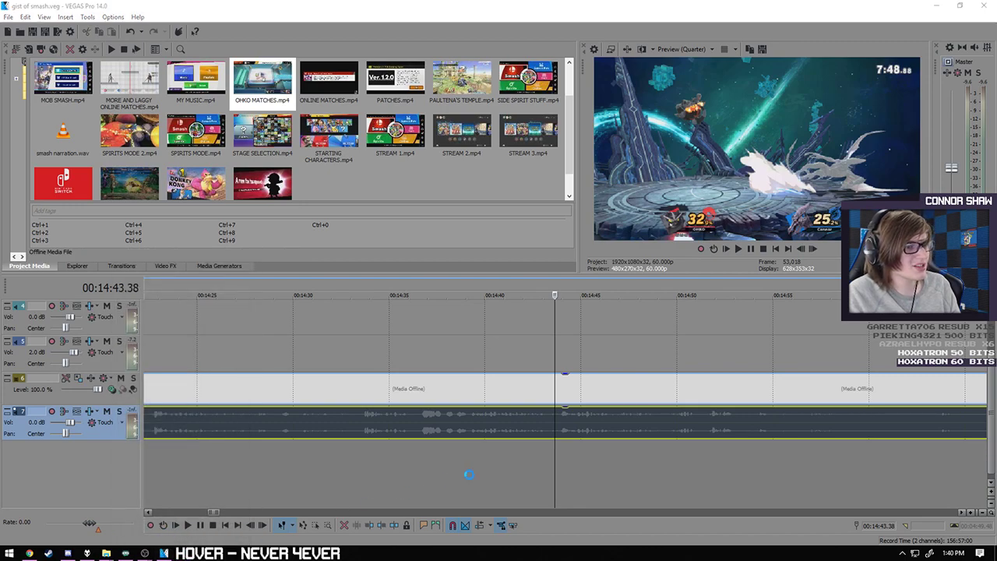
click(537, 421)
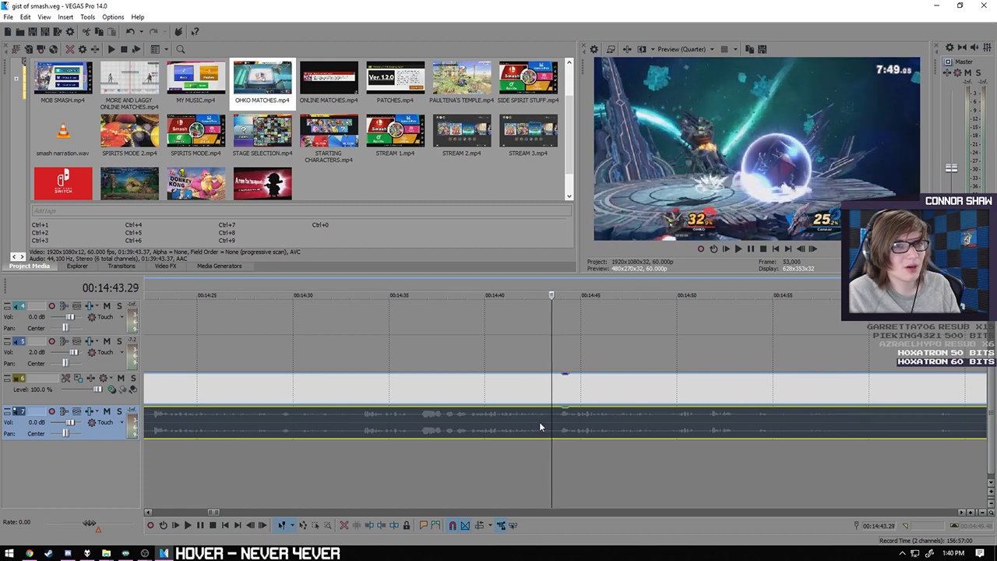
- Cut the OHKO MATCHES clip at 00:14:46.55 and delete the part before the cut
scroll(557, 459, down, 2)
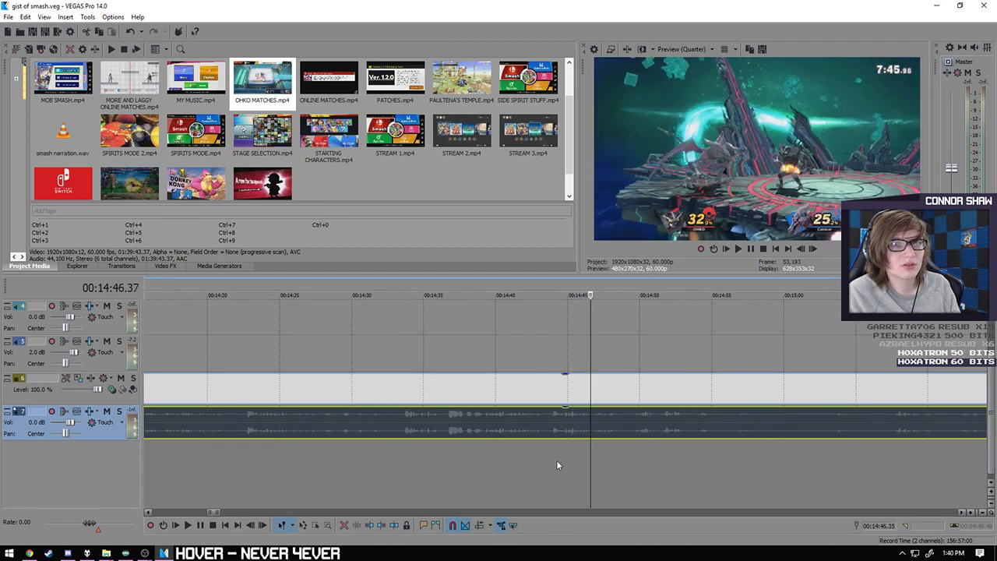
key(j)
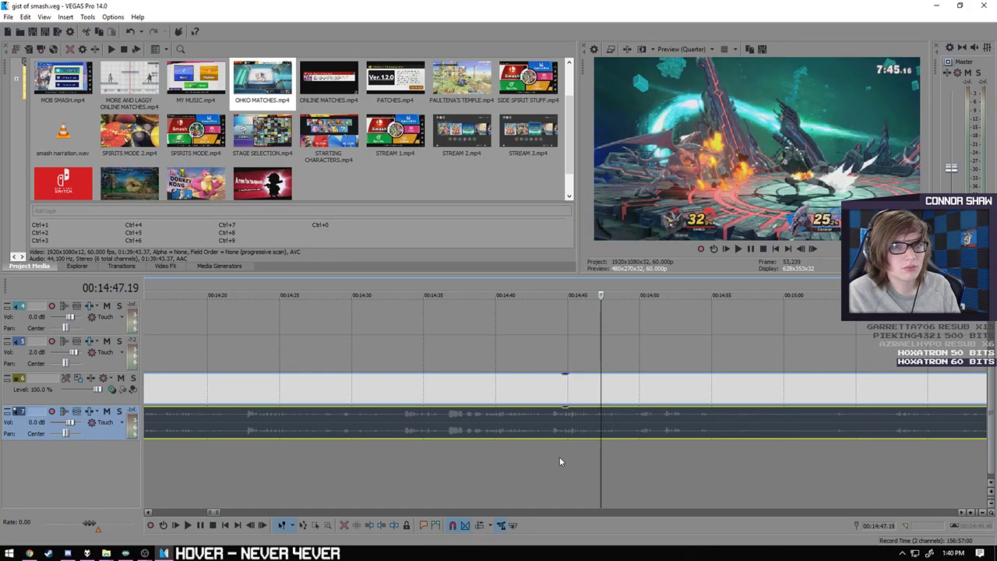
key(l)
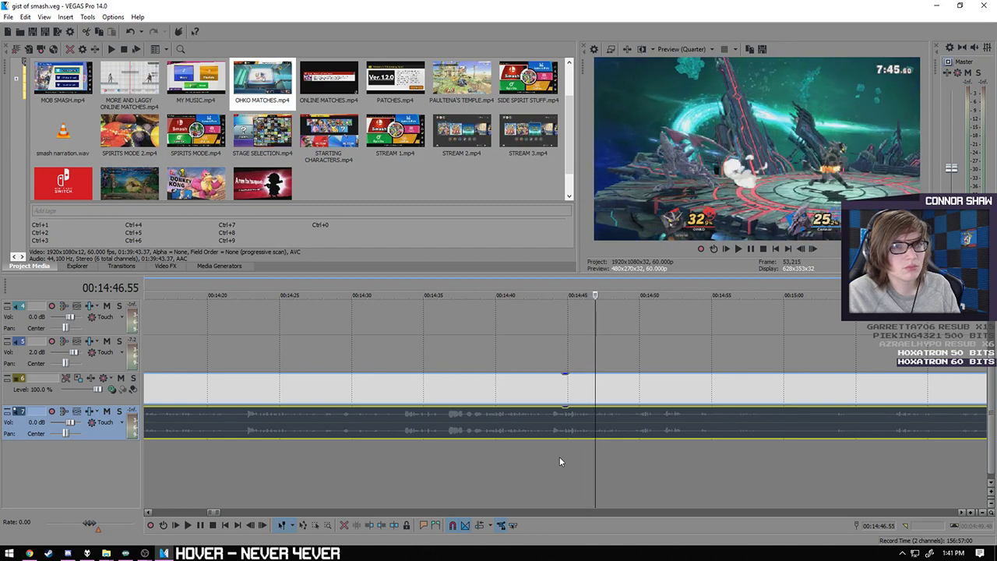
scroll(559, 461, down, 8)
click(531, 390)
key(Delete)
scroll(987, 374, up, 1)
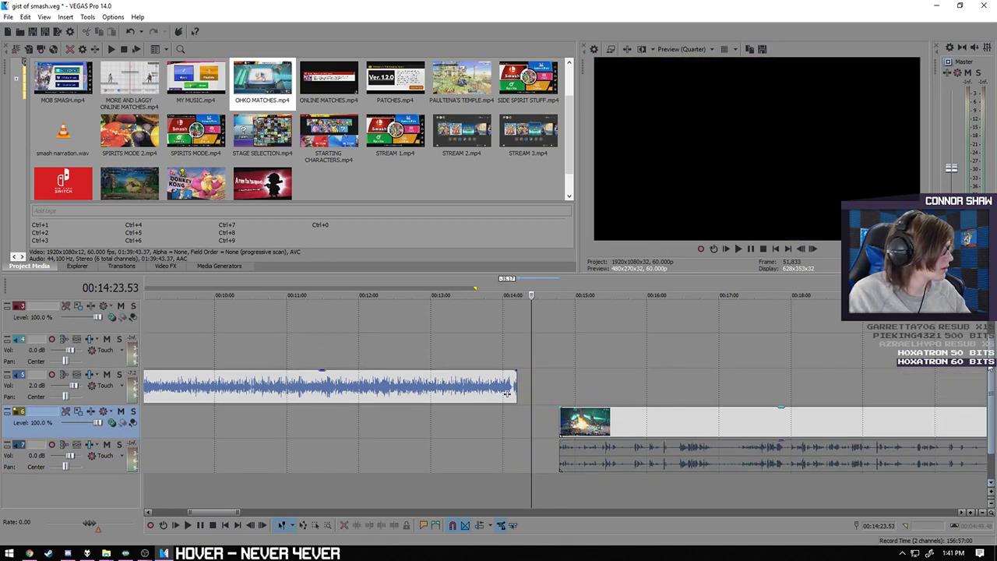
- Move the trimmed OHKO MATCHES clip with its audio onto the main gameplay tracks, in the empty stretch after the stage selection clip
scroll(773, 446, down, 4)
click(465, 423)
click(422, 462)
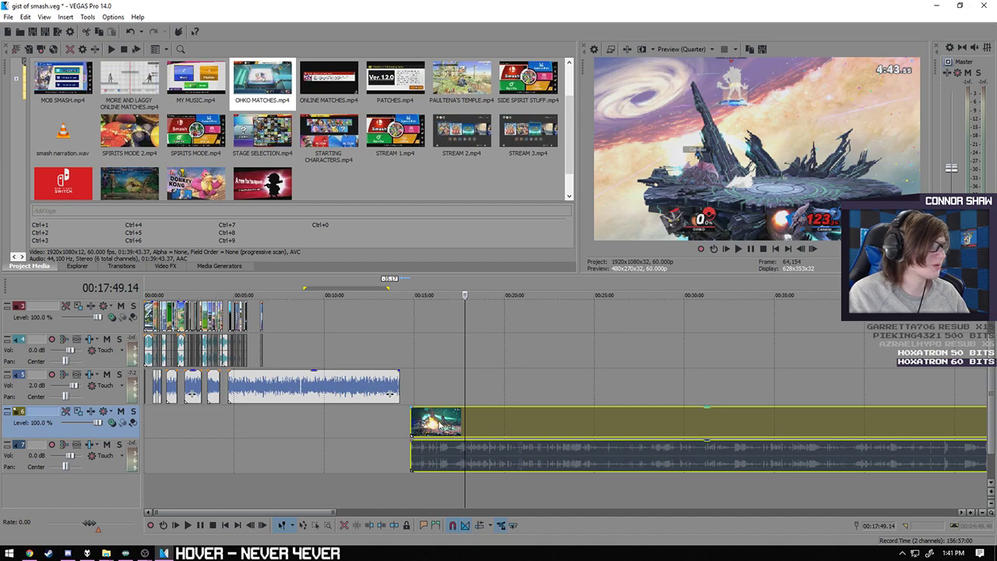
drag(401, 337, 286, 343)
click(284, 432)
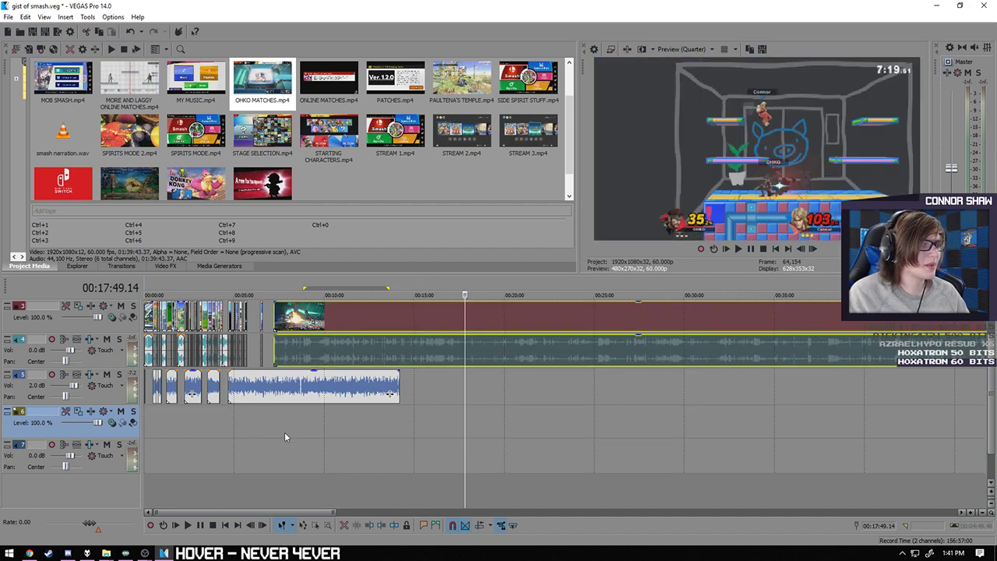
- Place the OHKO MATCHES clip directly against the end of the stage selection clip at 00:06:34.58
scroll(456, 435, up, 5)
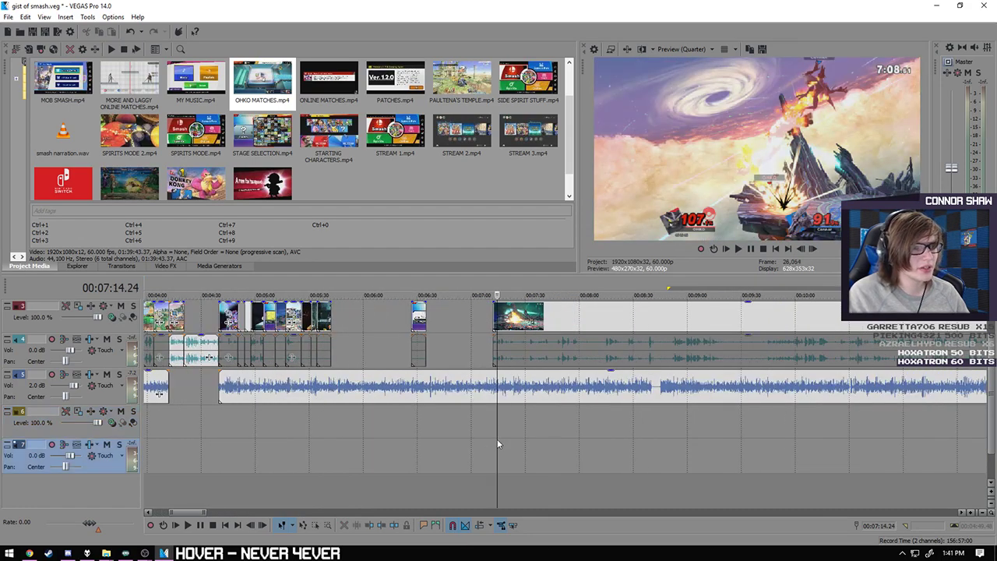
click(495, 439)
drag(493, 442, 428, 441)
scroll(694, 448, up, 5)
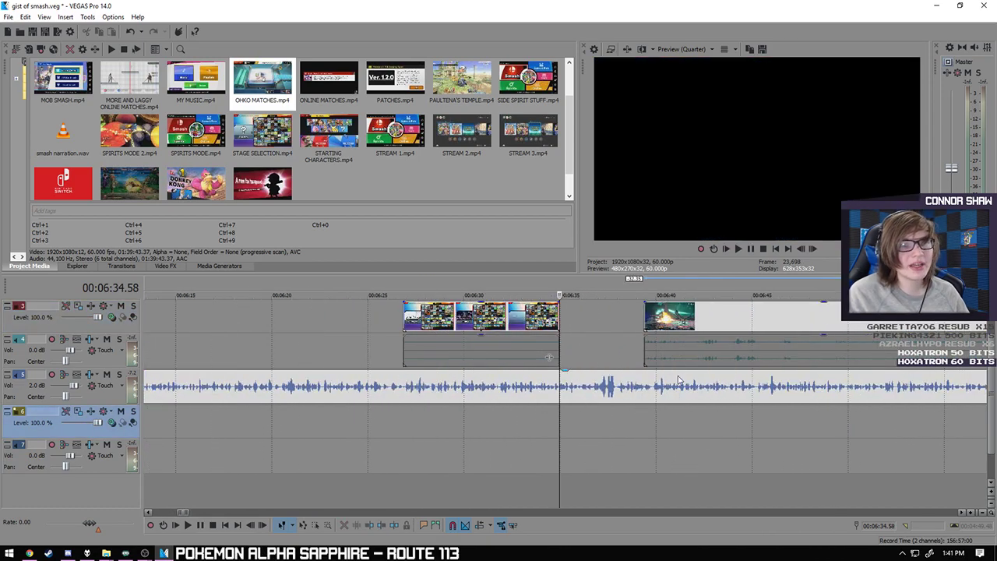
click(684, 320)
drag(684, 319, 630, 325)
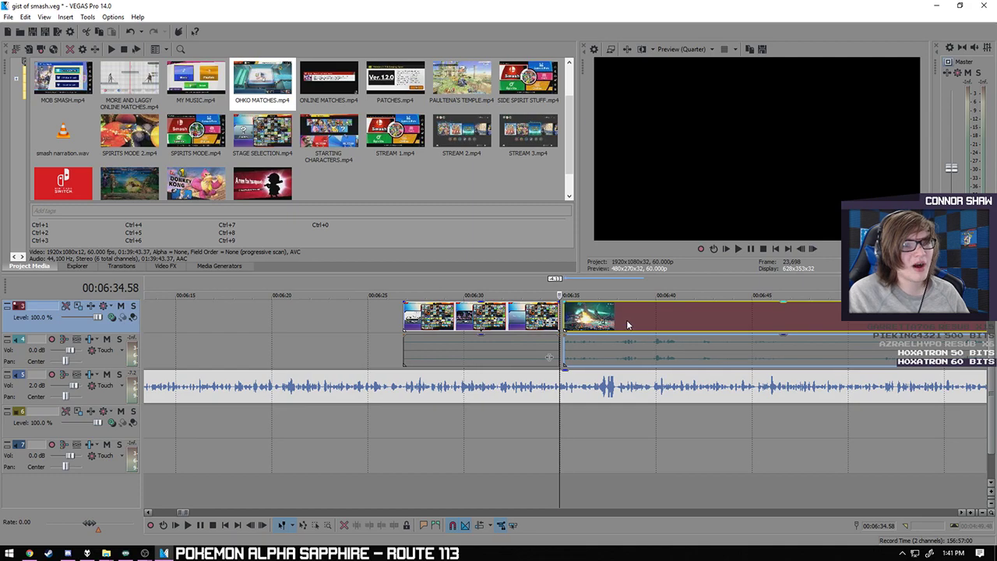
scroll(629, 324, up, 6)
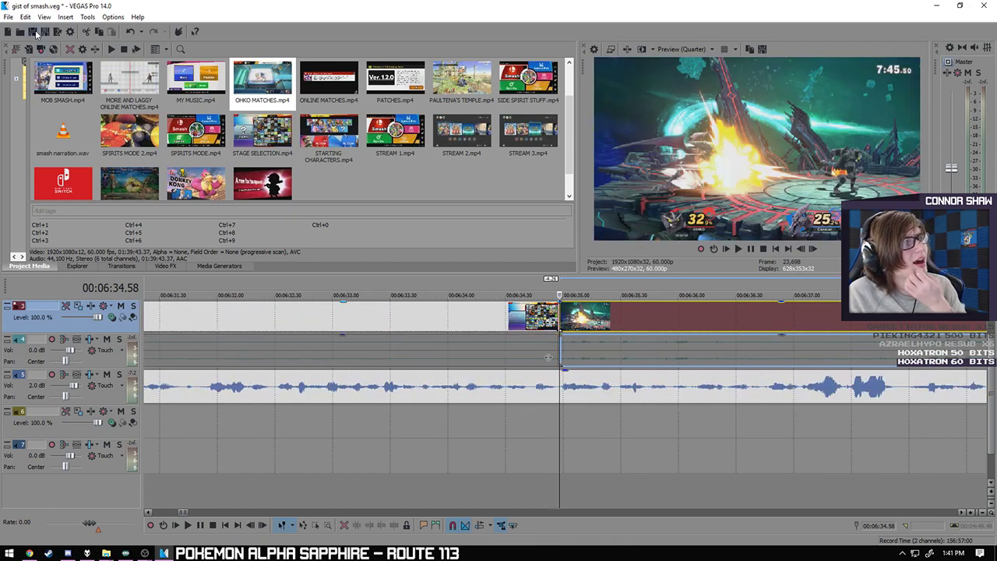
scroll(548, 357, up, 2)
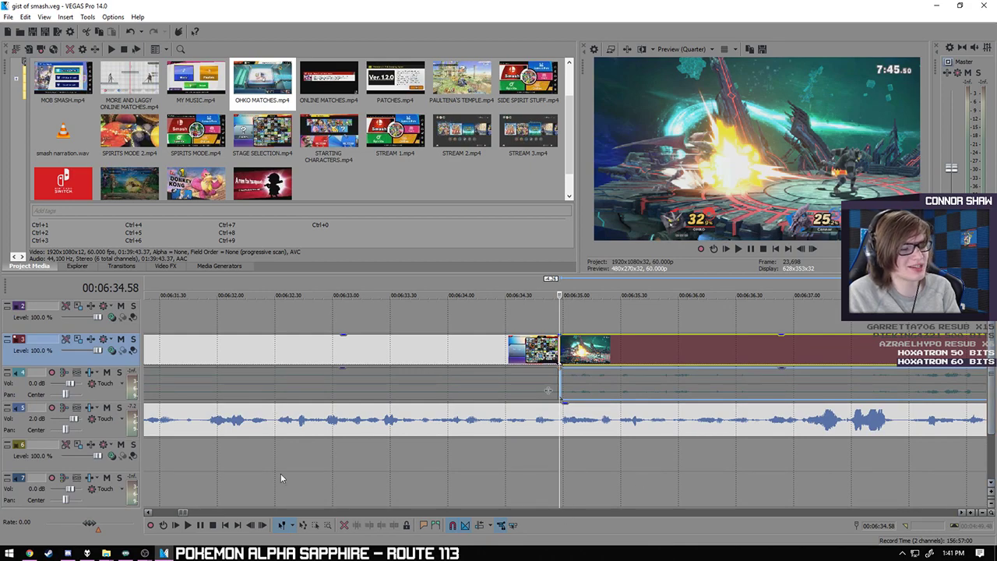
- Play the OHKO MATCHES clip against the narration, split it at 00:06:35.56 and delete everything after the cut
click(186, 526)
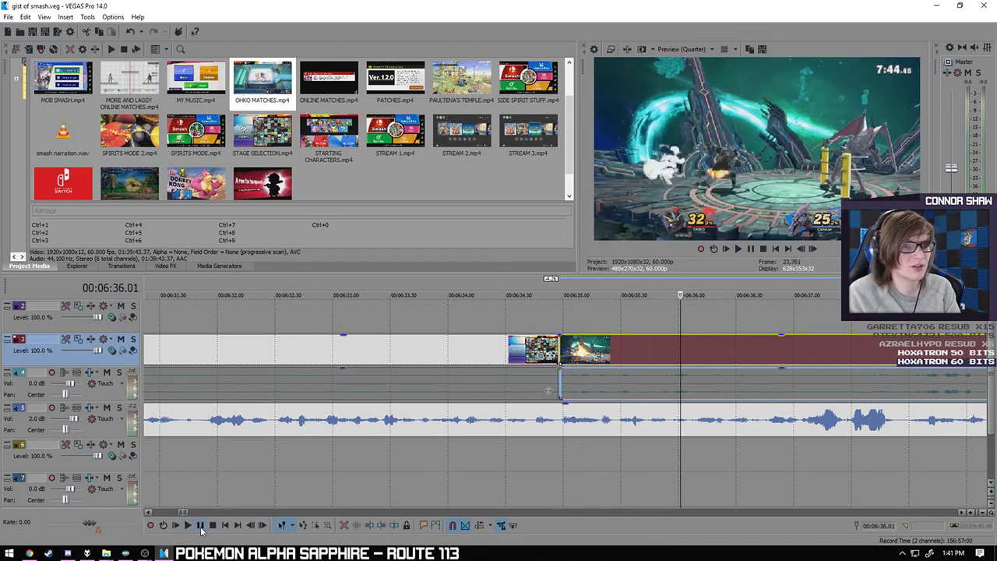
scroll(592, 466, up, 3)
click(534, 464)
click(187, 525)
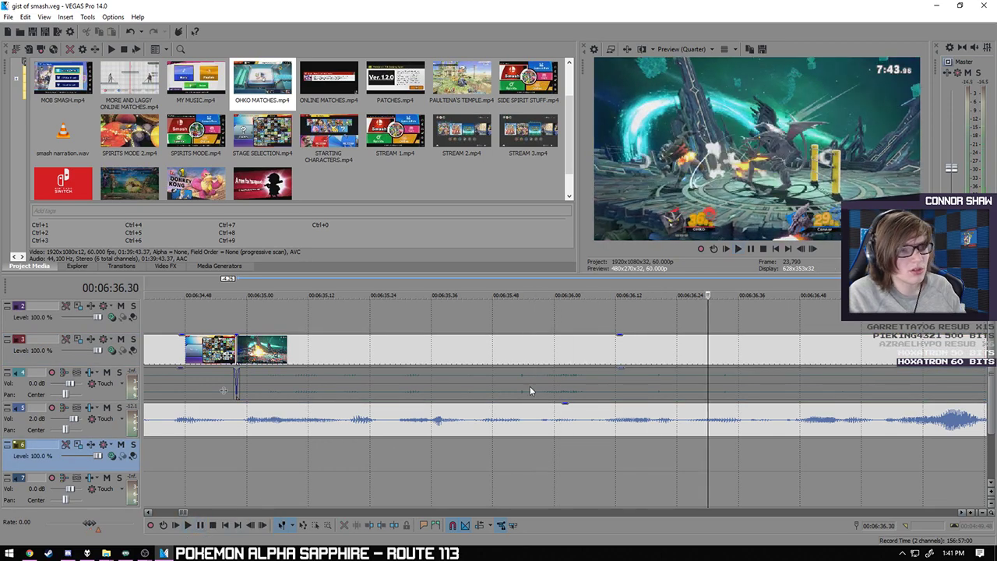
click(535, 385)
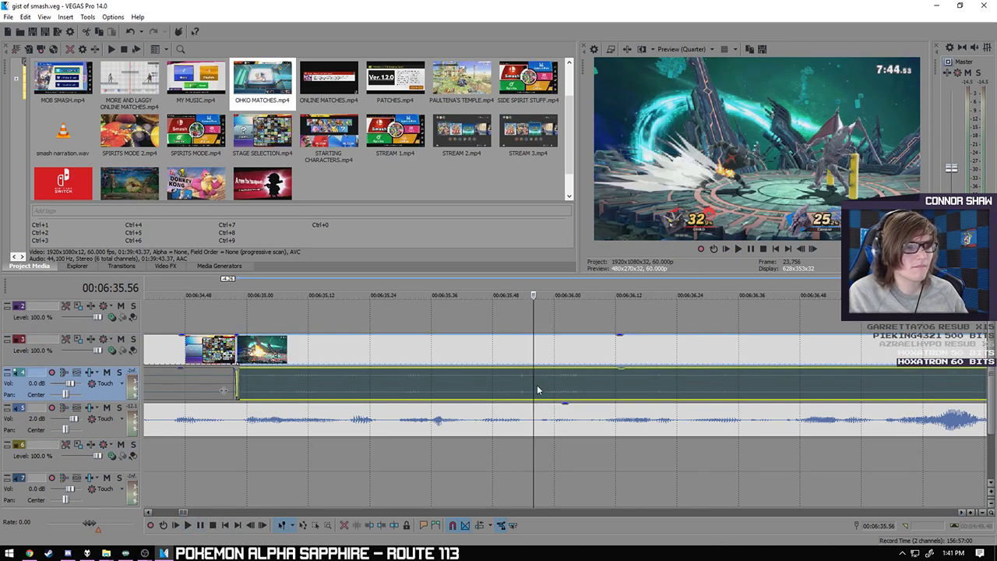
key(s)
key(Delete)
- Replay the narration from 00:06:34.58 and past the OHKO clip's end to find where the spoken phrase finishes
click(240, 465)
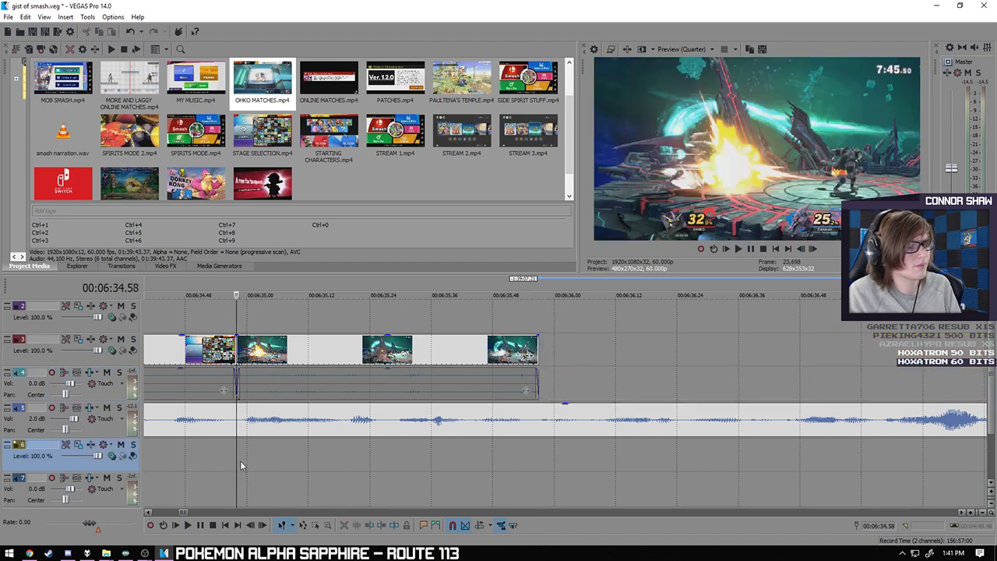
click(187, 525)
click(199, 526)
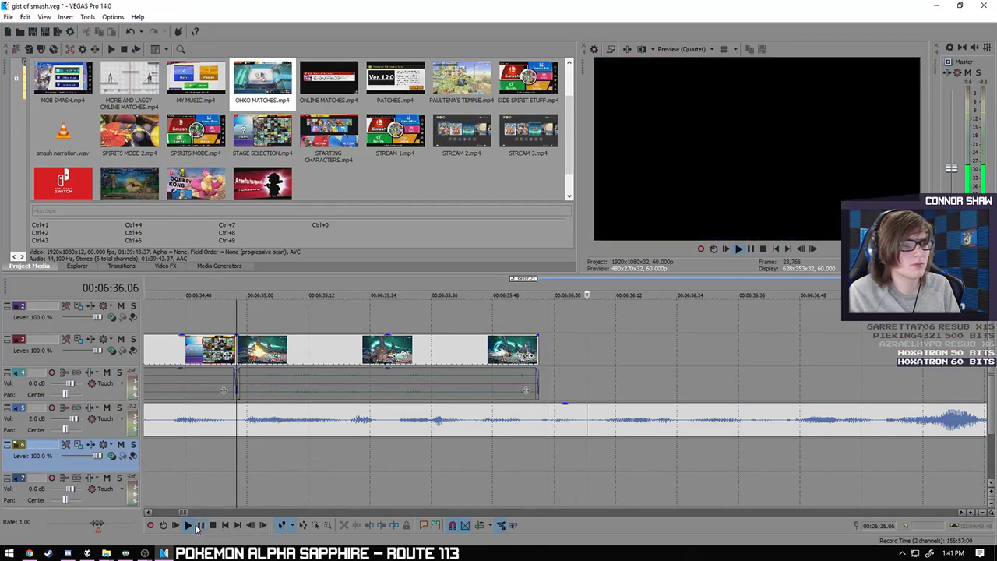
click(187, 525)
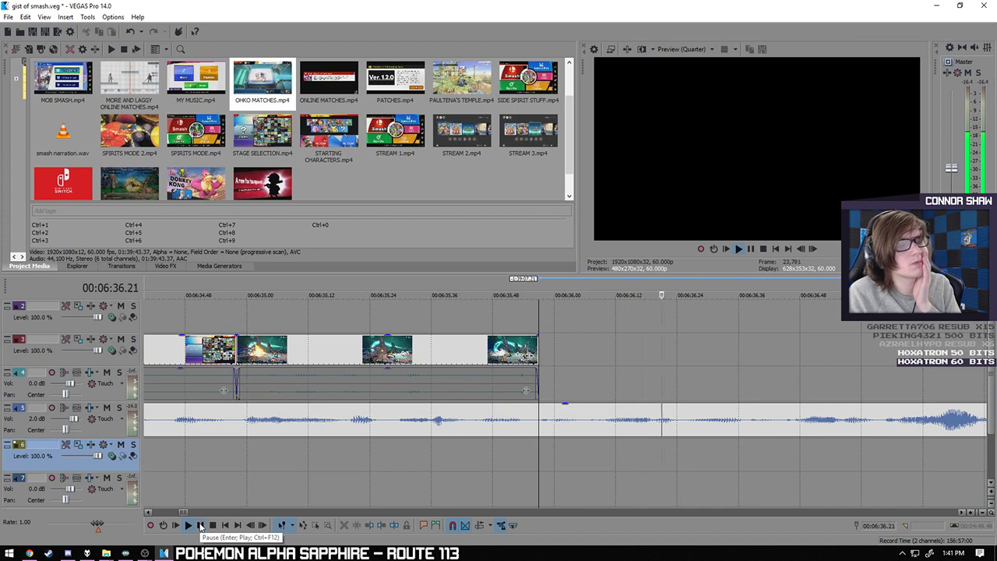
click(595, 458)
click(558, 461)
click(188, 525)
click(200, 525)
- Pinpoint the end of the narration phrase at 00:06:36.07 and extend the OHKO clip's end to that time
click(558, 454)
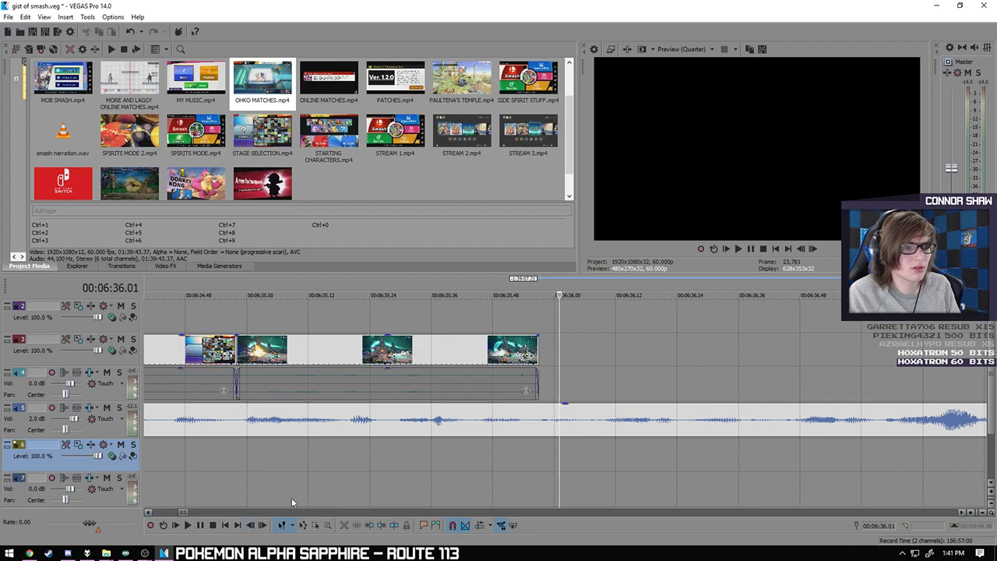
click(200, 526)
click(565, 460)
click(570, 460)
click(188, 525)
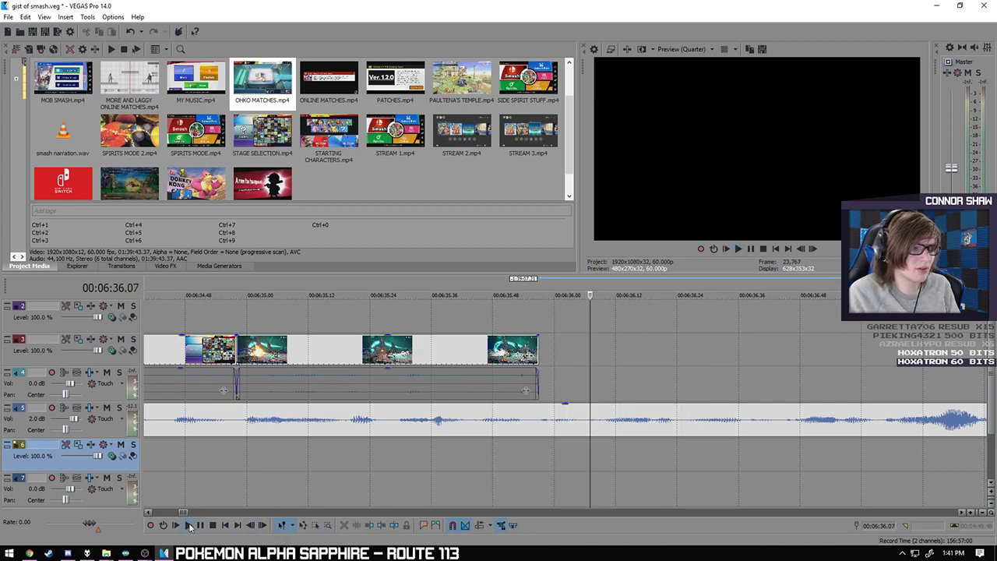
click(213, 525)
drag(538, 351, 590, 351)
- Replay the narration across the OHKO clip's end and return to the clip's end at 00:06:36.07
click(501, 471)
key(space)
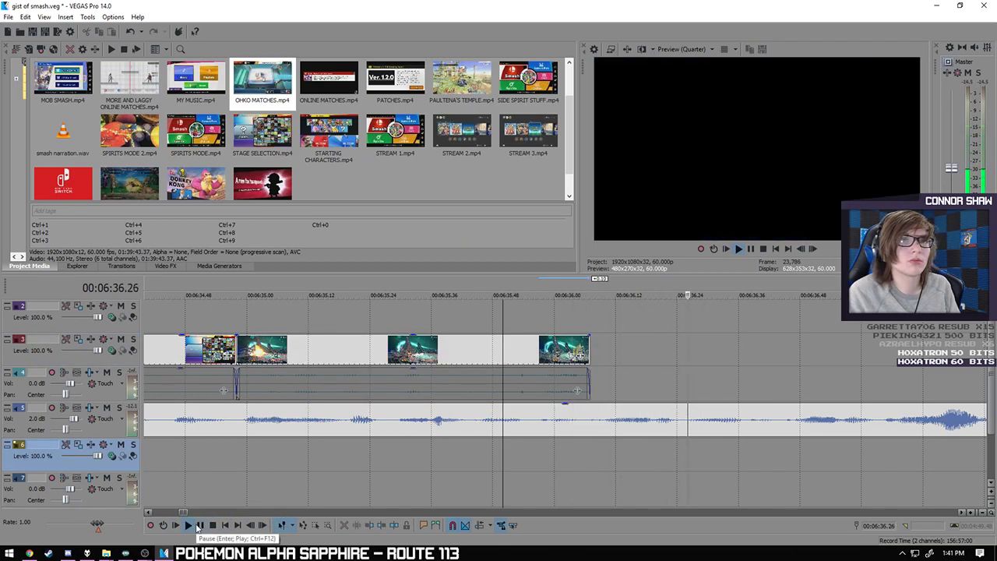
click(532, 465)
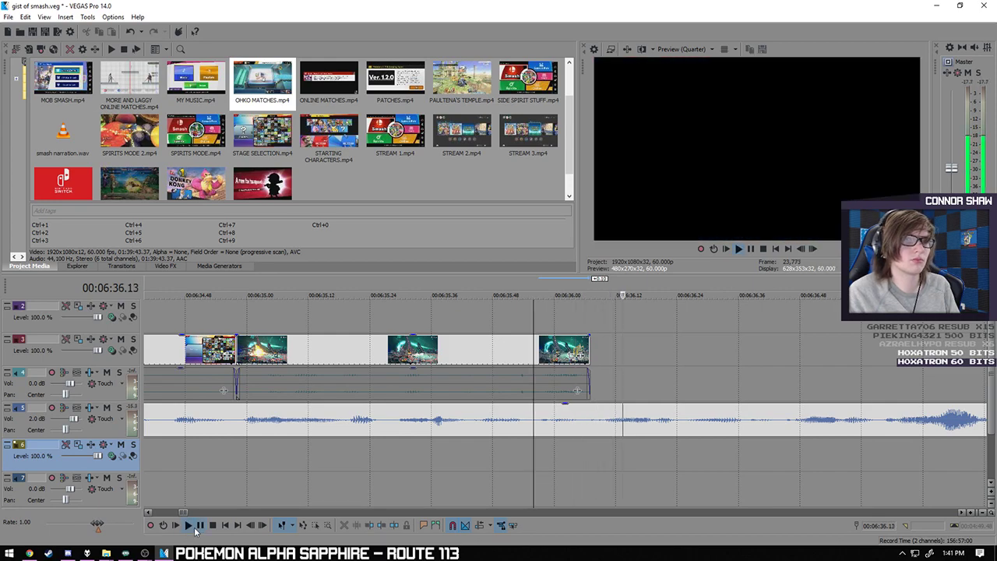
click(591, 458)
scroll(591, 455, down, 6)
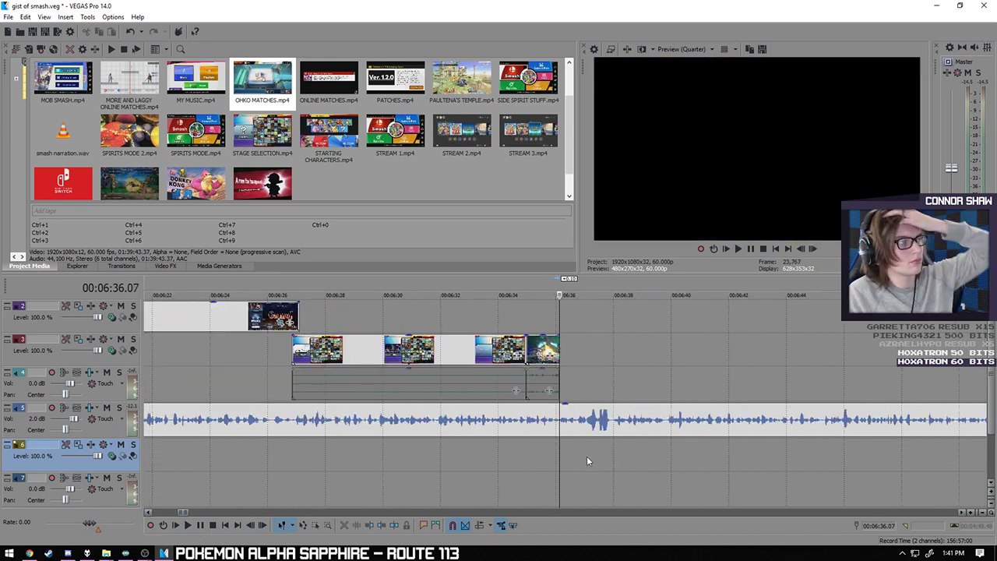
scroll(676, 453, down, 5)
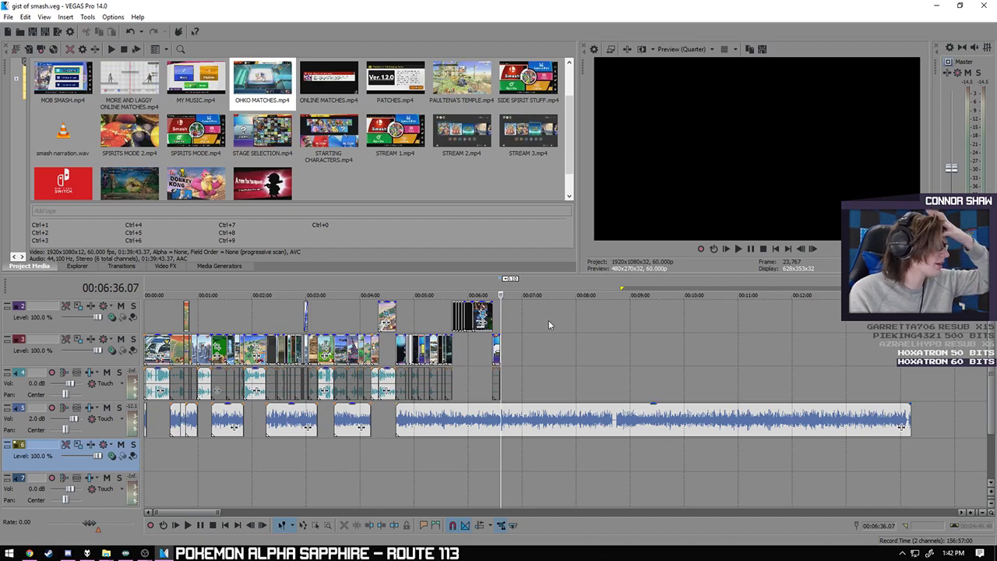
- Inspect the stage selection frame at 00:06:29.34 in Best (Full) preview quality and return the quality to Preview (Quarter)
click(481, 461)
scroll(510, 465, up, 5)
click(636, 477)
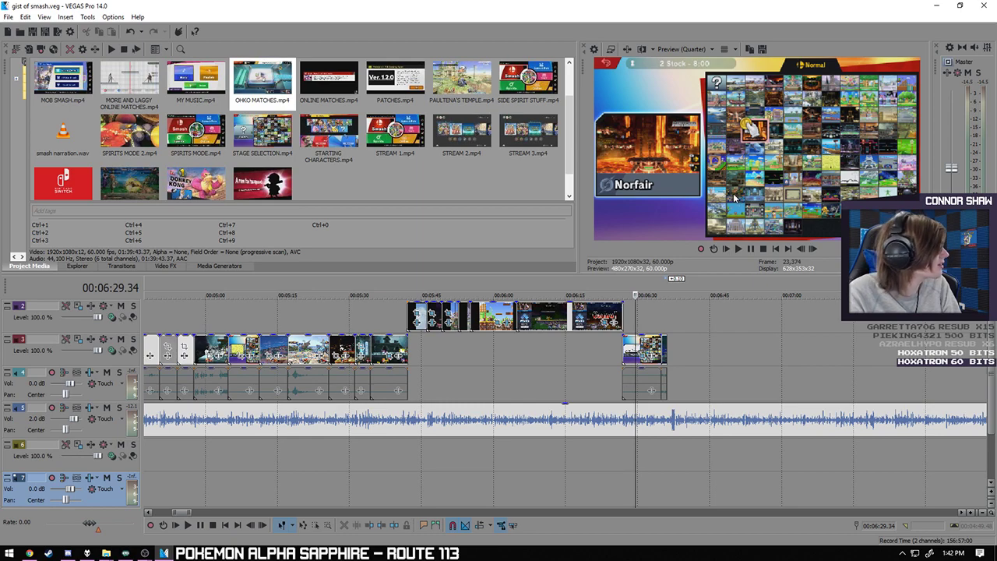
click(699, 52)
click(738, 117)
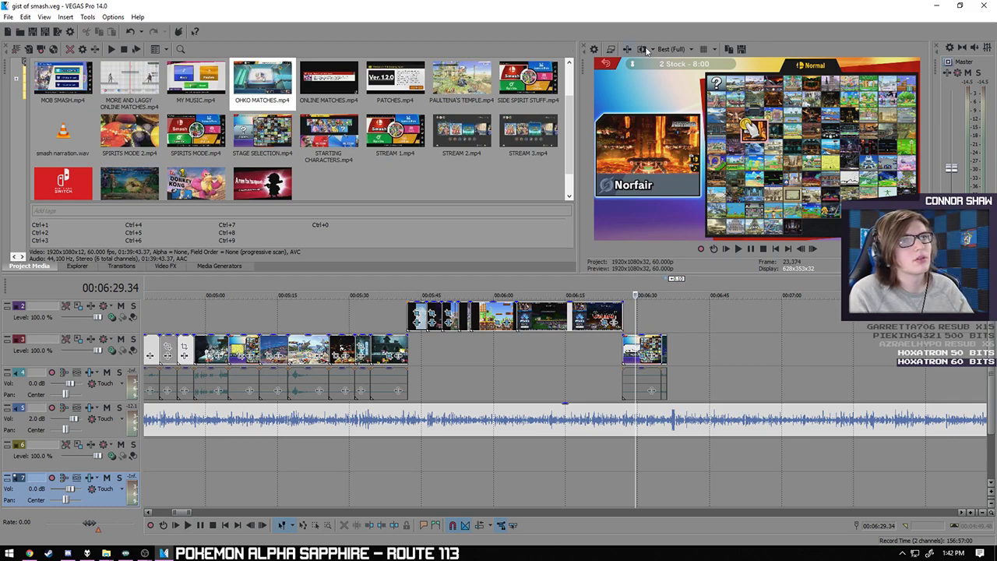
click(675, 50)
mouse_move(680, 77)
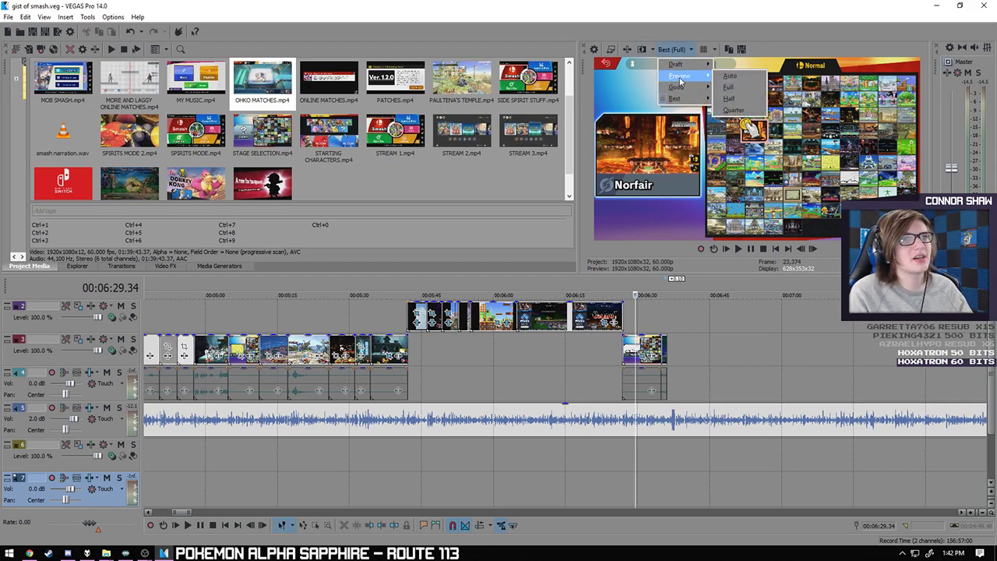
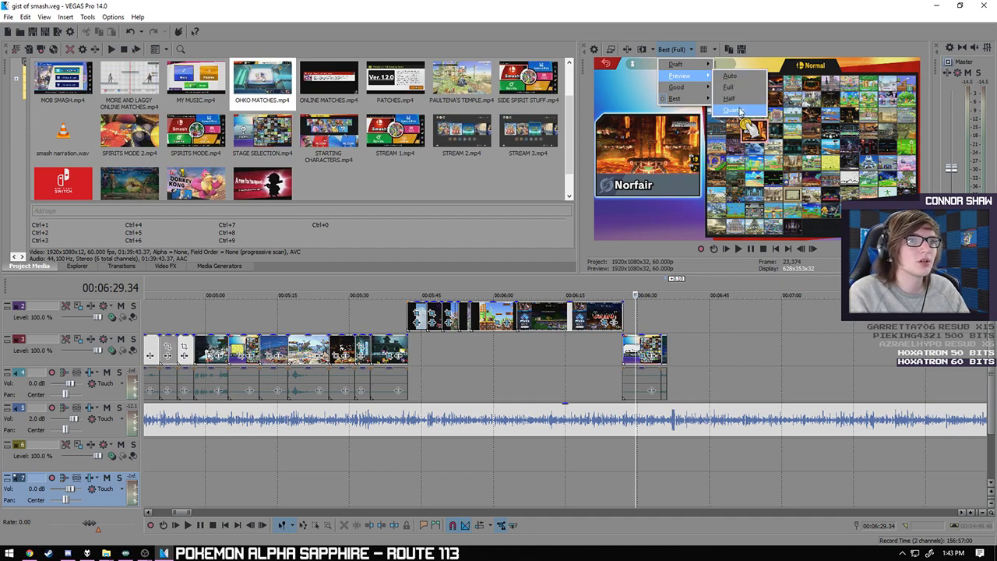
click(733, 109)
scroll(701, 309, up, 5)
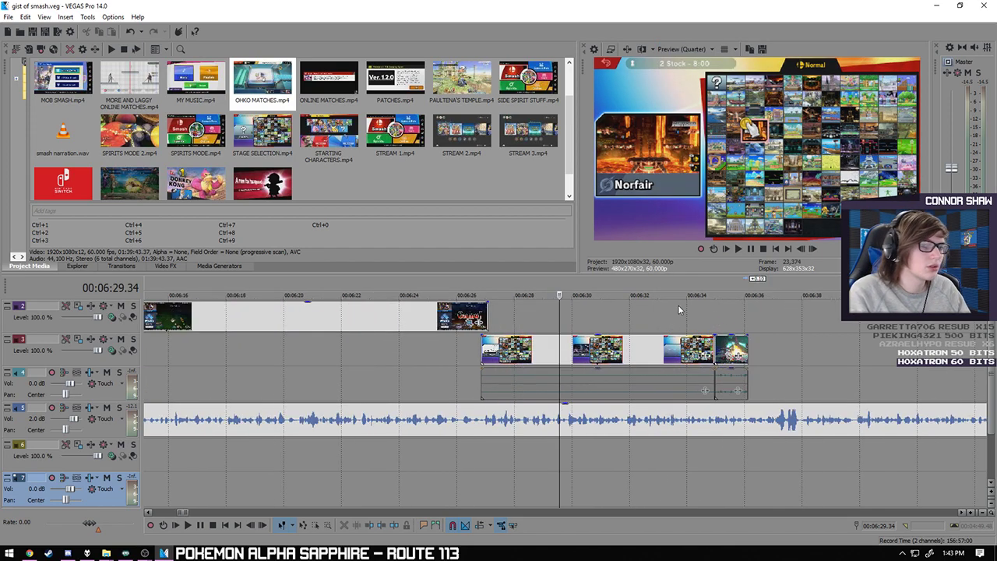
click(709, 312)
scroll(718, 314, down, 10)
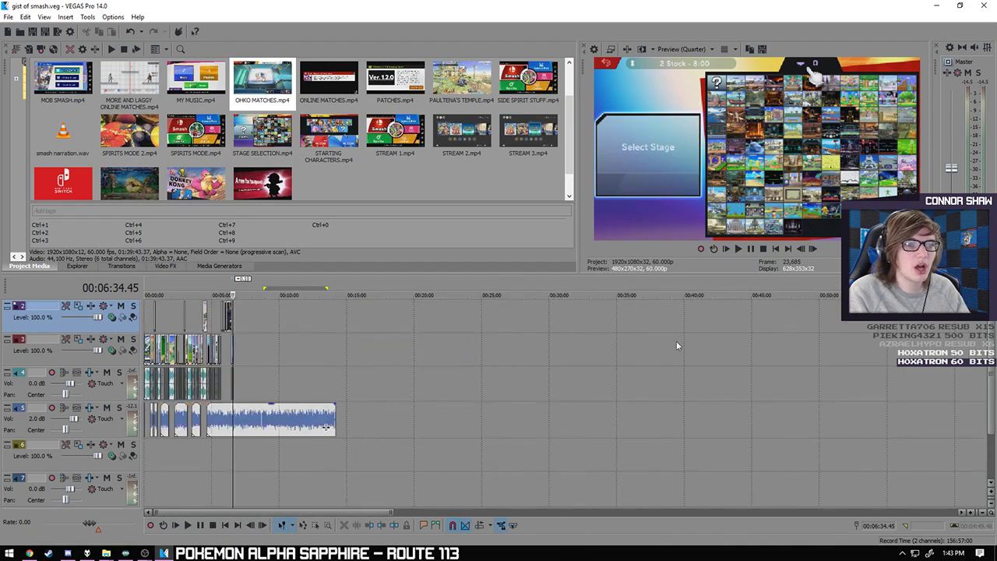
- Add STREAM 1.mp4 to the timeline beyond the narration's end and delete its surplus audio tracks
click(357, 458)
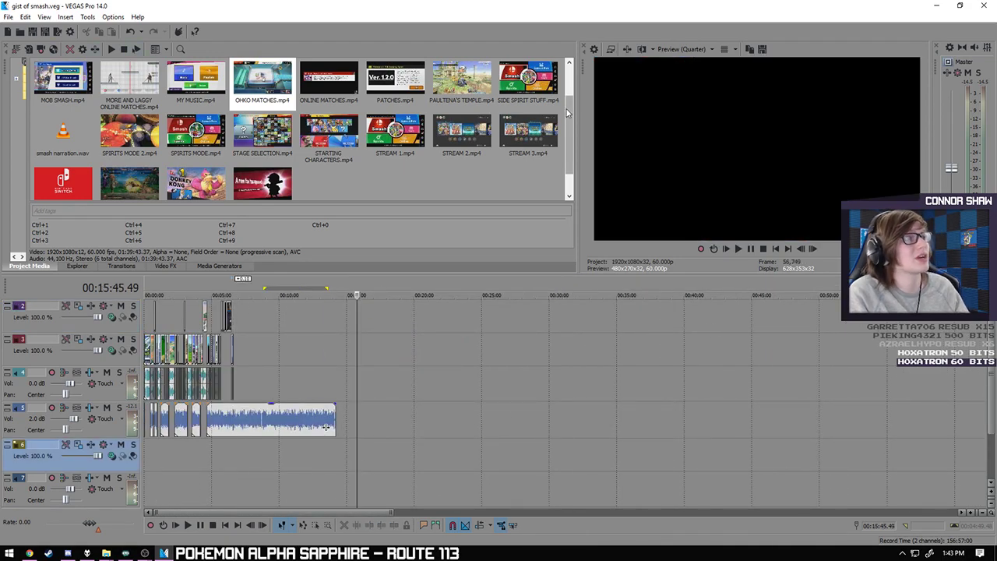
scroll(569, 122, down, 1)
drag(413, 123, 389, 452)
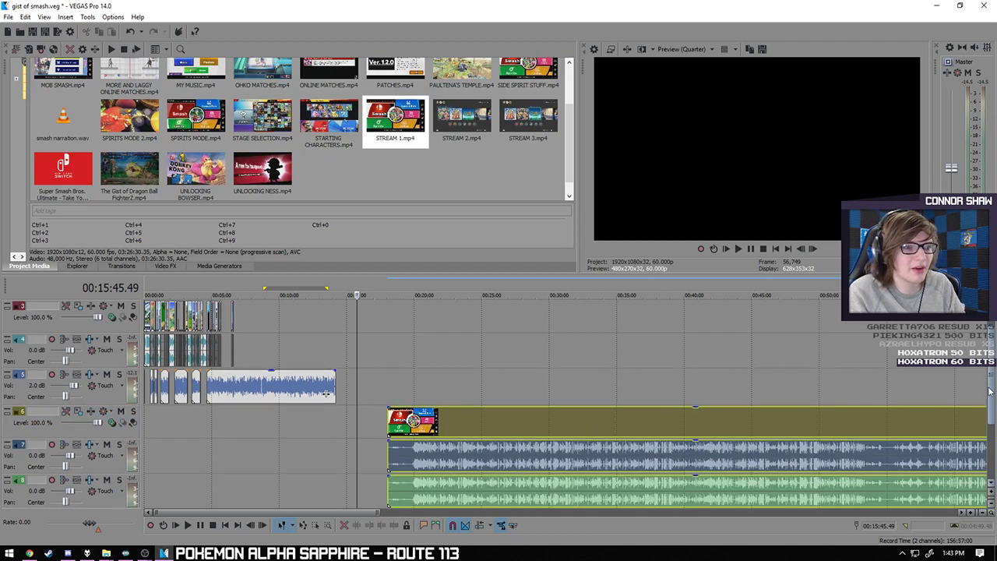
scroll(130, 468, down, 2)
click(107, 471)
key(Delete)
key(Delete)
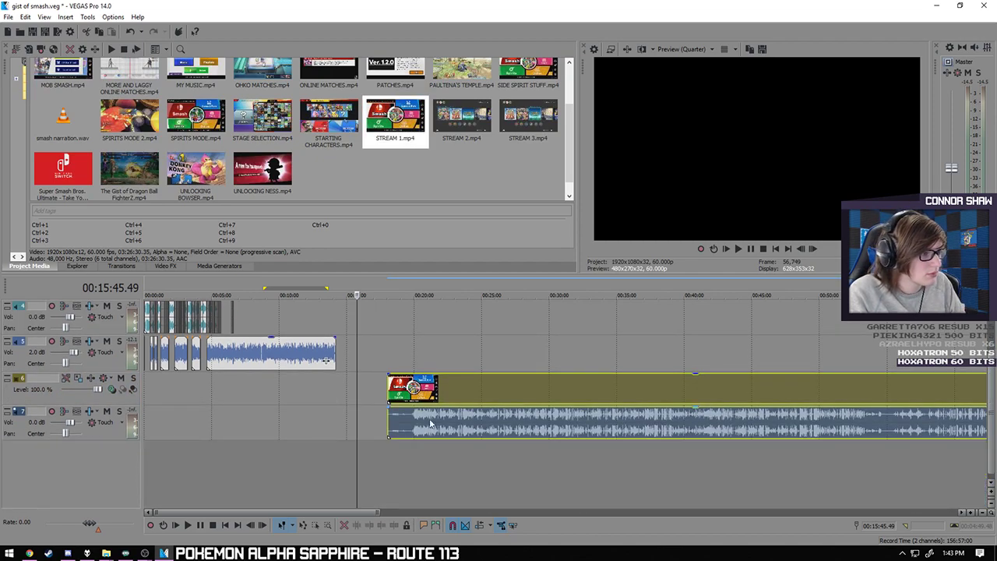
- Mute the STREAM 1 clip's remaining audio event
right_click(440, 421)
mouse_move(496, 317)
click(599, 317)
- Sample the STREAM 1 footage at several points up to 01:14:50.10 for a usable match moment
click(647, 421)
click(798, 420)
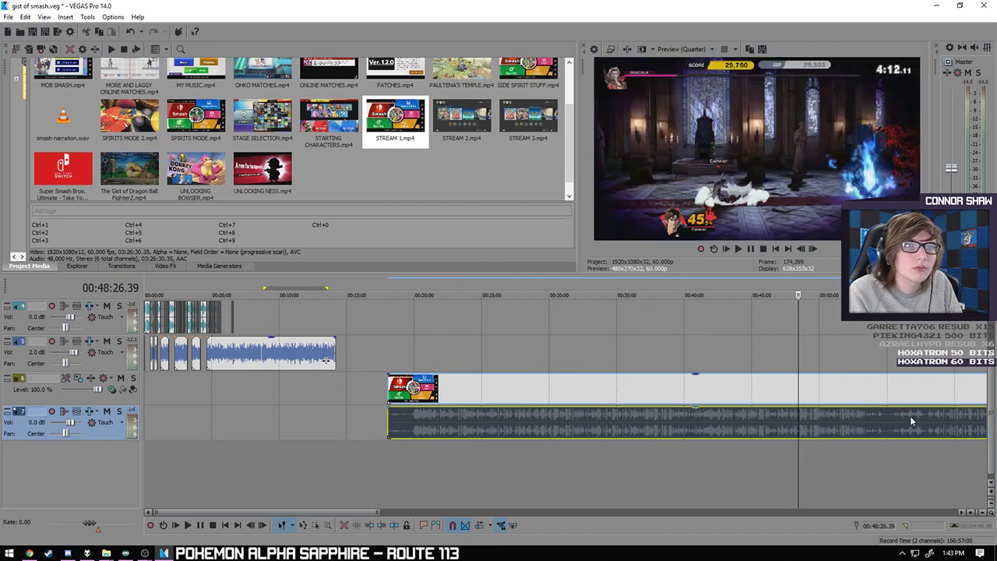
click(910, 416)
key(Up)
key(Up)
key(Up)
click(645, 438)
click(756, 425)
click(785, 425)
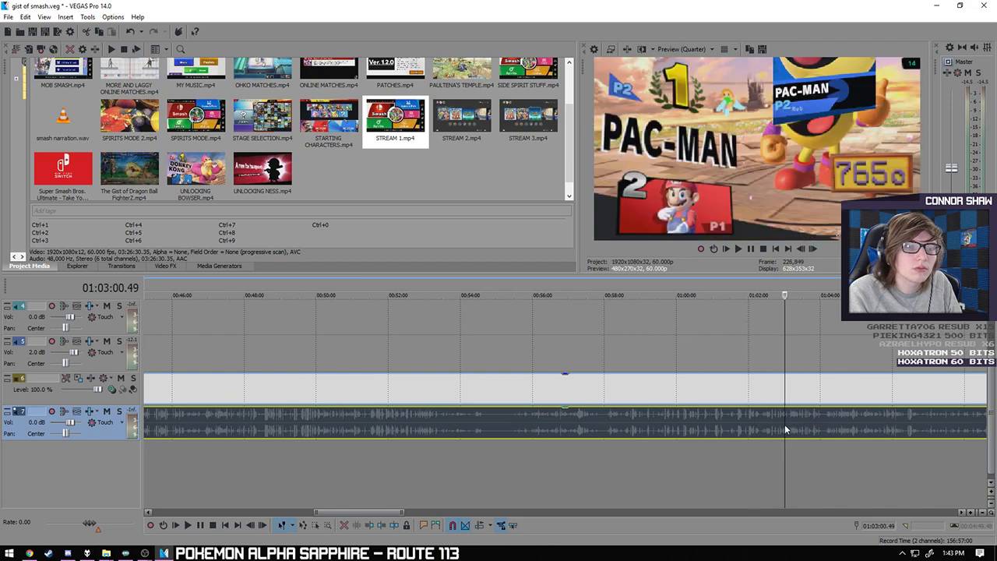
click(845, 424)
click(879, 425)
click(910, 421)
key(Down)
click(663, 431)
click(708, 433)
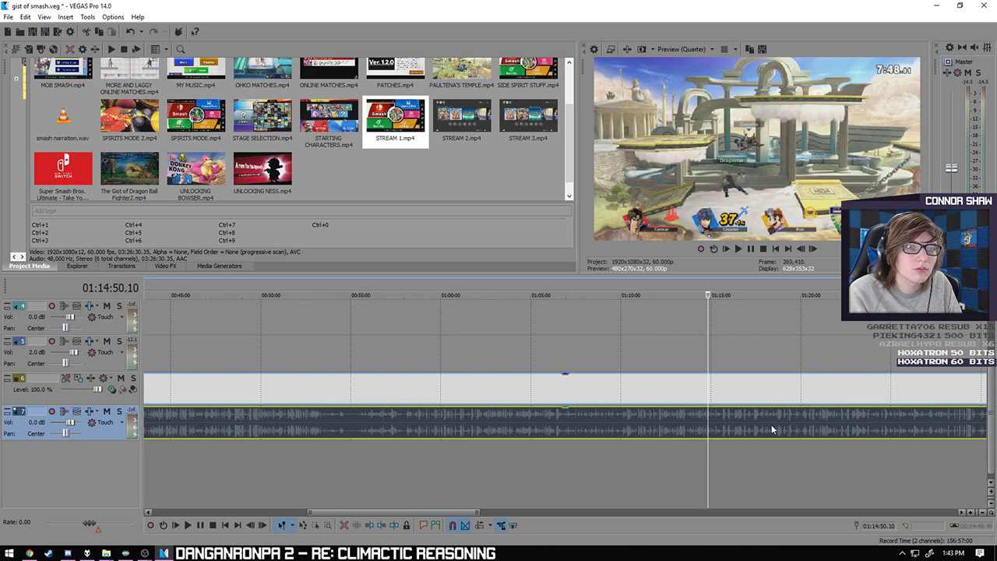
- Split the STREAM 1 clip at 01:15:09.35 and delete the part before the split
key(Up)
key(Up)
key(space)
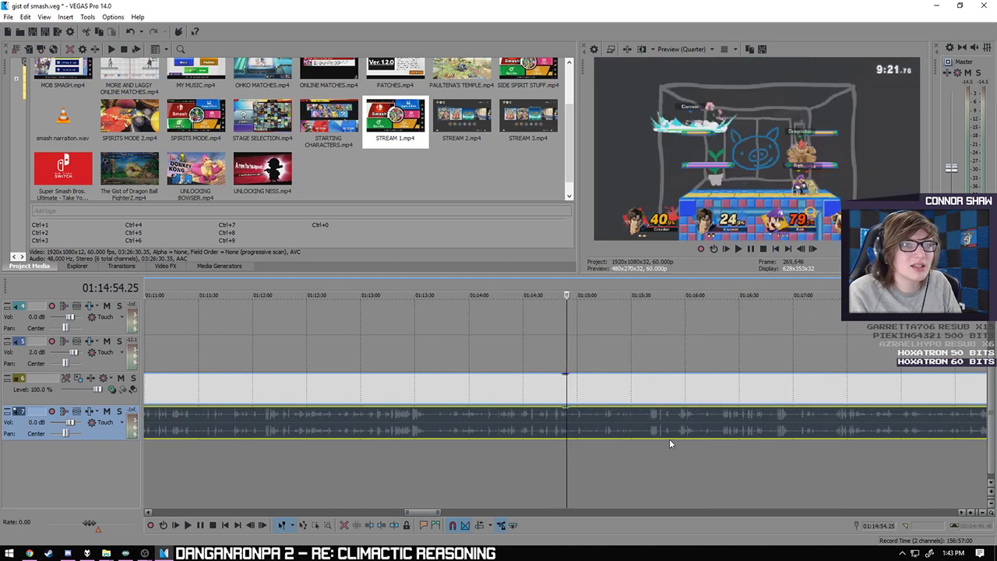
key(Up)
key(Up)
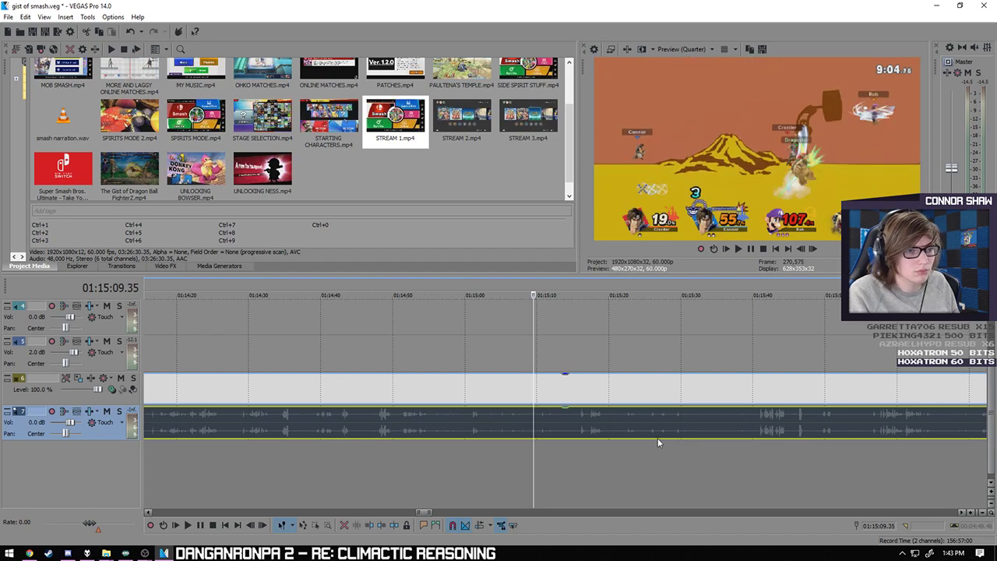
scroll(659, 440, down, 15)
click(327, 384)
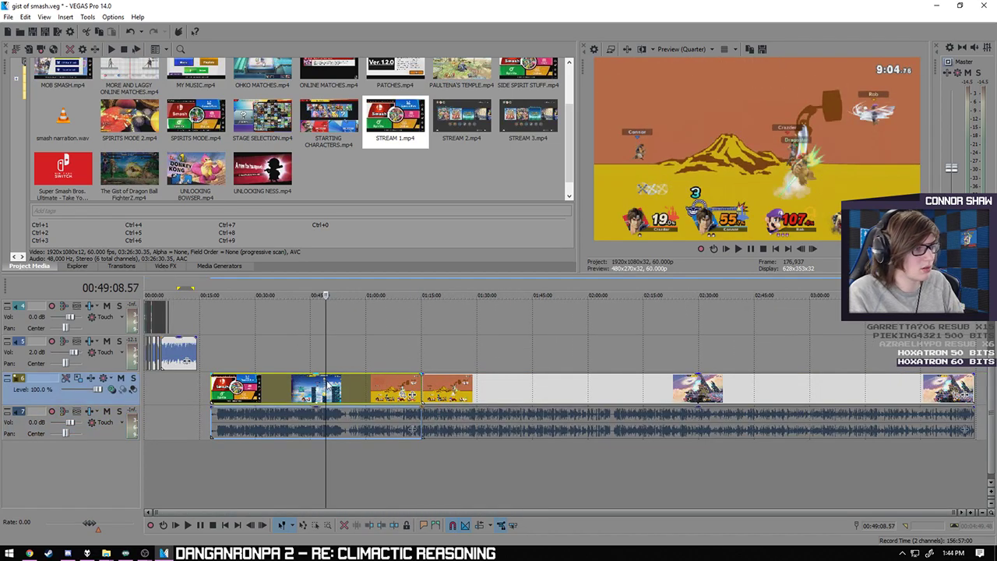
key(Delete)
- Move the remaining STREAM 1 clip onto video track 3 and its audio onto track 4
scroll(467, 421, up, 2)
click(485, 458)
drag(485, 458, 195, 345)
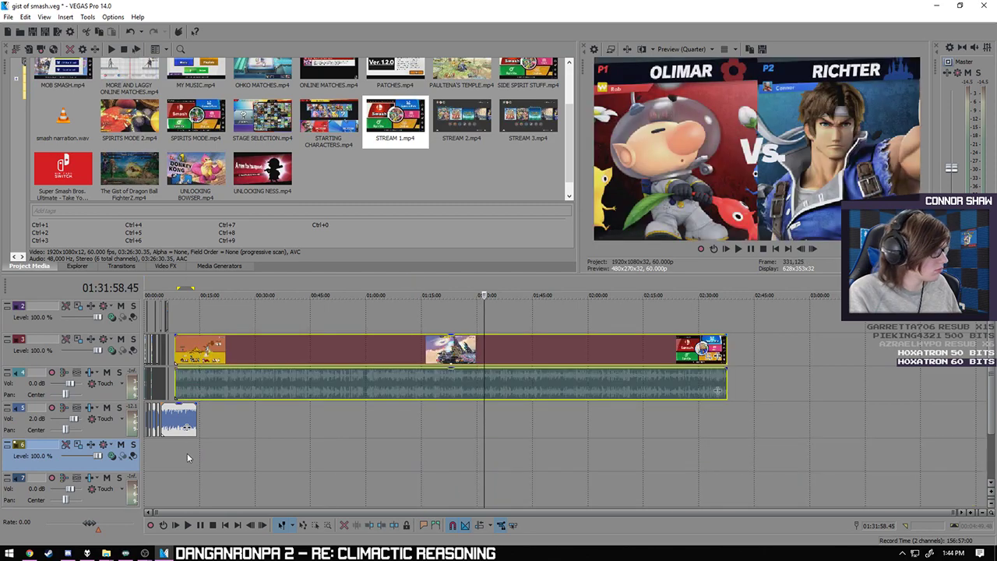
- Slide the STREAM 1 clip back against the OHKO clip's end at 00:06:36.07
click(179, 477)
scroll(420, 467, up, 10)
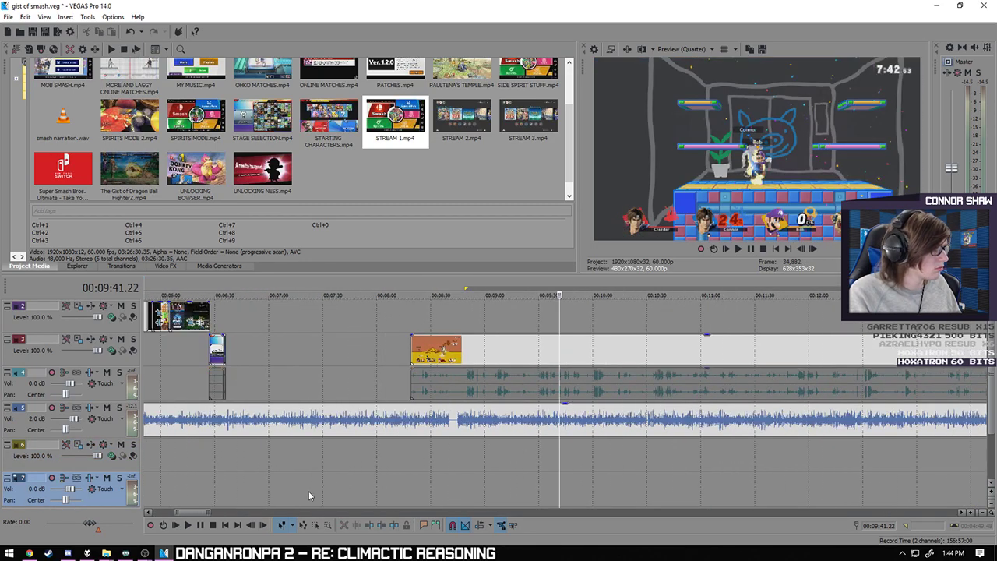
click(247, 463)
scroll(454, 431, up, 2)
drag(965, 348, 604, 350)
click(541, 469)
scroll(537, 470, up, 6)
click(474, 466)
click(469, 464)
drag(588, 355, 509, 343)
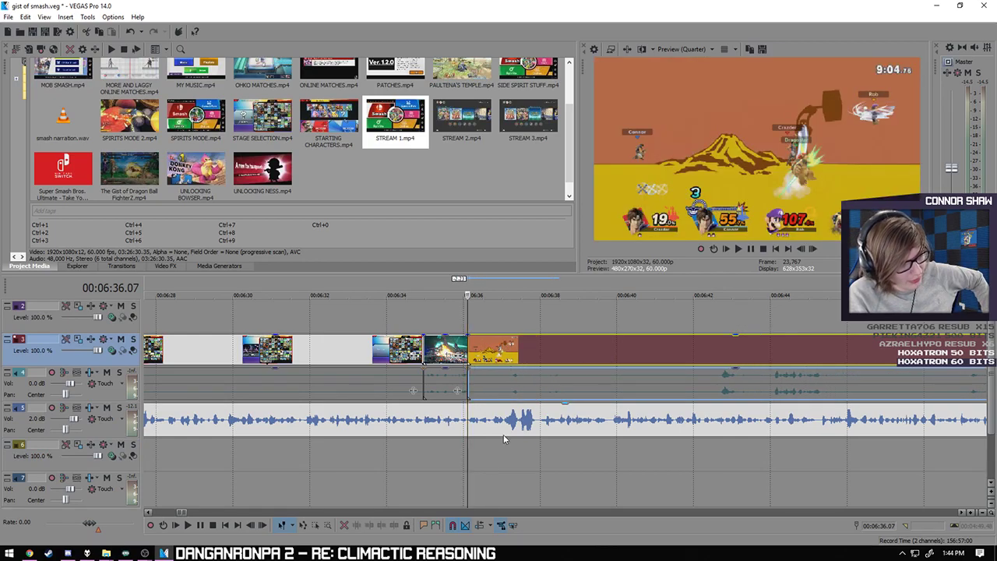
- Play the narration from the STREAM 1 clip's start to check how the footage matches it
click(481, 465)
scroll(489, 465, up, 3)
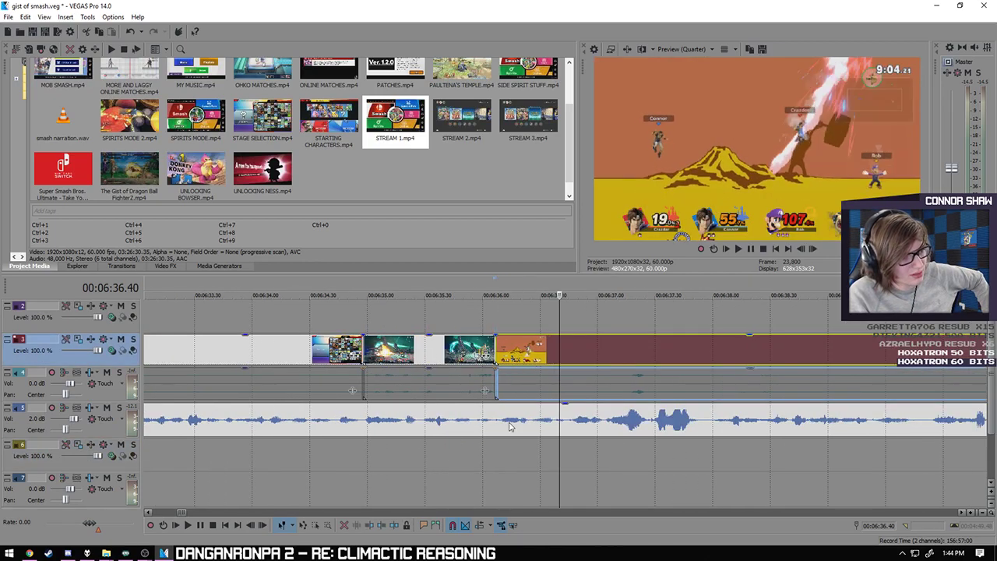
click(495, 461)
click(190, 525)
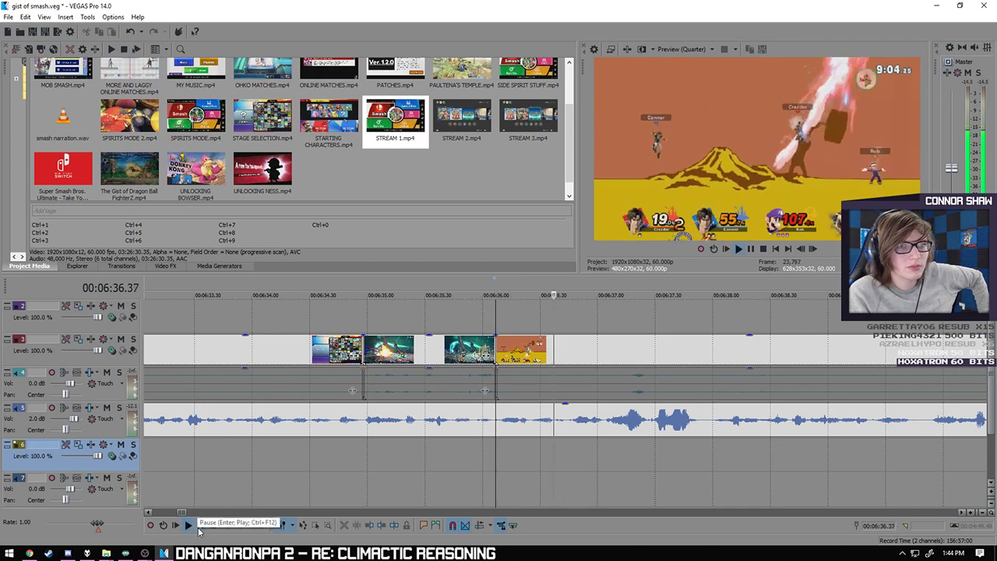
click(201, 525)
scroll(501, 455, up, 1)
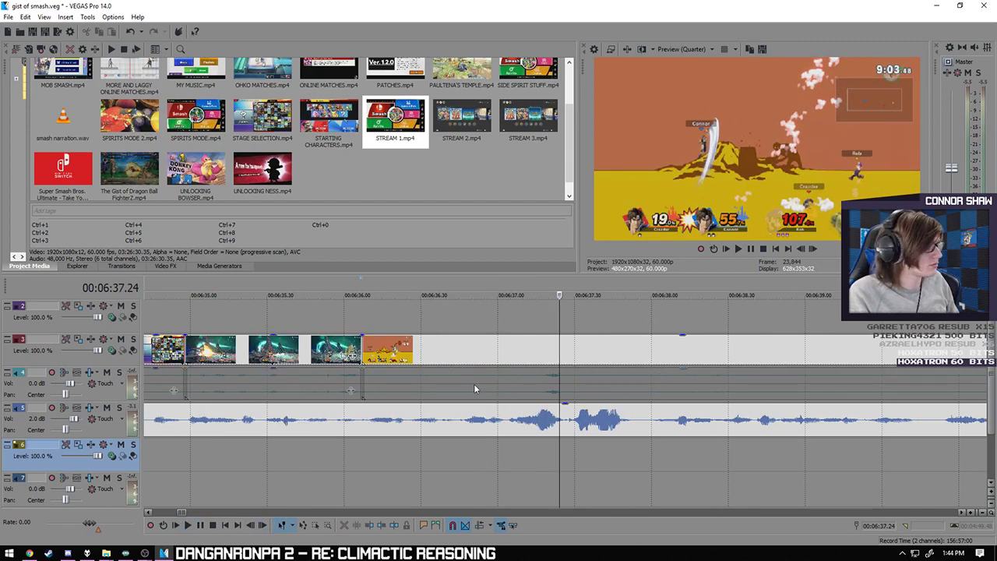
- Trim 44 frames off the STREAM 1 clip's beginning and set it back against the OHKO clip's end
click(427, 360)
mouse_move(405, 353)
mouse_down()
mouse_move(515, 354)
mouse_move(402, 355)
mouse_up()
click(358, 466)
- Locate the narration phrase's end, split the STREAM 1 clip at 00:06:37.09 and delete everything after the split
key(space)
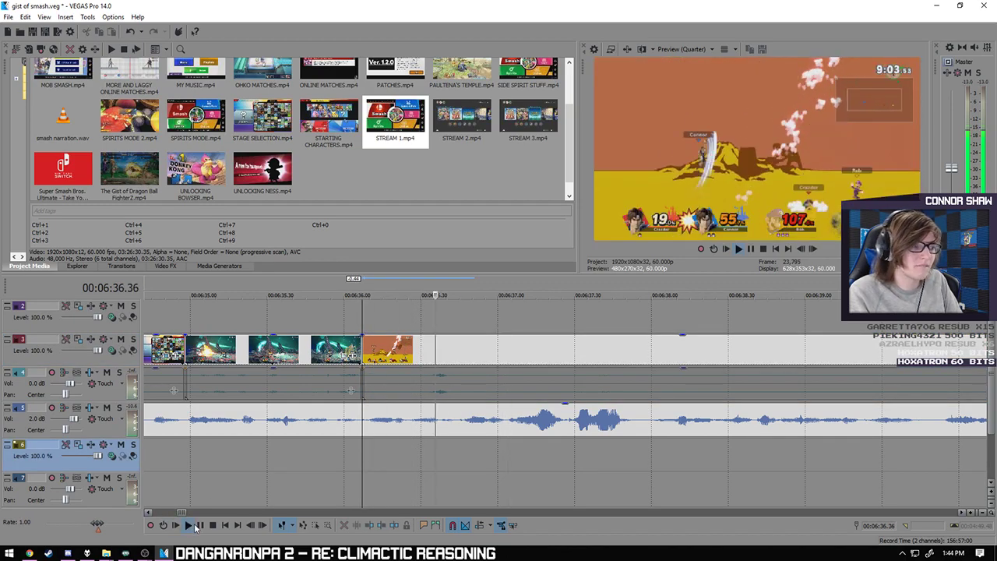
click(199, 525)
scroll(454, 453, up, 5)
click(483, 473)
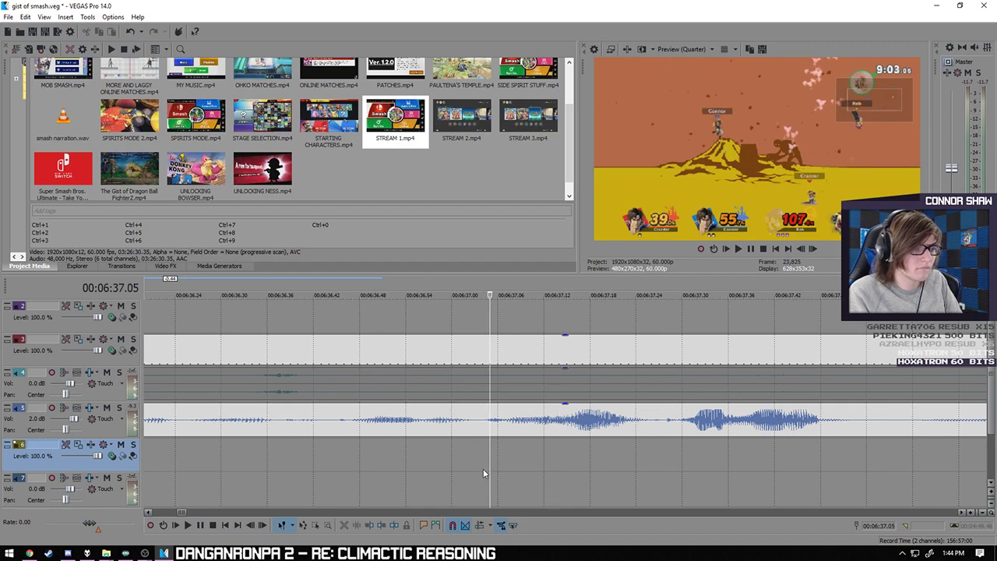
click(199, 526)
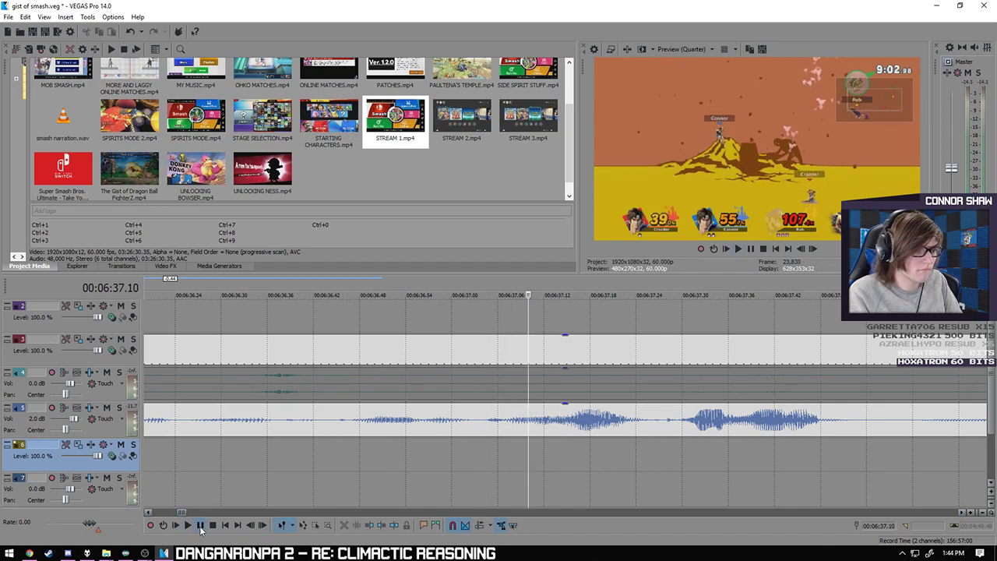
click(524, 357)
key(s)
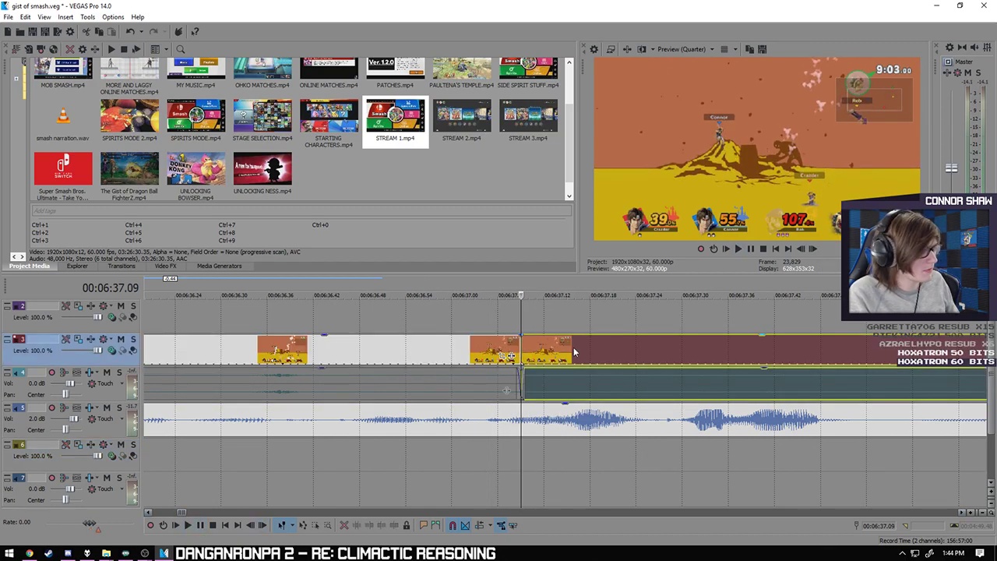
key(Delete)
- Play the narration past the STREAM 1 clip's end, return to 00:06:37.09 and save the project
key(space)
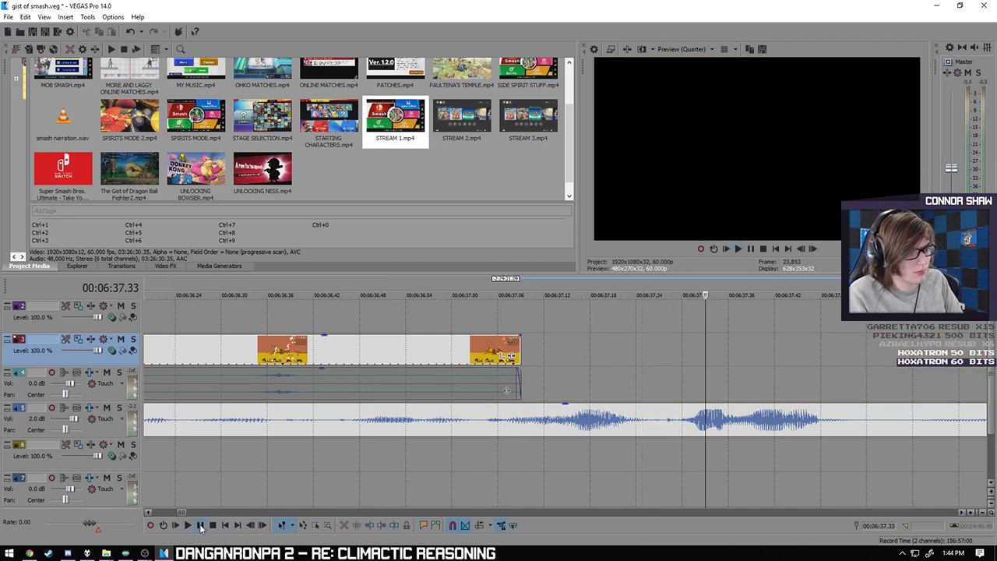
click(514, 464)
scroll(522, 462, down, 10)
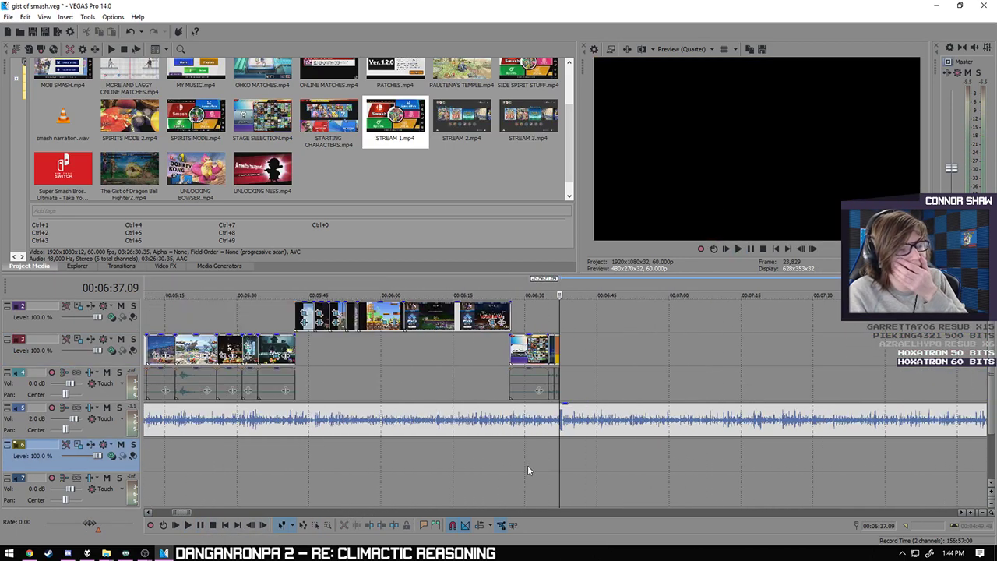
click(33, 31)
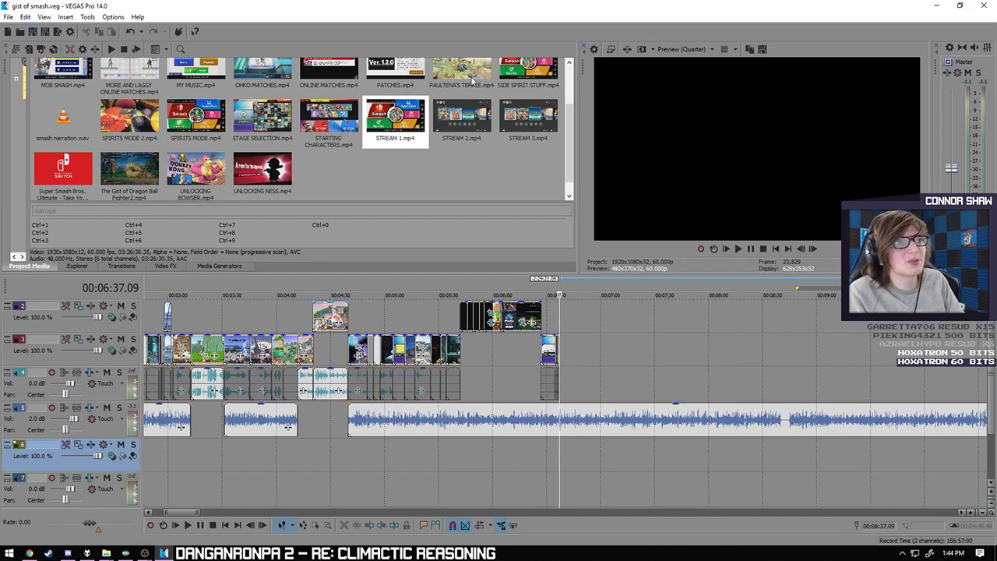
- Add PAULTENA'S TEMPLE.mp4 to the timeline beyond the narration's end and delete its surplus audio tracks
drag(191, 512, 225, 516)
drag(451, 75, 385, 461)
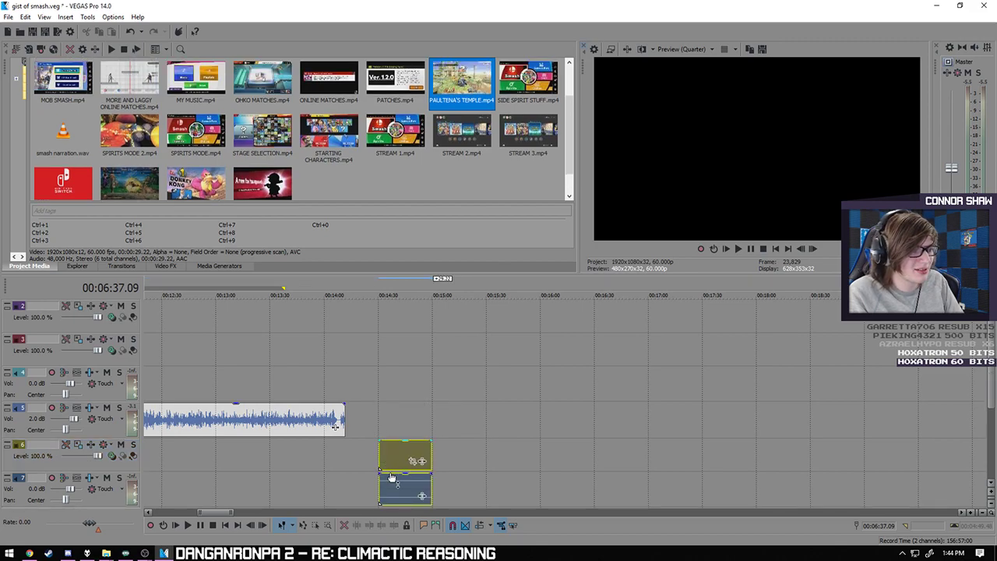
drag(992, 402, 991, 421)
click(125, 474)
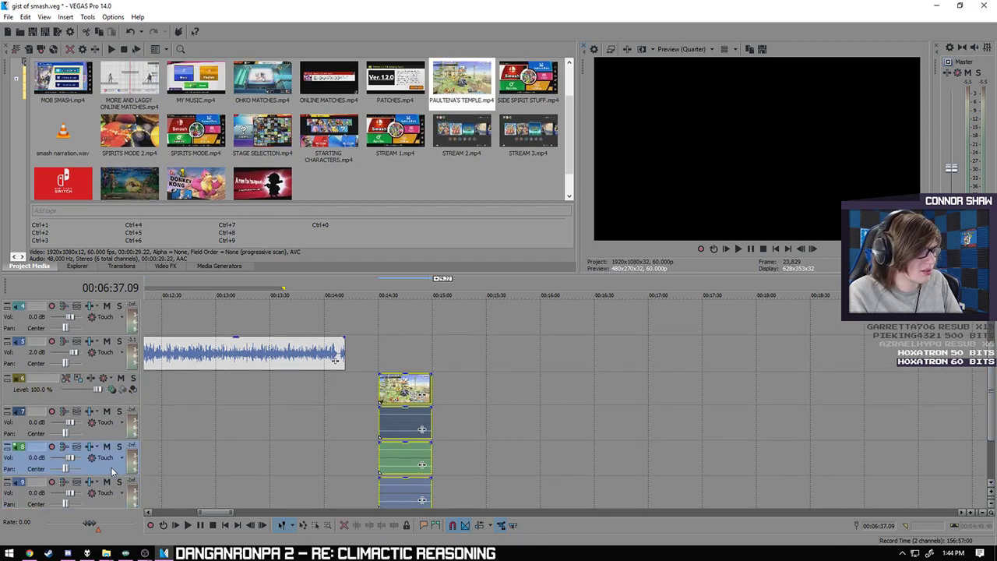
key(Delete)
click(114, 473)
key(Delete)
- Mute the temple clip's remaining audio event
right_click(397, 423)
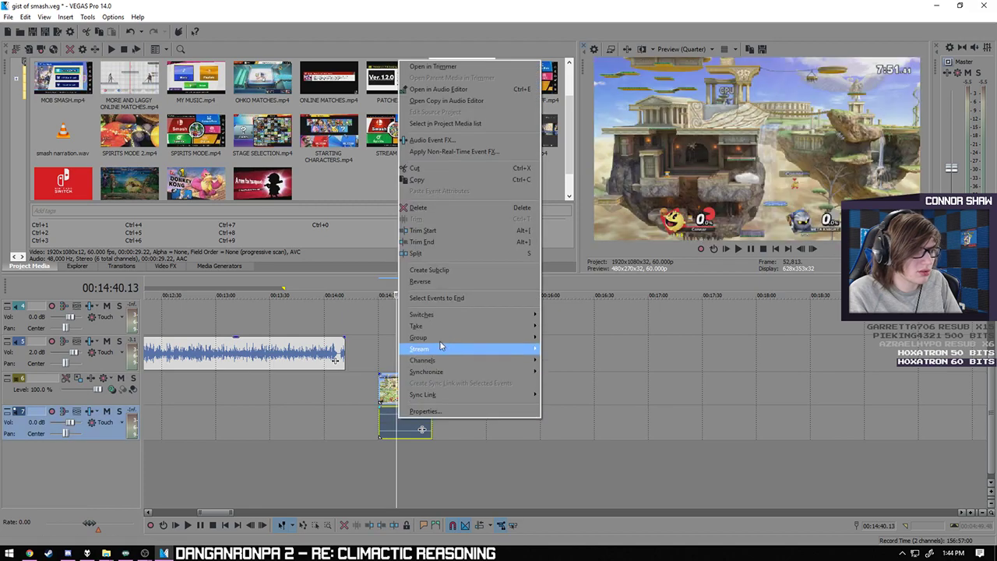
click(542, 411)
scroll(543, 411, up, 3)
scroll(542, 411, up, 3)
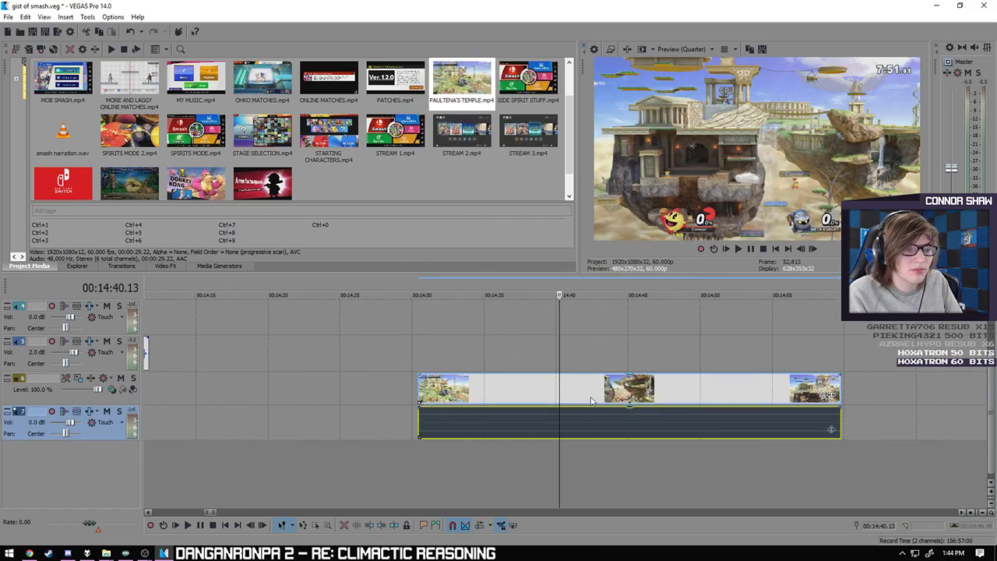
- Examine the temple footage around 00:14:40 for a suitable starting frame
double_click(598, 420)
click(568, 417)
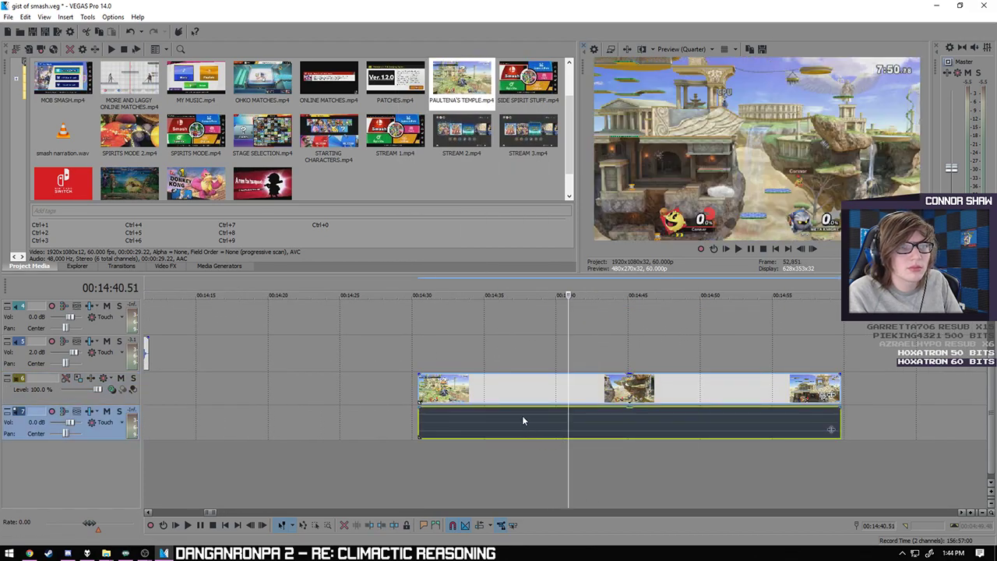
key(Left)
key(Left)
key(Left)
key(Left)
key(Left)
key(Left)
key(Left)
key(Left)
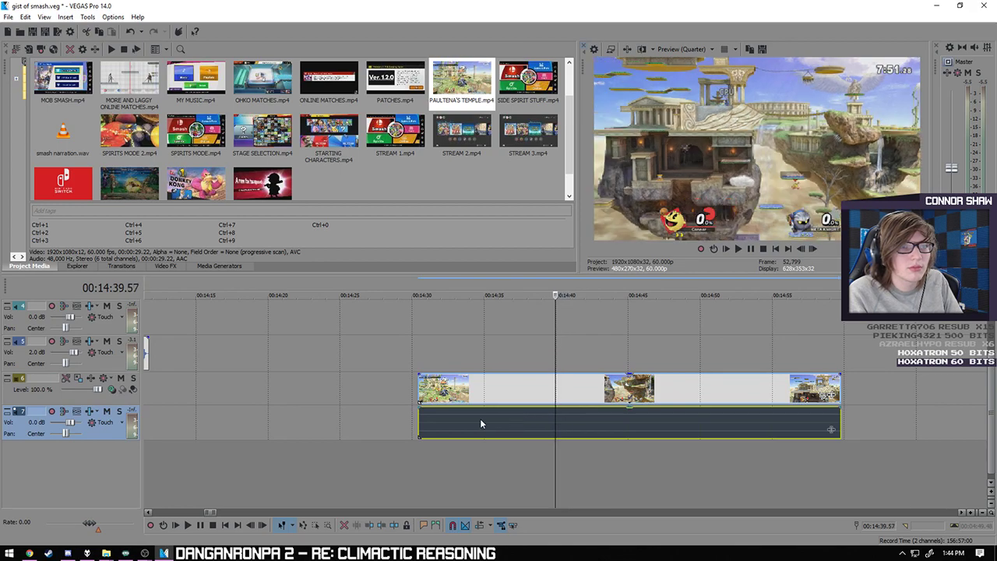
- Step through the temple footage to 00:14:35.33, split the clip there and delete the part before it
click(479, 418)
key(Right)
key(Right)
key(Right)
key(Right)
key(Right)
key(Right)
key(Right)
key(Right)
key(Right)
key(Right)
key(Right)
key(Right)
key(Right)
key(Right)
key(Right)
key(Right)
key(Right)
key(Right)
key(Right)
key(Right)
key(Right)
key(Right)
key(Right)
key(Right)
key(Right)
key(Right)
key(Right)
key(Right)
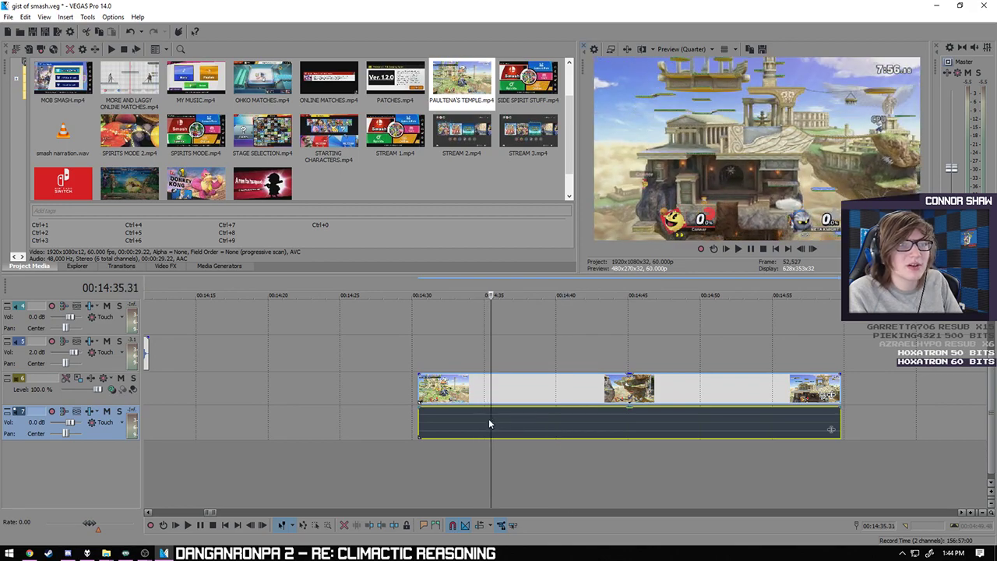
scroll(526, 413, down, 8)
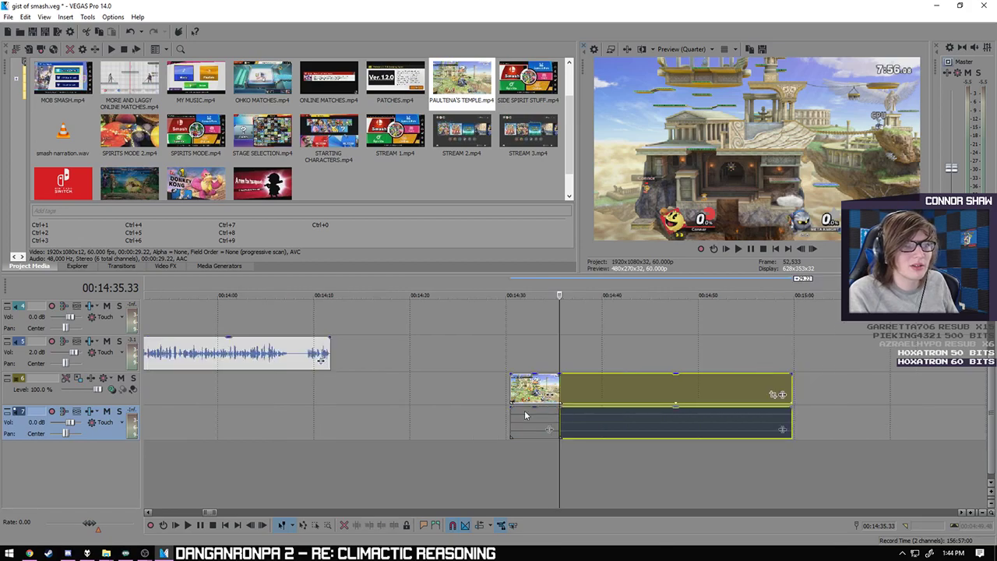
double_click(550, 389)
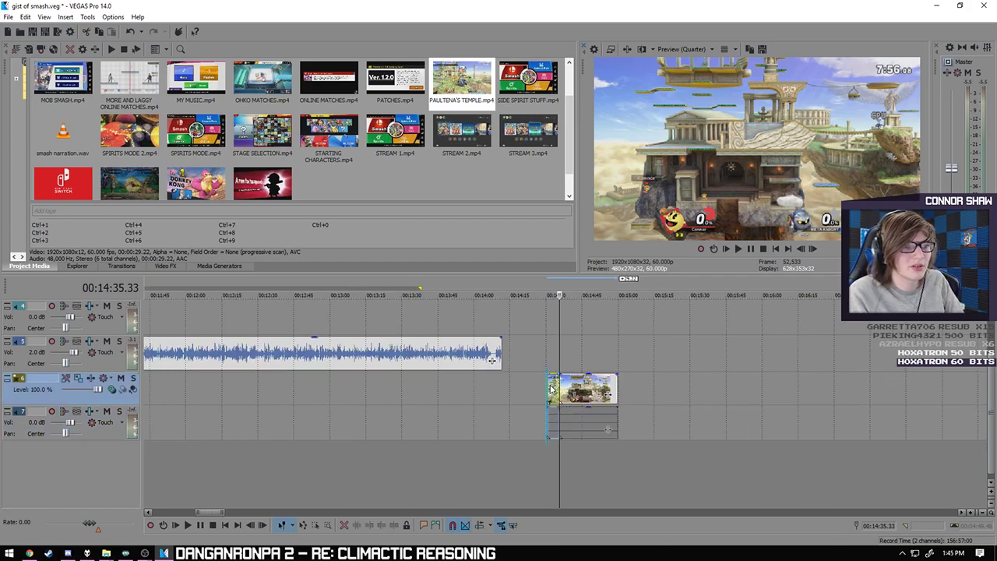
key(Delete)
- Move the remaining temple clip onto track 3 directly after the STREAM 1 clip and return to its start at 00:06:37.09
click(992, 355)
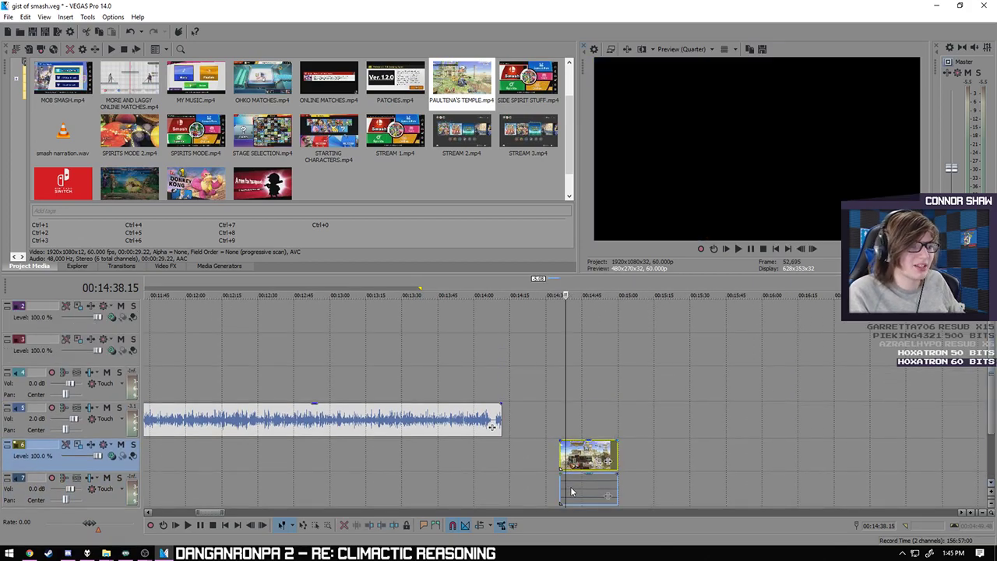
click(577, 461)
scroll(564, 447, down, 6)
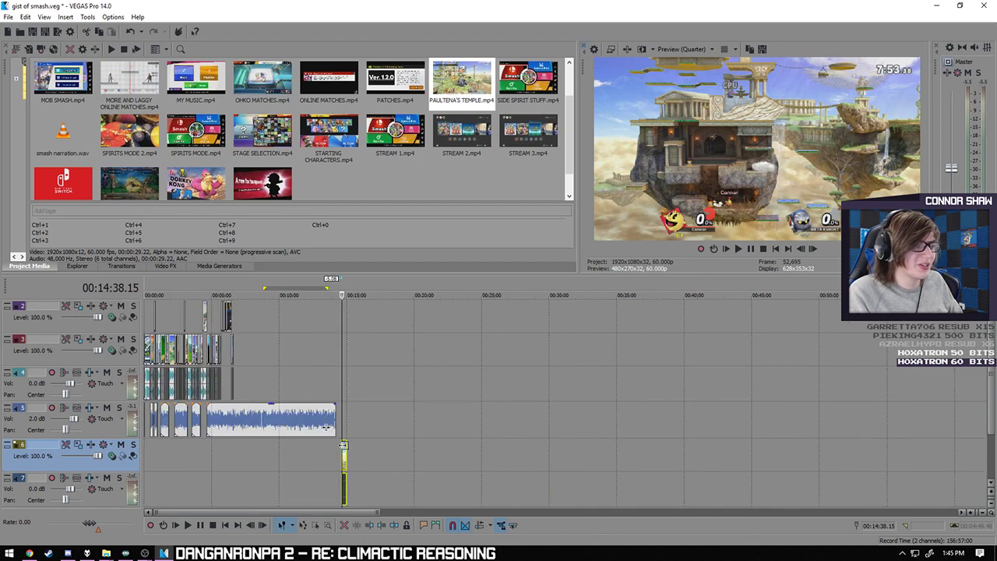
click(248, 345)
scroll(248, 345, up, 6)
drag(605, 340, 423, 328)
scroll(450, 316, up, 6)
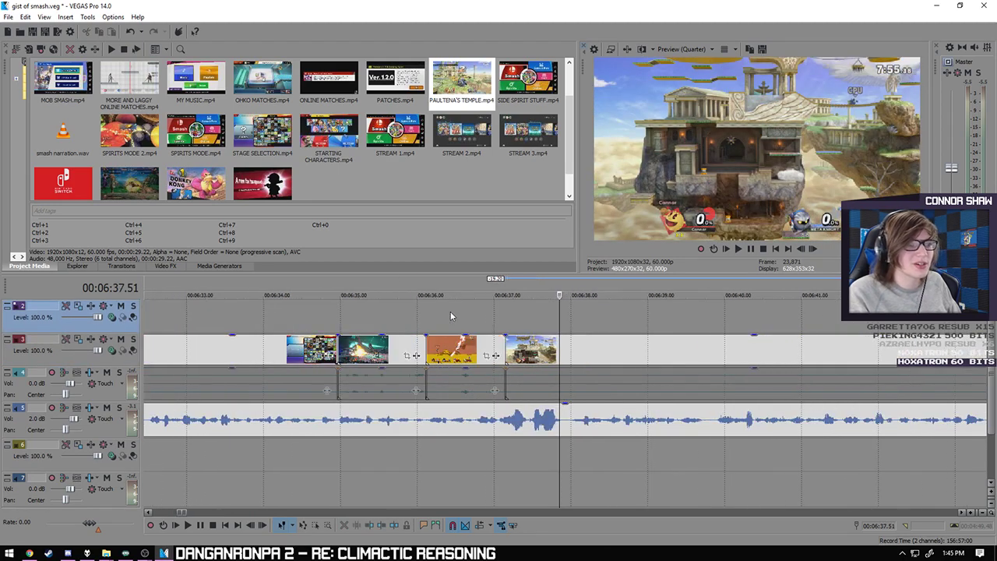
click(505, 336)
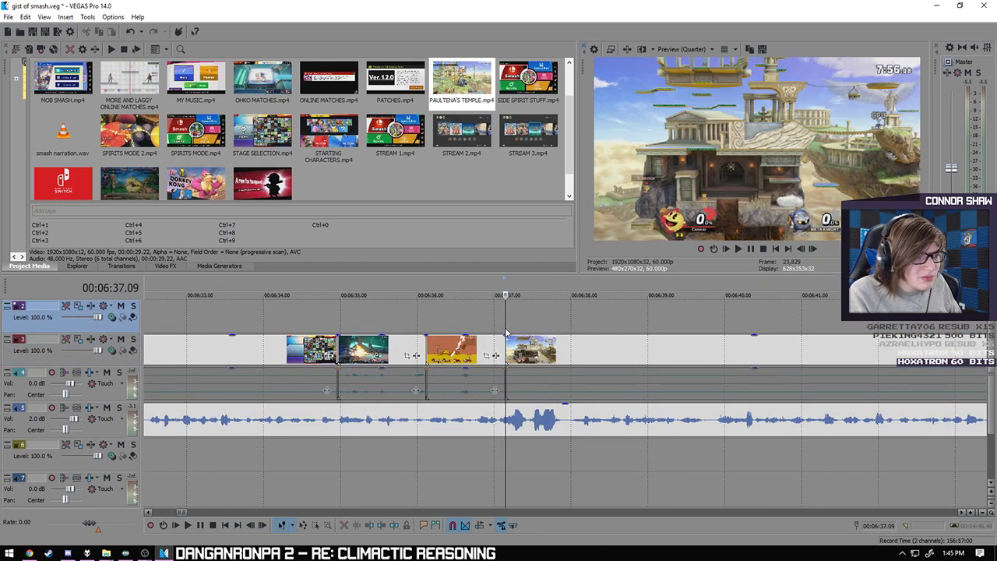
- Play the temple clip against the narration, split it at 00:06:38.01 and delete the part after it
click(187, 525)
click(199, 525)
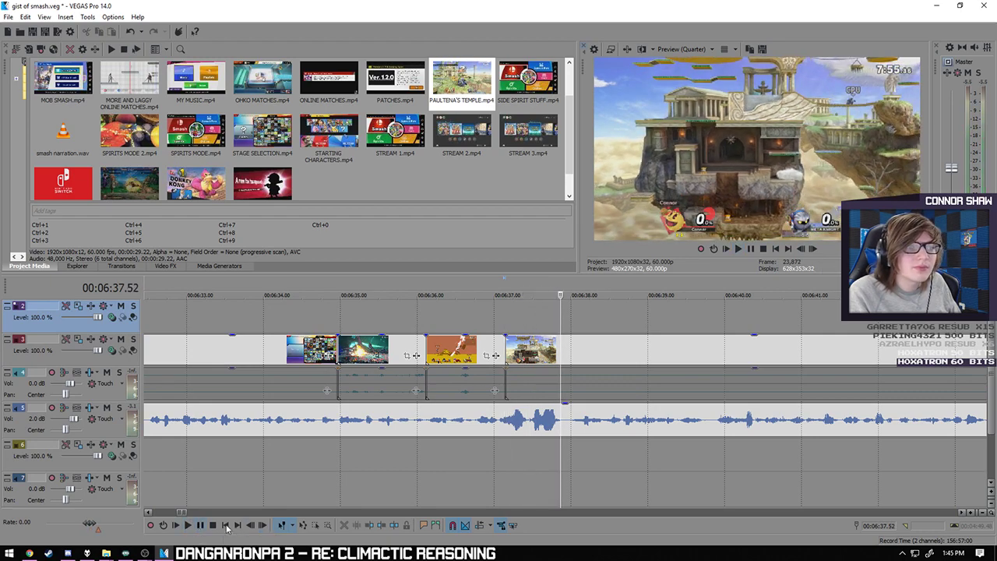
scroll(517, 417, up, 3)
scroll(516, 417, down, 3)
click(187, 526)
click(199, 526)
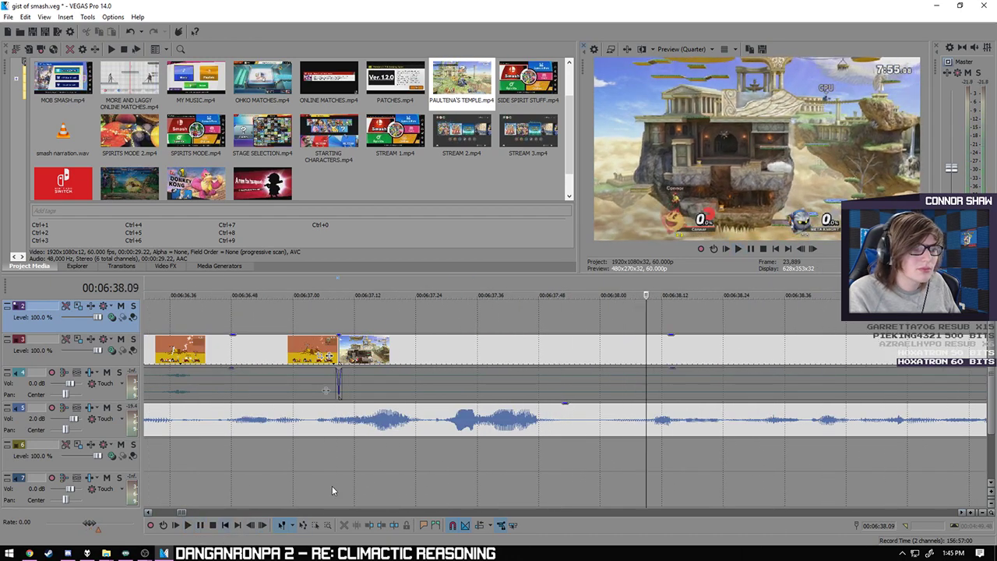
click(598, 391)
key(Right)
key(Right)
key(s)
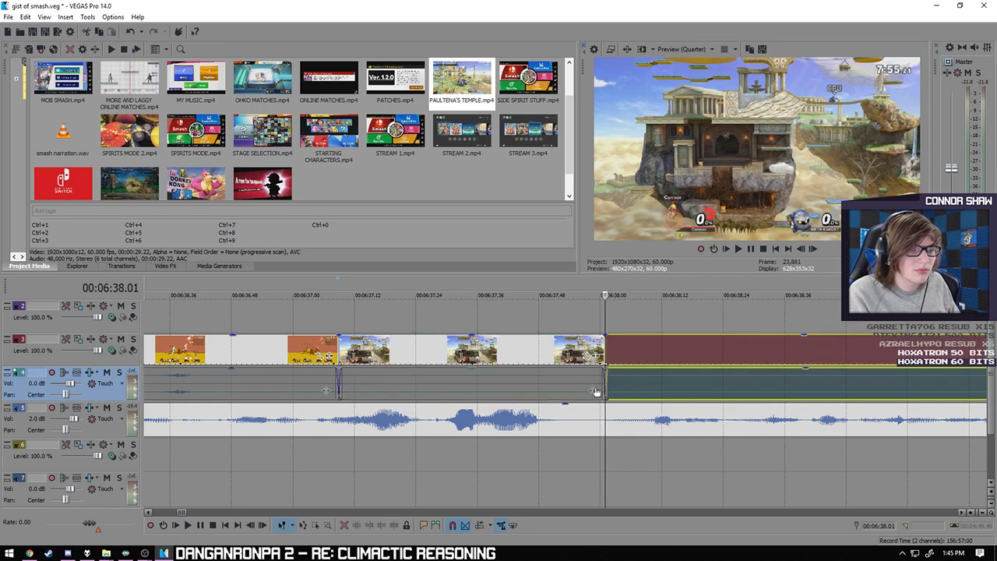
key(Delete)
- Listen to the narration following the temple clip and return to the clip's end at 00:06:38.01
key(space)
scroll(579, 476, down, 3)
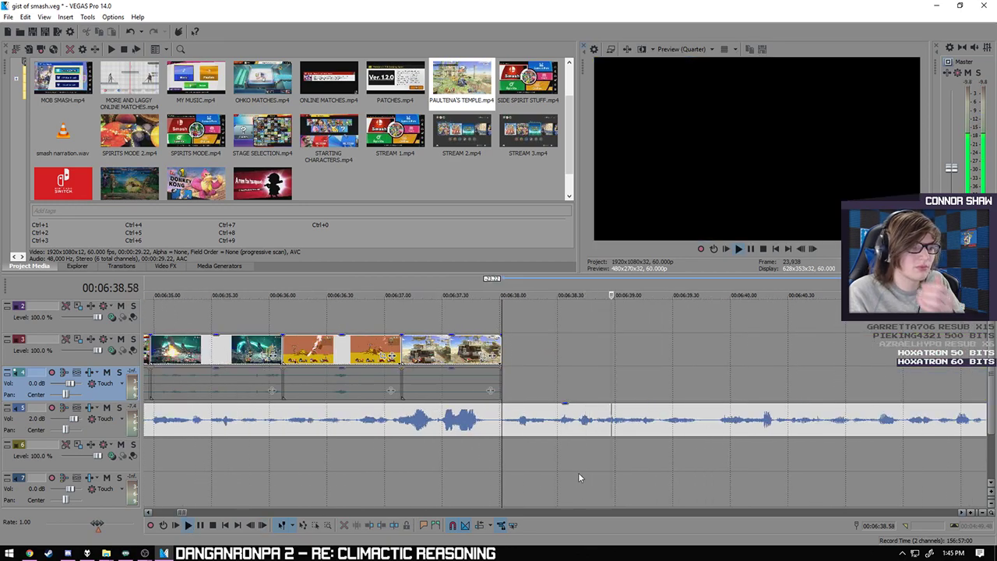
scroll(578, 465, down, 2)
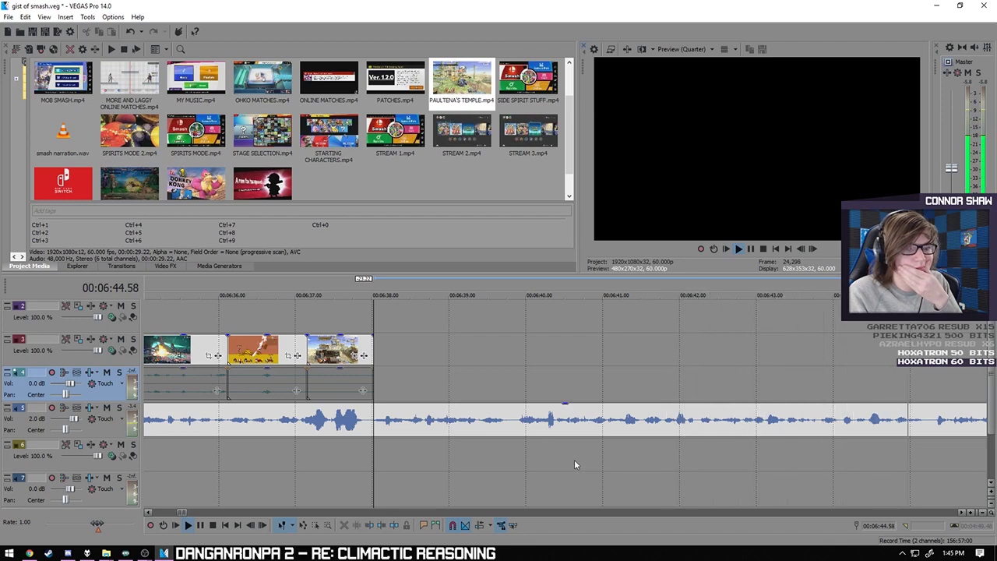
scroll(575, 460, down, 4)
click(201, 527)
click(406, 445)
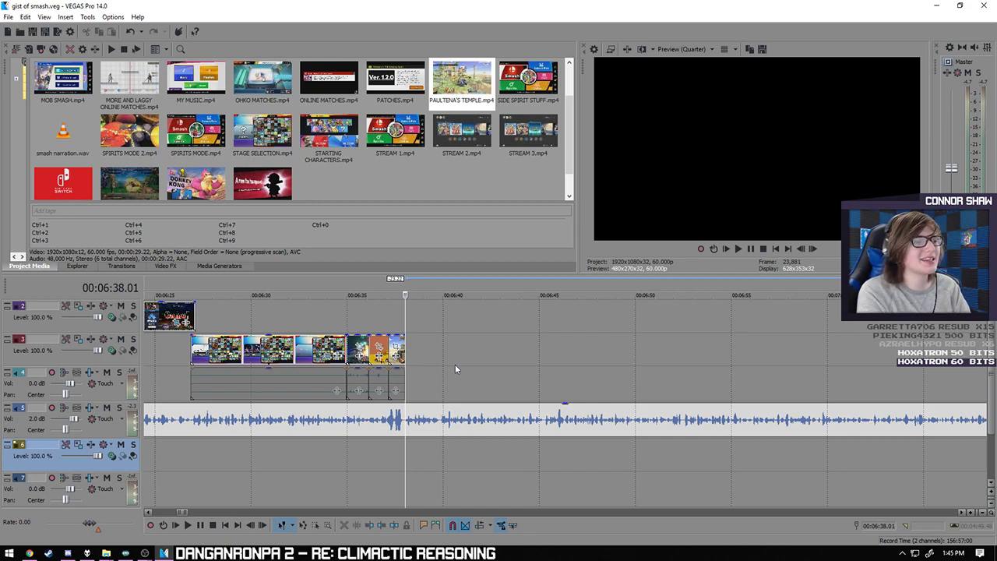
- Review the earlier edit from 00:05:59.49 into the EVO tournament footage
scroll(332, 490, down, 5)
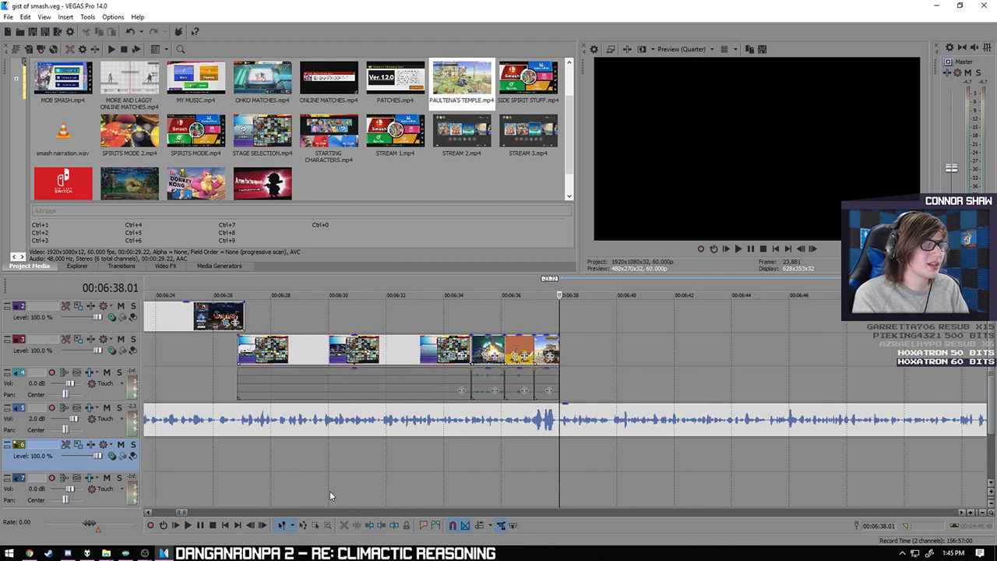
click(227, 472)
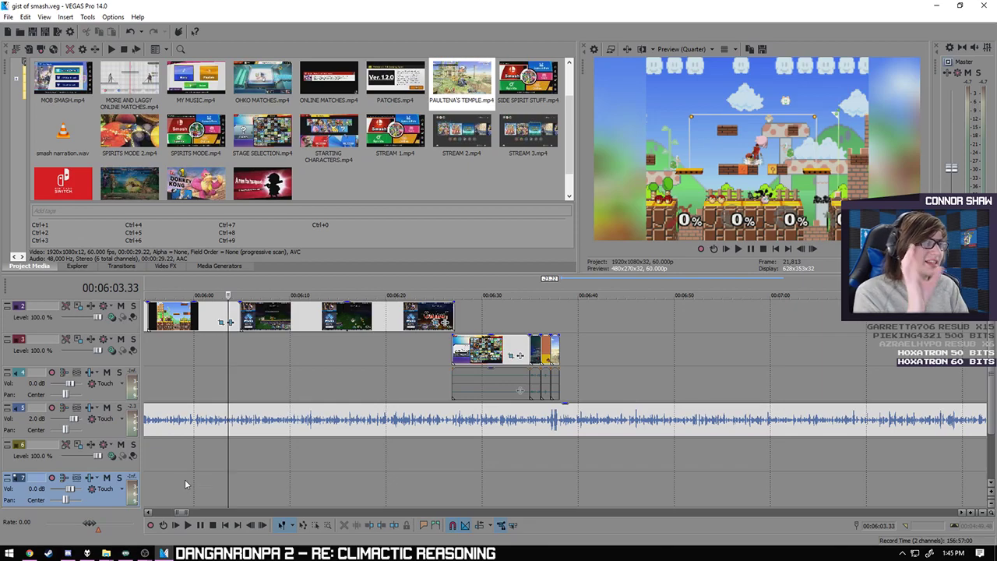
click(187, 526)
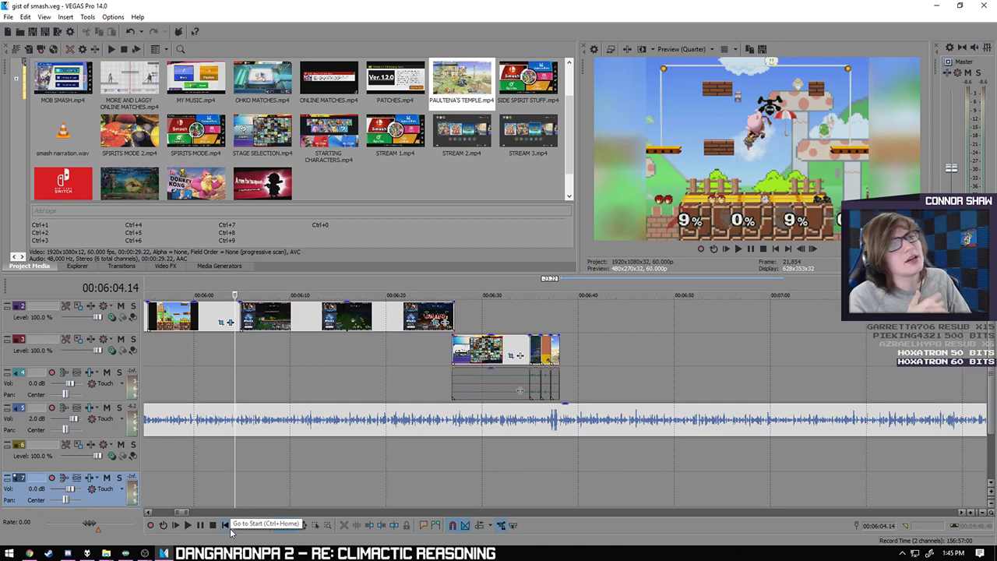
click(165, 481)
click(191, 481)
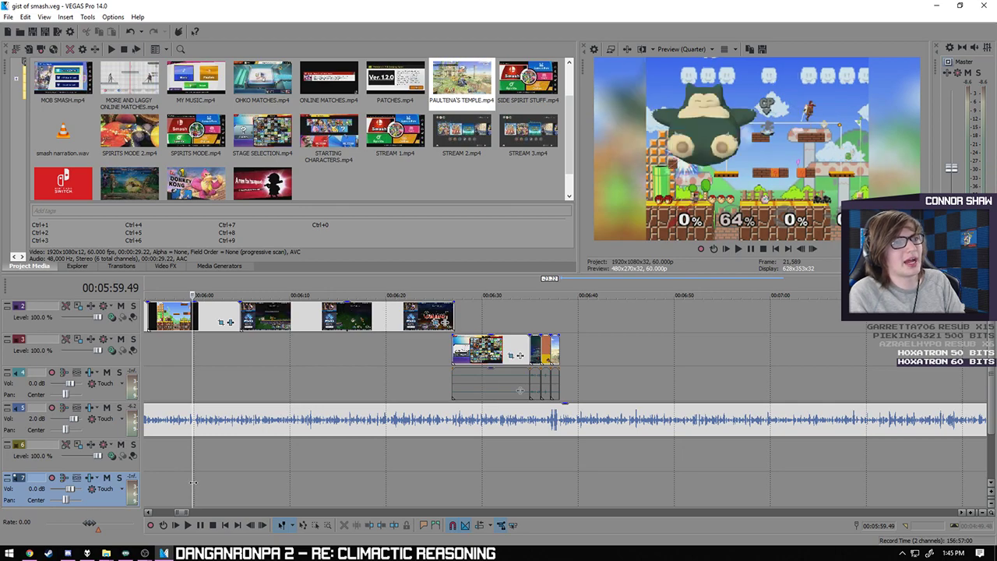
click(190, 526)
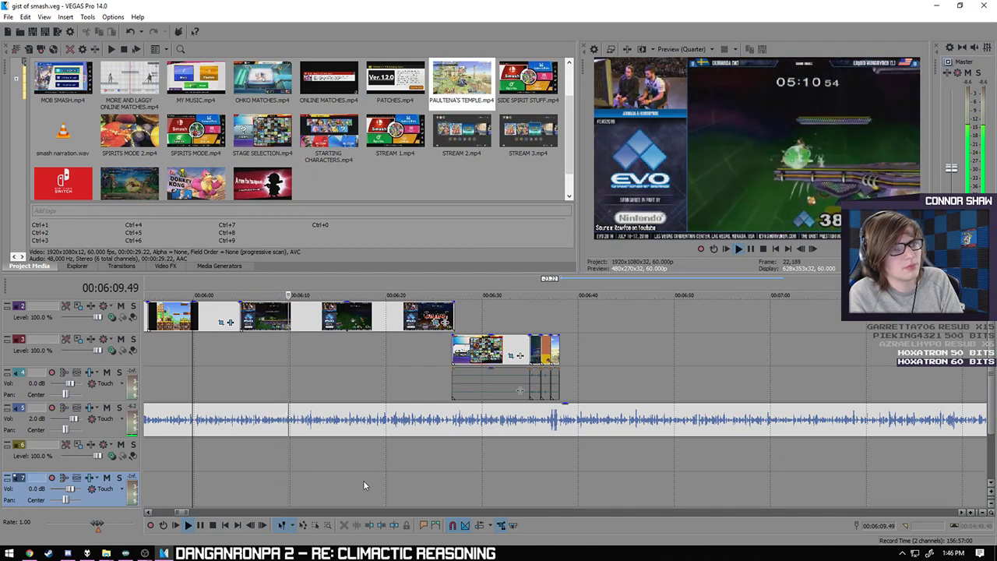
click(200, 525)
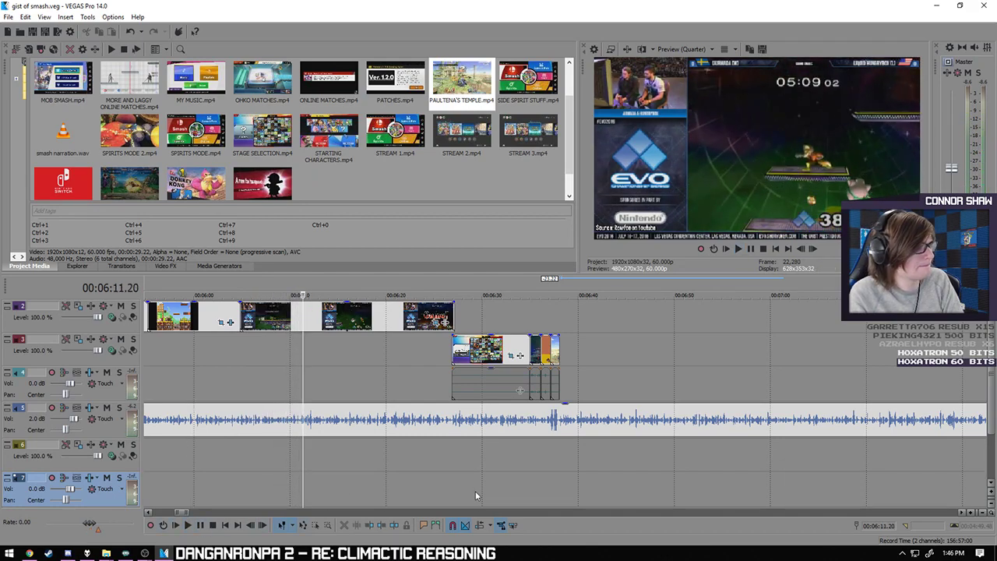
- Replay the narration from 00:06:38.01 to judge what footage the next lines need
click(567, 479)
click(558, 473)
scroll(557, 472, up, 3)
click(201, 526)
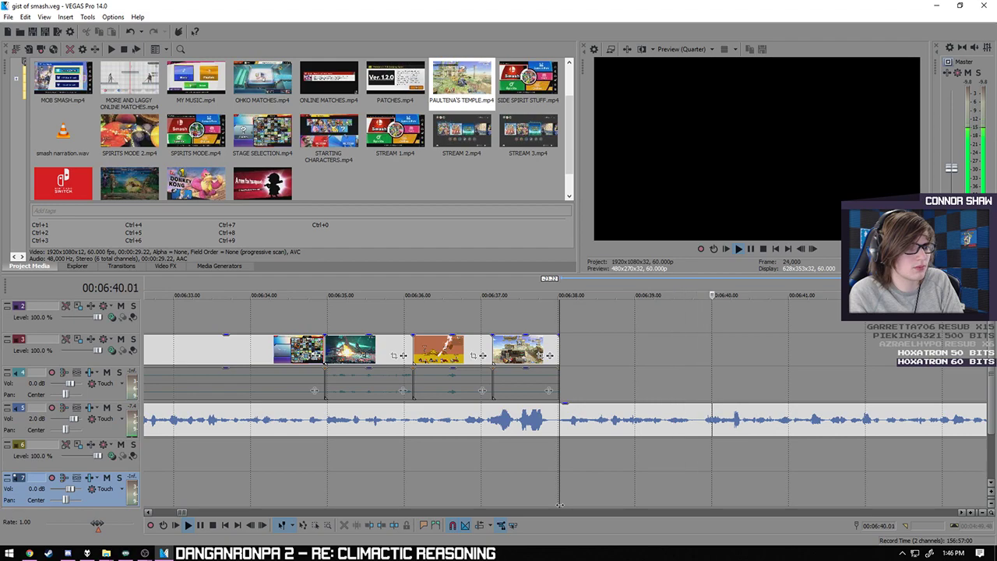
scroll(560, 505, down, 2)
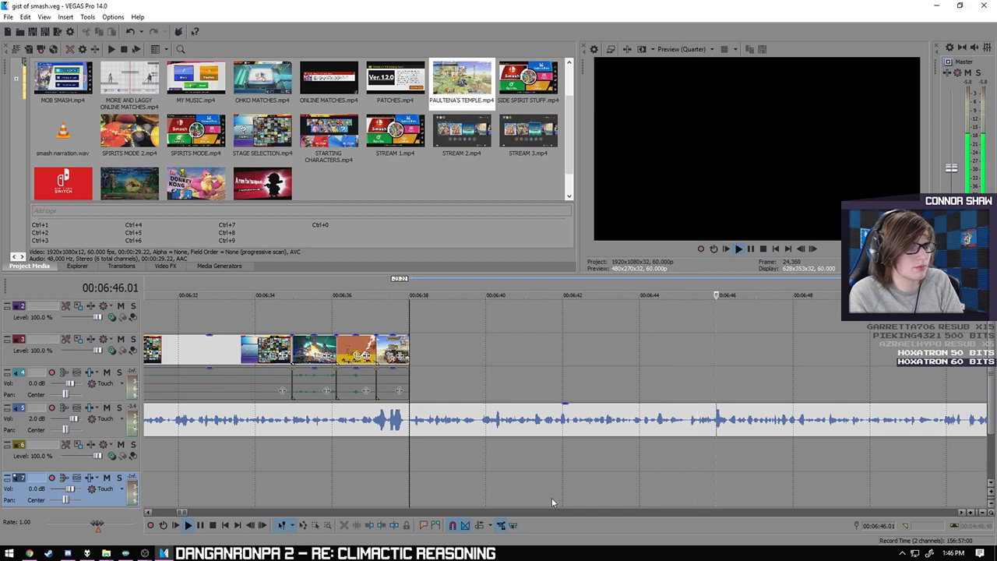
scroll(550, 496, down, 3)
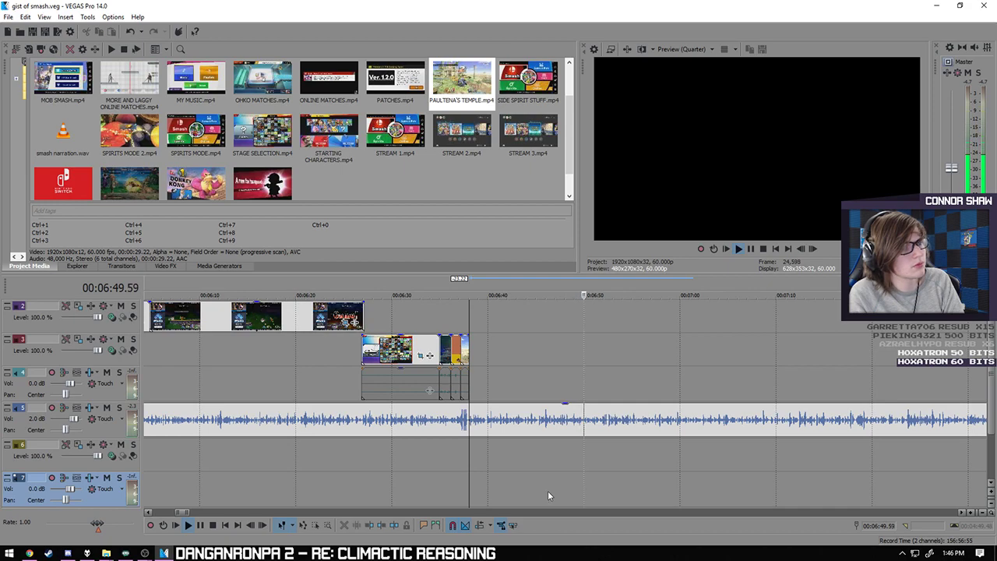
key(space)
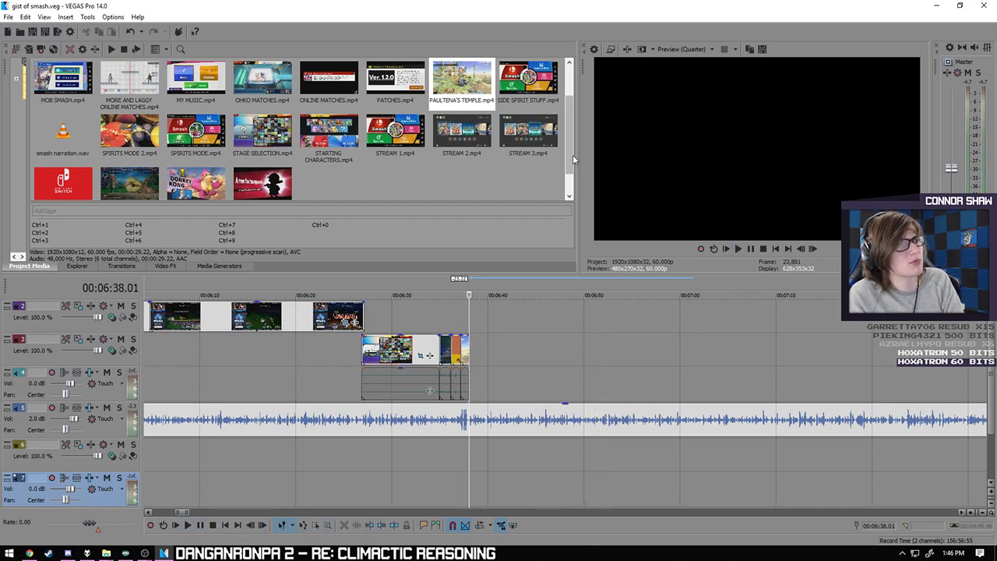
- Place STREAM 1.mp4 on track 6 past the end of the narration and remove its extra audio tracks
scroll(570, 168, down, 2)
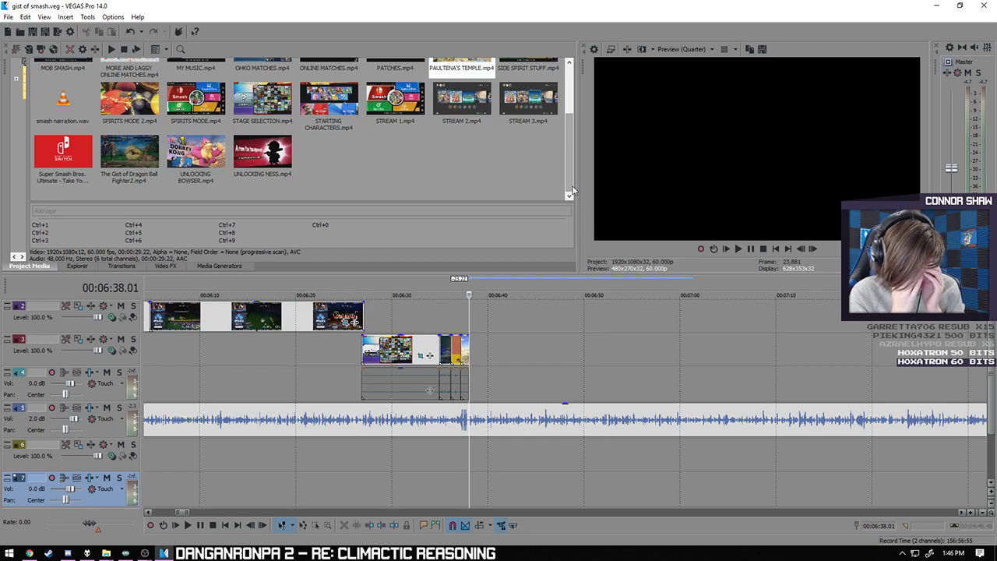
scroll(635, 352, down, 10)
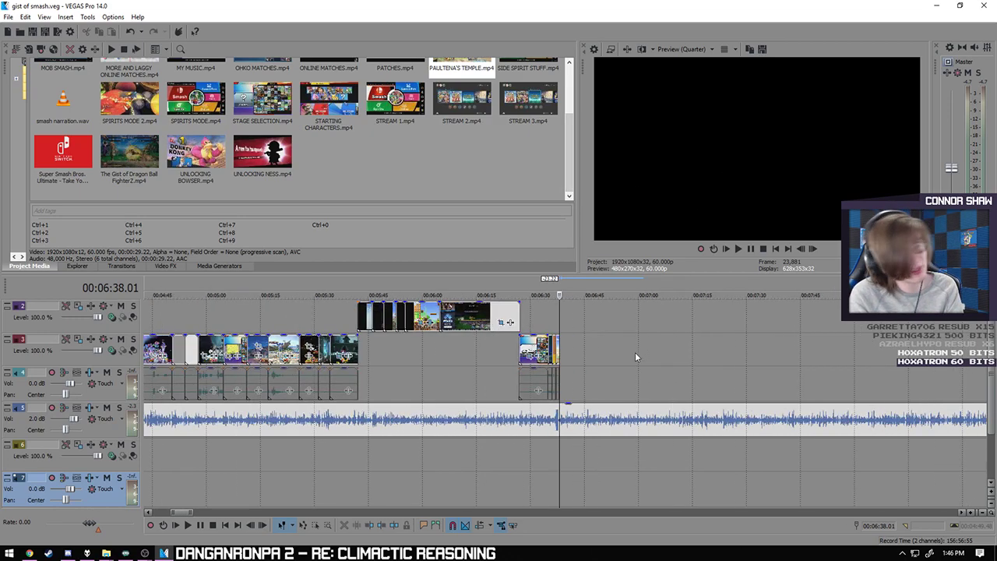
click(549, 450)
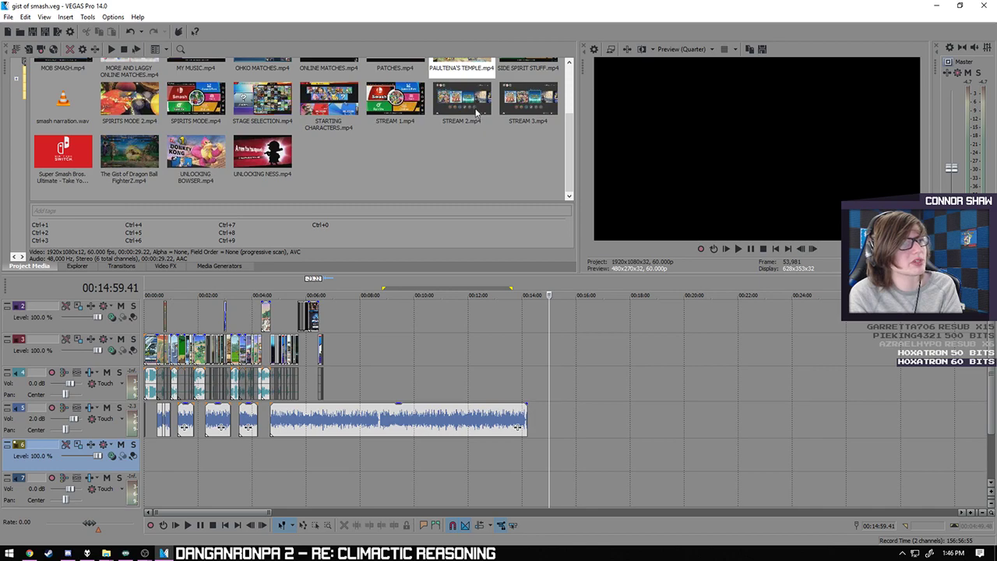
drag(415, 100, 563, 460)
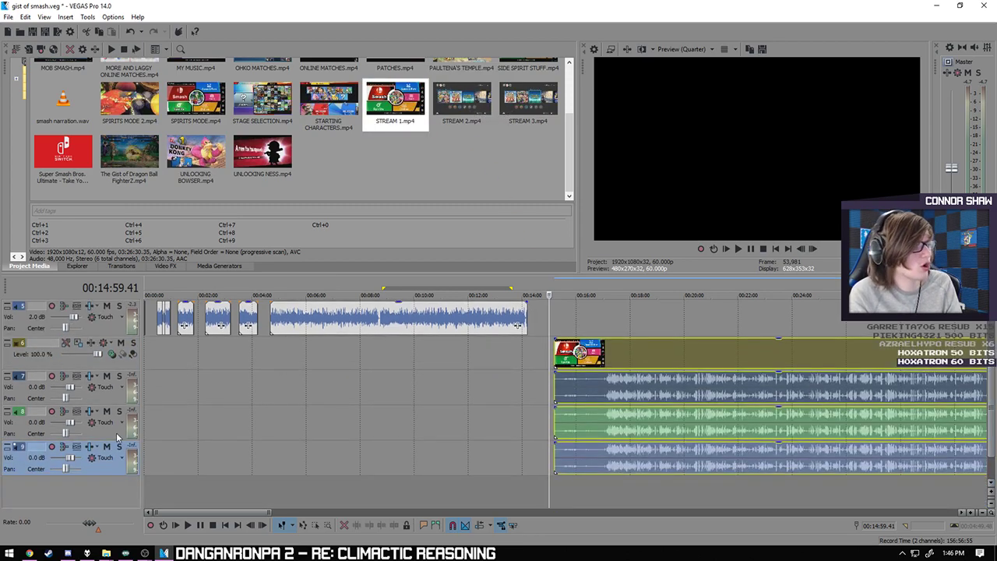
click(114, 437)
key(Delete)
- Search through the STREAM 1 footage for a suitable gameplay moment
click(647, 423)
scroll(647, 423, down, 4)
click(637, 427)
click(741, 430)
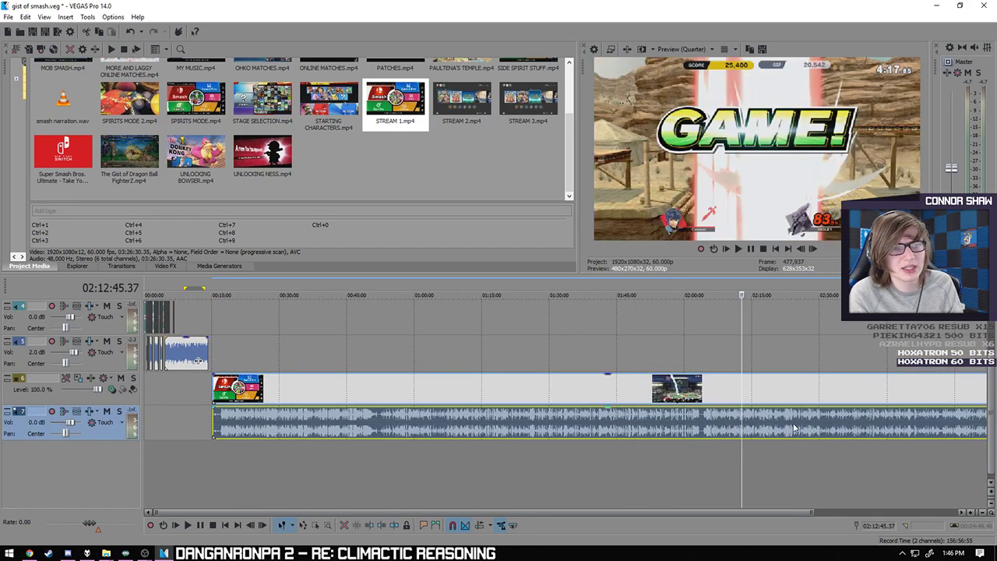
click(840, 421)
click(908, 418)
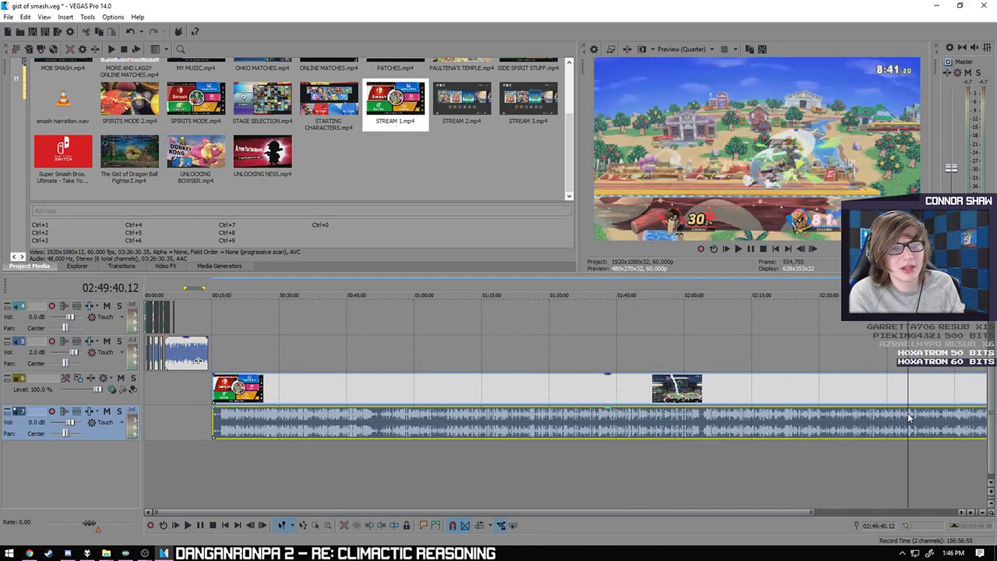
scroll(819, 433, down, 2)
click(795, 426)
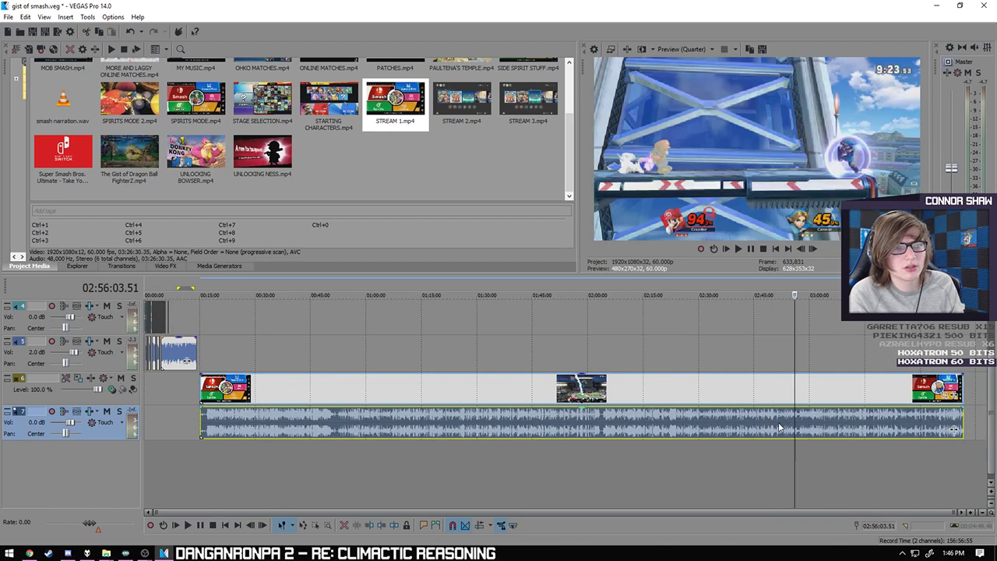
click(829, 423)
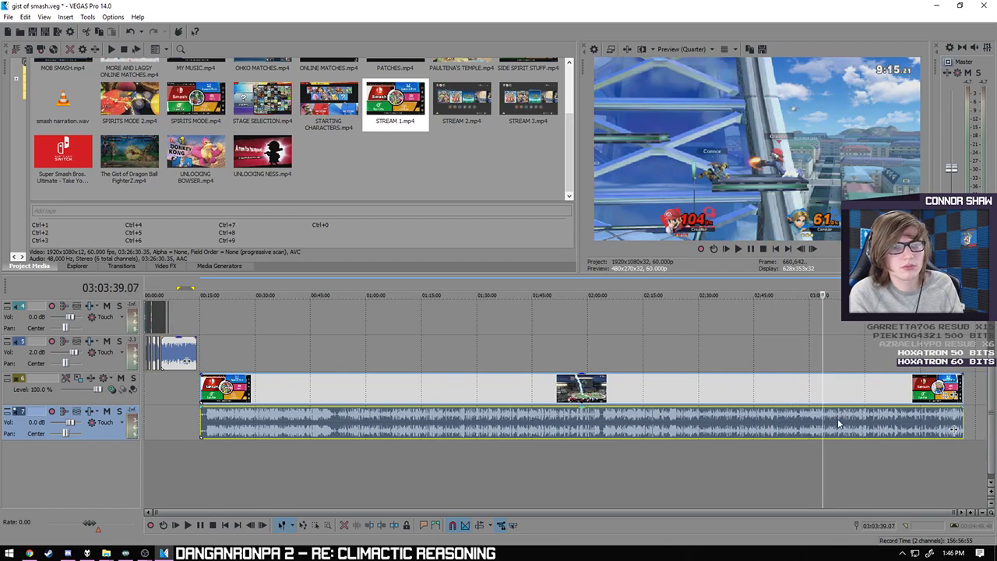
click(838, 421)
click(874, 419)
click(893, 418)
click(903, 417)
click(914, 416)
click(795, 434)
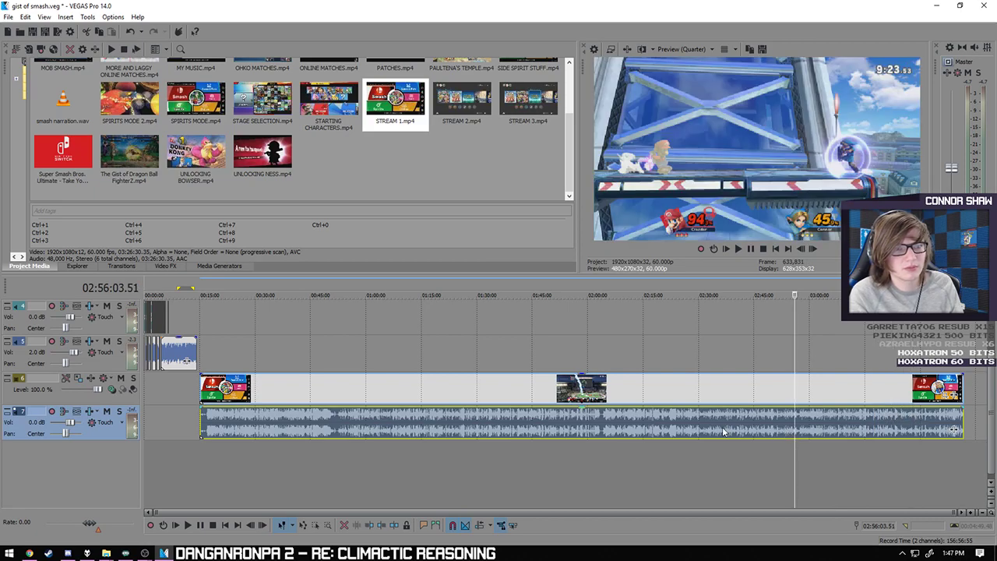
click(723, 431)
click(669, 433)
click(615, 431)
click(647, 430)
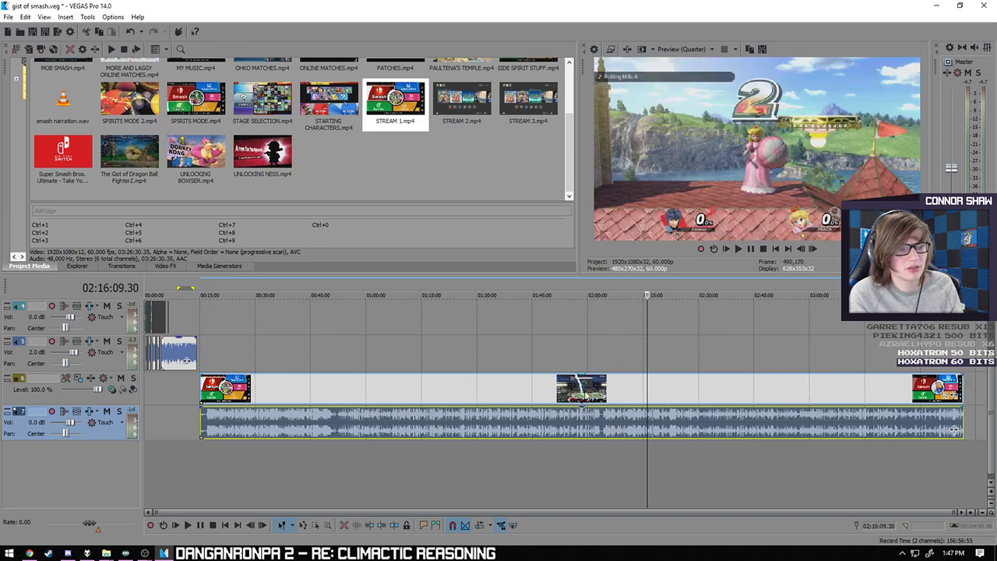
- Replace the STREAM 1 clip on track 6 with STREAM 3.mp4 at about 00:30:00 and remove its extra audio tracks
click(585, 394)
key(Delete)
drag(514, 91, 331, 384)
drag(260, 394, 259, 394)
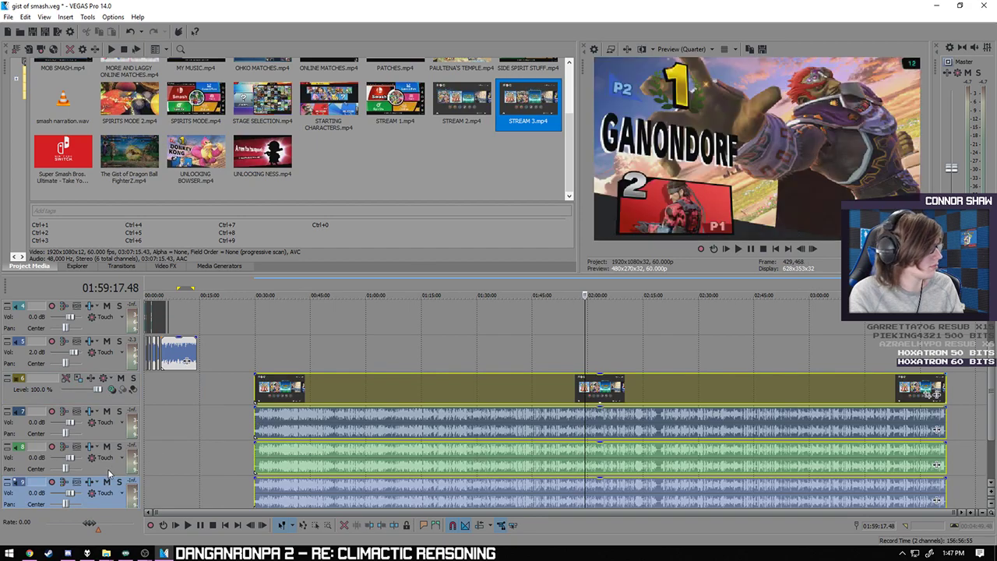
click(109, 468)
key(Delete)
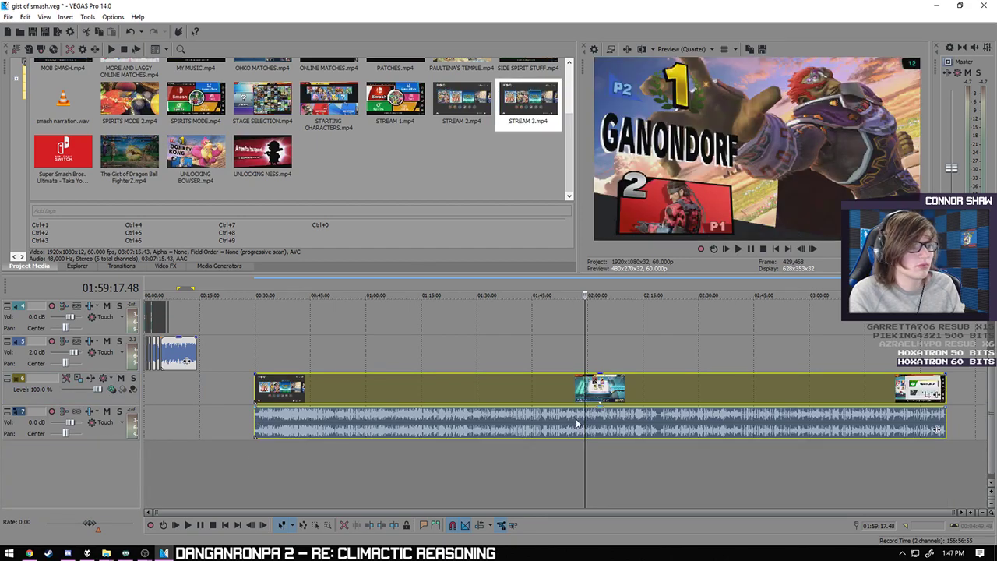
- Mute the audio event of the STREAM 3 clip
click(579, 421)
right_click(610, 424)
mouse_move(647, 317)
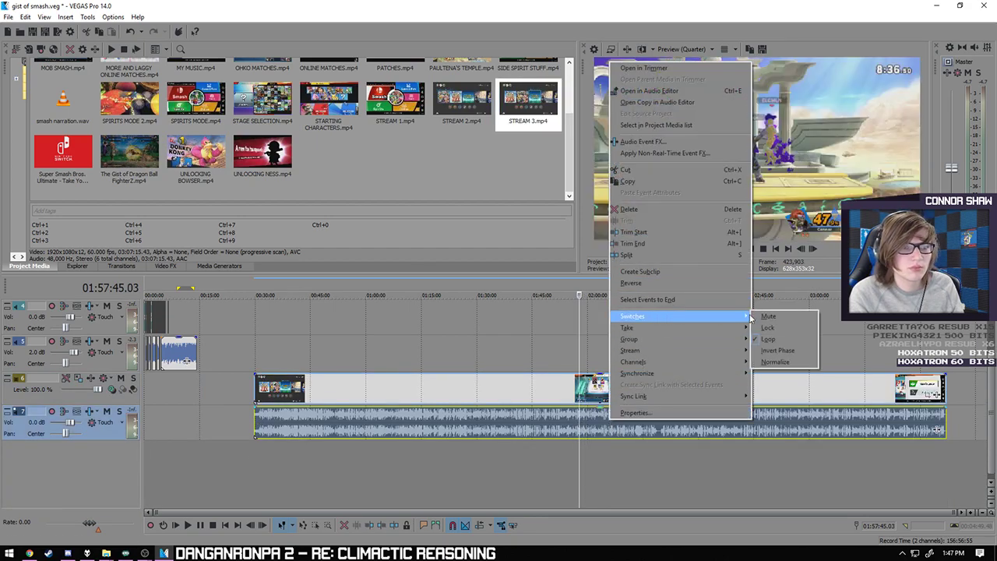
click(779, 316)
- Skim the STREAM 3 footage from 02:04:12 to around 03:10:00 for a suitable gameplay moment
click(602, 431)
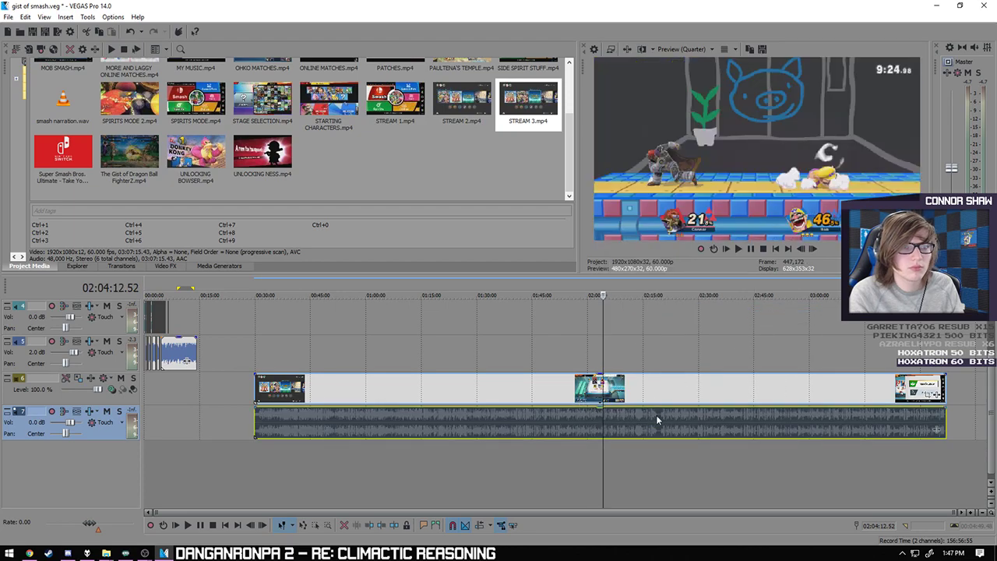
click(635, 415)
click(693, 418)
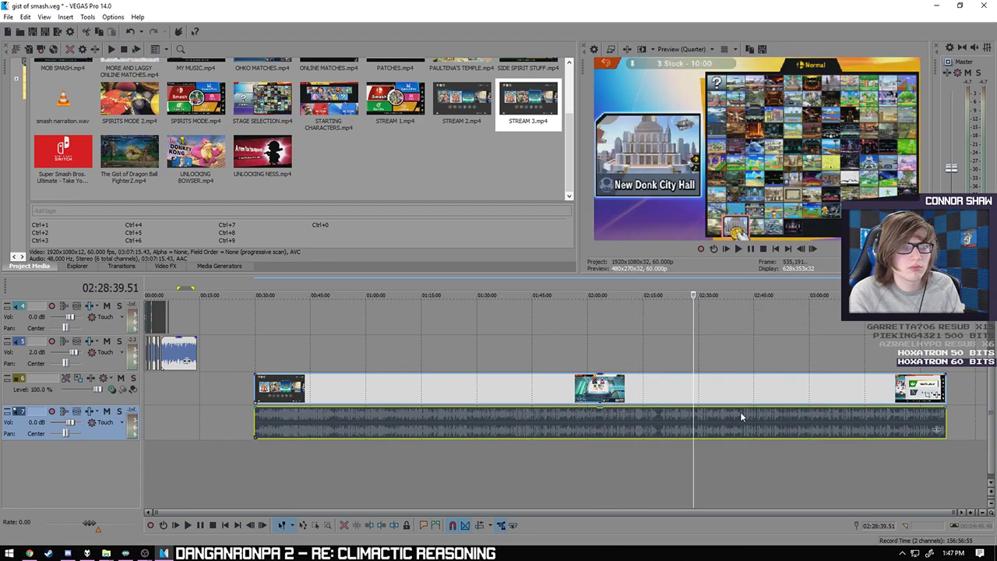
click(709, 412)
click(740, 415)
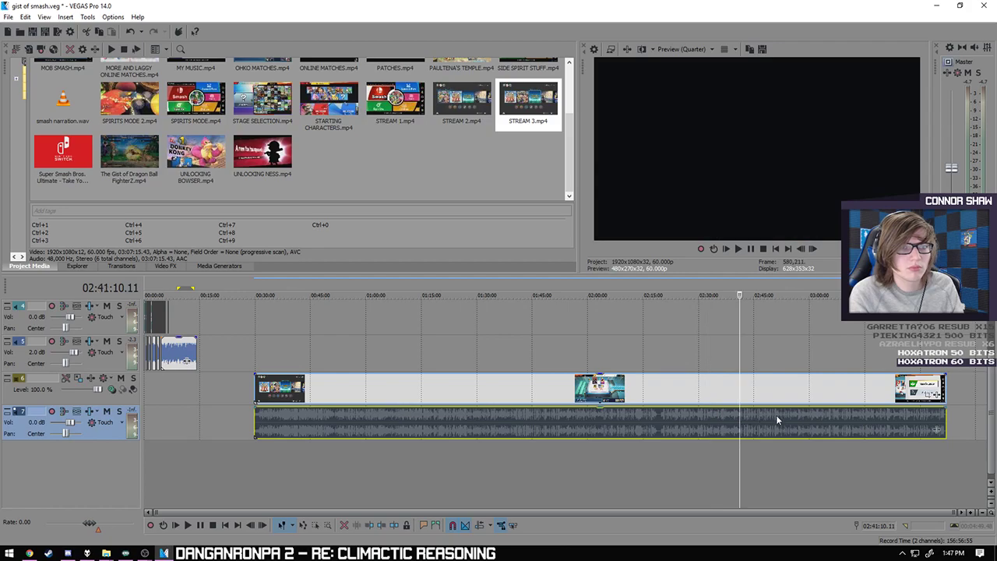
click(776, 417)
click(822, 415)
click(869, 414)
click(863, 415)
- Skim the STREAM 3 footage from 03:10:51 to about 03:32:25 for a suitable gameplay moment
scroll(863, 414, up, 5)
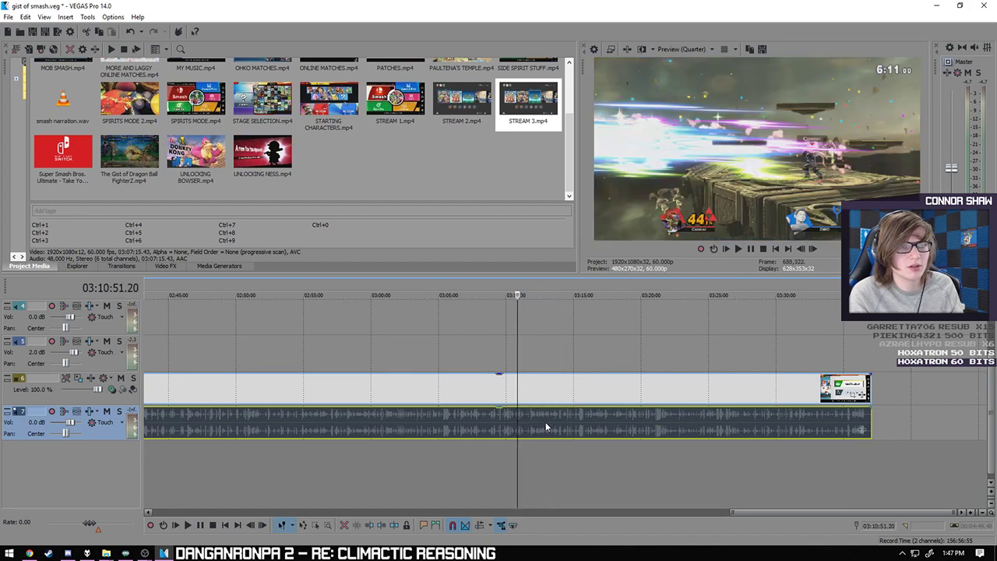
key(Right)
key(Right)
key(Right)
key(Right)
key(Right)
key(Right)
key(Right)
key(Right)
key(Right)
key(Right)
key(Right)
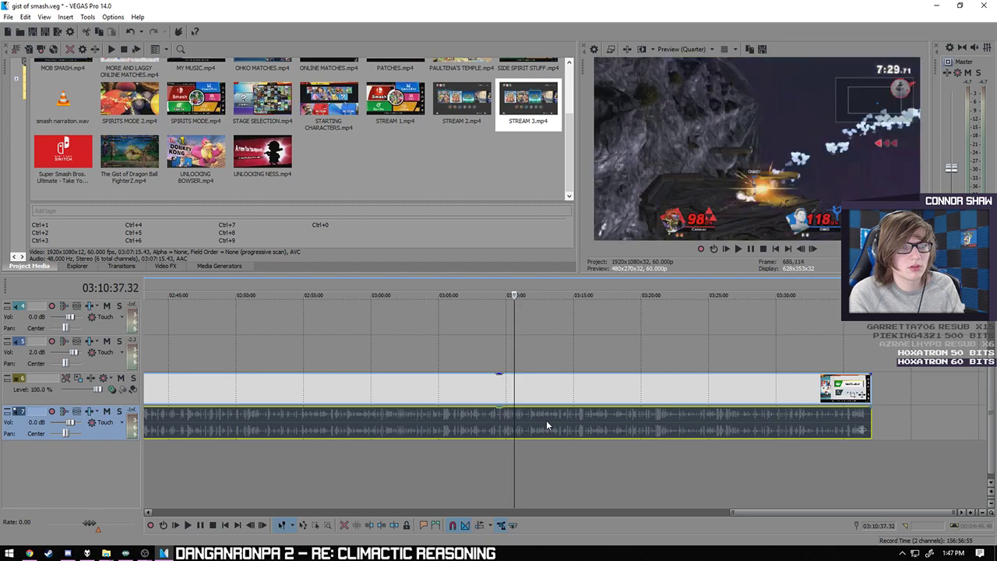
click(649, 413)
click(727, 412)
click(772, 414)
click(809, 419)
scroll(808, 418, down, 3)
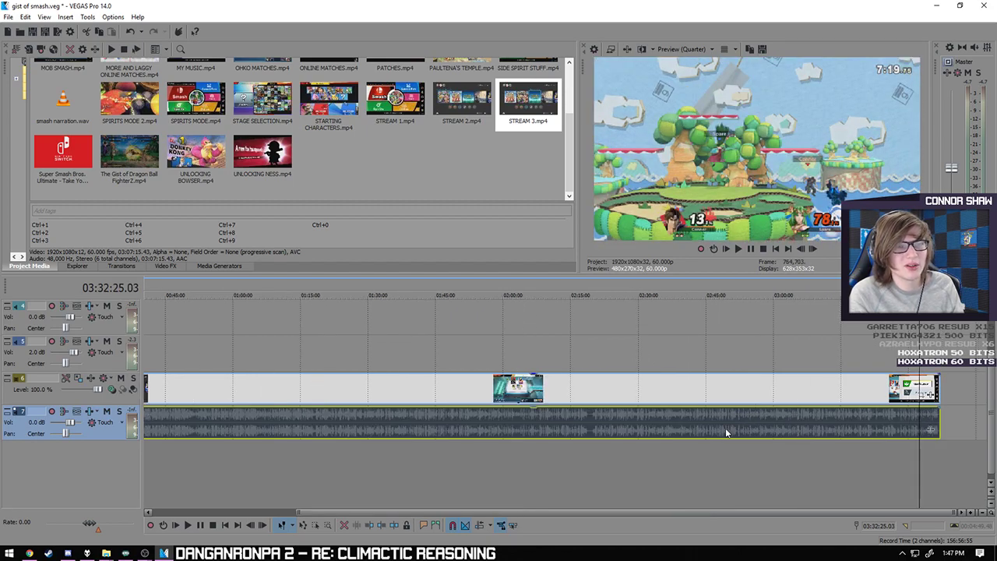
- Skim back through the middle and early STREAM 3 footage, from about 02:18:38 to 00:52:41, for a suitable match
click(652, 424)
click(550, 430)
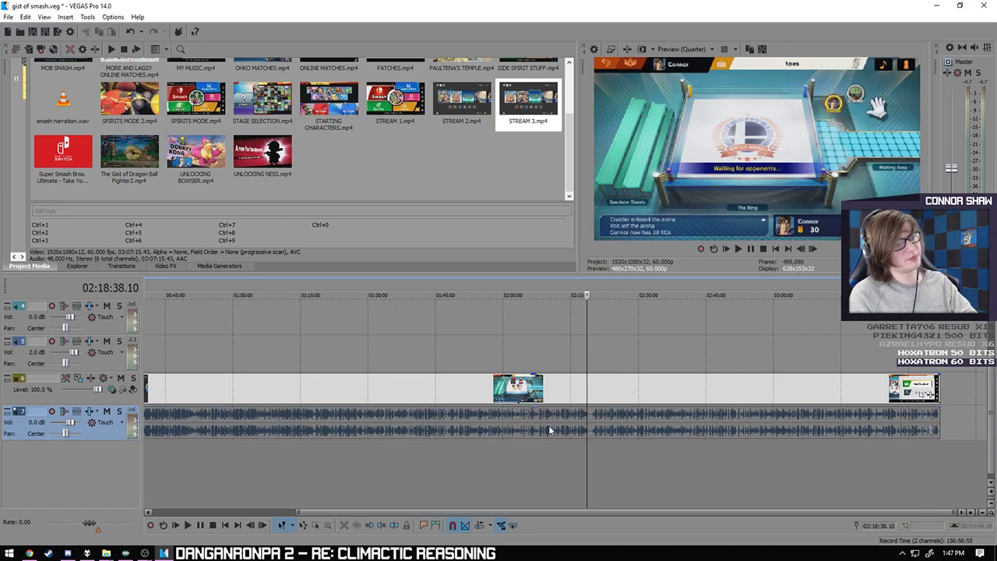
click(506, 424)
click(434, 416)
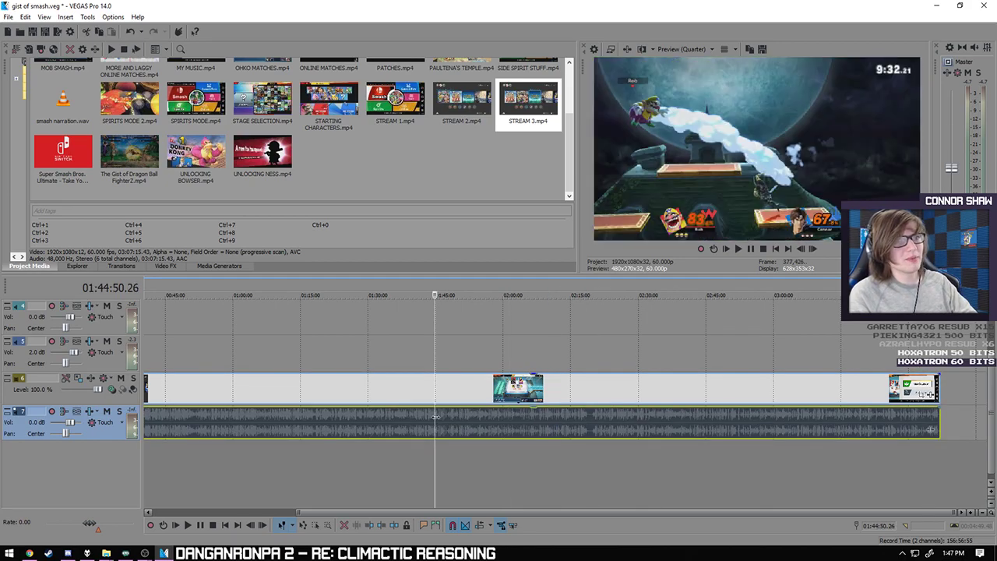
scroll(438, 414, down, 1)
click(465, 421)
click(396, 431)
click(350, 431)
click(316, 431)
click(340, 431)
scroll(390, 433, up, 2)
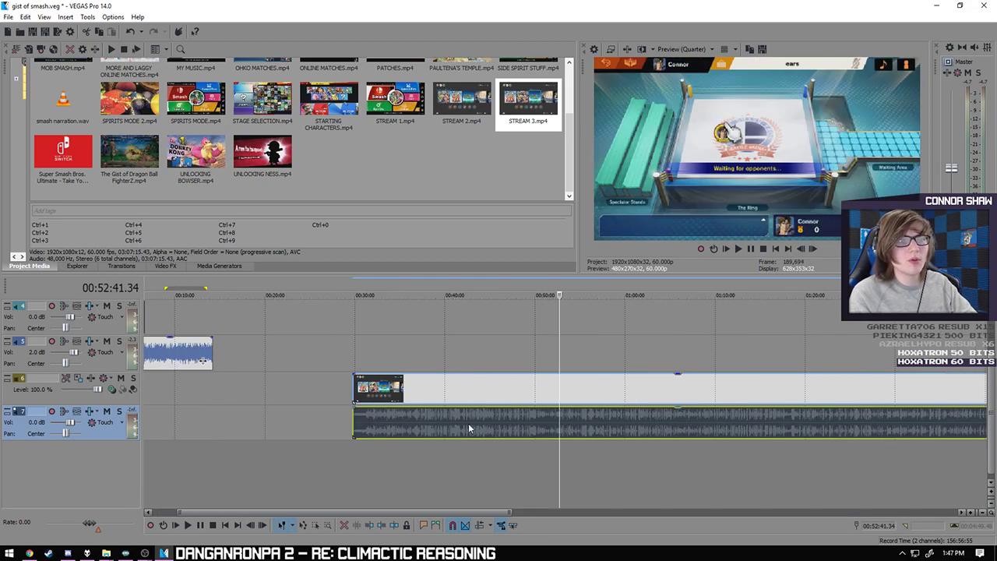
- Examine the STREAM 3 match between 00:53:21 and 00:54:16 closely
click(565, 414)
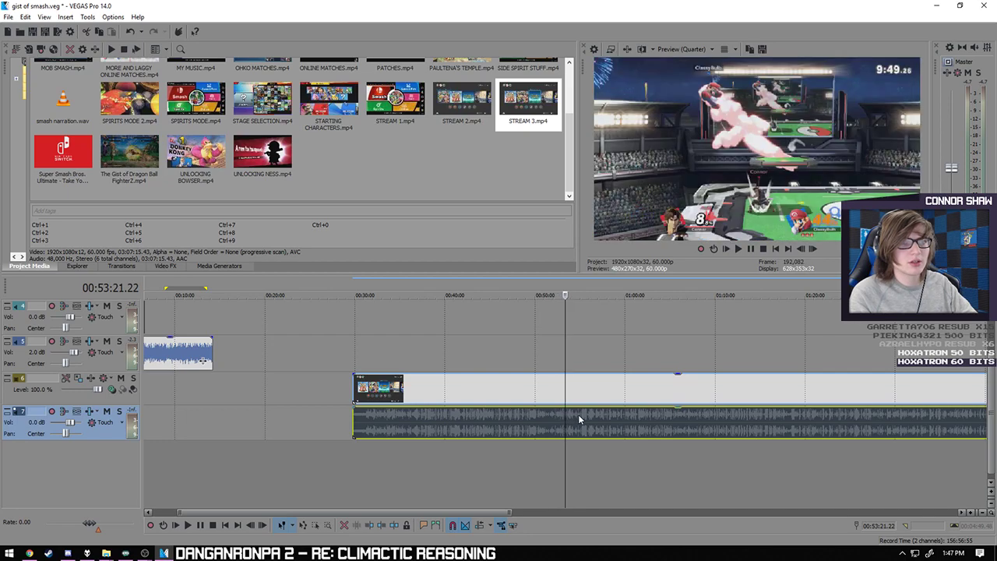
click(578, 415)
scroll(589, 415, up, 3)
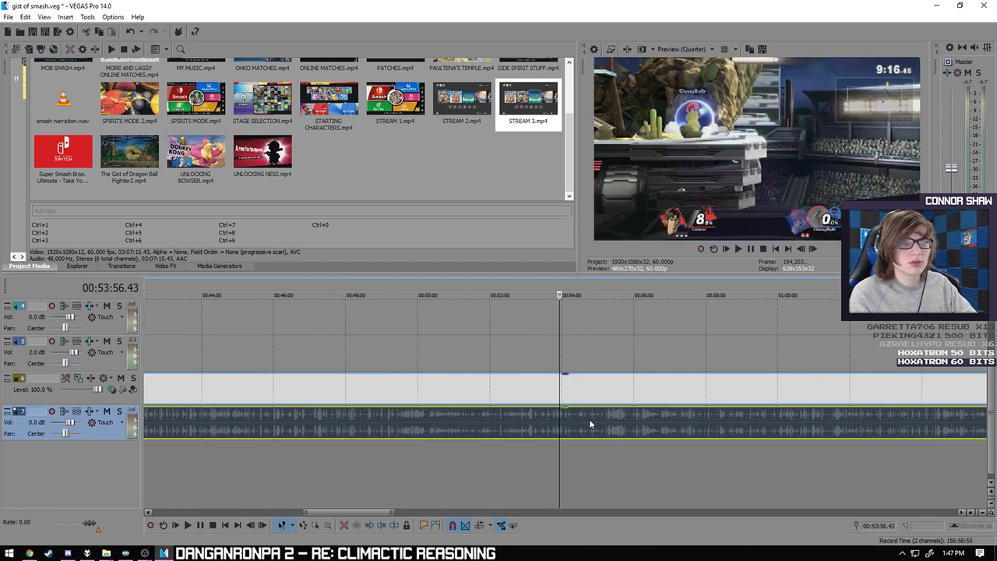
key(space)
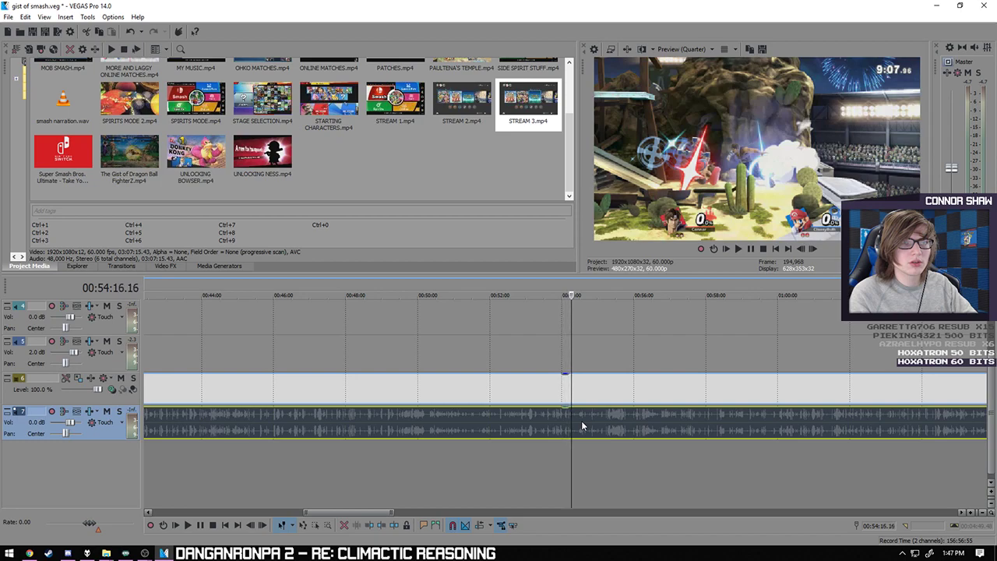
- Replace the STREAM 3 clip on track 6 with OHKO MATCHES.mp4 at about 00:35:00 and remove its extra audio tracks
scroll(589, 436, down, 6)
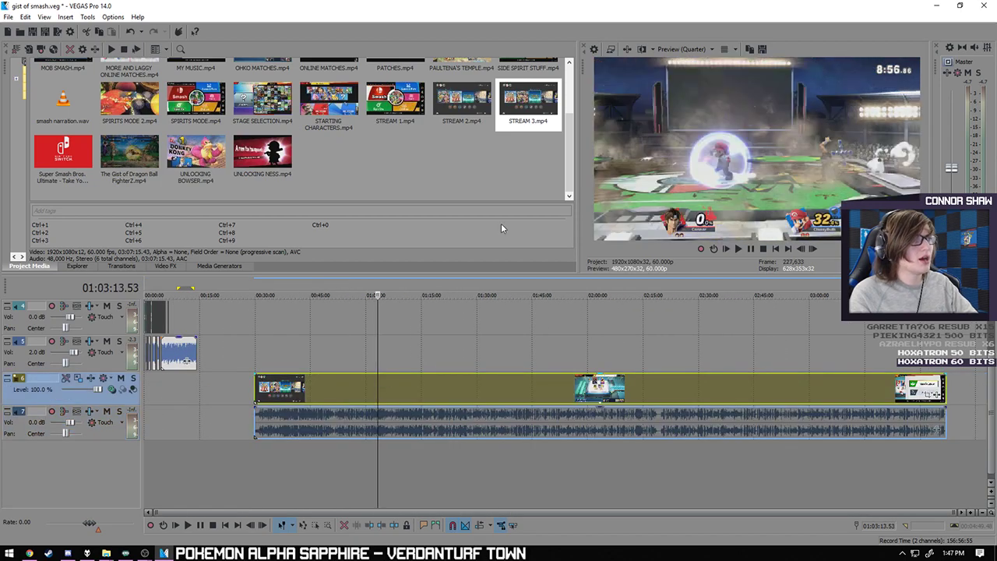
key(Delete)
scroll(571, 115, up, 2)
drag(262, 129, 288, 407)
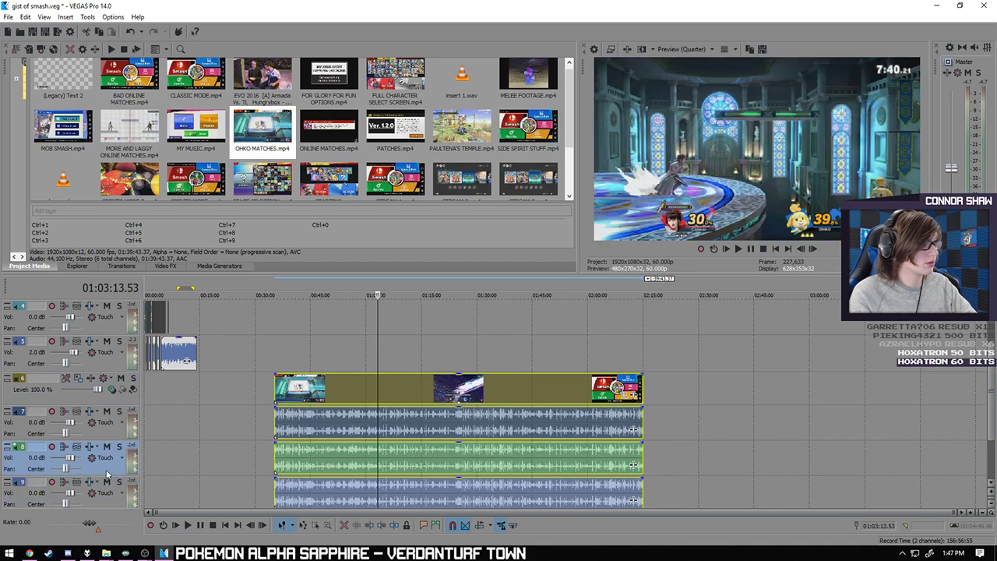
click(109, 474)
key(Delete)
- Skim the OHKO MATCHES footage on both sides of 01:14:03 for a suitable match
click(399, 417)
click(449, 423)
click(420, 427)
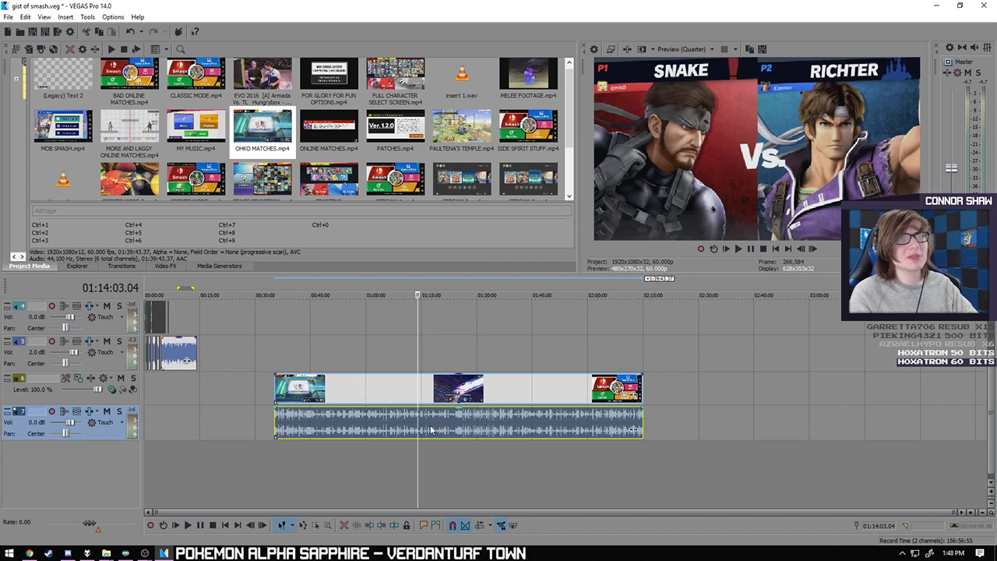
drag(422, 439, 430, 439)
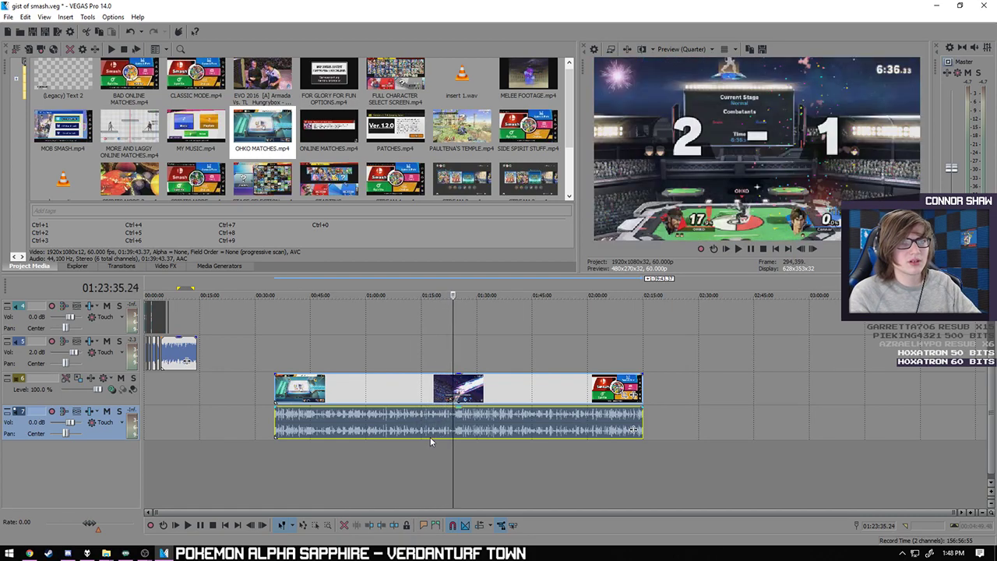
click(357, 429)
click(335, 429)
click(357, 429)
click(371, 430)
- Go back through the OHKO match from 01:01:22 to about 01:00:36 to find a starting point
scroll(376, 429, up, 6)
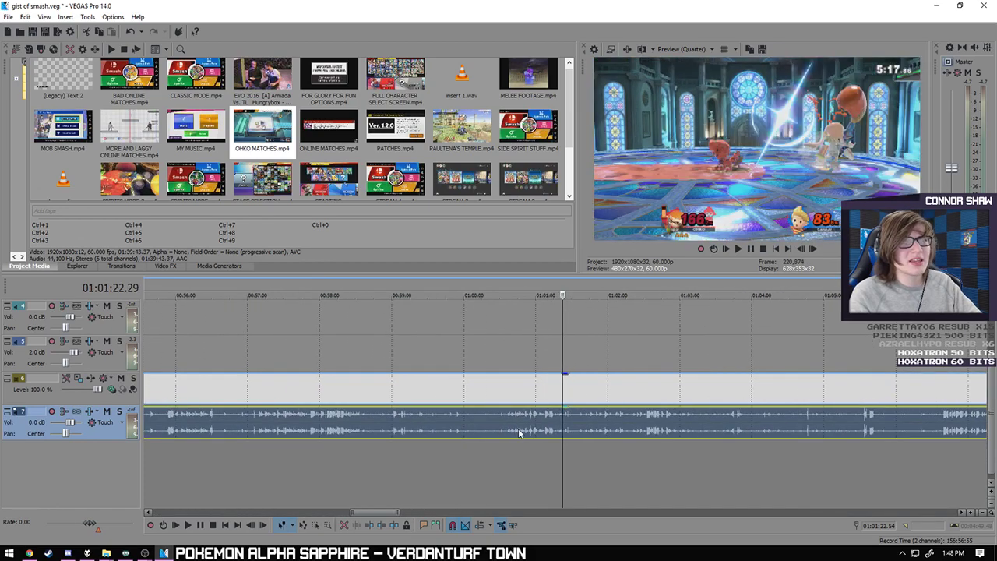
key(Left)
key(Left)
key(Left)
key(Left)
key(Left)
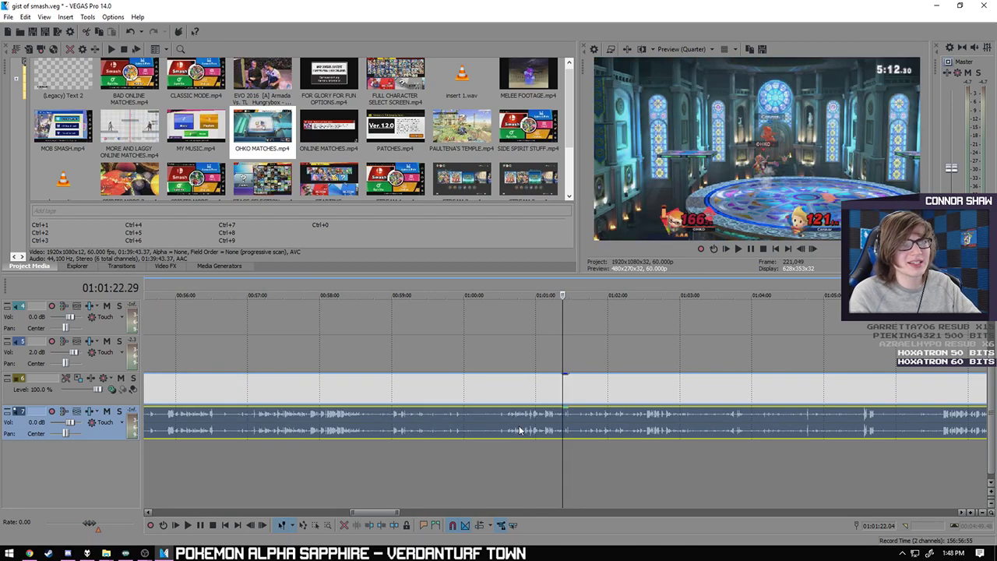
key(Left)
key(Left)
key(Left)
key(Left)
key(Left)
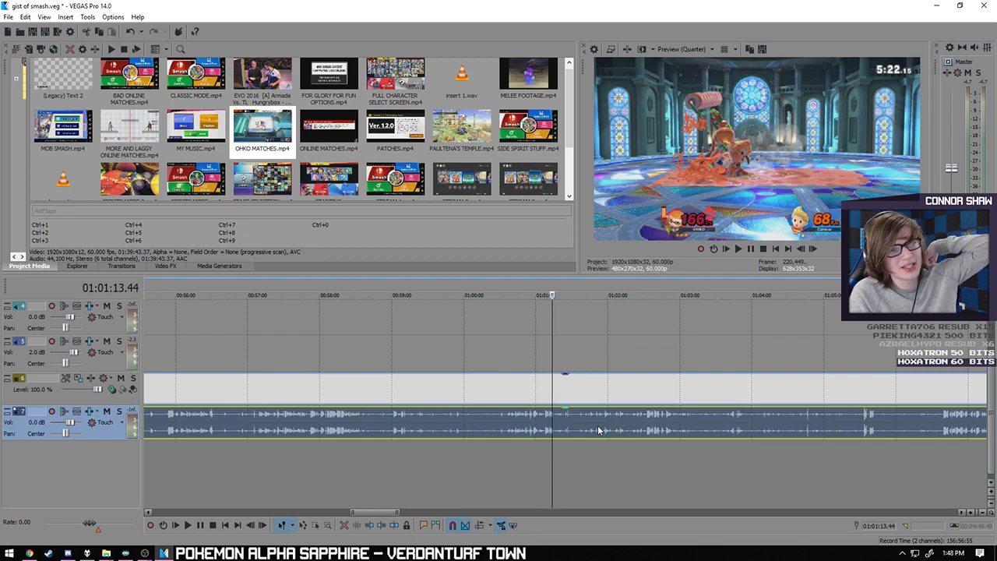
key(Left)
key(Left)
key(Left)
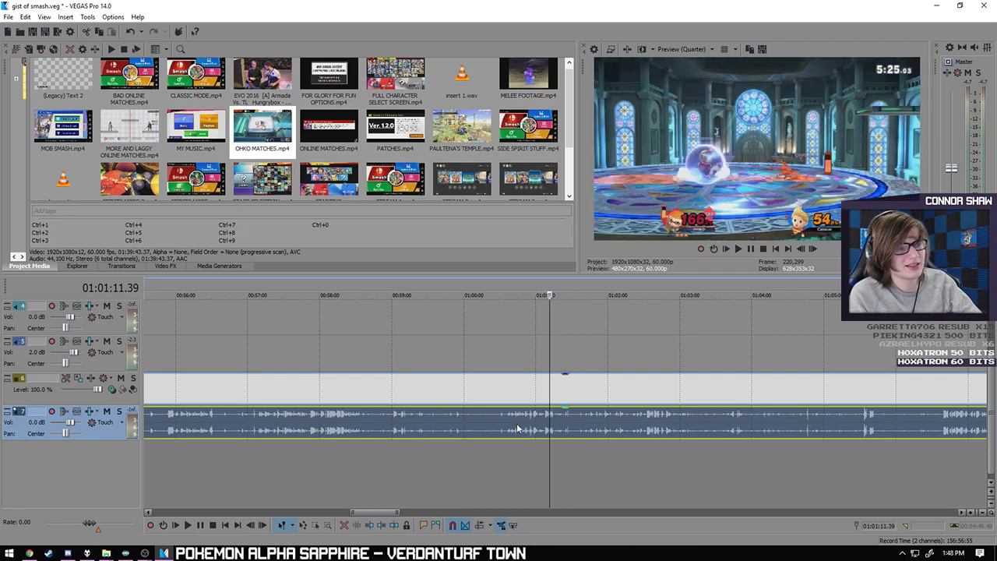
click(506, 418)
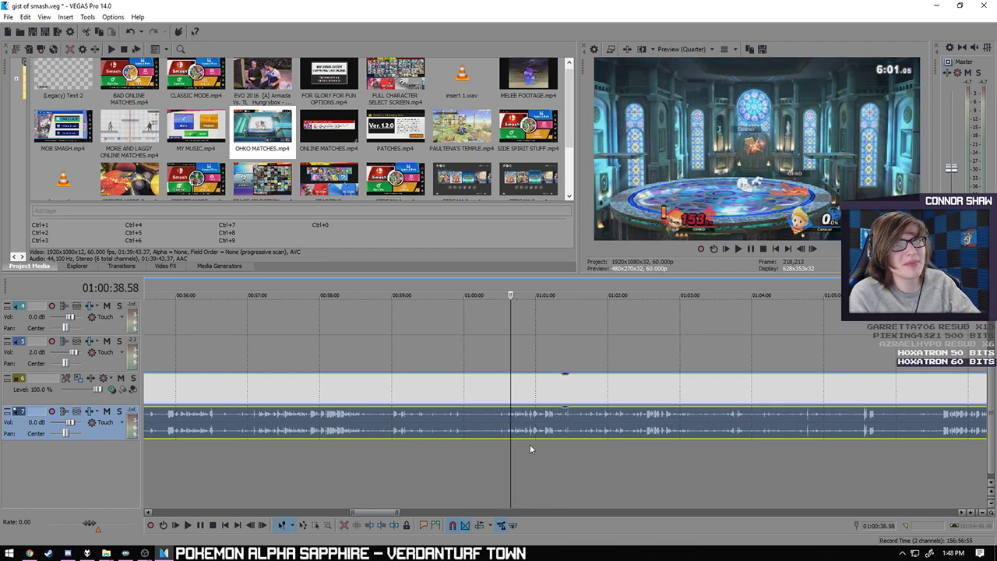
scroll(511, 436, up, 6)
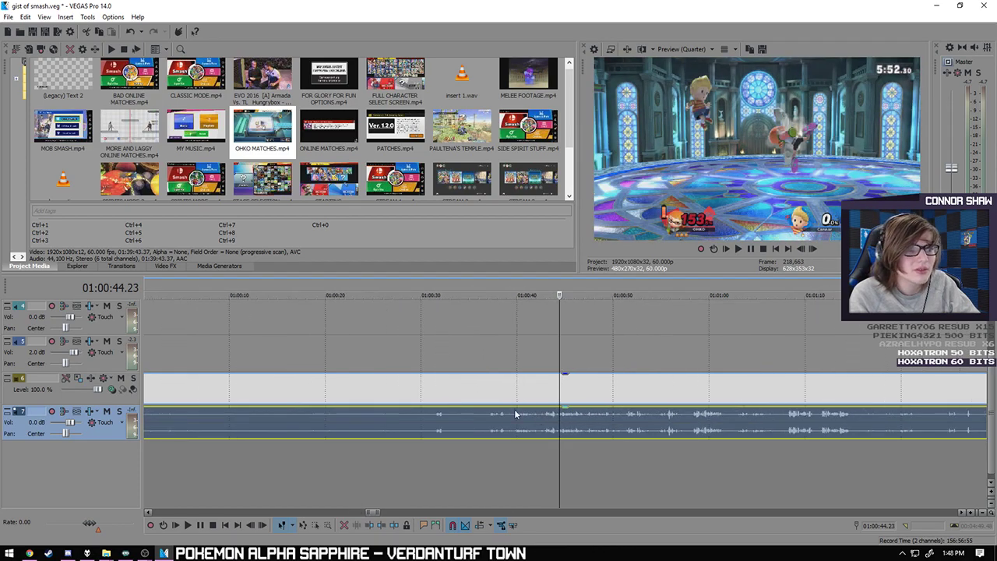
- Mute the audio event of the OHKO MATCHES clip
click(485, 419)
right_click(485, 419)
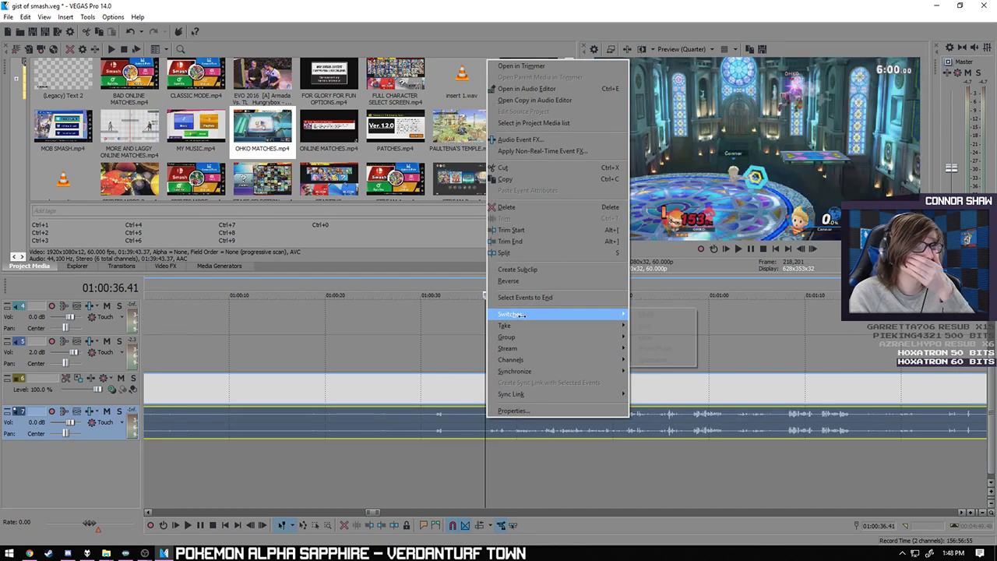
click(646, 314)
- Split the OHKO MATCHES clip at 01:00:36.08 and delete the part before it
scroll(480, 429, down, 8)
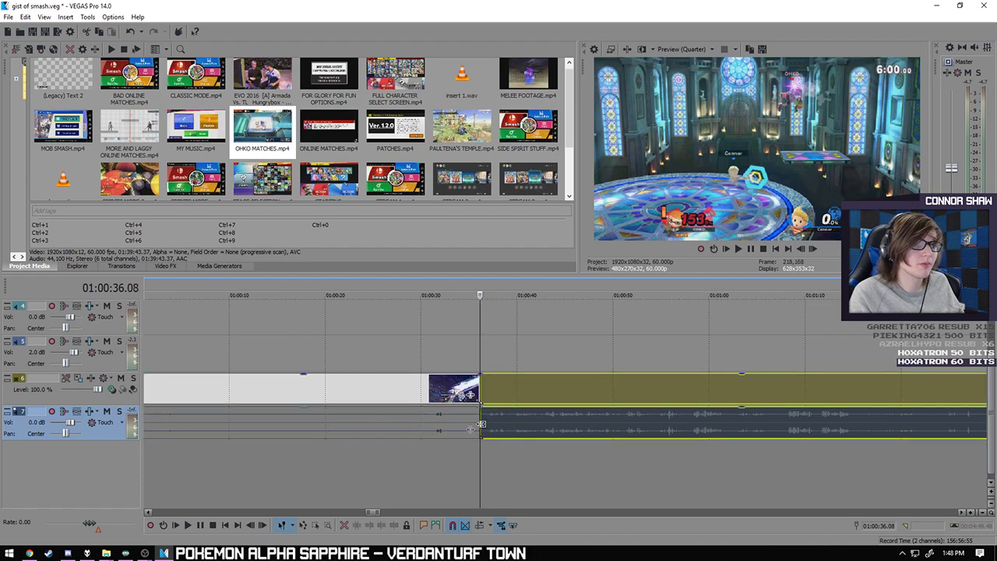
click(291, 388)
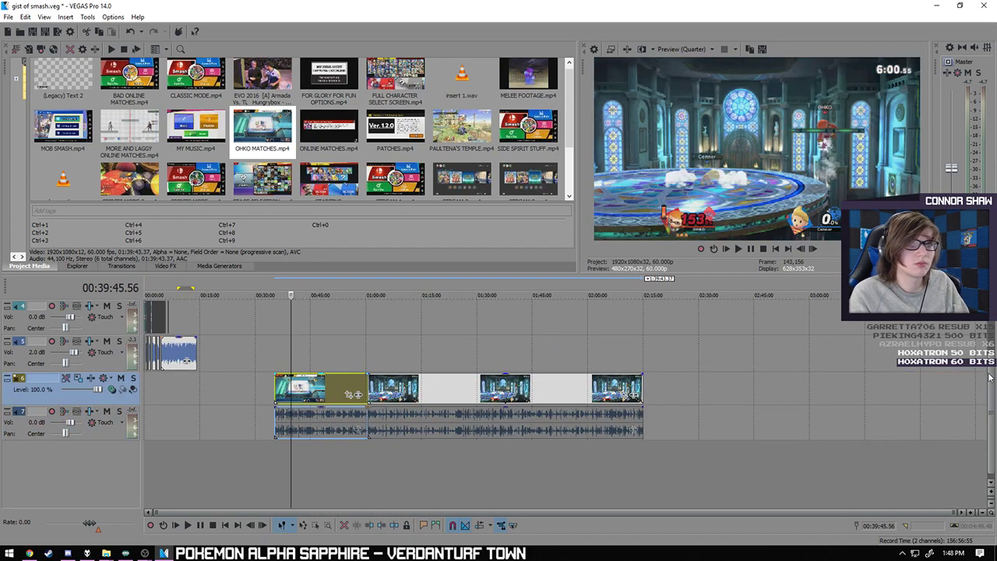
key(Delete)
- Move the remaining OHKO MATCHES clip to track 3 so it starts at 00:06:38.01, directly after the last clip
scroll(639, 408, up, 2)
drag(407, 435, 410, 435)
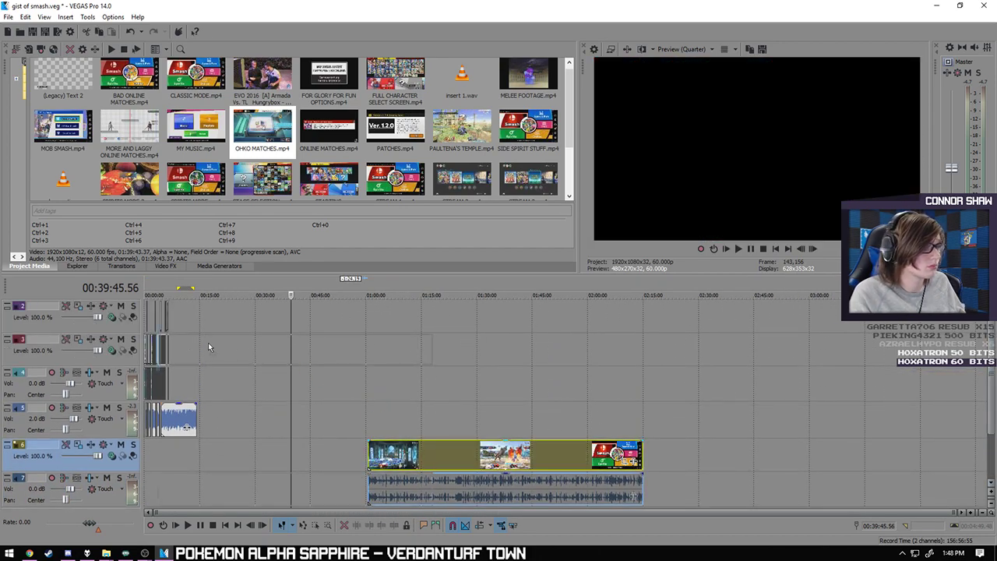
drag(226, 348, 204, 356)
click(175, 458)
scroll(378, 475, up, 8)
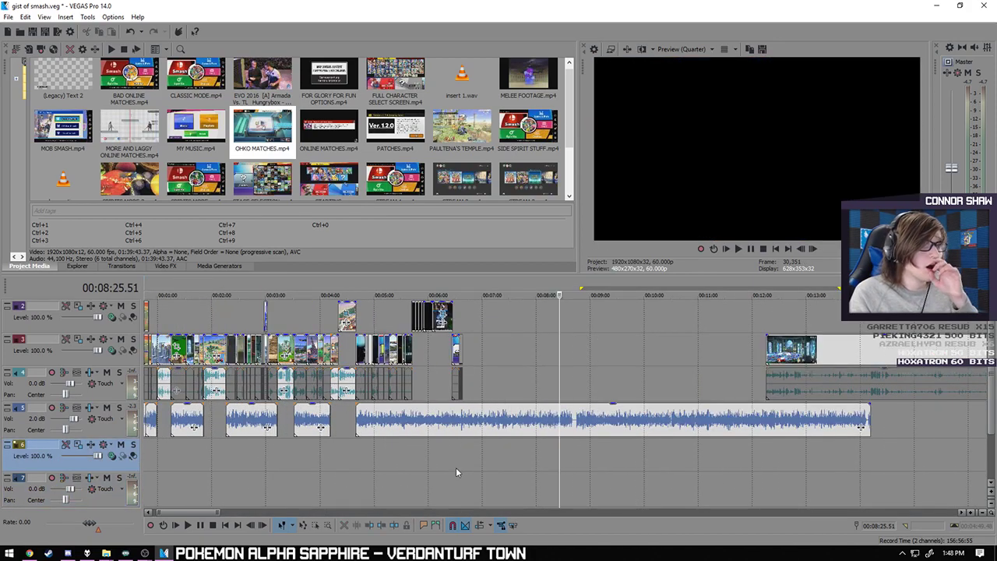
scroll(604, 471, up, 3)
click(573, 463)
scroll(583, 460, down, 5)
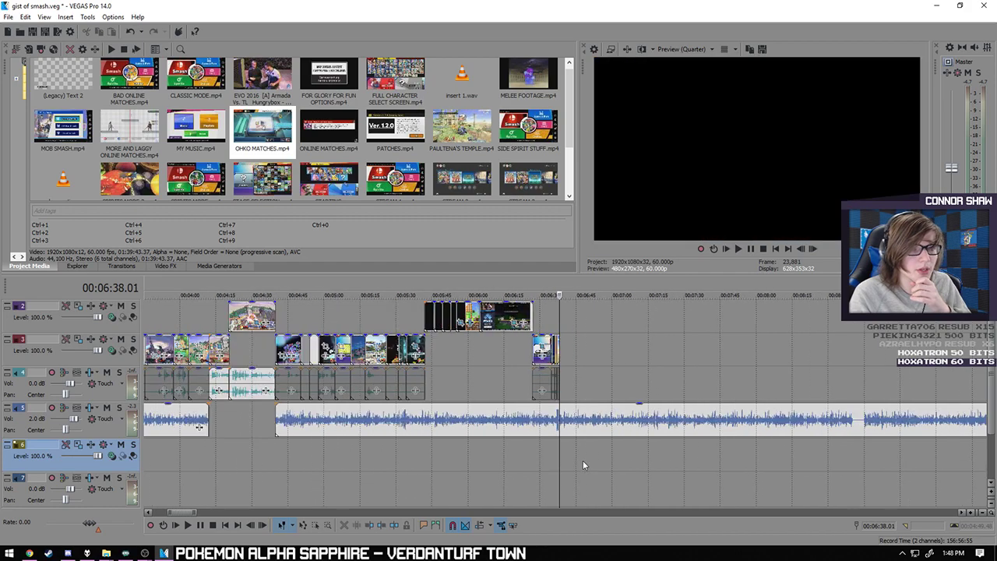
drag(802, 355, 546, 341)
scroll(396, 490, up, 8)
drag(481, 354, 265, 357)
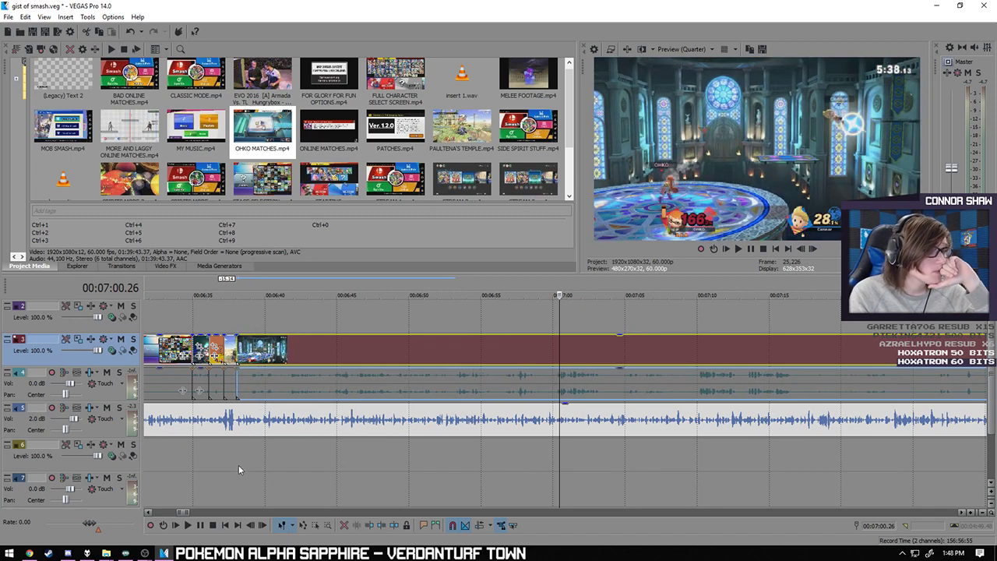
- Play the narration with the new clip from 00:06:38.01 to about 00:06:50
click(239, 470)
click(189, 526)
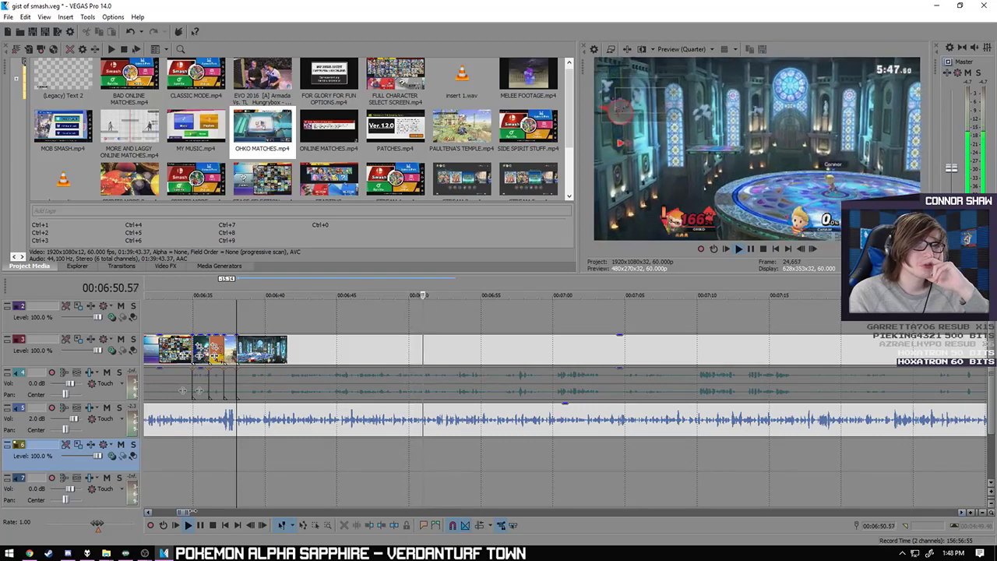
click(200, 525)
- Skim the OHKO MATCHES clip on track 3 from 00:06:52 to about 00:07:40 for the end of the match
click(445, 383)
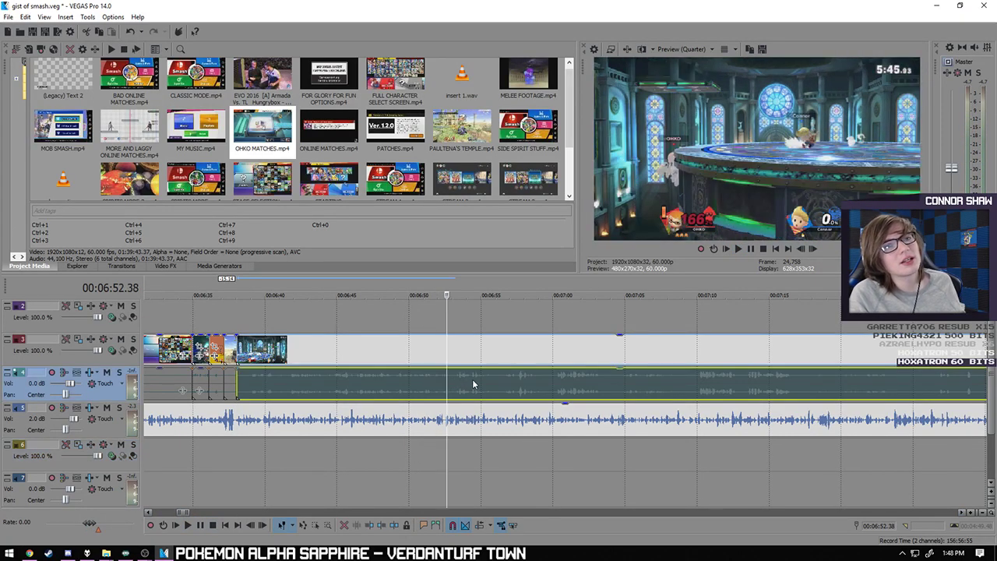
click(518, 382)
click(587, 386)
click(637, 385)
click(744, 391)
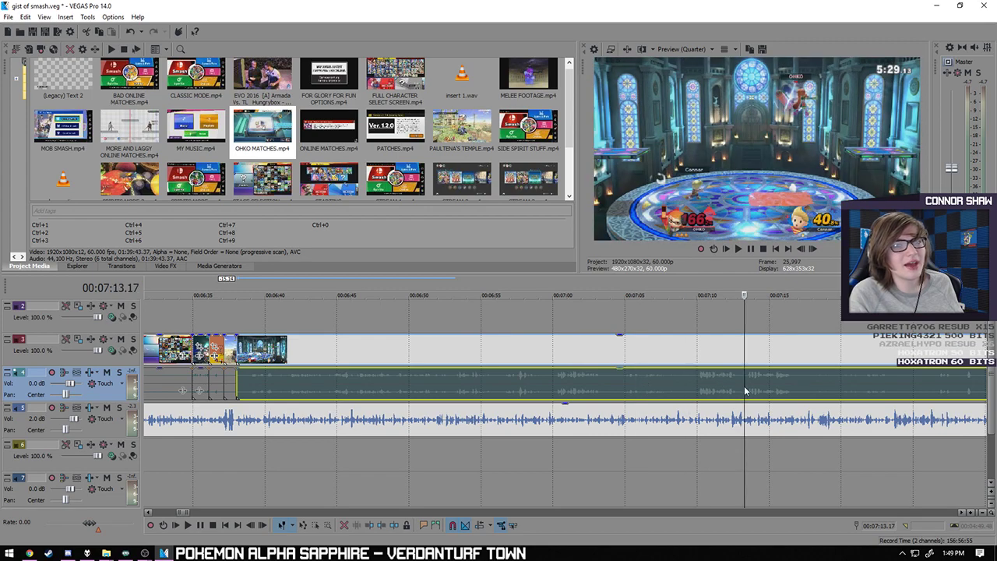
click(815, 397)
scroll(711, 420, down, 1)
click(577, 393)
click(653, 388)
click(717, 385)
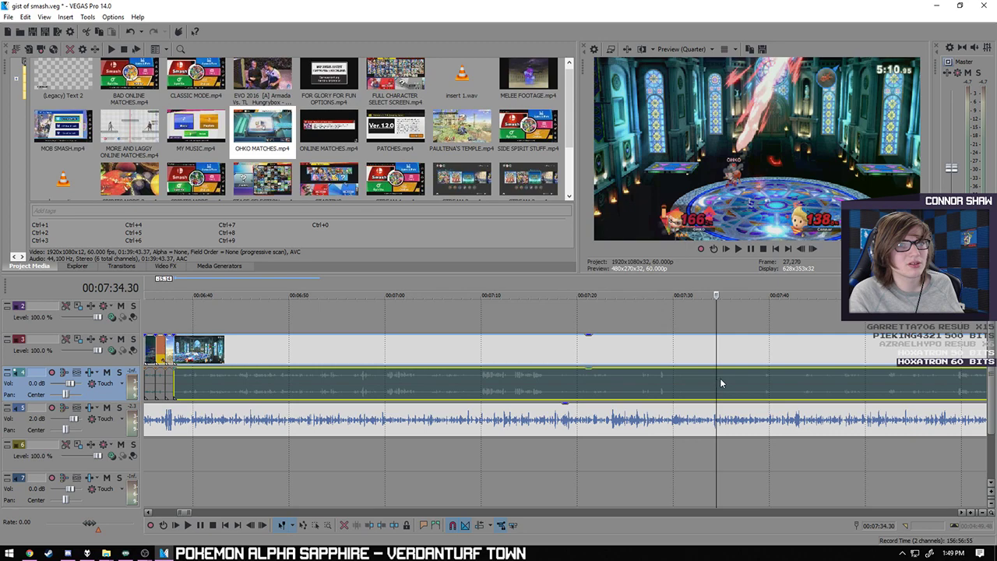
click(742, 386)
click(784, 386)
click(766, 389)
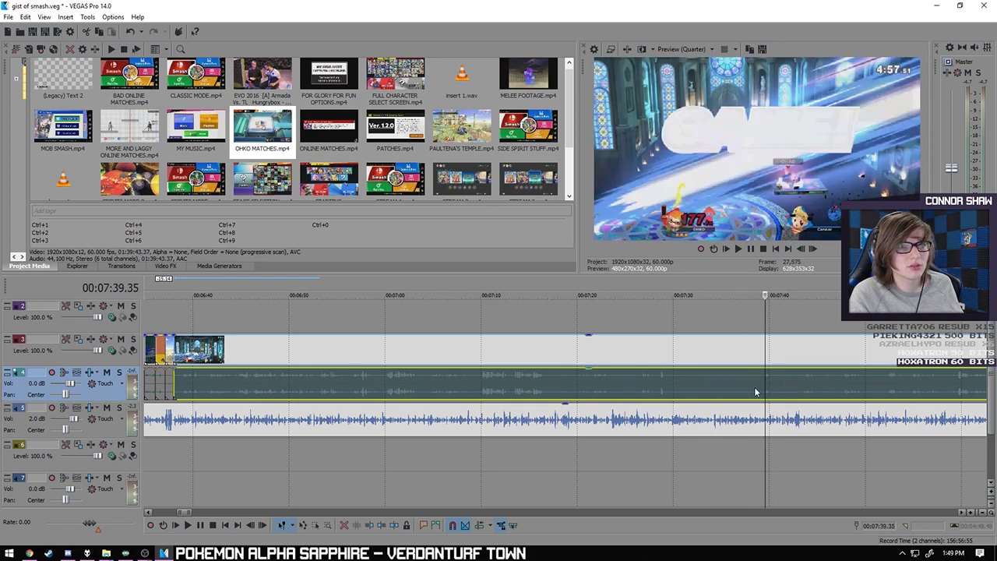
- Cut the OHKO MATCHES clip at 00:07:41.48, on the GAME! screen, and remove everything after it
click(189, 525)
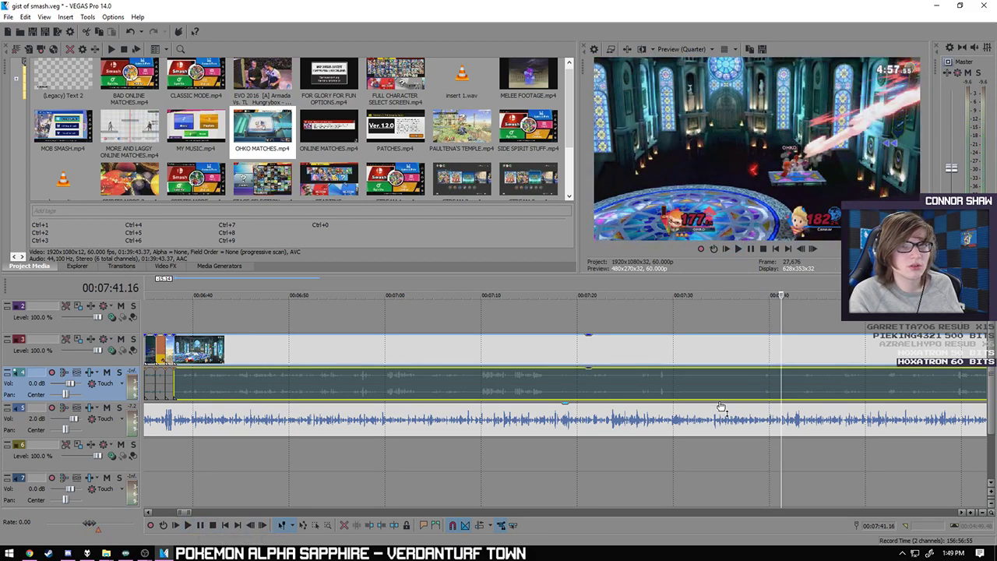
click(200, 525)
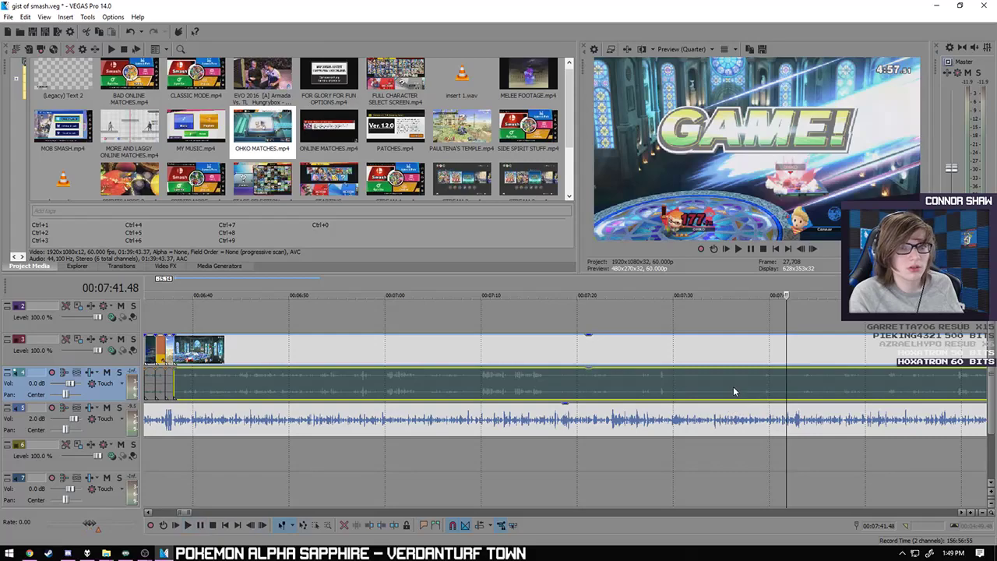
click(810, 360)
key(ctrl+z)
key(ctrl+z)
key(ctrl+z)
key(ctrl+z)
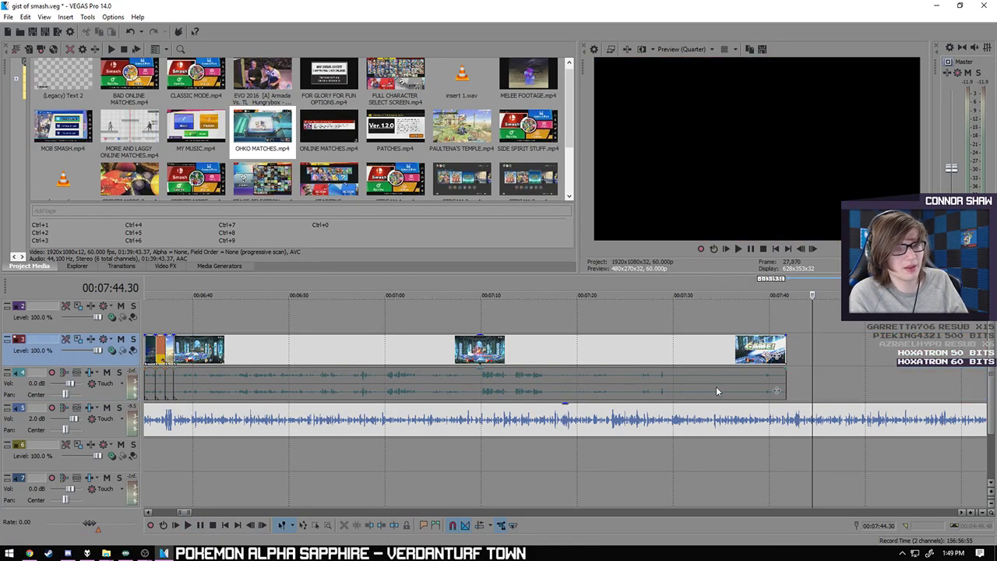
- Keep only the clip's last 8 seconds or so and move that piece to about 00:06:43 on track 3
drag(717, 350, 214, 420)
click(173, 487)
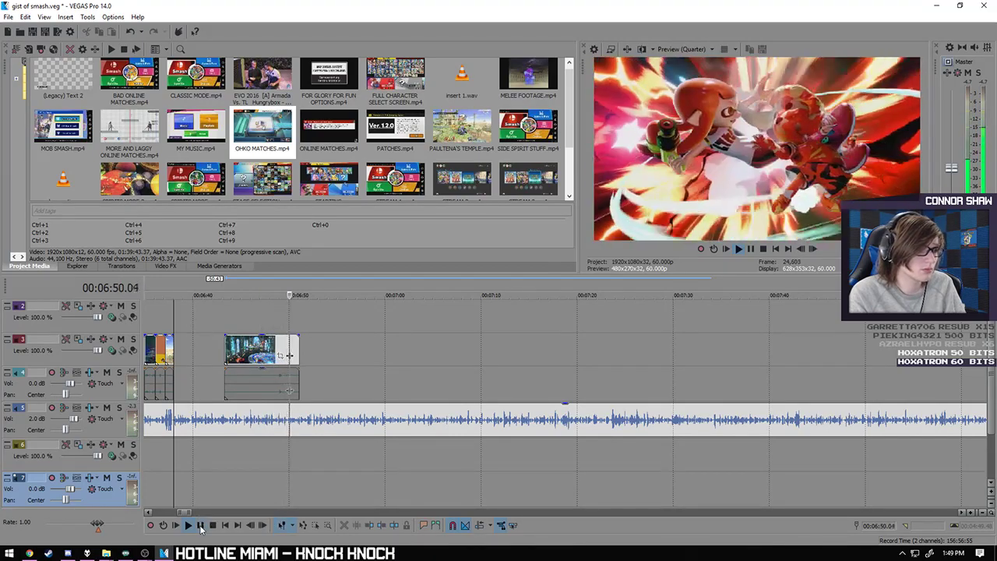
- Shift the OHKO MATCHES clip on track 3 to end at 00:06:51.48 and extend its start back to the previous clip
click(201, 525)
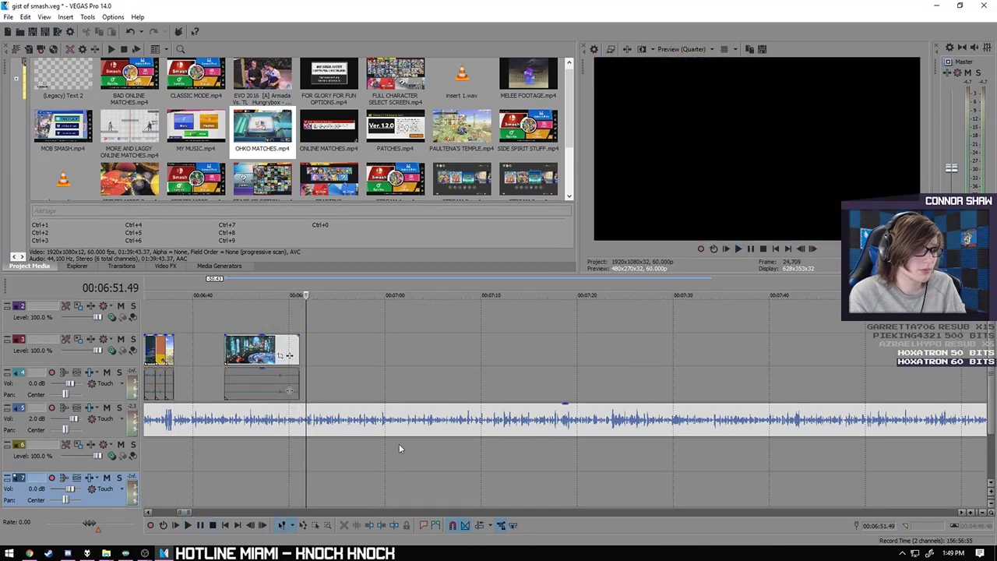
scroll(502, 444, up, 6)
click(508, 456)
click(188, 527)
scroll(561, 466, down, 3)
drag(447, 350, 559, 351)
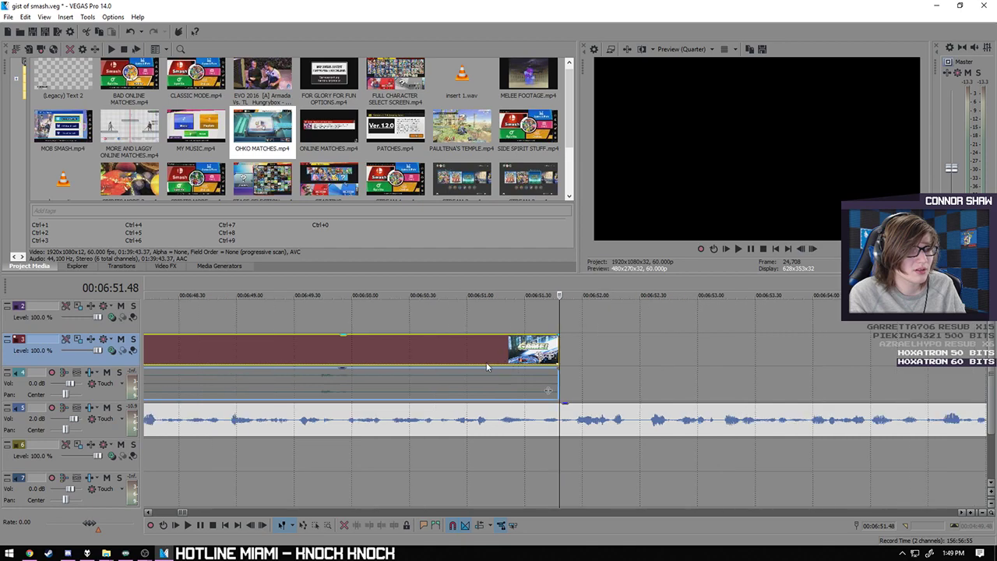
scroll(411, 367, down, 4)
drag(336, 348, 146, 351)
- Play the narration from about 00:06:38 to 00:06:59 and return the cursor to the OHKO MATCHES clip's end
click(164, 468)
click(190, 525)
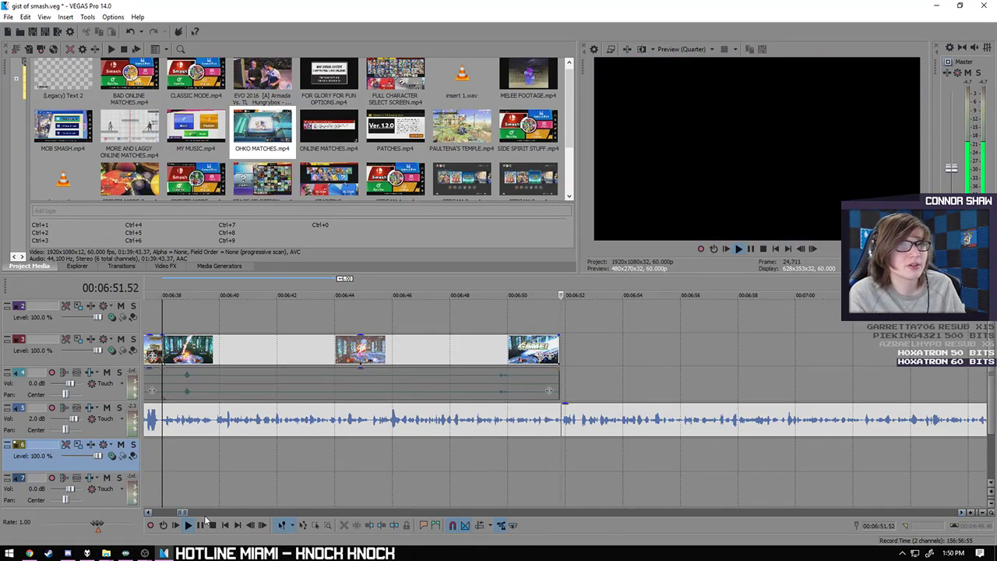
scroll(444, 490, up, 3)
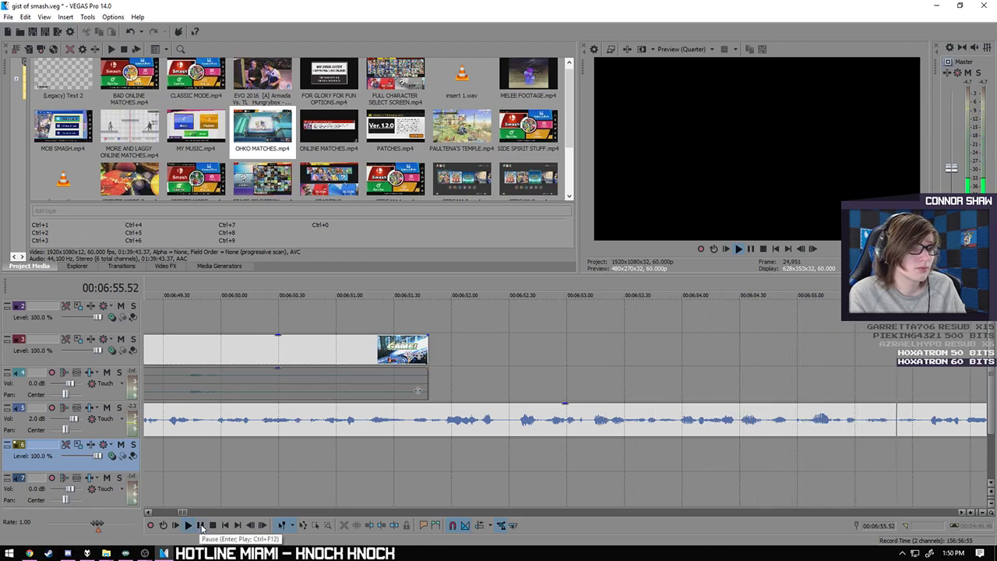
scroll(434, 482, down, 5)
scroll(433, 482, up, 1)
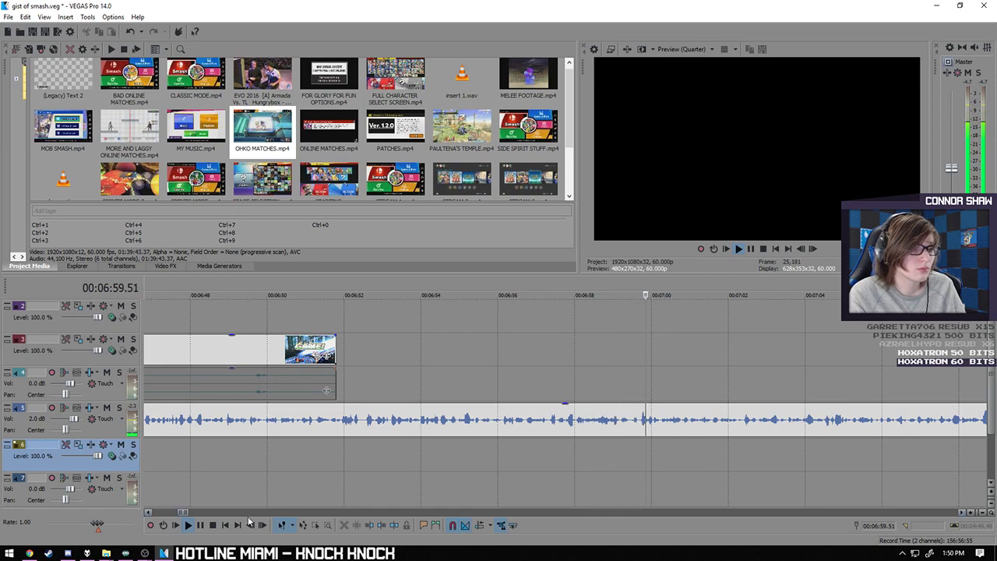
click(207, 527)
click(336, 459)
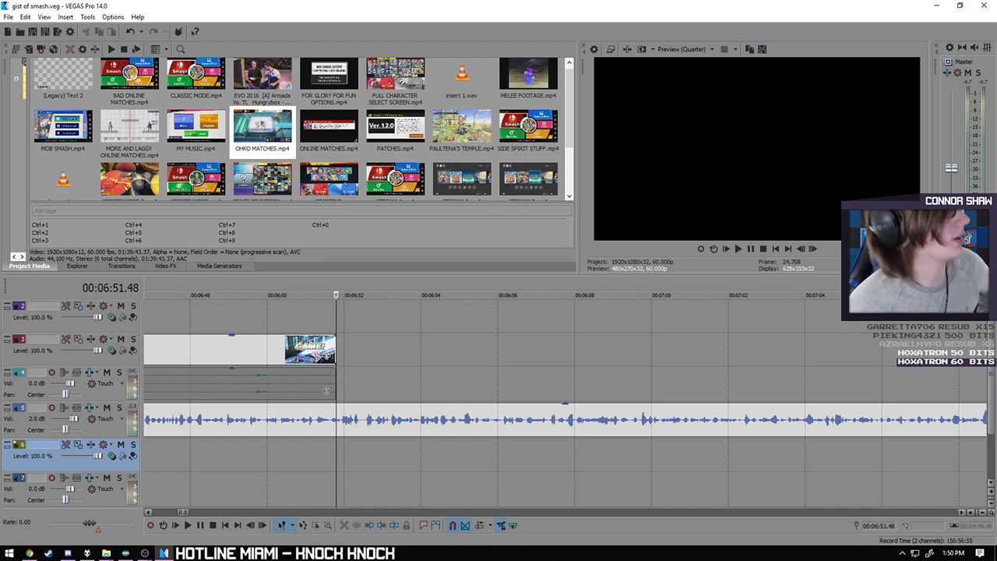
- Place CLASSIC MODE.mp4 on track 6 at about 00:16:00, past the narration, and remove its surplus audio tracks 8 and 9
scroll(389, 468, down, 3)
scroll(494, 471, down, 8)
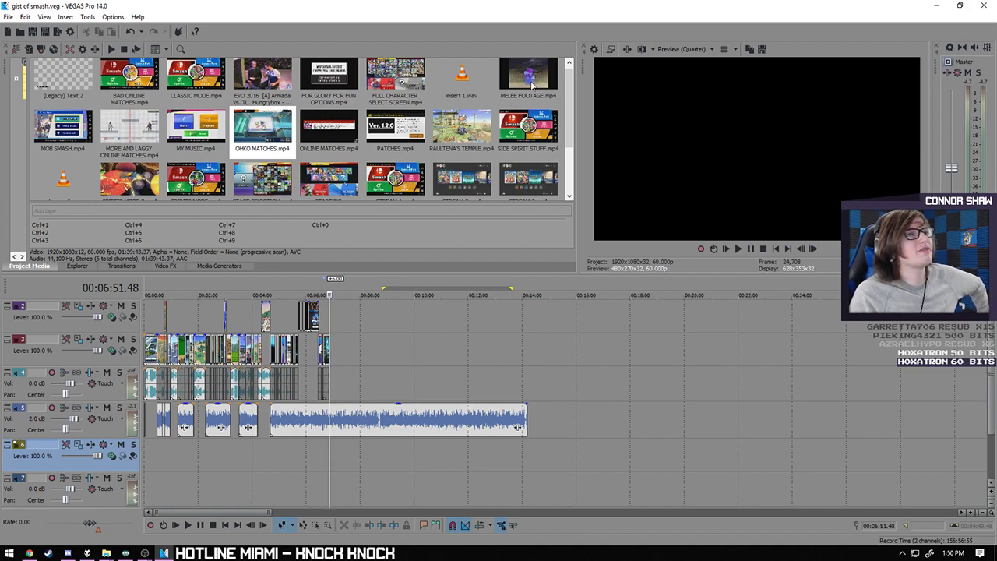
scroll(571, 103, down, 1)
scroll(571, 103, up, 1)
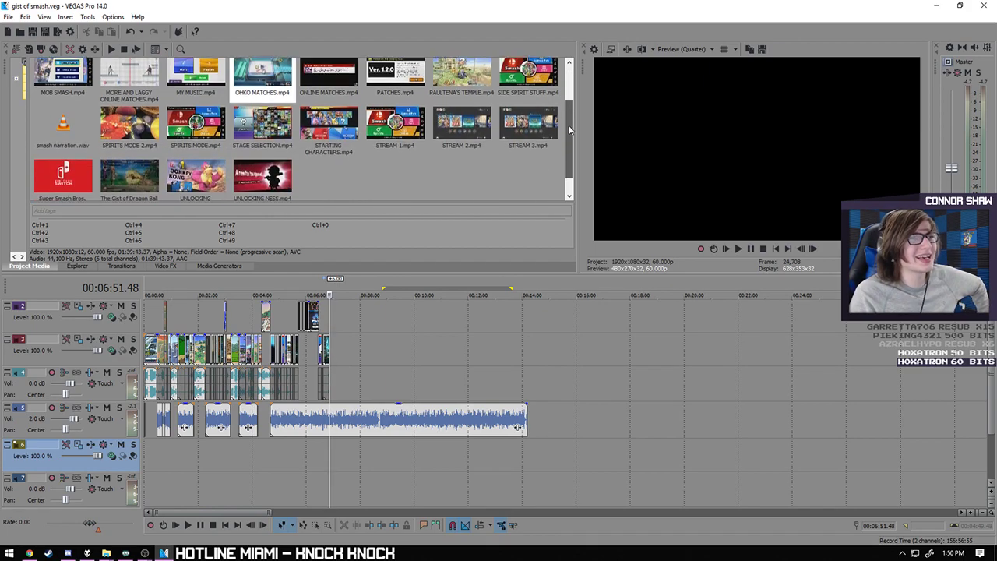
drag(201, 71, 597, 455)
scroll(994, 370, down, 3)
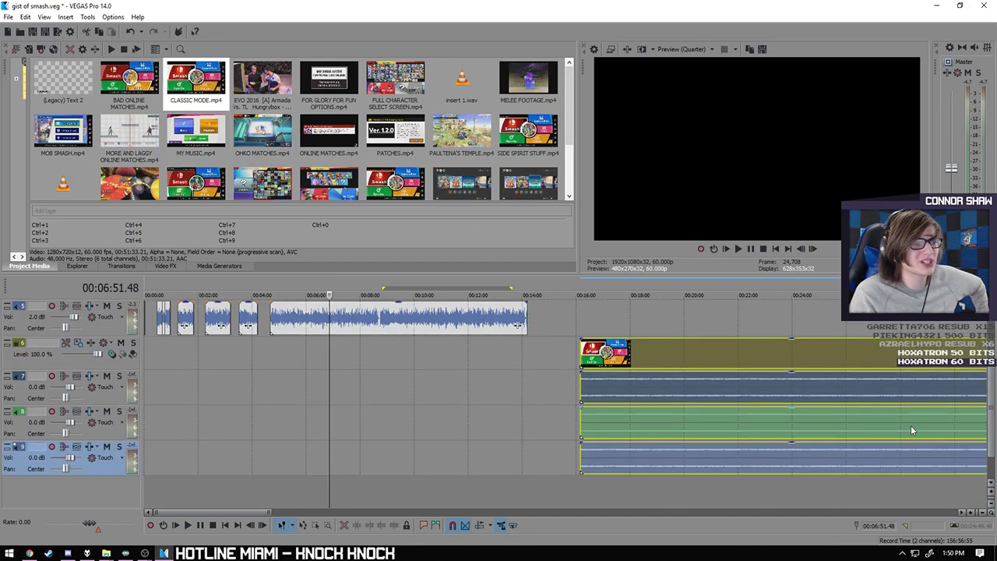
scroll(110, 441, up, 1)
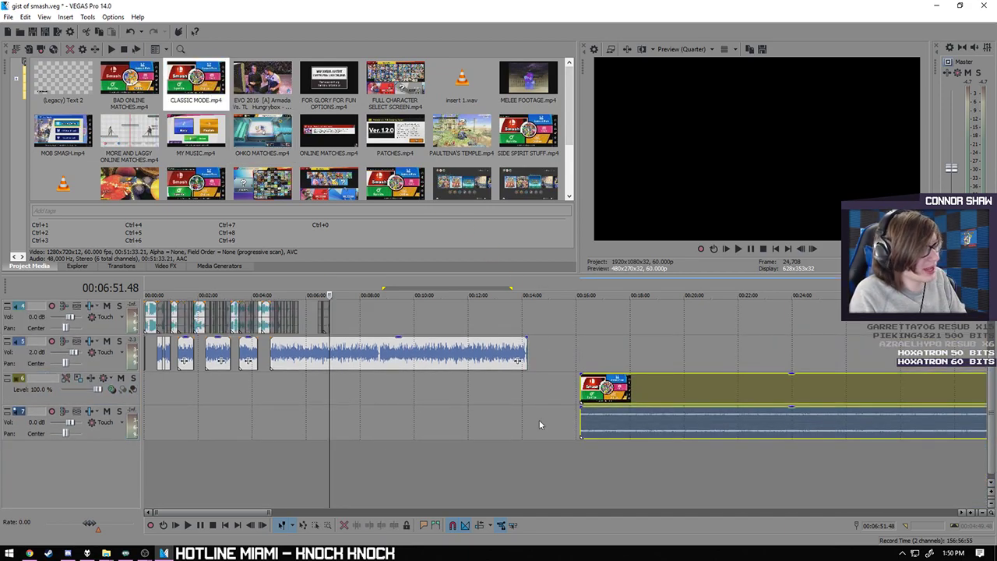
- Sample the CLASSIC MODE clip between about 00:26:00 and 00:30:00 for its content
click(721, 436)
scroll(674, 436, down, 3)
click(554, 430)
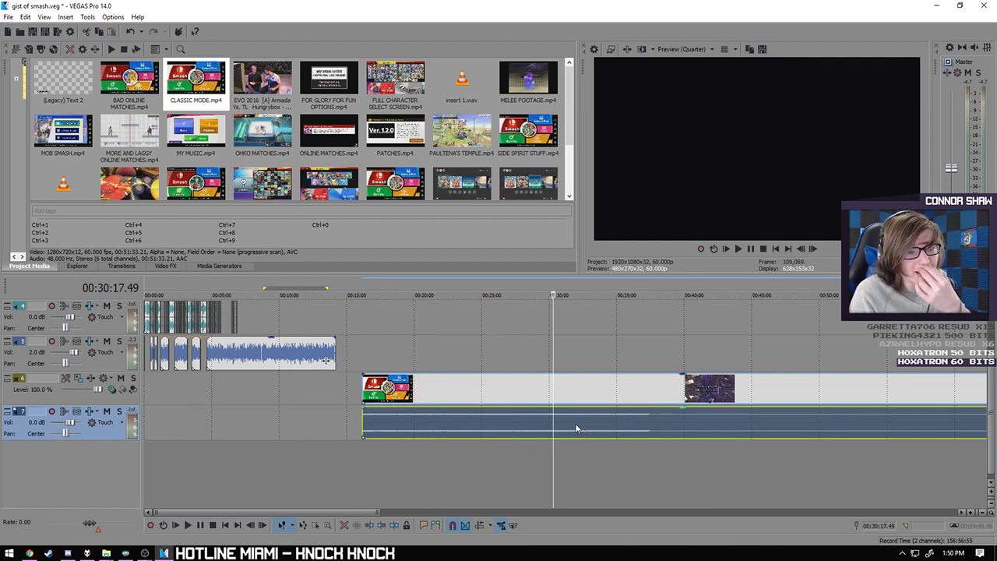
click(594, 428)
click(501, 434)
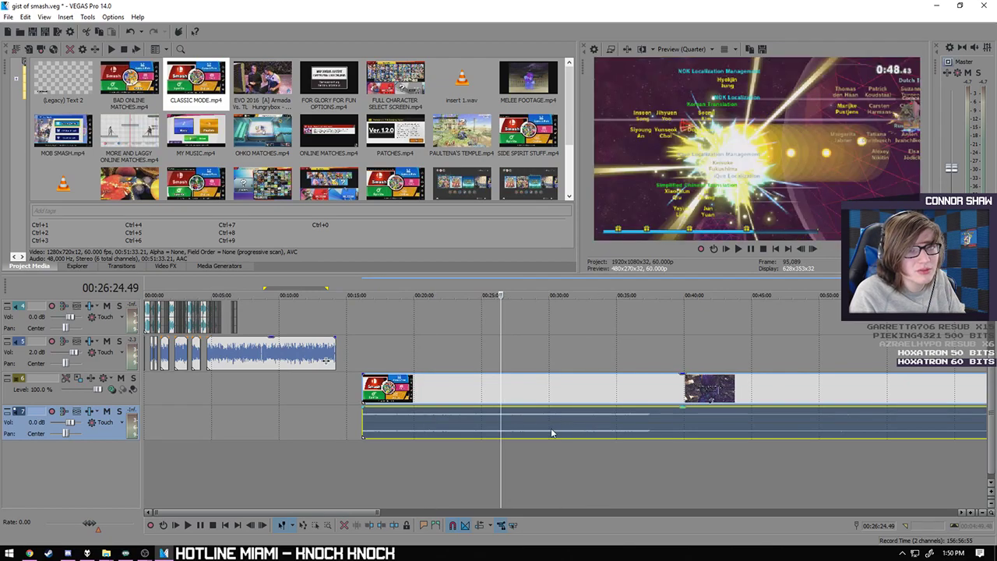
- Mute the CLASSIC MODE clip's audio event on track 7
right_click(551, 430)
mouse_move(606, 330)
click(711, 325)
- Skim the CLASSIC MODE clip from about 00:21:43 to 00:34:50 for a usable fight
click(466, 423)
scroll(414, 434, up, 3)
click(412, 434)
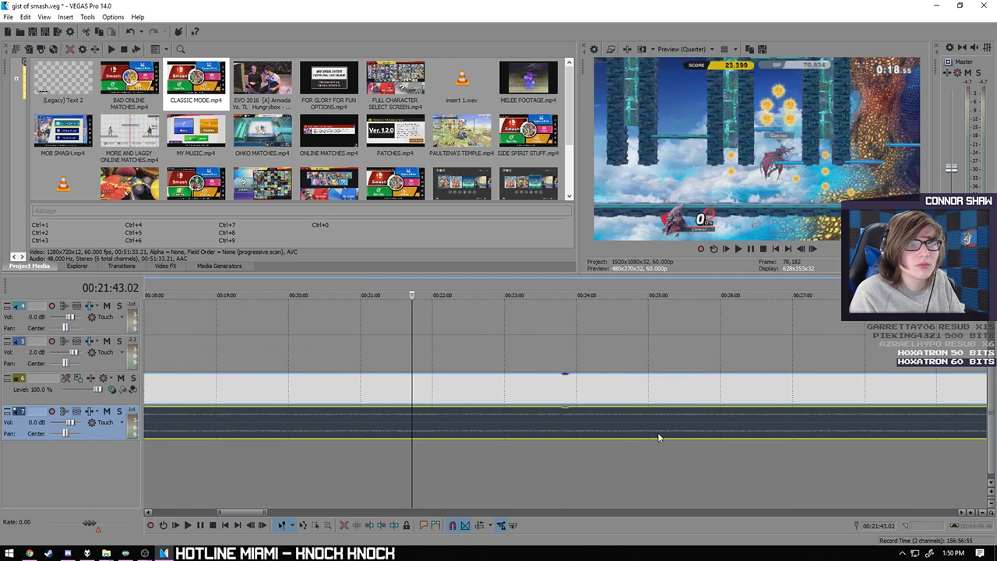
click(713, 434)
scroll(655, 444, down, 3)
click(741, 427)
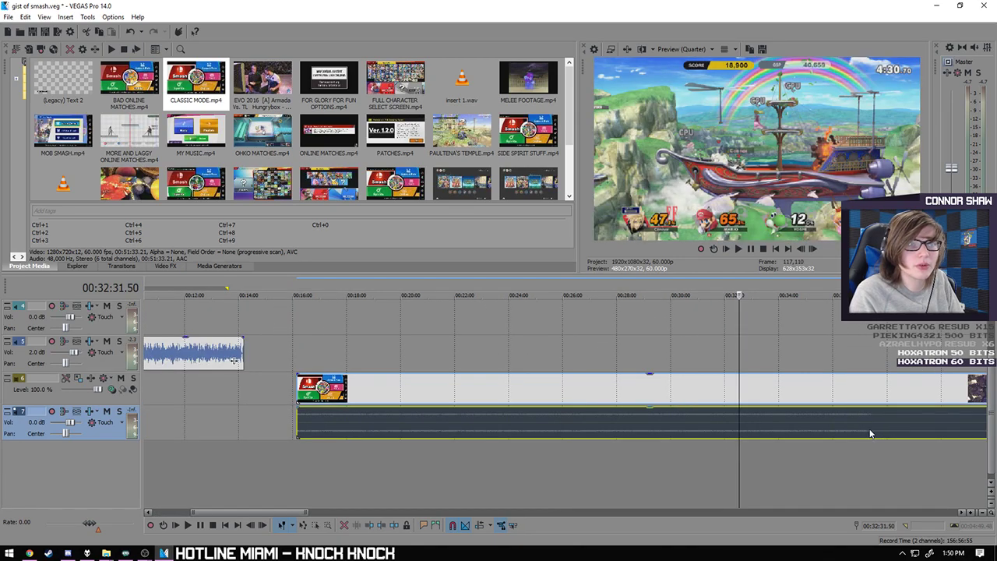
scroll(764, 441, up, 4)
scroll(625, 439, up, 2)
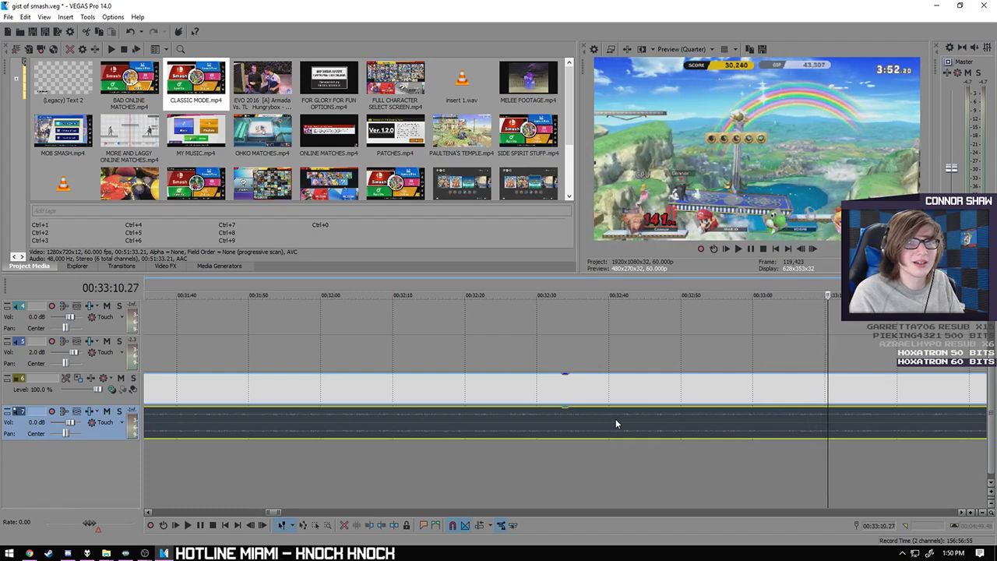
scroll(670, 428, down, 3)
click(583, 418)
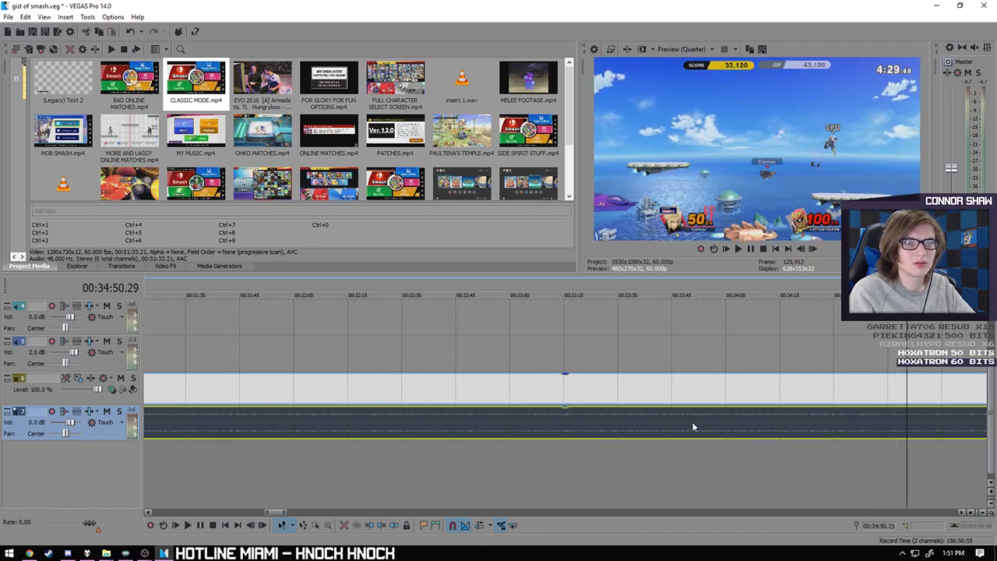
- Scan the CLASSIC MODE clip from about 00:37:00 to past 00:46:00 for a fight from a later run
scroll(692, 422, down, 5)
click(636, 443)
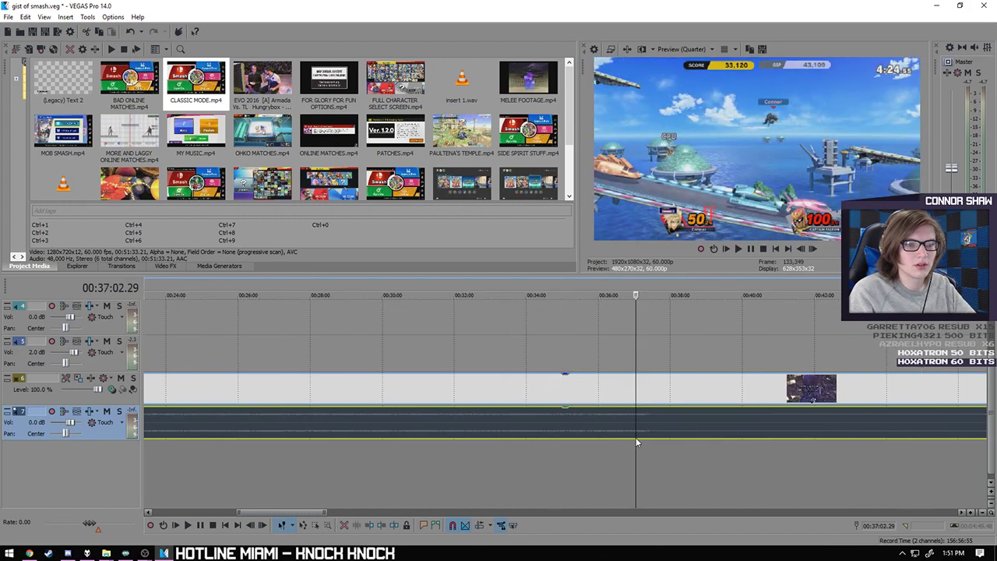
click(732, 434)
click(802, 440)
click(874, 435)
click(922, 427)
scroll(720, 430, down, 2)
key(Right)
key(Right)
key(Right)
key(Right)
key(Right)
key(Right)
key(Right)
key(Right)
key(Right)
key(Right)
key(Right)
key(Right)
key(Right)
key(Right)
key(Right)
key(Right)
key(Right)
key(Right)
key(Right)
key(Right)
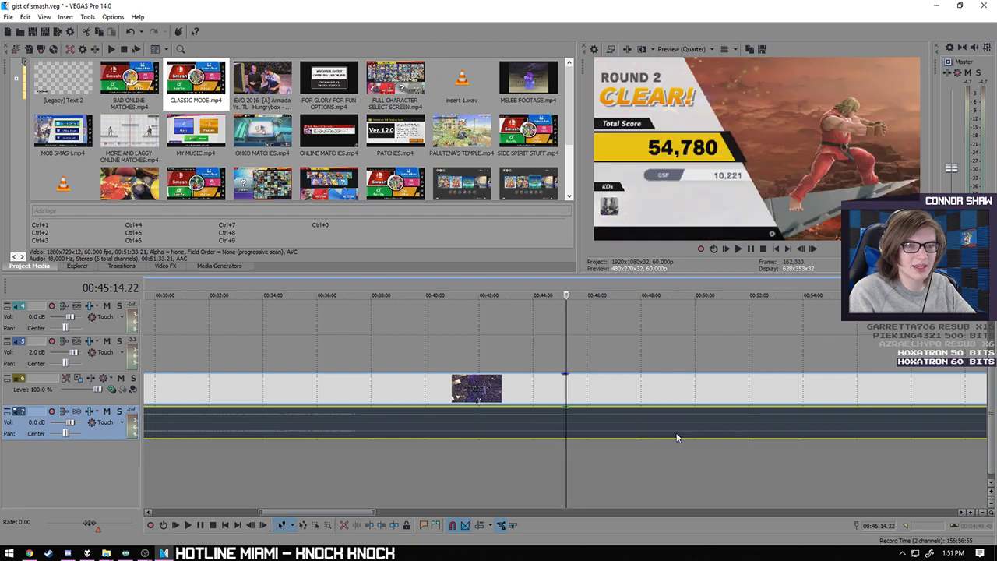
key(Right)
key(Right)
key(Right)
key(Right)
key(Right)
key(Right)
key(Right)
key(Right)
key(Right)
key(Right)
scroll(700, 465, up, 5)
scroll(670, 471, up, 1)
- Review the Dark Samus fight from before 00:46:10 up to the GAME! screen at 00:46:38.06
key(Left)
key(Left)
key(Left)
key(Left)
key(Left)
key(Left)
key(Left)
key(Left)
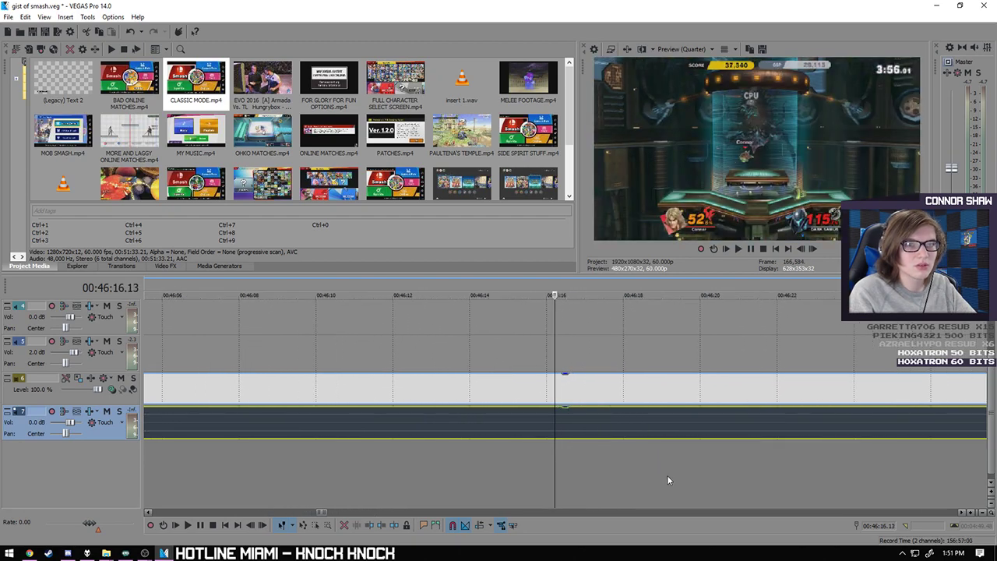
click(479, 420)
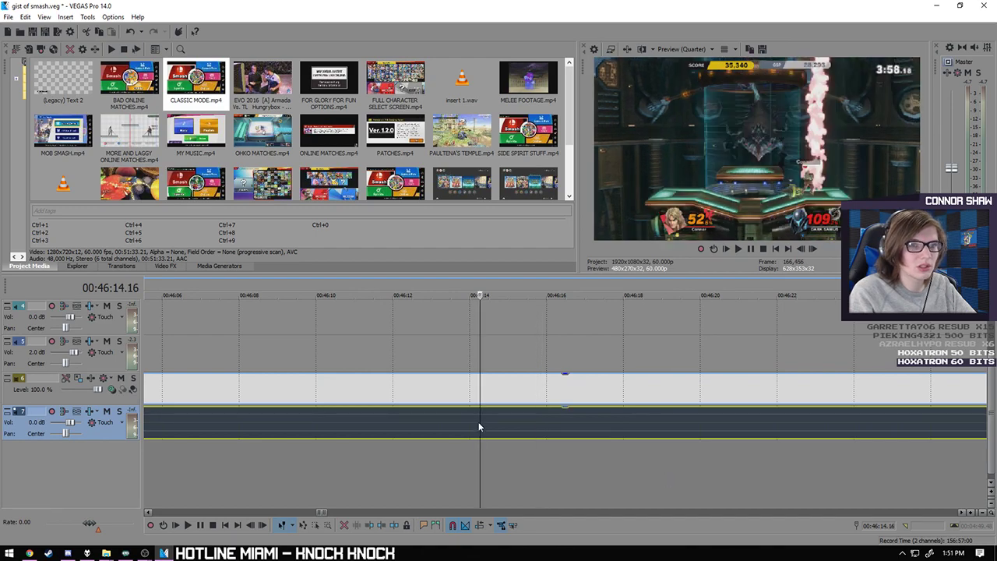
click(400, 429)
click(346, 429)
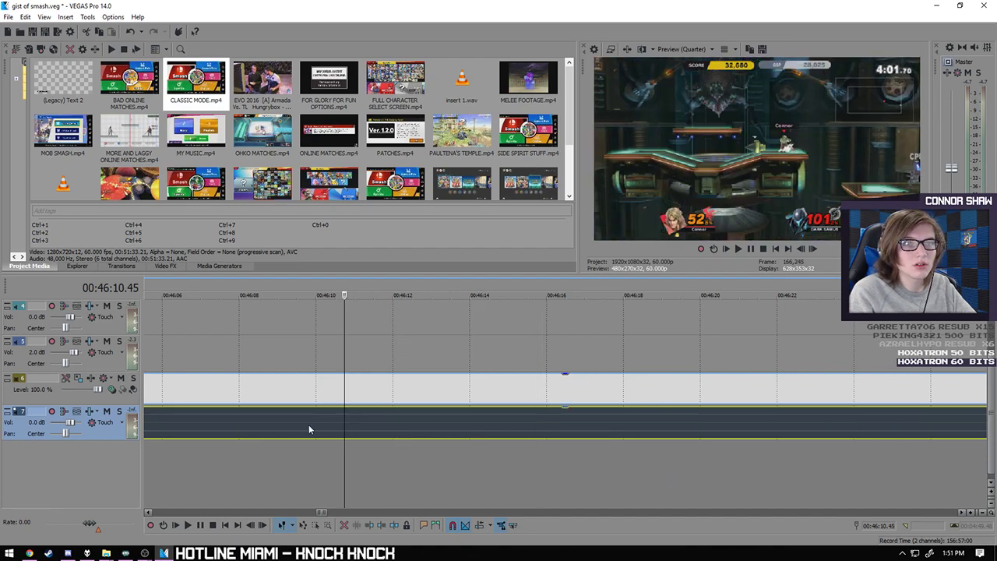
click(308, 430)
click(251, 423)
click(219, 421)
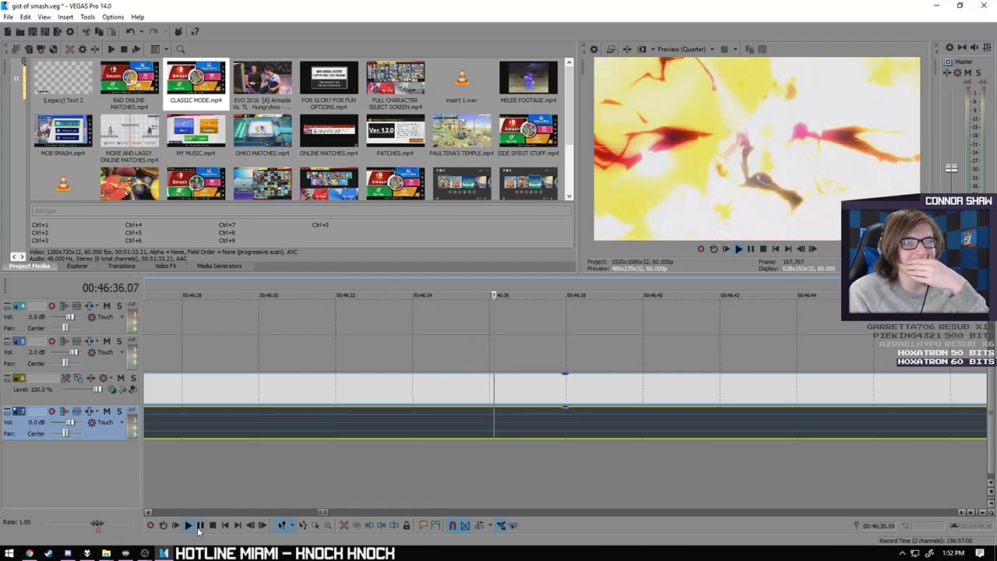
click(200, 525)
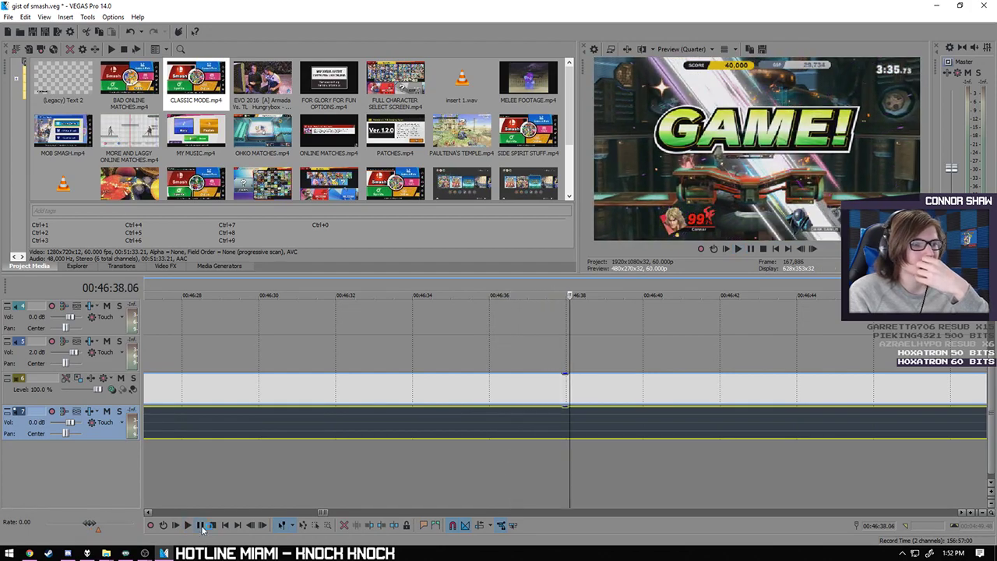
- Move the playhead back and forth through the fight's ending to find the start of the finishing attack near 00:46:33
scroll(497, 489, down, 3)
click(484, 420)
key(space)
key(Left)
key(Left)
key(Left)
key(Left)
key(Left)
key(Left)
key(Left)
key(Left)
key(Left)
key(Left)
key(Left)
key(Left)
key(Left)
key(Left)
key(Left)
key(Left)
key(Left)
key(Left)
key(Left)
key(Left)
key(Right)
key(Right)
key(Right)
key(Right)
key(Right)
key(Right)
key(Right)
key(Right)
key(Right)
key(Right)
key(Right)
key(Right)
key(Right)
key(Right)
key(Right)
key(Right)
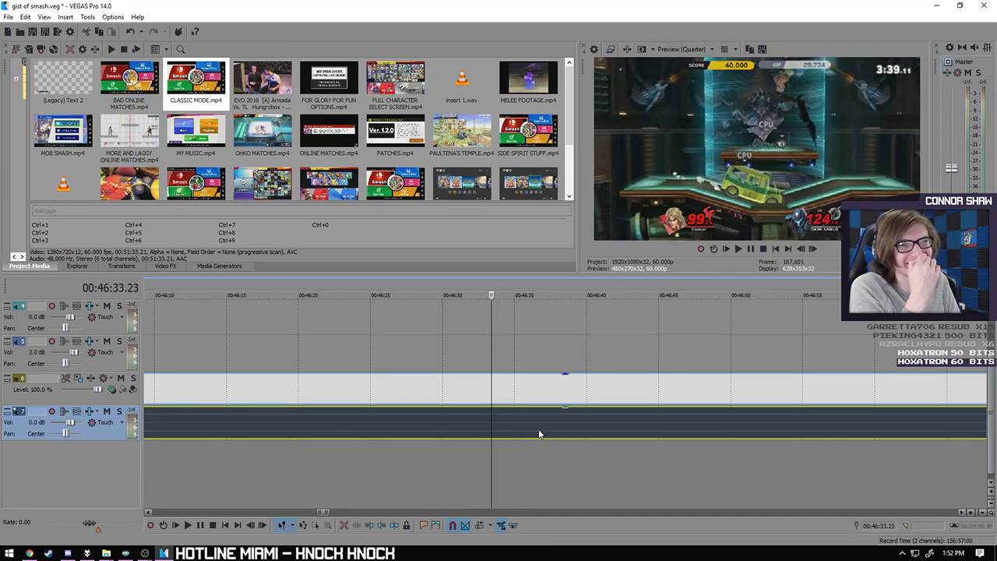
- Step frame by frame to the start of the finishing attack and split the CLASSIC MODE clip at 00:46:33.15
key(Right)
key(Right)
key(Right)
key(Right)
key(Right)
key(Right)
key(Right)
key(Right)
key(Right)
key(Right)
key(Right)
key(Right)
key(Right)
key(Right)
key(Right)
key(Left)
key(Left)
key(Left)
key(Left)
key(Left)
key(Left)
key(Left)
key(Left)
key(Left)
key(Left)
key(Left)
key(Left)
key(Left)
key(Left)
key(Left)
key(Left)
key(Left)
key(Left)
key(Left)
key(Left)
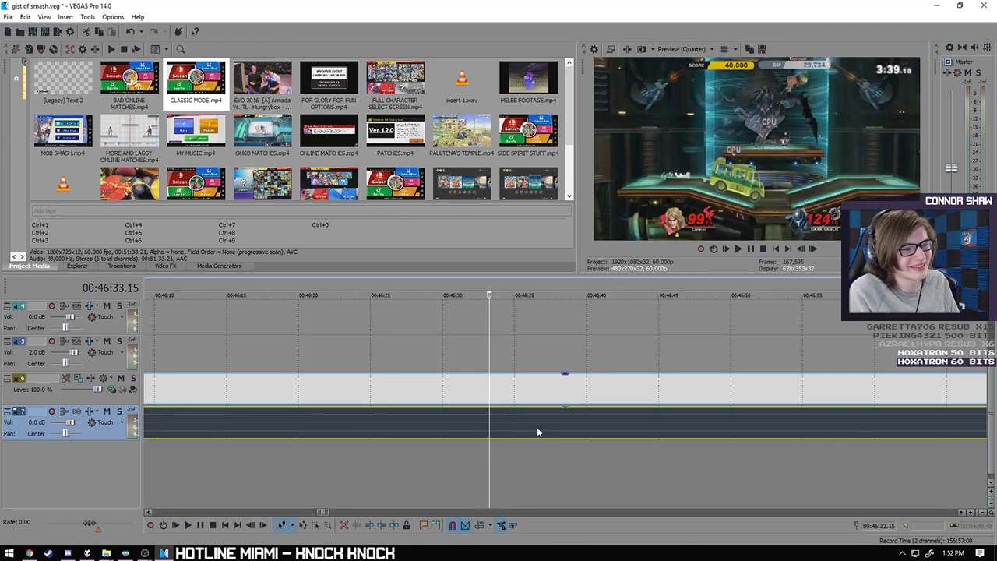
scroll(540, 434, down, 10)
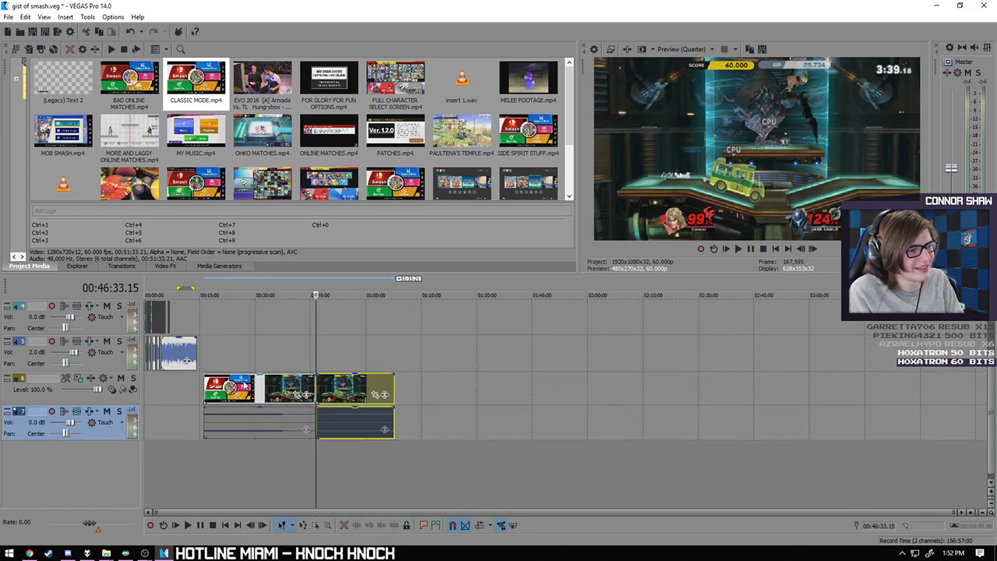
- Delete the Classic Mode footage before the split and move the remaining clip with its audio up to tracks 3 and 4
click(244, 385)
key(Delete)
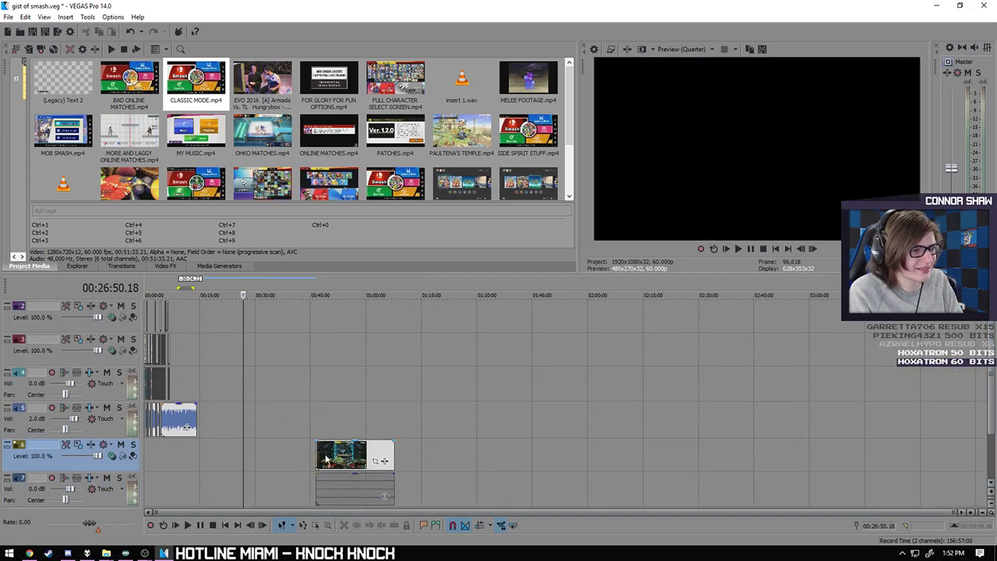
drag(325, 459, 315, 377)
drag(204, 352, 203, 372)
click(224, 475)
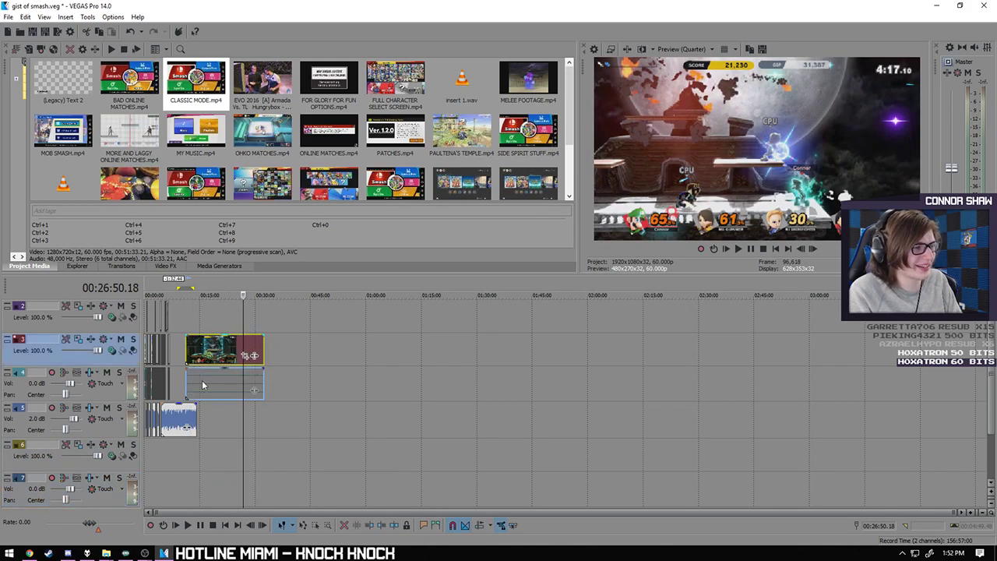
click(183, 486)
- Place the moved clip directly after the last clip on track 3, starting at 00:06:51.48
scroll(187, 484, up, 4)
scroll(287, 470, up, 4)
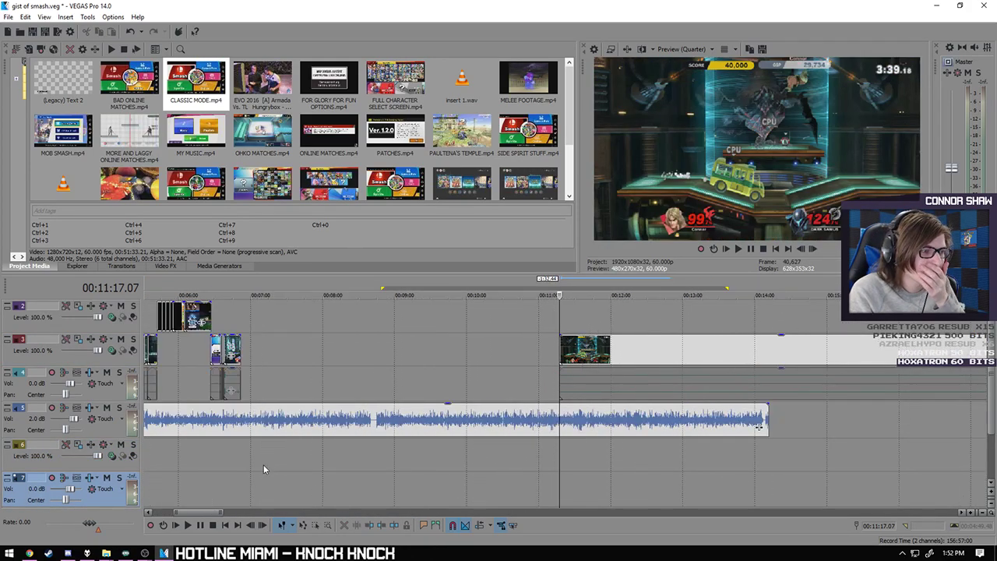
click(238, 458)
drag(641, 345, 313, 343)
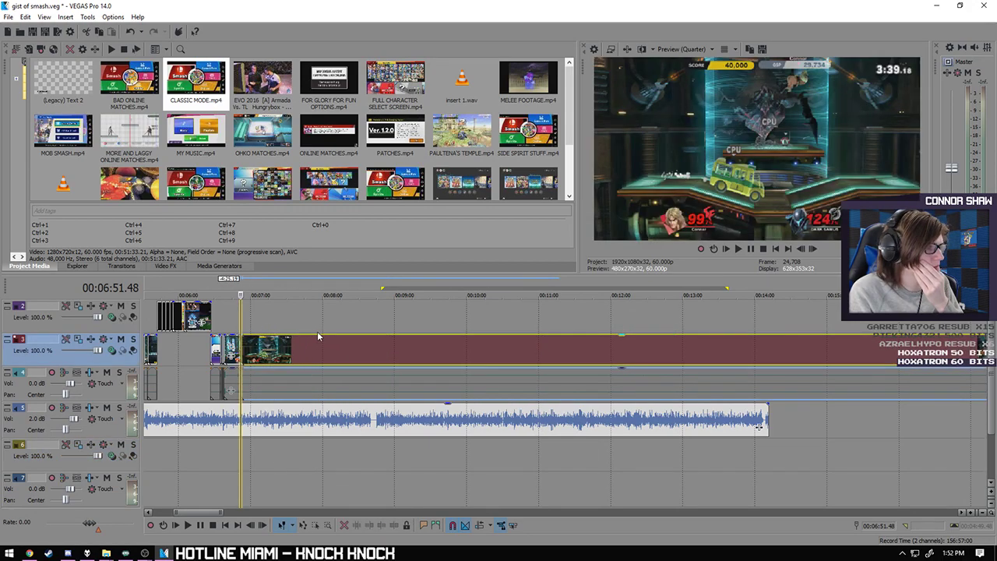
- Play the newly placed clip against the narration to check its timing around the GAME! announcement
click(188, 525)
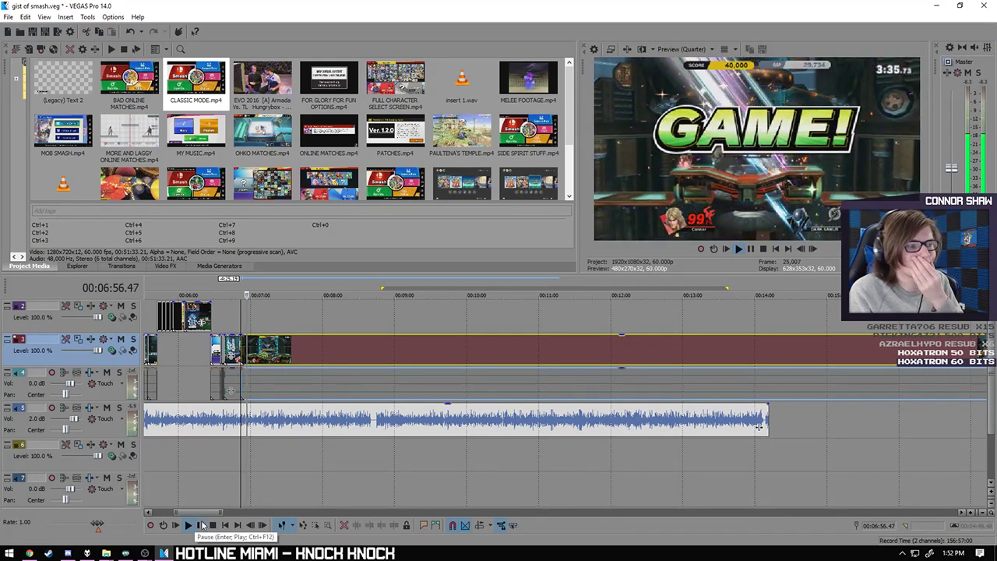
click(200, 526)
scroll(517, 470, up, 8)
scroll(563, 469, up, 5)
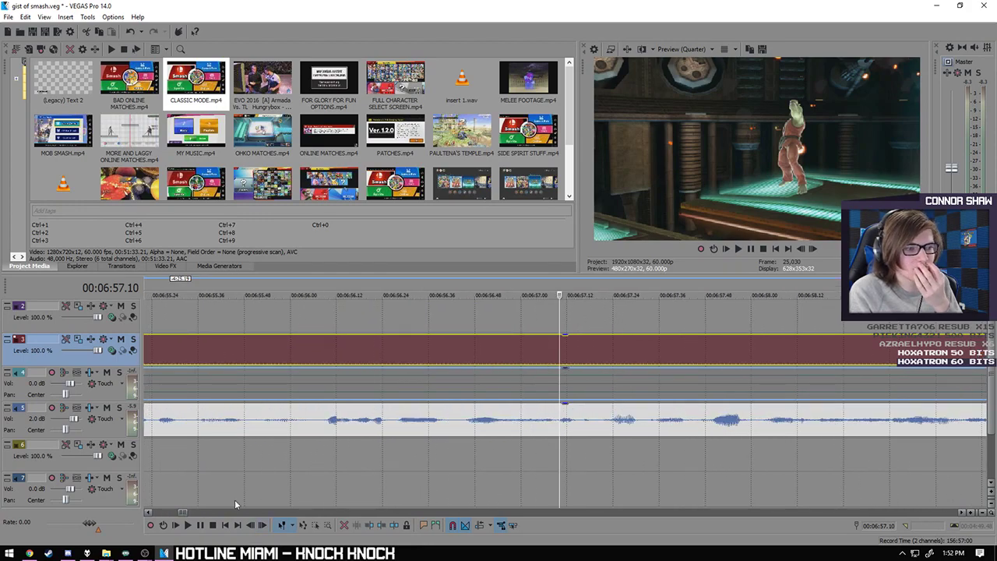
click(188, 525)
click(200, 525)
scroll(368, 505, down, 5)
scroll(368, 505, down, 2)
drag(395, 357, 506, 359)
click(188, 525)
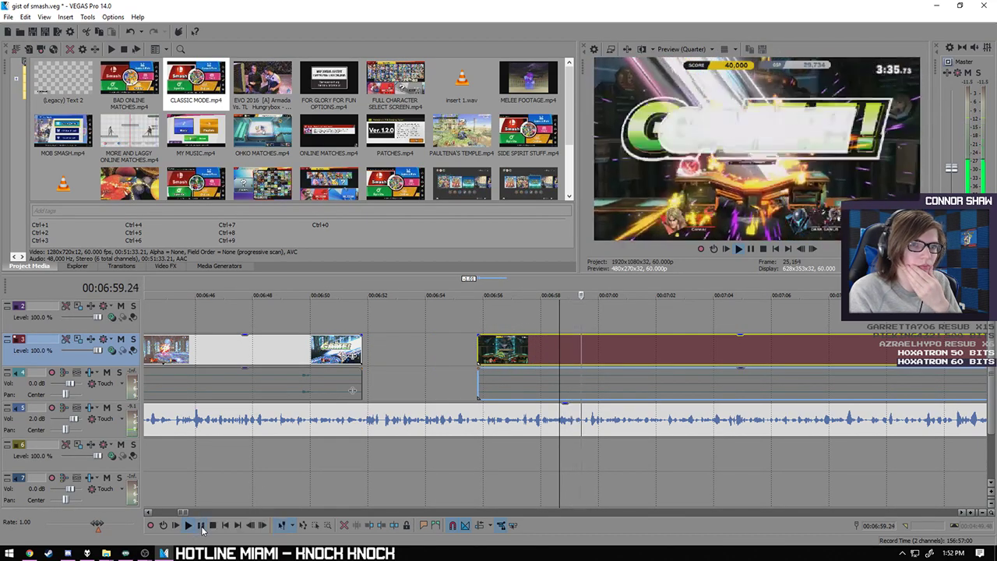
scroll(556, 356, up, 4)
click(565, 477)
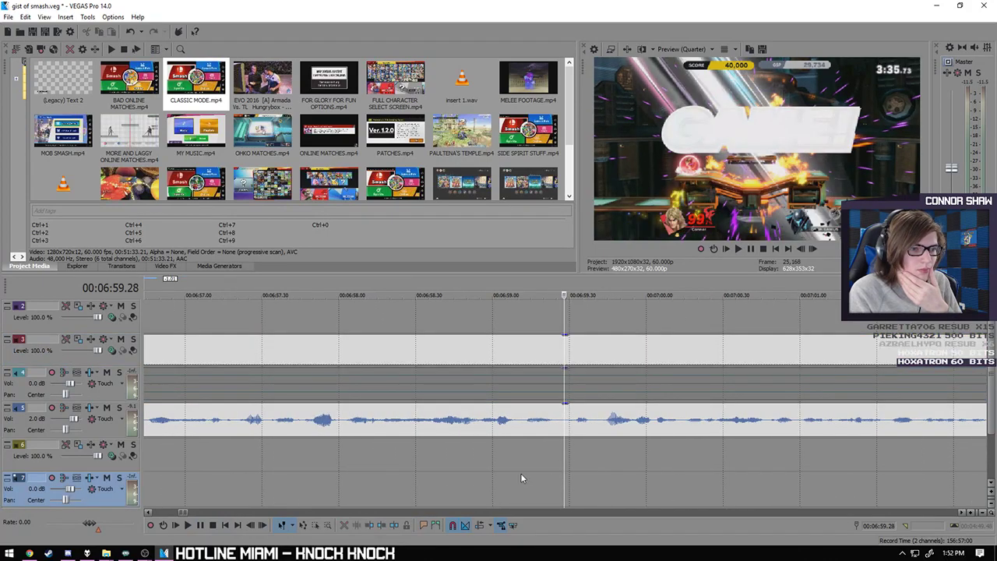
click(212, 525)
scroll(402, 354, down, 5)
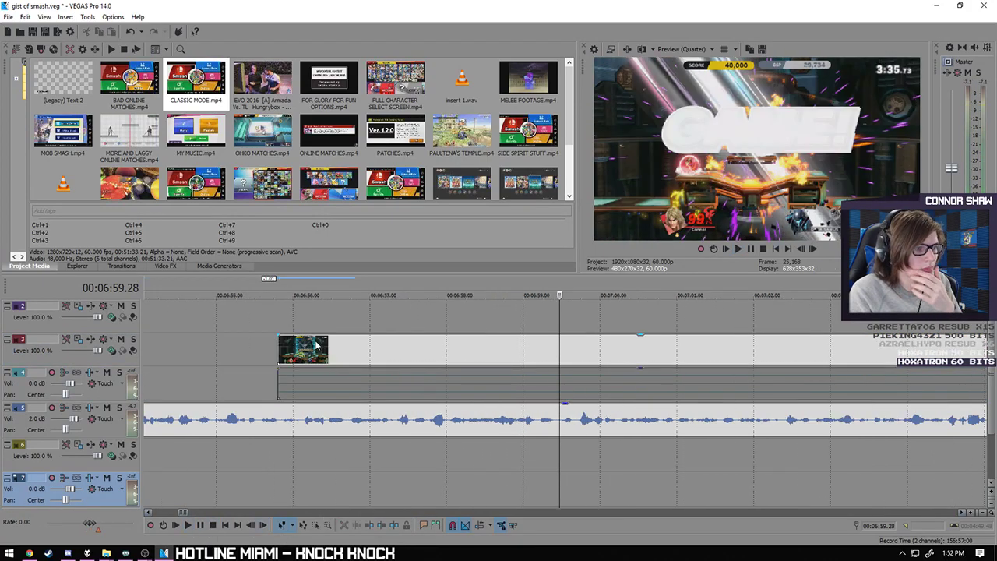
drag(420, 352, 267, 352)
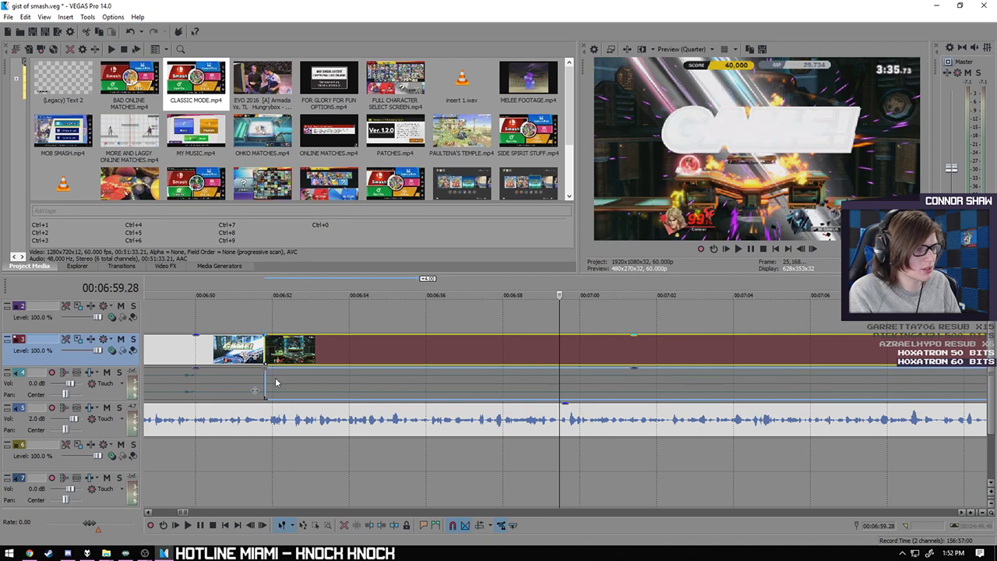
- Play the clip from its start at 00:06:51.48 up to the GAME! announcement to find the cut point
click(268, 468)
click(262, 473)
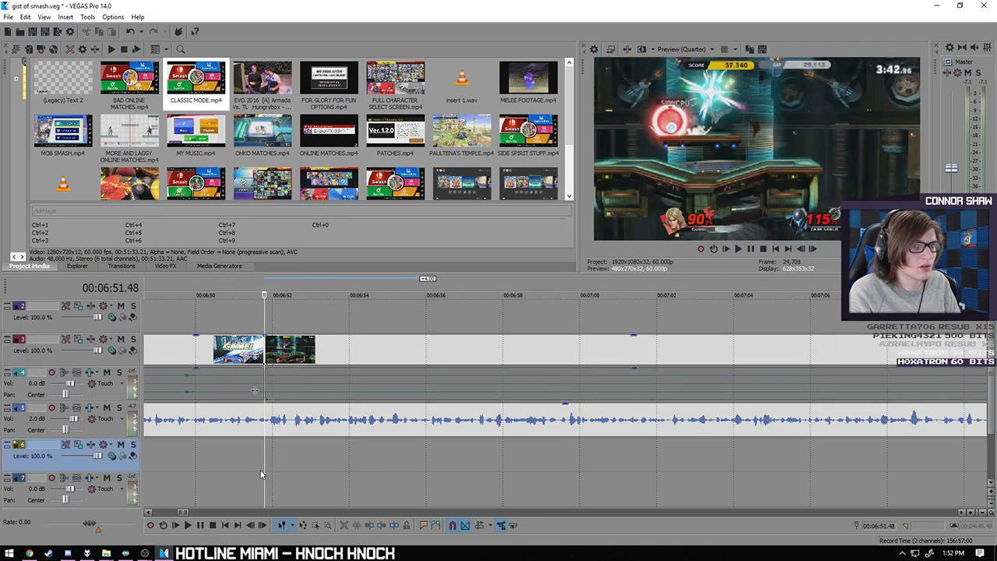
click(191, 526)
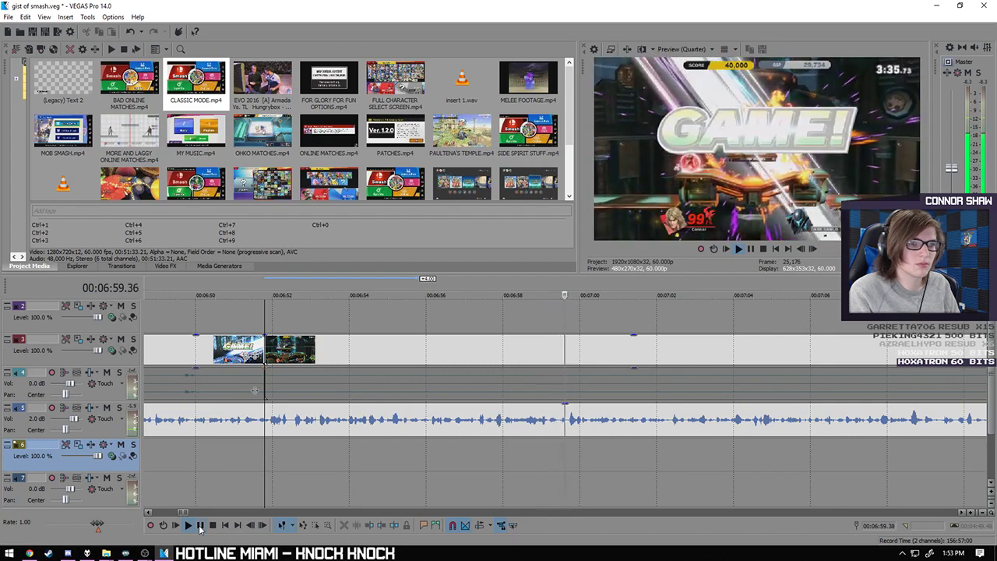
click(200, 527)
scroll(517, 462, up, 2)
click(532, 452)
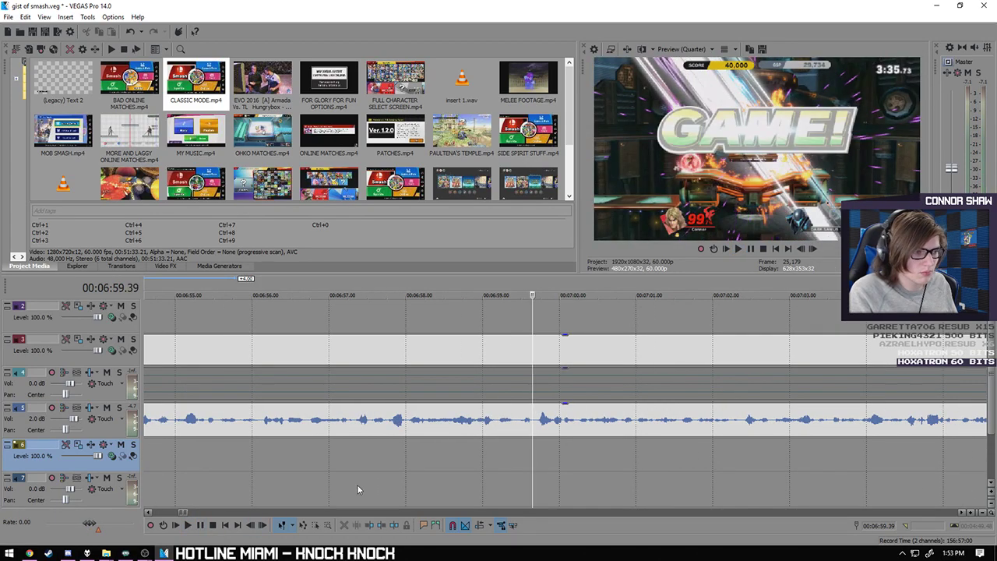
- Split the clip and its audio at 00:06:59.29, as GAME! appears, and delete everything after the cut
click(520, 387)
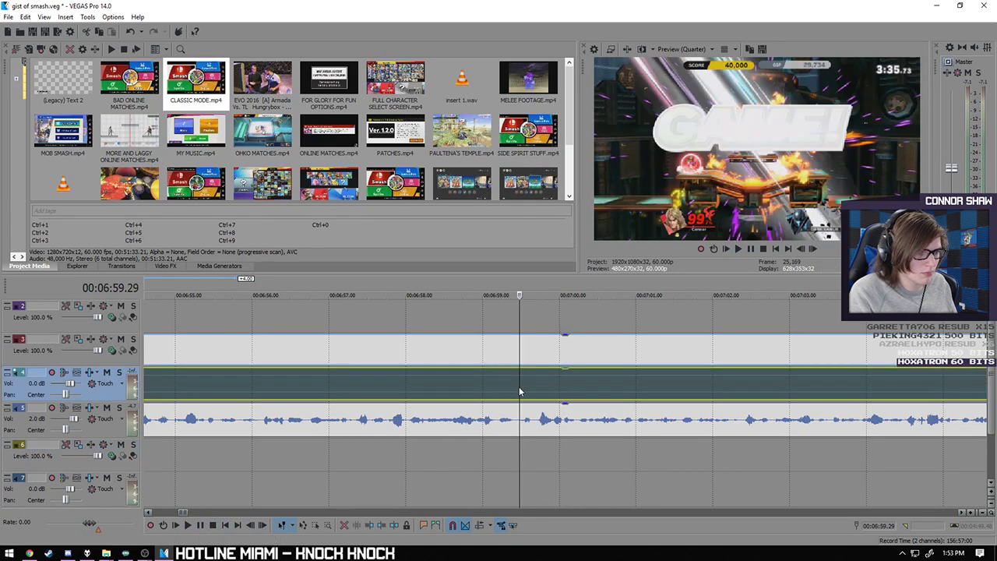
click(181, 528)
click(210, 525)
scroll(534, 407, up, 3)
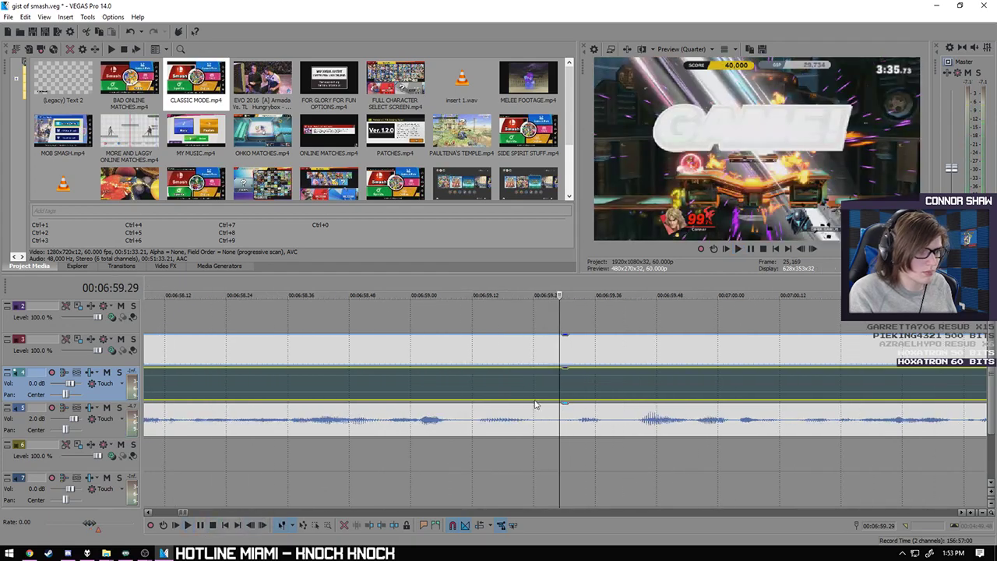
key(s)
scroll(556, 392, down, 4)
key(Delete)
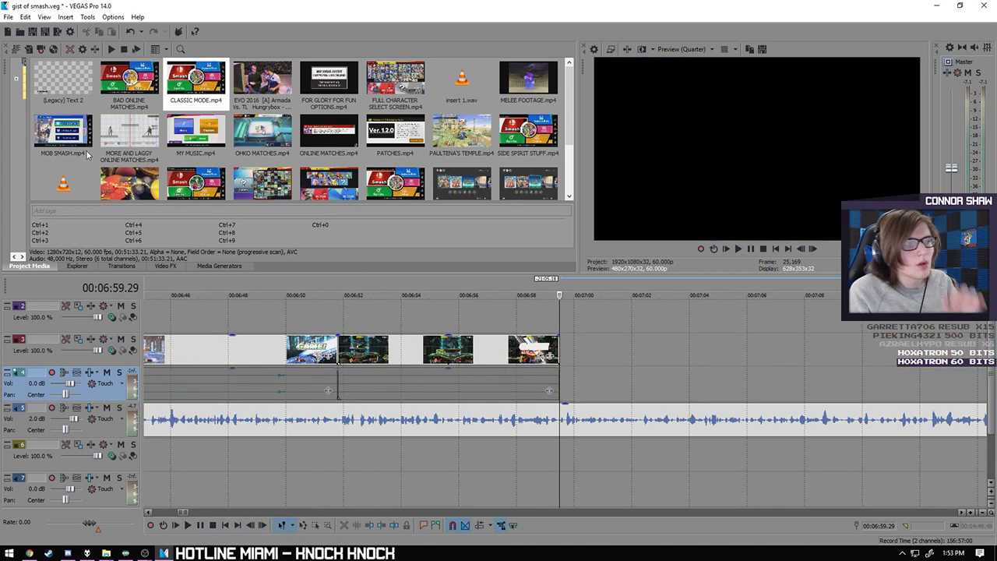
- Add STREAM 1.mp4 on new tracks below the narration and delete its extra audio tracks, keeping only track 7
scroll(620, 463, down, 8)
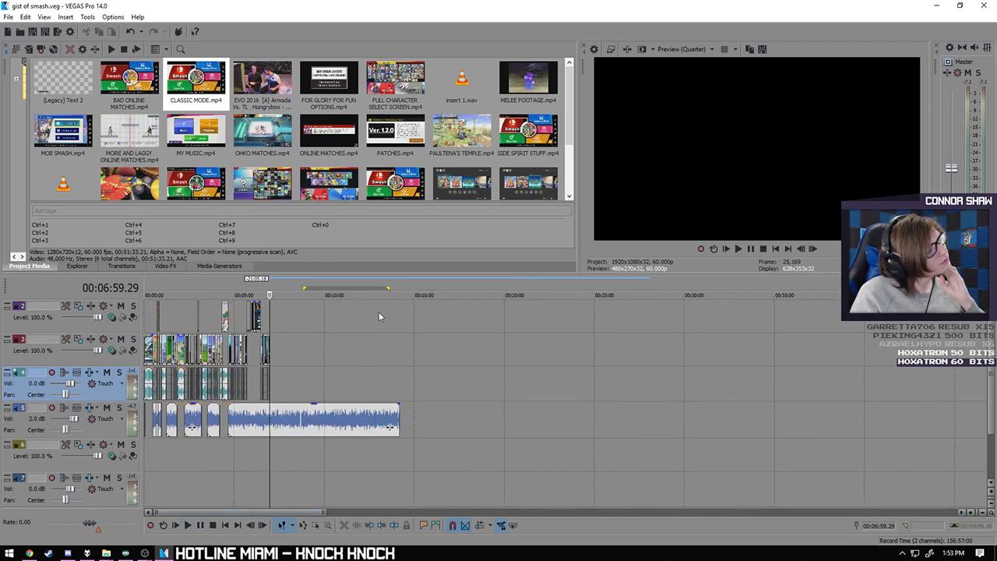
drag(574, 98, 570, 140)
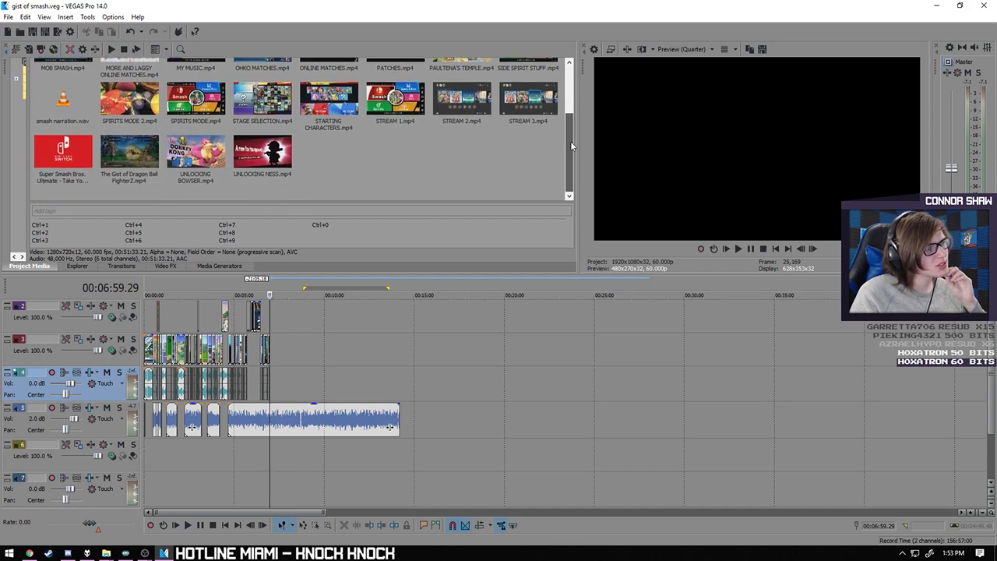
drag(395, 102, 475, 448)
drag(990, 379, 986, 425)
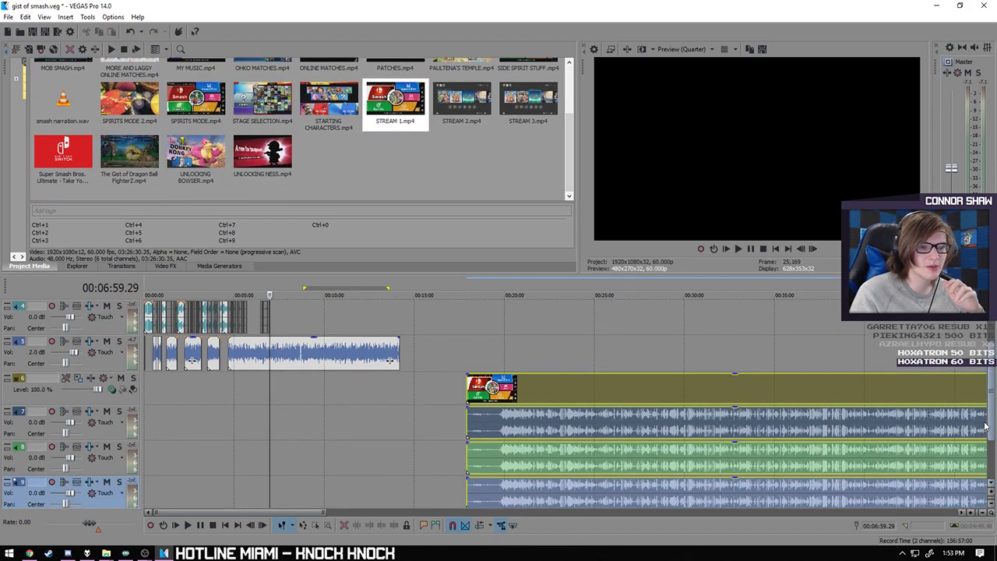
click(89, 470)
key(Delete)
click(98, 467)
key(Delete)
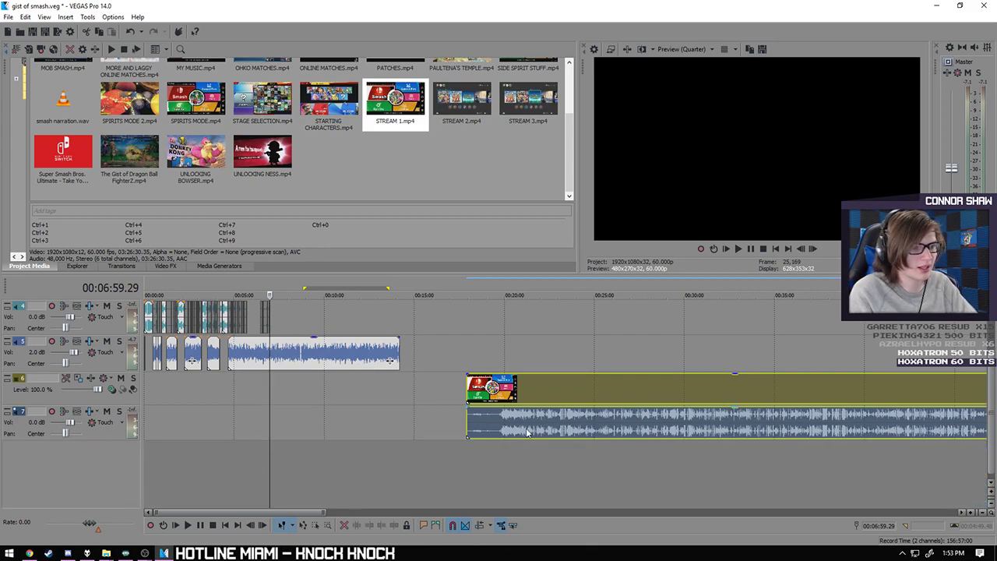
- Mute the audio of the STREAM 1.mp4 clip
click(532, 431)
right_click(532, 431)
click(698, 331)
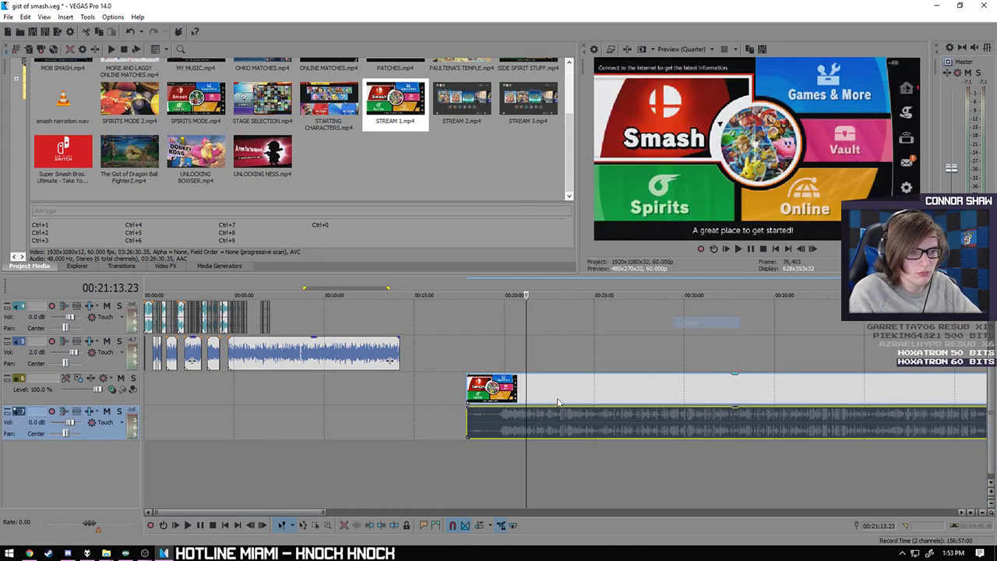
- Split the STREAM 1.mp4 clip at 00:31:35.10, near the end of the Link fight, and delete the footage before it
click(621, 424)
click(715, 426)
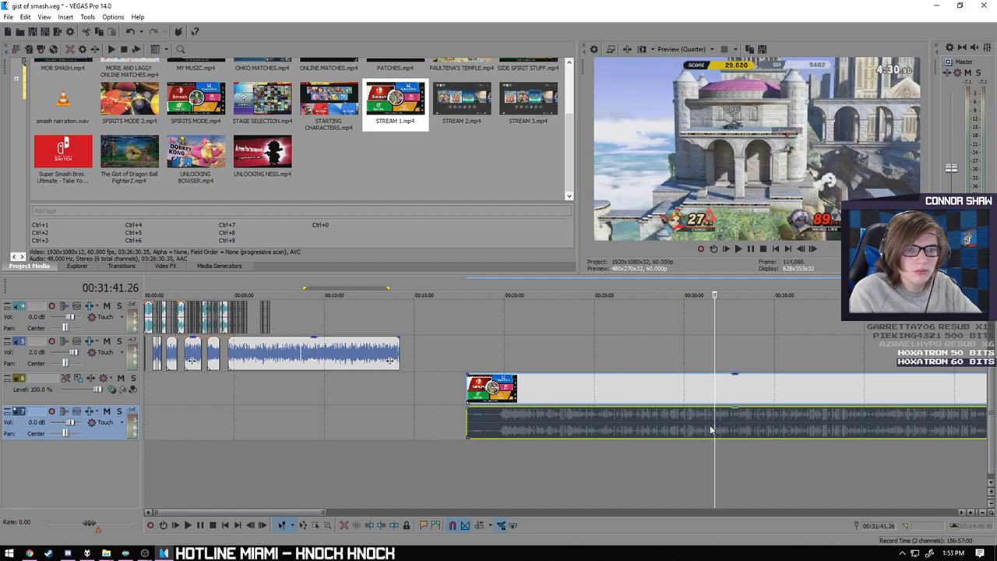
scroll(736, 423, up, 6)
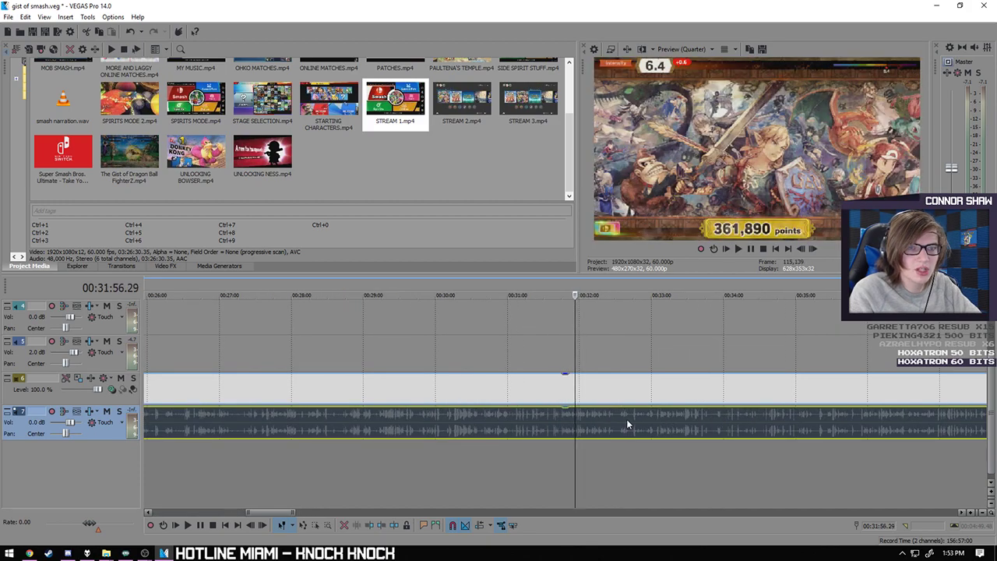
scroll(545, 417, up, 7)
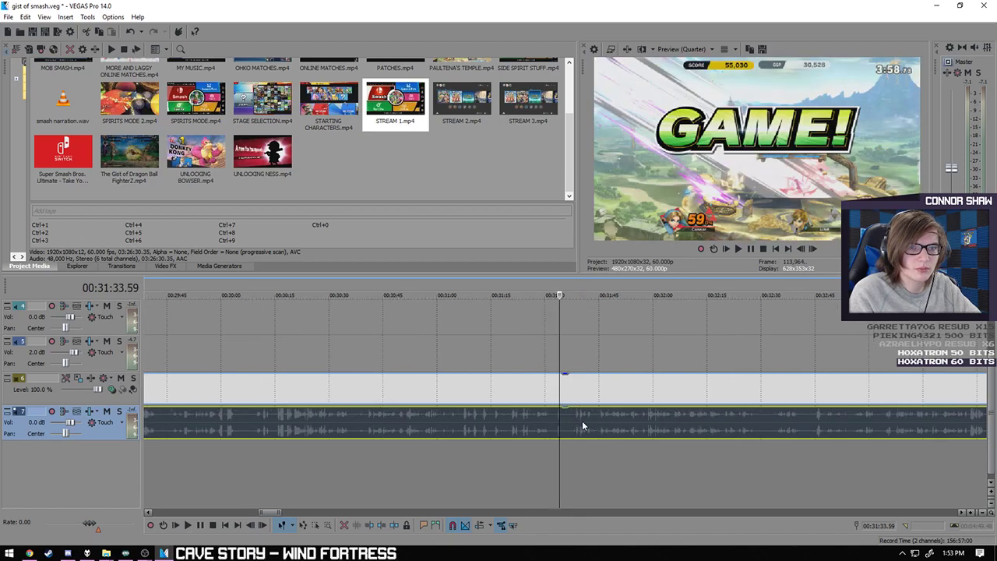
scroll(540, 415, up, 2)
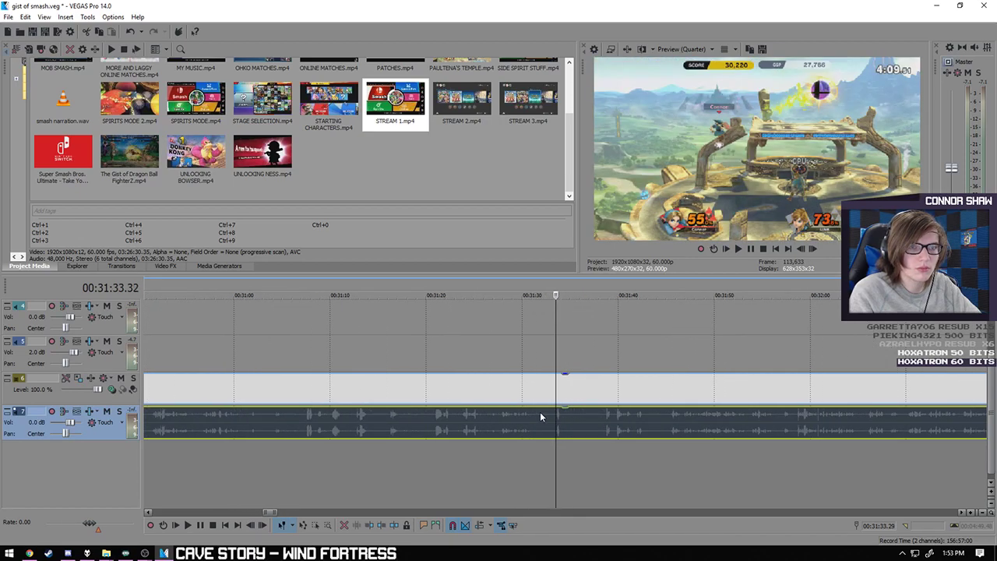
click(200, 527)
key(s)
scroll(503, 430, down, 3)
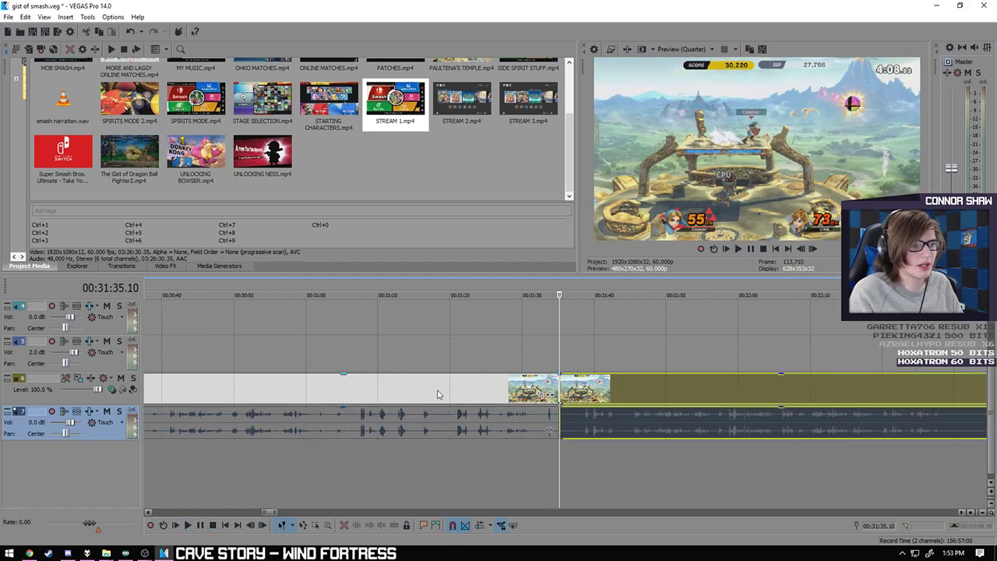
click(437, 394)
key(Delete)
- Split the STREAM 1.mp4 clip at 00:31:47.53, on the Round 6 clear screen
click(651, 419)
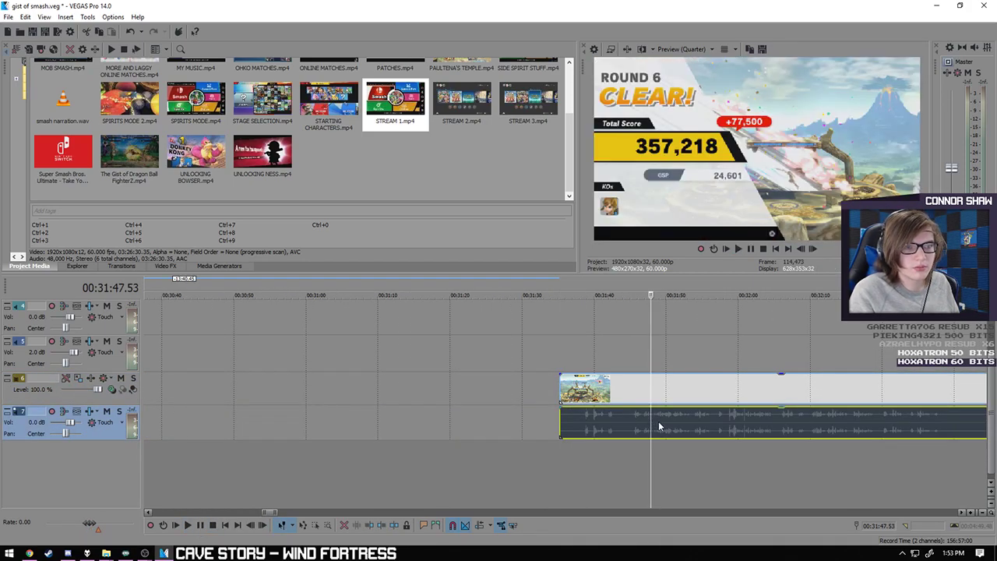
key(s)
scroll(682, 425, down, 2)
- Skim the remaining STREAM 1.mp4 footage for other usable Classic Mode rounds and boss fights
click(789, 420)
scroll(705, 424, down, 3)
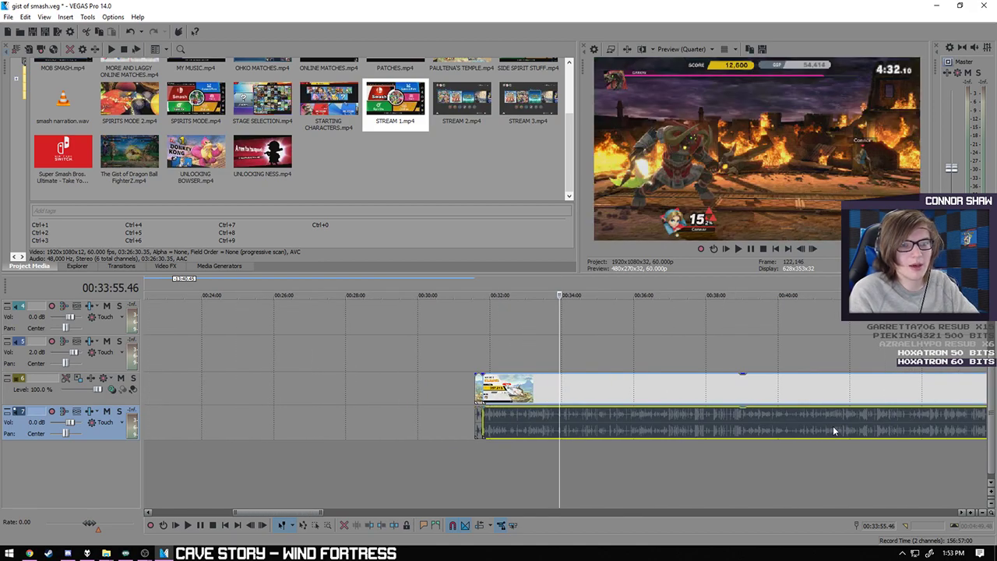
click(724, 427)
click(763, 420)
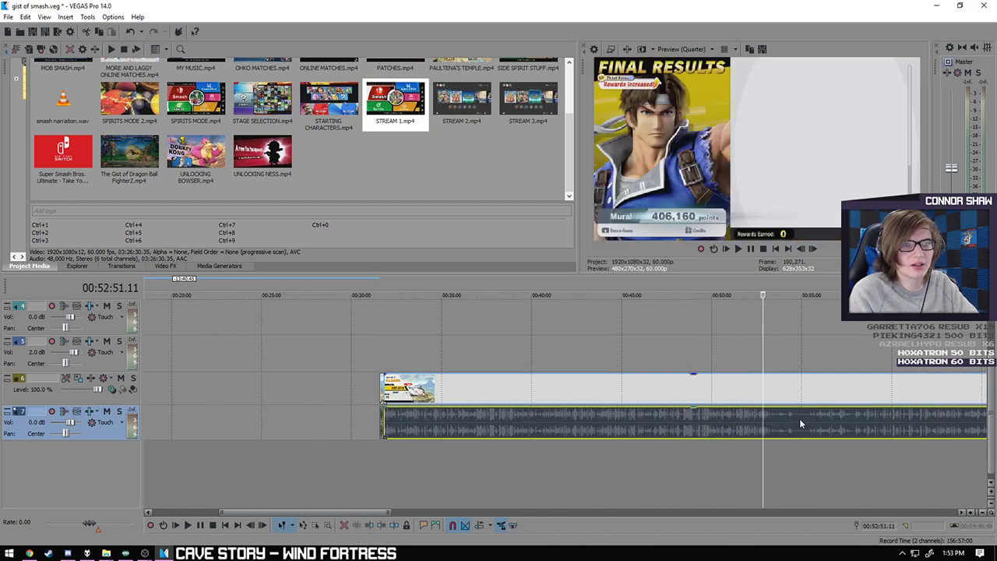
click(715, 428)
click(677, 434)
scroll(592, 436, up, 3)
click(456, 434)
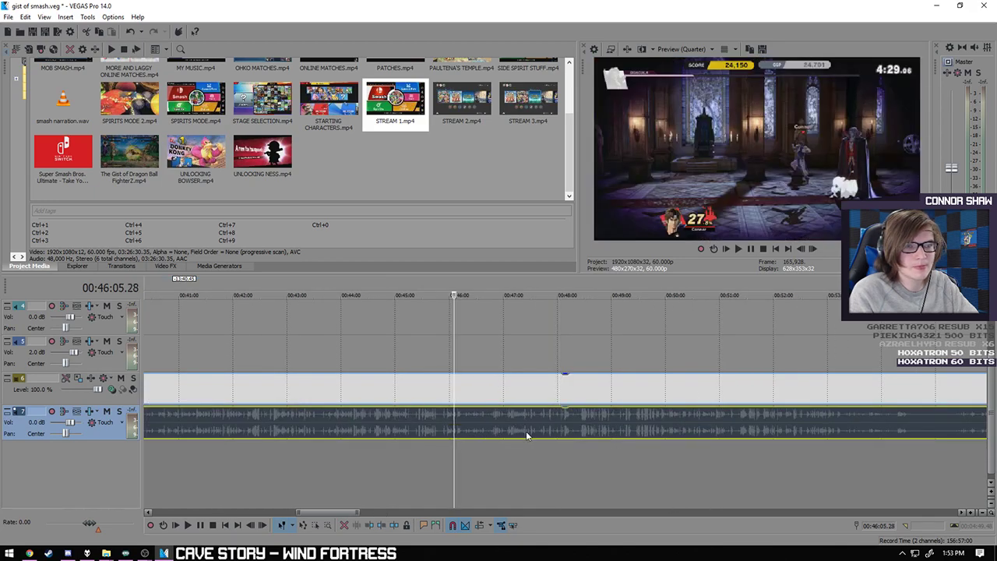
- Delete the long remainder of the STREAM 1.mp4 footage after the short trimmed piece
scroll(511, 439, down, 10)
click(538, 396)
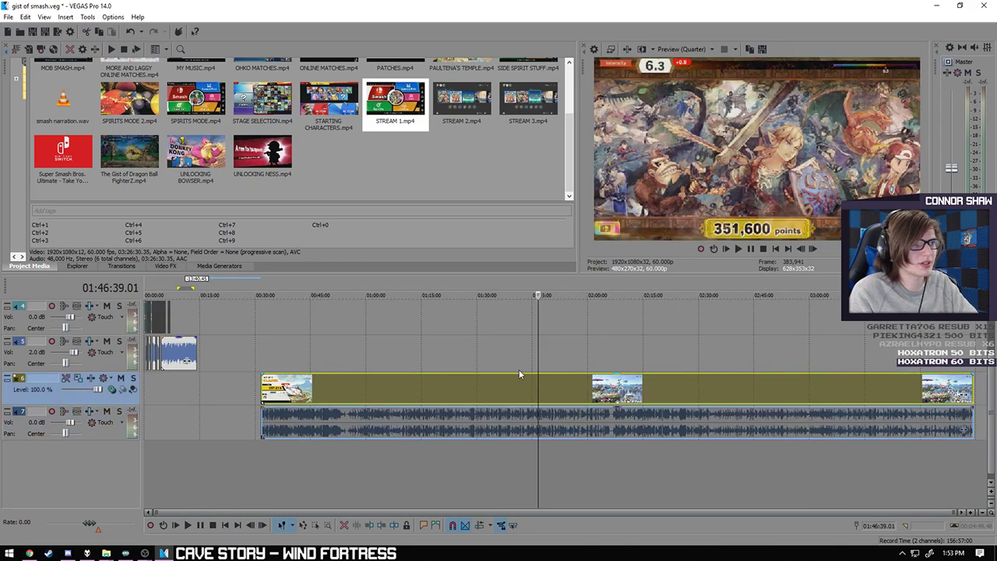
key(Delete)
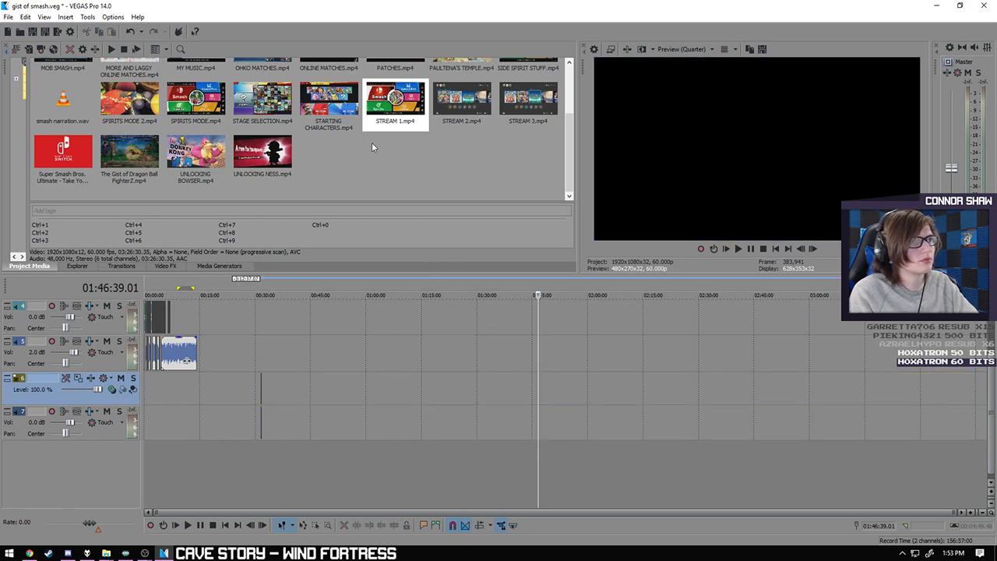
- Add CLASSIC MODE.mp4 to tracks 6 and 7 after the short stream piece and delete its extra audio tracks
scroll(569, 141, up, 5)
drag(196, 85, 360, 399)
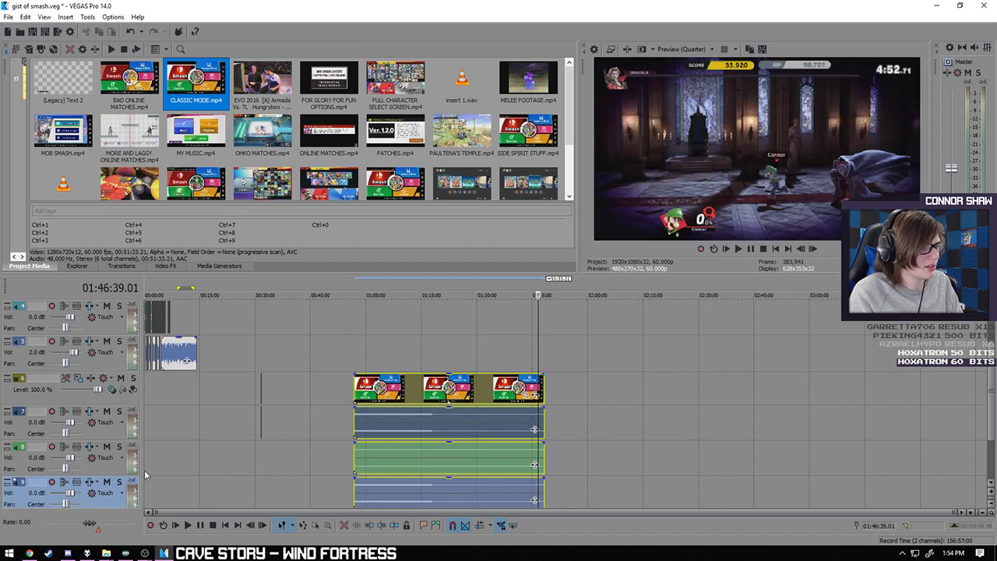
key(Delete)
click(99, 468)
key(Delete)
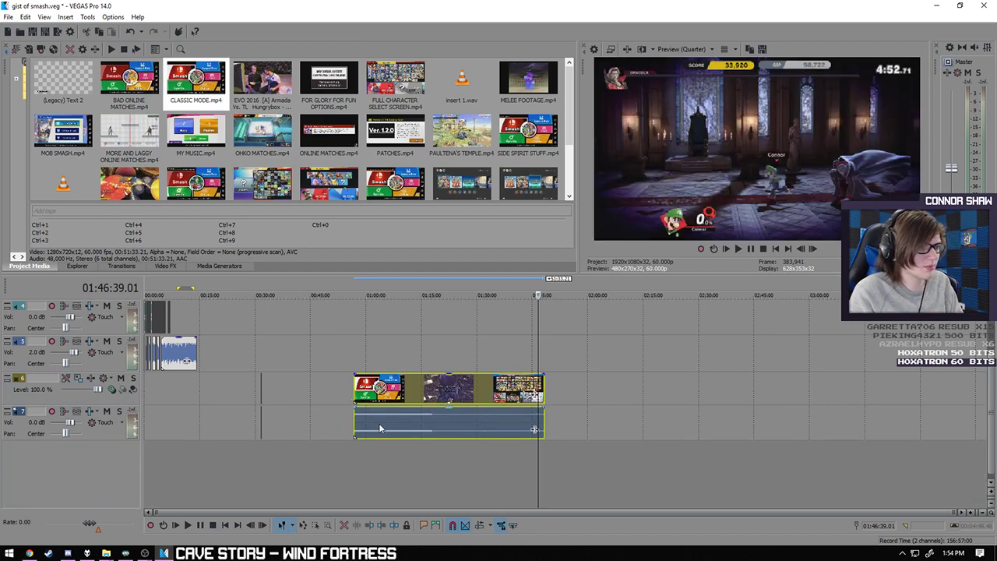
- Mute the audio of the CLASSIC MODE.mp4 clip on track 7
right_click(389, 422)
click(364, 425)
right_click(396, 424)
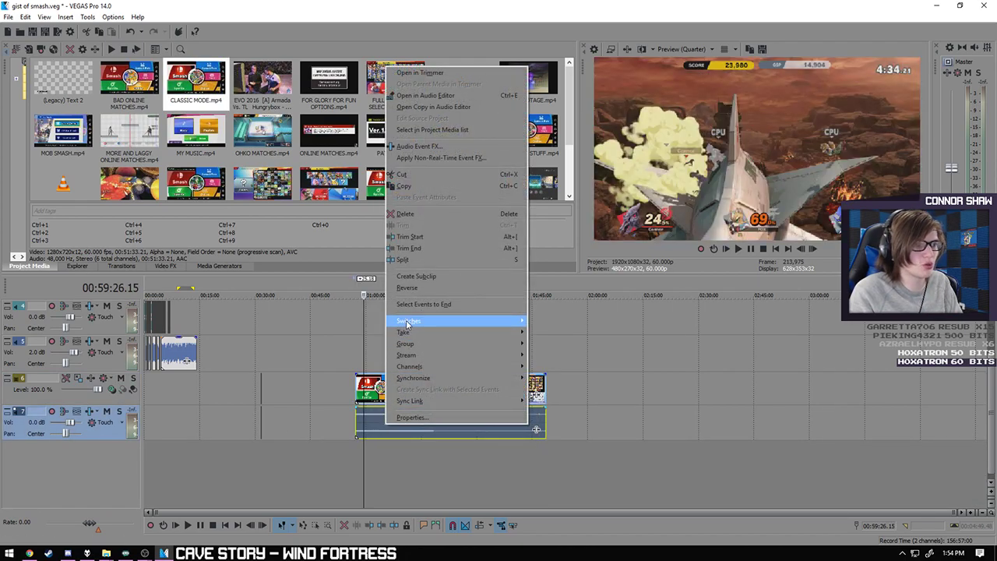
click(544, 321)
- Skim the later part of the CLASSIC MODE.mp4 footage for usable rounds and boss fights
click(457, 423)
click(503, 436)
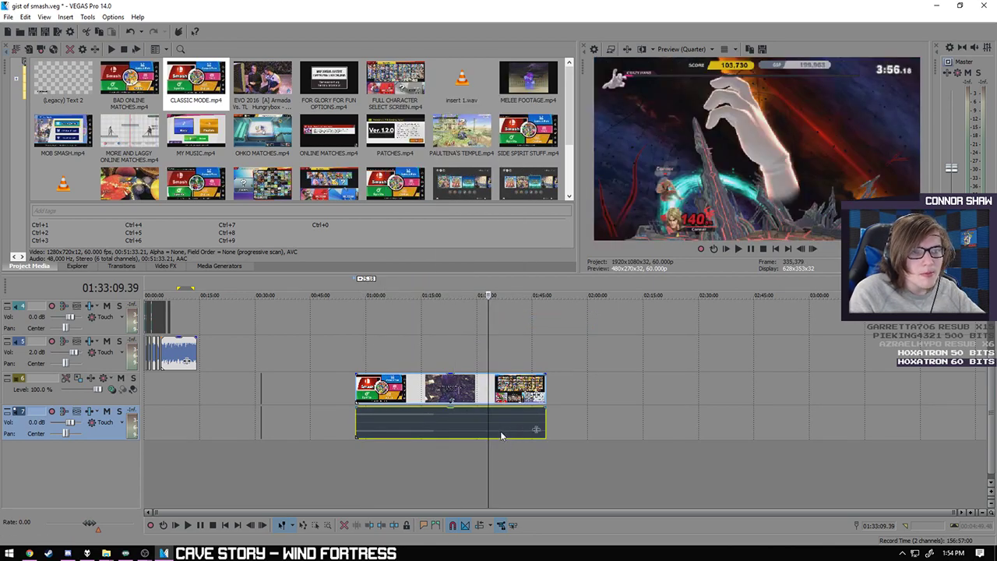
scroll(579, 433, up, 5)
click(632, 430)
scroll(632, 430, up, 2)
click(533, 428)
key(space)
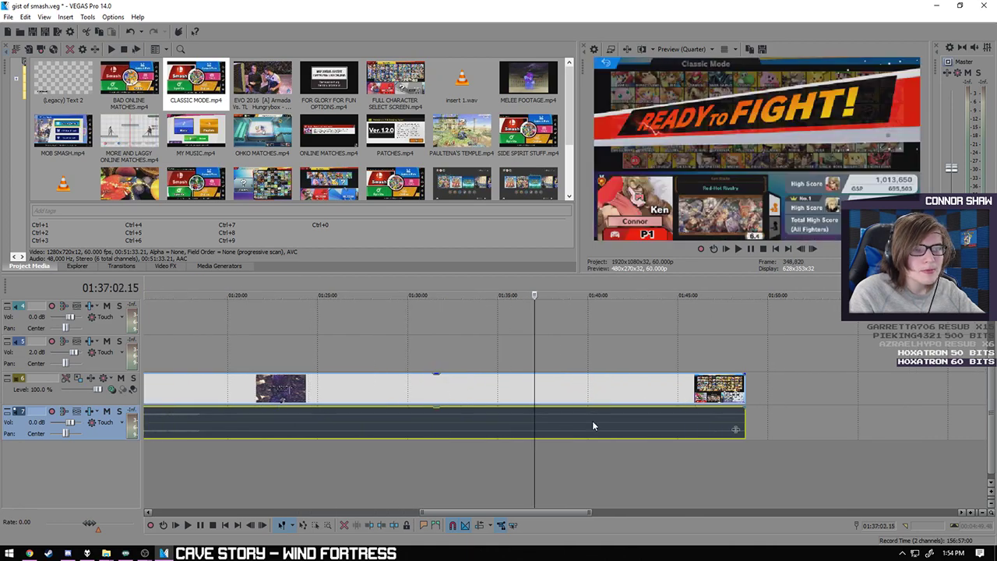
click(611, 425)
click(632, 426)
click(651, 426)
scroll(652, 426, up, 4)
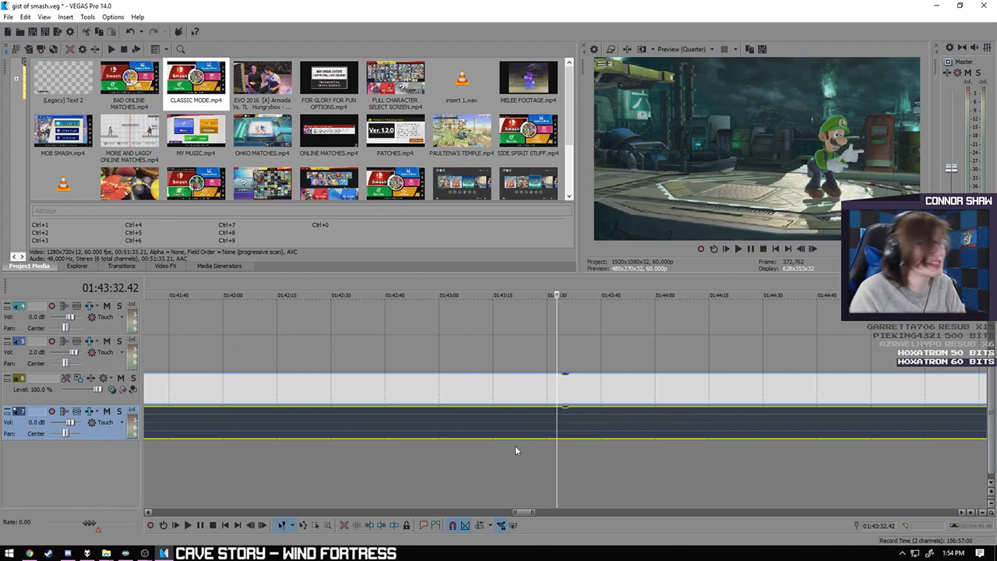
click(657, 438)
click(685, 429)
click(729, 434)
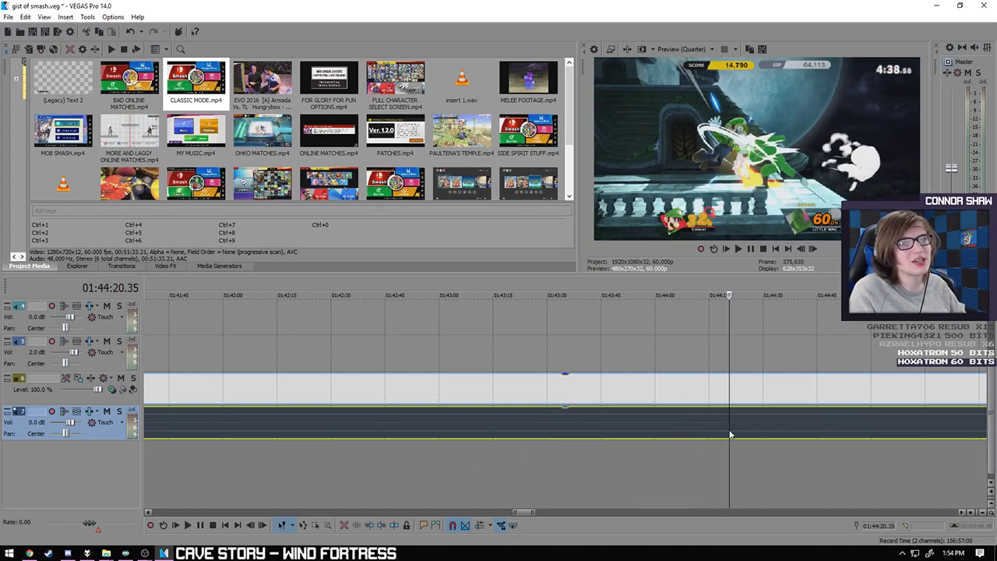
click(778, 434)
- Skim back through the CLASSIC MODE.mp4 footage to the train-stage fight near 01:09:37
click(451, 434)
click(312, 423)
scroll(331, 418, down, 2)
click(315, 421)
scroll(342, 422, down, 1)
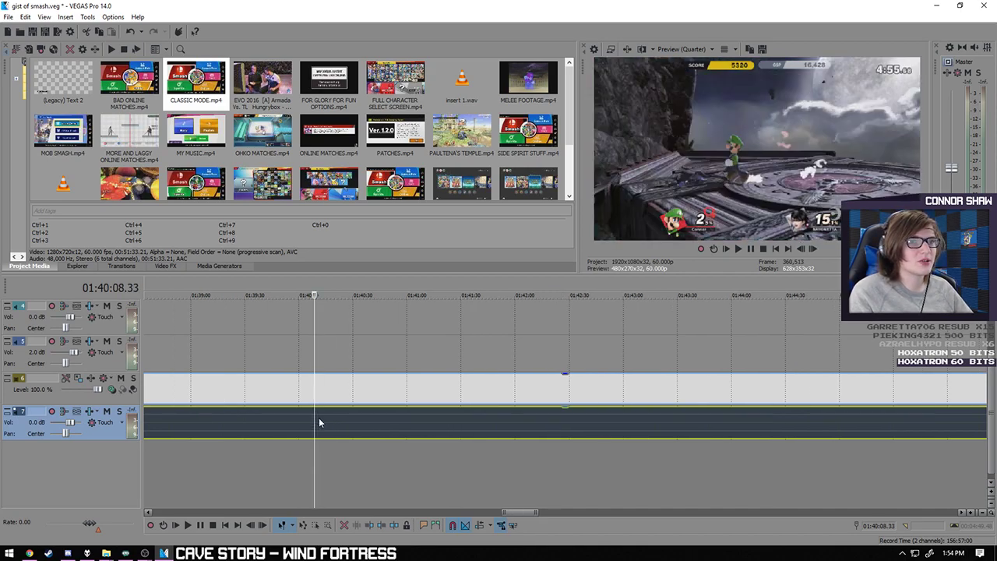
click(356, 421)
scroll(305, 421, down, 1)
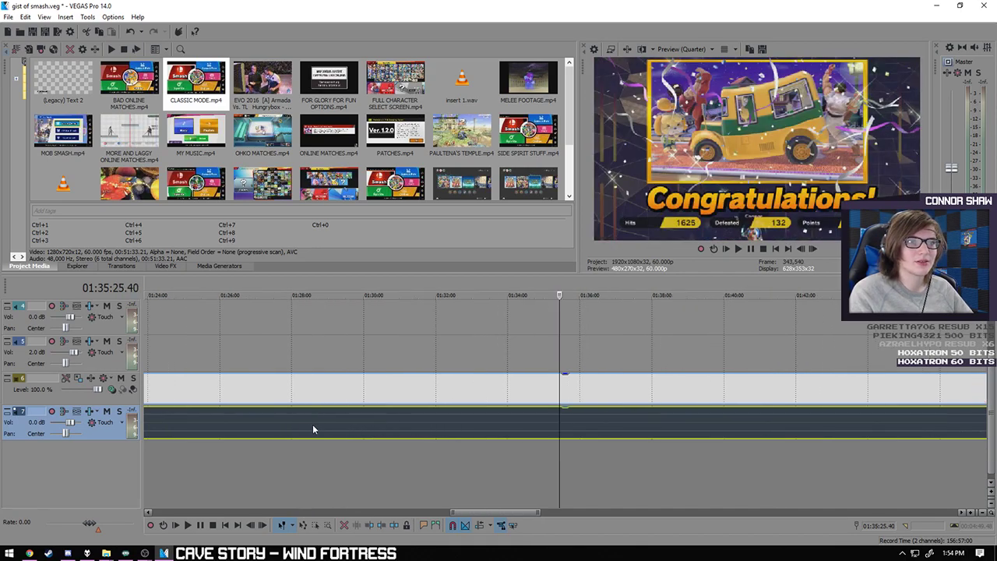
scroll(335, 421, down, 1)
click(384, 421)
scroll(340, 426, down, 1)
click(369, 434)
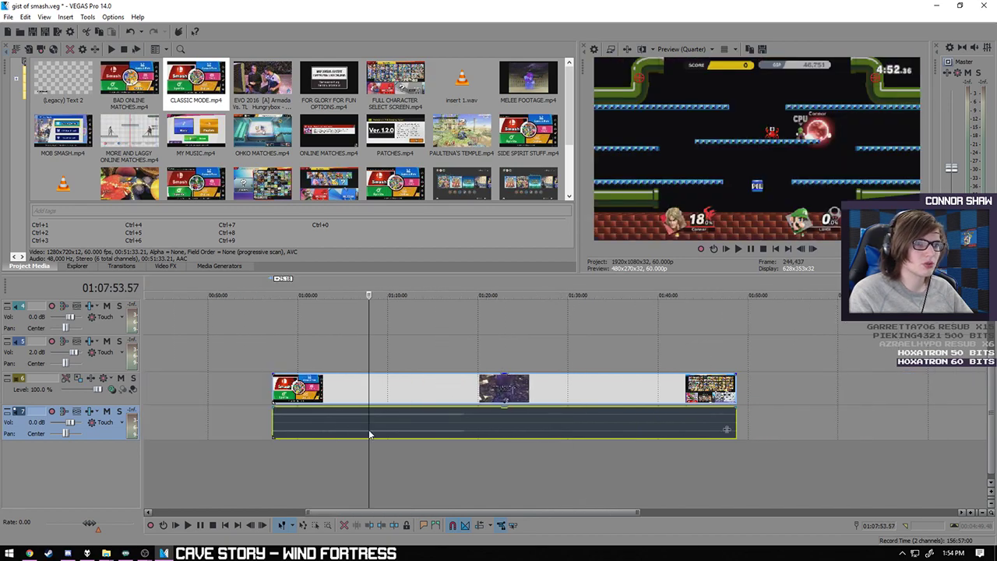
click(385, 433)
scroll(415, 438, up, 1)
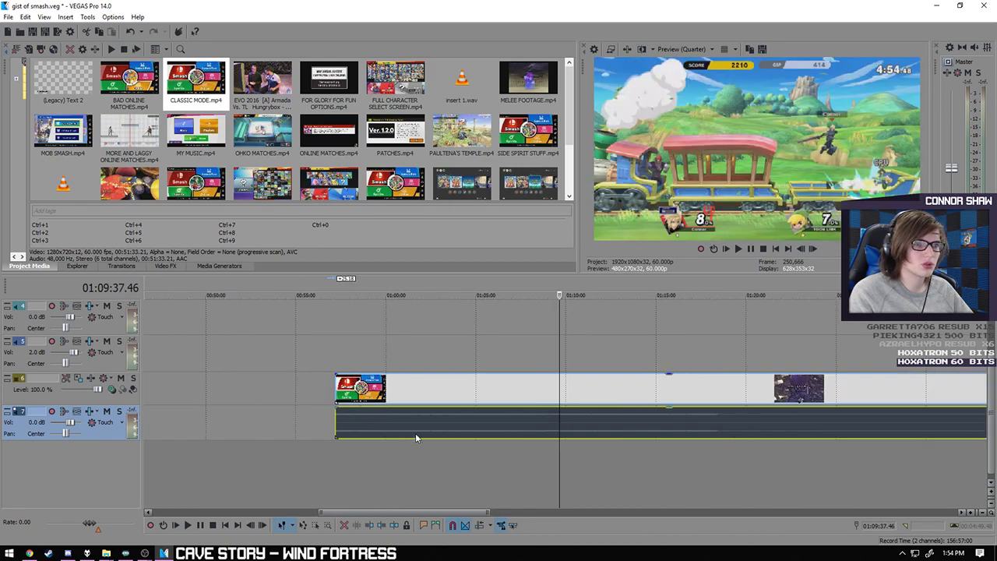
scroll(425, 448, up, 1)
- Review the Round 1 train-stage fight and its clear screen in CLASSIC MODE.mp4, between 01:09:37 and 01:10:47
click(188, 525)
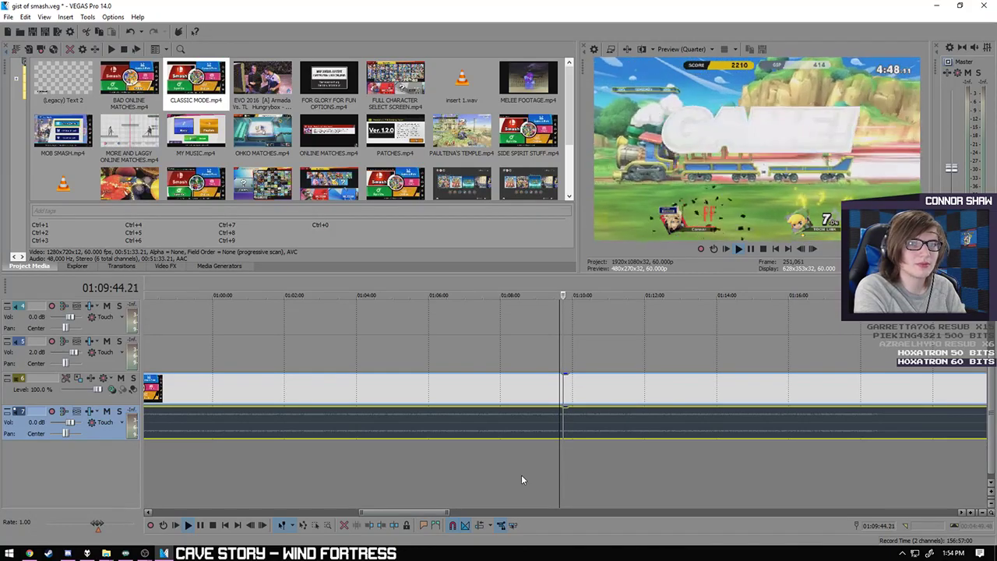
click(601, 428)
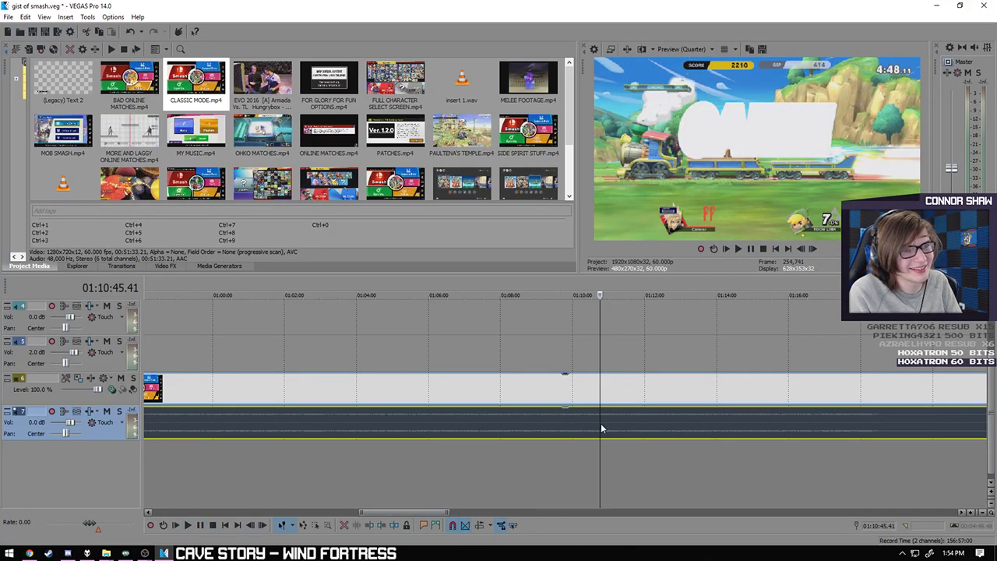
click(636, 426)
click(624, 423)
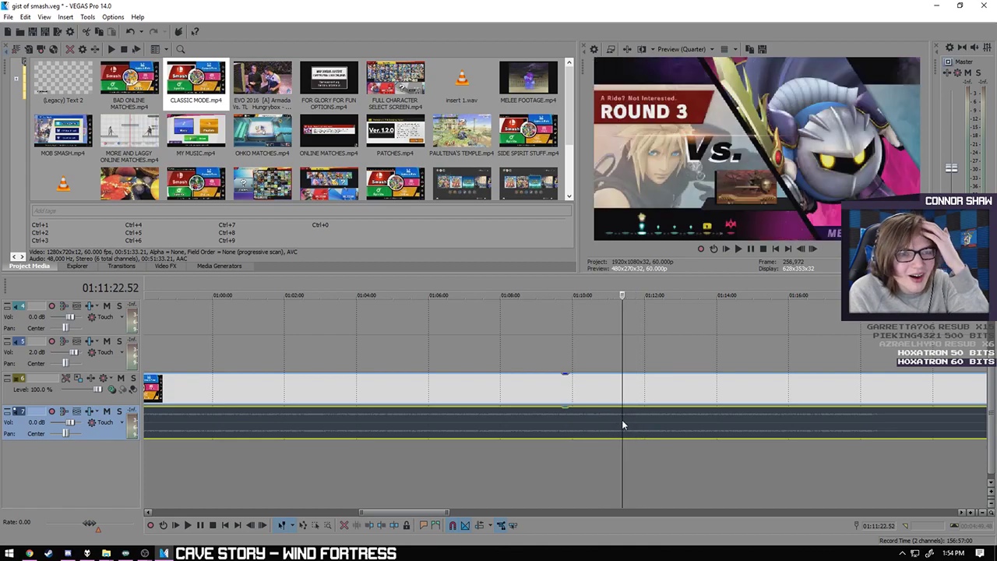
click(613, 425)
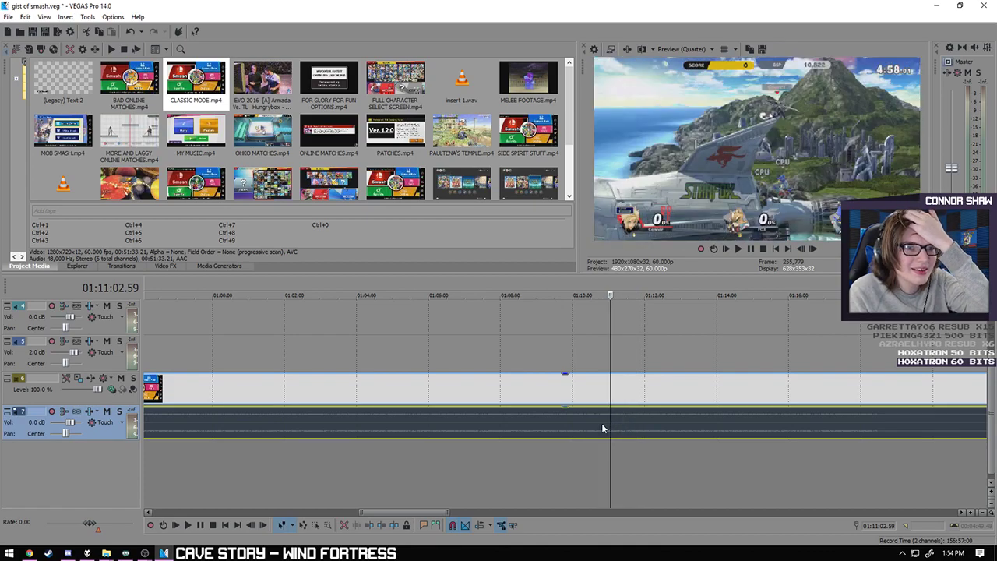
click(601, 428)
click(596, 428)
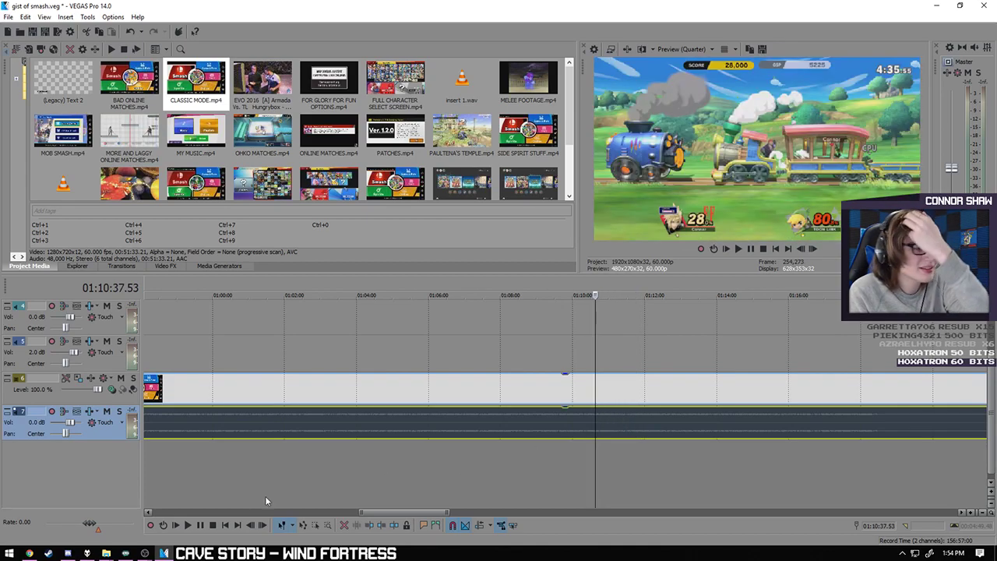
click(188, 526)
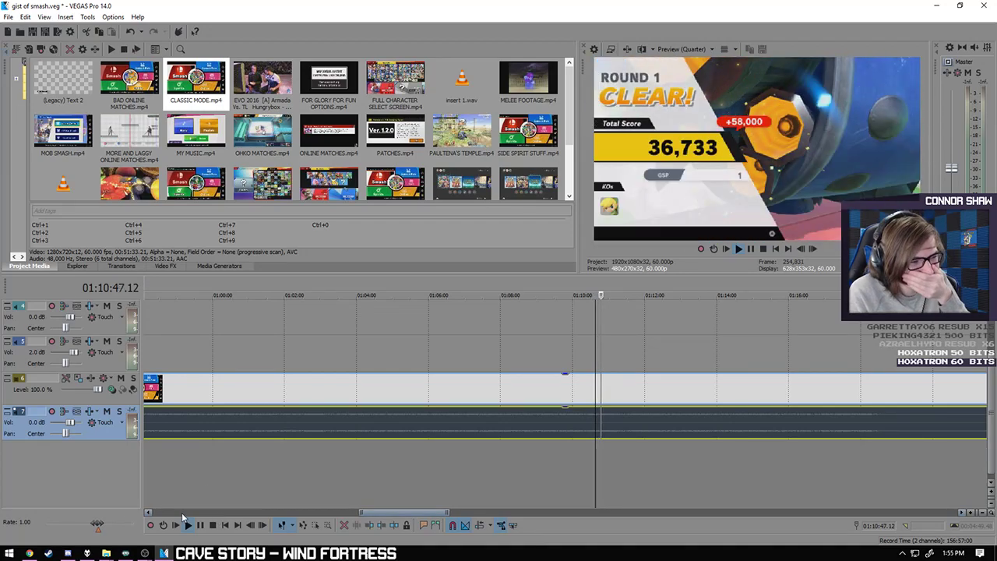
click(199, 530)
- Review the fight on the plane from 01:11:22 and the Round 3 Meta Knight fight between 01:12:18 and 01:12:40
click(621, 419)
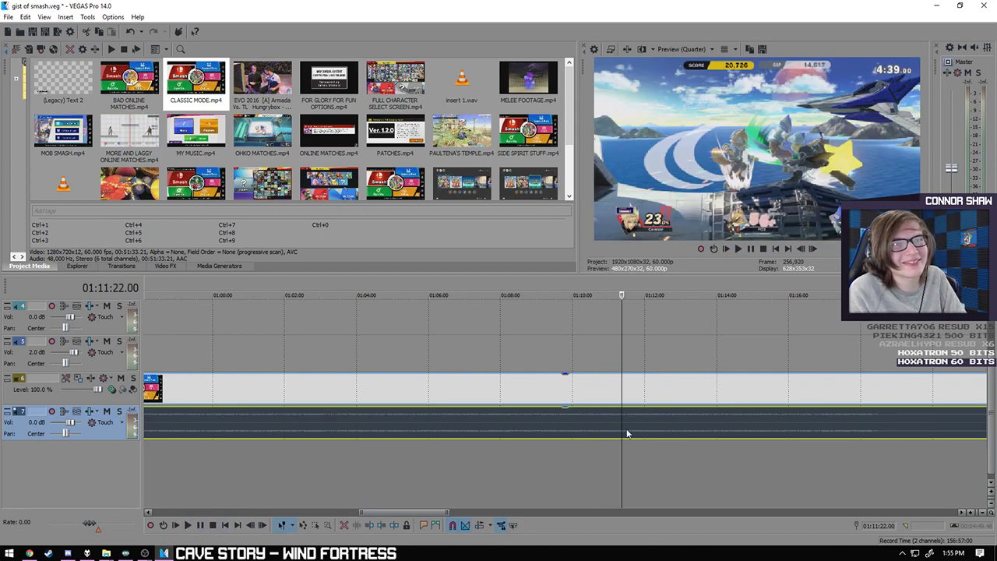
click(199, 526)
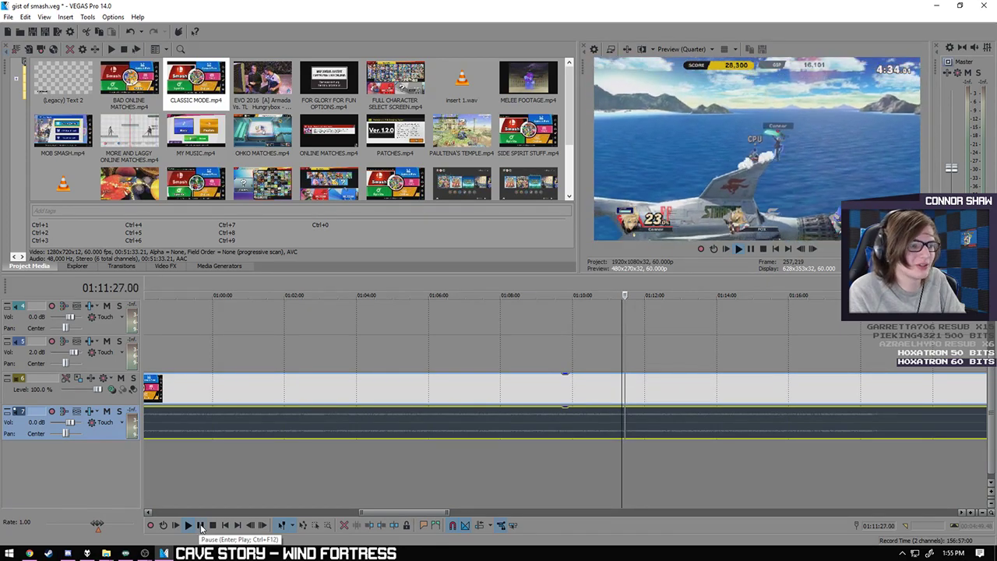
click(200, 527)
click(665, 432)
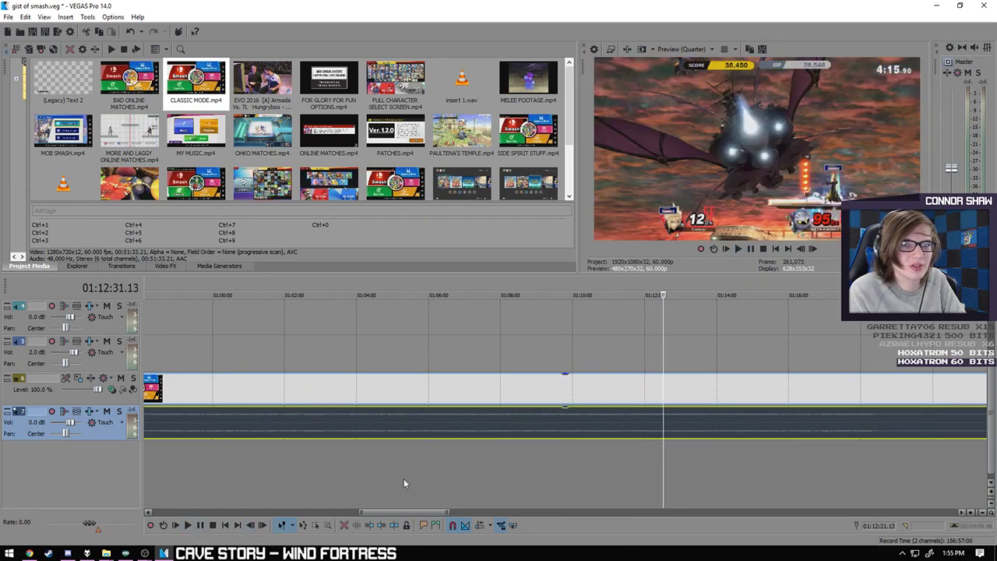
click(190, 526)
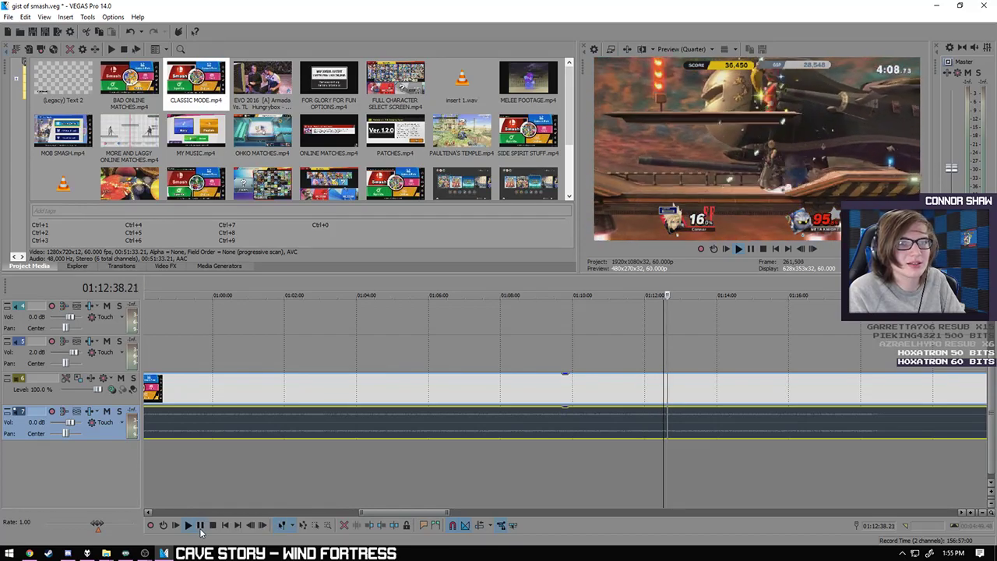
click(201, 526)
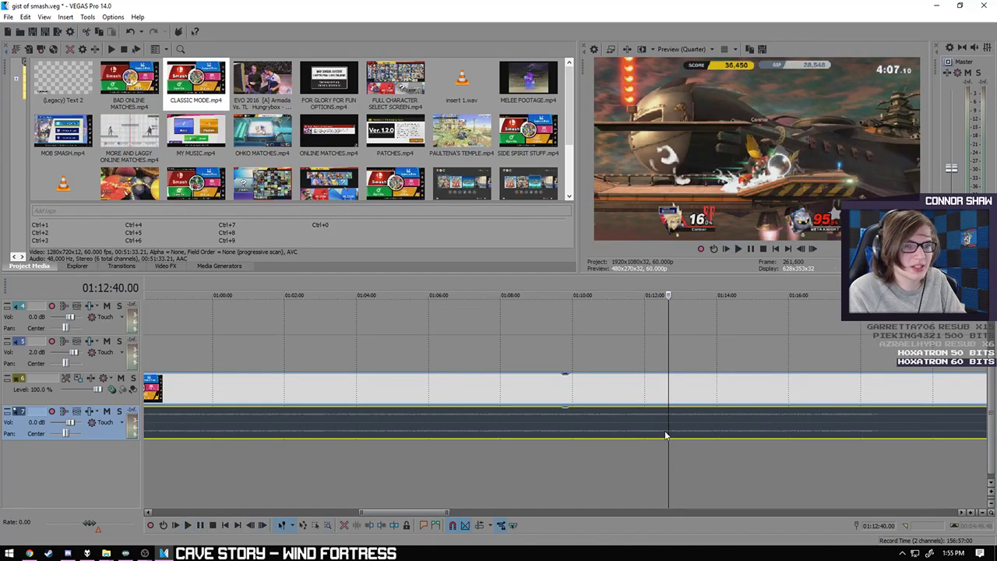
click(656, 438)
scroll(655, 463, up, 8)
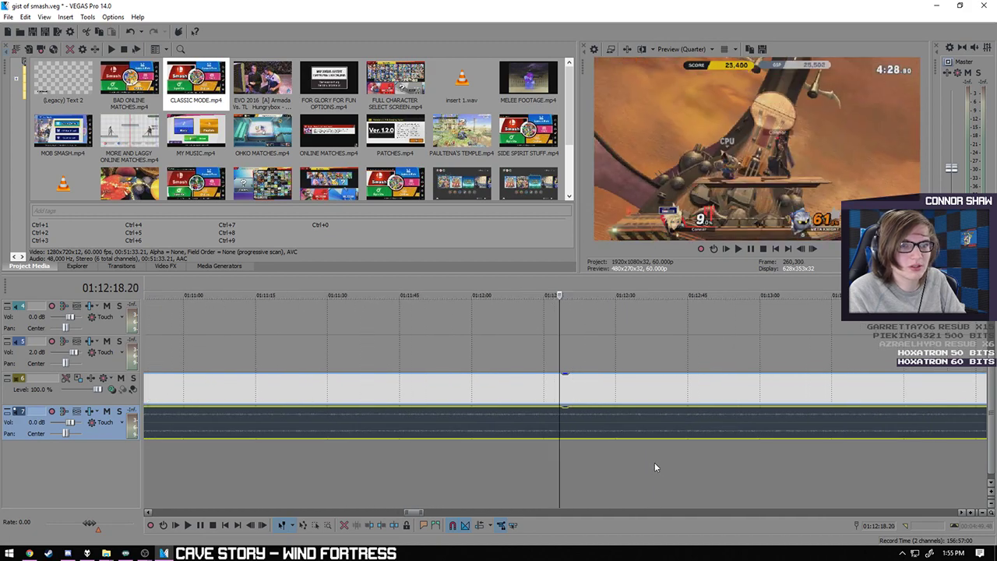
key(space)
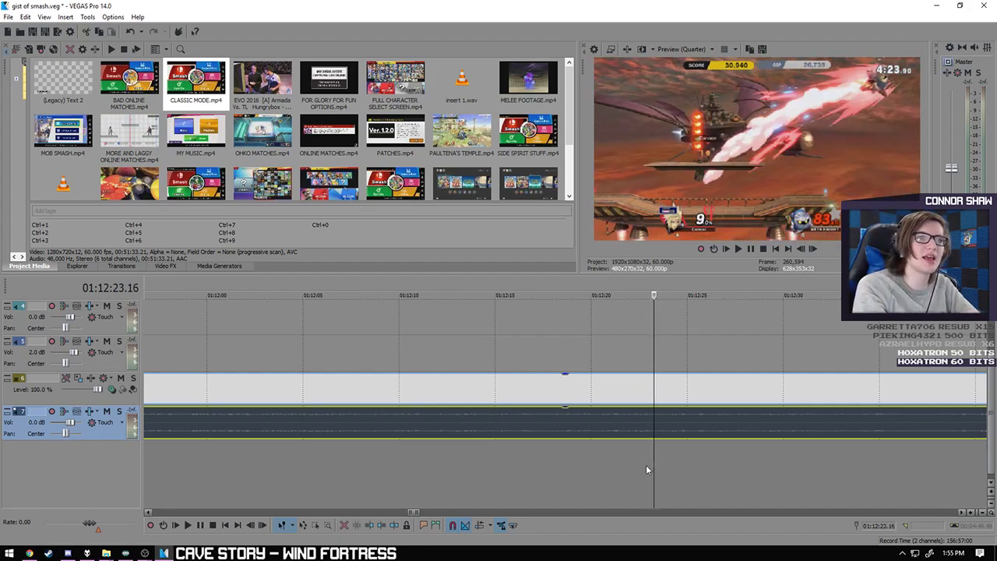
- Split the CLASSIC MODE.mp4 clip at 01:12:36.43 in the Meta Knight fight and delete the footage before the split
scroll(661, 472, down, 2)
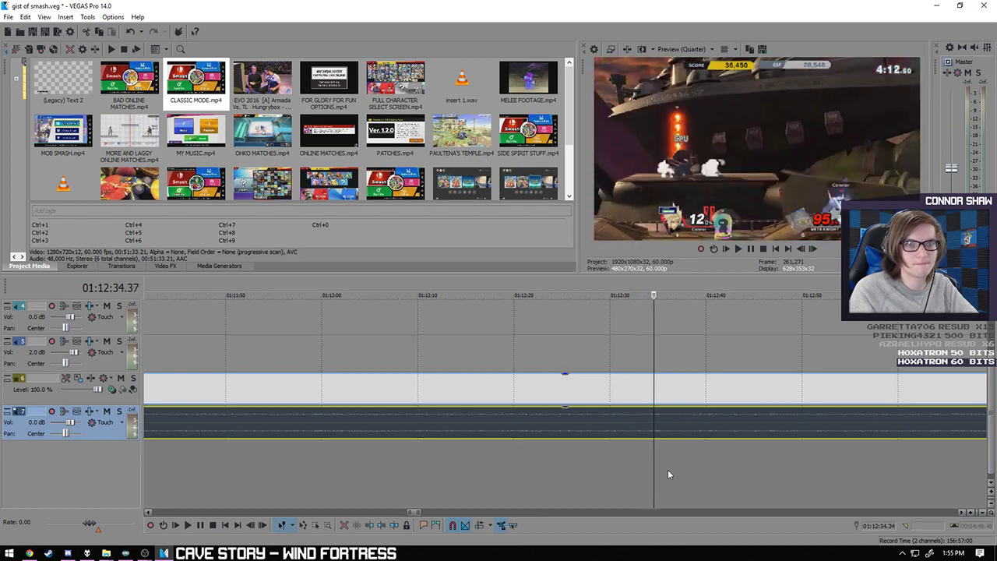
key(Right)
key(Right)
key(Right)
key(Right)
key(Right)
key(Left)
key(Left)
key(Left)
key(Left)
key(Left)
key(Left)
key(Left)
key(Left)
scroll(658, 470, down, 10)
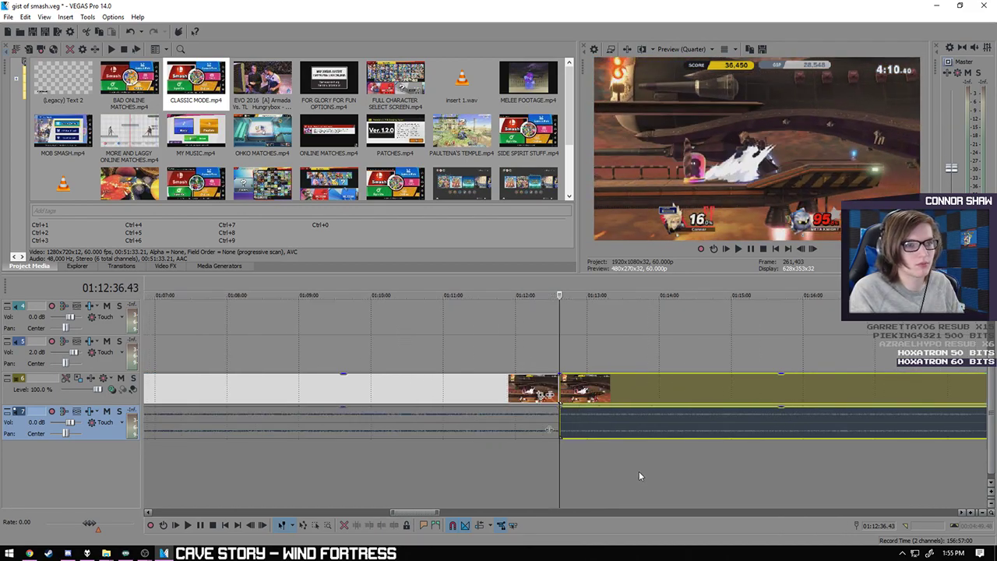
click(383, 396)
key(Delete)
- Move the remaining Classic Mode clip to tracks 3 and 4, directly against the end of the last edited clip at 00:06:59.29
click(427, 393)
scroll(436, 429, up, 2)
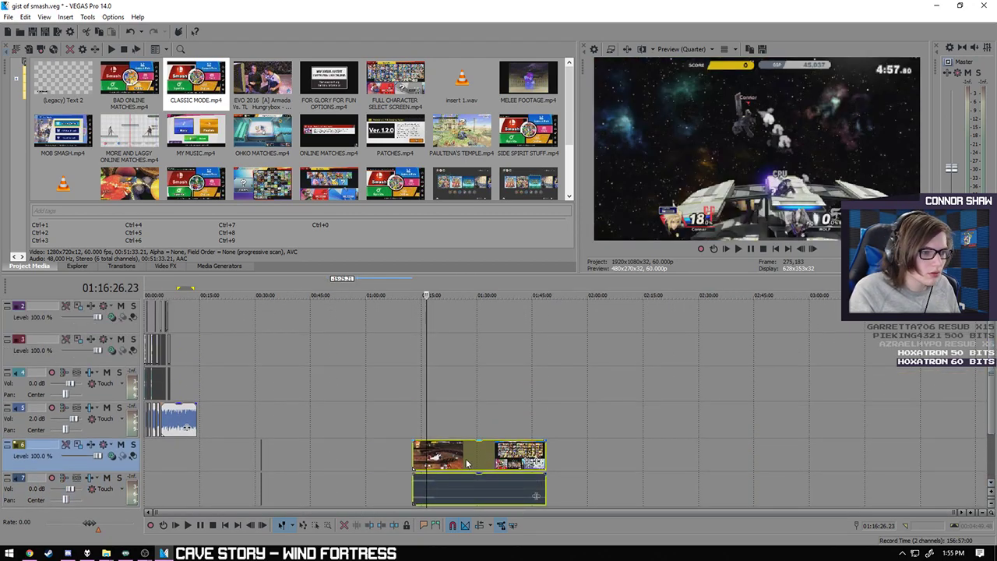
click(194, 356)
scroll(268, 458, up, 8)
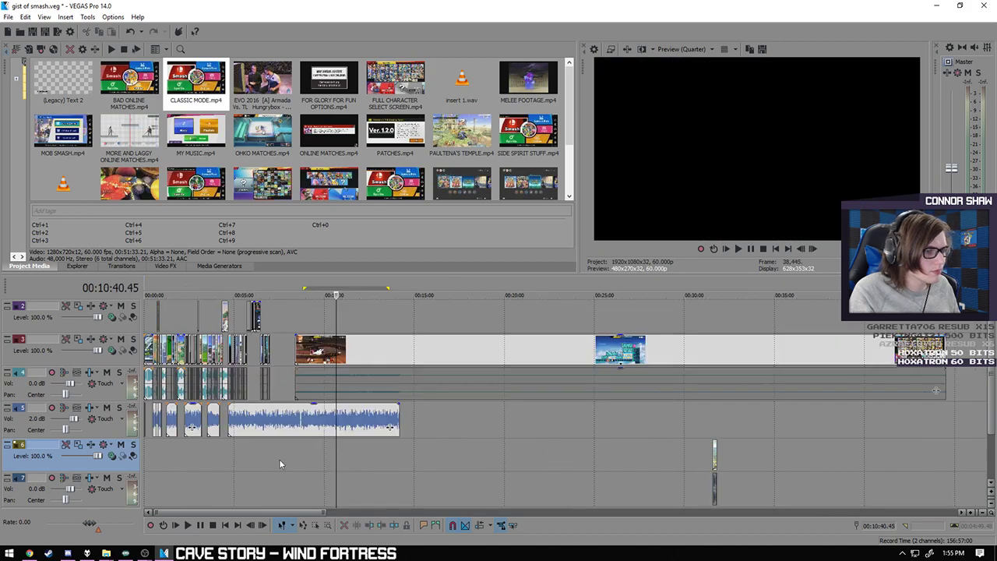
click(432, 476)
drag(438, 350, 363, 460)
click(361, 461)
scroll(648, 461, up, 6)
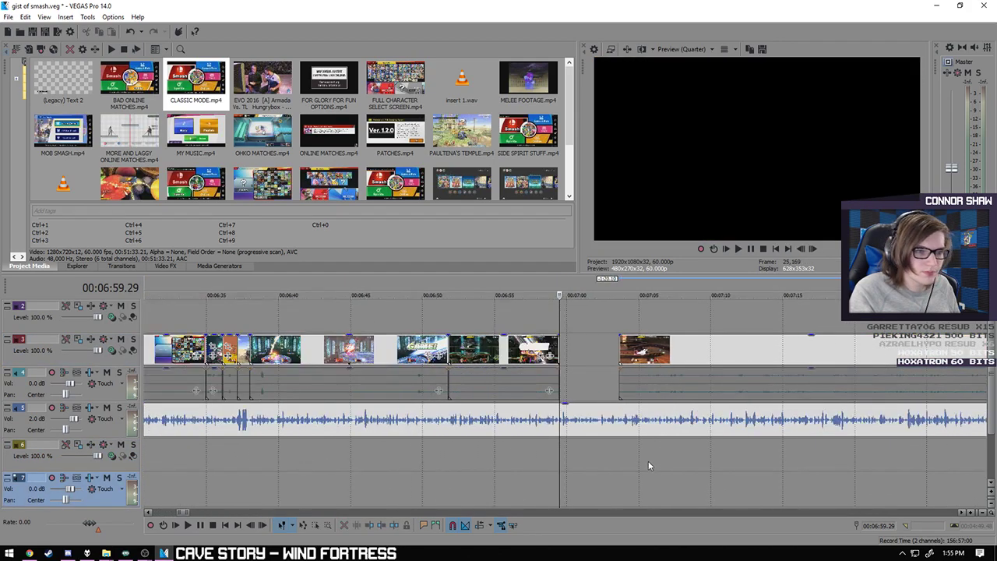
drag(607, 352, 589, 352)
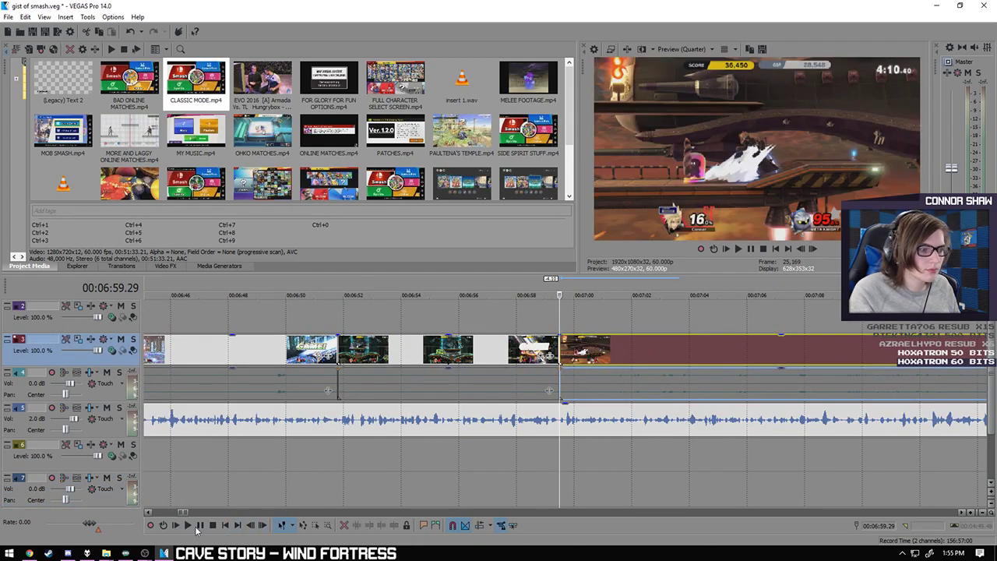
- Play the Meta Knight clip against the narration and split it at 00:07:04.29
click(198, 528)
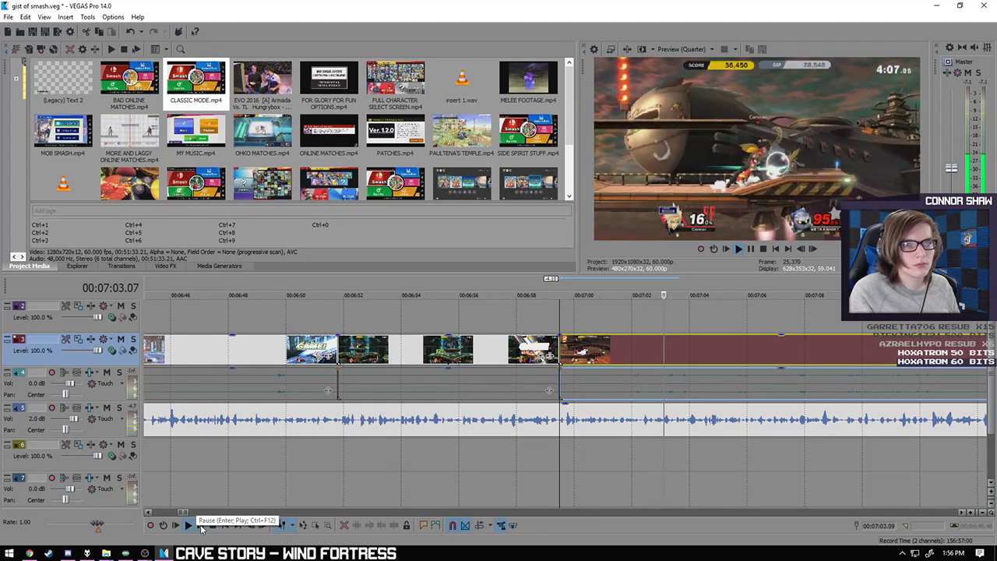
click(201, 526)
scroll(526, 490, up, 3)
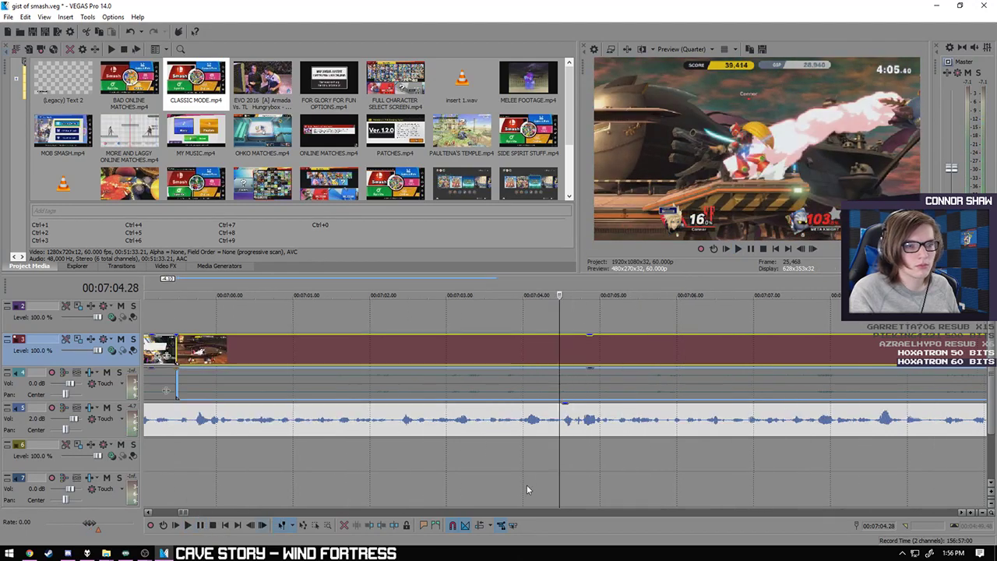
click(568, 390)
scroll(568, 390, up, 3)
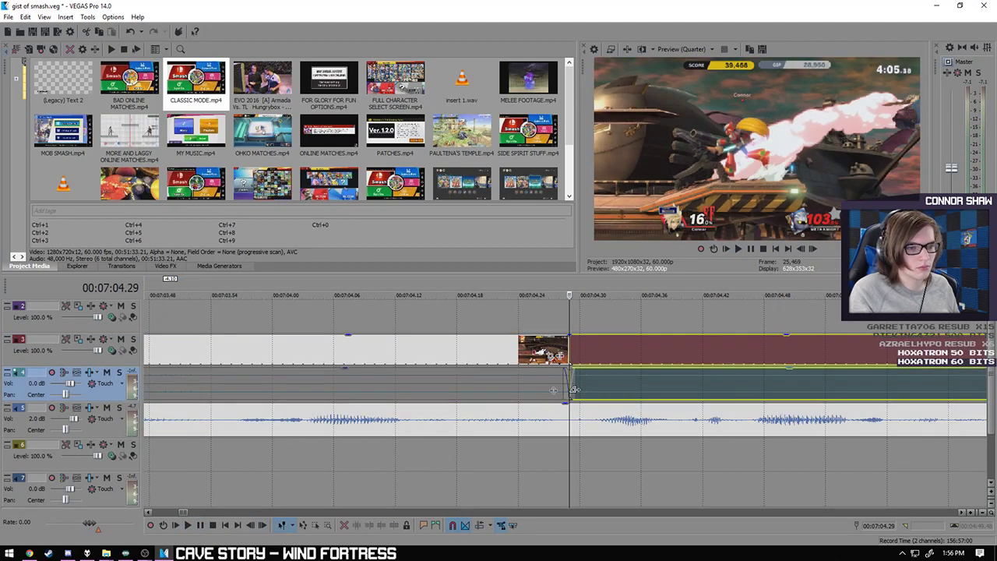
- Check the narration just past the split and delete the long remainder of the Classic Mode clip
key(space)
scroll(434, 501, down, 3)
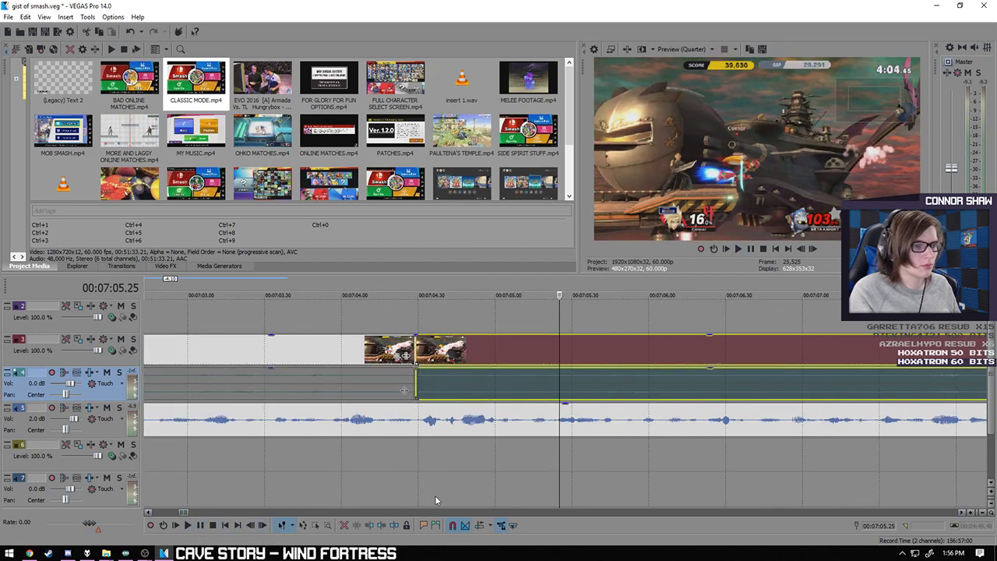
scroll(434, 501, down, 3)
click(560, 351)
key(Delete)
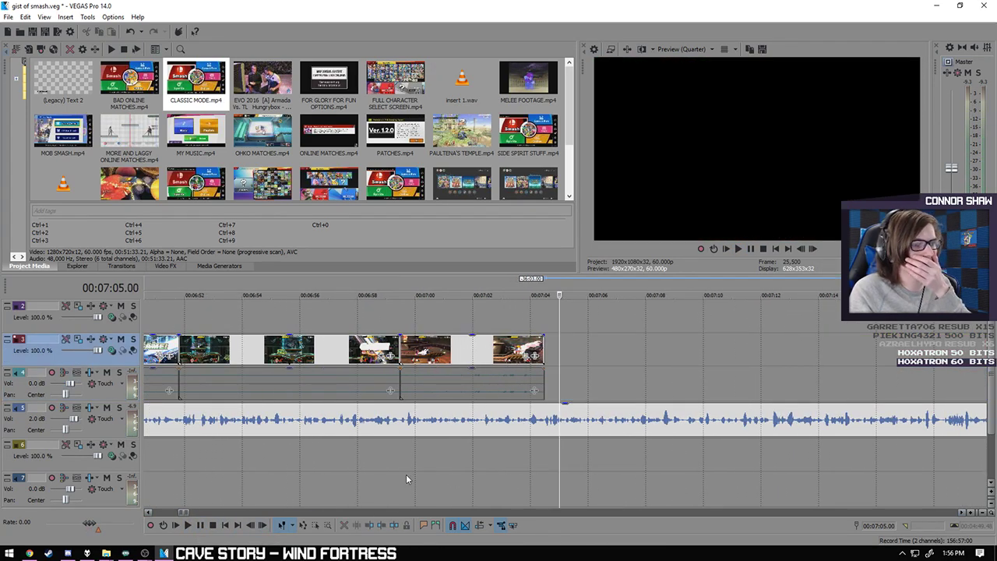
- Save the project and play back the trimmed Meta Knight clip with the narration, stopping just past its end
click(406, 479)
click(191, 527)
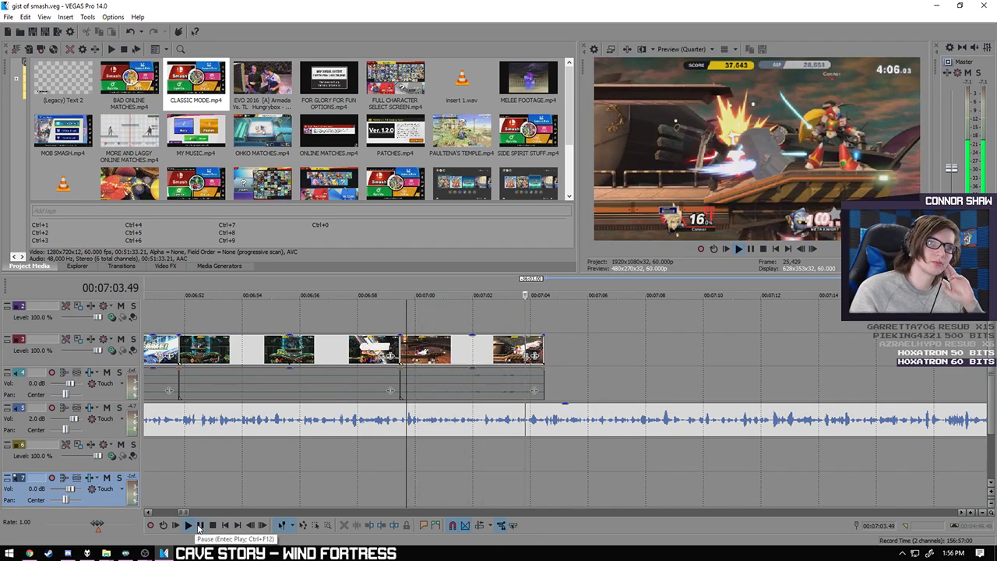
click(199, 526)
scroll(539, 466, up, 8)
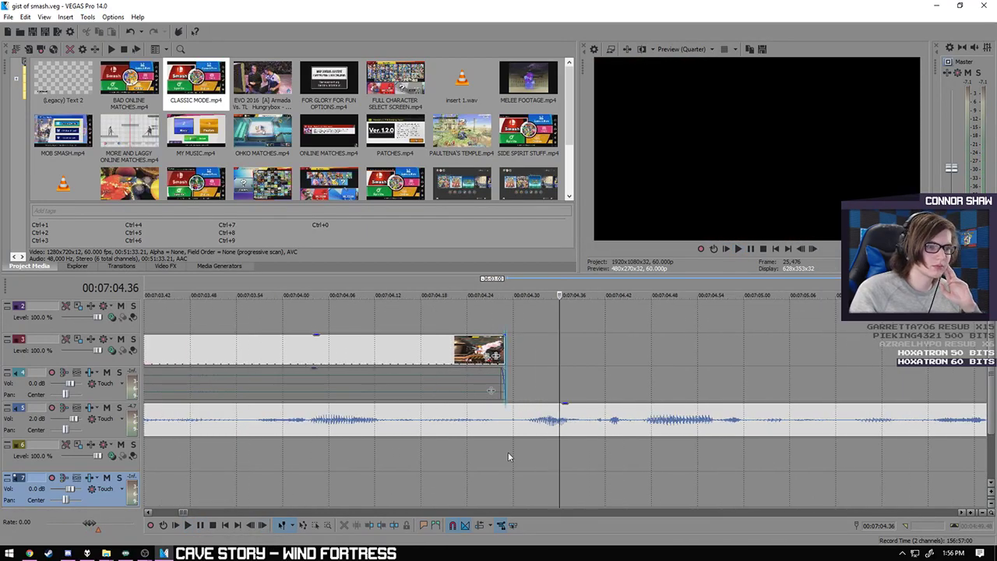
- Listen to the narration past the Meta Knight clip, then return the cursor to the clip's end at 00:07:04.29
click(508, 457)
key(space)
scroll(527, 483, down, 6)
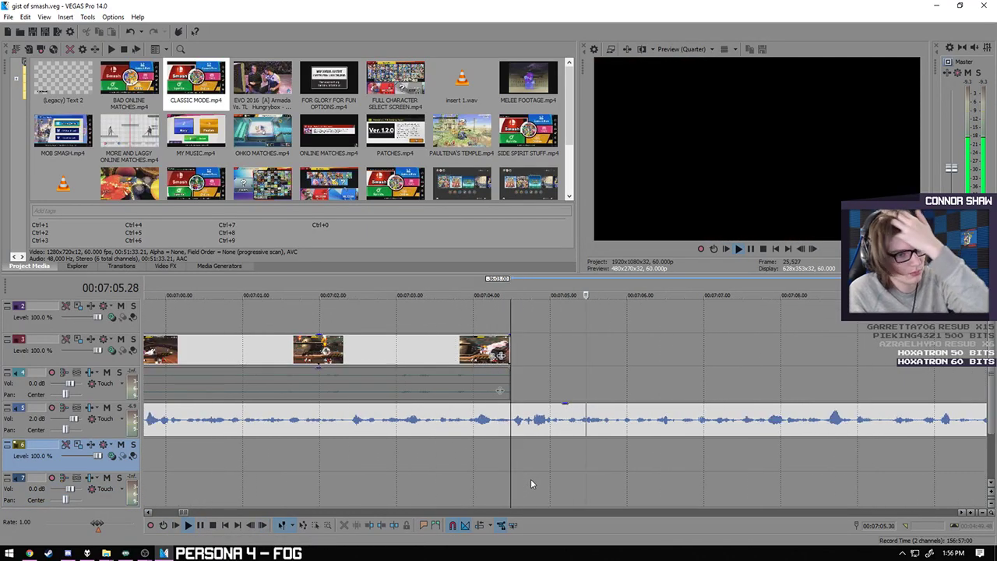
key(Return)
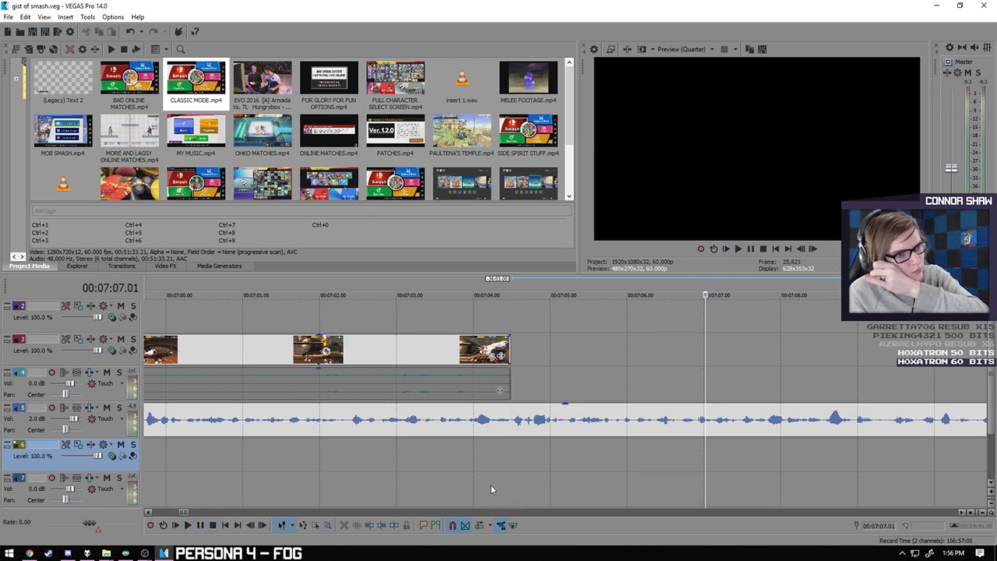
click(509, 450)
scroll(652, 331, down, 8)
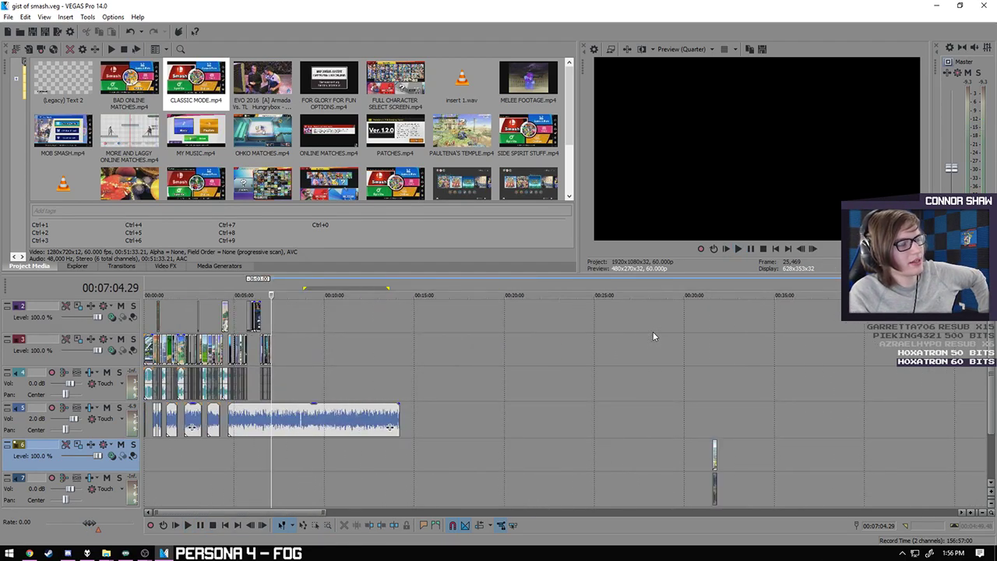
- Place CLASSIC MODE.mp4 on tracks 6 and 7 after the end of the narration and remove its extra audio tracks
drag(573, 145, 579, 118)
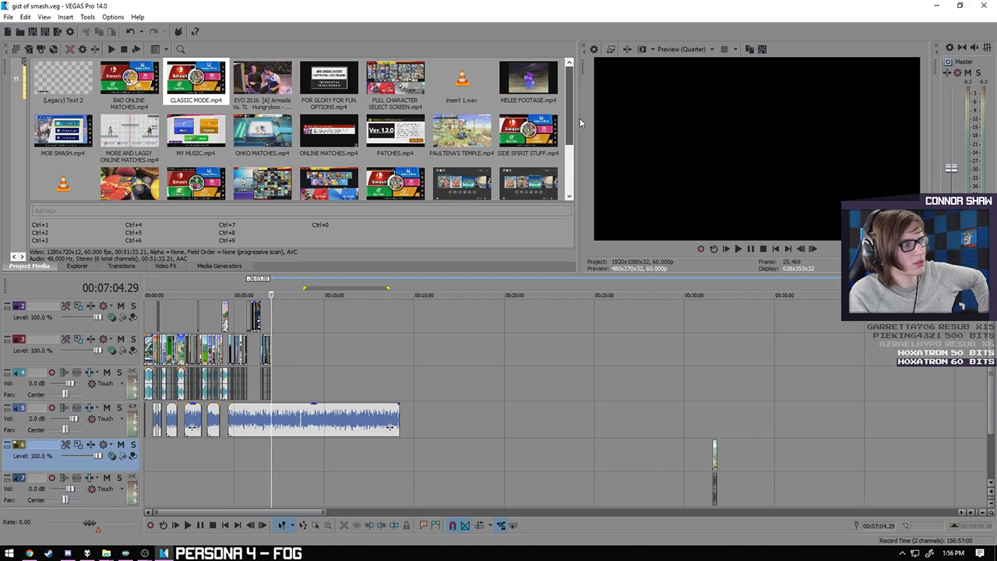
mouse_move(577, 131)
mouse_down()
mouse_move(574, 150)
mouse_move(575, 137)
mouse_up()
drag(195, 77, 412, 460)
scroll(994, 374, down, 4)
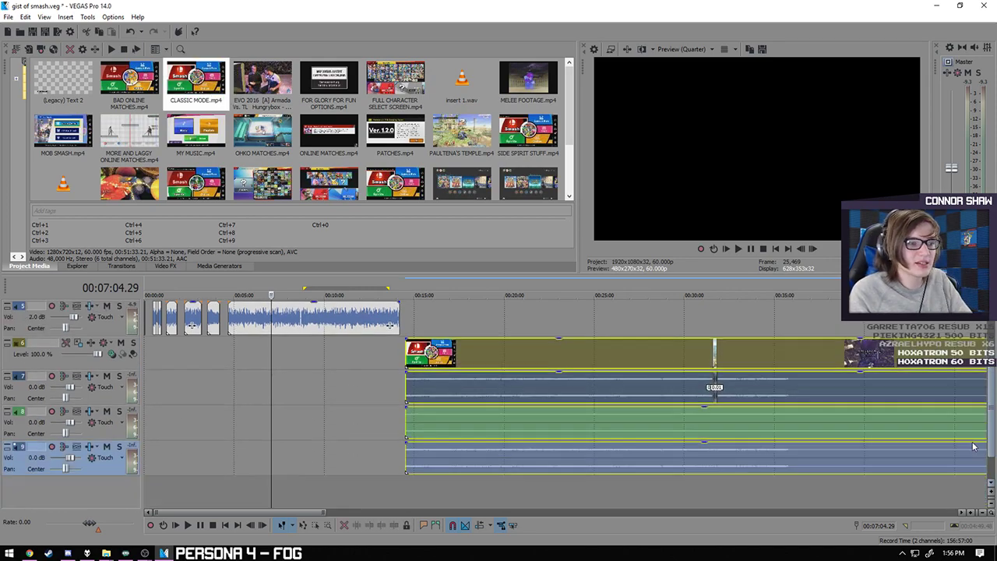
scroll(95, 400, up, 4)
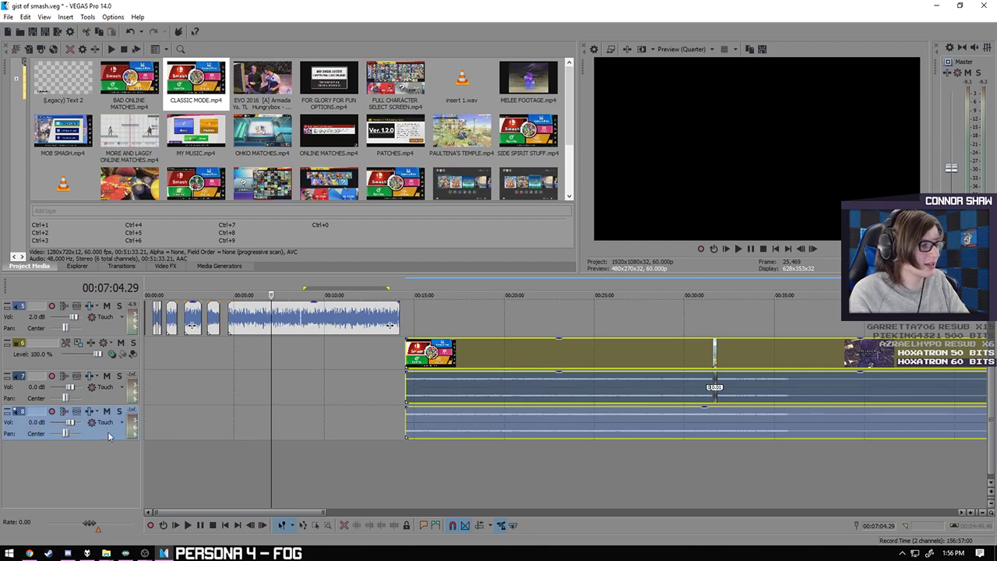
right_click(495, 417)
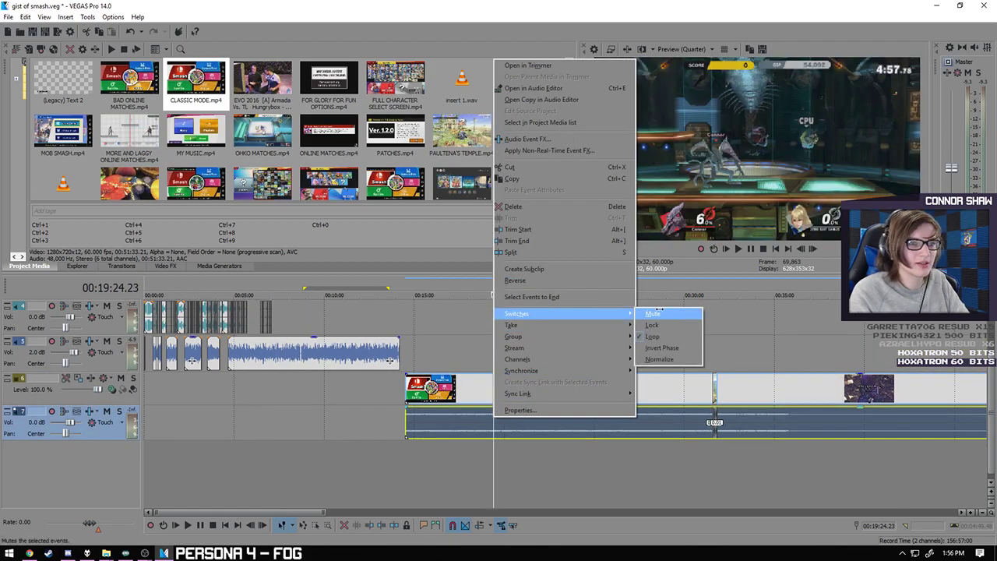
key(Escape)
- Examine the early footage of the Classic Mode clip, playing it from 00:18:01.43 and again from 00:16:28.20
scroll(541, 456, up, 4)
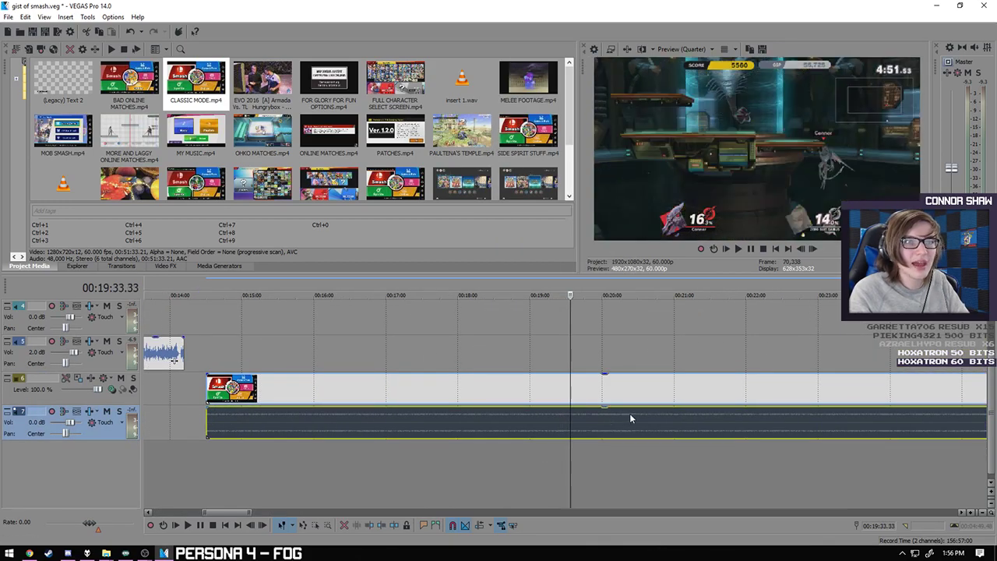
click(451, 426)
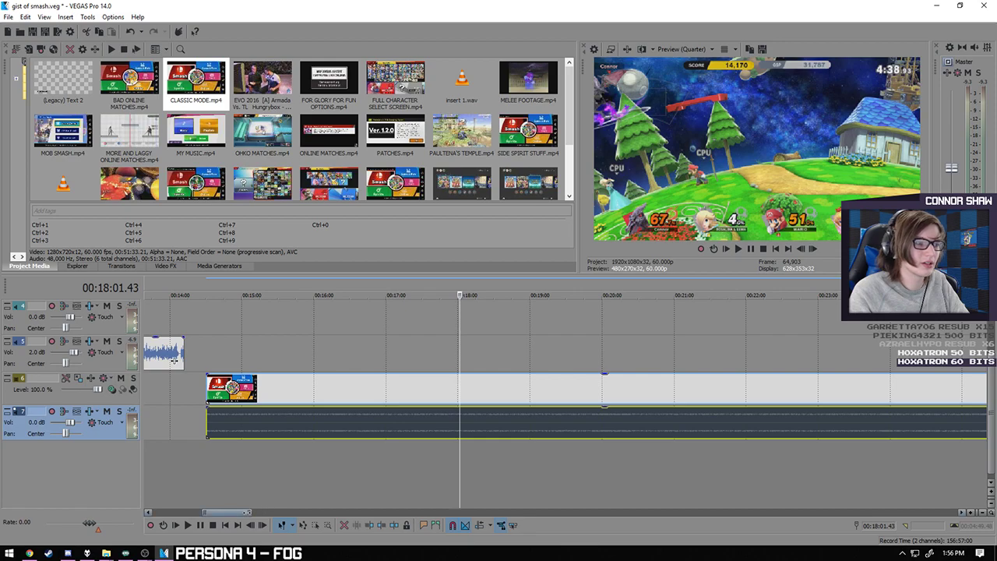
scroll(500, 473, down, 5)
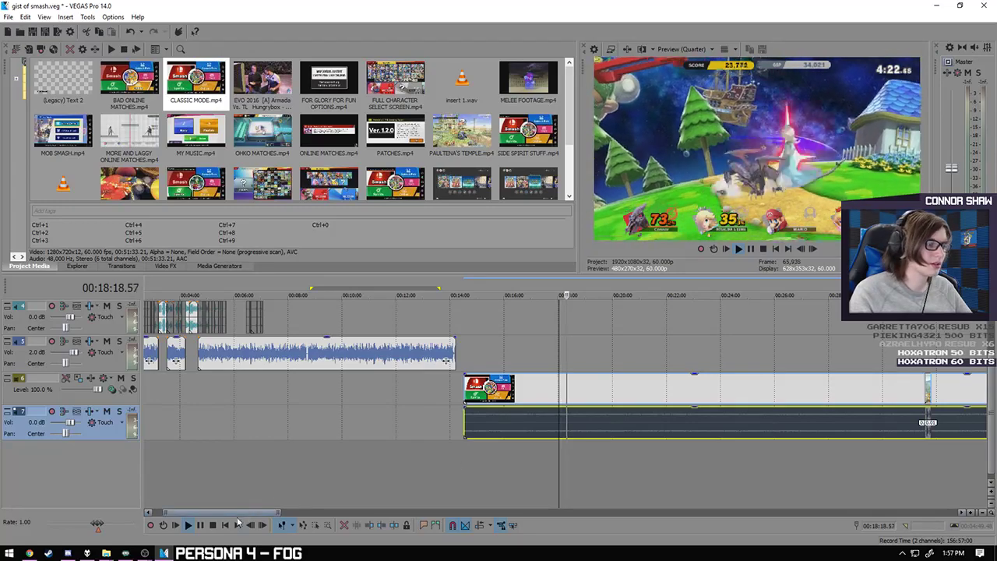
click(200, 526)
click(508, 430)
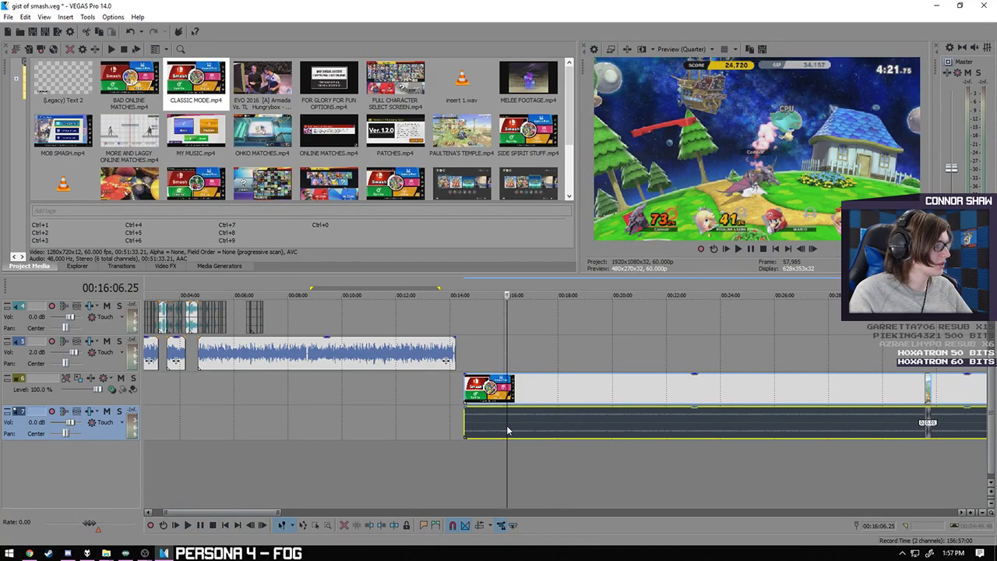
click(517, 429)
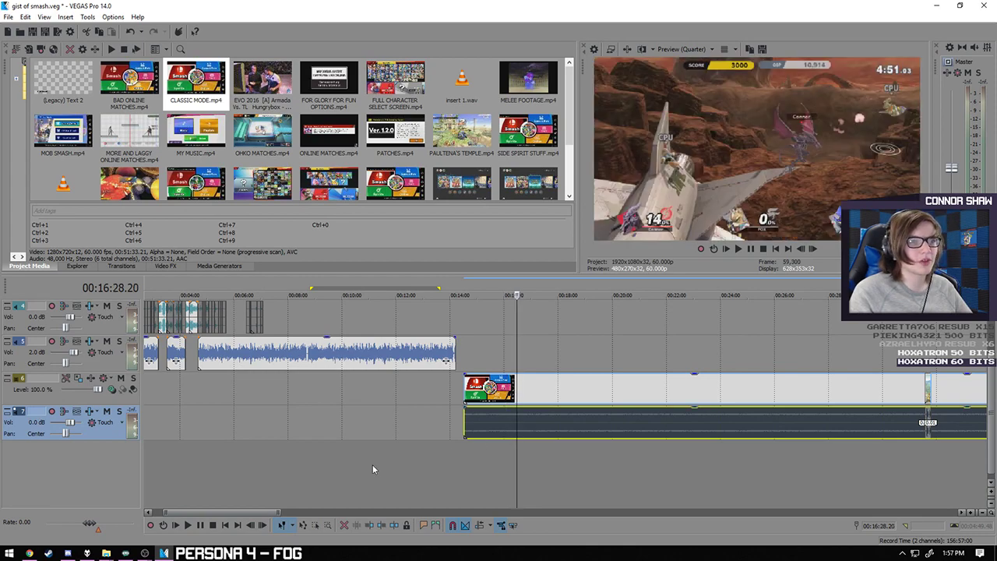
click(191, 525)
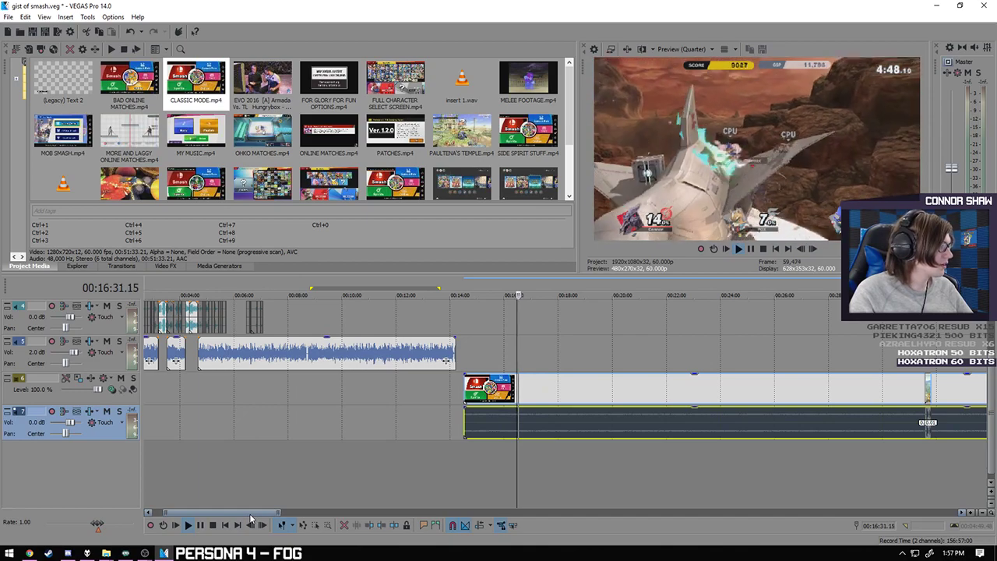
click(200, 525)
- Skim the middle of the Classic Mode clip for usable fights, including the footage around 00:28:34
click(632, 425)
click(723, 419)
click(763, 423)
click(803, 423)
scroll(797, 423, up, 2)
click(643, 431)
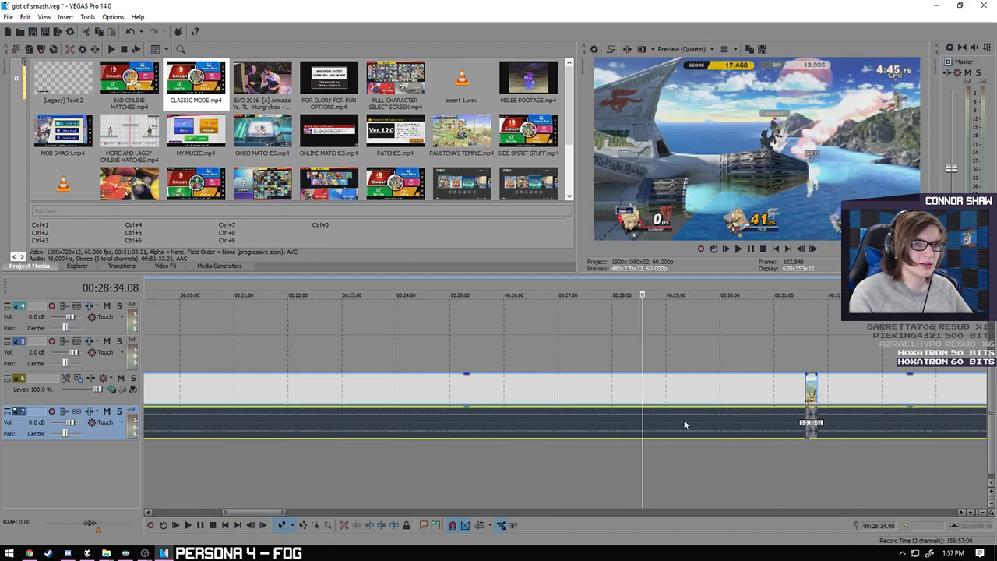
click(692, 426)
click(730, 423)
click(862, 430)
click(923, 430)
- Skim the later Classic Mode footage from 00:38:31 past 00:46:05 for suitable gameplay
scroll(784, 441, down, 2)
click(690, 429)
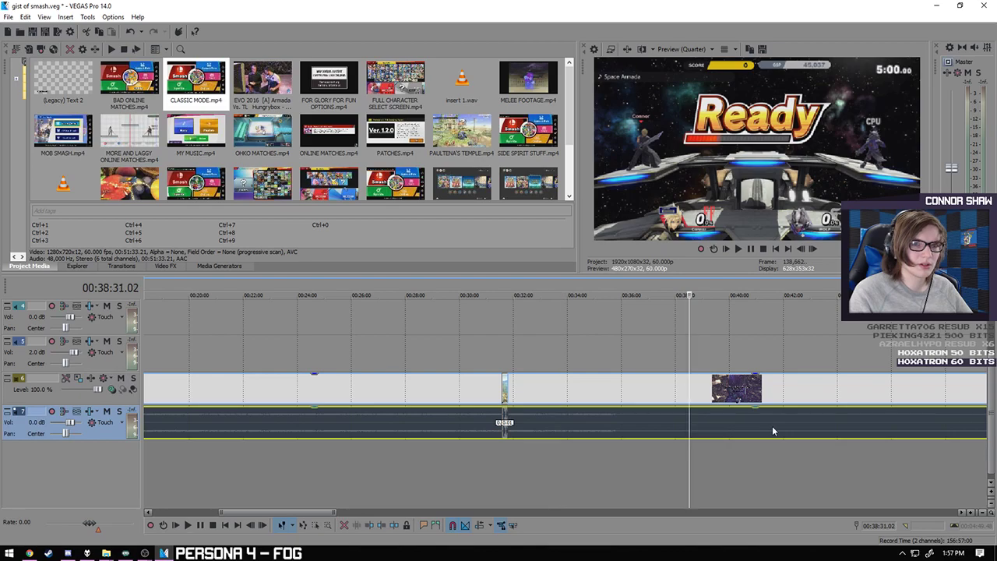
click(773, 429)
click(836, 437)
click(896, 433)
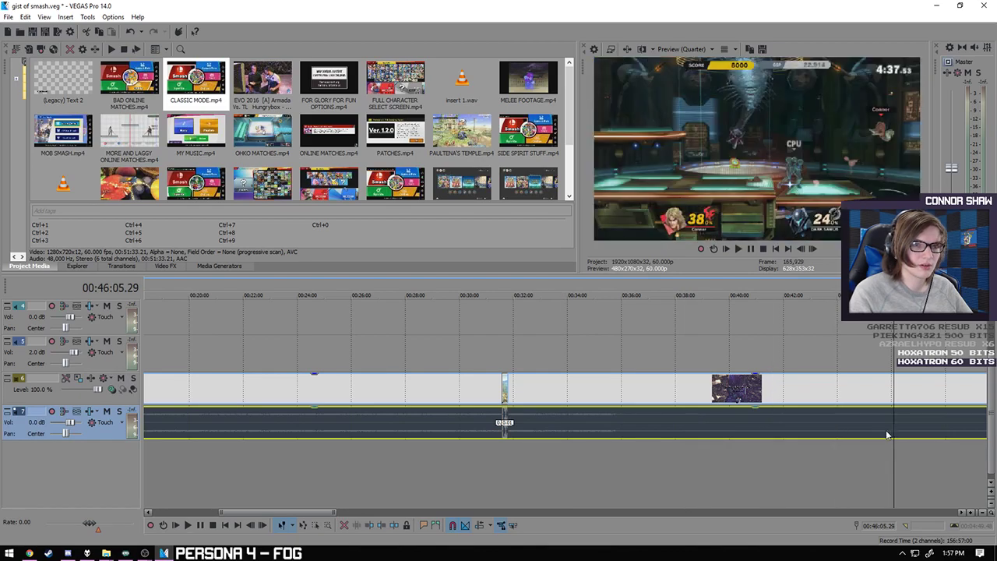
scroll(896, 433, down, 2)
click(703, 440)
click(733, 434)
- Examine the last section of the Classic Mode clip between about 00:56 and 01:02:30 for usable gameplay
scroll(733, 433, up, 3)
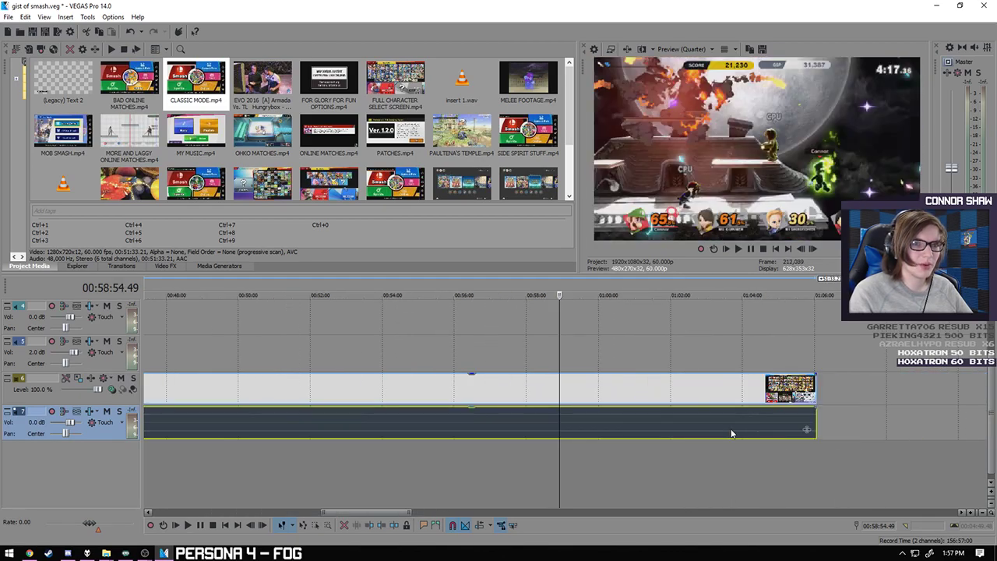
click(585, 431)
click(561, 430)
click(549, 434)
click(536, 435)
click(511, 435)
click(476, 436)
click(444, 438)
click(417, 436)
click(556, 441)
click(654, 434)
click(690, 433)
- Delete the newly added Classic Mode clip from tracks 6 and 7
scroll(674, 432, down, 10)
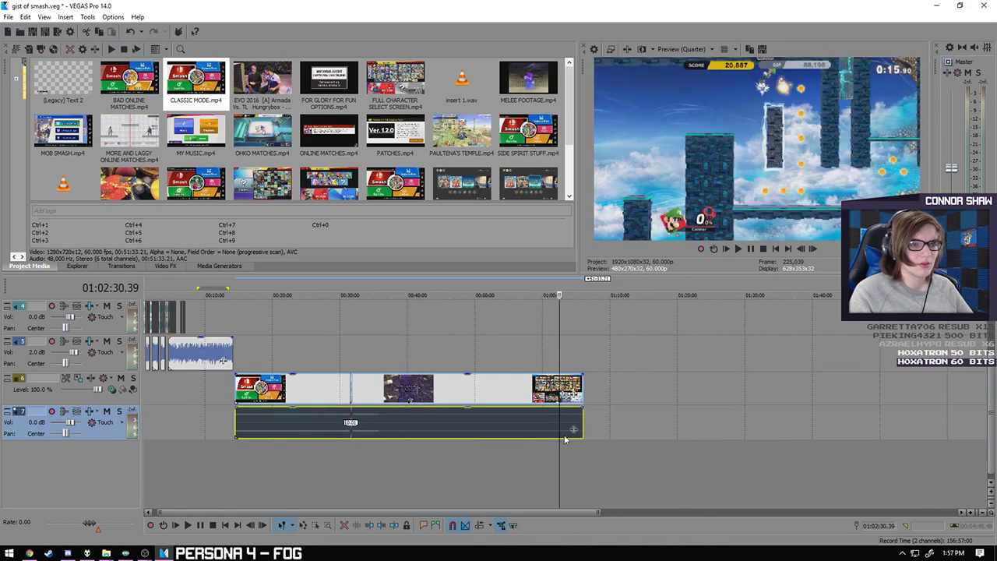
click(226, 386)
key(Delete)
- Find SPIRITS MODE.mp4 in the project media and place it on track 6 and below, starting around 00:45:00
drag(568, 103, 564, 137)
scroll(564, 137, down, 1)
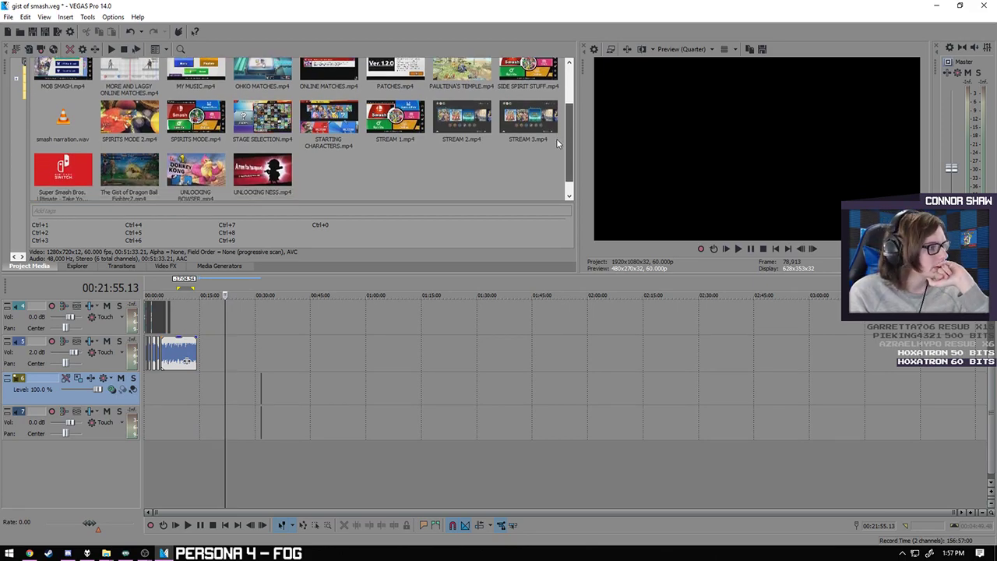
scroll(558, 142, down, 1)
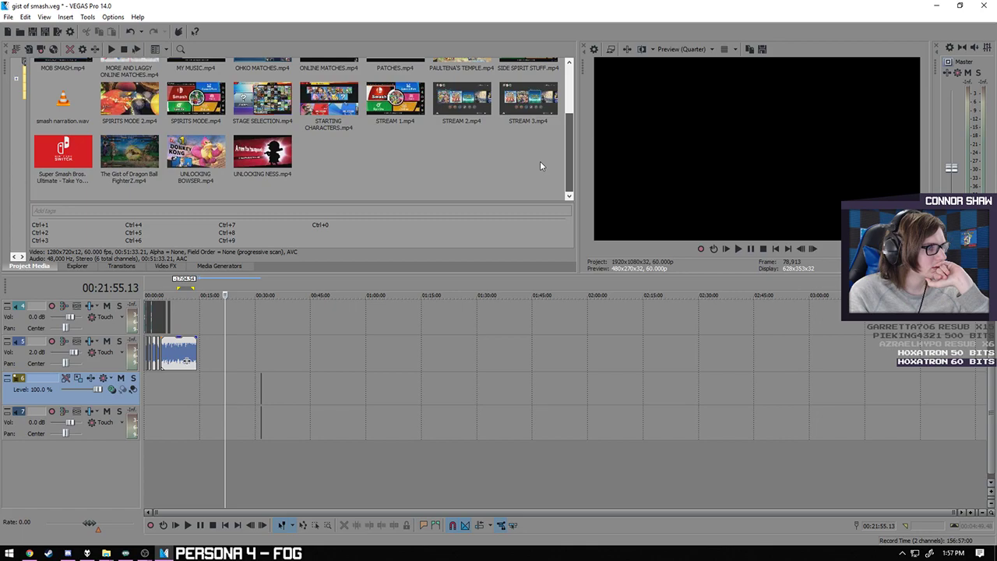
scroll(545, 149, up, 2)
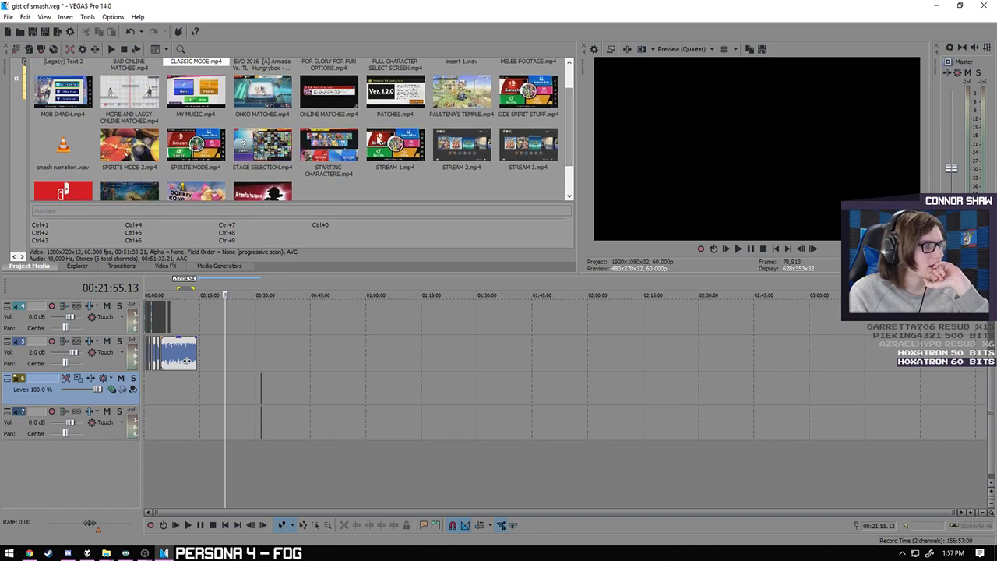
scroll(570, 132, down, 3)
scroll(569, 124, up, 4)
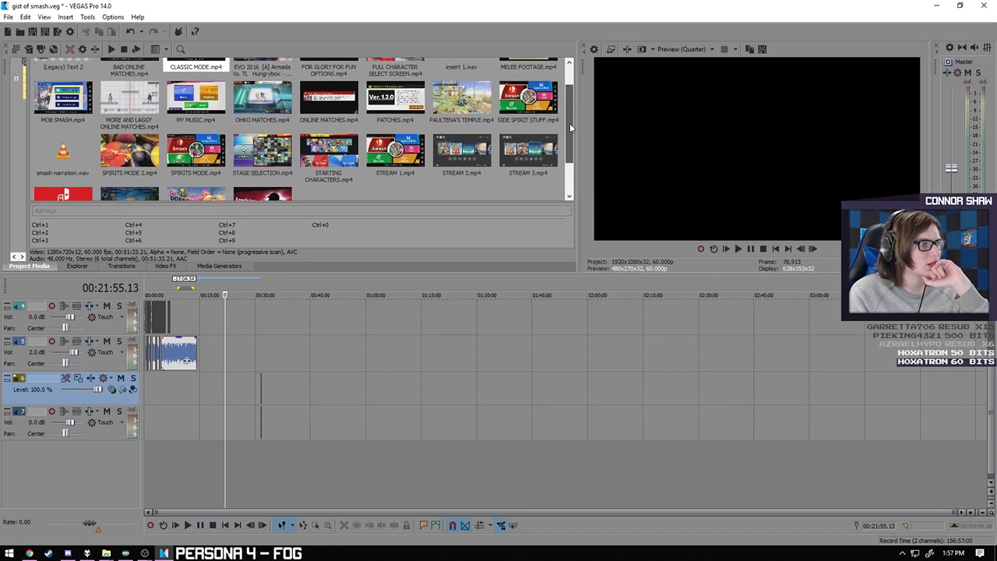
drag(191, 160, 364, 412)
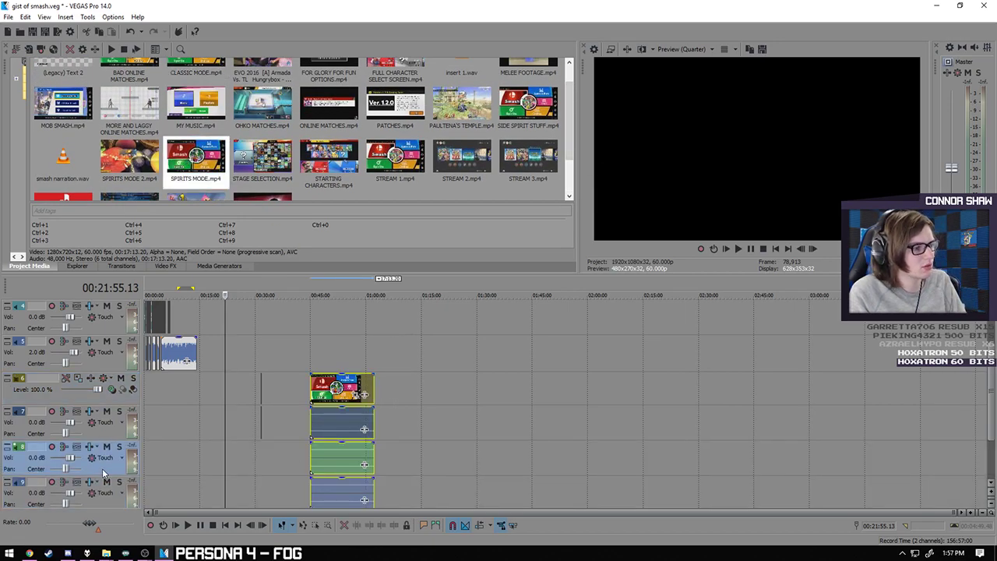
- Skim the Spirits Mode clip to the Kirby versus Yoshi fight around 00:54:32
click(351, 421)
scroll(359, 419, up, 5)
click(594, 423)
click(629, 418)
scroll(597, 427, up, 3)
click(501, 427)
click(406, 425)
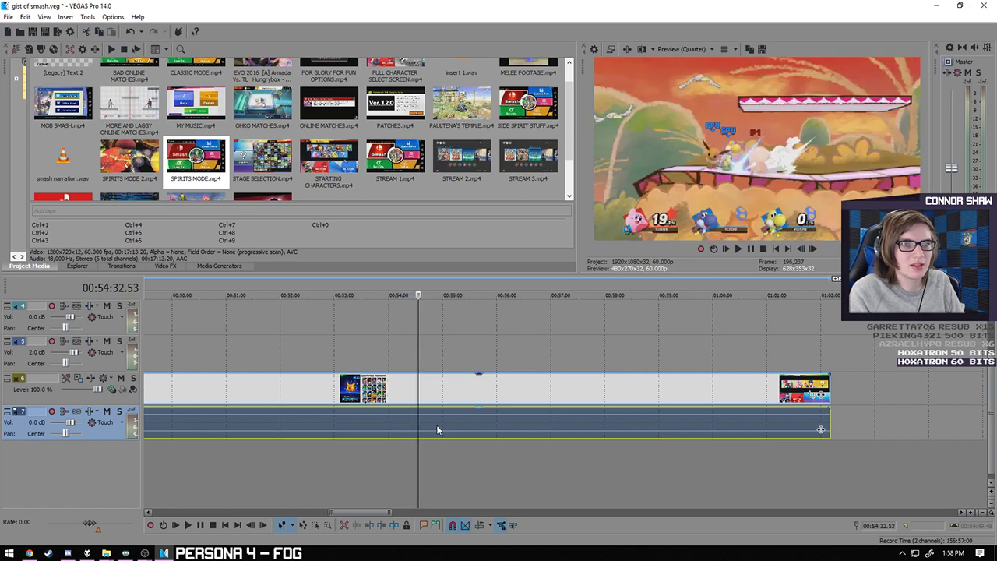
scroll(490, 430, up, 5)
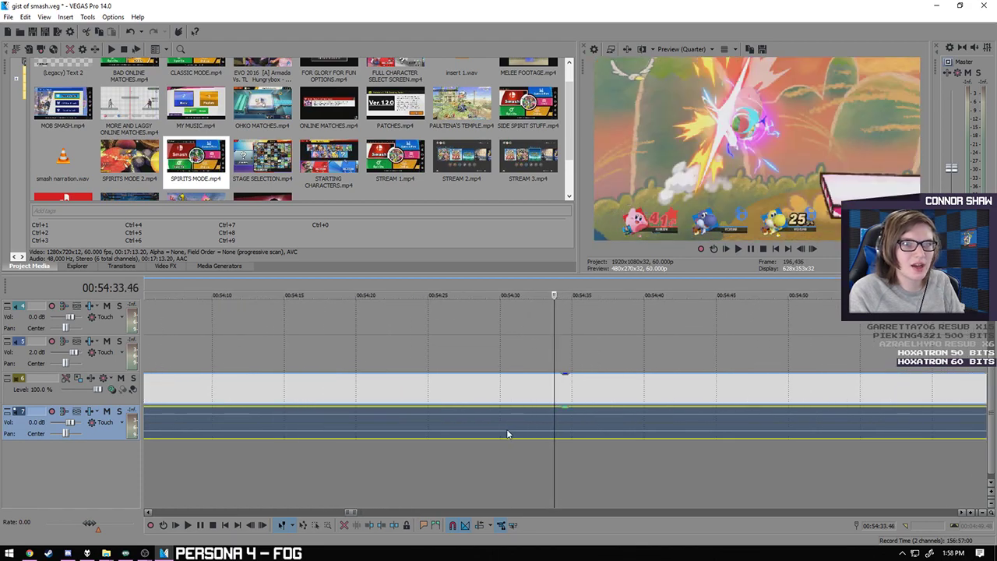
- Play the Kirby versus Yoshi fight in the Spirits Mode clip from about 00:54:33 to 00:54:43
key(j)
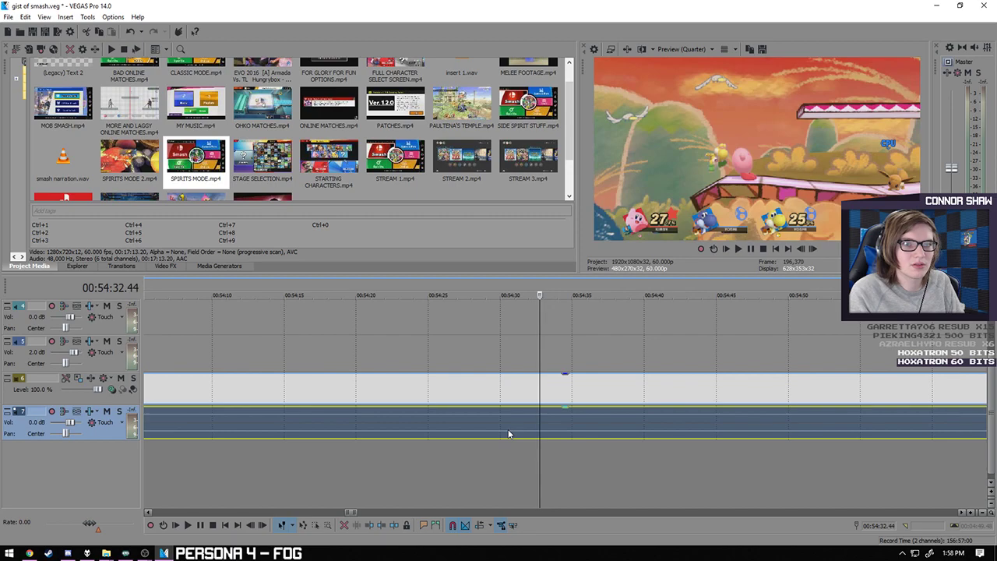
key(Right)
key(Right)
key(Right)
click(187, 525)
scroll(424, 497, down, 2)
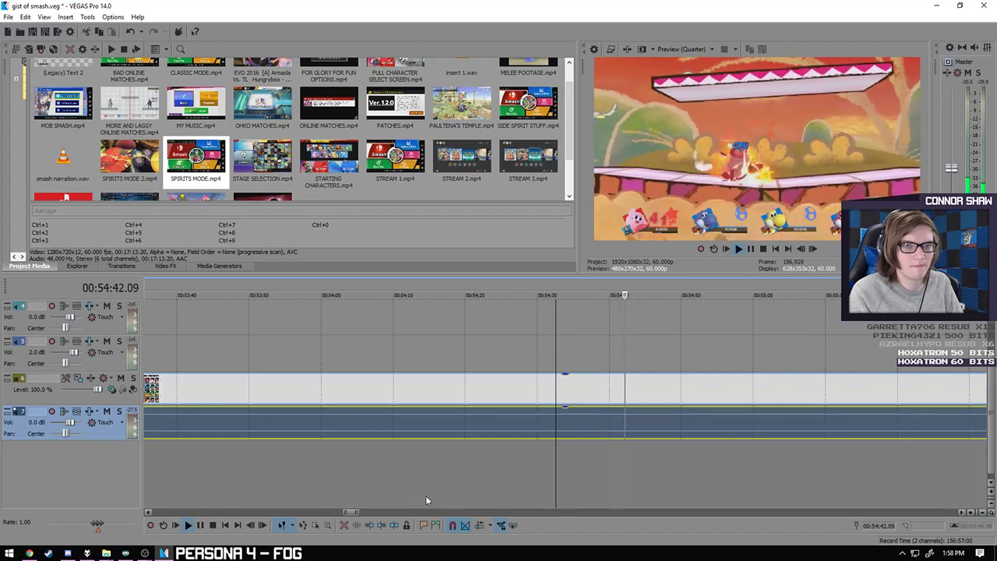
scroll(425, 495, down, 5)
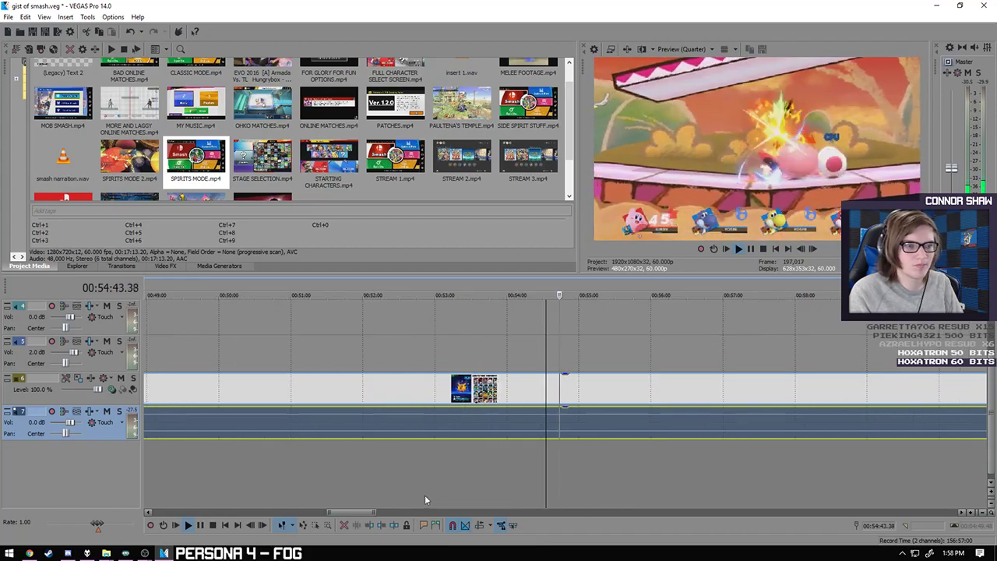
click(200, 527)
- Skim the following Spirits Mode footage from 00:55:41 to 00:57:45 for other fights
click(630, 429)
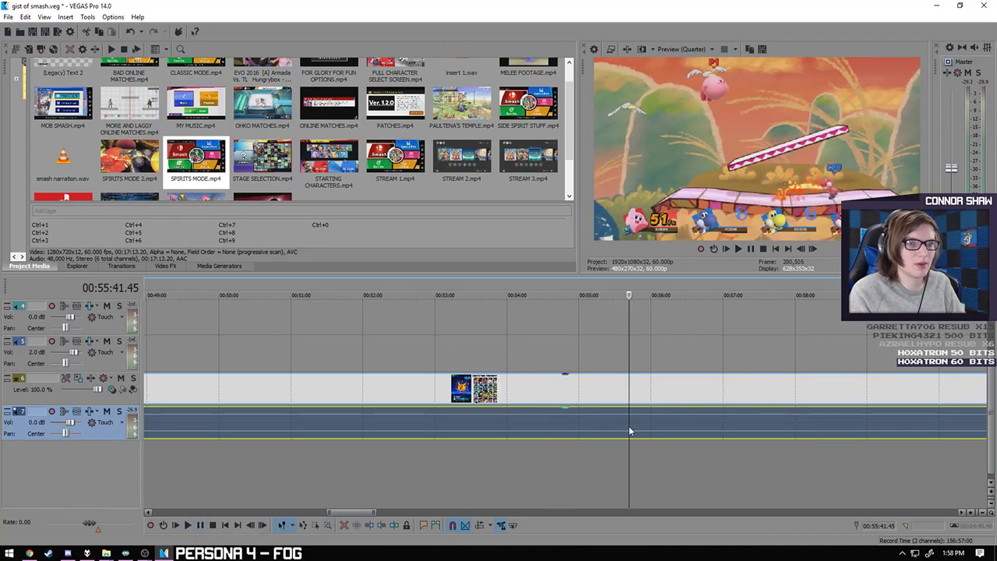
scroll(625, 440, down, 2)
scroll(588, 435, up, 5)
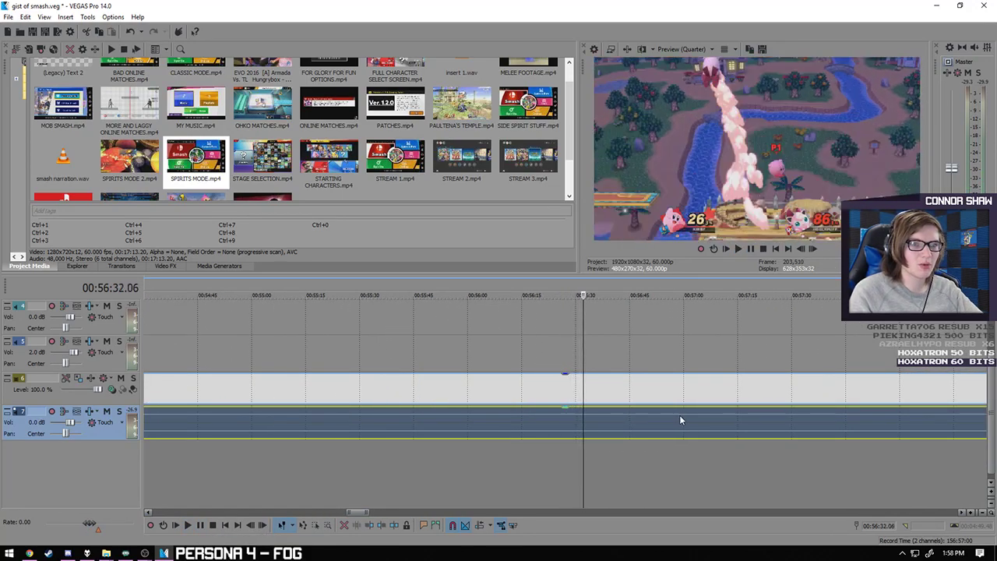
click(713, 419)
click(806, 421)
click(846, 418)
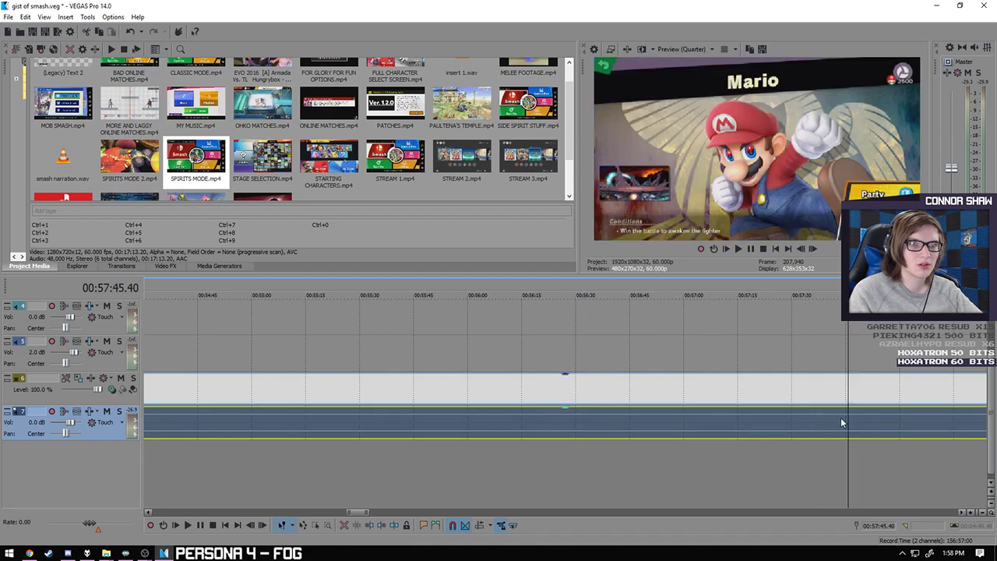
- Delete the Spirits Mode clip from tracks 6 and 7
scroll(846, 419, down, 5)
scroll(581, 438, down, 3)
click(389, 394)
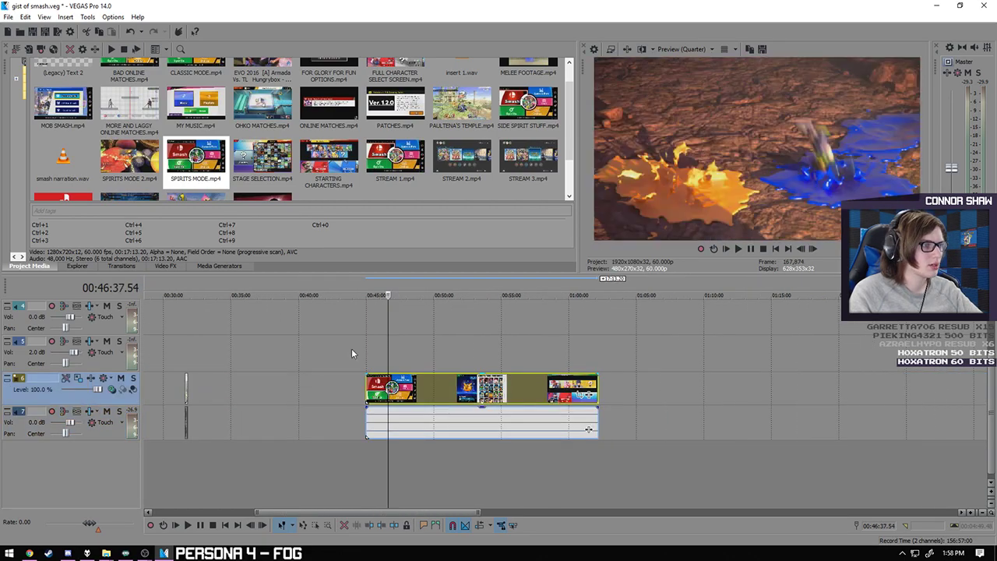
key(Delete)
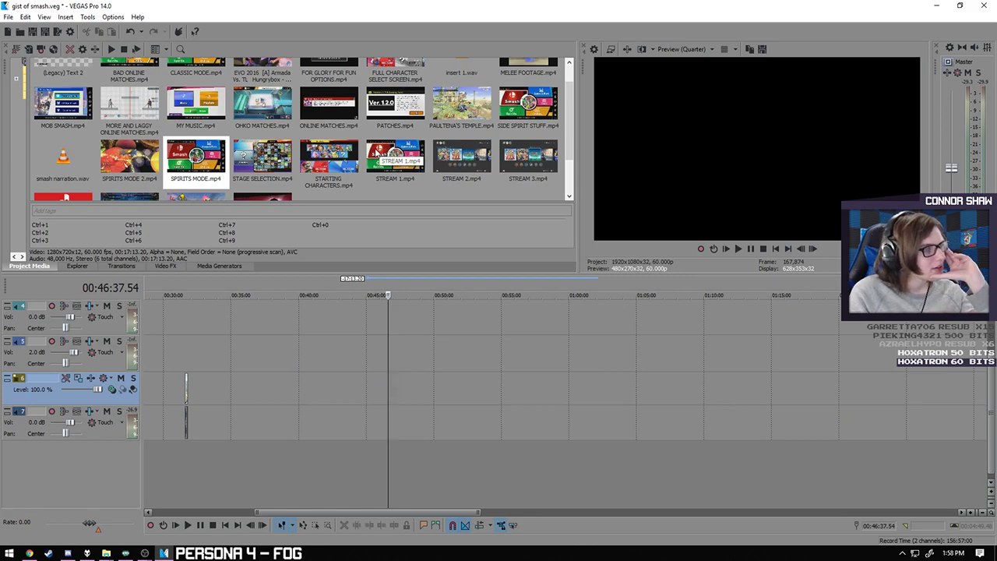
- Place MORE AND LAGGY ONLINE MATCHES.mp4 on tracks 6 to 9, starting at about 00:36:20
scroll(383, 165, up, 1)
drag(129, 134, 254, 396)
- Skim the opening of the laggy online matches clip between about 00:36:43 and 00:37:15
click(309, 420)
click(277, 419)
click(265, 419)
scroll(443, 418, up, 5)
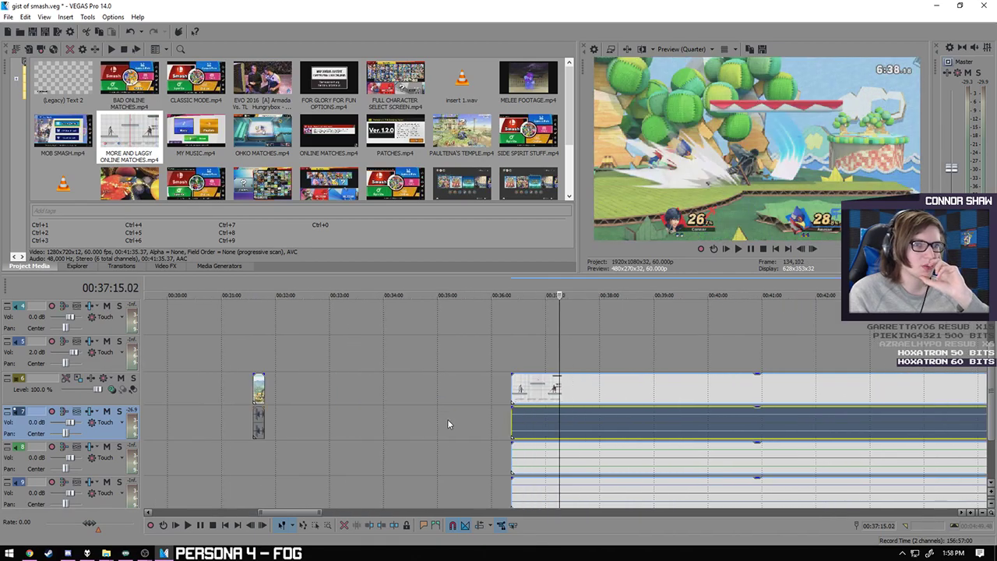
click(472, 434)
key(space)
scroll(475, 434, up, 3)
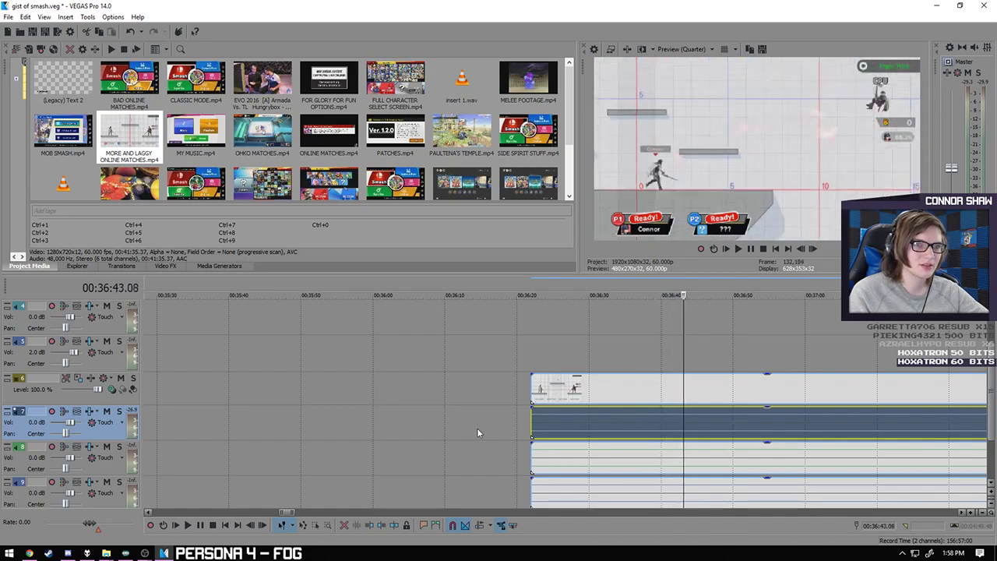
- Sample the laggy online matches clip between about 00:40:36 and 00:46:08 for usable fights
scroll(468, 422, down, 10)
click(541, 427)
click(522, 433)
click(508, 433)
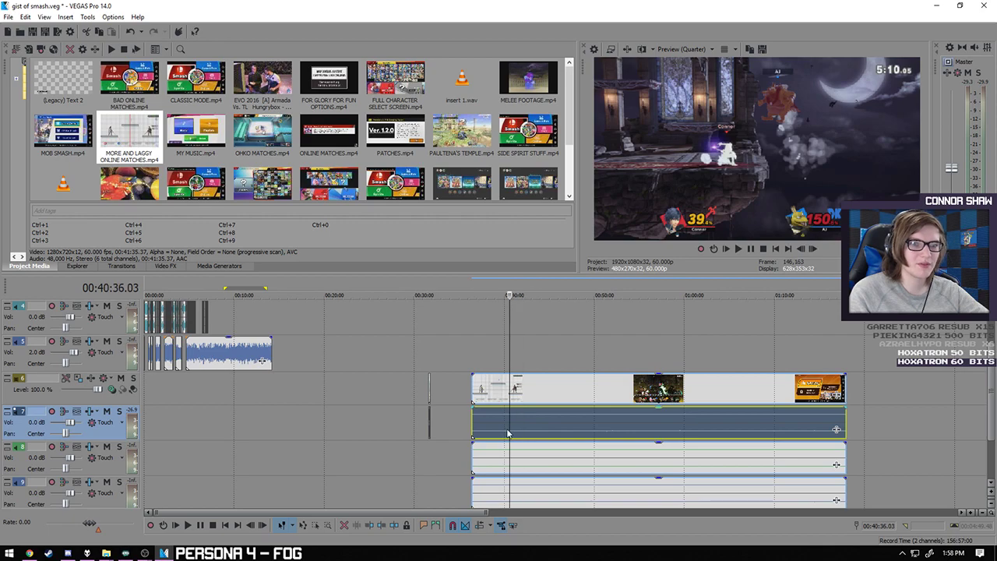
click(561, 435)
scroll(597, 430, up, 10)
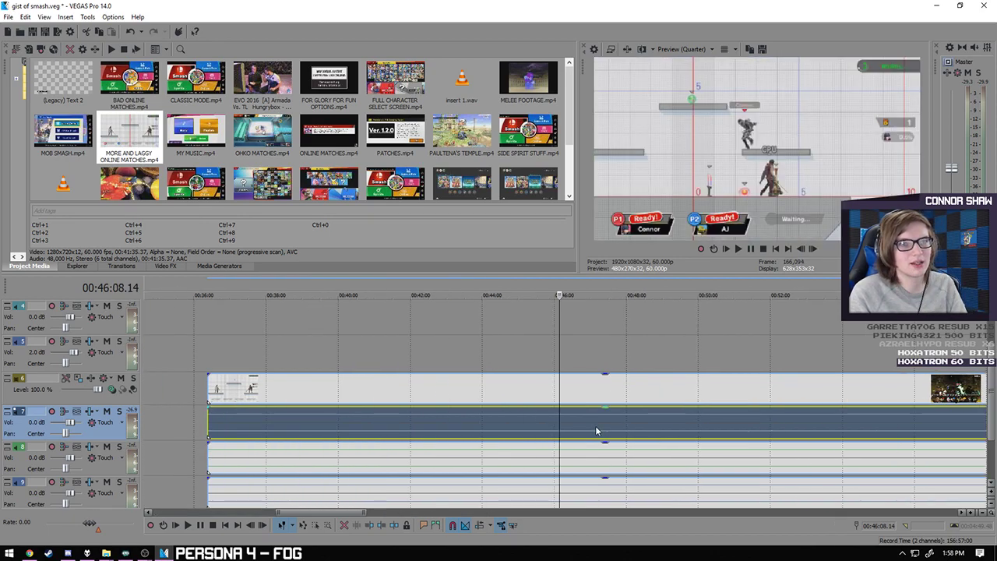
- Look through the Chrom versus King K. Rool match from about 00:46:11 to 00:48:26
click(531, 425)
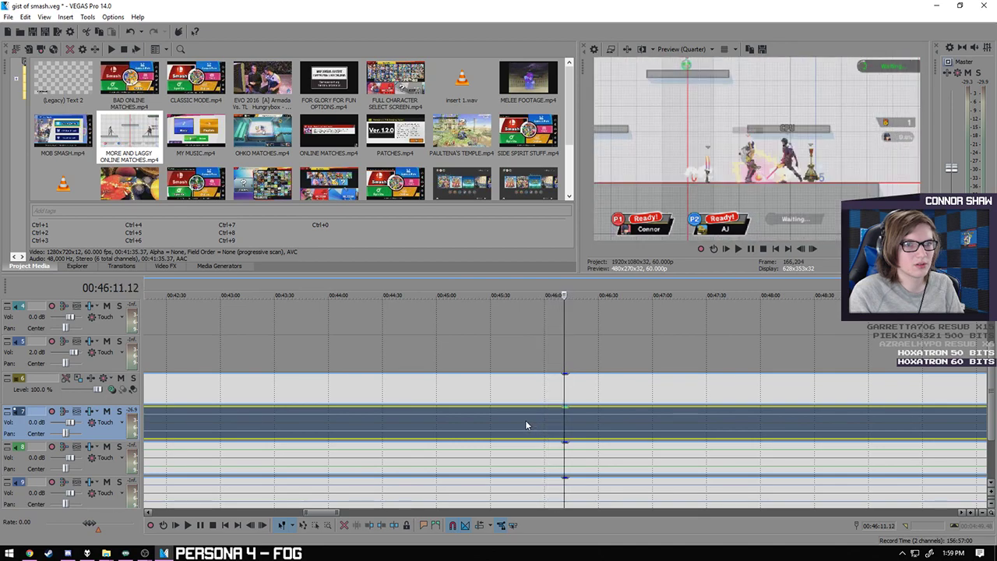
key(Right)
key(Right)
key(Right)
key(Right)
key(Right)
key(Right)
key(Right)
key(Right)
key(Right)
key(Right)
key(Right)
key(Right)
key(Right)
key(Right)
key(Right)
key(Right)
key(Right)
key(Right)
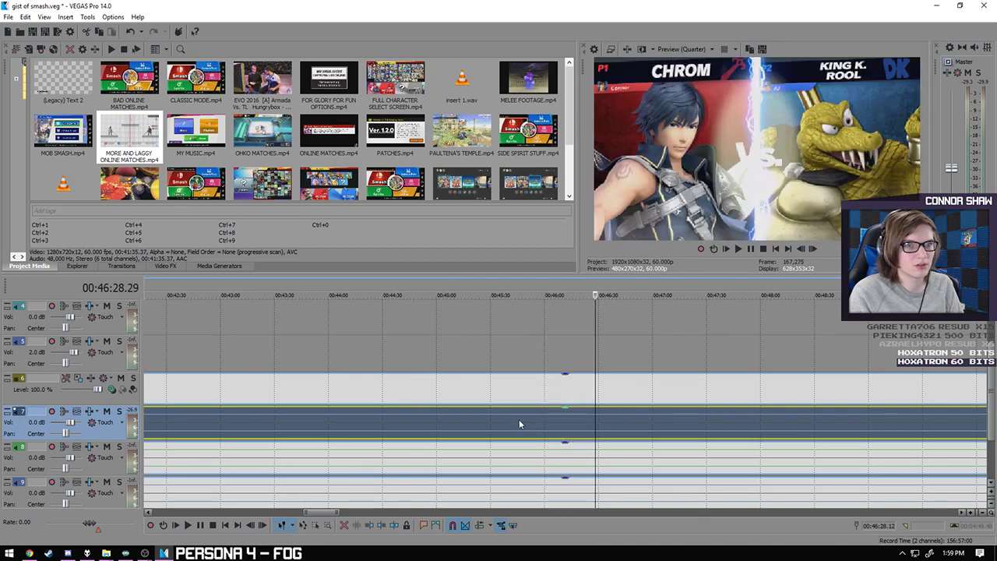
click(706, 430)
click(808, 426)
click(860, 423)
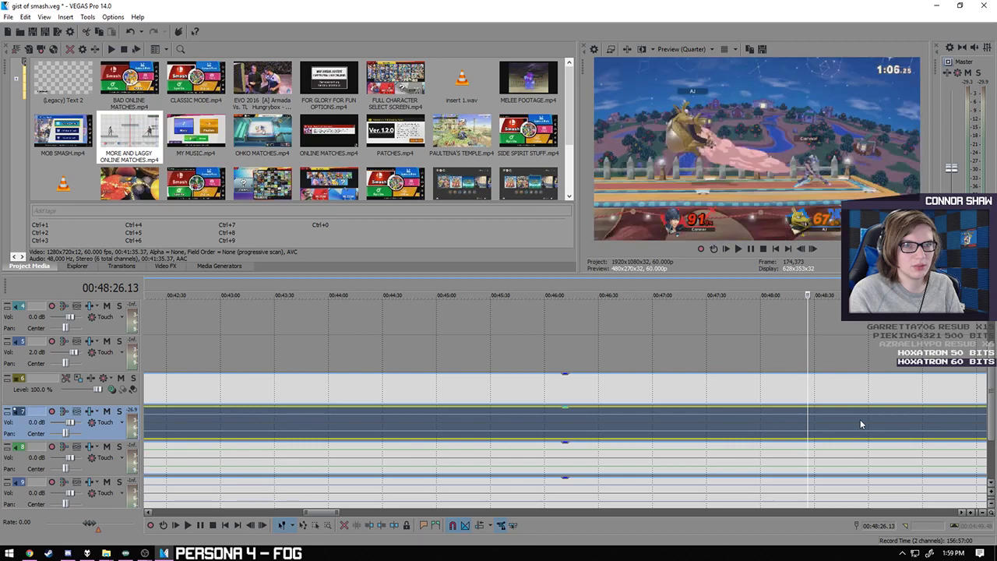
- Check the following online matches in the clip between about 00:49:16 and 00:53:49
click(911, 418)
scroll(856, 437, up, 2)
scroll(856, 436, up, 1)
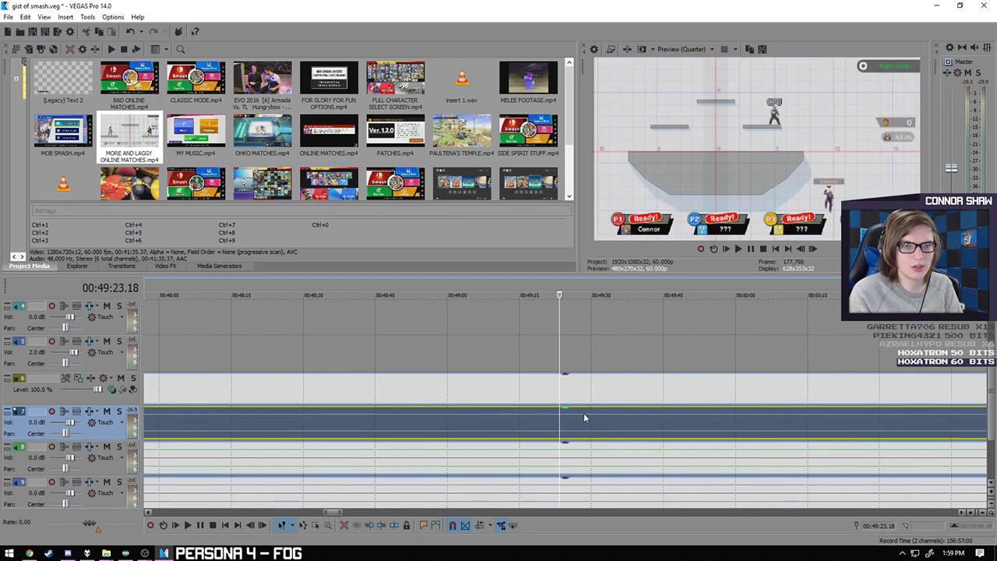
click(532, 399)
click(525, 420)
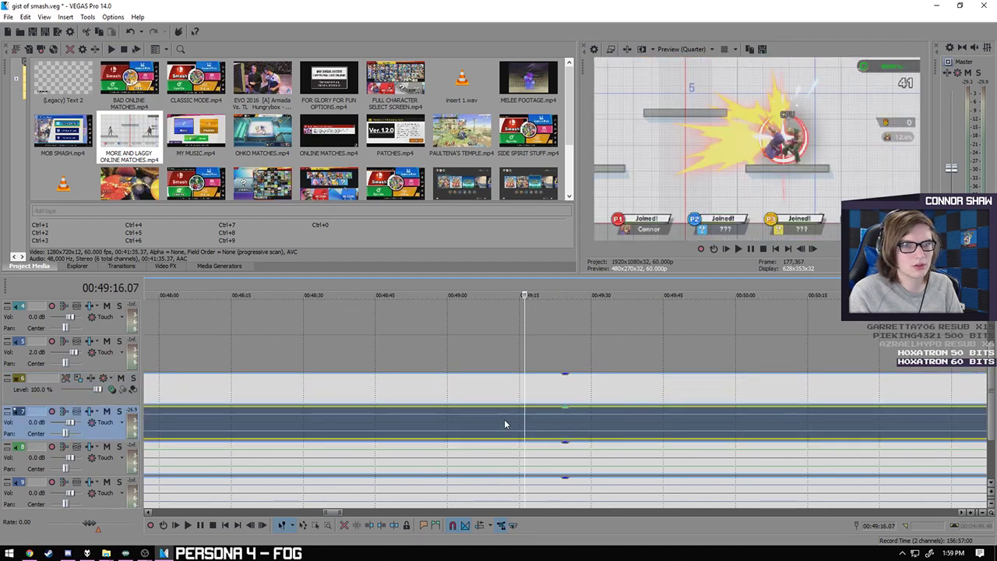
click(508, 423)
click(774, 427)
click(895, 426)
scroll(650, 426, down, 3)
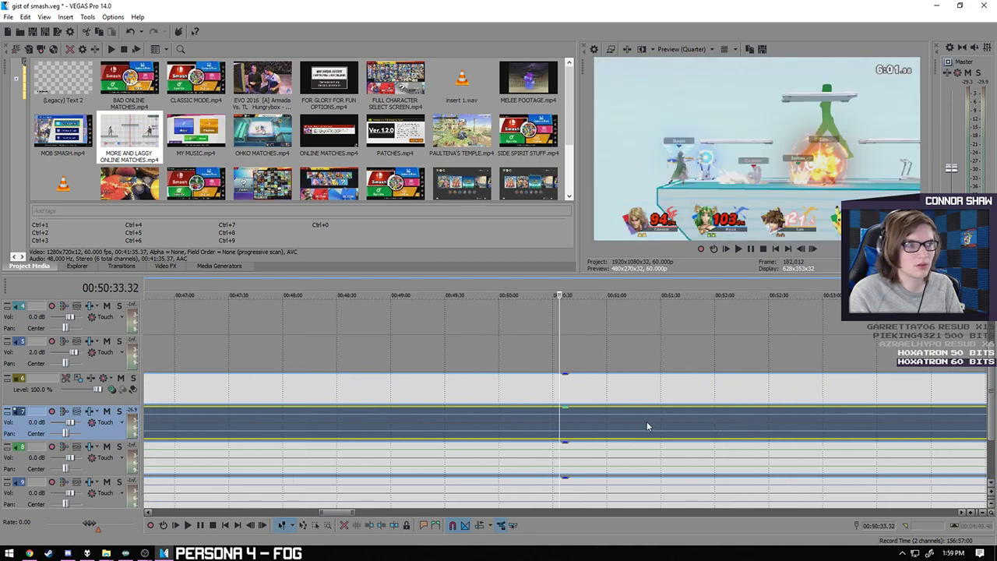
click(615, 426)
click(705, 425)
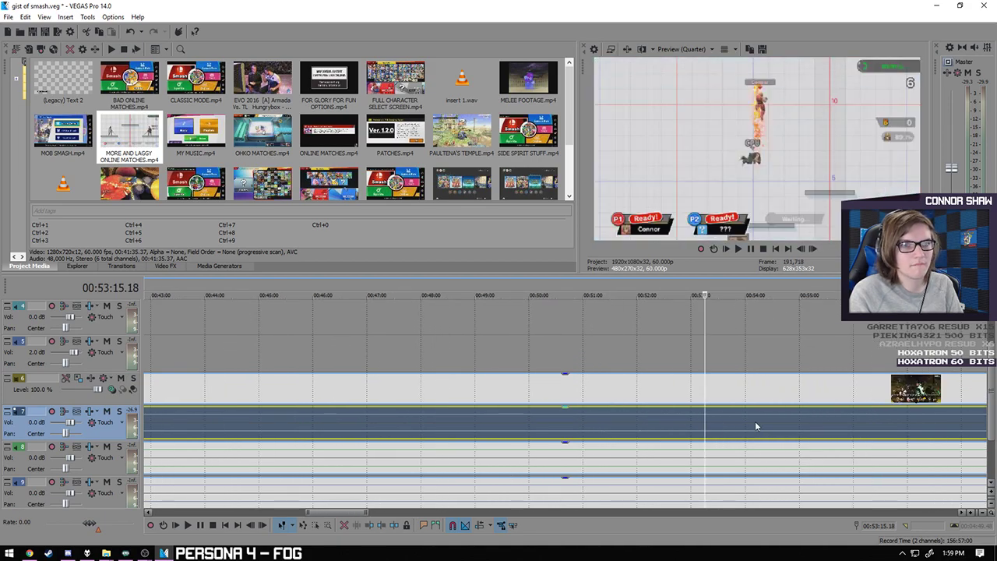
click(730, 434)
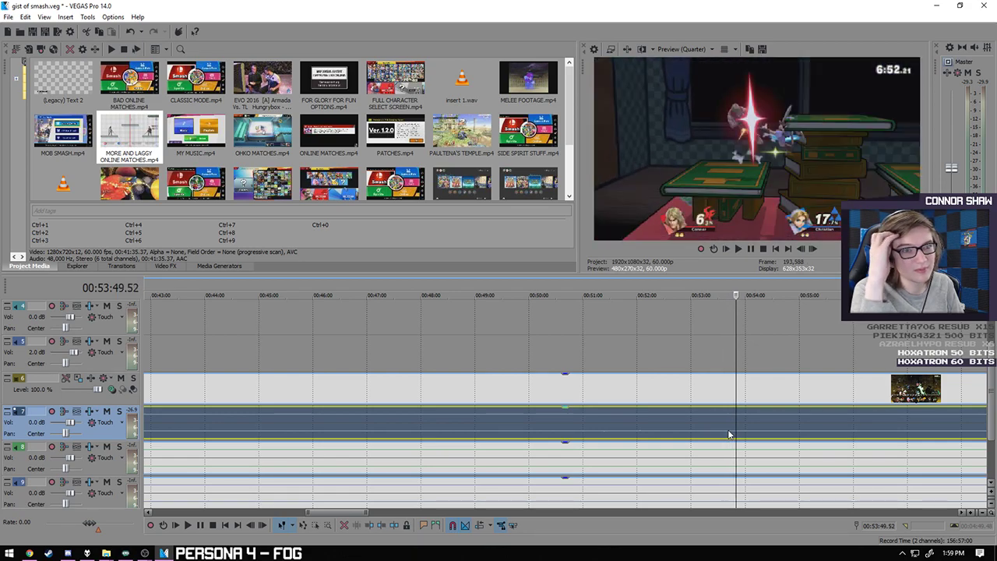
- Delete the MORE AND LAGGY ONLINE MATCHES clip from the timeline
scroll(730, 433, down, 10)
click(292, 388)
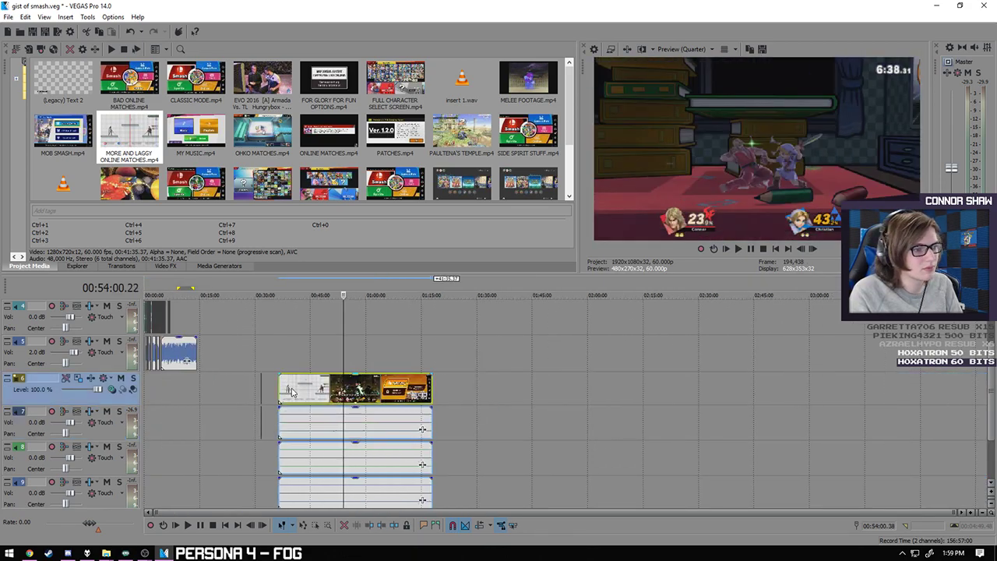
key(Delete)
scroll(567, 141, down, 1)
scroll(572, 125, up, 1)
- Place BAD ONLINE MATCHES.mp4 on tracks 6 and 7 and remove the empty tracks 8 and 9
drag(130, 81, 305, 439)
click(113, 471)
key(Delete)
click(109, 468)
key(Delete)
- Play the castle-stage match in the bad online matches clip from about 00:45:34 to 00:45:43
scroll(309, 466, up, 3)
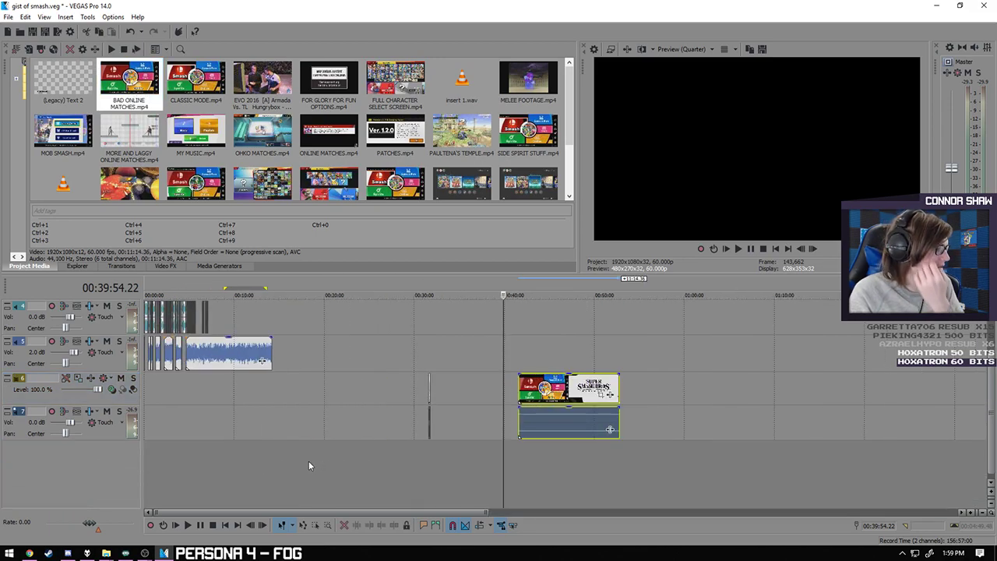
click(533, 430)
click(554, 434)
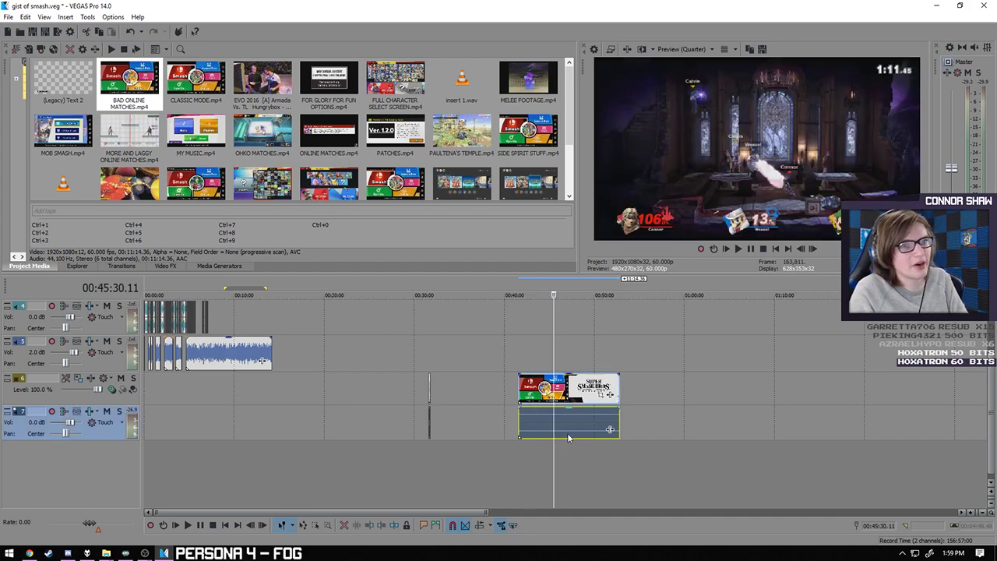
key(space)
scroll(575, 439, up, 6)
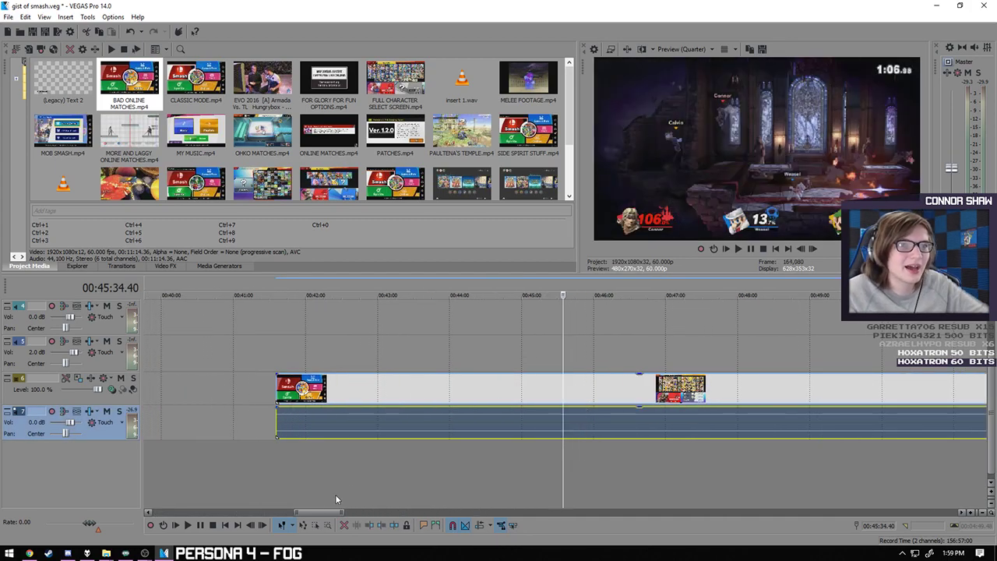
click(188, 524)
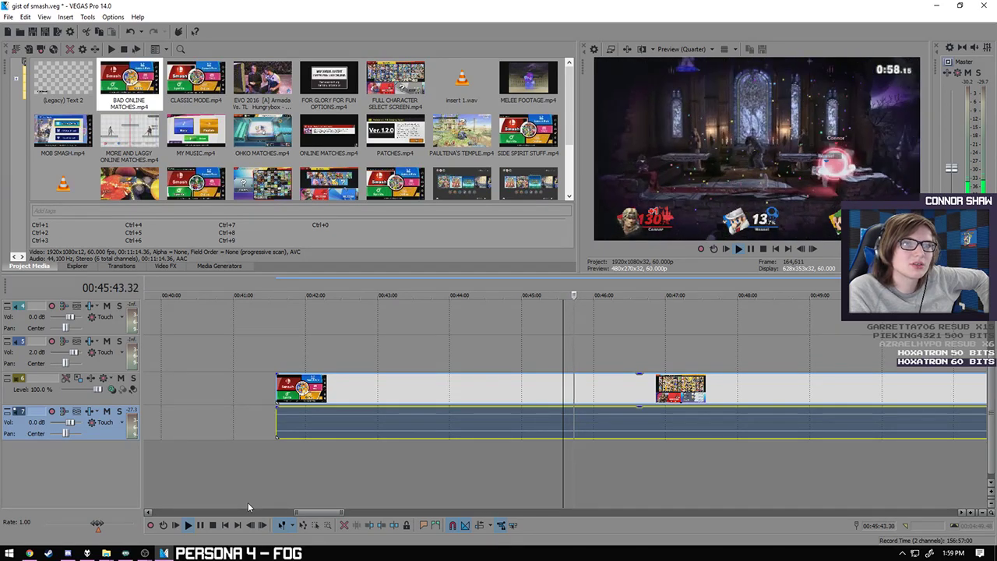
click(193, 524)
- Play the castle-stage match from an earlier point, about 00:43:45, through to 00:46:34
click(479, 425)
click(458, 427)
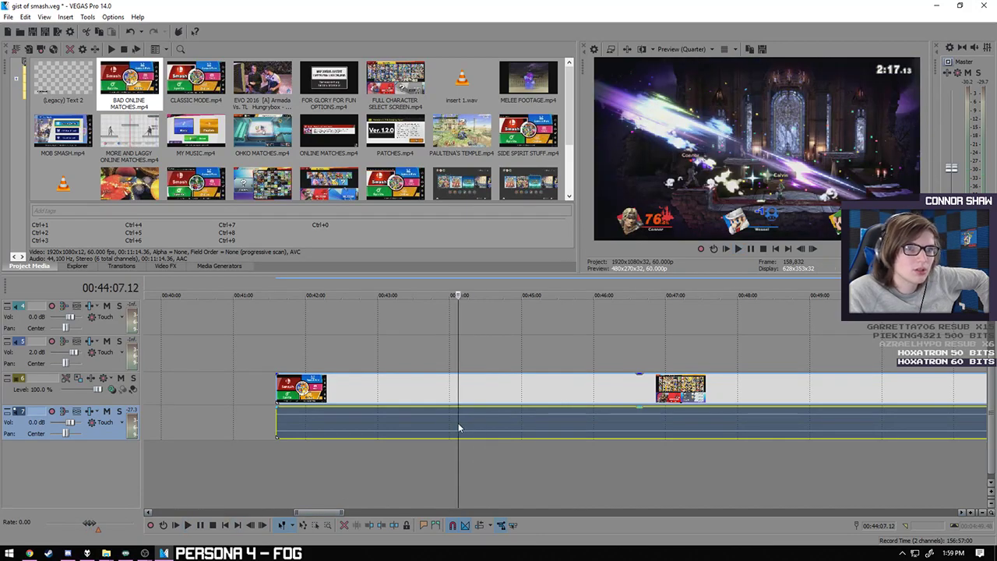
click(439, 428)
click(417, 427)
click(431, 426)
click(187, 524)
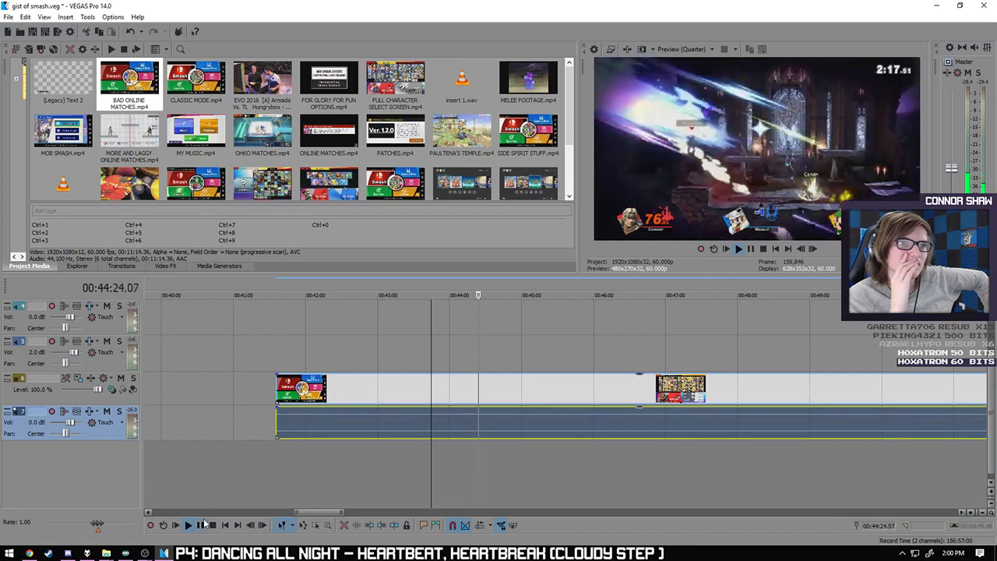
click(86, 553)
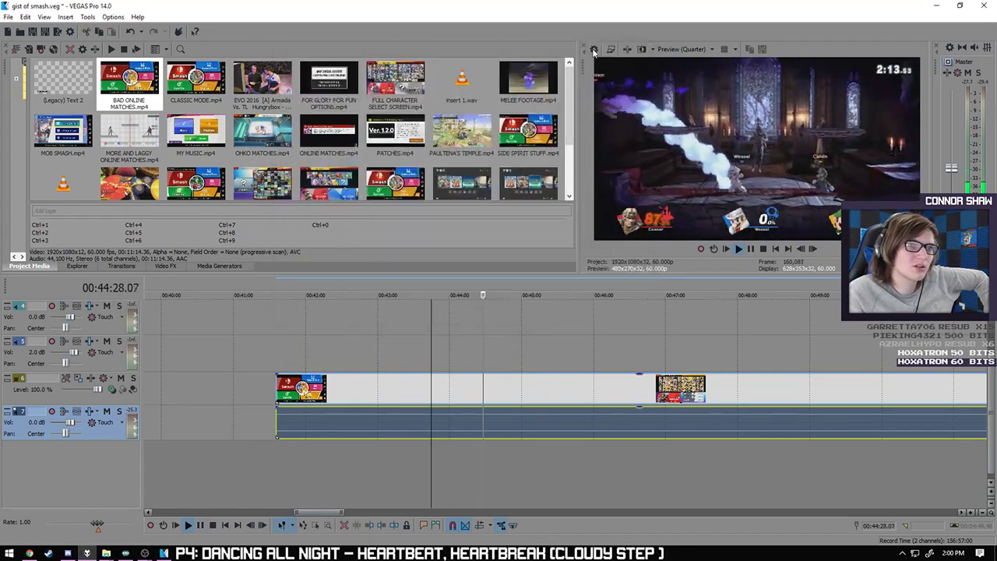
click(703, 337)
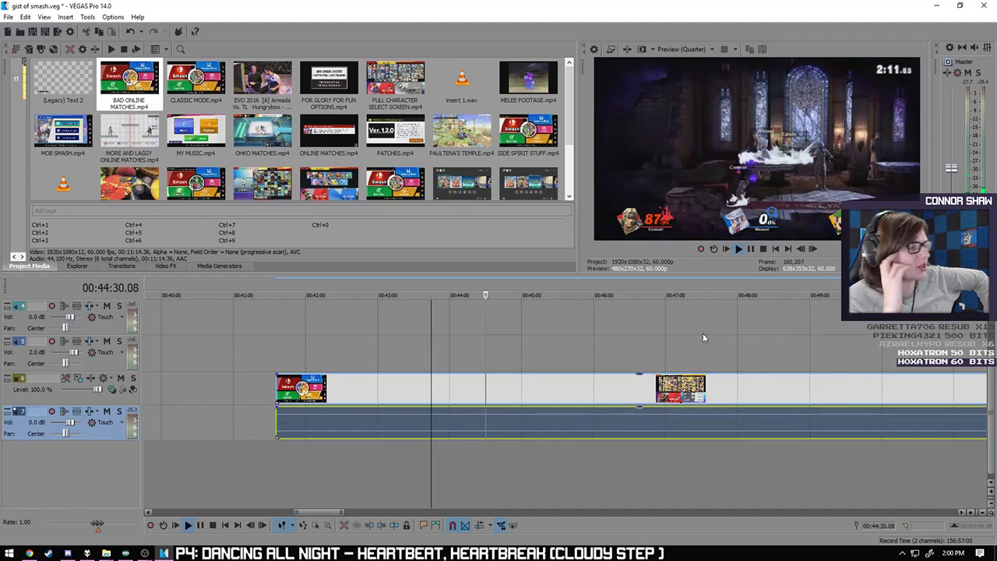
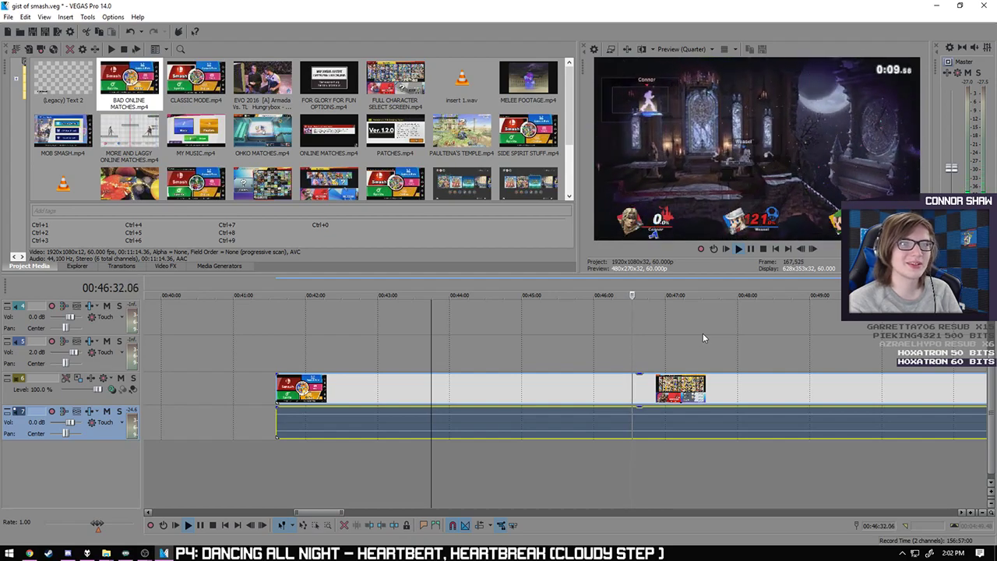
click(213, 525)
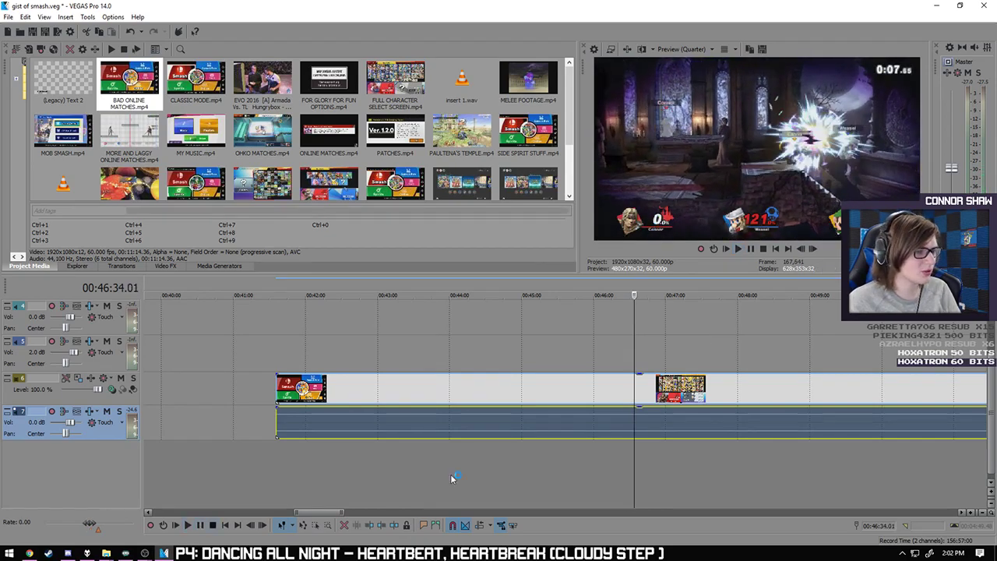
- Skim the four-player match in the second half of the clip around 00:49:11 to 00:49:41
click(768, 468)
click(858, 458)
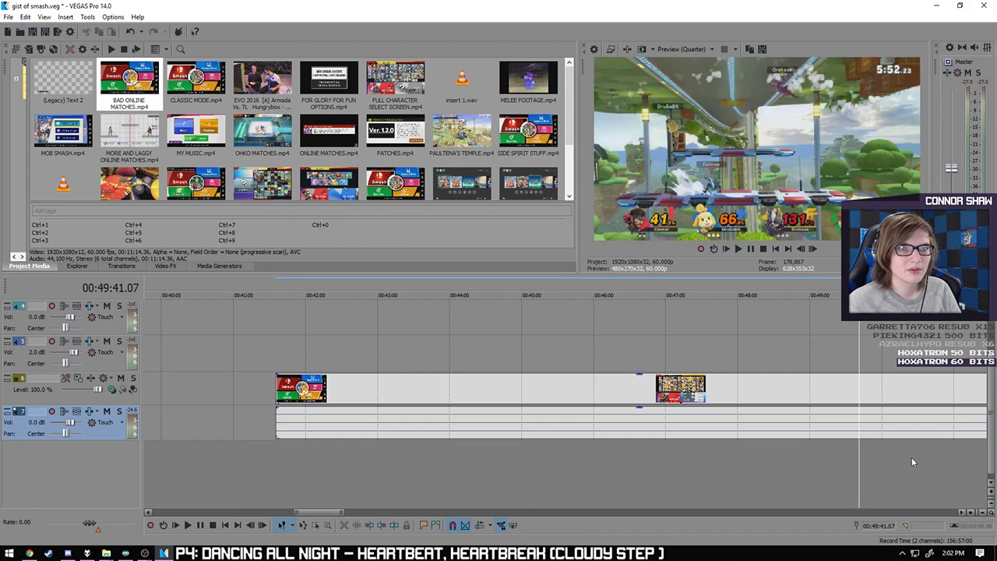
click(911, 457)
scroll(887, 466, down, 3)
click(526, 471)
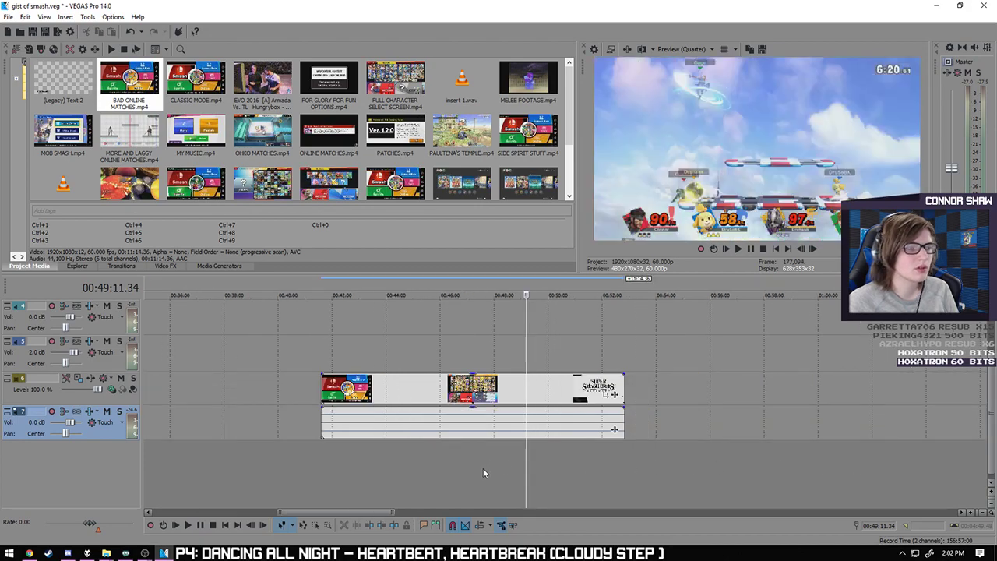
- Delete the BAD ONLINE MATCHES clip from tracks 6 and 7
scroll(484, 467, down, 3)
click(510, 389)
key(Delete)
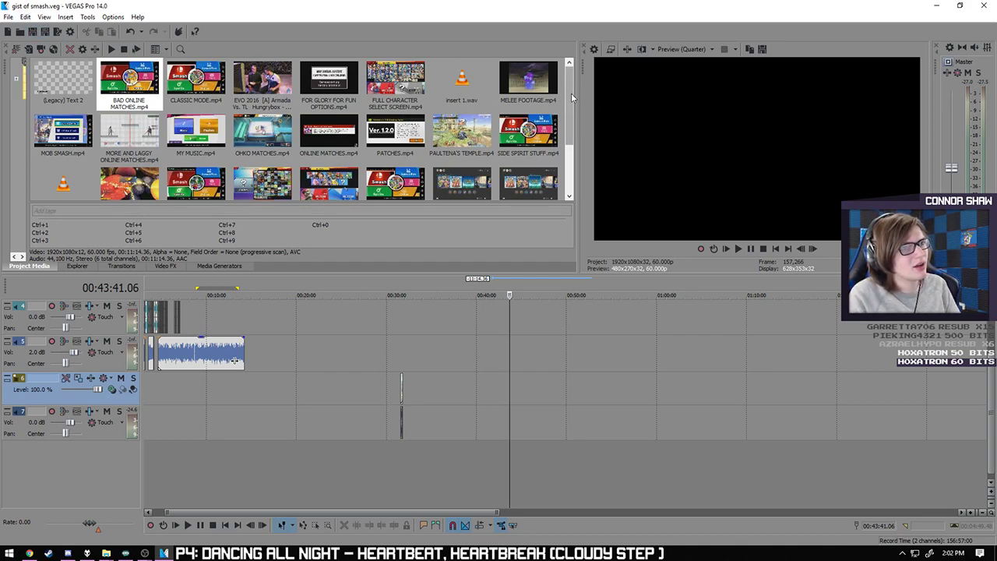
- Place SPIRITS MODE 2.mp4 on tracks 6 to 9, starting at about 00:37:25
drag(571, 92, 553, 139)
scroll(546, 129, up, 3)
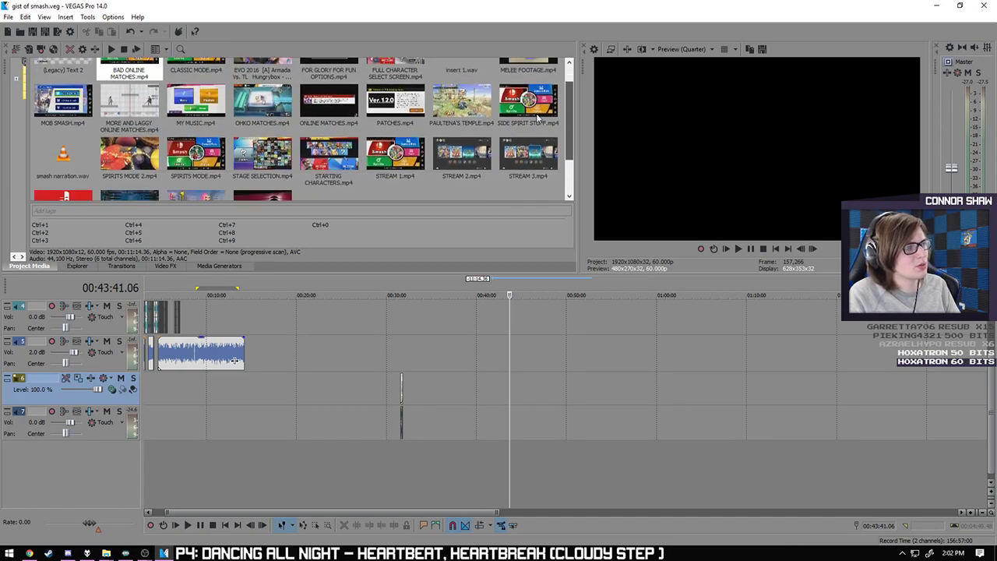
scroll(543, 108, down, 3)
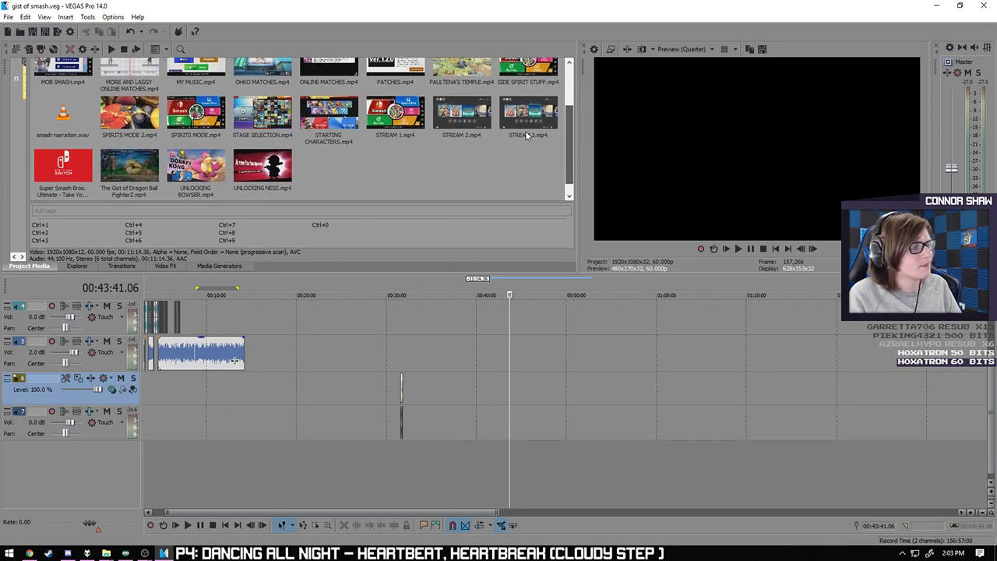
scroll(526, 136, up, 1)
drag(121, 126, 456, 403)
- Skim the spirit battles in the SPIRITS MODE 2 clip from about 00:46:47 to 01:07:54
click(538, 425)
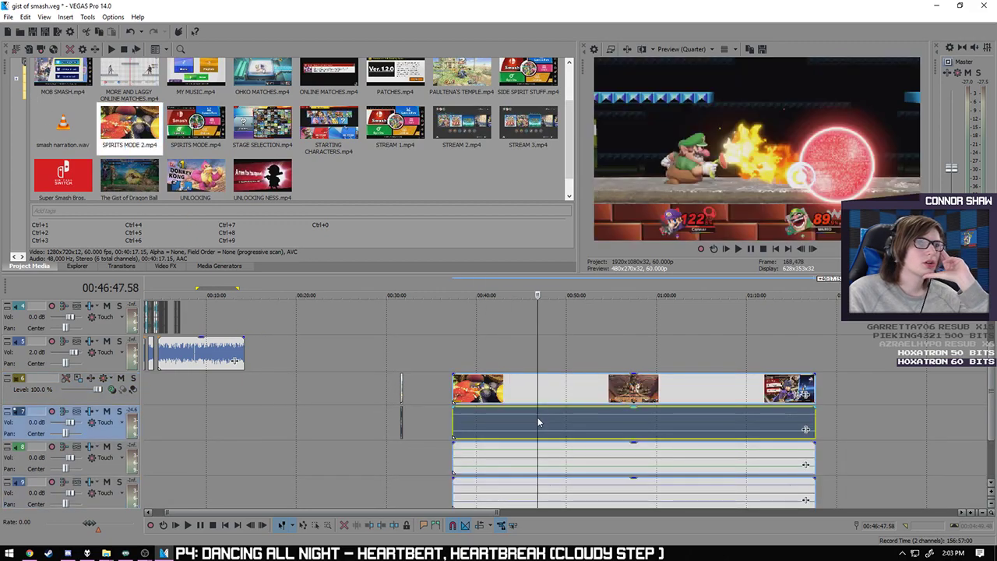
click(571, 427)
click(607, 427)
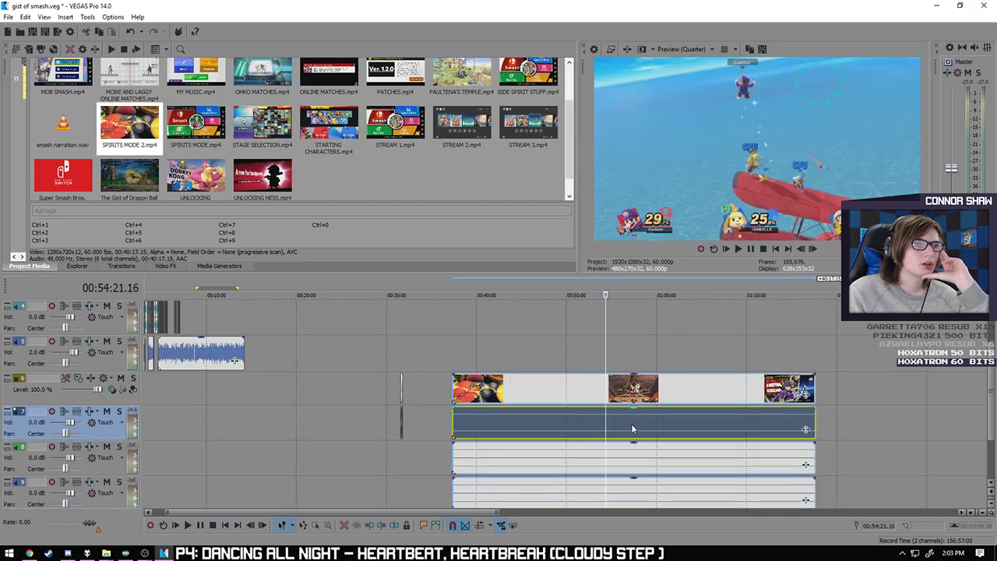
click(633, 427)
click(660, 427)
click(688, 427)
click(705, 427)
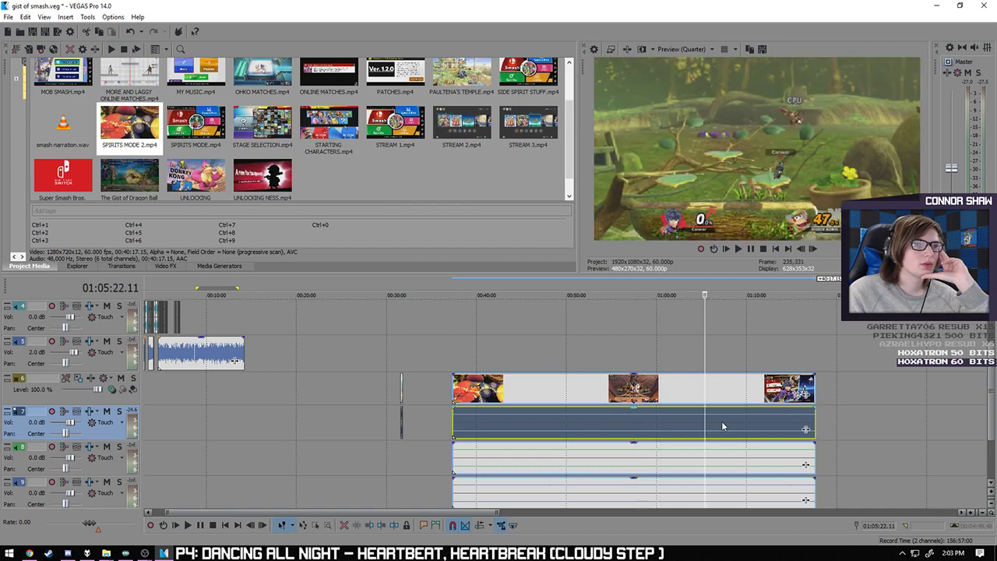
click(724, 427)
click(743, 427)
click(737, 427)
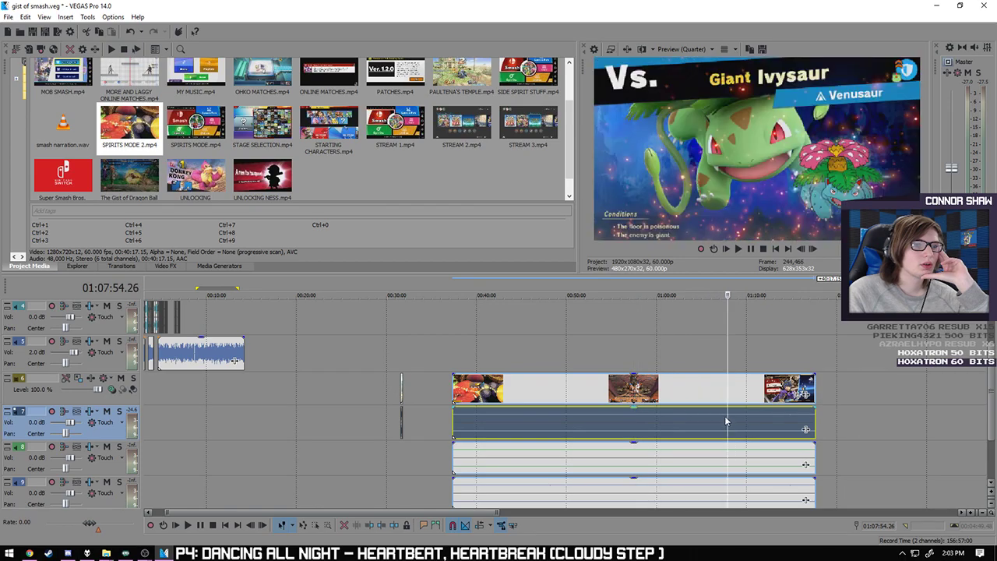
- Examine the spirit battles near the clip's end, from about 01:08:30 to 01:11:30
scroll(611, 414, up, 2)
click(571, 422)
click(584, 423)
click(598, 423)
click(610, 423)
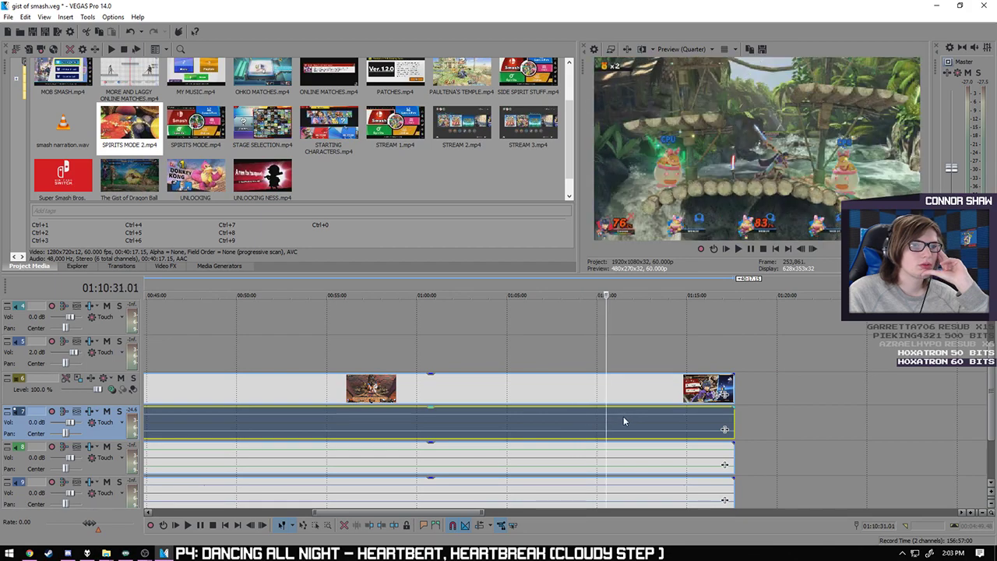
click(625, 423)
- Look back through the SPIRITS MODE 2 footage from about 01:06:20 to 00:57:04
click(532, 425)
click(472, 430)
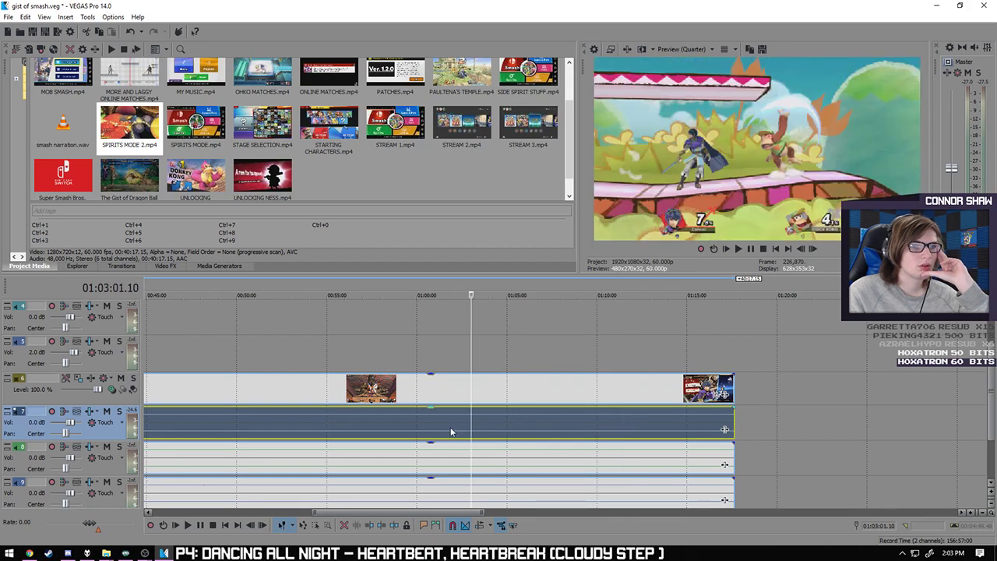
click(431, 434)
click(411, 434)
click(363, 435)
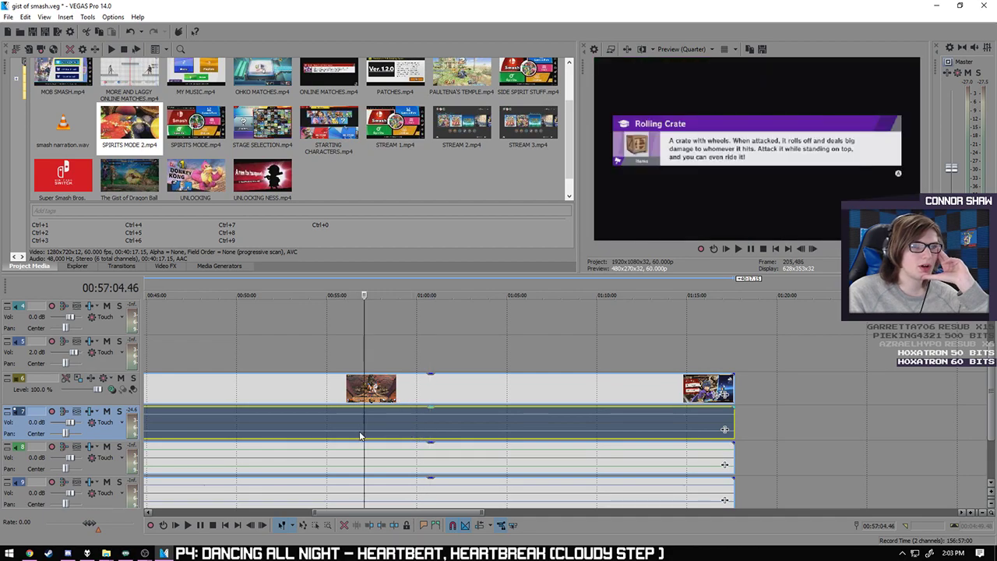
- Skim the SPIRITS MODE 2 clip to about 01:15:45 and back to about 00:50:23 for usable battle footage
click(336, 436)
click(467, 450)
click(491, 429)
click(572, 430)
click(611, 430)
click(636, 430)
click(659, 429)
click(684, 427)
click(700, 425)
scroll(474, 419, down, 2)
click(430, 421)
click(371, 425)
click(331, 421)
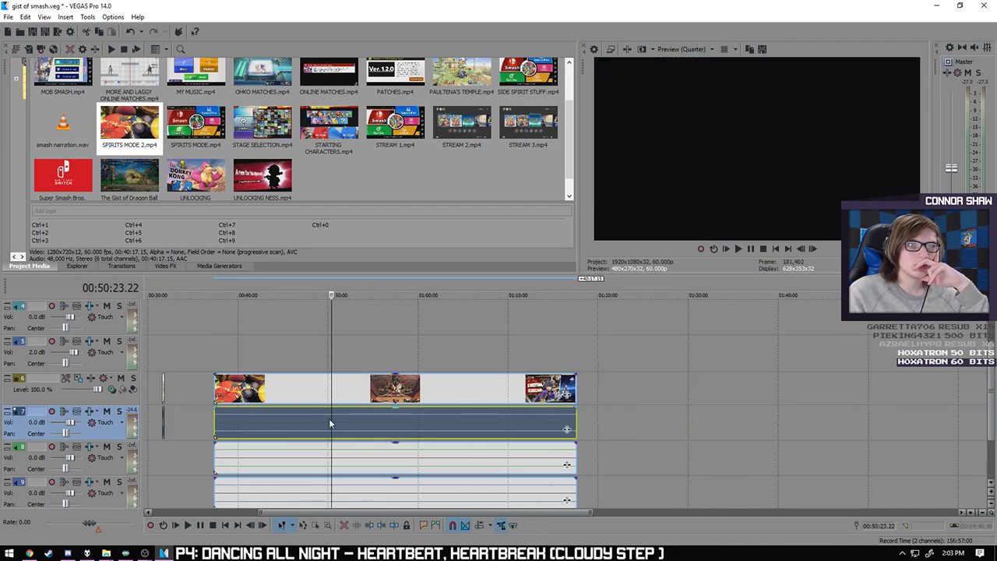
click(367, 423)
- Remove the SPIRITS MODE 2 clip from the timeline
scroll(383, 423, down, 3)
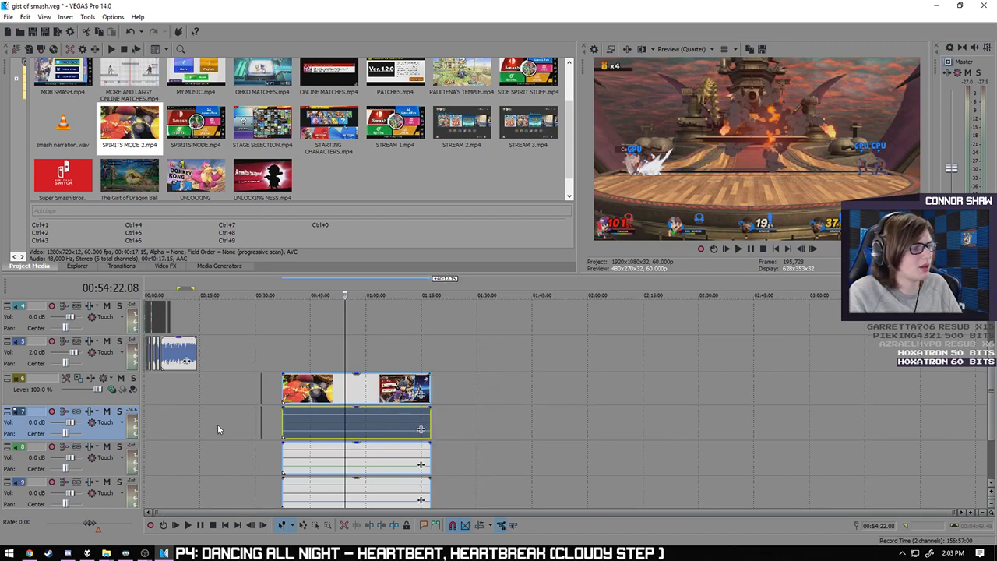
click(297, 395)
key(Delete)
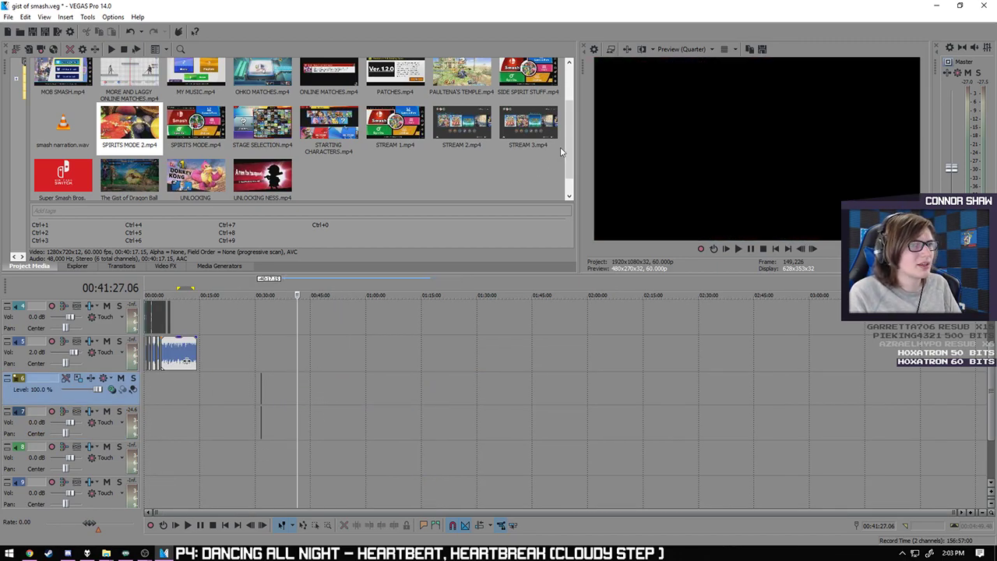
- Place ONLINE MATCHES.mp4 on tracks 6 to 9, starting at about 00:46:50
scroll(576, 113, up, 1)
scroll(572, 117, down, 2)
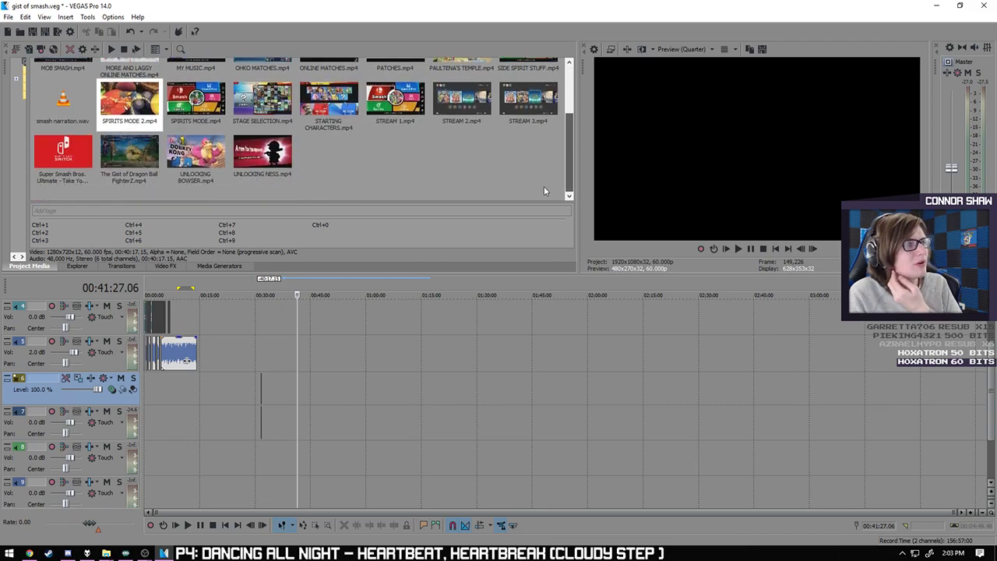
scroll(550, 160, up, 1)
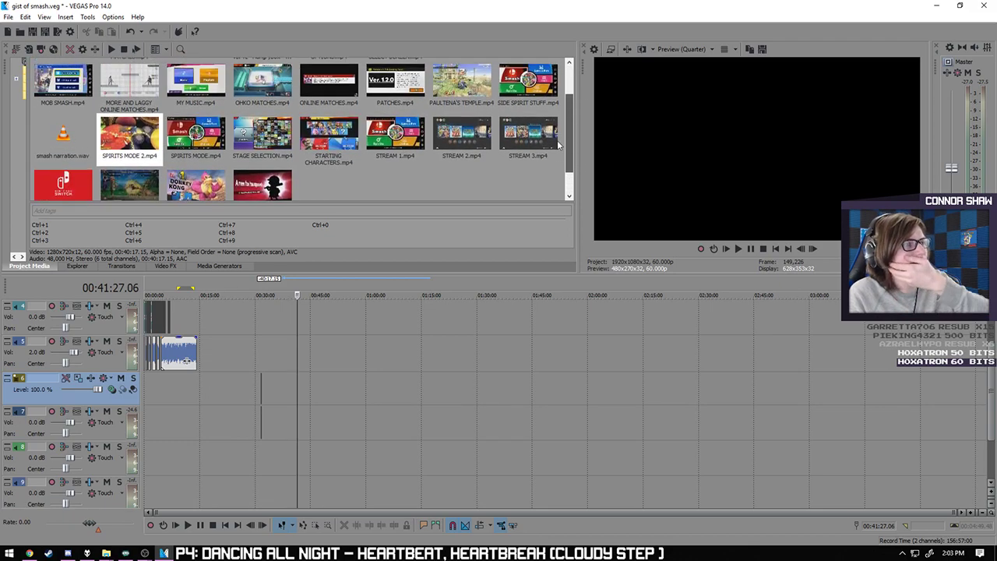
scroll(557, 144, up, 1)
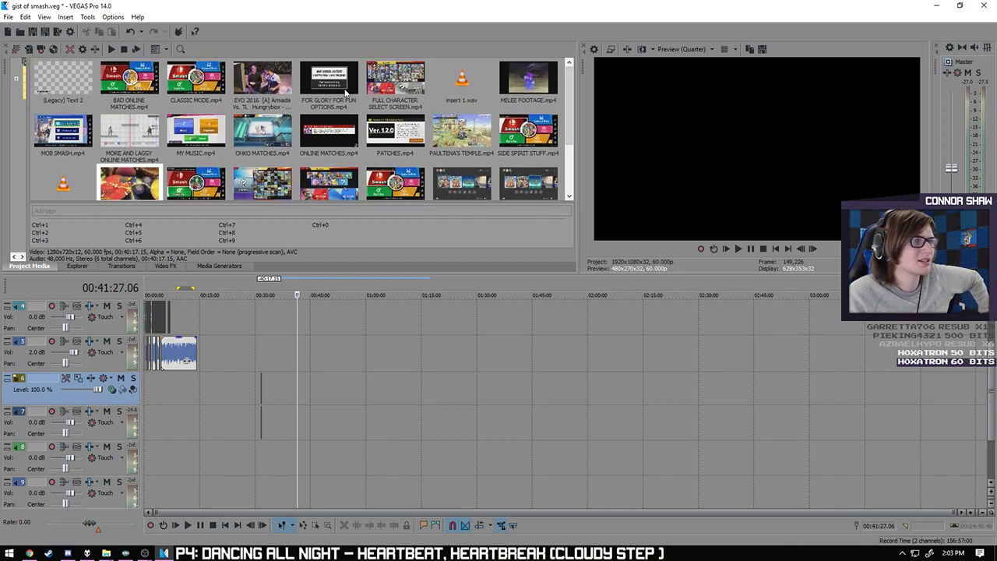
drag(331, 129, 321, 392)
- Play the training-stage waiting footage in the ONLINE MATCHES clip from about 00:49:51
scroll(347, 417, up, 3)
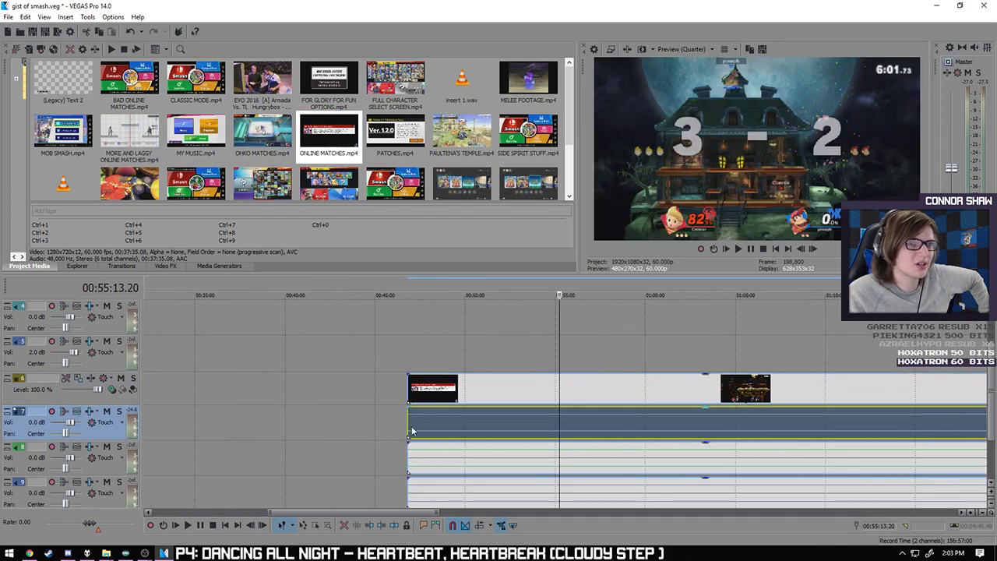
scroll(406, 426, up, 3)
click(417, 434)
click(368, 431)
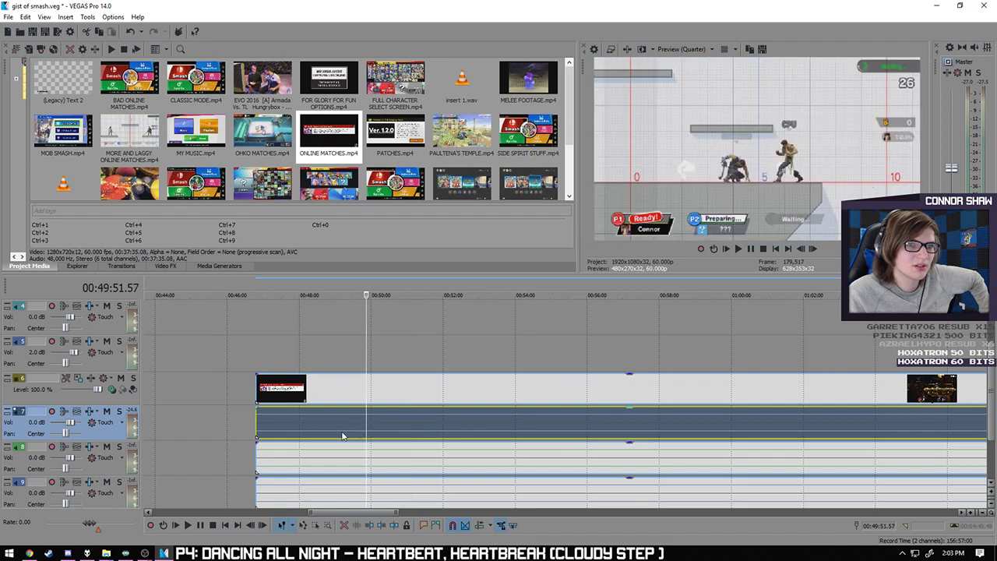
click(199, 528)
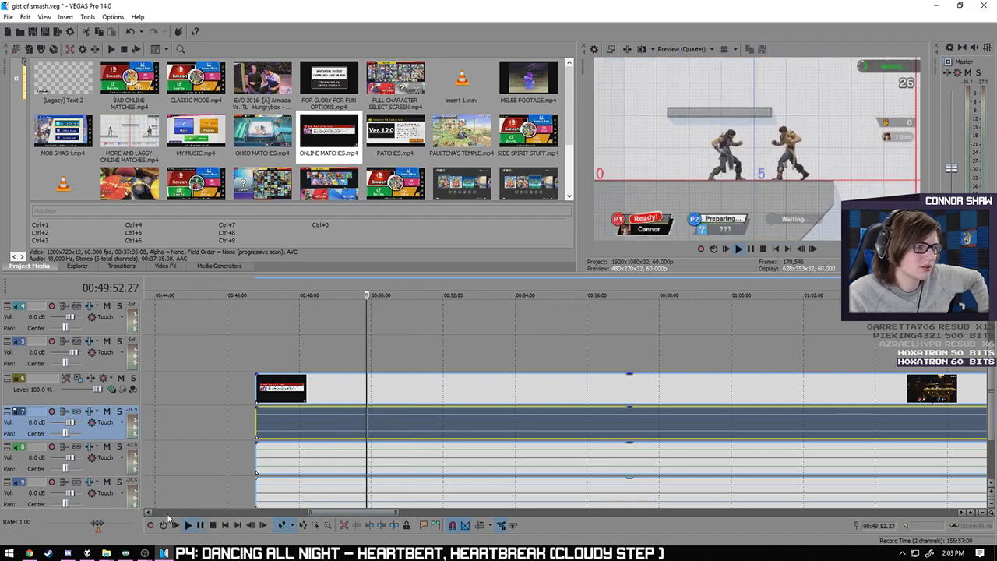
- Delete audio tracks 8 and 9
click(104, 468)
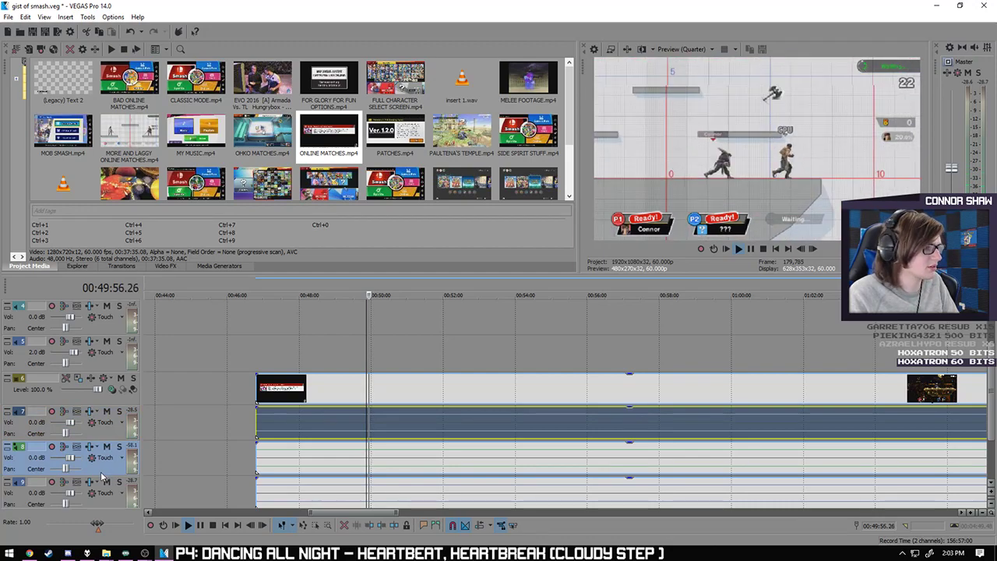
key(Delete)
click(102, 470)
key(Delete)
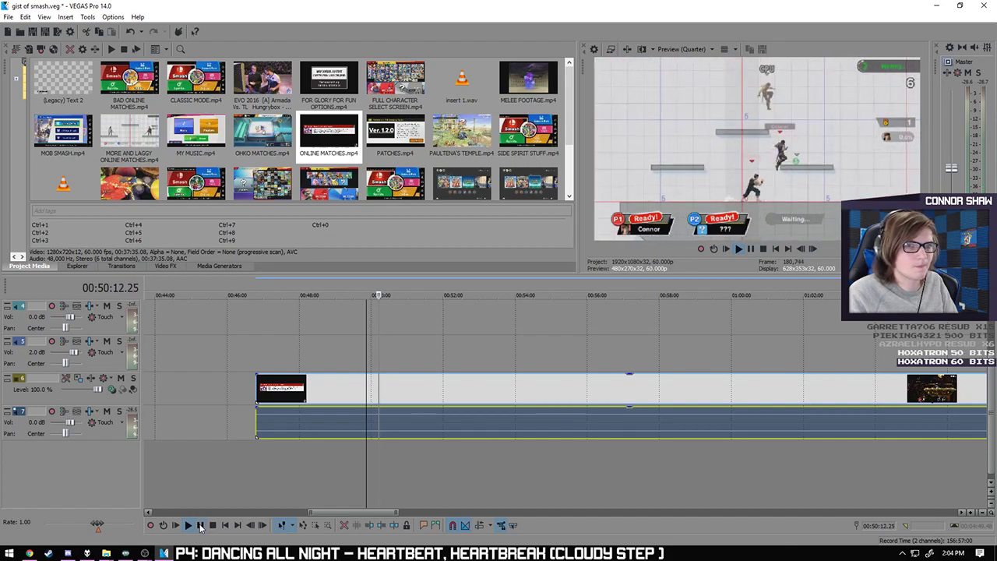
- Stop playback and skim the ONLINE MATCHES clip from about 00:50:12 to 01:02:47
click(201, 526)
click(345, 426)
click(456, 434)
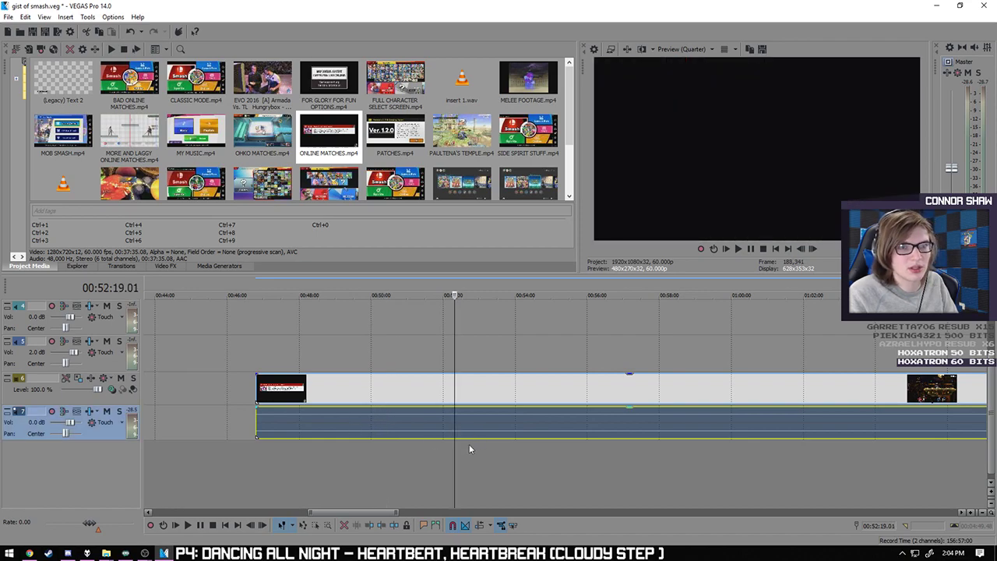
click(492, 434)
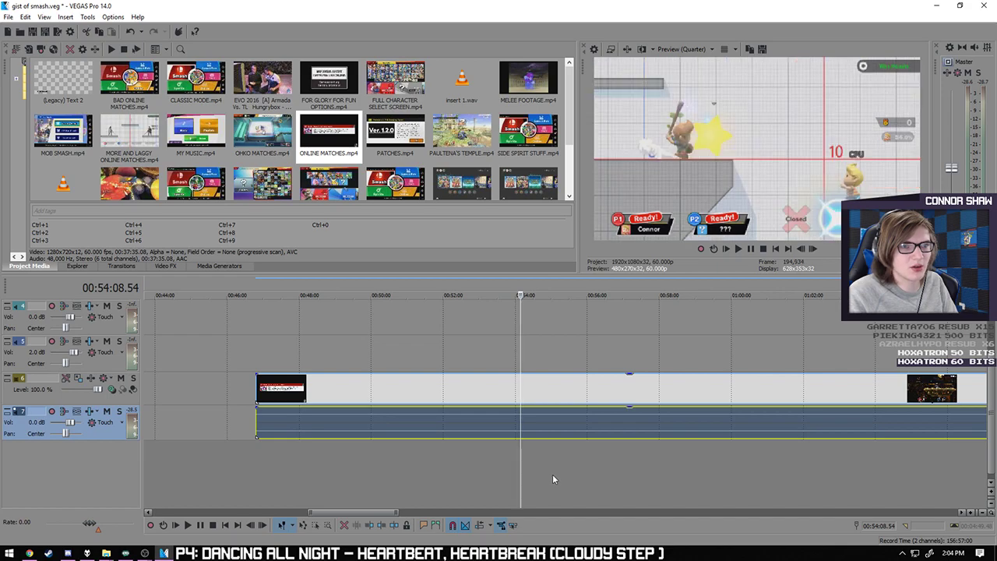
click(635, 428)
click(705, 428)
click(772, 427)
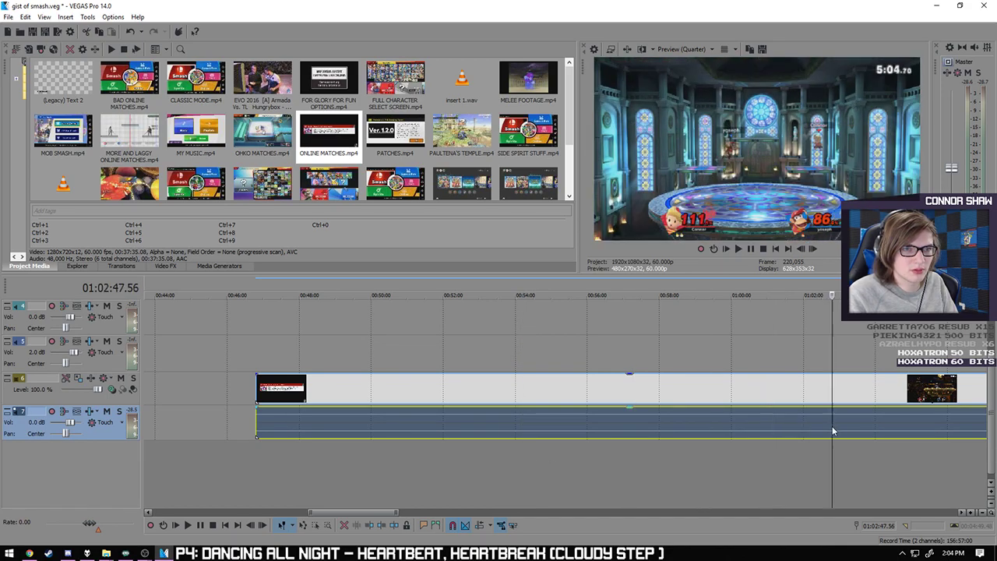
click(832, 429)
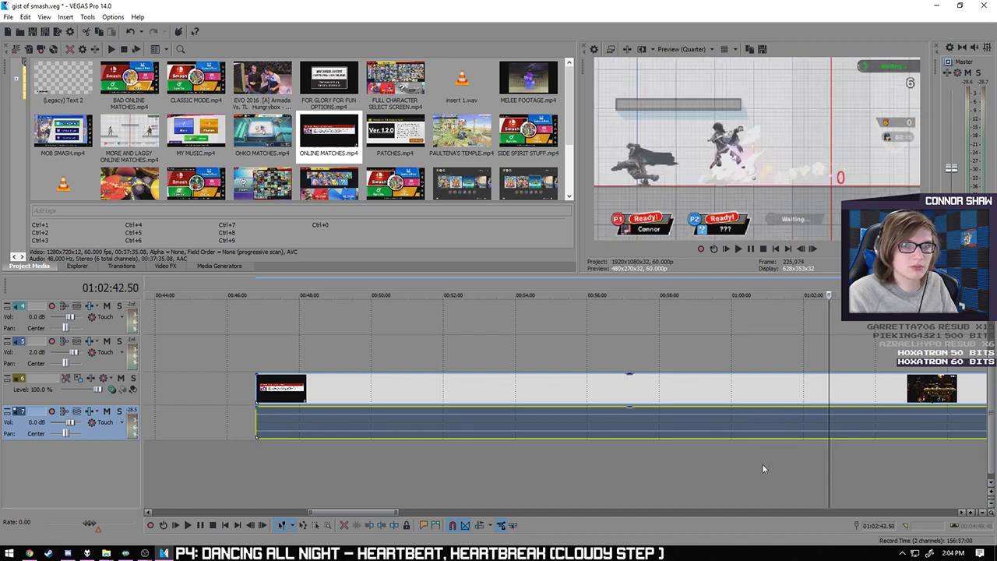
- Examine the online match footage between about 01:02:16 and 01:04:56 at closer range
scroll(762, 463, up, 3)
scroll(682, 464, up, 5)
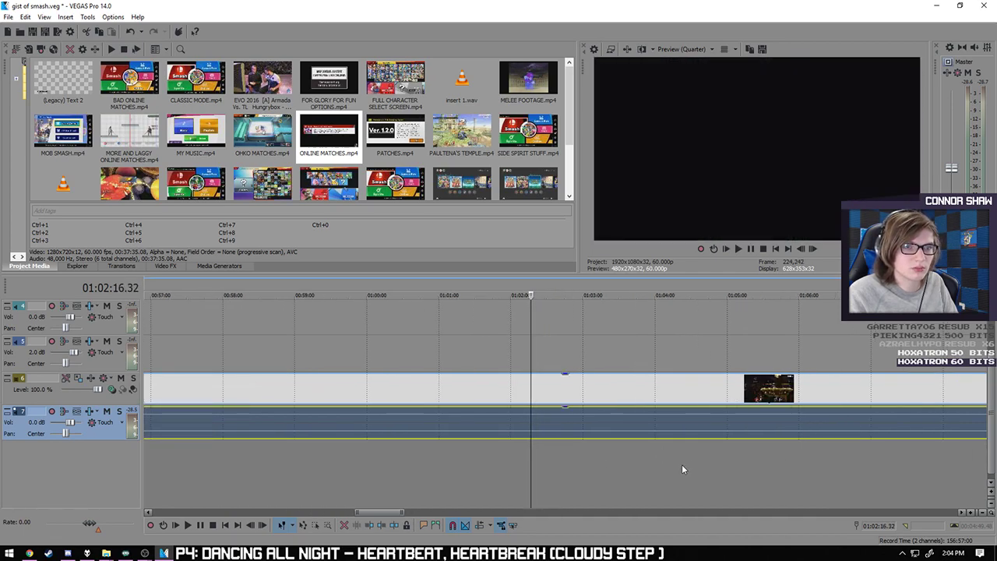
click(677, 422)
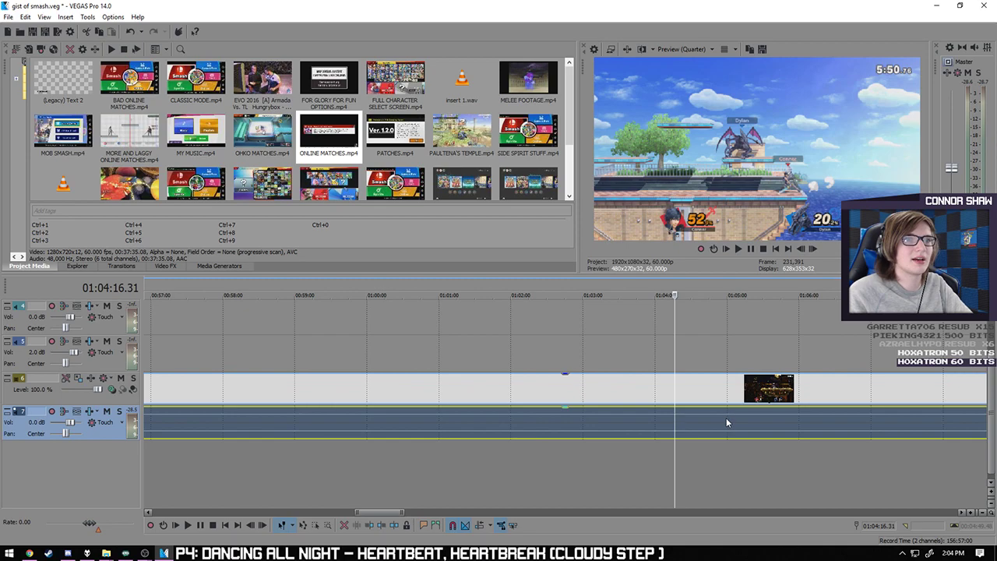
scroll(711, 418, down, 5)
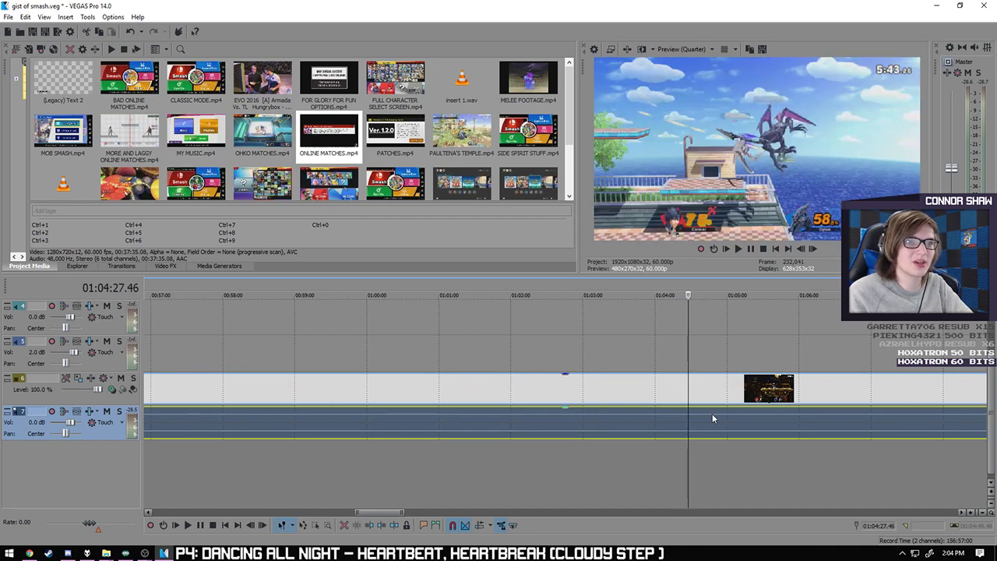
scroll(757, 417, down, 10)
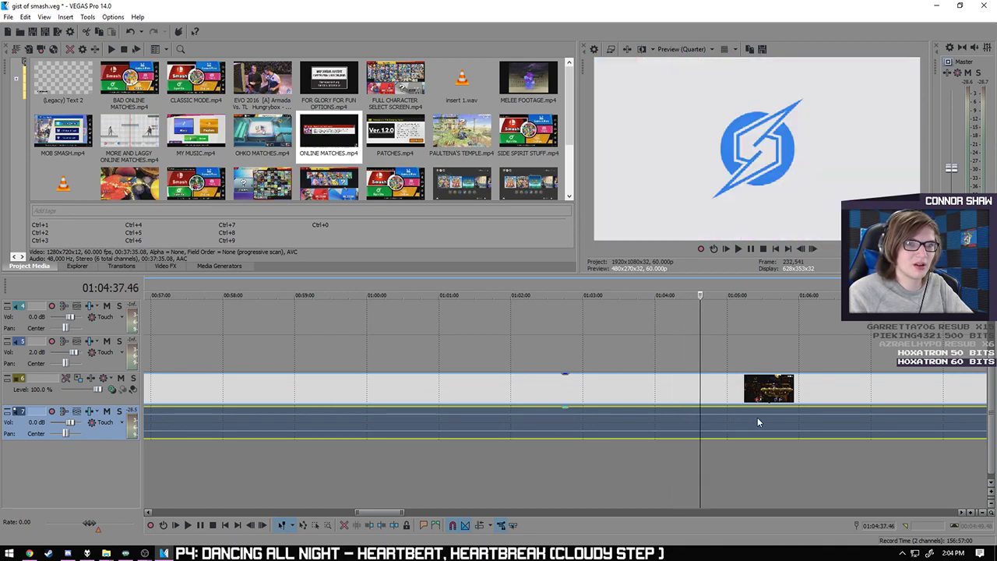
scroll(758, 416, down, 3)
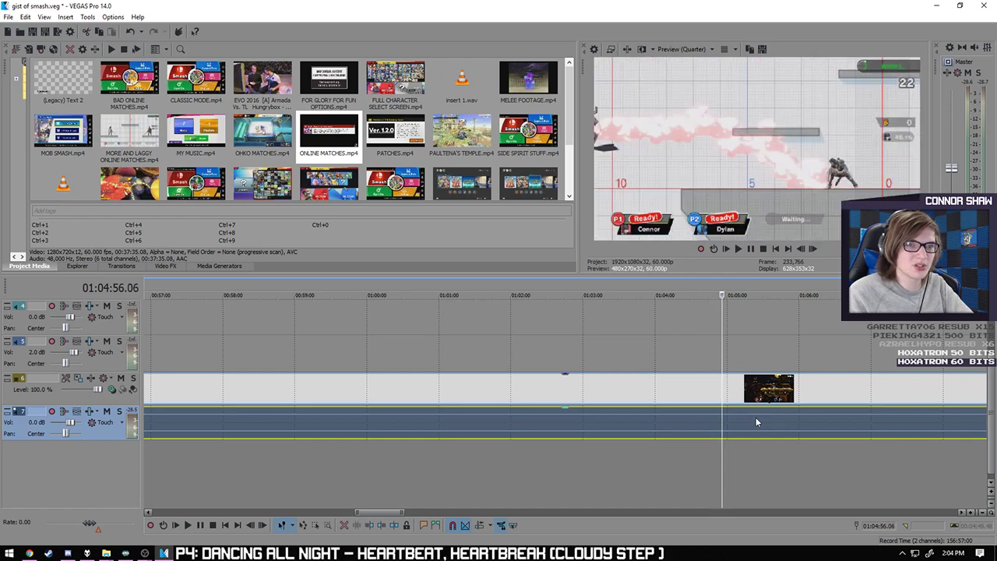
- Play the training-stage waiting footage from about 01:04:49 to 01:05:05
scroll(756, 417, up, 2)
scroll(750, 421, up, 1)
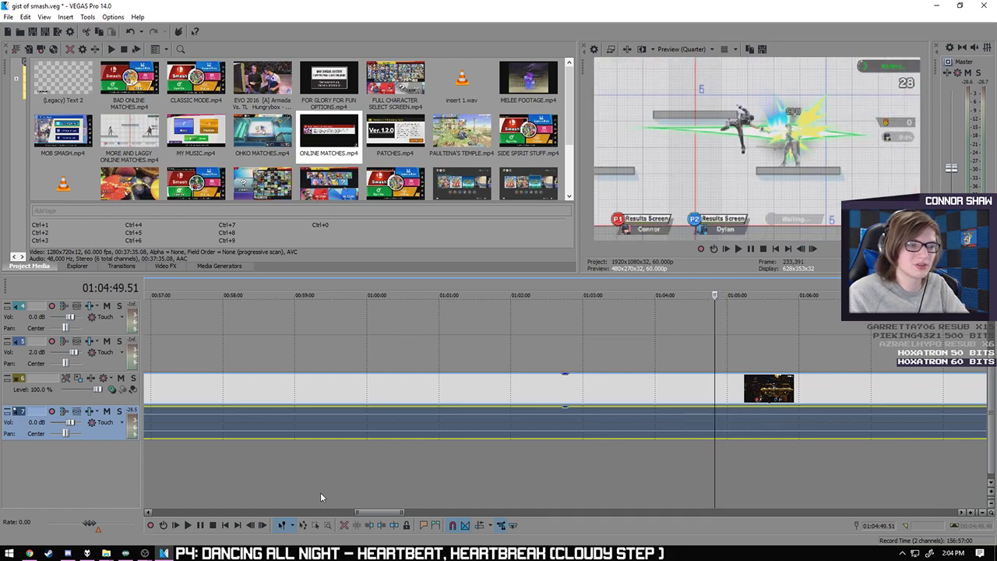
click(188, 525)
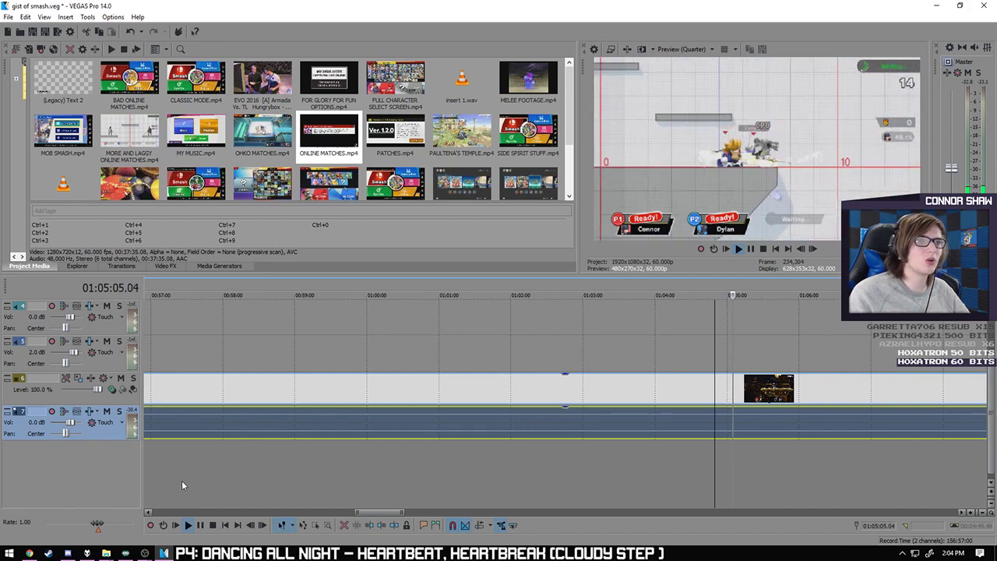
click(199, 524)
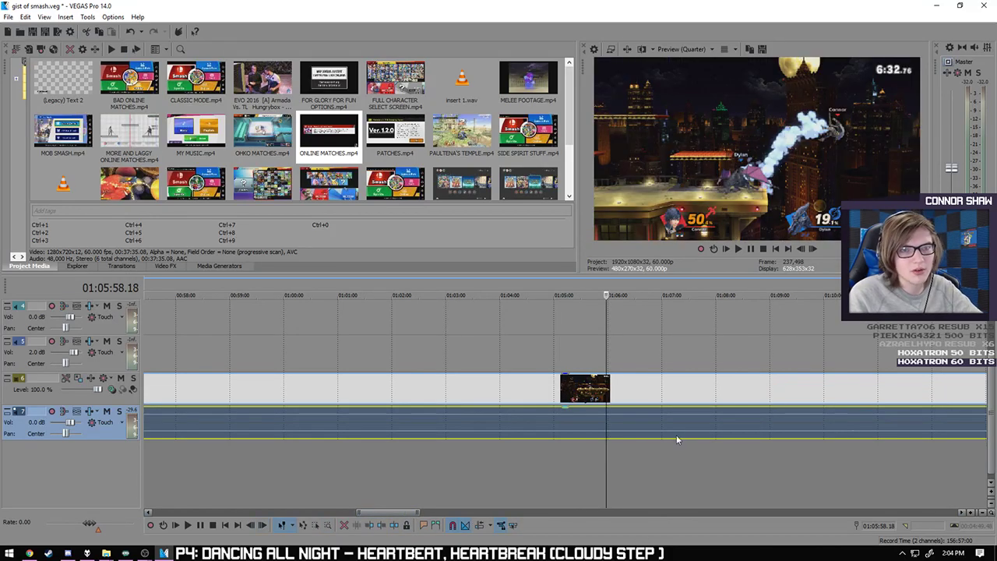
- Skim the night-time city match and the footage following it from about 01:05:58 to 01:08:55
click(632, 436)
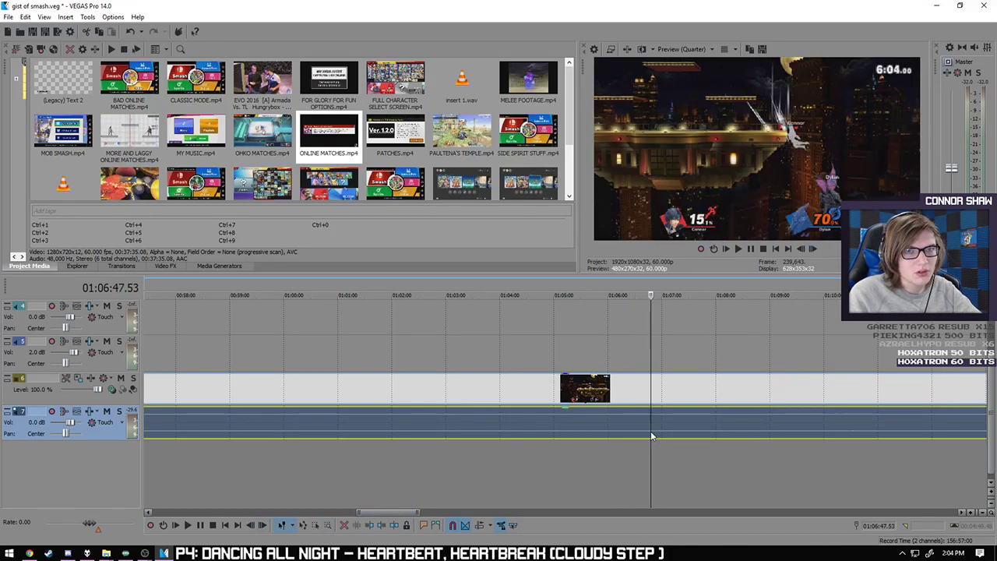
click(651, 437)
click(668, 435)
click(690, 433)
click(709, 432)
click(733, 431)
click(765, 425)
click(746, 422)
- Look back through the training-stage footage from about 01:08:33 to 01:08:15
scroll(732, 421, up, 5)
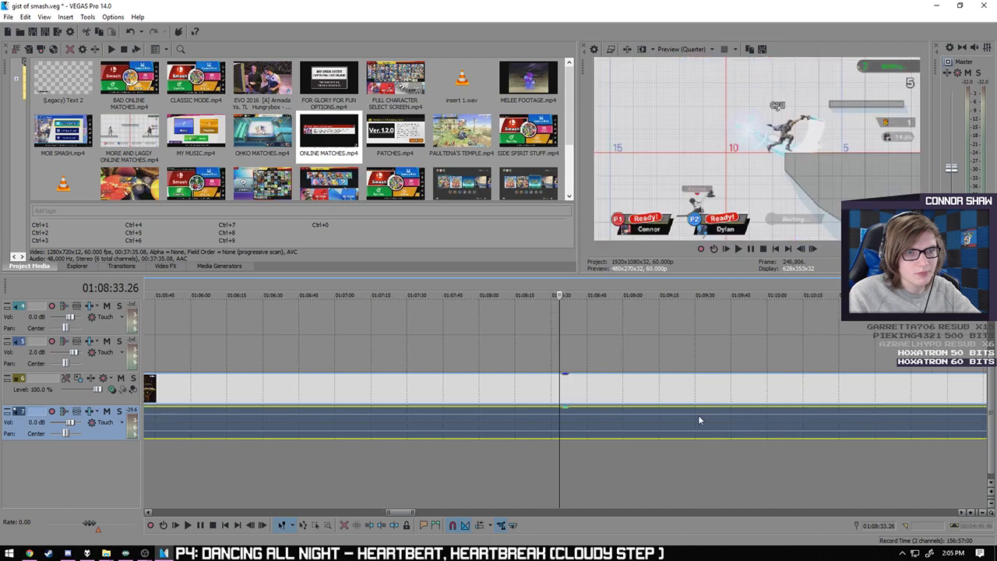
key(j)
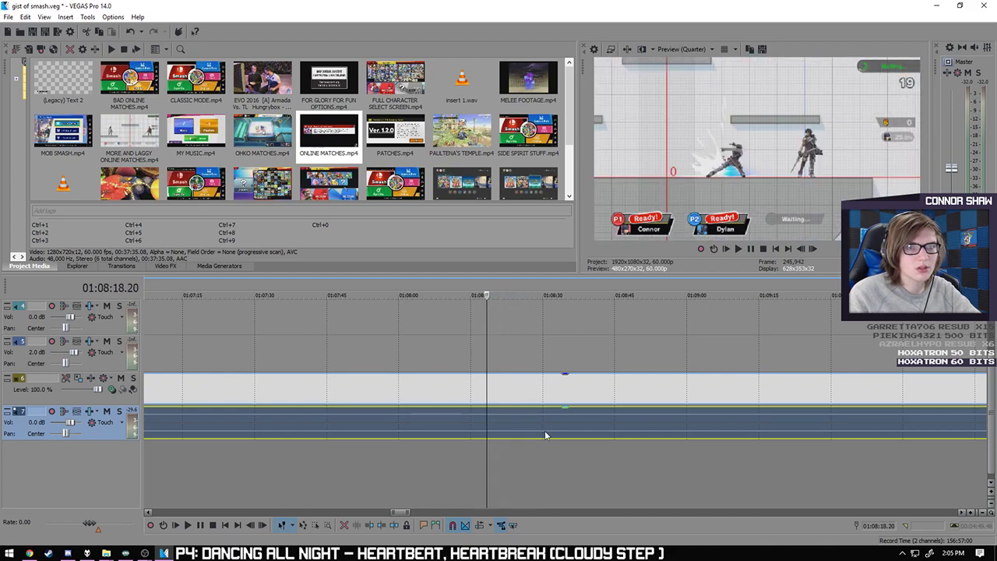
scroll(582, 428, down, 3)
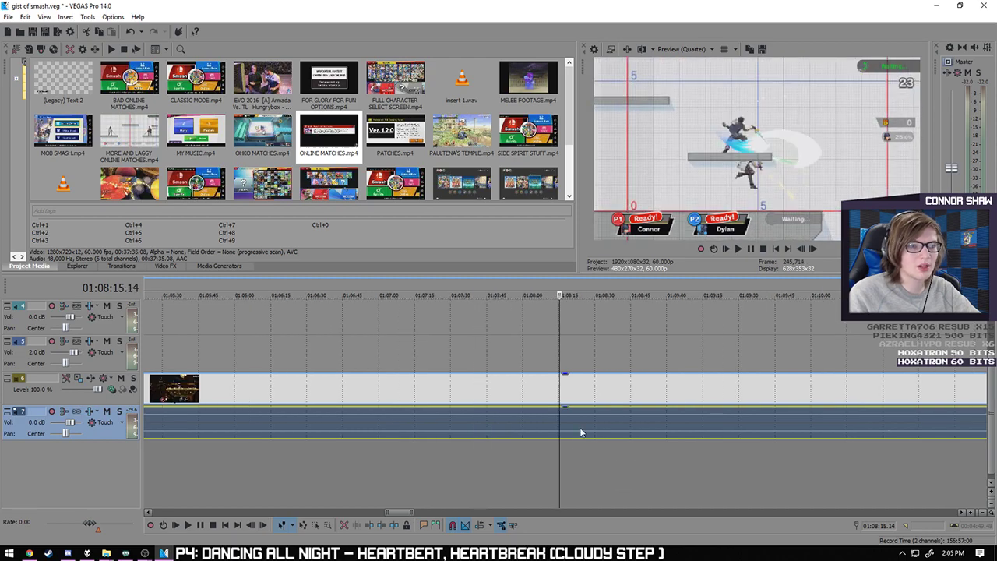
- Skim the ONLINE MATCHES clip from about 01:08:15 to 01:10:35
click(629, 435)
click(652, 434)
click(686, 434)
click(723, 435)
click(754, 435)
click(776, 433)
click(810, 438)
click(836, 435)
click(865, 434)
click(896, 435)
scroll(741, 426, up, 3)
- Check the next match, its results screen and the new matchmaking from about 01:10:40 to 01:11:37
click(597, 422)
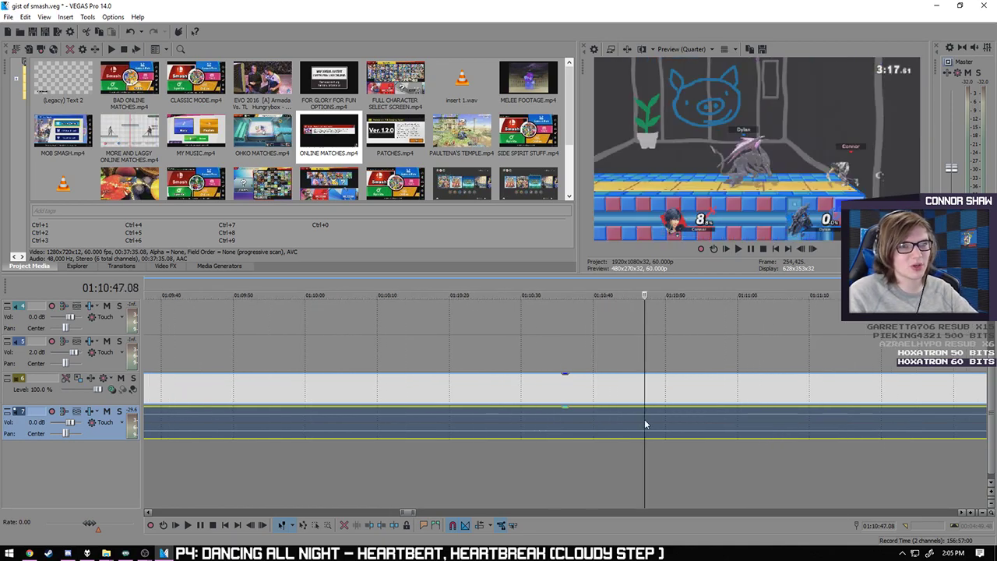
click(645, 420)
click(697, 421)
click(759, 421)
click(819, 421)
click(874, 423)
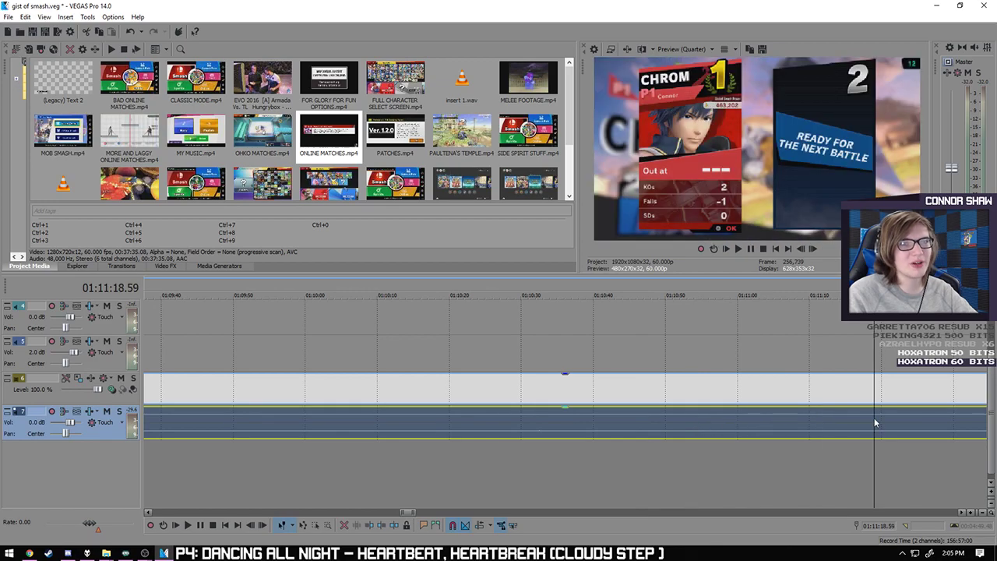
click(912, 421)
click(610, 425)
click(626, 423)
click(653, 428)
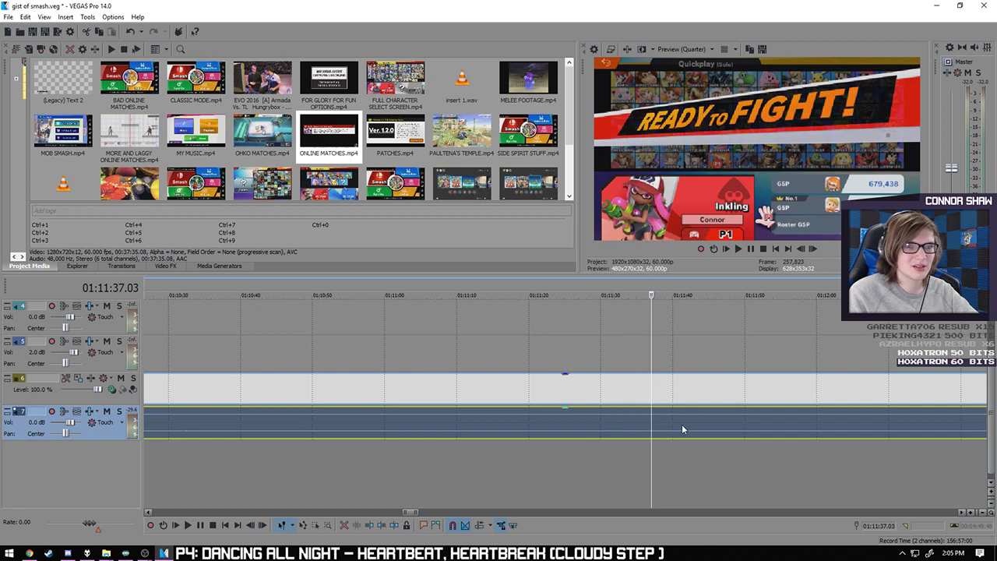
- Play the Inkling training-stage footage through to about 01:12:17
click(684, 429)
click(709, 430)
click(717, 432)
key(space)
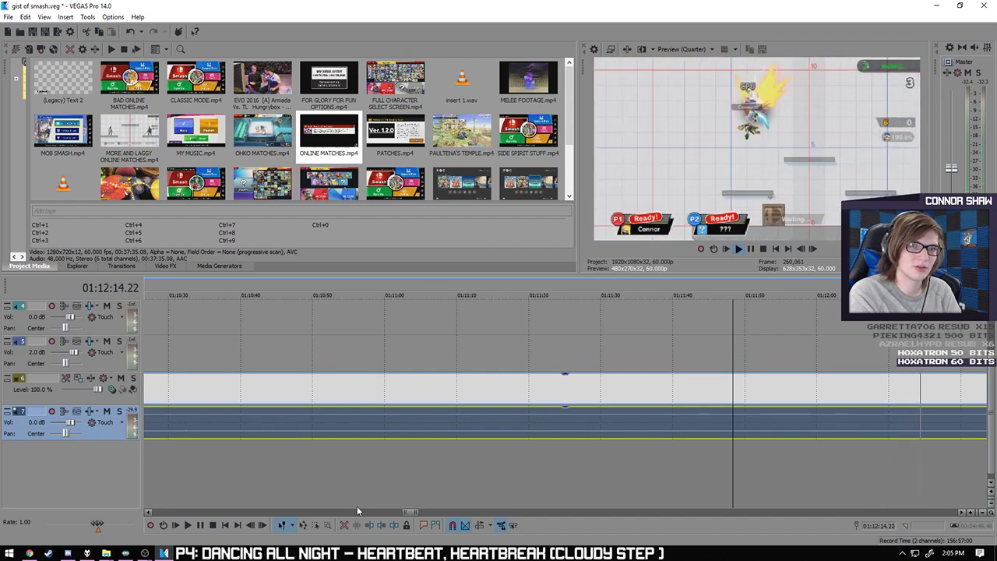
scroll(568, 451, down, 3)
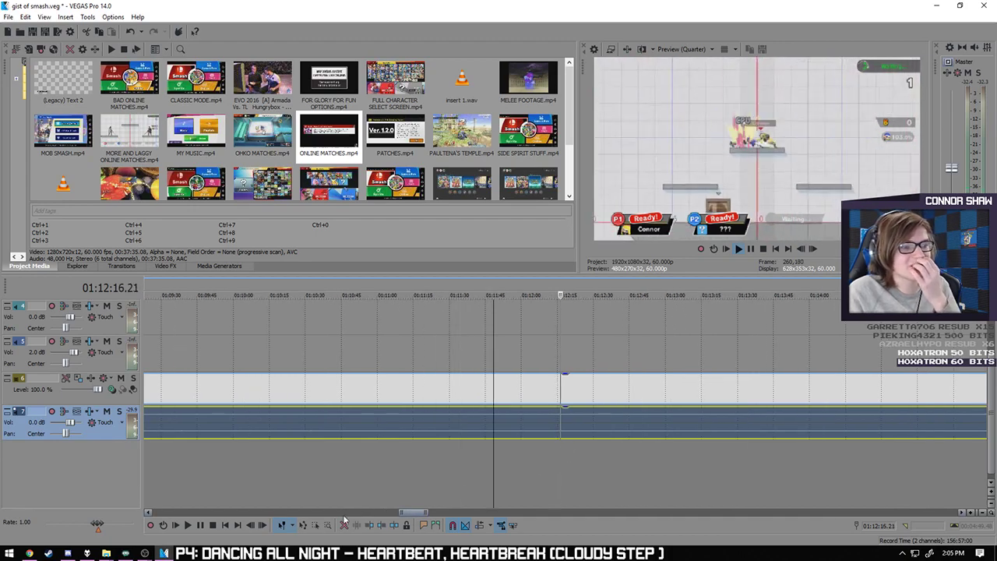
click(200, 526)
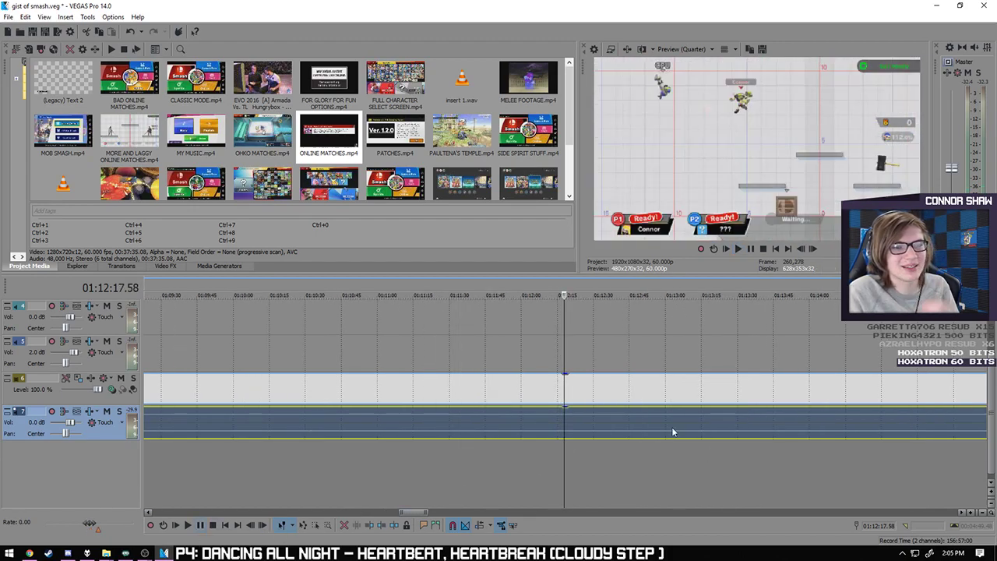
- Skim the Inkling match in the ONLINE MATCHES clip from about 01:13:09 to 01:14:28
click(653, 433)
click(688, 434)
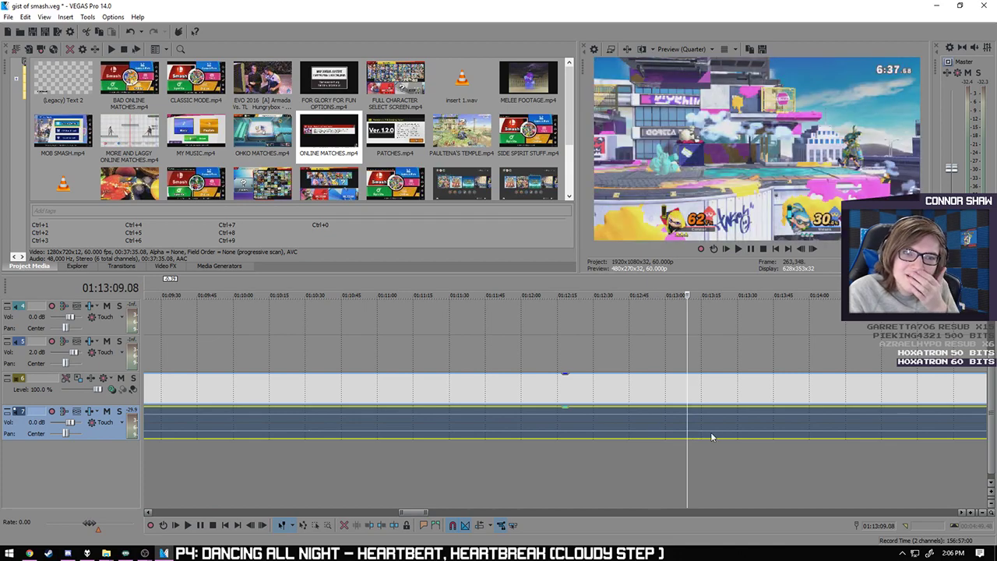
click(720, 436)
click(752, 443)
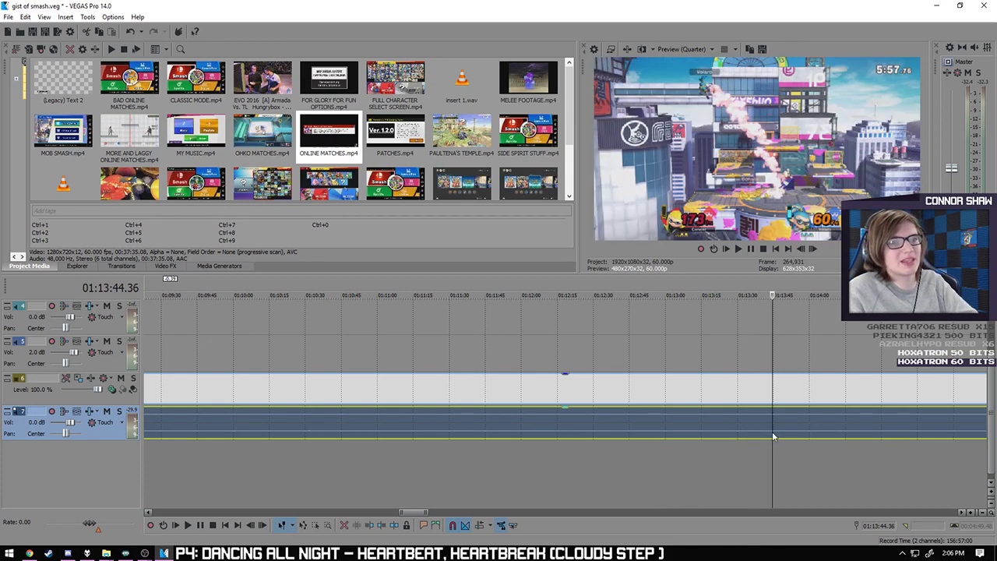
click(772, 433)
click(795, 430)
click(832, 436)
click(878, 434)
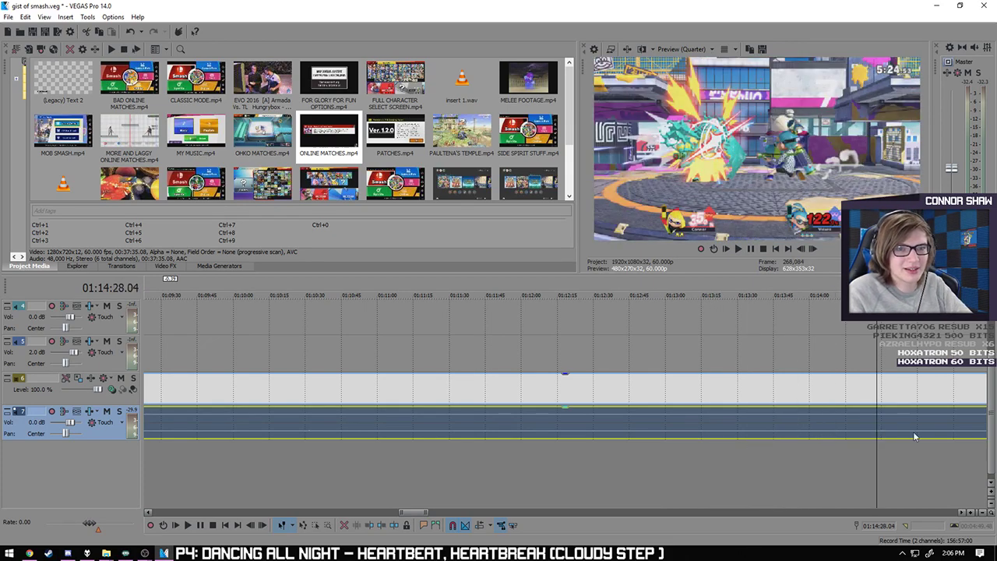
- Skim the rest of the Inkling match up to the loading tip at about 01:17:10
click(934, 436)
scroll(913, 438, down, 2)
click(596, 427)
click(651, 428)
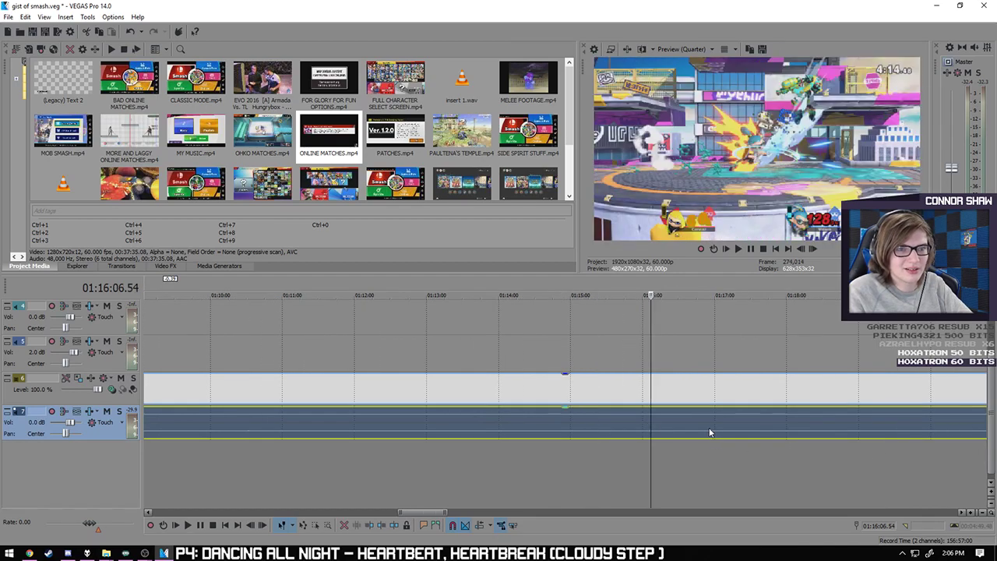
click(706, 431)
click(728, 429)
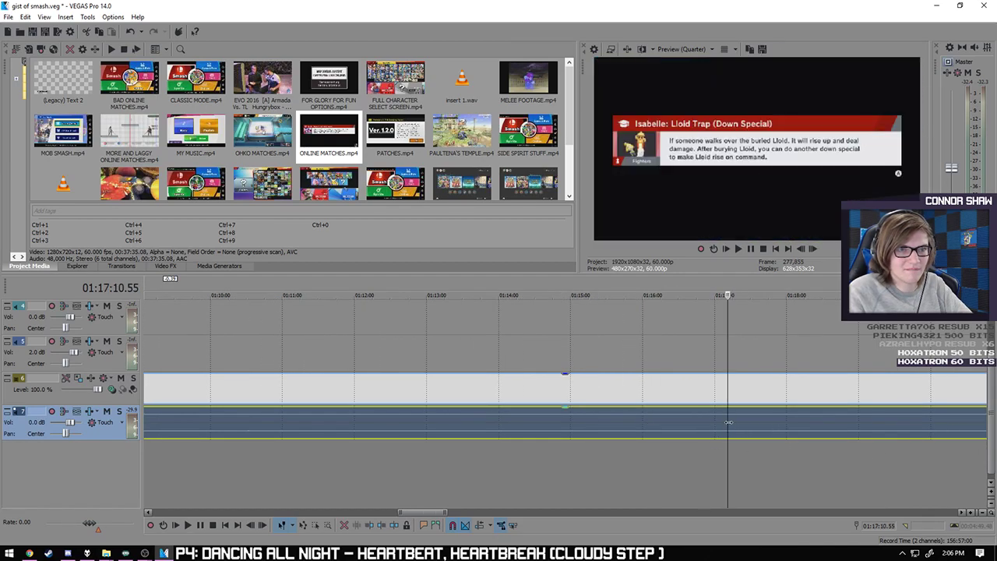
- Play the training-stage footage from about 01:17:15 to 01:17:35
click(737, 447)
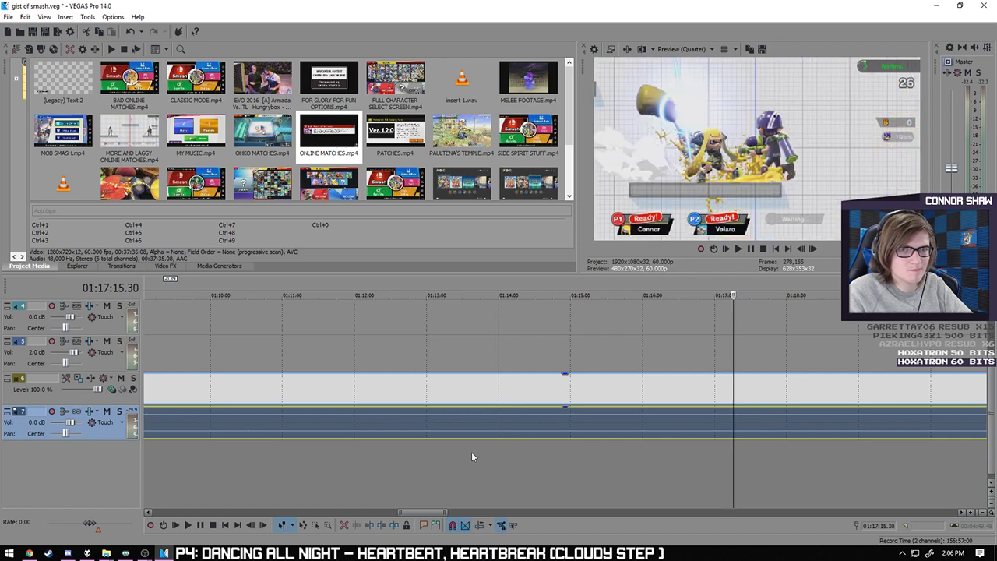
key(space)
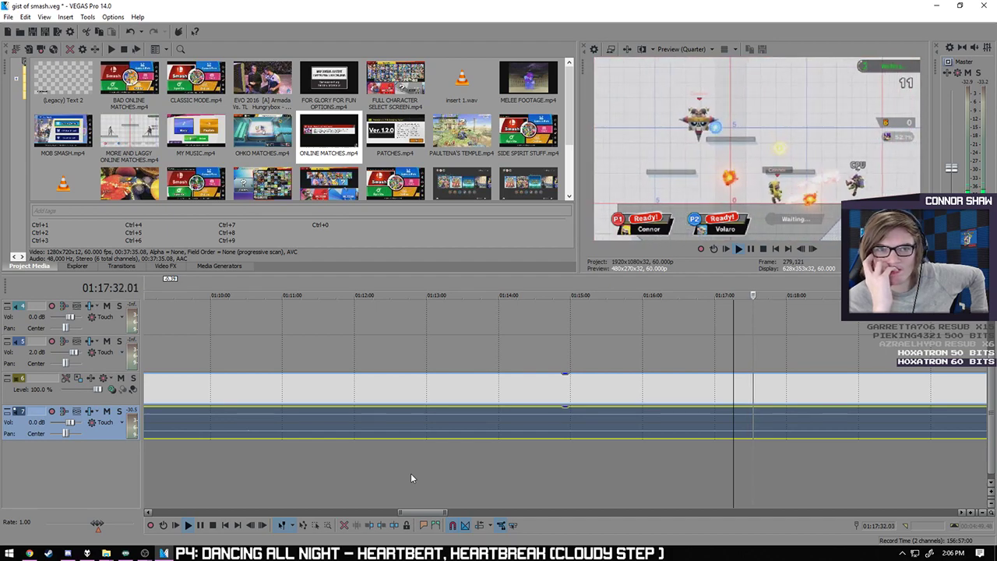
click(200, 526)
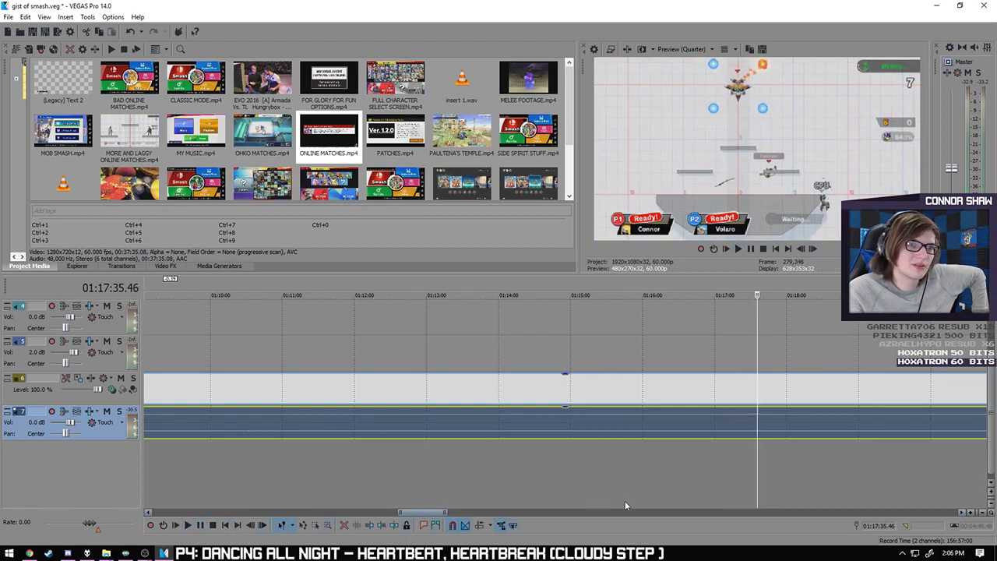
- Skim ahead to the Quickplay character selection at about 01:20:18 and play the footage to about 01:20:53
scroll(603, 511, down, 2)
click(566, 423)
click(610, 423)
click(641, 424)
click(678, 425)
click(706, 426)
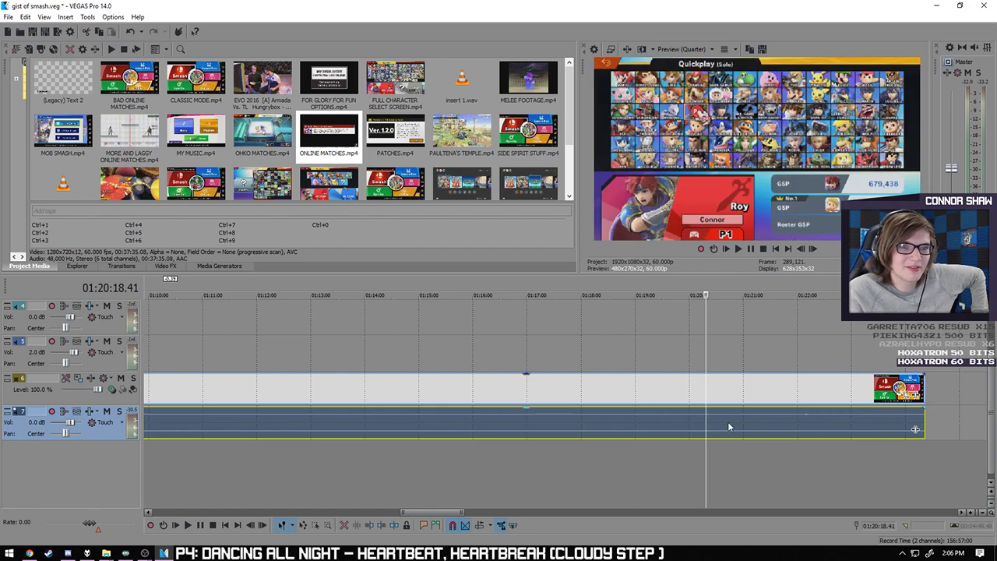
click(187, 524)
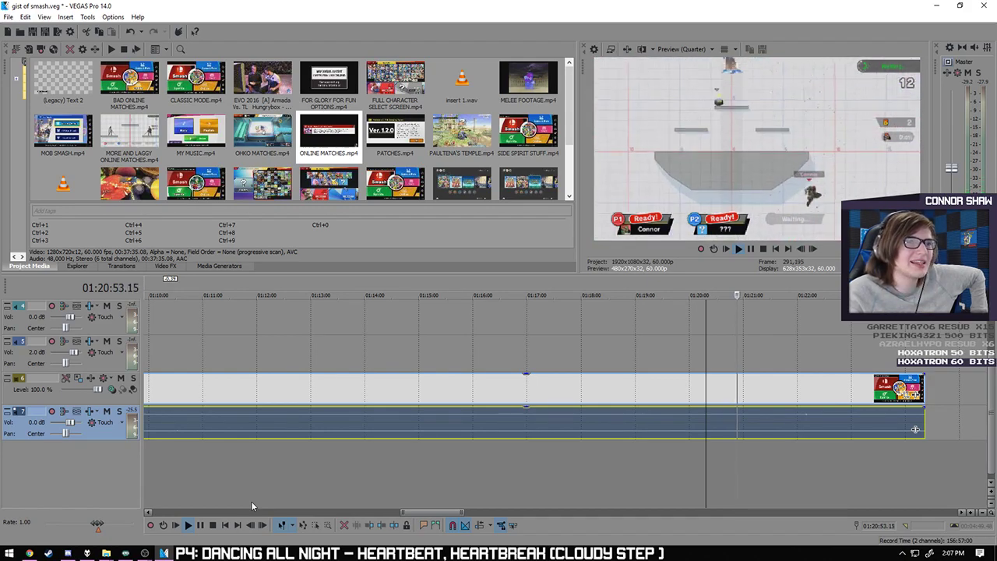
click(200, 528)
- Skim the last match of the ONLINE MATCHES clip from about 01:21:41 to past 01:23:17
click(780, 427)
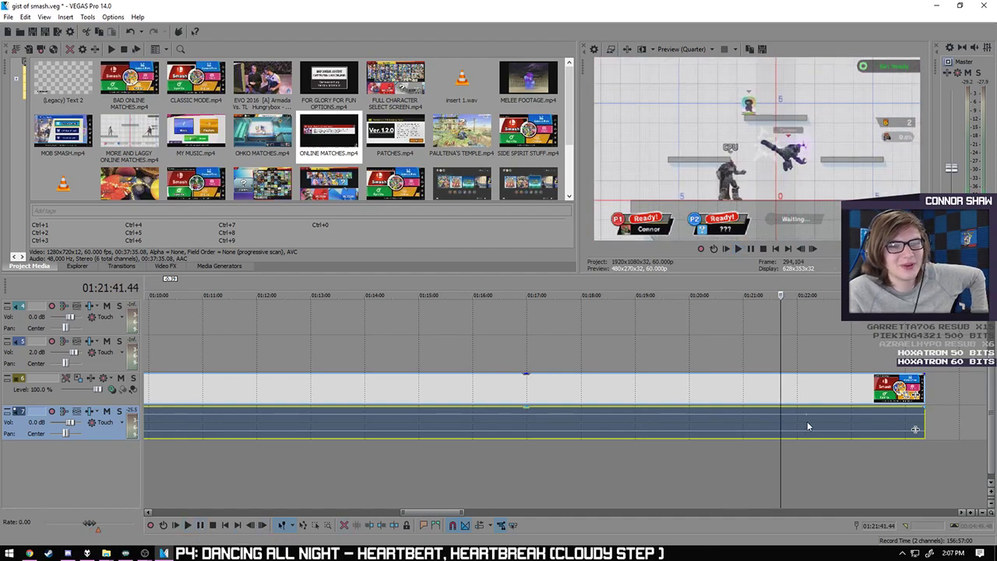
click(830, 432)
click(852, 428)
click(866, 428)
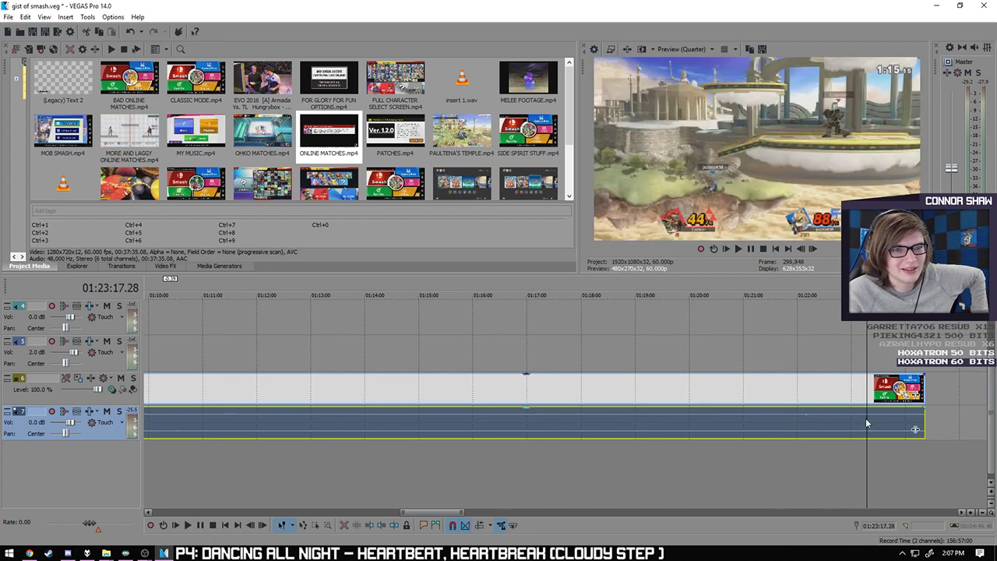
click(878, 428)
- Look back through the last match from near the clip's end to about 01:22:15
scroll(516, 483, down, 3)
scroll(526, 475, up, 4)
click(543, 431)
click(503, 435)
click(458, 435)
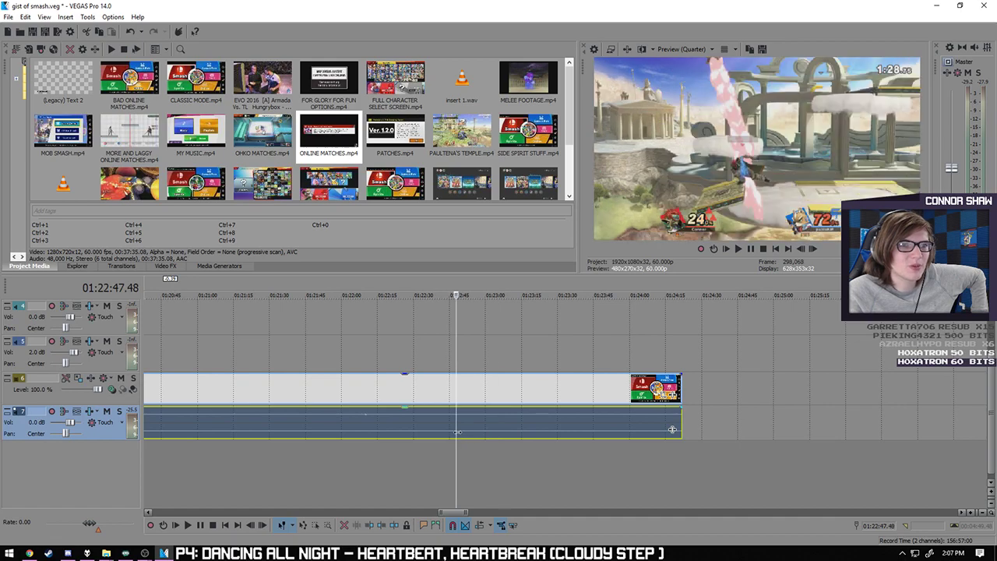
click(442, 435)
click(412, 435)
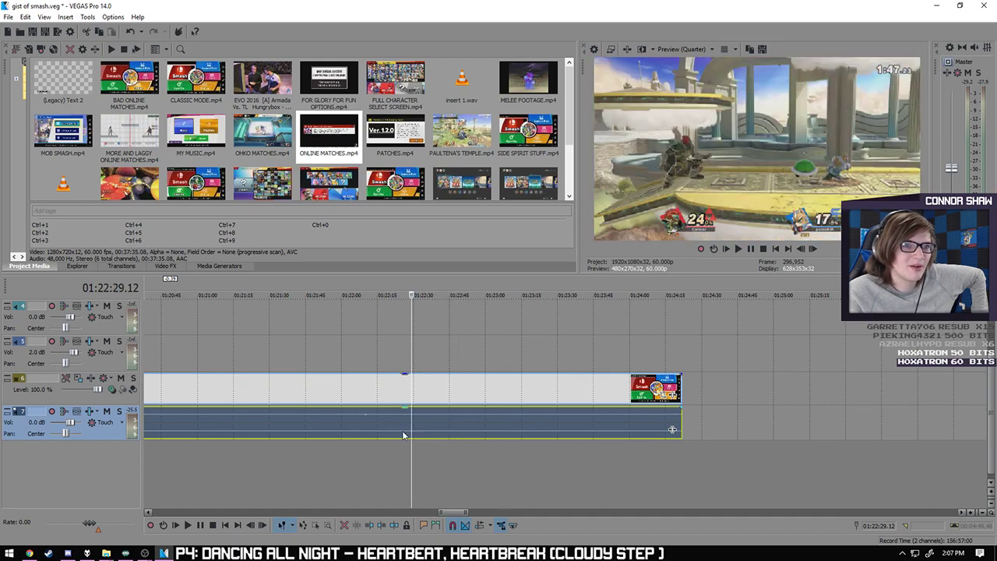
click(403, 434)
click(386, 434)
click(377, 434)
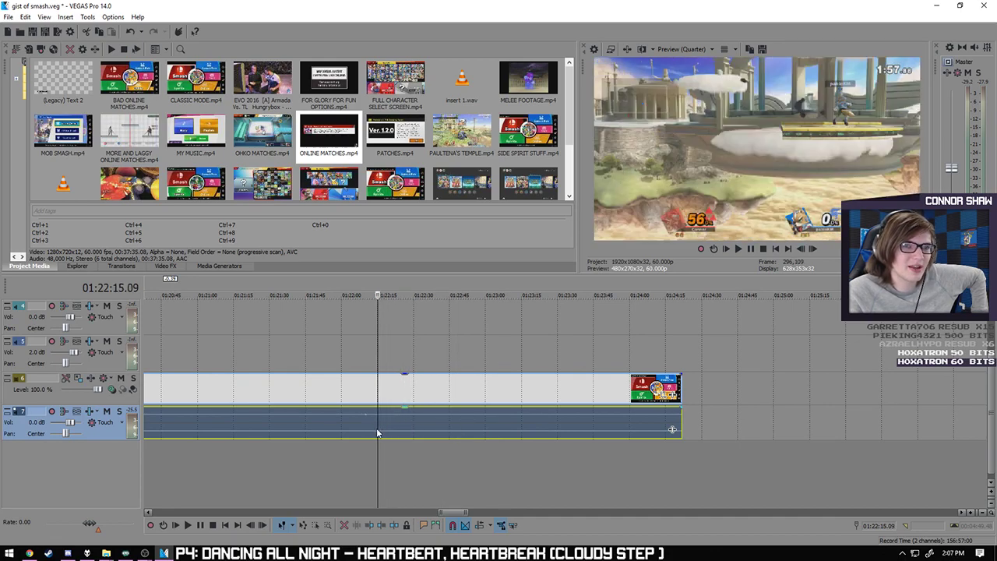
- Look further back through the last match to its opening at about 01:21:07
click(361, 434)
click(351, 435)
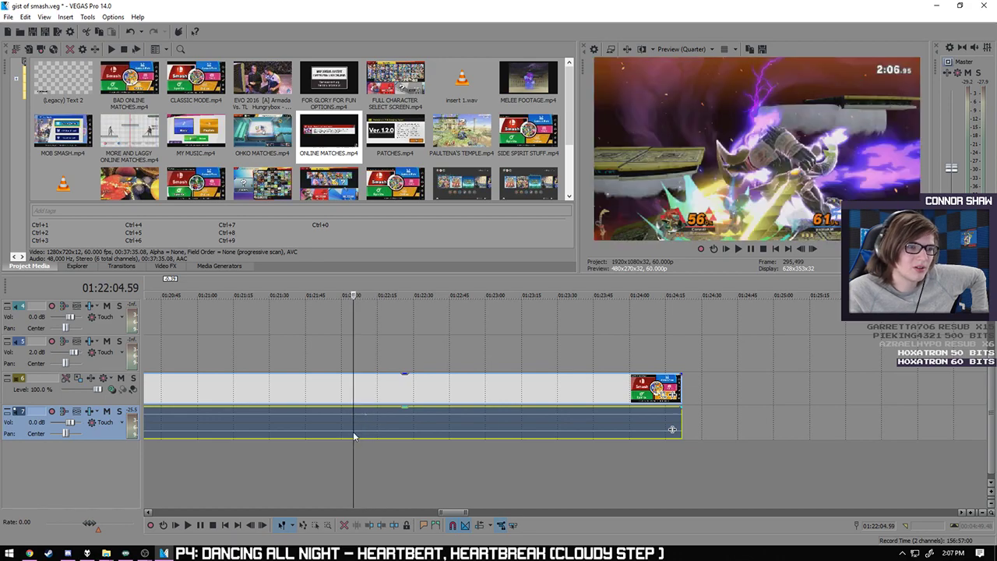
click(331, 435)
click(318, 434)
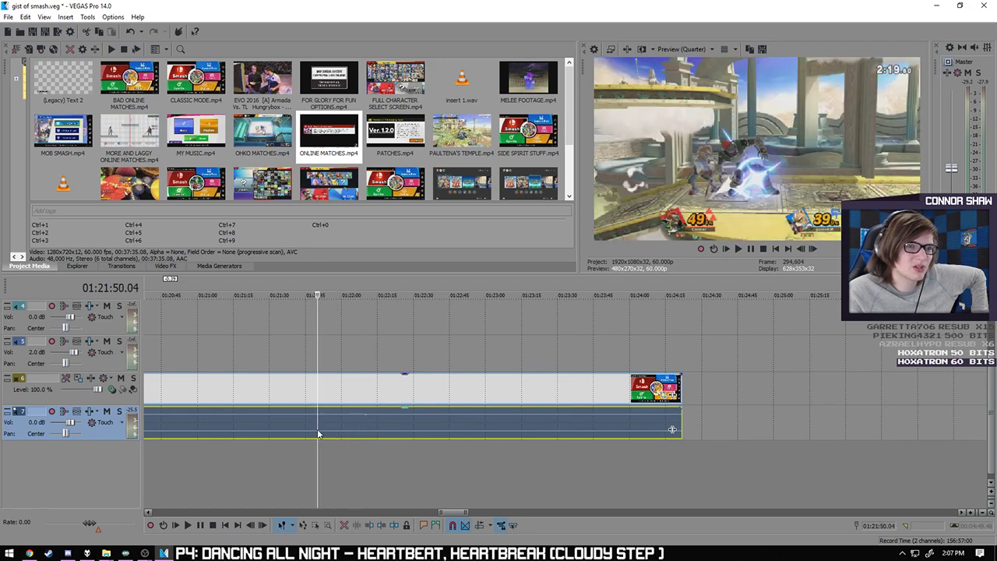
click(304, 435)
click(295, 434)
click(279, 434)
click(266, 438)
click(253, 438)
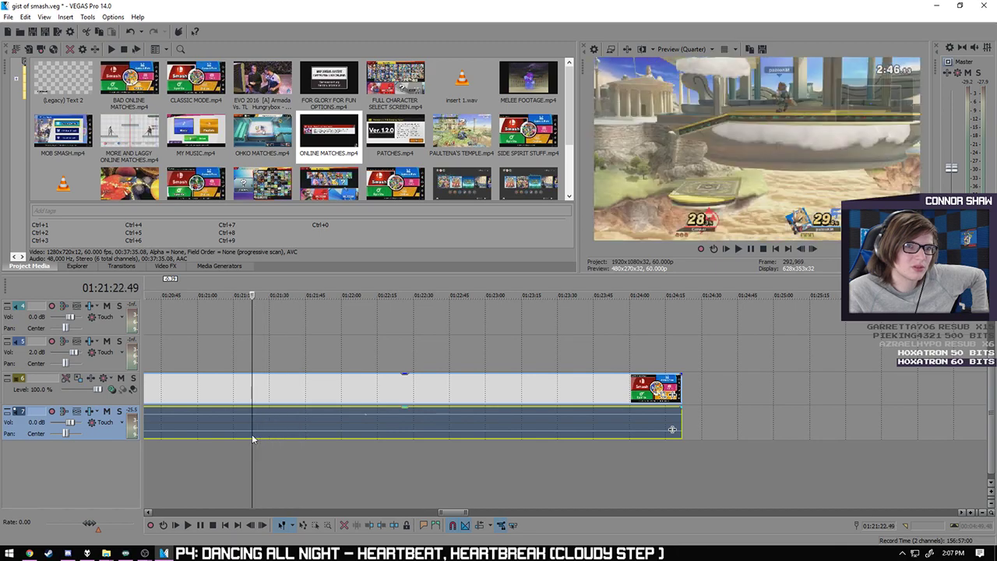
click(236, 438)
click(216, 434)
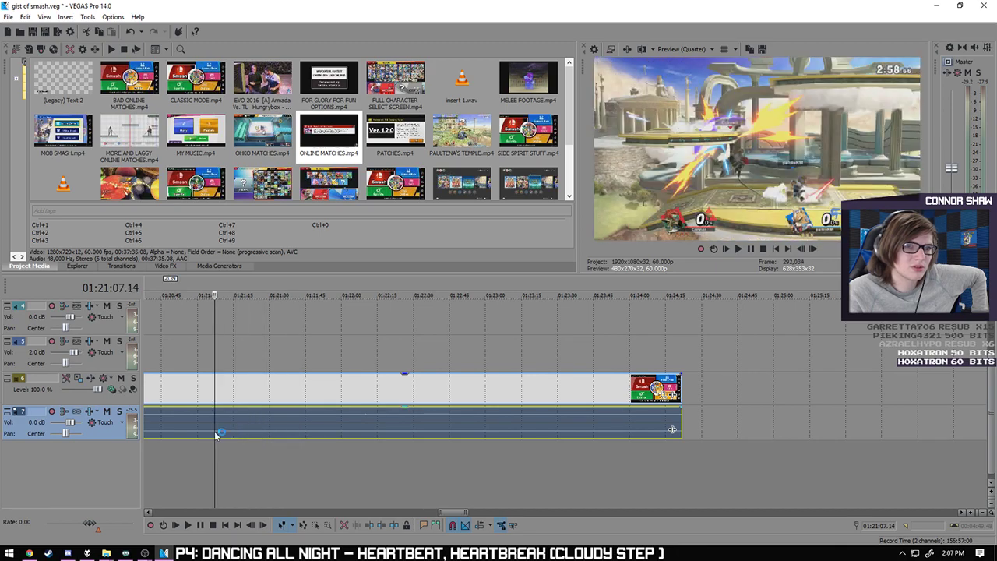
- Delete the ONLINE MATCHES clip from the timeline and save the project
scroll(375, 477, down, 3)
scroll(375, 477, down, 5)
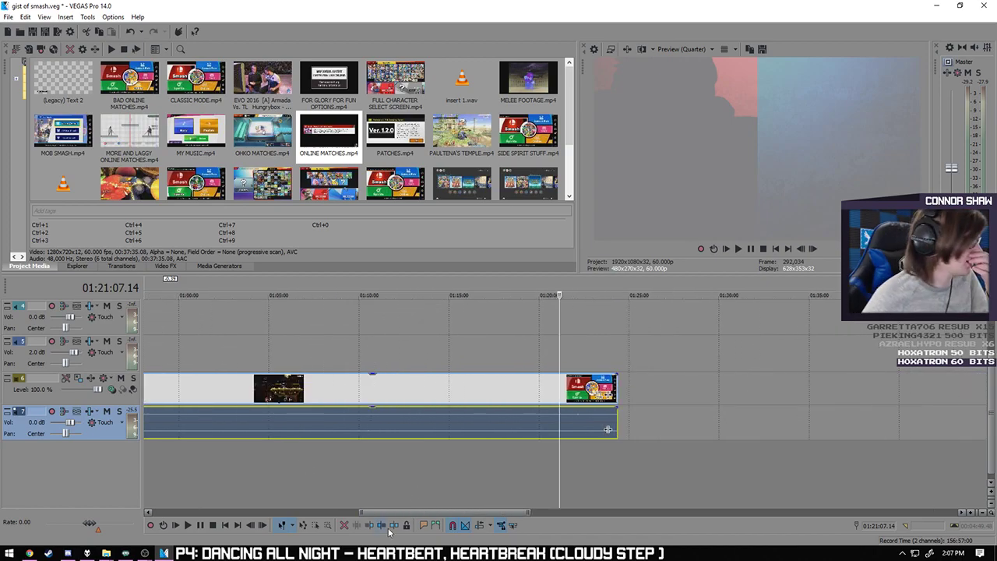
scroll(298, 491, down, 6)
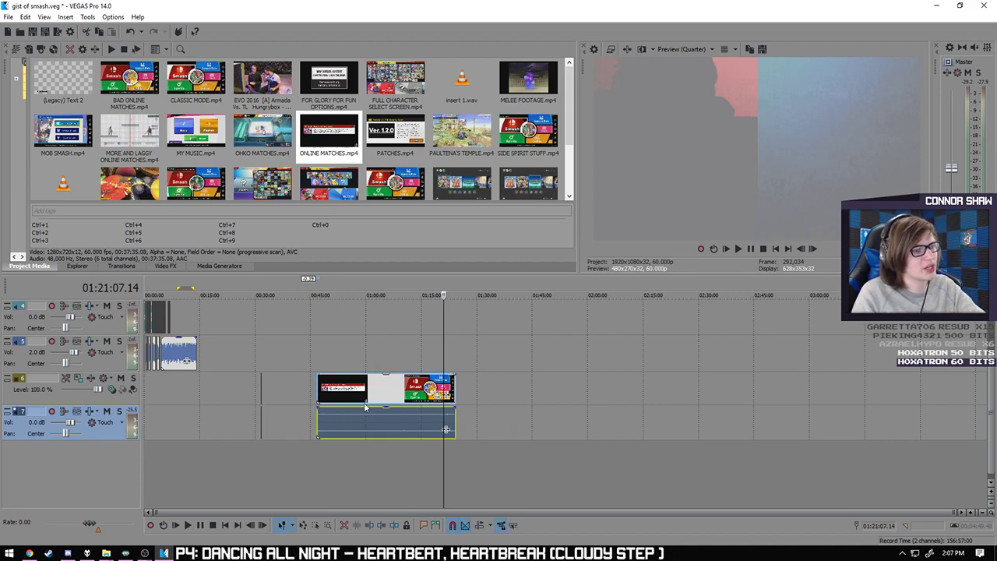
click(348, 386)
key(Delete)
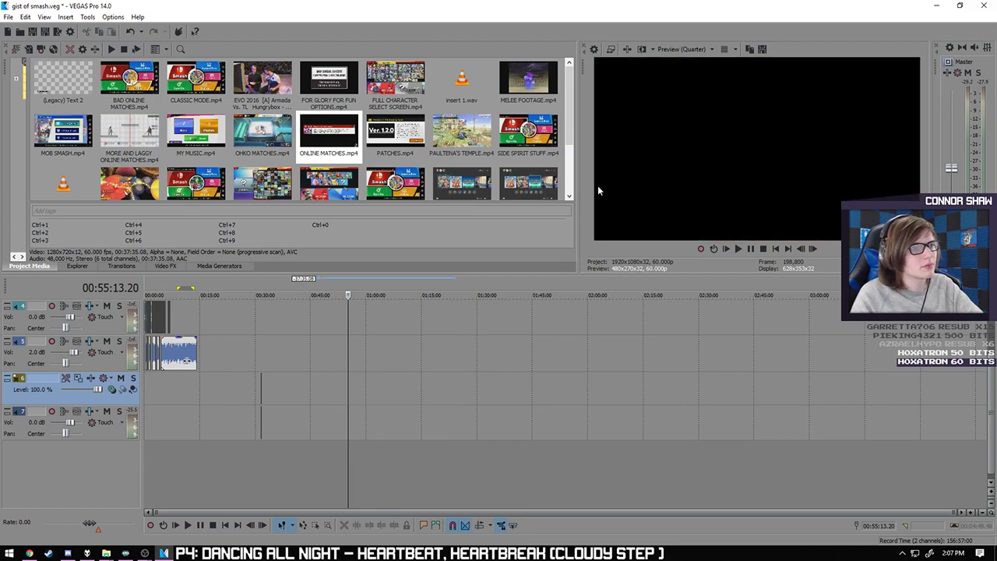
scroll(569, 141, down, 1)
scroll(570, 141, up, 1)
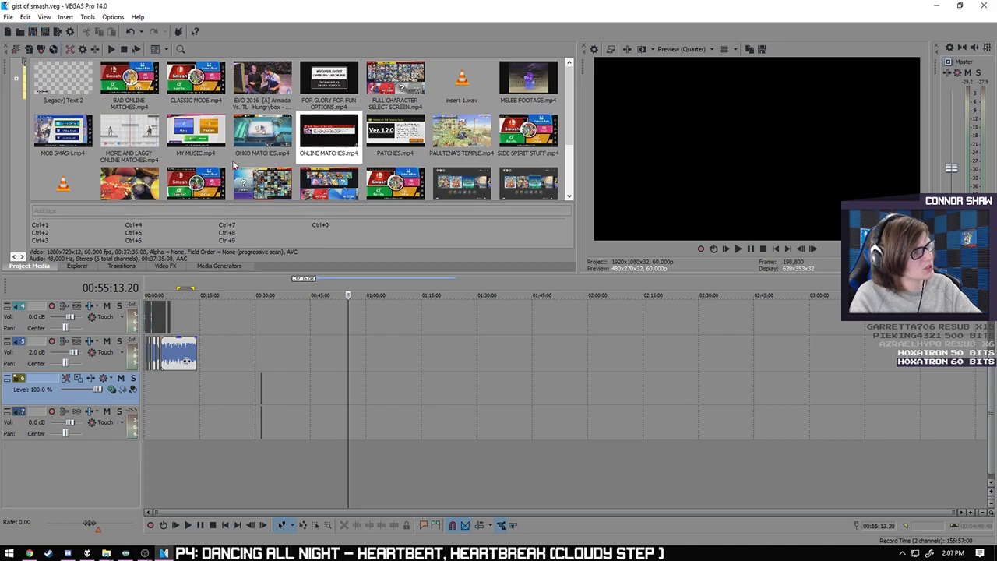
- Add BAD ONLINE MATCHES.mp4 from the project media to the timeline at about 00:44:00, on video track 6
scroll(418, 139, down, 4)
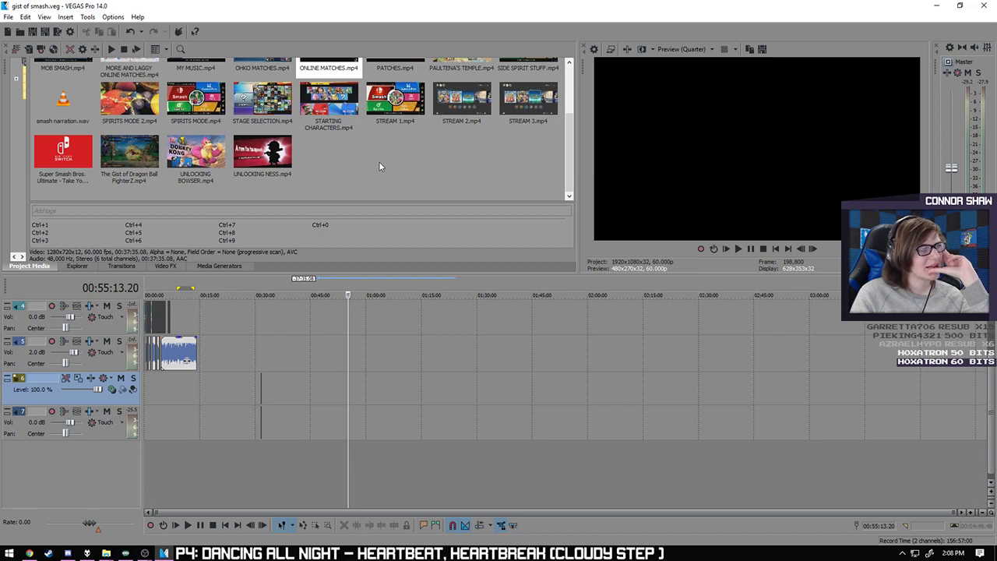
scroll(380, 165, up, 1)
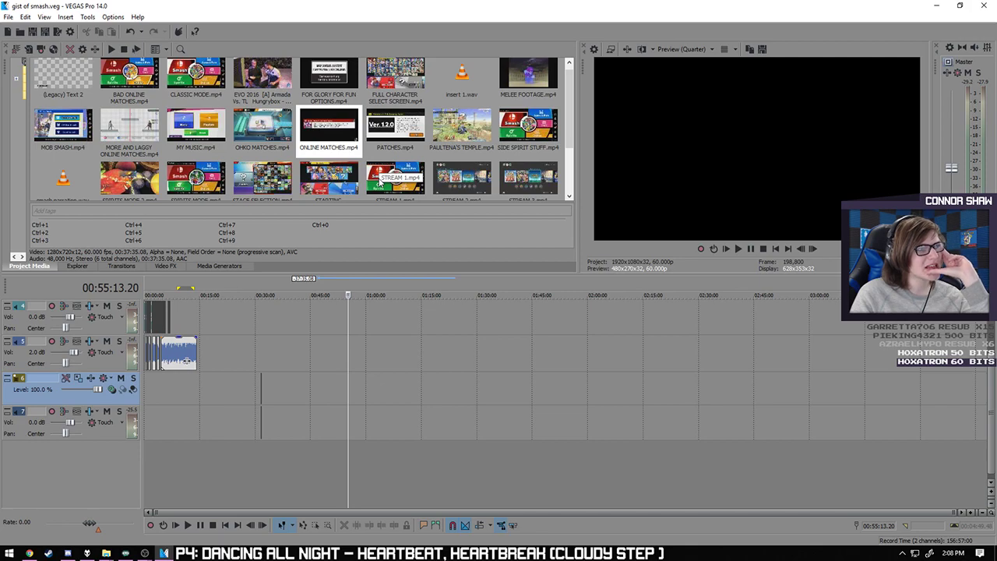
drag(129, 78, 313, 394)
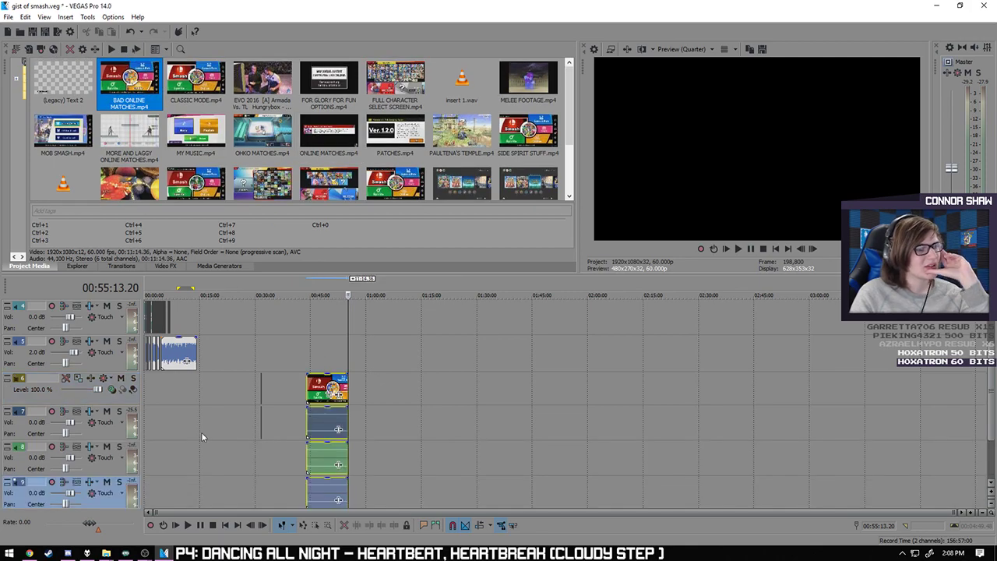
- Delete the two extra audio tracks, 8 and 9, that came with the BAD ONLINE MATCHES clip
click(107, 477)
key(Delete)
click(109, 467)
key(Delete)
click(324, 417)
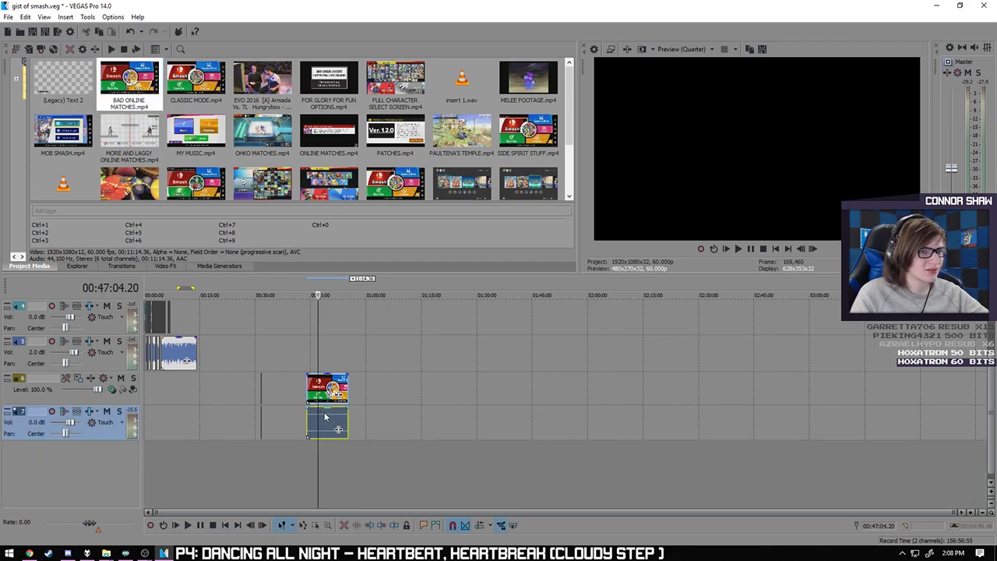
- Check the start of the BAD ONLINE MATCHES clip, from the Preferred Rules screen at about 00:45:14 to 00:45:35
scroll(324, 417, up, 8)
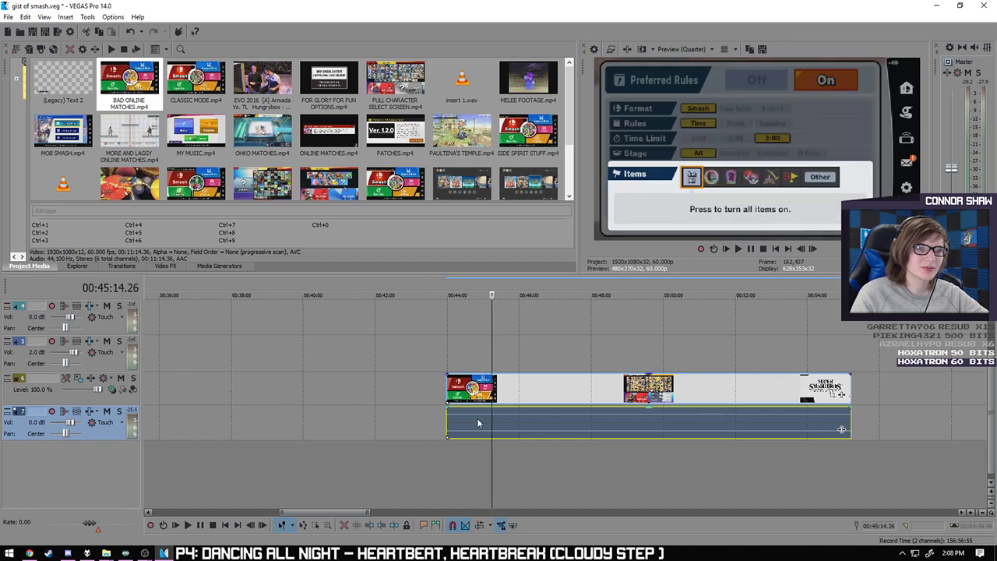
key(j)
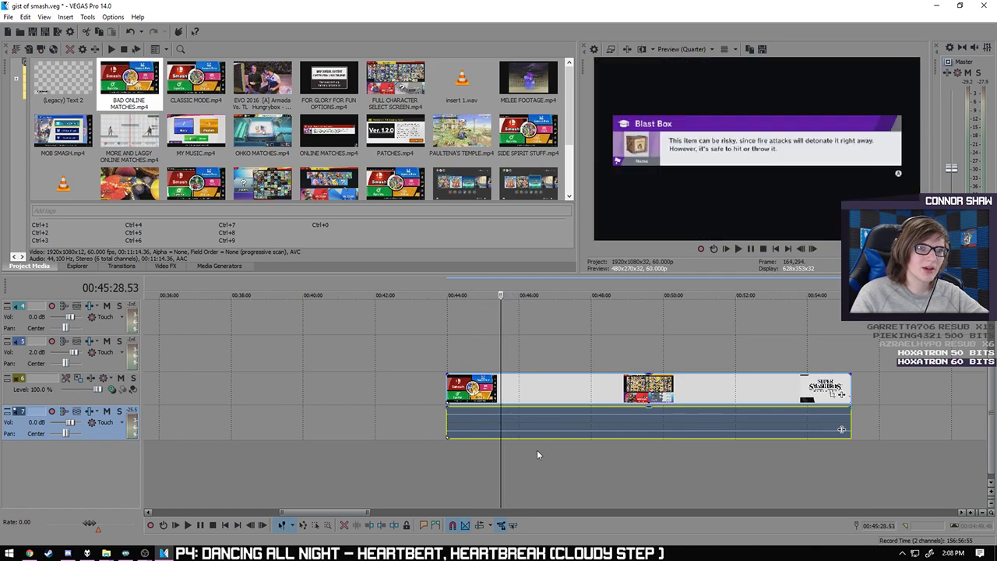
scroll(451, 459, up, 2)
click(187, 525)
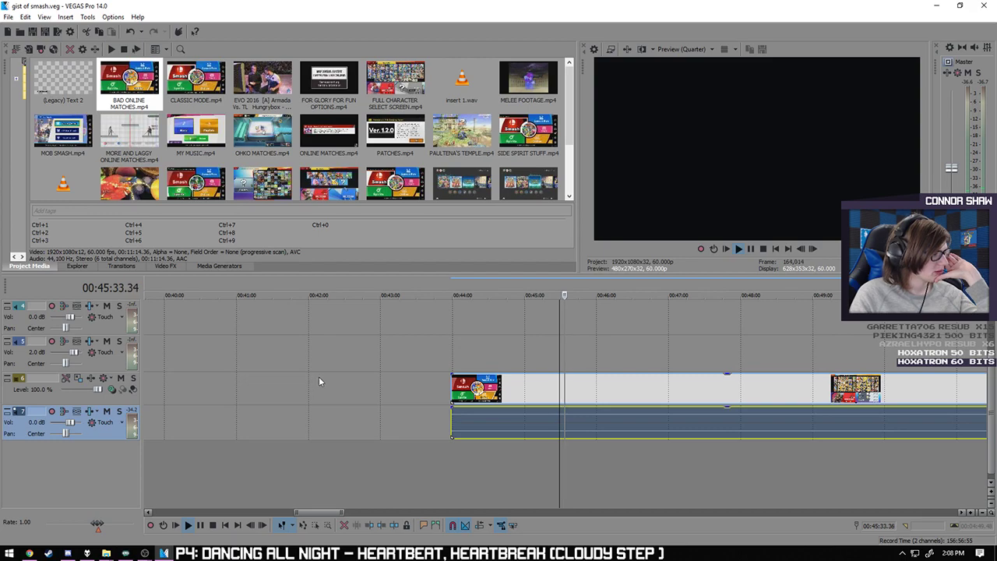
key(Return)
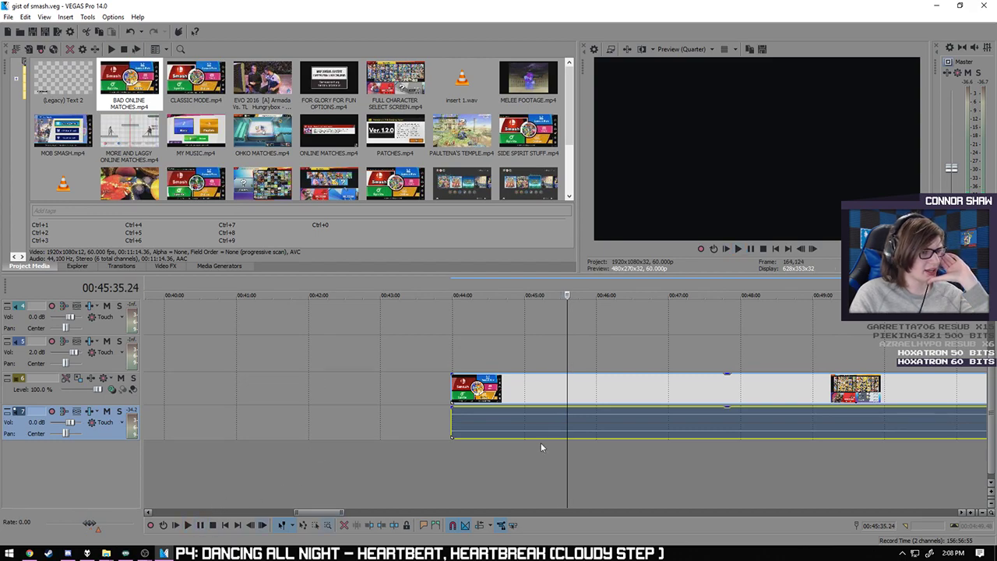
- Play the three-player waiting-room footage from about 00:45:42 to just past 00:45:51
click(570, 427)
click(576, 427)
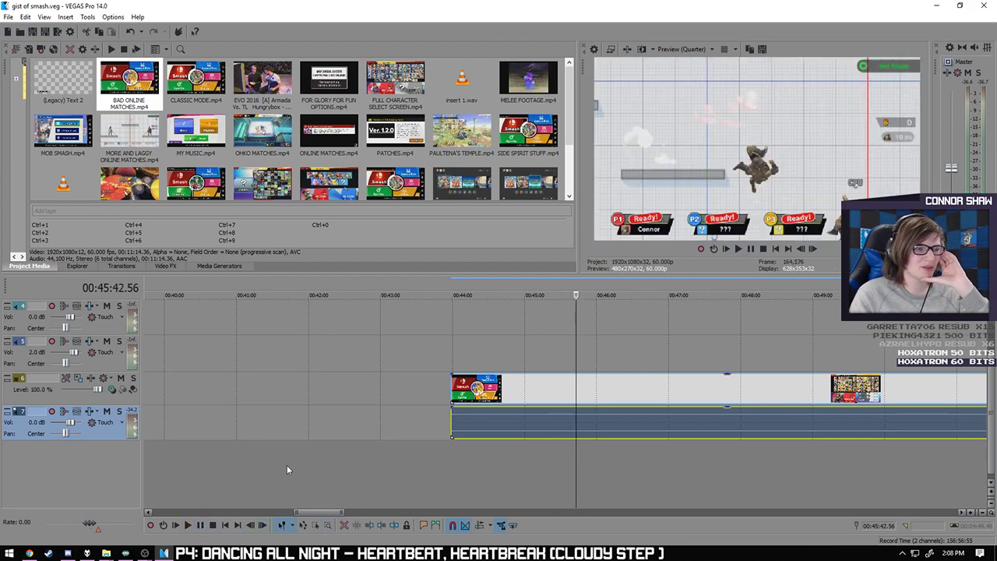
click(188, 525)
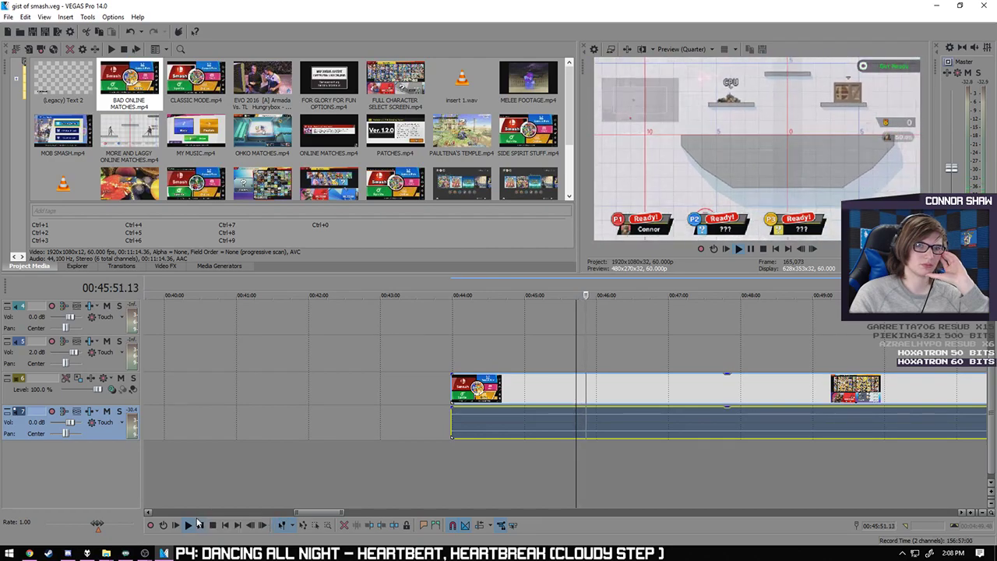
click(200, 524)
- Scan the BAD ONLINE MATCHES clip from about 00:45:58 past 00:48:58 for usable match or waiting-room footage
click(596, 430)
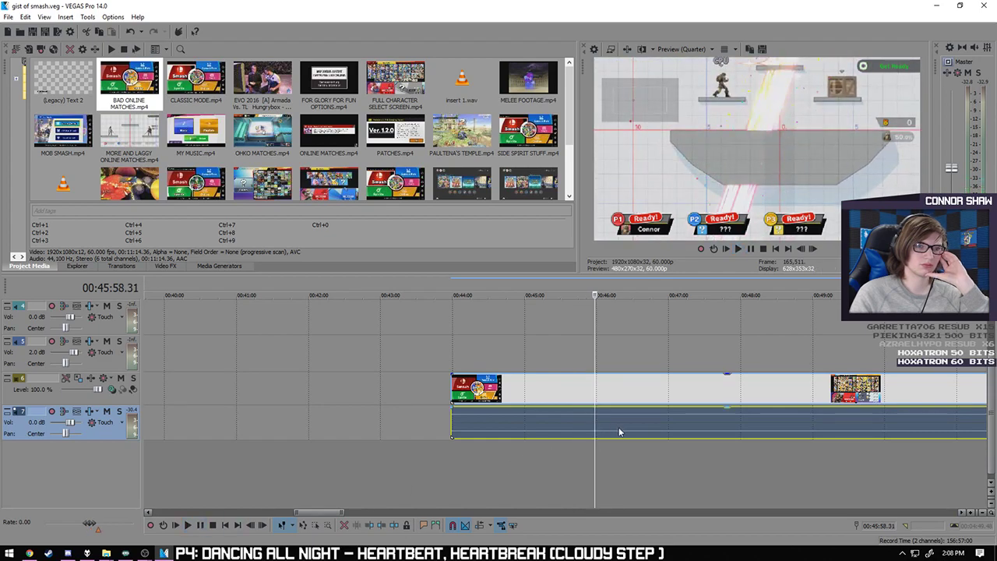
click(629, 435)
click(735, 436)
click(772, 436)
click(810, 436)
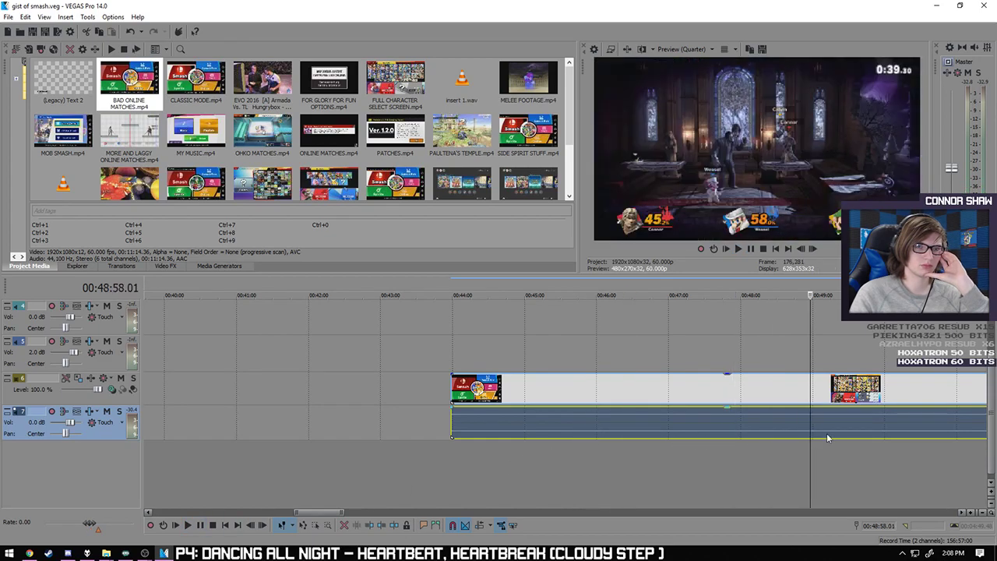
click(846, 434)
click(879, 434)
- Play the BAD ONLINE MATCHES footage from about 00:50:15 to 00:50:35, covering the loading tip and the next waiting room
scroll(879, 434, up, 5)
click(579, 431)
click(599, 431)
click(187, 526)
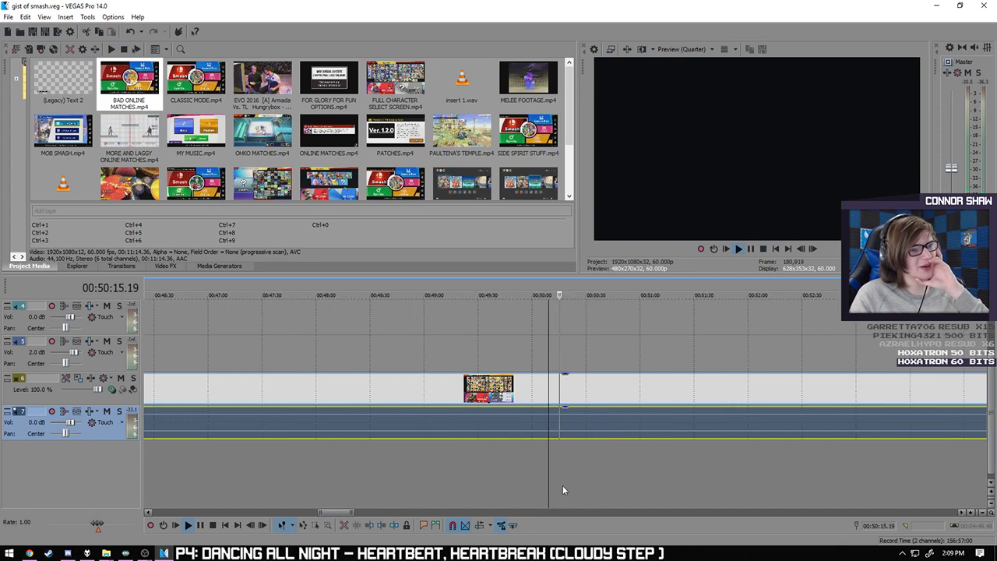
scroll(563, 488, down, 10)
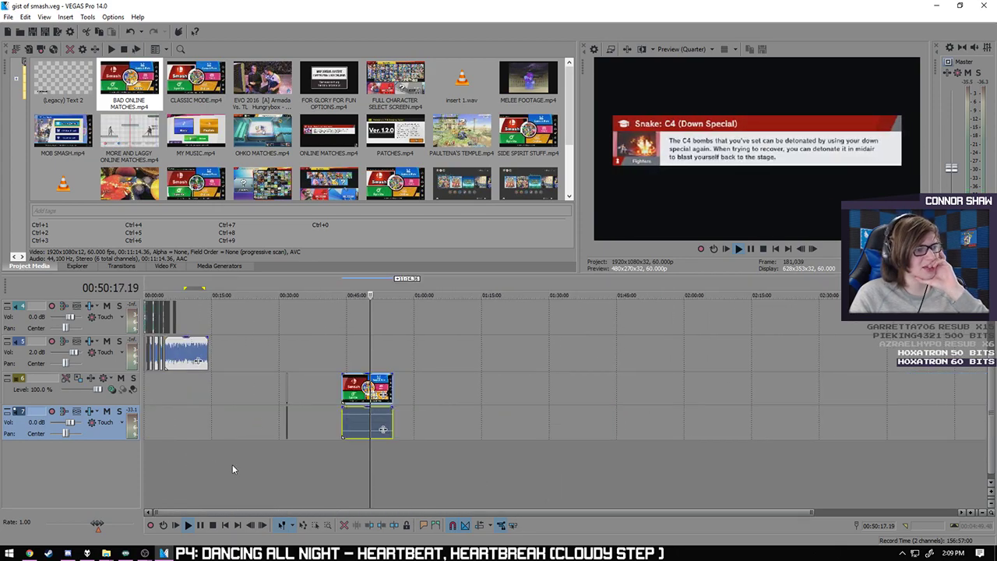
scroll(495, 505, up, 10)
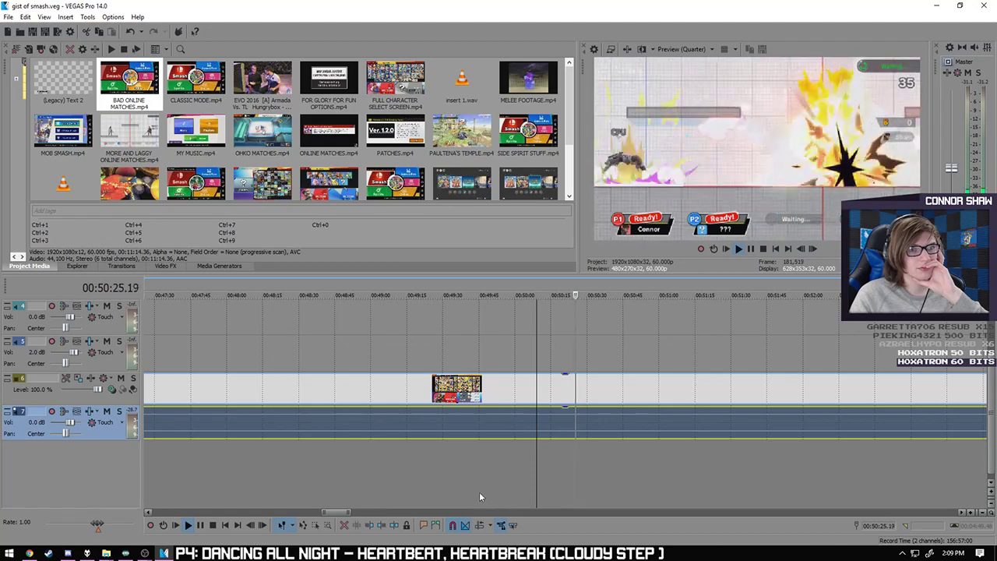
scroll(516, 501, down, 1)
scroll(516, 499, down, 1)
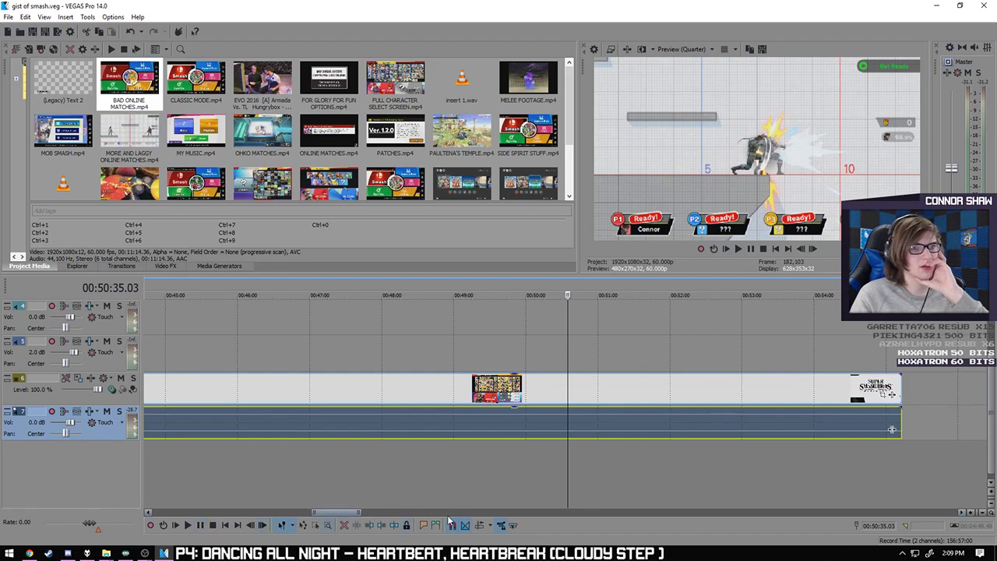
- Stop playback and delete the BAD ONLINE MATCHES clip from the timeline
scroll(501, 492, down, 2)
key(space)
click(489, 382)
key(Delete)
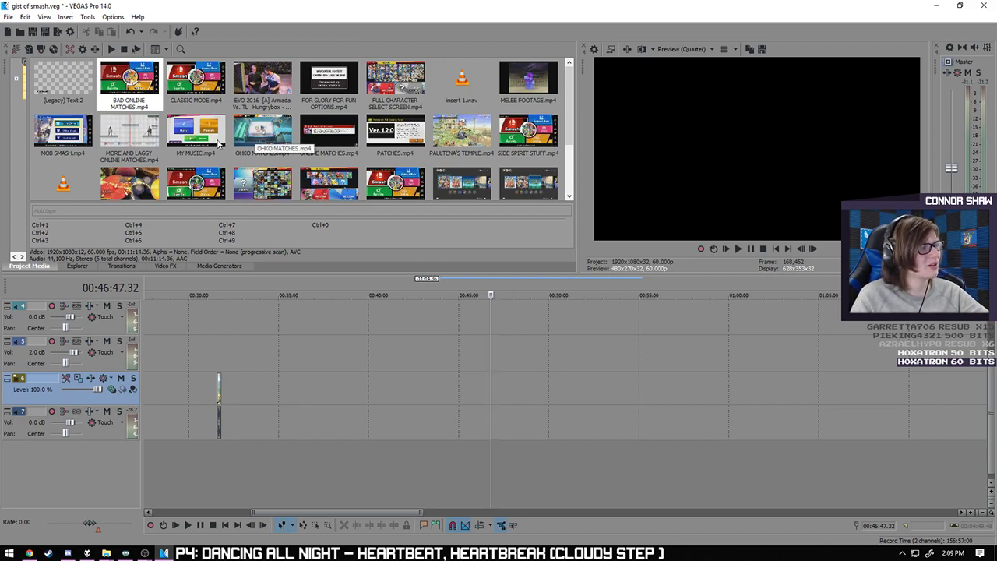
- Add SPIRITS MODE.mp4 from the project media to video track 6 at about 00:34:35
scroll(205, 142, down, 2)
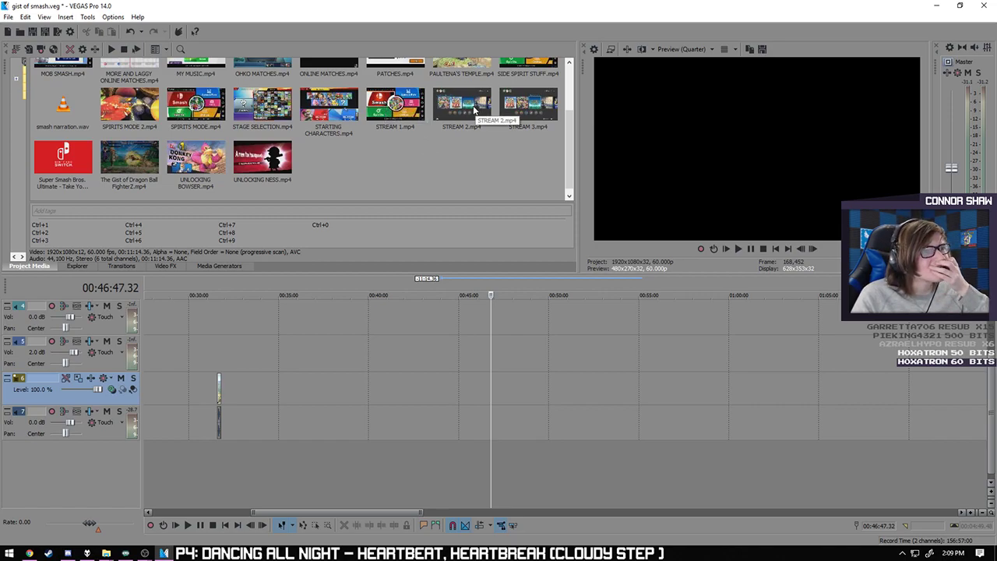
scroll(429, 169, up, 2)
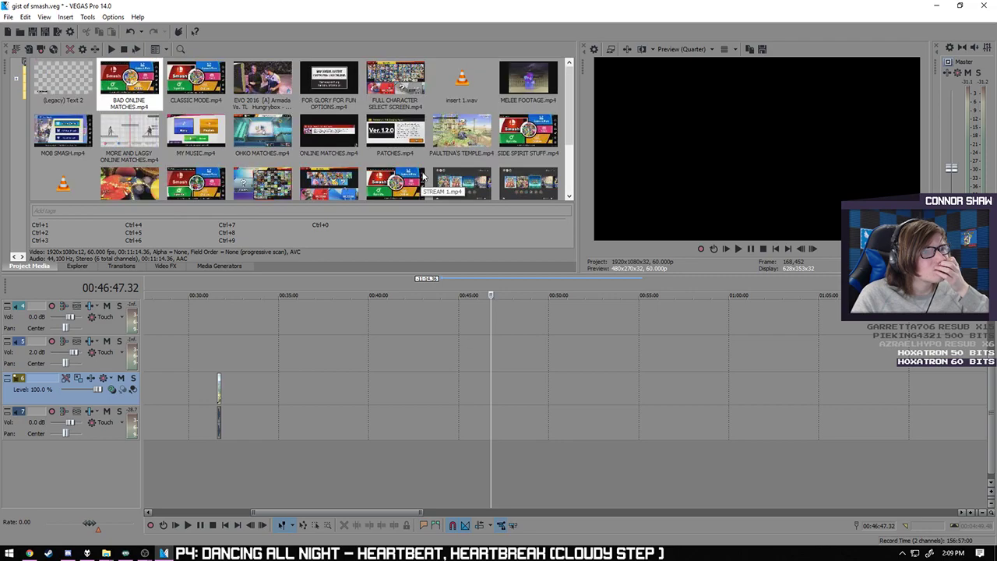
scroll(423, 176, down, 3)
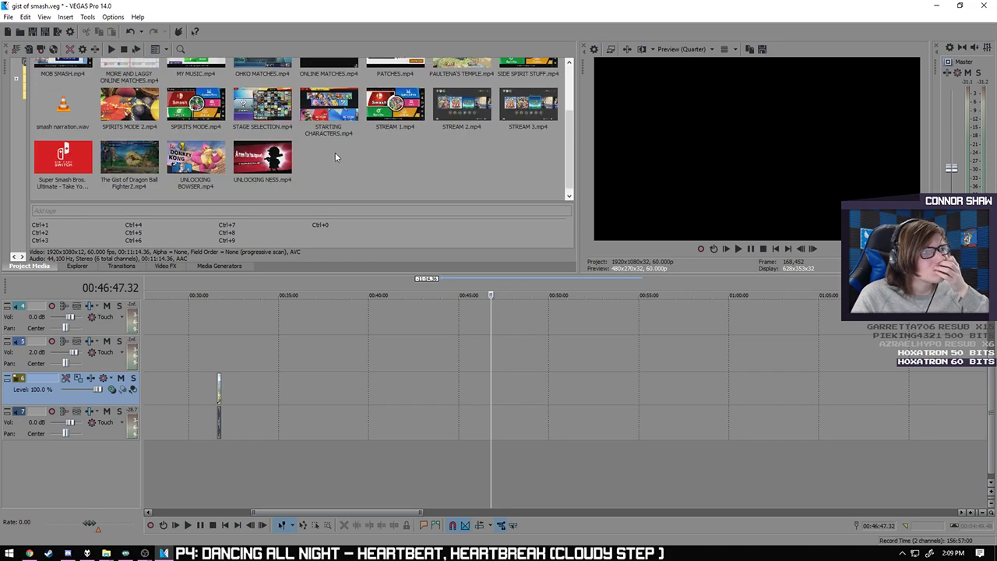
drag(178, 106, 276, 382)
- Scan the SPIRITS MODE clip from about 00:36:03 to 00:43:44 for spirit battle and adventure menu footage
click(297, 427)
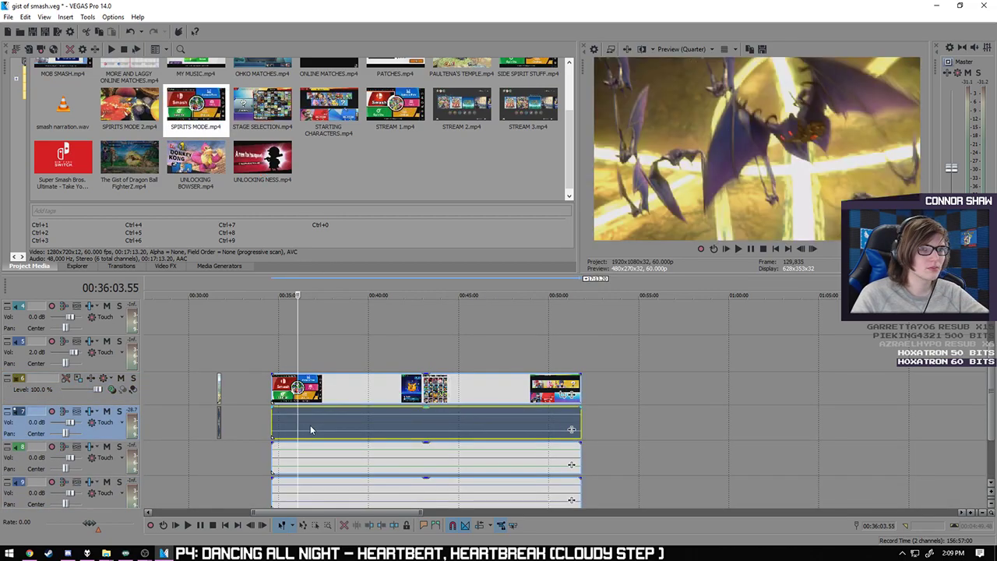
key(Right)
key(Right)
key(Right)
key(Right)
key(Right)
key(Right)
key(Right)
key(Right)
key(Right)
key(Right)
key(Right)
key(Right)
key(Right)
key(Right)
key(Right)
key(Right)
key(Right)
key(Right)
key(Right)
key(Right)
click(364, 426)
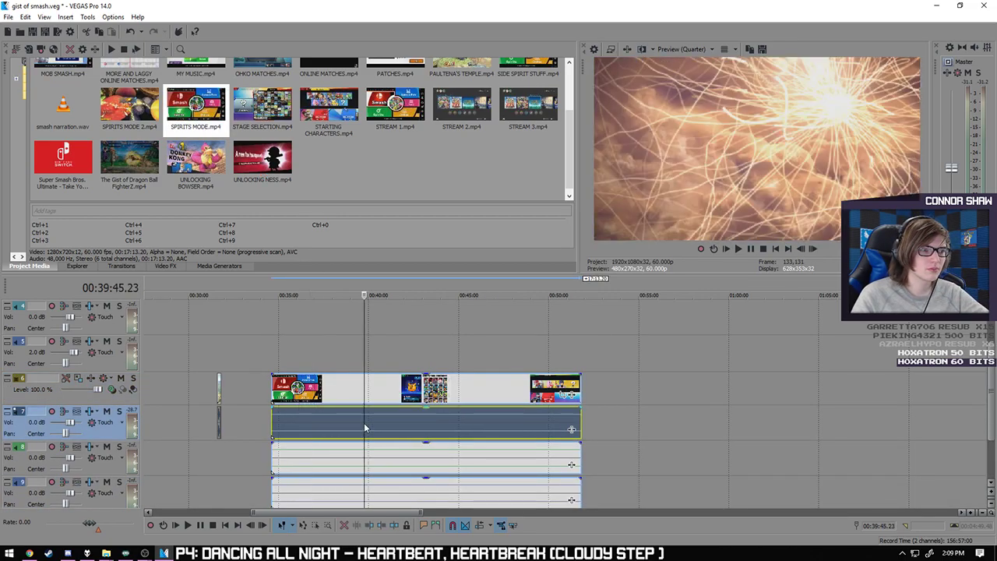
key(Right)
key(Right)
key(Right)
key(Right)
key(Right)
key(Right)
key(Right)
key(Right)
key(Right)
key(Right)
key(Right)
key(Right)
key(Right)
key(Right)
key(Right)
key(Right)
key(Right)
key(Right)
key(Right)
key(Right)
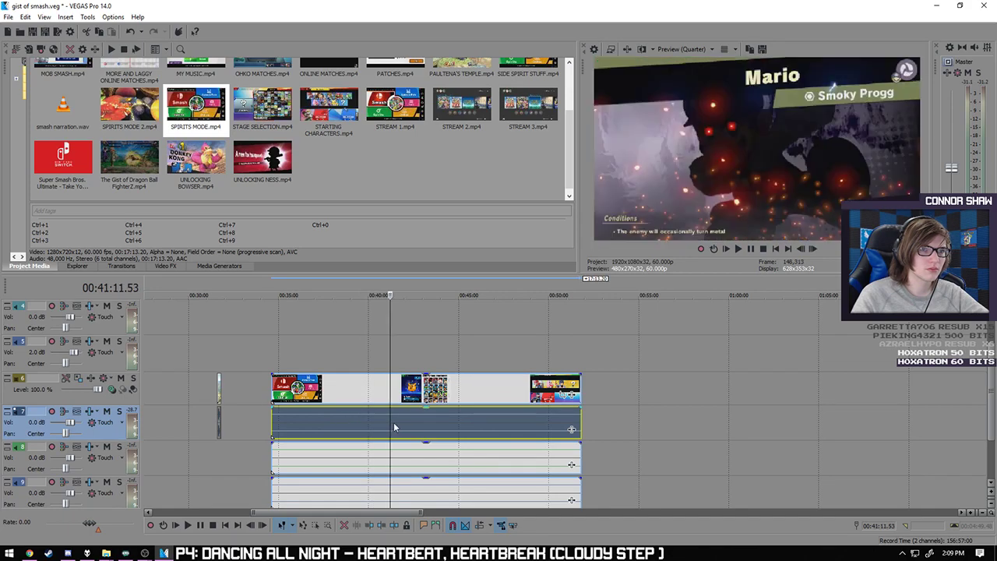
key(Right)
key(Right)
key(Right)
key(Right)
key(Right)
key(Right)
key(Right)
key(Right)
key(Right)
key(Right)
key(Right)
key(Right)
key(Right)
key(Right)
key(Right)
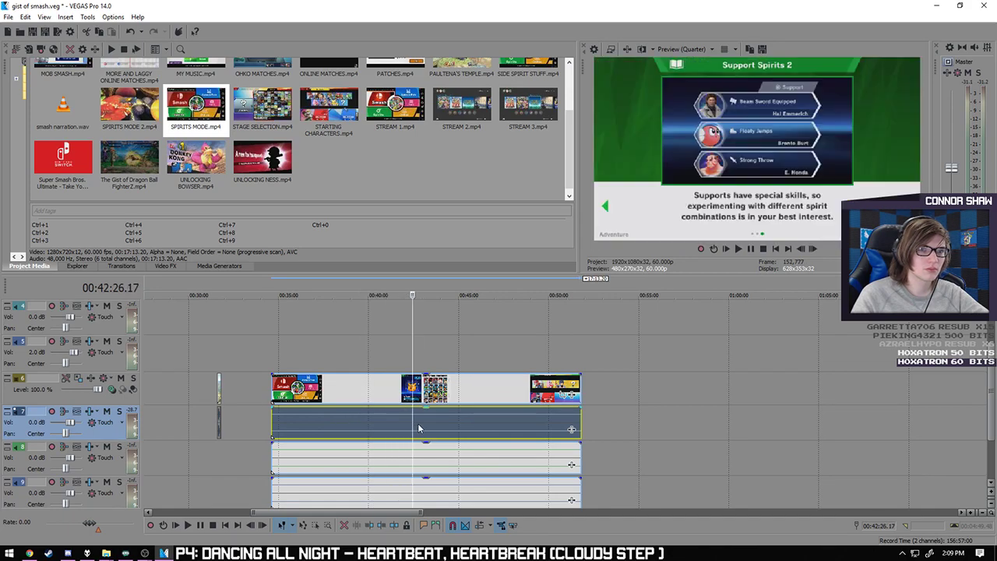
key(Right)
key(Right)
key(Right)
key(Right)
key(Right)
key(Right)
key(Right)
key(Right)
key(Right)
key(Right)
key(Right)
key(Right)
key(Right)
key(Right)
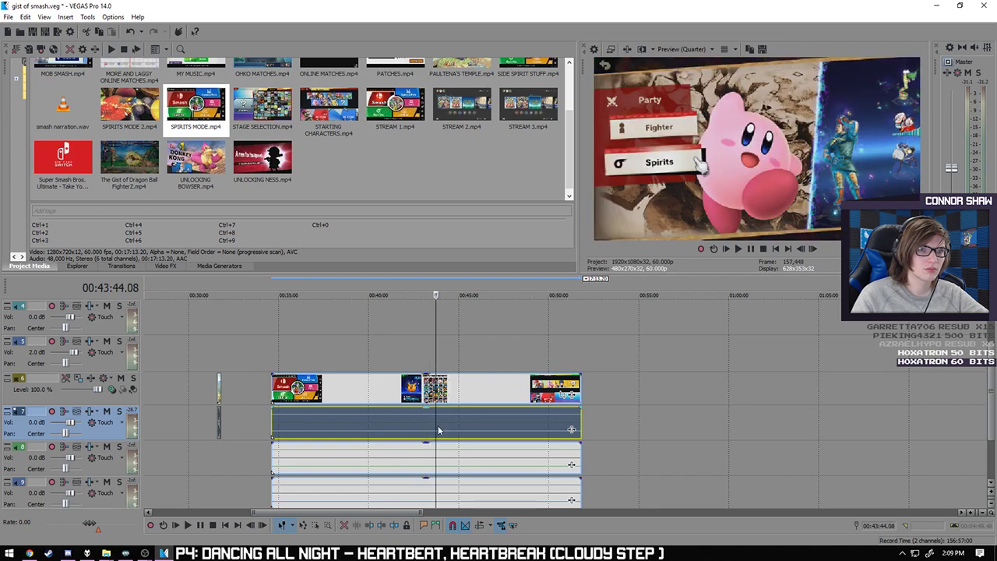
- Examine the SPIRITS MODE footage closely between about 00:43:34 and 00:43:42, around the spirit battle and the adventure menu
scroll(445, 425, up, 5)
click(493, 425)
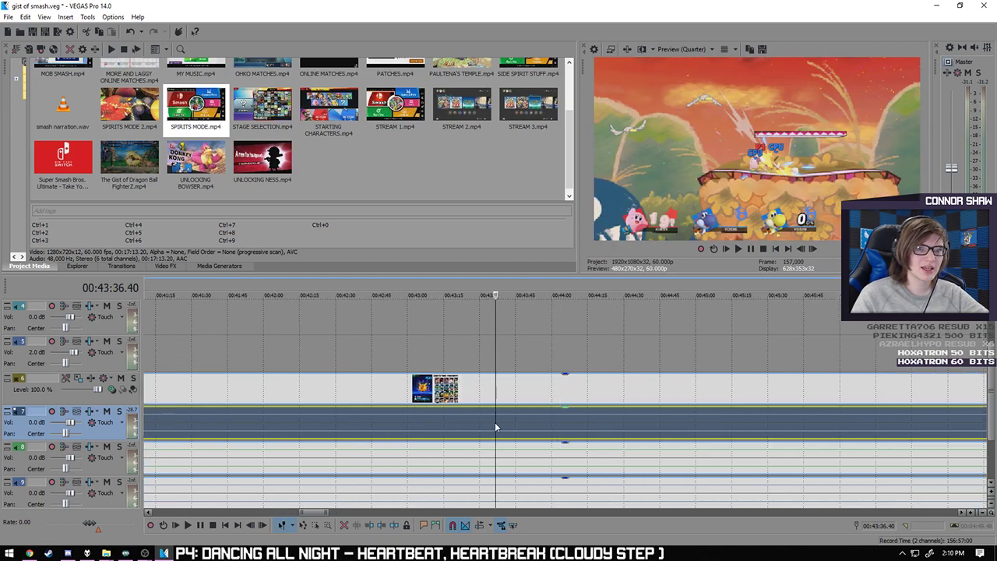
scroll(489, 427, up, 3)
key(Left)
key(Left)
key(Left)
key(Left)
key(Left)
key(Left)
key(Left)
key(Left)
key(Left)
key(Left)
key(Left)
key(Left)
key(Left)
key(Left)
key(Left)
key(Left)
key(Left)
key(Left)
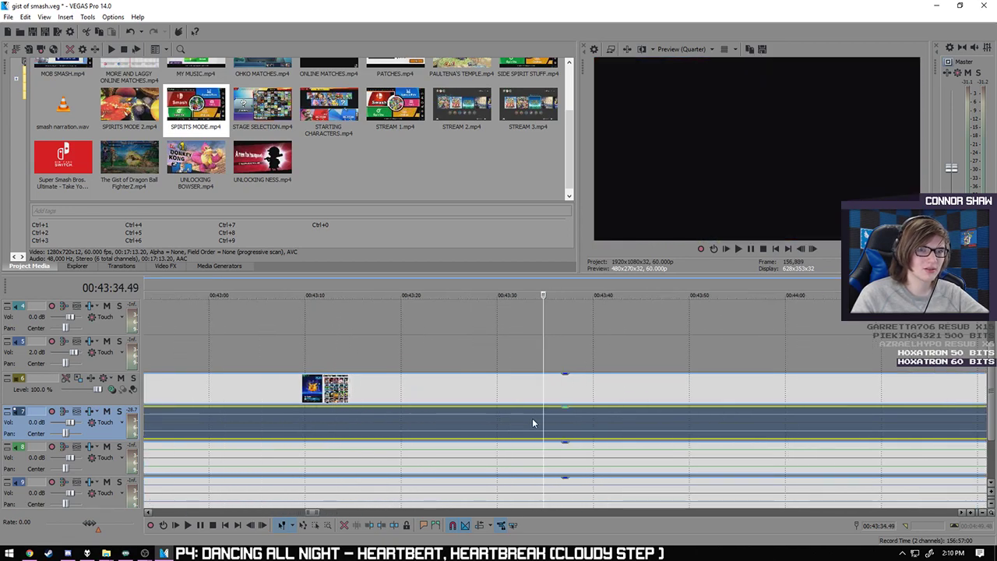
key(Right)
key(Right)
key(Right)
key(Right)
key(Right)
key(Right)
key(Right)
key(Right)
key(Right)
key(Right)
key(Right)
key(Right)
key(Right)
key(Right)
key(Right)
key(Right)
key(Right)
key(Right)
key(Right)
key(Right)
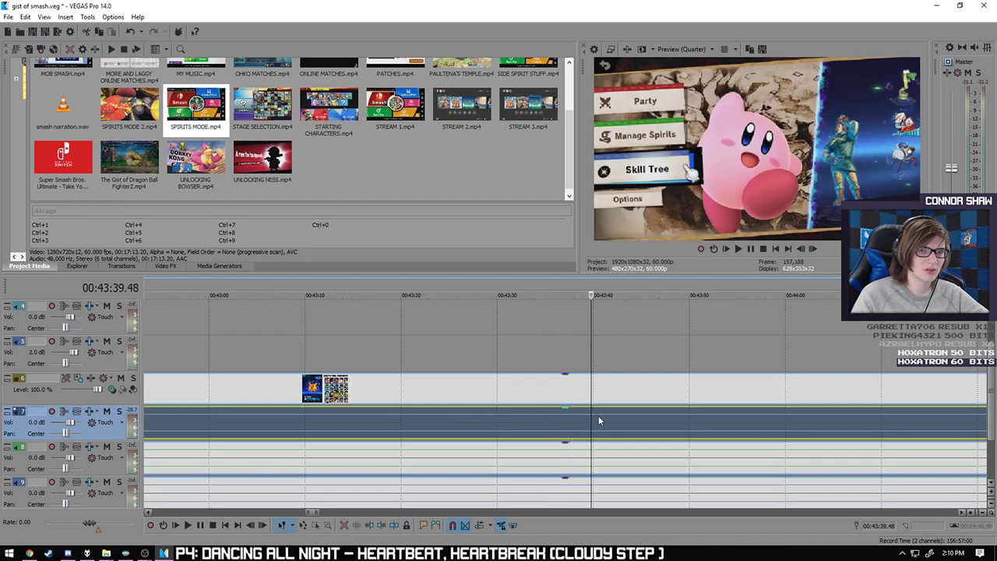
key(Right)
key(Right)
key(Right)
key(Right)
key(Right)
key(Right)
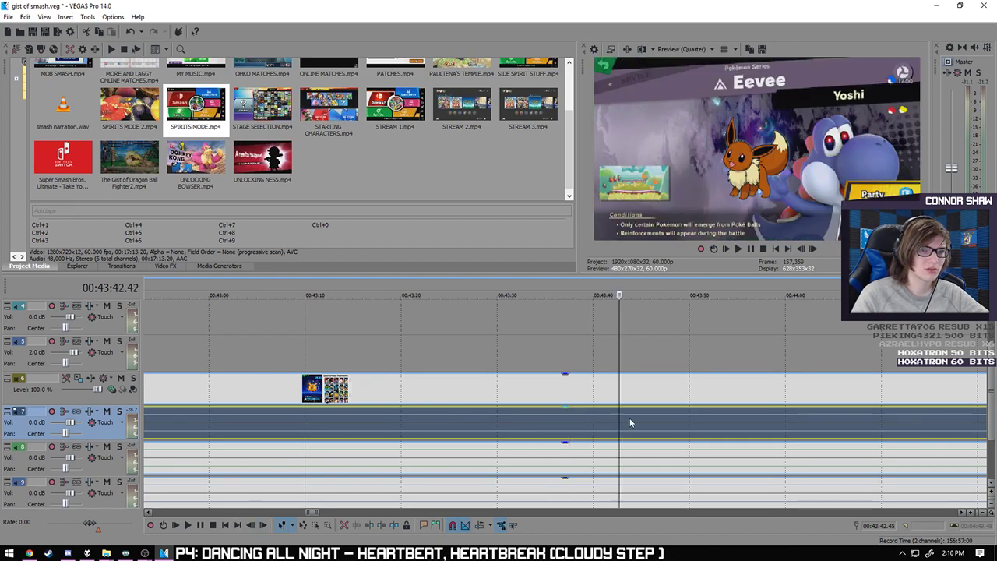
- Scan the SPIRITS MODE clip from about 00:43:42 to 00:43:57, from the Eevee spirit screen through the Yoshi versus screen to the battle's start
key(Right)
key(Right)
key(Right)
key(Right)
key(Right)
key(Right)
key(Right)
key(Right)
key(Right)
key(Right)
key(Right)
key(Right)
key(Right)
key(Right)
key(Right)
key(Right)
key(Right)
key(Right)
key(Right)
key(Right)
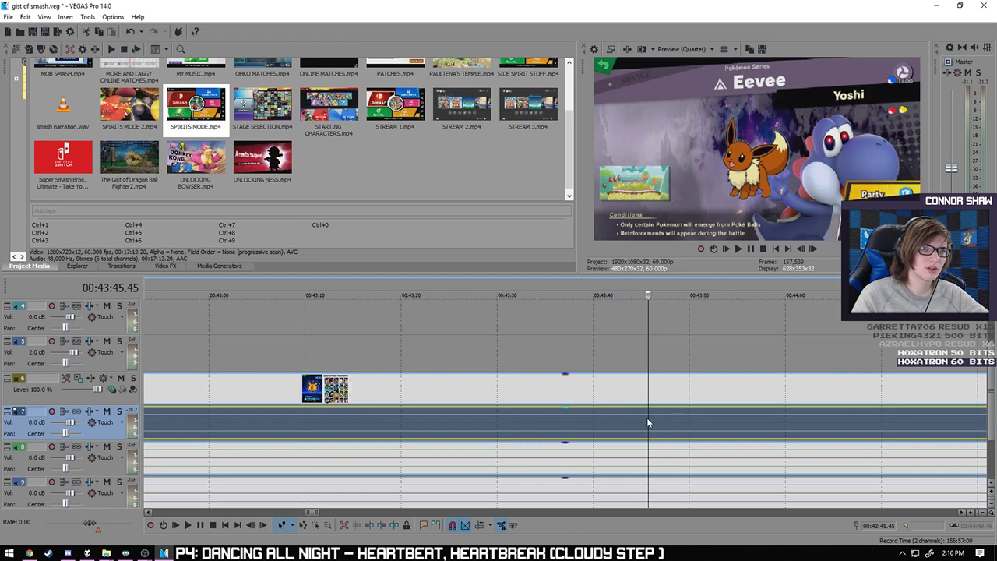
key(Right)
key(Right)
key(Right)
key(Right)
key(Right)
key(Right)
key(Right)
key(Right)
key(Right)
key(Right)
key(Right)
key(Right)
key(Right)
key(Right)
key(Right)
key(Right)
key(Right)
key(Right)
key(Right)
key(Right)
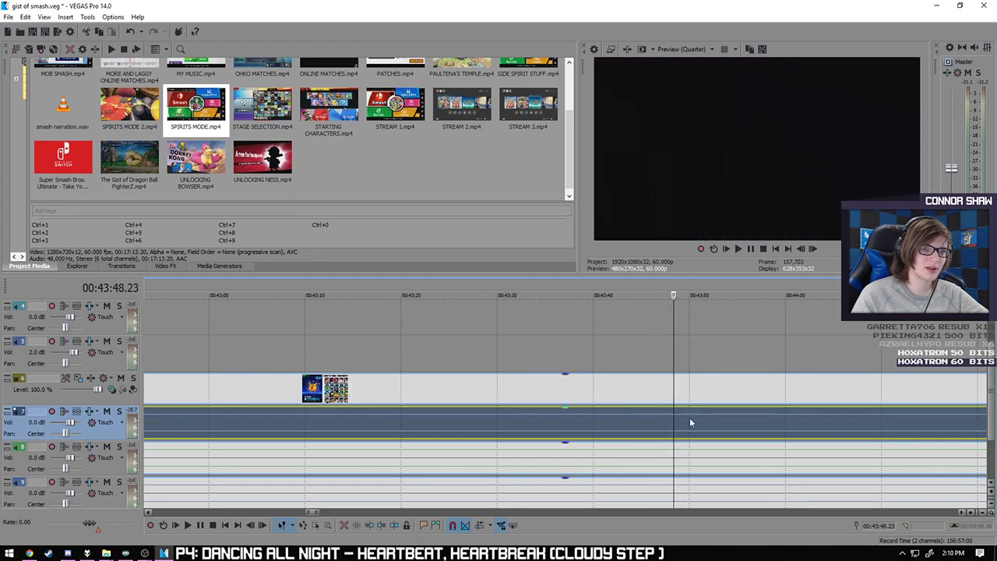
key(Right)
key(Right)
key(Right)
key(Right)
key(Right)
key(Right)
key(Right)
key(Right)
key(Right)
key(Right)
key(Right)
key(Right)
key(Right)
key(Right)
key(Right)
key(Right)
key(Right)
key(Right)
key(Right)
key(Right)
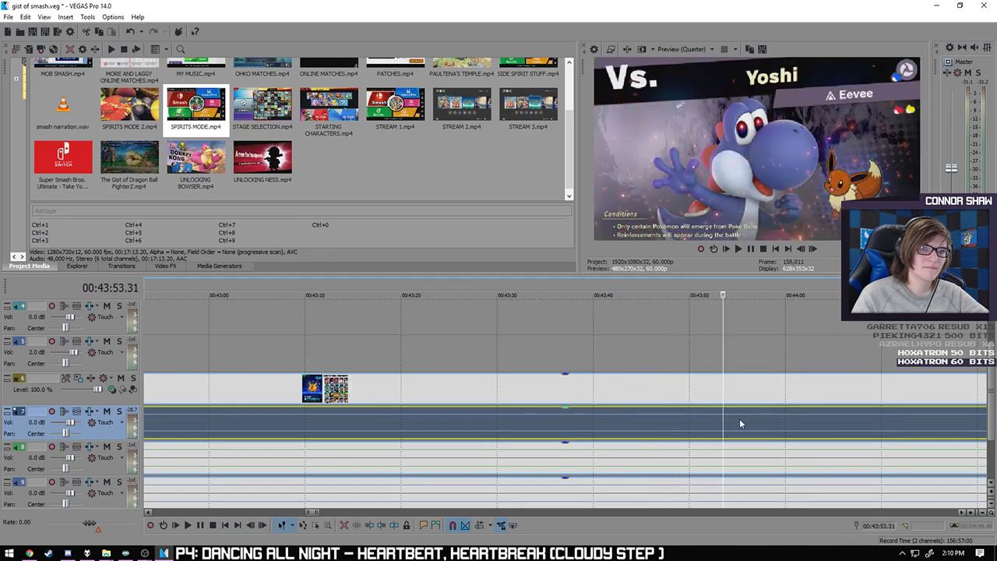
key(Right)
key(Right)
key(Right)
key(Right)
key(Right)
key(Right)
key(Right)
key(Right)
key(Right)
key(Right)
key(Right)
key(Right)
key(Right)
key(Right)
key(Right)
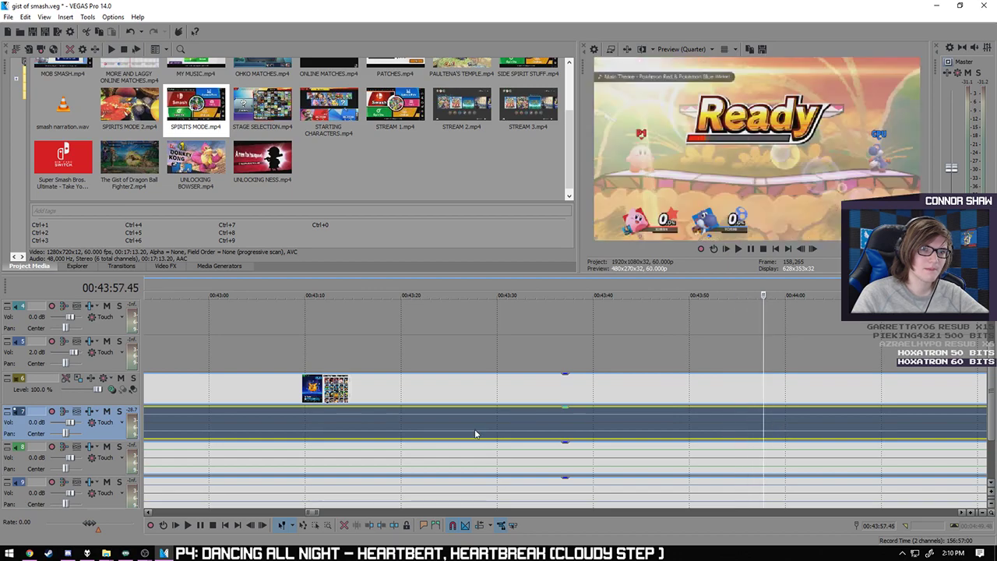
- Examine the SPIRITS MODE footage frame by frame between about 00:43:57 and 00:44:00, around the battle's Ready and GO! captions
click(190, 523)
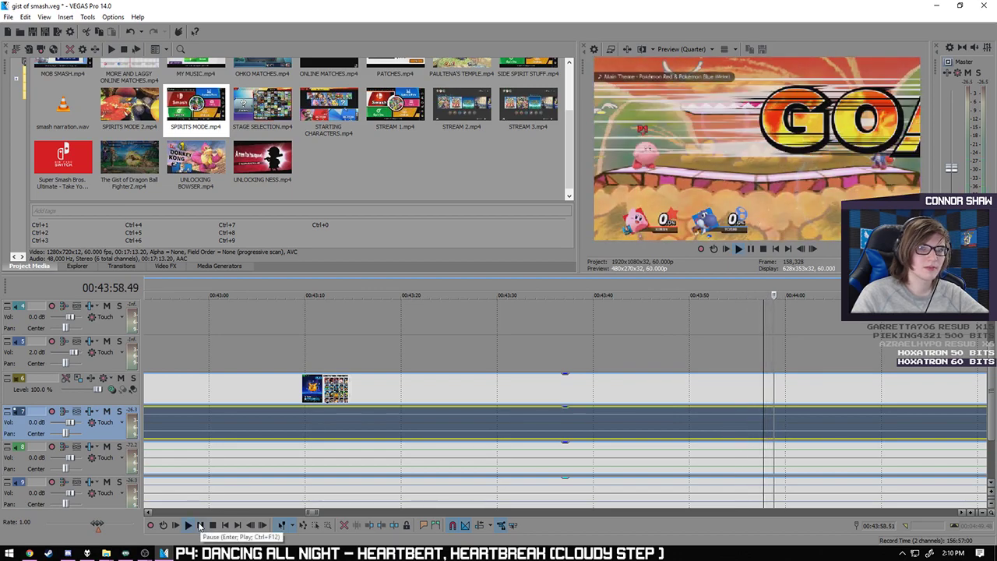
click(199, 525)
scroll(561, 417, up, 5)
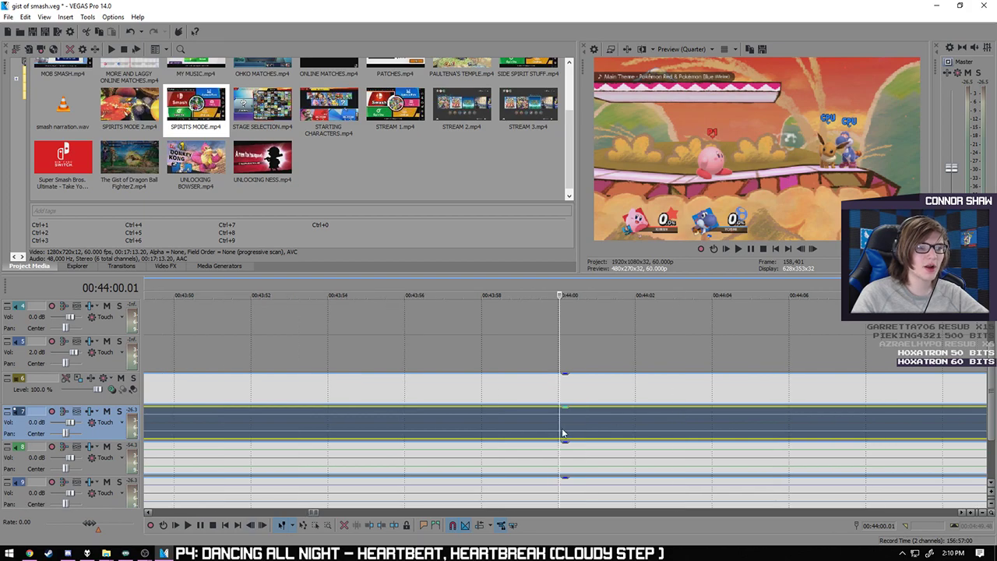
key(Left)
key(Left)
key(Left)
key(Left)
key(Left)
key(Left)
key(Left)
key(Left)
key(Left)
key(Left)
key(Left)
key(Left)
key(Left)
key(Left)
key(Left)
key(Left)
key(Left)
key(Left)
key(Left)
key(Left)
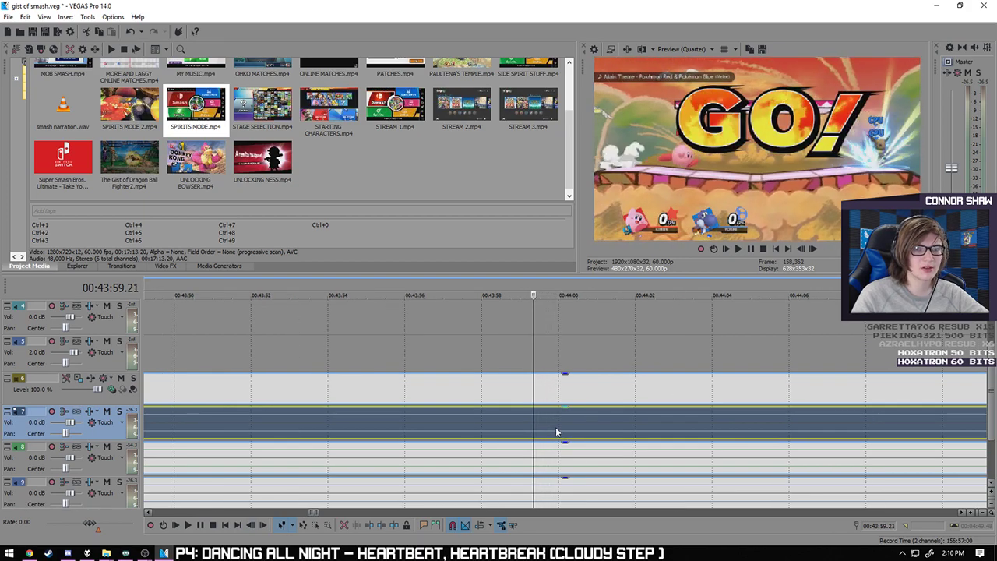
key(Left)
key(Left)
key(Left)
key(Left)
key(Left)
key(Left)
key(Left)
key(Left)
key(Left)
key(Left)
key(Left)
key(Left)
key(Left)
key(Left)
key(Left)
key(Left)
key(Left)
key(Left)
key(Left)
key(Left)
key(Right)
key(Right)
key(Right)
key(Right)
key(Right)
key(Right)
key(Right)
key(Right)
key(Right)
key(Right)
key(Right)
key(Right)
key(Right)
key(Right)
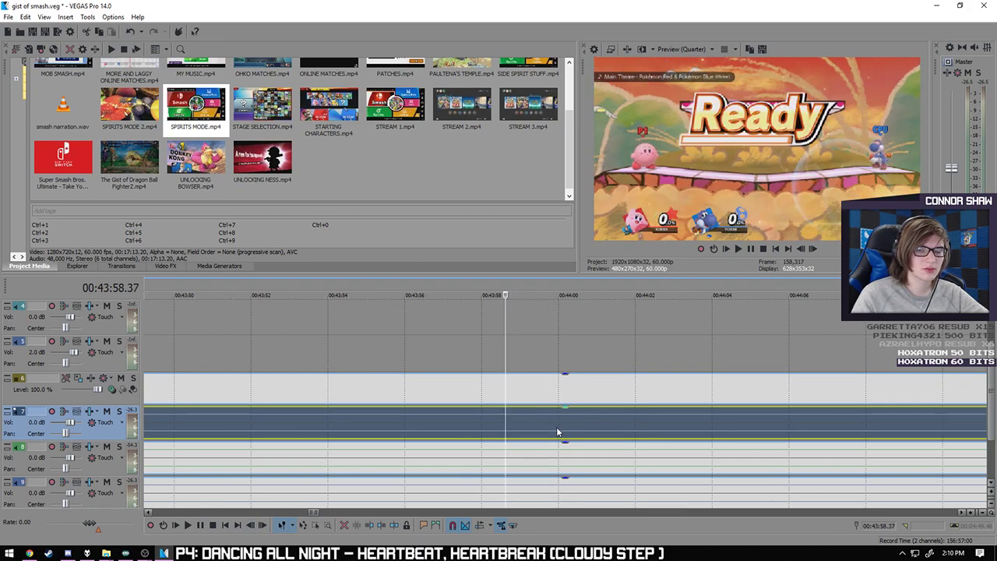
key(Right)
key(Right)
key(Right)
key(Right)
key(Right)
key(Right)
key(Right)
key(Right)
key(Right)
key(Right)
key(Right)
key(Right)
key(Right)
key(Right)
key(Right)
key(Right)
key(Right)
key(Right)
key(Right)
key(Right)
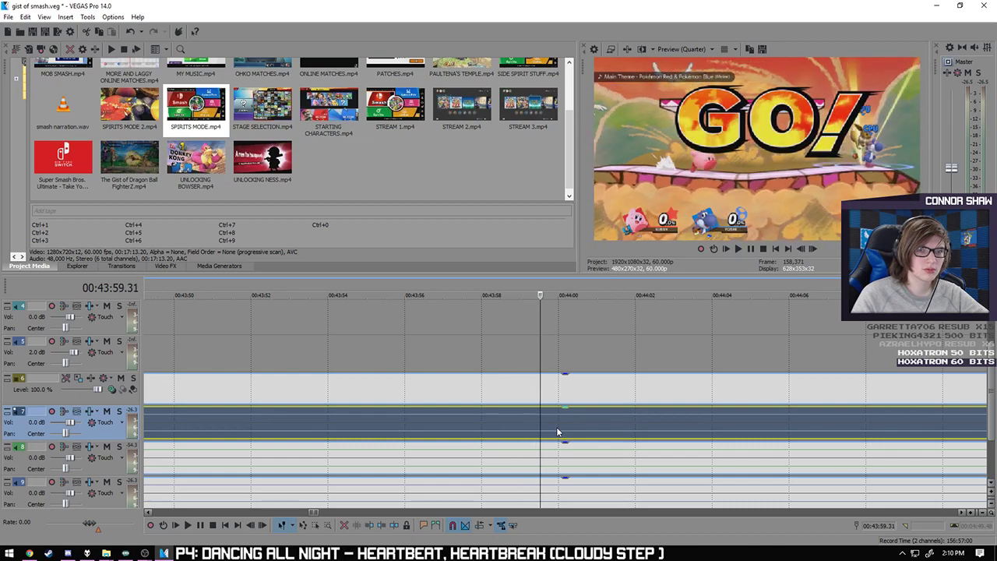
key(Left)
key(Left)
key(Left)
key(Left)
key(Left)
key(Left)
key(Left)
key(Left)
key(Left)
key(Left)
key(Left)
key(Left)
key(Left)
key(Left)
key(Left)
key(Left)
key(Left)
key(Left)
key(Left)
key(Left)
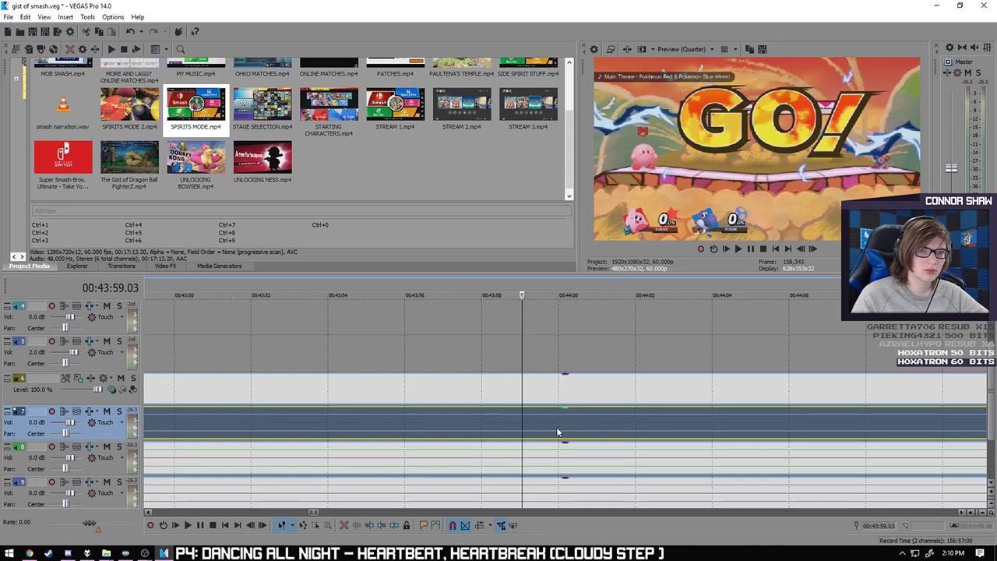
- Split the SPIRITS MODE clip at 00:43:59.00, on the GO! frame, and delete the part before it
scroll(558, 432, down, 8)
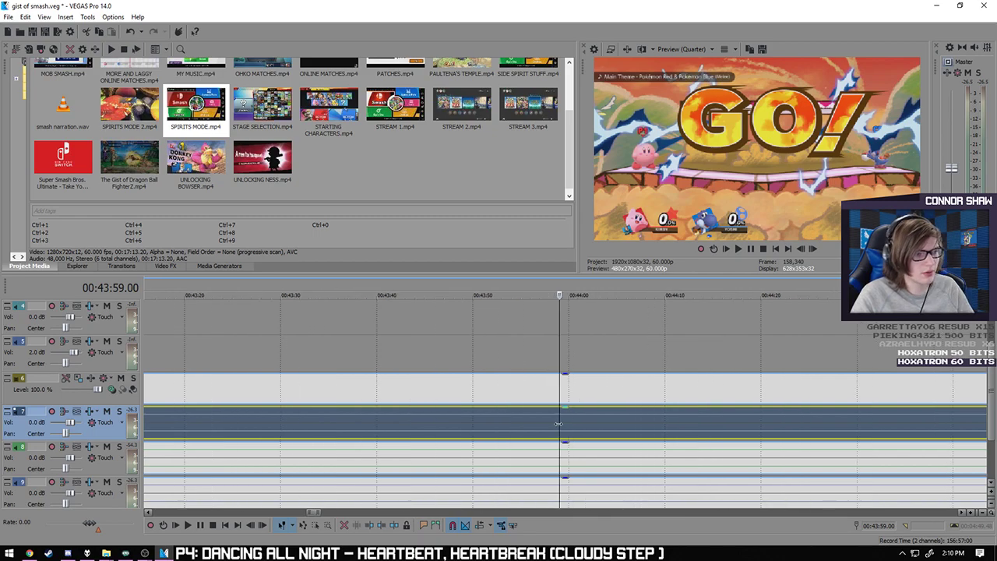
key(s)
click(514, 392)
key(Delete)
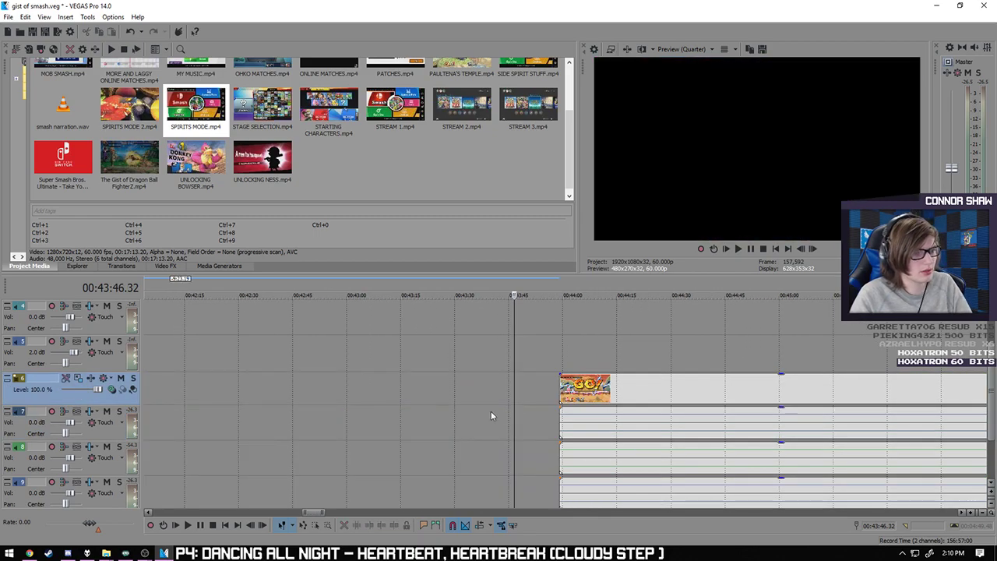
- Delete the surplus audio tracks below track 7
click(107, 436)
click(109, 450)
key(Delete)
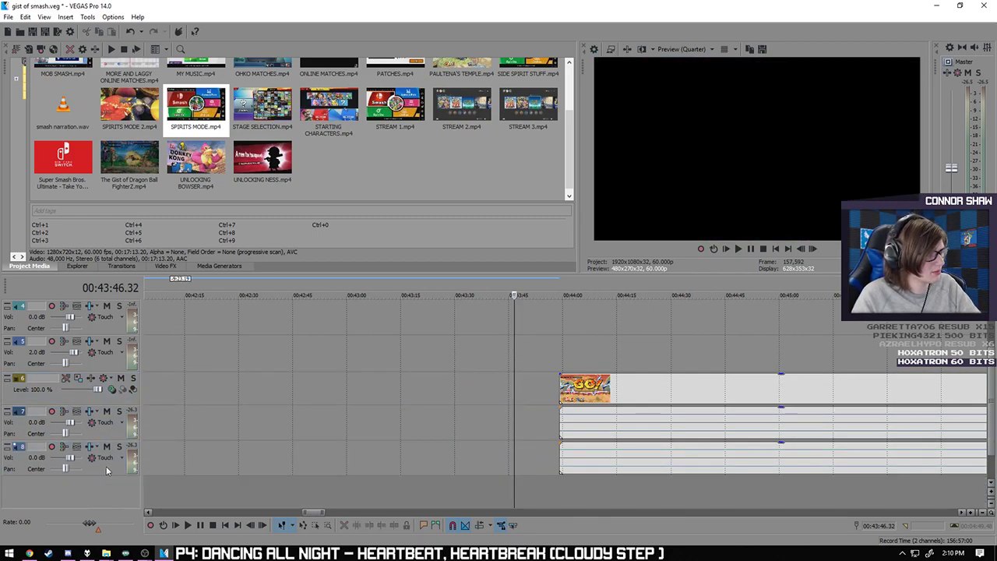
click(107, 460)
key(Delete)
- Move the trimmed SPIRITS MODE clip and its audio onto tracks 3 and 4, against the previous clip's end at about 00:07:04
click(560, 420)
right_click(560, 420)
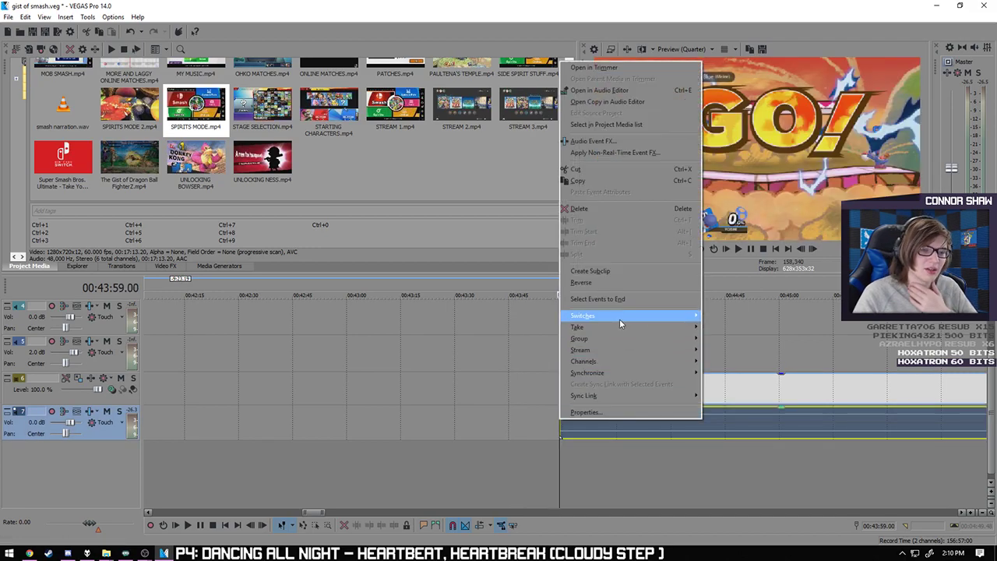
key(Escape)
scroll(416, 361, down, 8)
scroll(416, 361, down, 5)
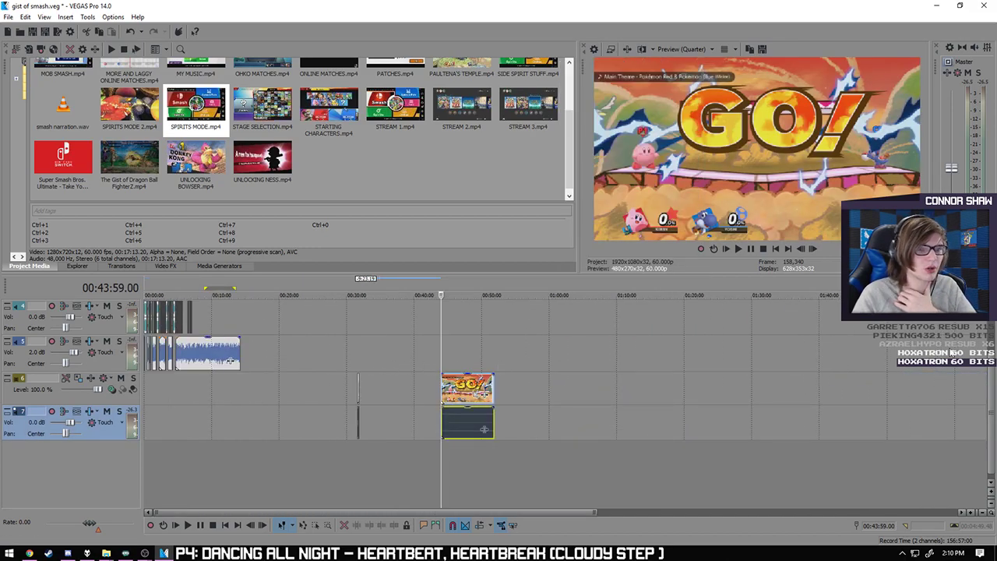
scroll(484, 429, up, 2)
click(458, 455)
drag(214, 361, 213, 363)
drag(229, 483, 230, 394)
click(210, 479)
scroll(211, 479, up, 6)
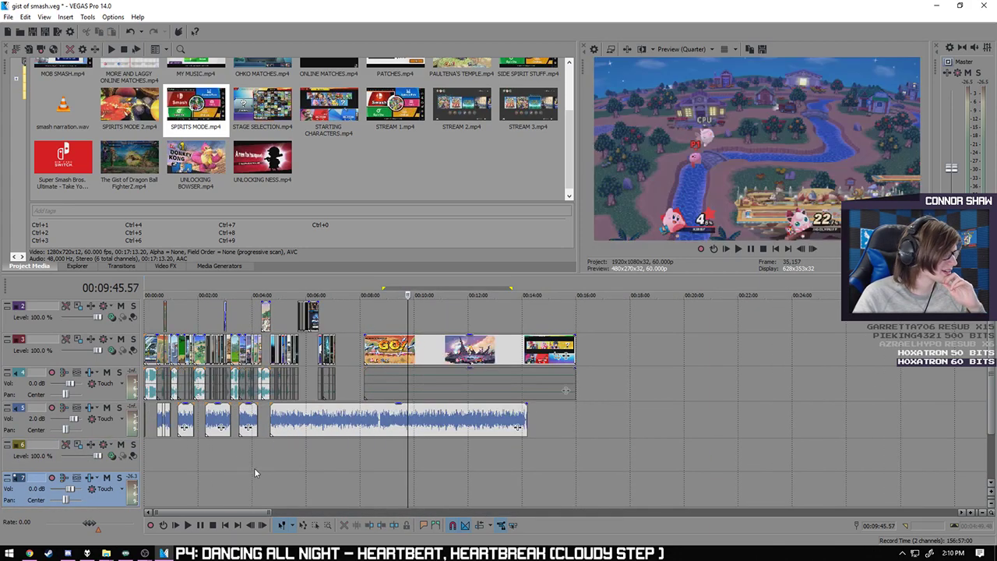
drag(403, 352, 289, 352)
- Preview the Yoshi battle clip against the narration, split it at 00:07:06.54 and delete the remainder
click(269, 452)
click(188, 525)
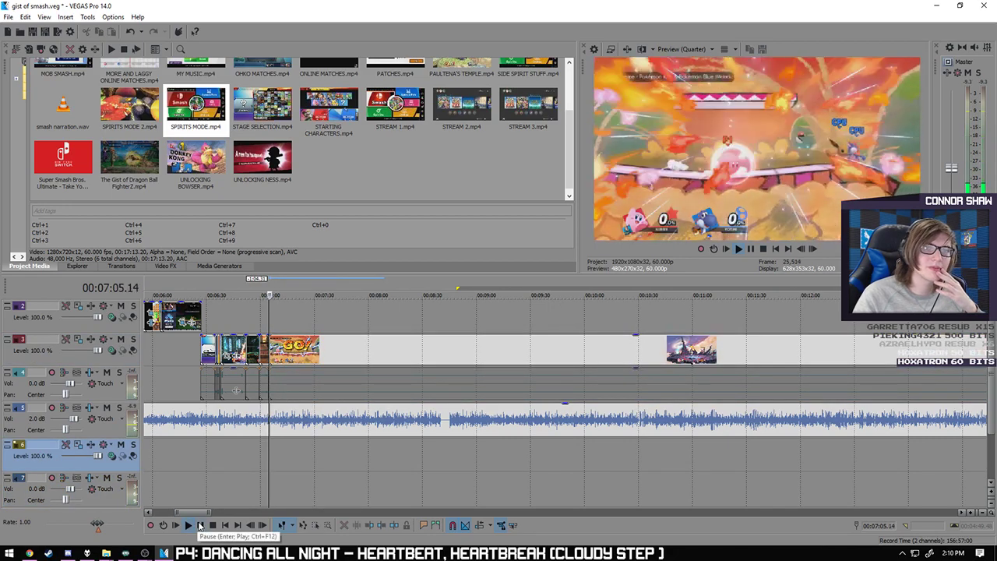
click(201, 525)
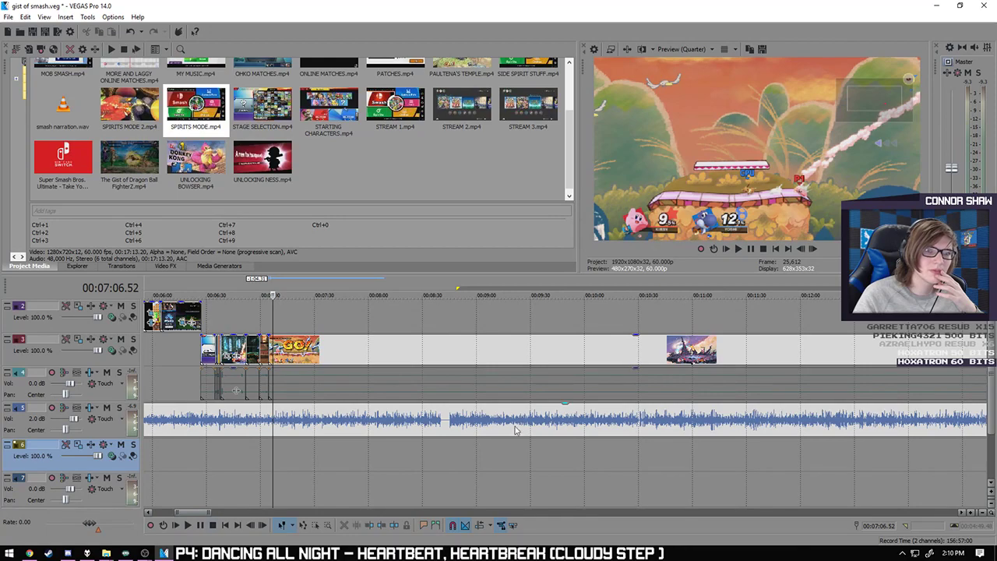
scroll(414, 463, up, 8)
click(571, 384)
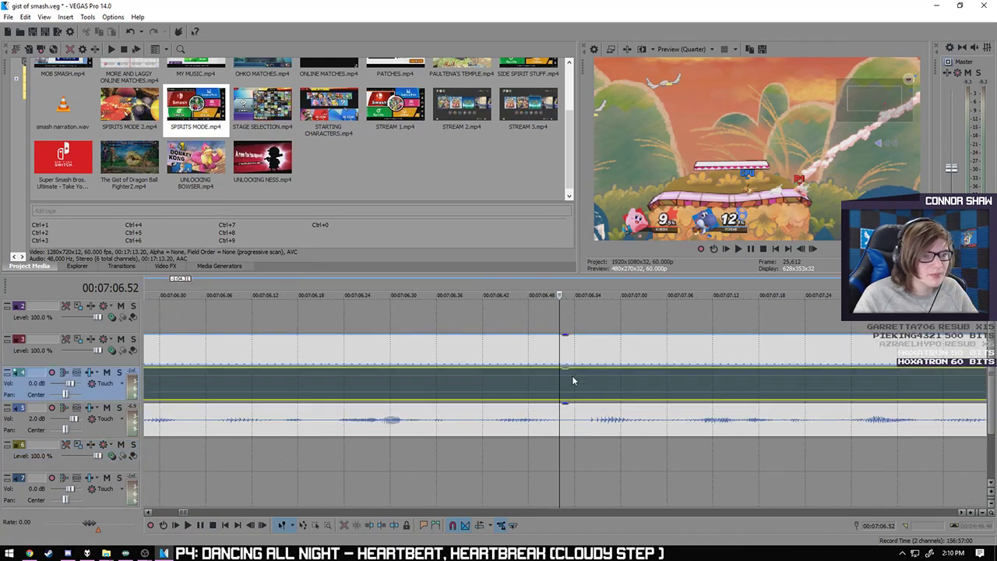
scroll(575, 393, down, 8)
scroll(575, 400, up, 8)
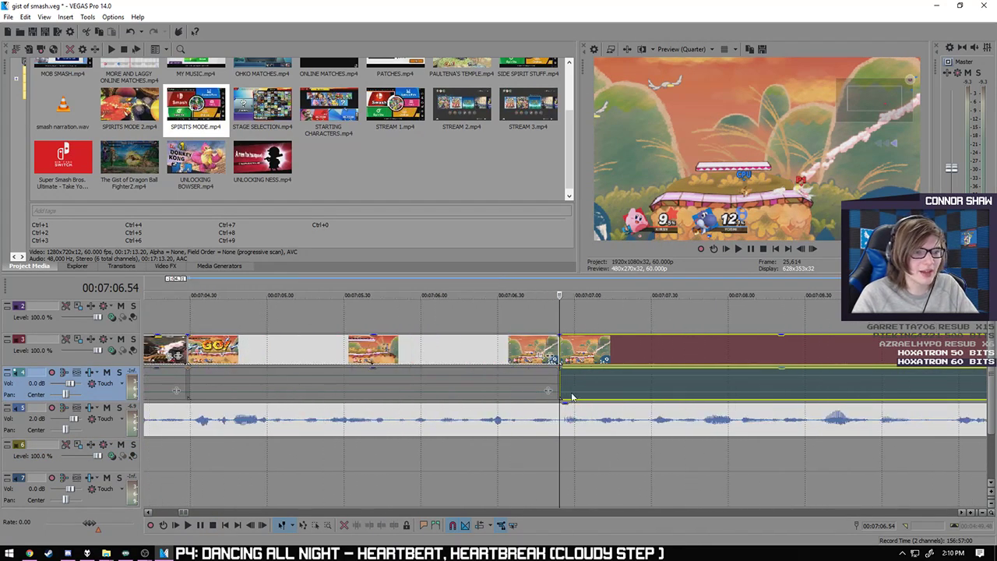
click(188, 526)
scroll(416, 474, down, 8)
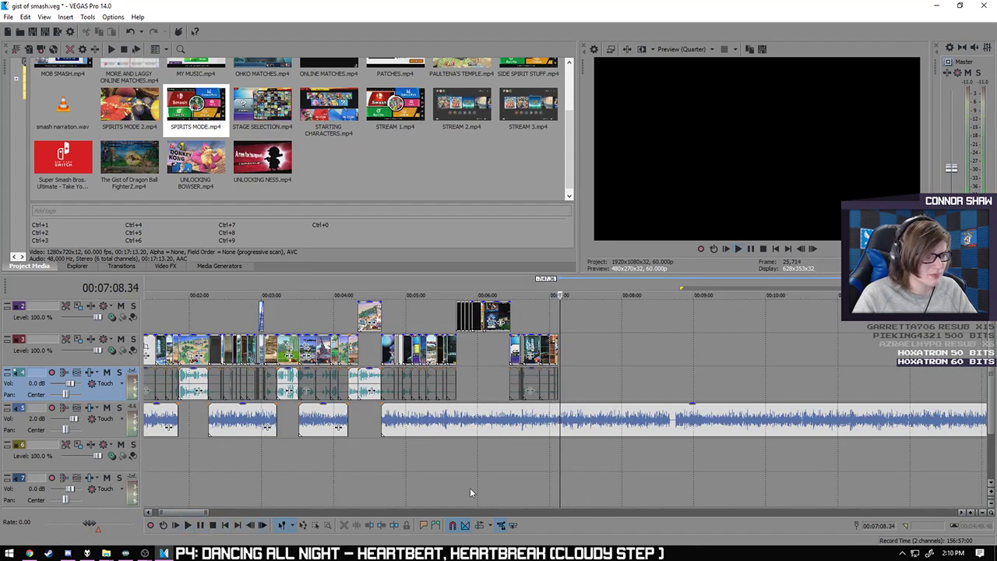
- Move the spare battle clip from about 00:31:38 on tracks 6 and 7 to tracks 3 and 4, starting at 00:07:06.54
scroll(467, 487, down, 8)
scroll(573, 471, up, 3)
scroll(701, 466, down, 3)
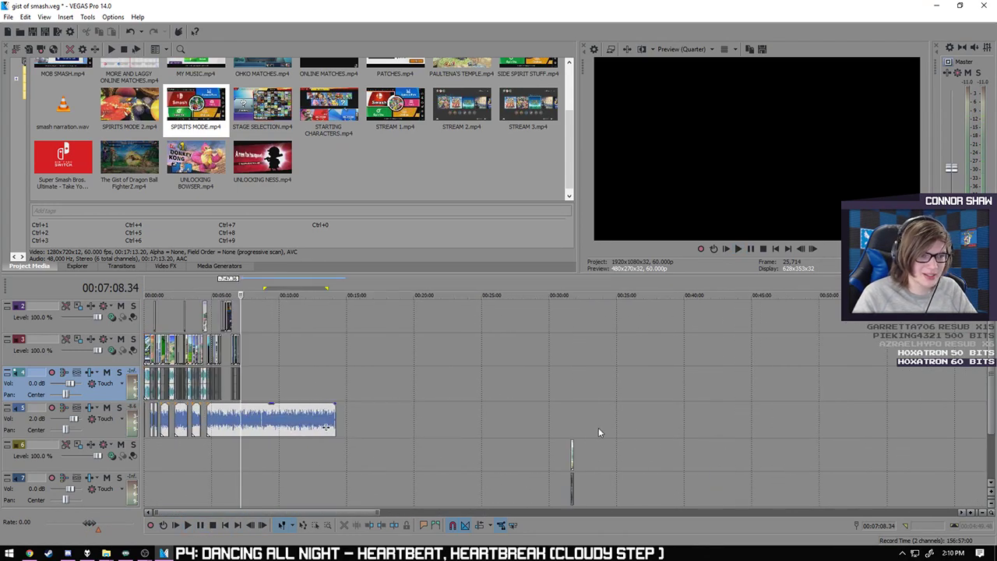
click(575, 429)
scroll(587, 434, up, 8)
click(525, 458)
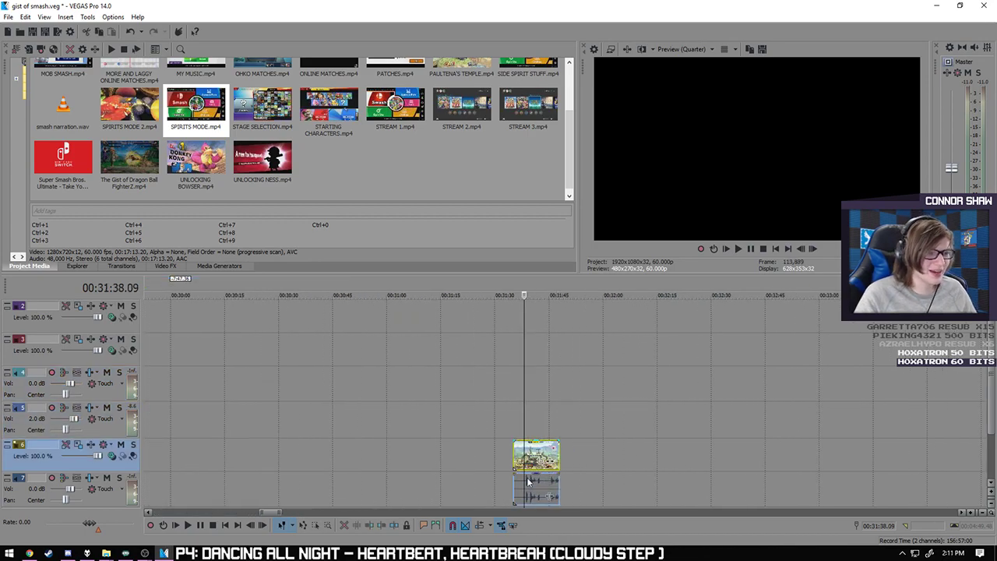
scroll(559, 448, down, 8)
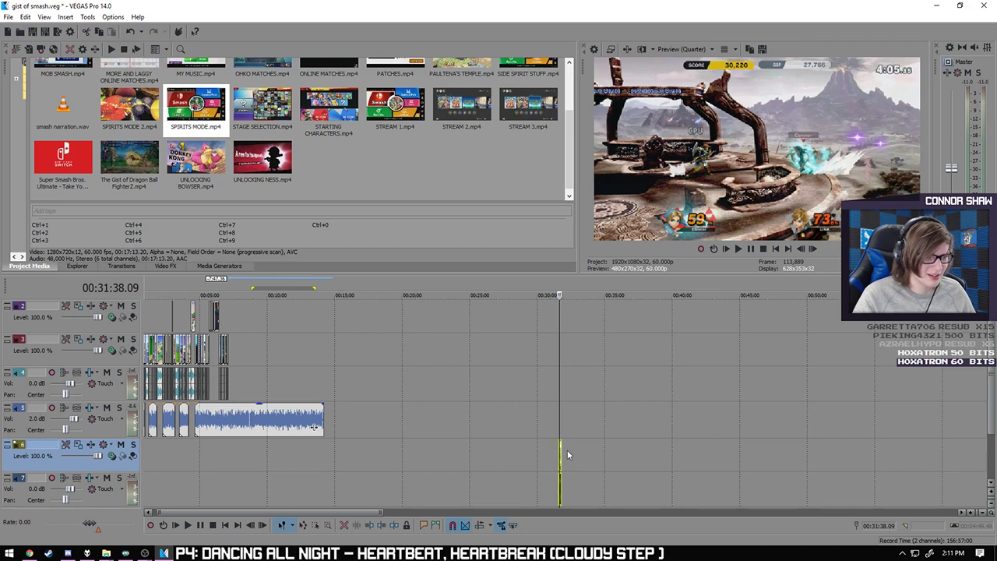
click(565, 455)
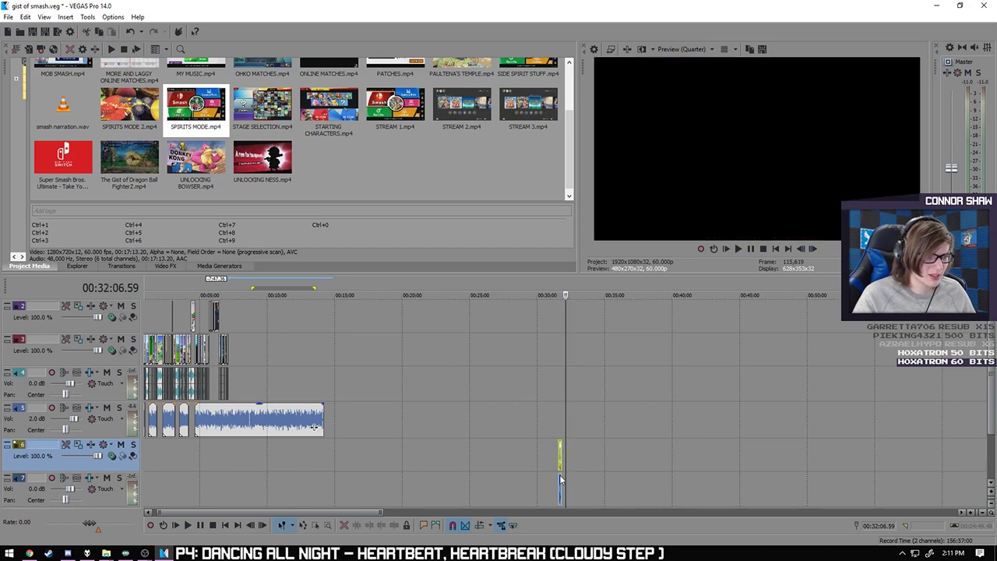
click(243, 356)
scroll(250, 452, up, 8)
drag(525, 348, 363, 355)
- Preview the added battle clip from 00:07:06.54, split it at 00:07:18.22 and delete the part showing the round results
click(344, 454)
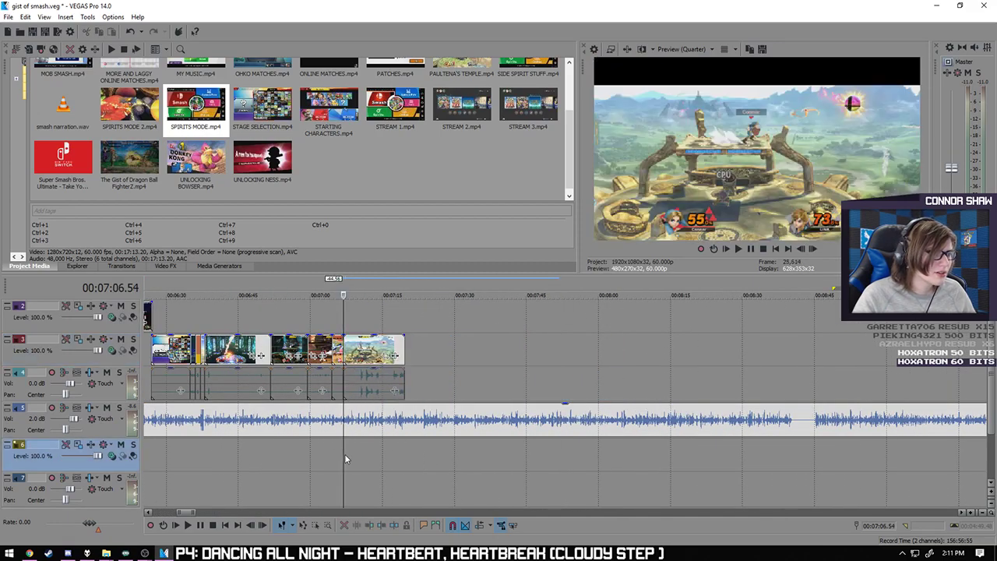
click(189, 525)
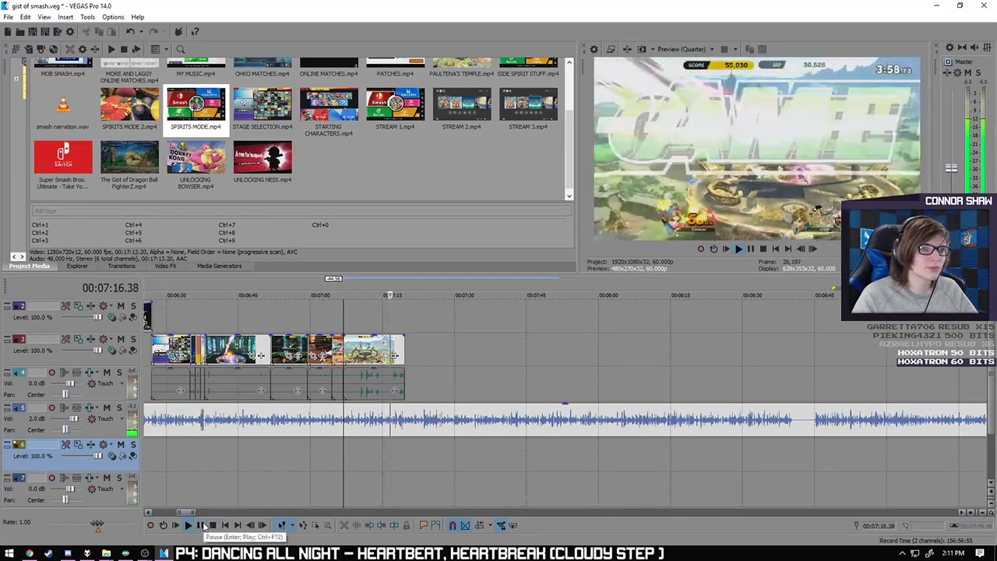
key(Return)
scroll(436, 437, up, 3)
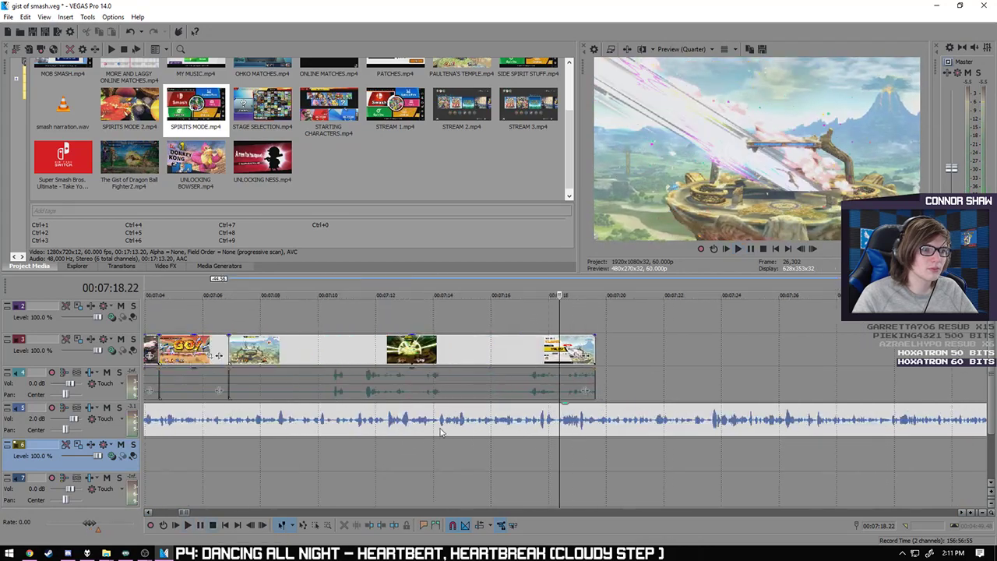
scroll(499, 412, up, 10)
click(557, 389)
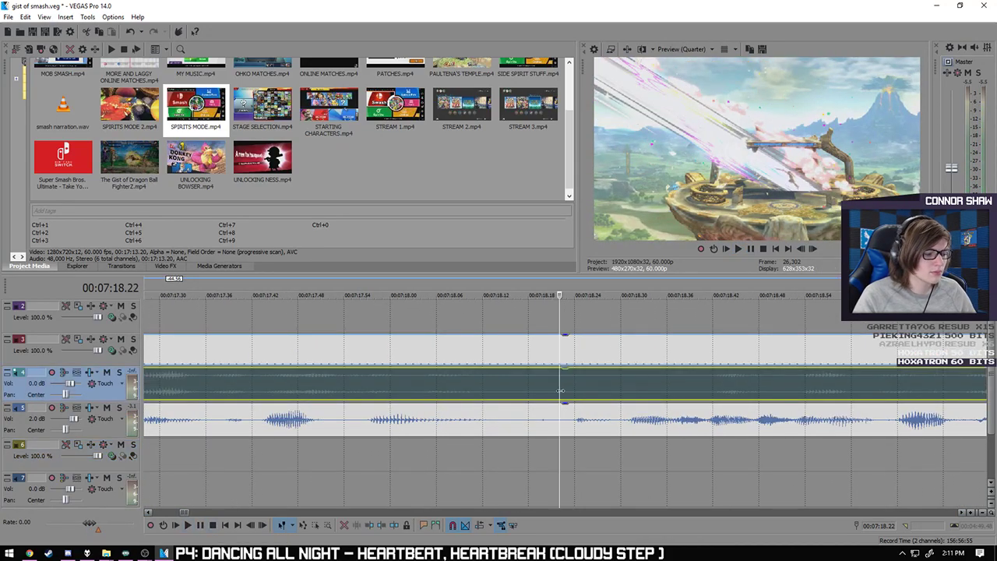
key(s)
scroll(506, 436, down, 5)
key(space)
scroll(449, 491, down, 2)
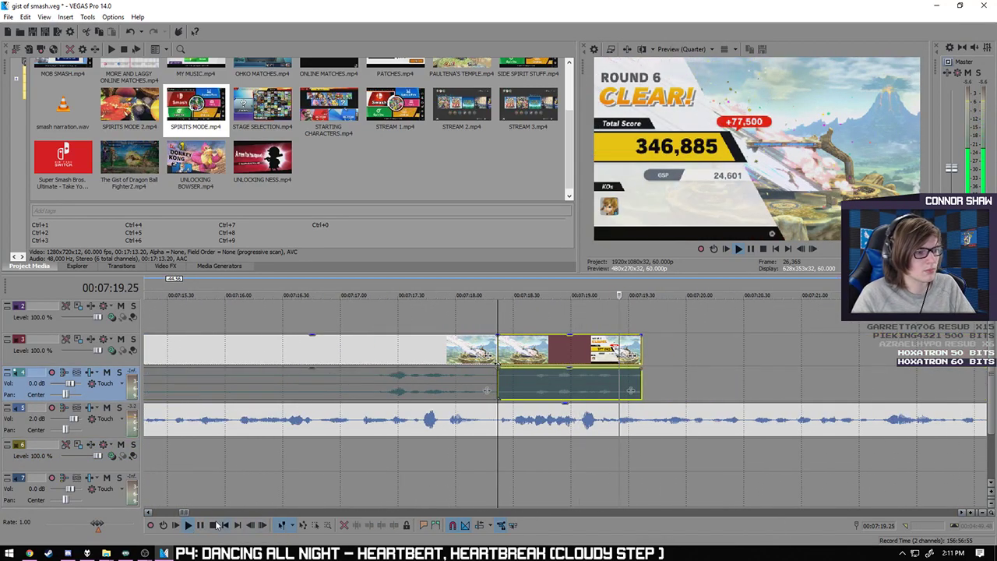
key(space)
click(508, 357)
key(Delete)
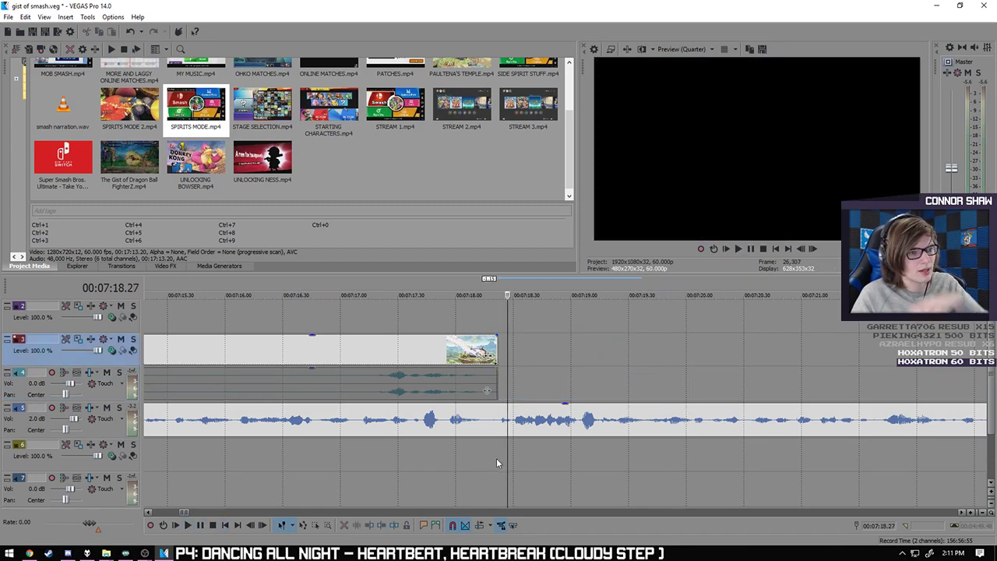
- Place the playhead at the trimmed clip's end at 00:07:18.22 and save the project
click(496, 457)
scroll(518, 460, down, 4)
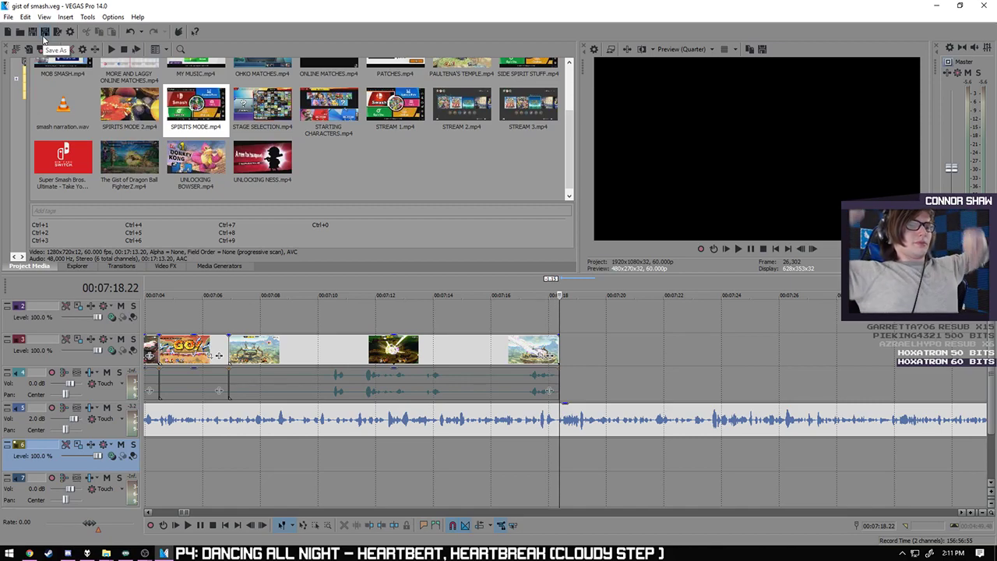
- Listen to the narration from 00:07:18.22 to about 00:07:30 and return the playhead to the last clip's end
key(space)
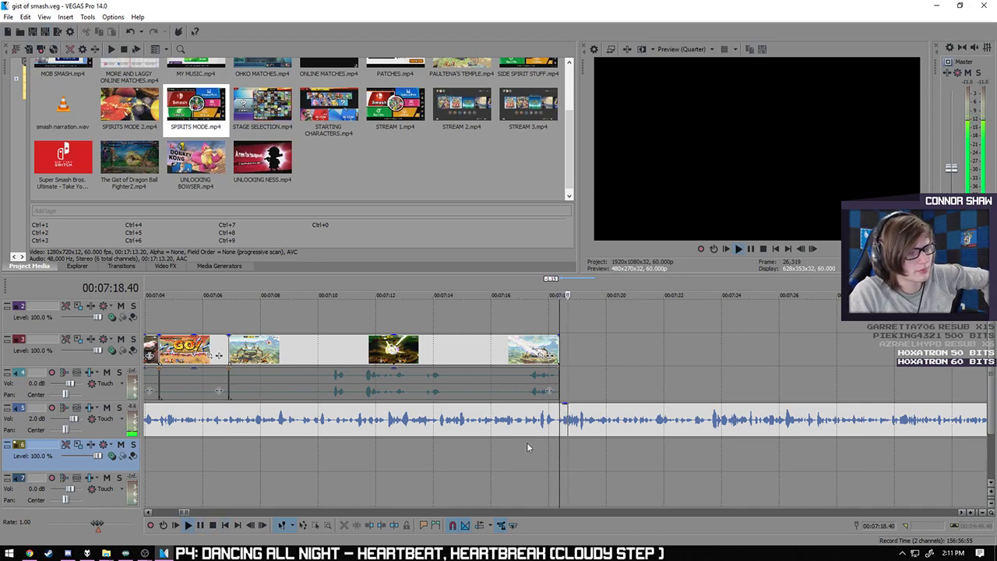
scroll(545, 456, down, 5)
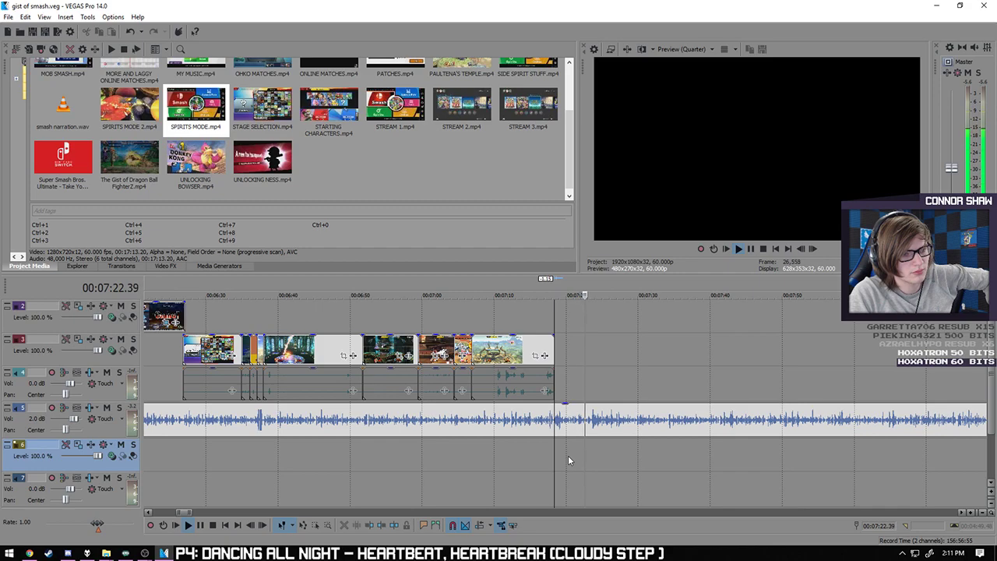
click(199, 526)
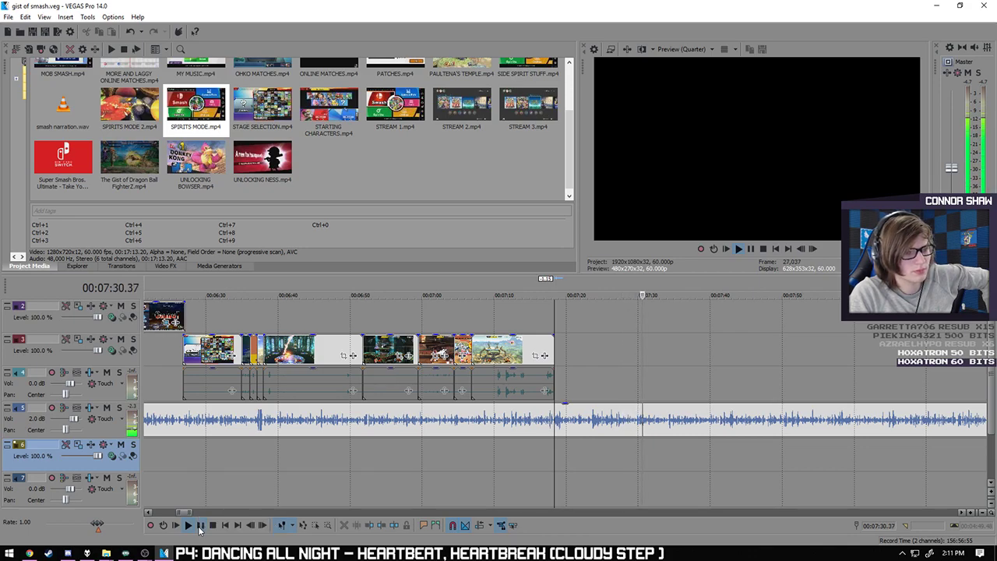
click(555, 455)
scroll(565, 459, down, 6)
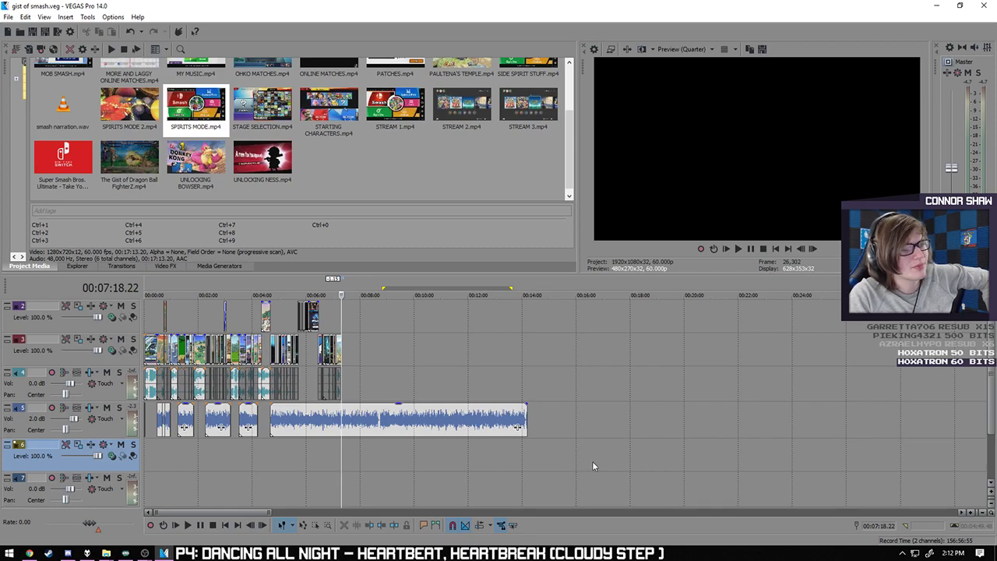
scroll(581, 464, up, 5)
scroll(617, 338, up, 4)
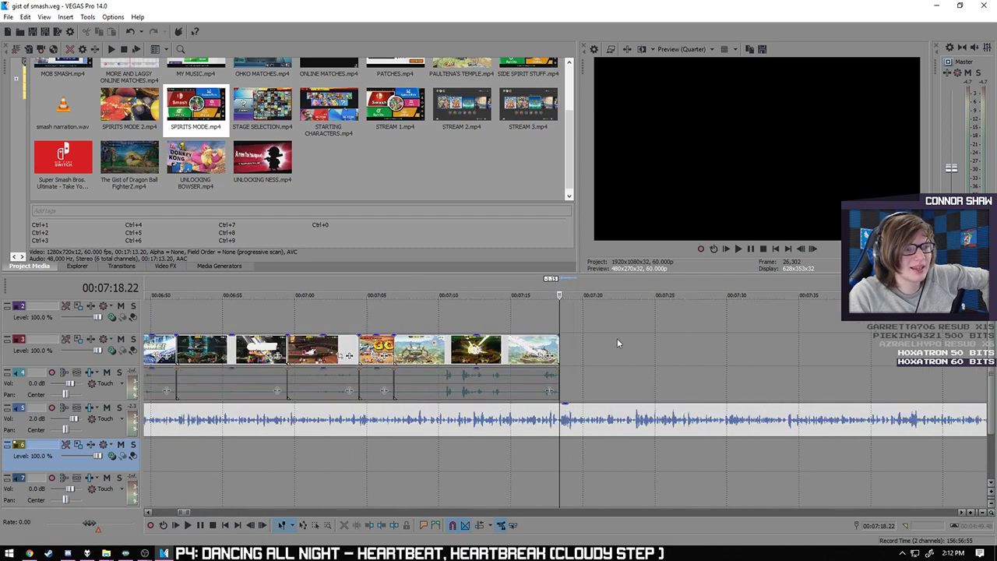
- Review the timeline section from 00:04:39.54 to 00:07:18.22 and return the playhead to 00:04:39.54
scroll(618, 336, down, 4)
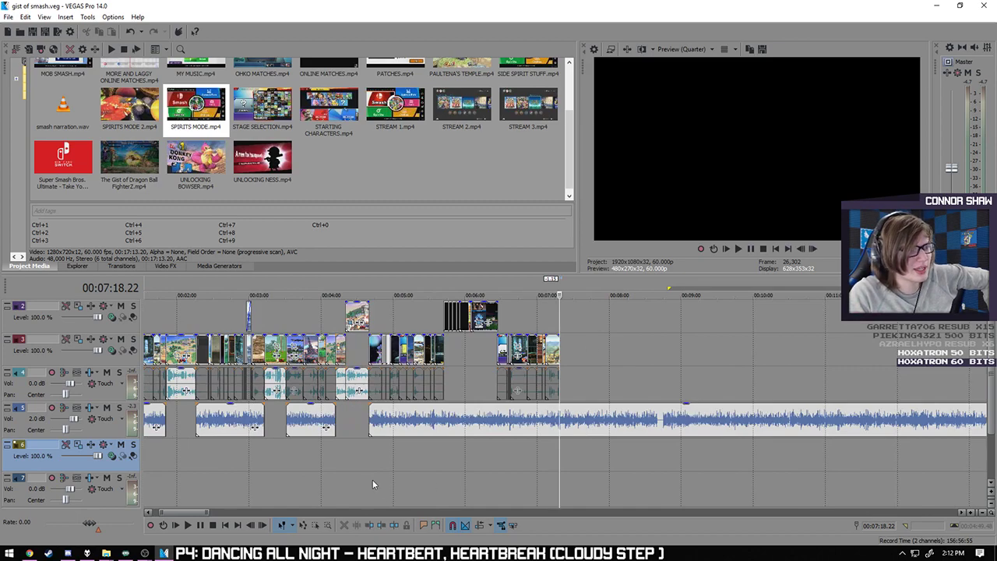
mouse_move(364, 472)
mouse_down()
mouse_move(578, 473)
mouse_move(369, 465)
mouse_up()
click(578, 473)
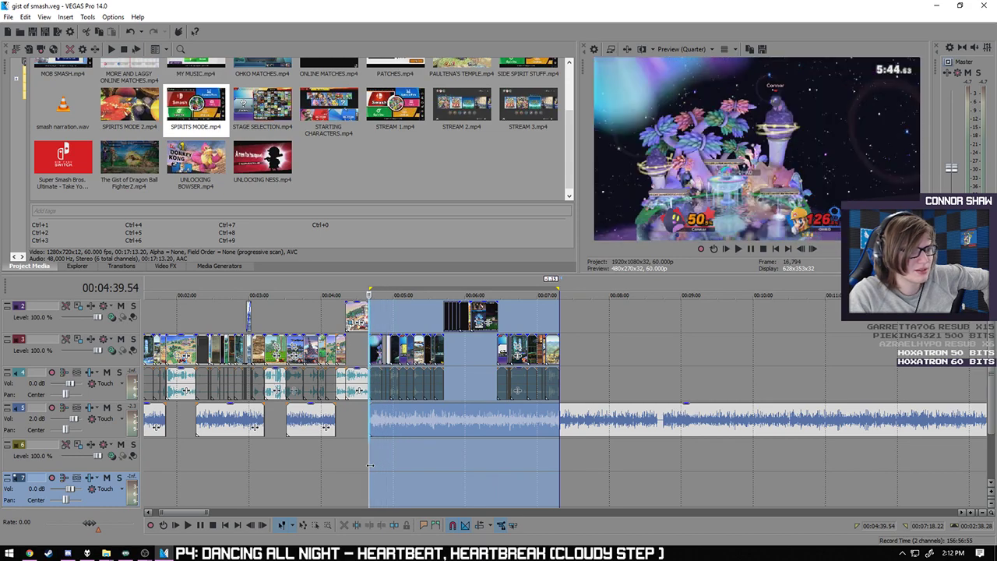
scroll(606, 450, up, 2)
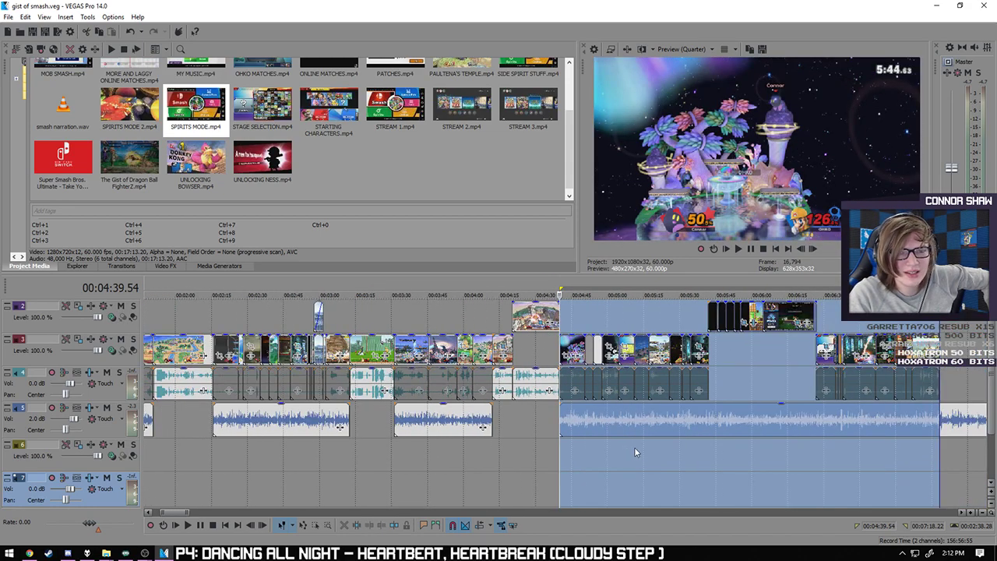
click(938, 471)
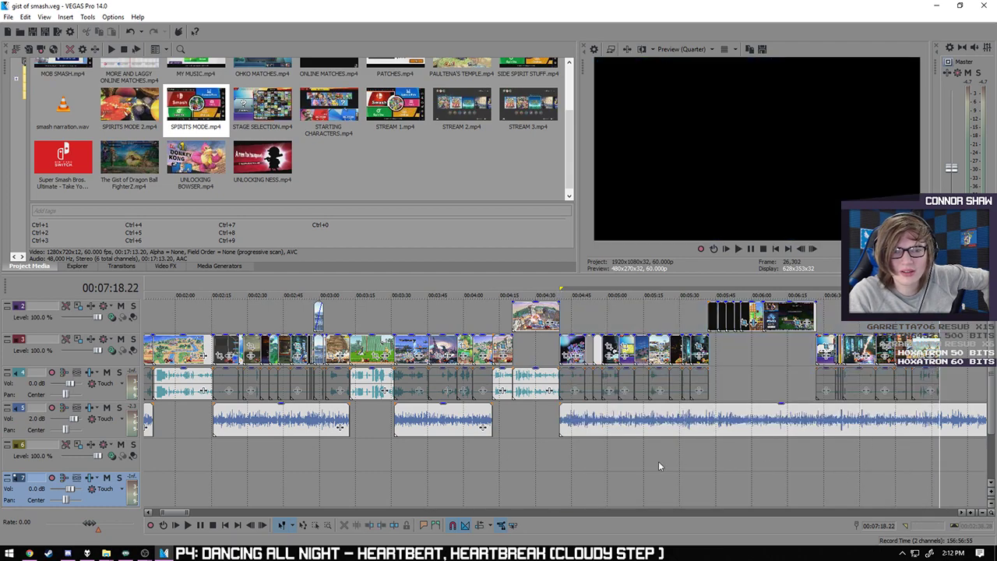
click(561, 463)
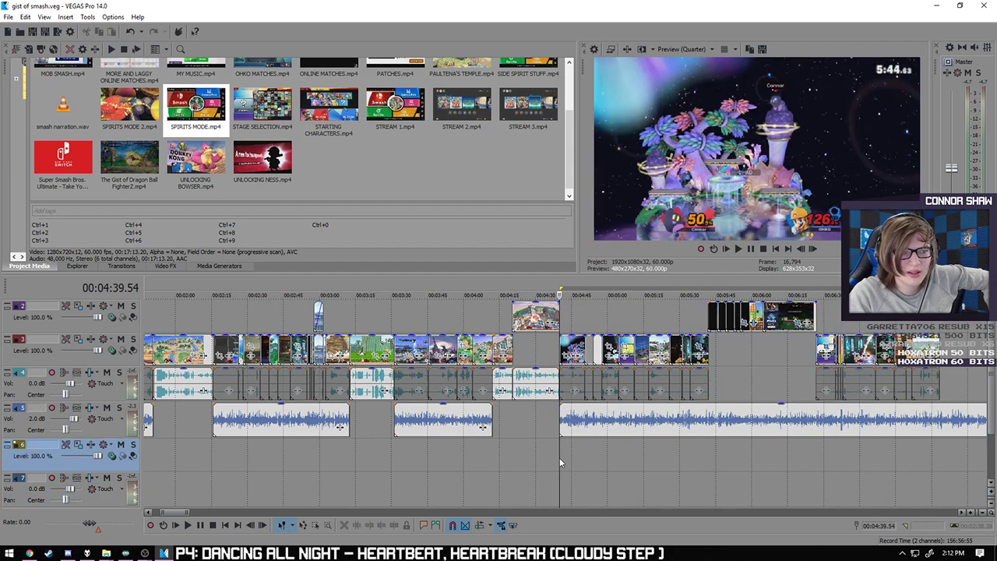
drag(559, 459, 788, 463)
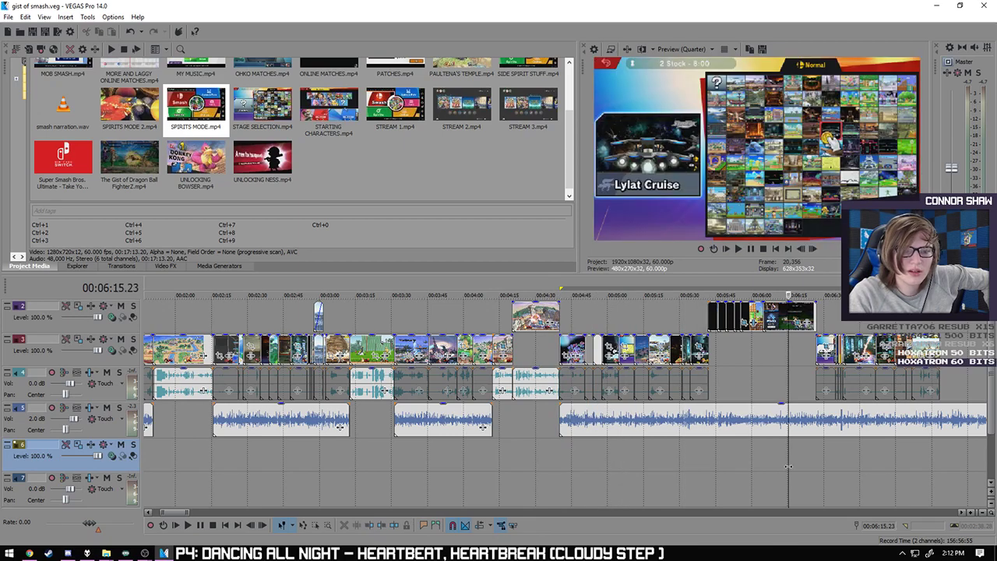
drag(941, 463, 564, 468)
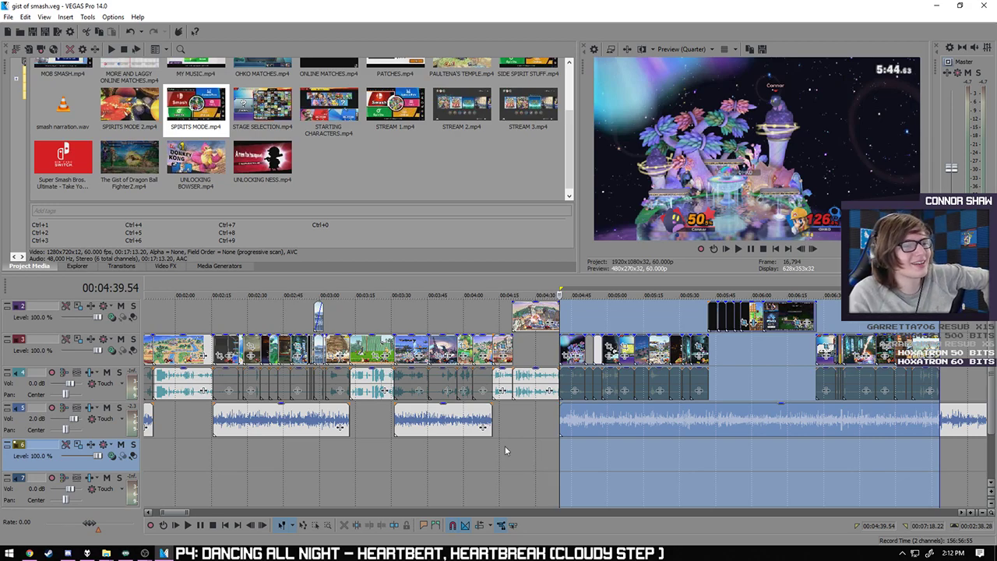
scroll(506, 460, down, 5)
click(420, 476)
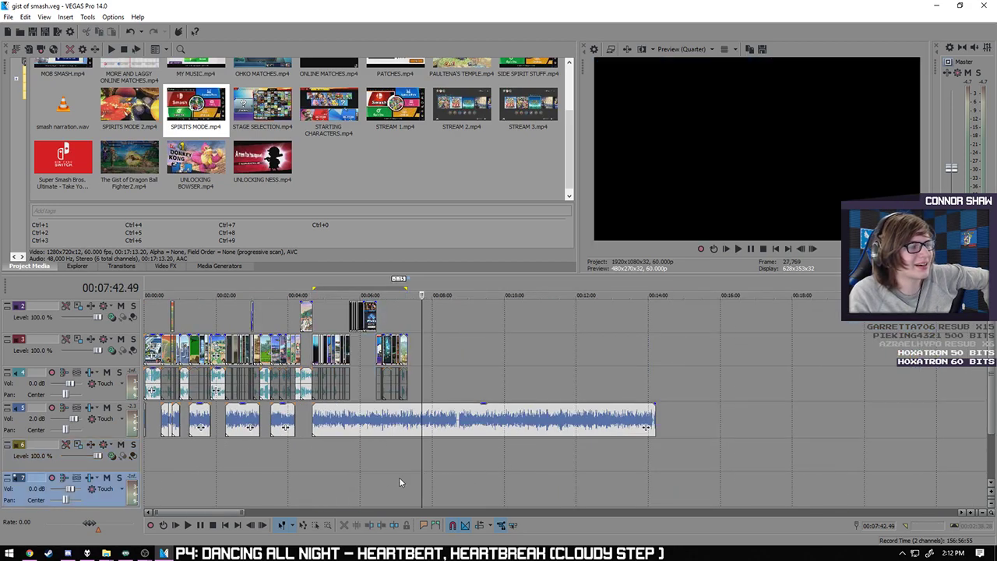
click(315, 473)
scroll(446, 452, up, 5)
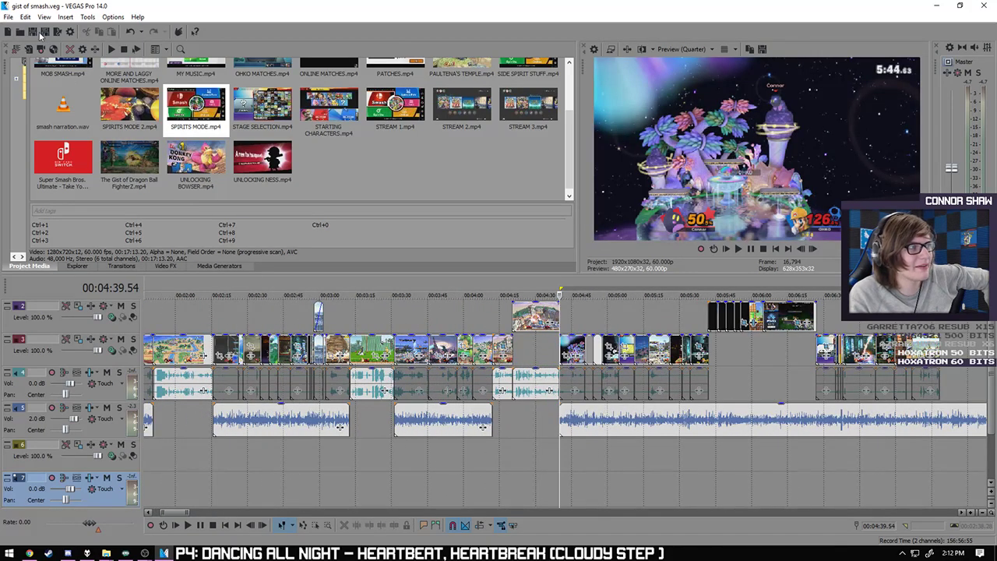
- Play the edit from the start of the project and stop at about 00:04:22.52
click(225, 525)
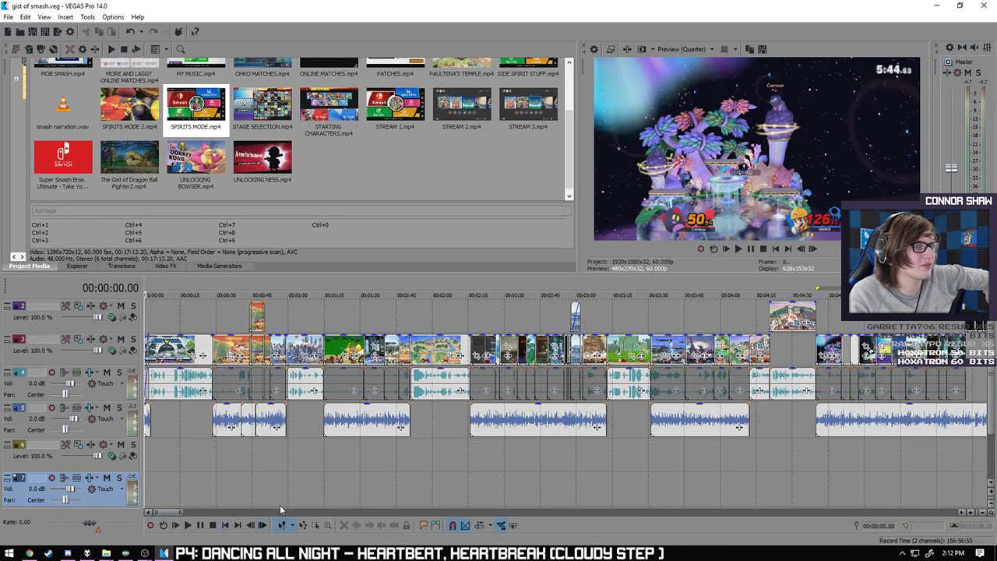
click(188, 525)
scroll(341, 500, up, 3)
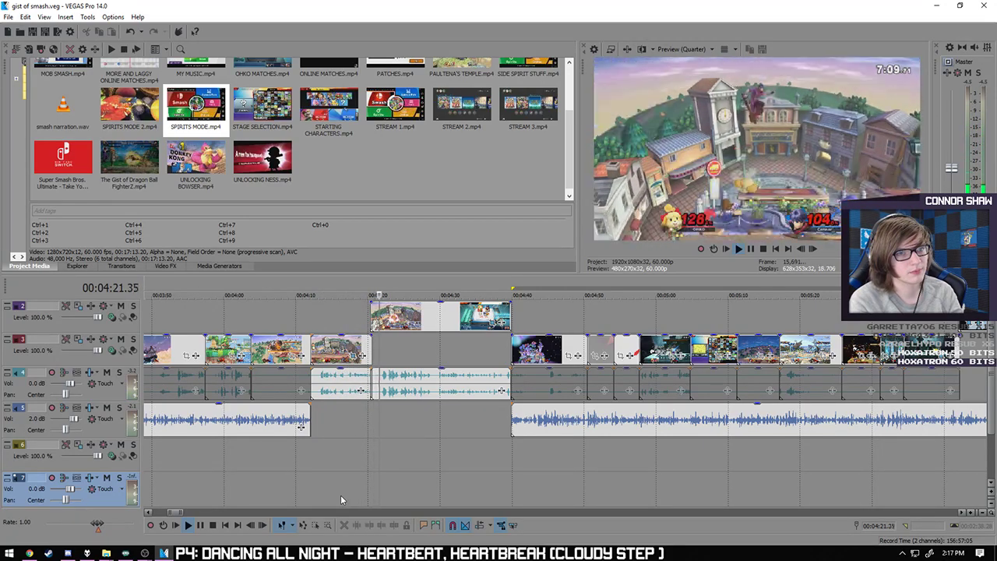
key(Return)
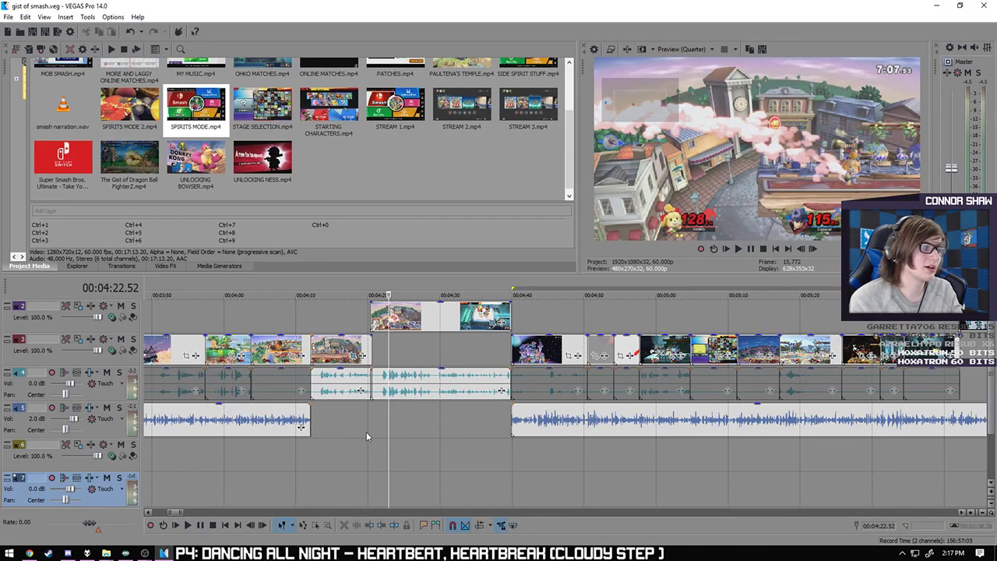
- Inspect frame by frame the overlap near 00:04:20.20, where the battle footage changes from track 3 to track 2
click(366, 431)
scroll(483, 426, up, 5)
click(603, 421)
key(Right)
key(Right)
key(Right)
key(Right)
key(Right)
key(Right)
key(Right)
key(Right)
key(Right)
key(Right)
key(Right)
key(Right)
key(Right)
key(Right)
key(Right)
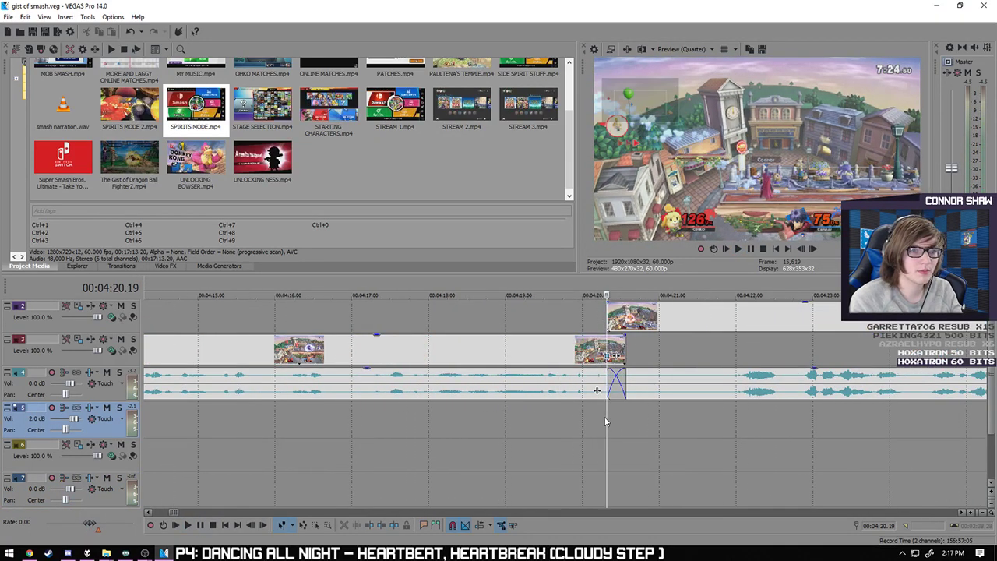
scroll(602, 419, up, 3)
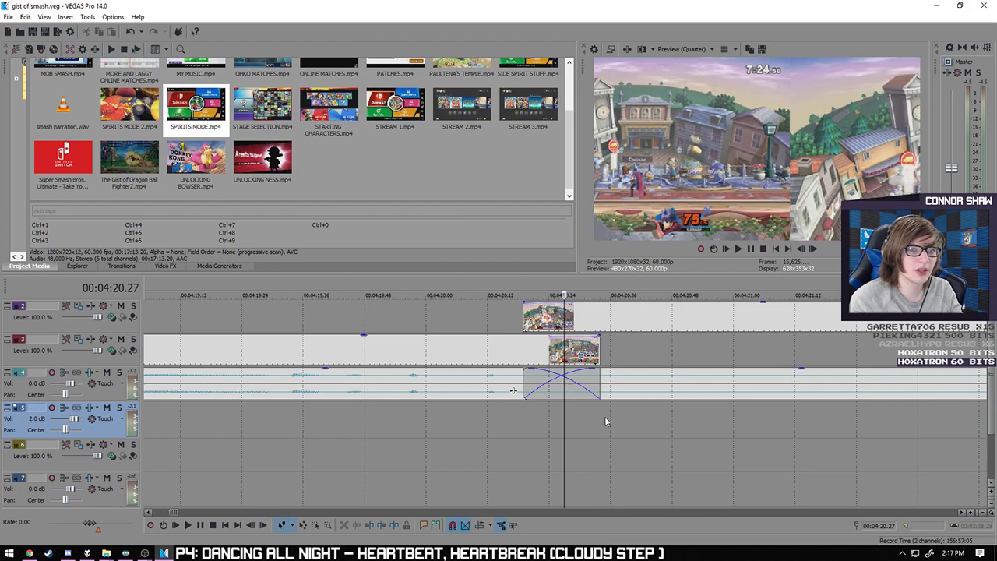
click(519, 425)
key(Right)
key(Right)
key(Right)
key(Right)
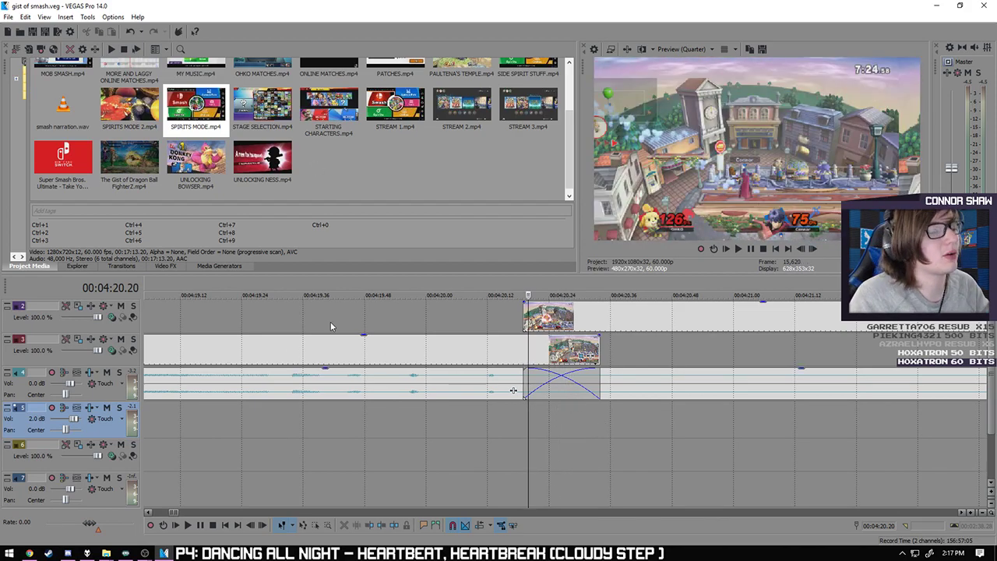
- Play the edit from 00:04:20.20 to just past the start of the following section at about 00:04:40
click(187, 527)
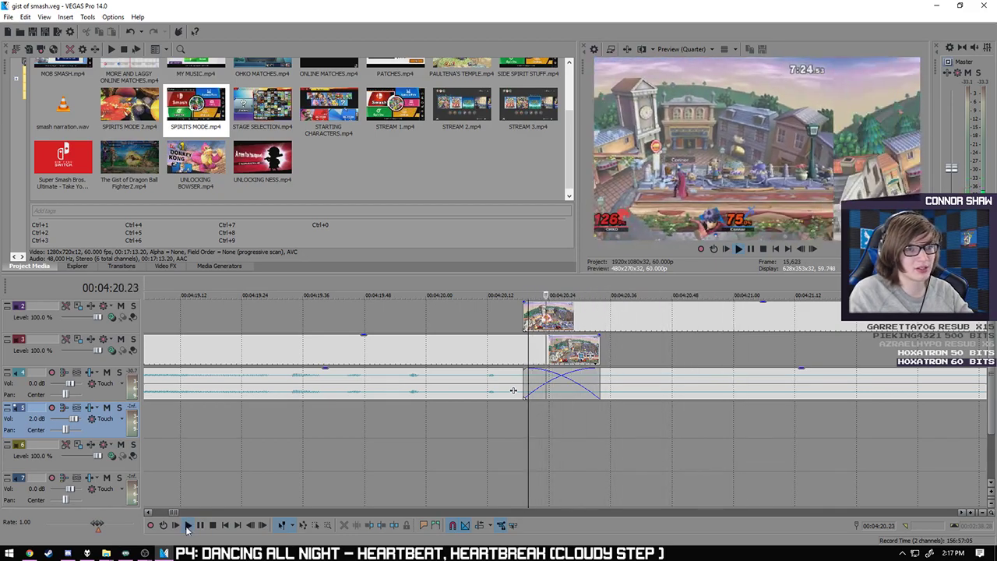
scroll(550, 482, down, 1)
scroll(546, 477, down, 1)
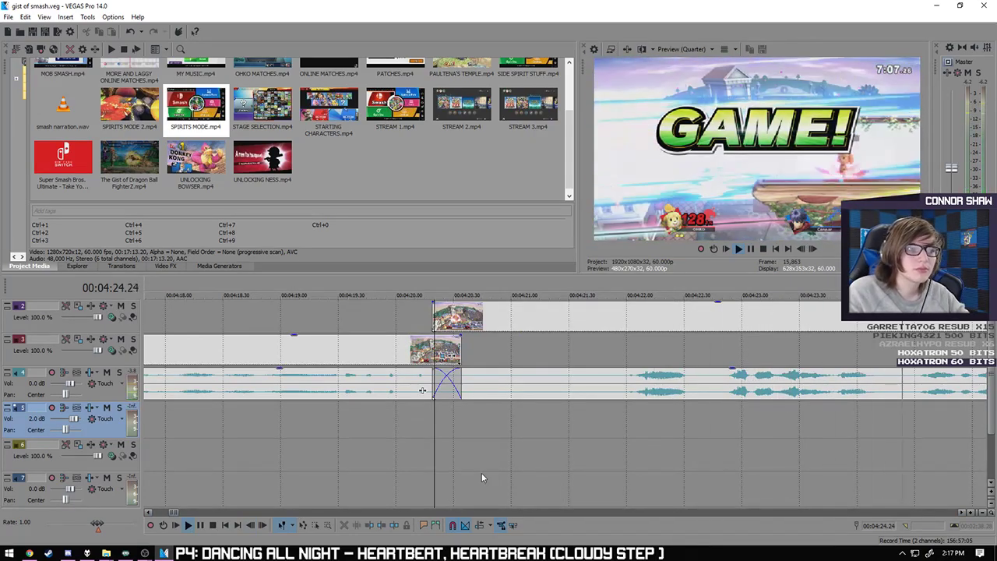
scroll(481, 470, down, 3)
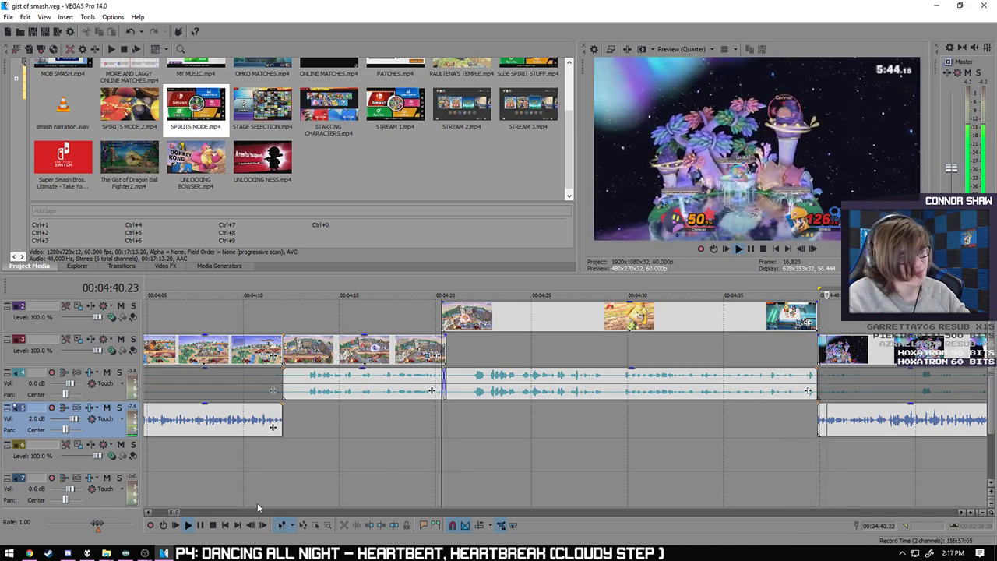
key(space)
- Locate the point just before the last sound in the battle arena clip on track 2 and split it at 00:04:39.21
click(799, 422)
scroll(787, 436, up, 6)
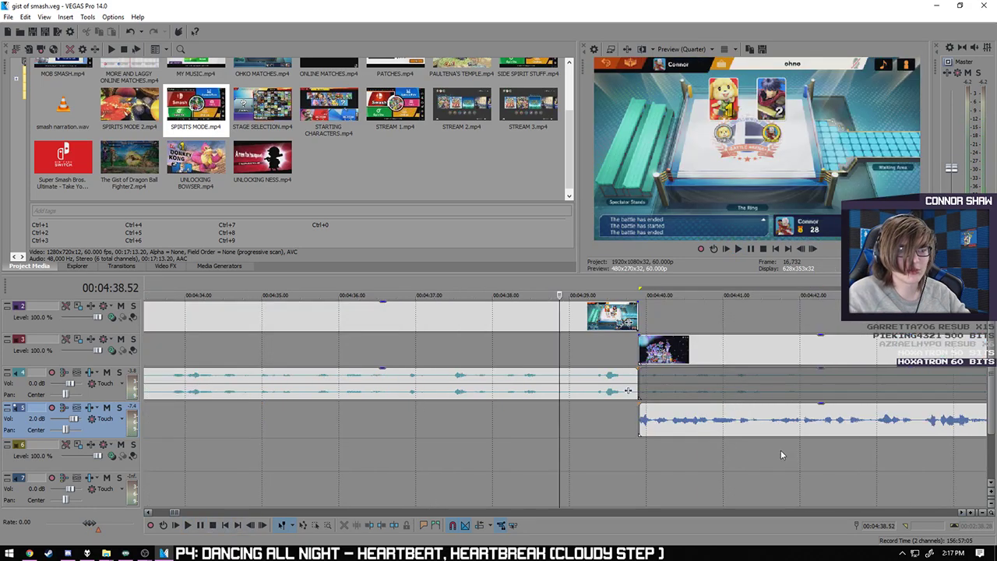
click(668, 325)
click(187, 526)
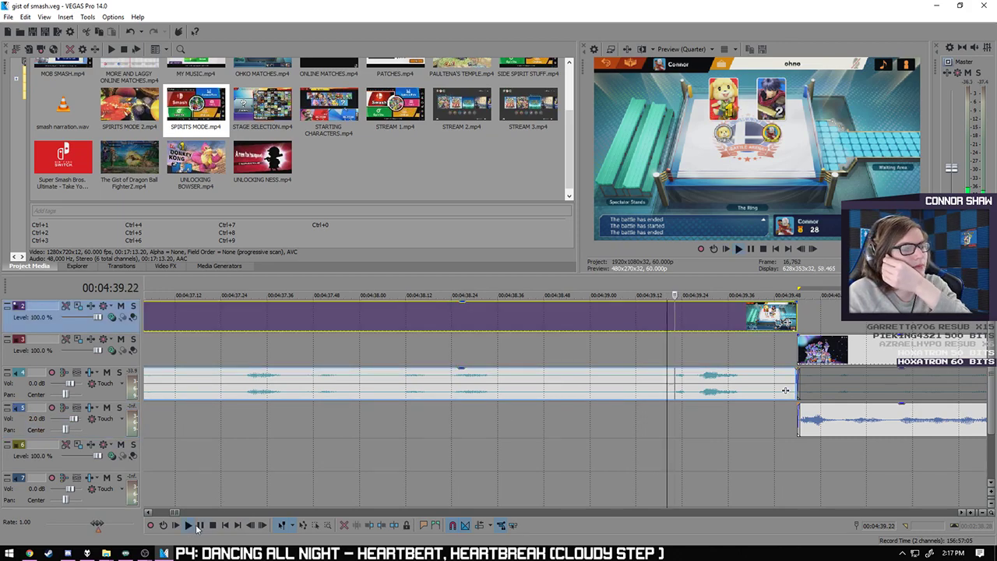
click(199, 526)
scroll(613, 390, up, 3)
key(space)
click(187, 526)
click(200, 526)
click(457, 321)
key(s)
scroll(479, 325, up, 3)
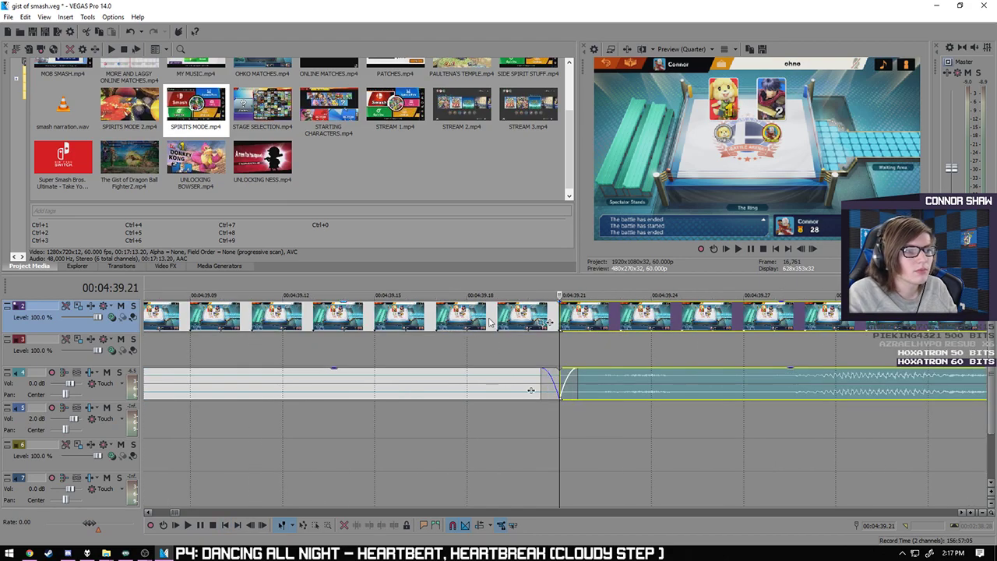
- Crop the short arena segment after 00:04:39.21 to Isabelle's face, with a width of 148.3 and height of 83.4
right_click(557, 319)
click(600, 257)
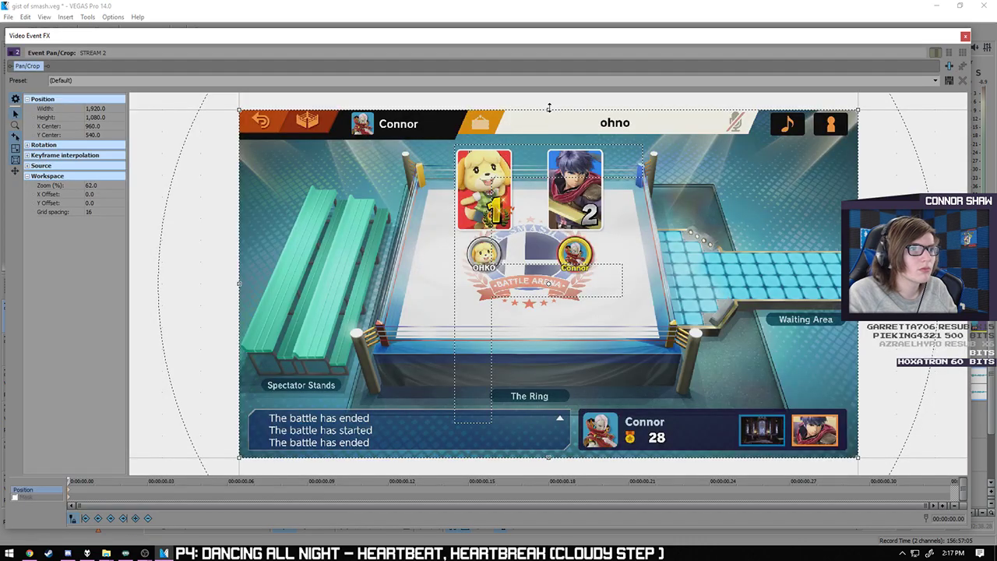
drag(550, 107, 485, 170)
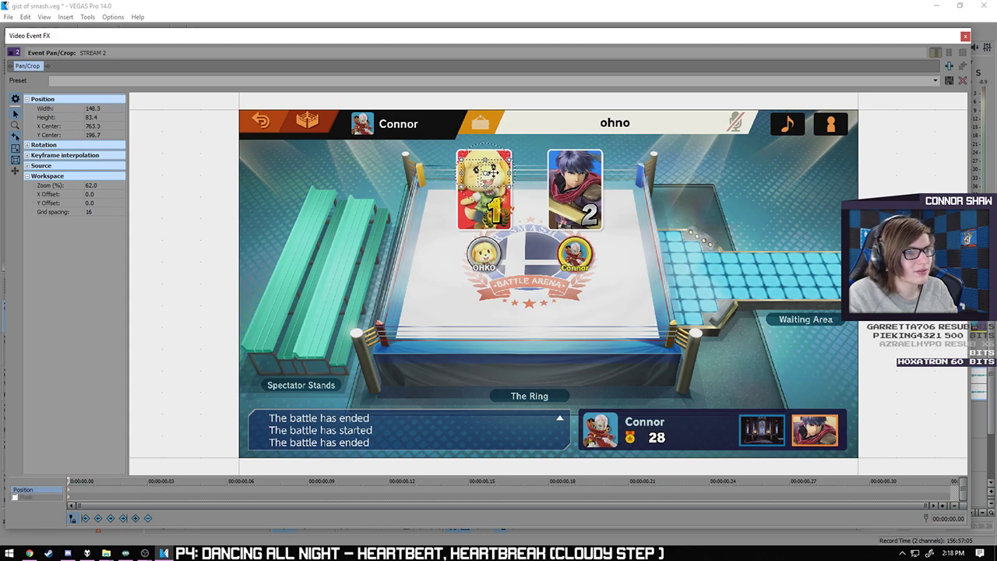
click(966, 36)
- Preview the face zoom several times from just before 00:04:39.21 and save the project
click(502, 352)
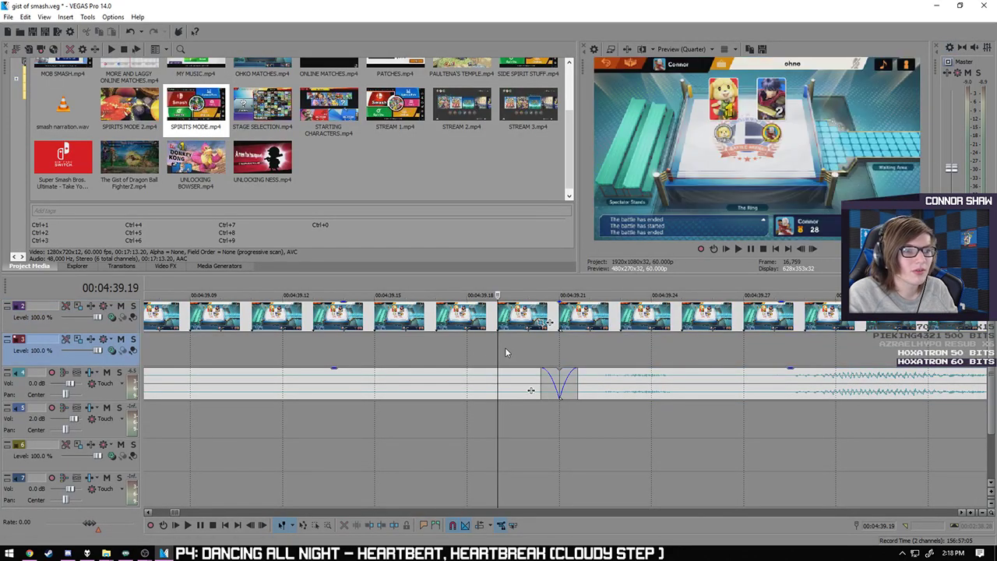
click(189, 526)
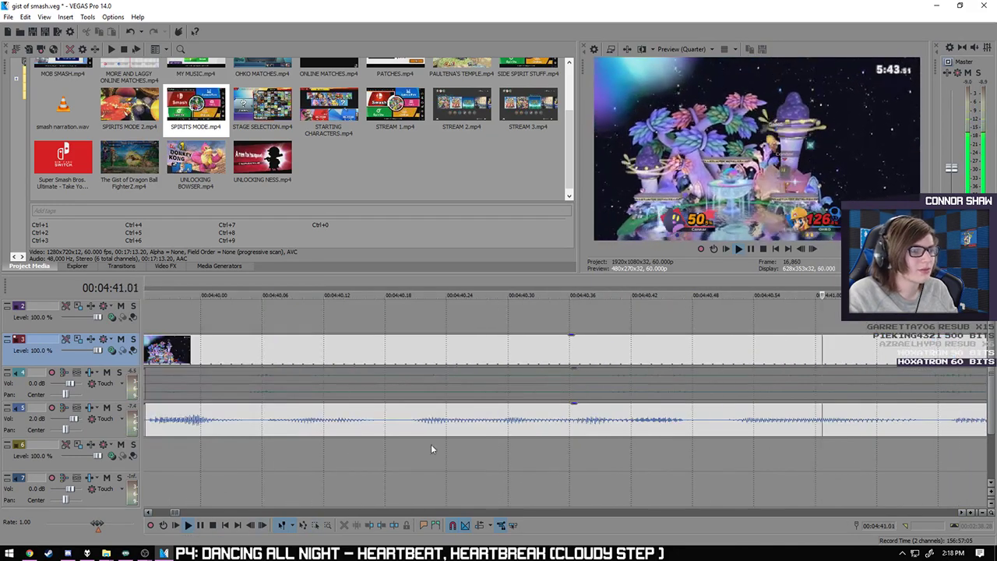
scroll(350, 468, down, 5)
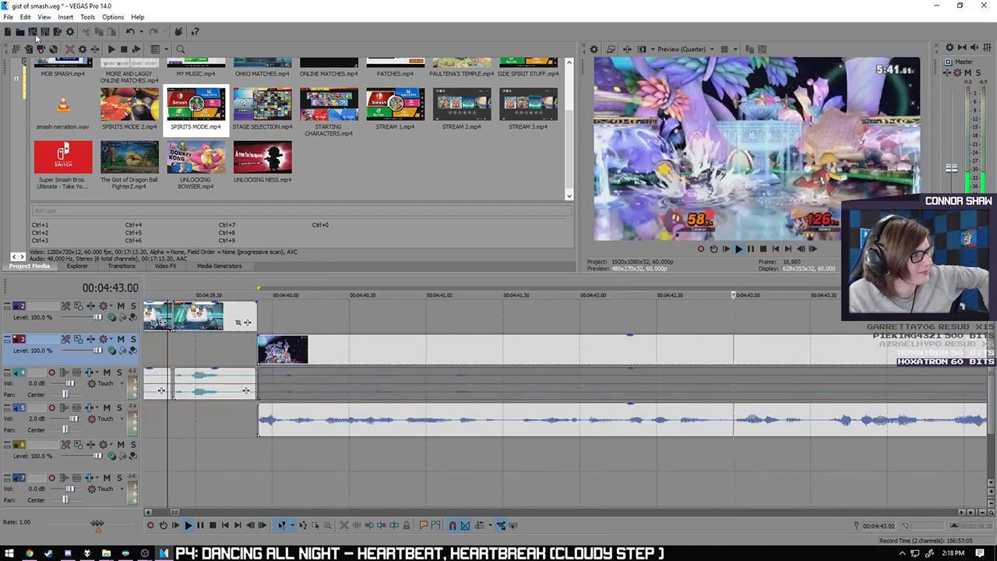
click(188, 525)
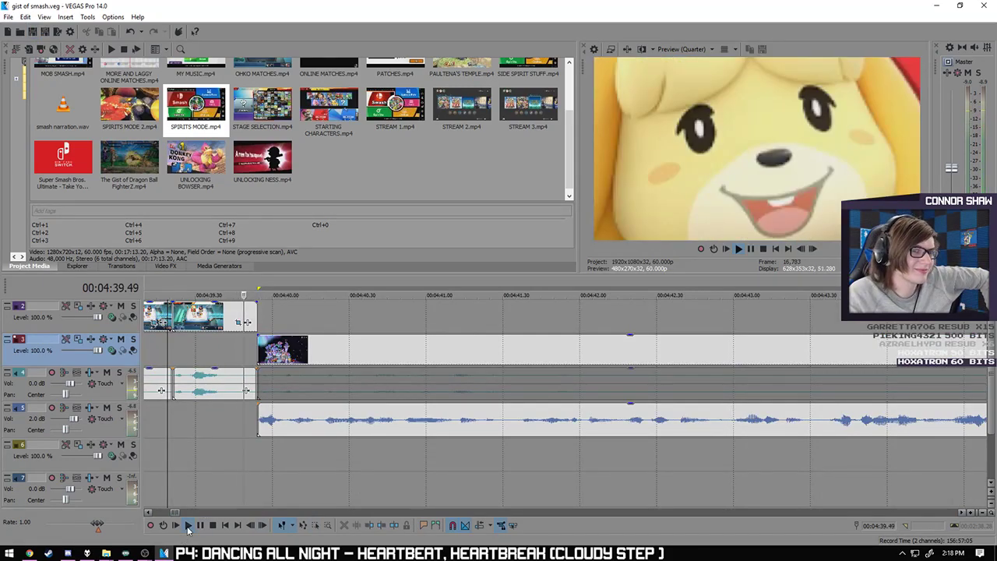
click(181, 525)
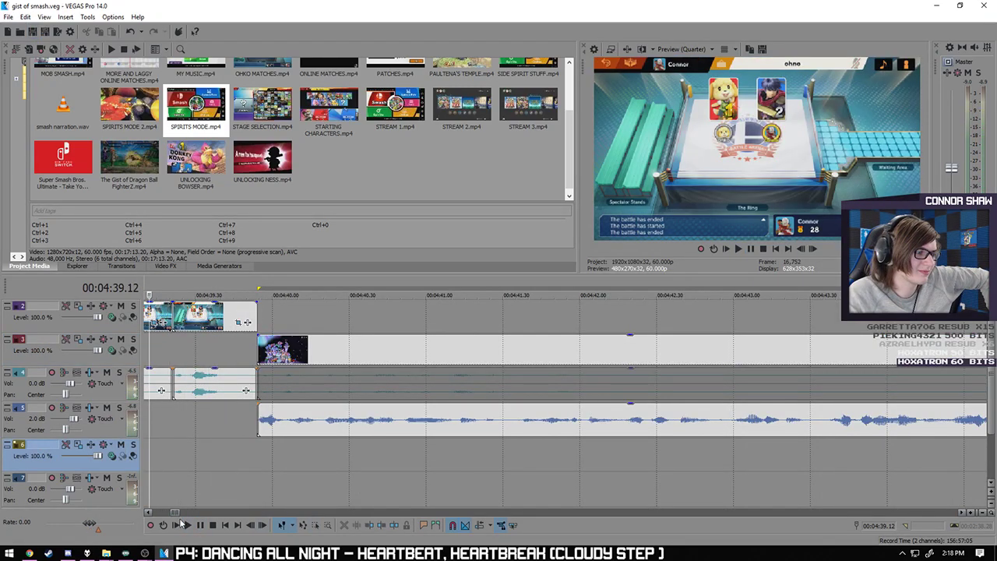
click(187, 525)
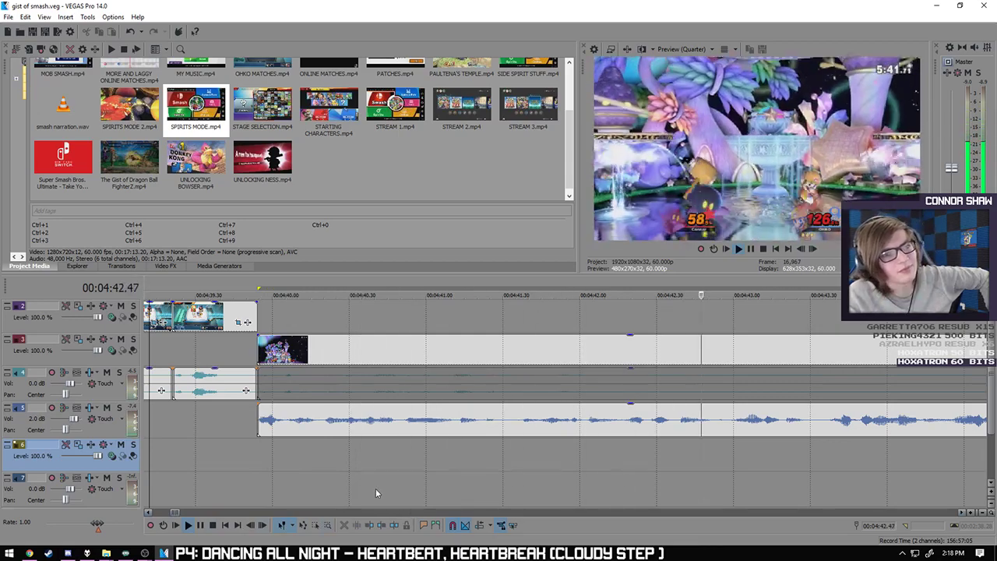
click(204, 526)
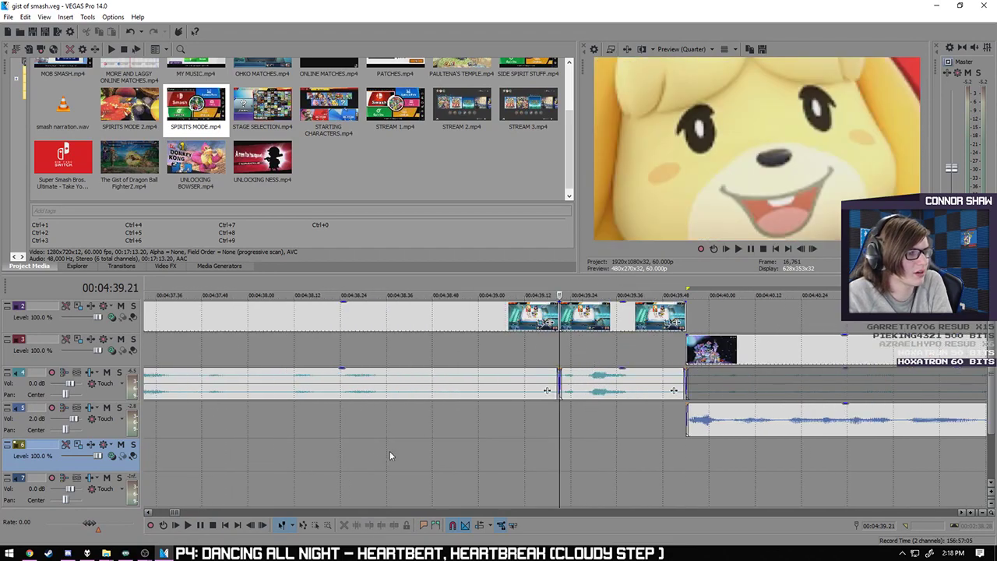
- Remove the audio fade-out and fade-in on either side of the track 4 split at 00:04:39.21
scroll(549, 423, up, 5)
click(537, 374)
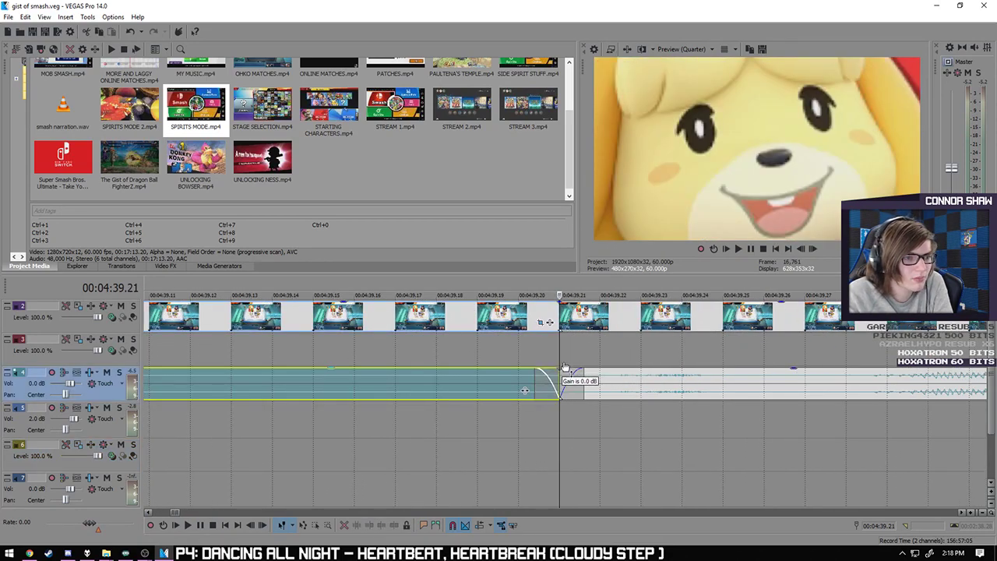
drag(536, 373, 561, 374)
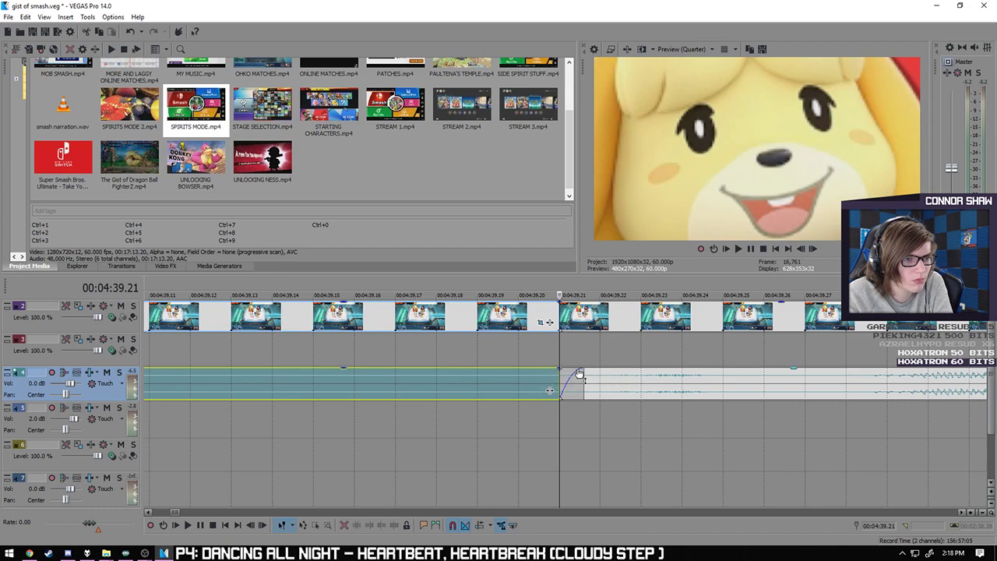
click(580, 375)
scroll(584, 452, down, 5)
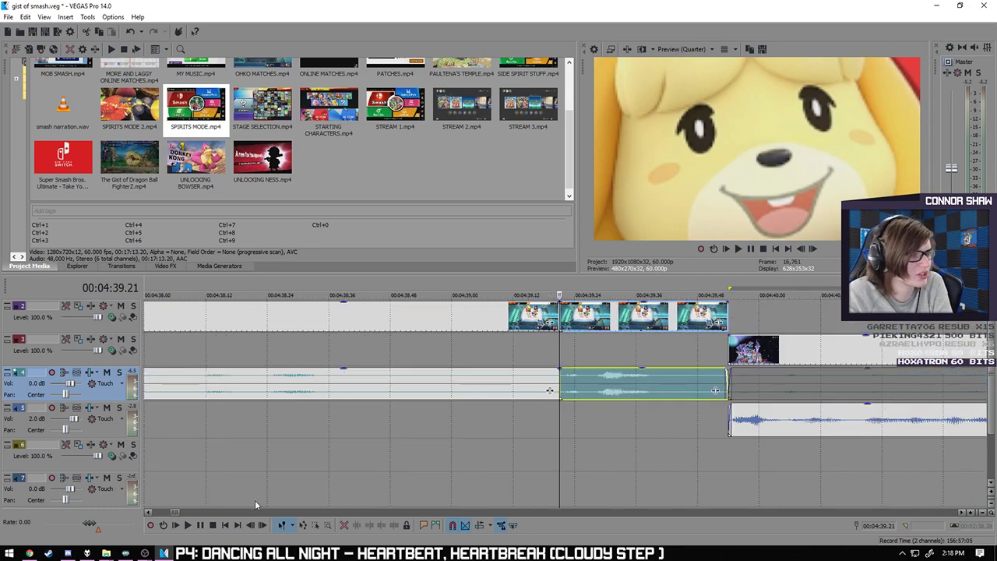
- Play the edit from the face zoom at 00:04:39.21 to about 00:05:28.37
click(188, 526)
scroll(545, 500, down, 3)
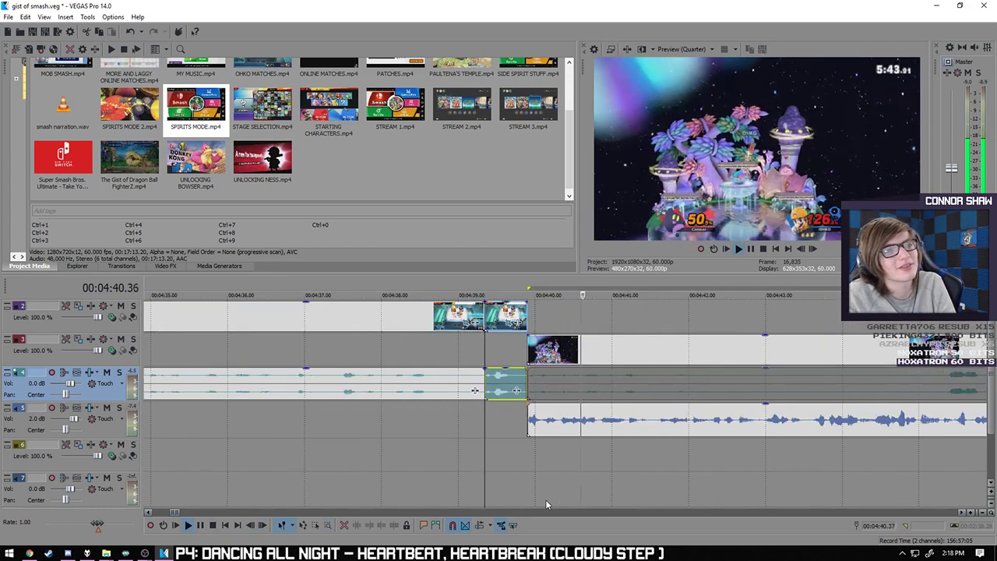
scroll(544, 470, down, 3)
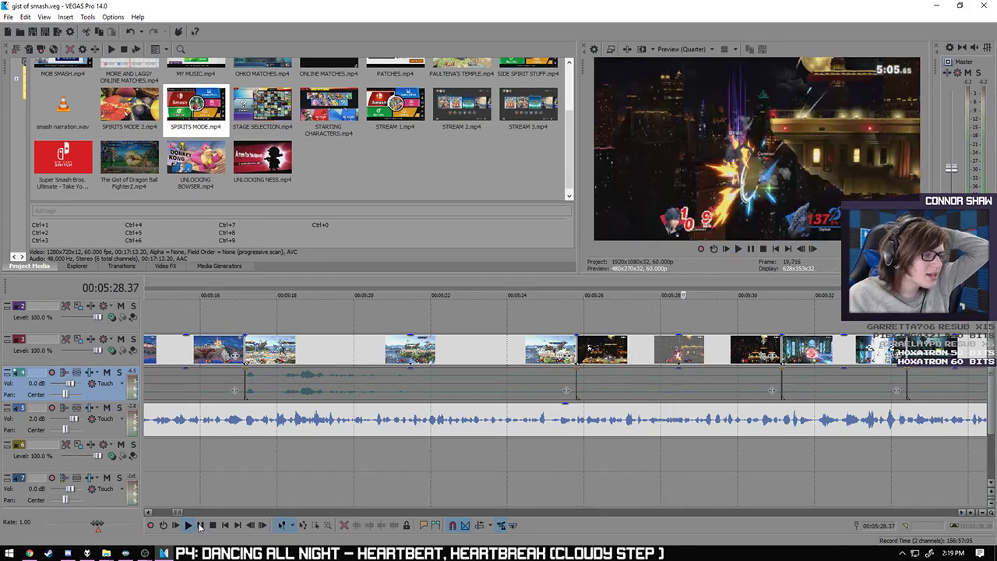
- Play the OHKO match clip again and place the playhead at 00:05:21.24, where the fighter is knocked off the stage
click(361, 459)
click(187, 525)
click(201, 526)
scroll(441, 379, up, 3)
click(523, 393)
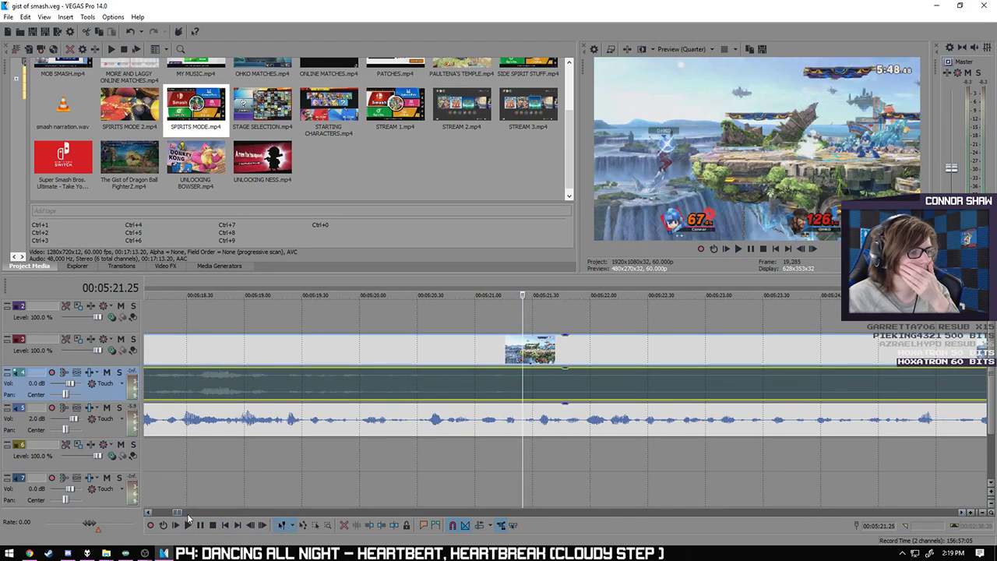
key(Return)
key(Return)
click(521, 389)
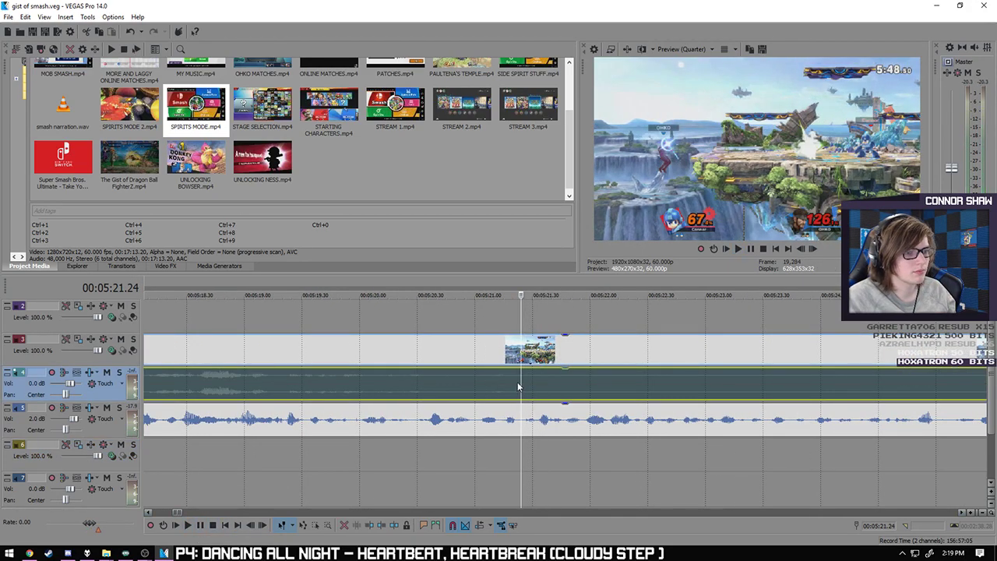
- Keyframe a zoom in the OHKO match clip's pan/crop from full frame to 960 × 540 at 00:00:04.34, centred at X 480, Y 810
right_click(522, 350)
click(546, 267)
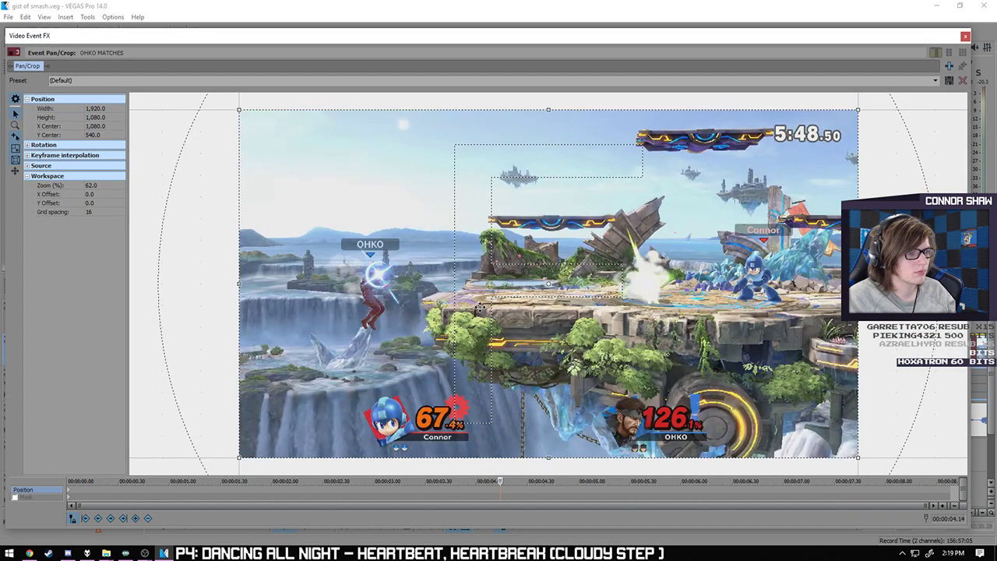
drag(480, 309, 466, 307)
scroll(503, 496, up, 5)
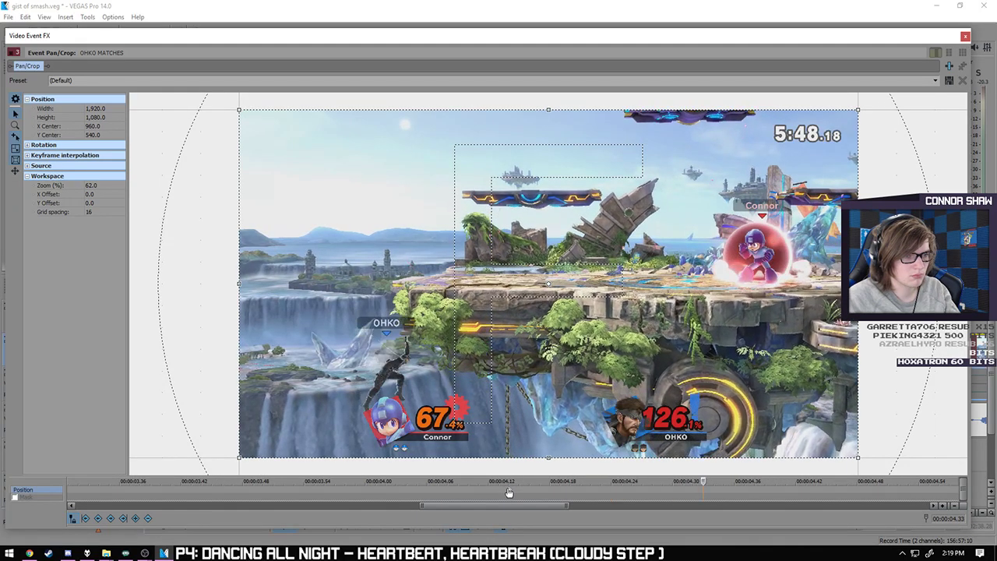
drag(548, 109, 548, 197)
drag(572, 269, 427, 355)
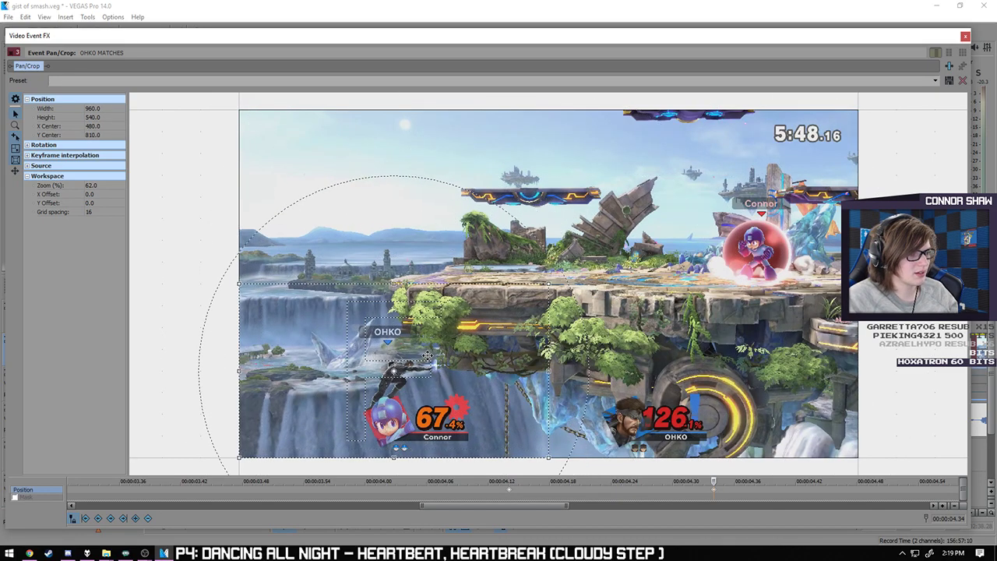
click(966, 36)
- Play the new zoom on the falling fighter to about 00:05:24.15 and return the playhead to 00:05:22.22
click(198, 527)
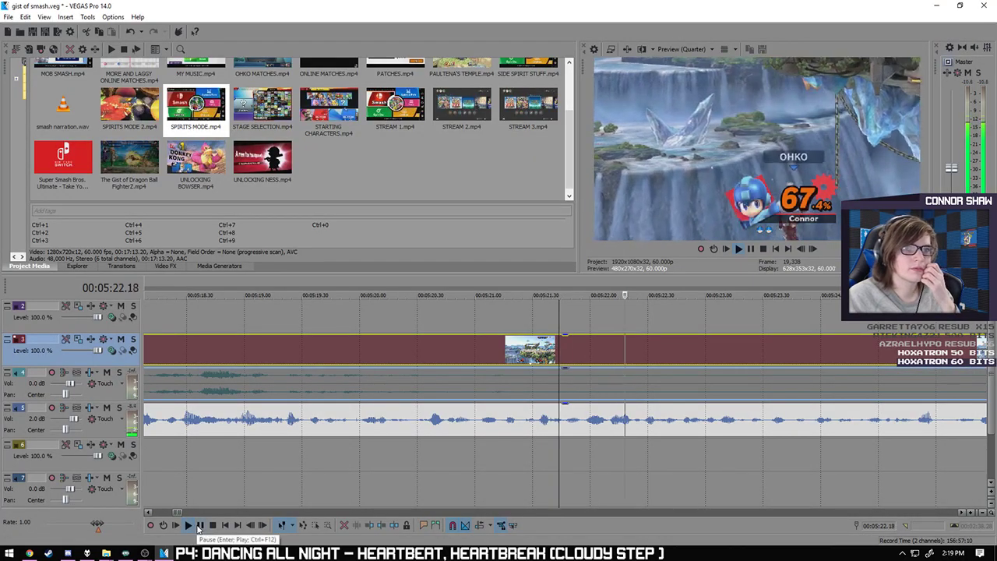
click(200, 527)
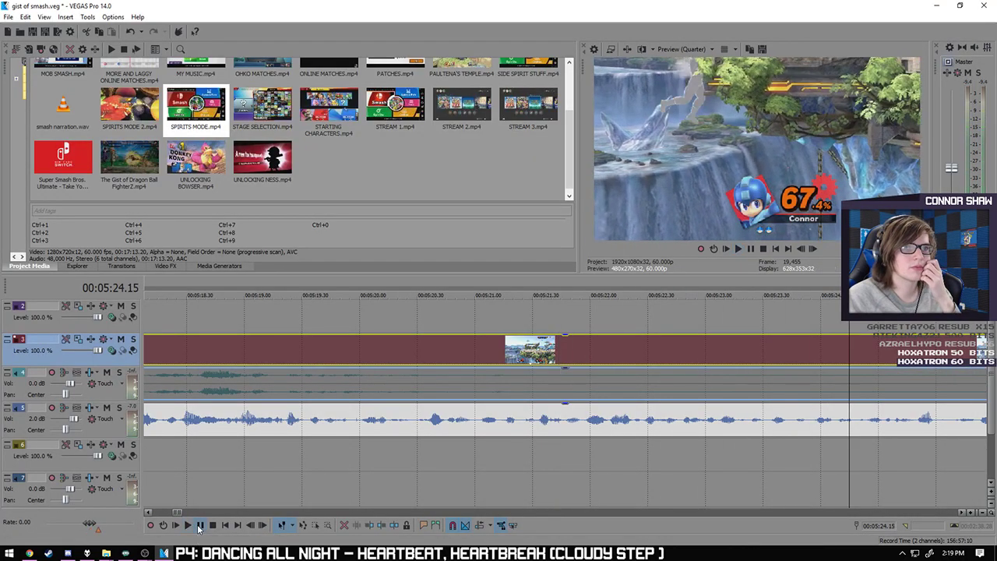
scroll(553, 449, down, 3)
right_click(467, 384)
click(456, 361)
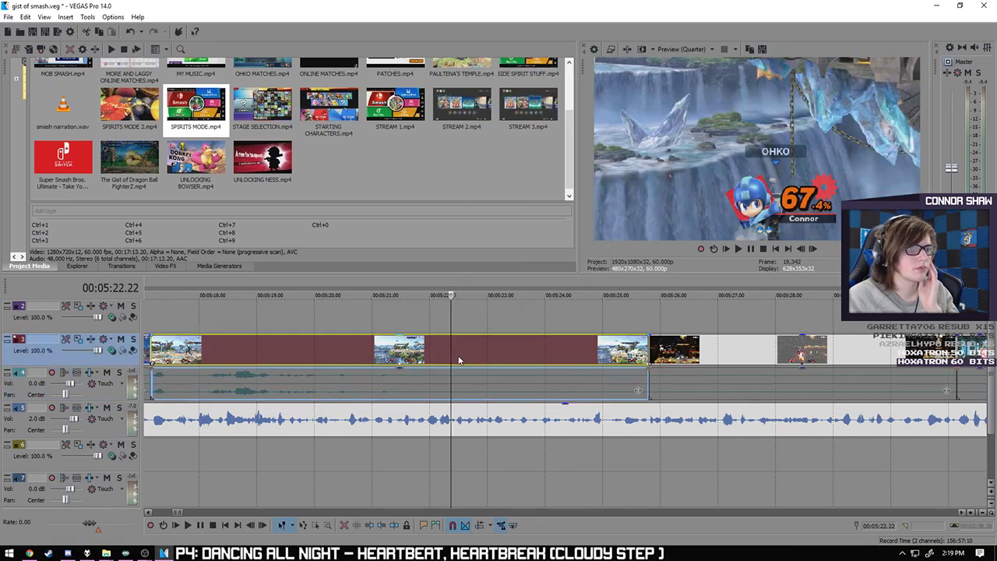
- Add a pan/crop keyframe at 00:00:06.03 in the OHKO match clip, centring the frame at X 600, Y 810
right_click(455, 361)
click(510, 259)
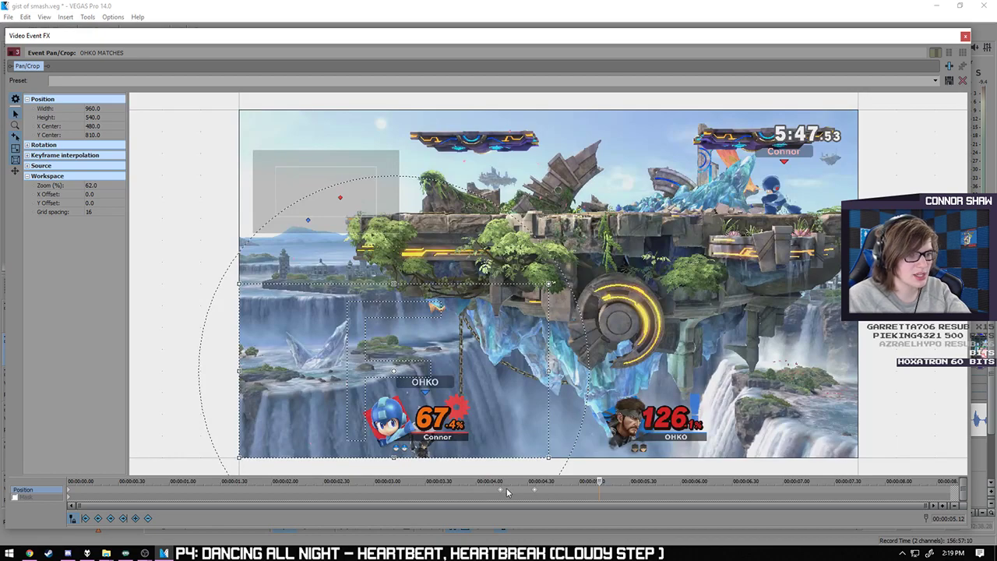
mouse_move(565, 496)
mouse_down()
mouse_move(557, 492)
mouse_move(568, 492)
mouse_up()
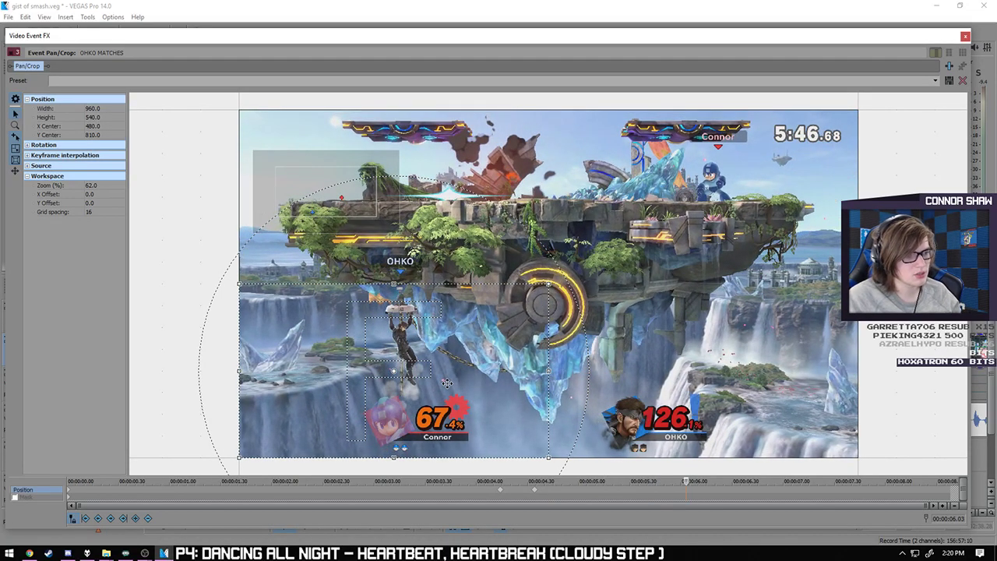
drag(445, 383, 450, 386)
key(Right)
key(Right)
key(Left)
key(space)
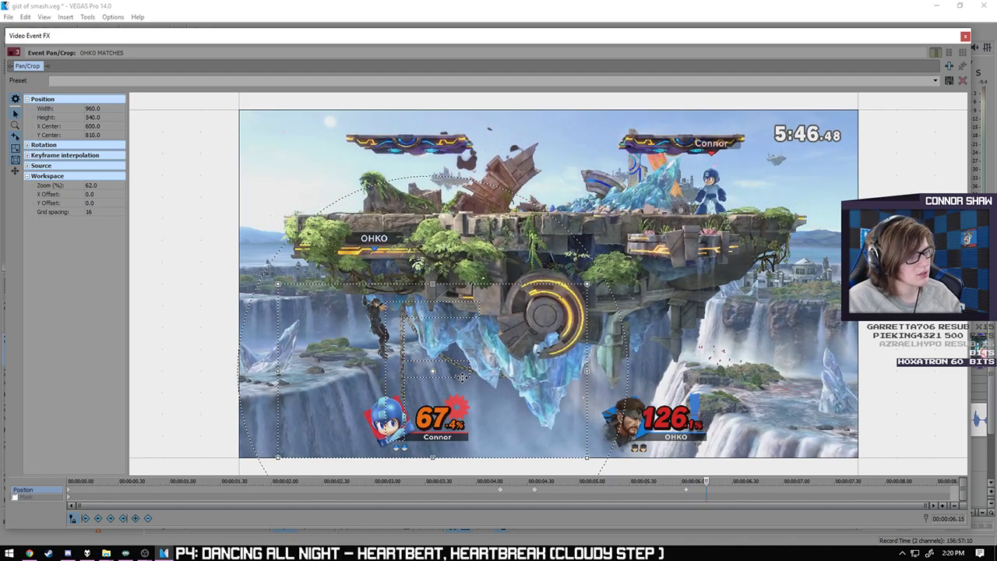
- Add a crop keyframe at 00:00:06.15 centred at X 482.3, Y 653.6 and return the 00:00:06.03 keyframe to X 480
drag(460, 376, 415, 326)
click(688, 493)
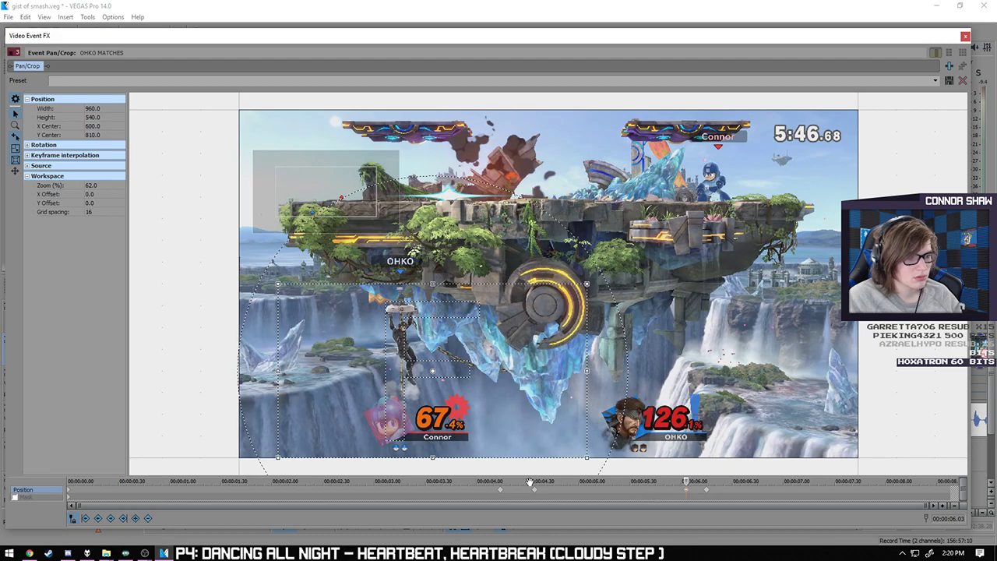
click(544, 497)
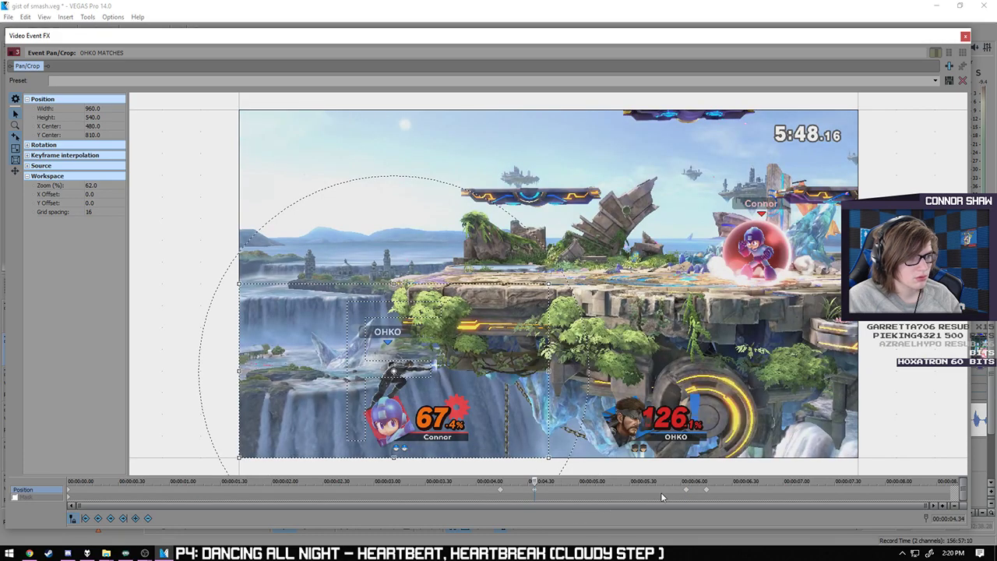
click(686, 499)
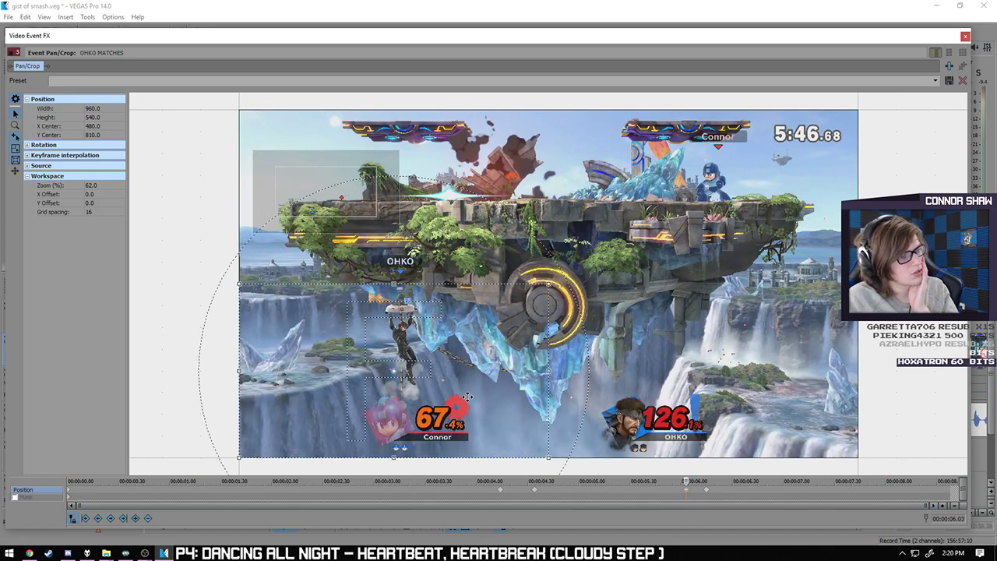
click(707, 494)
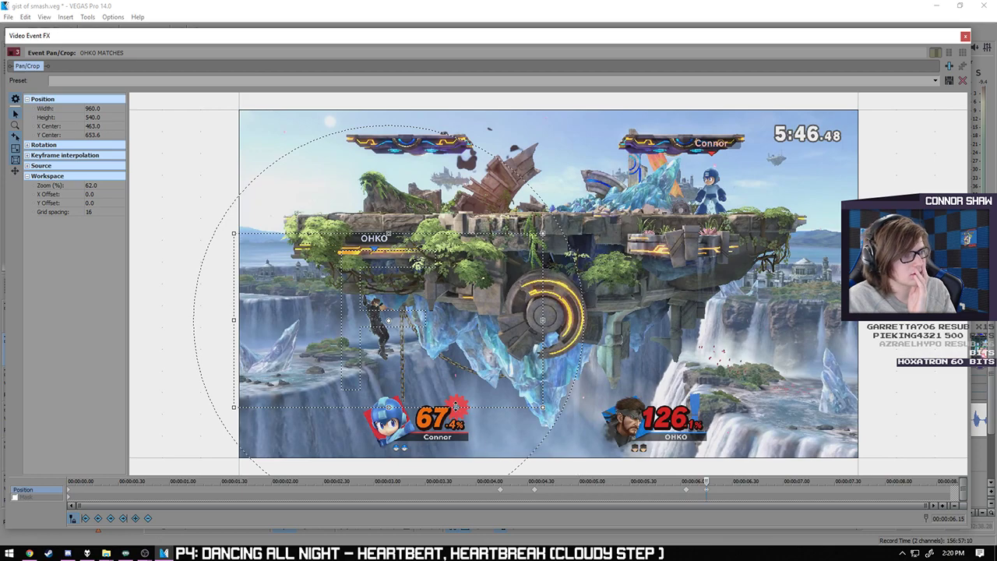
drag(455, 343, 459, 343)
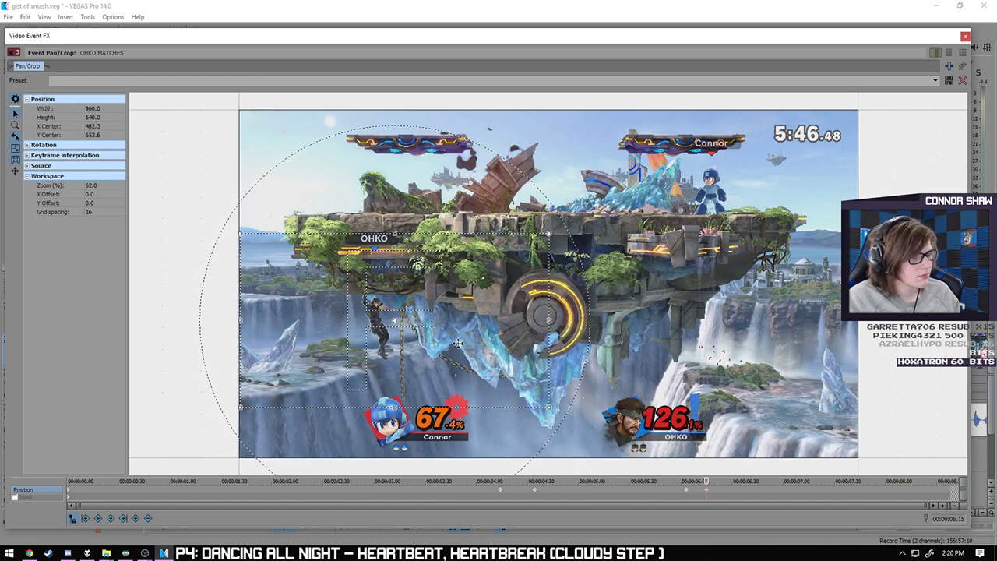
- Keyframe the crop at 00:00:06.31 to centre X 480.7, Y 568.2, then reposition it twice more up to 00:00:08.38 to follow the fighter
drag(706, 483, 734, 483)
drag(388, 315, 388, 288)
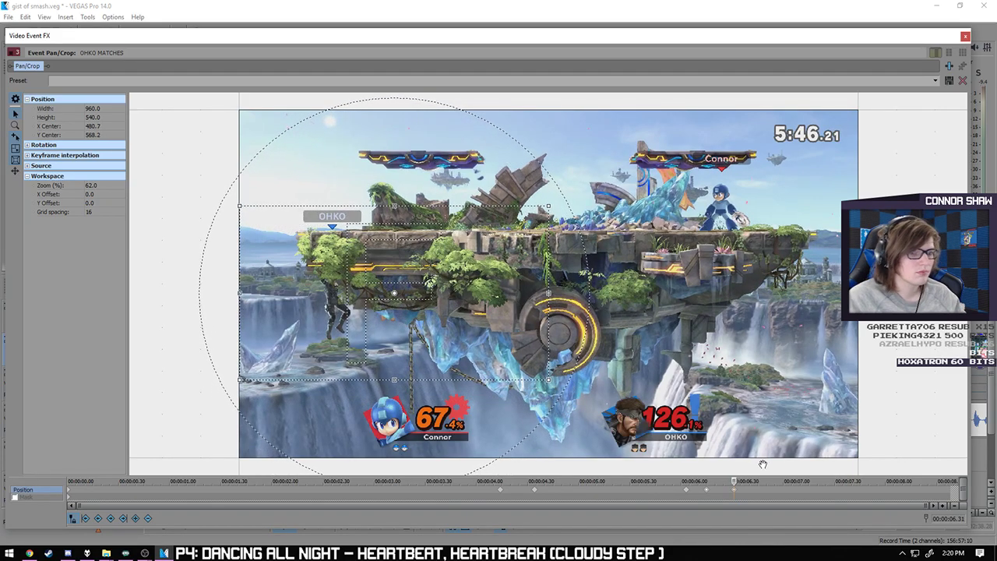
drag(734, 483, 880, 478)
drag(402, 309, 413, 286)
drag(880, 481, 954, 481)
drag(456, 262, 639, 268)
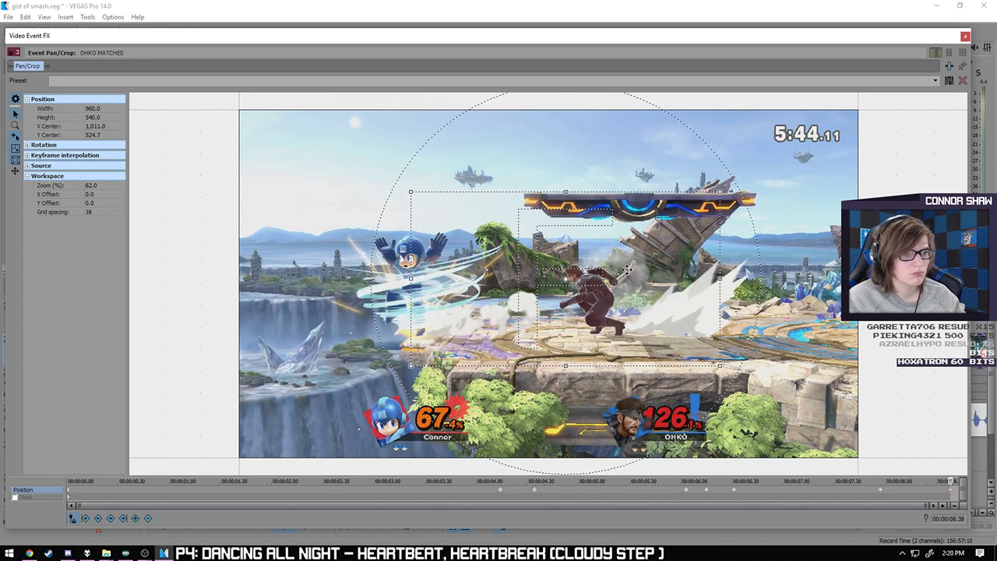
click(966, 36)
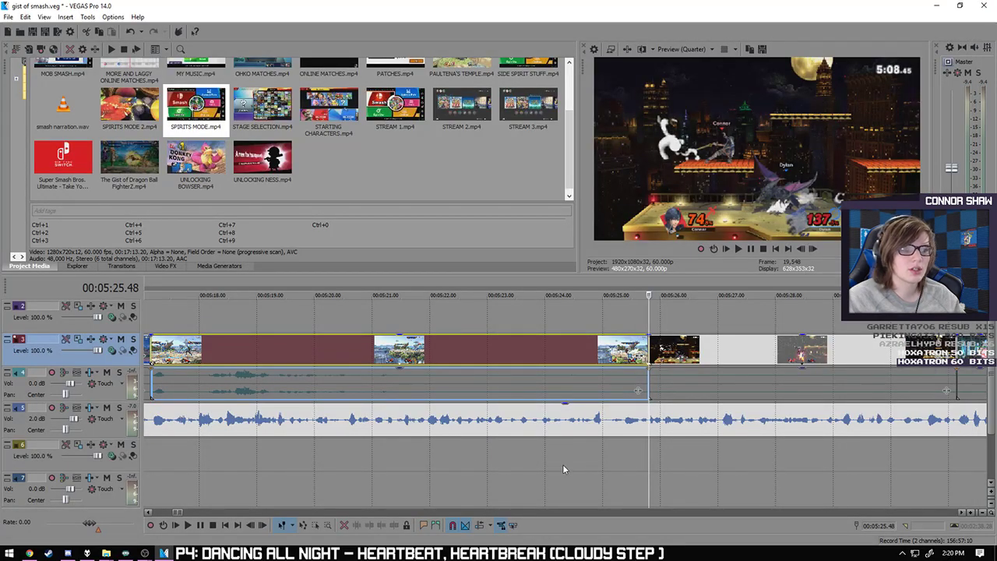
- Save the project and play the re-cropped OHKO match clip from 00:05:17.10 into the night-city clip
scroll(576, 465, down, 2)
click(227, 451)
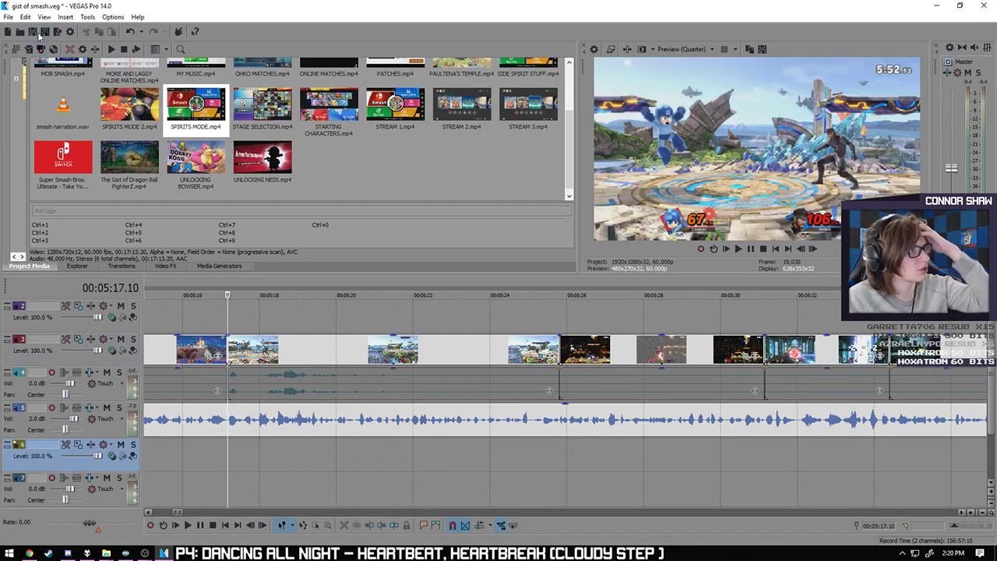
click(189, 526)
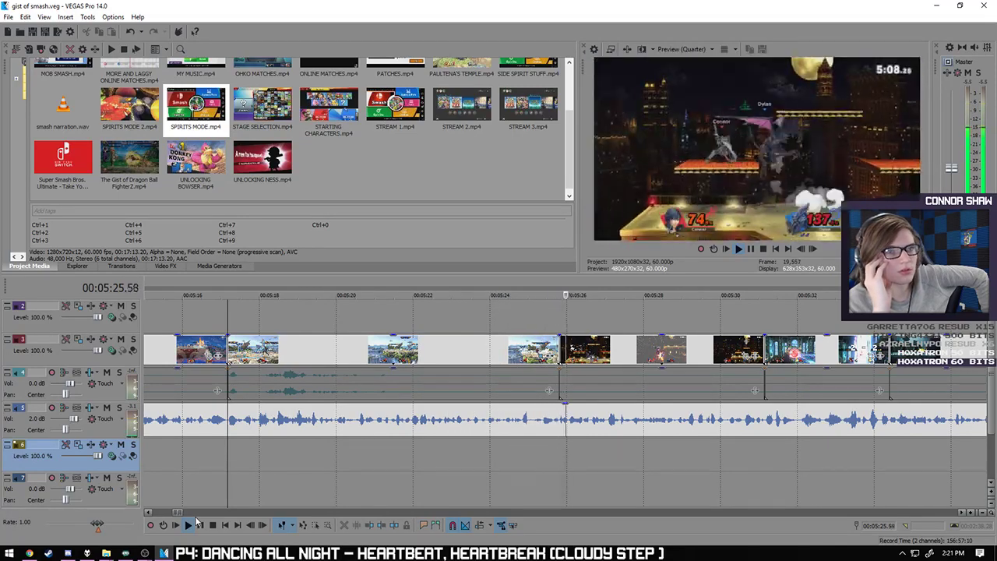
click(189, 526)
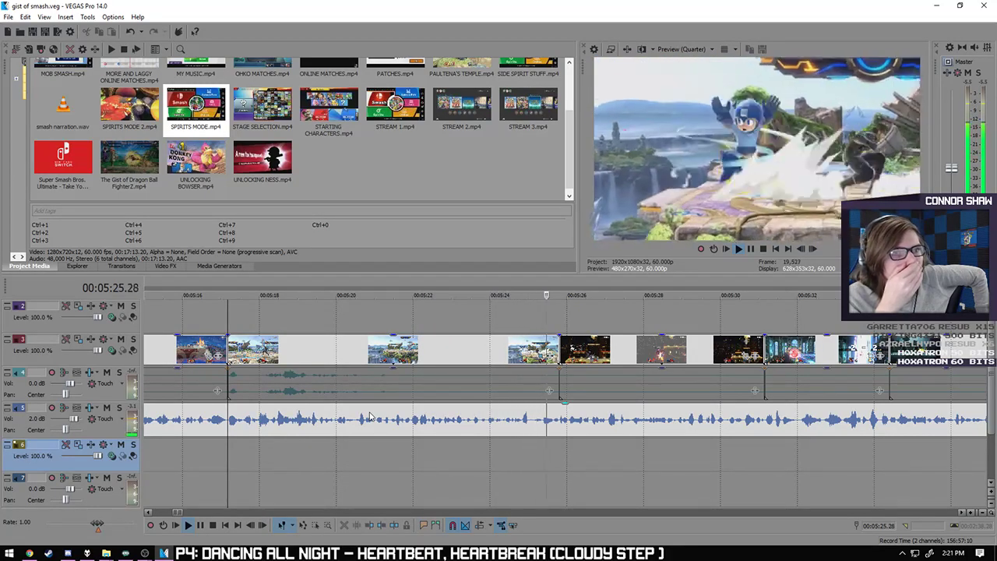
key(Return)
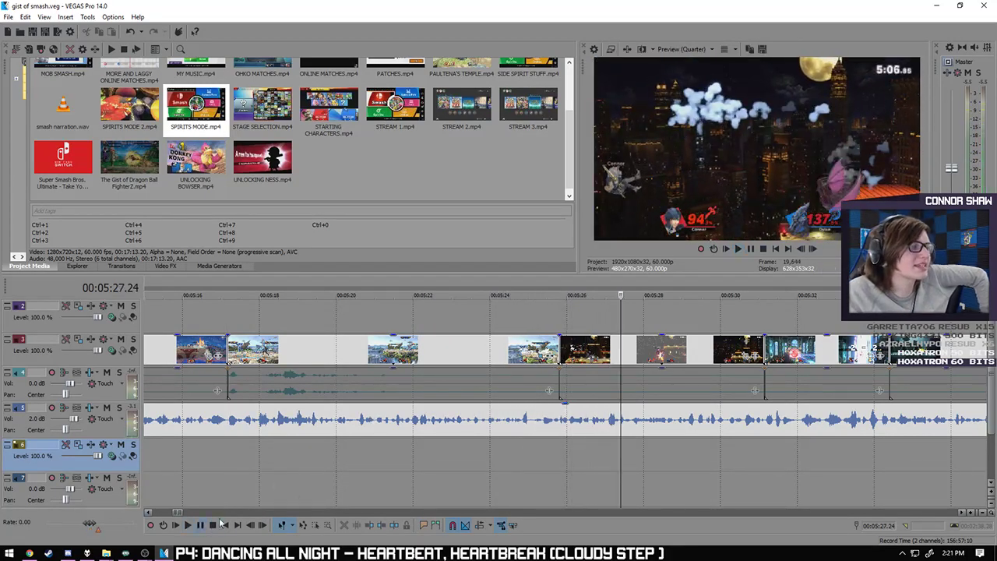
- Play the edit on to about 00:06:41.10 and go back to the start of the temple clip at 00:06:37.09
click(381, 468)
click(188, 525)
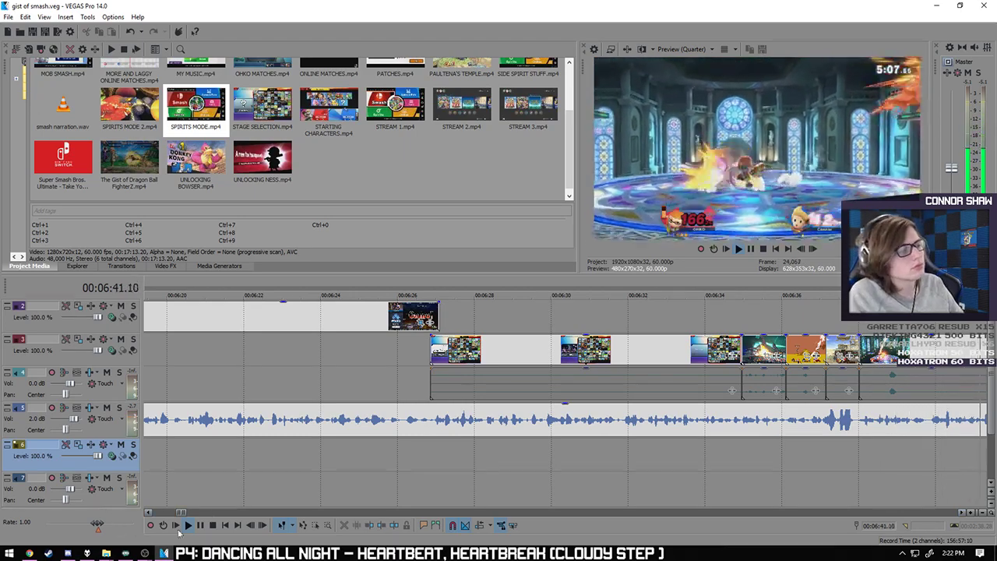
scroll(415, 459, down, 1)
click(434, 458)
scroll(434, 458, up, 4)
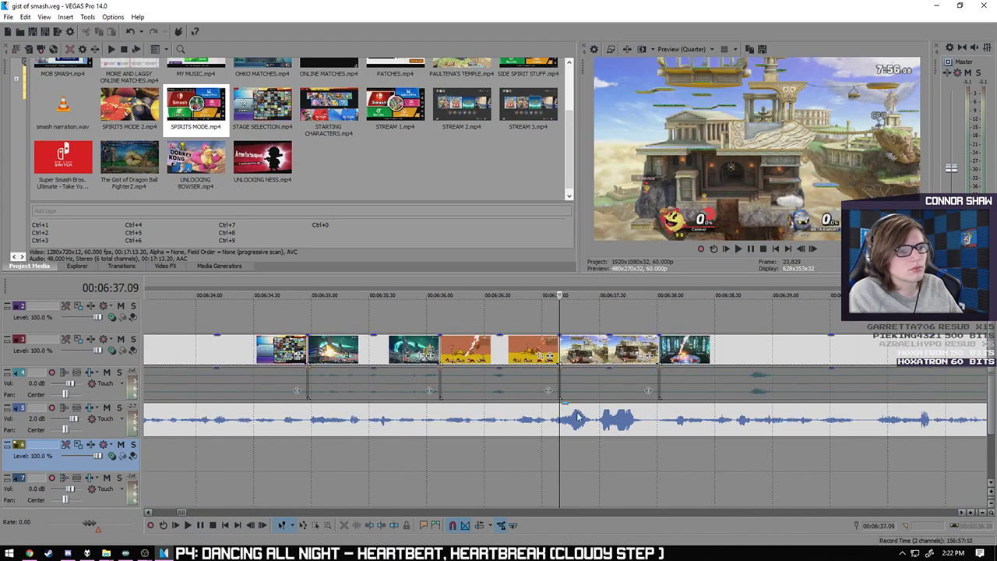
- Crop the temple clip at 00:06:37.09 to 1,730.9 × 973.6, centred at X 958.4, Y 588.4, to hide the timer
click(564, 343)
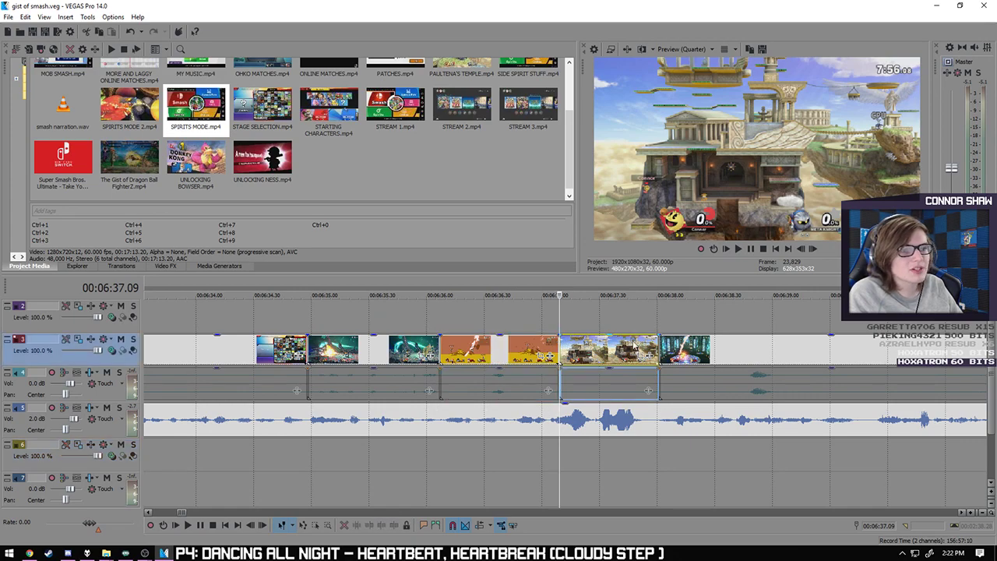
right_click(563, 349)
click(607, 274)
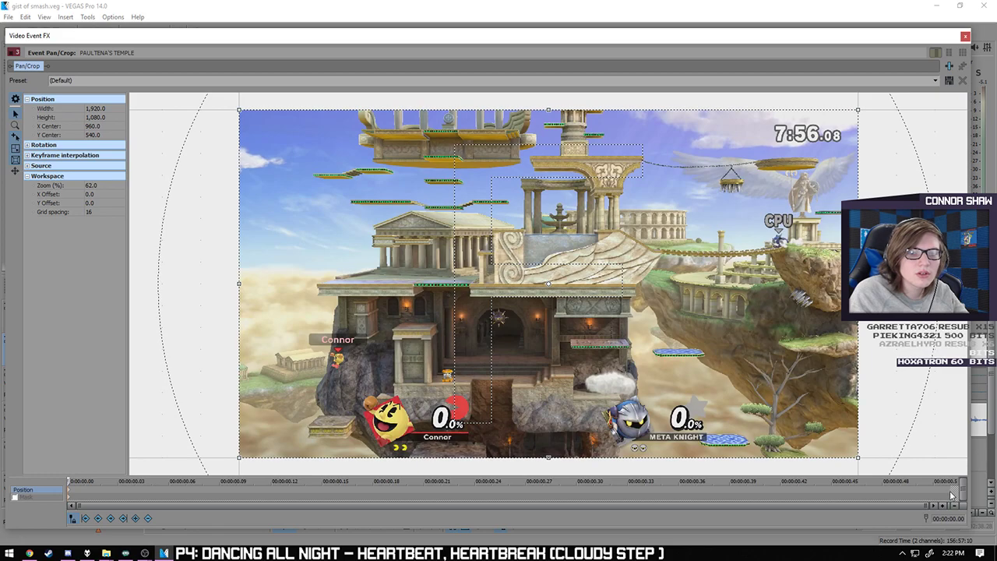
click(952, 492)
click(70, 493)
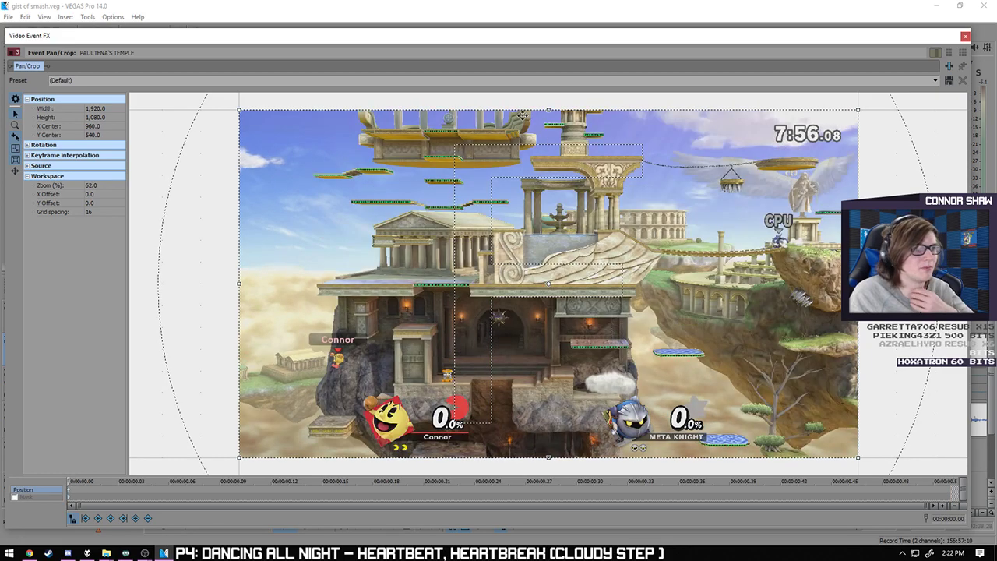
drag(549, 109, 549, 138)
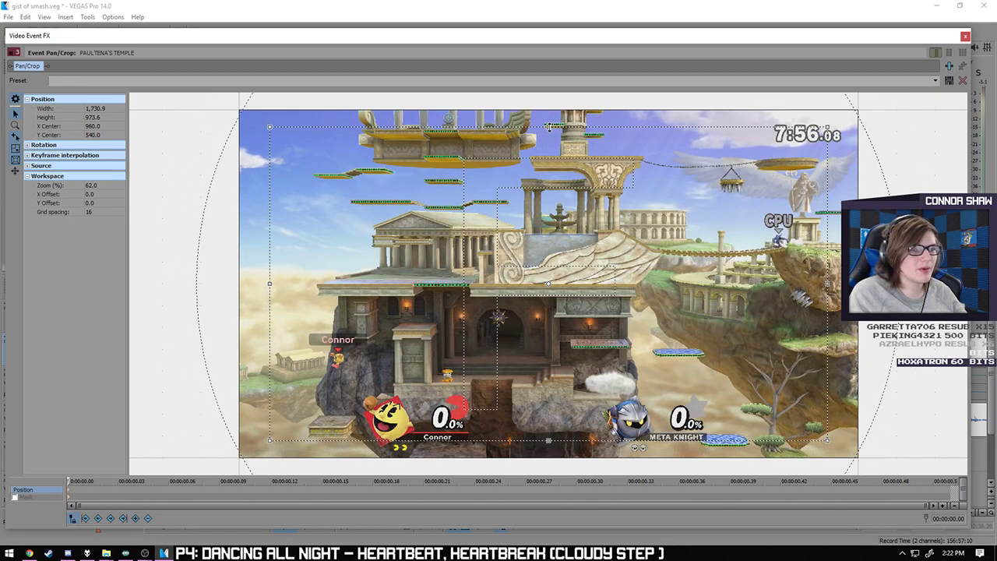
drag(588, 216, 595, 220)
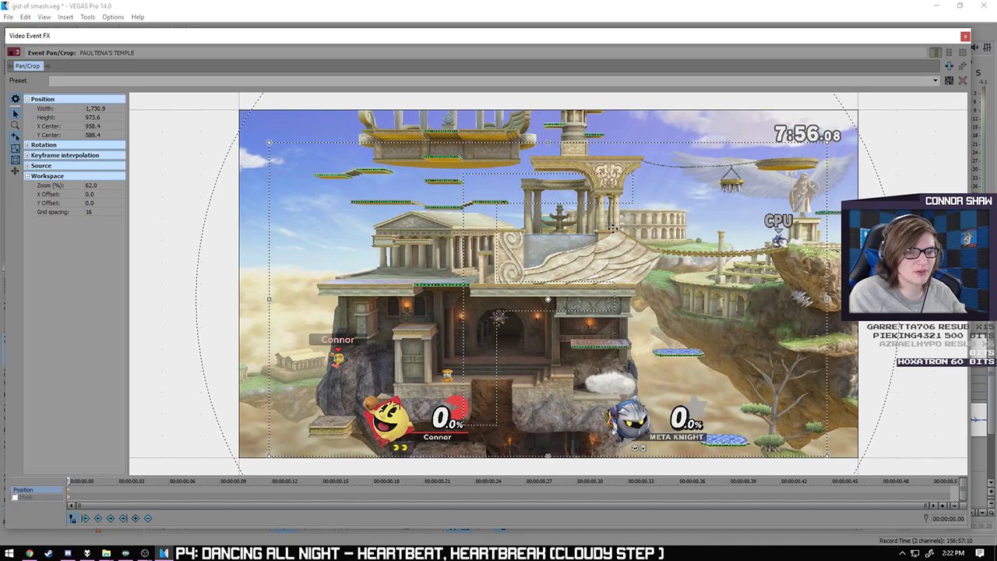
click(952, 497)
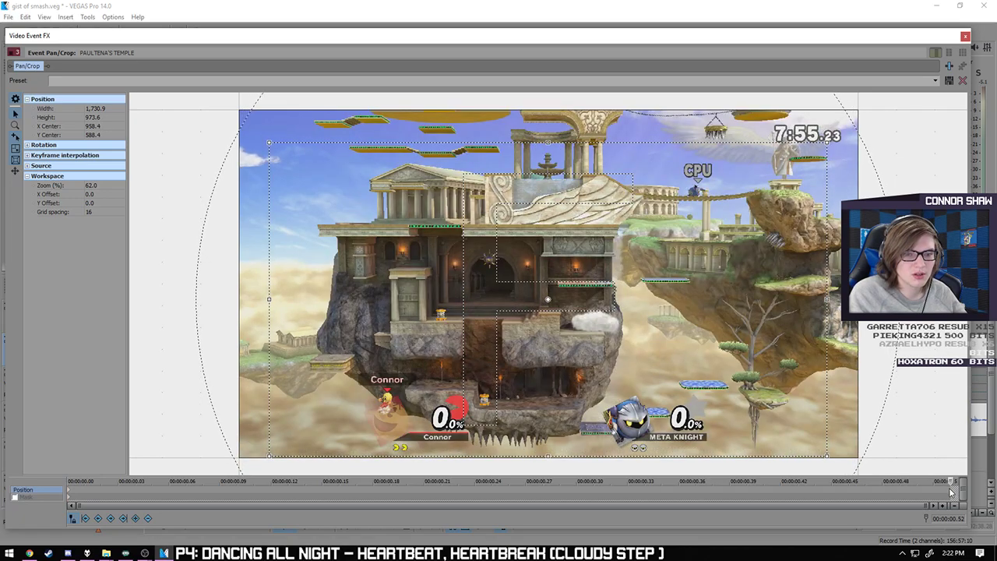
click(965, 36)
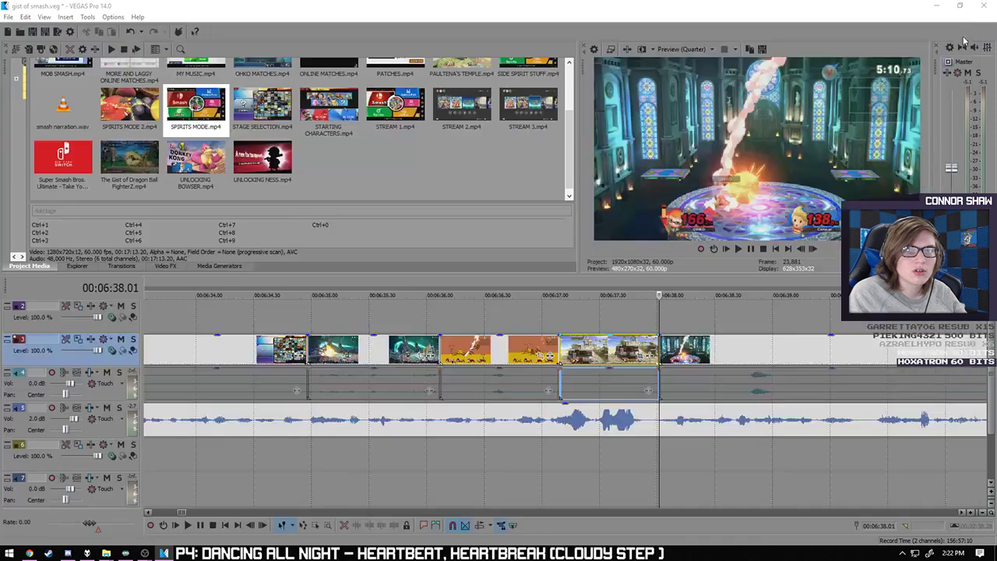
- Preview the cropped temple clip twice from 00:06:37.09 and select it
click(563, 465)
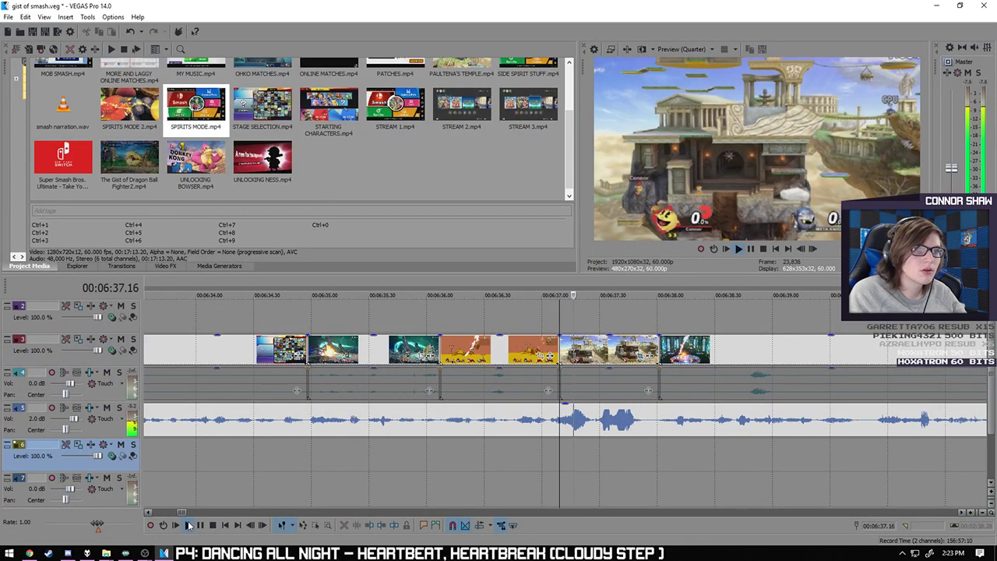
click(188, 525)
click(204, 524)
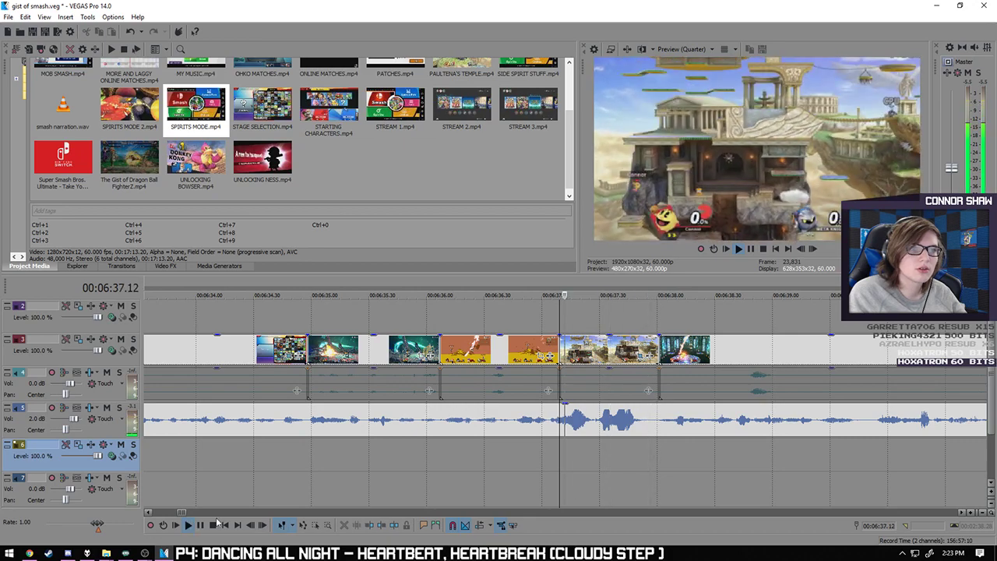
click(561, 348)
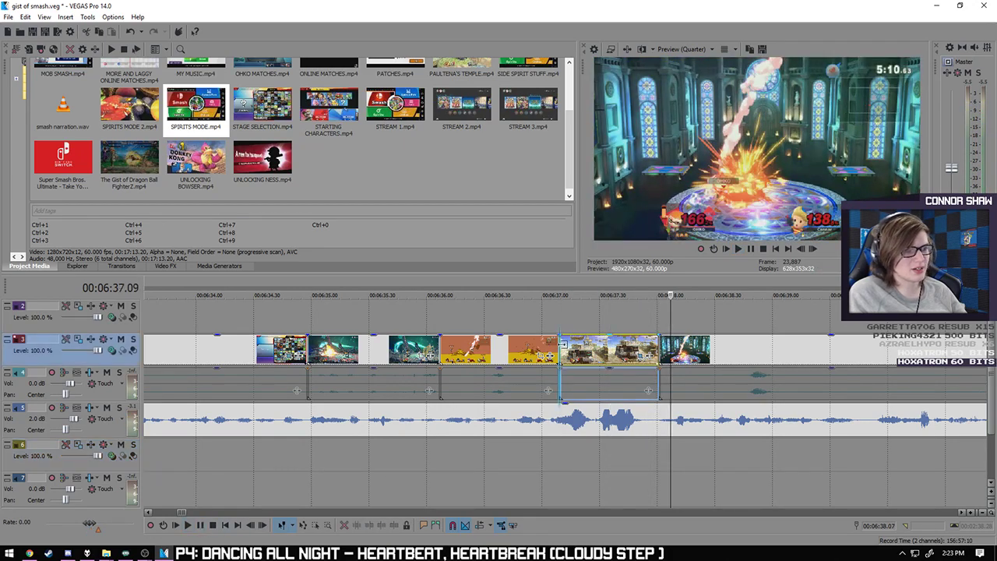
- Try a tighter 1,200 × 675 crop with a slight tilt on the temple clip at 00:06:37.09 and preview it
right_click(558, 348)
click(576, 256)
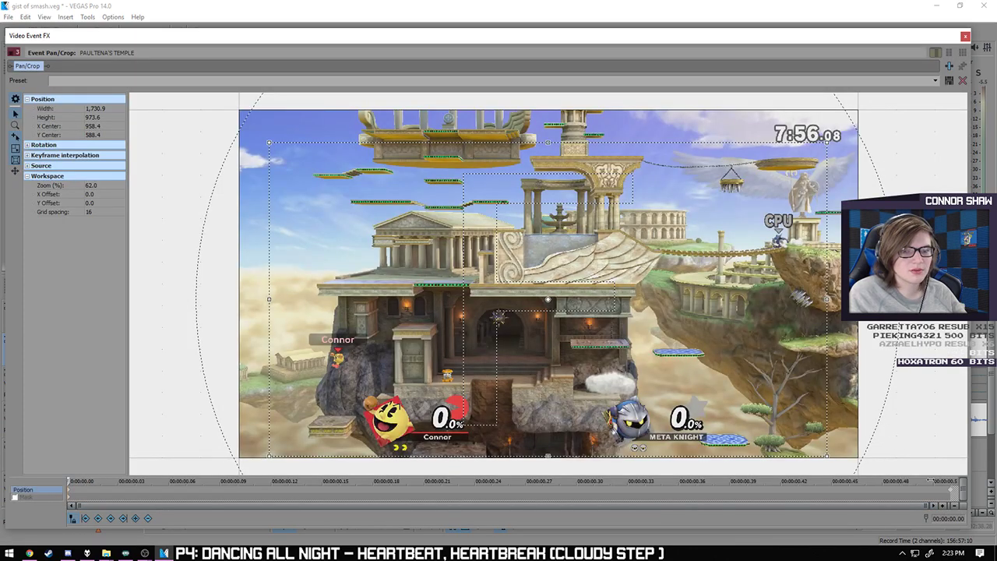
key(Delete)
click(951, 493)
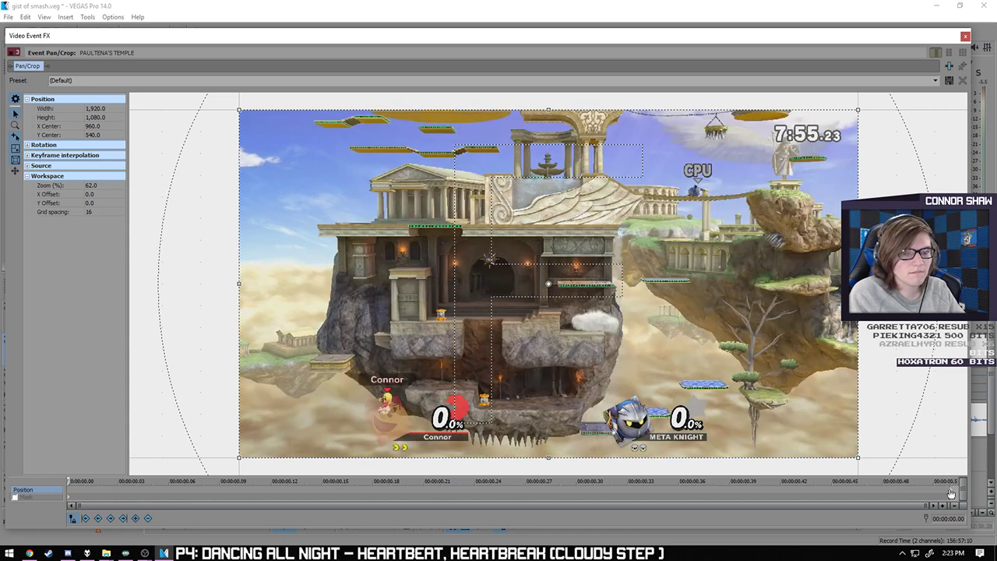
drag(552, 118, 559, 166)
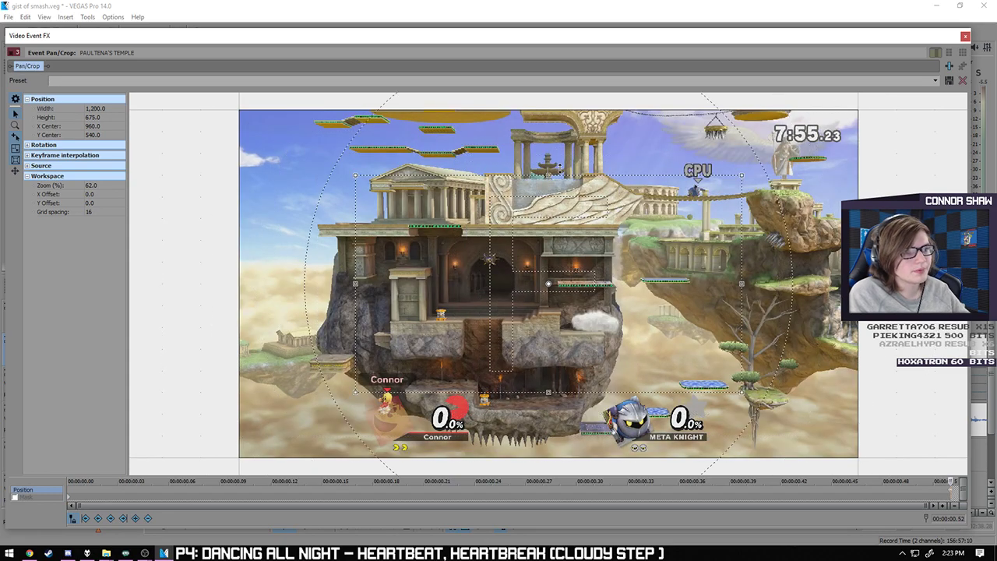
drag(759, 243, 758, 223)
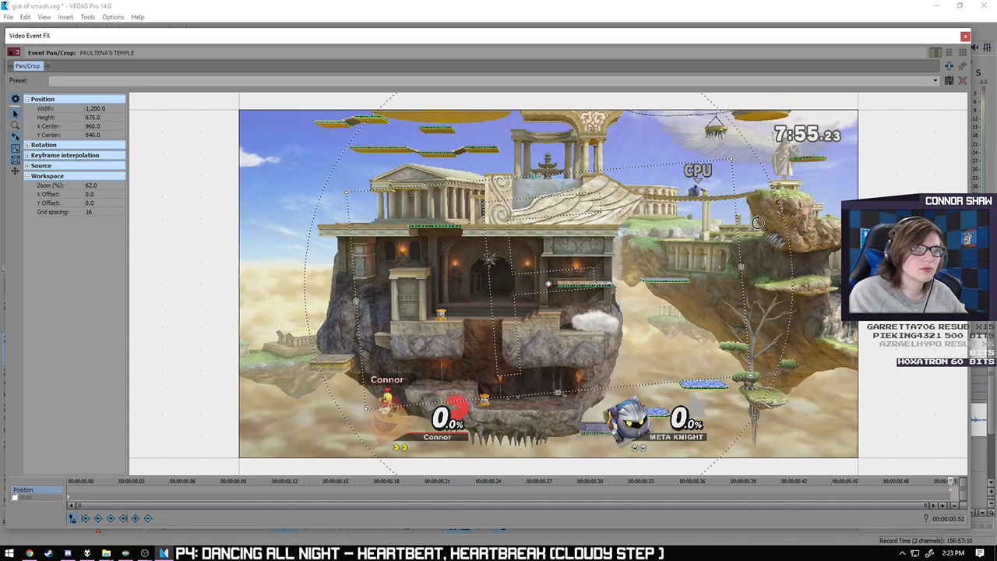
click(965, 37)
click(561, 463)
click(188, 526)
click(212, 525)
- Restore the temple clip's crop to the full 1,920 × 1,080 frame without rotation
click(562, 345)
right_click(562, 345)
click(592, 265)
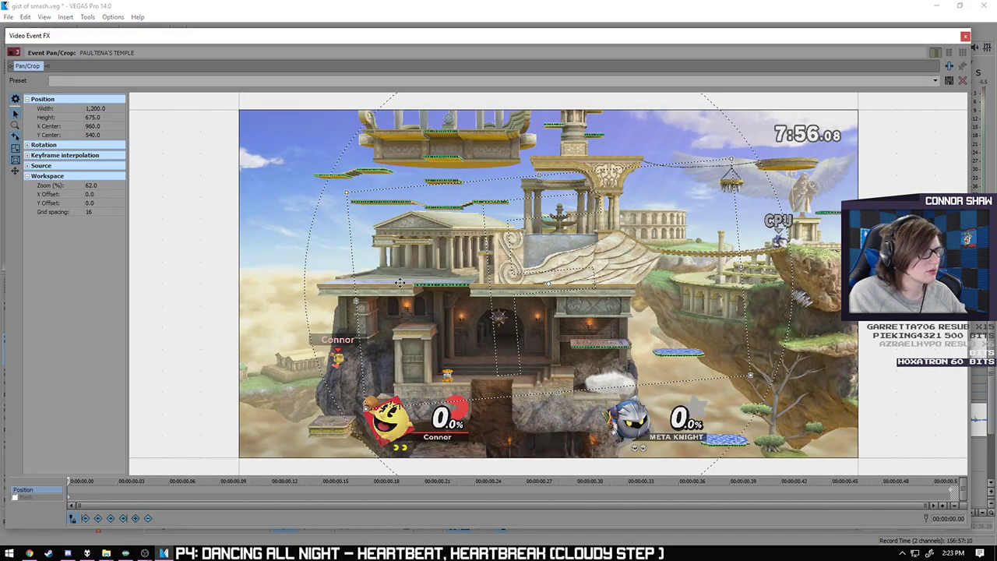
right_click(328, 279)
click(352, 287)
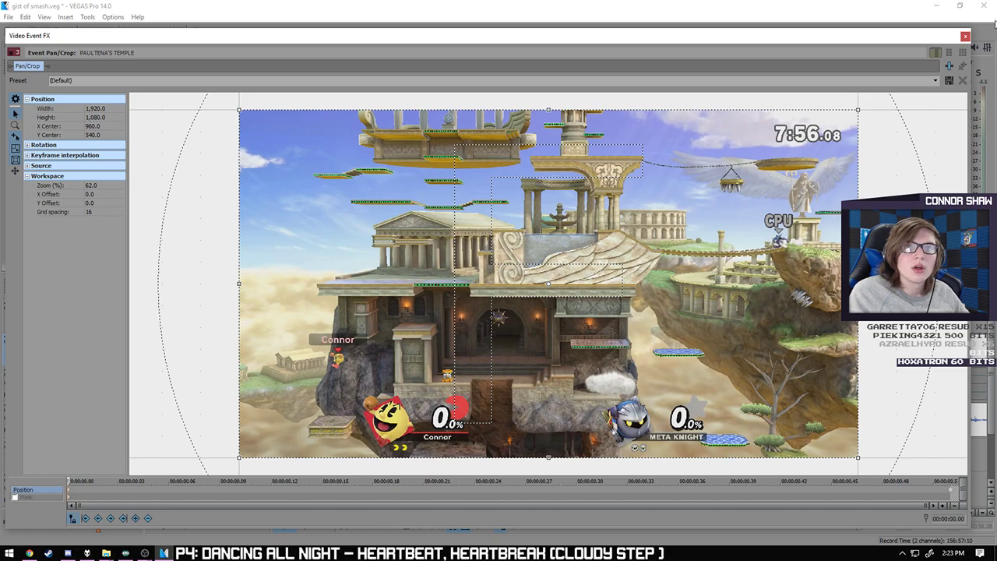
click(966, 36)
- Play the edit from the temple clip past the last footage and return to the end of the footage at 00:07:18.22
click(190, 527)
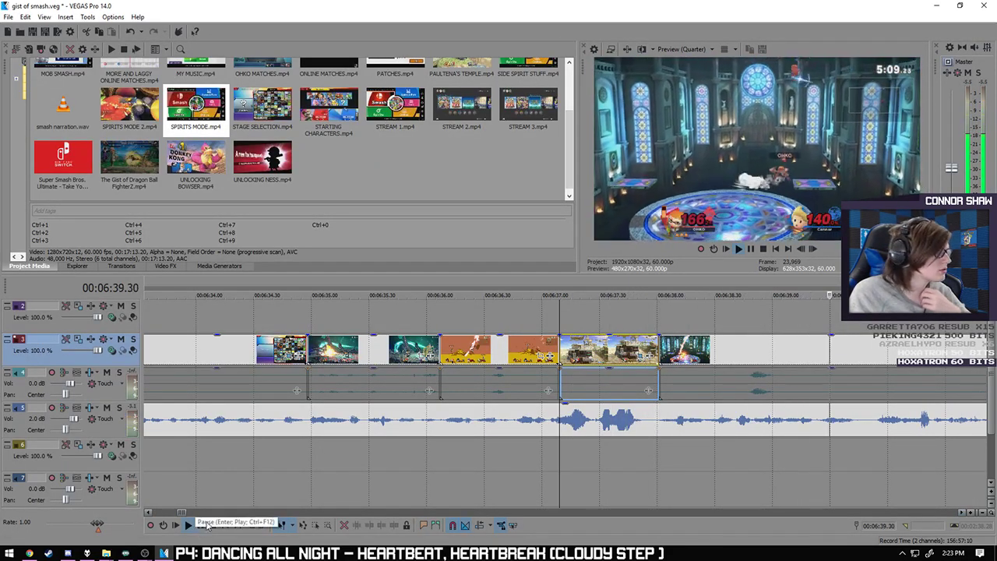
scroll(511, 469, down, 5)
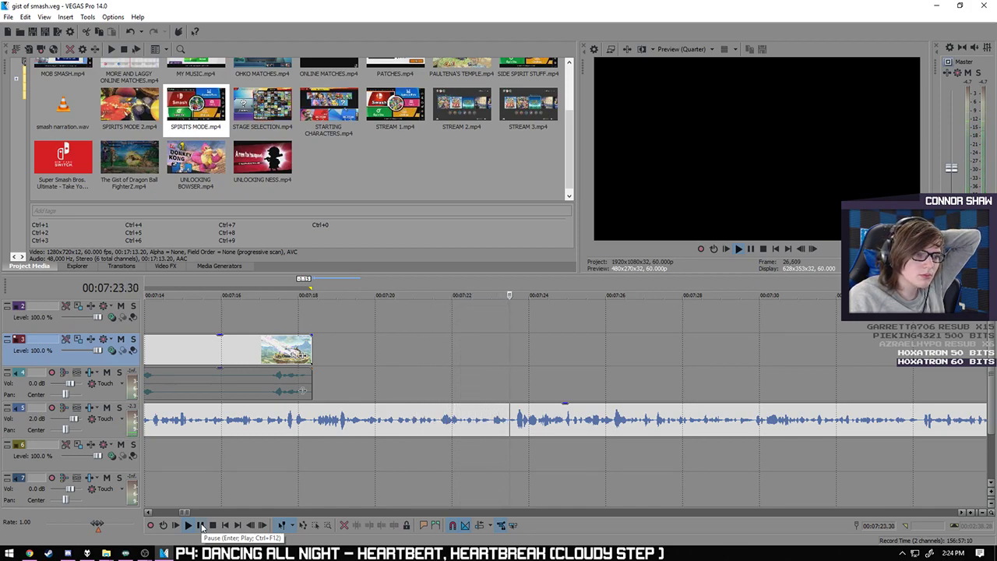
click(201, 526)
click(305, 460)
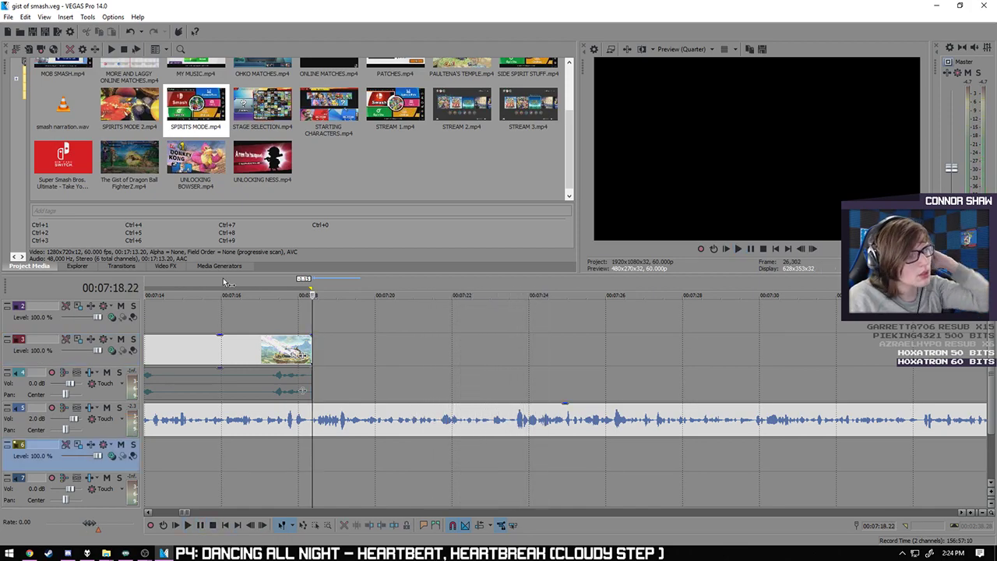
- Examine how much narration remains uncovered between the end of the footage at 00:07:18.22 and the narration's end at 00:14:11.44
scroll(657, 361, down, 10)
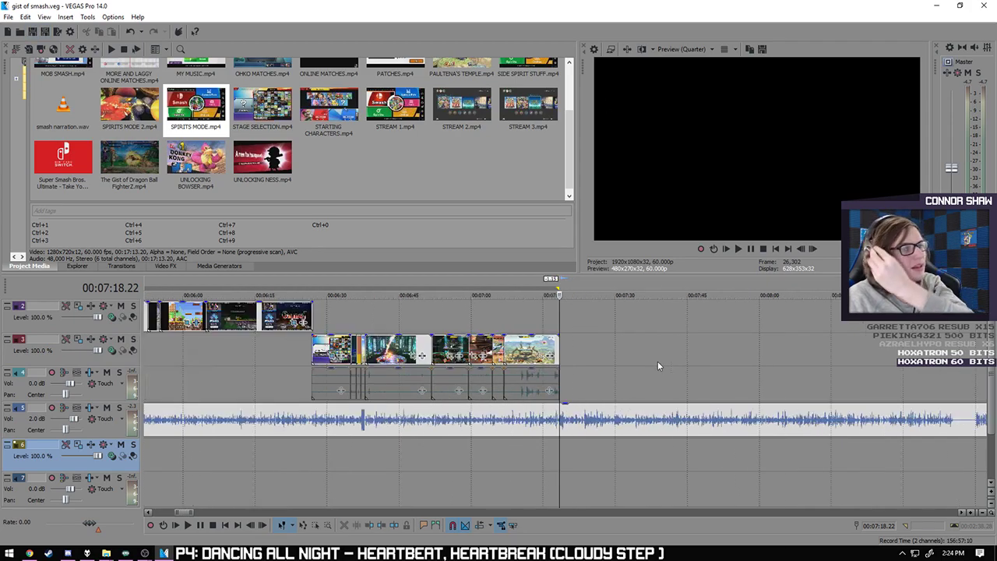
click(662, 465)
scroll(569, 117, up, 3)
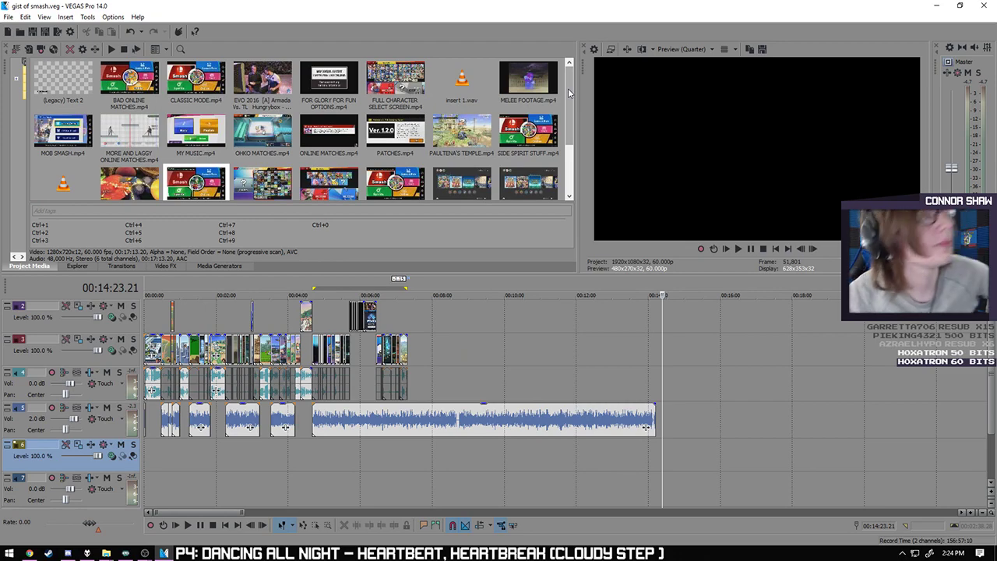
scroll(573, 109, down, 3)
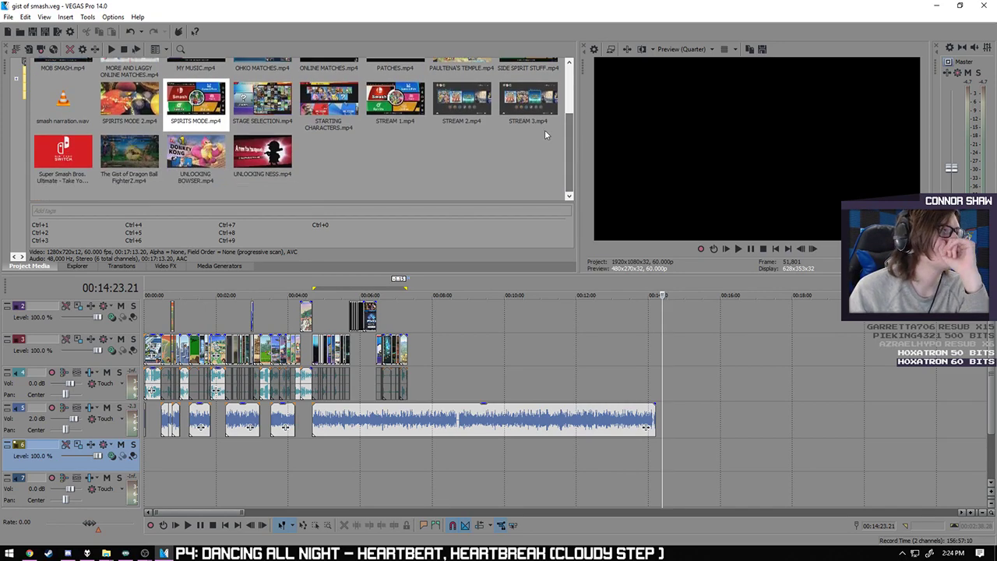
click(406, 465)
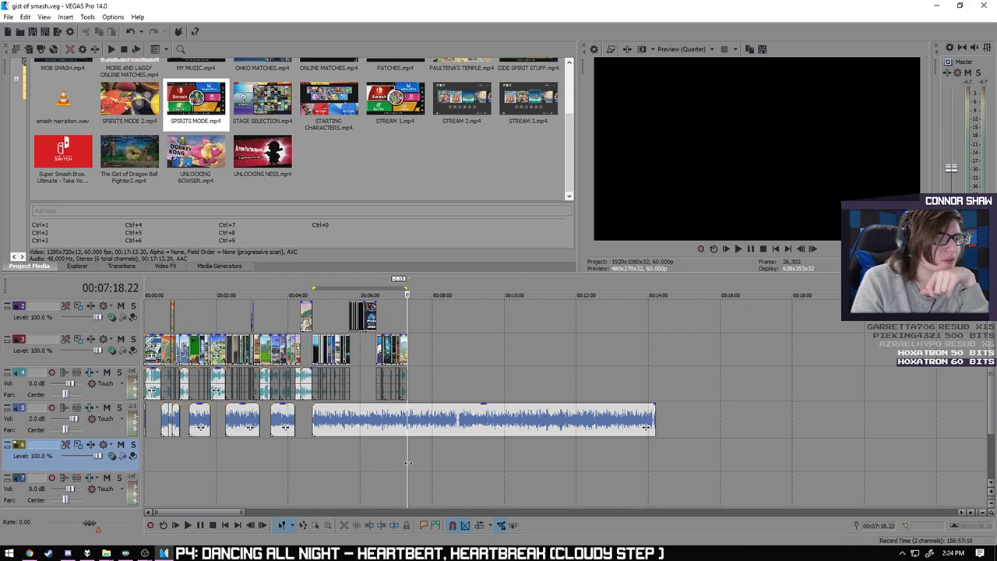
click(659, 464)
click(466, 455)
click(504, 457)
click(538, 460)
click(569, 456)
click(590, 455)
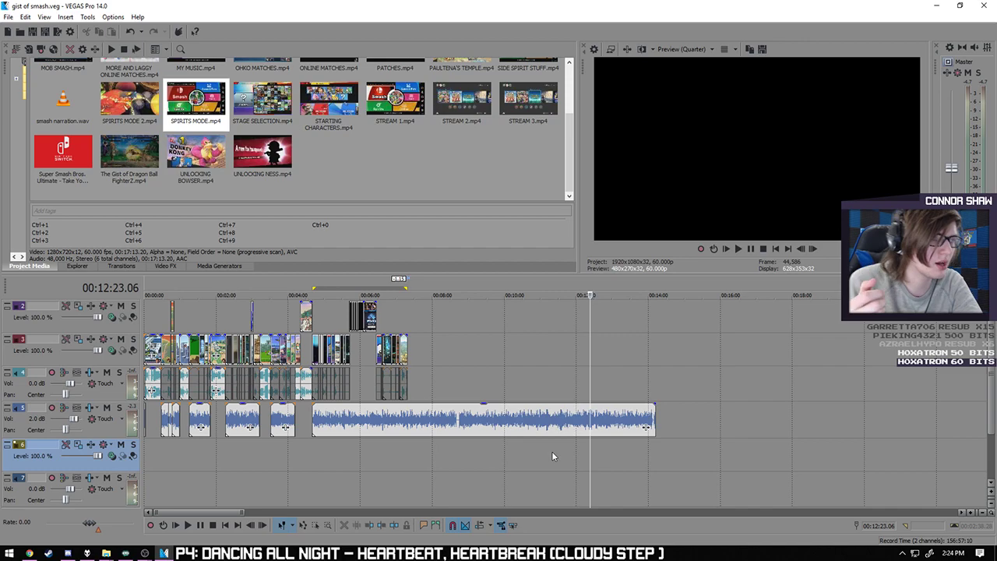
click(655, 457)
scroll(667, 433, up, 10)
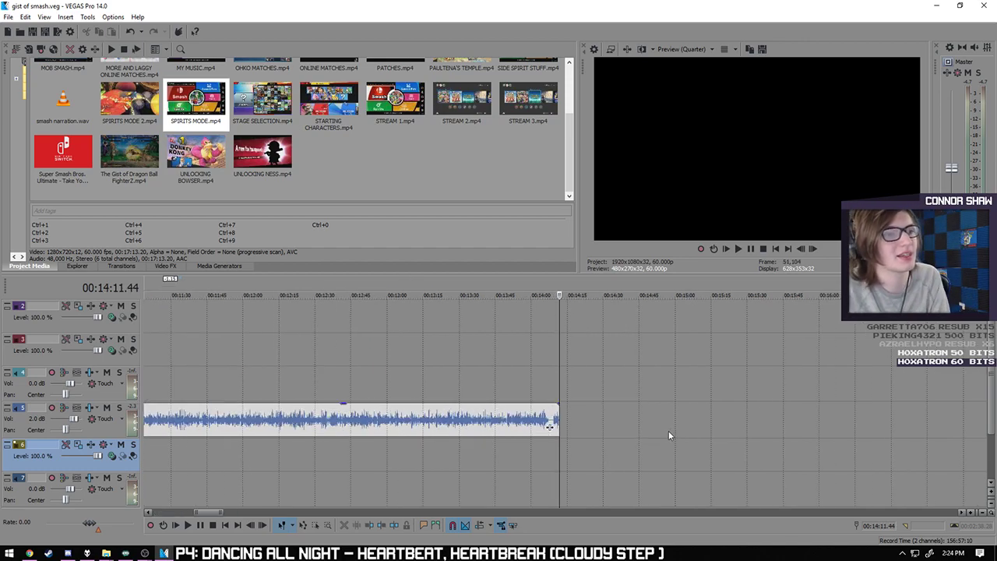
scroll(655, 383, down, 8)
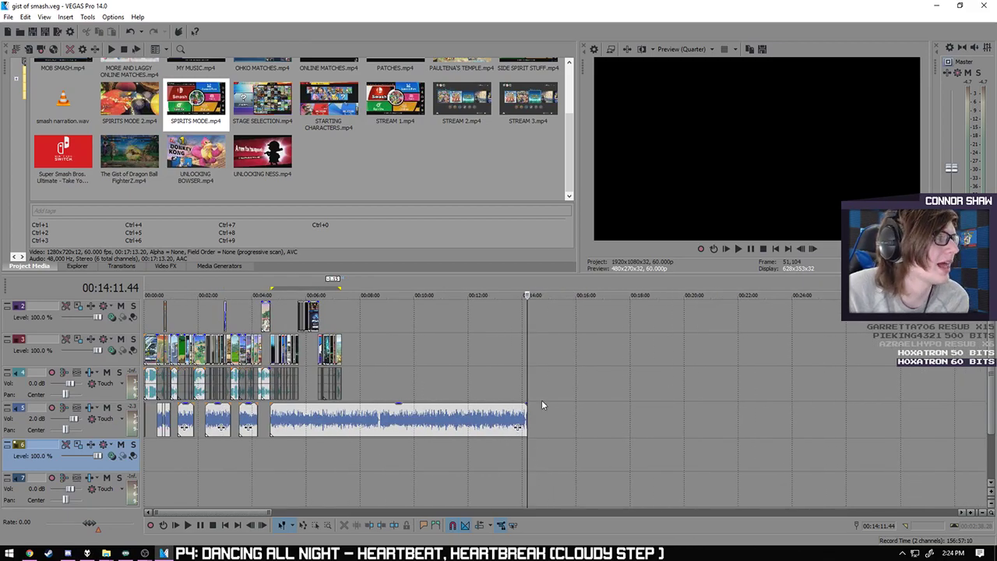
- Check the available project media and go back over the edited footage to its end at 00:07:18.22
drag(572, 155, 577, 105)
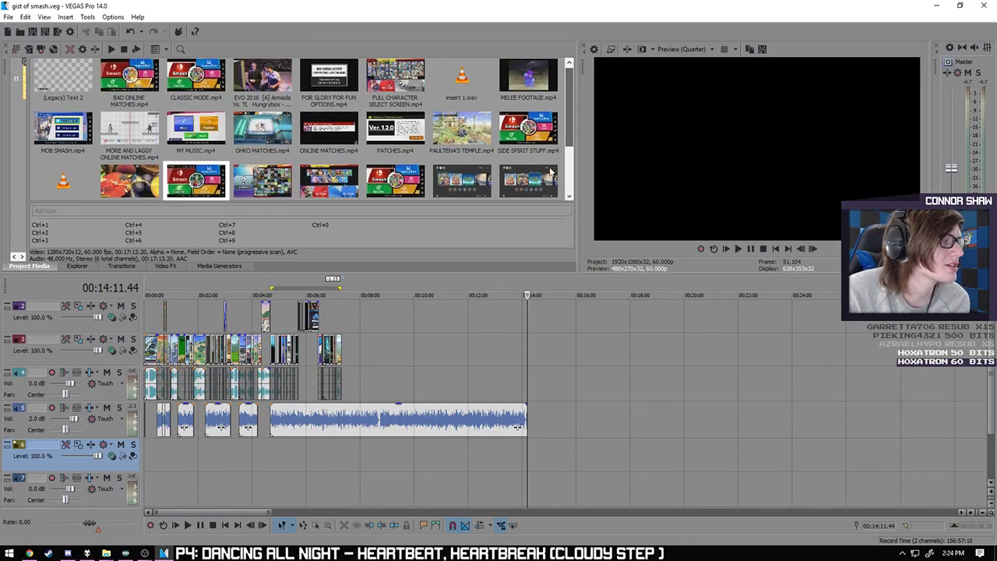
click(286, 470)
click(296, 470)
click(287, 470)
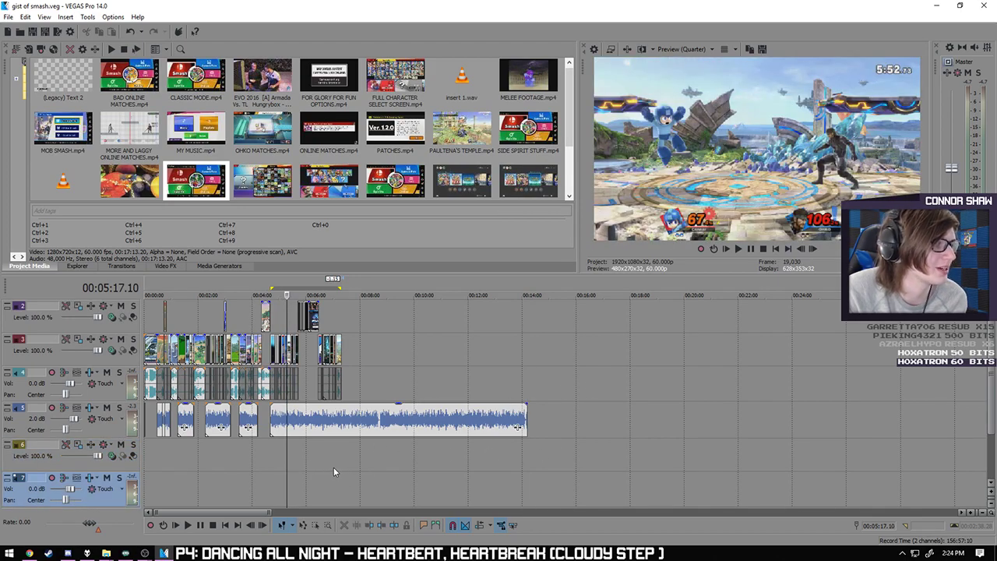
click(339, 468)
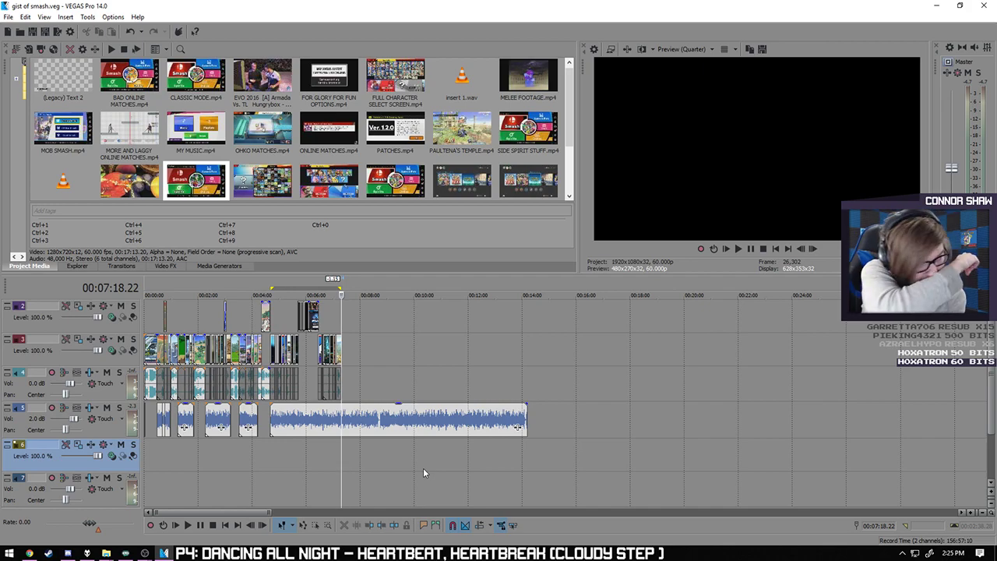
- Add SPIRITS MODE 2.mp4 to tracks 6 and 7 past the end of the narration and sample its content up to 00:26:52.30
drag(570, 117, 564, 171)
drag(141, 99, 551, 452)
click(764, 500)
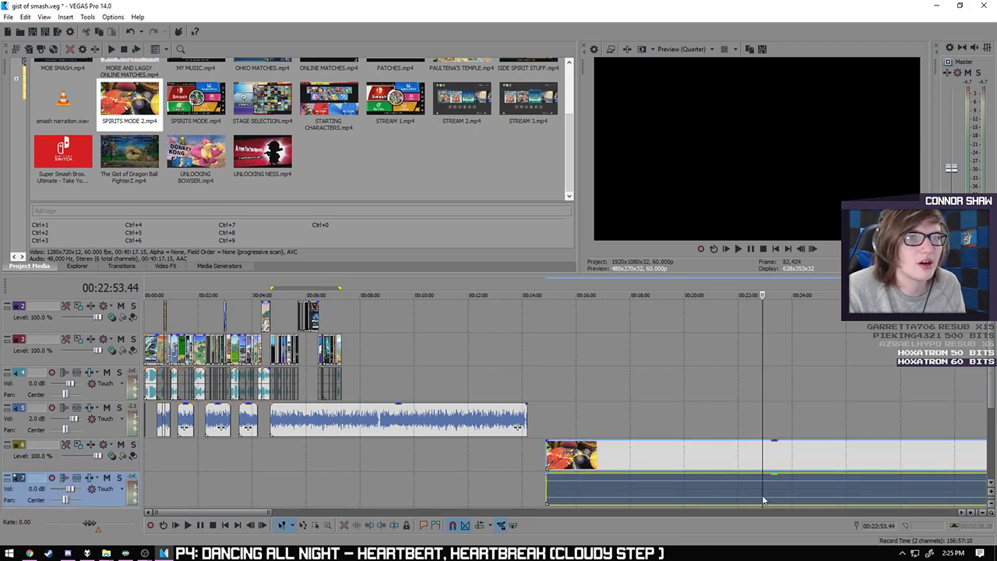
click(874, 497)
scroll(811, 492, down, 2)
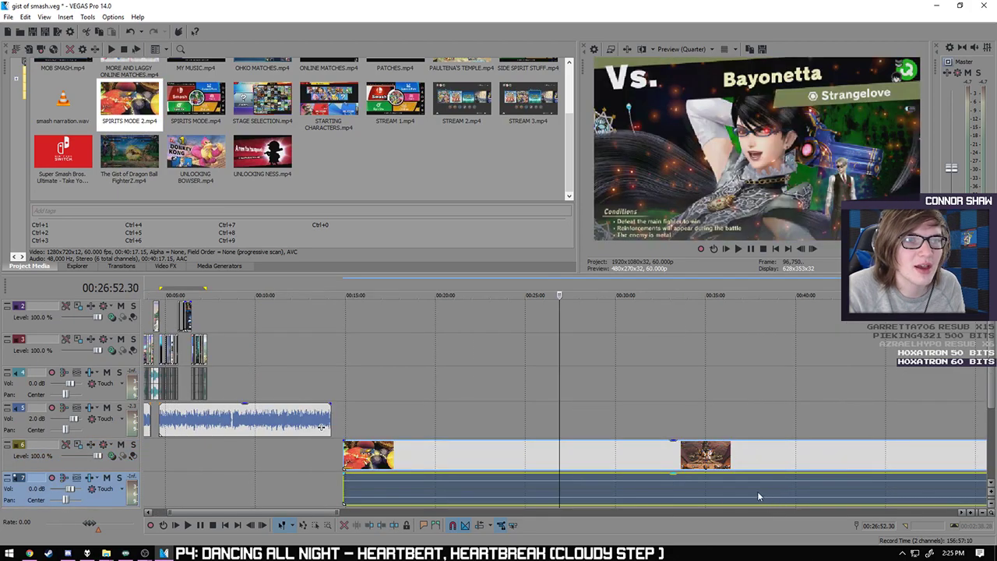
- Skim the SPIRITS MODE 2 clip between about 00:27:00 and 00:37:00 for a usable spirit battle moment
click(597, 486)
click(629, 486)
click(577, 486)
scroll(578, 482, up, 3)
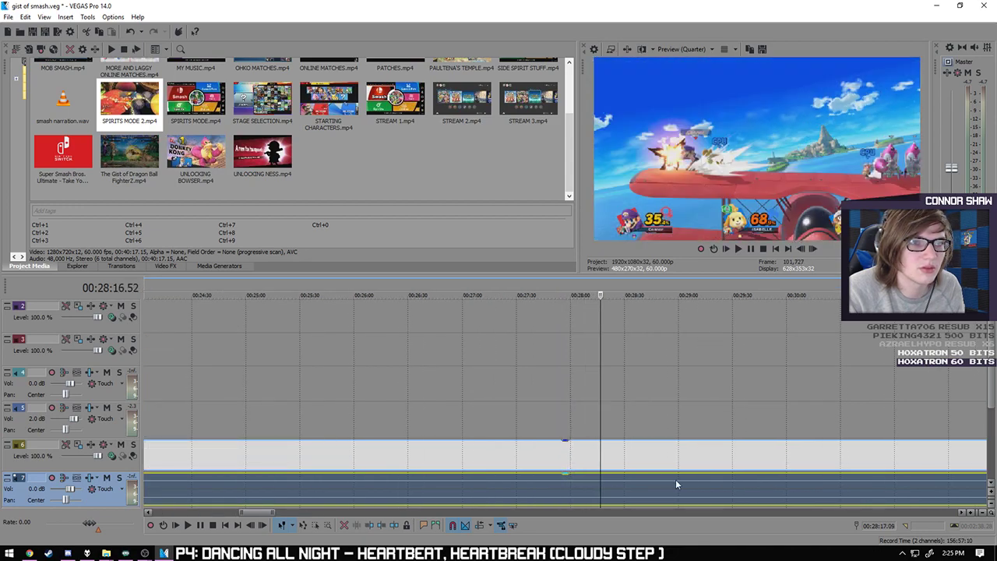
click(695, 482)
click(762, 489)
click(826, 487)
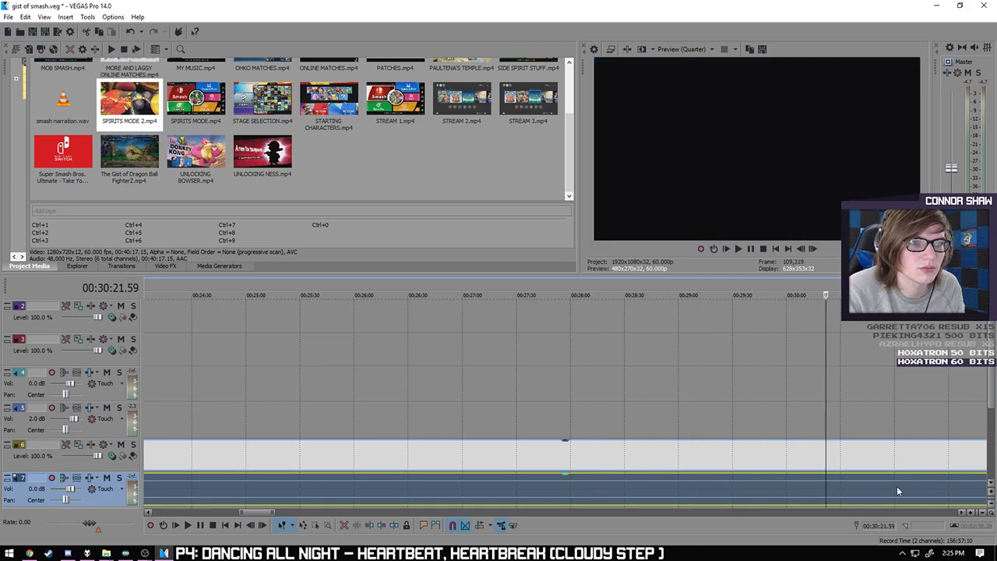
scroll(896, 489, down, 3)
click(709, 492)
click(679, 485)
click(738, 483)
click(793, 482)
click(829, 480)
click(778, 491)
click(728, 492)
click(737, 499)
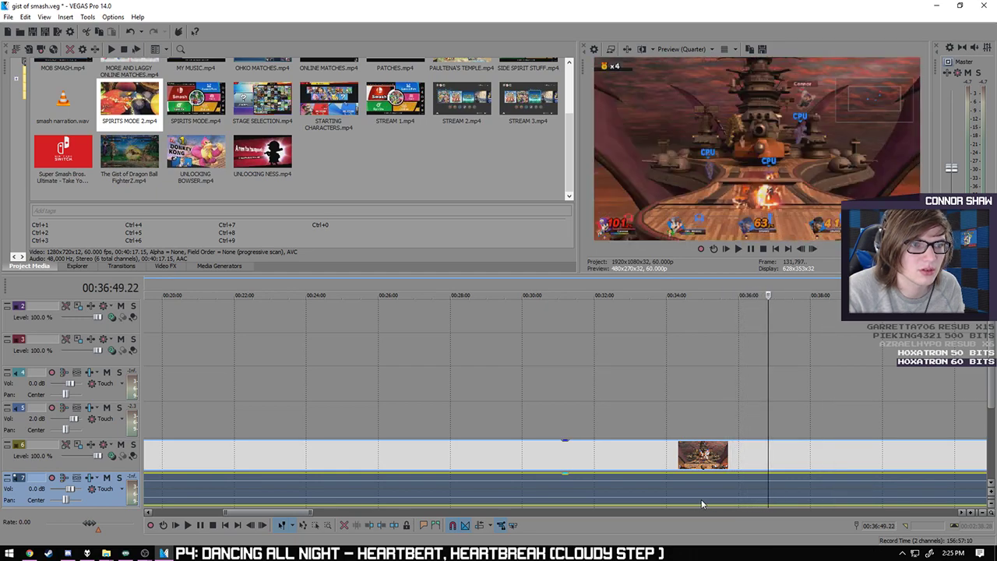
- Find the start of the fiery attack in the airship battle and split the SPIRITS MODE 2 clip at 00:36:49.52
key(j)
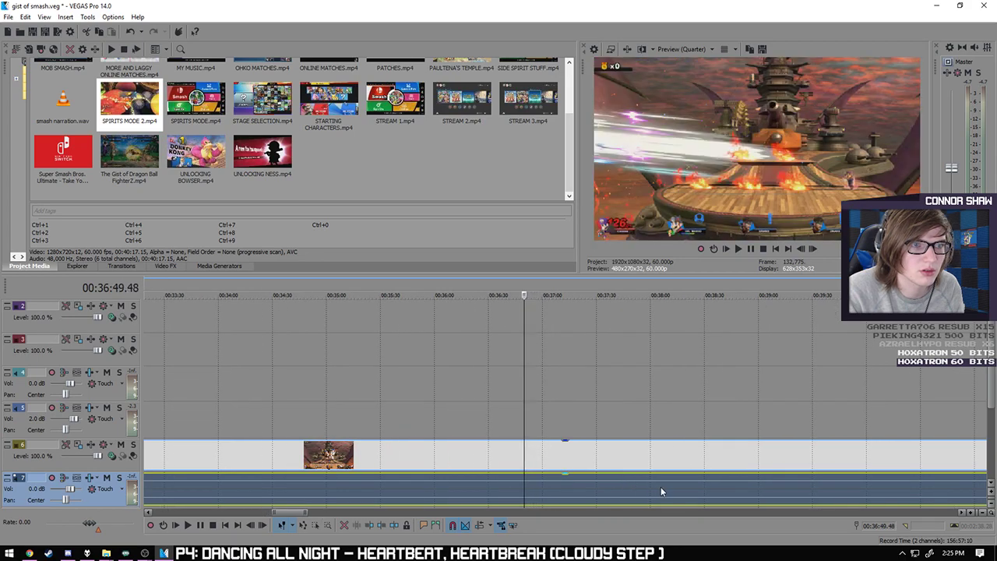
key(l)
key(j)
scroll(552, 398, up, 2)
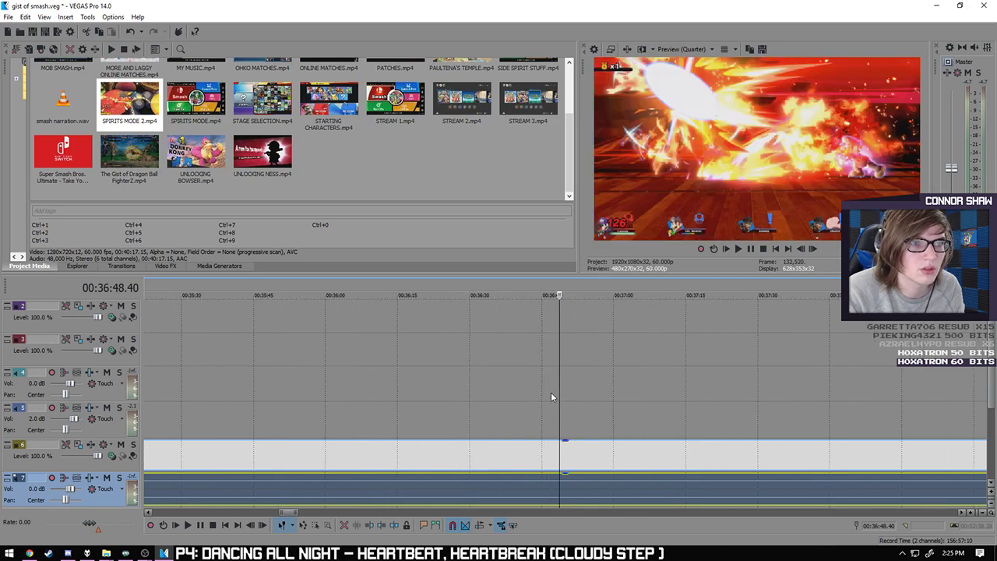
scroll(551, 397, up, 1)
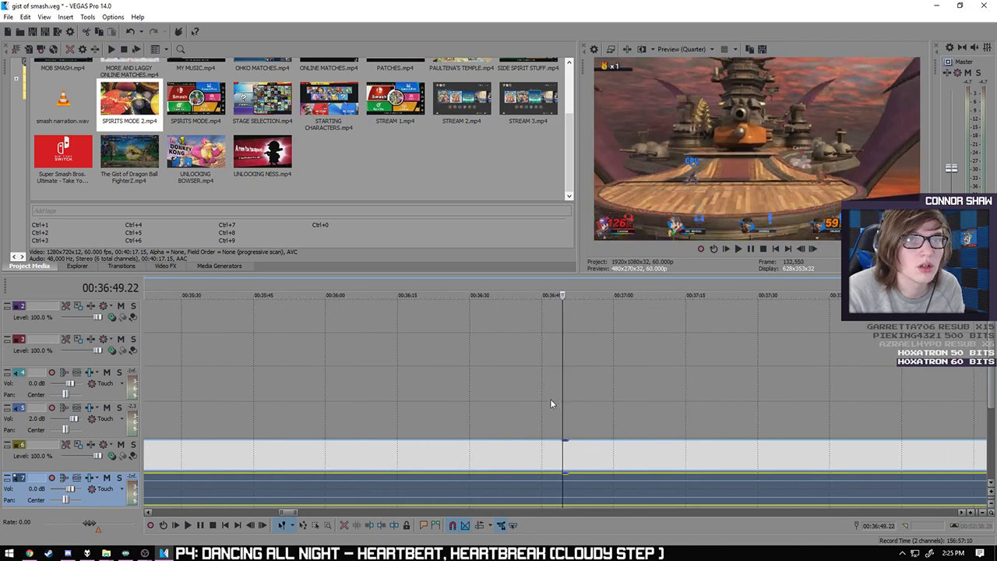
click(512, 460)
scroll(512, 460, down, 5)
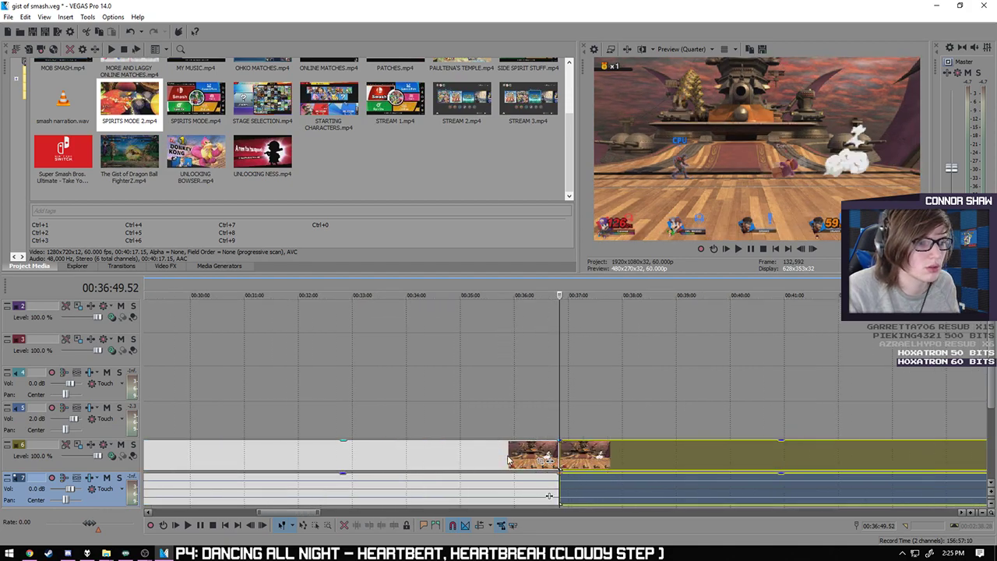
- Delete the portion of the SPIRITS MODE 2 clip before the split, keeping the part from the airship battle on
scroll(511, 460, down, 3)
click(452, 455)
key(Delete)
scroll(134, 455, down, 3)
click(105, 427)
key(Delete)
click(103, 436)
key(Delete)
scroll(617, 428, down, 3)
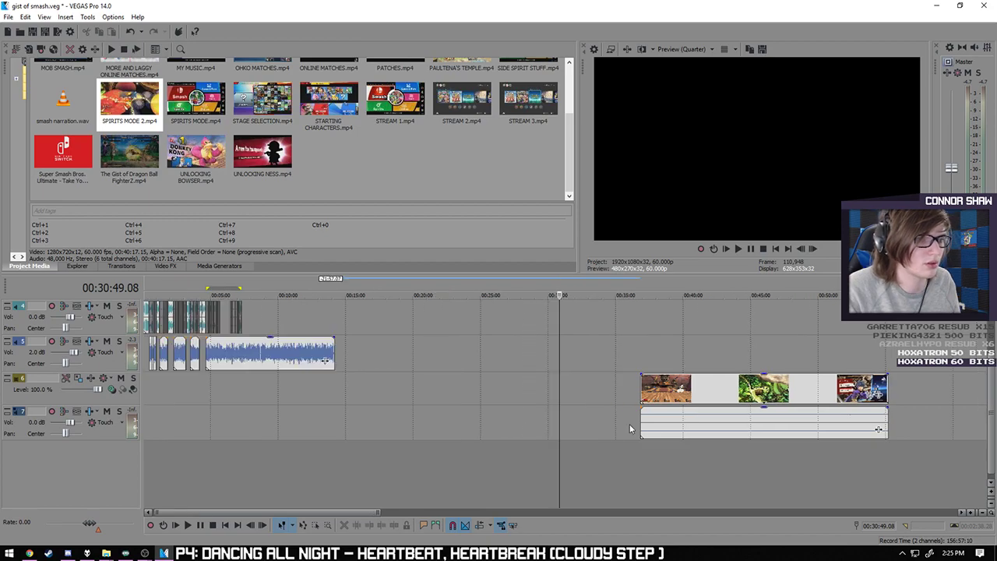
- Mute the remaining SPIRITS MODE 2 audio and move the clip to tracks 3 and 4, directly after the last footage at 00:07:18.22
right_click(667, 427)
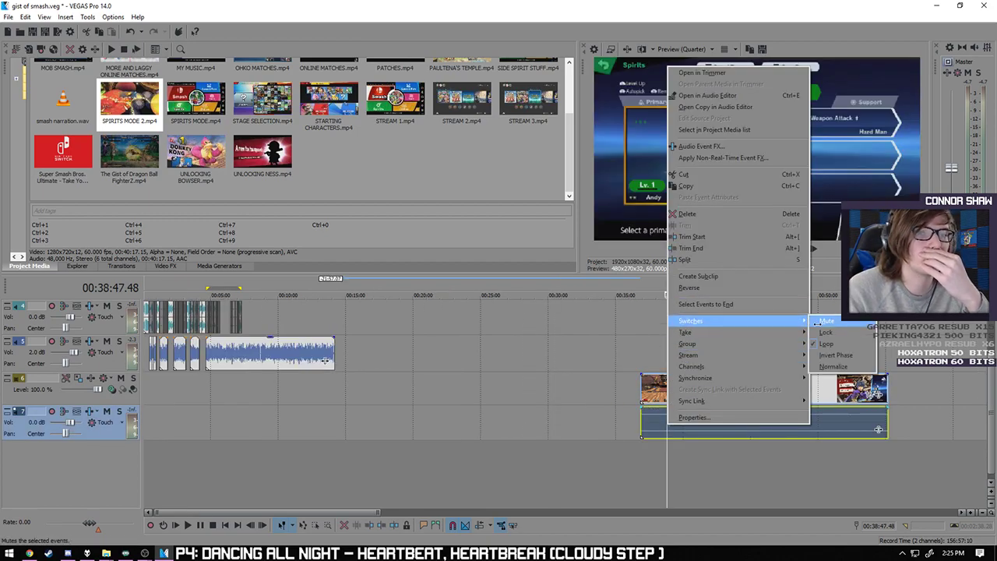
key(Escape)
scroll(989, 335, up, 2)
click(656, 457)
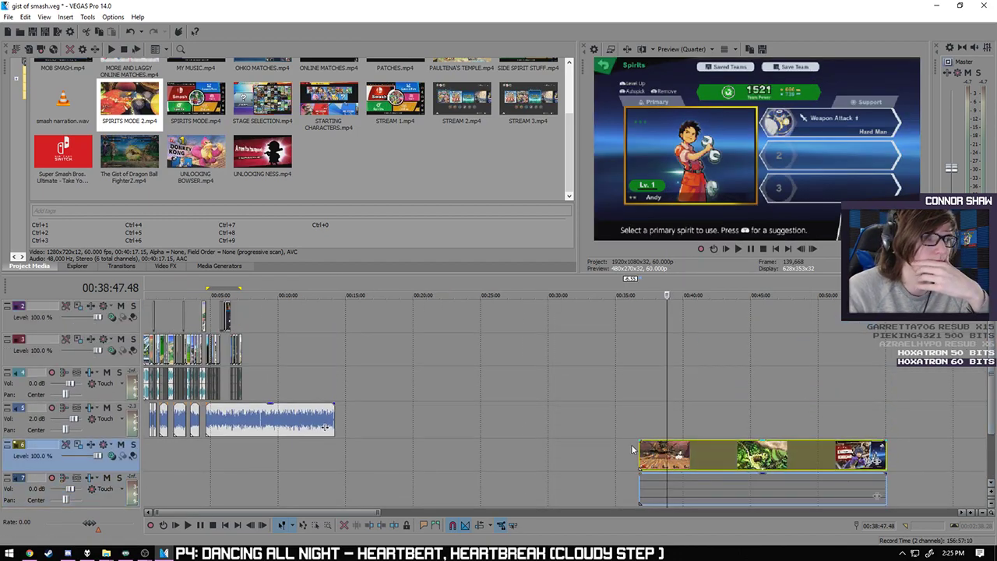
drag(656, 458, 257, 349)
drag(263, 501, 263, 352)
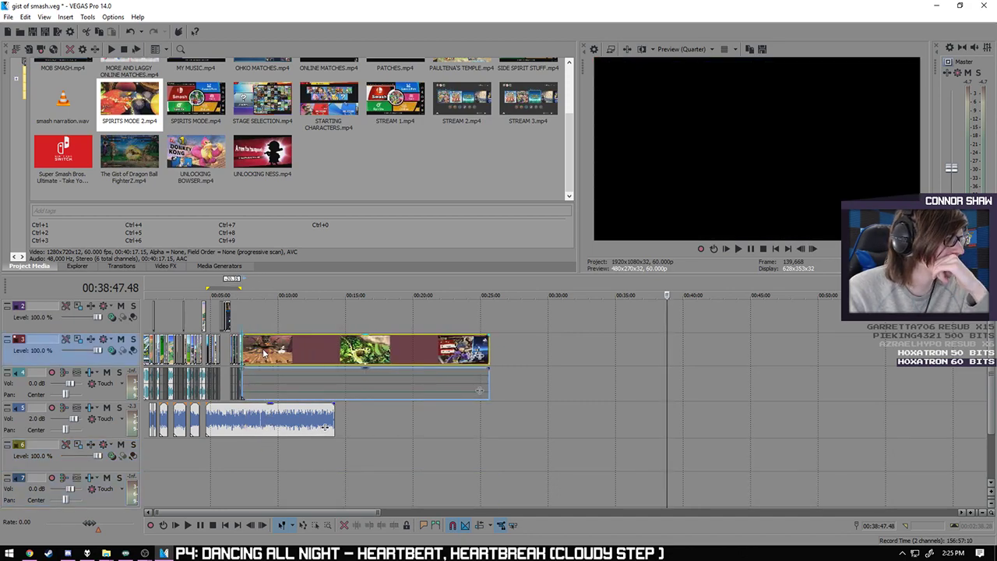
- Play the airship battle from 00:07:18.22 against the narration, split it at 00:07:23.40 and delete the remainder
scroll(445, 456, up, 5)
click(521, 465)
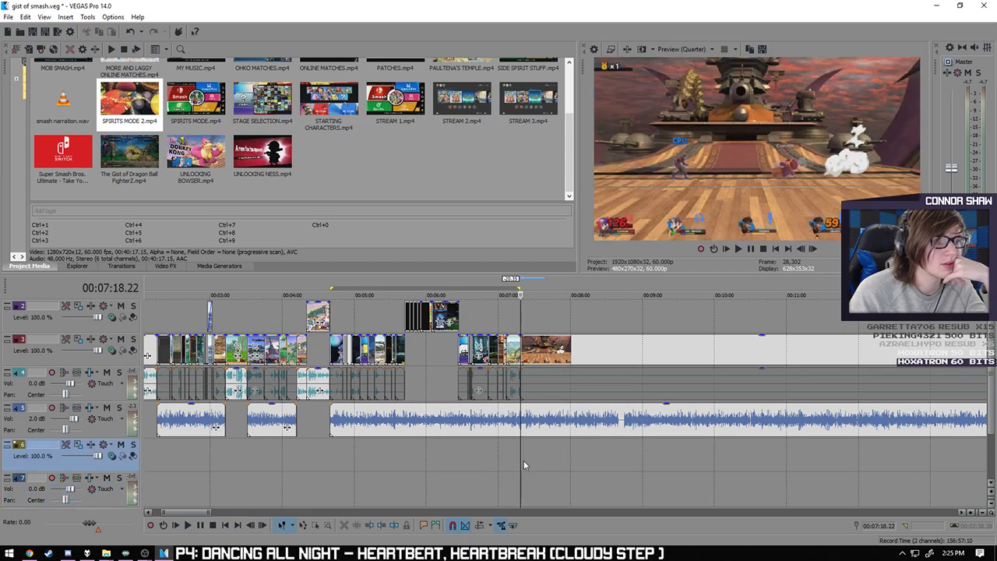
click(189, 526)
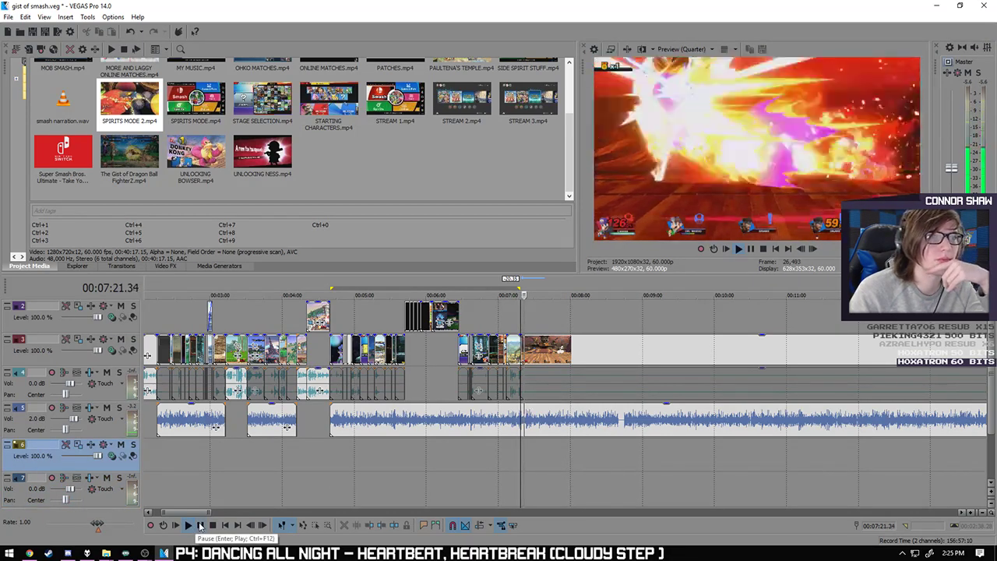
click(200, 526)
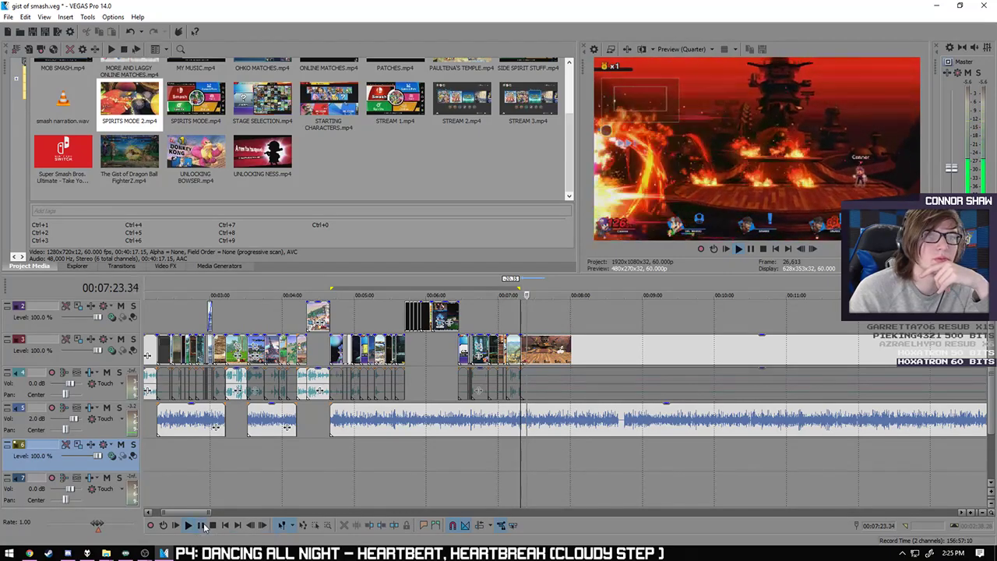
scroll(541, 412, up, 5)
scroll(541, 412, up, 5)
key(s)
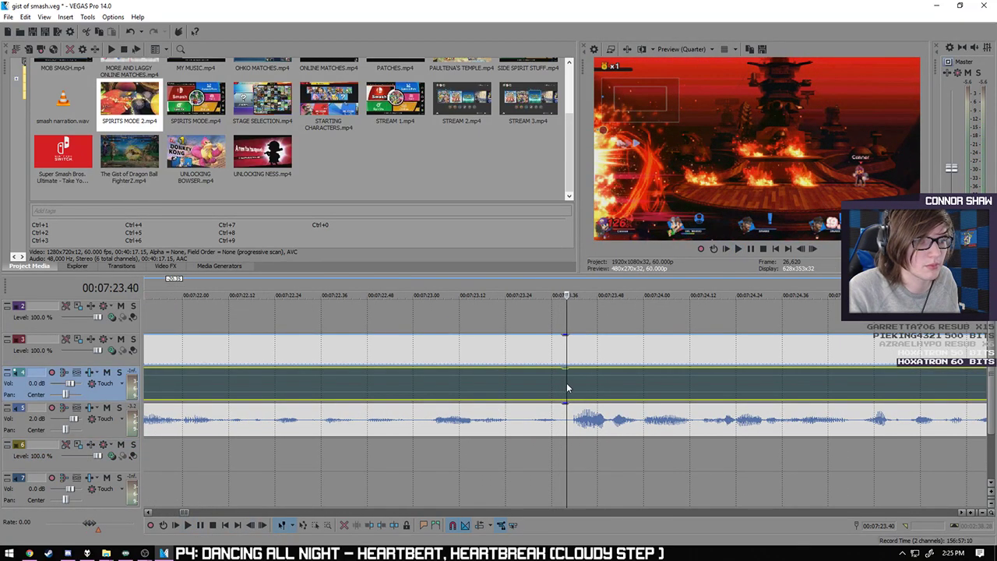
key(Delete)
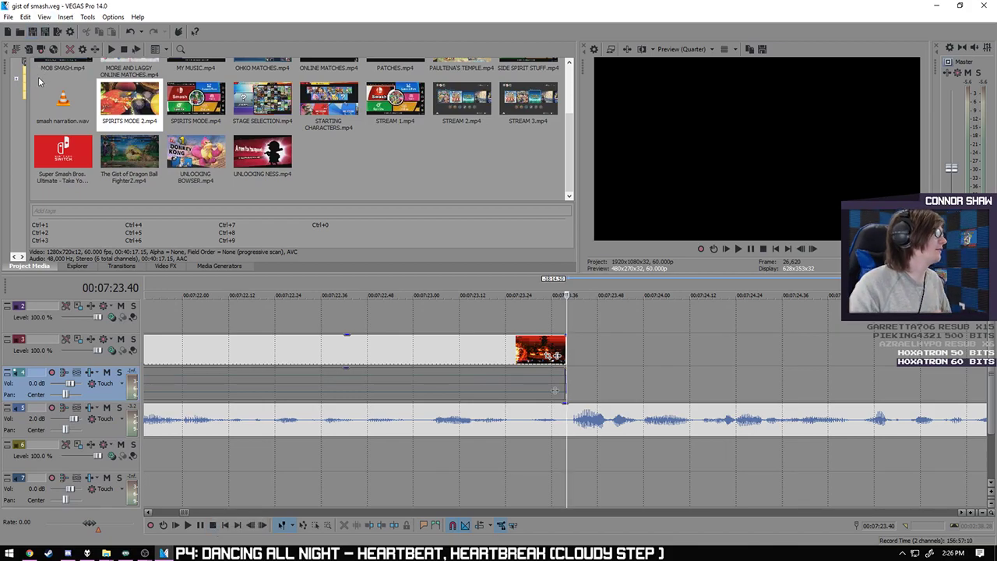
- Switch to the foobar2000 music player and start playback of the current Heartbeat, Heartbreak track
click(87, 552)
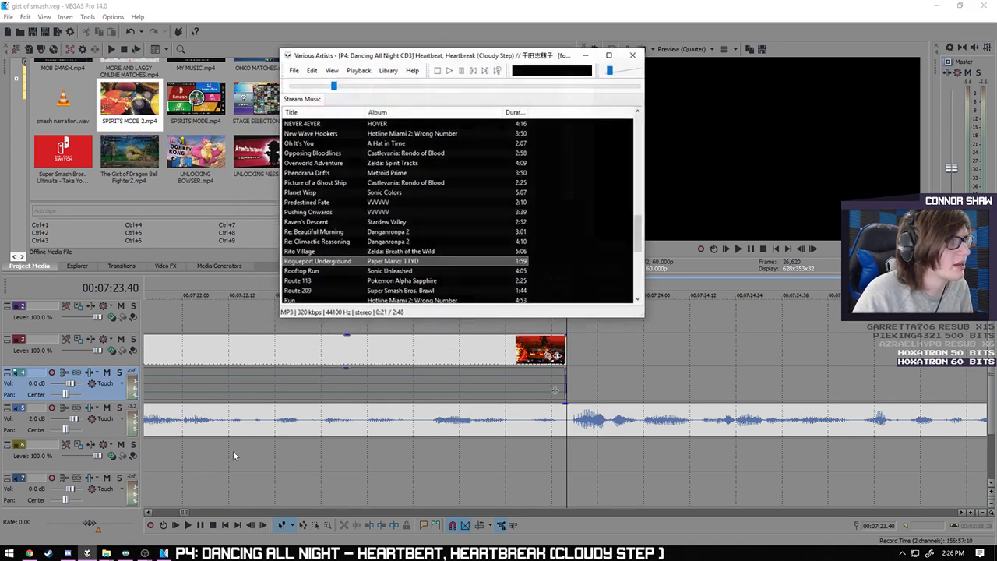
click(451, 69)
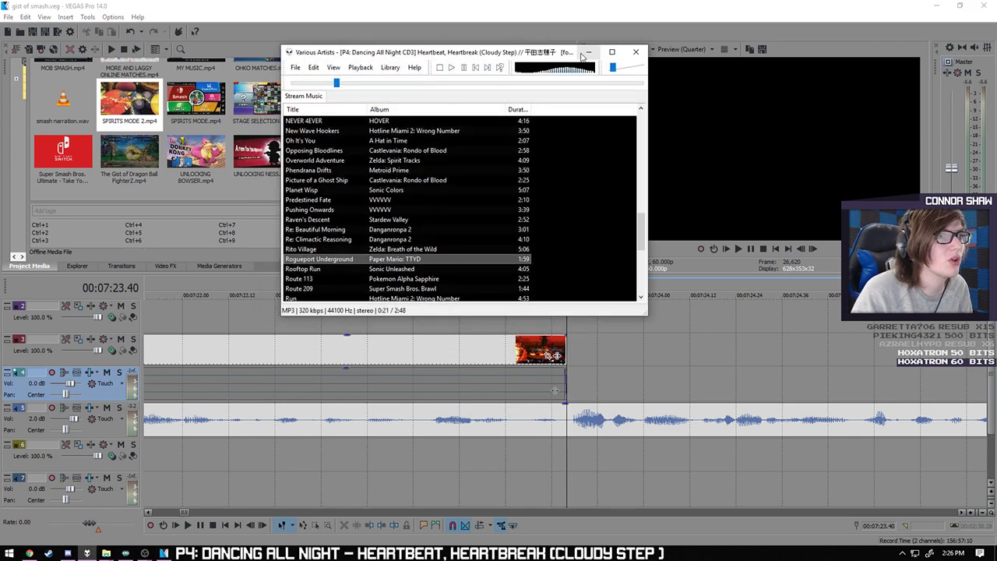